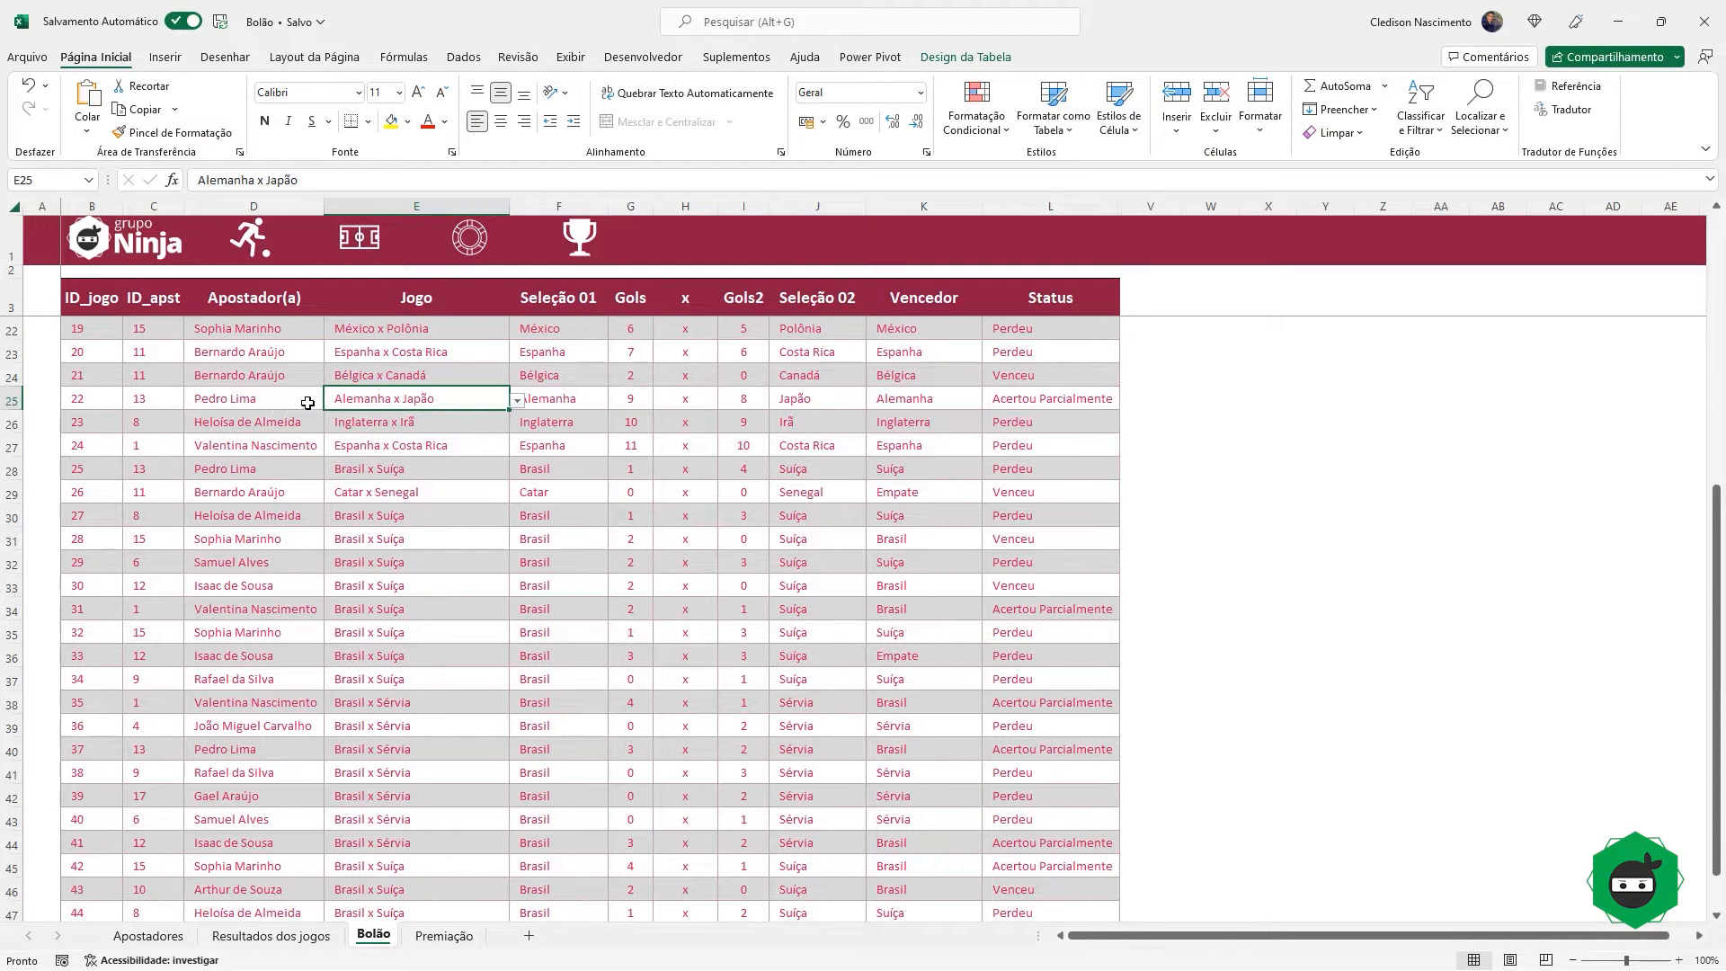
Step: Open the Grupo Ninja blog from the sheet's logo, dismiss its pop-ups, look through the posts, and return to the workbook
{"action": "left_click", "coordinate": [301, 405]}
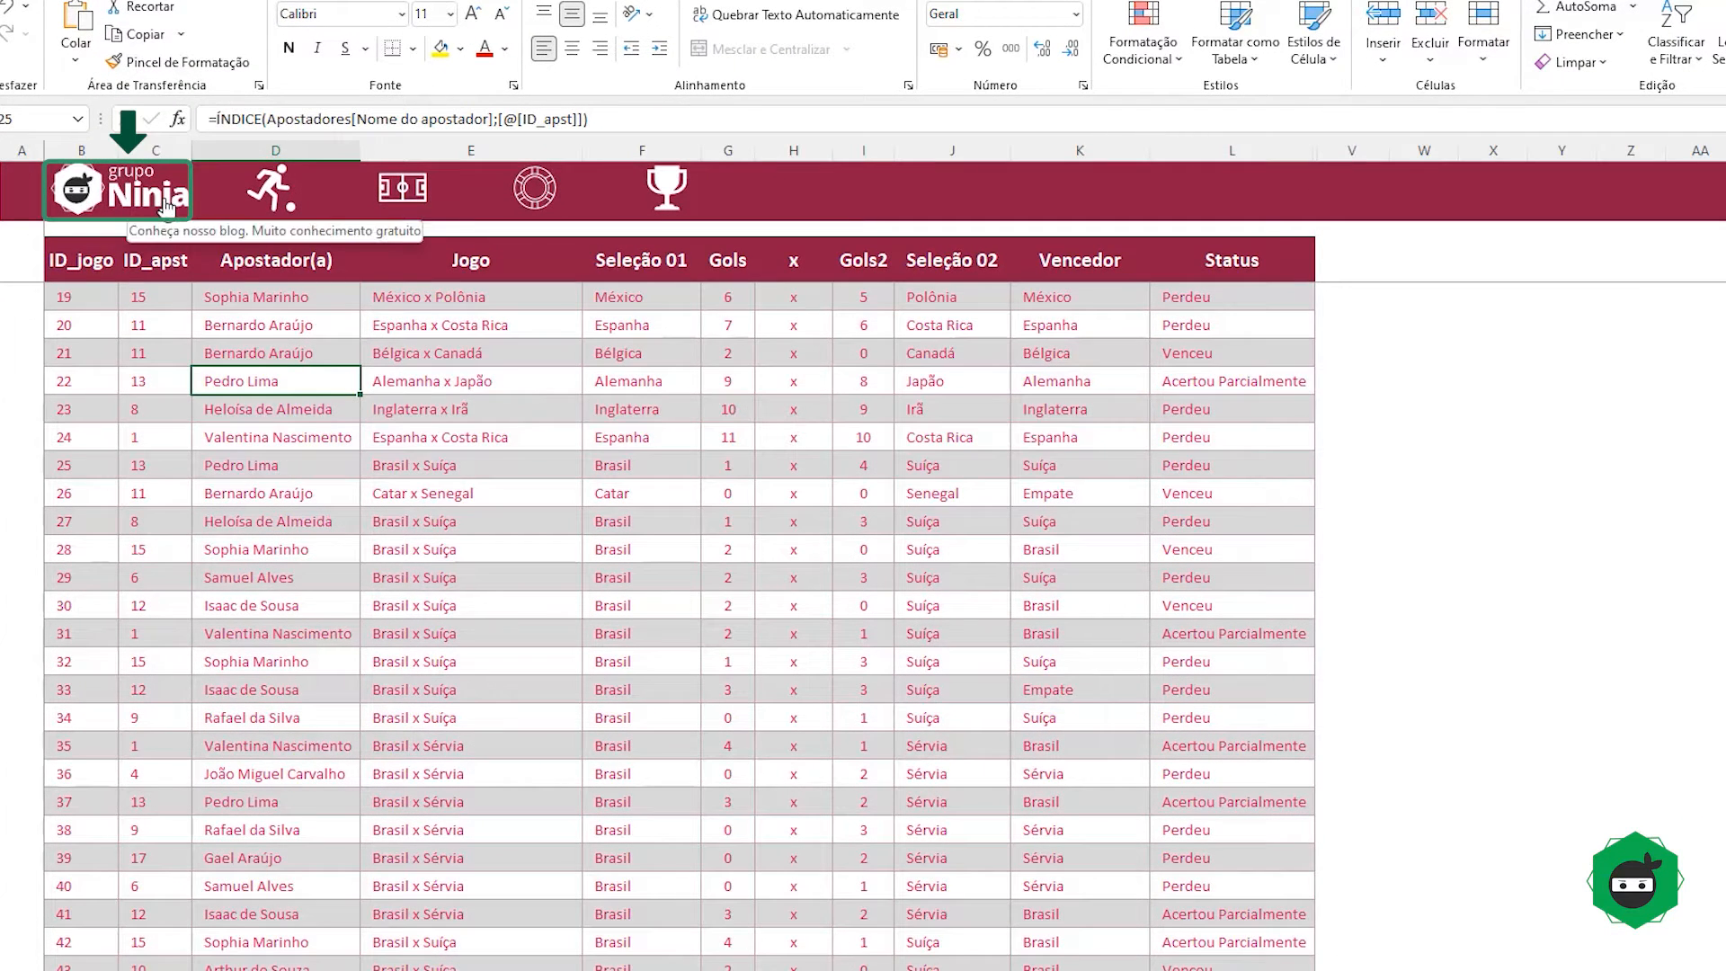
{"action": "left_click", "coordinate": [164, 206]}
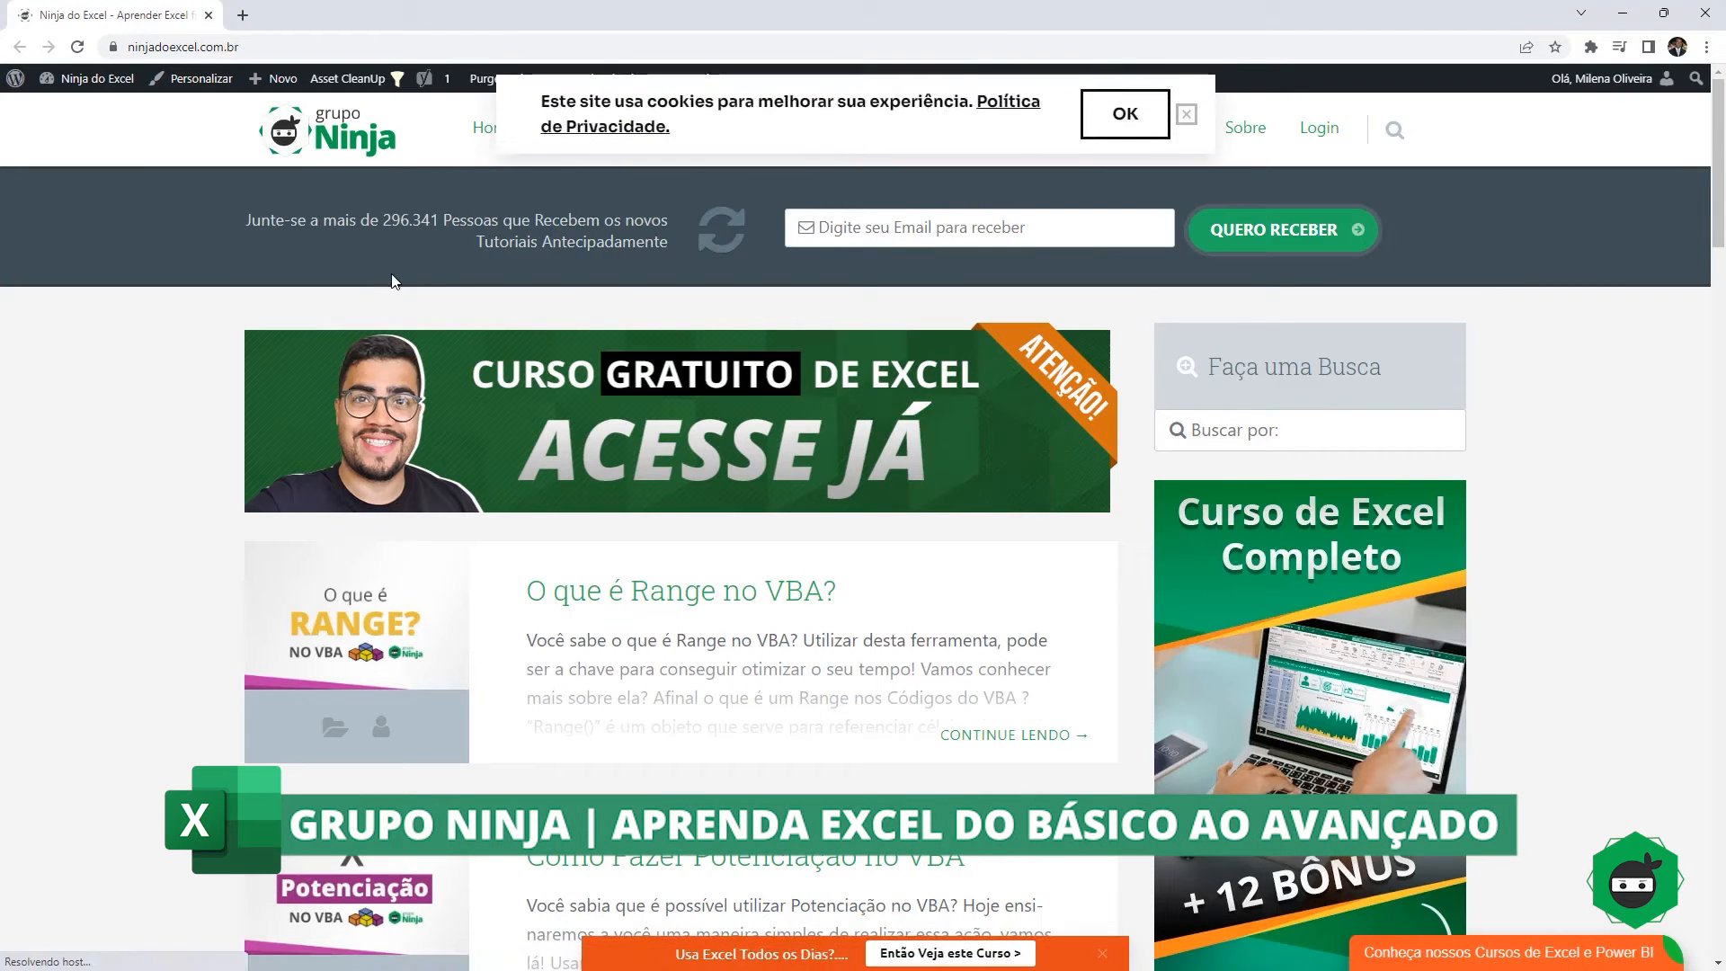
{"action": "scroll", "coordinate": [242, 339], "scroll_direction": "down", "scroll_amount": 3}
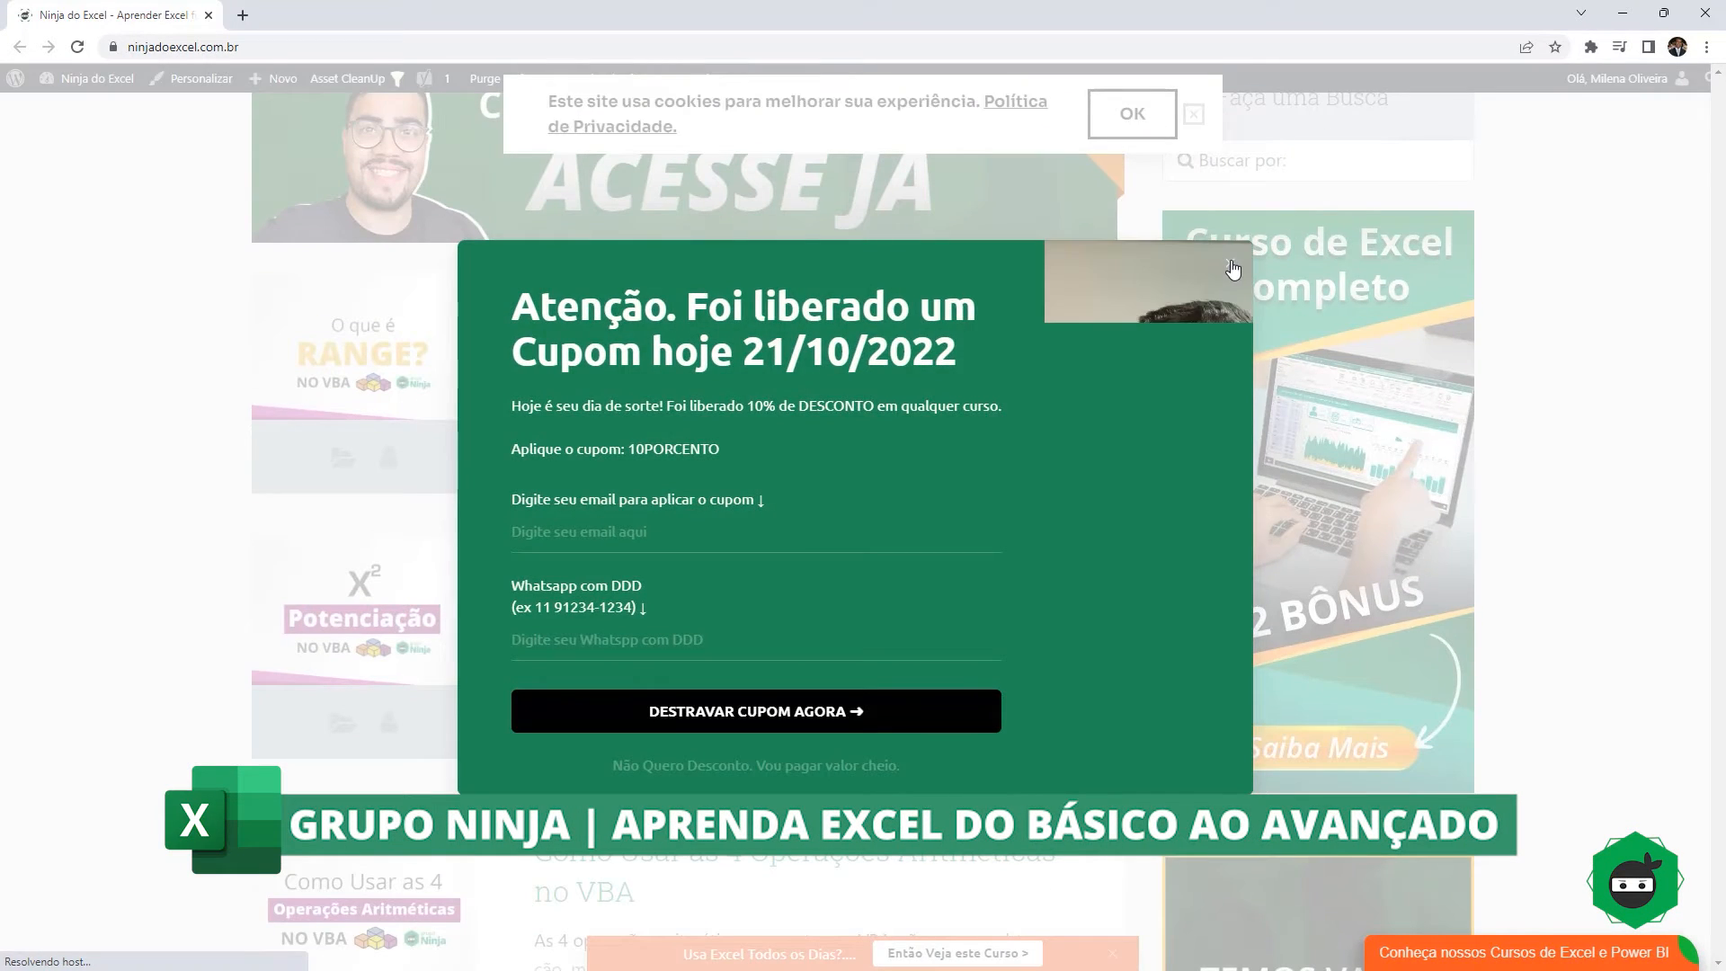
{"action": "left_click", "coordinate": [1230, 266]}
{"action": "left_click", "coordinate": [1173, 123]}
{"action": "scroll", "coordinate": [527, 308], "scroll_direction": "down", "scroll_amount": 3}
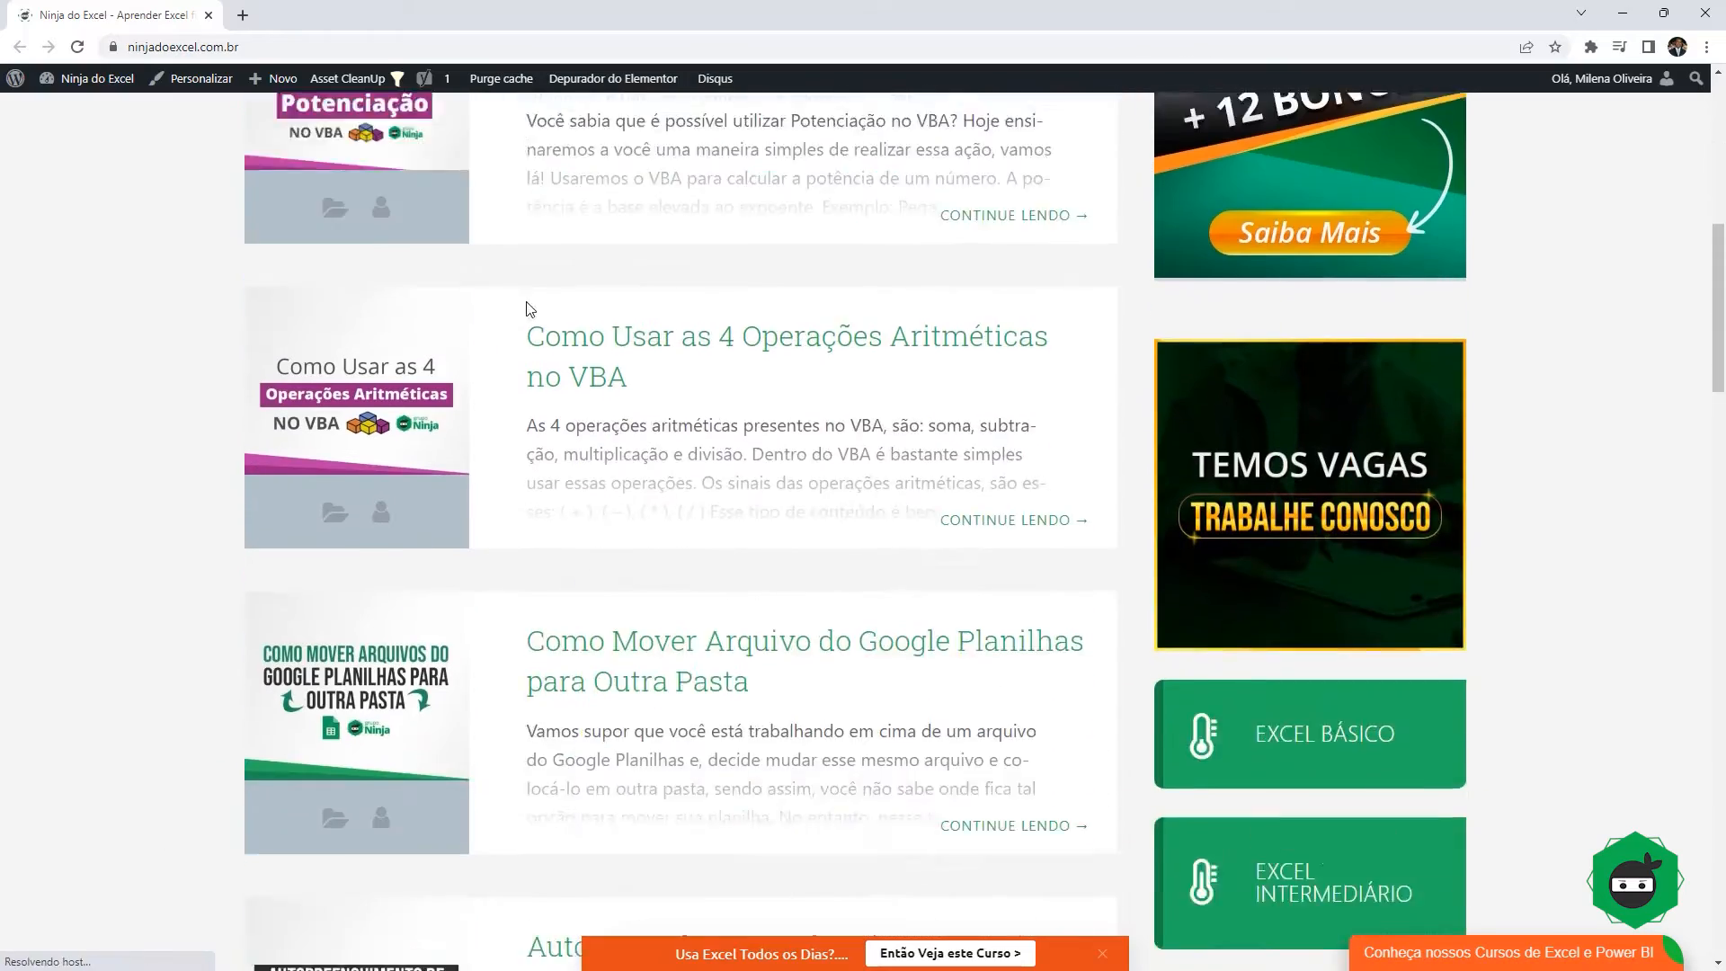
{"action": "left_click", "coordinate": [1706, 16]}
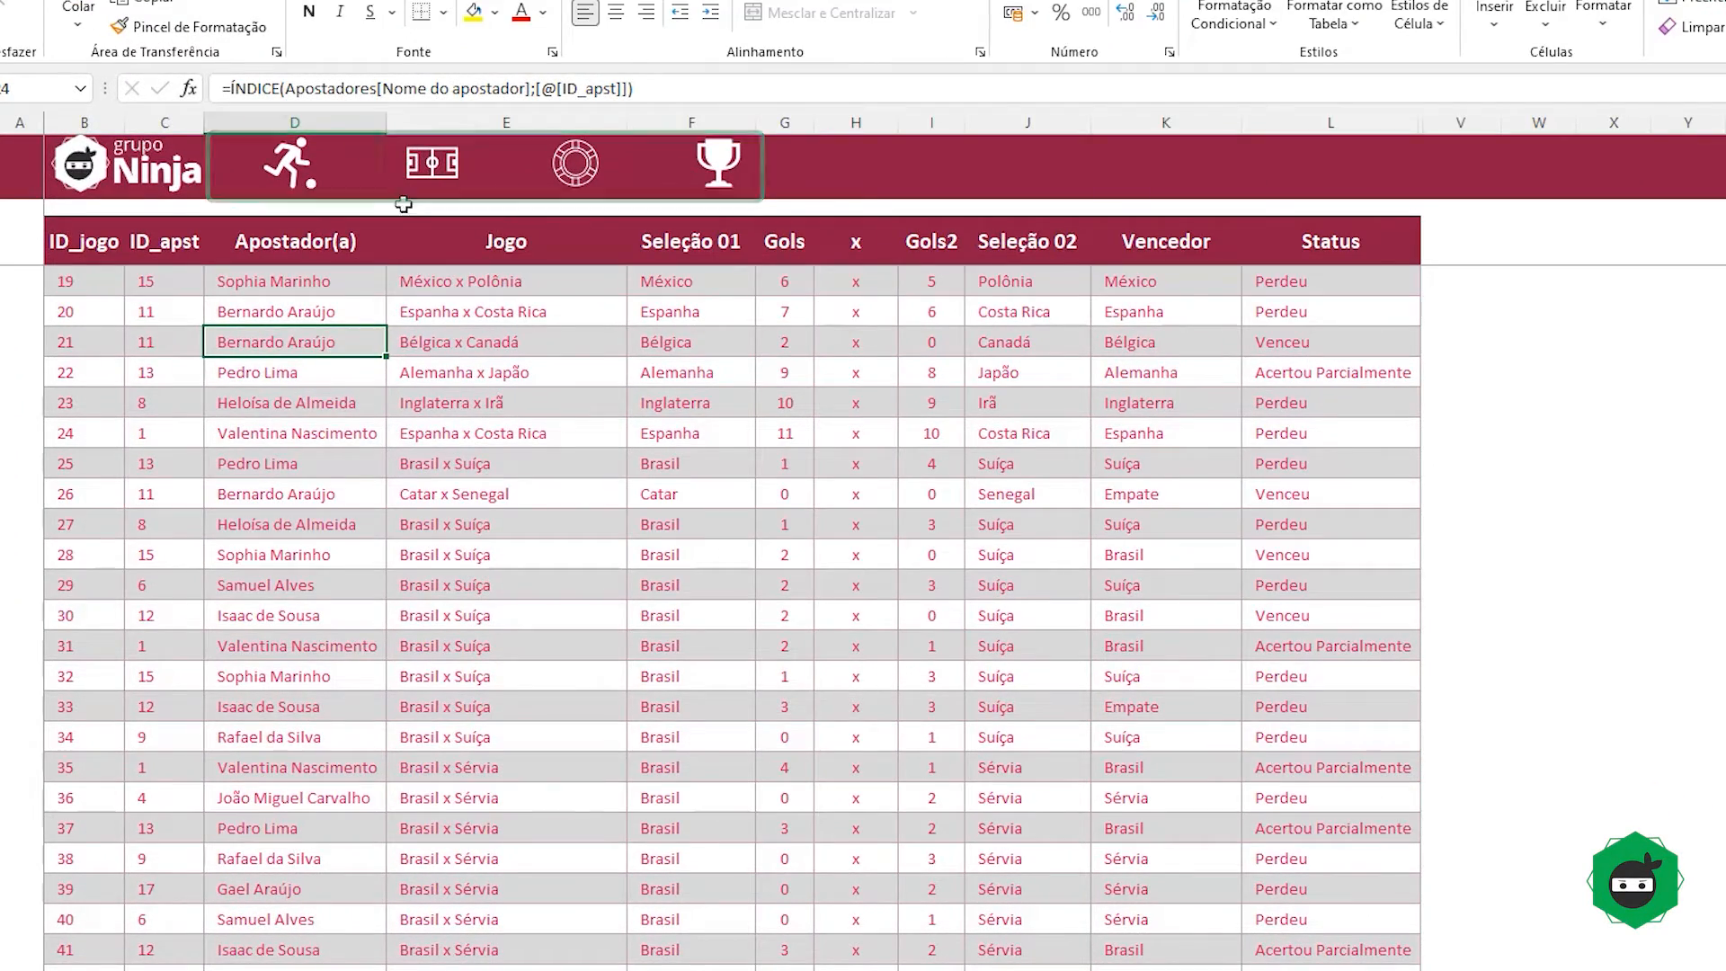
Step: Add the new bettor's full name in the first empty row of the Apostadores table
{"action": "left_click", "coordinate": [293, 180]}
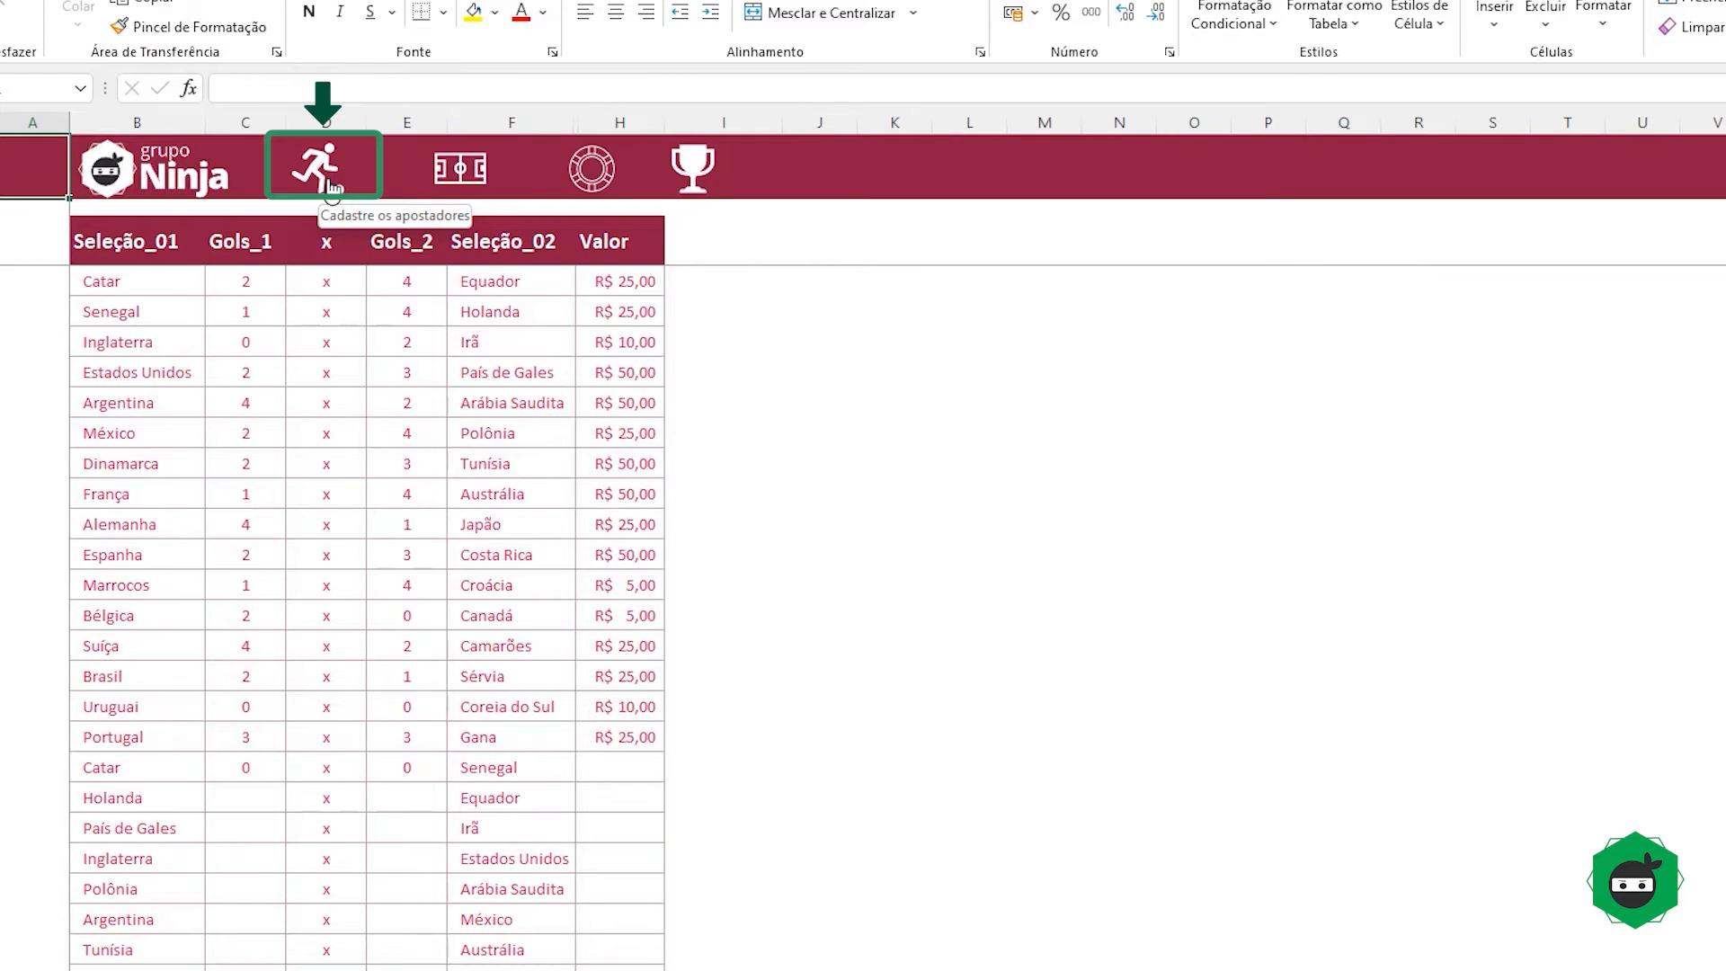
{"action": "left_click", "coordinate": [329, 181]}
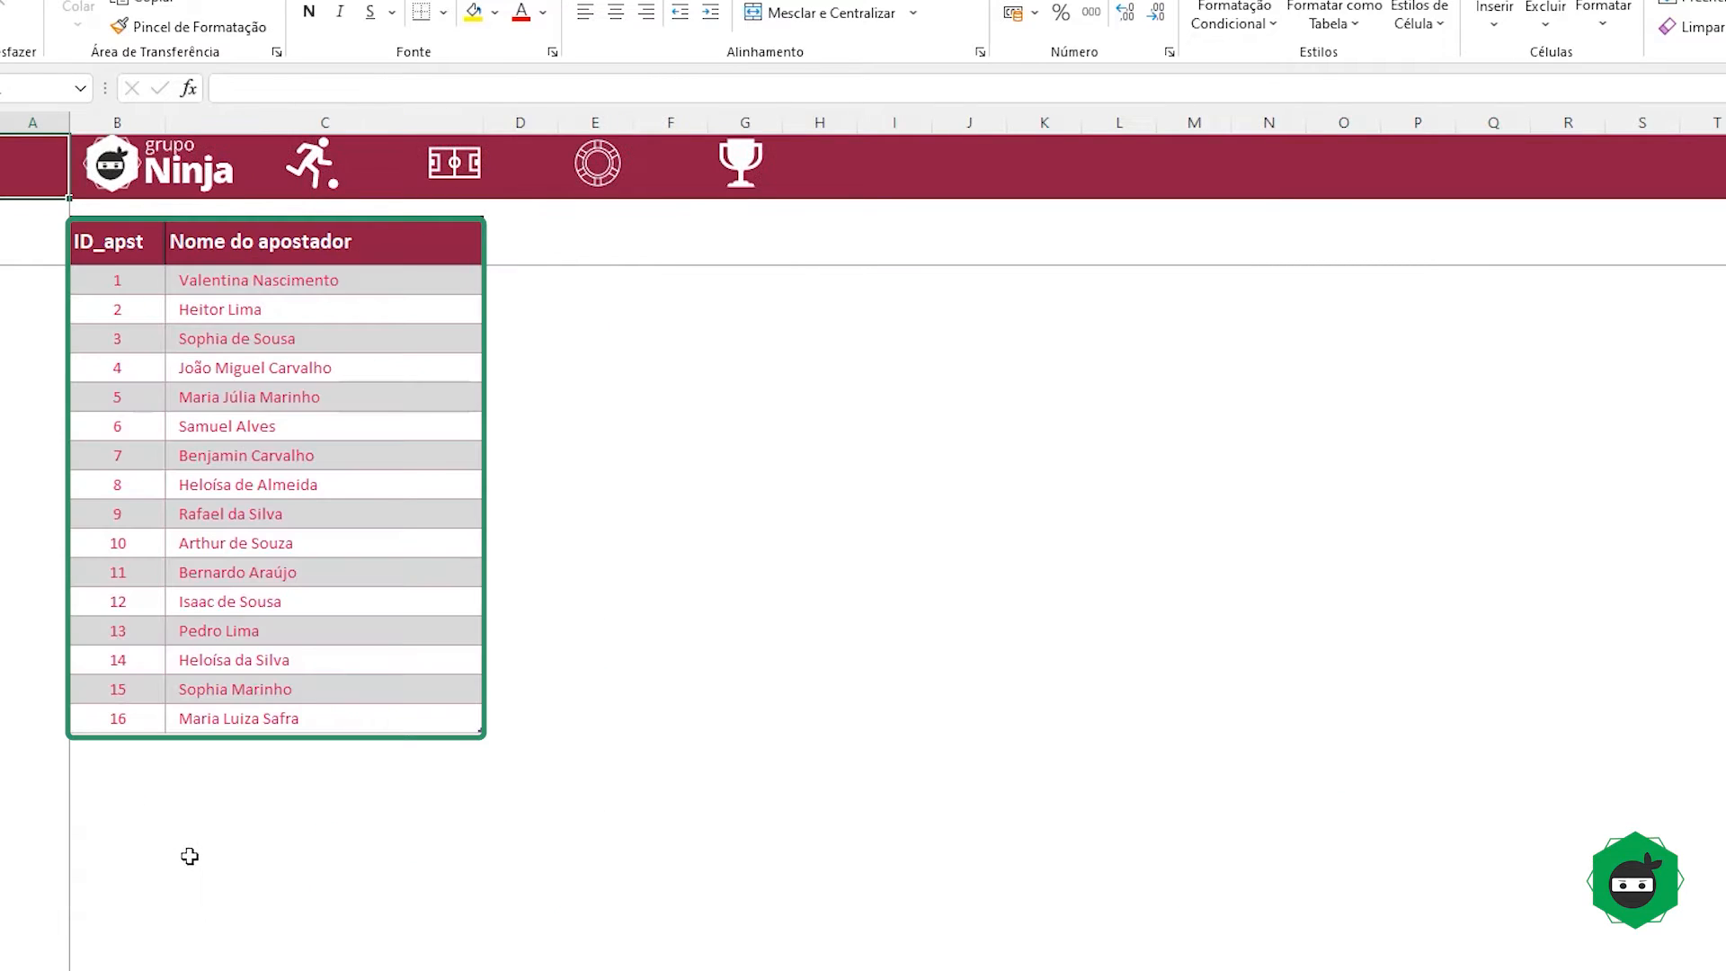
{"action": "left_click", "coordinate": [209, 742]}
{"action": "type", "text": "Gael Ara"}
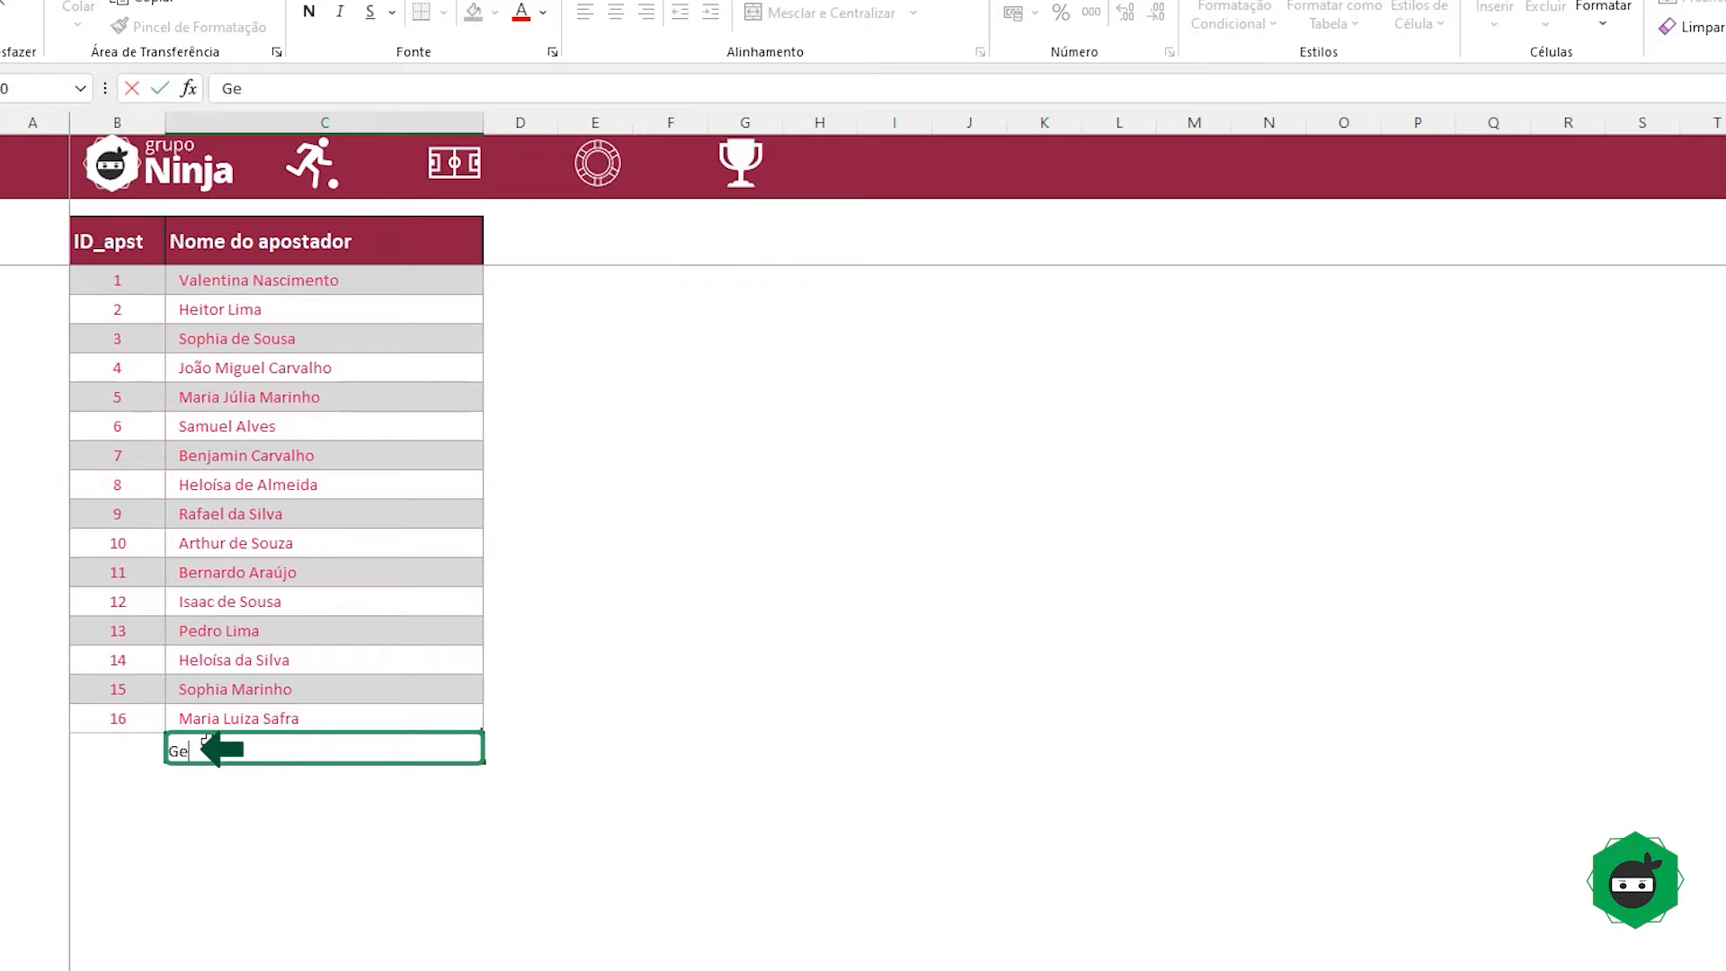
{"action": "type", "text": "újo"}
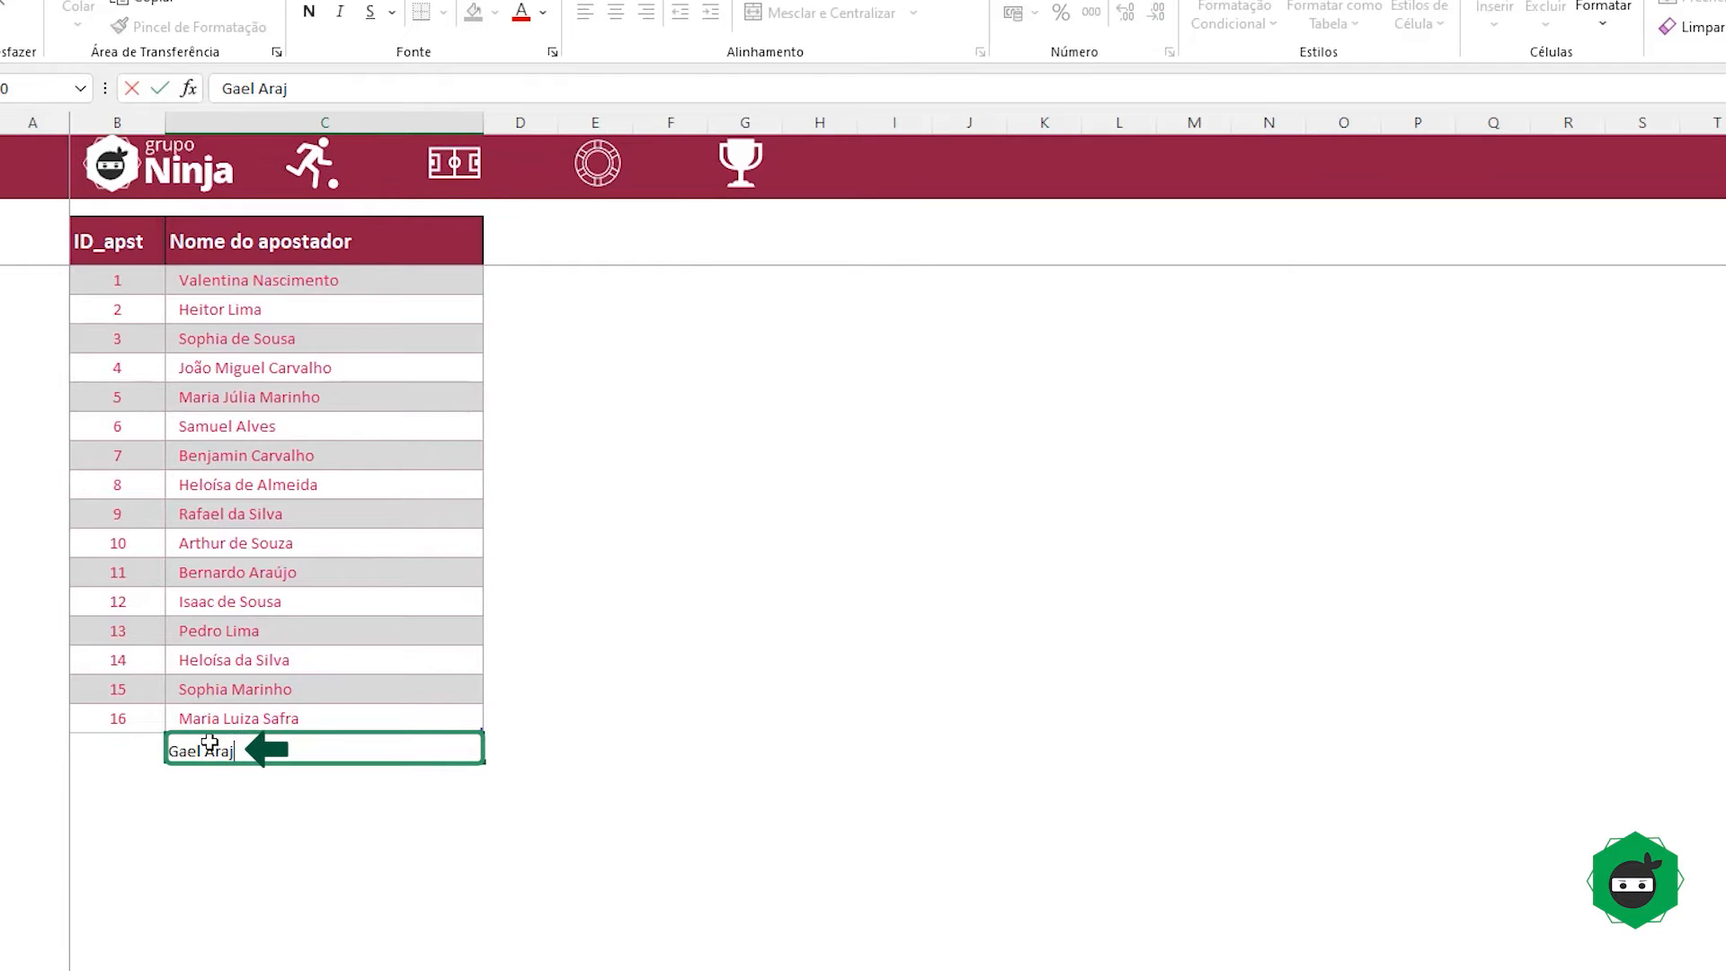
{"action": "key", "text": "Return"}
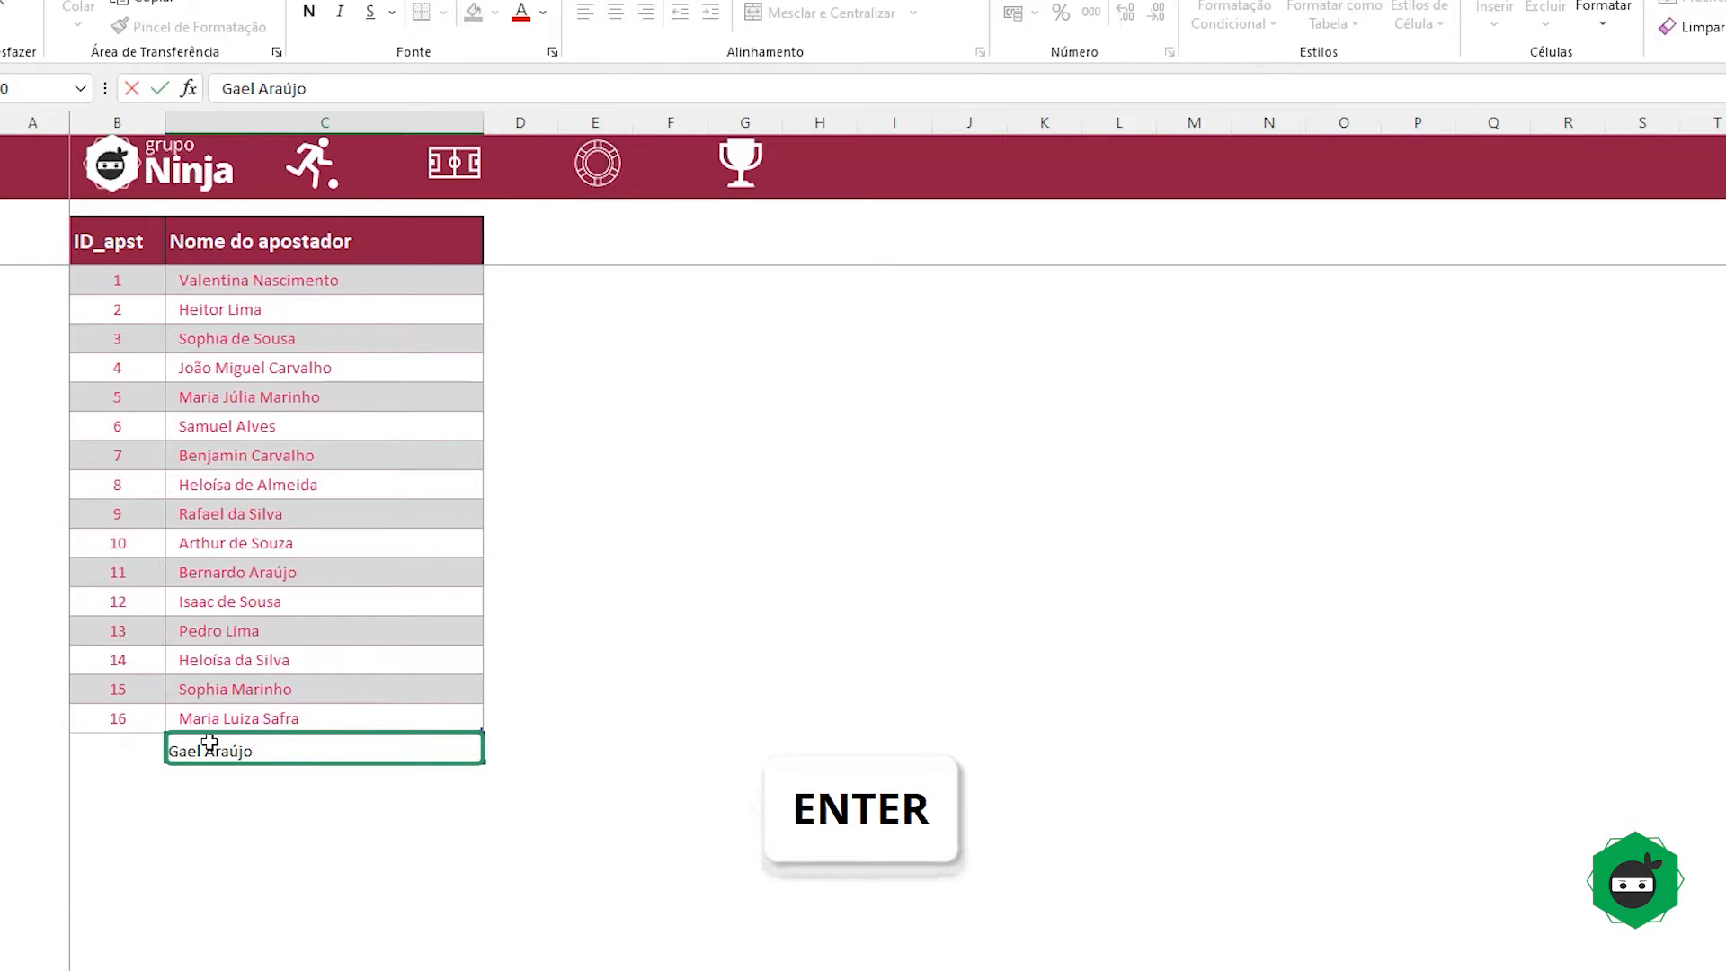
Step: Examine the ID_apst numbering and the registered names in the Apostadores table
{"action": "left_click", "coordinate": [282, 560]}
{"action": "left_click_drag", "start_coordinate": [115, 313], "coordinate": [130, 599]}
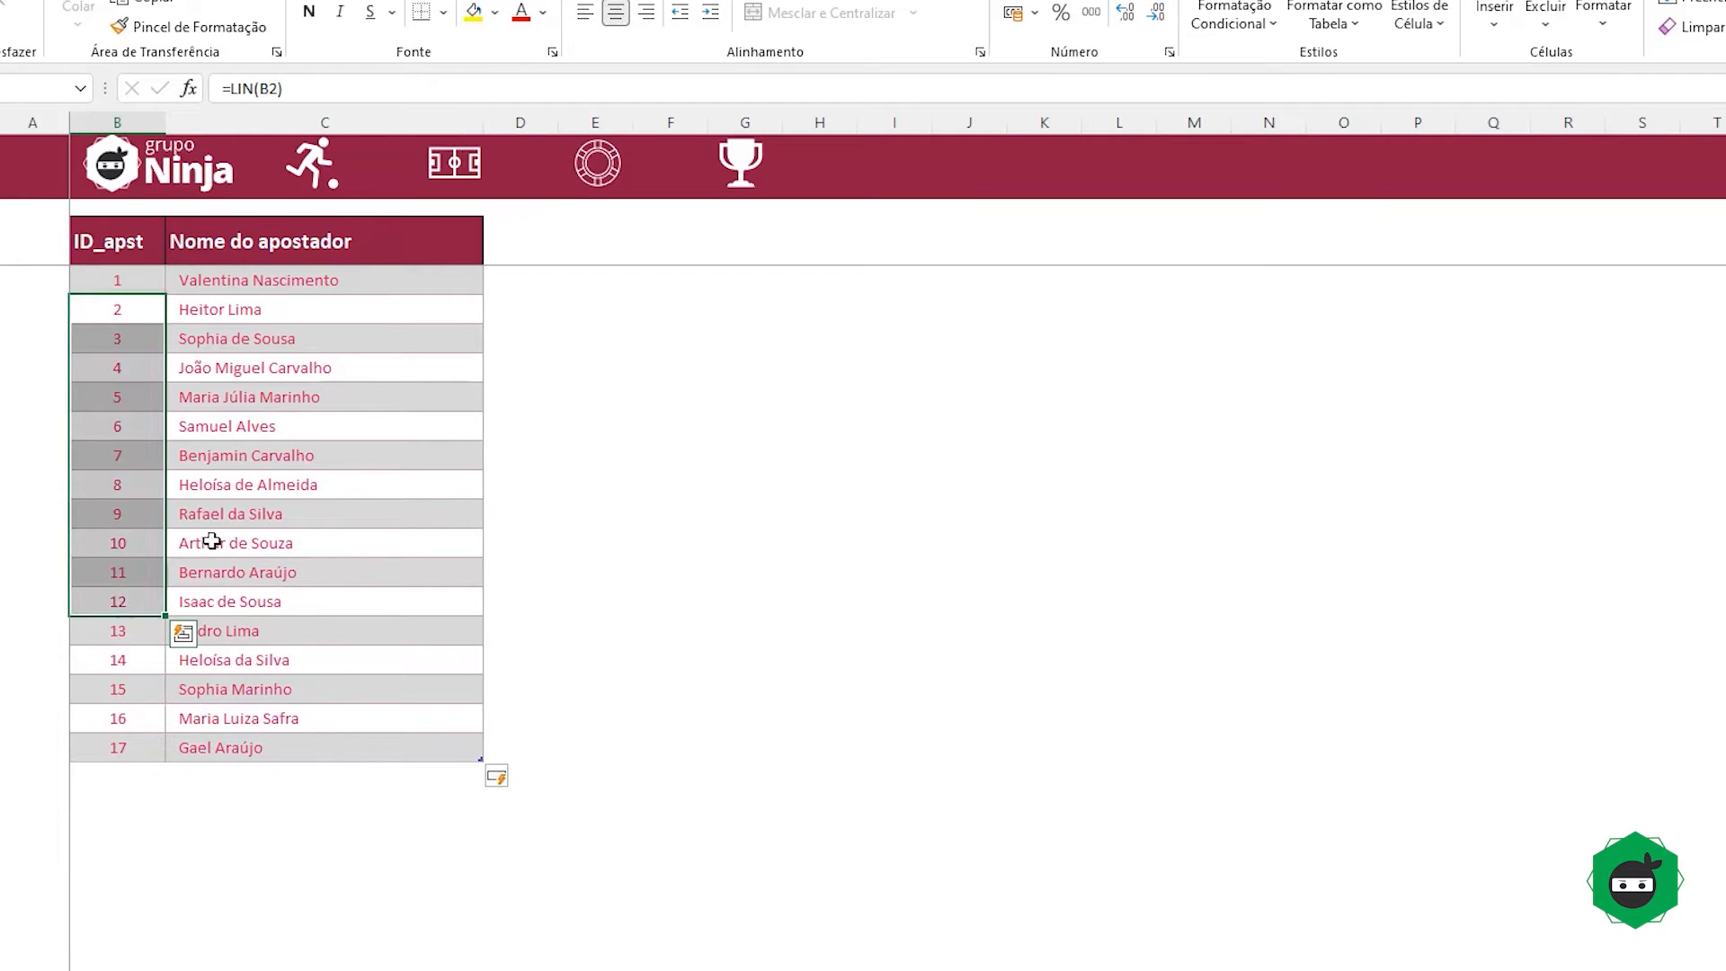
{"action": "left_click", "coordinate": [212, 543]}
{"action": "left_click", "coordinate": [316, 167]}
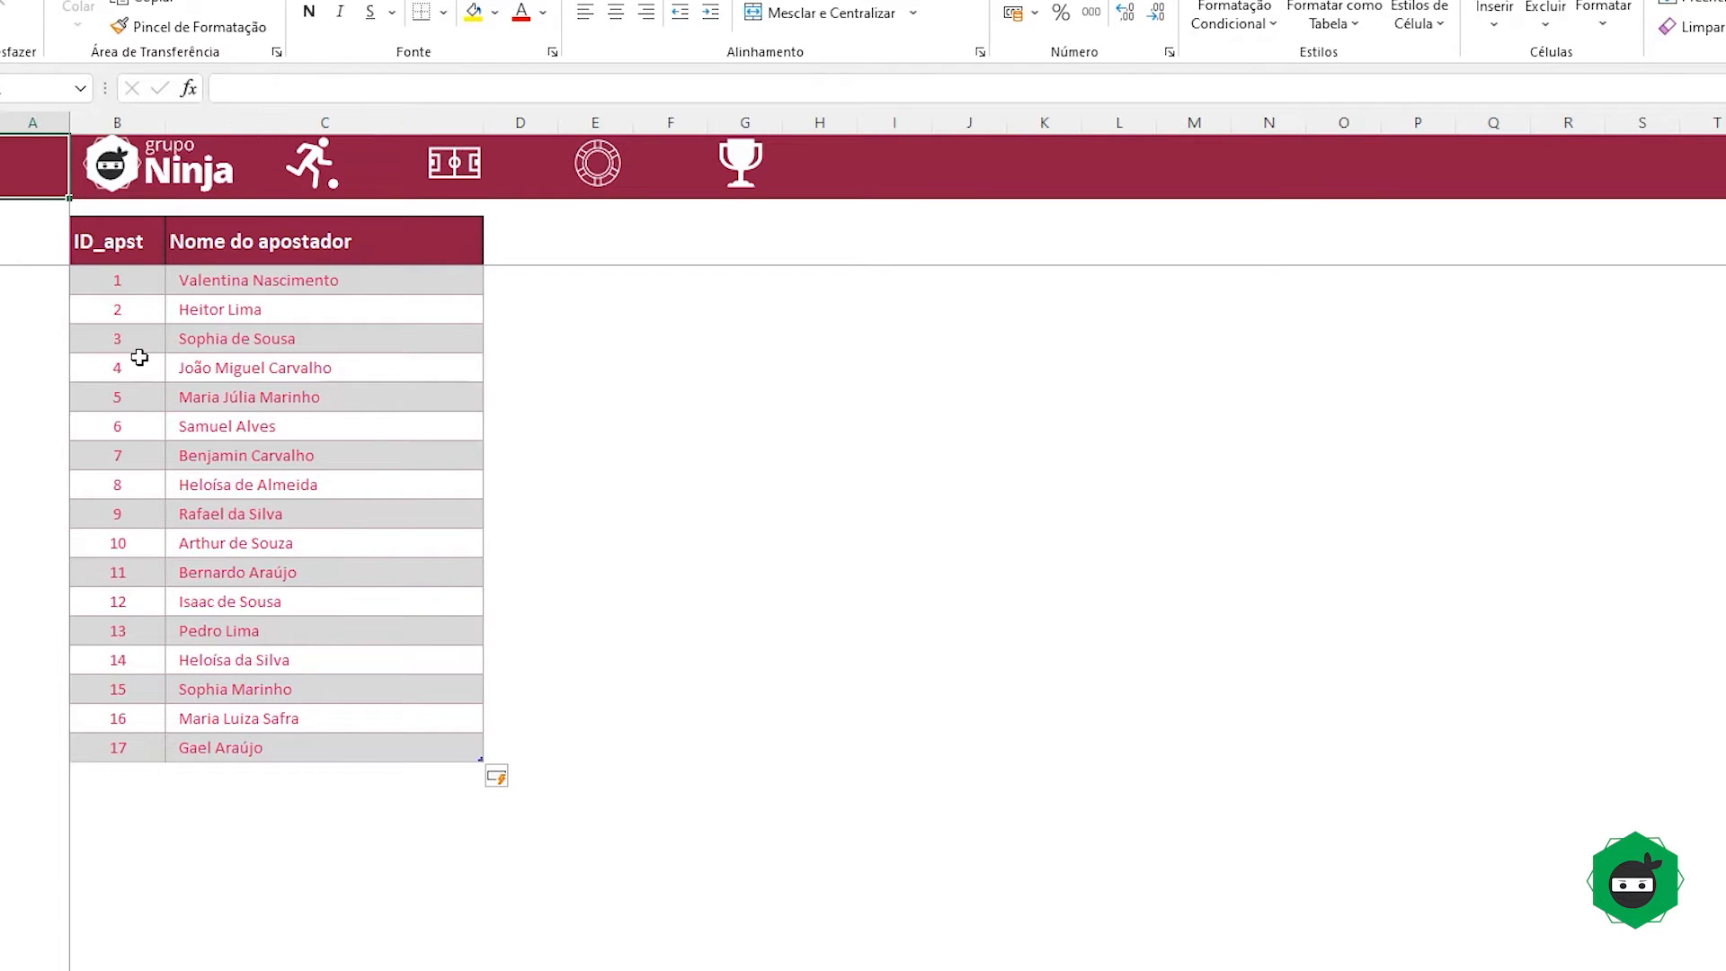
{"action": "left_click_drag", "start_coordinate": [137, 346], "coordinate": [135, 465]}
{"action": "left_click", "coordinate": [312, 426]}
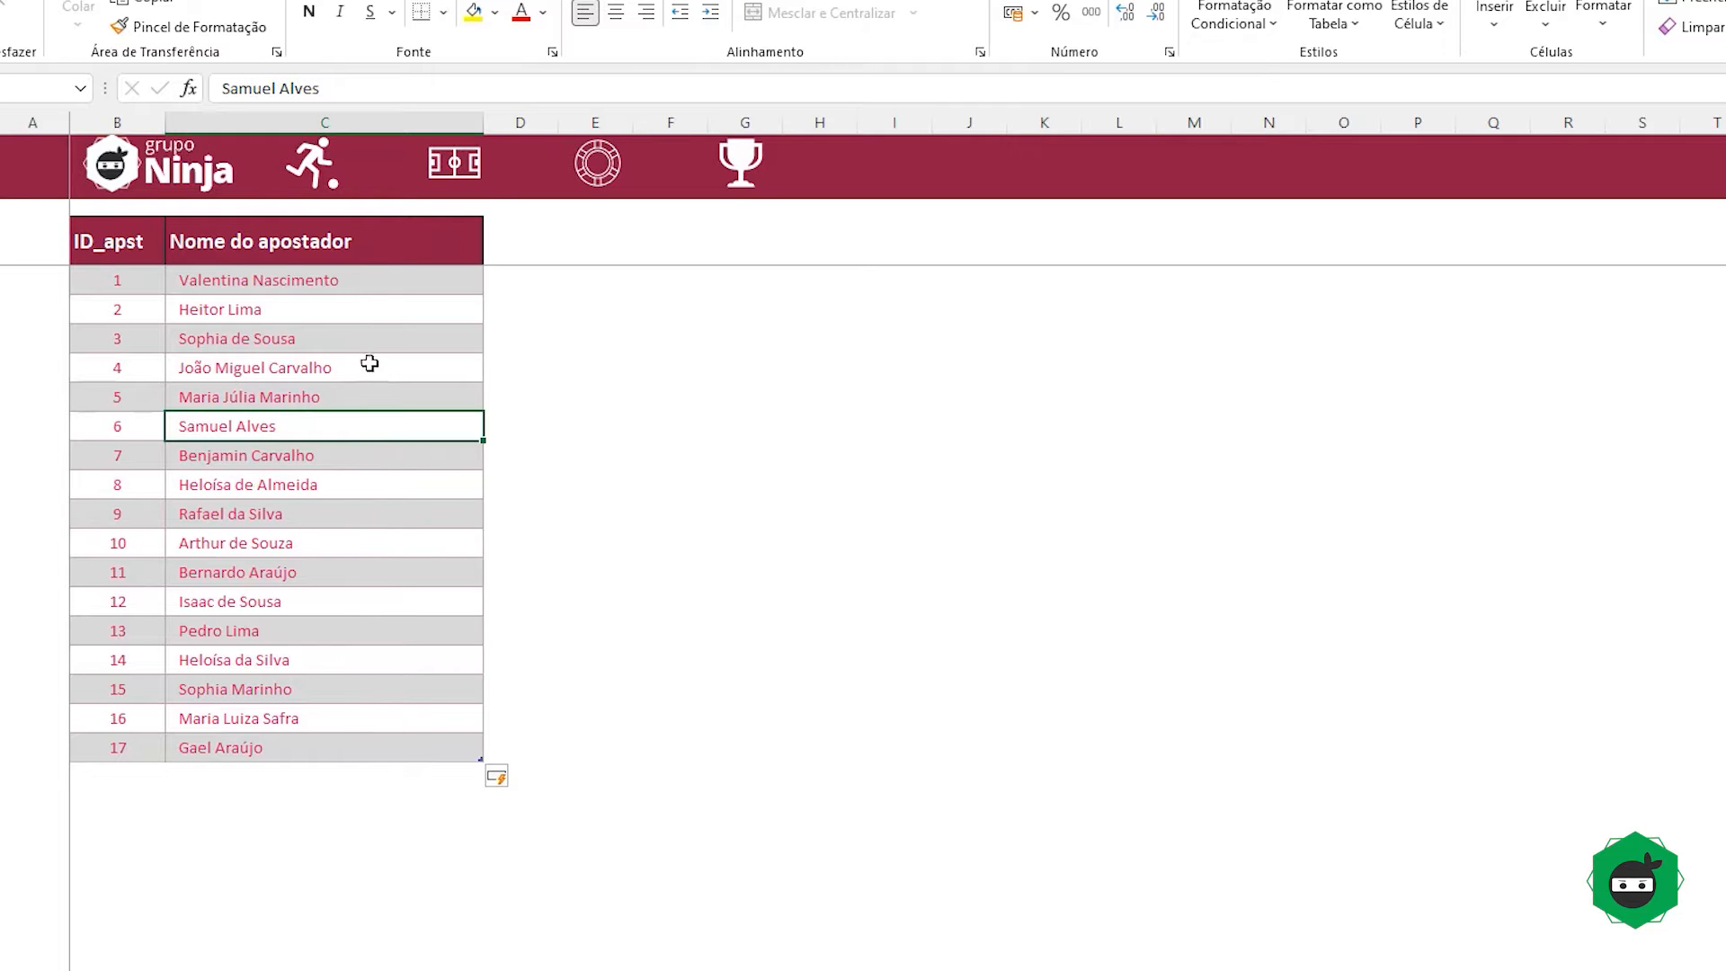
Step: Open the match results sheet and review the full fixture list with its Gols_1 and Gols_2 columns
{"action": "left_click", "coordinate": [455, 163]}
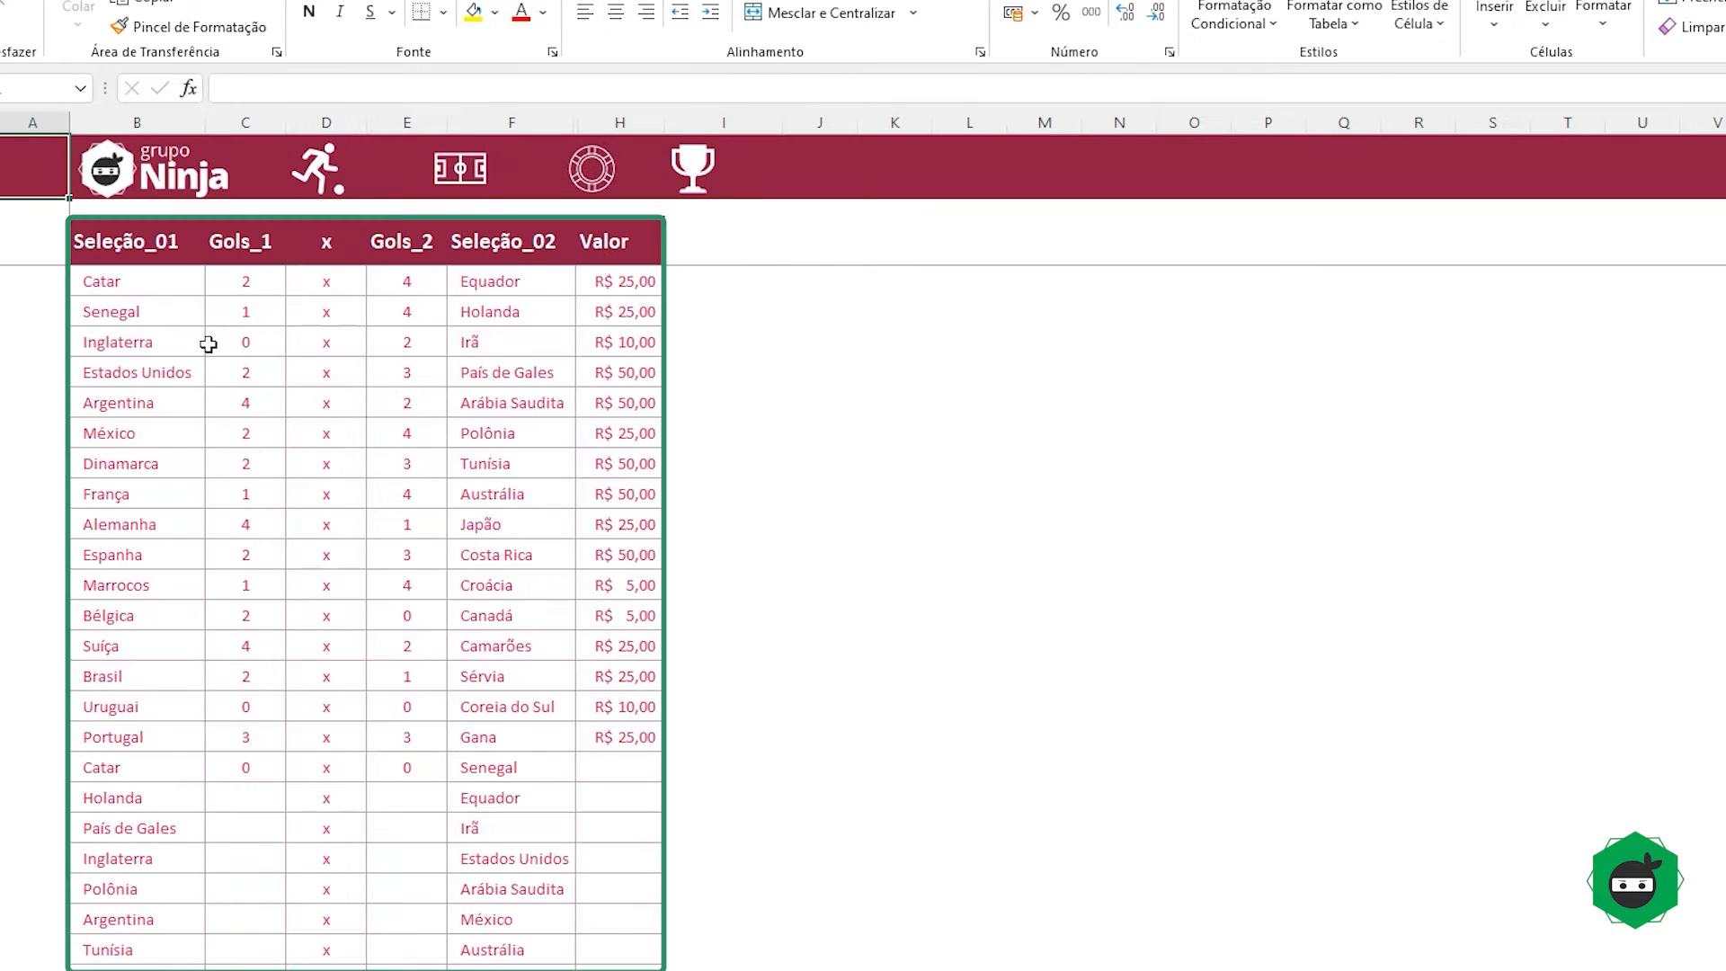
{"action": "scroll", "coordinate": [207, 344], "scroll_direction": "down", "scroll_amount": 10}
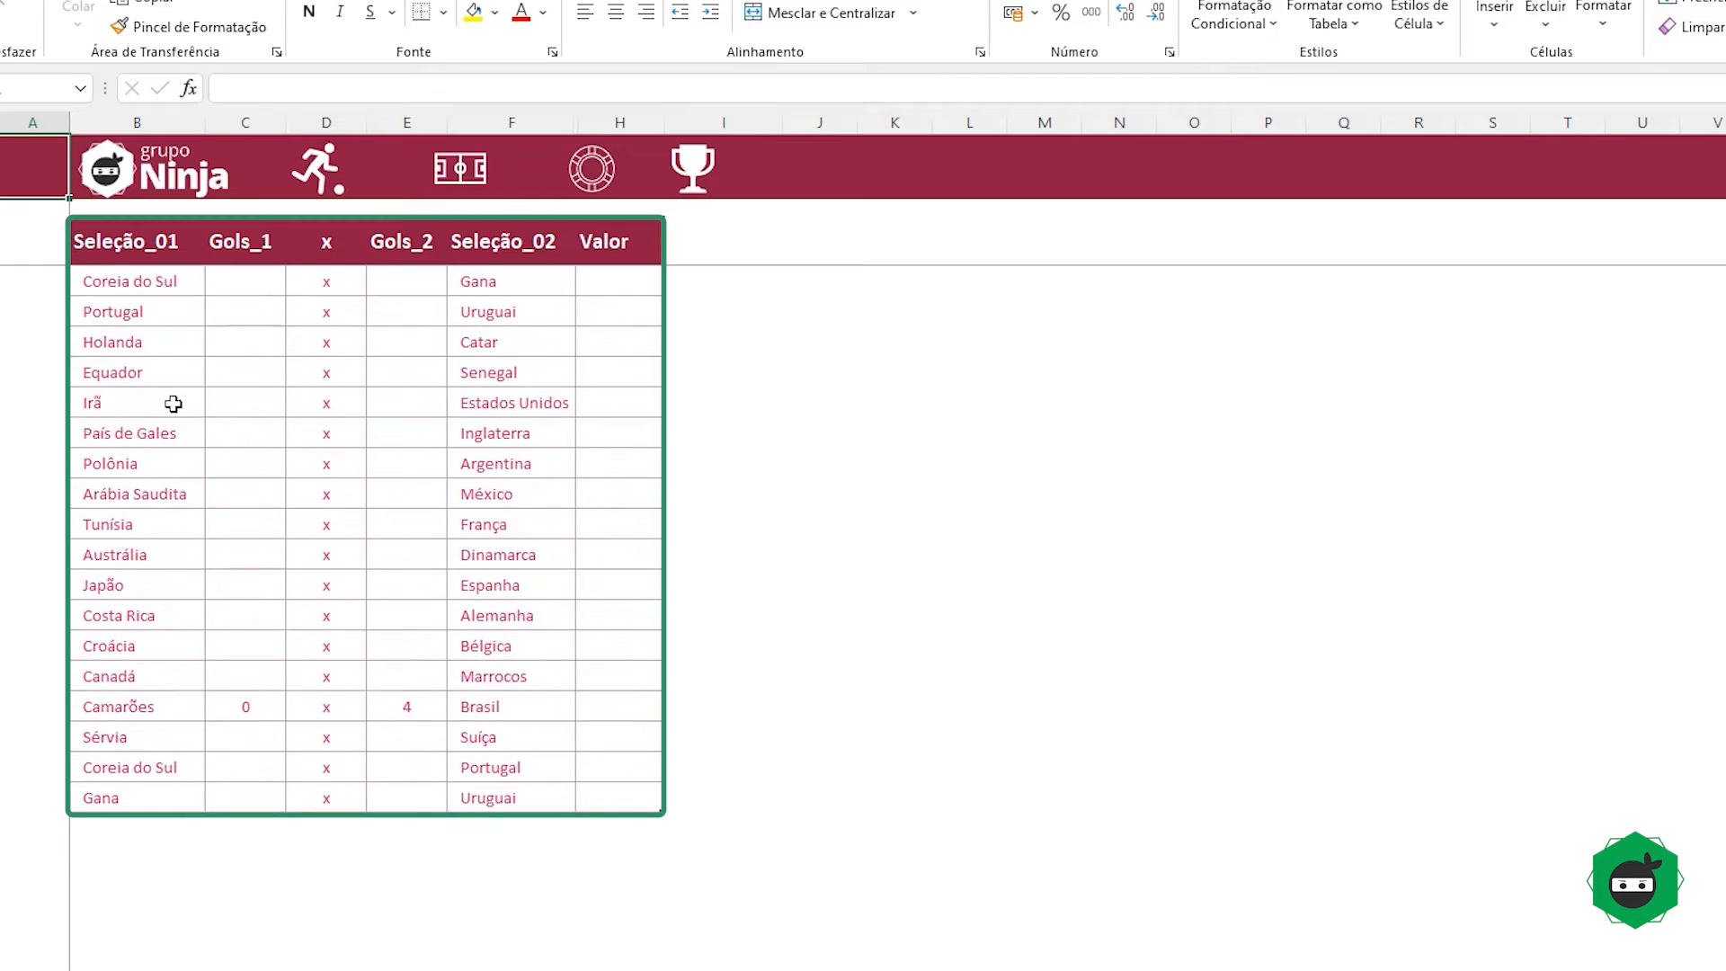
{"action": "scroll", "coordinate": [173, 404], "scroll_direction": "down", "scroll_amount": 1}
{"action": "scroll", "coordinate": [173, 404], "scroll_direction": "up", "scroll_amount": 11}
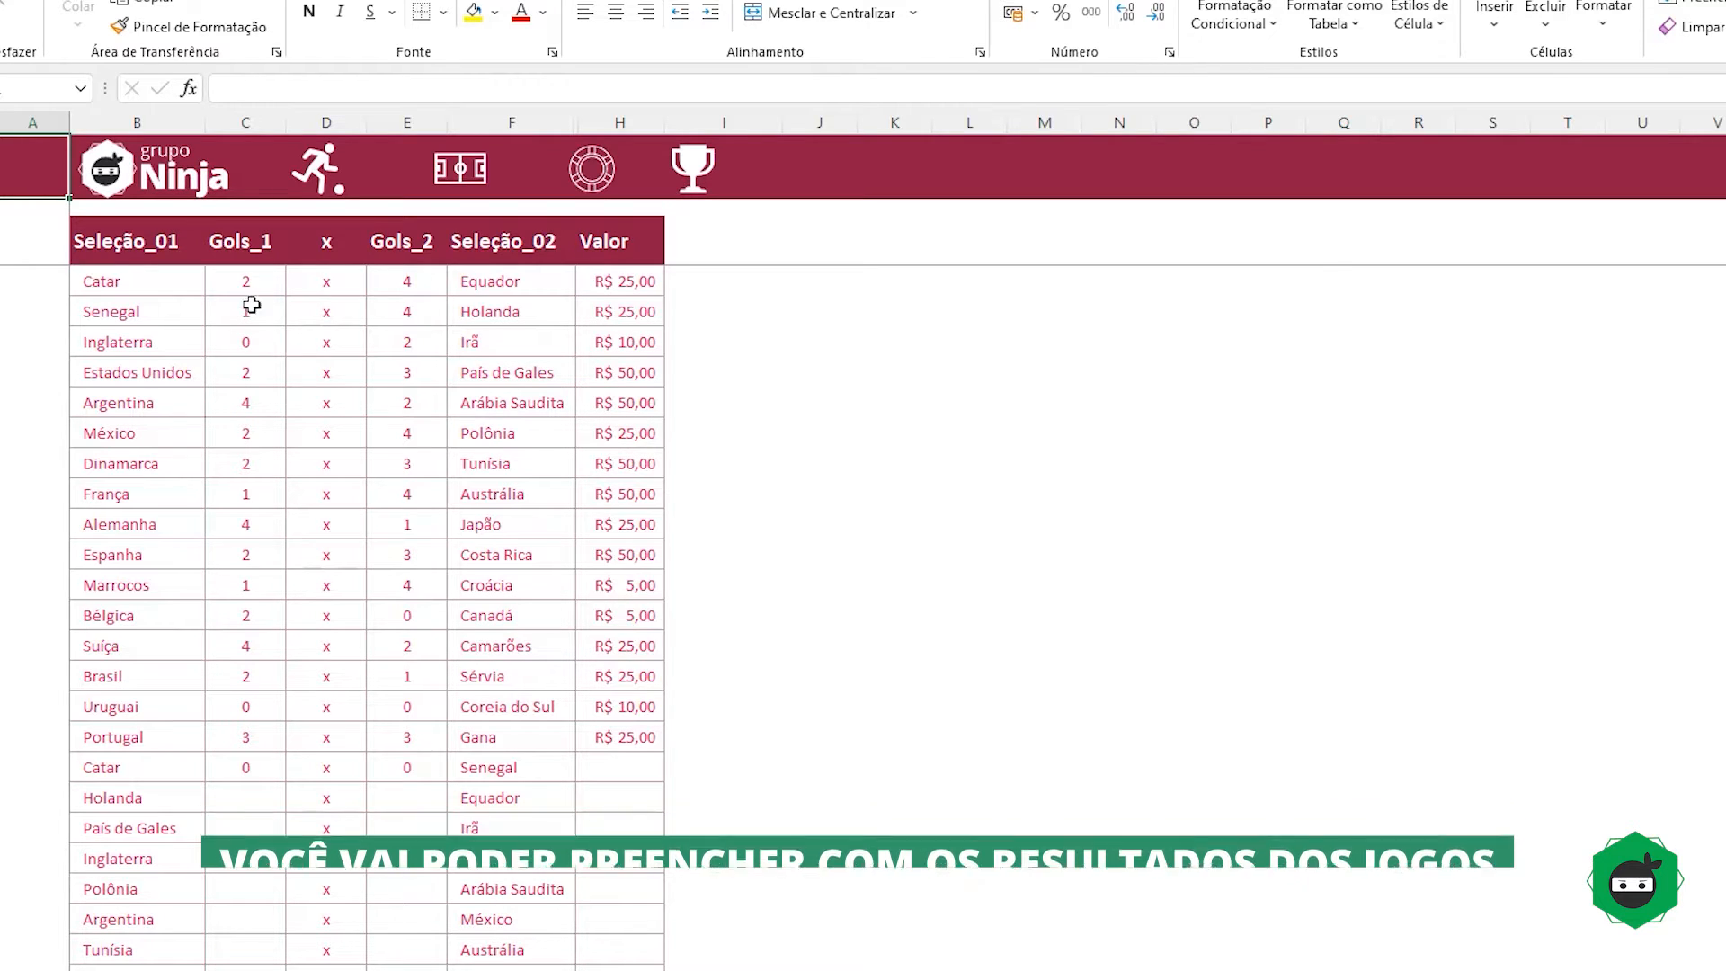
{"action": "left_click_drag", "start_coordinate": [246, 286], "coordinate": [246, 766]}
{"action": "left_click_drag", "start_coordinate": [406, 281], "coordinate": [408, 838]}
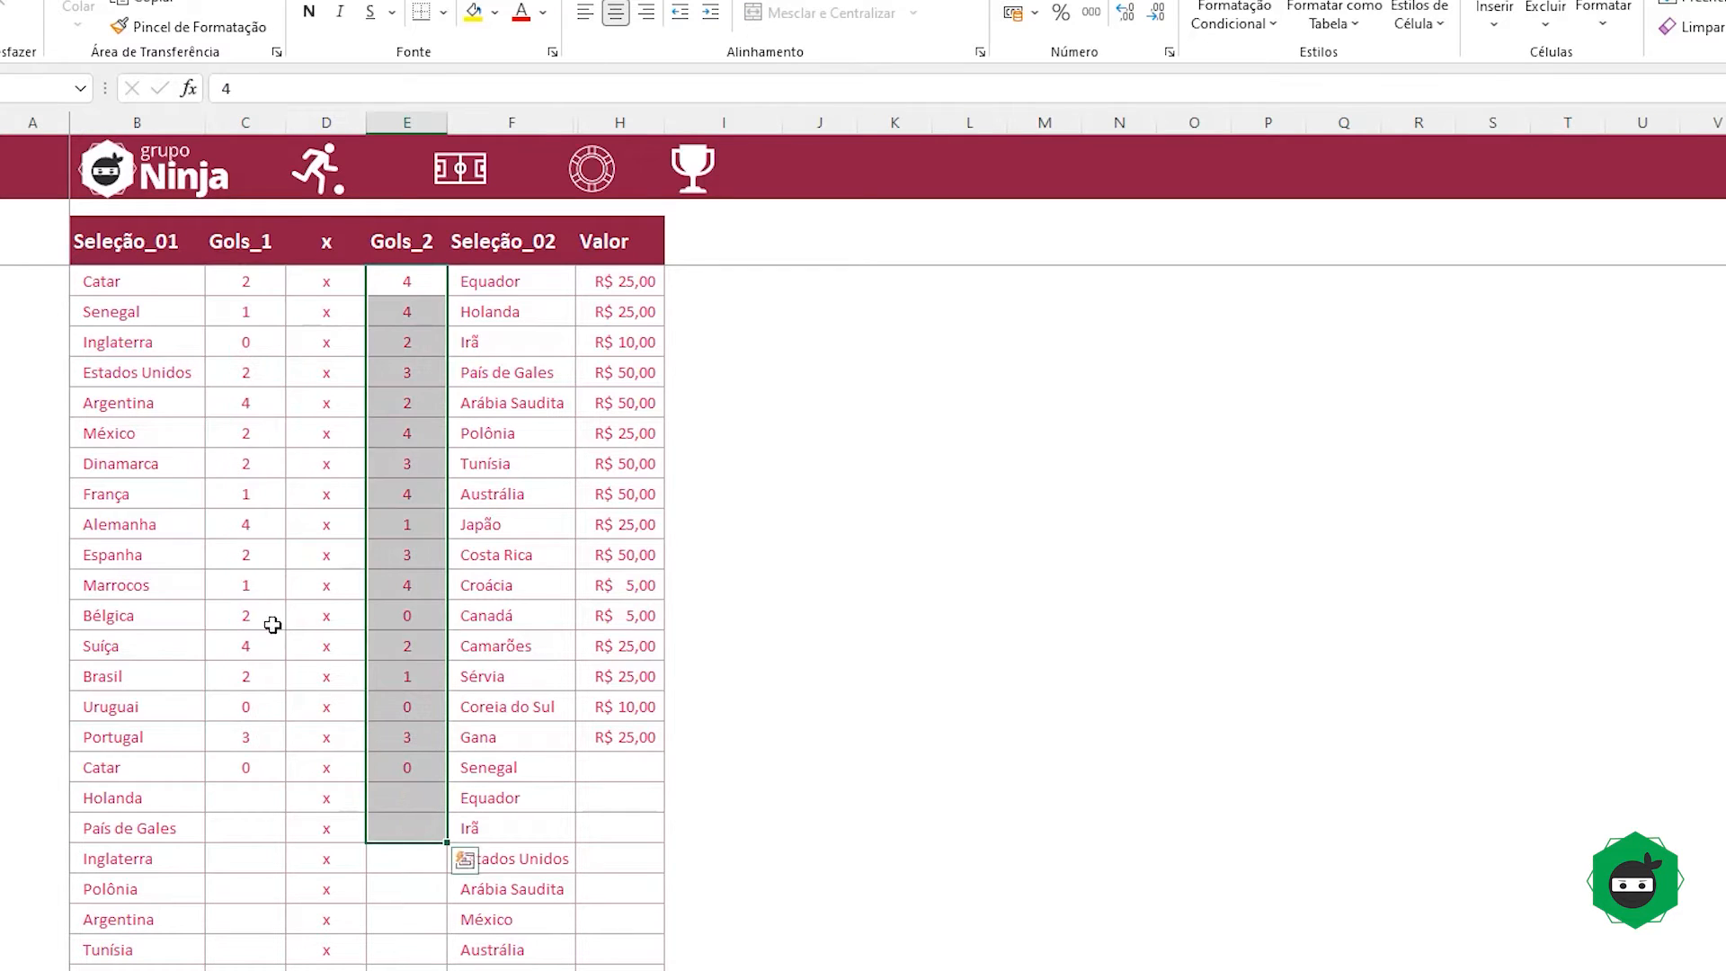
{"action": "left_click", "coordinate": [250, 584]}
Step: Enter 2 in Gols_1 for the Brasil x Suíça match
{"action": "scroll", "coordinate": [250, 583], "scroll_direction": "down", "scroll_amount": 7}
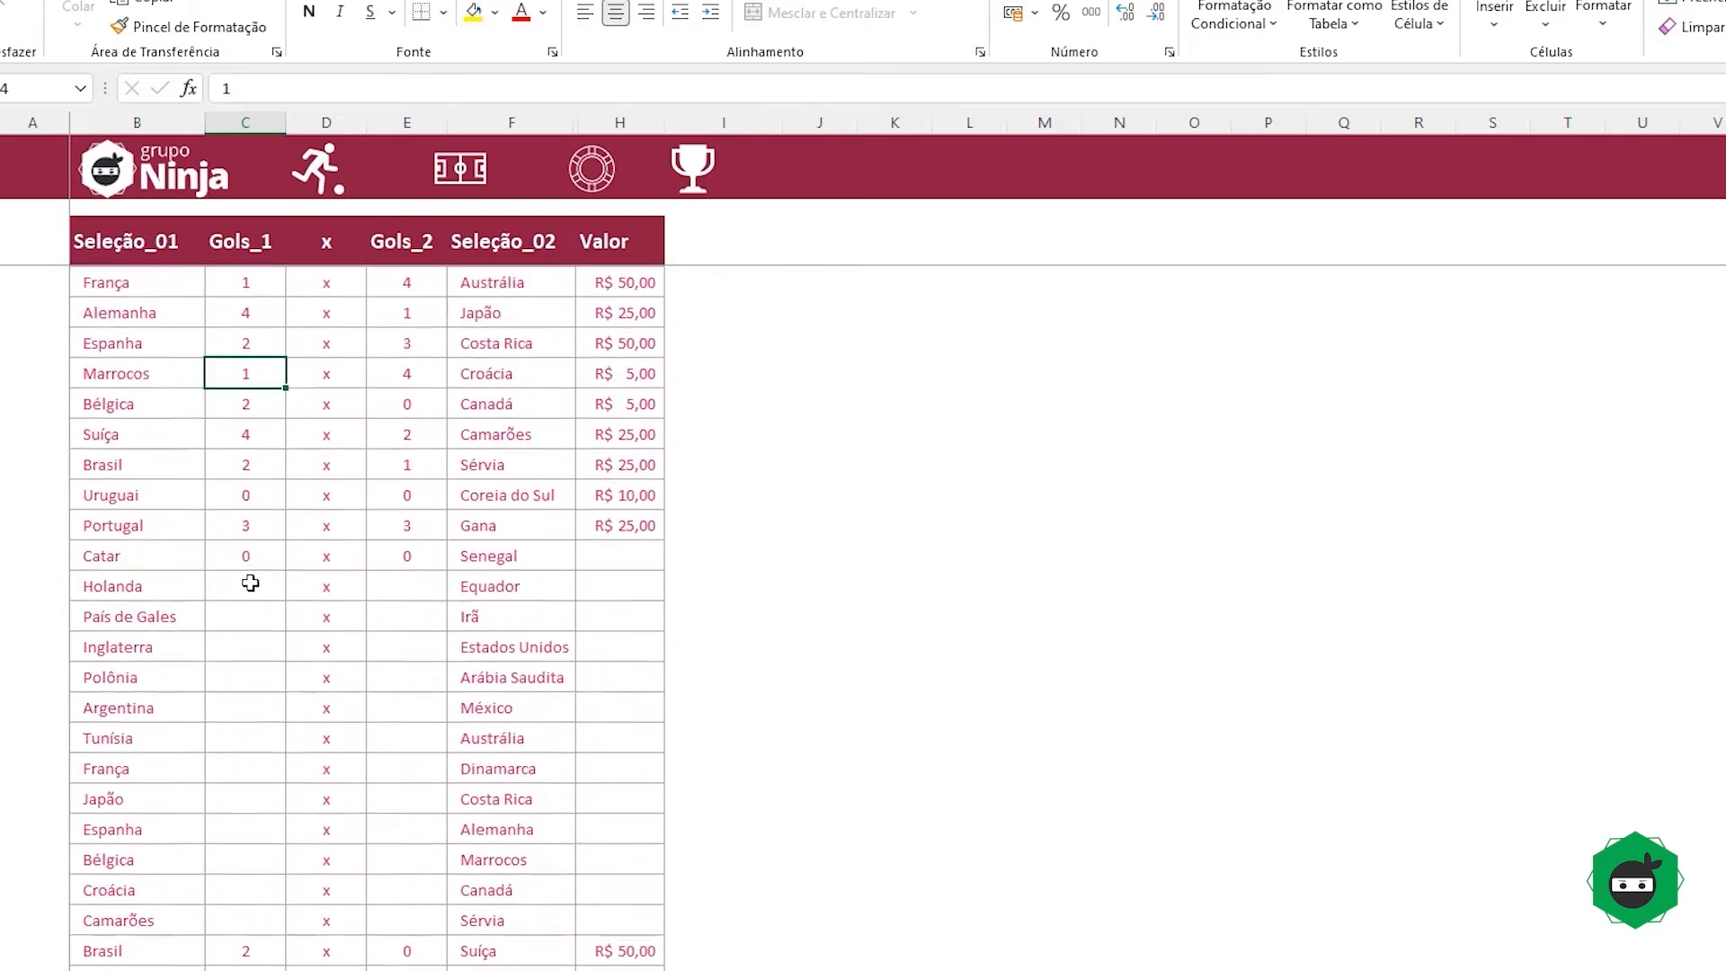
{"action": "left_click", "coordinate": [245, 529]}
{"action": "type", "text": "2"}
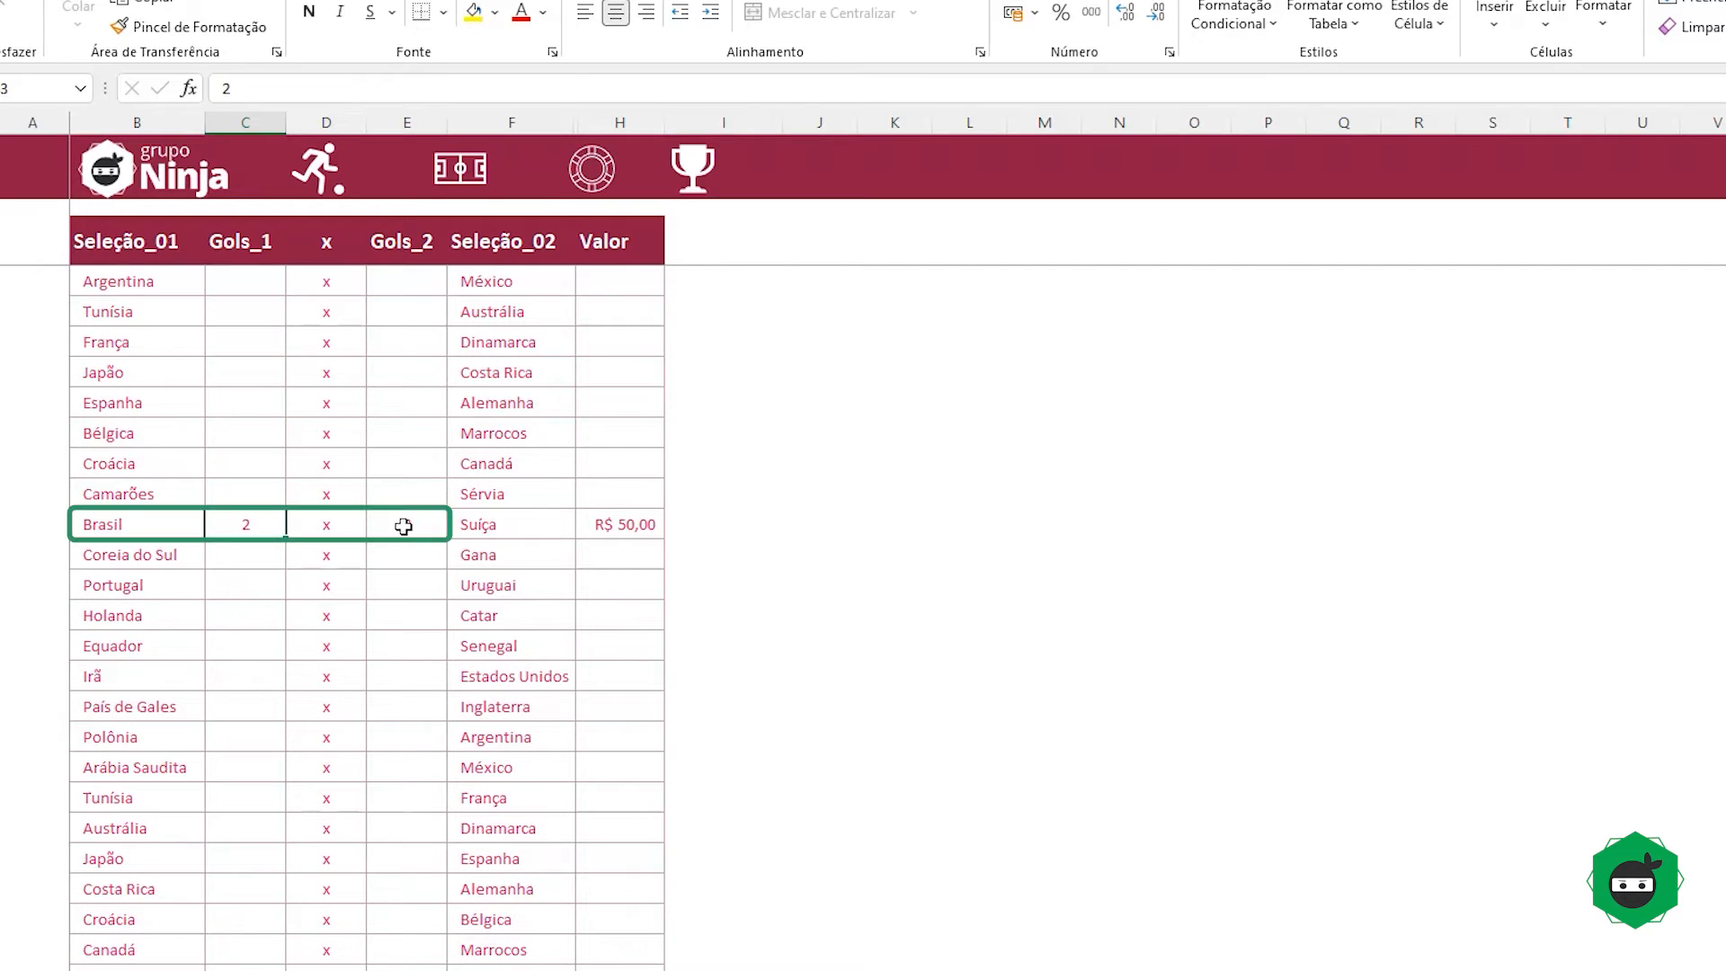
{"action": "left_click", "coordinate": [396, 530]}
{"action": "left_click", "coordinate": [262, 530]}
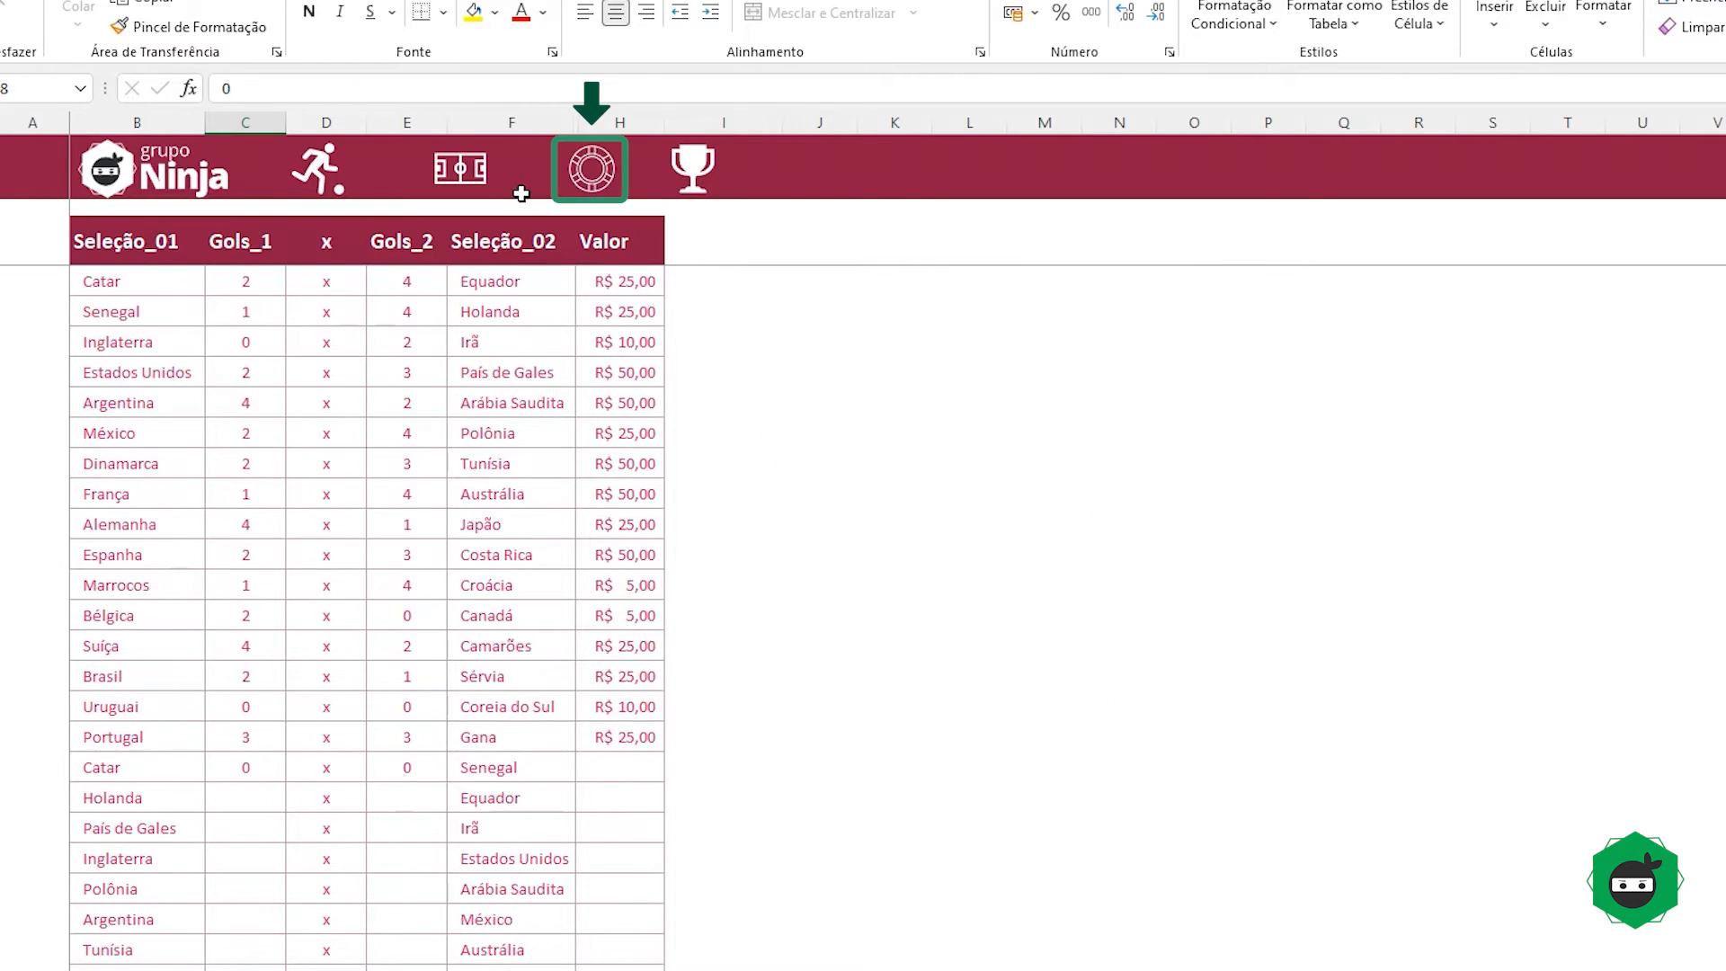
Step: Open the Bolão sheet and examine its ID, bettor, match, Gols and Gols2 columns, including the first bet's score
{"action": "left_click", "coordinate": [575, 170]}
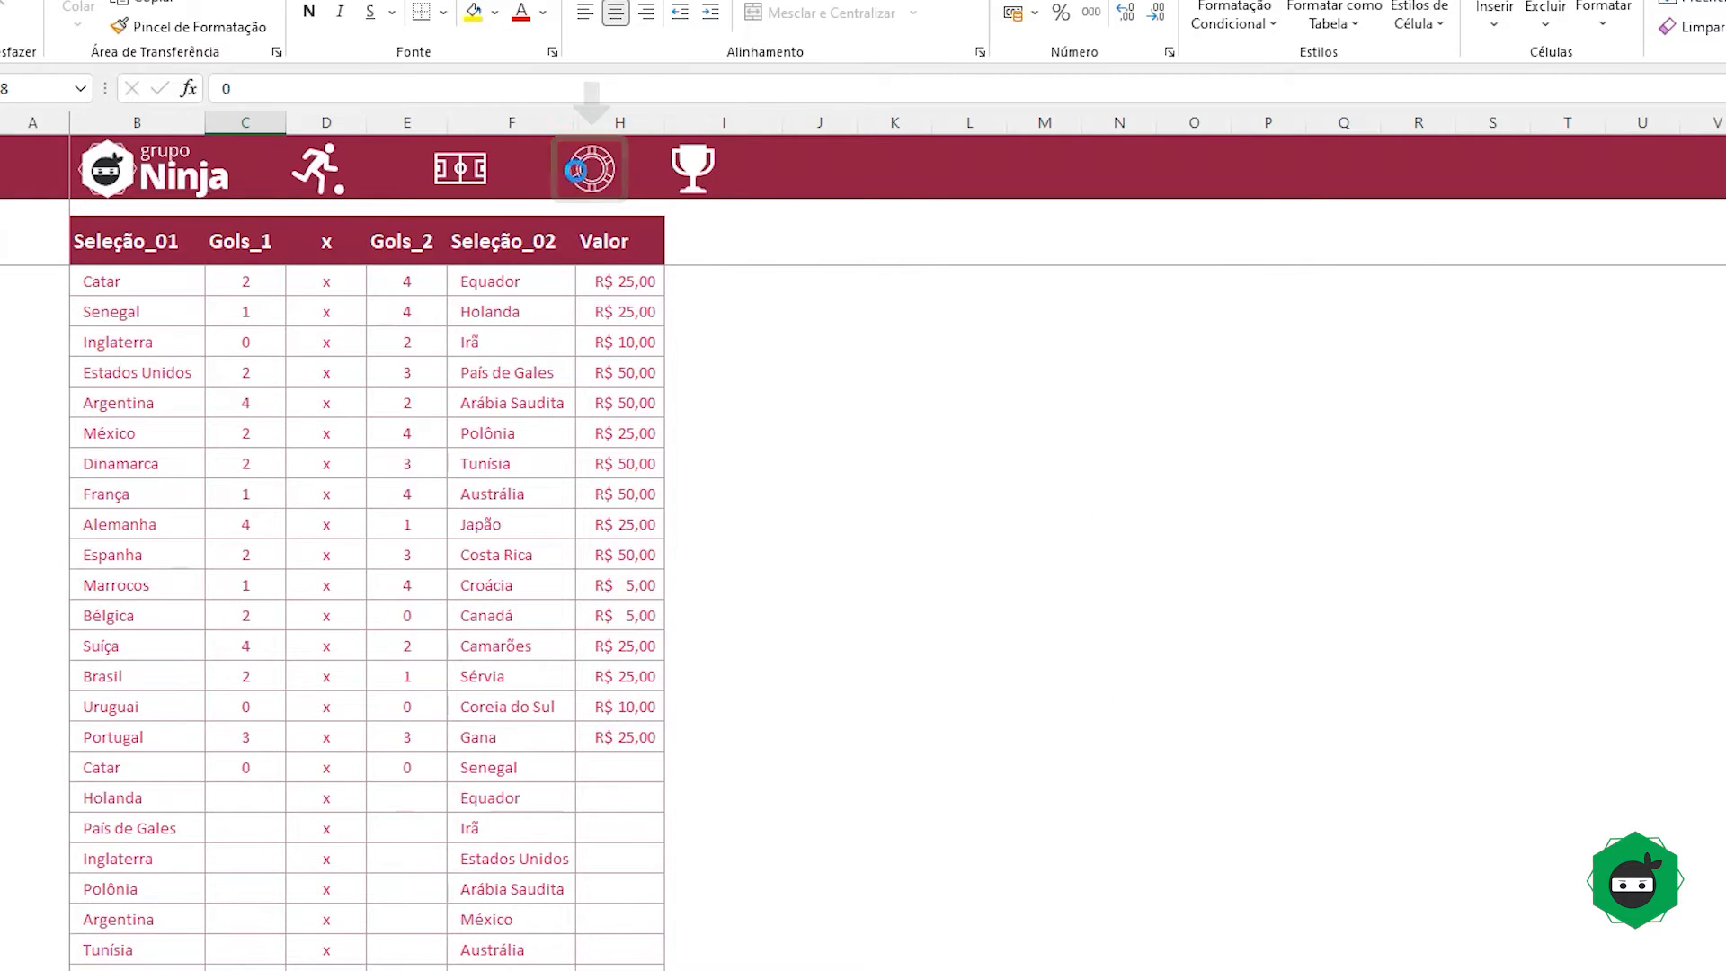
{"action": "left_click", "coordinate": [103, 288]}
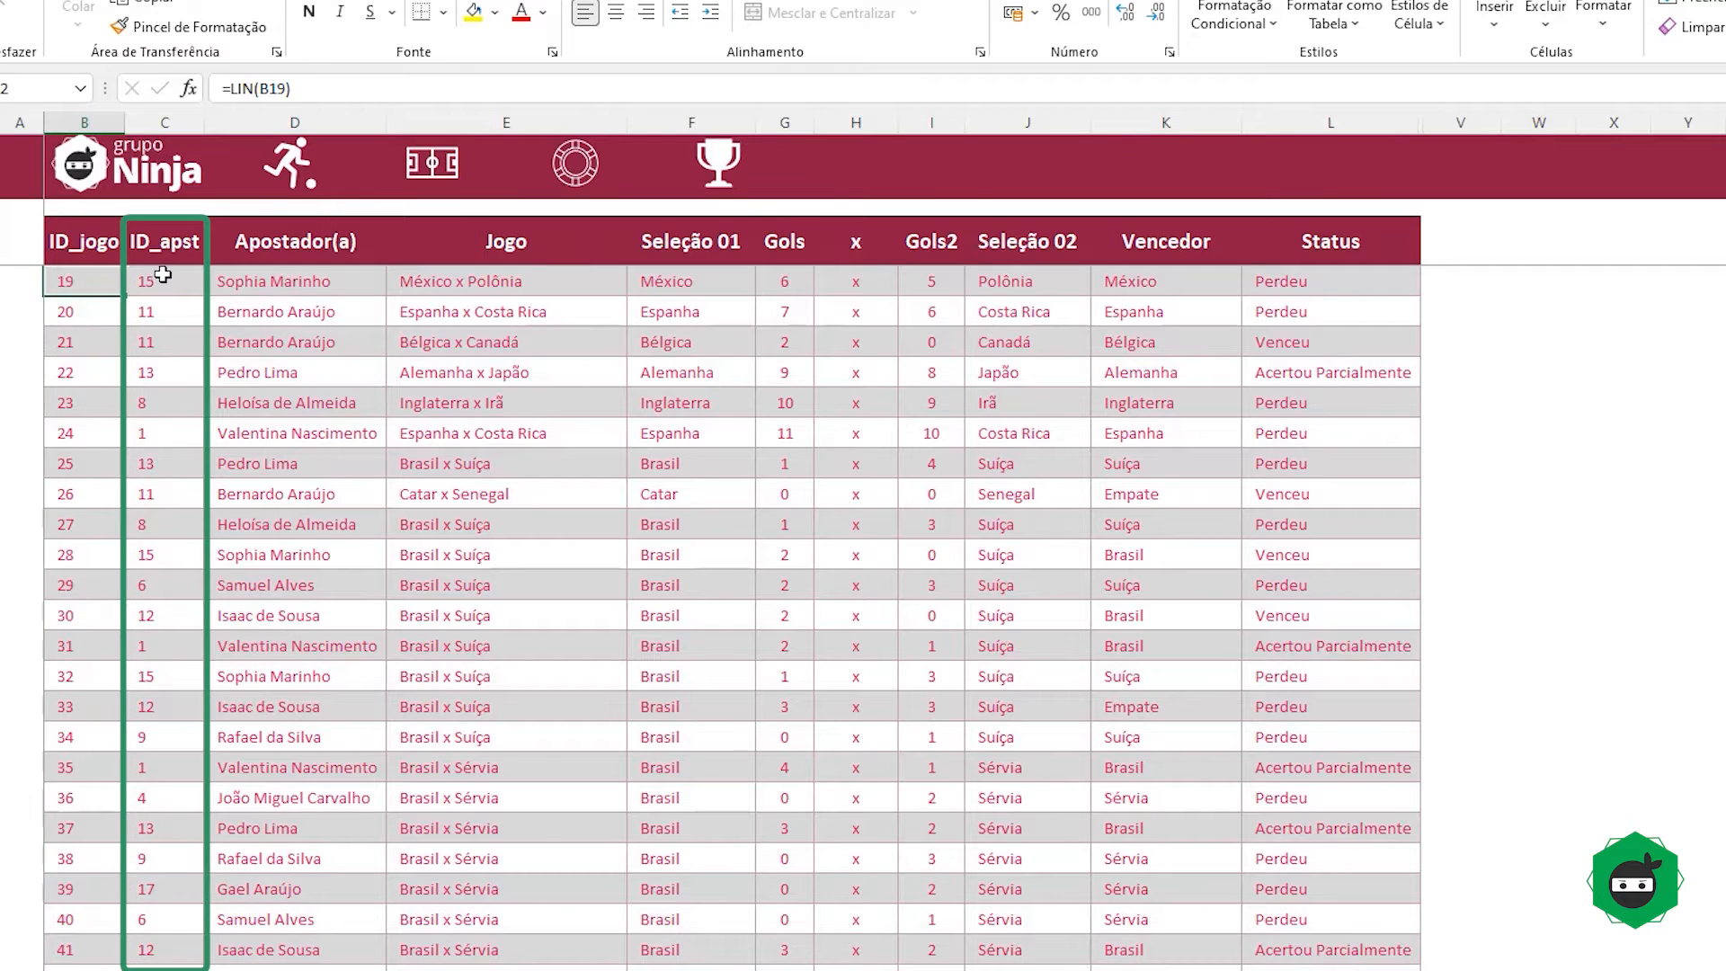
{"action": "left_click", "coordinate": [163, 280]}
{"action": "left_click_drag", "start_coordinate": [231, 281], "coordinate": [866, 291]}
{"action": "left_click", "coordinate": [935, 282]}
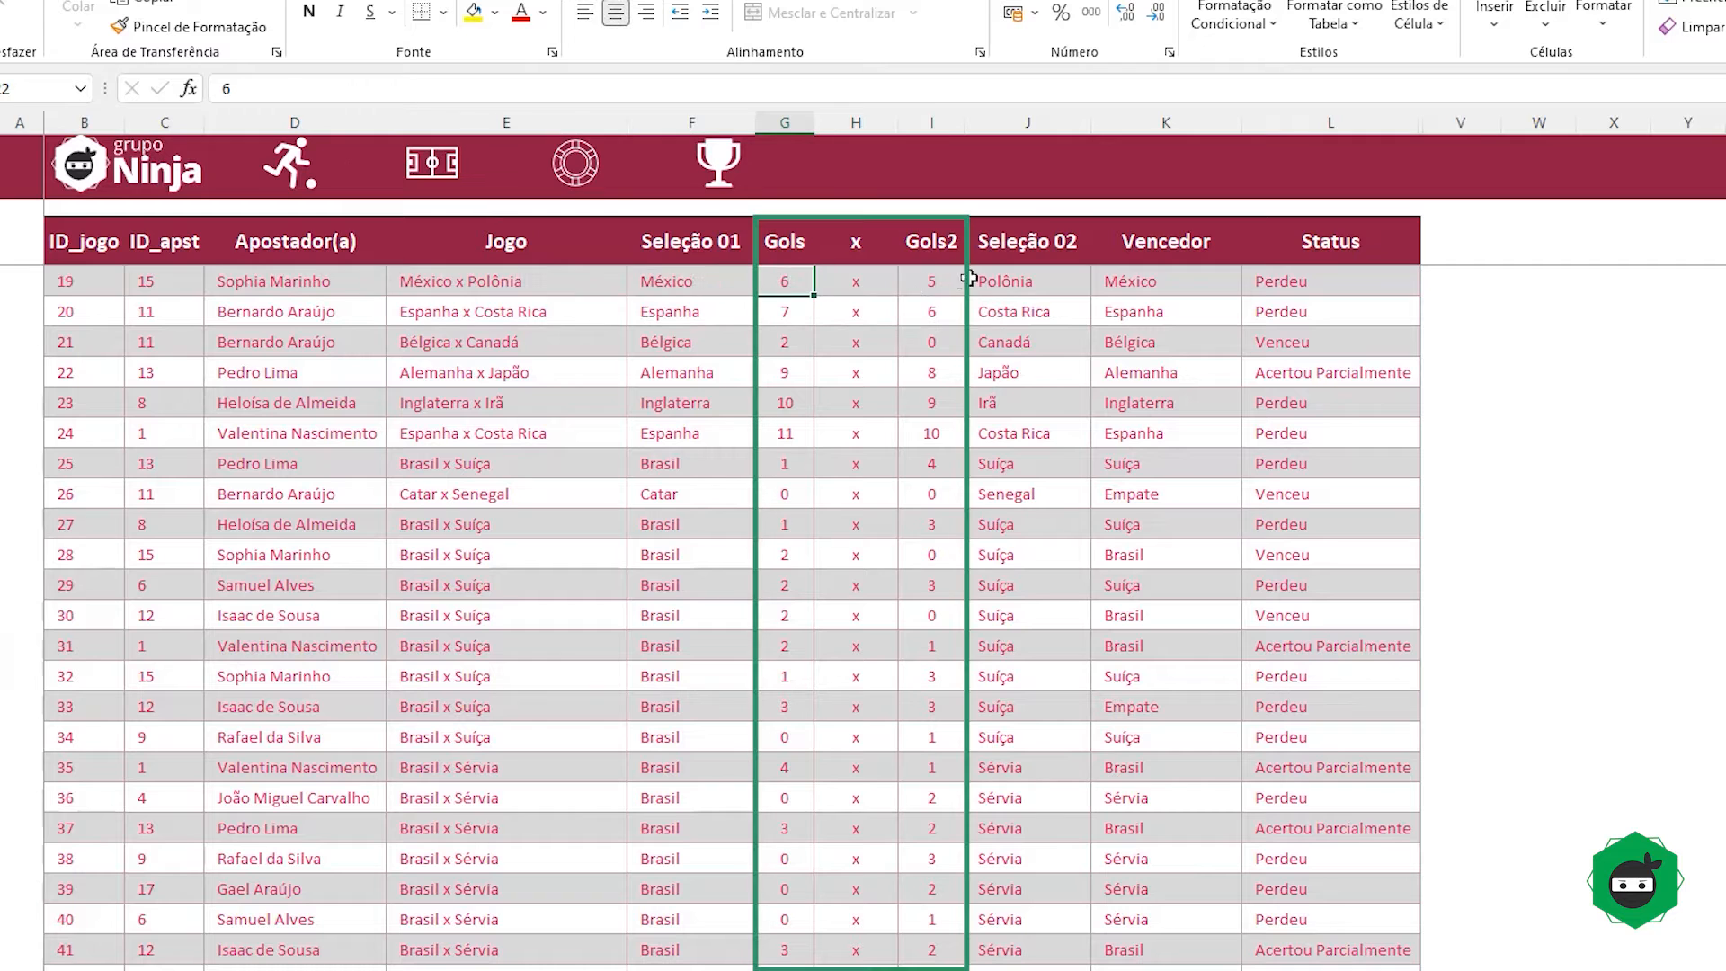
{"action": "scroll", "coordinate": [938, 282], "scroll_direction": "up", "scroll_amount": 6}
{"action": "left_click", "coordinate": [786, 285]}
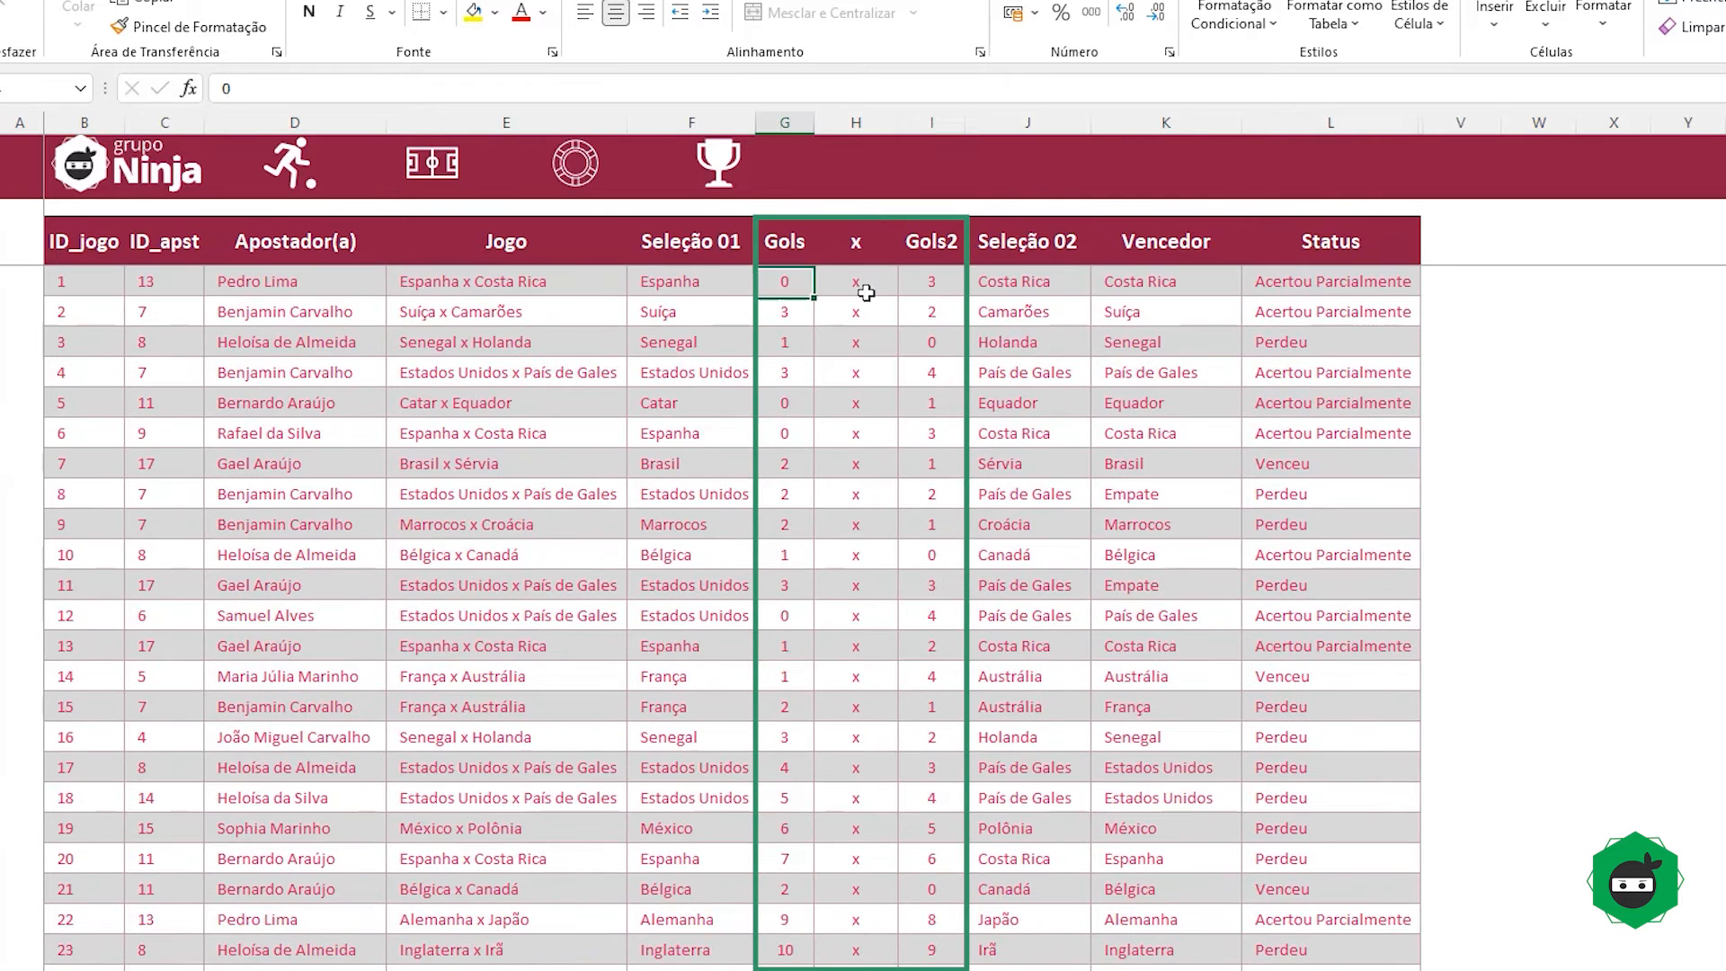
{"action": "left_click", "coordinate": [921, 288]}
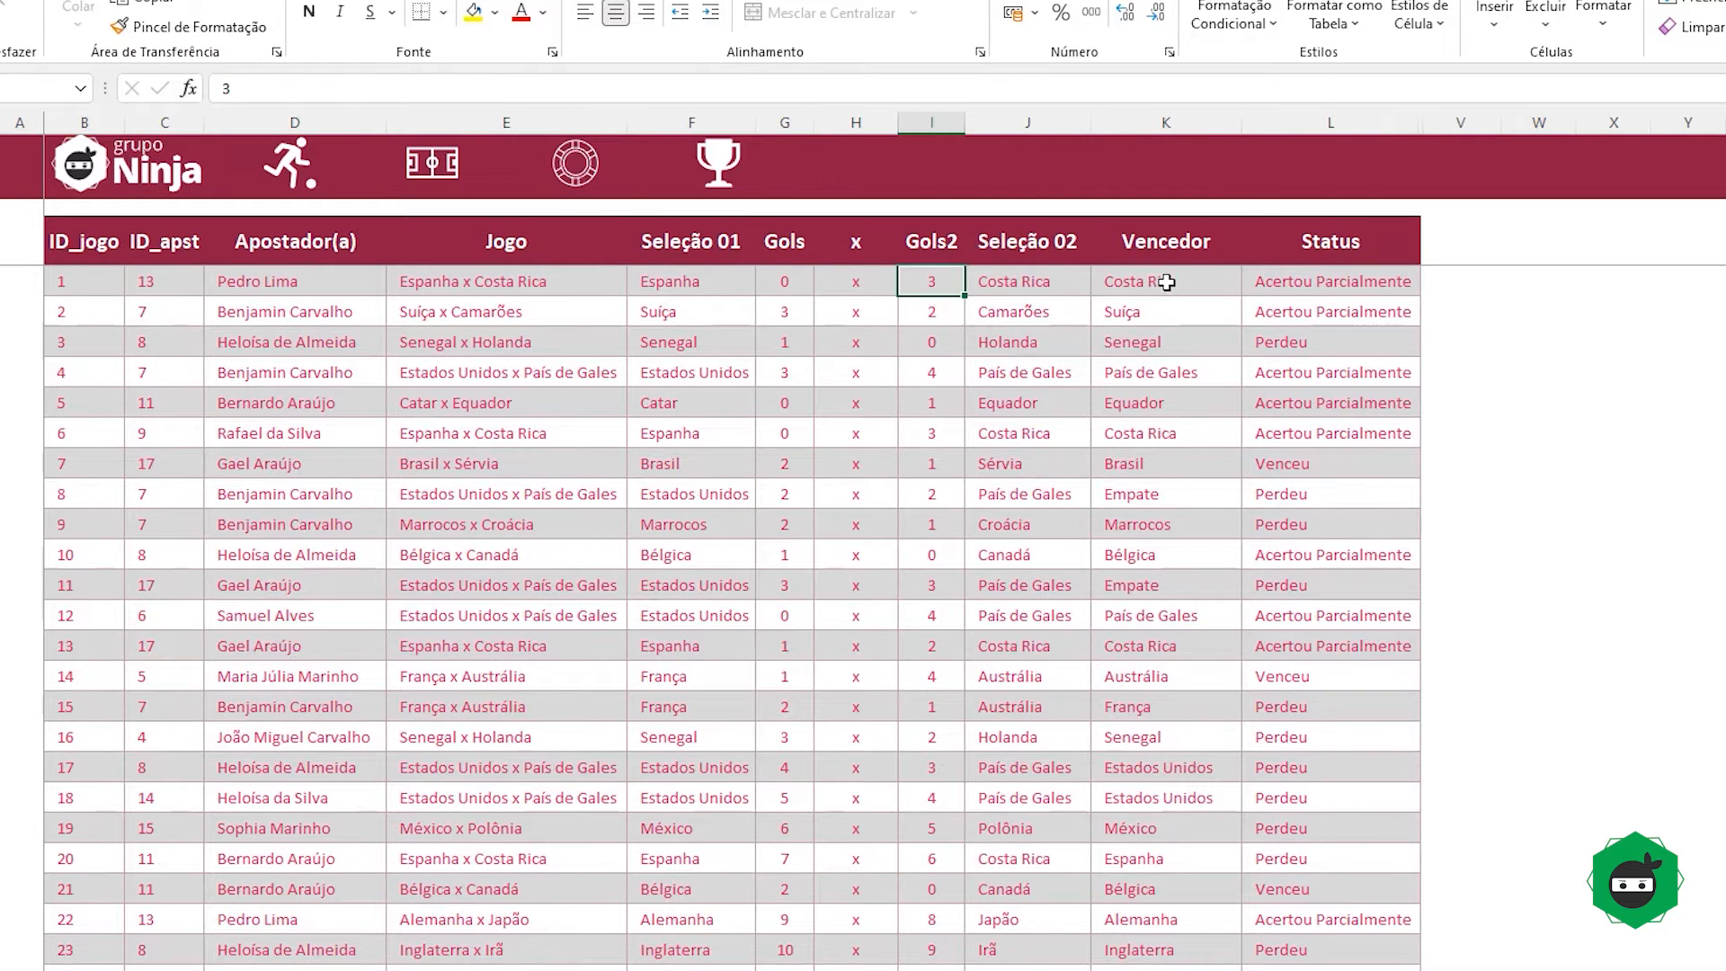
Step: Examine the Vencedor and Status columns of the Bolão table and the formulas behind them
{"action": "left_click_drag", "start_coordinate": [1165, 282], "coordinate": [1173, 491]}
{"action": "left_click_drag", "start_coordinate": [1316, 283], "coordinate": [1345, 490]}
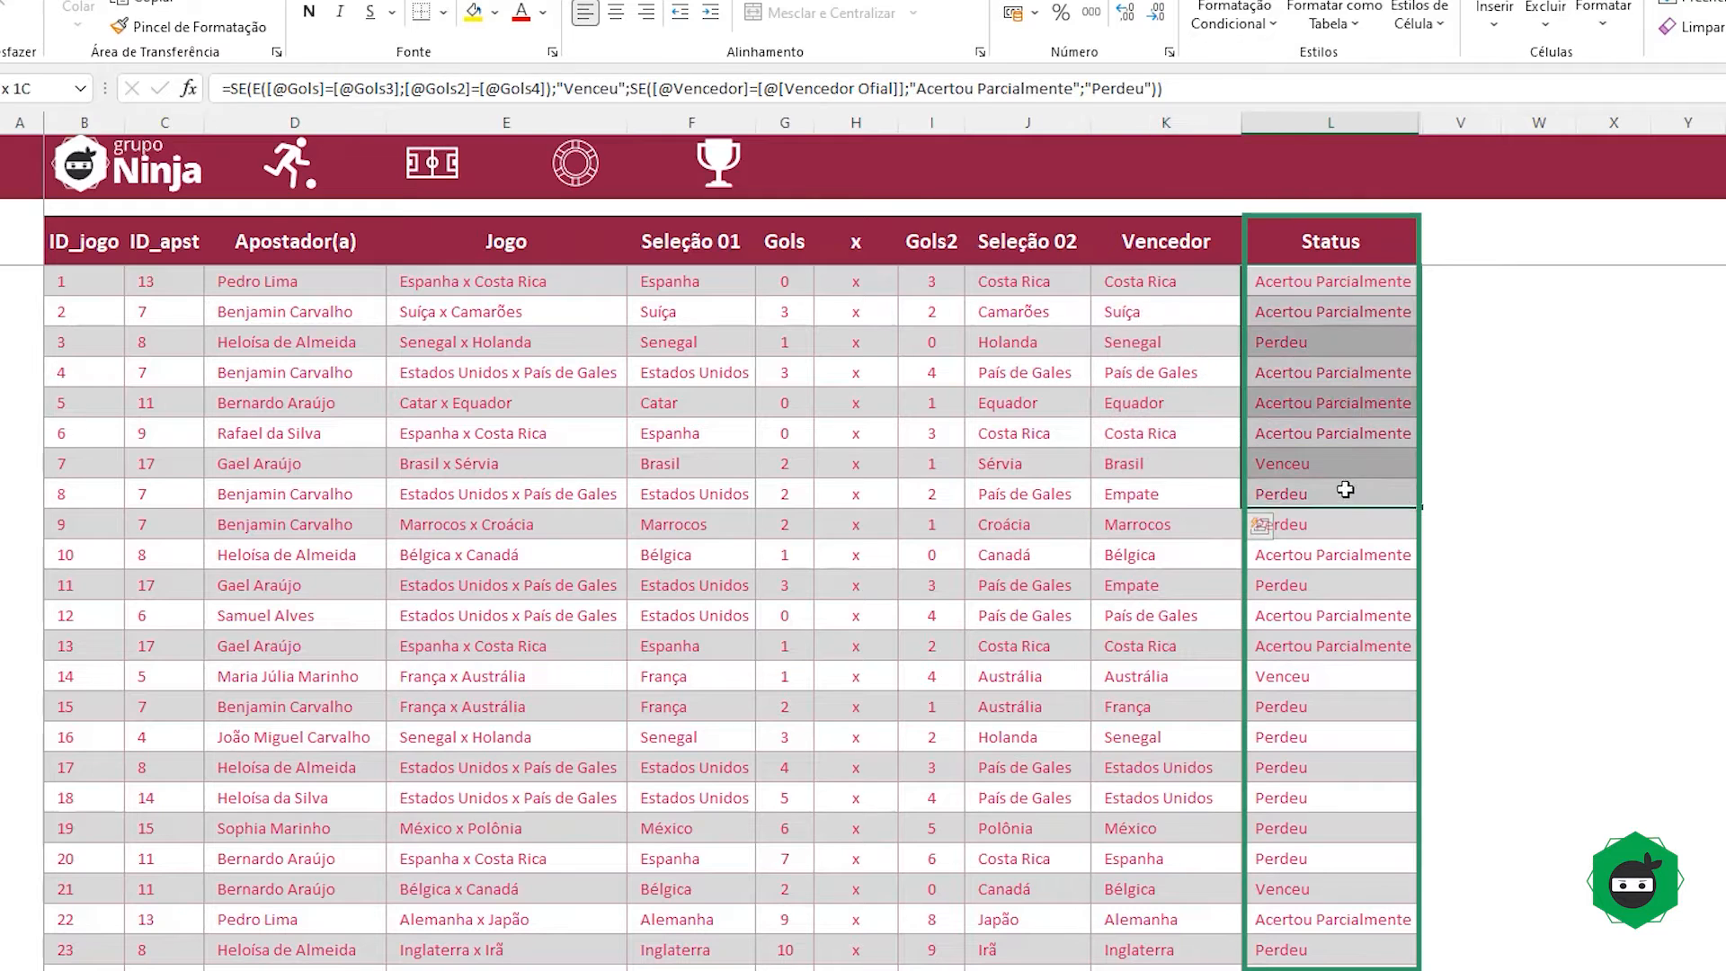
{"action": "left_click", "coordinate": [1290, 338]}
{"action": "left_click", "coordinate": [1107, 370]}
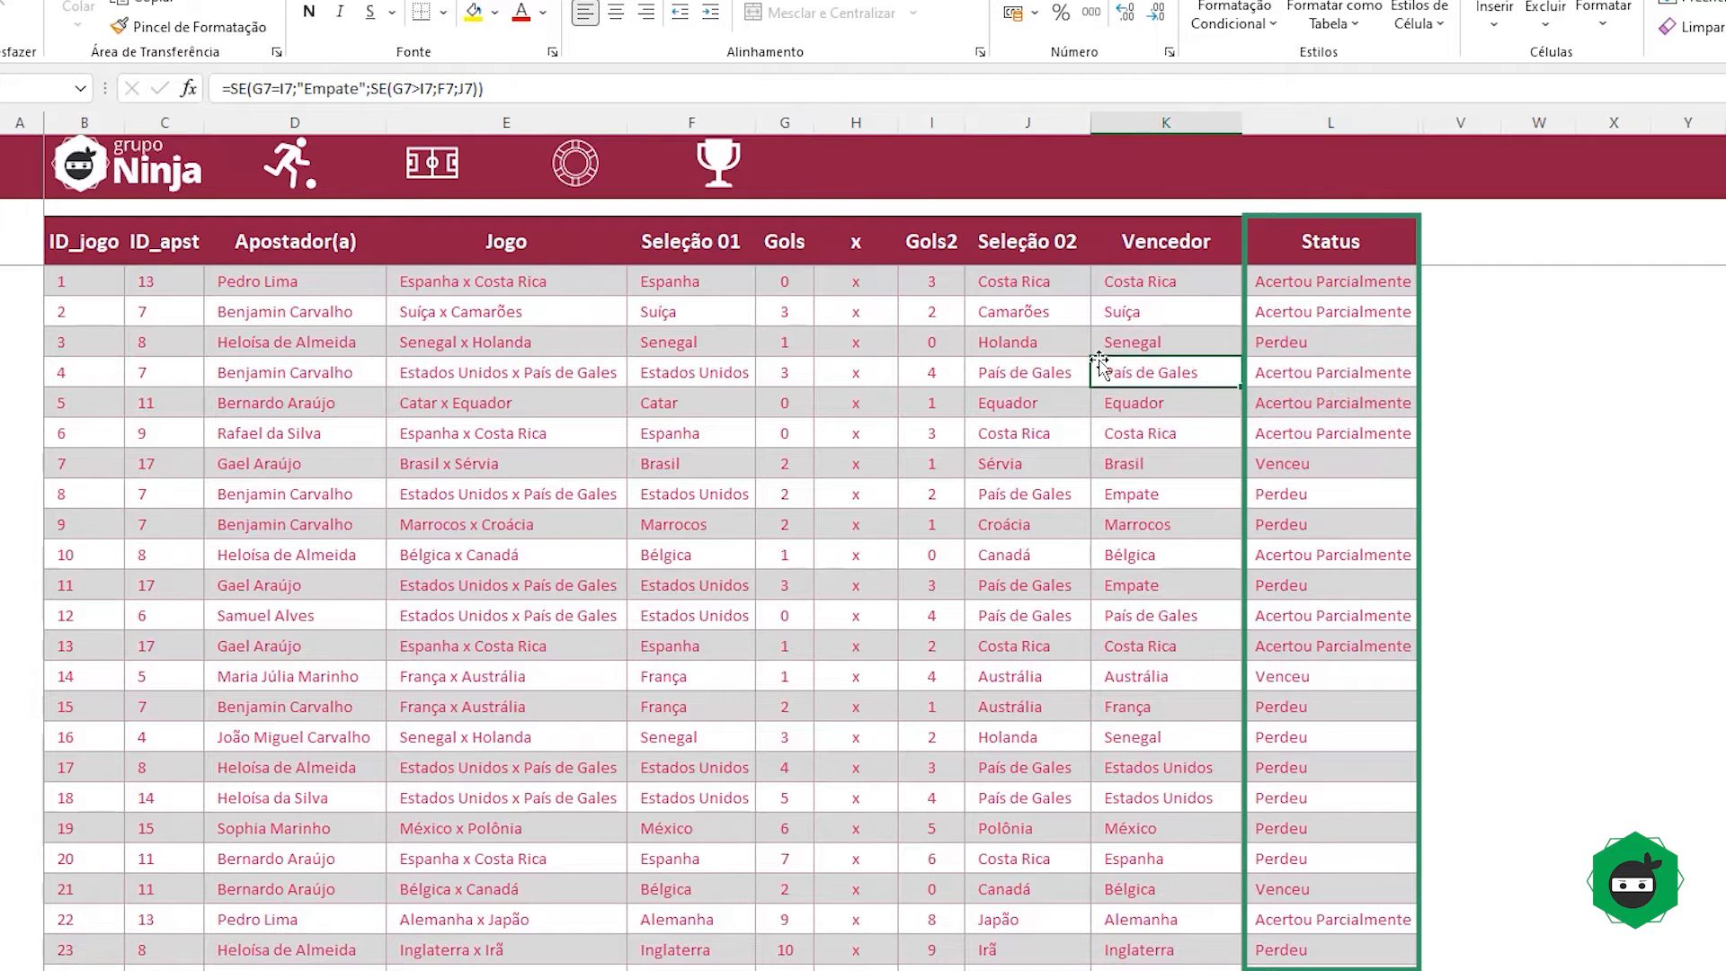
{"action": "left_click", "coordinate": [1294, 293]}
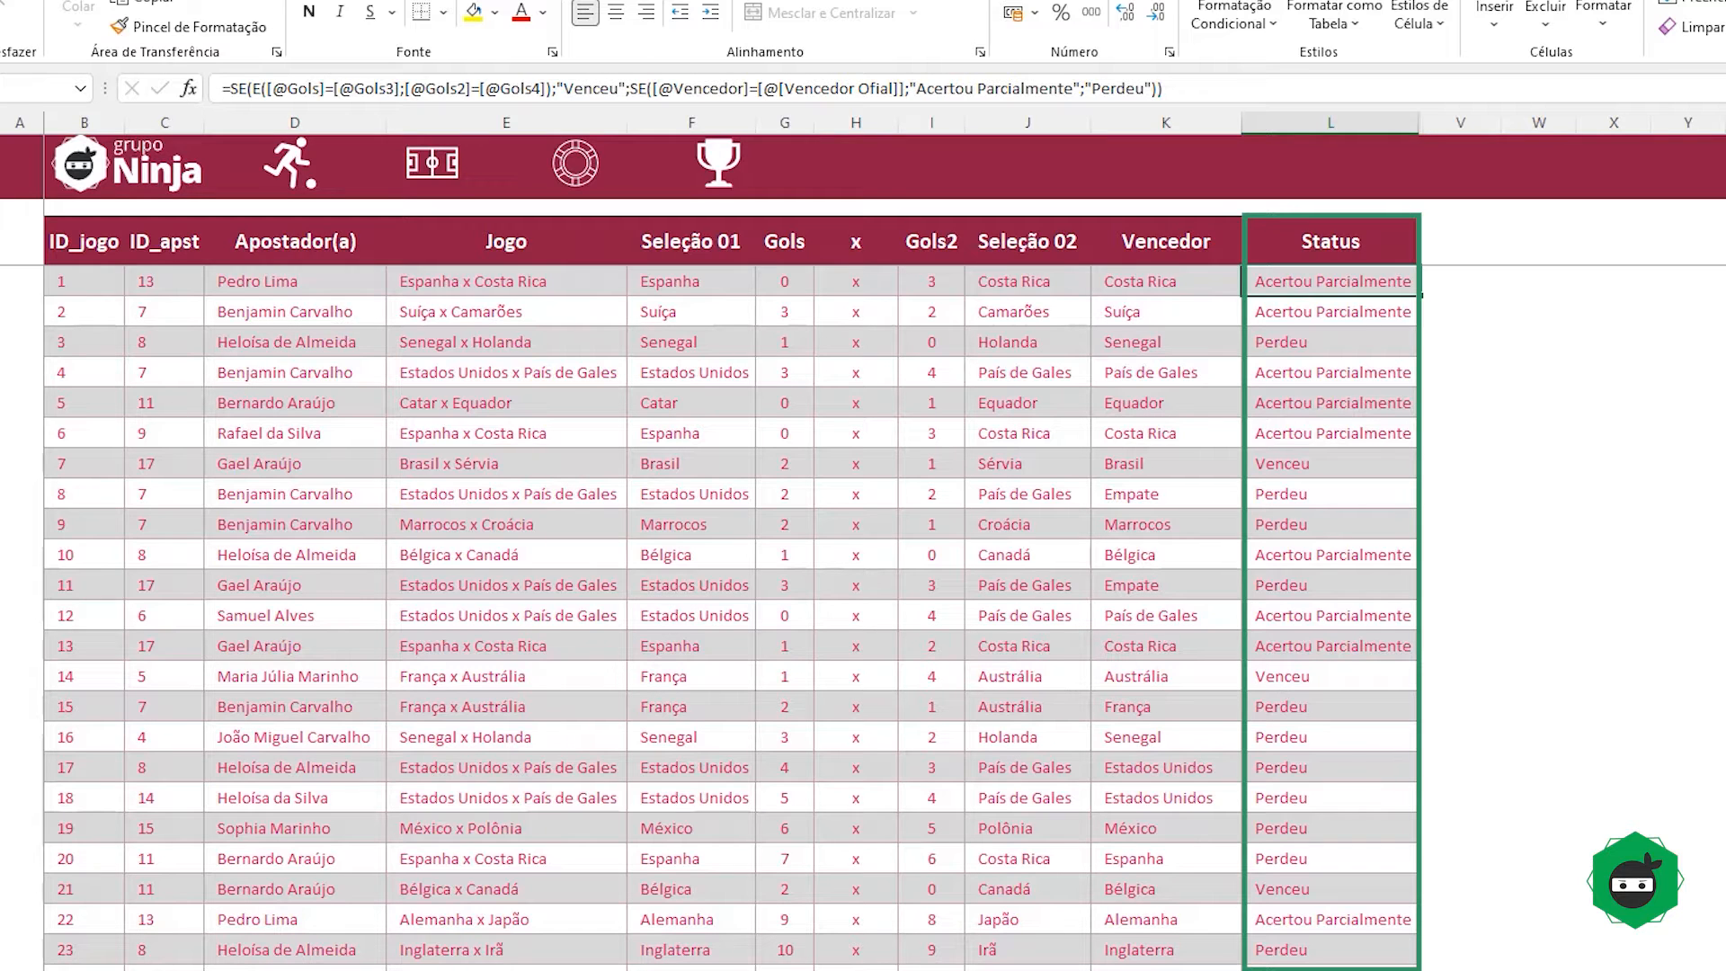
Step: Open the Premiação sheet and inspect the selected match, the Apostas count and the Valor da aposta cell
{"action": "left_click", "coordinate": [718, 171]}
{"action": "left_click", "coordinate": [205, 288]}
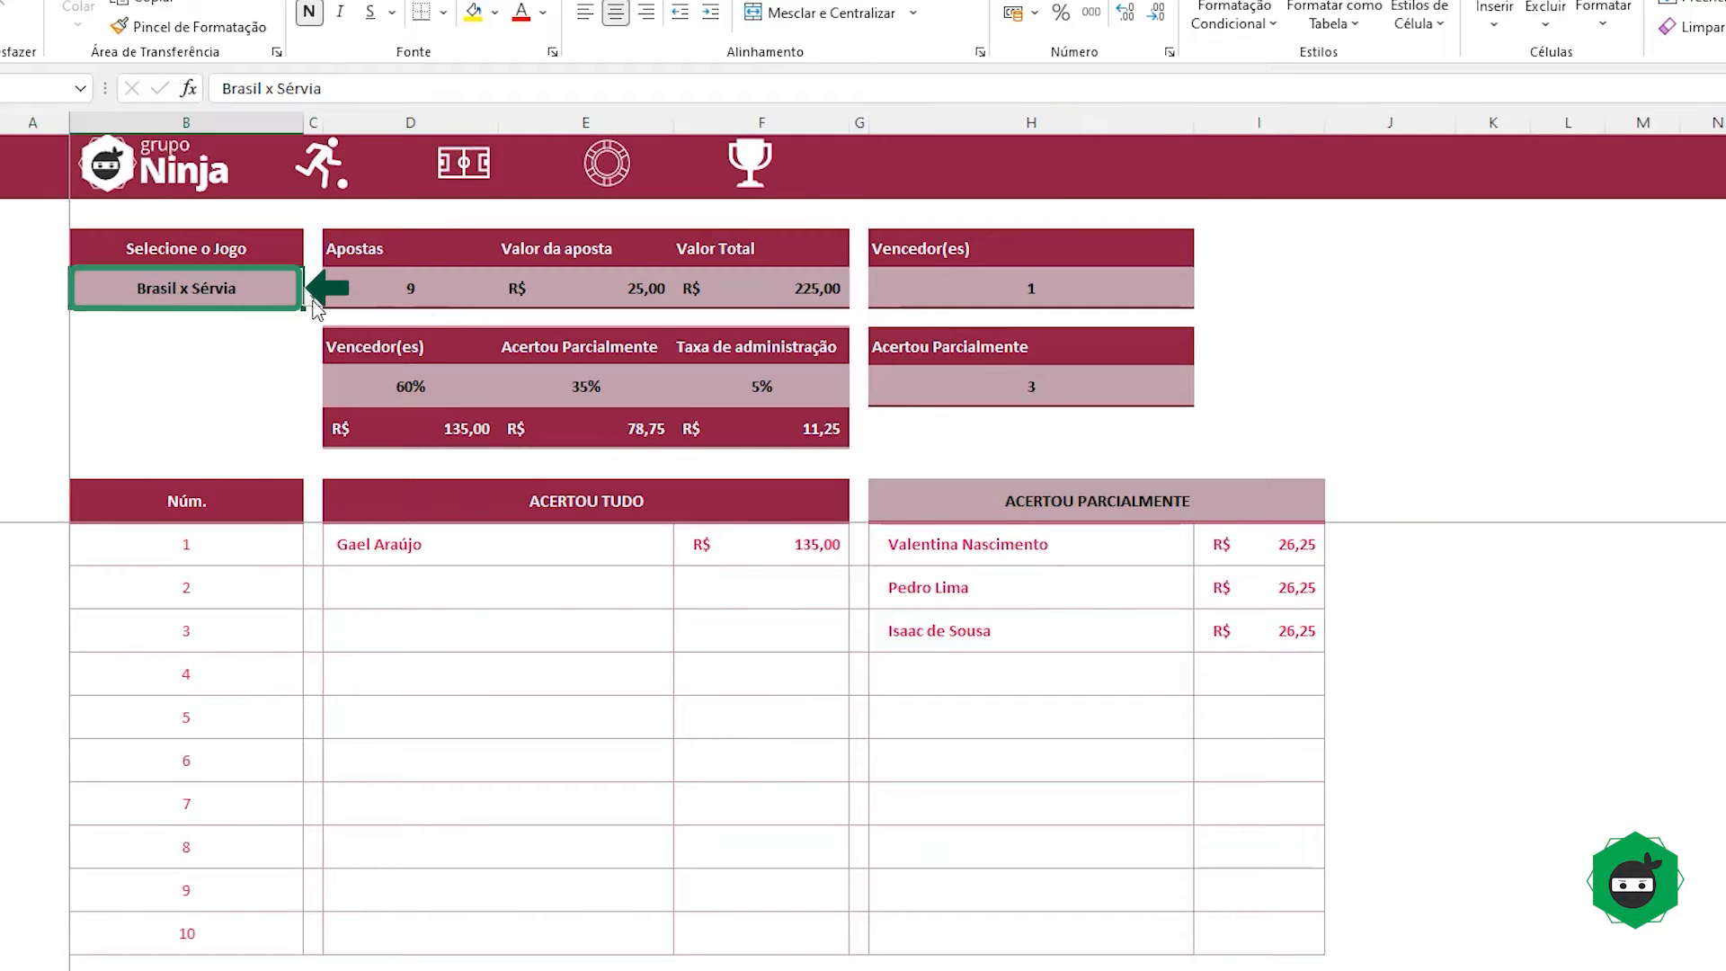
{"action": "left_click", "coordinate": [395, 290]}
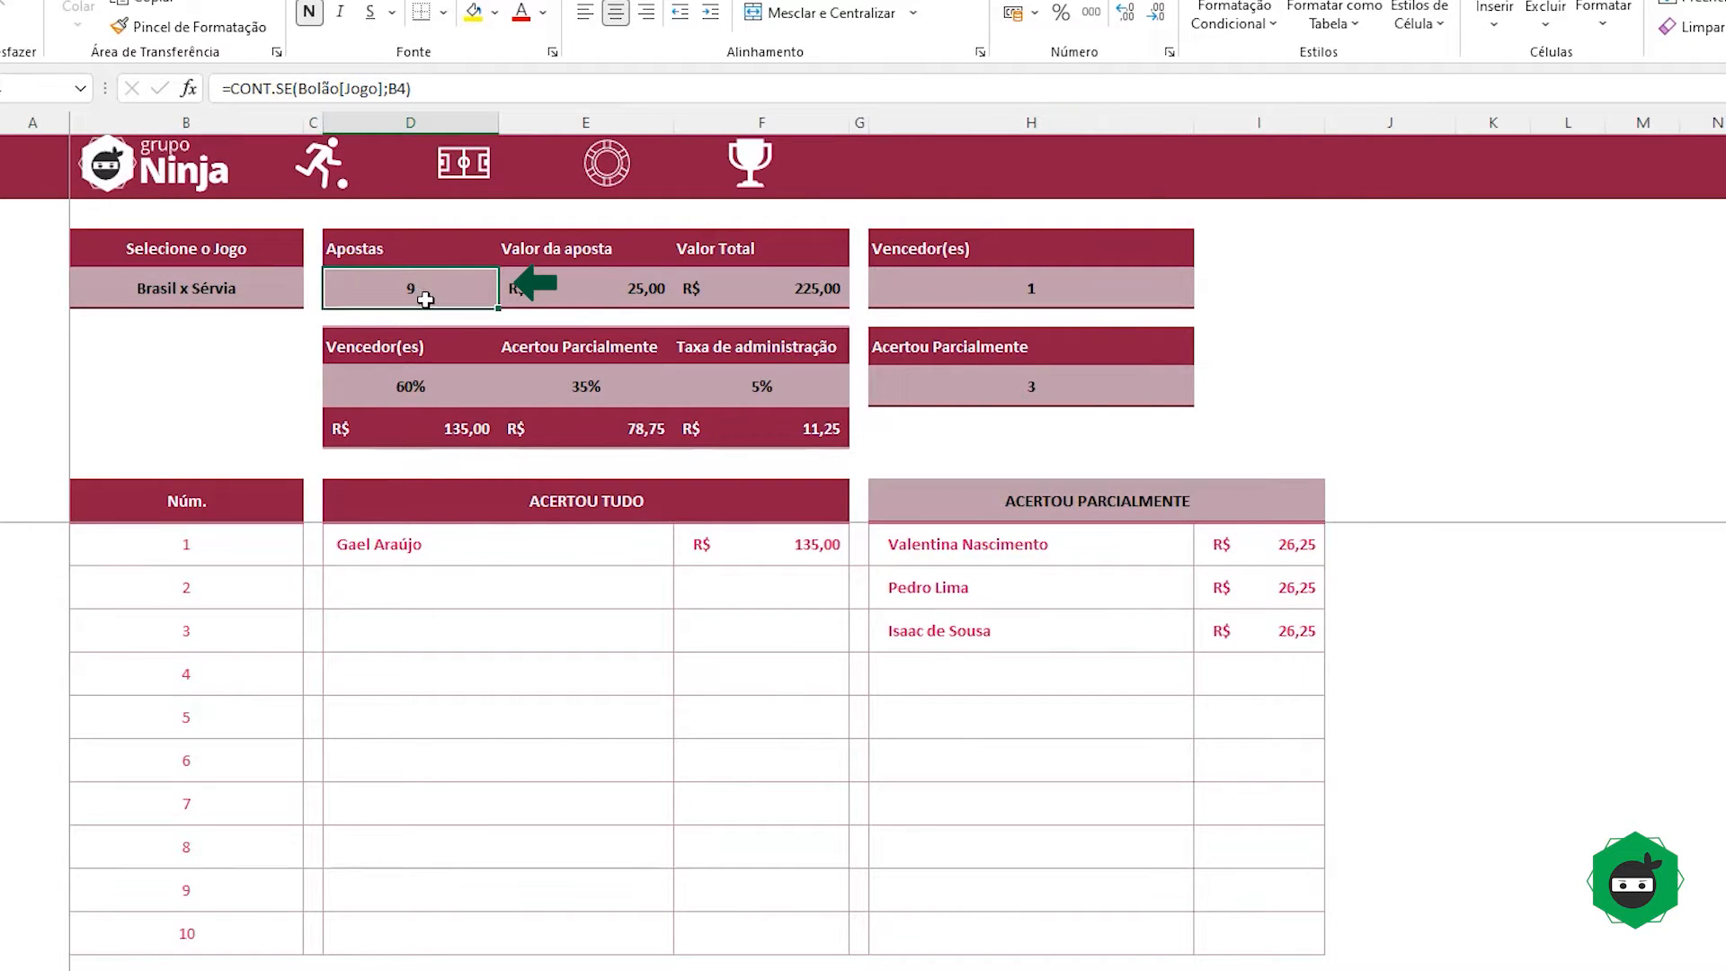
{"action": "left_click", "coordinate": [611, 289]}
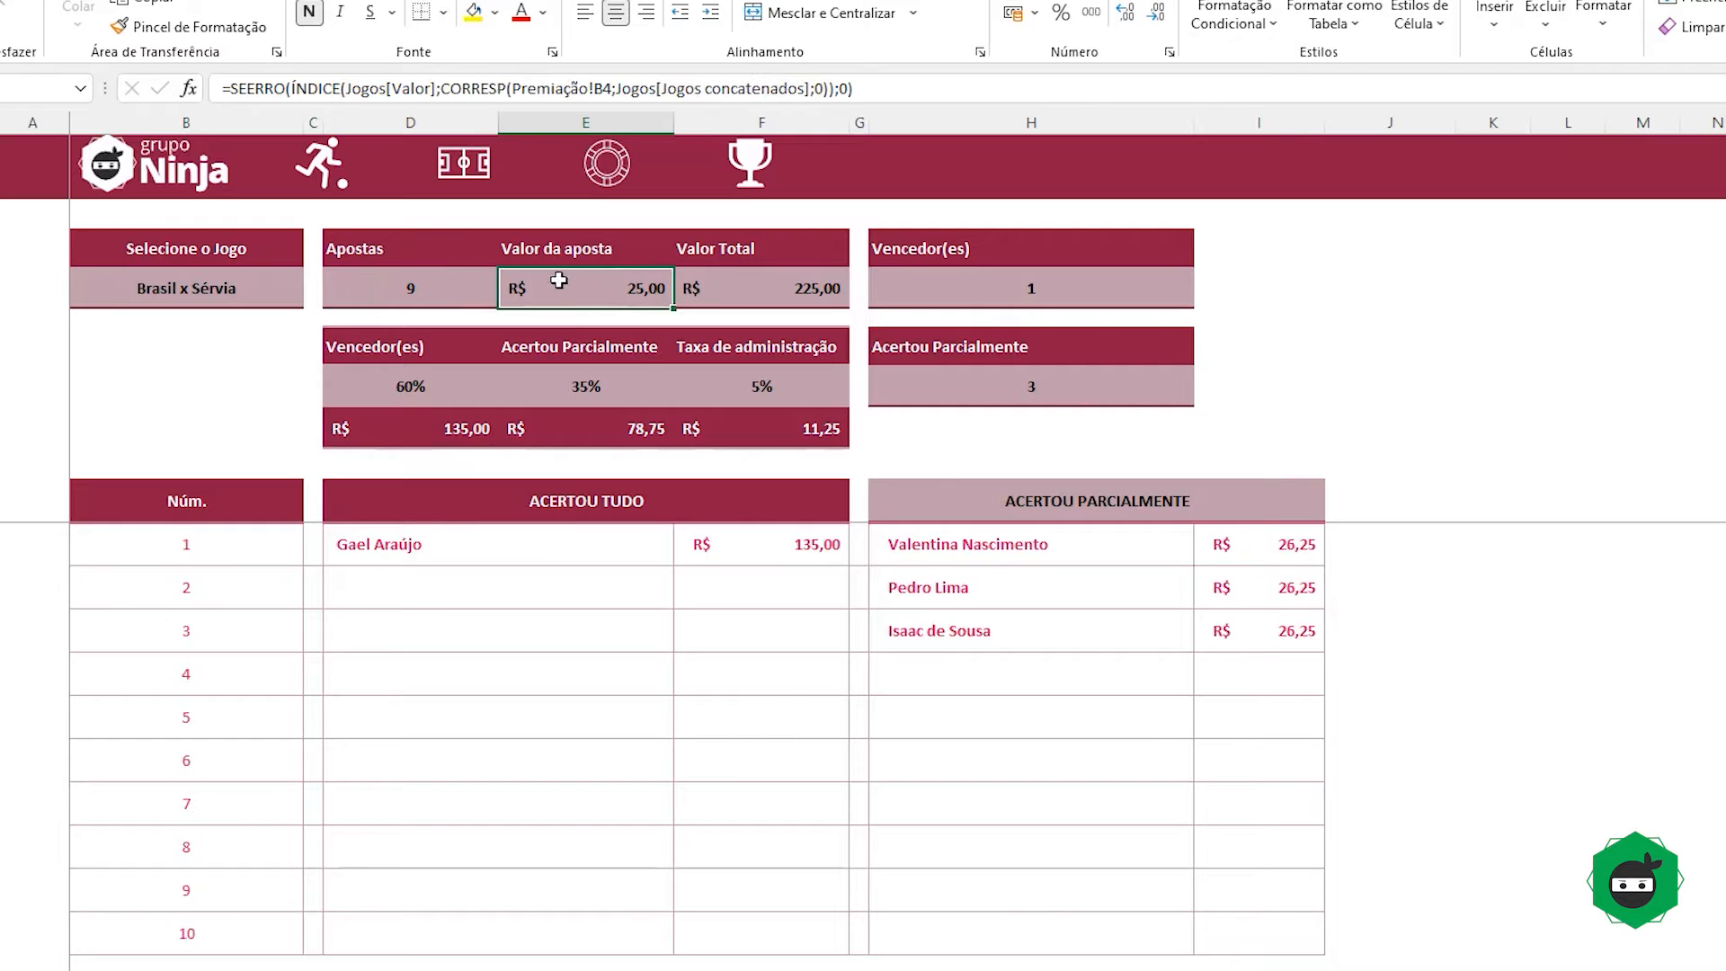
Step: Check the bet amounts in the Valor column of the match results sheet, then return to Premiação
{"action": "left_click", "coordinate": [460, 163]}
{"action": "left_click_drag", "start_coordinate": [602, 284], "coordinate": [637, 770]}
{"action": "left_click", "coordinate": [604, 433]}
{"action": "left_click", "coordinate": [706, 177]}
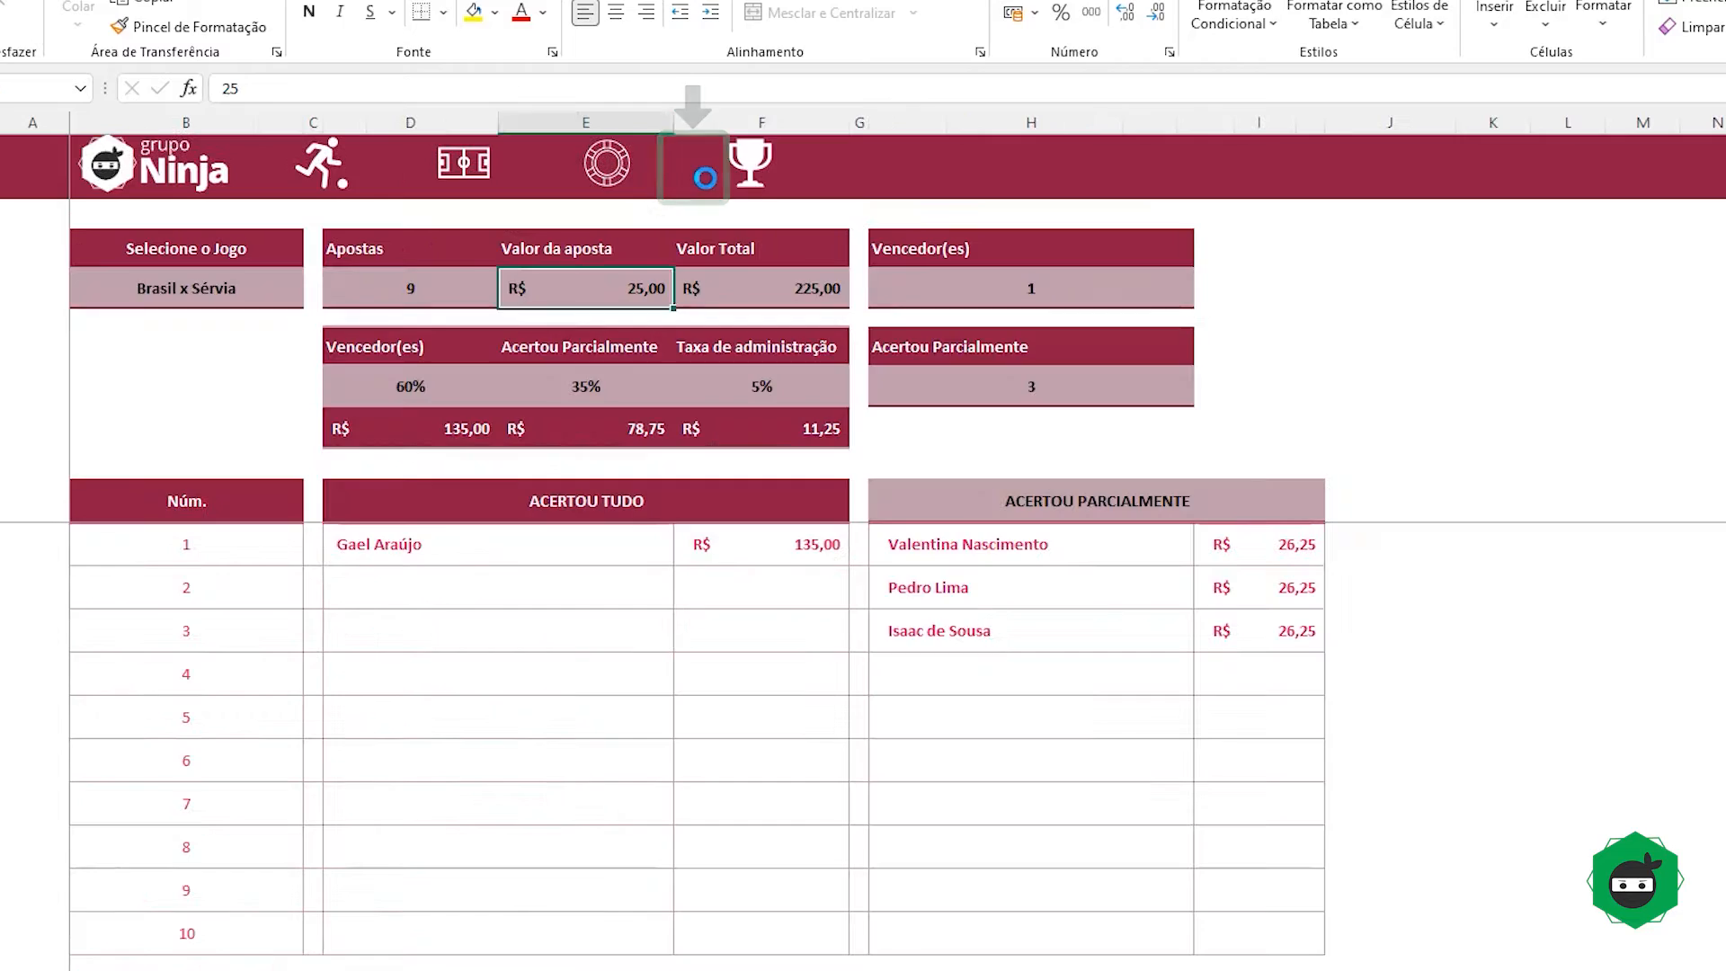
Step: Inspect the Valor Total formula and the percentages for winners, partial hits and administration fee in Premiação
{"action": "left_click", "coordinate": [771, 295]}
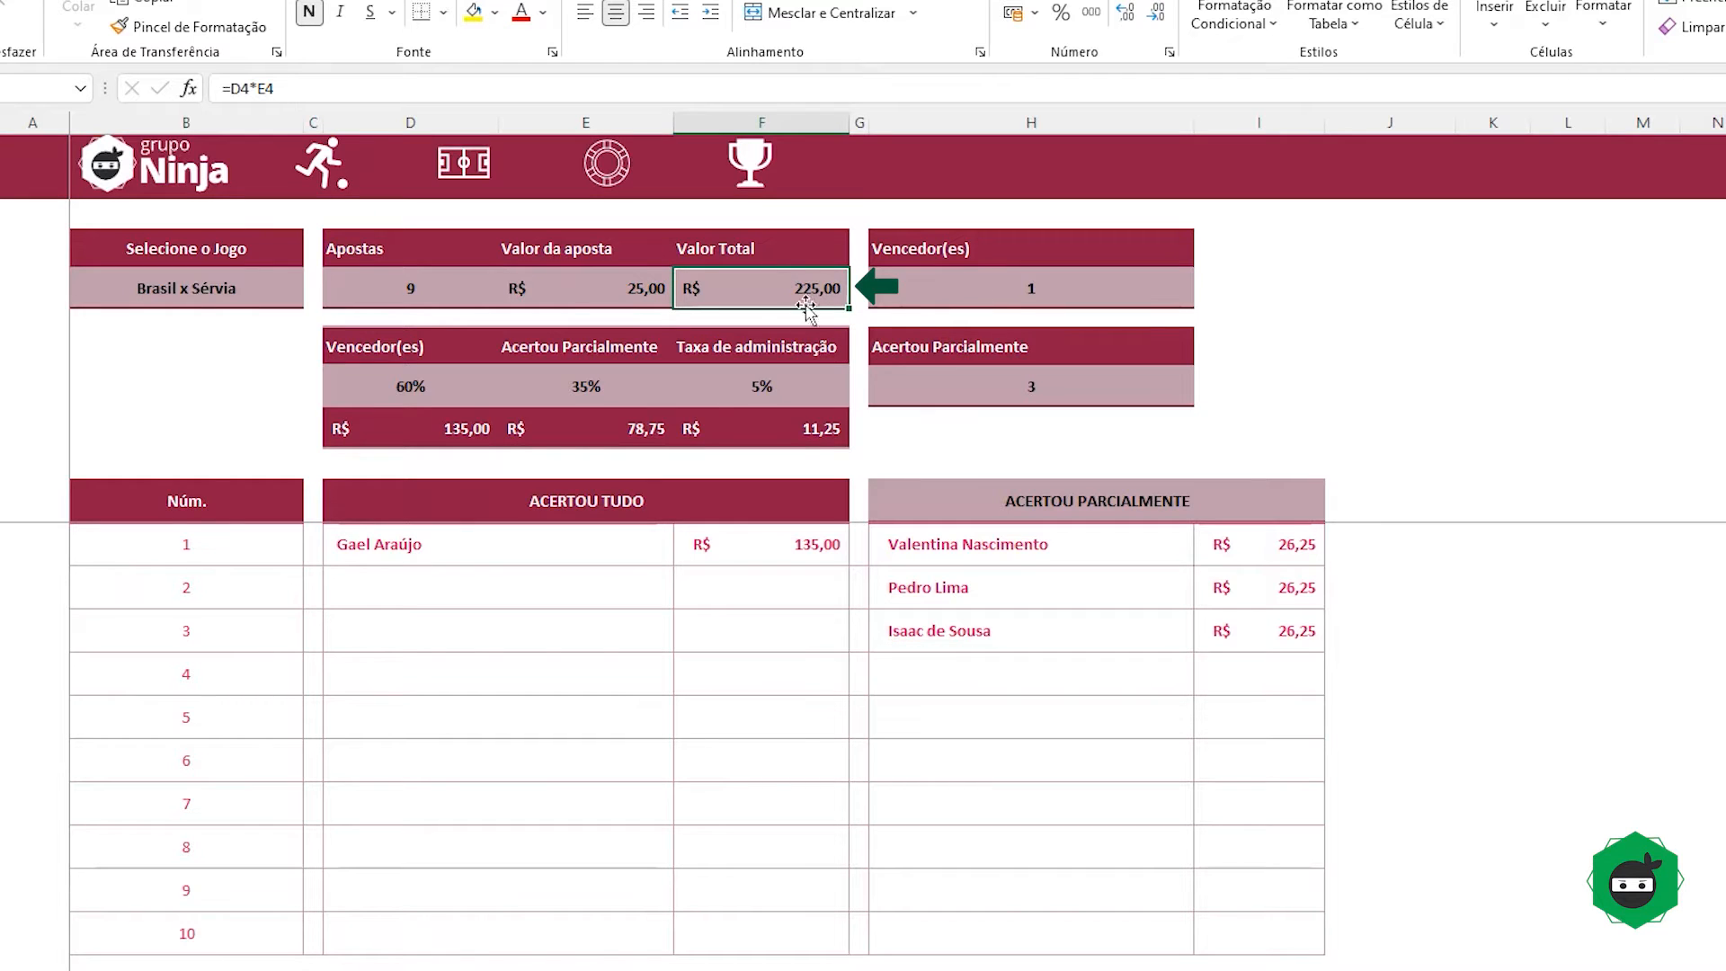
{"action": "left_click_drag", "start_coordinate": [414, 385], "coordinate": [790, 385]}
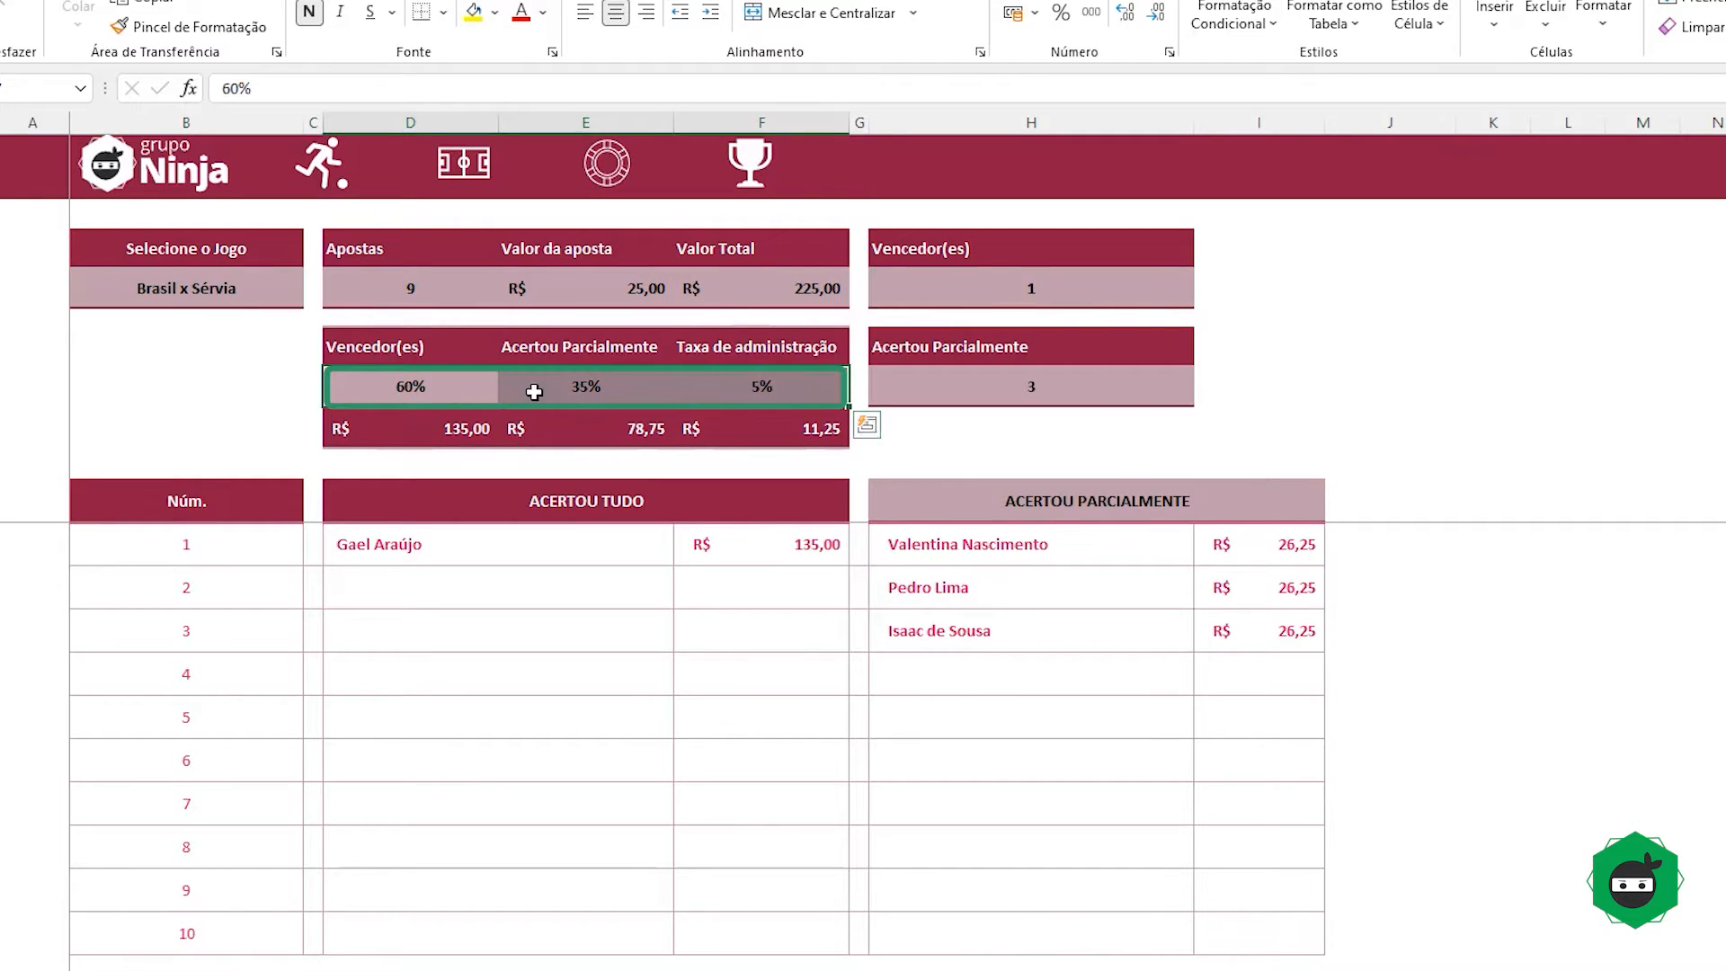
{"action": "left_click", "coordinate": [459, 395]}
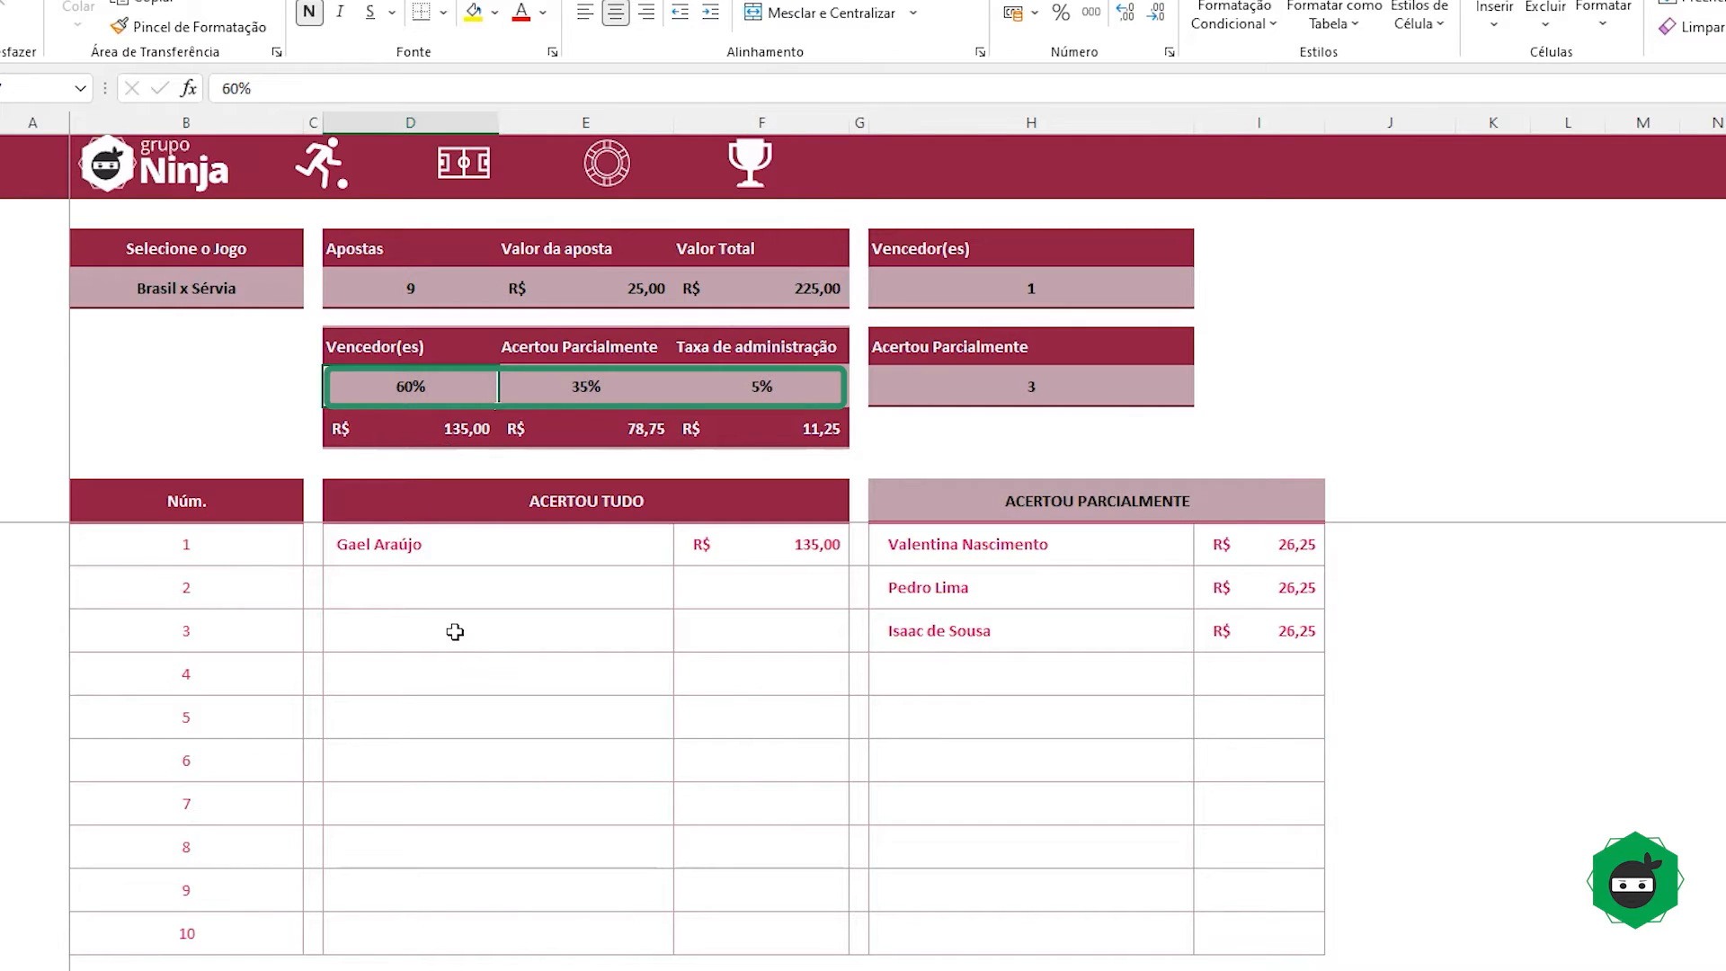
Step: Check the Acertou Parcialmente and Taxa de administração percentages, then all three prize shares together
{"action": "left_click", "coordinate": [589, 388]}
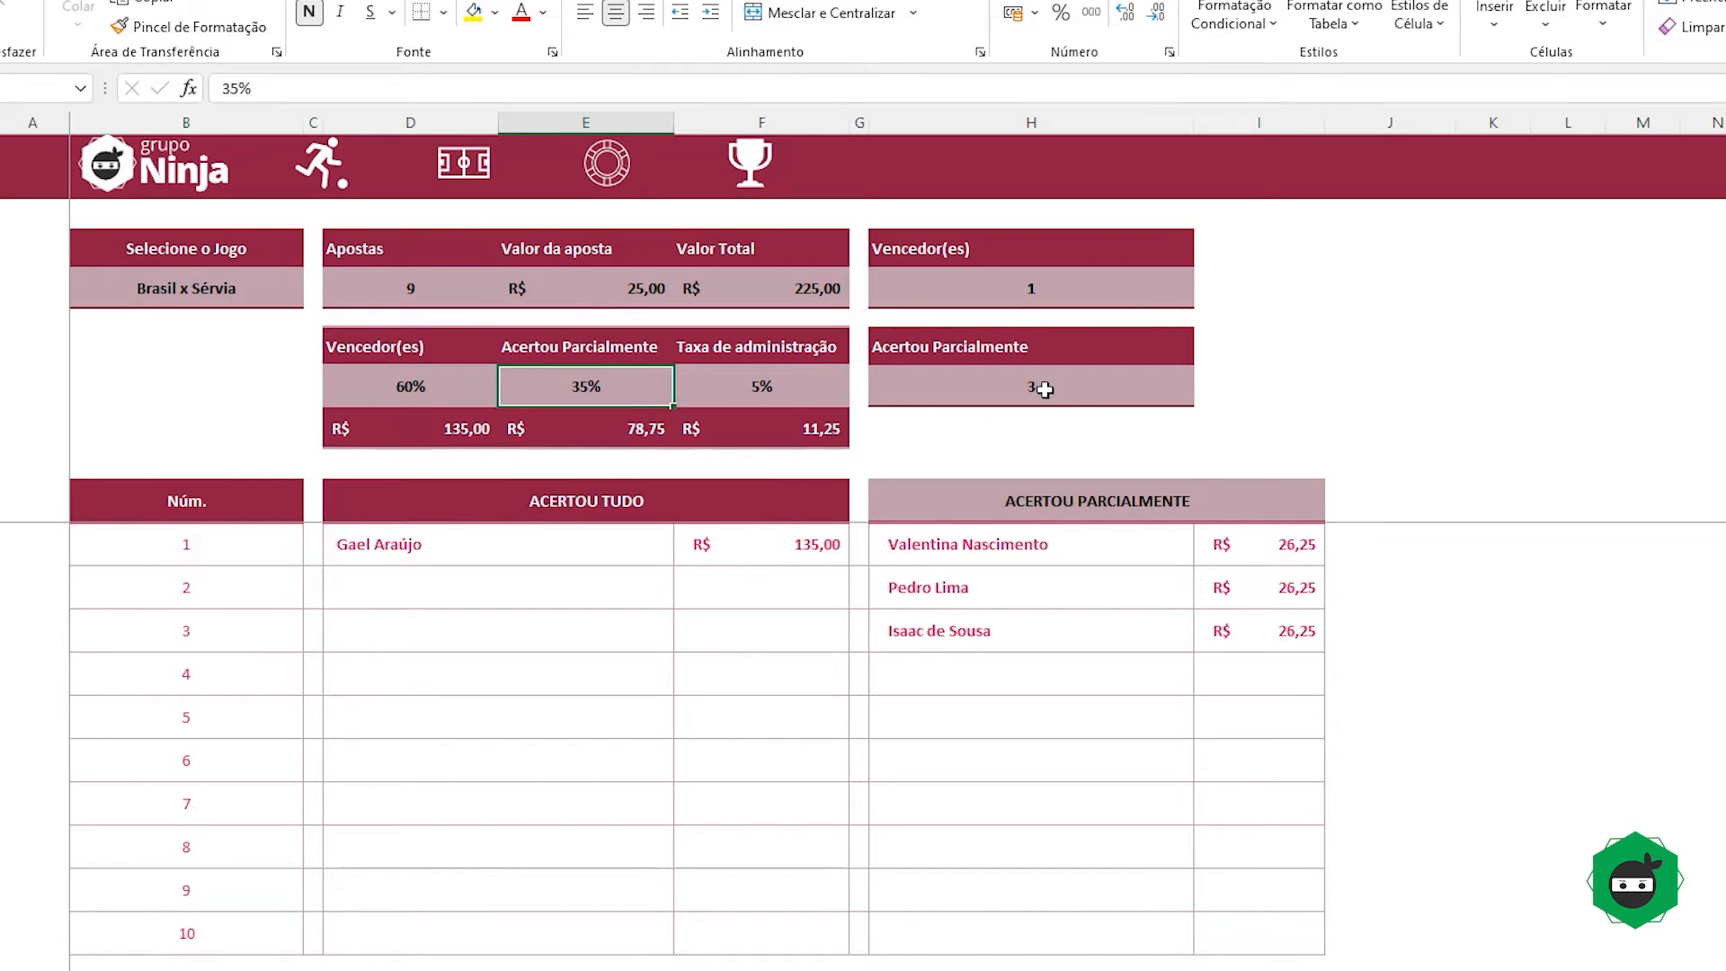
{"action": "left_click", "coordinate": [787, 379]}
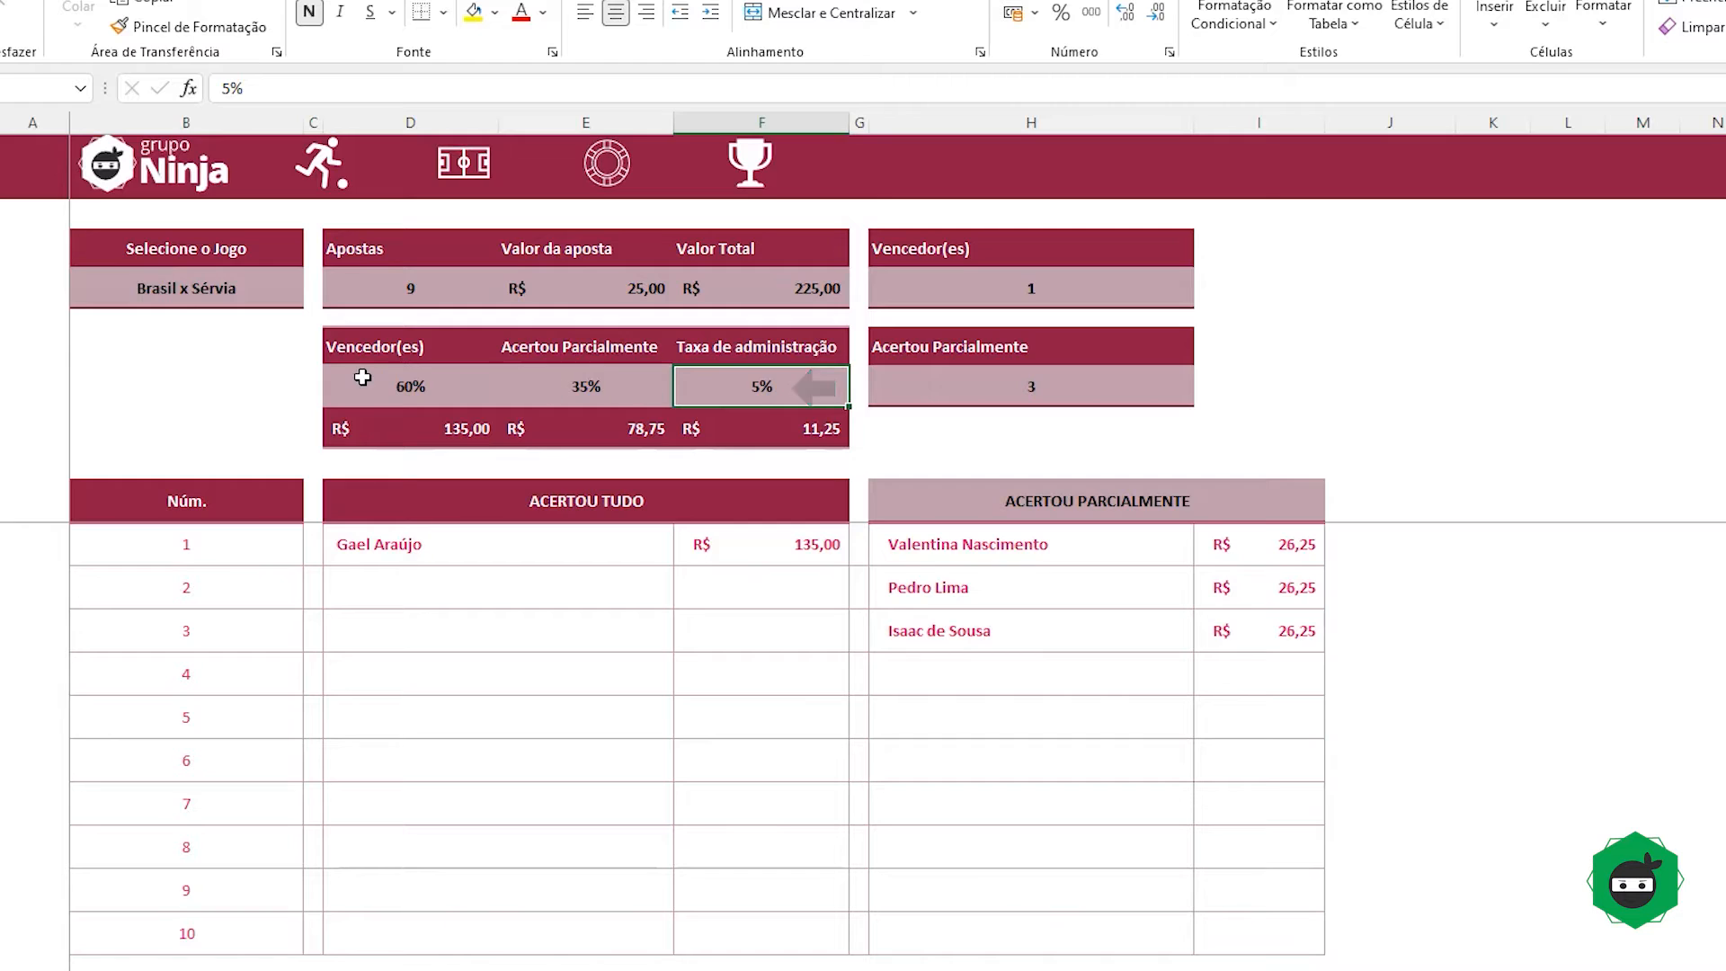
{"action": "left_click_drag", "start_coordinate": [364, 384], "coordinate": [724, 381]}
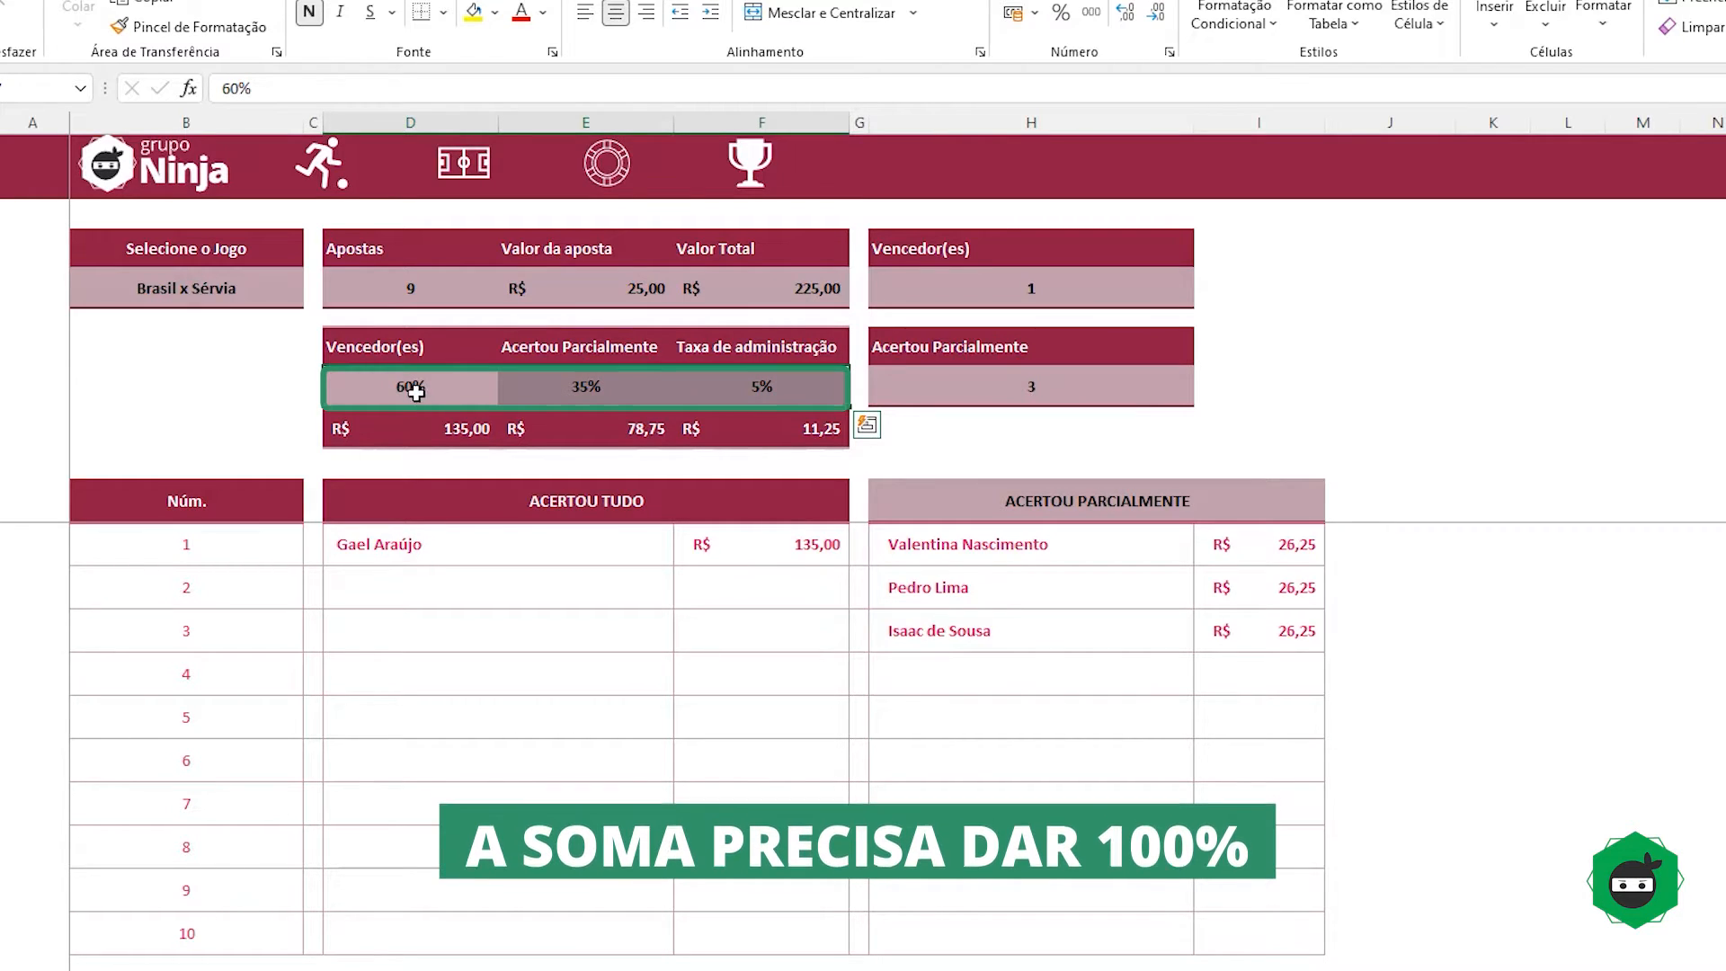
Step: Set the Vencedor(es) share to 70% and the Acertou Parcialmente share to 25%
{"action": "left_click", "coordinate": [404, 391]}
{"action": "type", "text": "70"}
{"action": "key", "text": "Tab"}
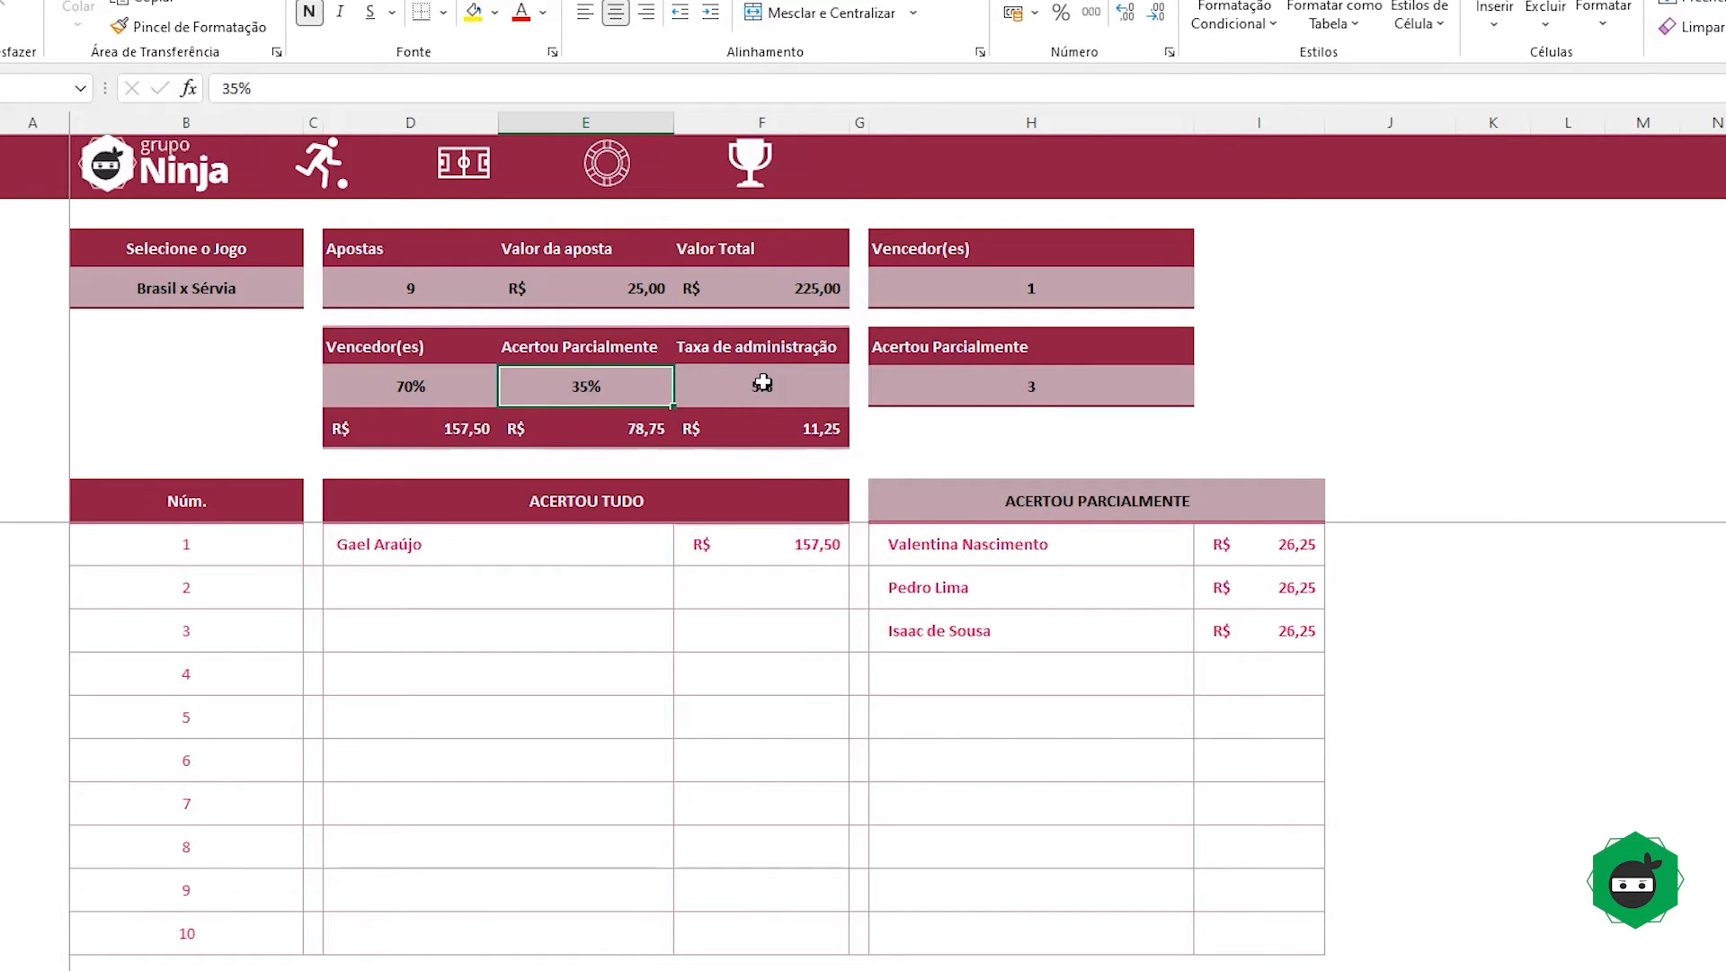
{"action": "type", "text": "25"}
{"action": "key", "text": "Tab"}
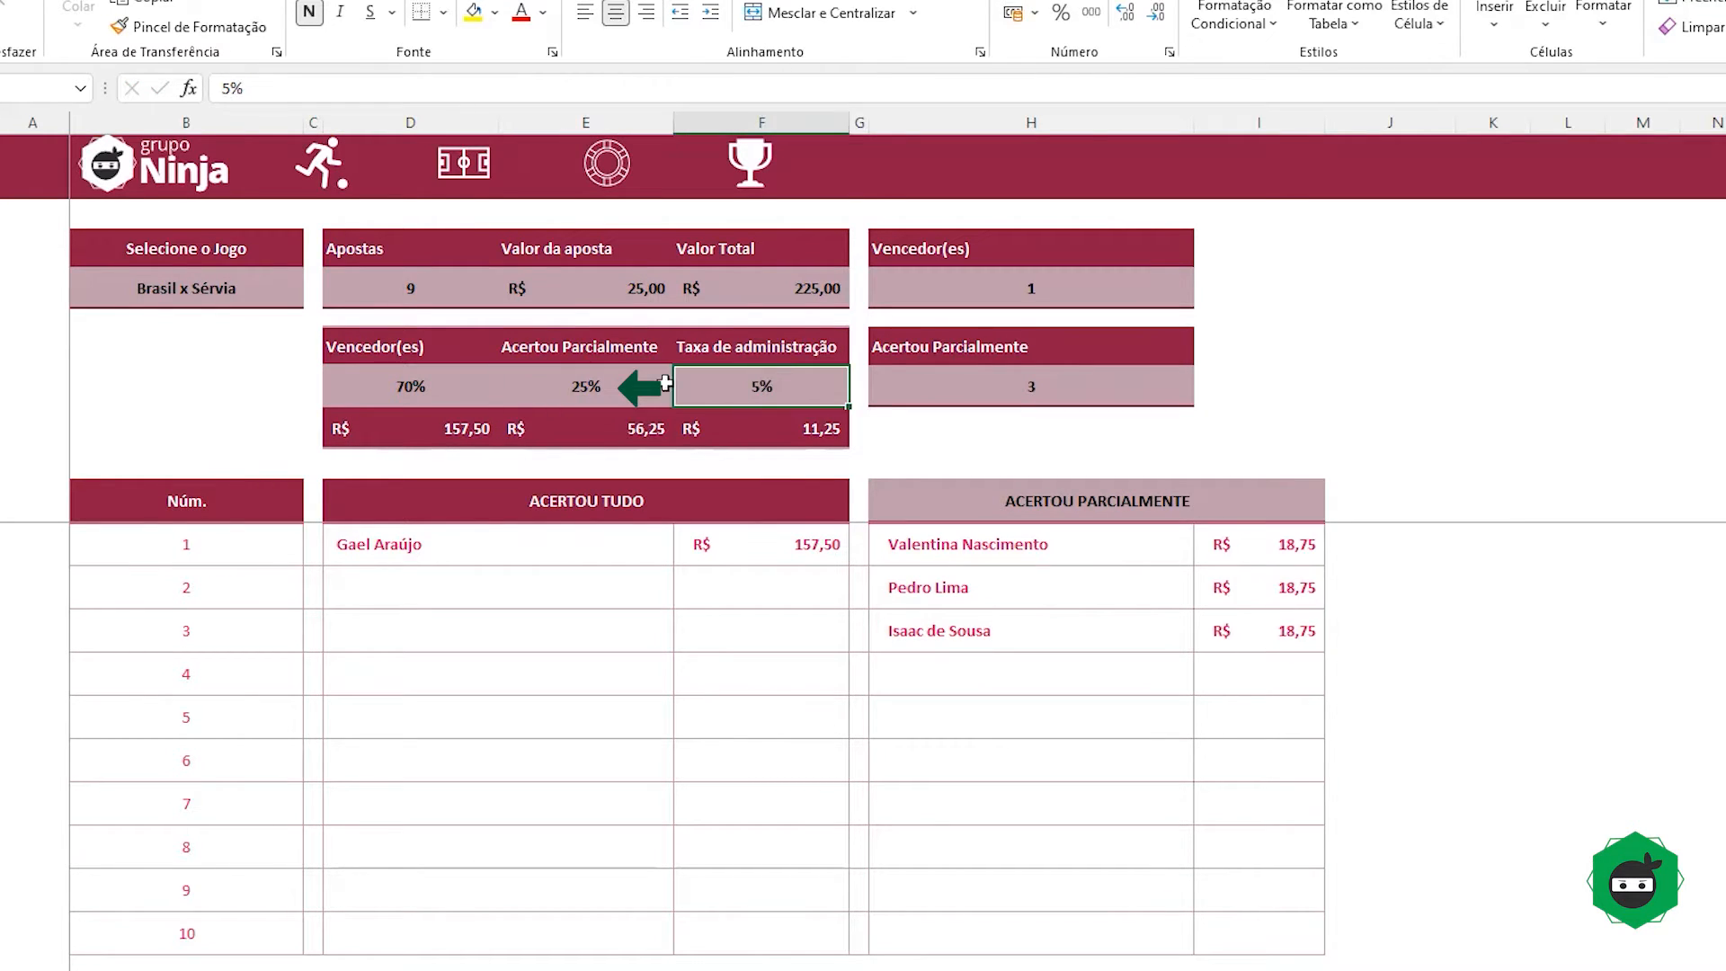
Step: Set the Acertou Parcialmente share to 28% and the Taxa de administração to 2%
{"action": "left_click_drag", "start_coordinate": [432, 384], "coordinate": [605, 386]}
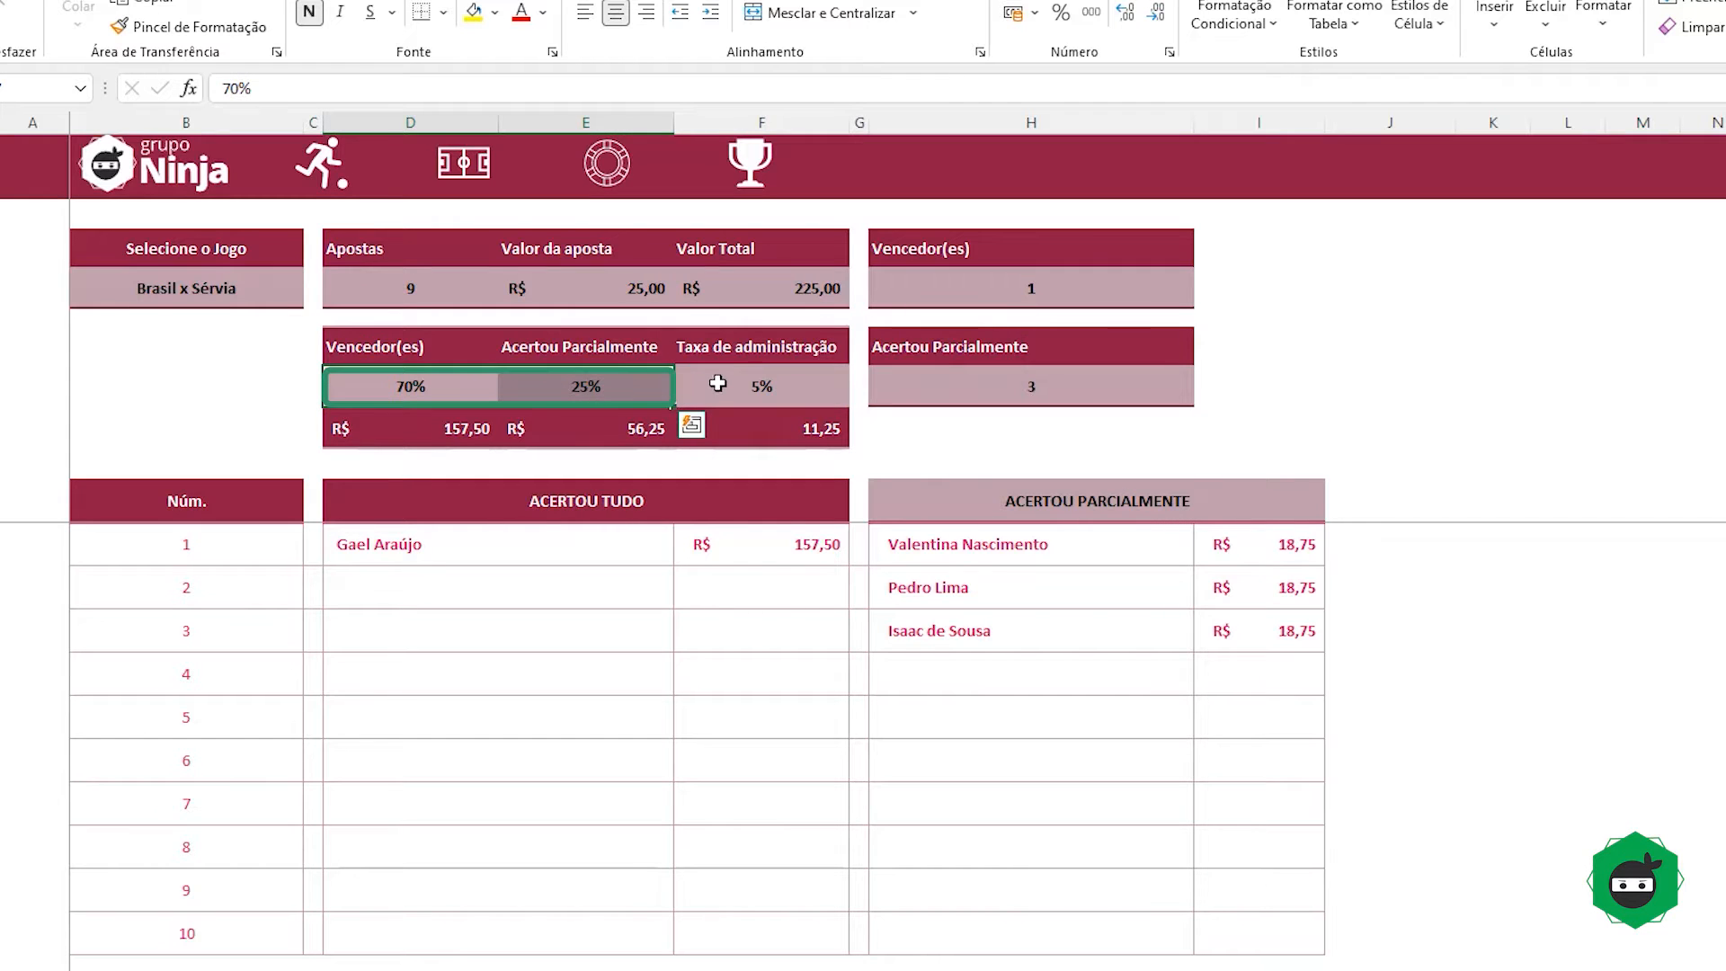
{"action": "left_click", "coordinate": [597, 387]}
{"action": "type", "text": "28"}
{"action": "key", "text": "Tab"}
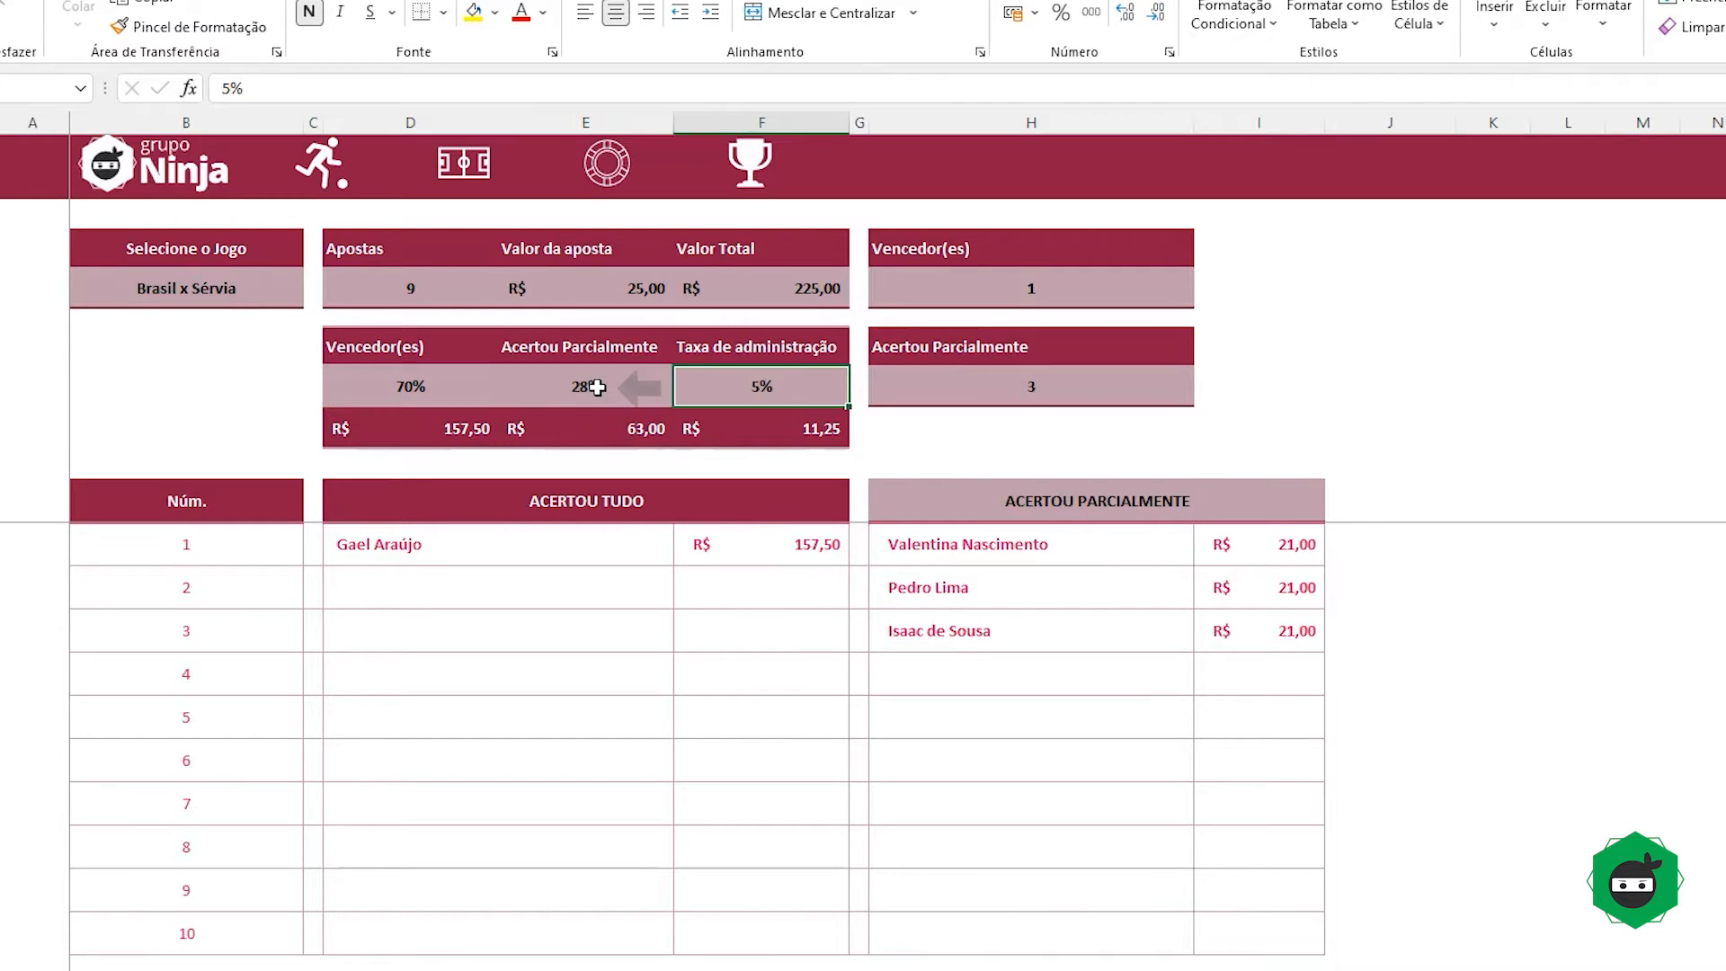
{"action": "type", "text": "2"}
{"action": "key", "text": "Tab"}
{"action": "left_click_drag", "start_coordinate": [449, 385], "coordinate": [786, 389]}
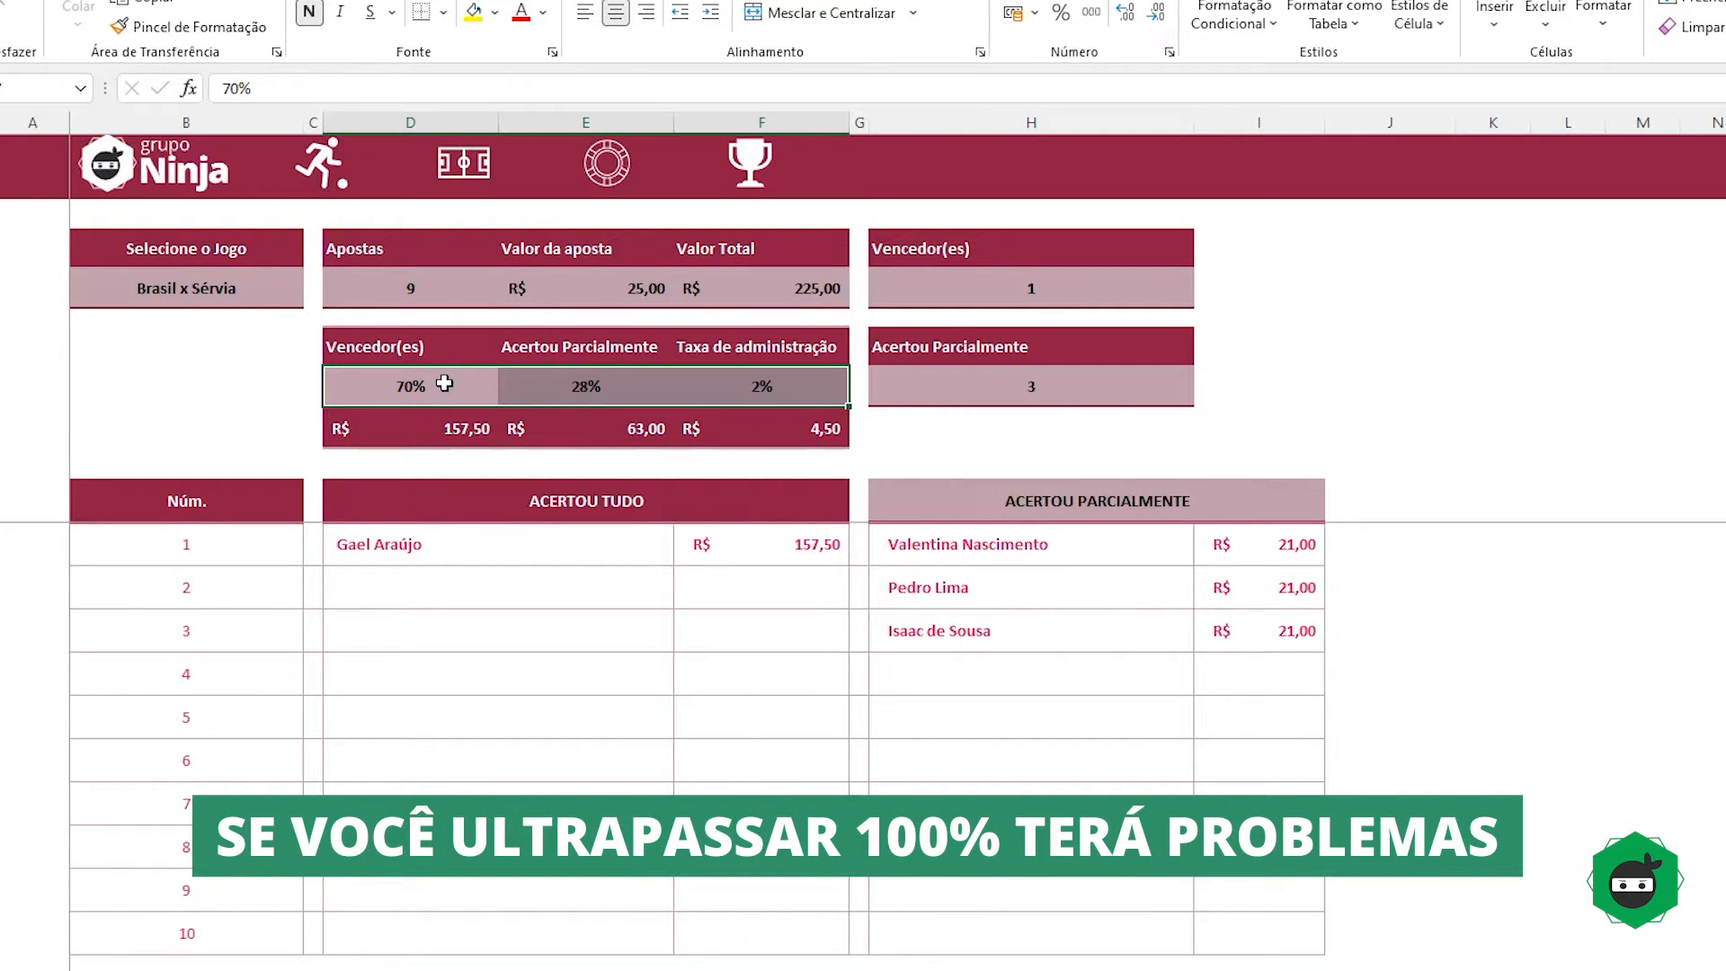
Step: Choose Brasil x Suíça as the match under Selecione o Jogo
{"action": "left_click", "coordinate": [258, 286]}
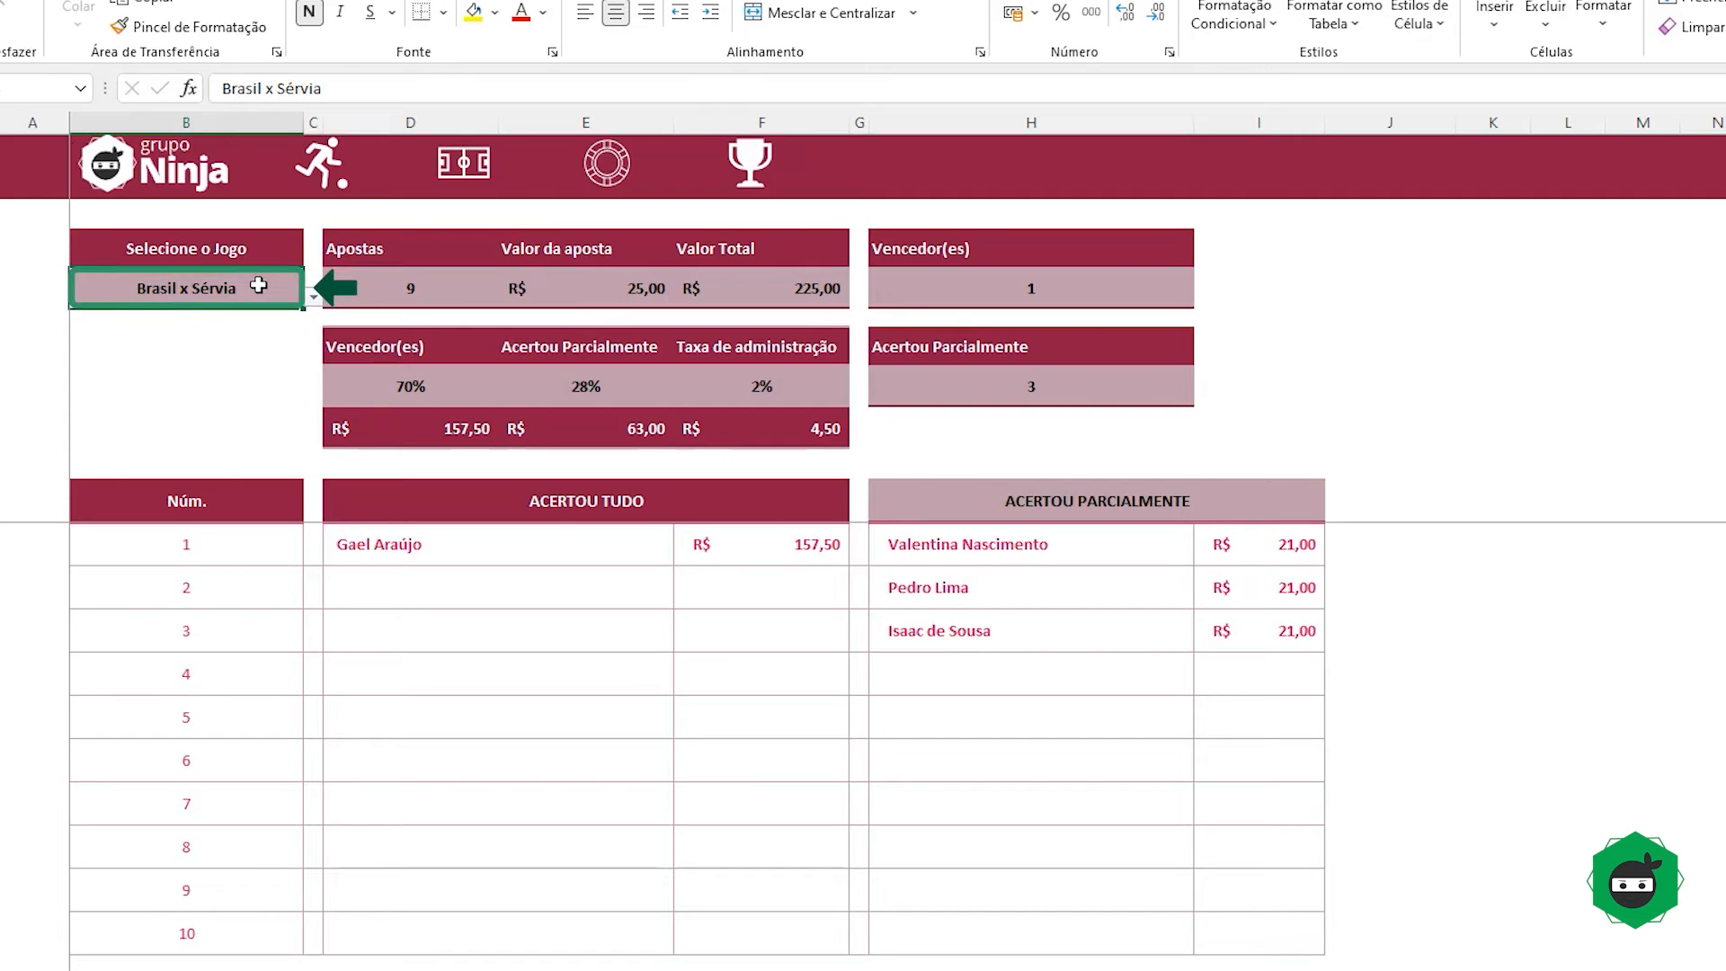
{"action": "key", "text": "alt+Down"}
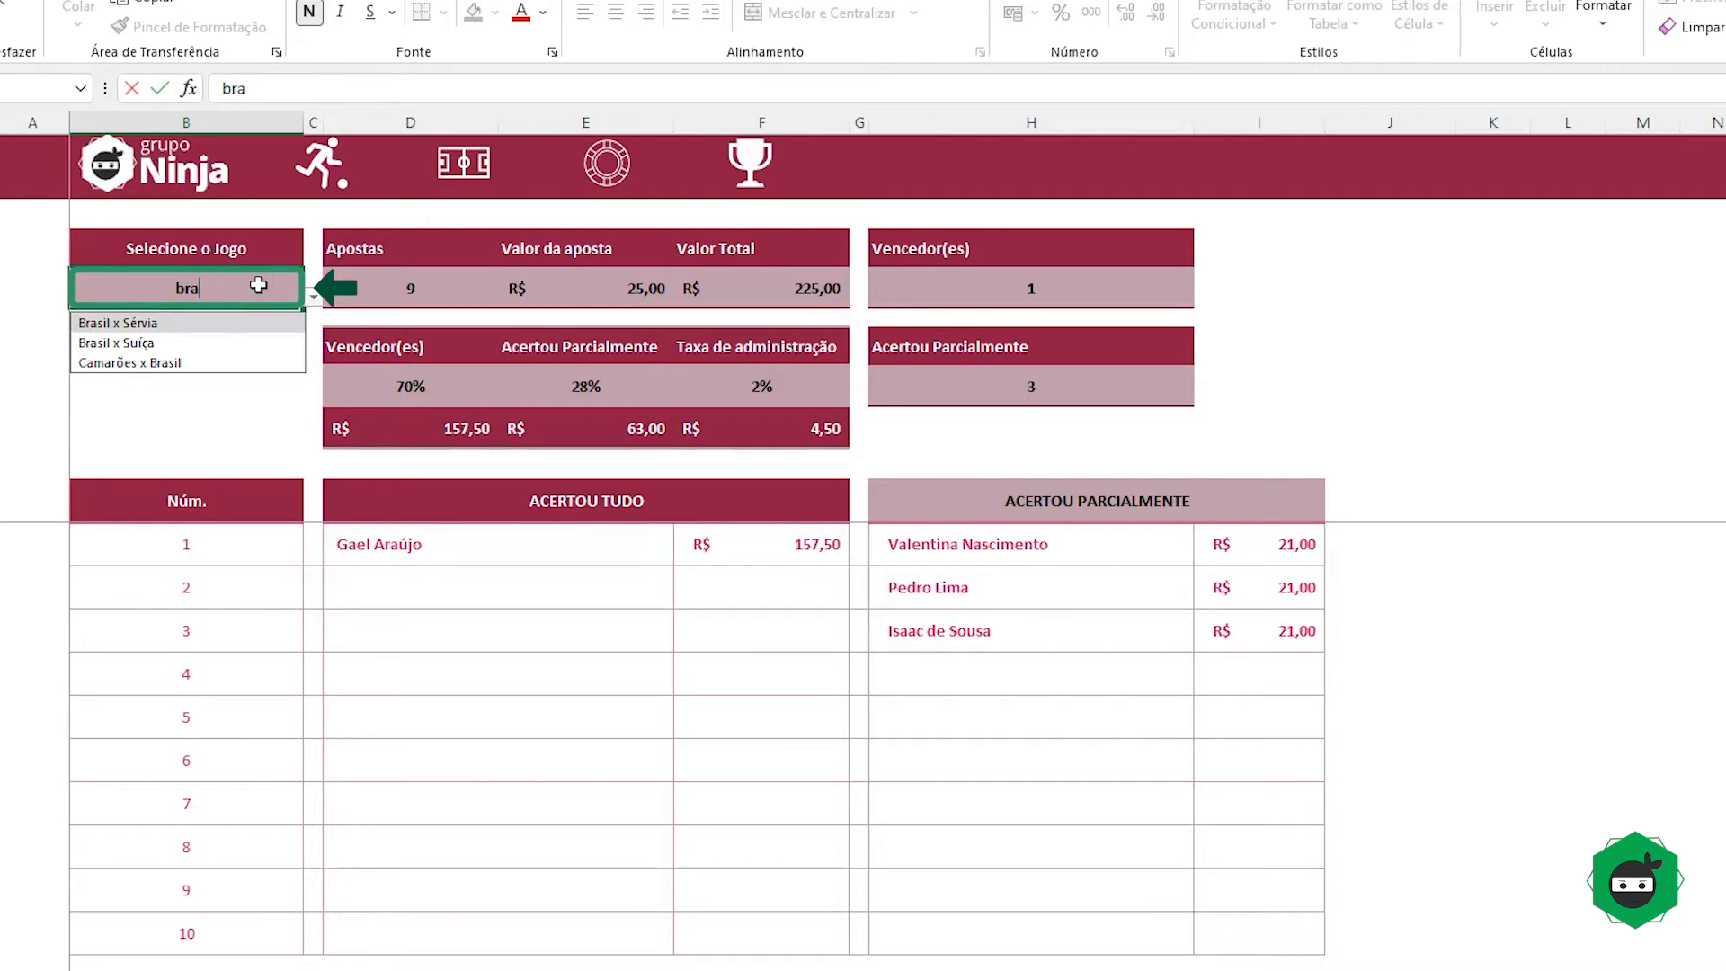
{"action": "left_click", "coordinate": [185, 346]}
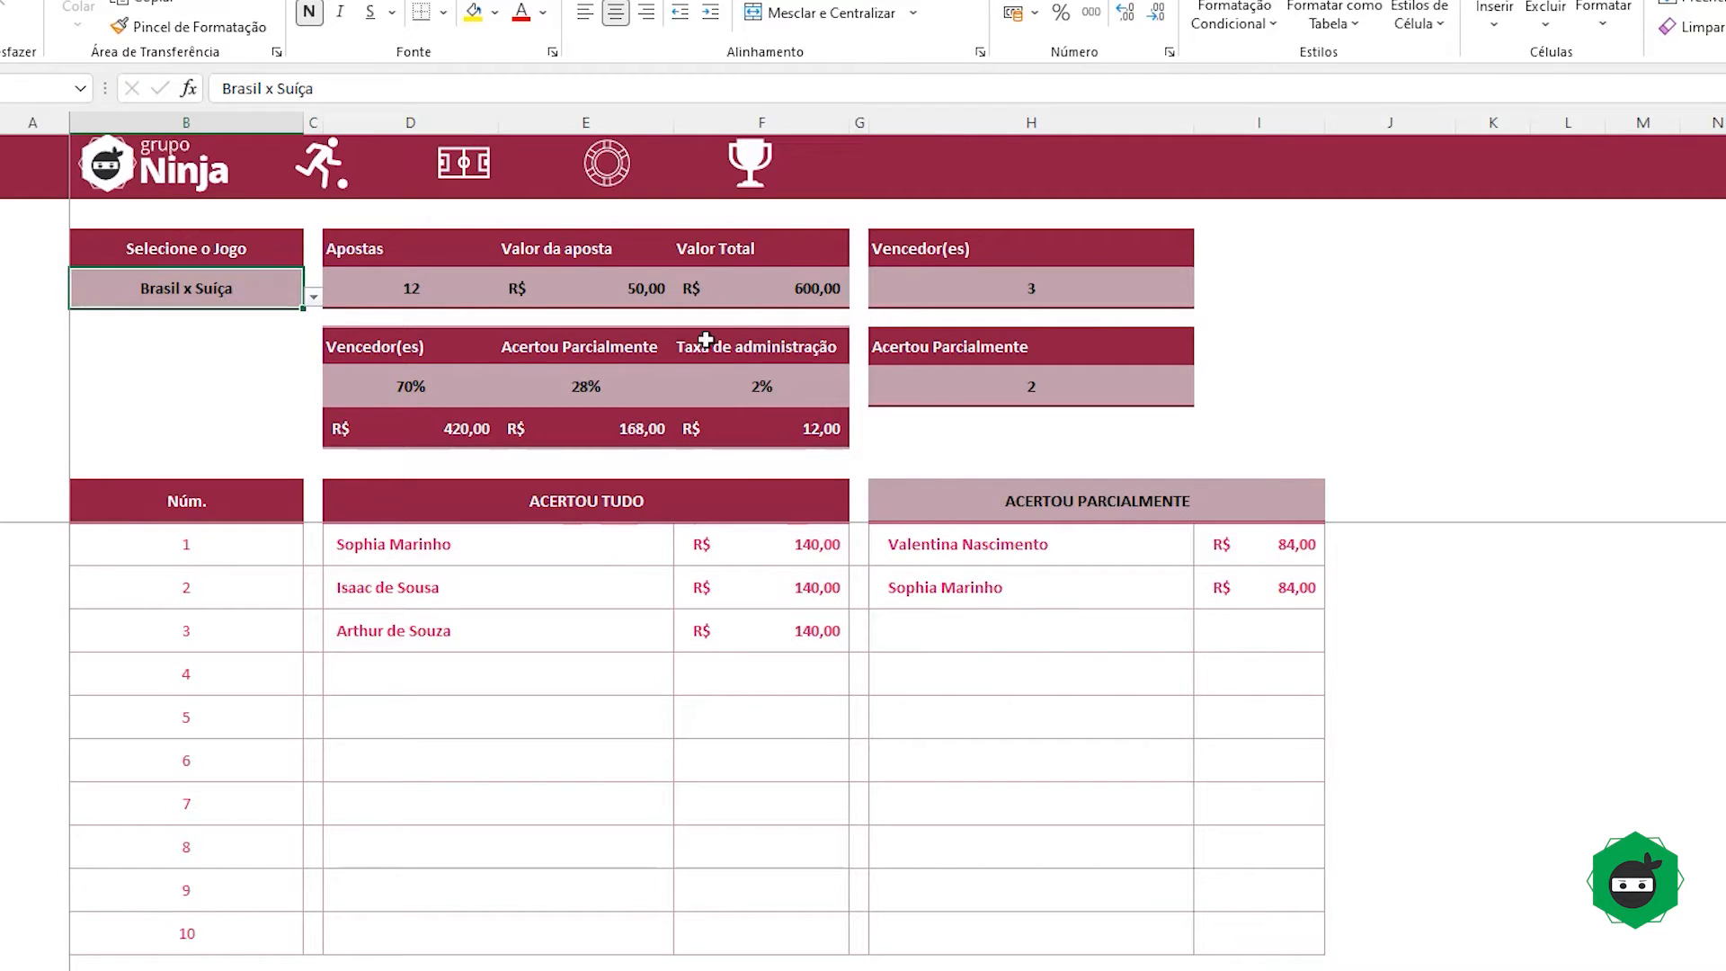
Step: Examine the Valor Total, the winners' and partial-hit prize amounts, and how each is divided among the listed bettors
{"action": "left_click", "coordinate": [794, 289]}
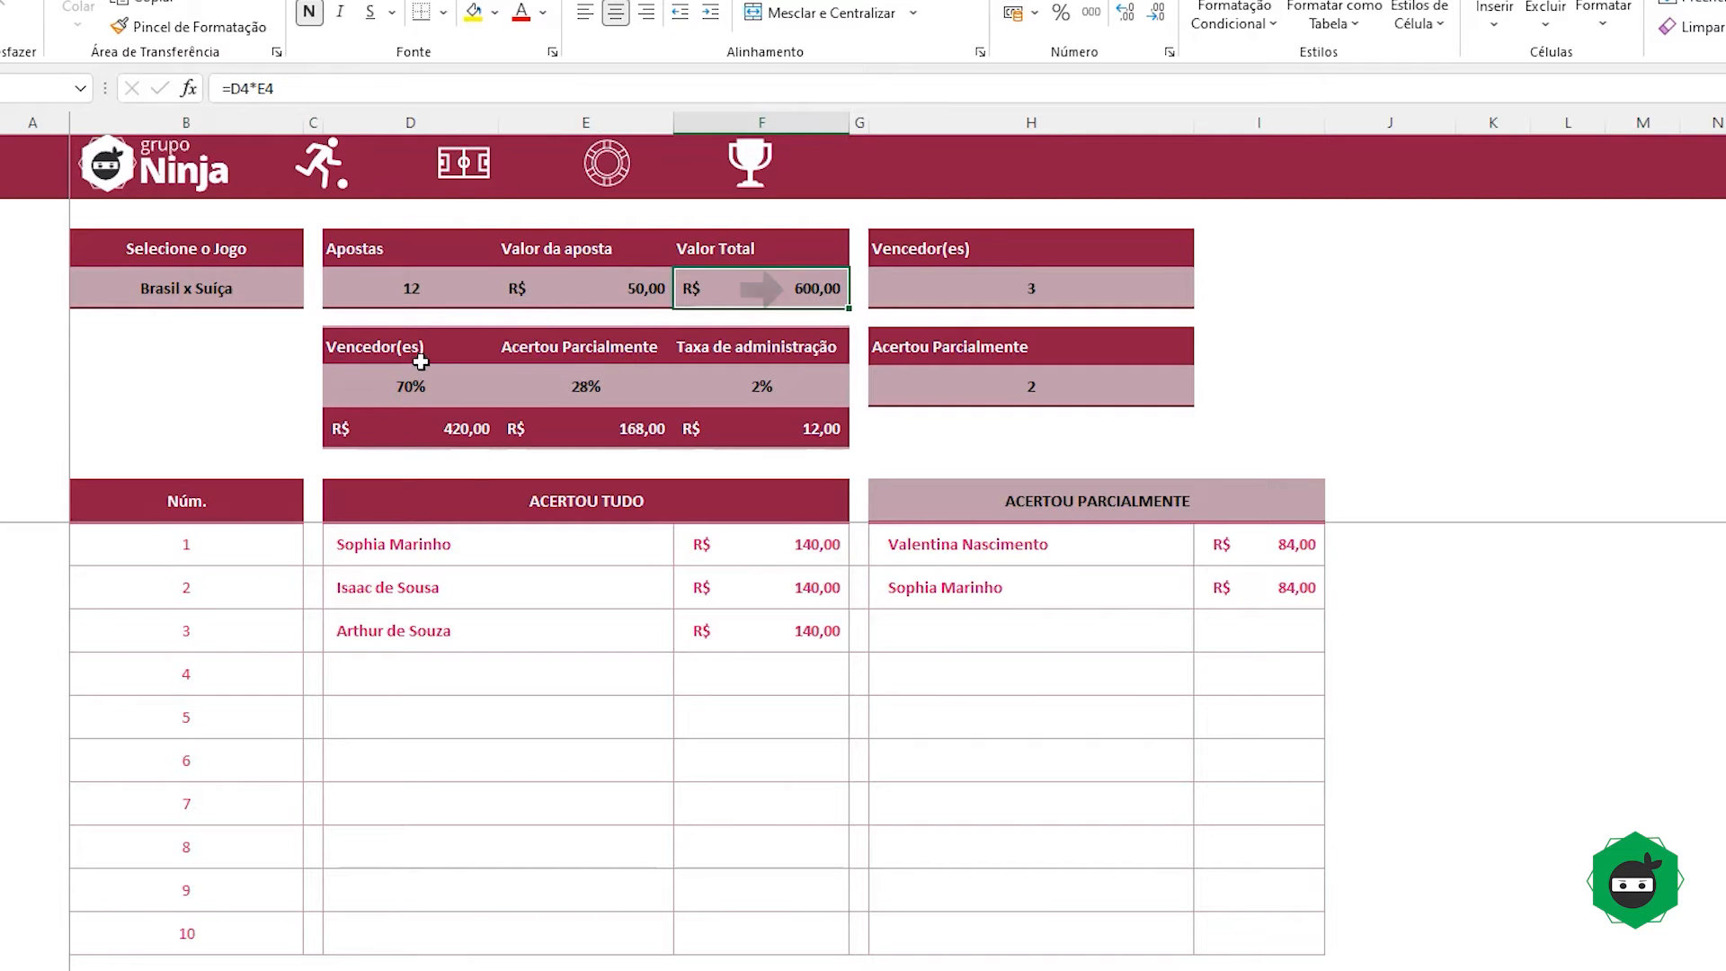
{"action": "left_click", "coordinate": [435, 428]}
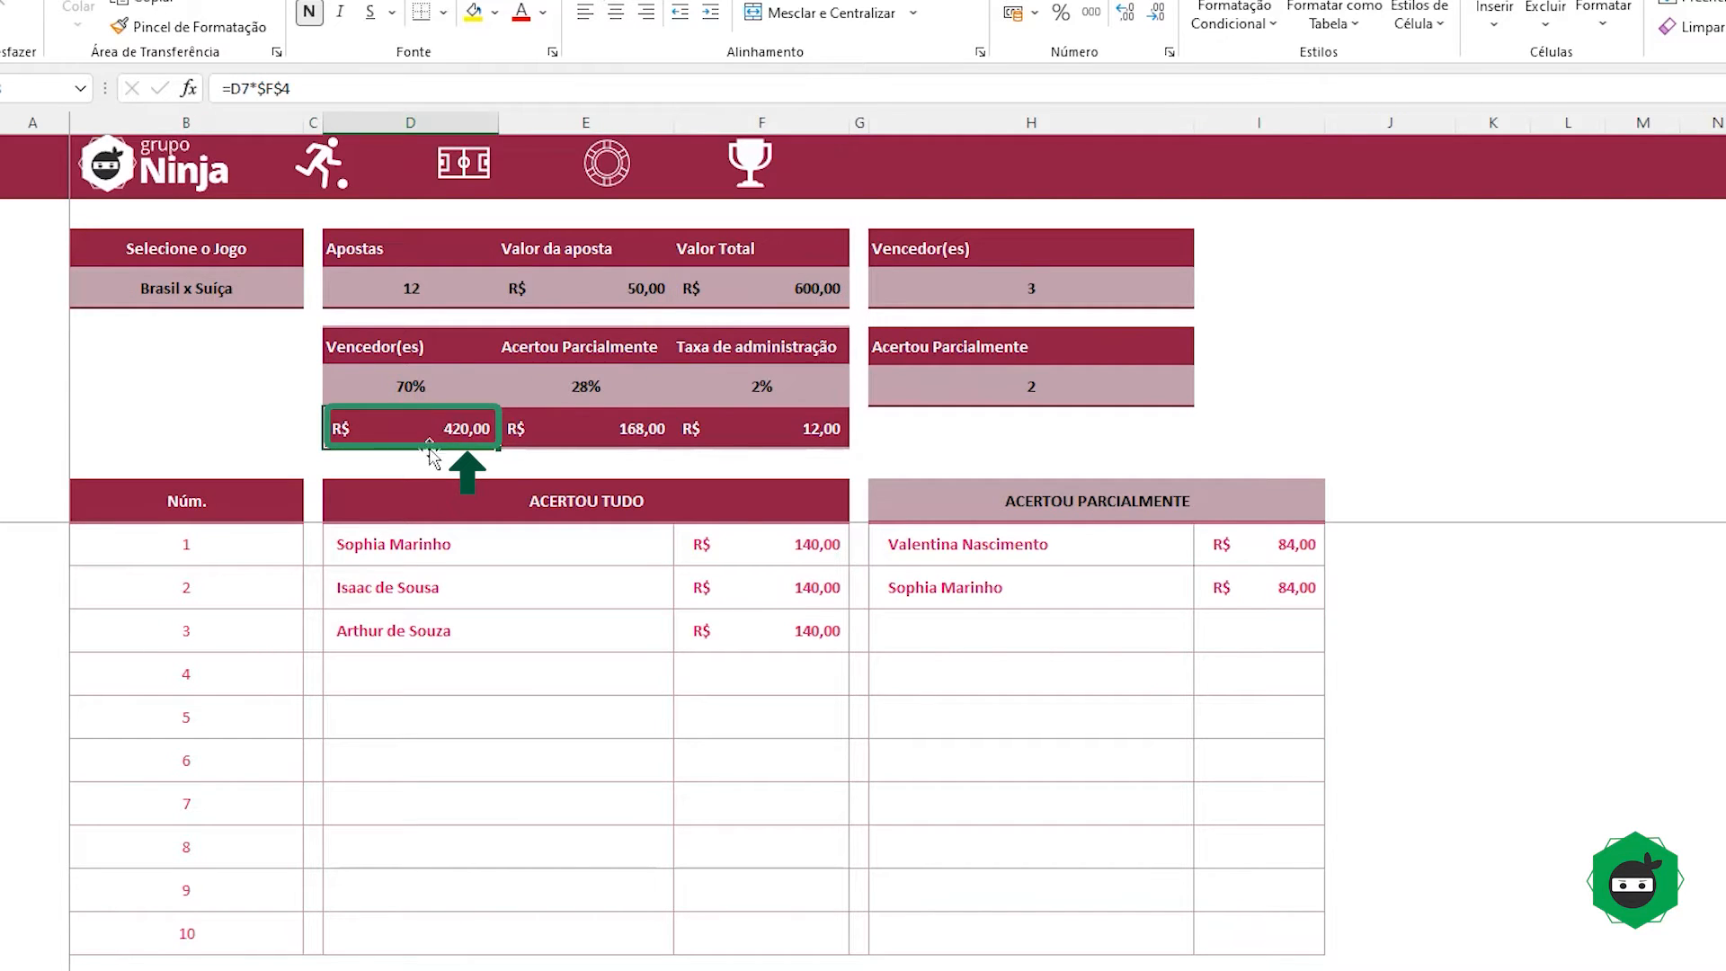
{"action": "left_click", "coordinate": [1031, 288]}
{"action": "left_click_drag", "start_coordinate": [736, 550], "coordinate": [738, 638]}
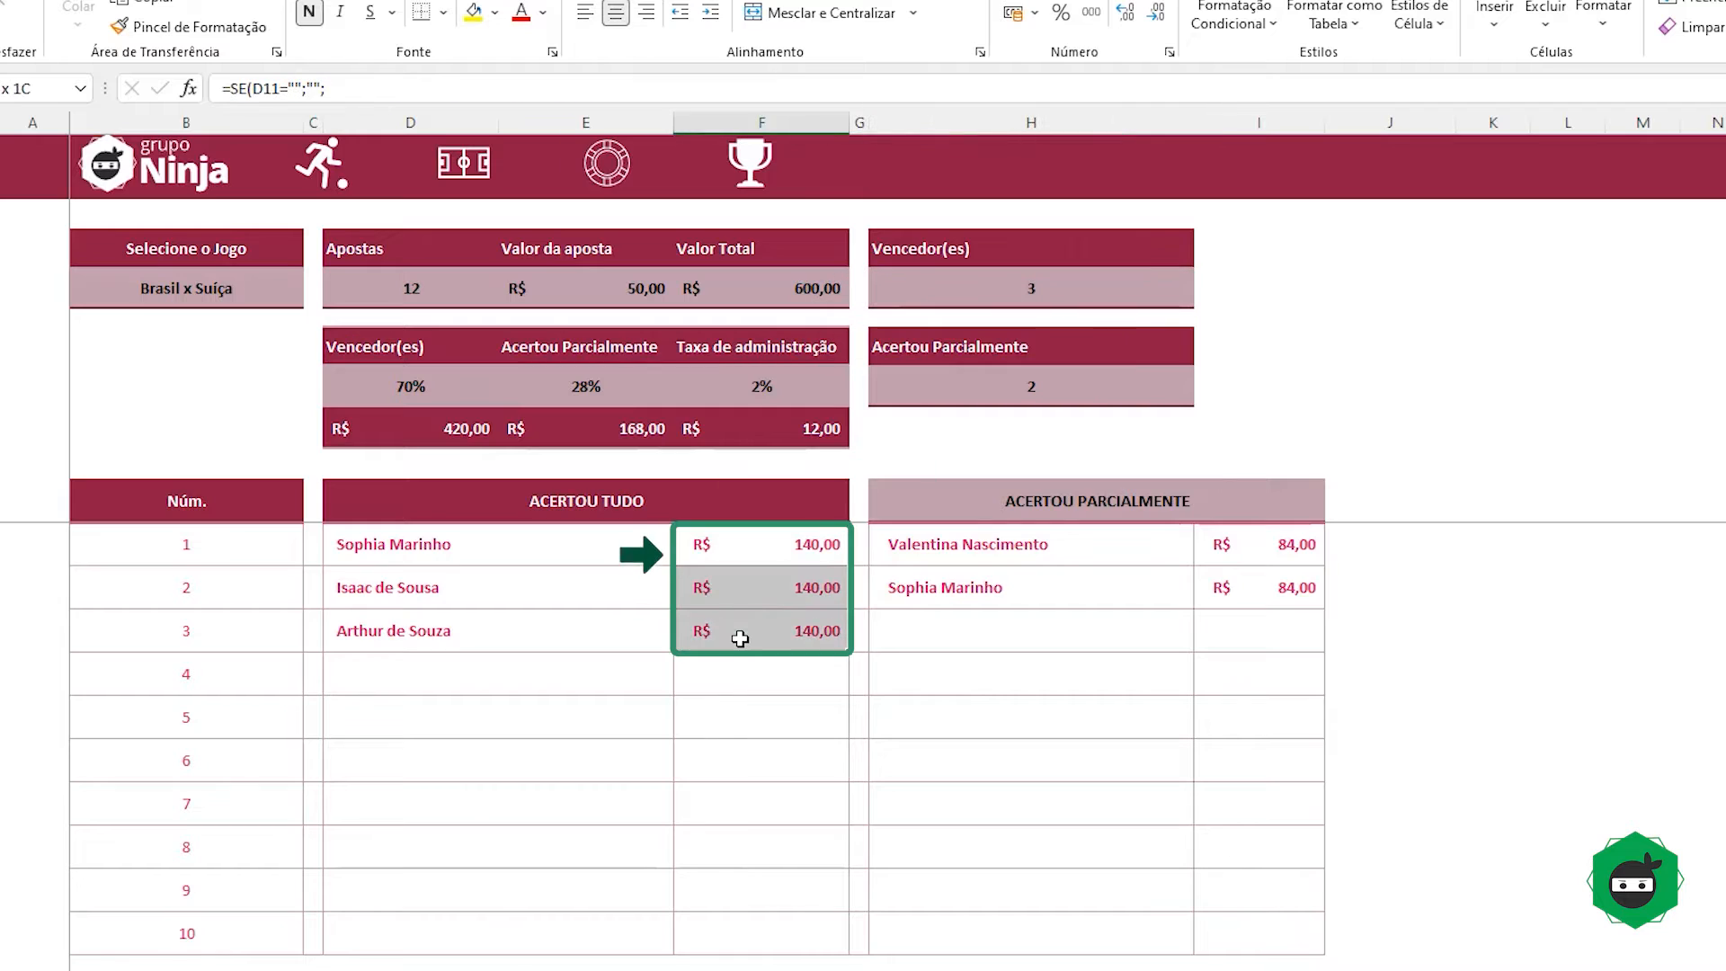
{"action": "left_click", "coordinate": [580, 384]}
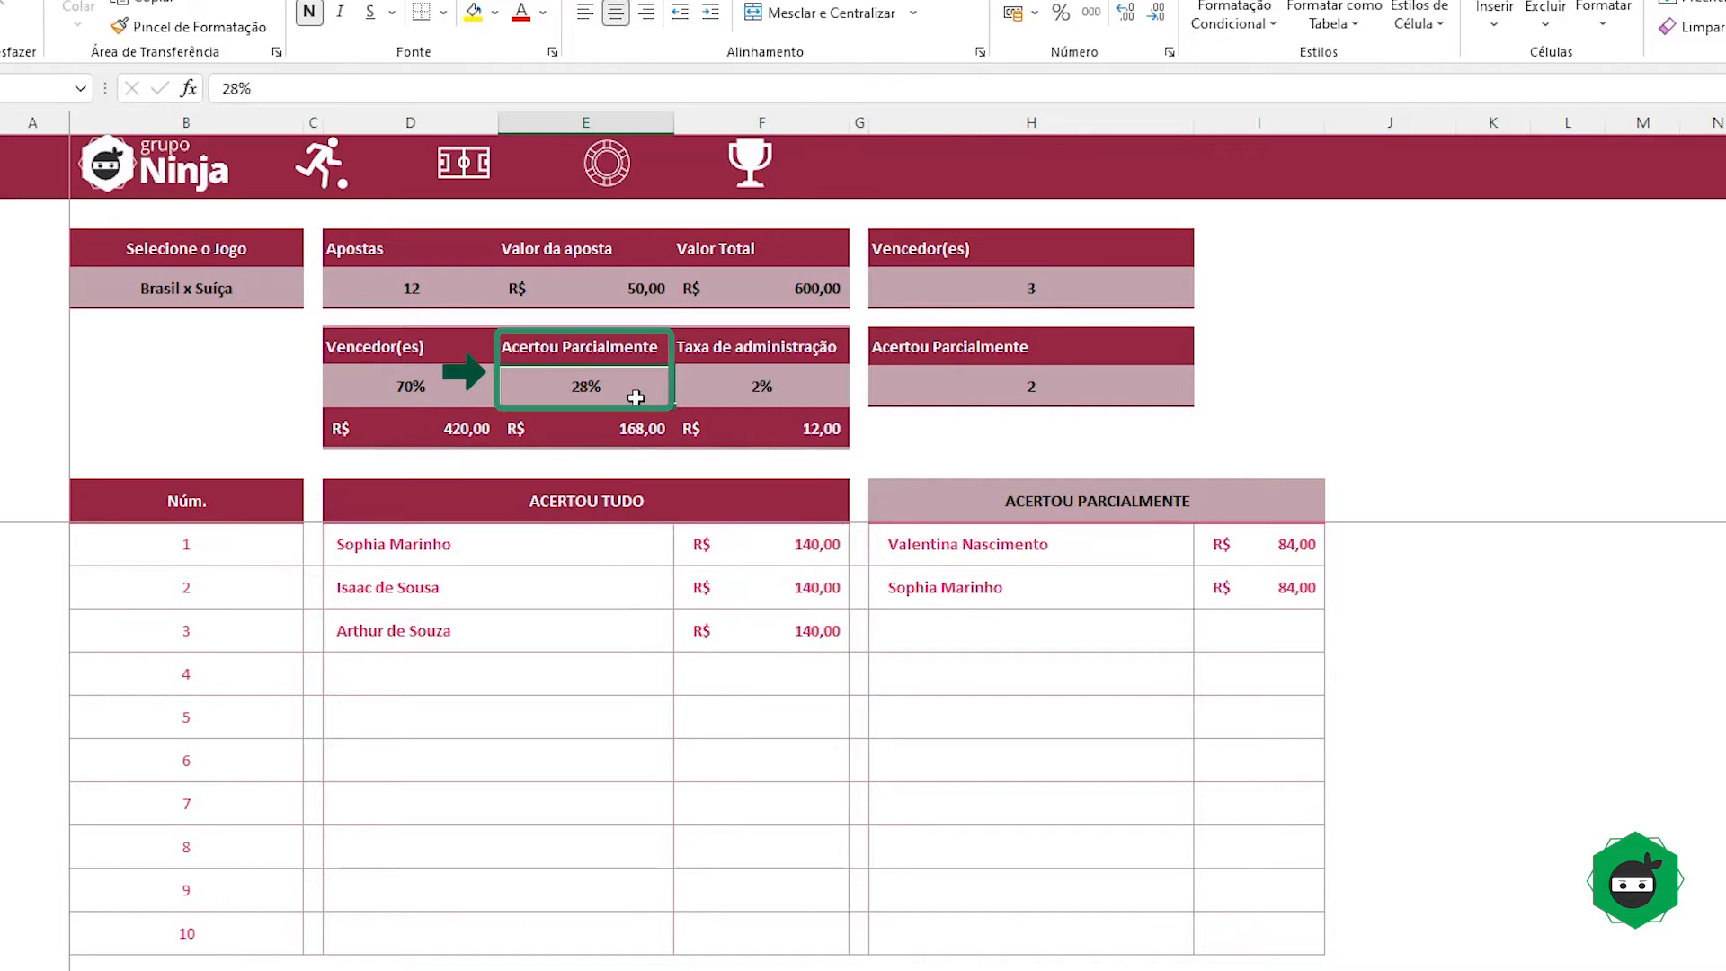
{"action": "left_click", "coordinate": [620, 430]}
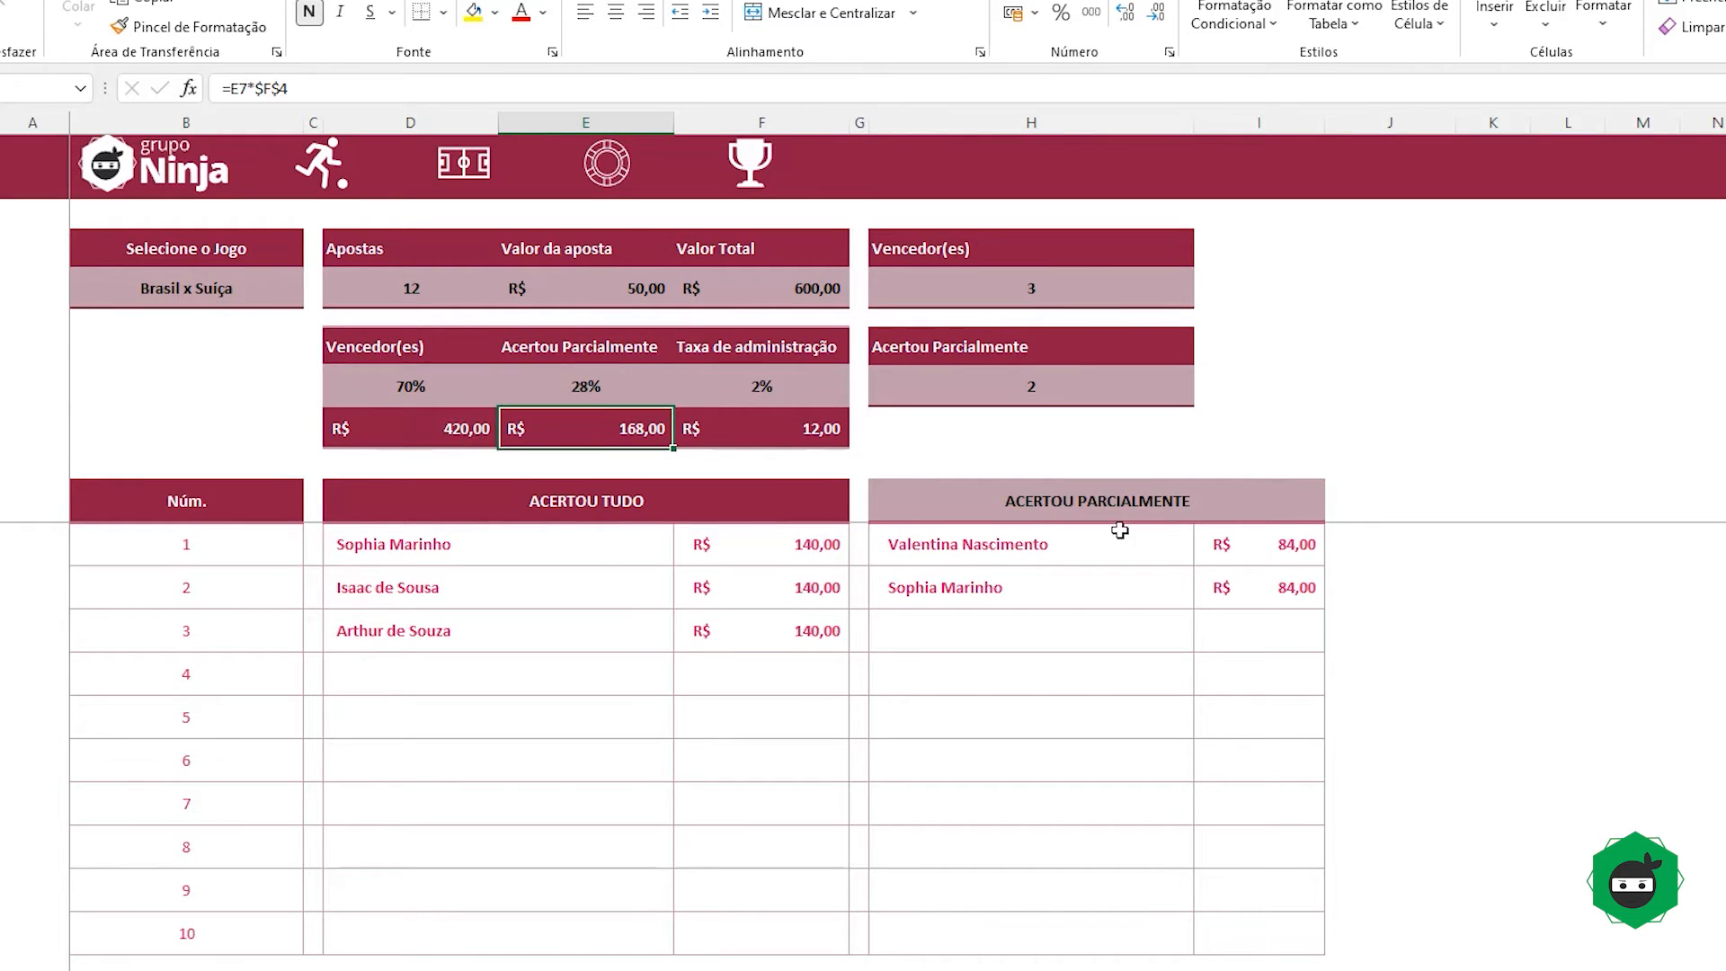
{"action": "left_click_drag", "start_coordinate": [1261, 547], "coordinate": [1266, 605]}
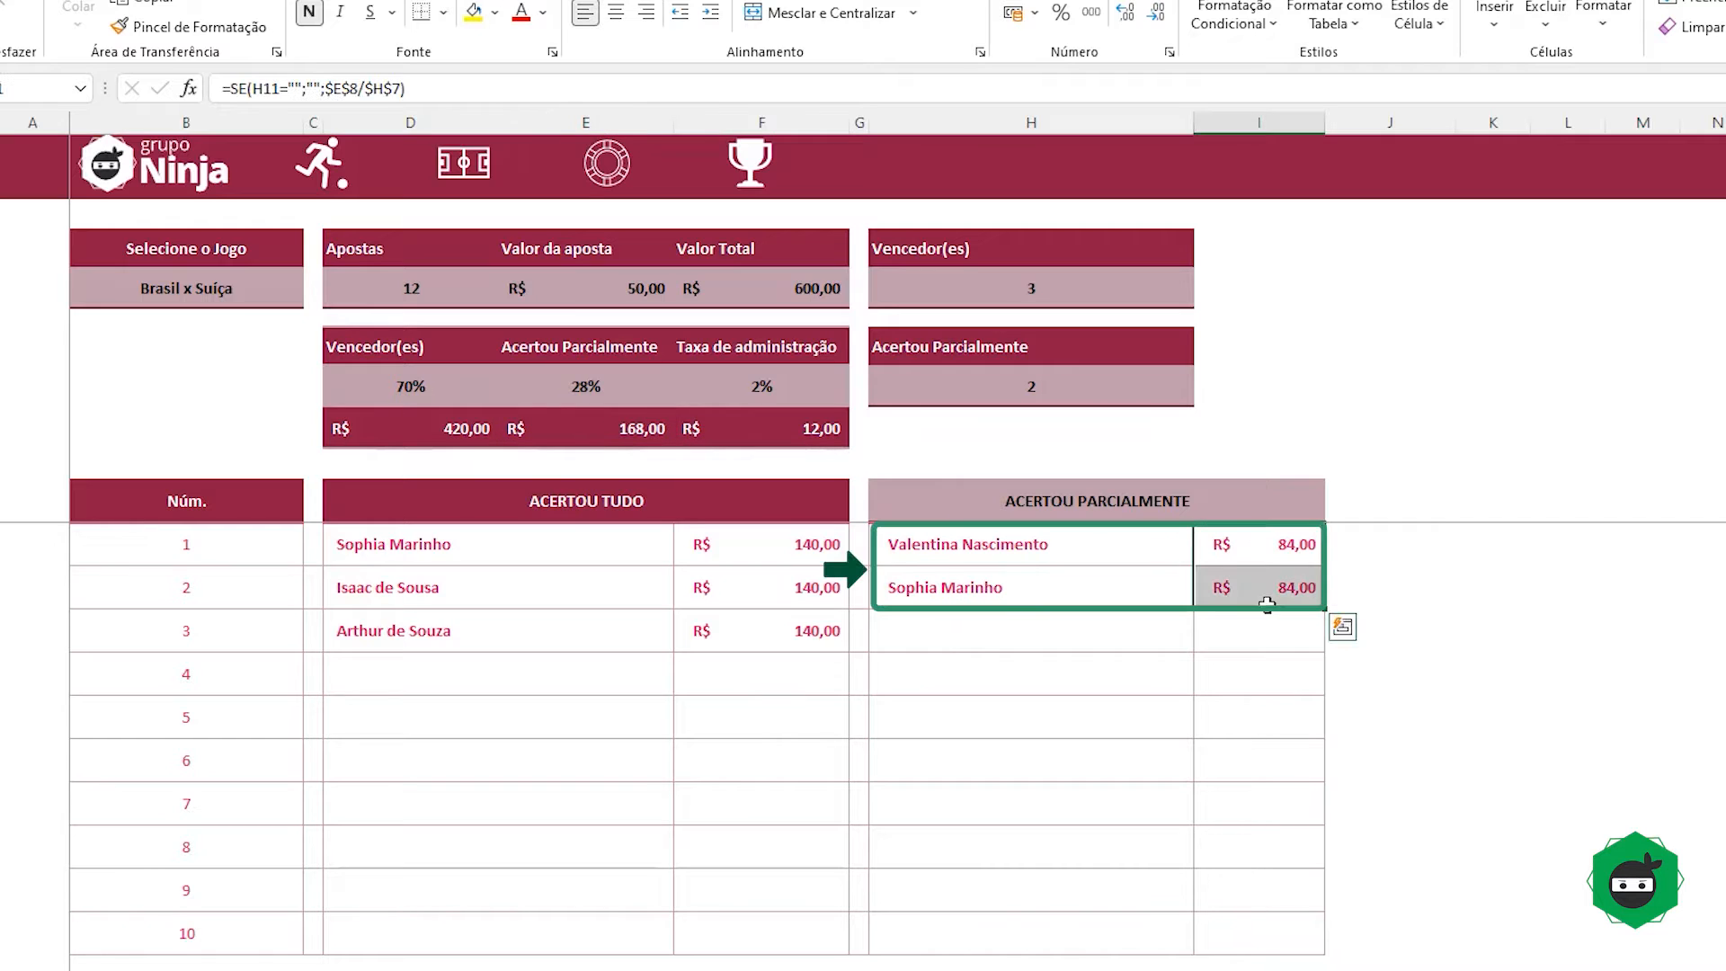
Step: Set the prize shares to 60% for Vencedor(es), 35% for Acertou Parcialmente and 2% for Taxa de administração
{"action": "left_click", "coordinate": [406, 386]}
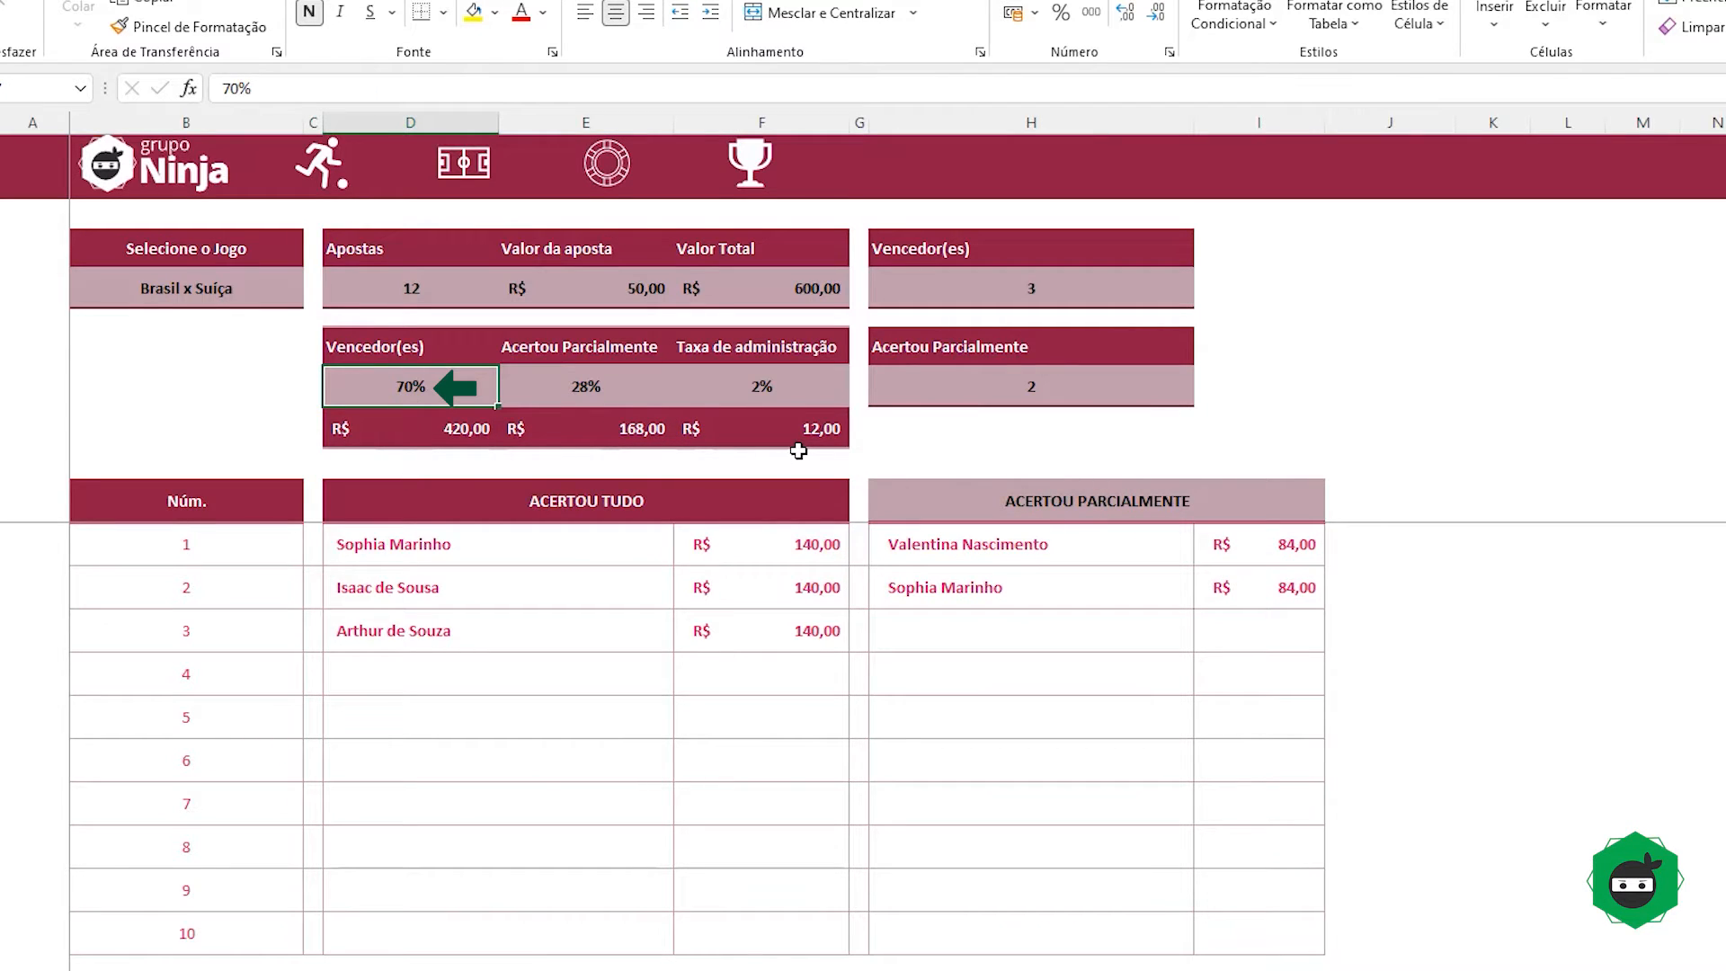
{"action": "type", "text": "60%"}
{"action": "key", "text": "Tab"}
{"action": "type", "text": "35%"}
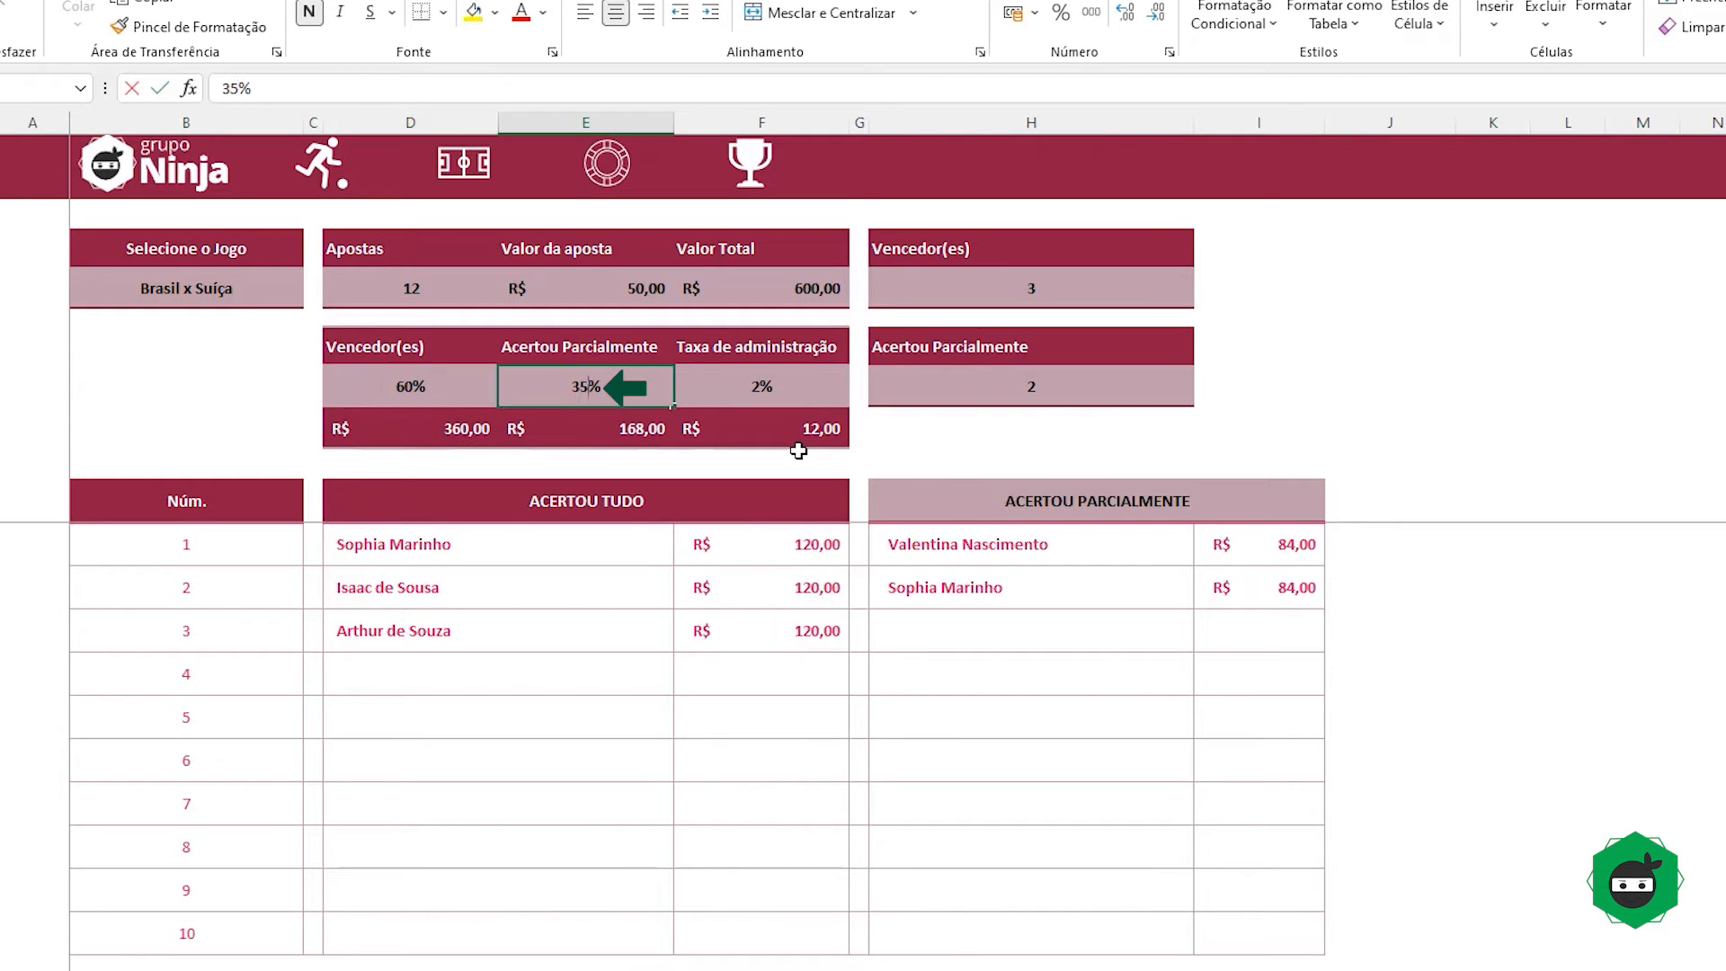
{"action": "key", "text": "Tab"}
{"action": "type", "text": "2%"}
{"action": "key", "text": "Tab"}
Step: Open the bettors sheet and review the names in the Nome do apostador column
{"action": "left_click", "coordinate": [319, 166]}
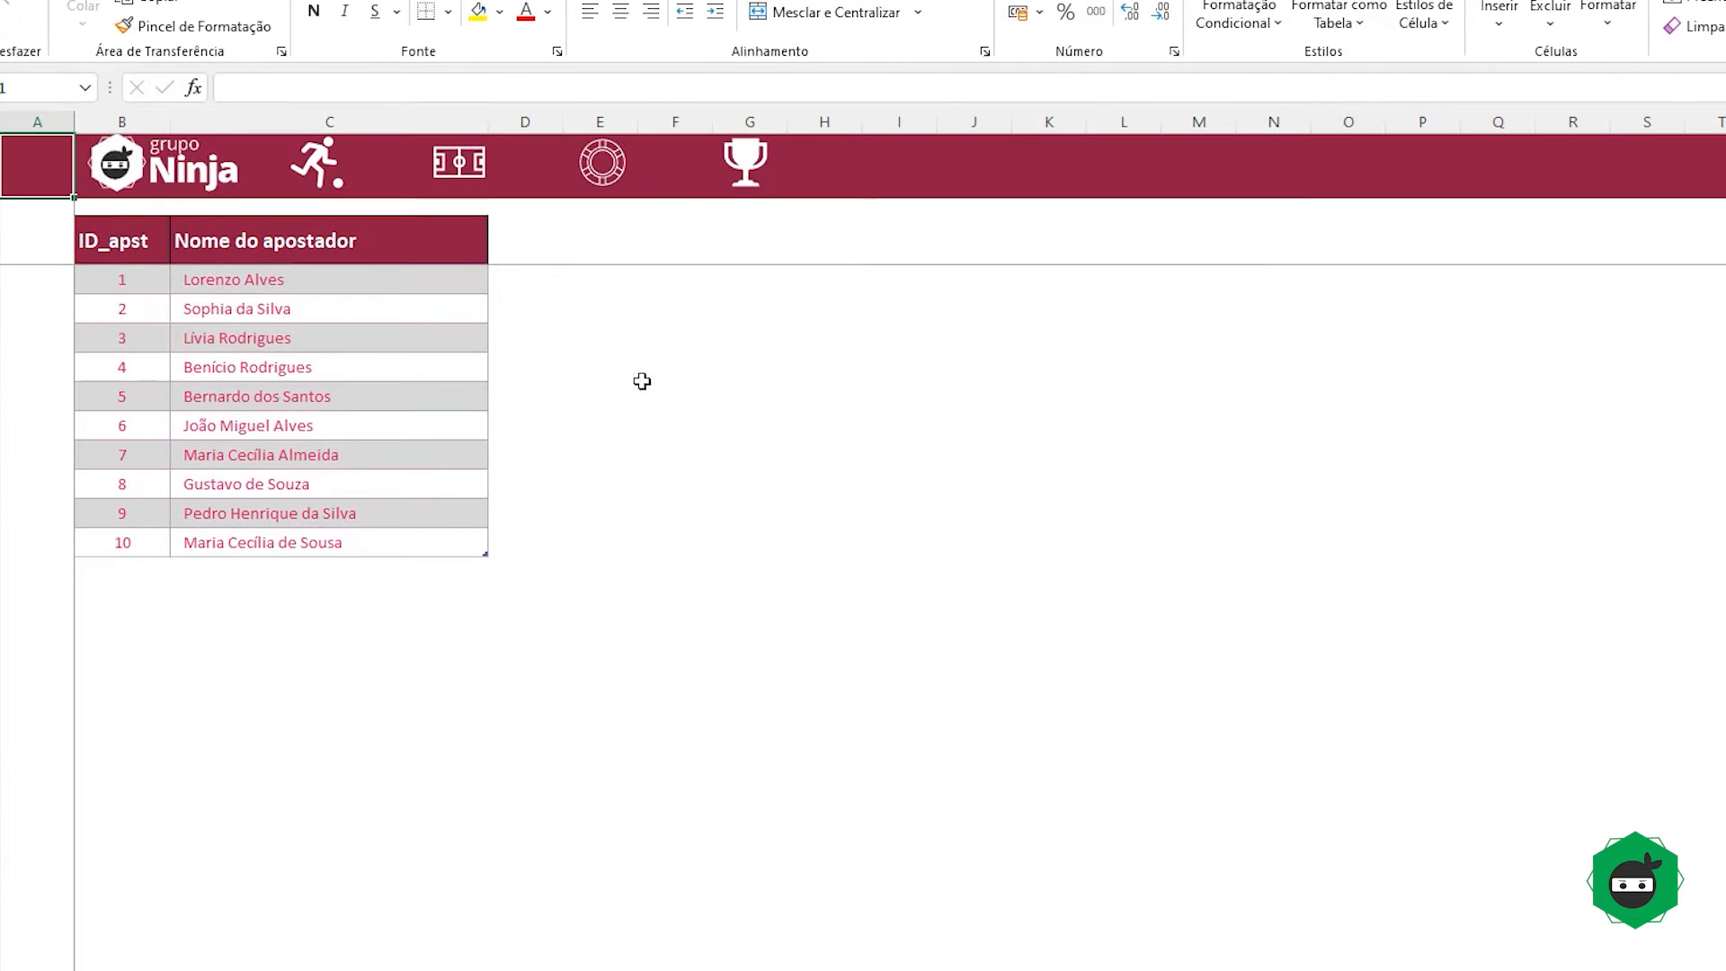
{"action": "left_click", "coordinate": [640, 378]}
{"action": "left_click_drag", "start_coordinate": [339, 285], "coordinate": [324, 533]}
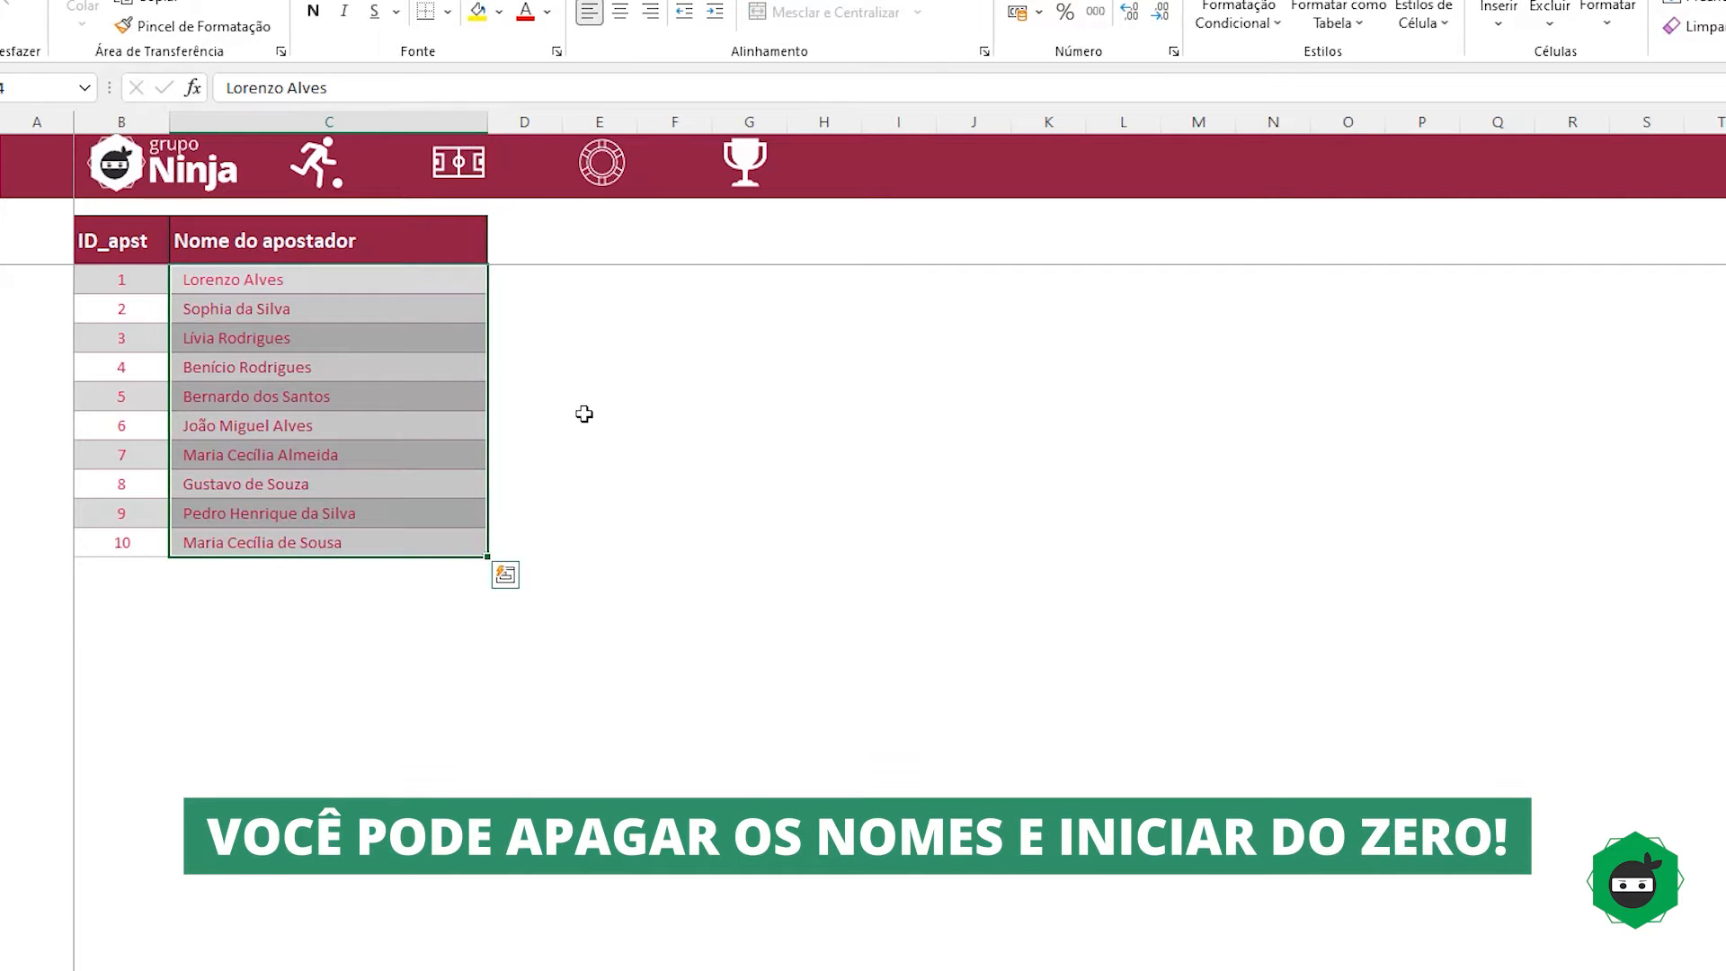
{"action": "left_click", "coordinate": [641, 370]}
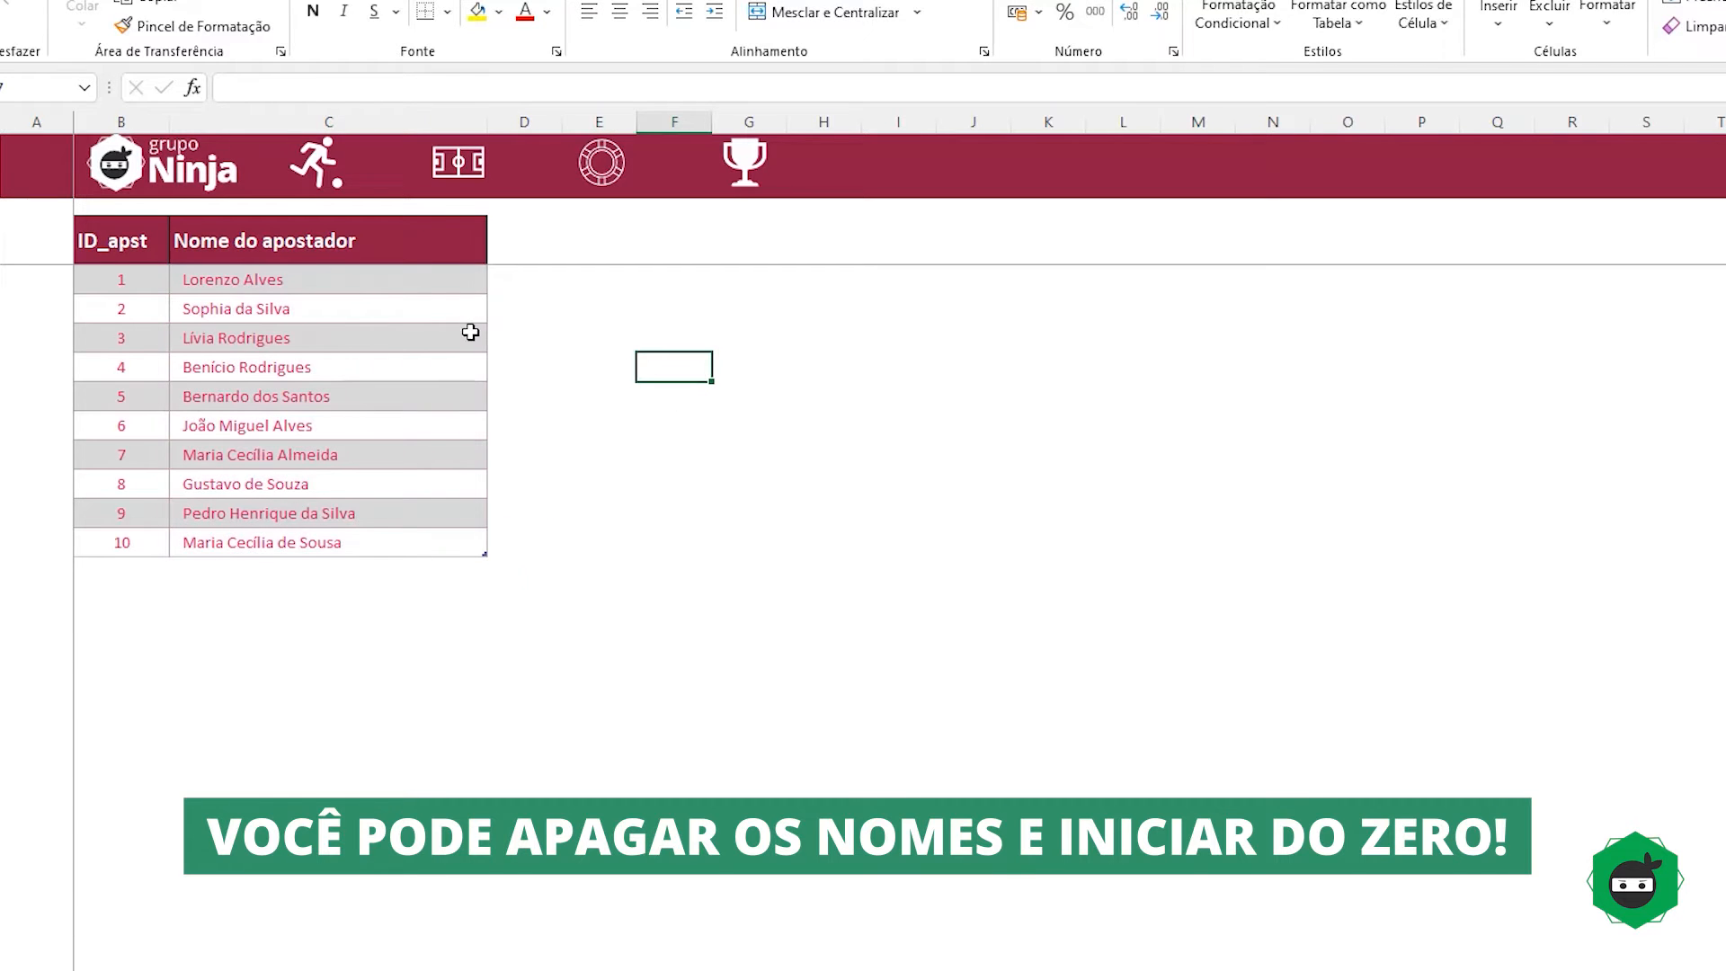
{"action": "left_click", "coordinate": [371, 282]}
{"action": "key", "text": "ctrl+Home"}
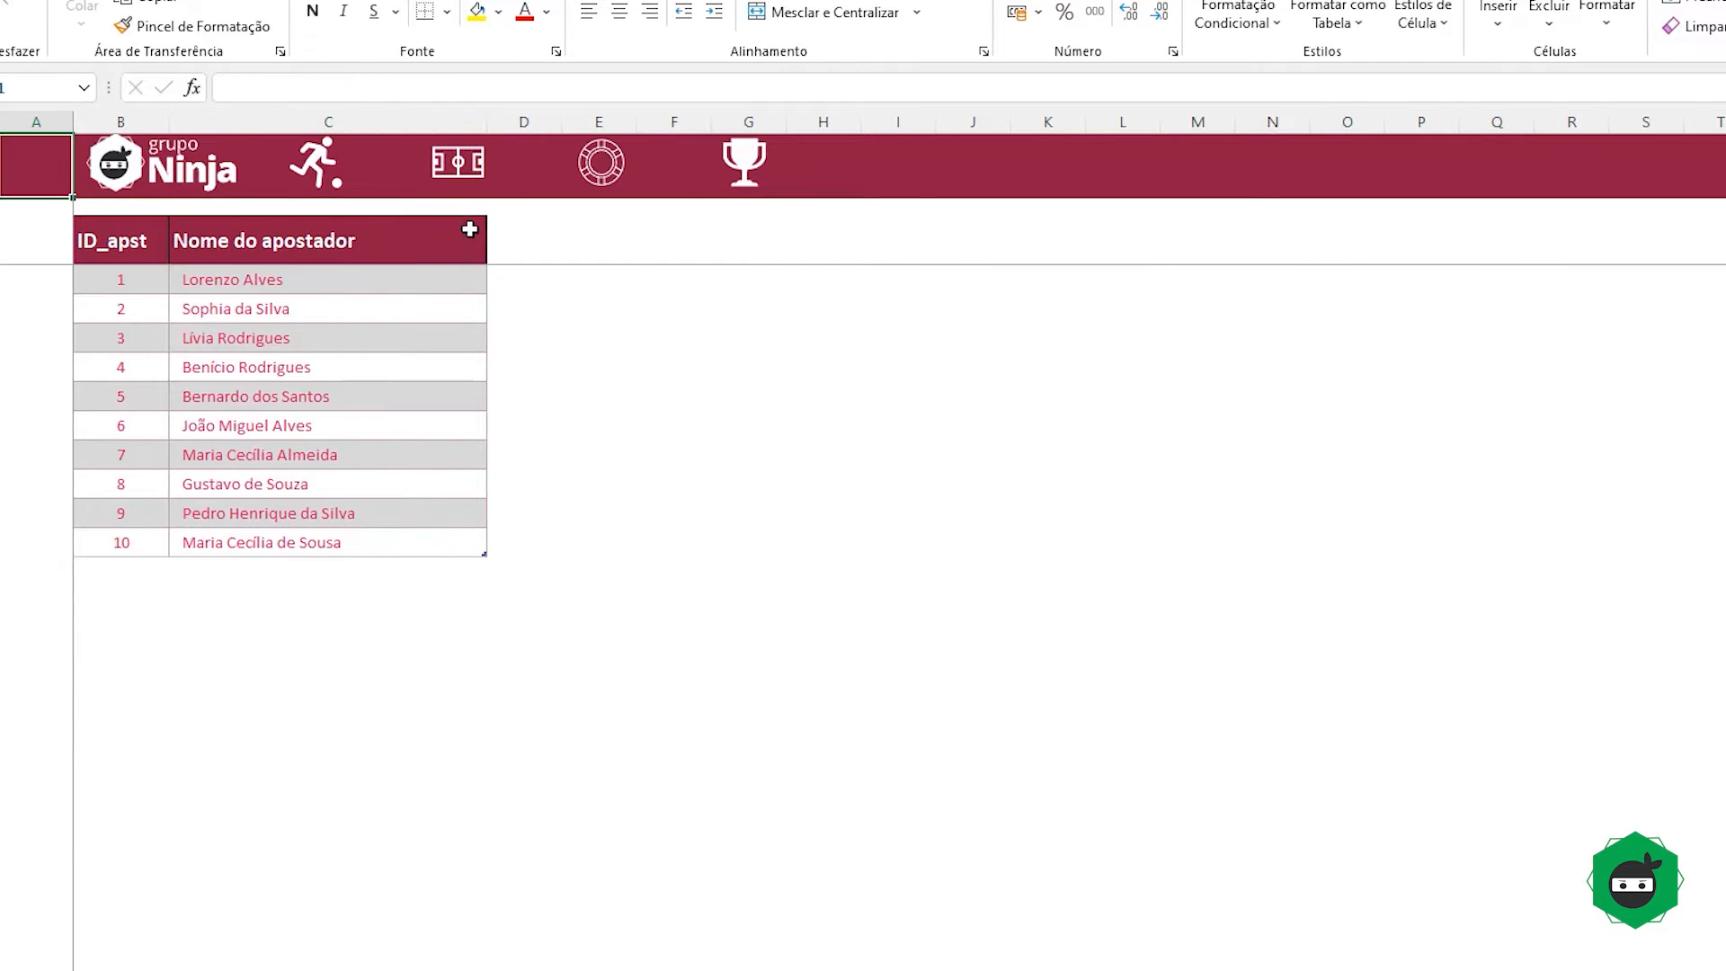
Step: Inspect the Gols_1, Seleção_02 and Jogos concatenados columns of the match results sheet, then return to the bettors table
{"action": "left_click", "coordinate": [460, 183]}
{"action": "left_click", "coordinate": [229, 262]}
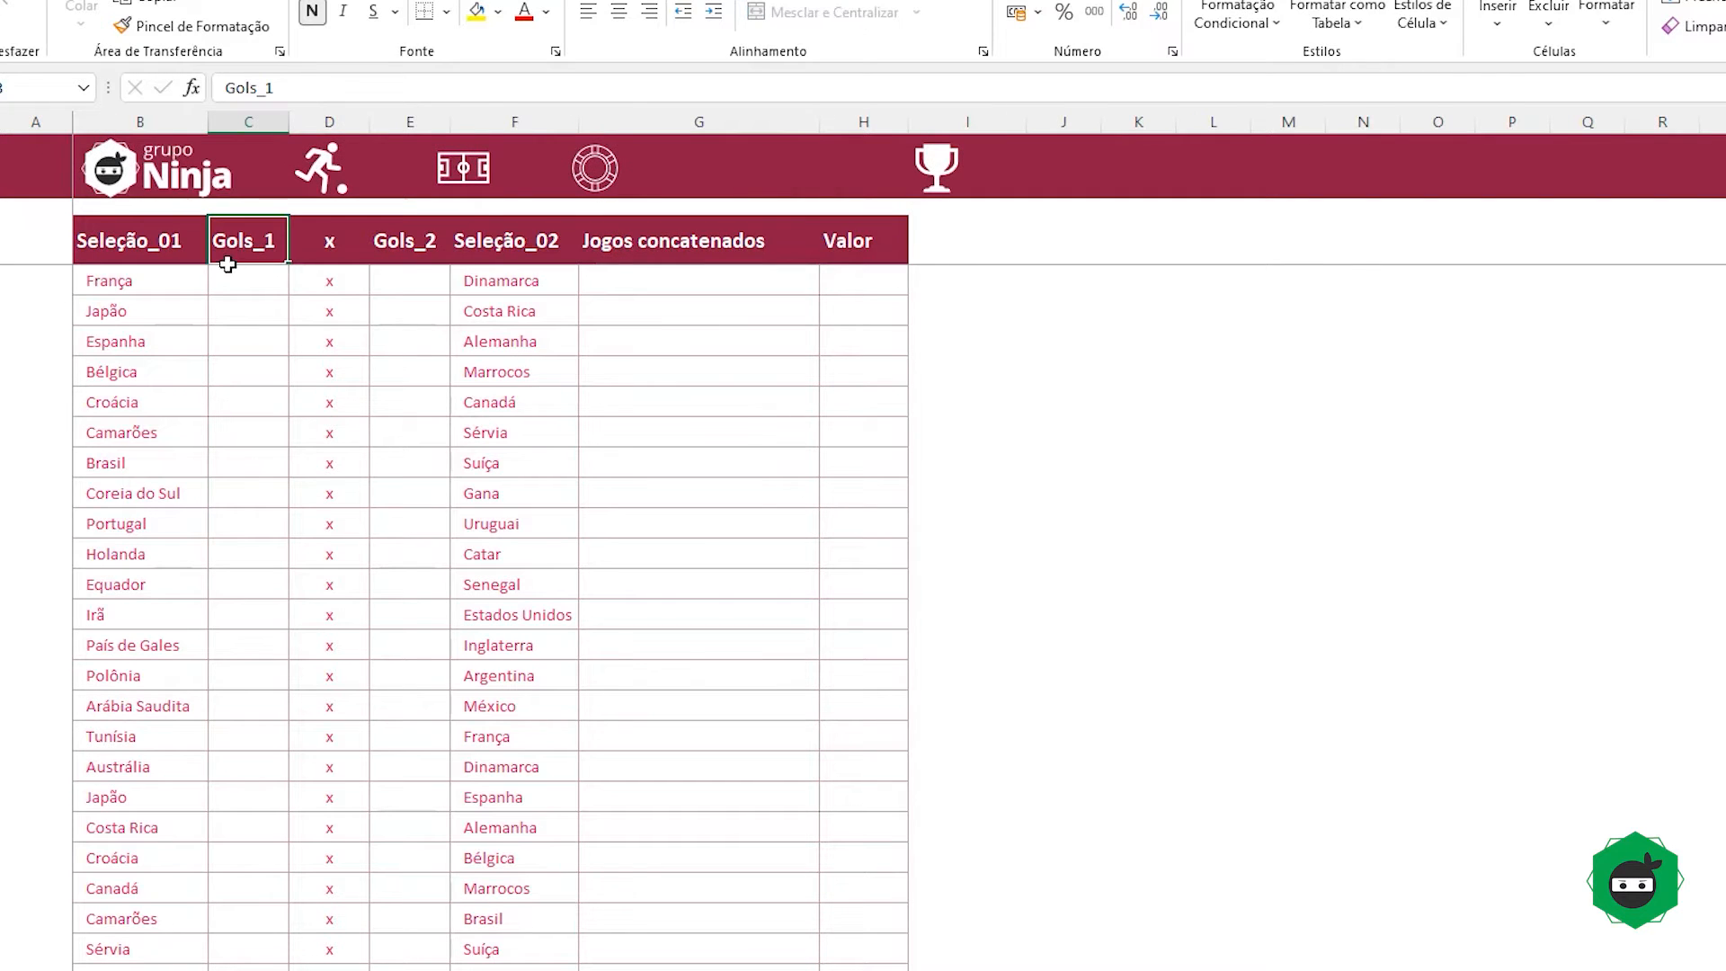
{"action": "left_click", "coordinate": [535, 256]}
{"action": "left_click", "coordinate": [661, 254]}
{"action": "left_click", "coordinate": [655, 284]}
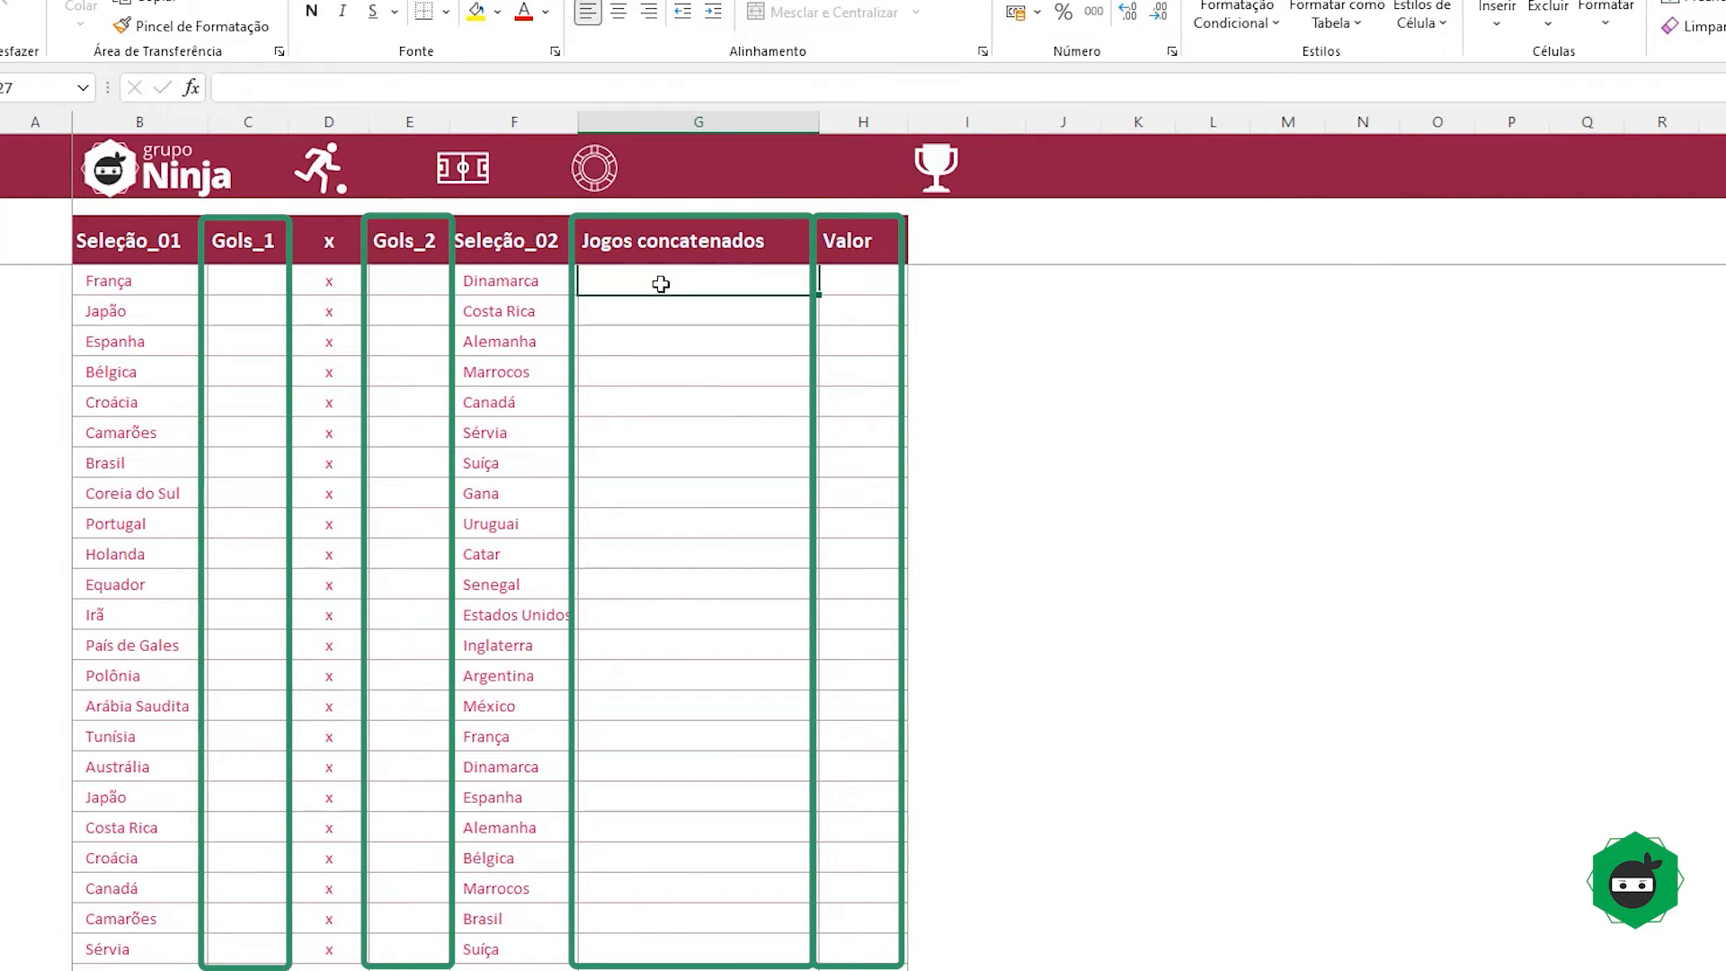
{"action": "left_click", "coordinate": [320, 171]}
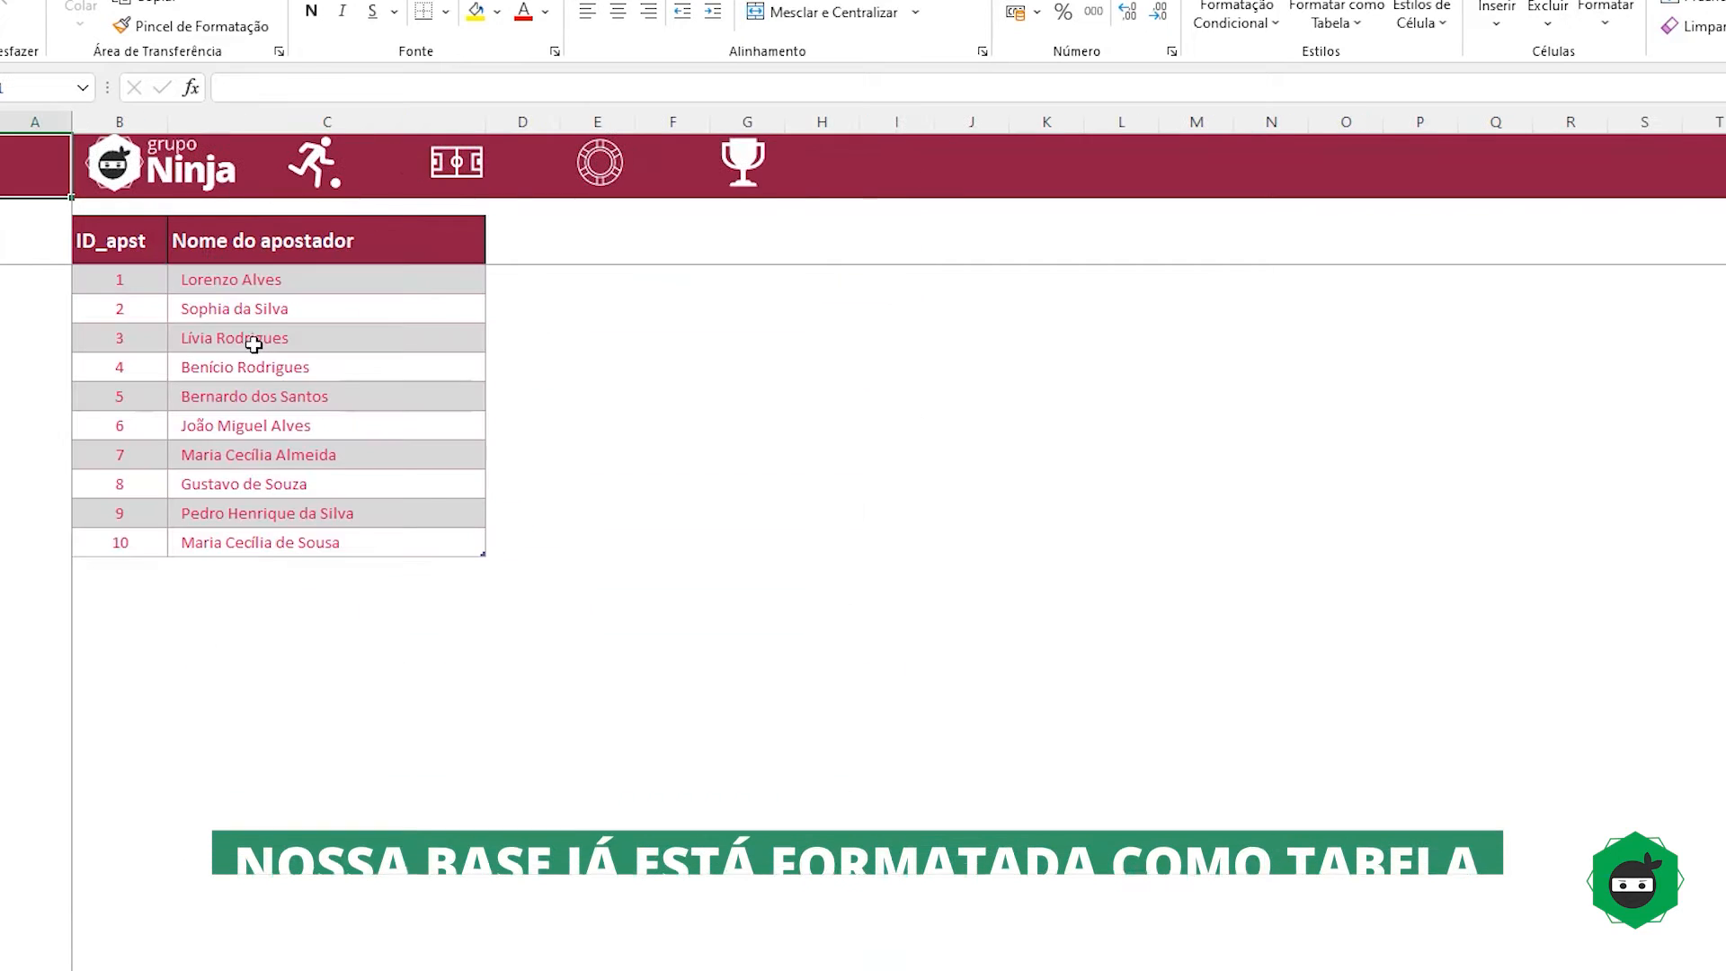
{"action": "left_click", "coordinate": [253, 344]}
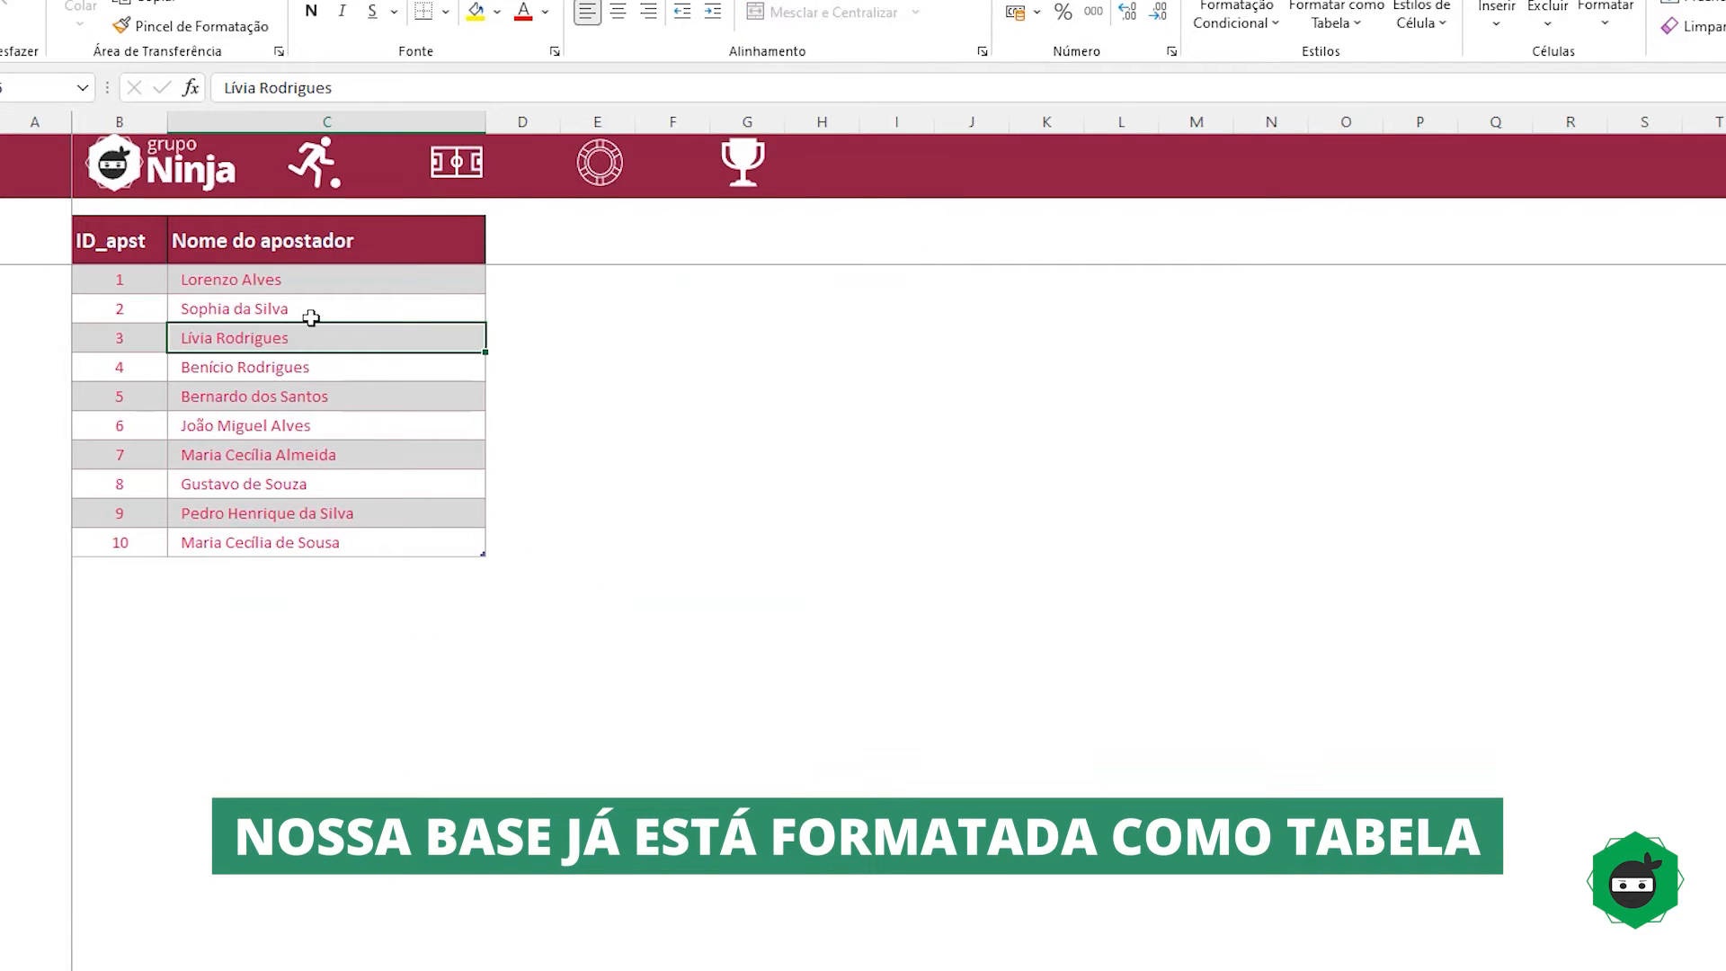
Step: In the match results sheet, fill the Jogos concatenados column with the formula =[@[Seleção_01]]&" x "&[@[Seleção_02]], starting from its first row
{"action": "left_click", "coordinate": [457, 175]}
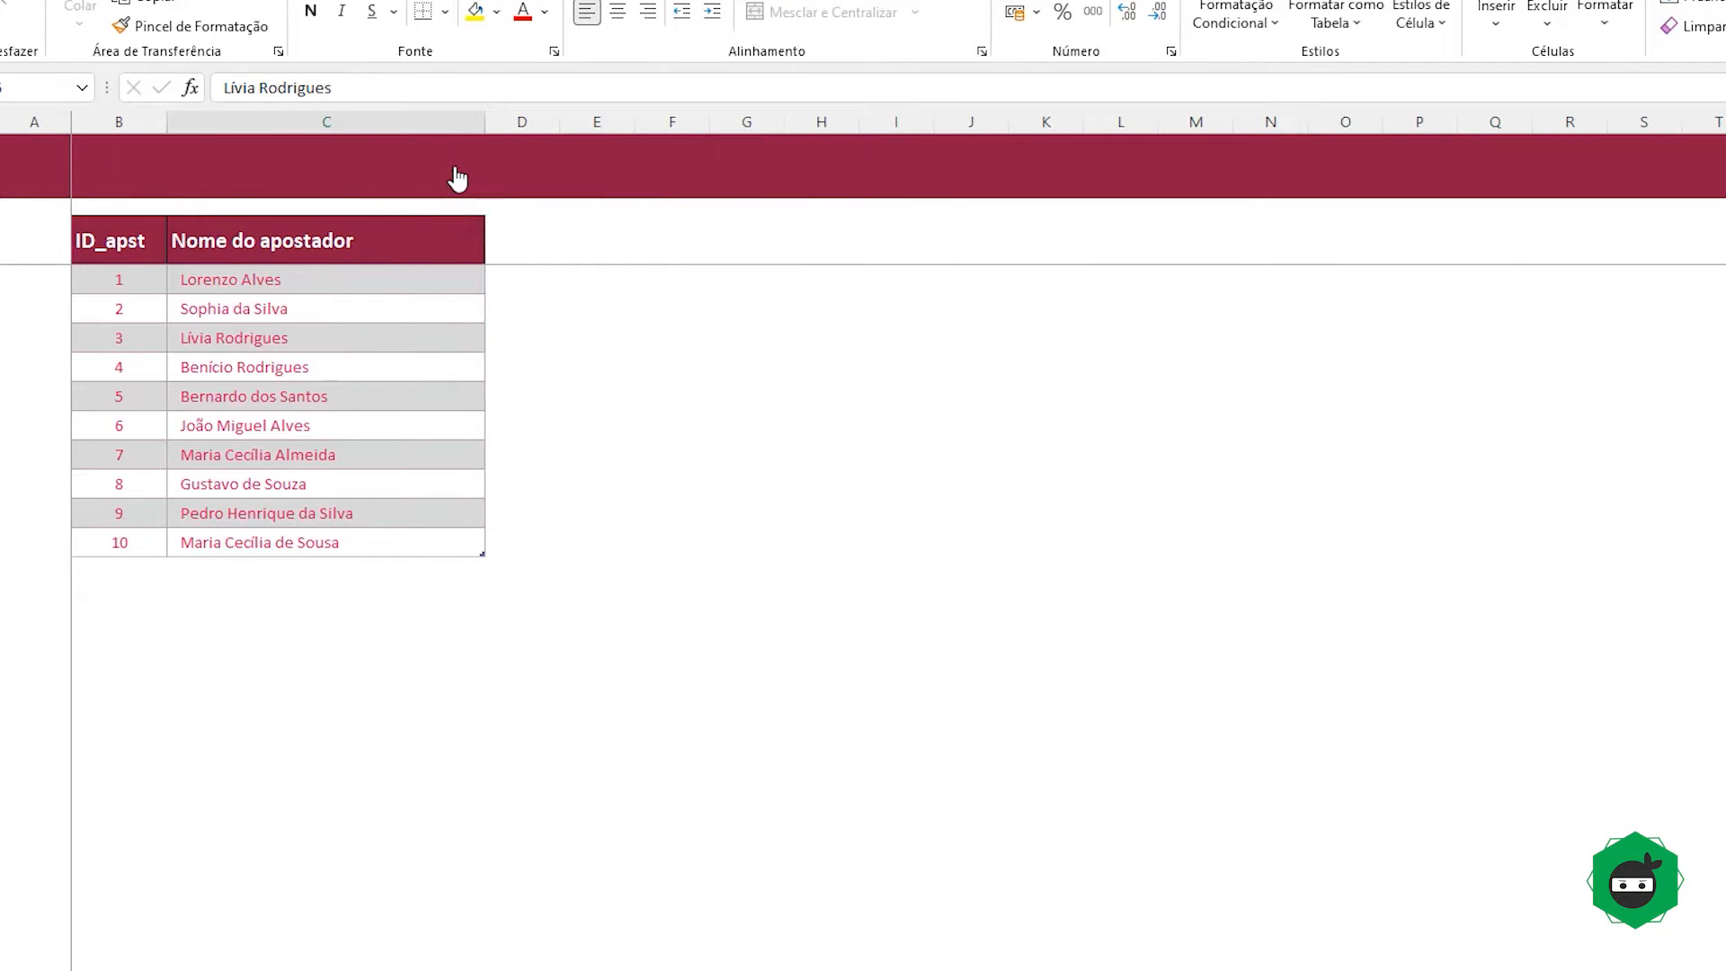
{"action": "left_click", "coordinate": [637, 278]}
{"action": "scroll", "coordinate": [647, 269], "scroll_direction": "up", "scroll_amount": 5}
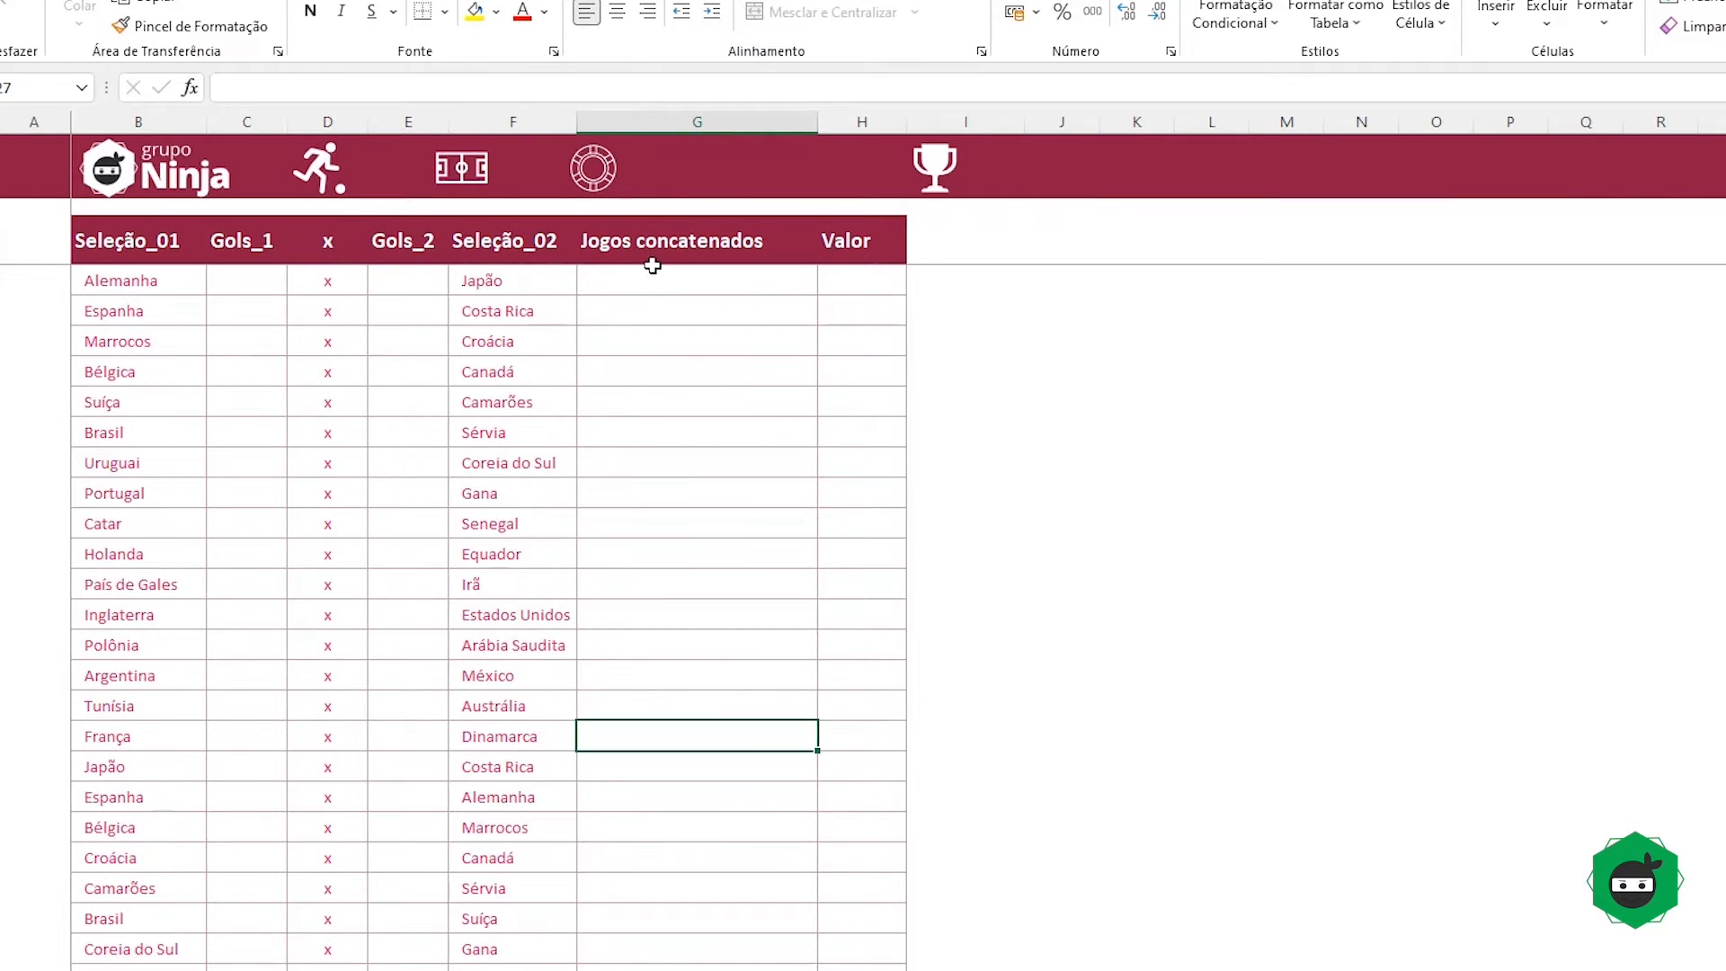
{"action": "left_click", "coordinate": [646, 232]}
{"action": "key", "text": "Down"}
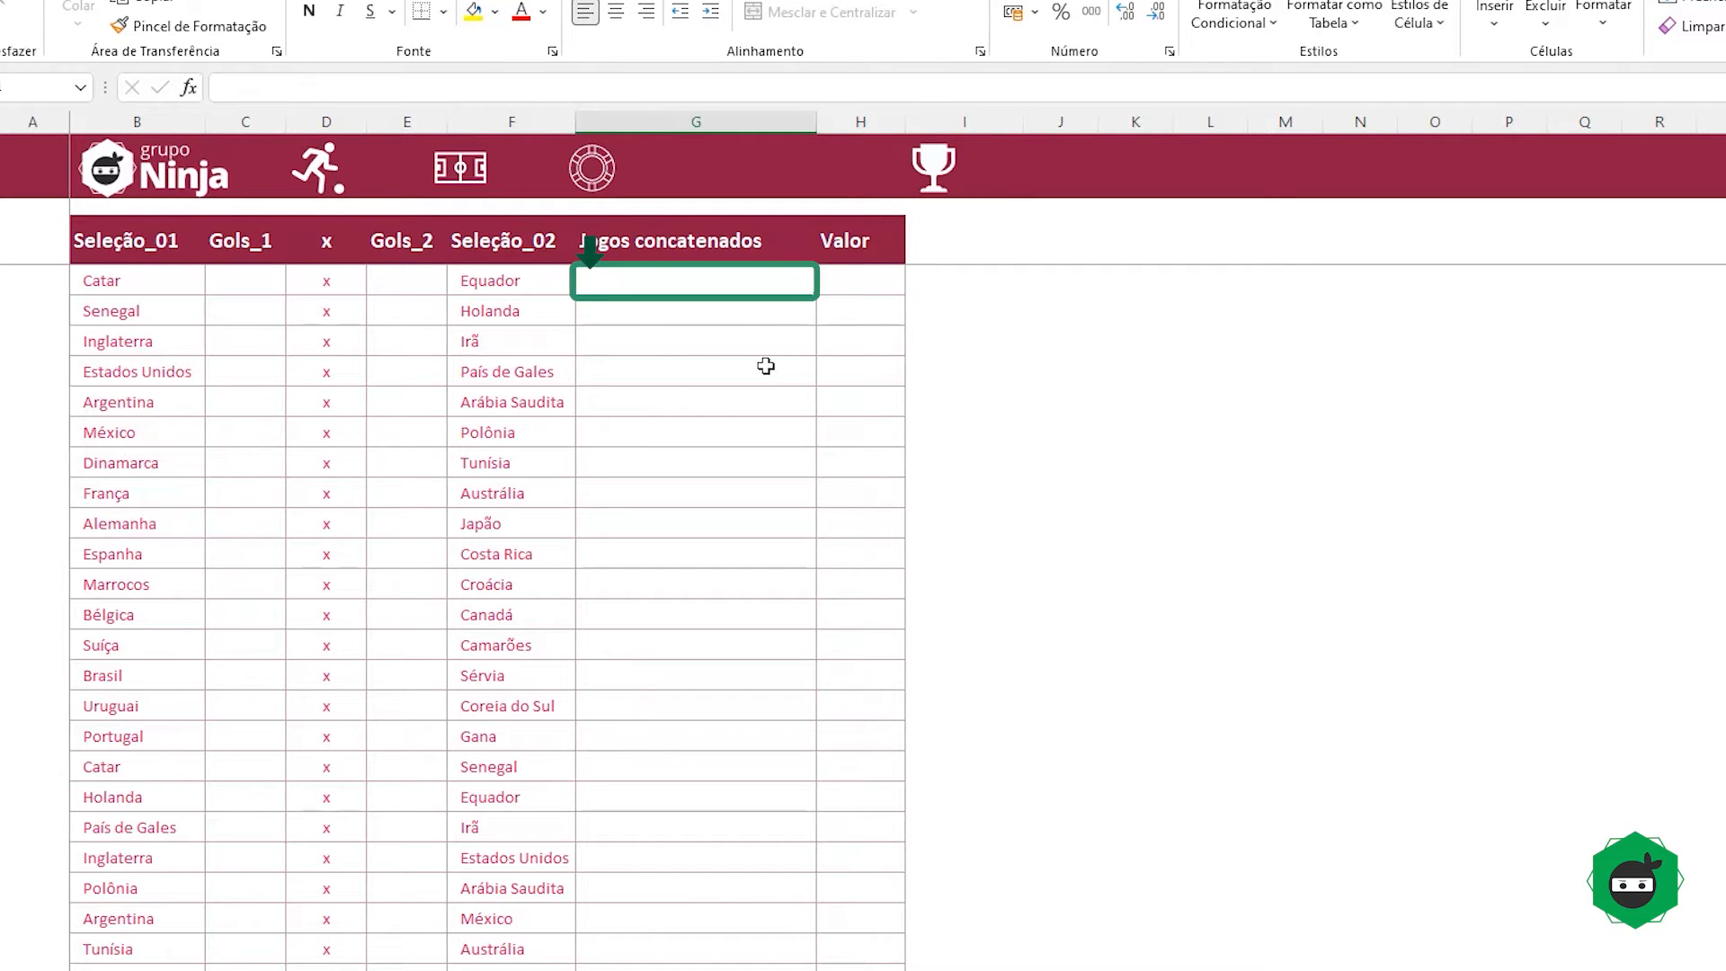
{"action": "type", "text": "="}
{"action": "left_click", "coordinate": [106, 282]}
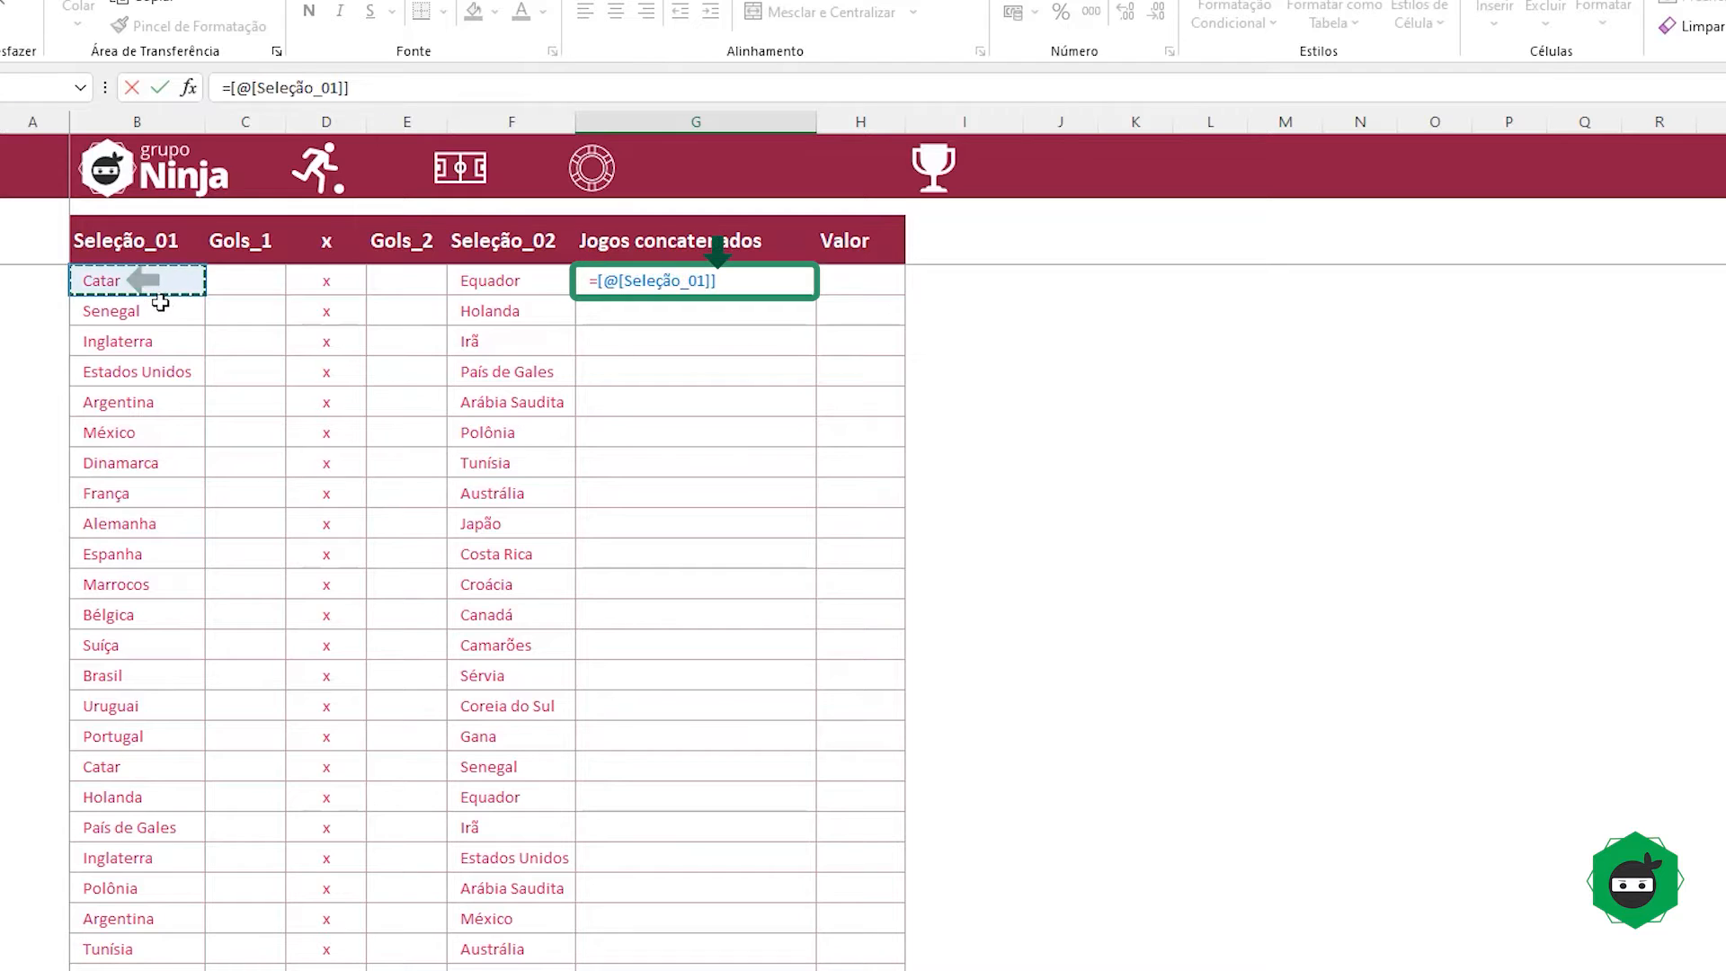
{"action": "type", "text": "&\""}
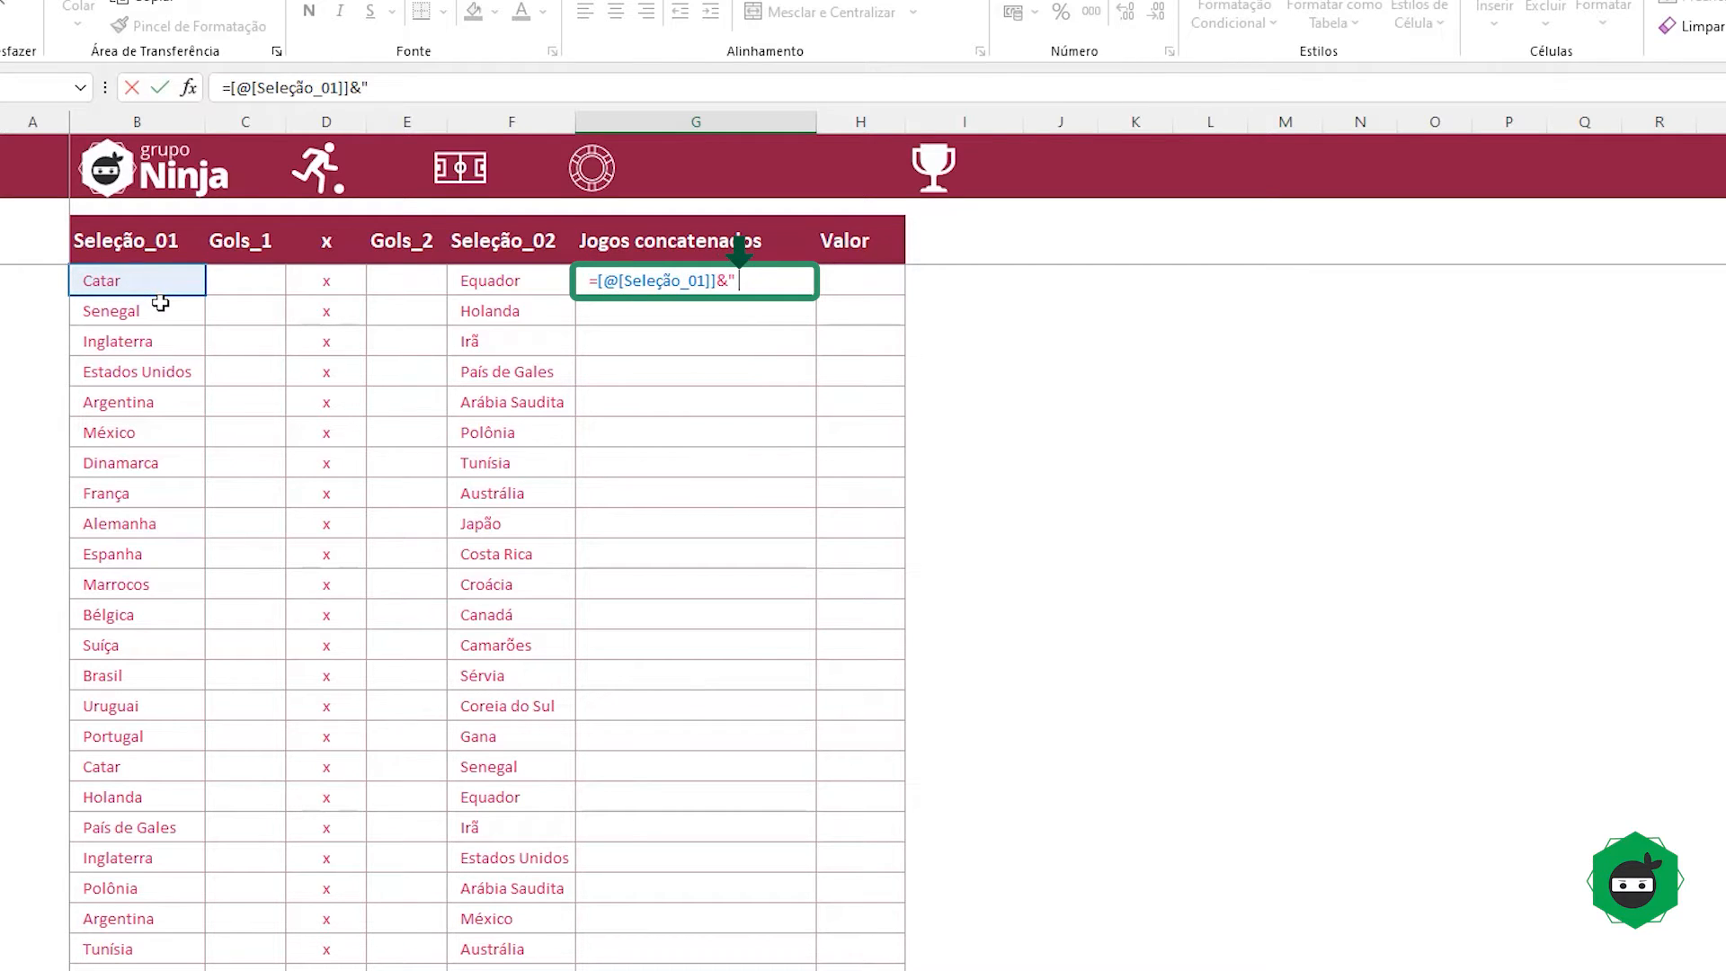
{"action": "type", "text": " x \"&"}
{"action": "left_click", "coordinate": [501, 281]}
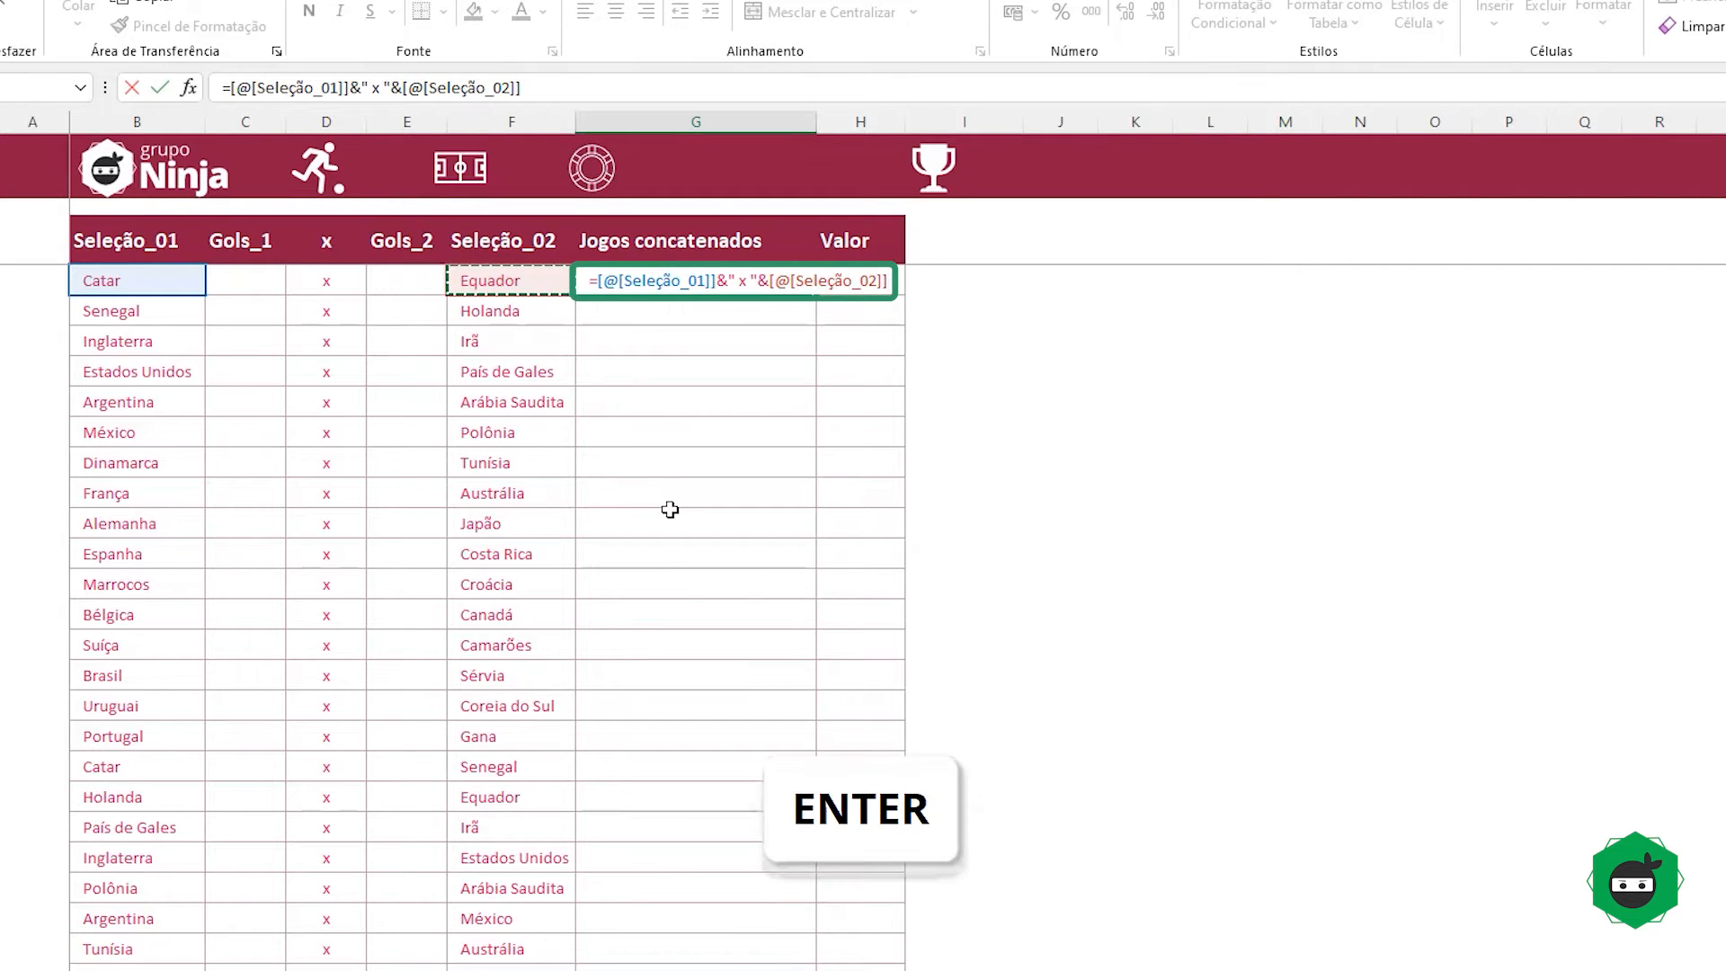
{"action": "key", "text": "Return"}
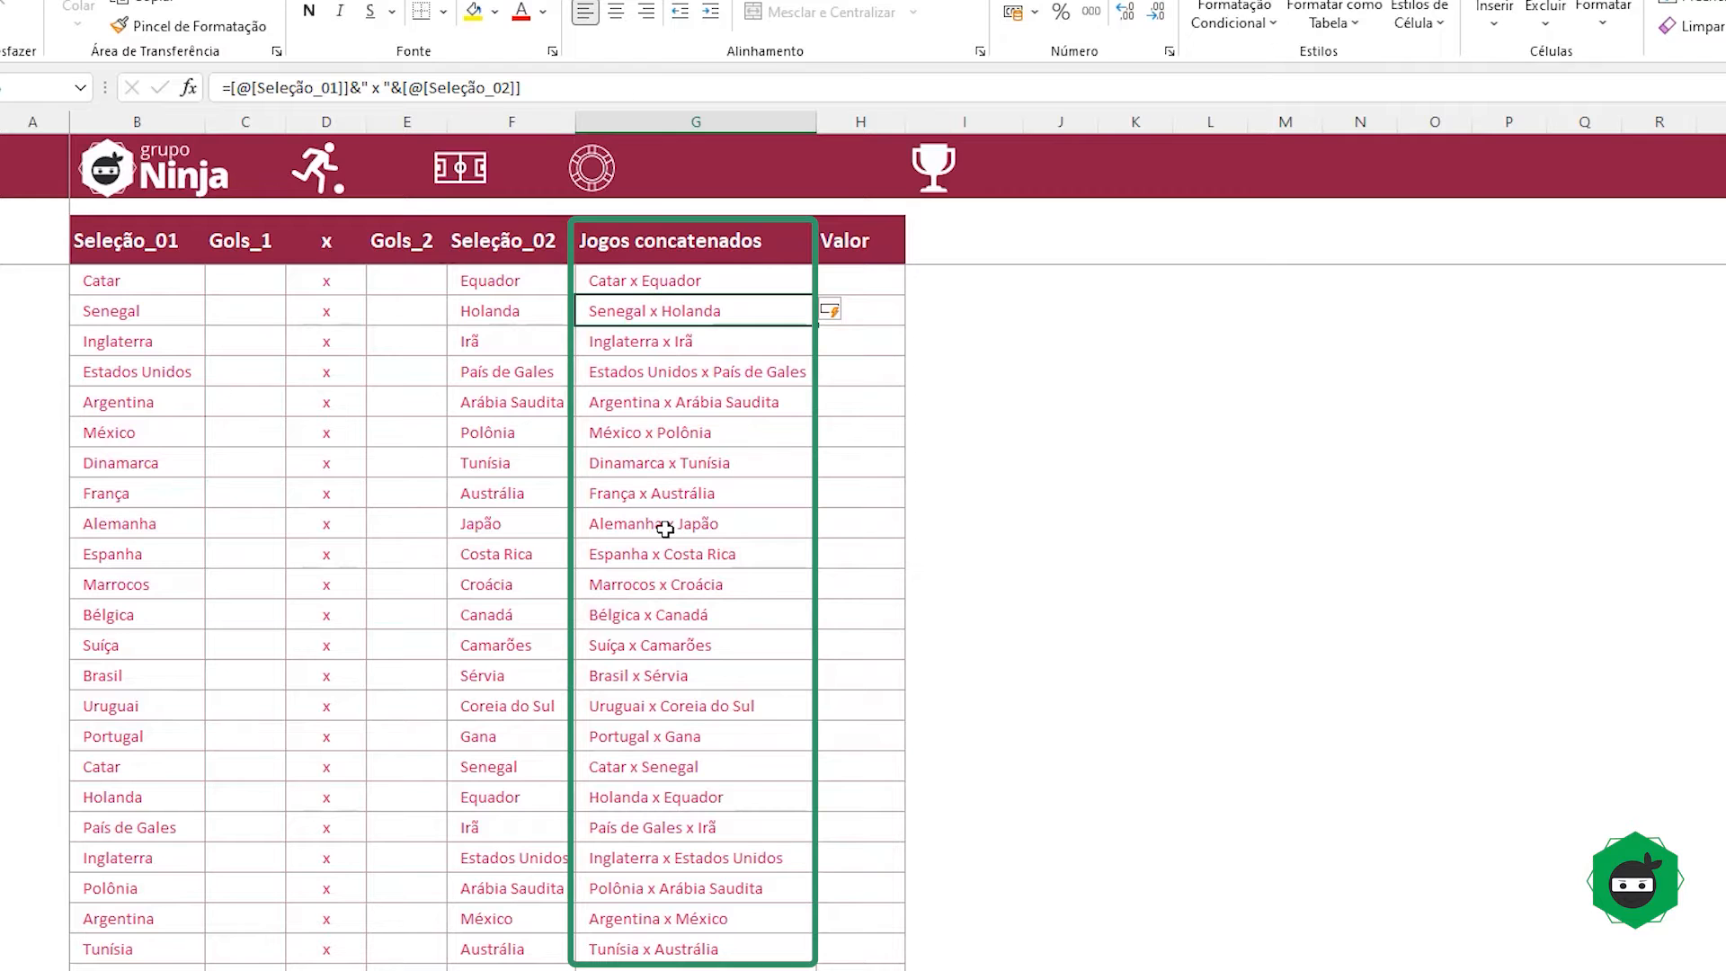
{"action": "scroll", "coordinate": [664, 528], "scroll_direction": "down", "scroll_amount": 12}
{"action": "scroll", "coordinate": [668, 507], "scroll_direction": "up", "scroll_amount": 8}
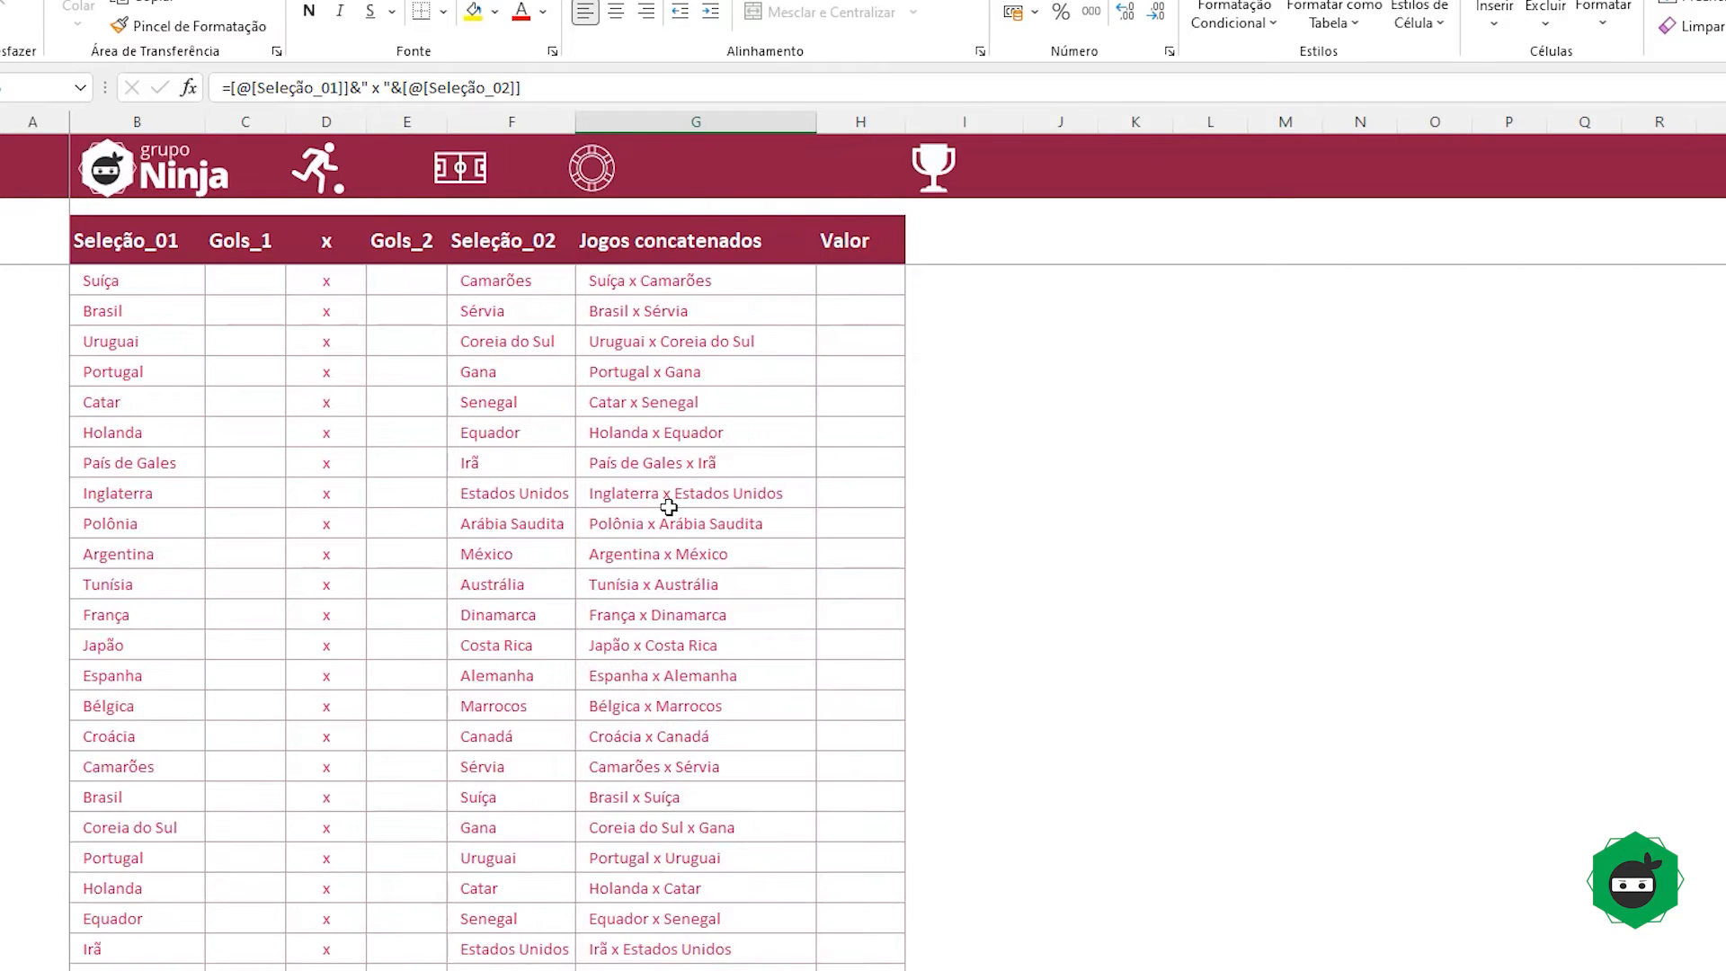
Step: Enter bet values of 20 for Catar x Equador and 5 for Senegal x Holanda in the Valor column
{"action": "scroll", "coordinate": [668, 507], "scroll_direction": "up", "scroll_amount": 4}
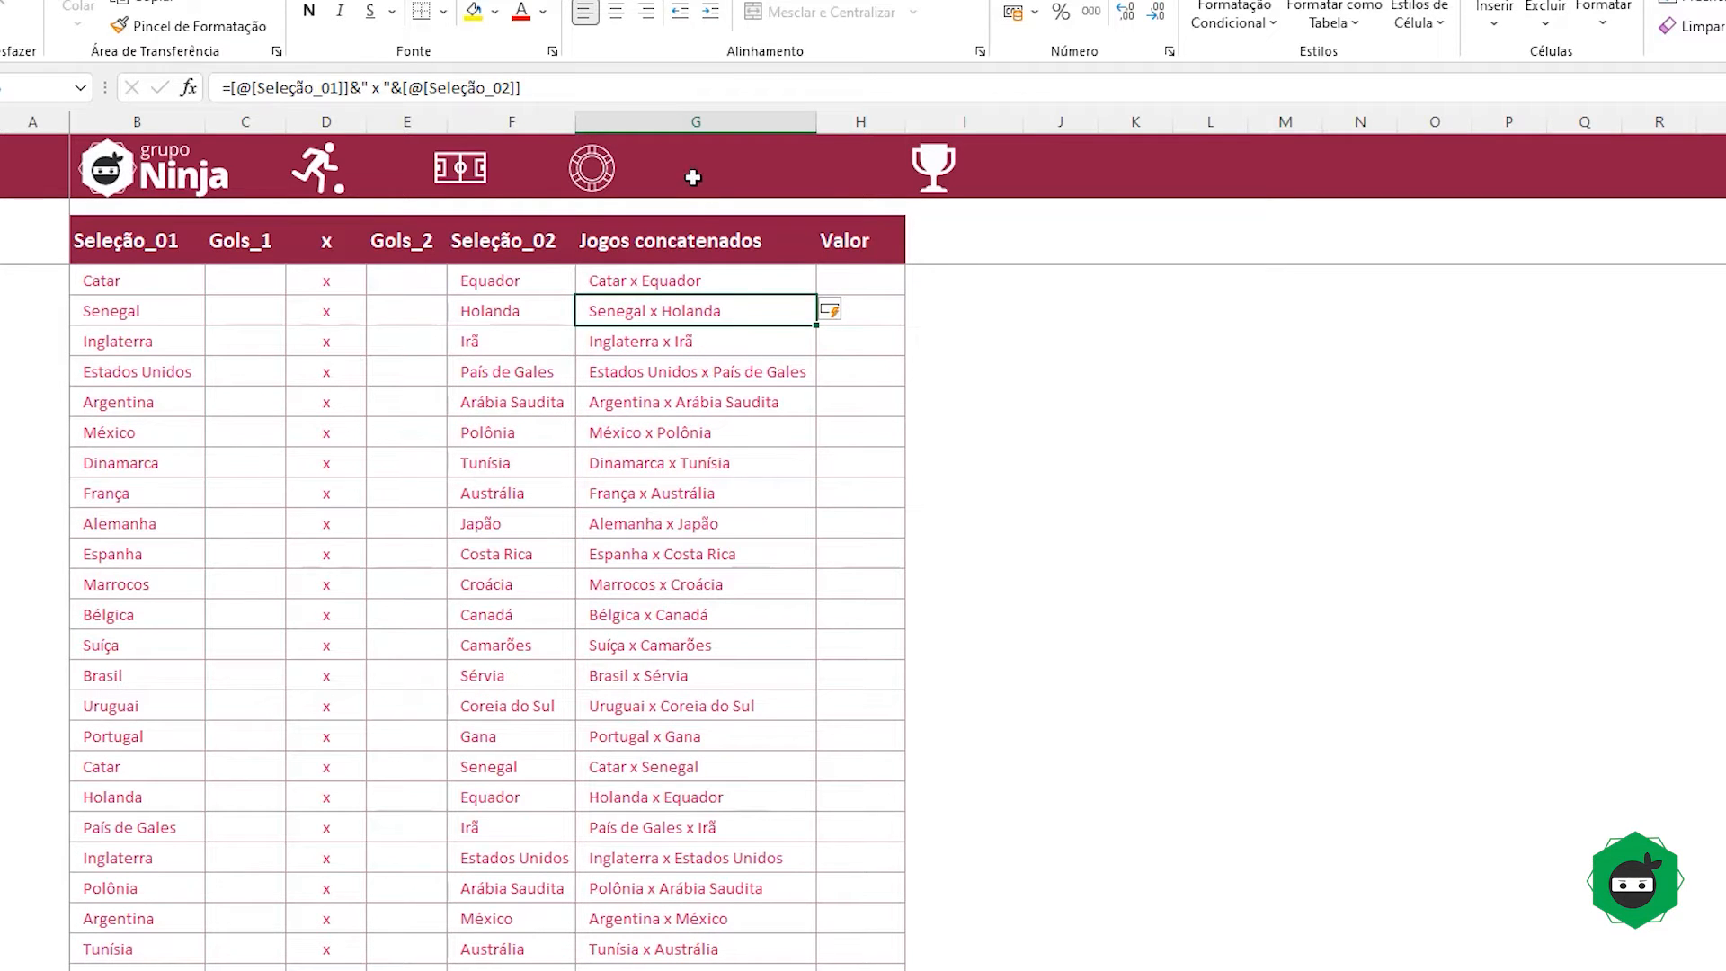
{"action": "left_click", "coordinate": [651, 256]}
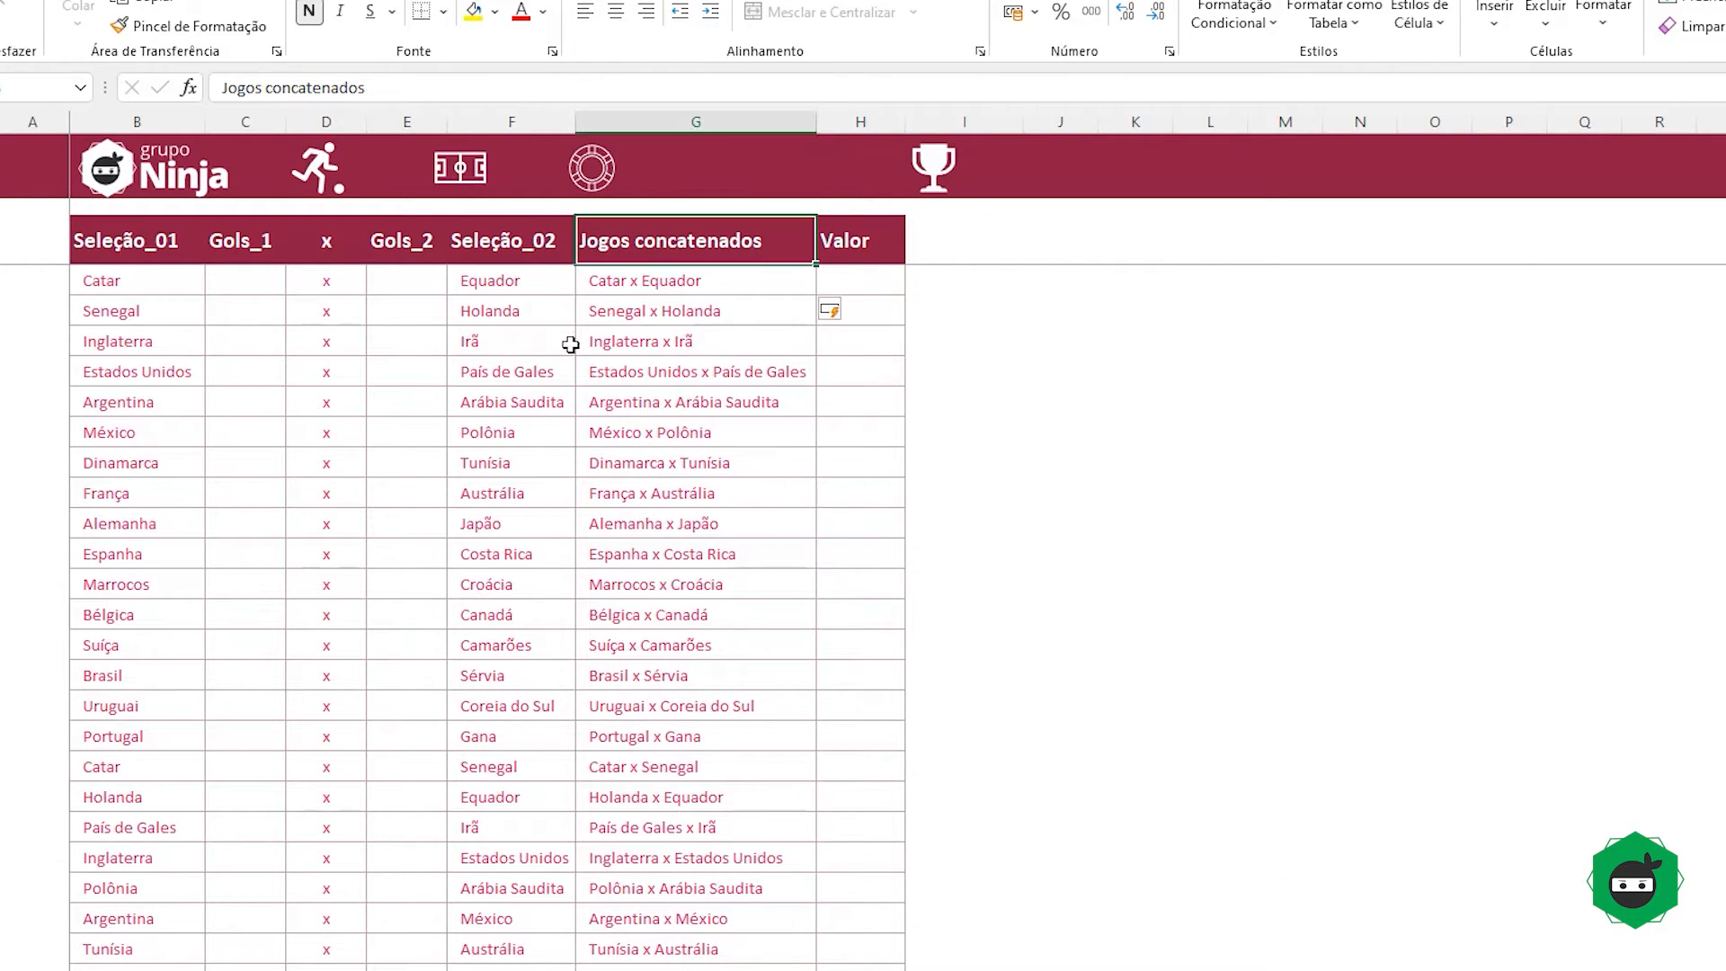
{"action": "left_click_drag", "start_coordinate": [861, 310], "coordinate": [860, 523]}
{"action": "left_click", "coordinate": [852, 279]}
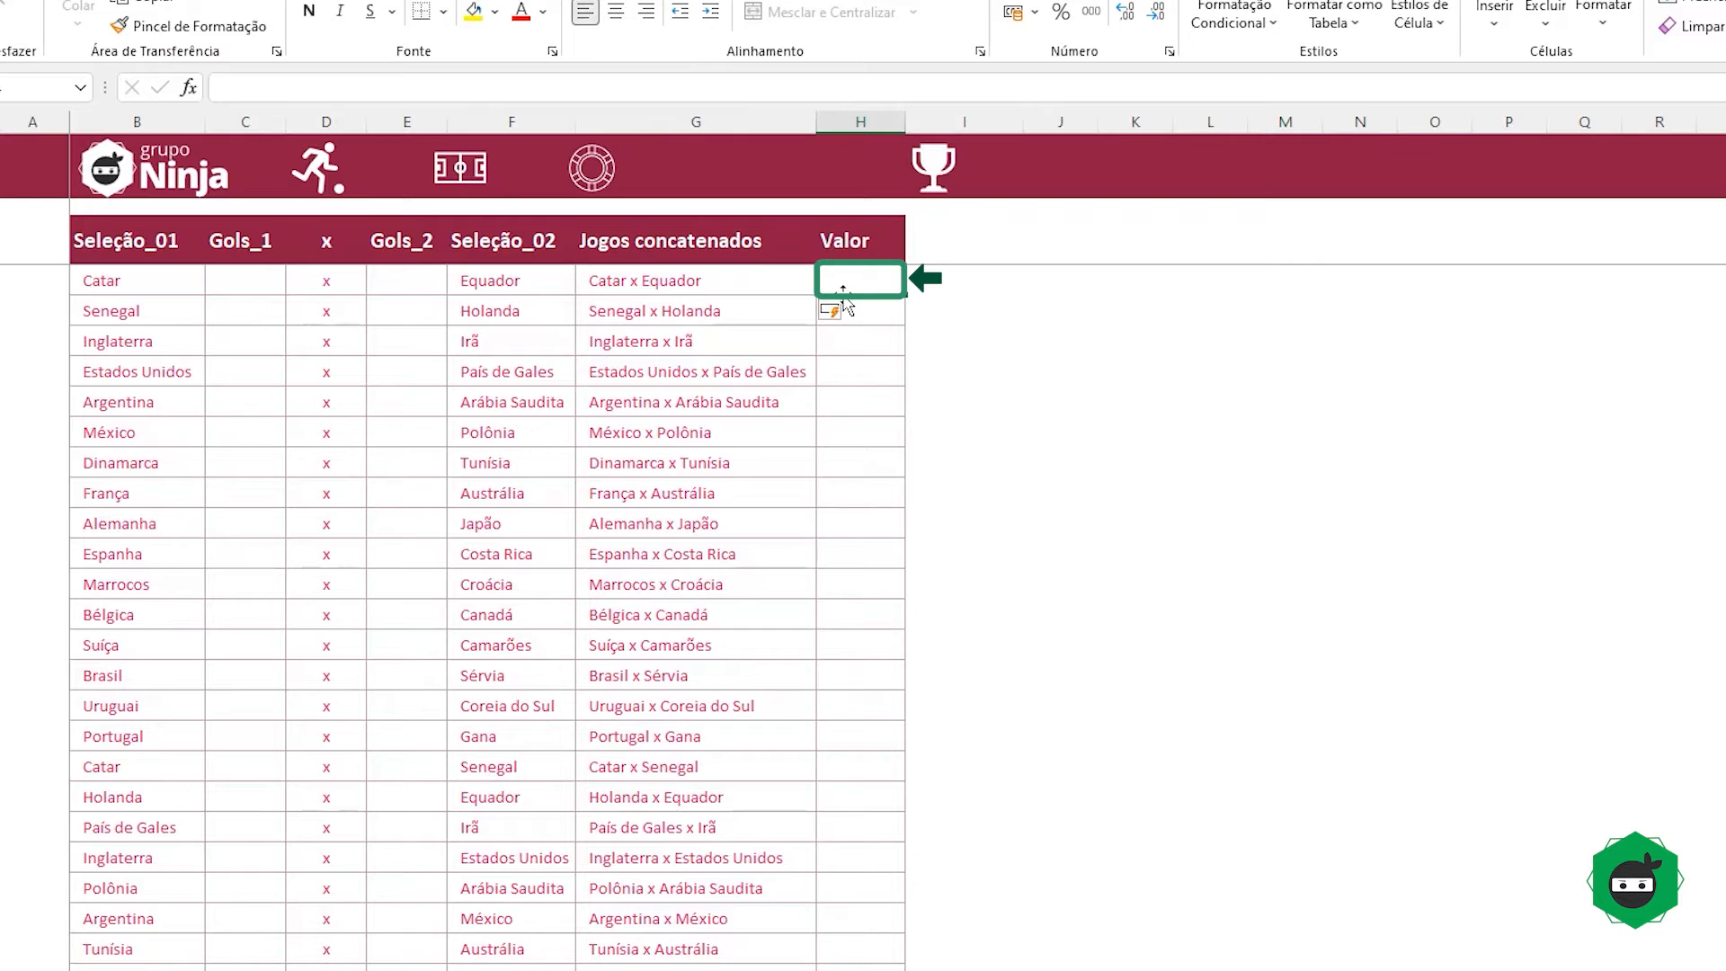
{"action": "type", "text": "20"}
{"action": "key", "text": "Return"}
{"action": "left_click", "coordinate": [859, 279]}
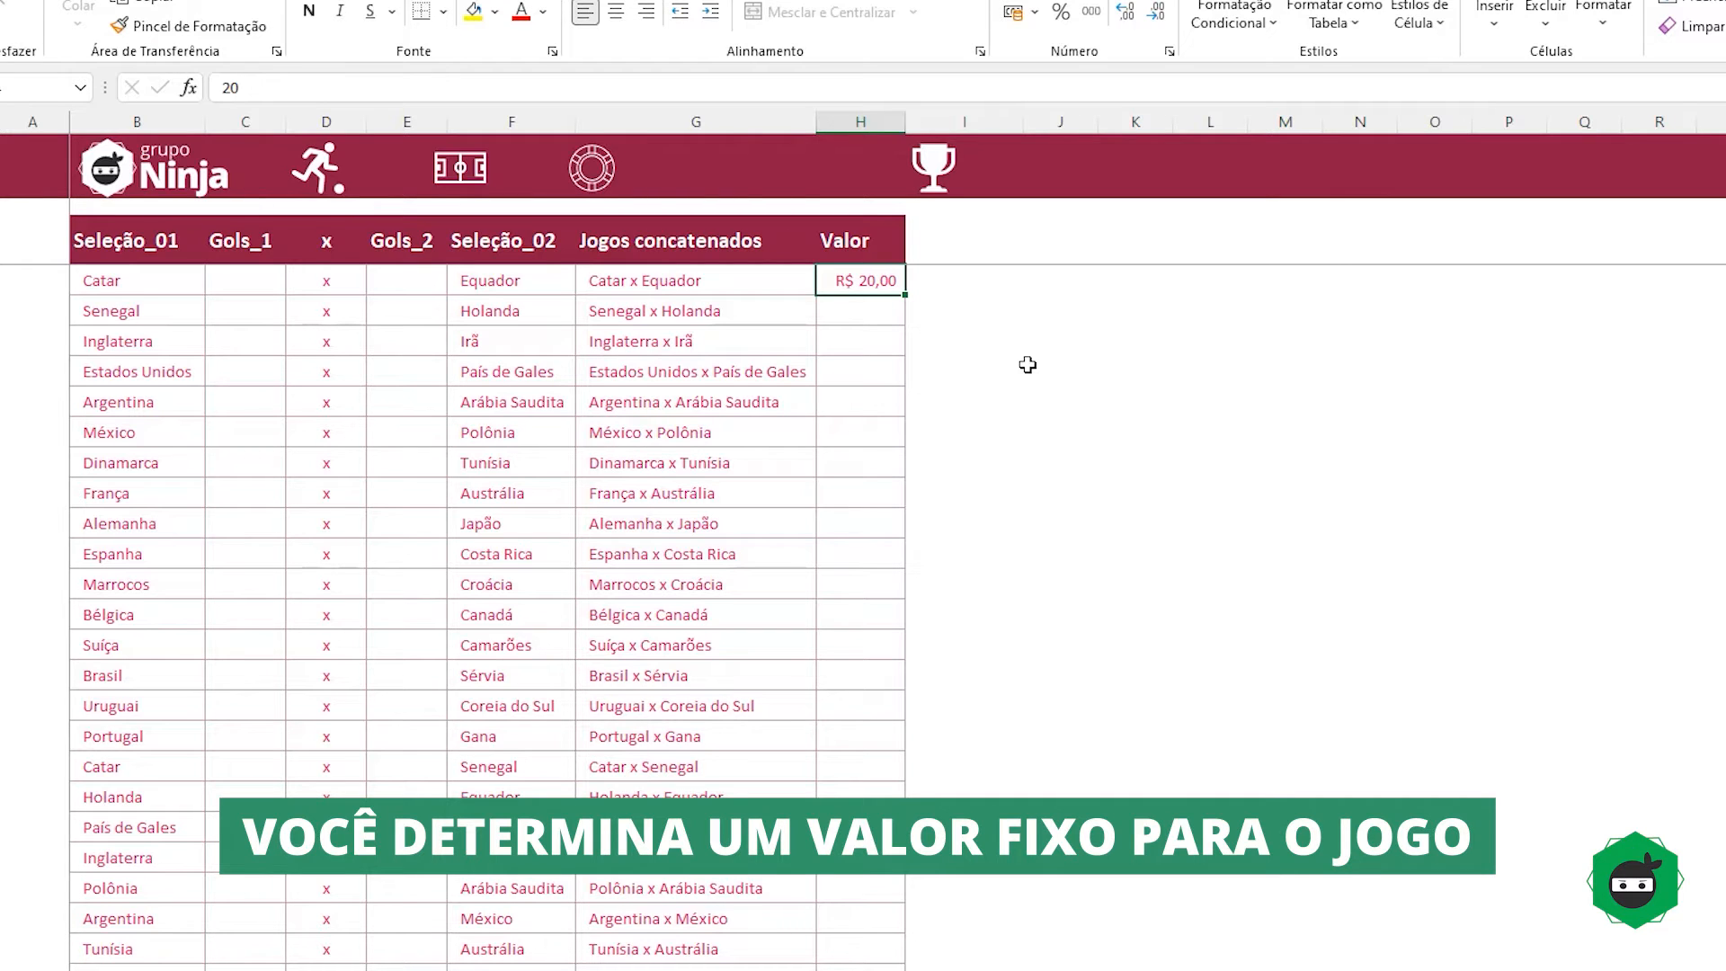
{"action": "left_click", "coordinate": [877, 310]}
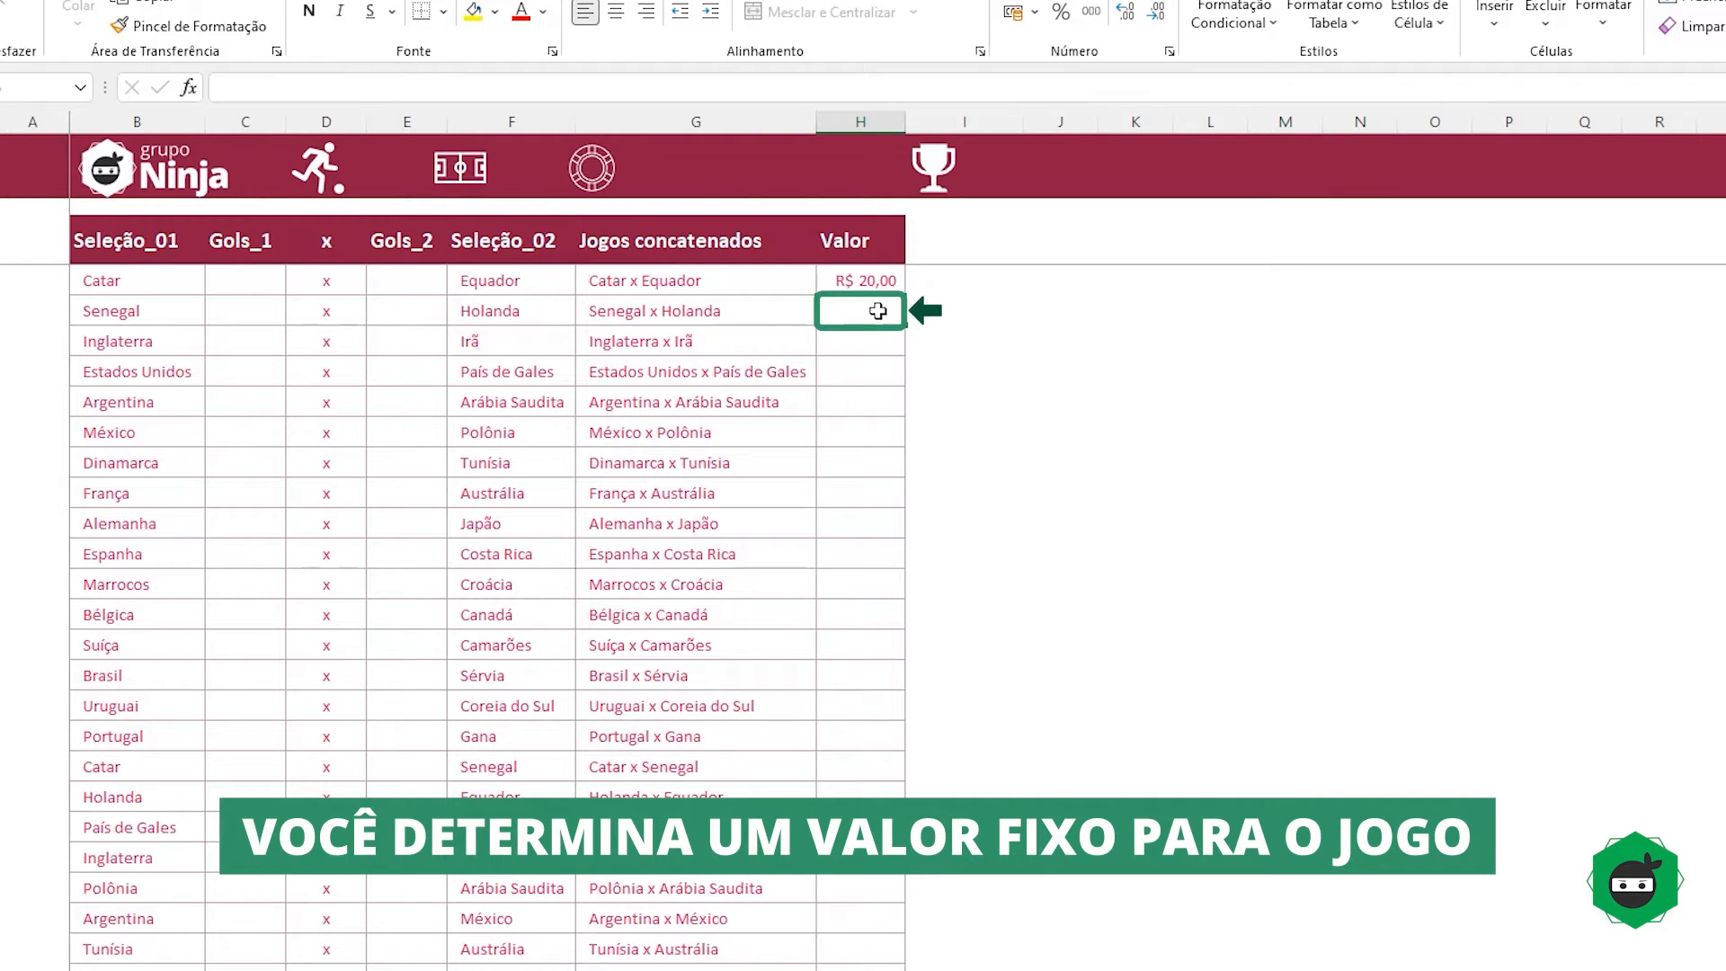
{"action": "type", "text": "5"}
{"action": "key", "text": "Return"}
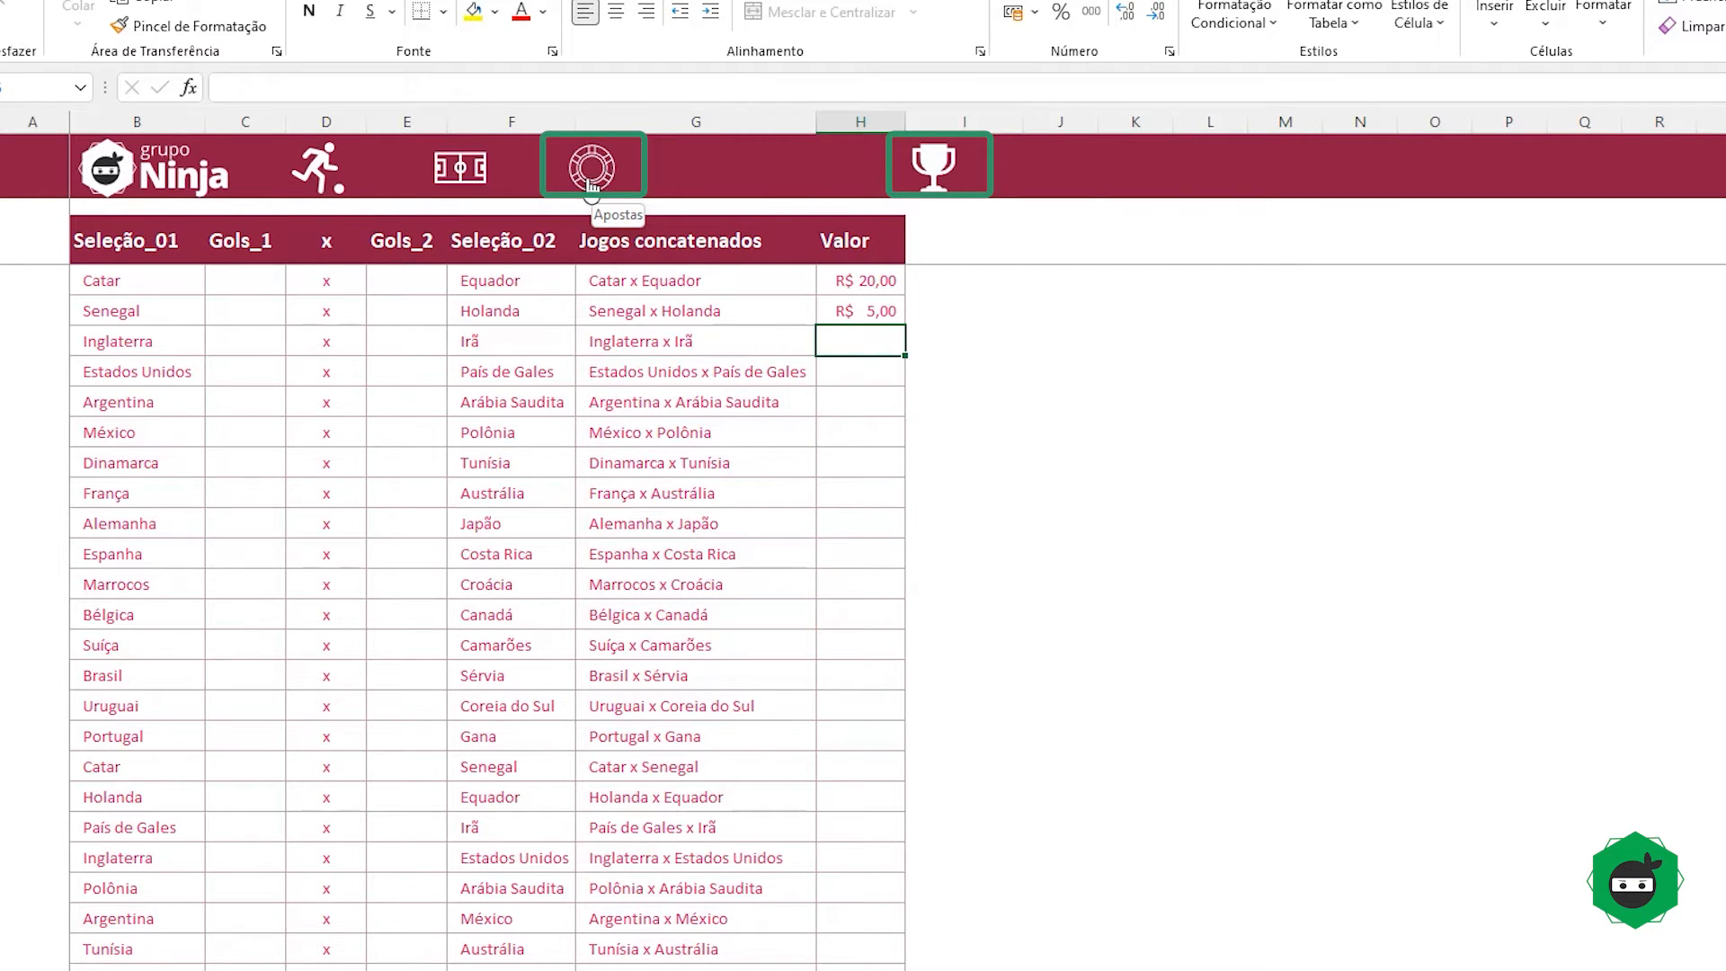
Step: Open the Bolão sheet and examine the betting table's headers from ID_jogo to Status and from Núm_Jogo to Jogo Vencedor qtd
{"action": "left_click", "coordinate": [593, 184]}
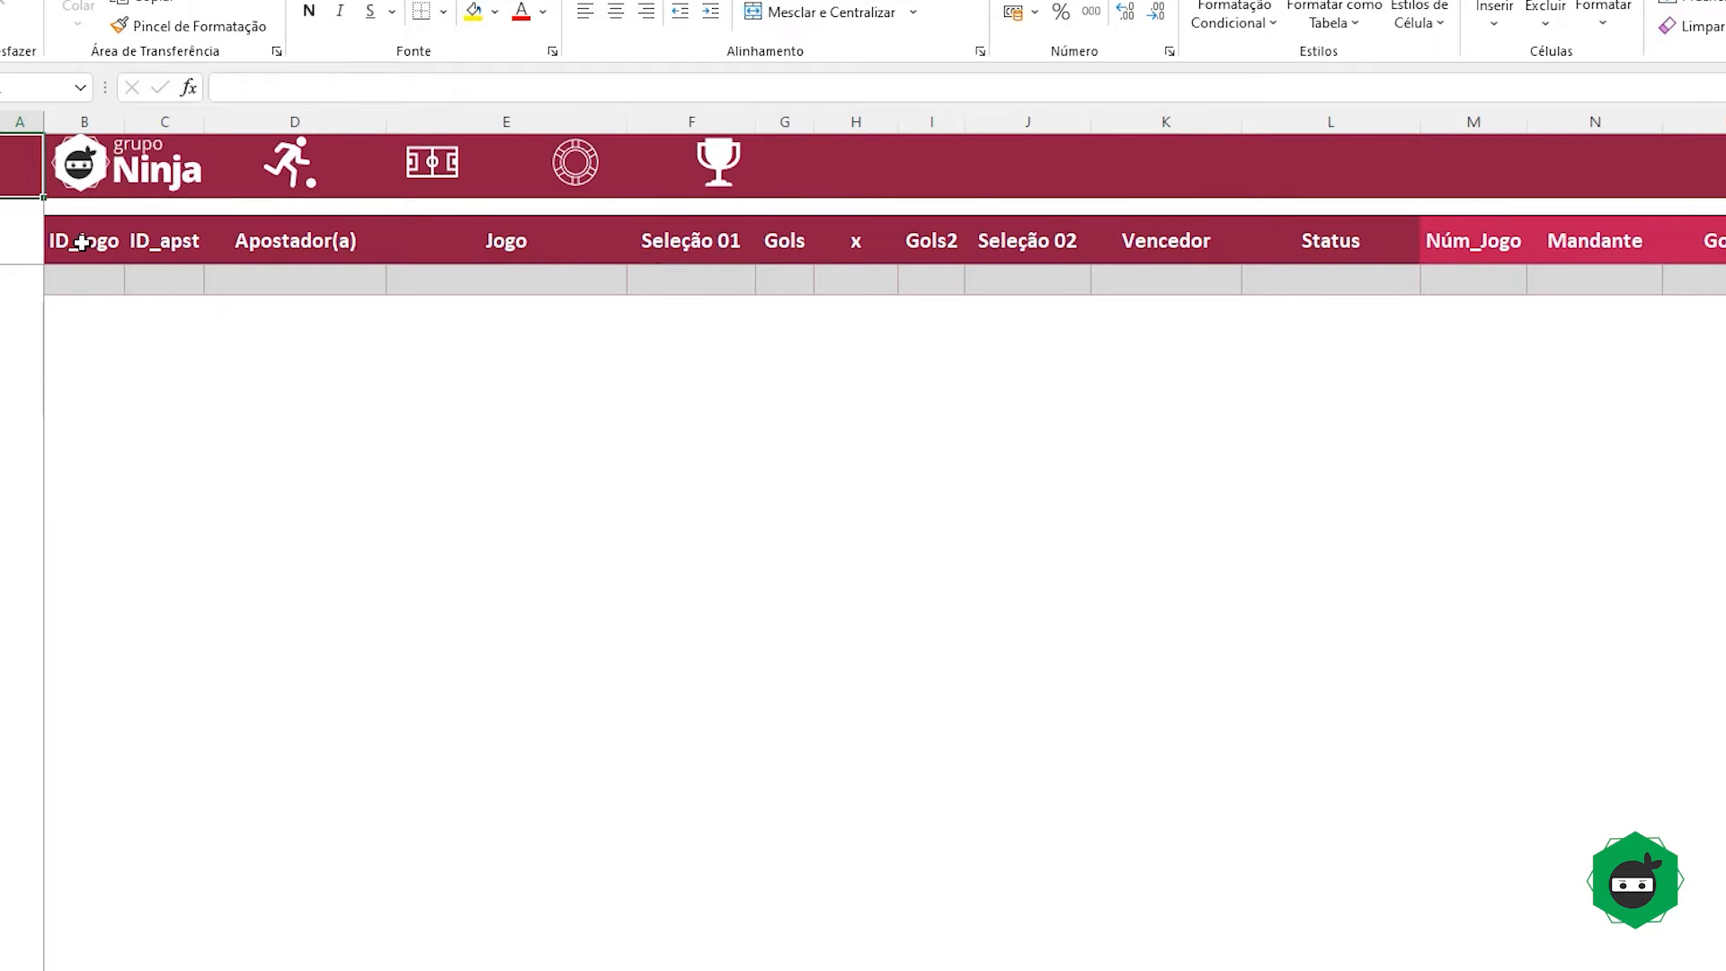
{"action": "left_click_drag", "start_coordinate": [85, 241], "coordinate": [1311, 281]}
{"action": "left_click_drag", "start_coordinate": [1460, 240], "coordinate": [1445, 277]}
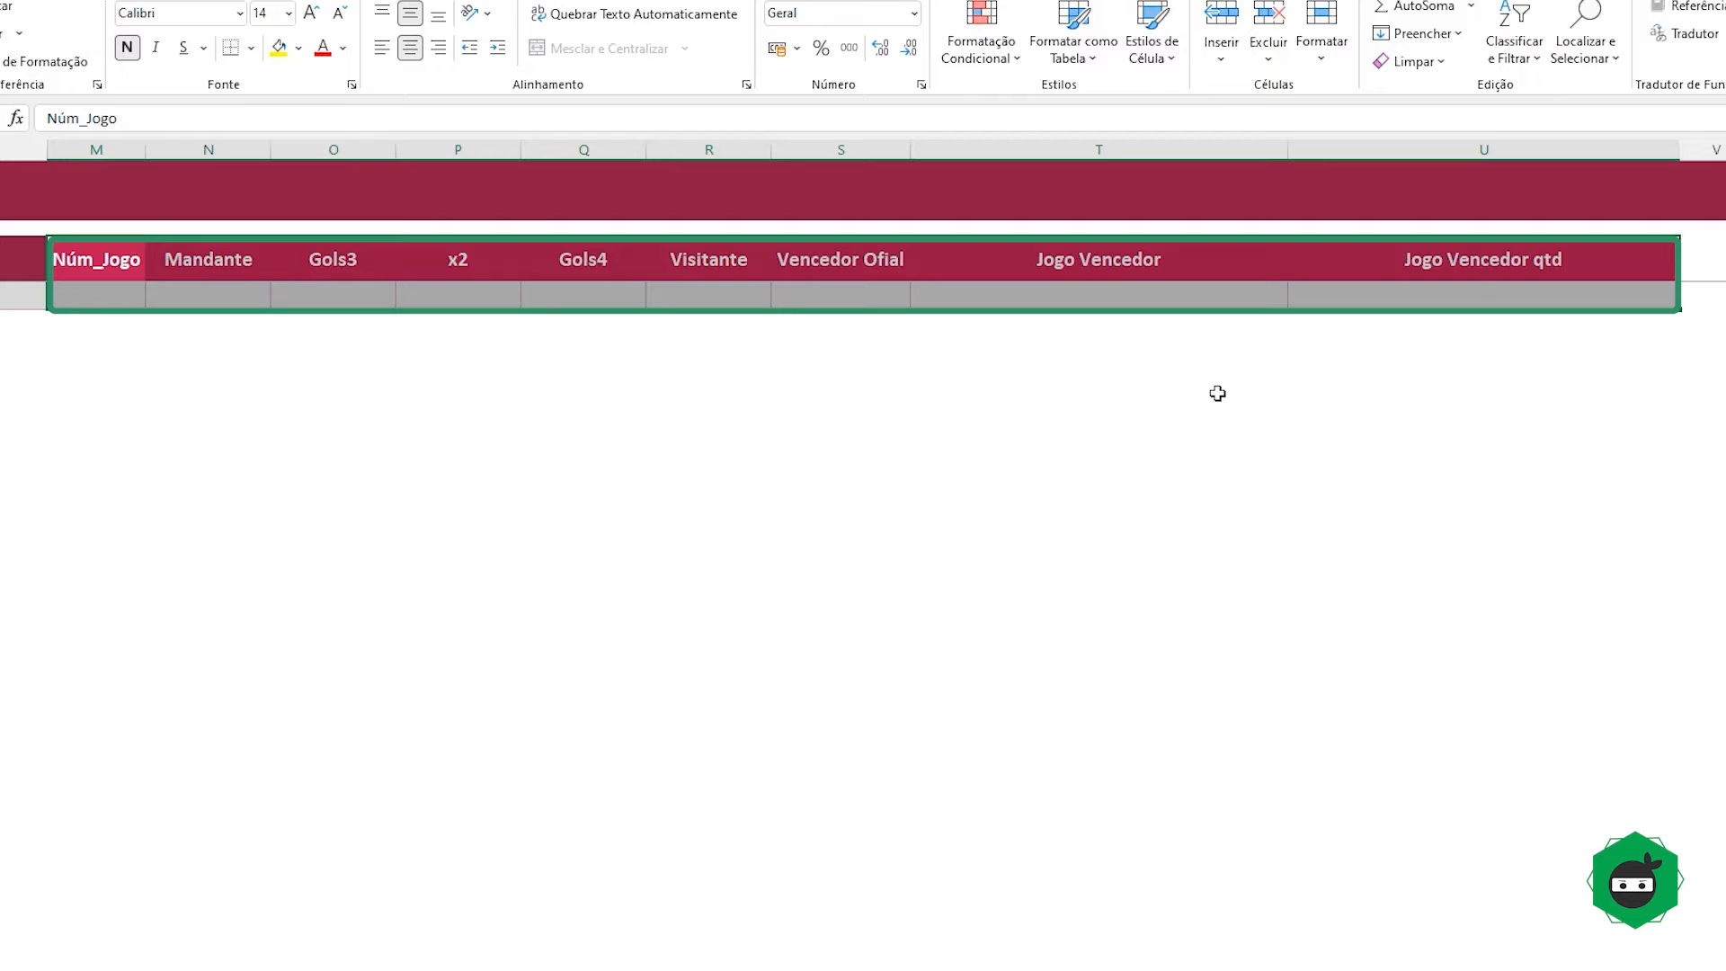
{"action": "left_click", "coordinate": [81, 359]}
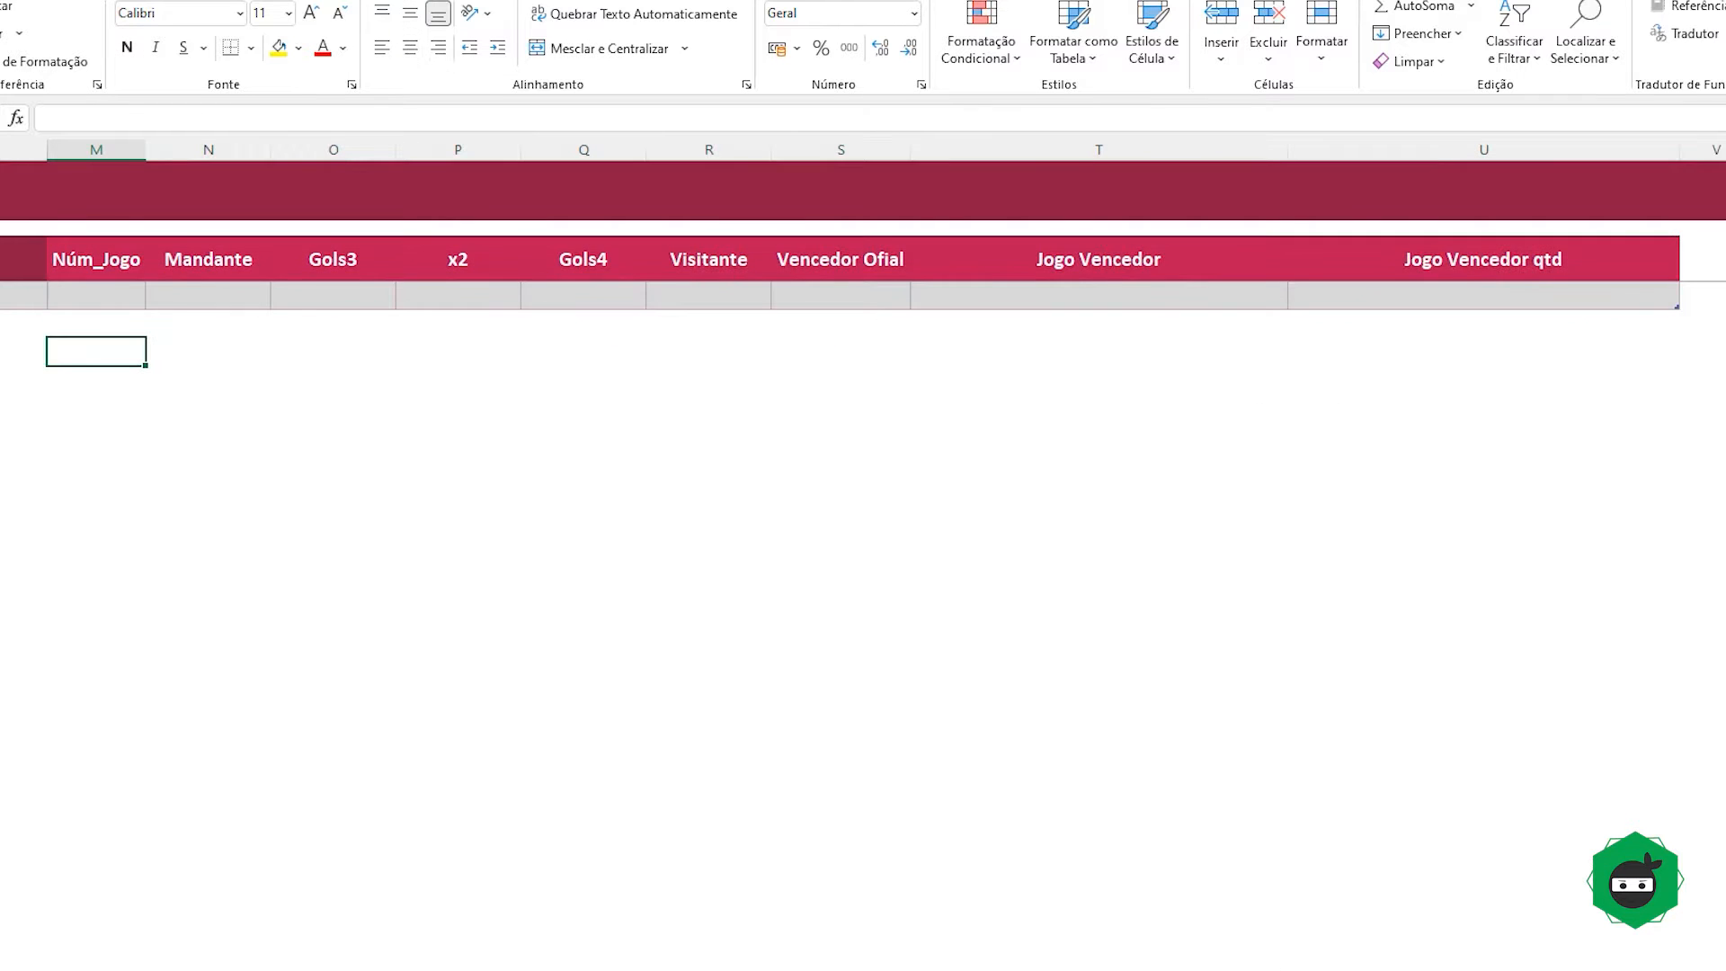
{"action": "scroll", "coordinate": [1128, 836], "scroll_direction": "left", "scroll_amount": 5}
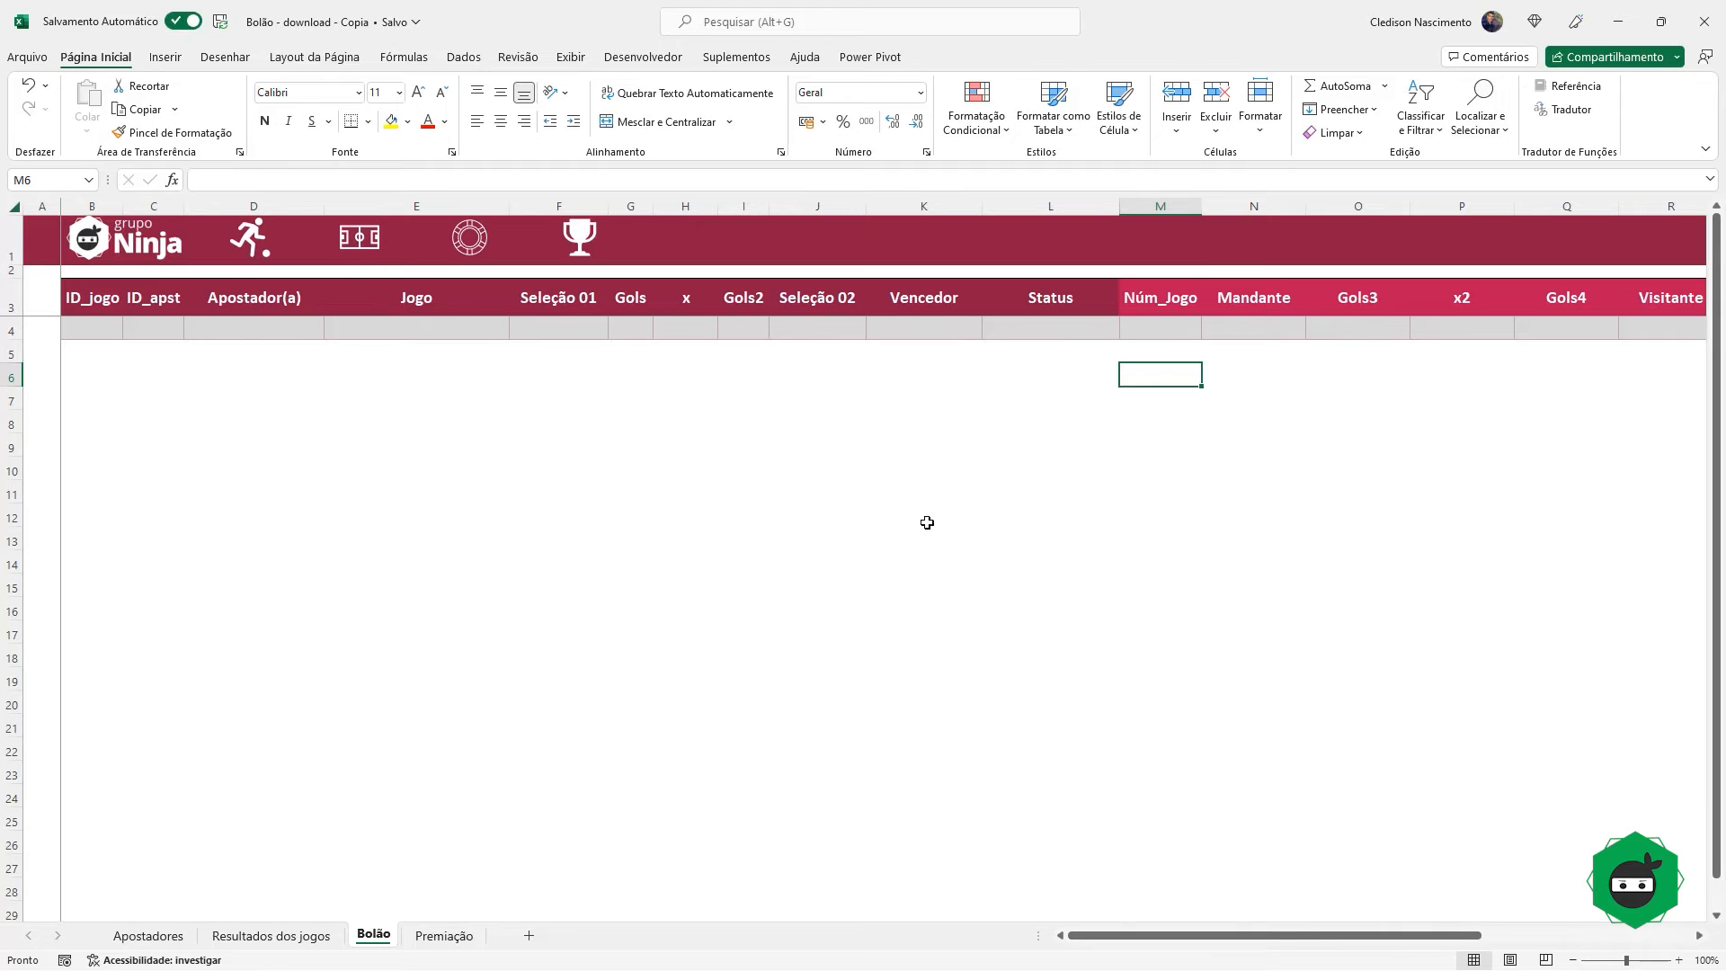
Step: Enter the formula =LIN(B1) in the first ID_jogo cell of the Bolão table
{"action": "left_click", "coordinate": [91, 332]}
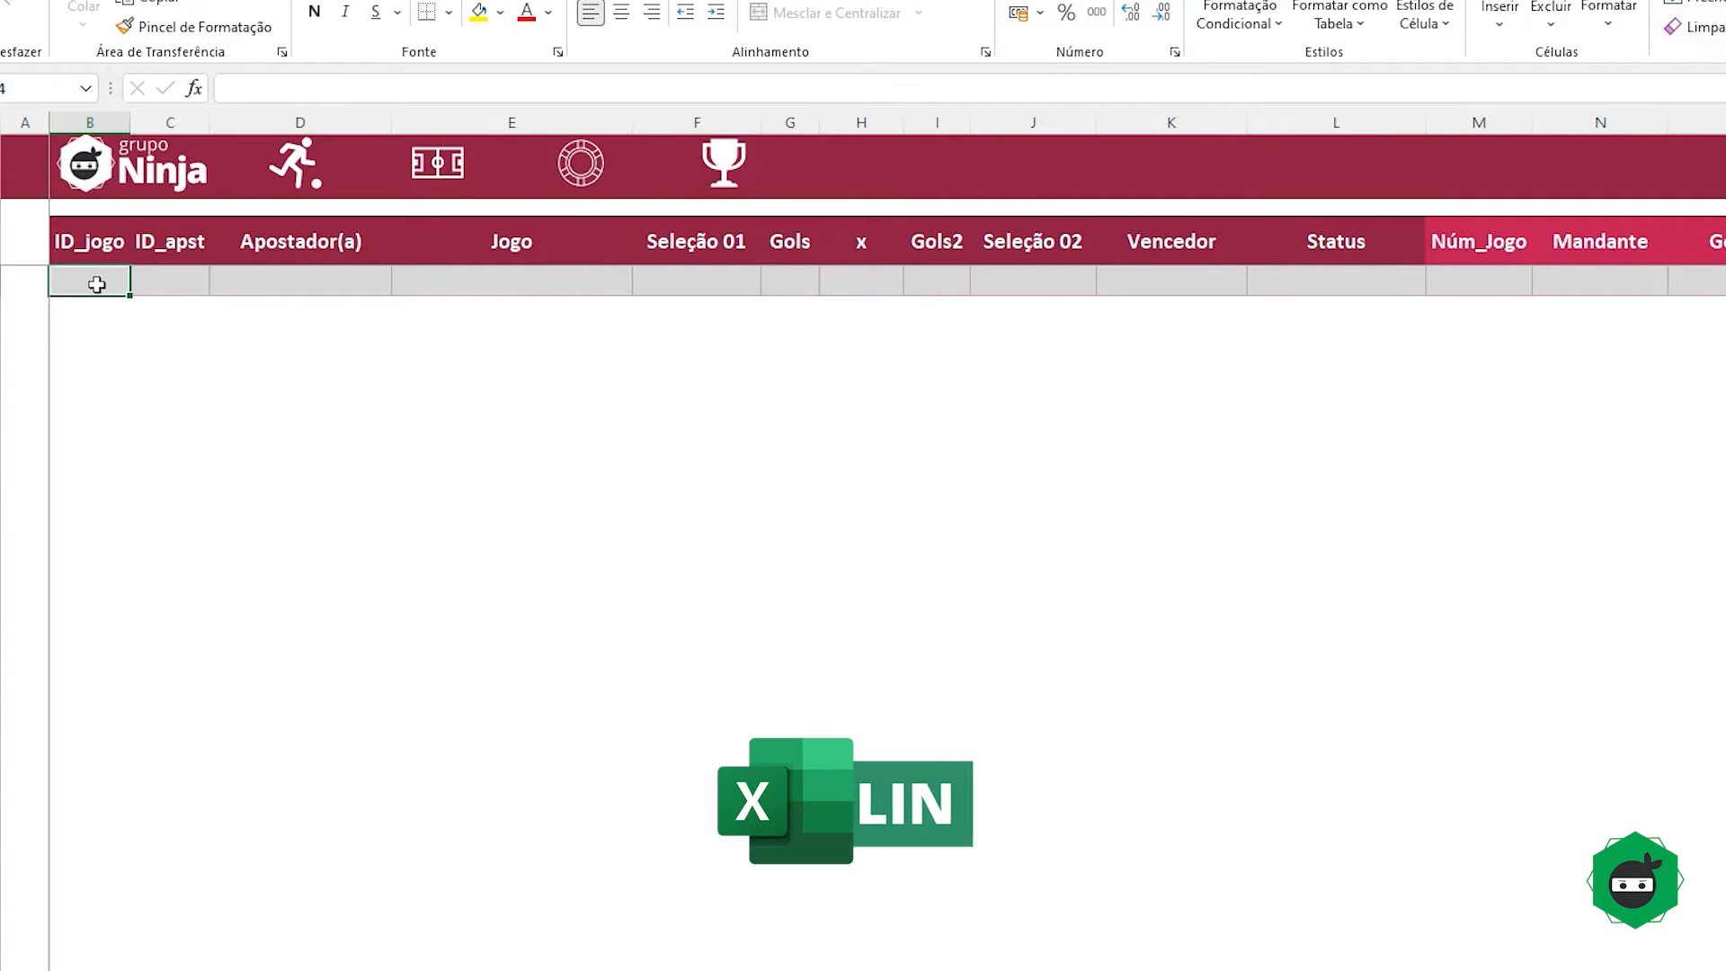
{"action": "type", "text": "=lia"}
{"action": "key", "text": "BackSpace"}
{"action": "type", "text": "n"}
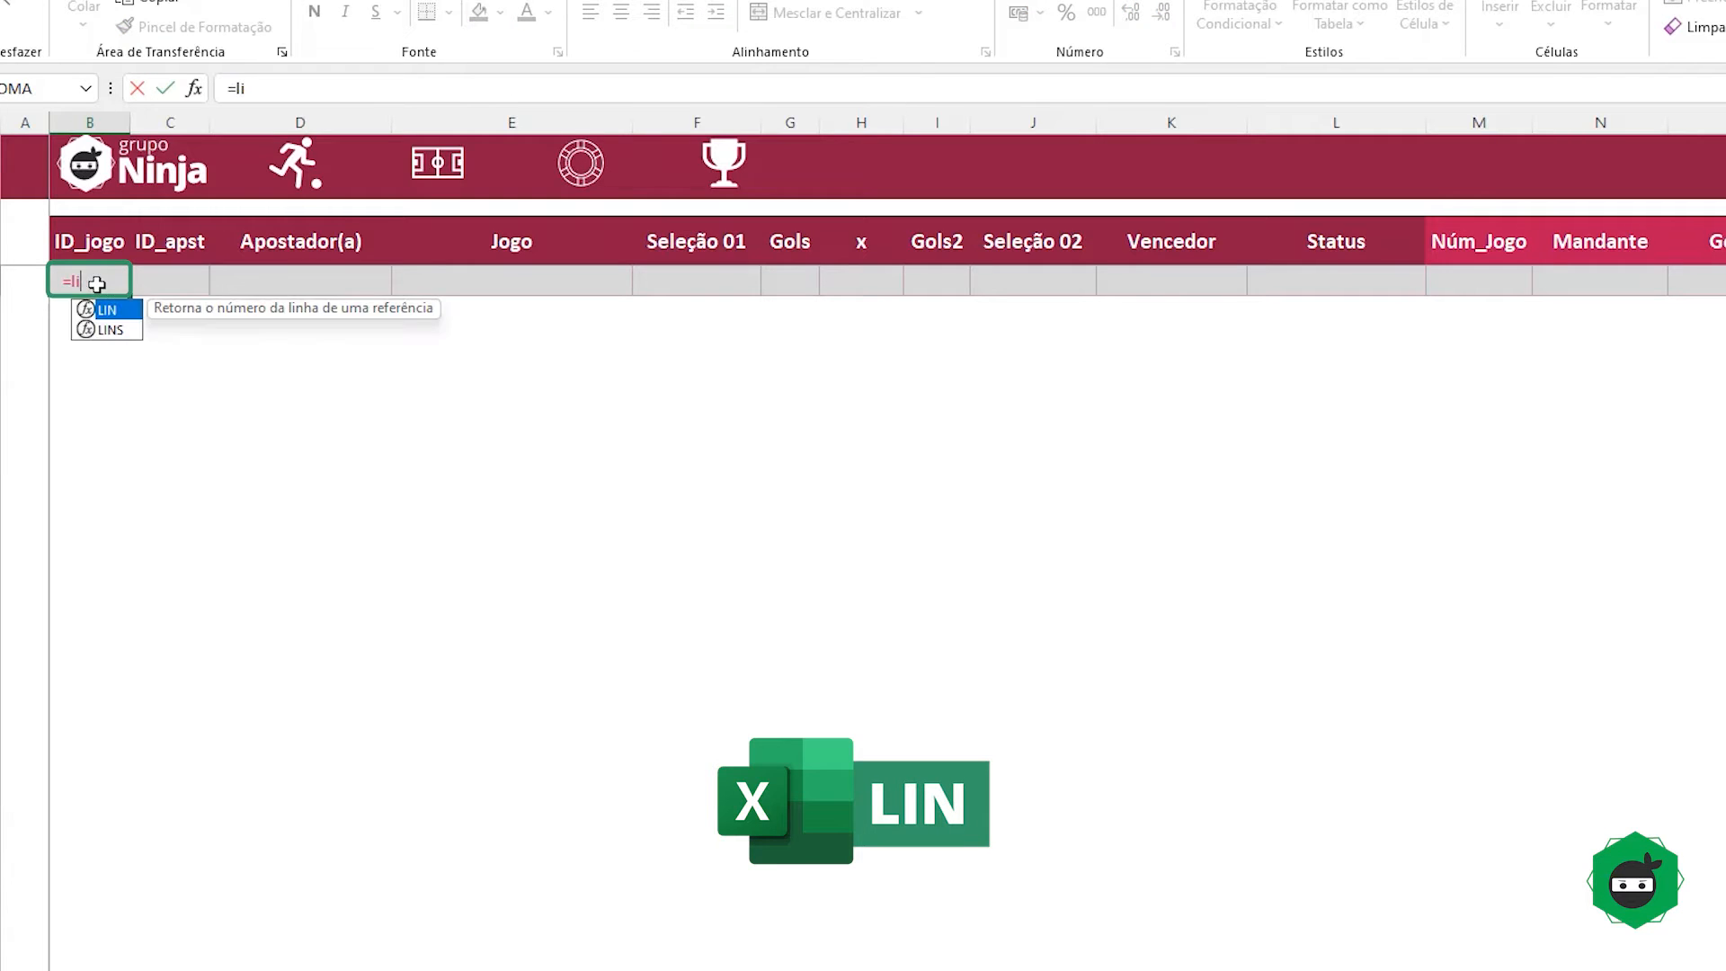
{"action": "key", "text": "Tab"}
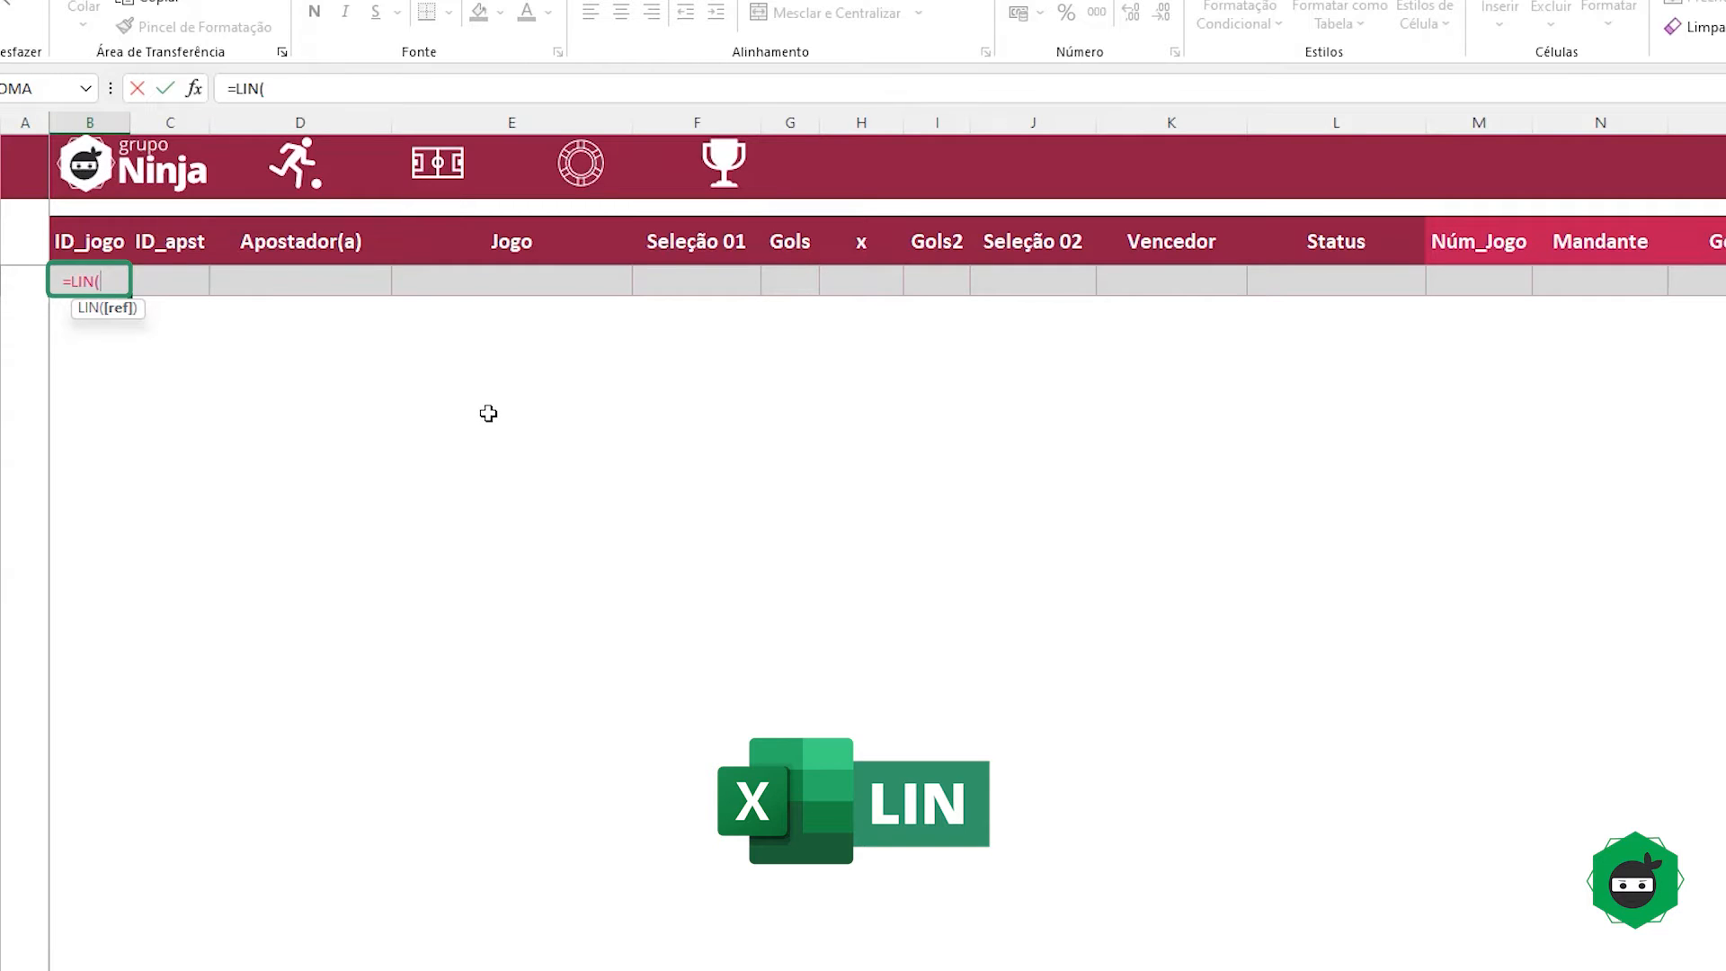
{"action": "type", "text": "b1)"}
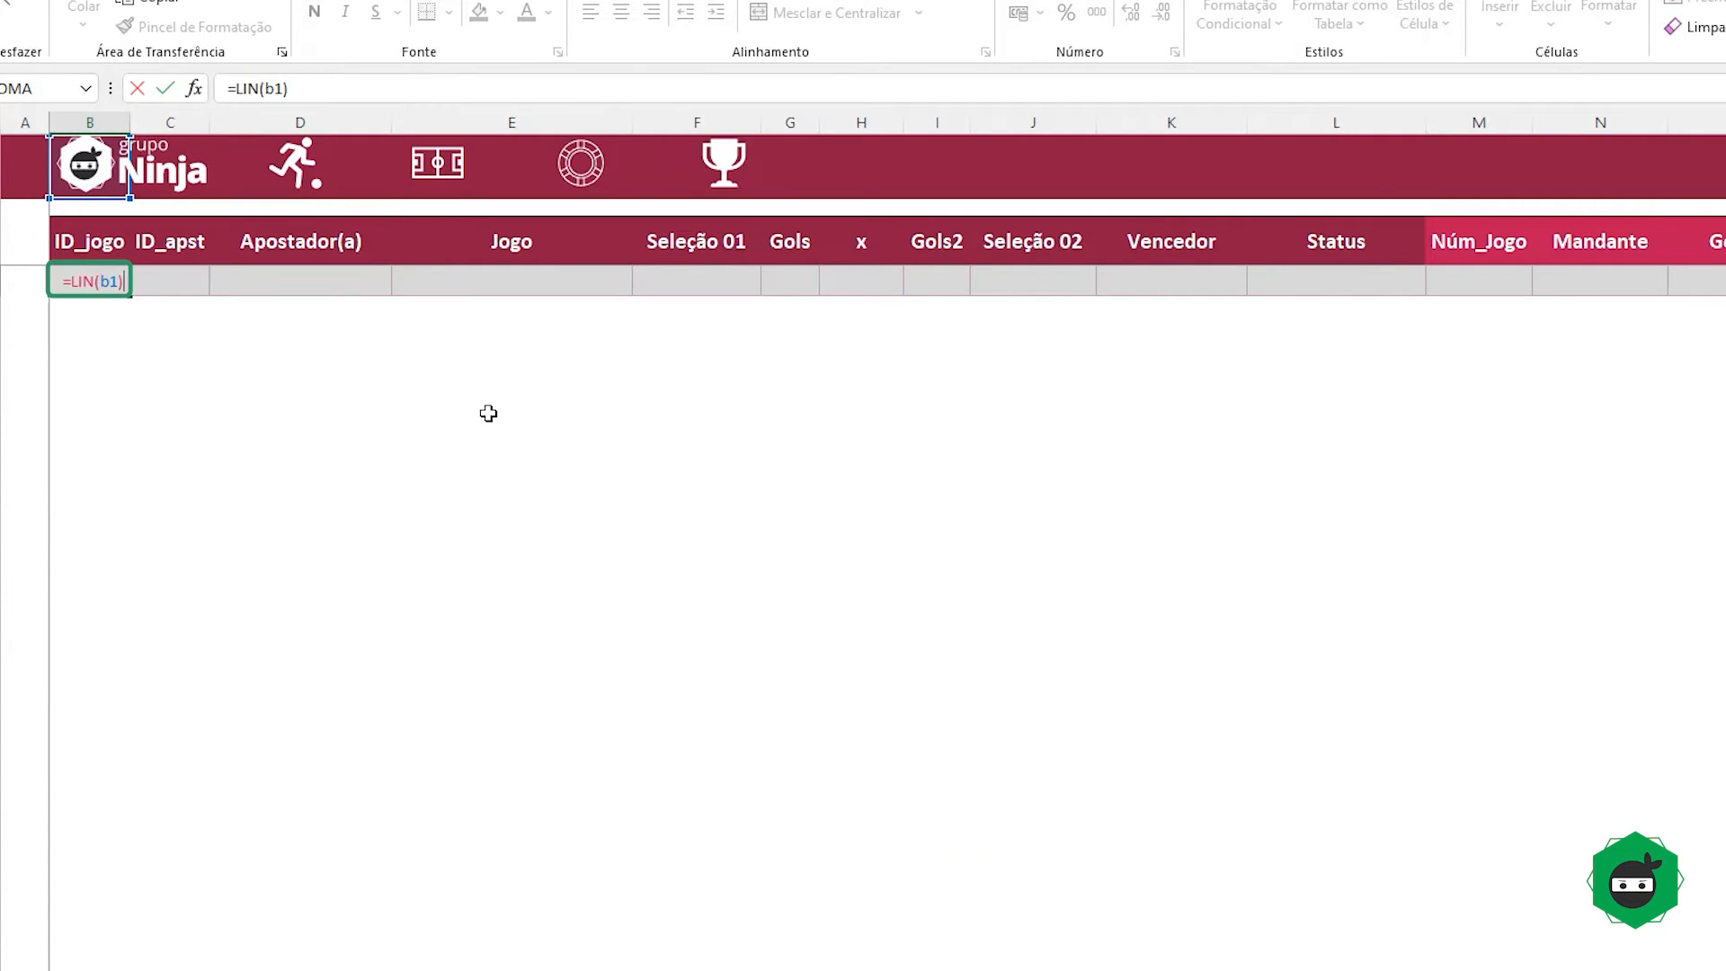
{"action": "key", "text": "Return"}
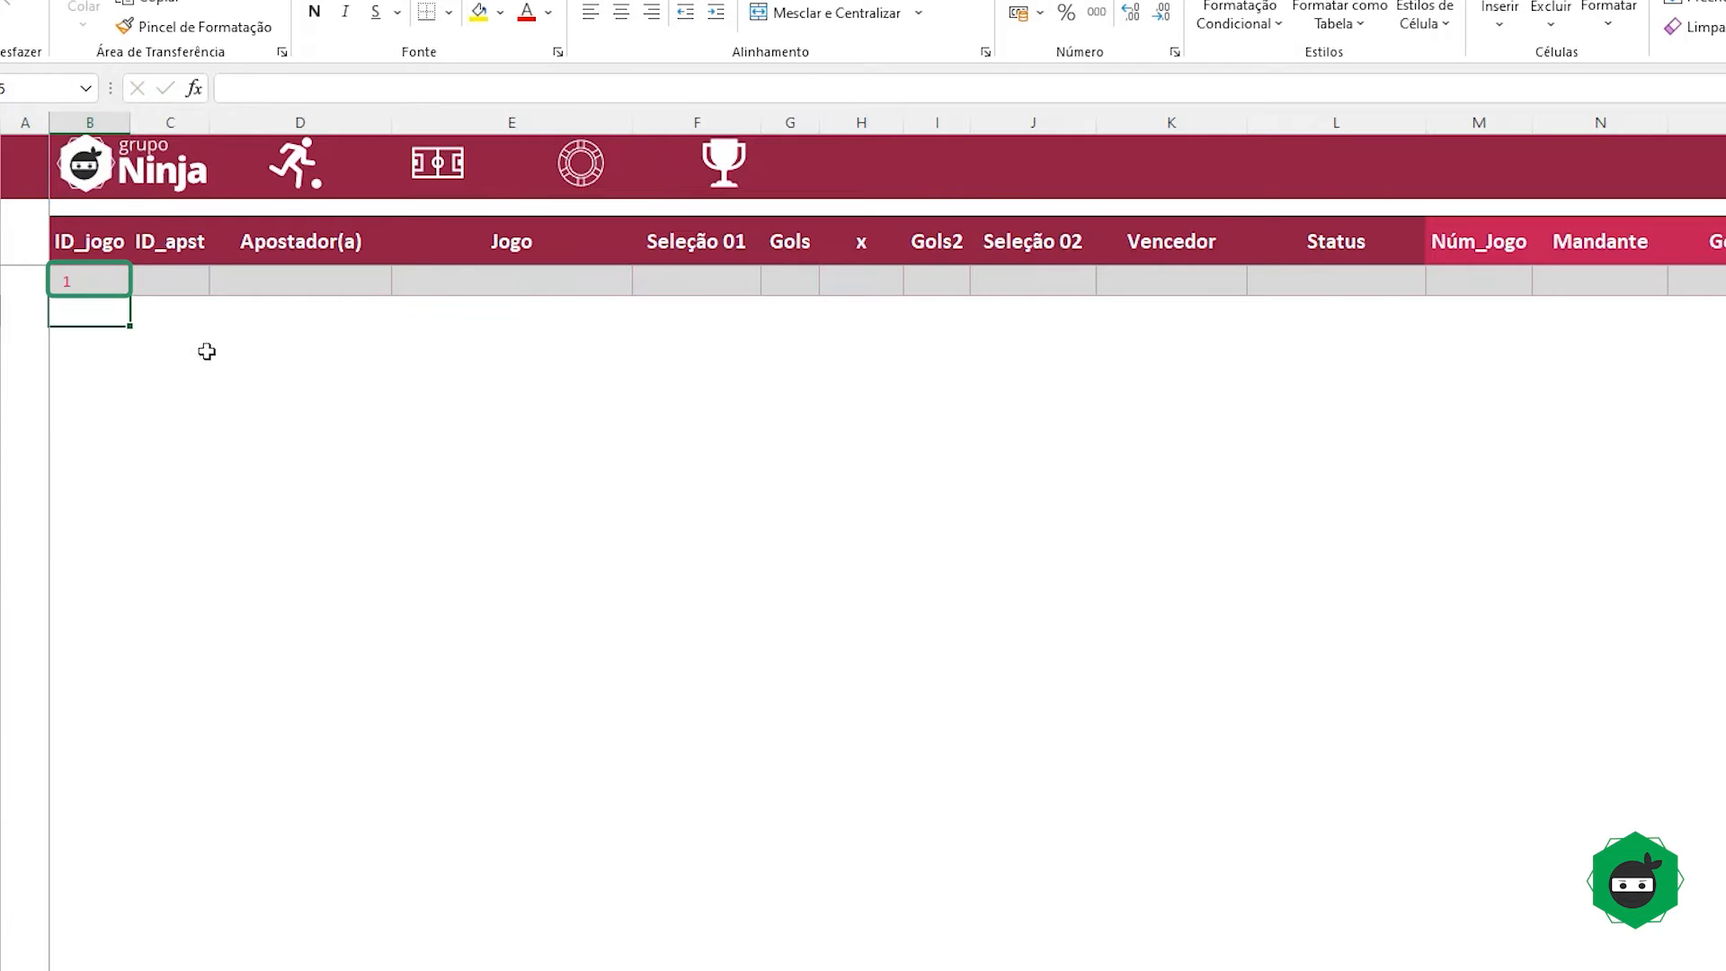
{"action": "left_click", "coordinate": [95, 281]}
{"action": "left_click", "coordinate": [93, 310]}
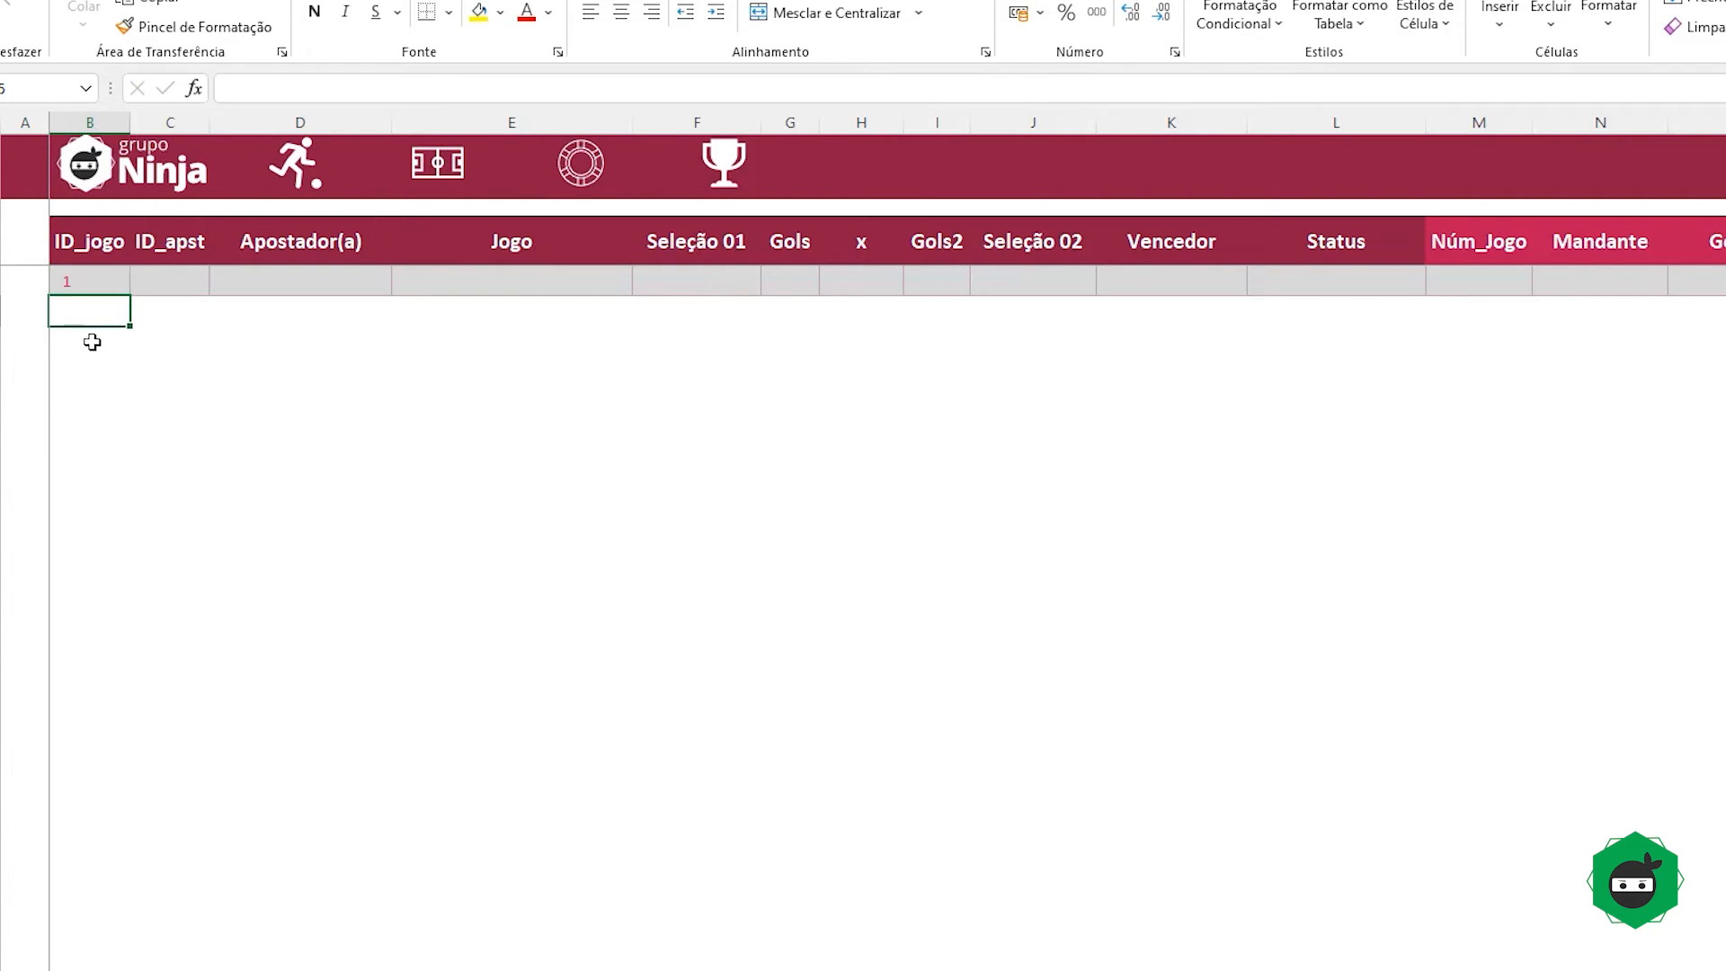
{"action": "left_click", "coordinate": [93, 342]}
{"action": "left_click", "coordinate": [144, 330]}
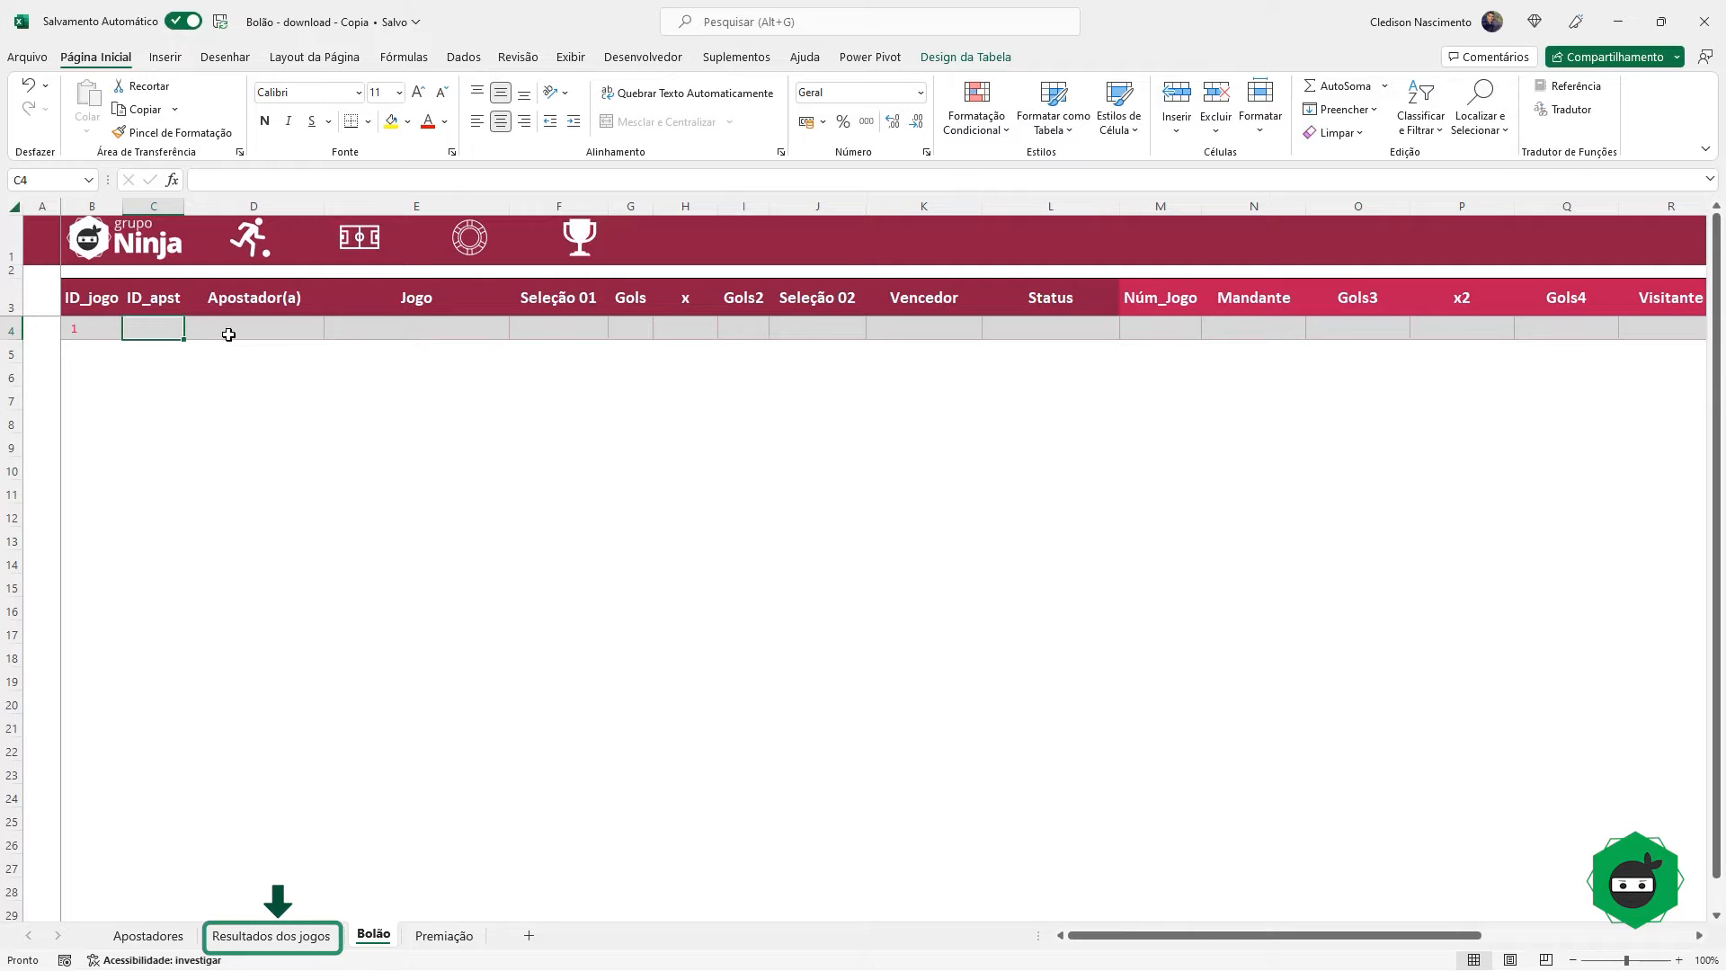
Step: In the bettors sheet, copy the name of the bettor with ID 4 into a new row below the last bettor
{"action": "left_click", "coordinate": [271, 935]}
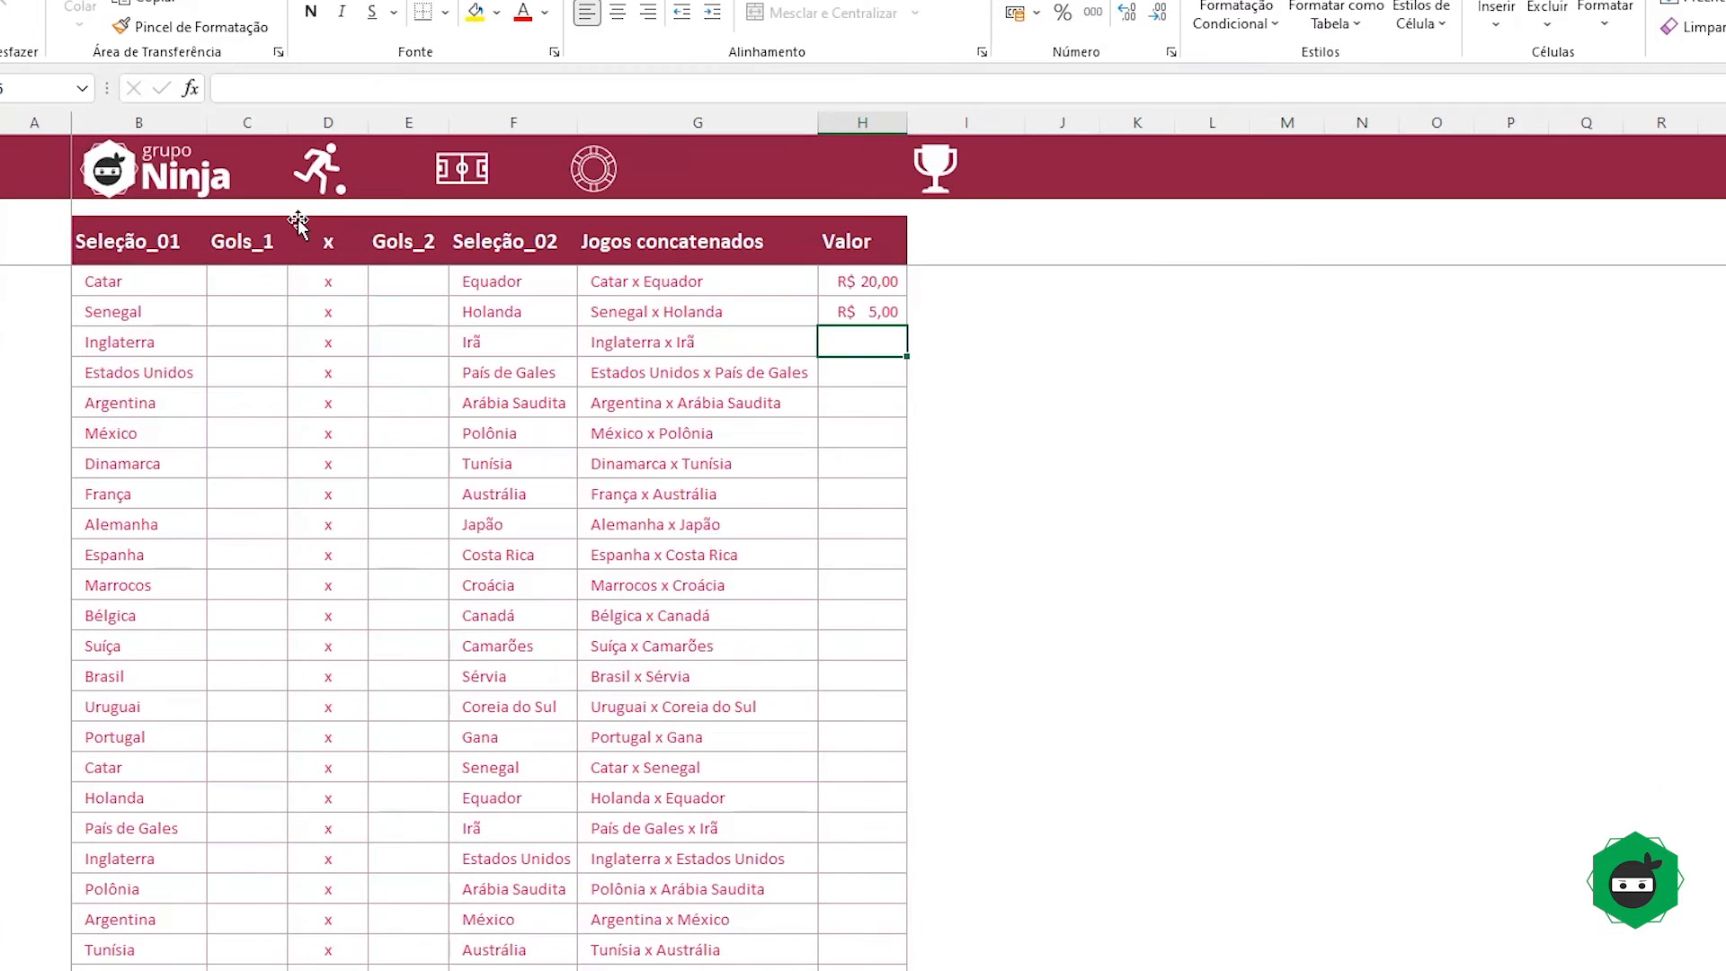
{"action": "left_click", "coordinate": [280, 228]}
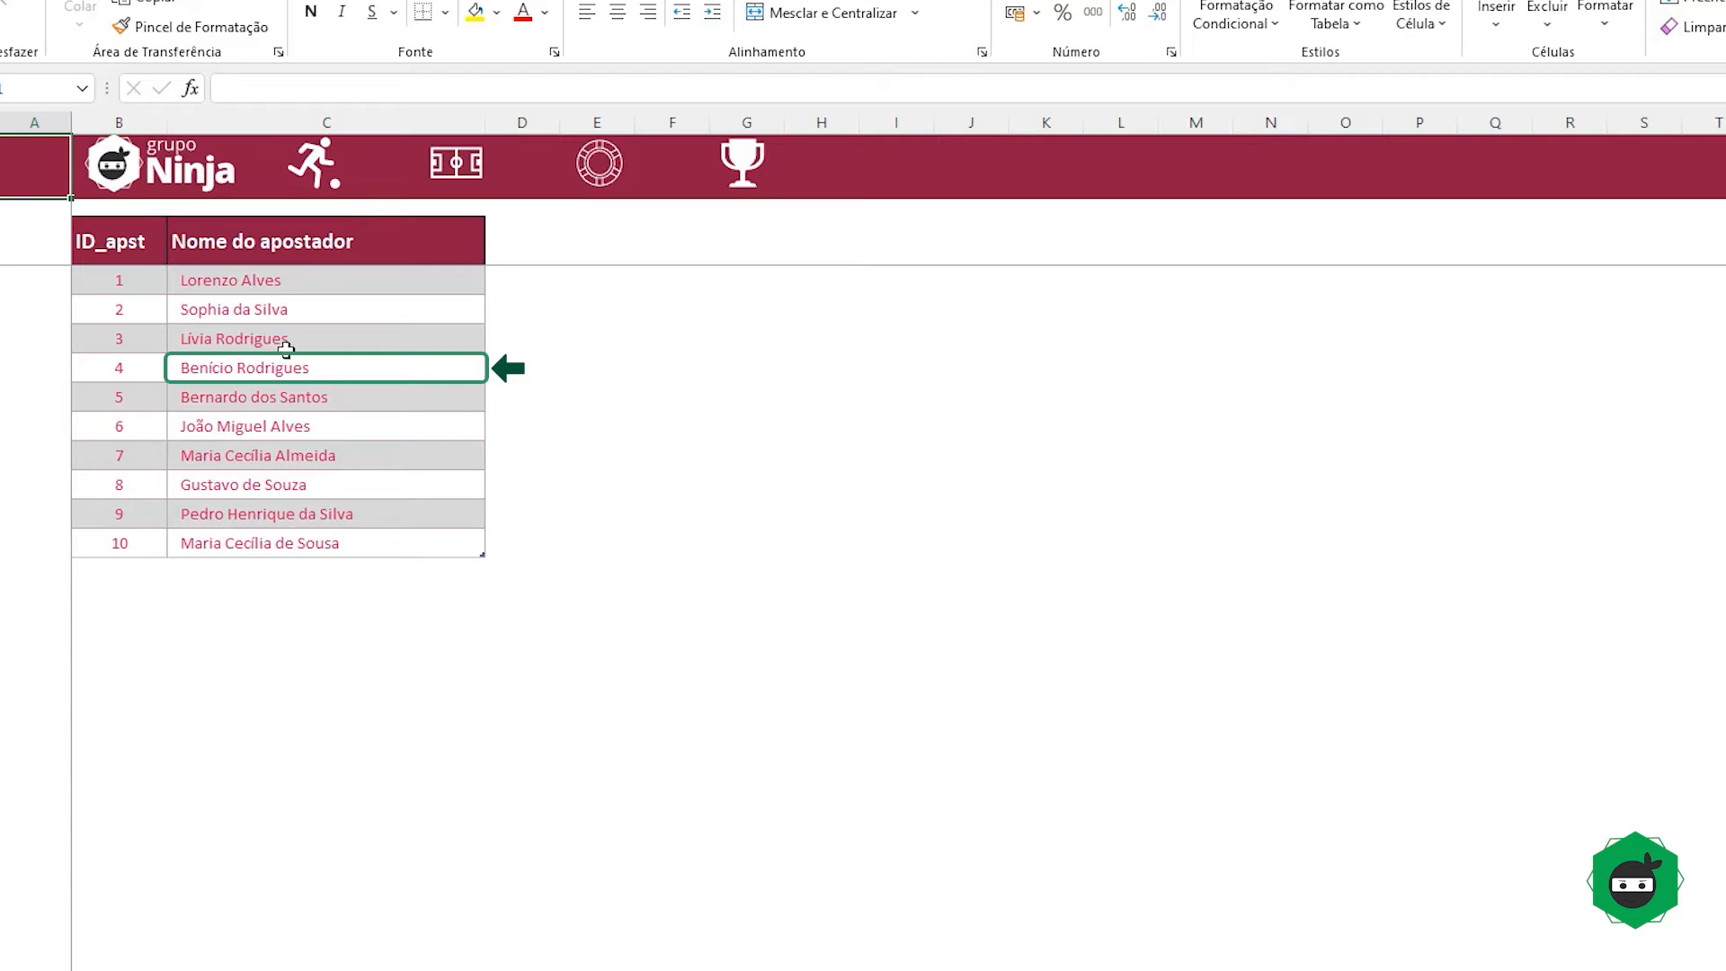
{"action": "double_click", "coordinate": [325, 367]}
{"action": "left_click_drag", "start_coordinate": [326, 368], "coordinate": [219, 388]}
{"action": "key", "text": "ctrl+c"}
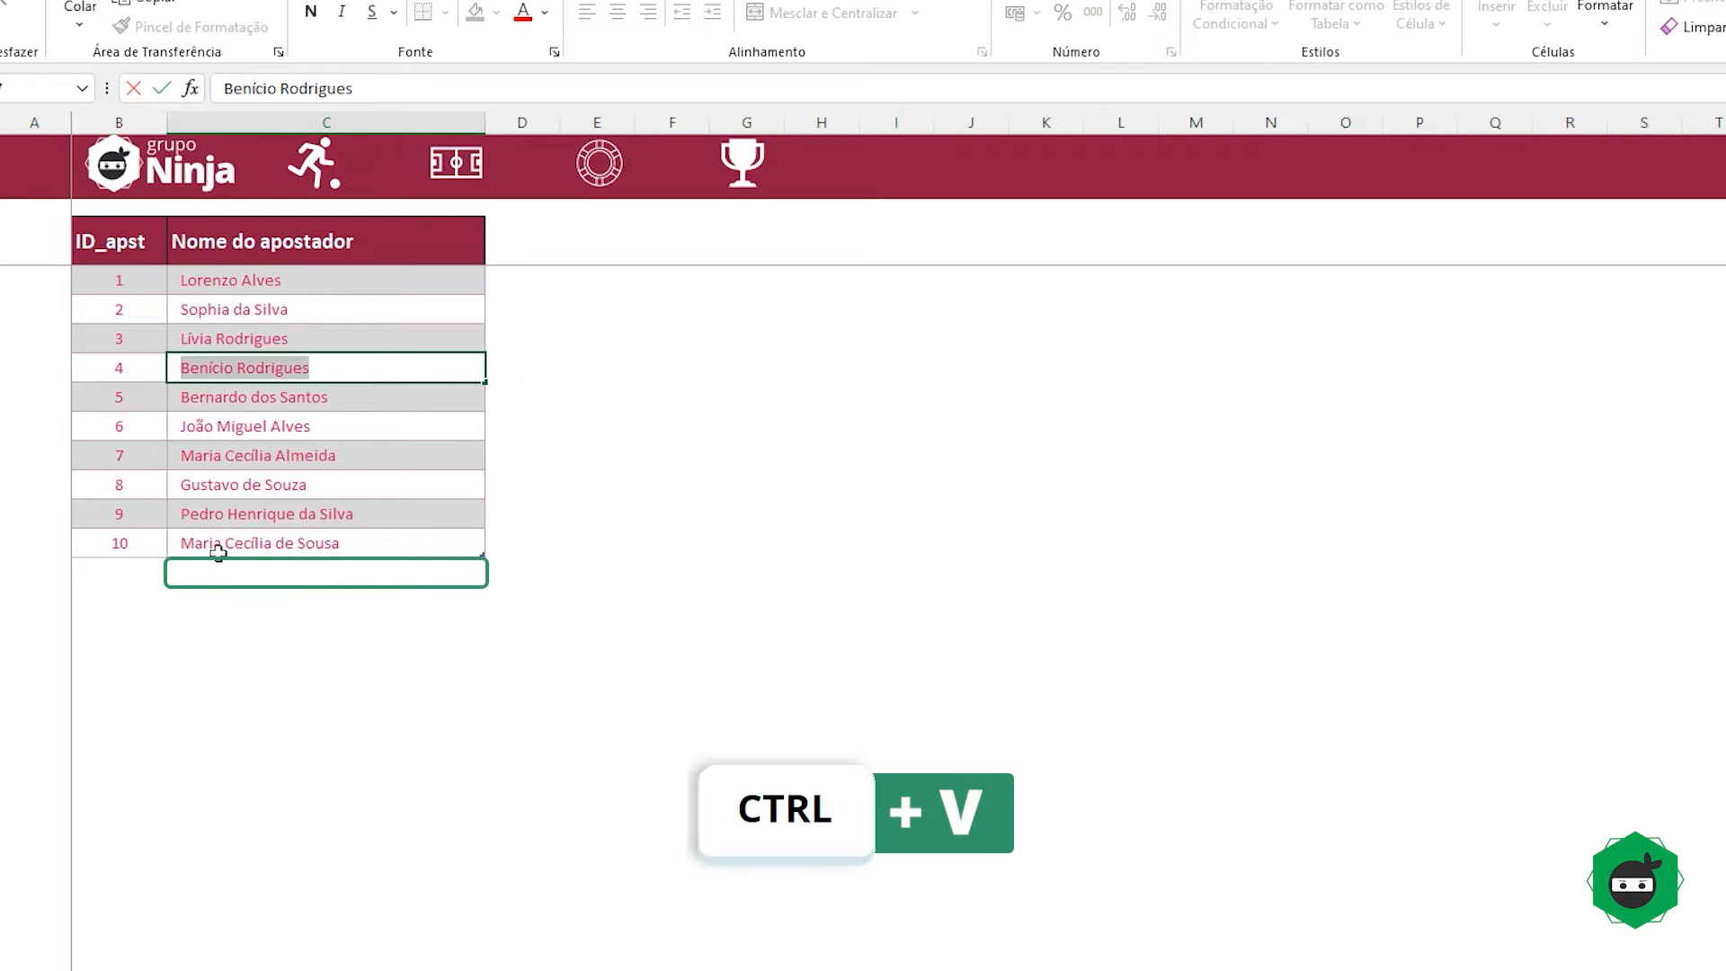
{"action": "left_click", "coordinate": [216, 564]}
{"action": "key", "text": "ctrl+v"}
{"action": "left_click", "coordinate": [219, 628]}
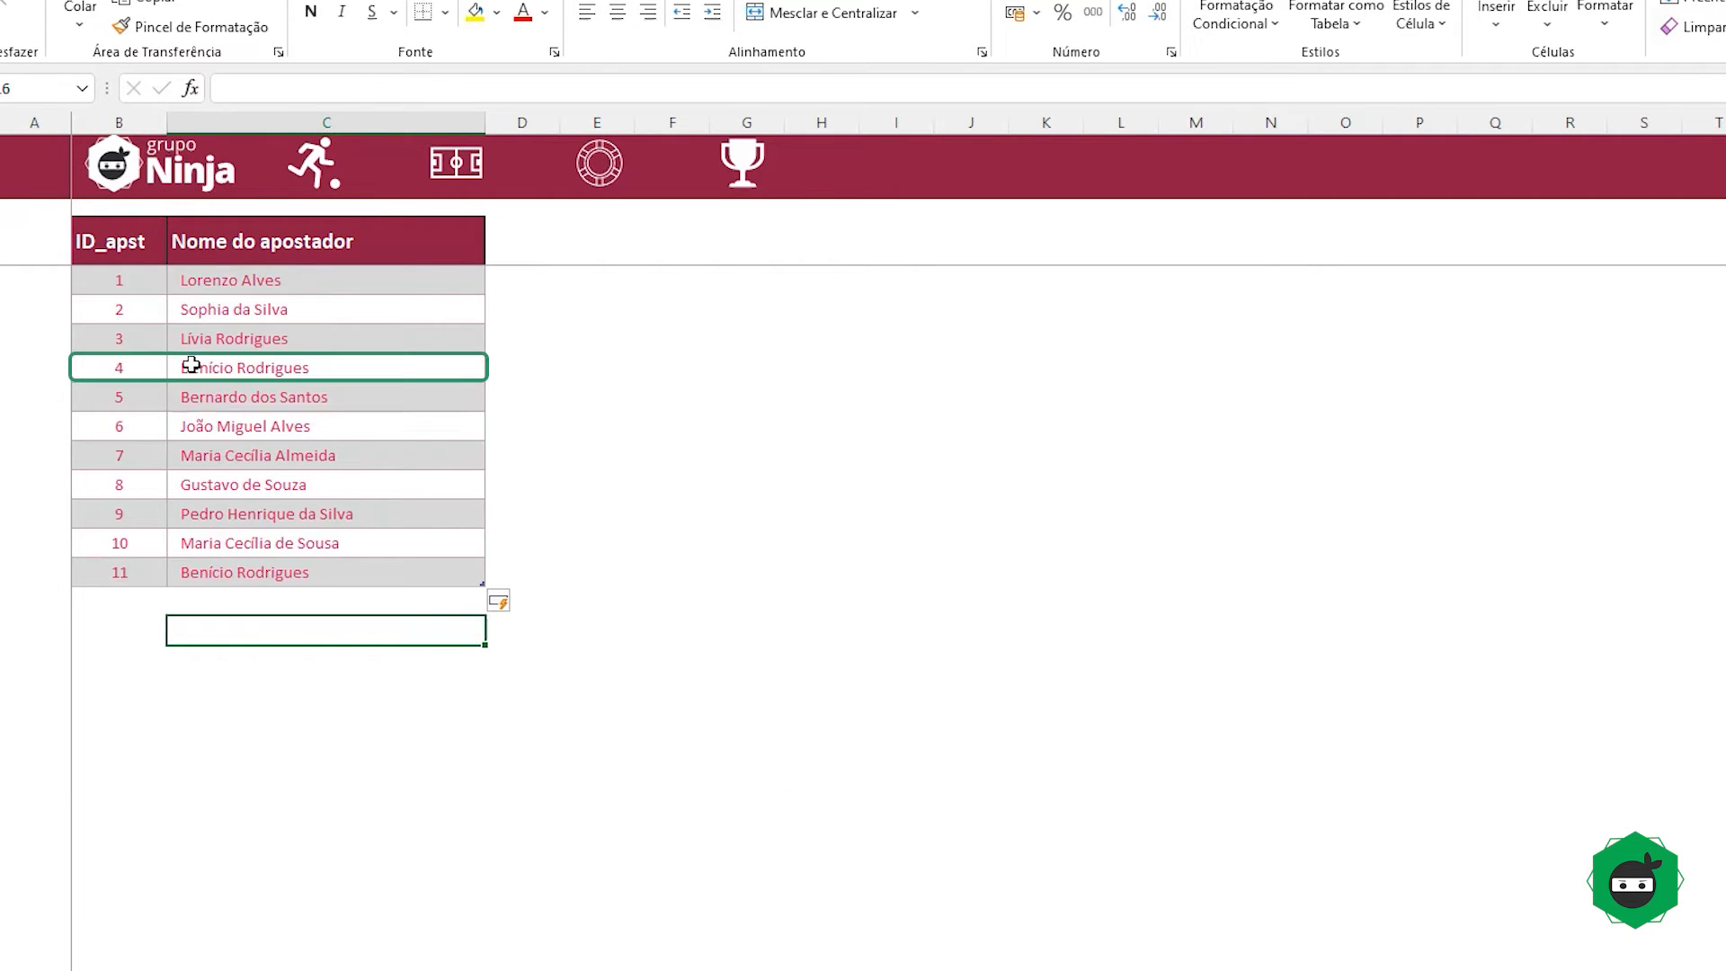
Step: Compare the IDs of the two bettor rows that share the same name
{"action": "left_click_drag", "start_coordinate": [137, 373], "coordinate": [188, 370]}
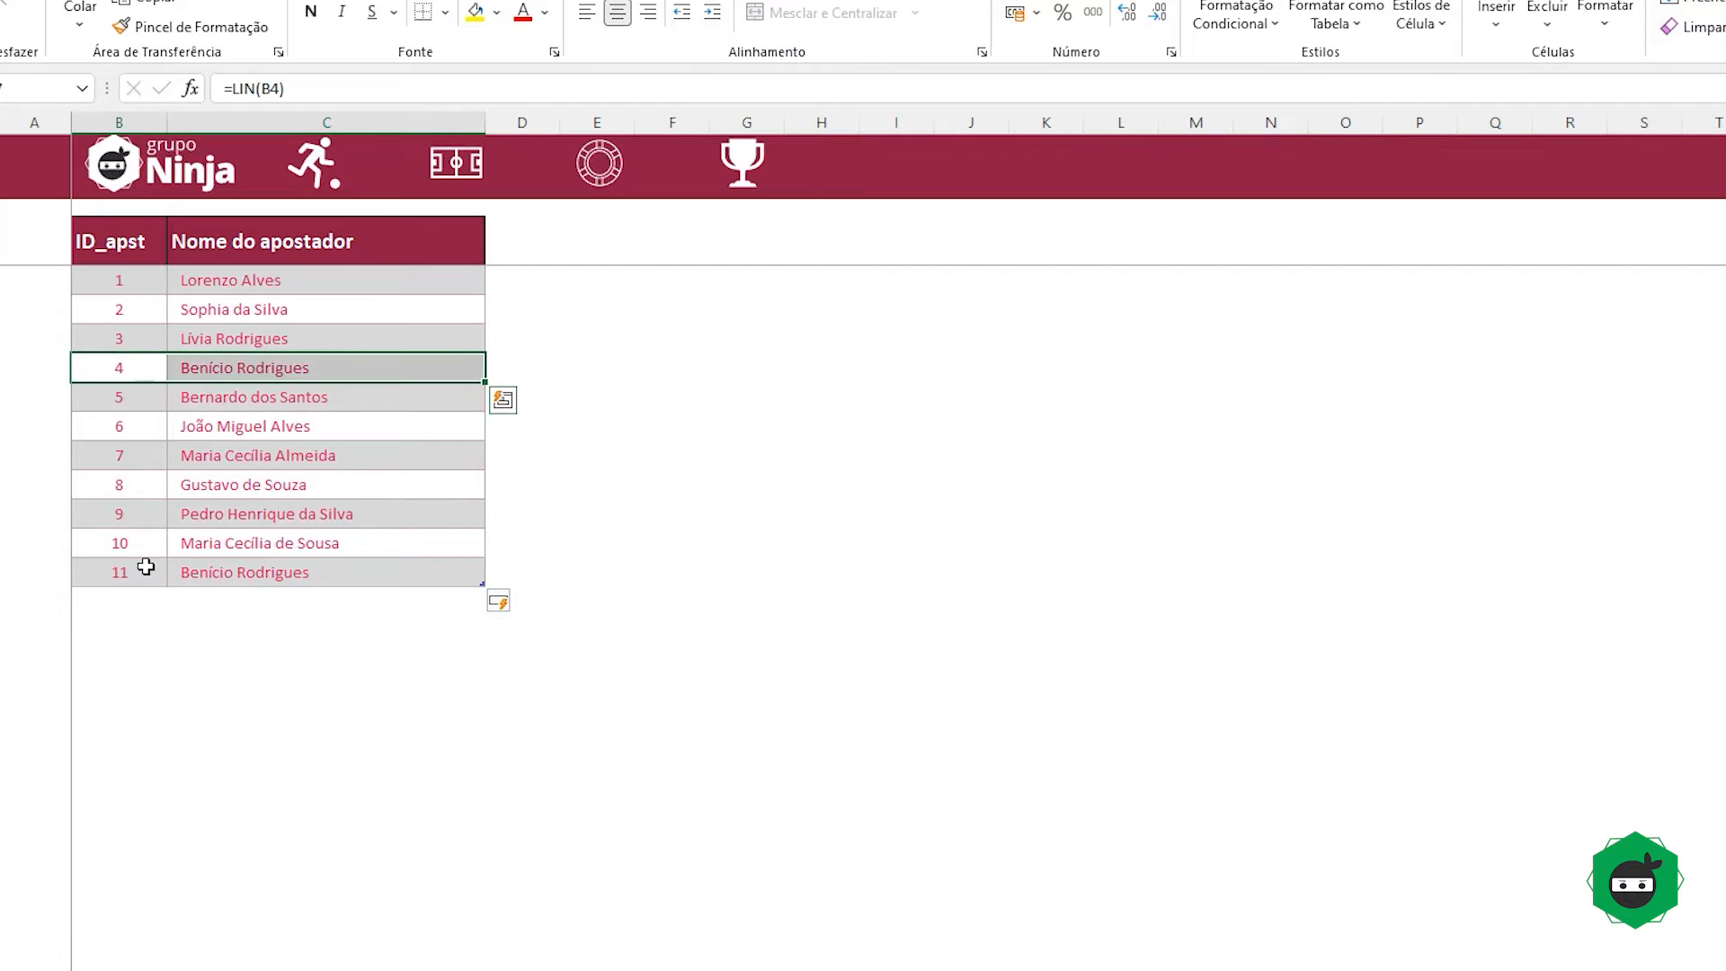
{"action": "left_click_drag", "start_coordinate": [147, 569], "coordinate": [227, 573]}
{"action": "left_click", "coordinate": [245, 371]}
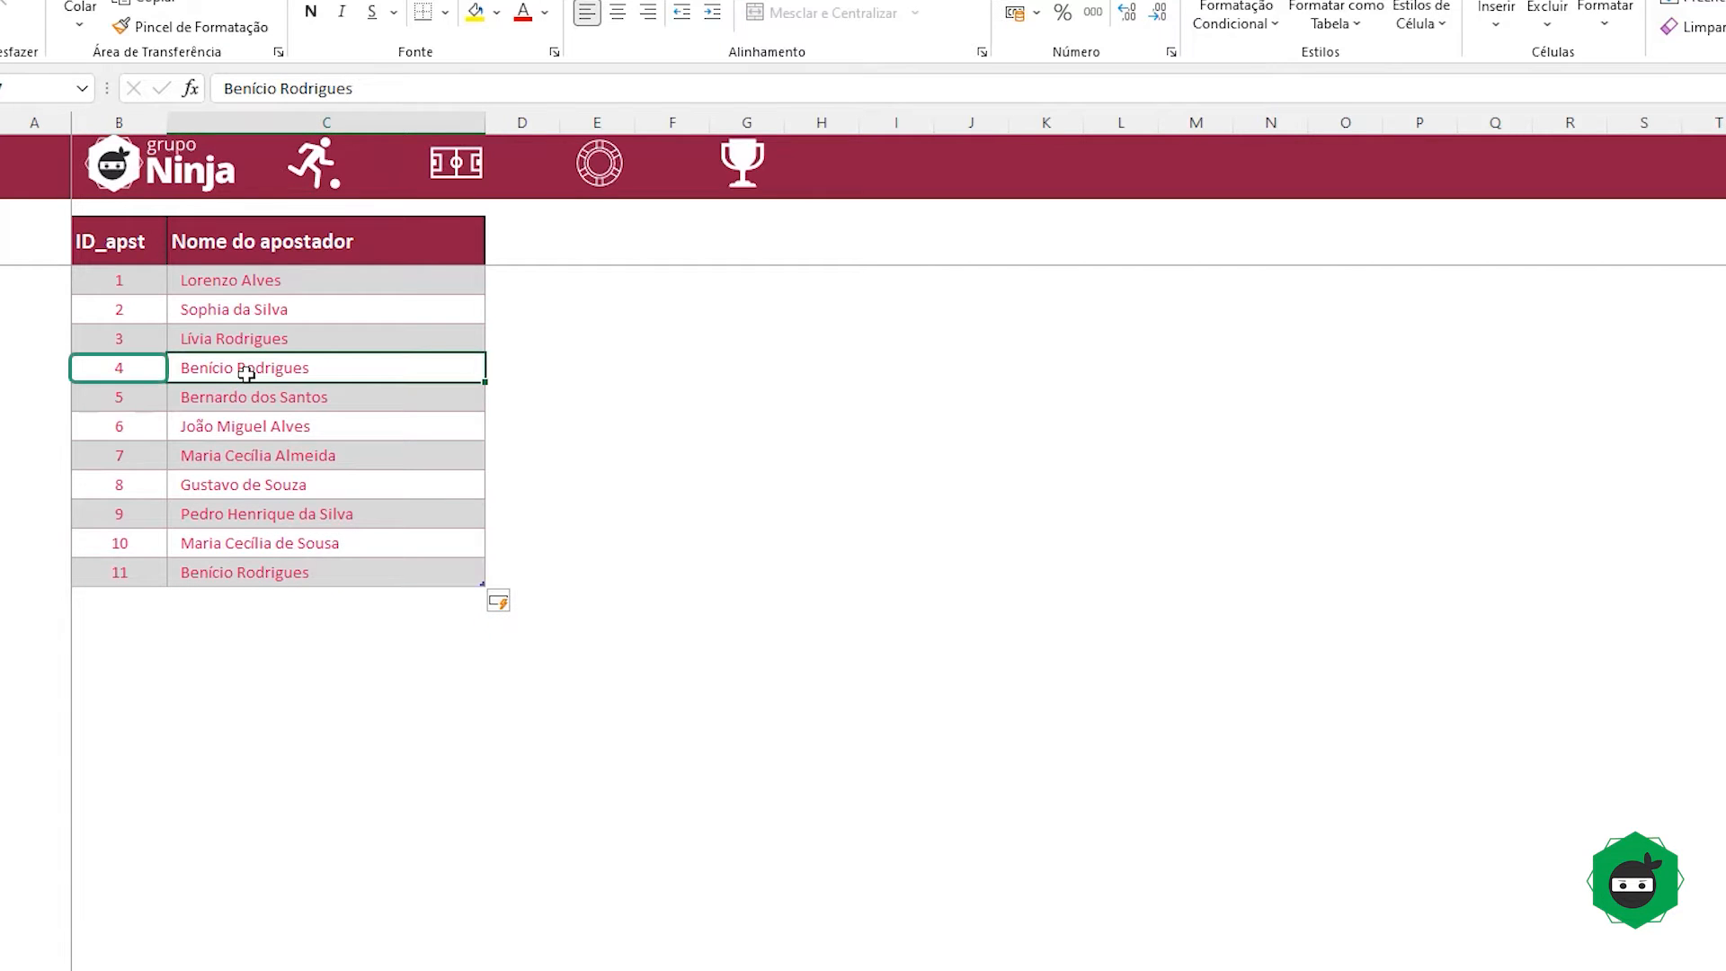
{"action": "left_click", "coordinate": [119, 571]}
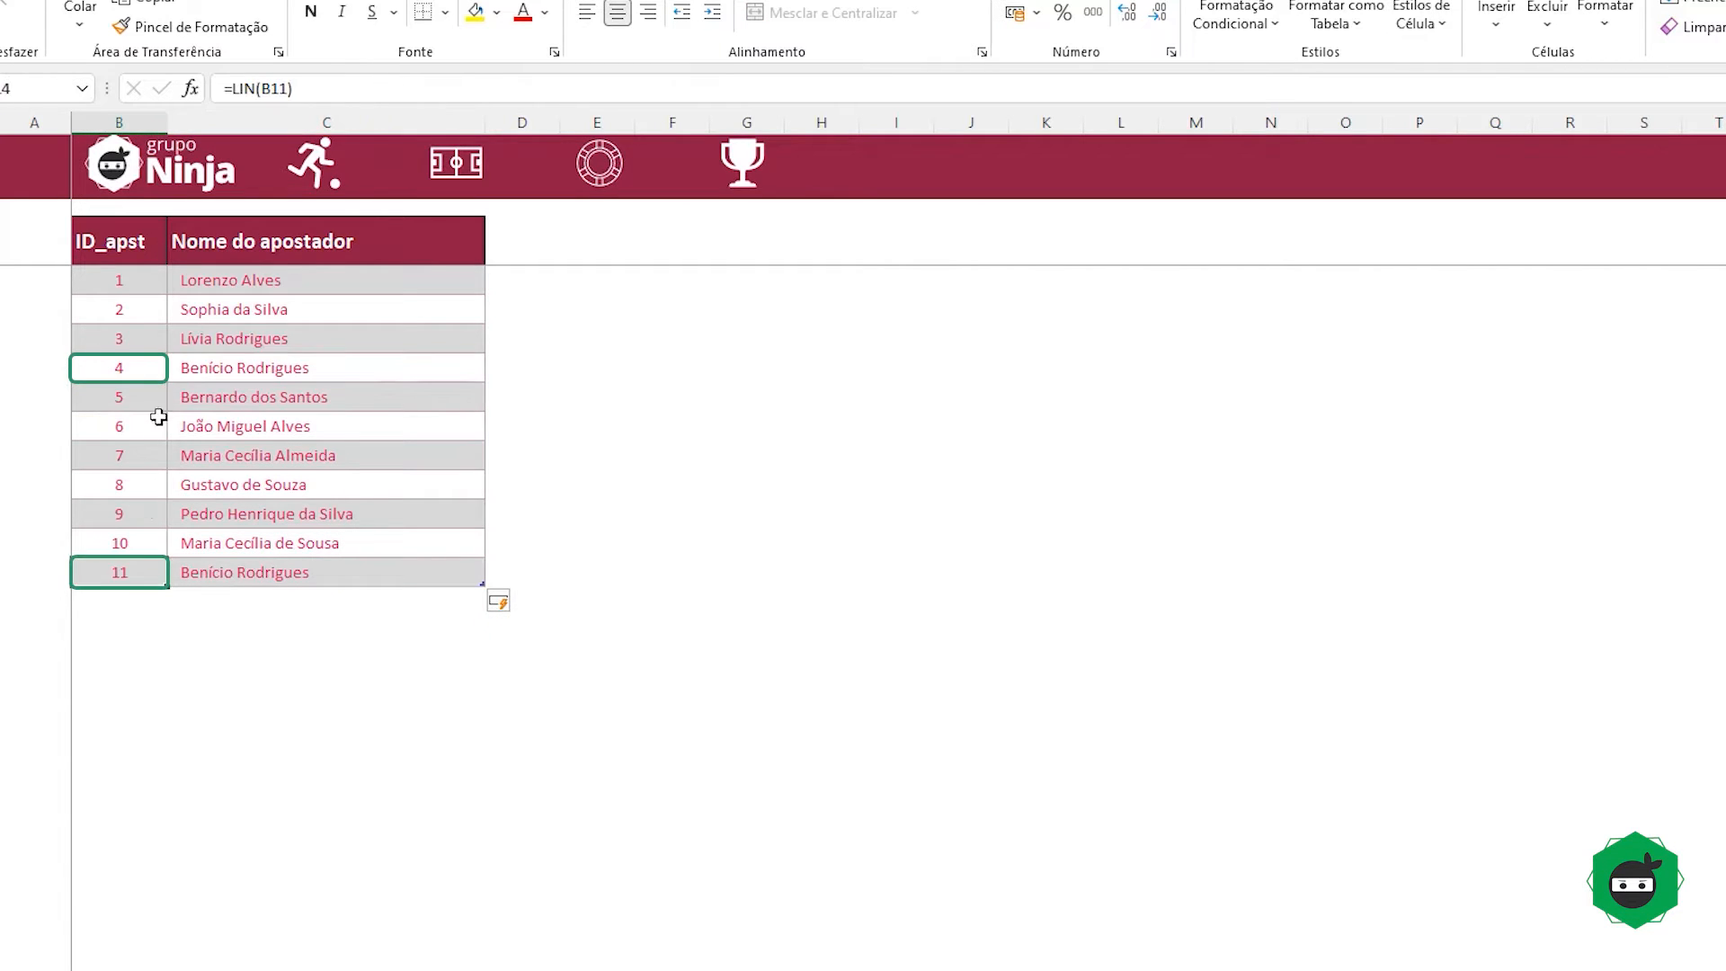
{"action": "left_click_drag", "start_coordinate": [117, 370], "coordinate": [225, 370]}
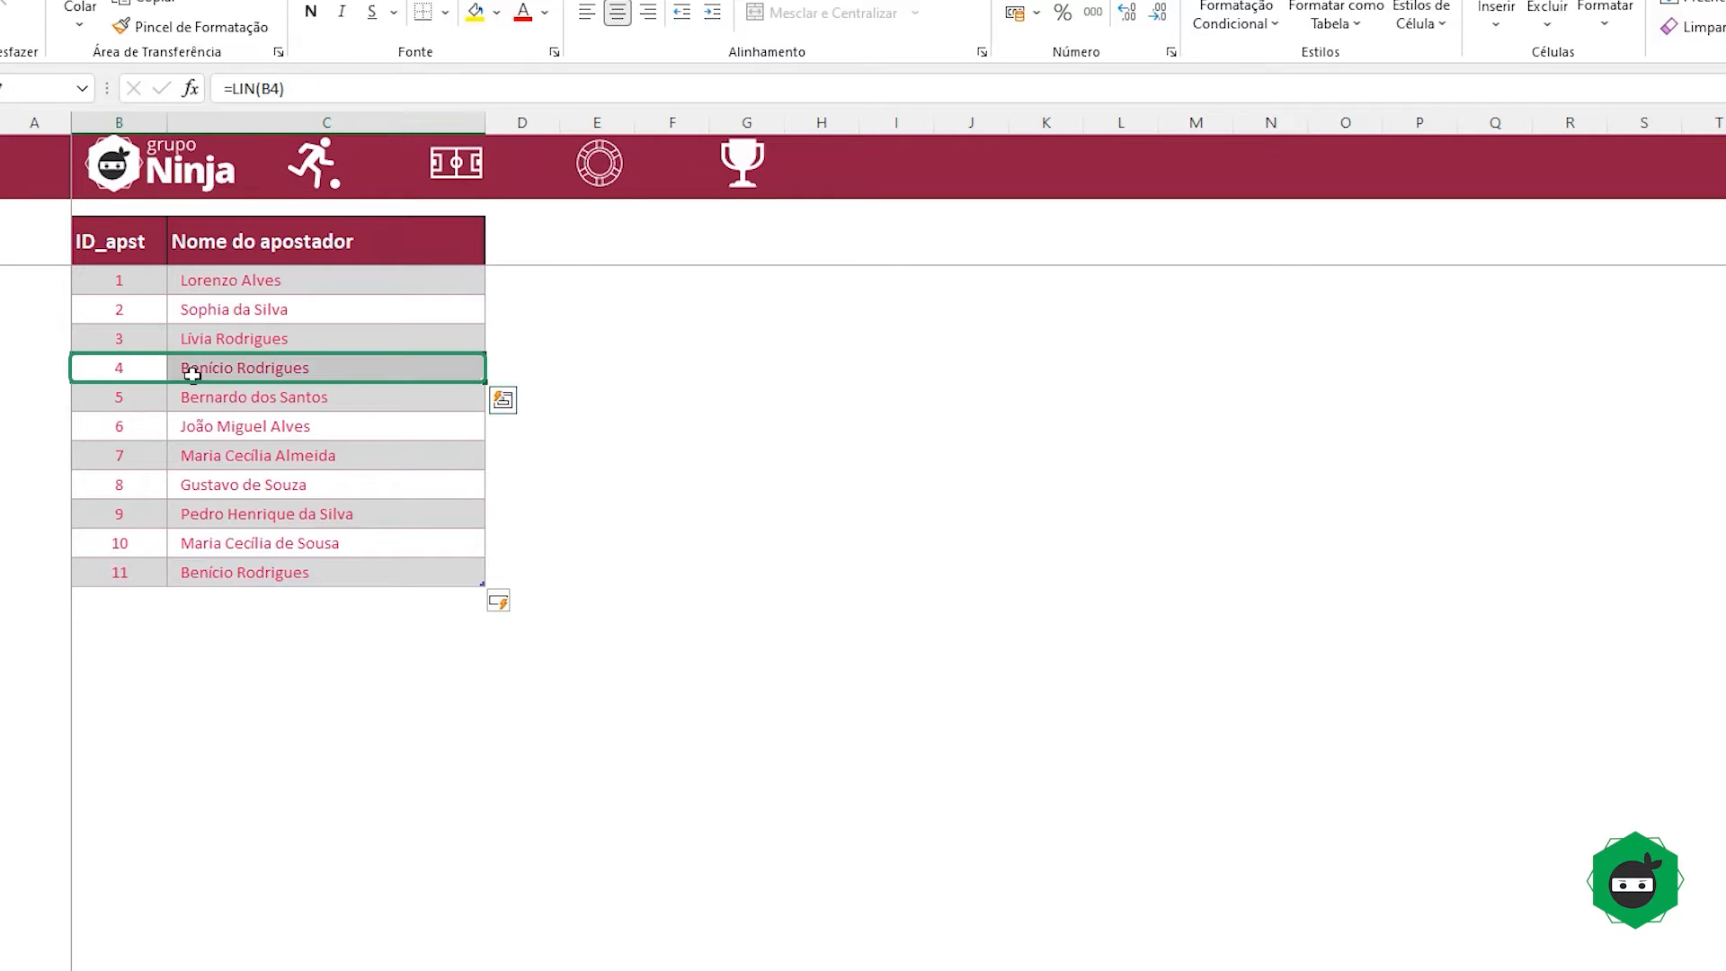
Step: Return to the Bolão sheet and enter 4 as the ID_apst of the first bet
{"action": "left_click", "coordinate": [455, 162]}
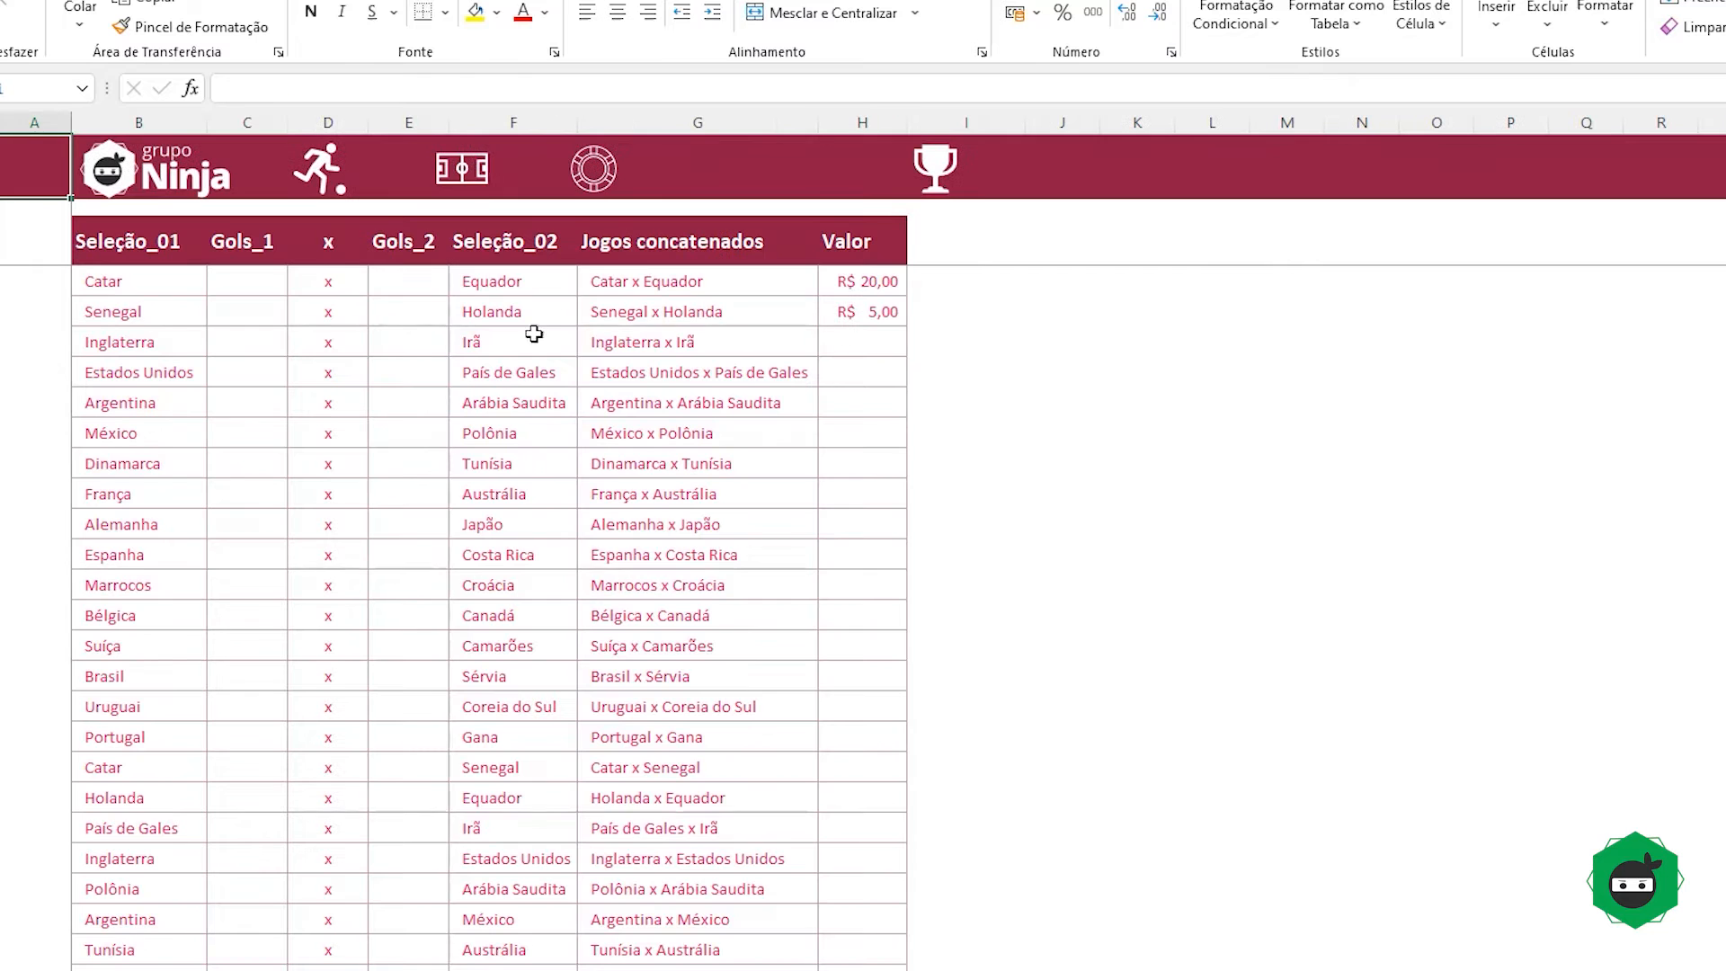
{"action": "left_click", "coordinate": [593, 168]}
{"action": "key", "text": "ctrl+v"}
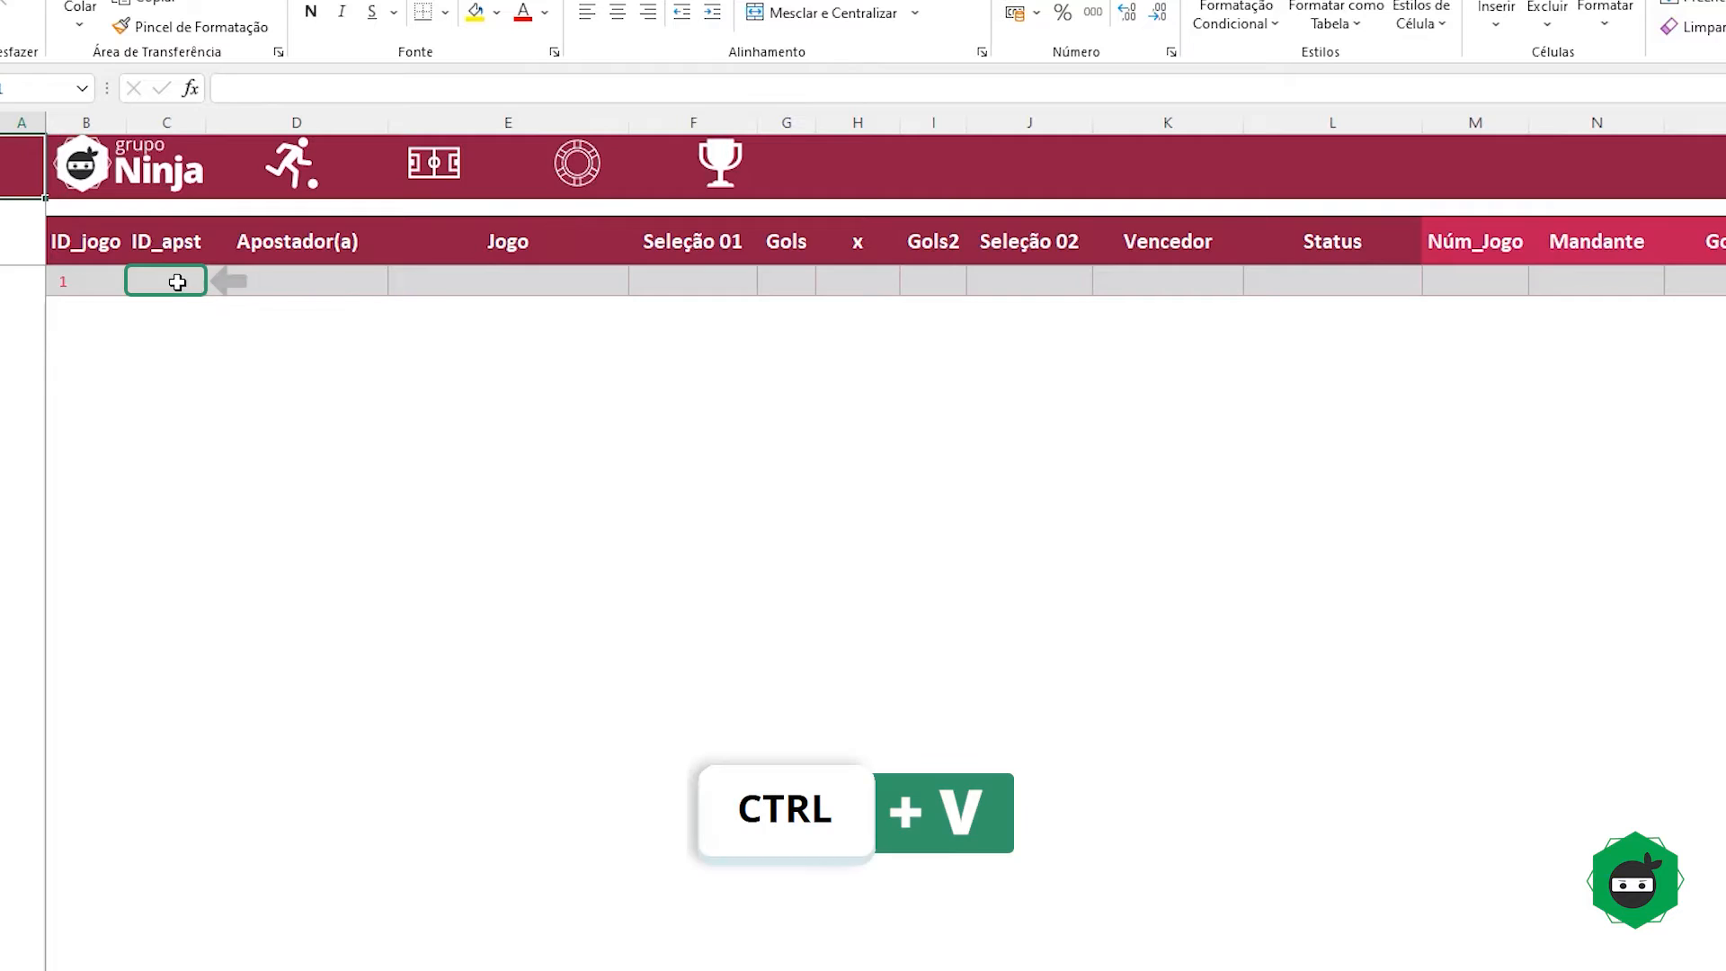
{"action": "type", "text": "4"}
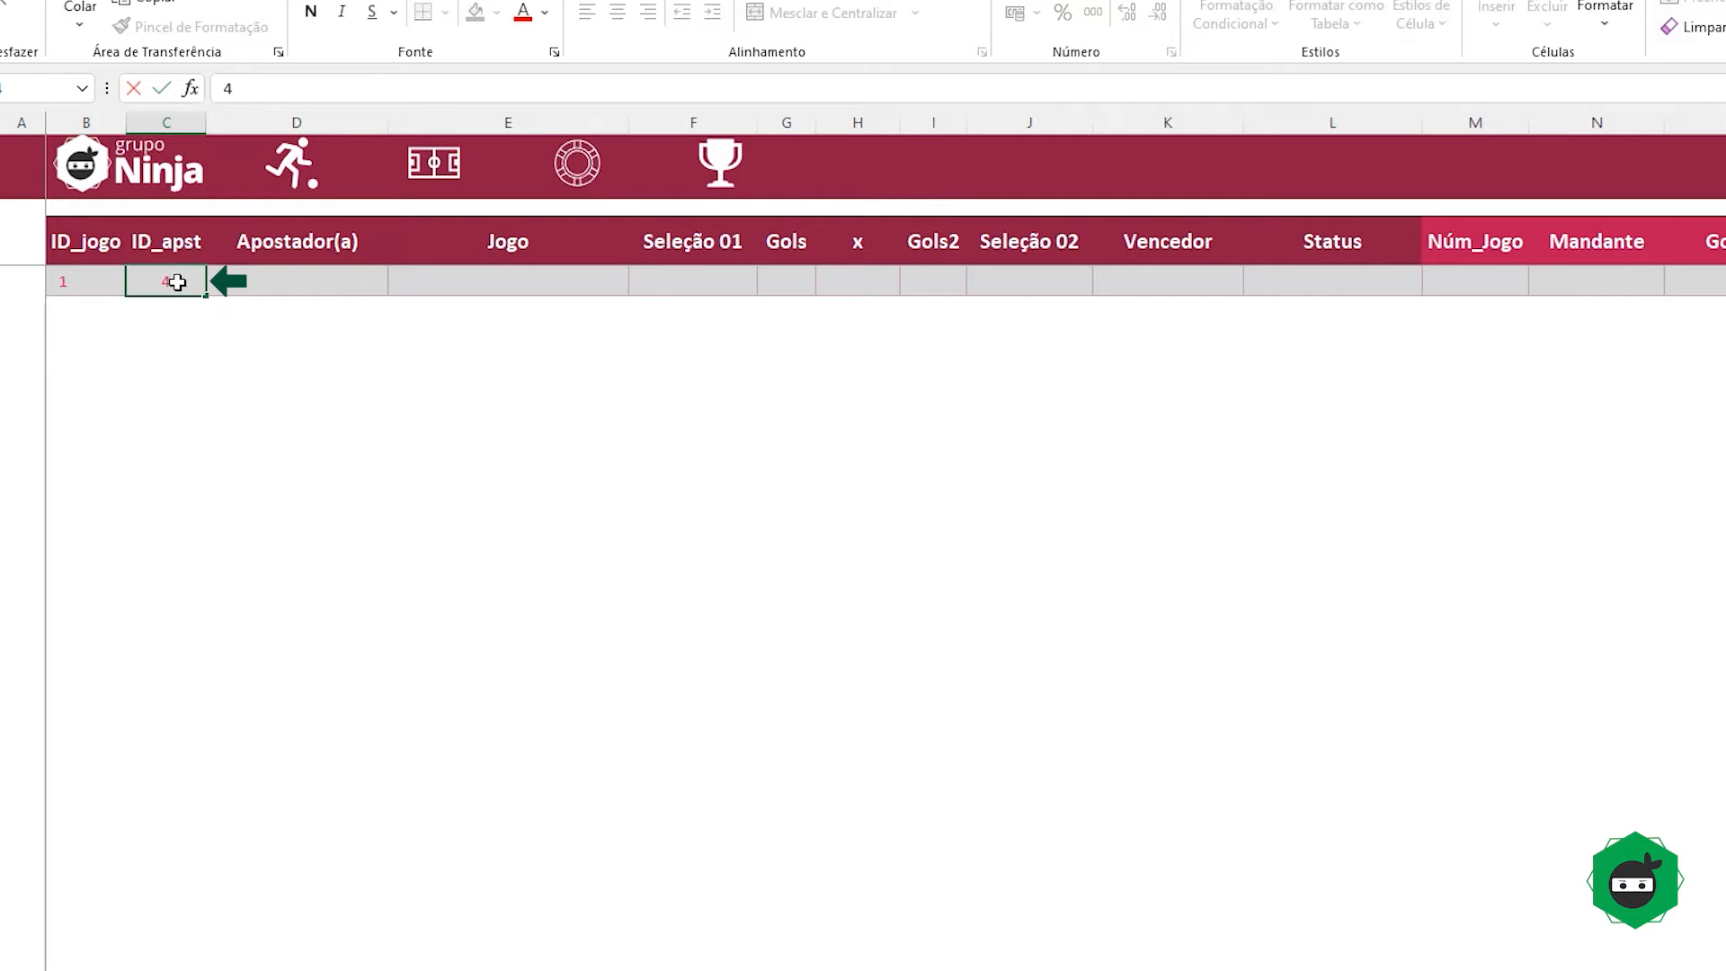
Step: Start a PROCX formula in the first Apostador(a) cell that looks up the row's ID_apst in the ID_apst column of the Apostadores table
{"action": "left_click", "coordinate": [242, 284]}
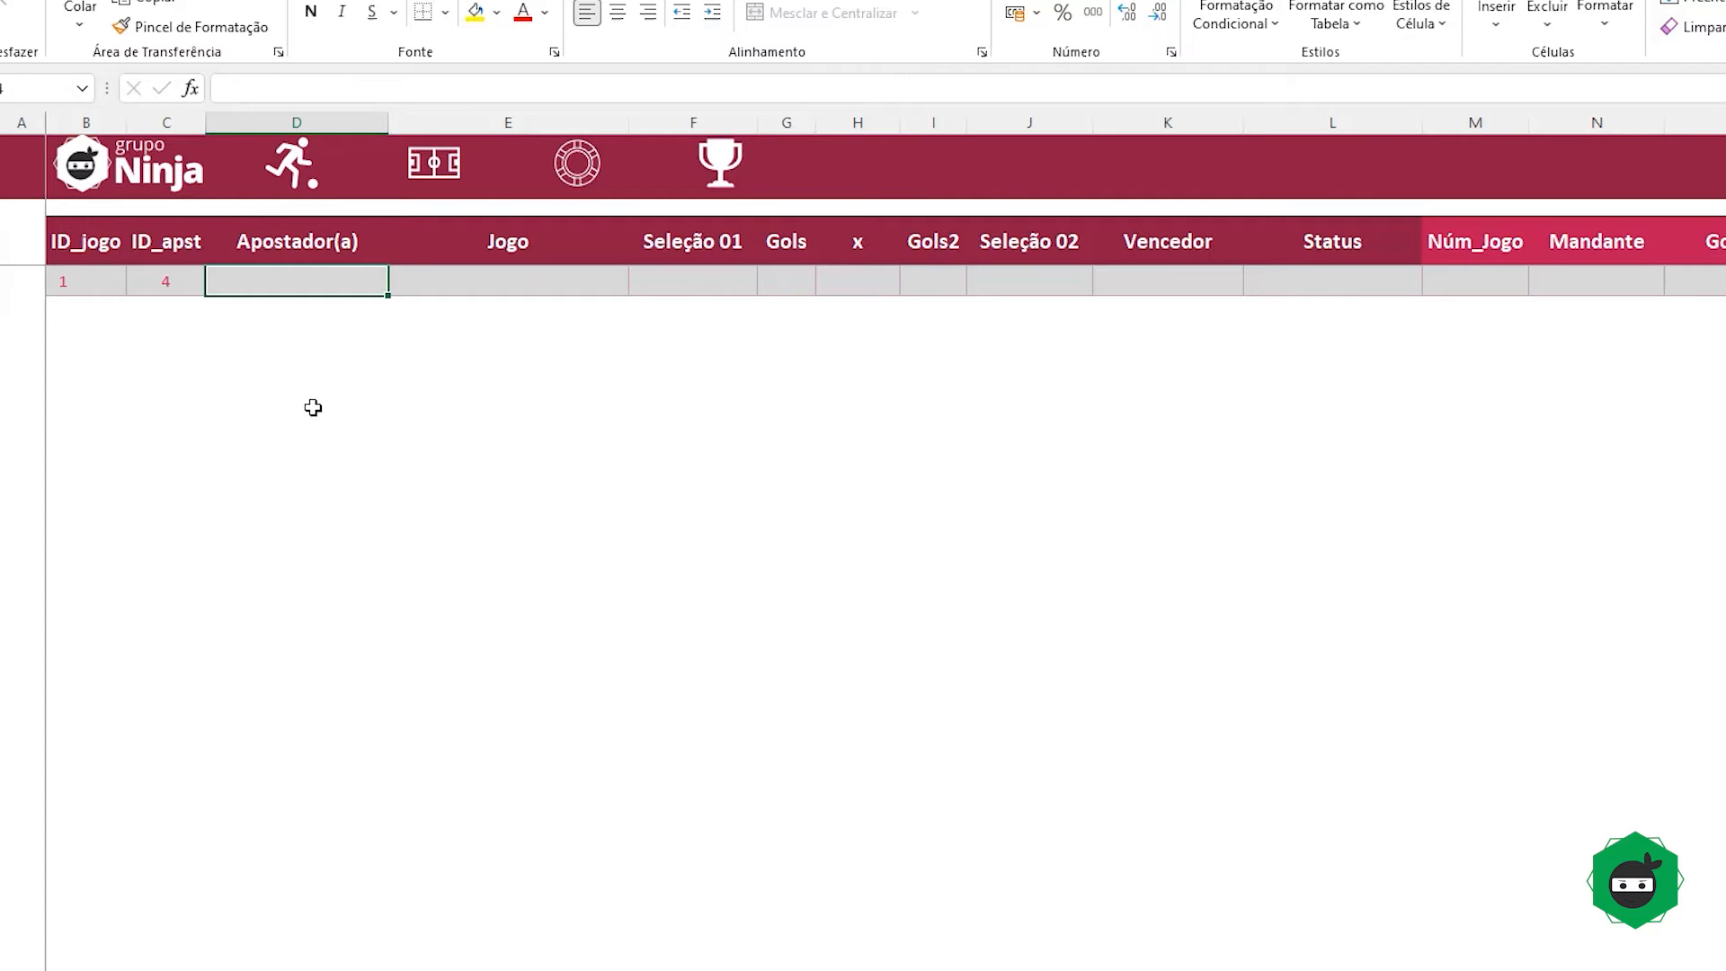
{"action": "type", "text": "=procx"}
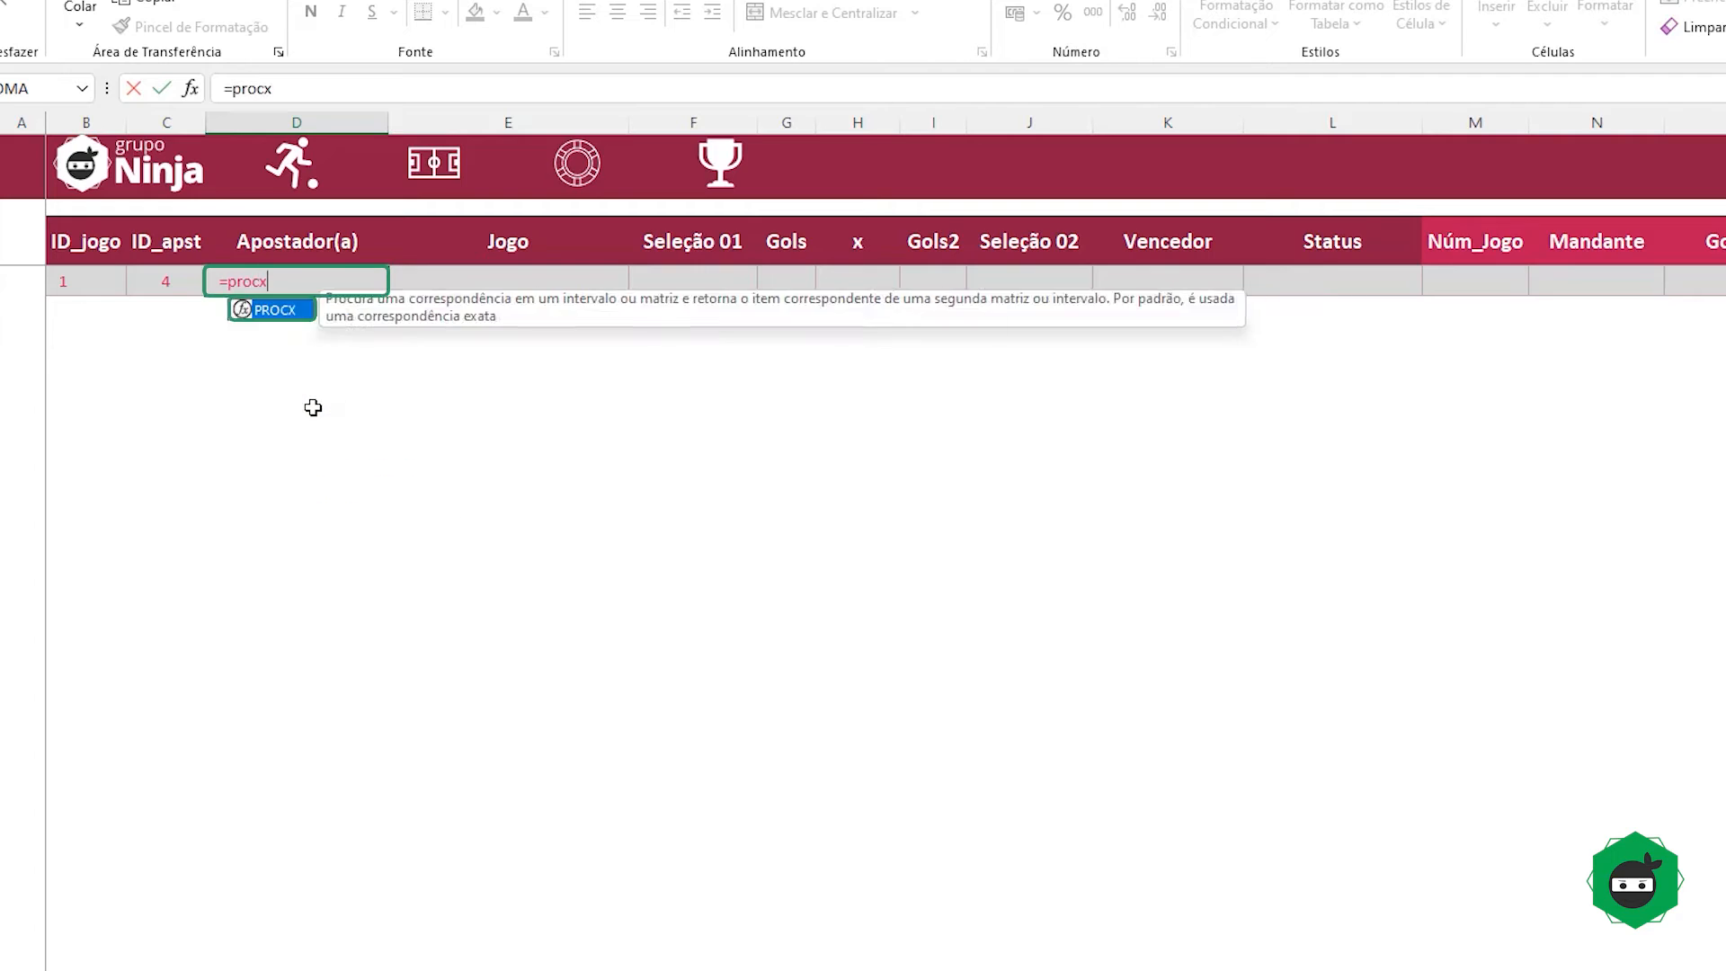
{"action": "key", "text": "Return"}
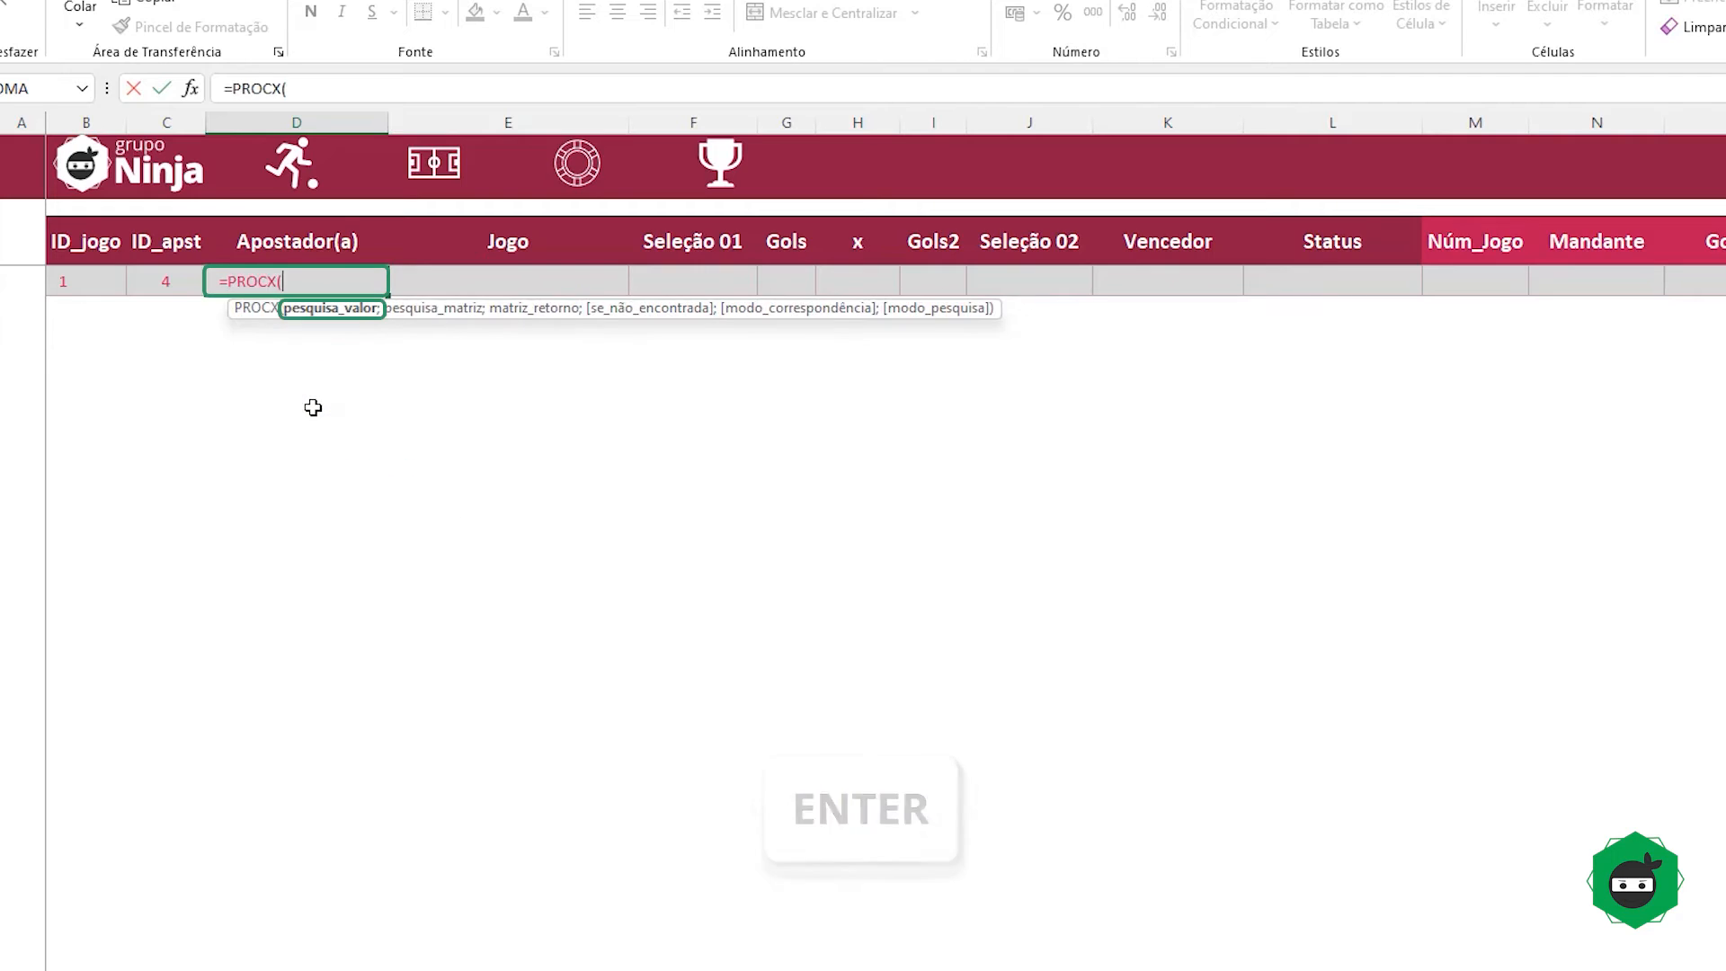
{"action": "left_click", "coordinate": [159, 283]}
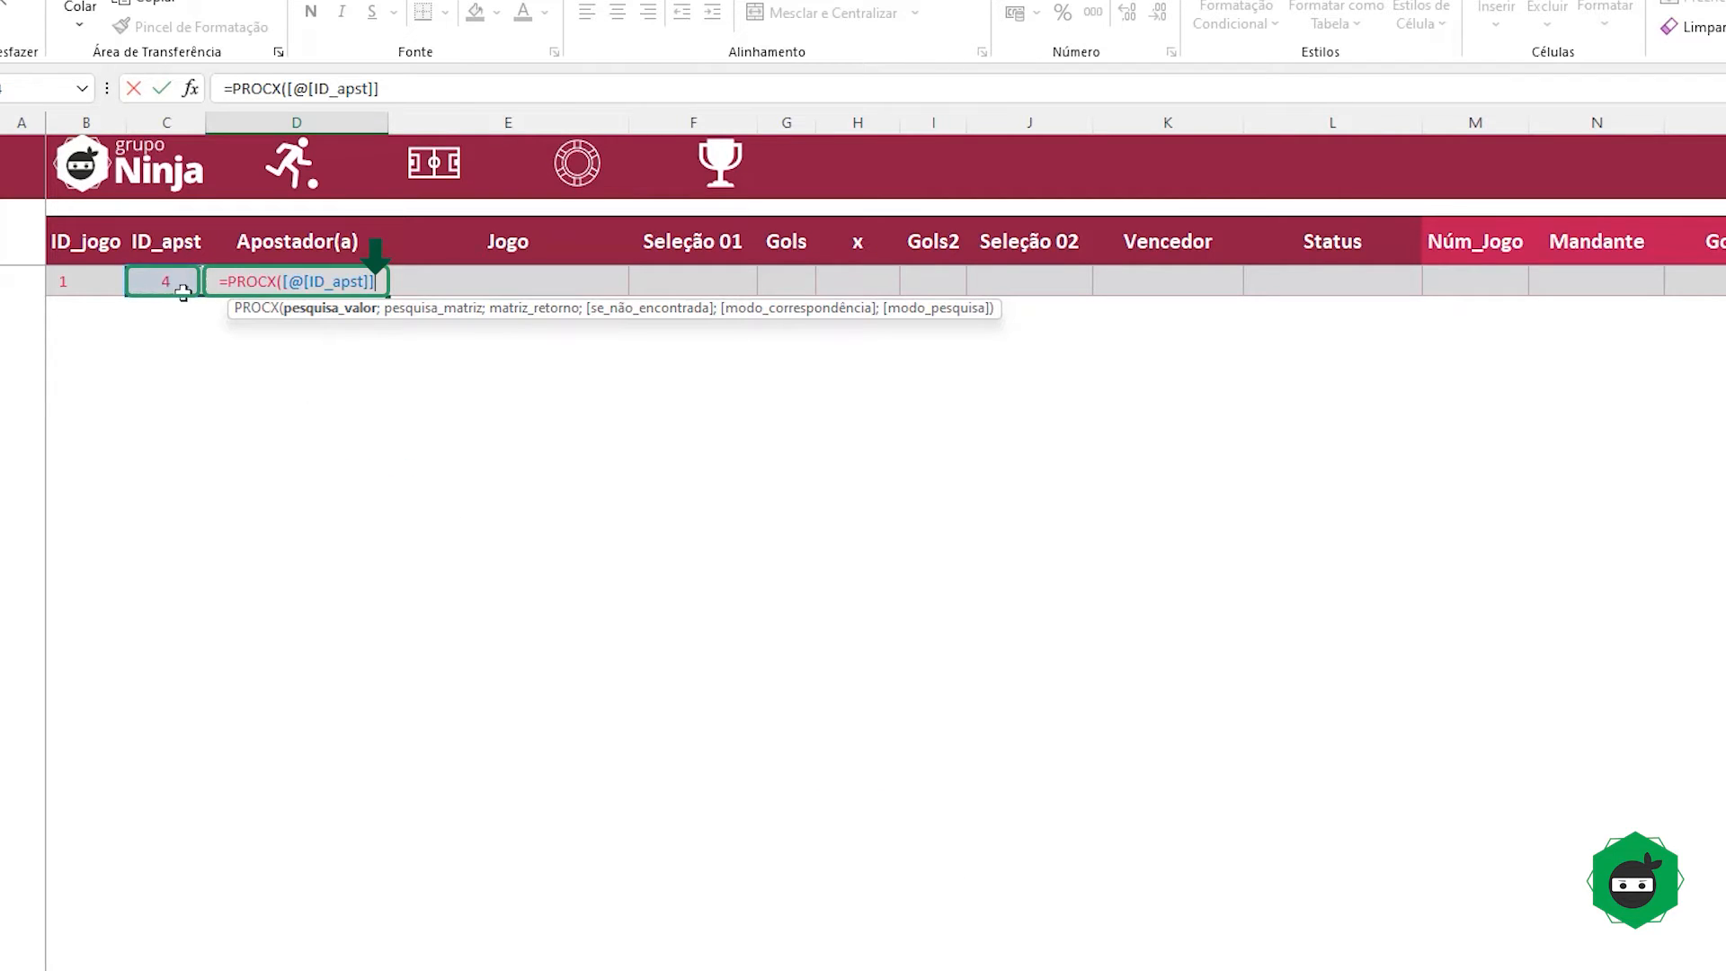
{"action": "type", "text": ";"}
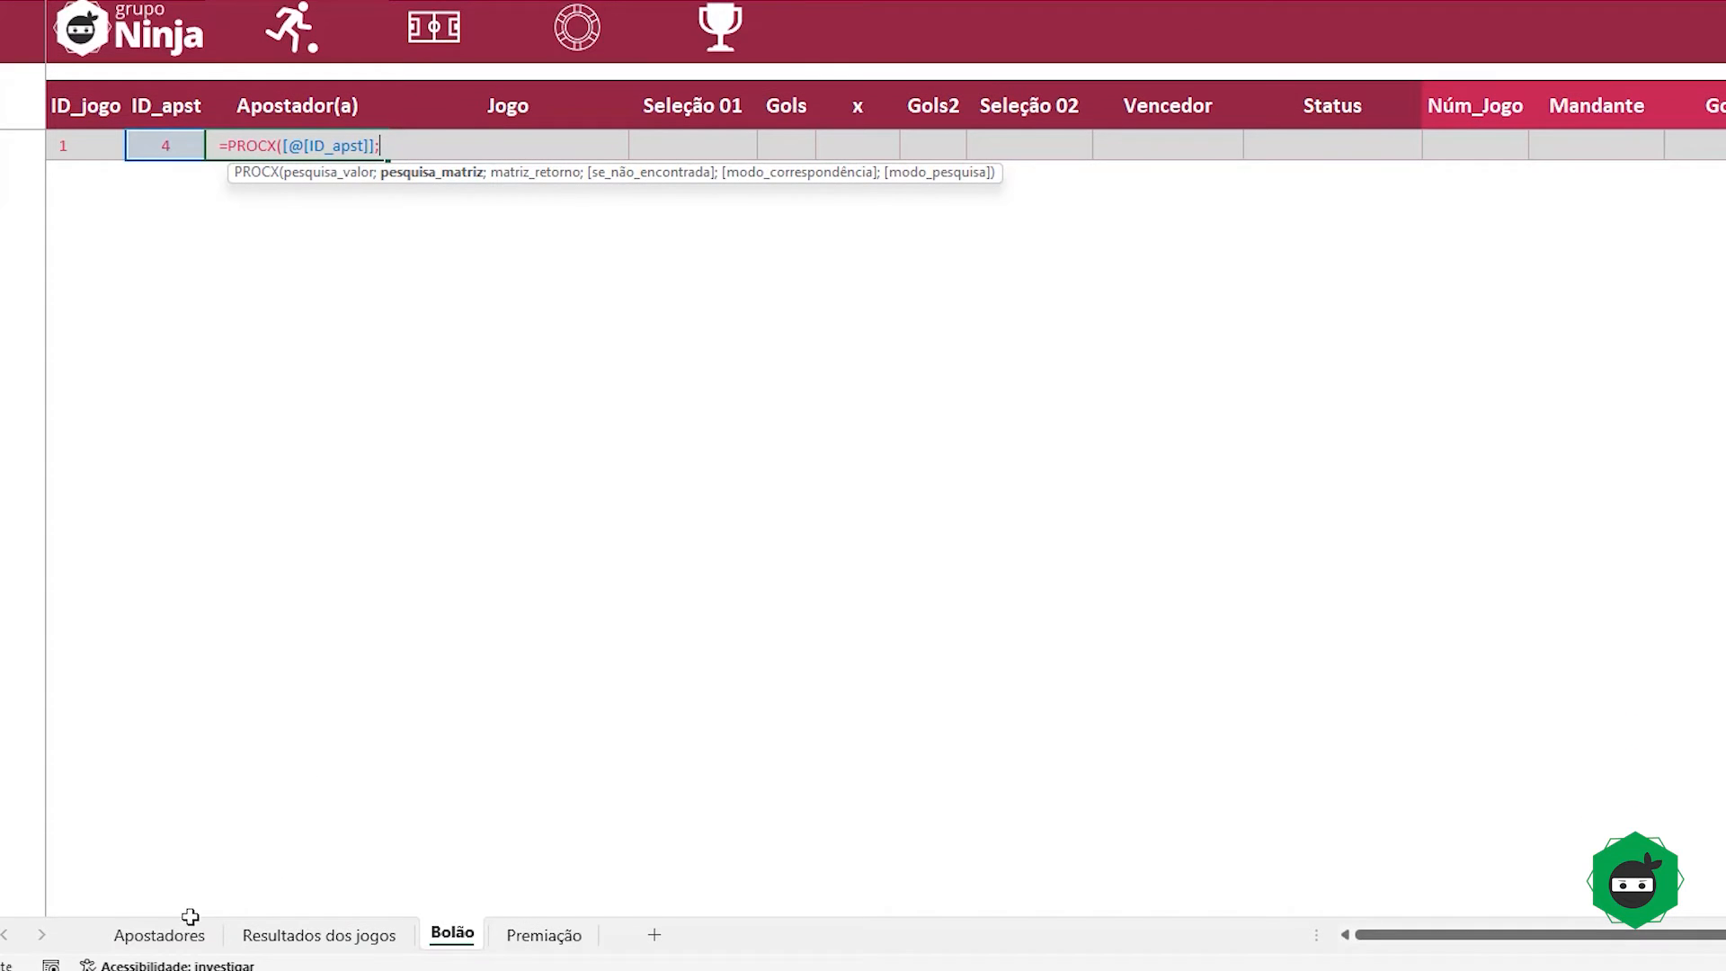
{"action": "left_click", "coordinate": [166, 931]}
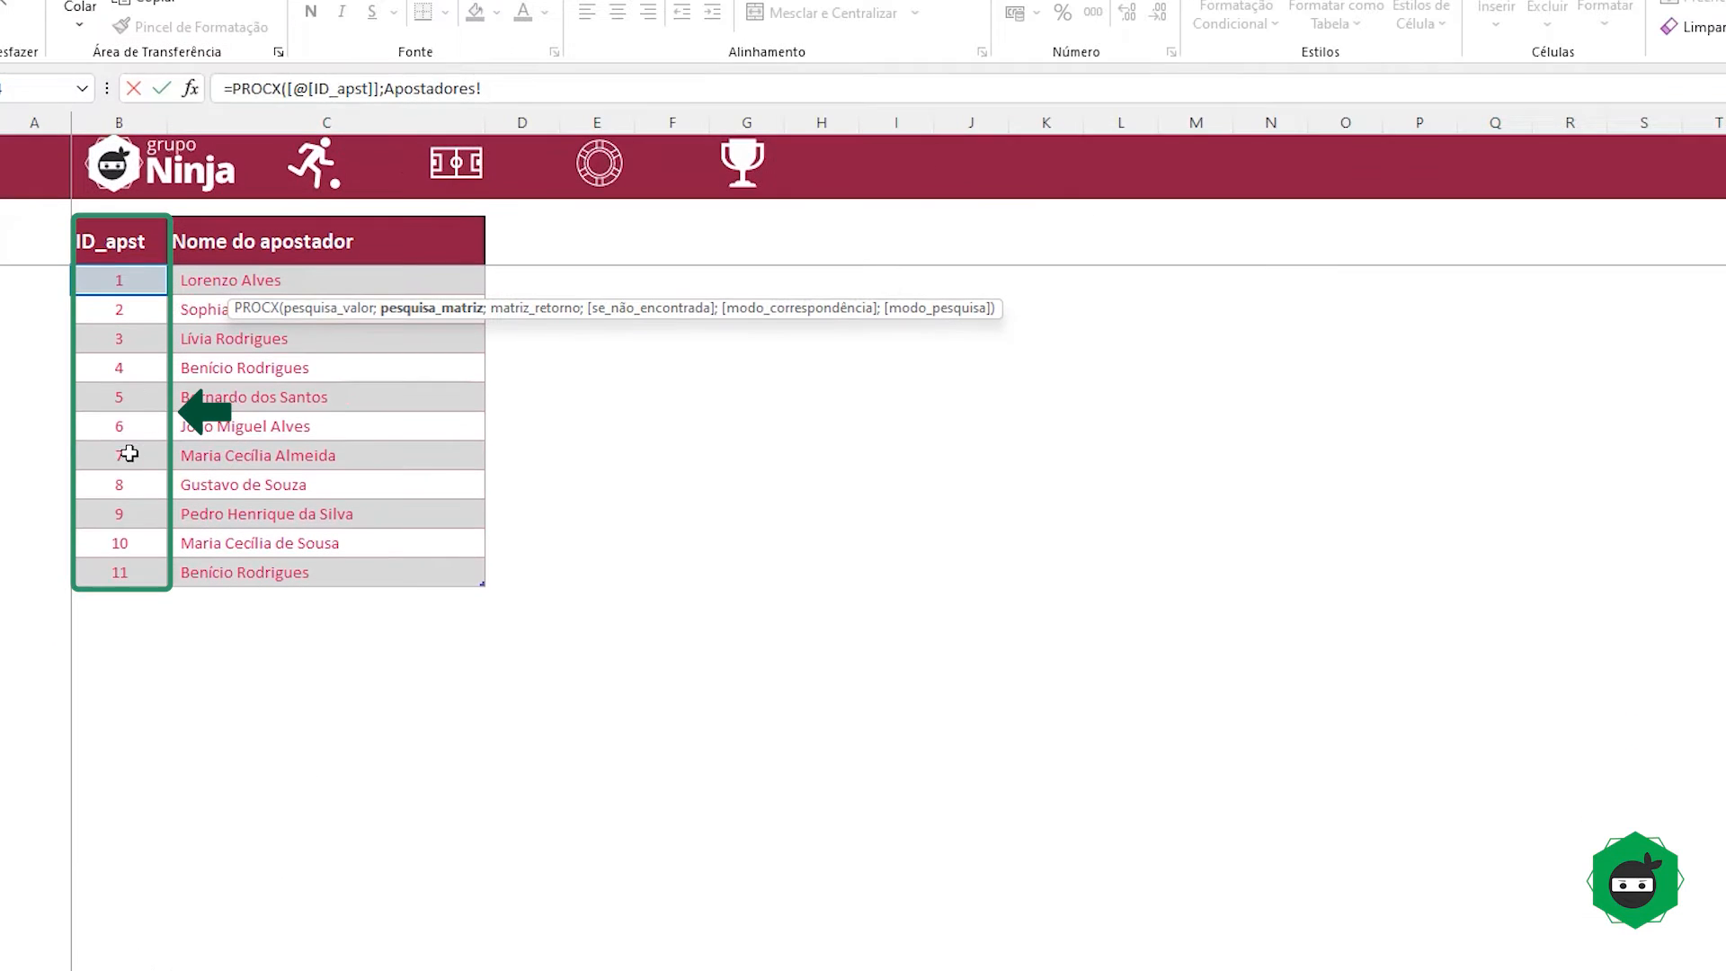
{"action": "left_click", "coordinate": [130, 454]}
{"action": "key", "text": "ctrl+space"}
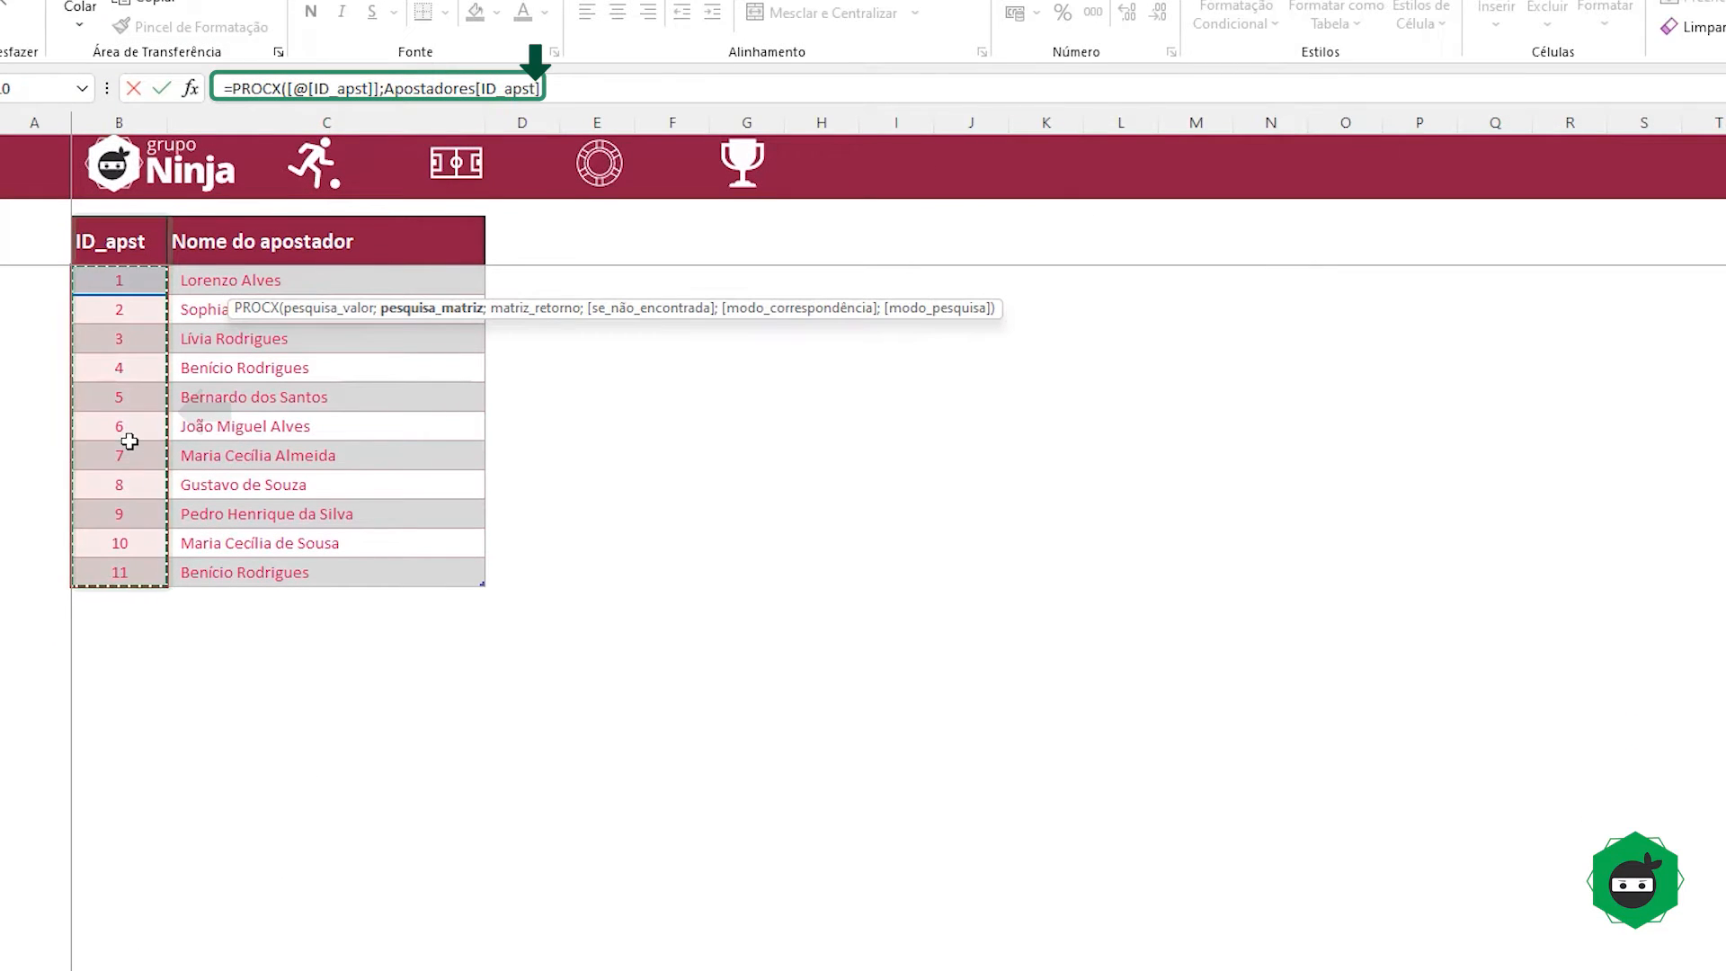
Step: Complete the PROCX formula so it returns the Nome do apostador column, with "" as the value if not found
{"action": "type", "text": ";"}
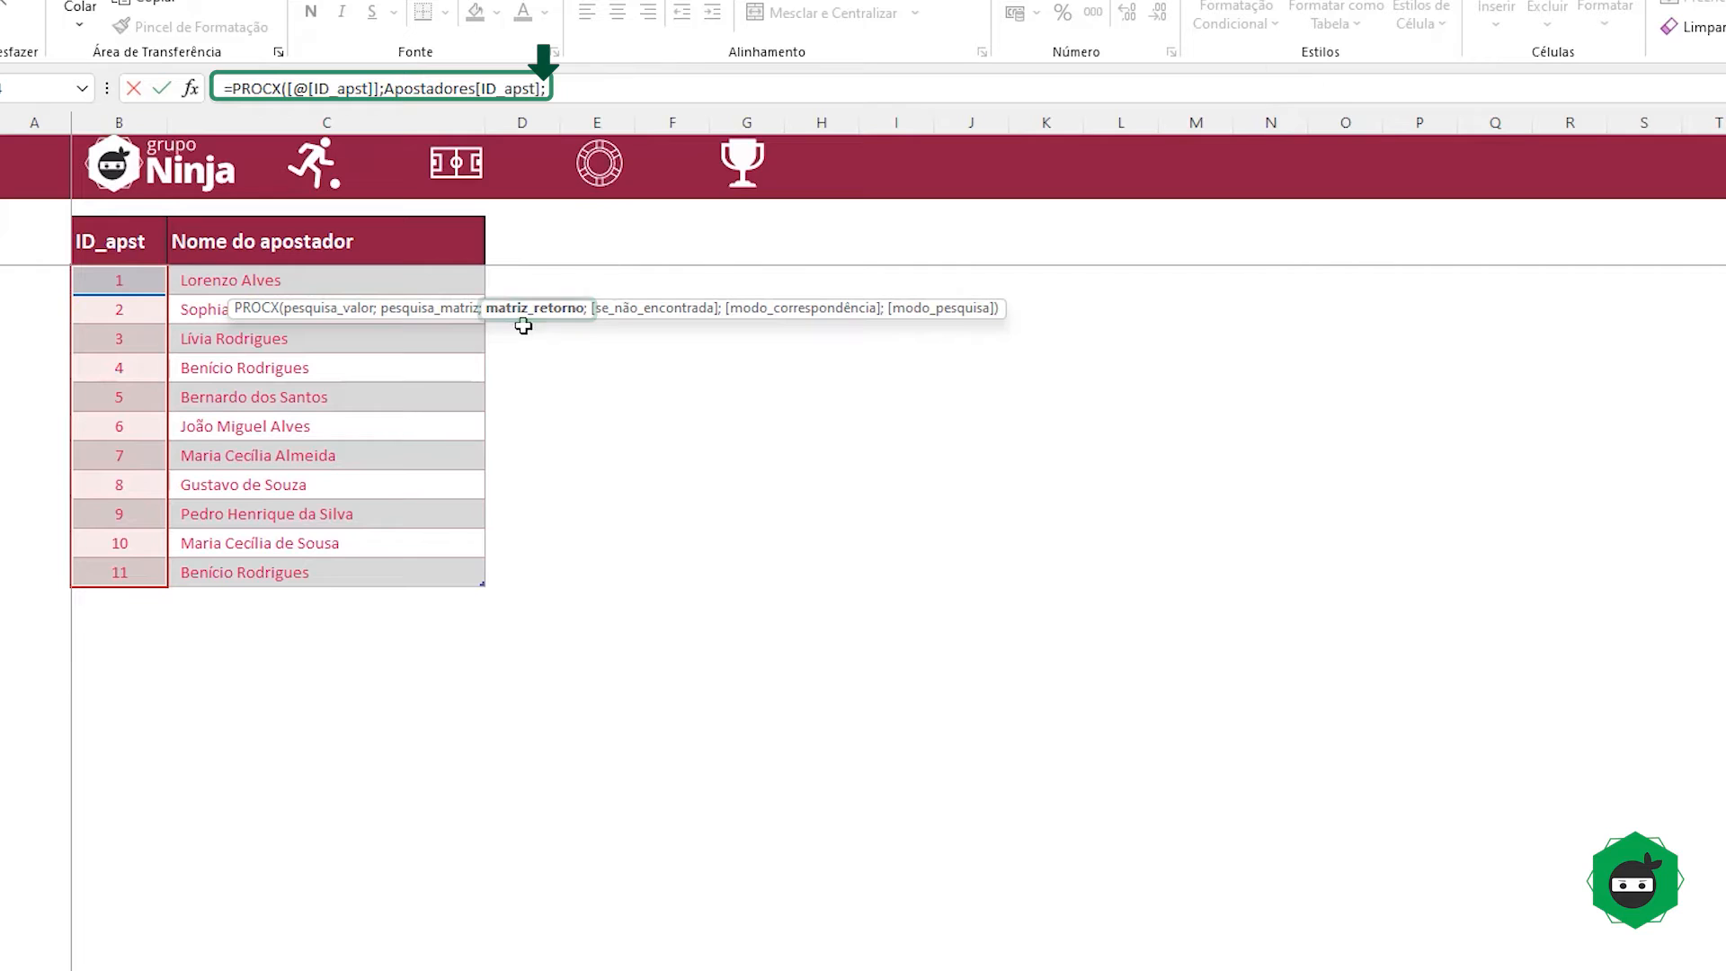
{"action": "left_click", "coordinate": [315, 476]}
{"action": "key", "text": "ctrl+space"}
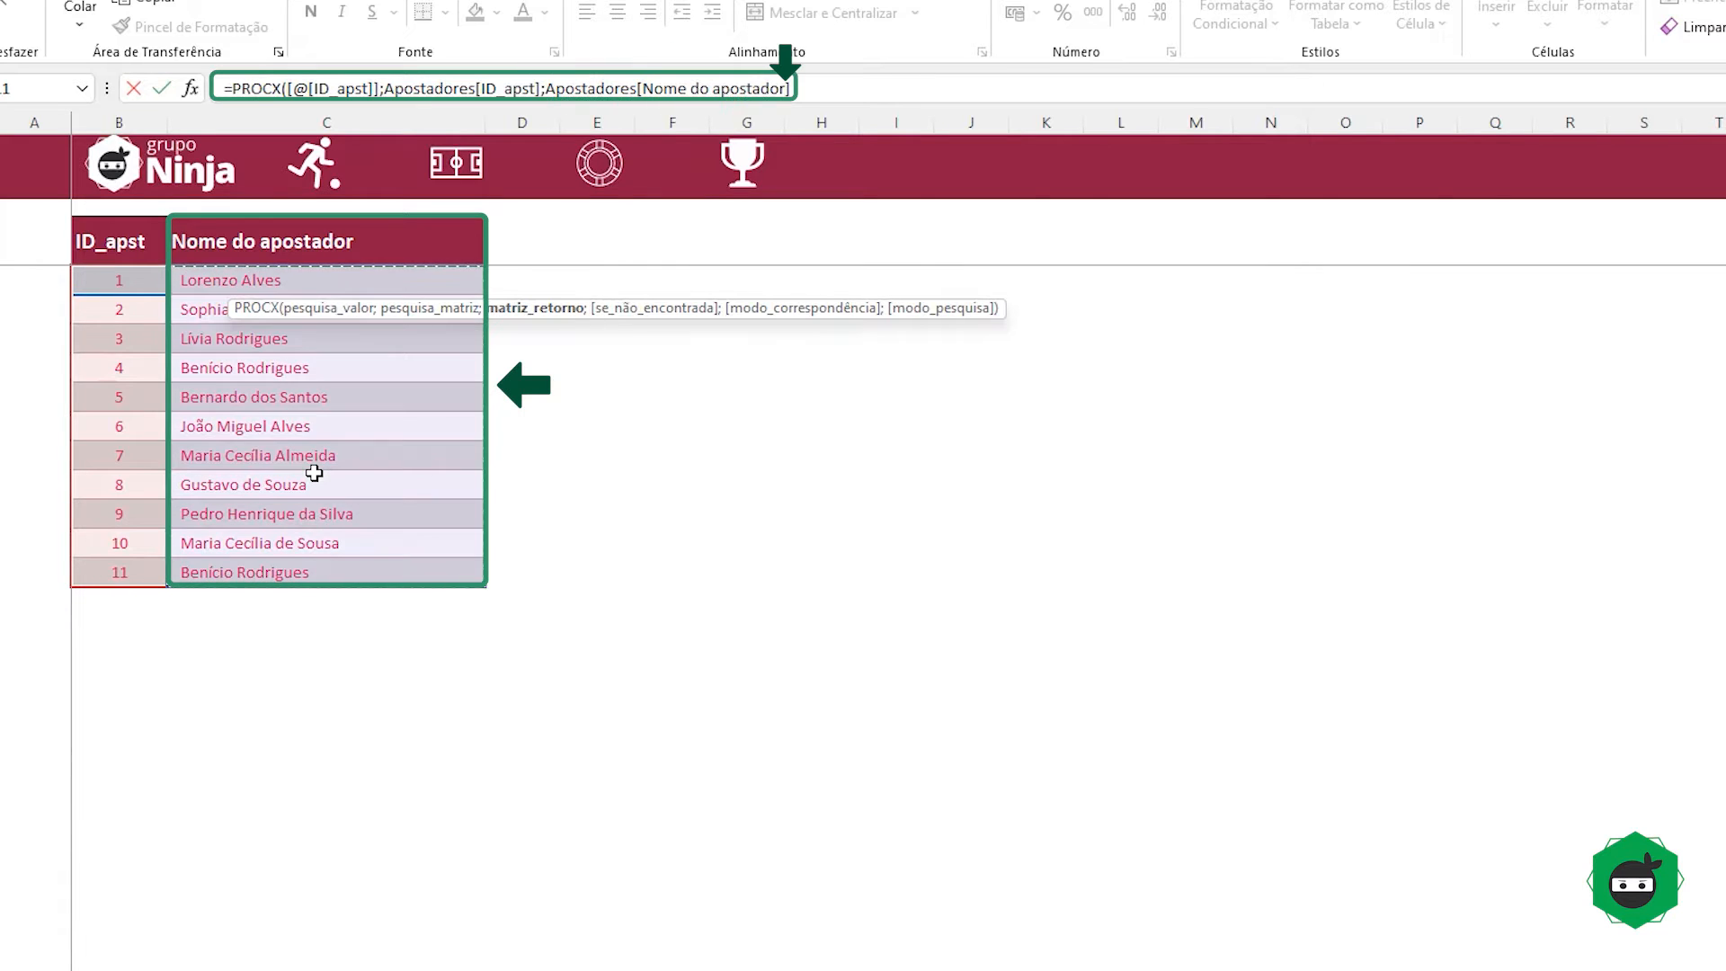
{"action": "type", "text": ";"}
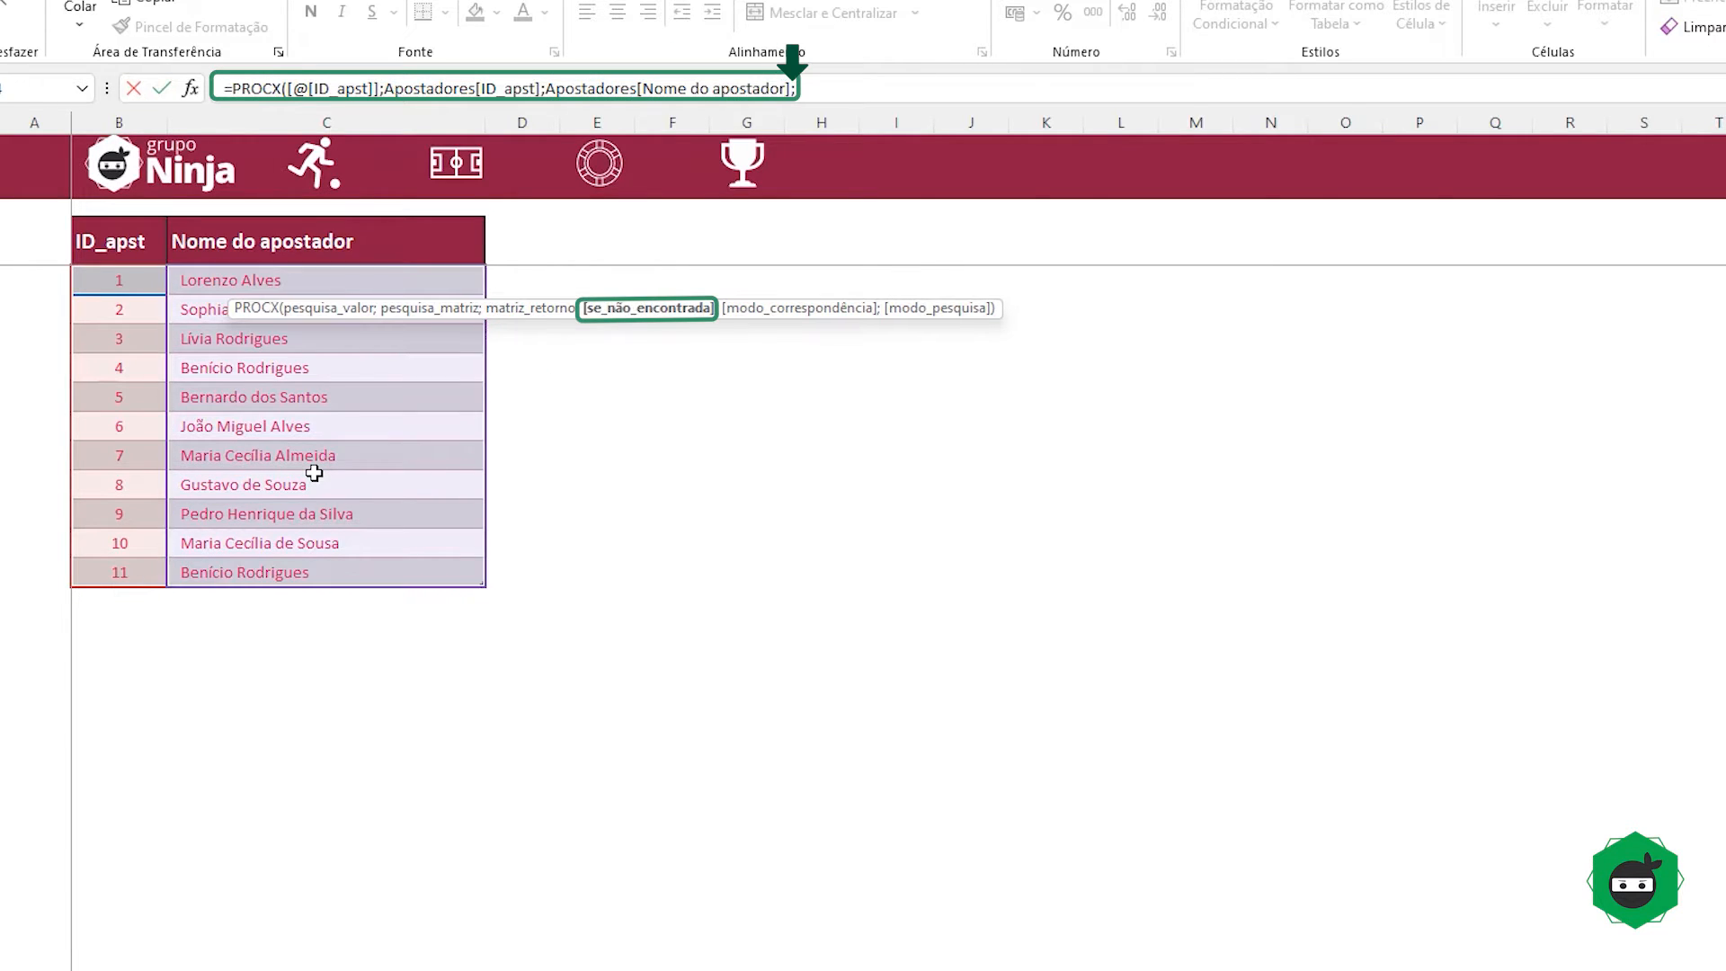
{"action": "type", "text": "\"\""}
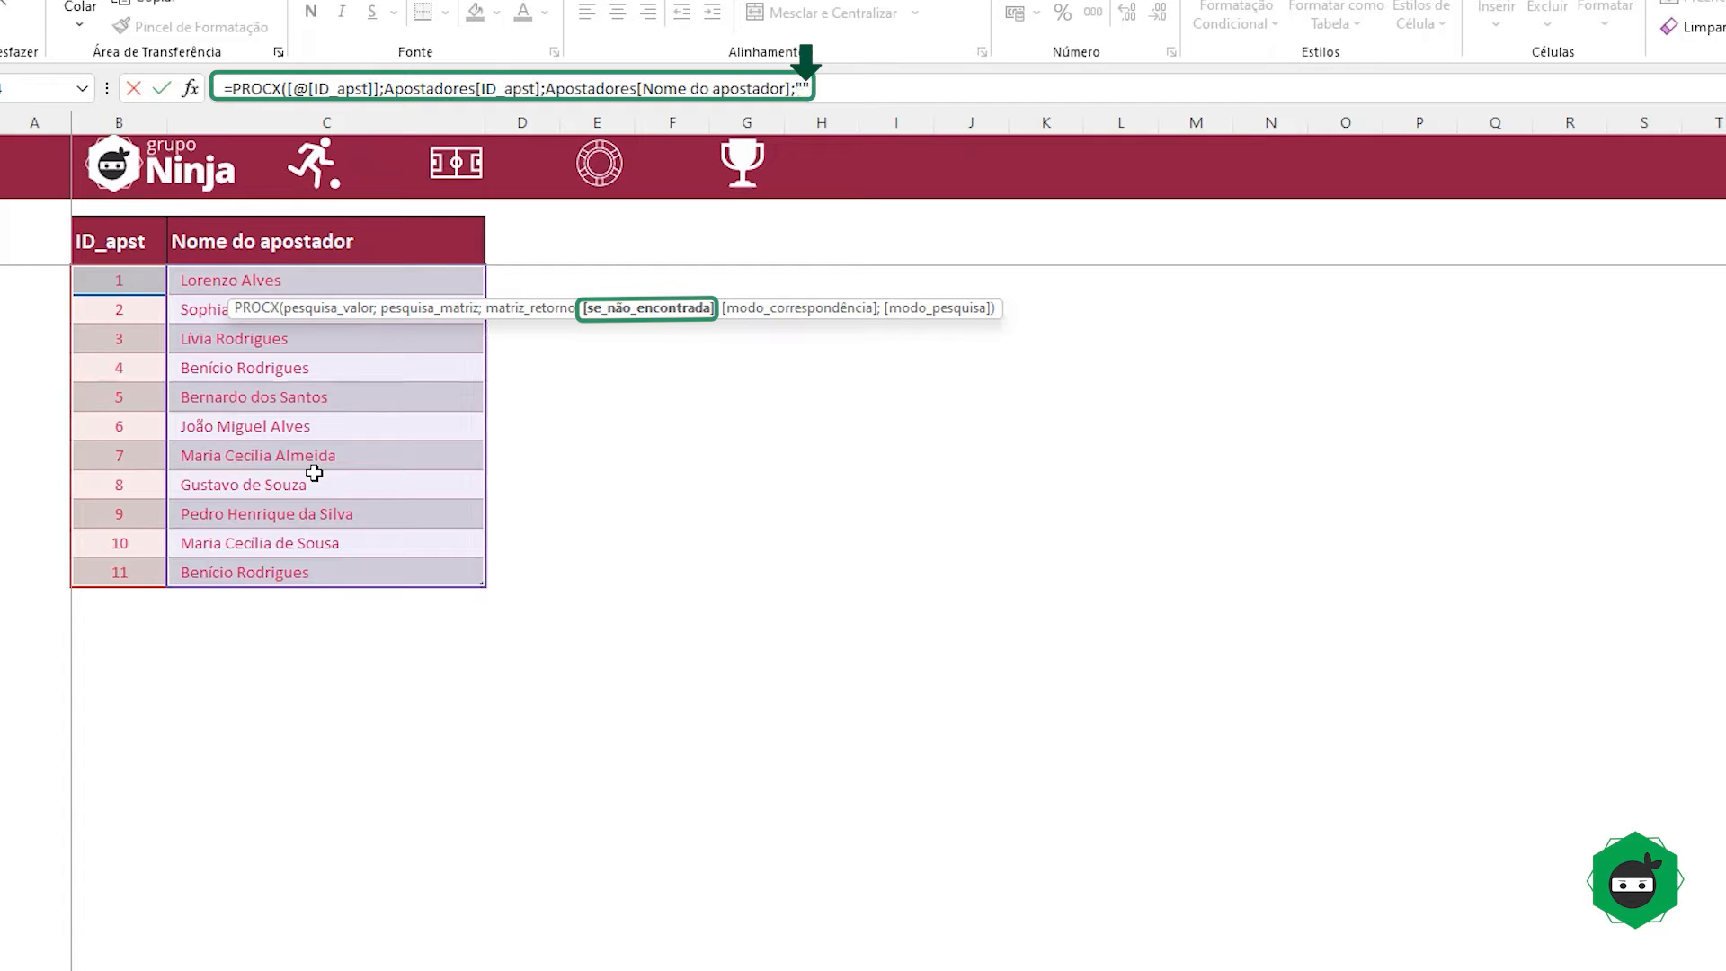
{"action": "type", "text": ")"}
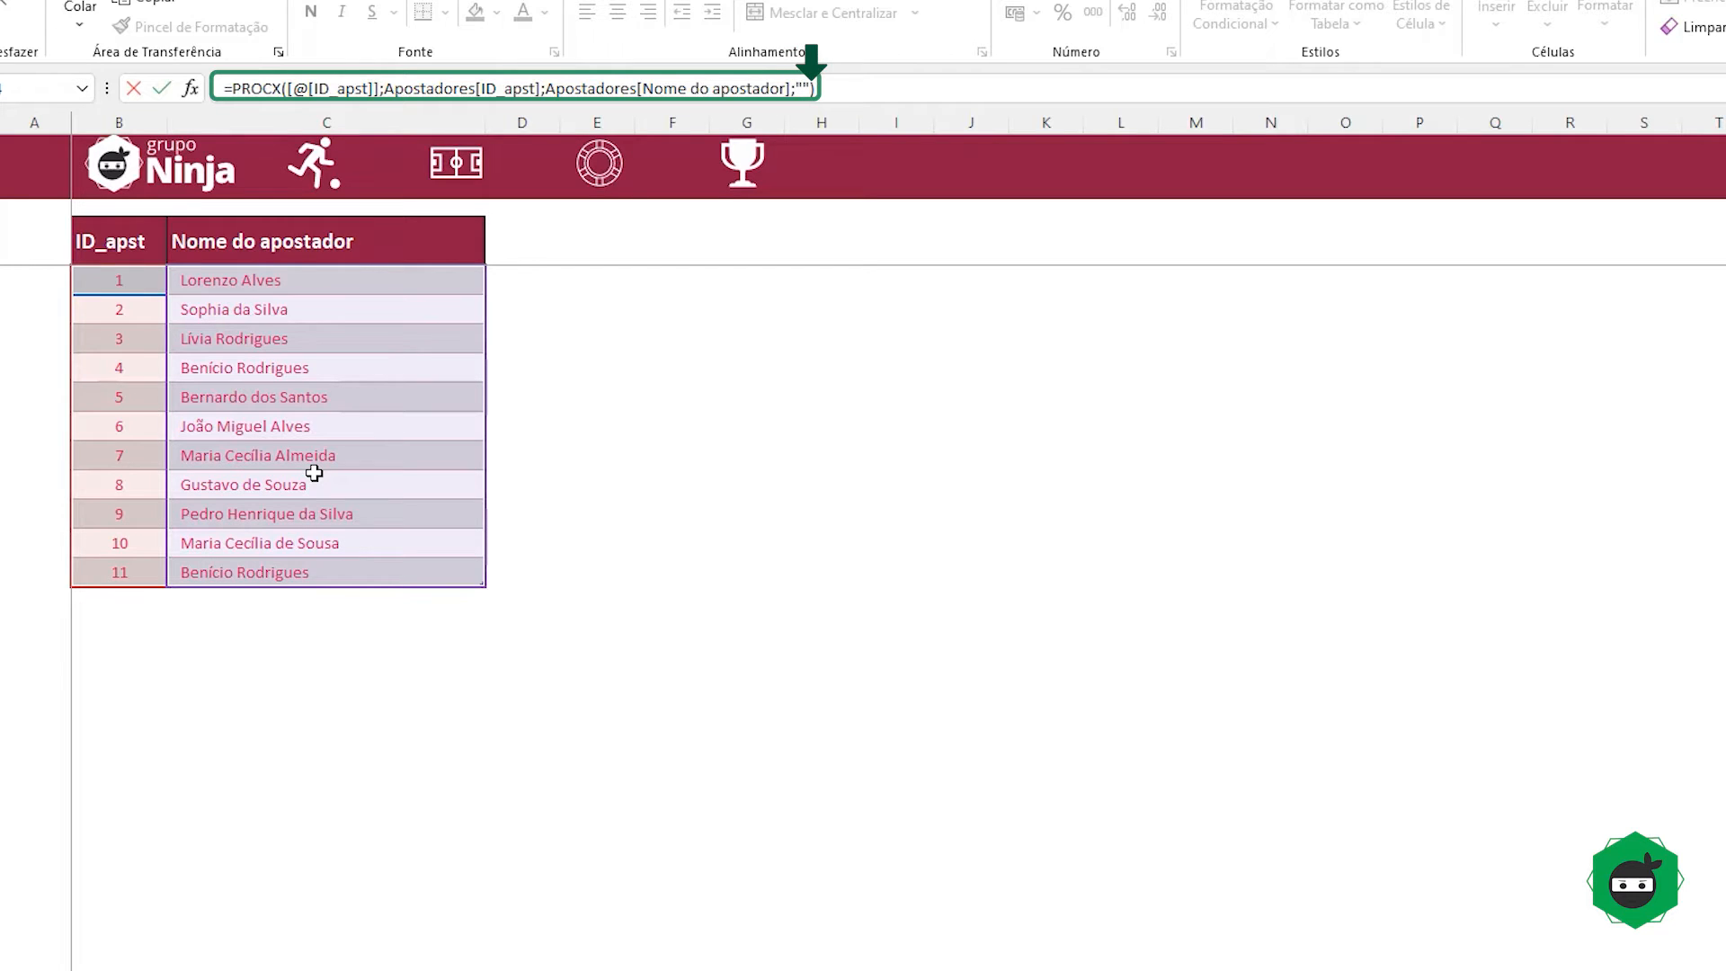
{"action": "key", "text": "Return"}
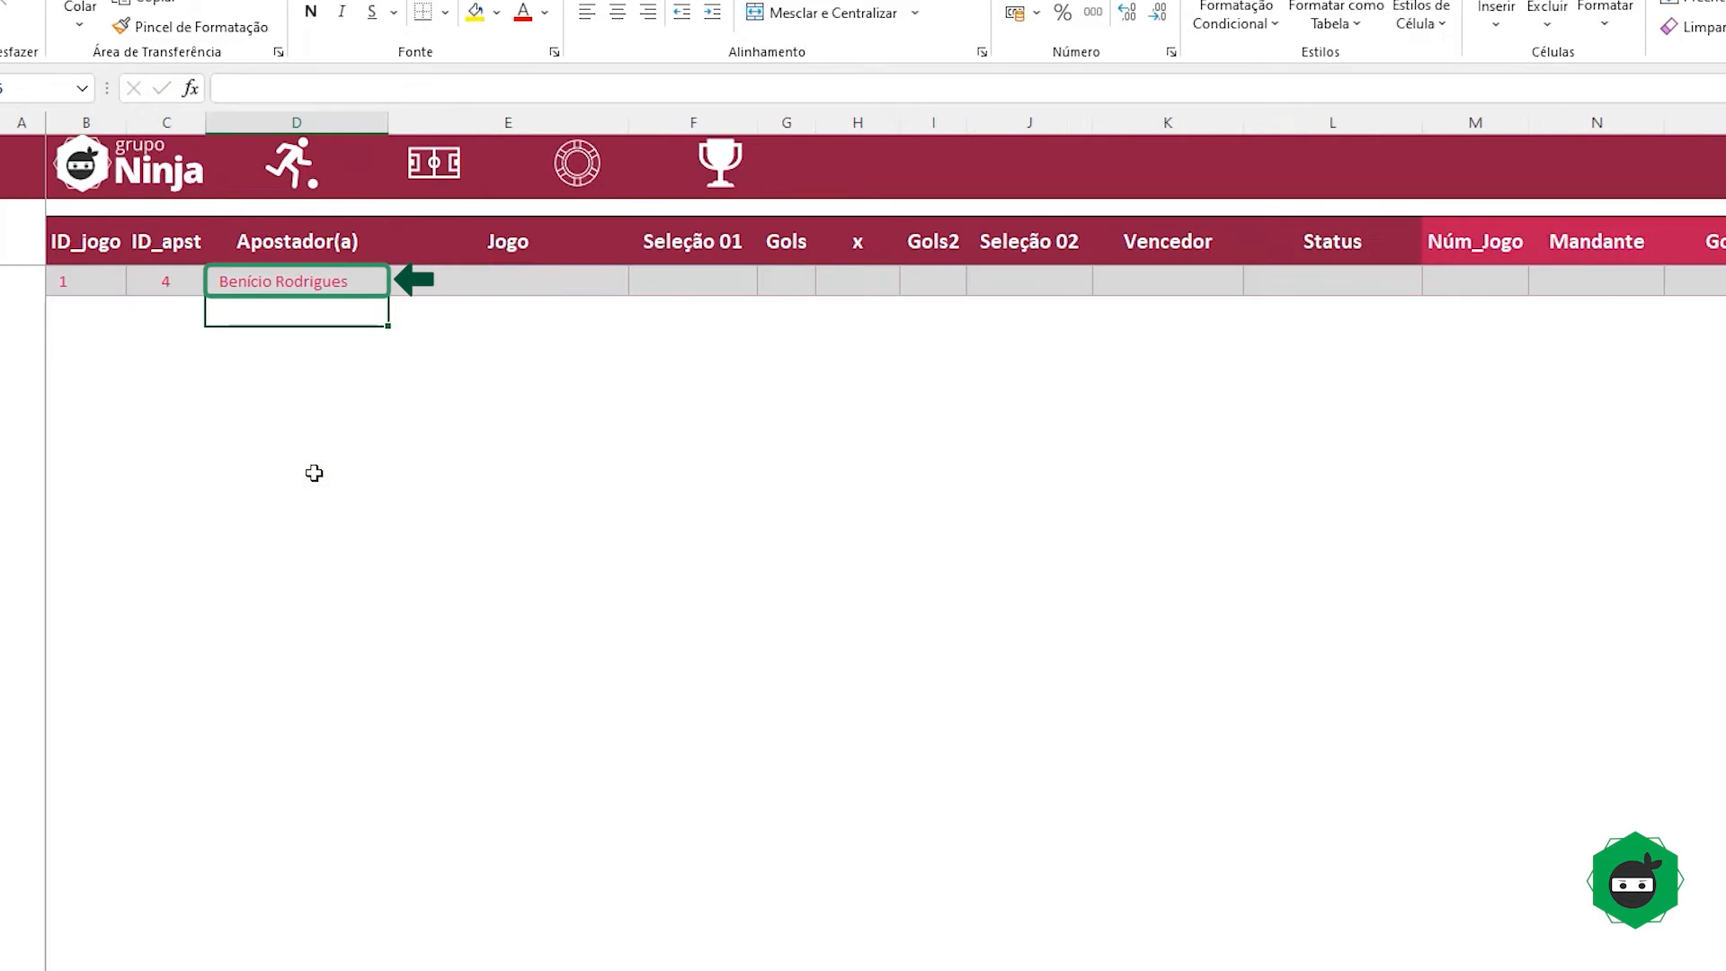
{"action": "left_click", "coordinate": [277, 278]}
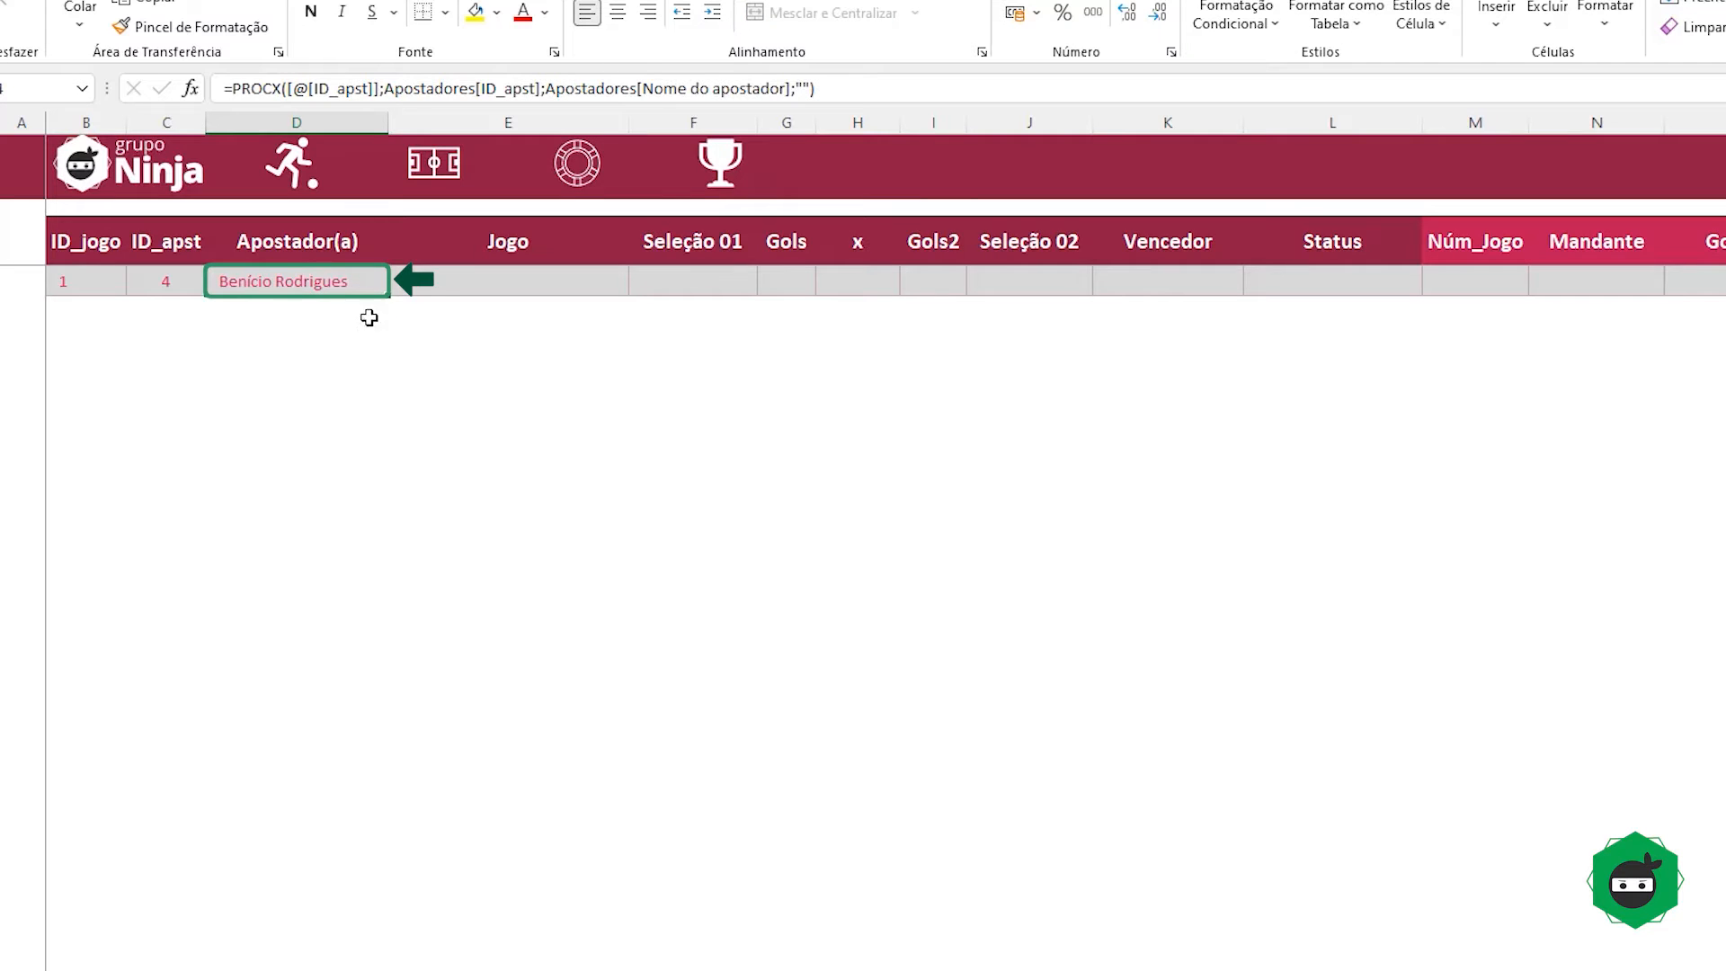
Step: Set up data validation on the first Jogo cell of the Bolão table, allowing a list (Lista)
{"action": "left_click", "coordinate": [430, 292]}
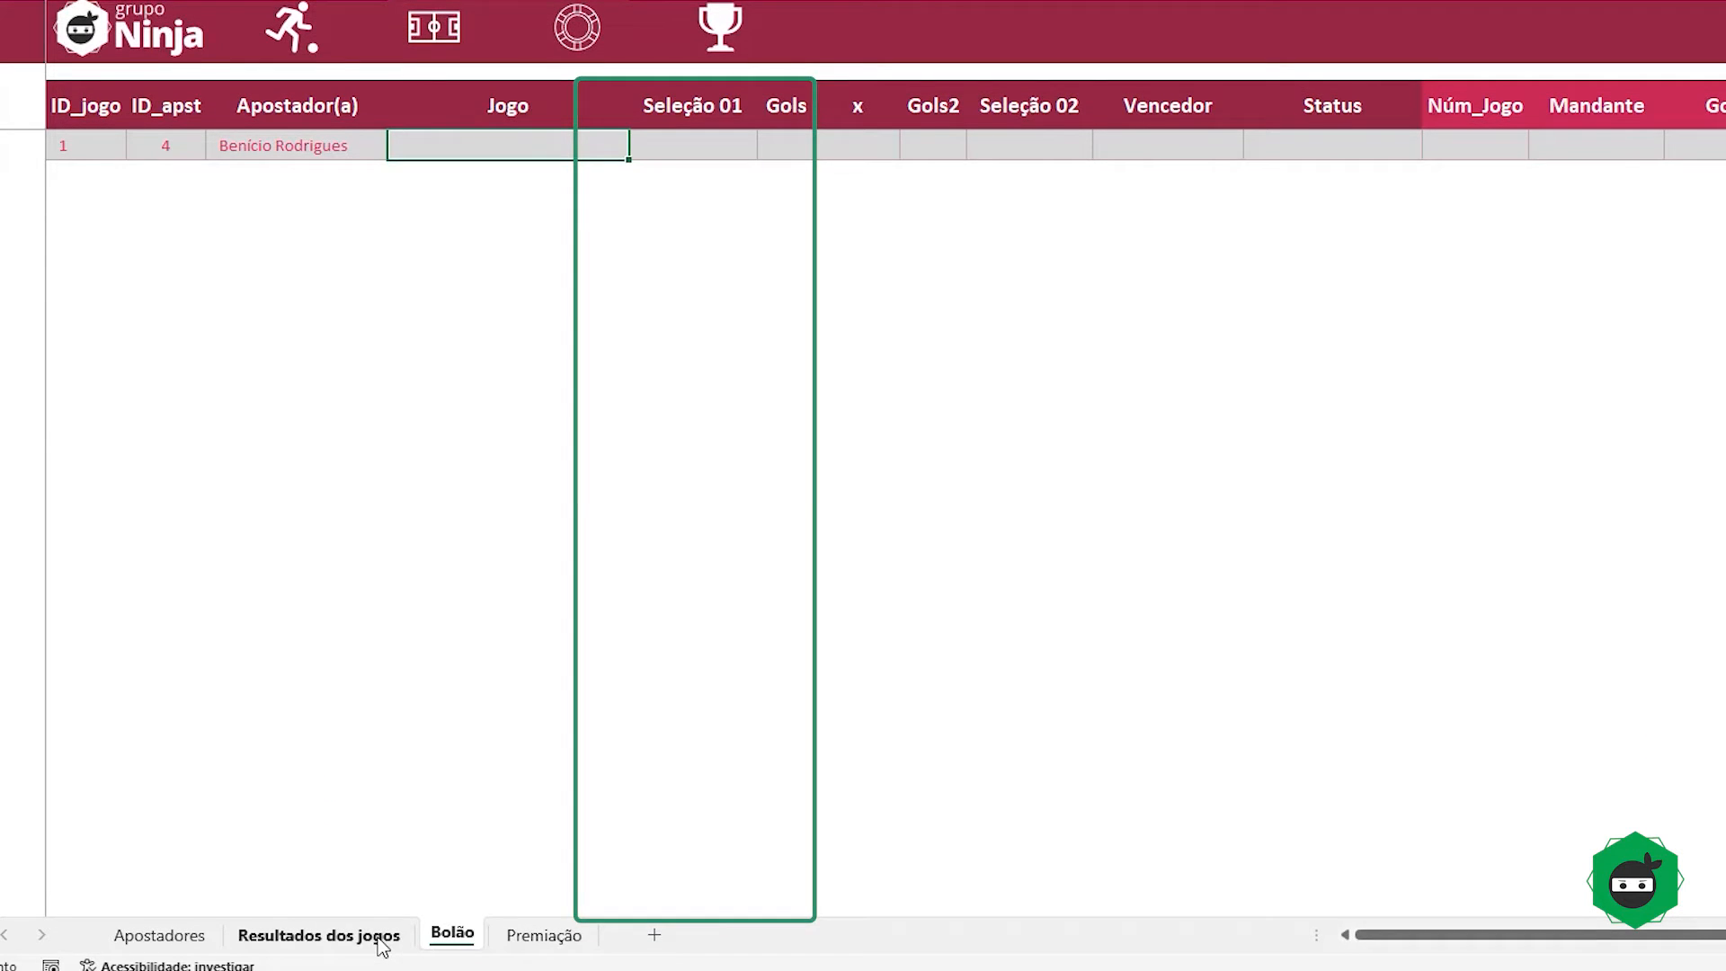
{"action": "left_click", "coordinate": [381, 934]}
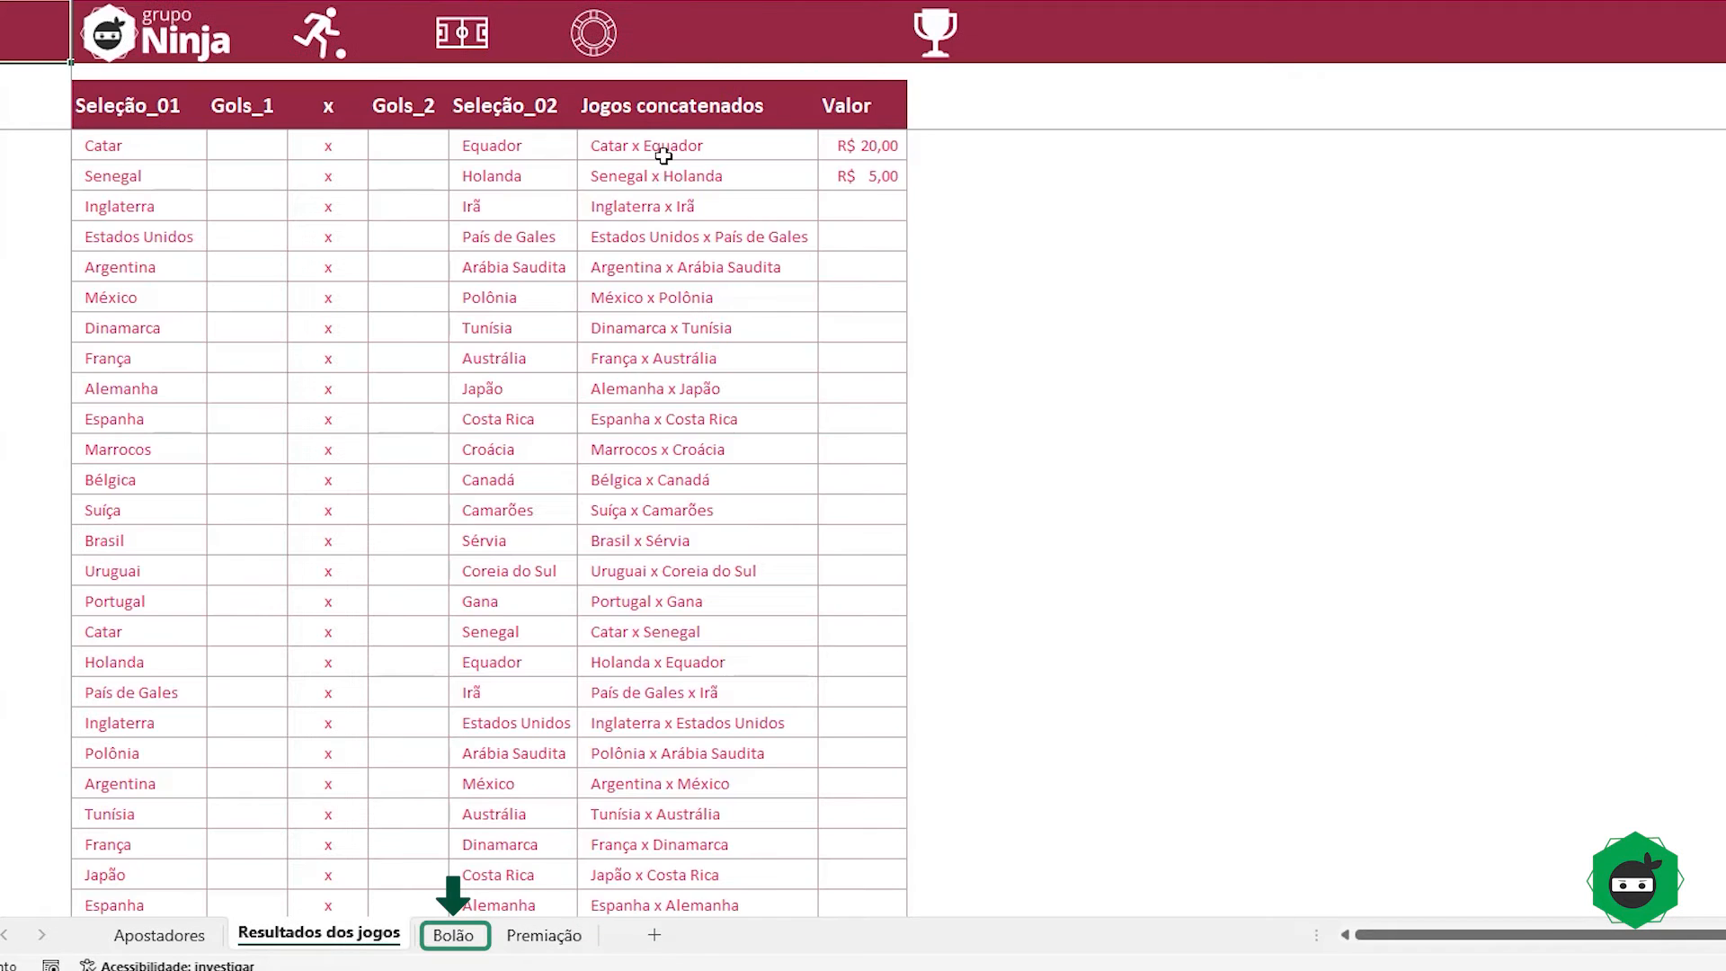
{"action": "left_click", "coordinate": [452, 933]}
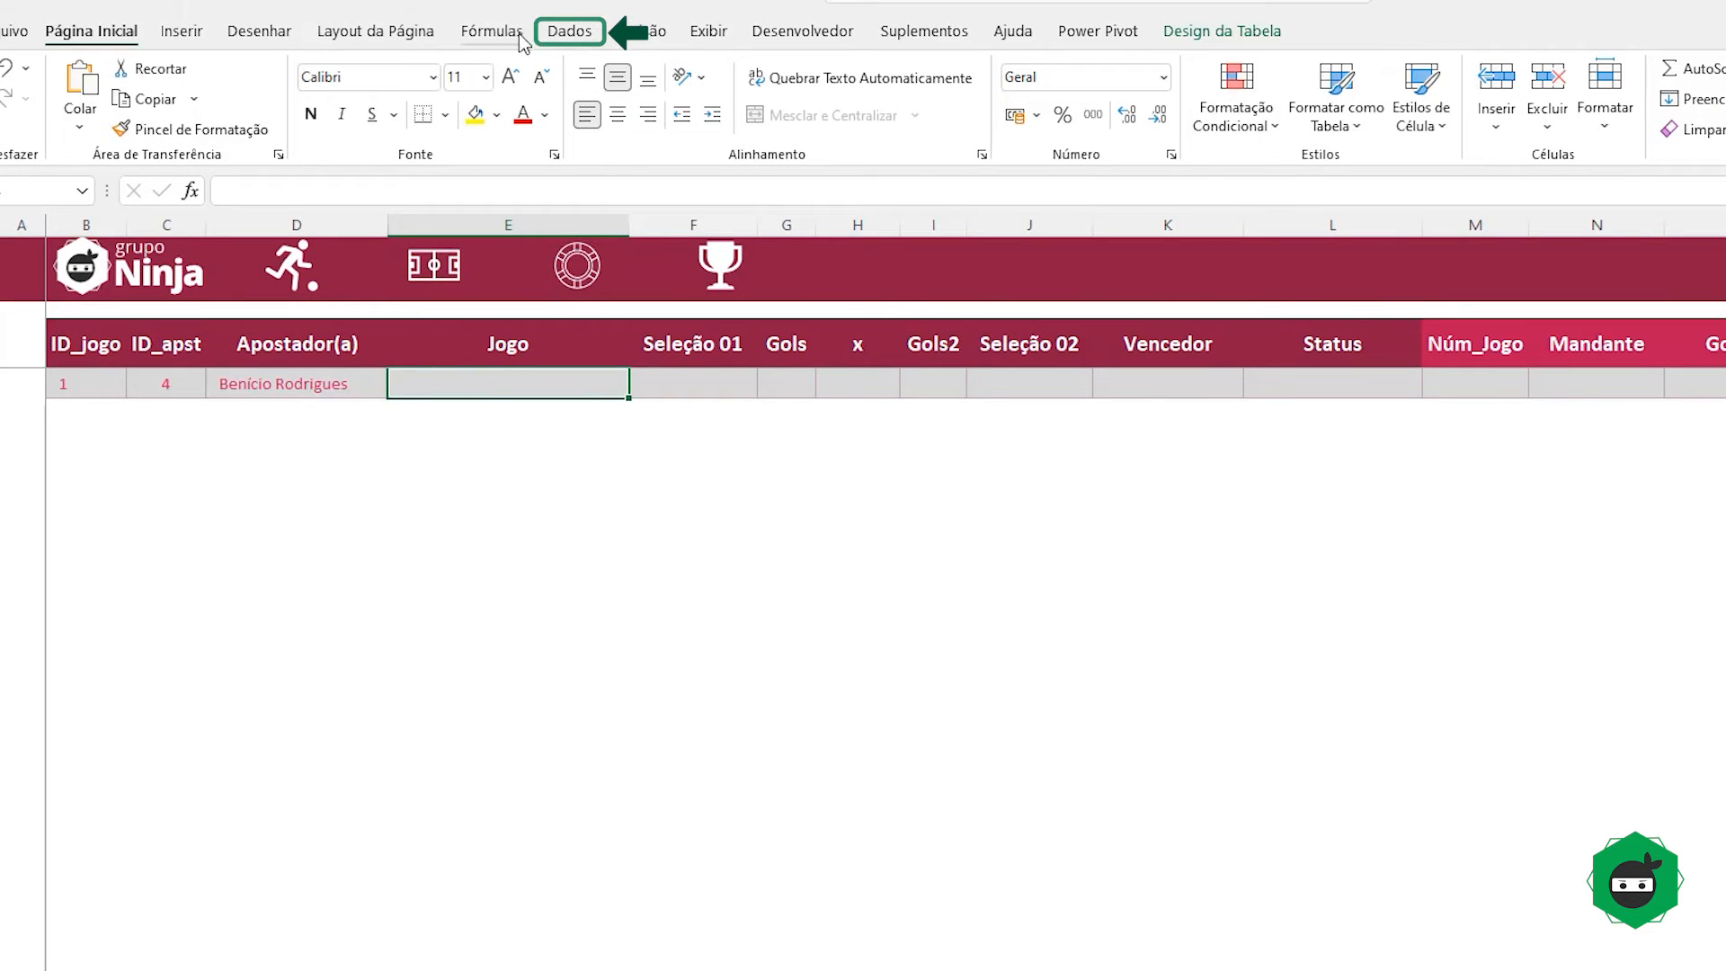
{"action": "left_click", "coordinate": [582, 34]}
{"action": "left_click", "coordinate": [1372, 129]}
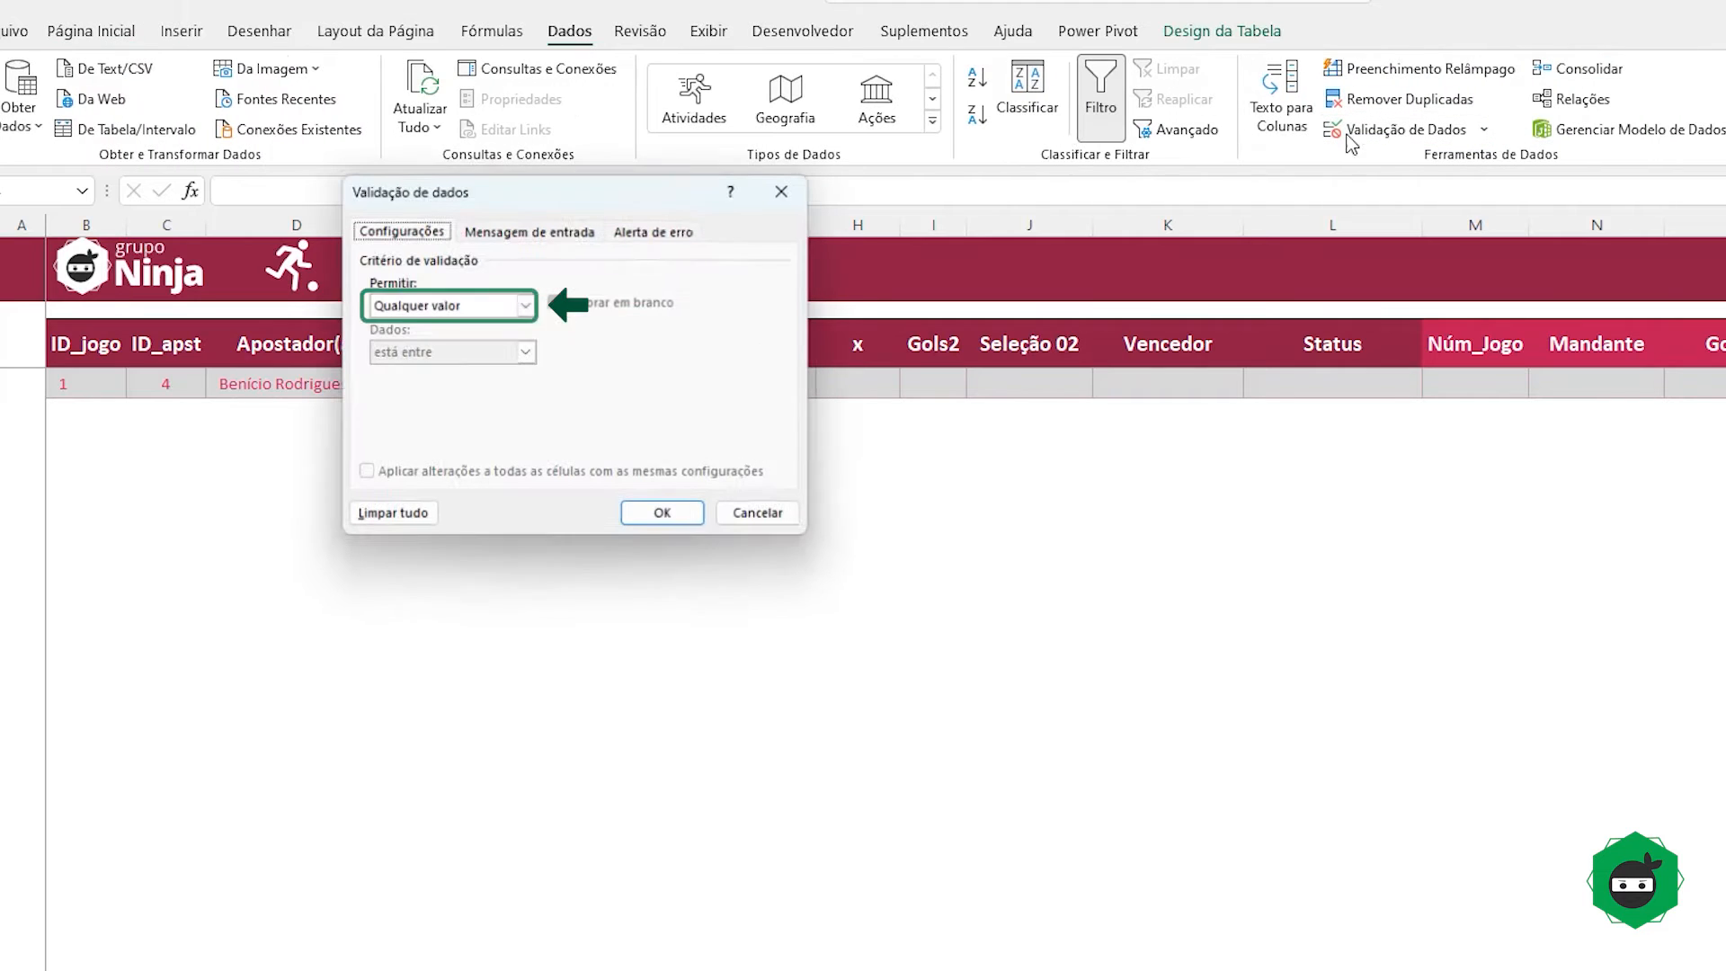
{"action": "left_click", "coordinate": [525, 304]}
{"action": "left_click", "coordinate": [381, 371]}
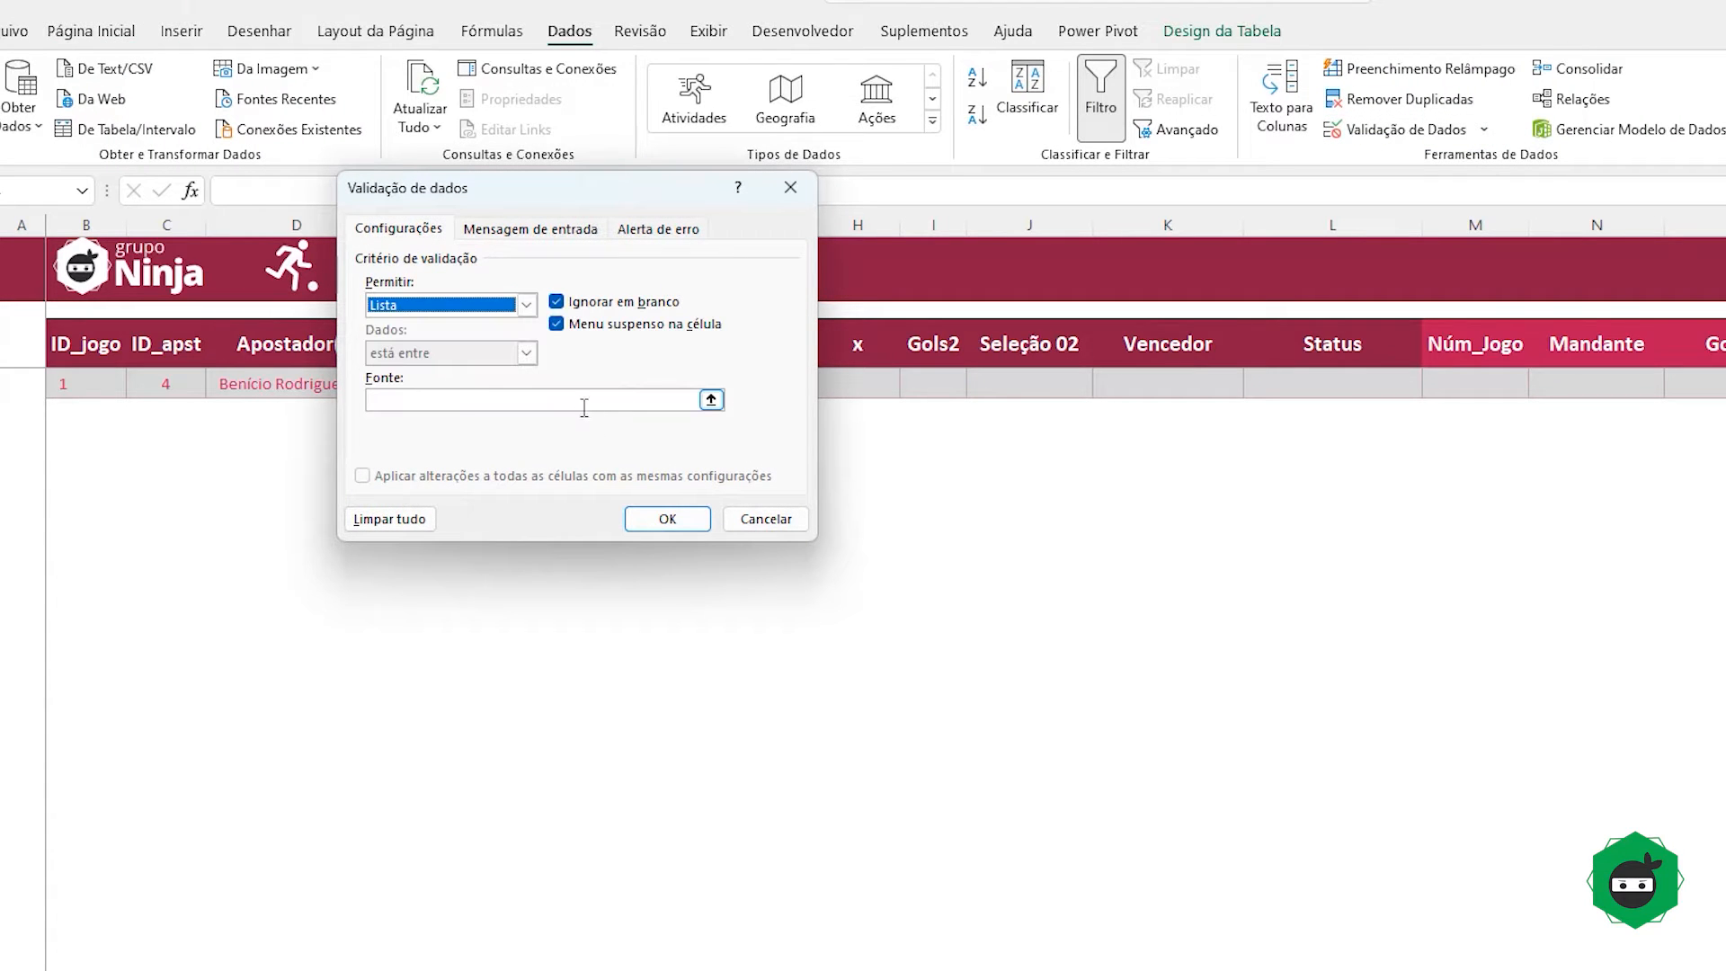
Step: Use the Jogos concatenados range ='Resultados dos jogos'!$G$4:$G$51 as the validation list source and apply it
{"action": "left_click", "coordinate": [709, 397]}
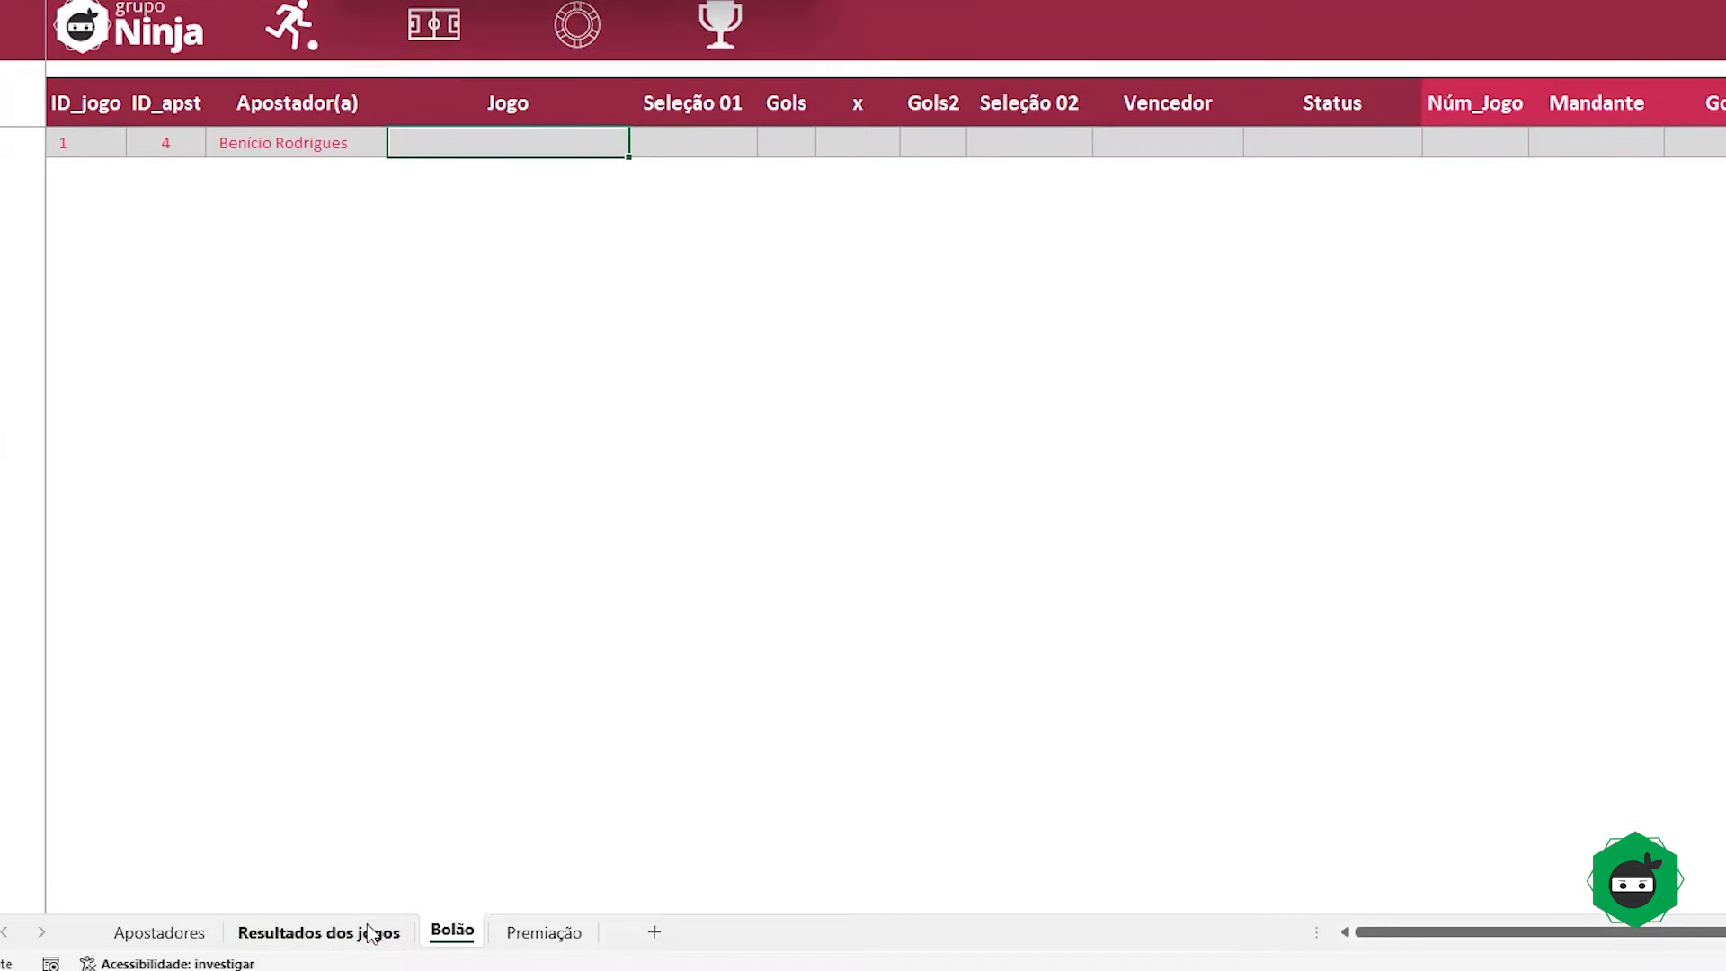
{"action": "left_click", "coordinate": [365, 932]}
{"action": "left_click", "coordinate": [676, 153]}
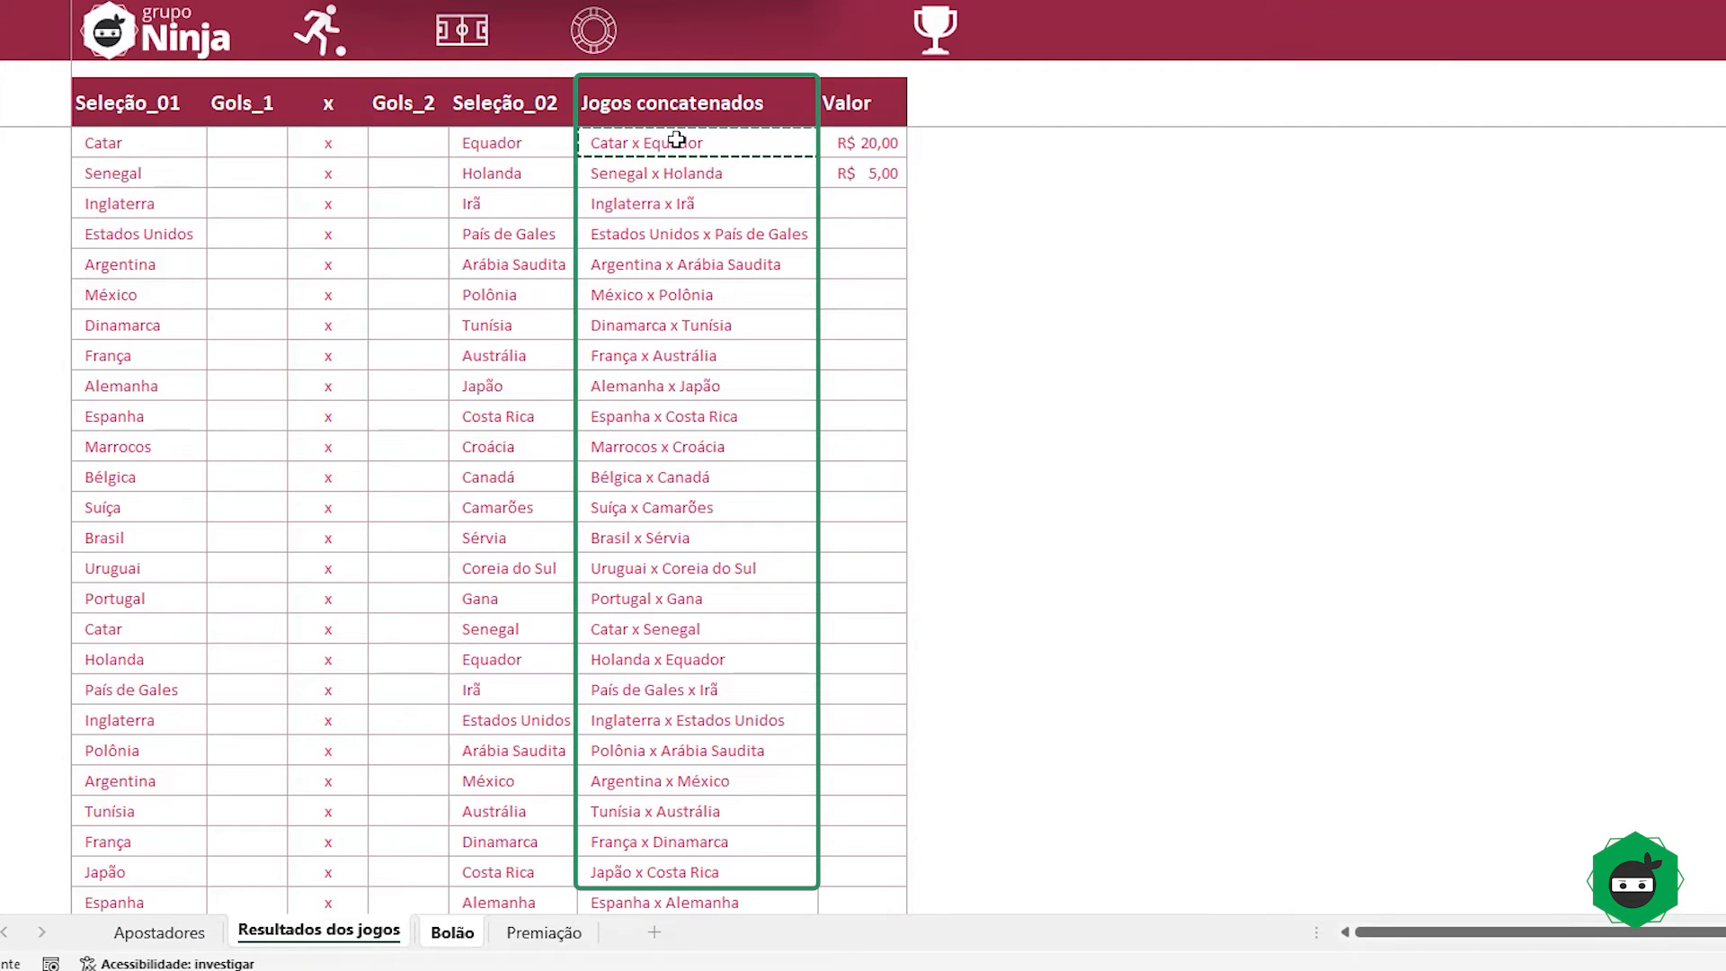
{"action": "key", "text": "ctrl+shift+Down"}
{"action": "key", "text": "Return"}
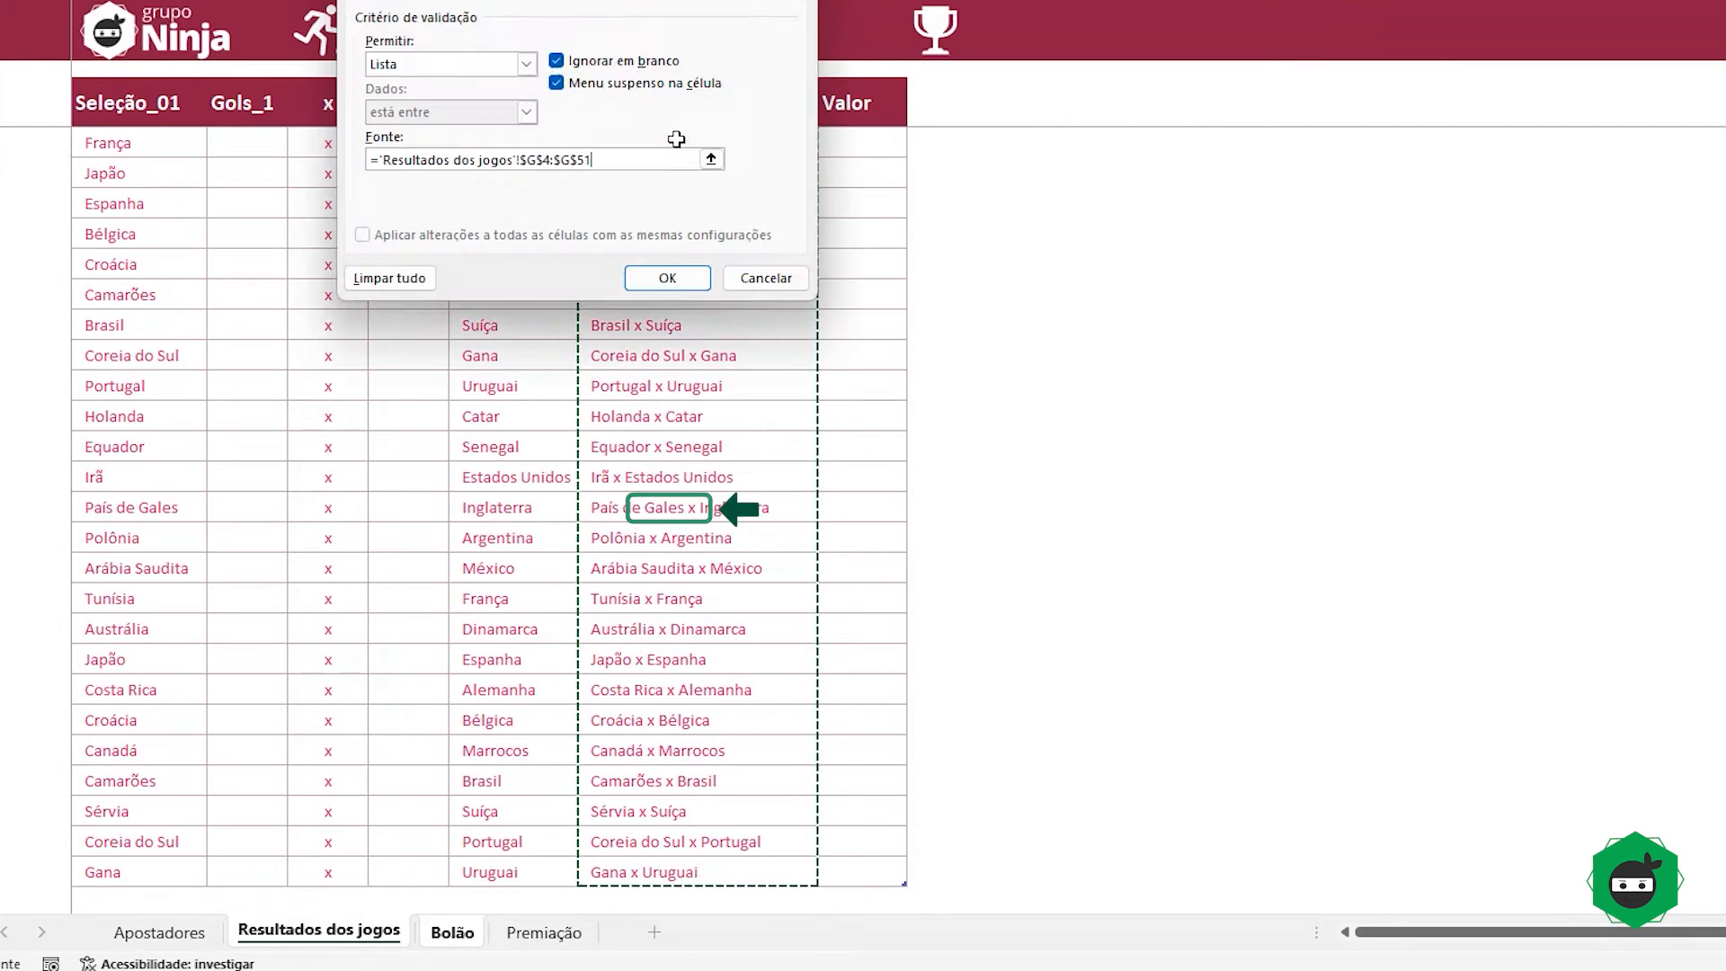
{"action": "left_click", "coordinate": [708, 508]}
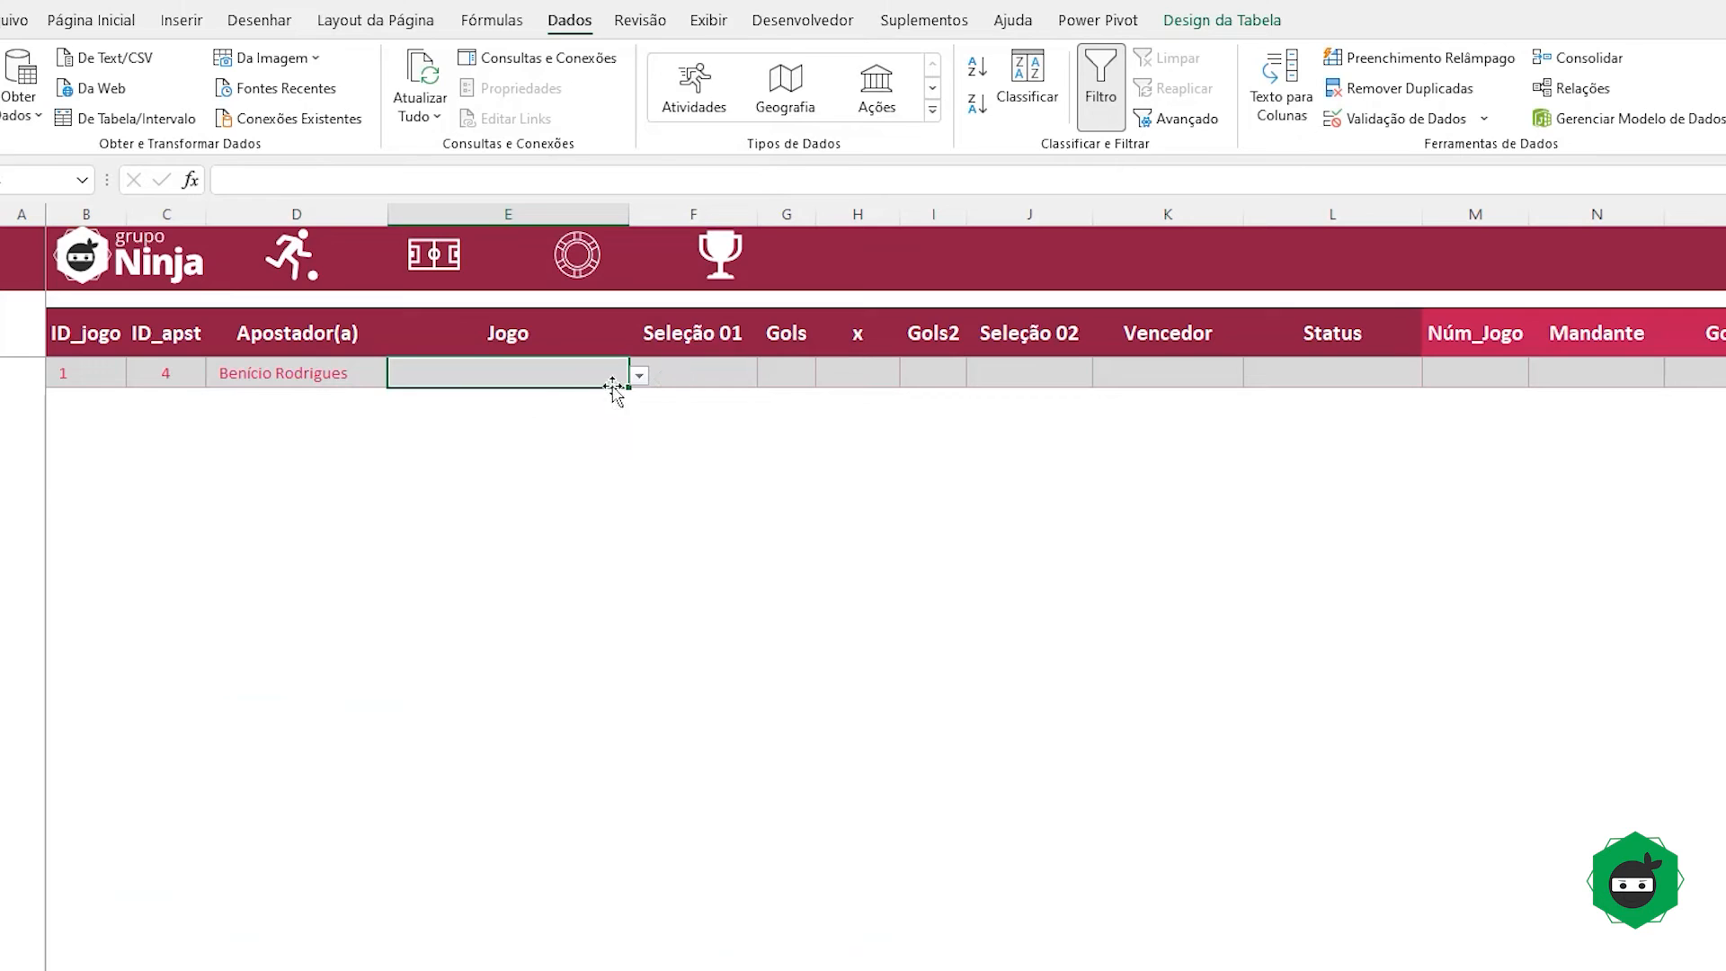
Step: Filter the first bet's Jogo list by "bra" and choose Brasil x Sérvia
{"action": "left_click", "coordinate": [640, 382]}
{"action": "type", "text": "bra"}
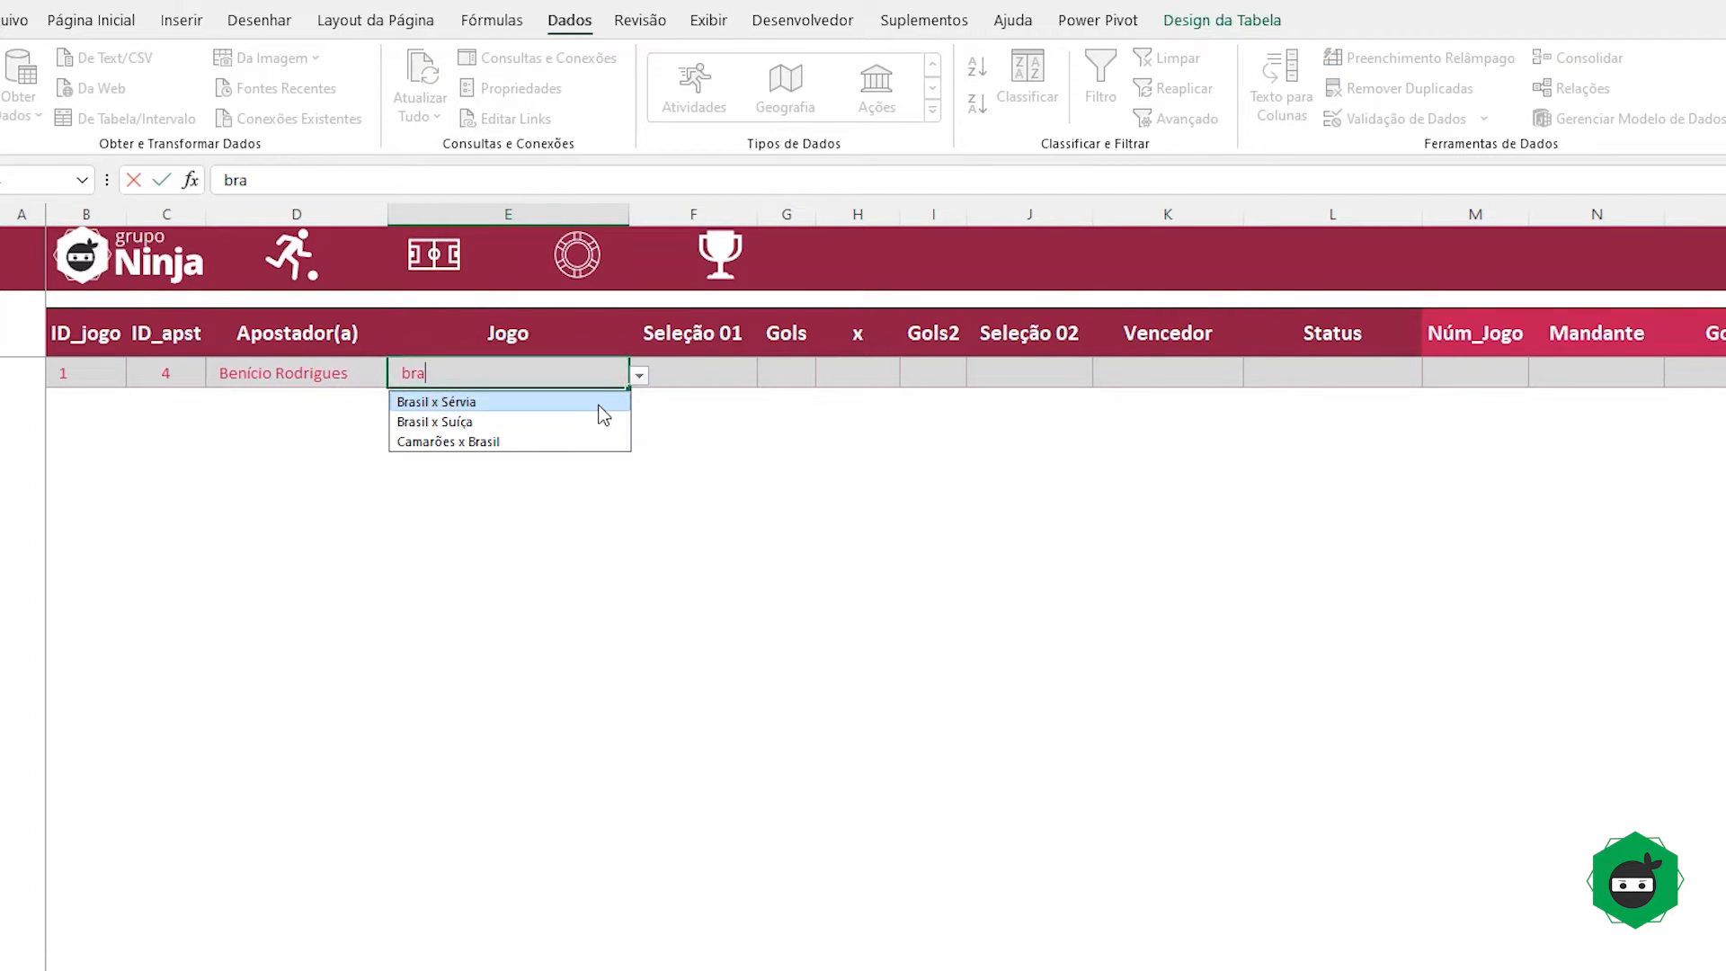
{"action": "left_click", "coordinate": [597, 402]}
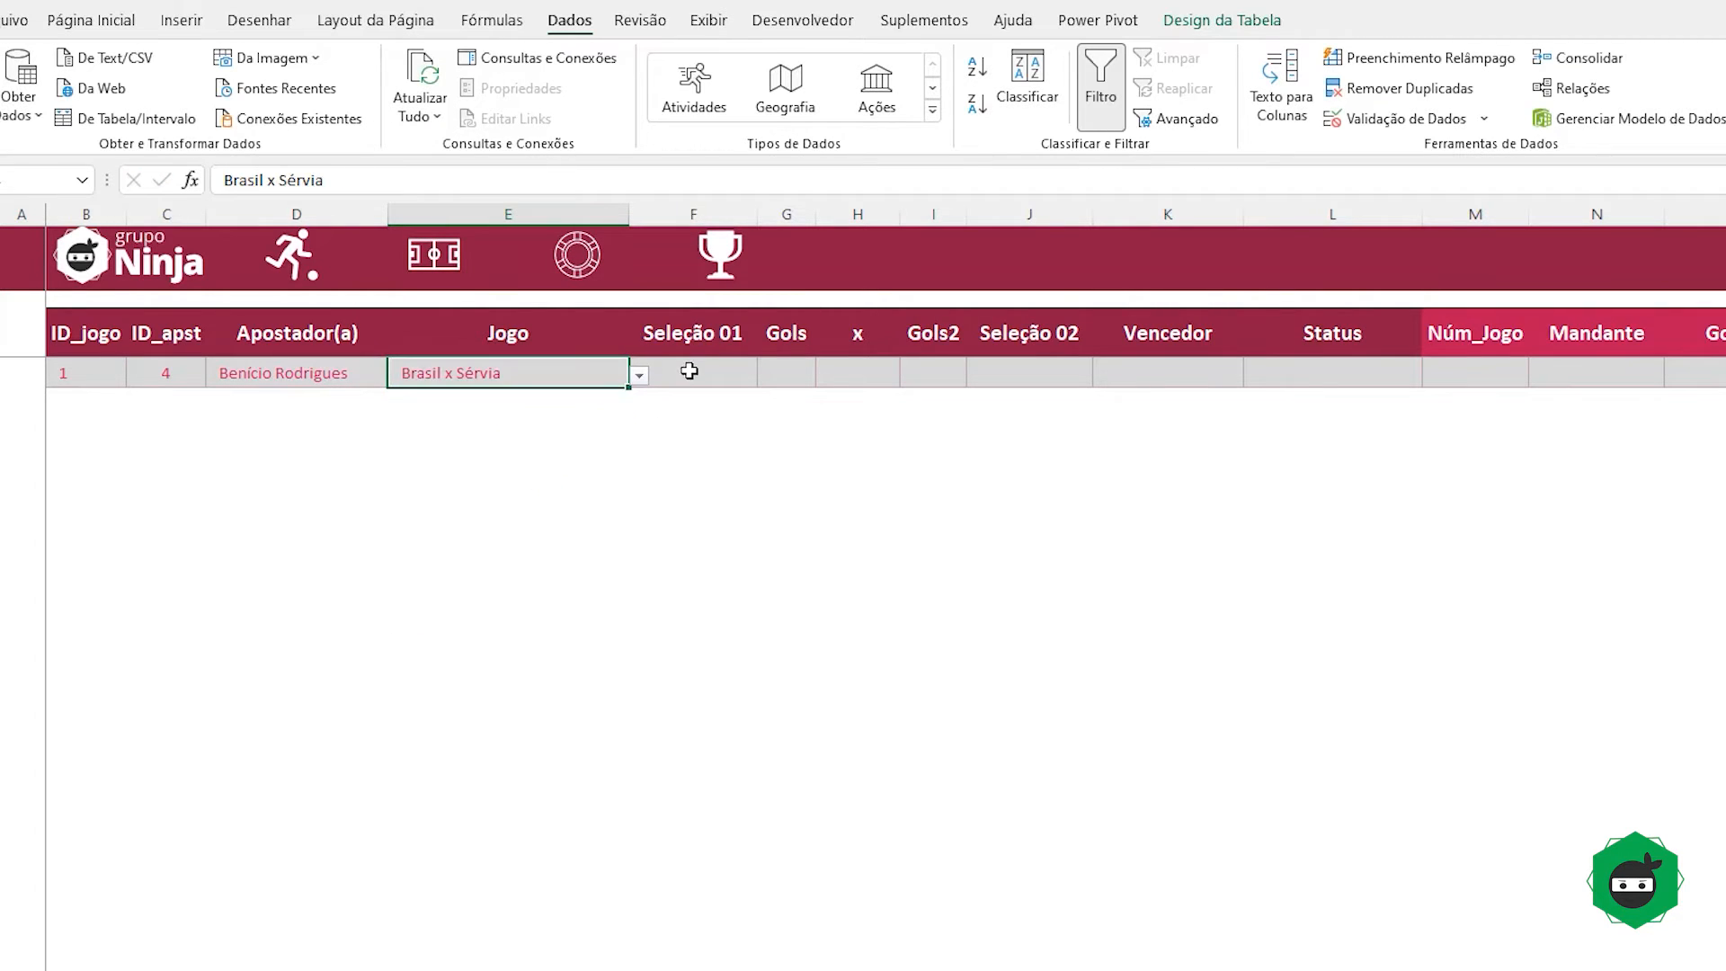
{"action": "left_click", "coordinate": [692, 374]}
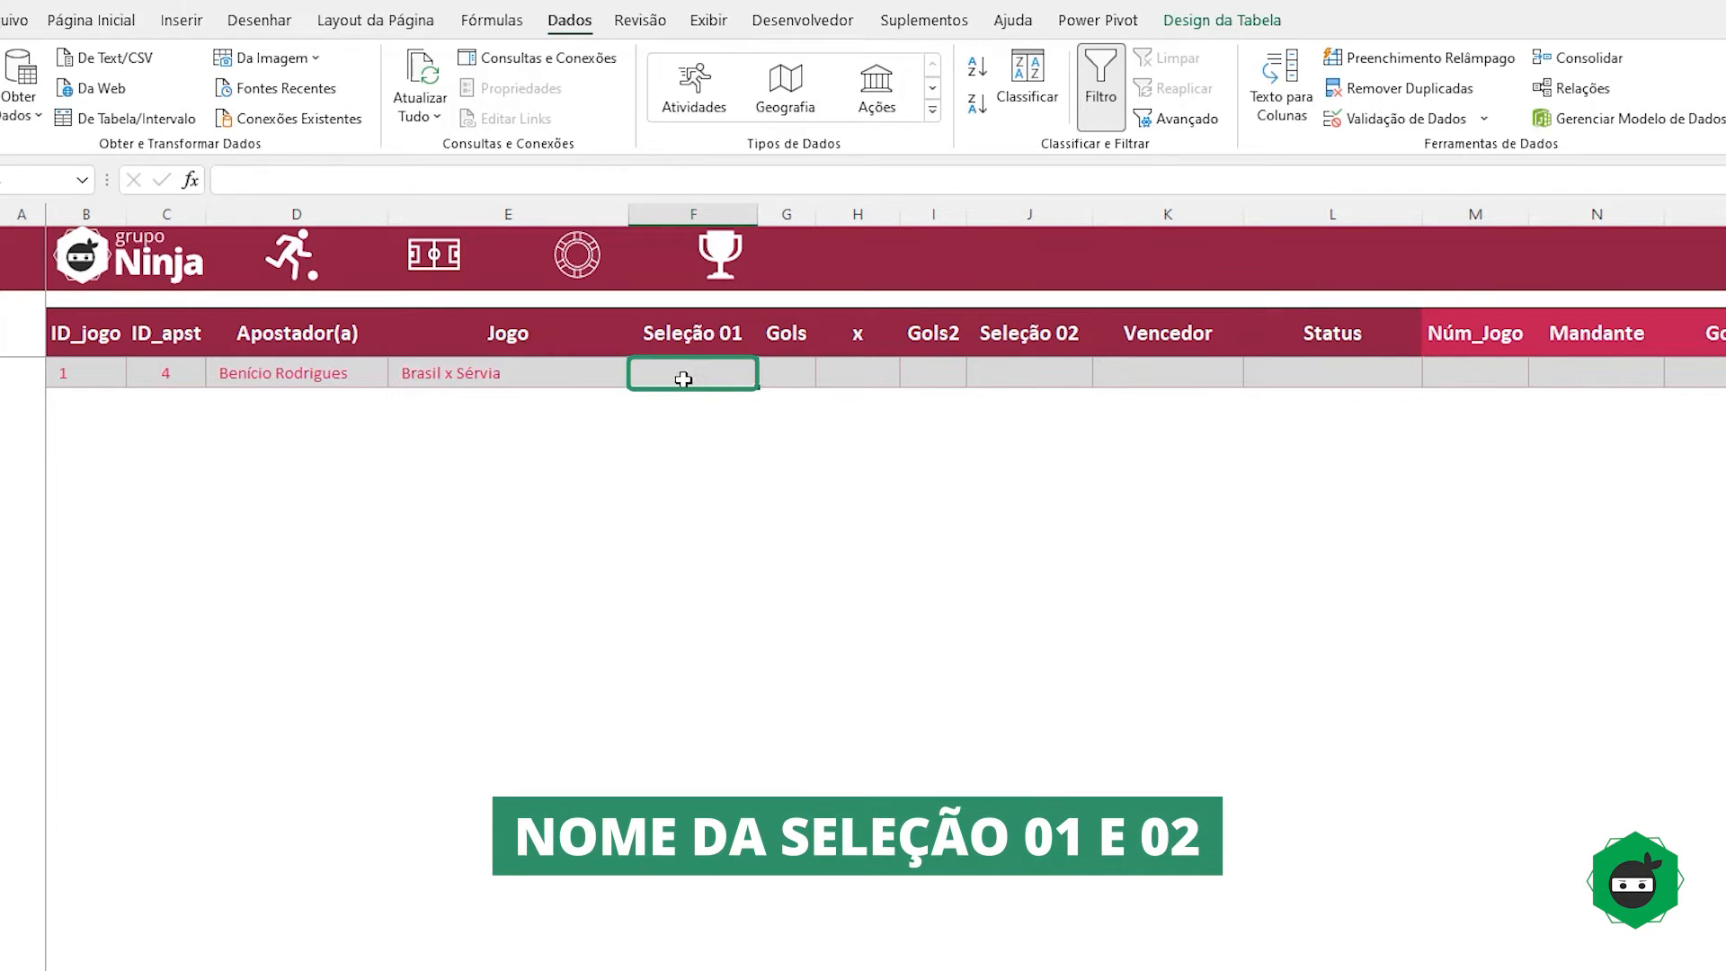
{"action": "left_click", "coordinate": [1012, 377]}
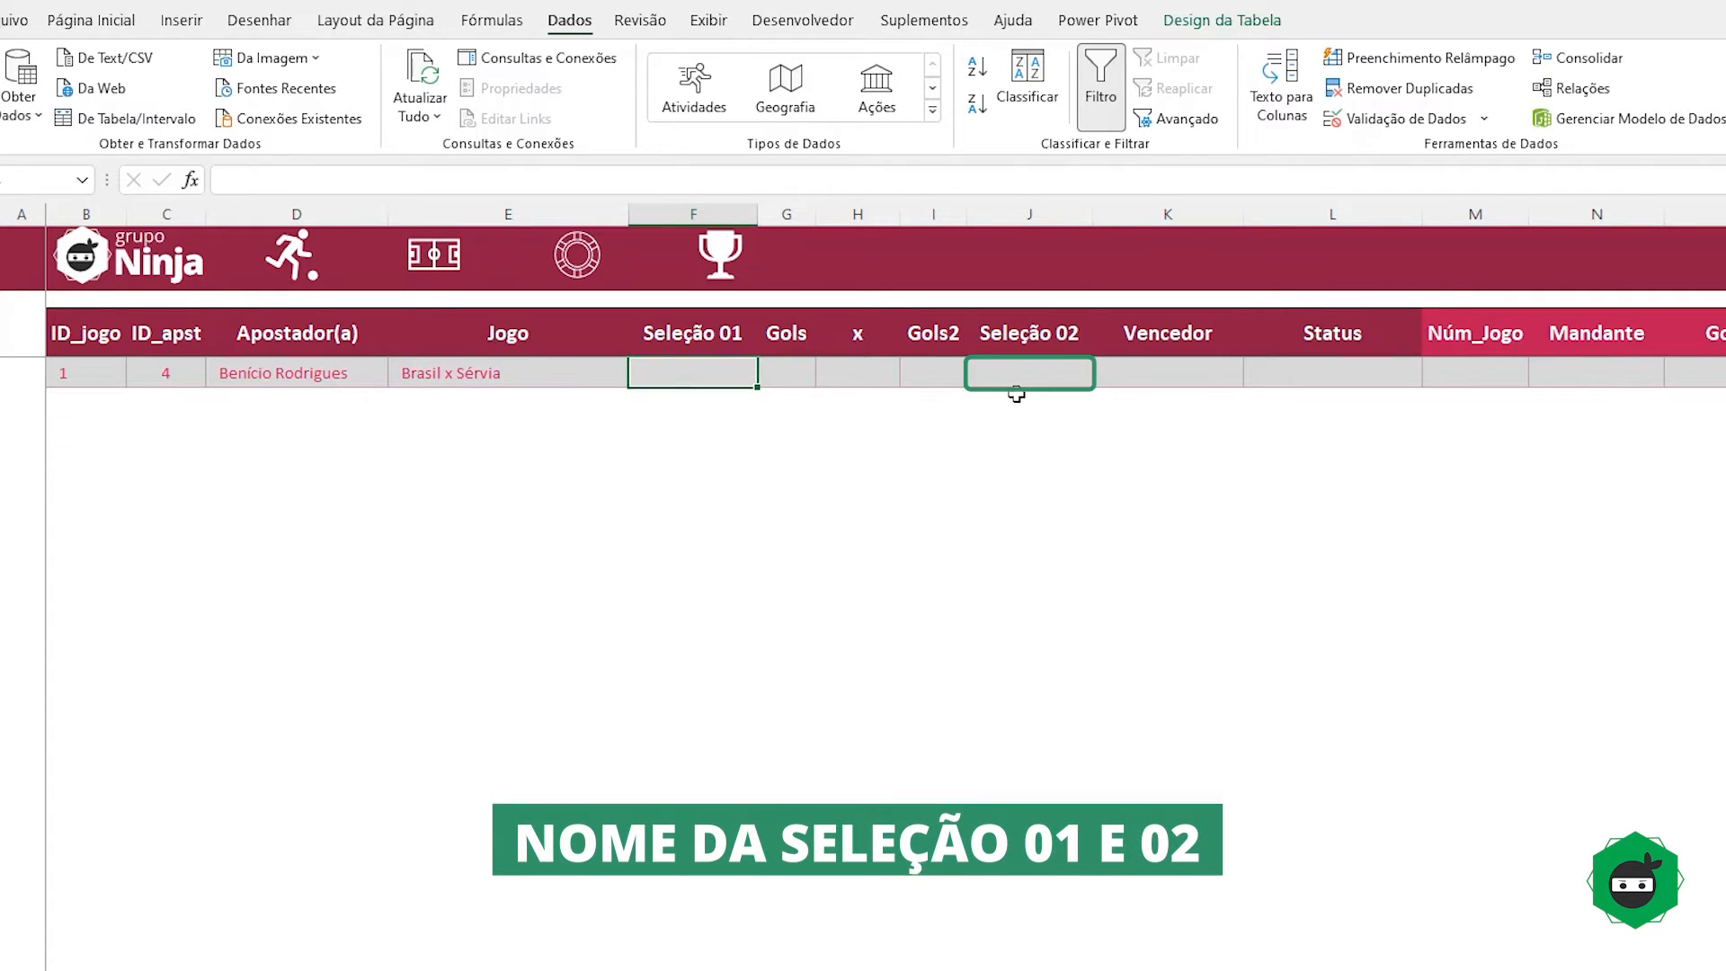
{"action": "left_click", "coordinate": [731, 375]}
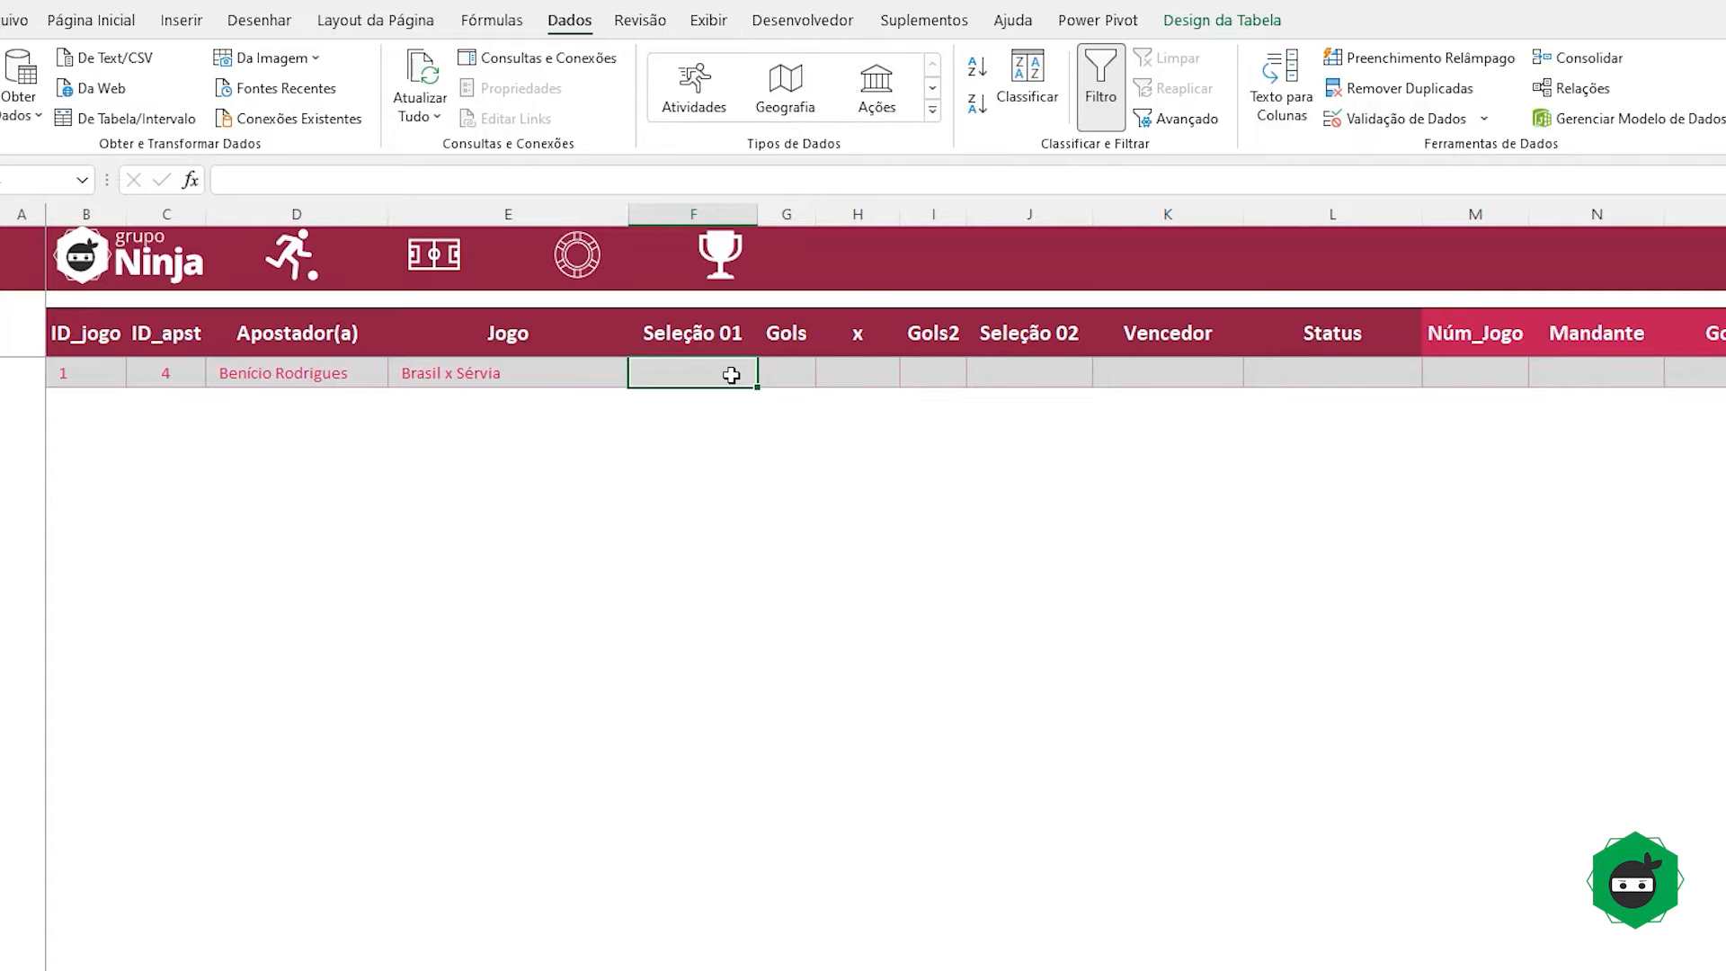
{"action": "type", "text": "=tex"}
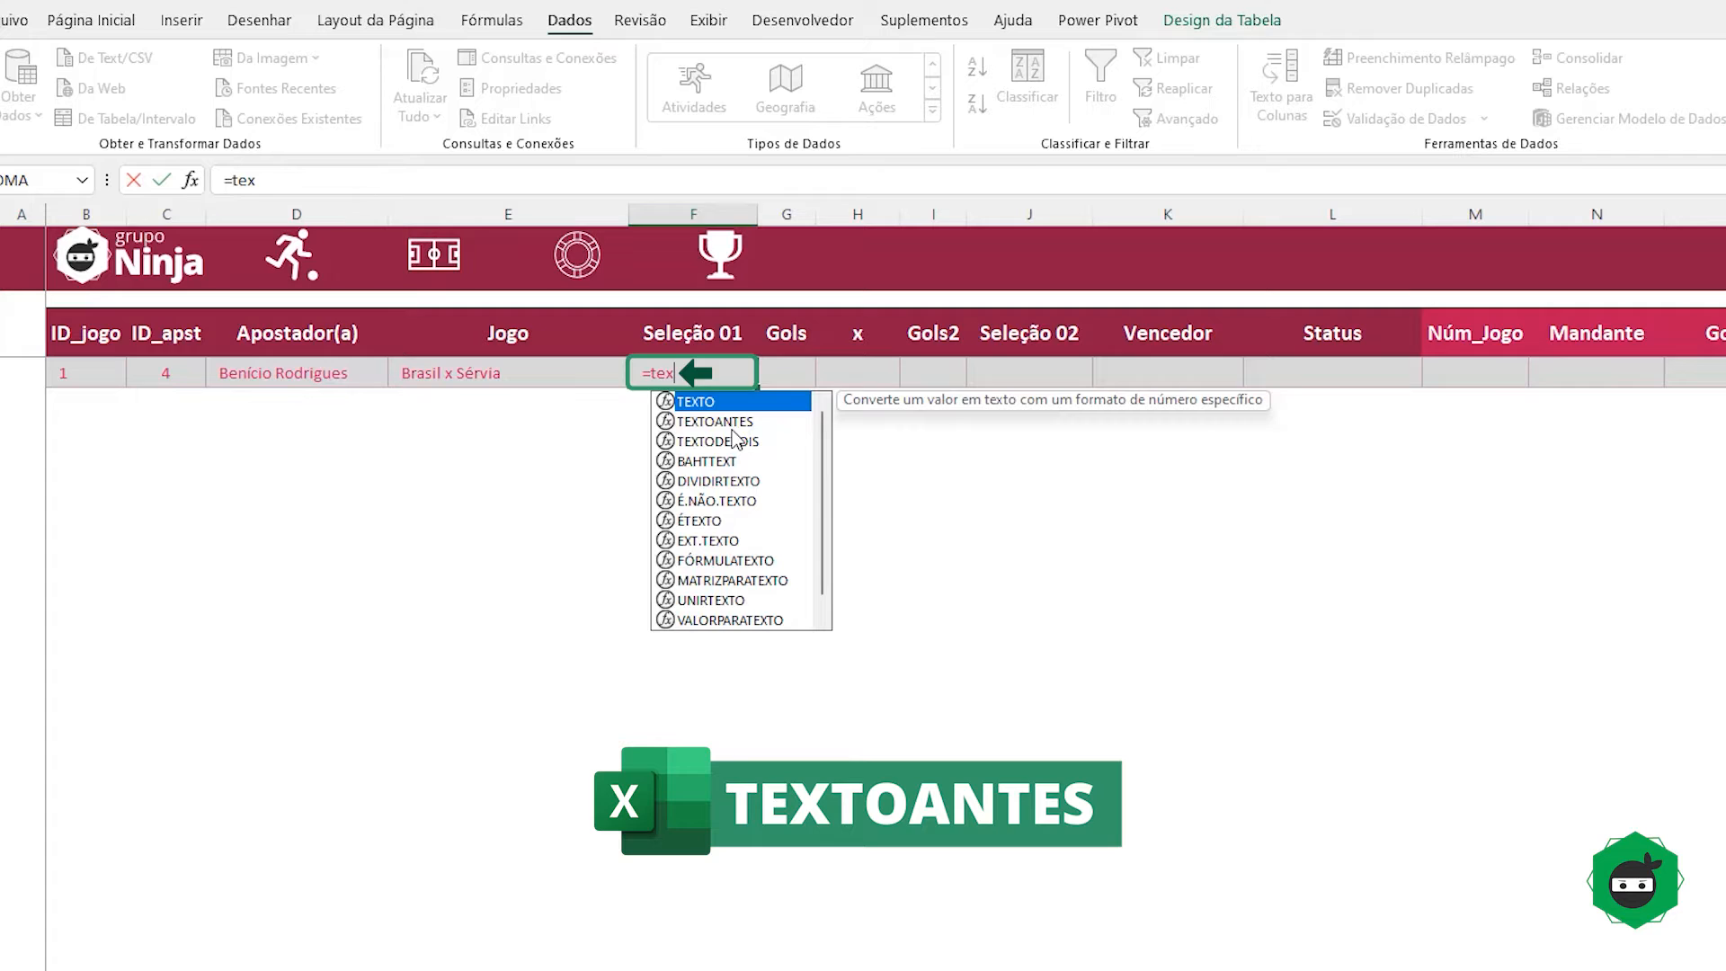
{"action": "left_click", "coordinate": [714, 422]}
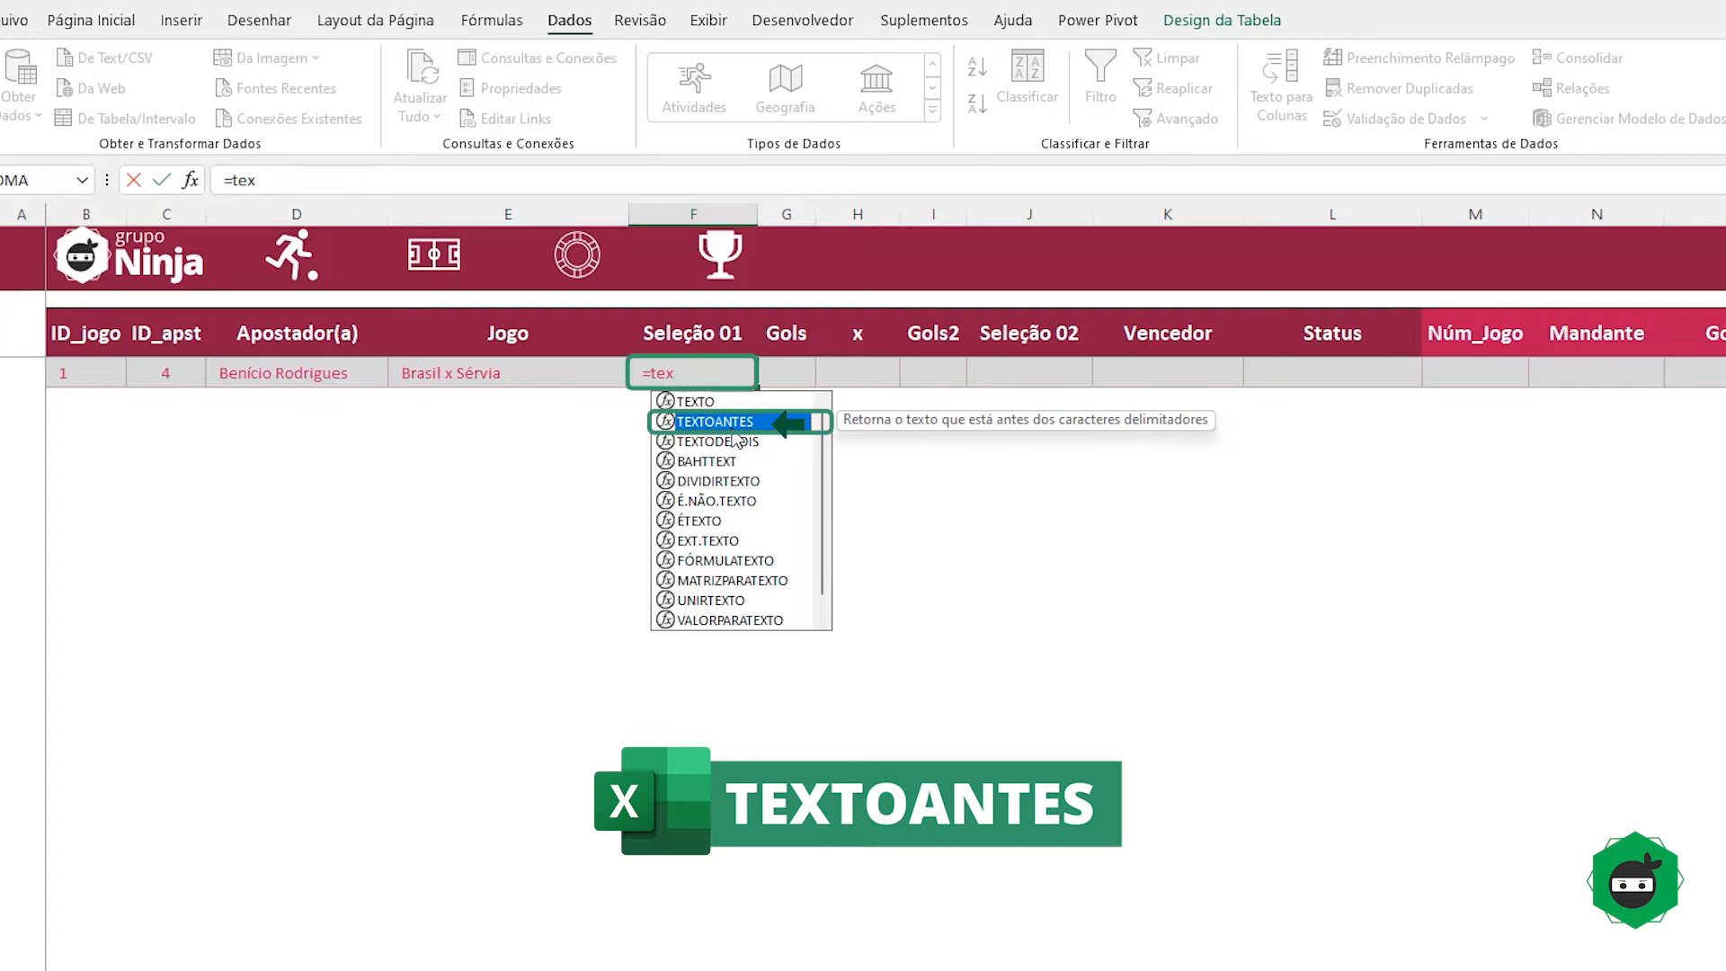
{"action": "double_click", "coordinate": [715, 421]}
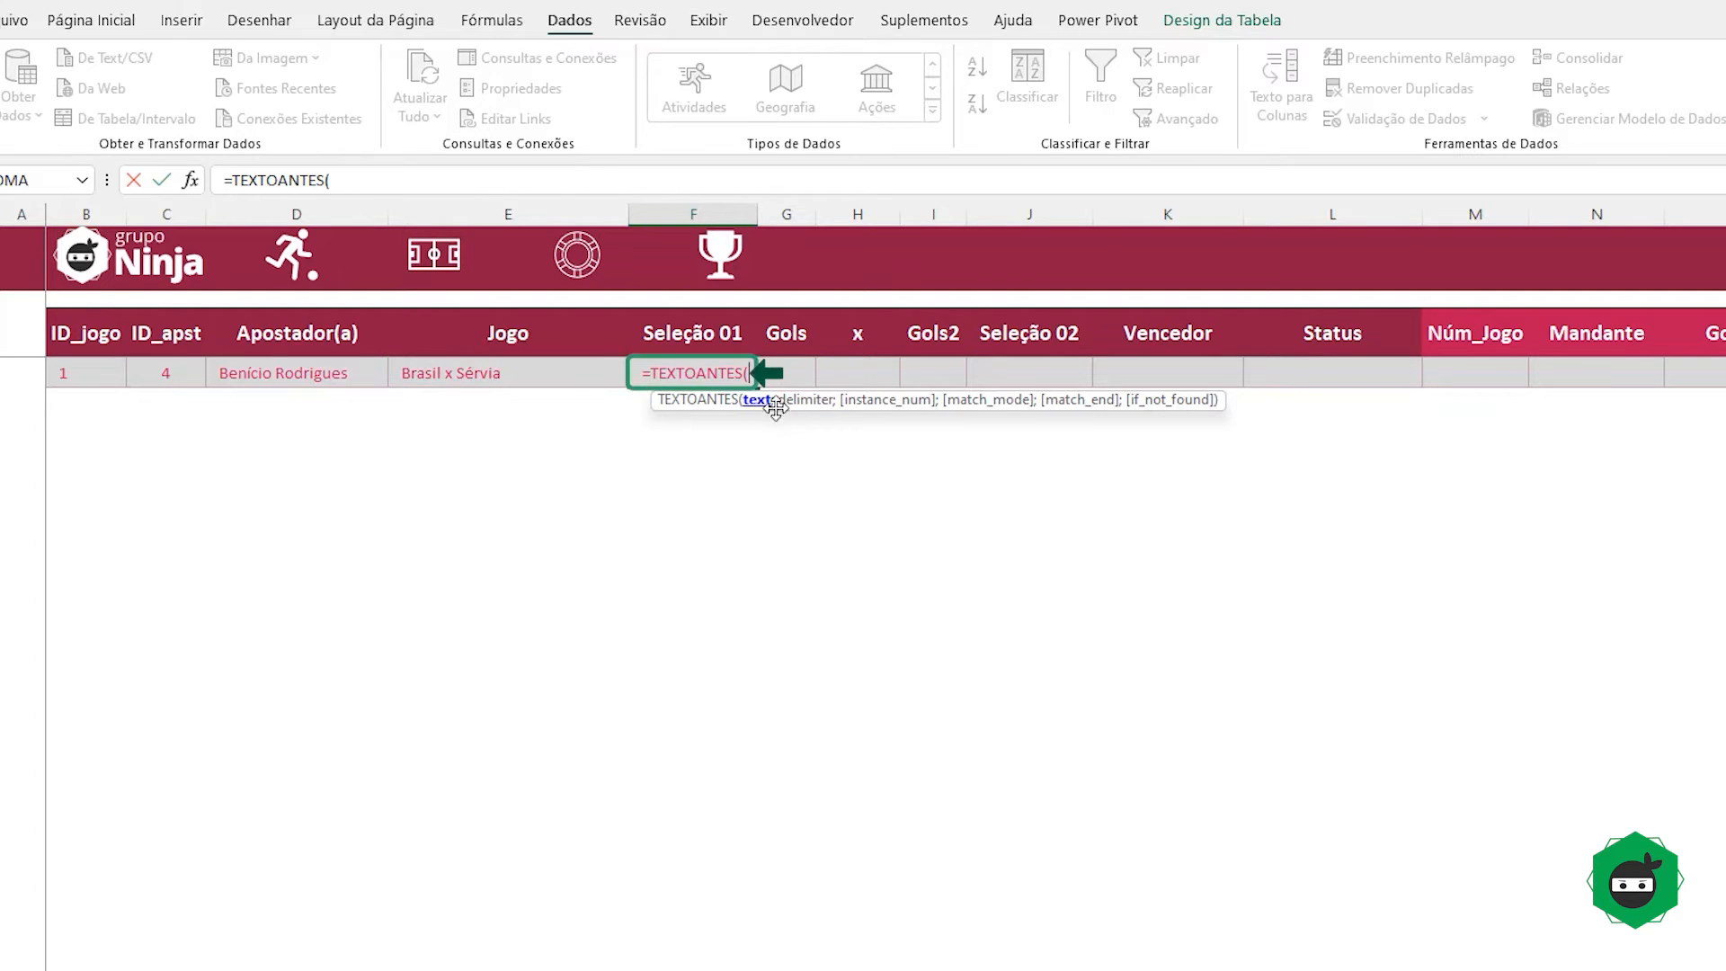
{"action": "left_click", "coordinate": [464, 377]}
{"action": "type", "text": ";"}
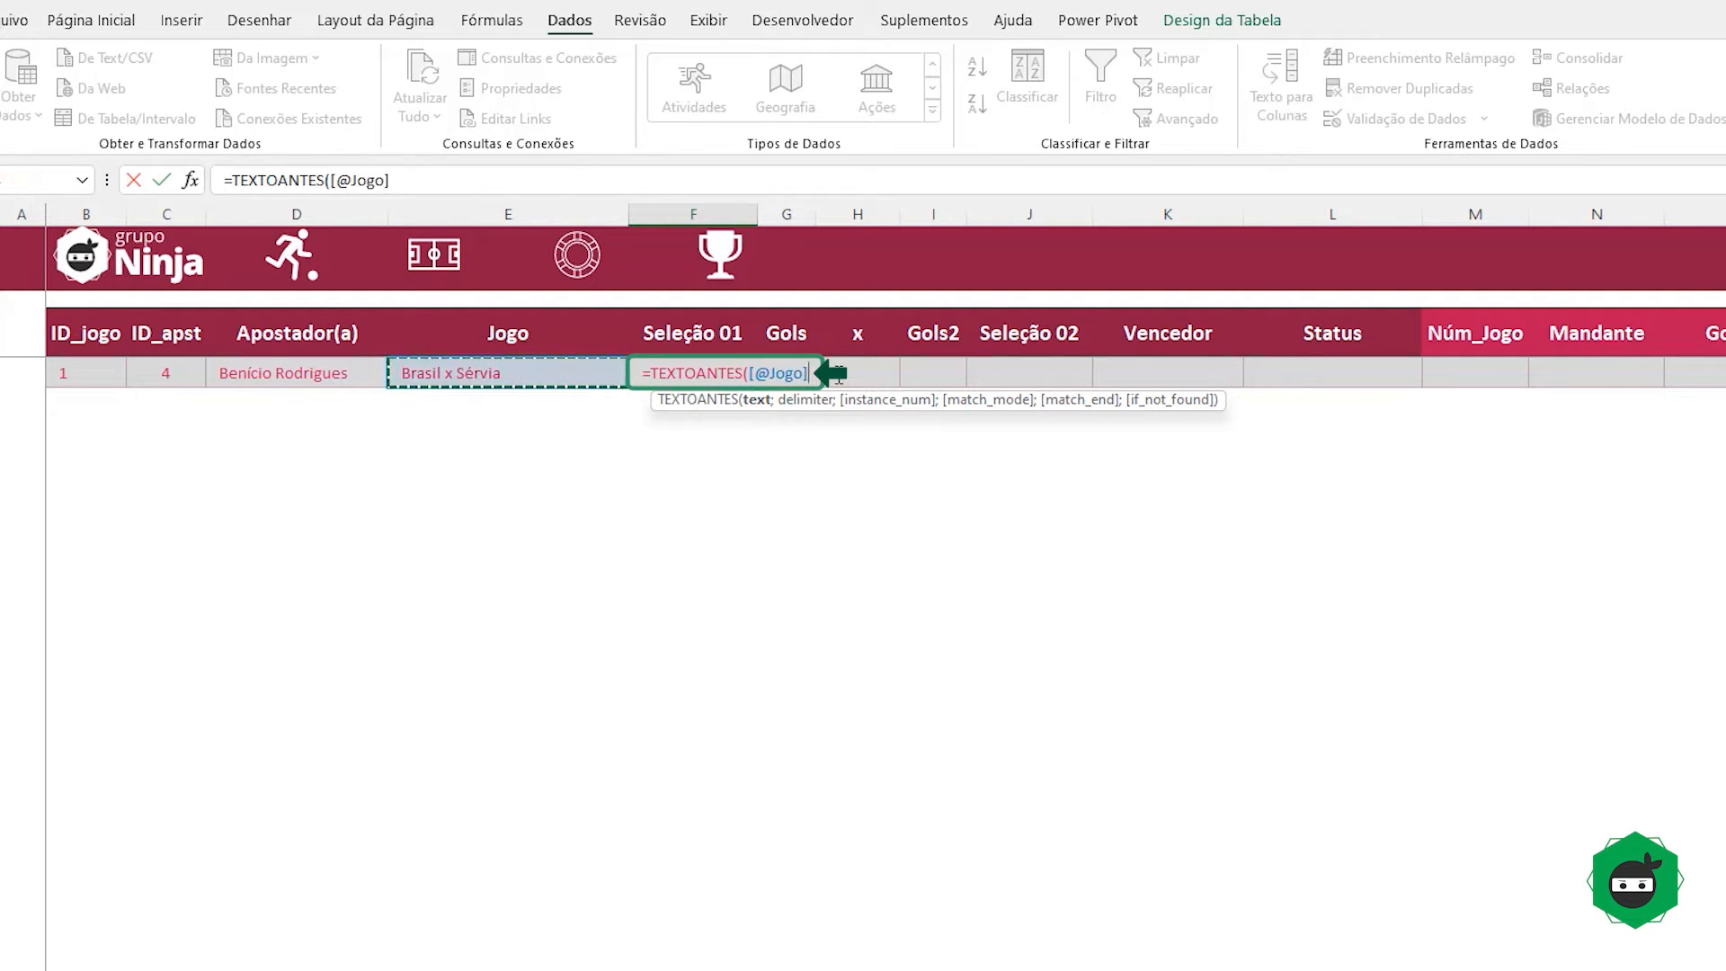
{"action": "type", "text": "\""}
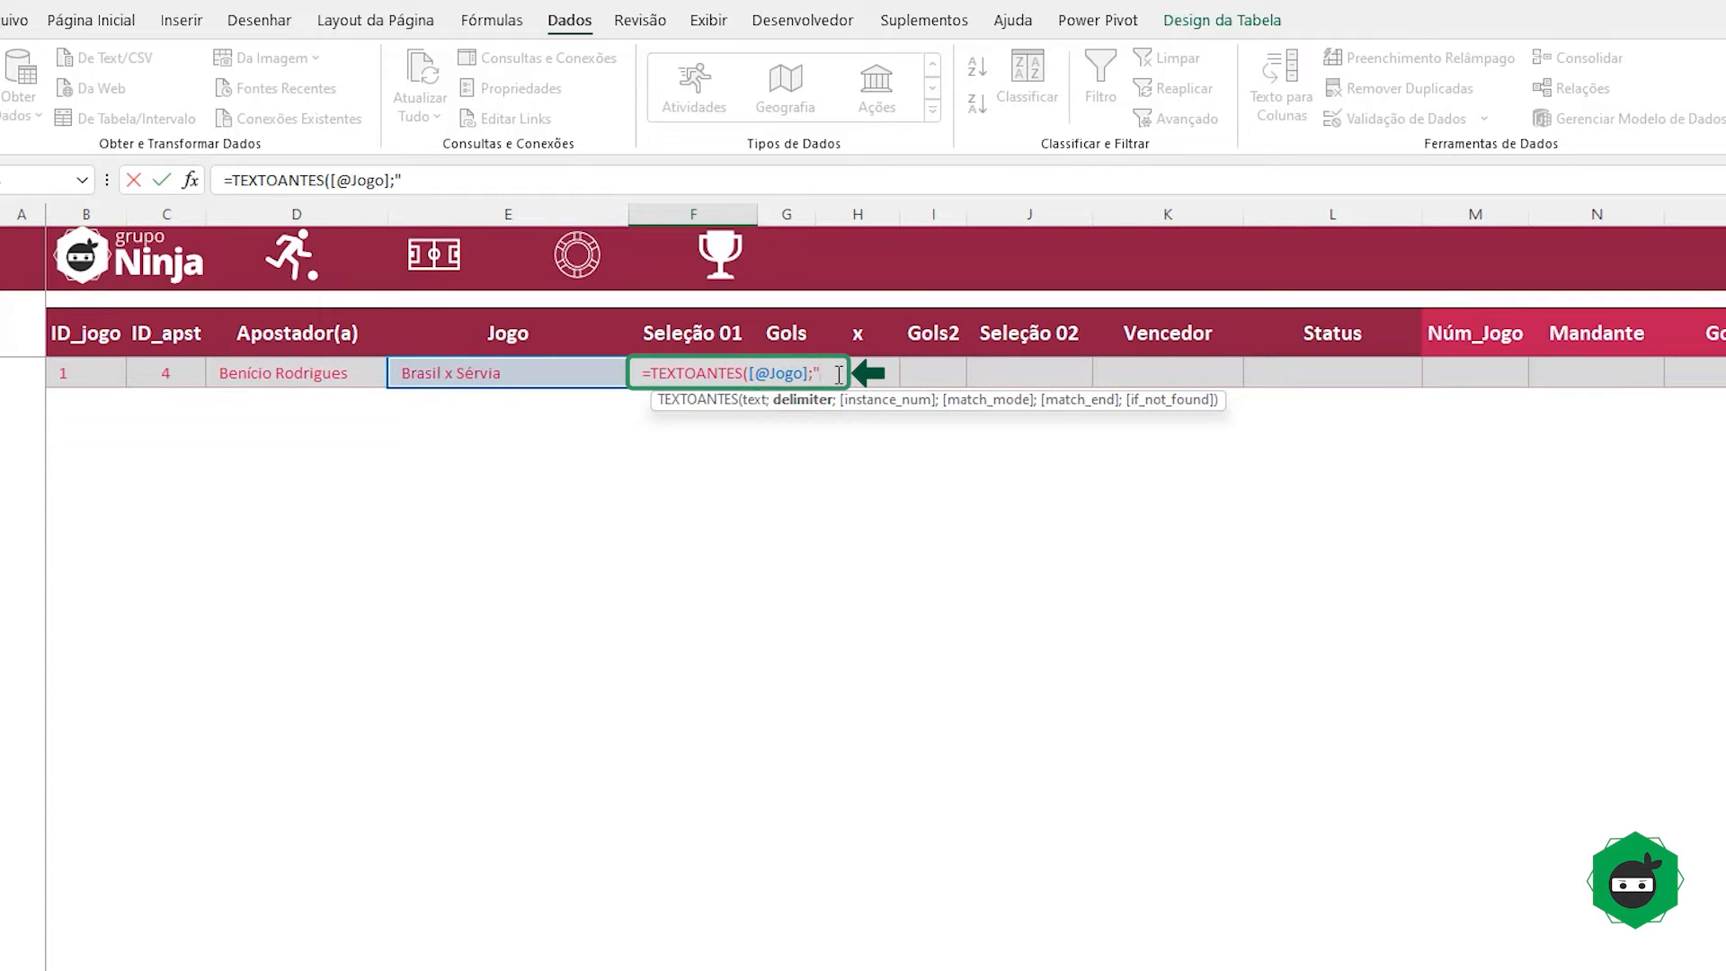
{"action": "type", "text": " x\")"}
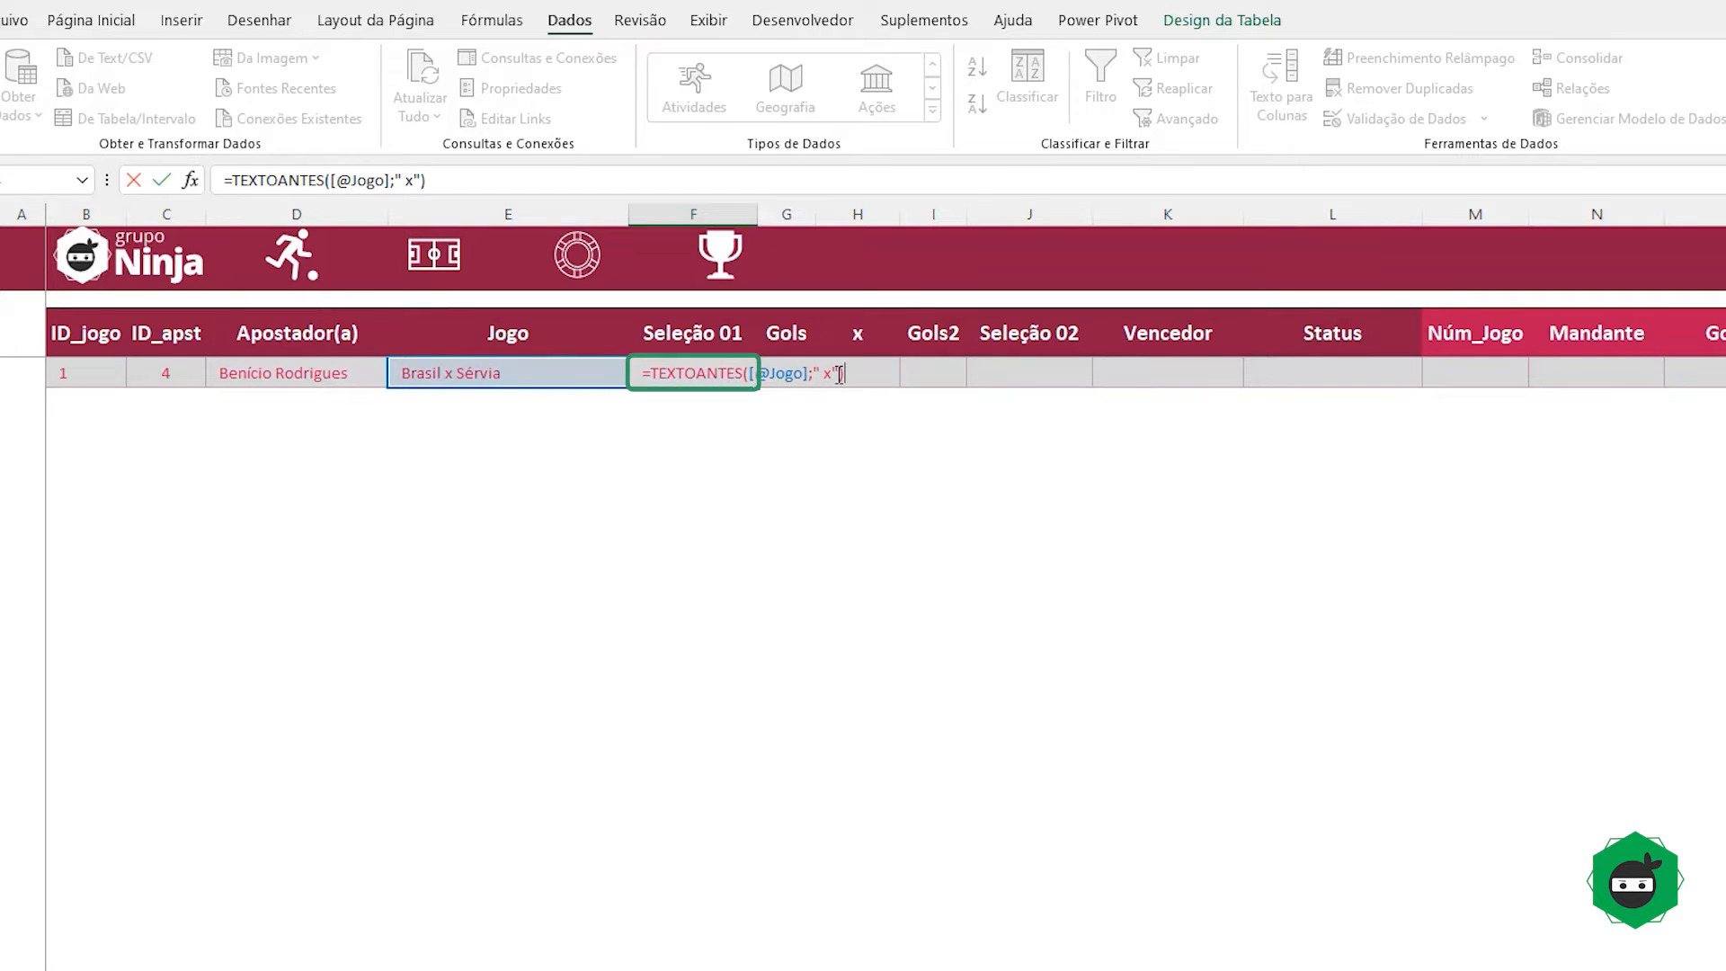
{"action": "key", "text": "Return"}
{"action": "left_click", "coordinate": [739, 363]}
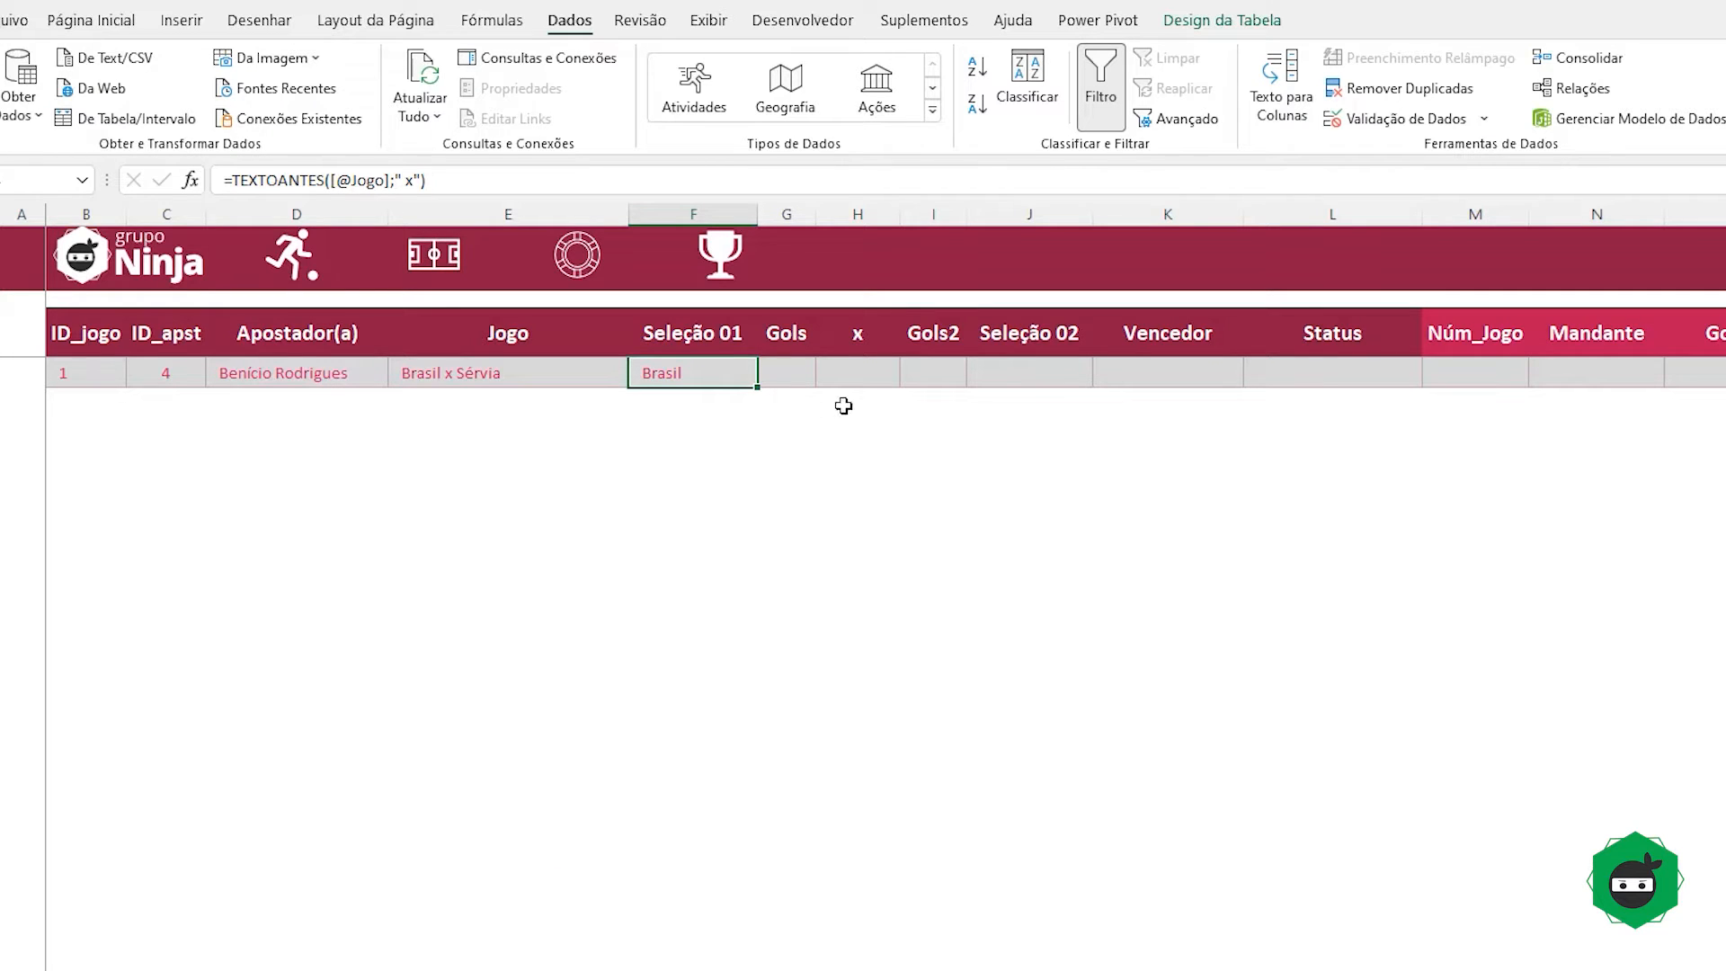
{"action": "left_click", "coordinate": [1005, 374]}
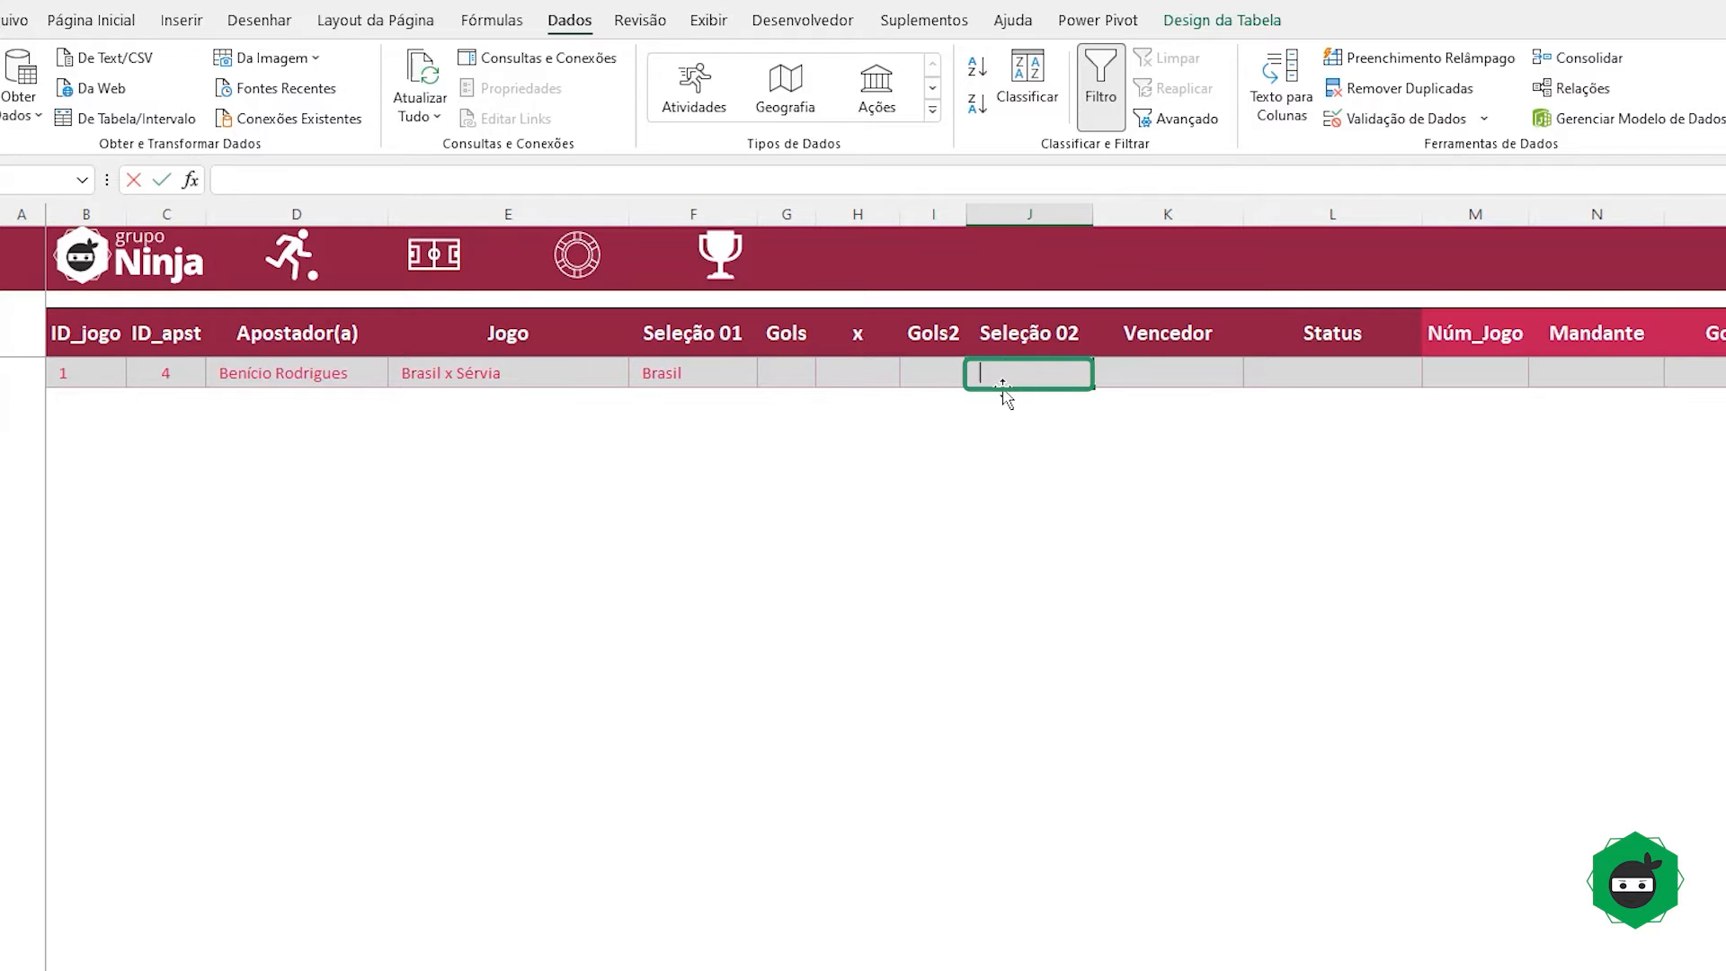
{"action": "type", "text": "=tex"}
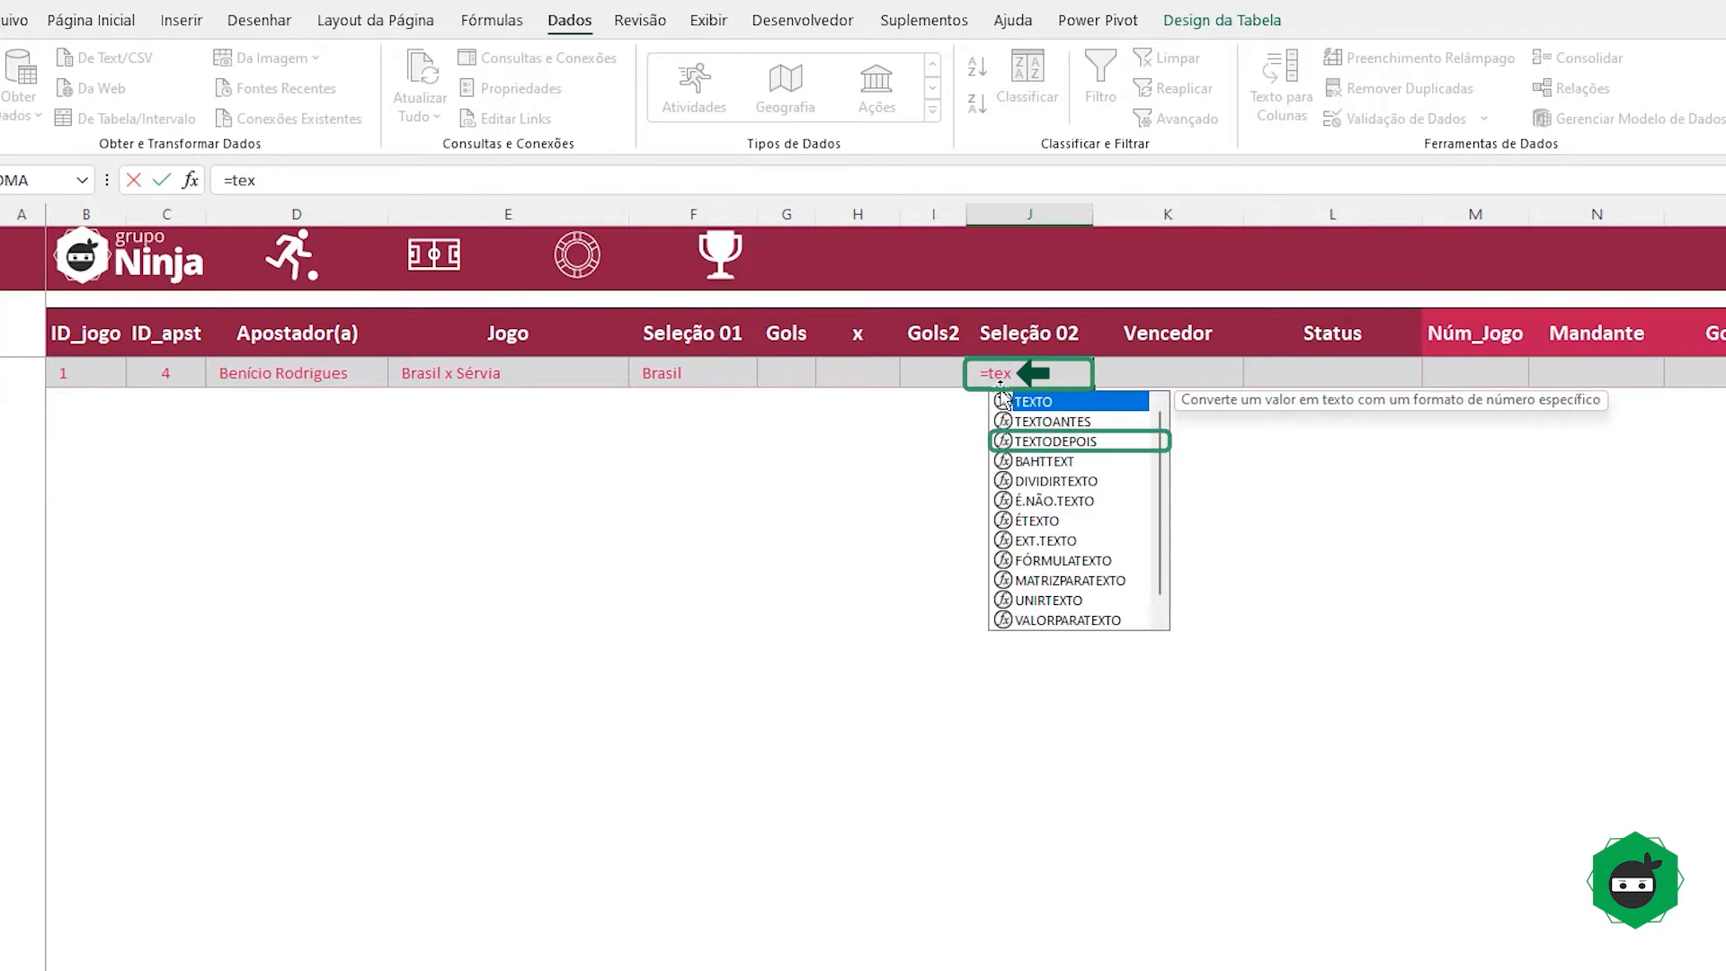
{"action": "left_click", "coordinate": [1092, 441]}
{"action": "double_click", "coordinate": [1083, 442]}
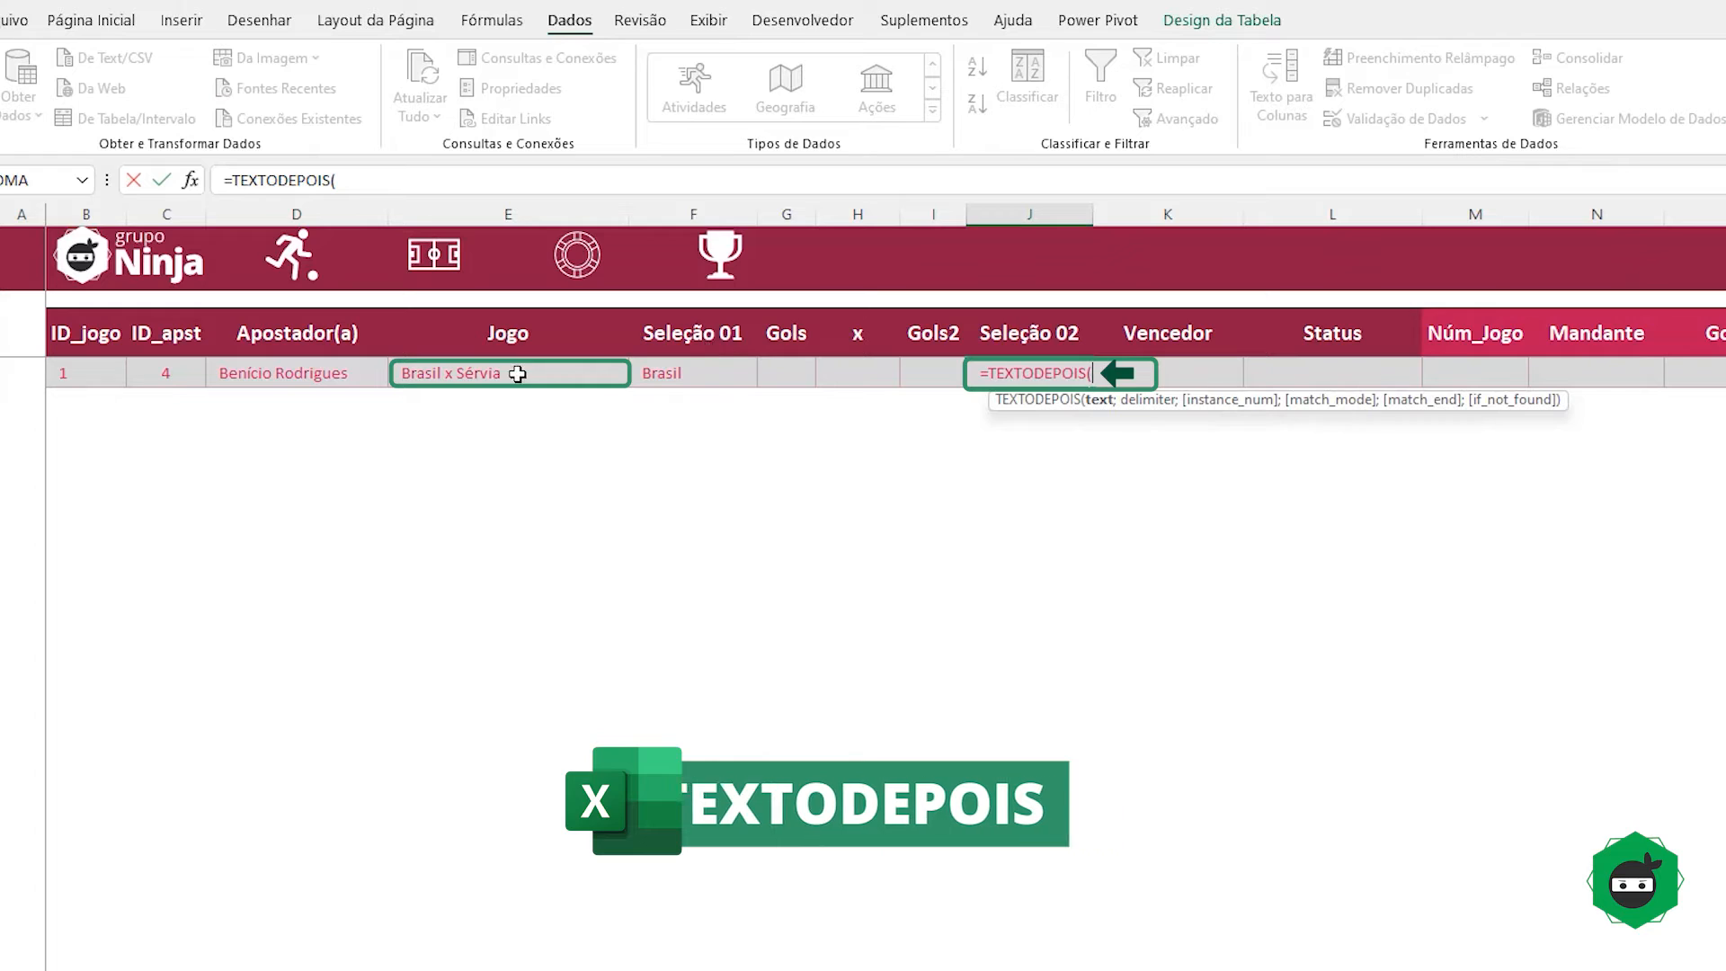
{"action": "left_click", "coordinate": [458, 373]}
{"action": "type", "text": ";\""}
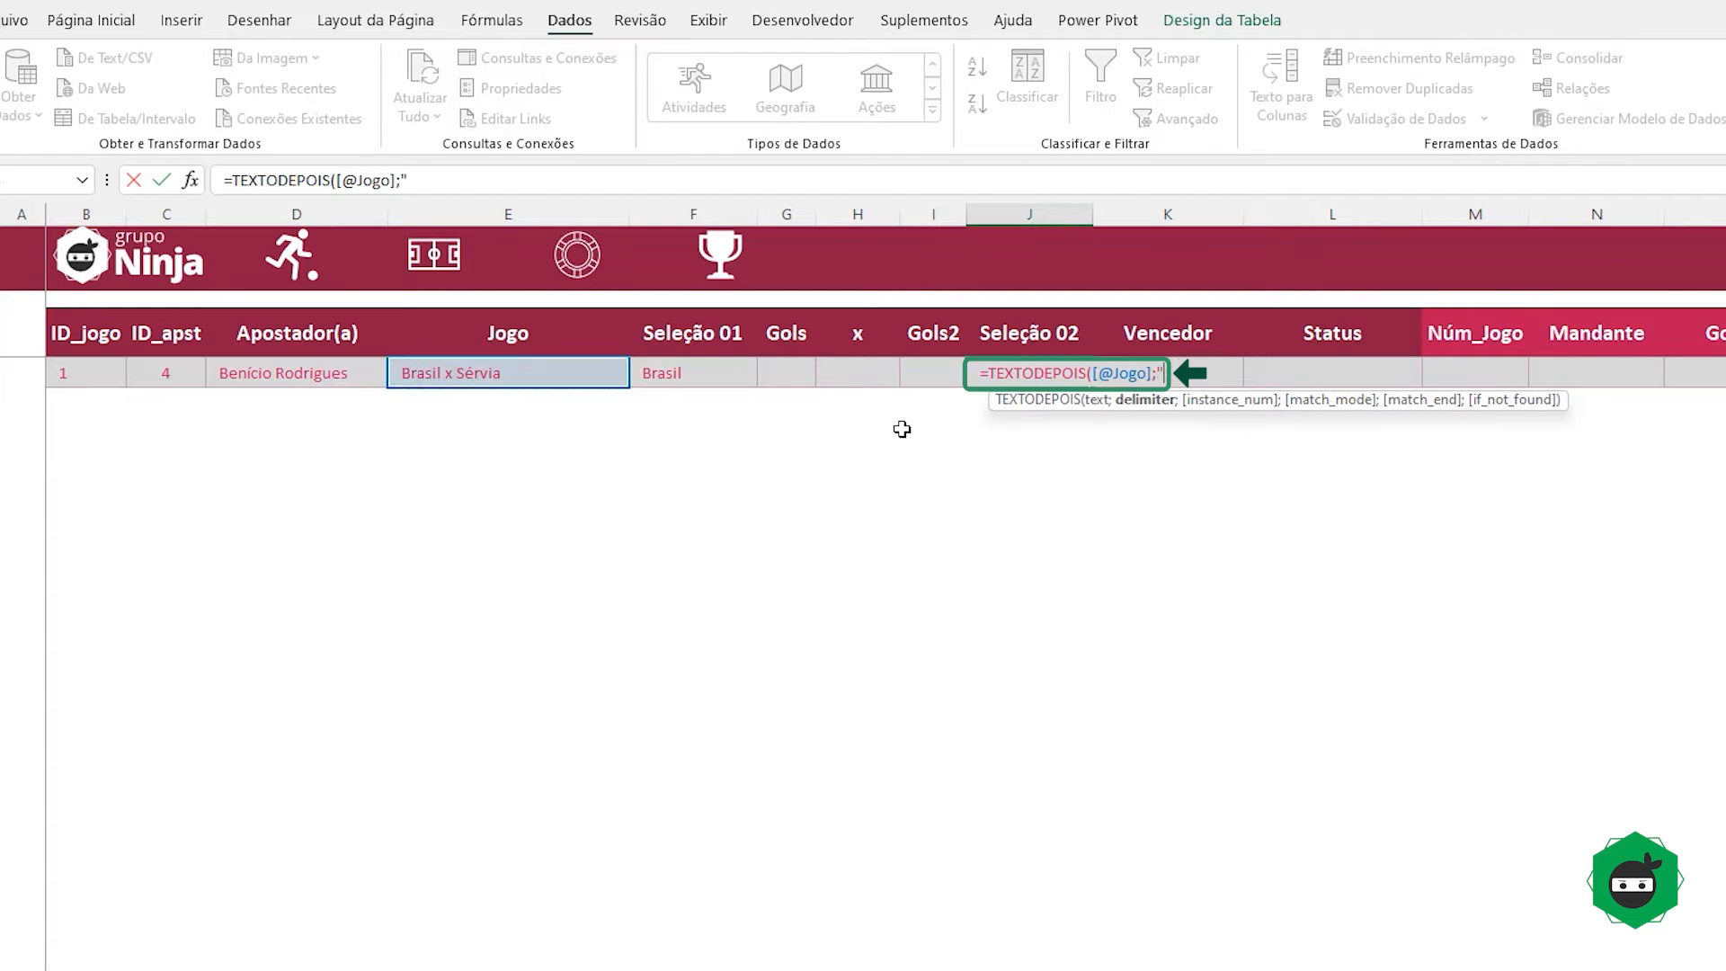
{"action": "type", "text": "x \""}
{"action": "key", "text": "Return"}
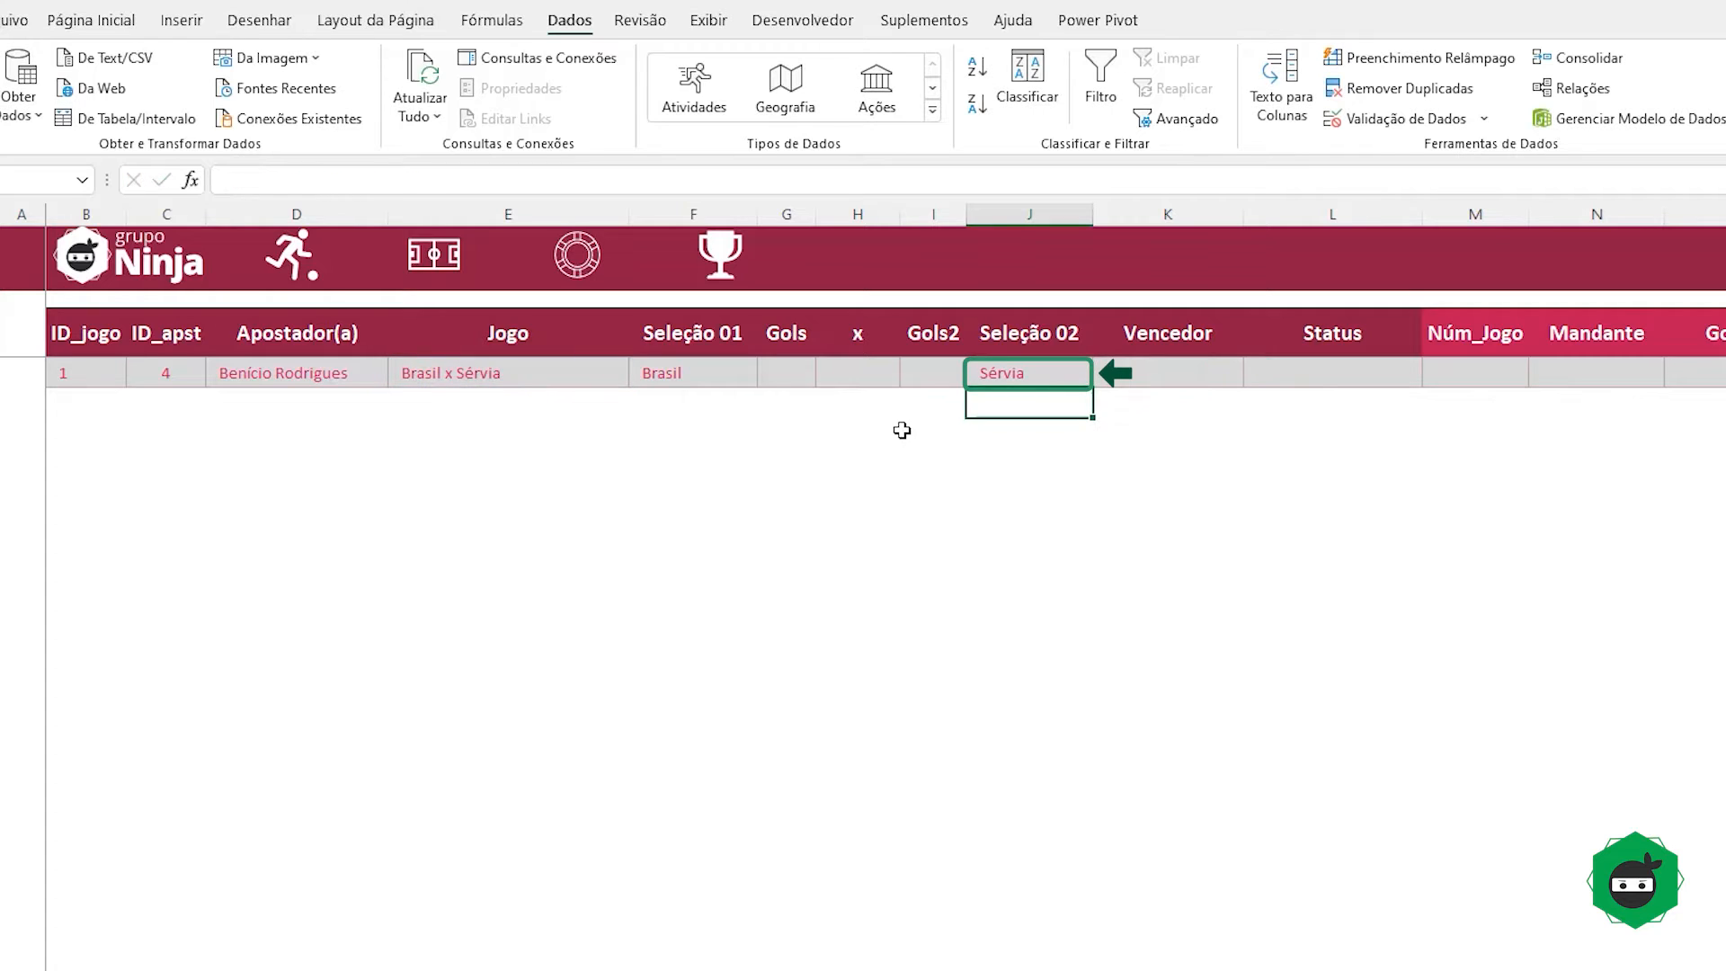
Step: Fill the first cell of the x column with an absolute reference to its header cell H3
{"action": "left_click", "coordinate": [867, 376]}
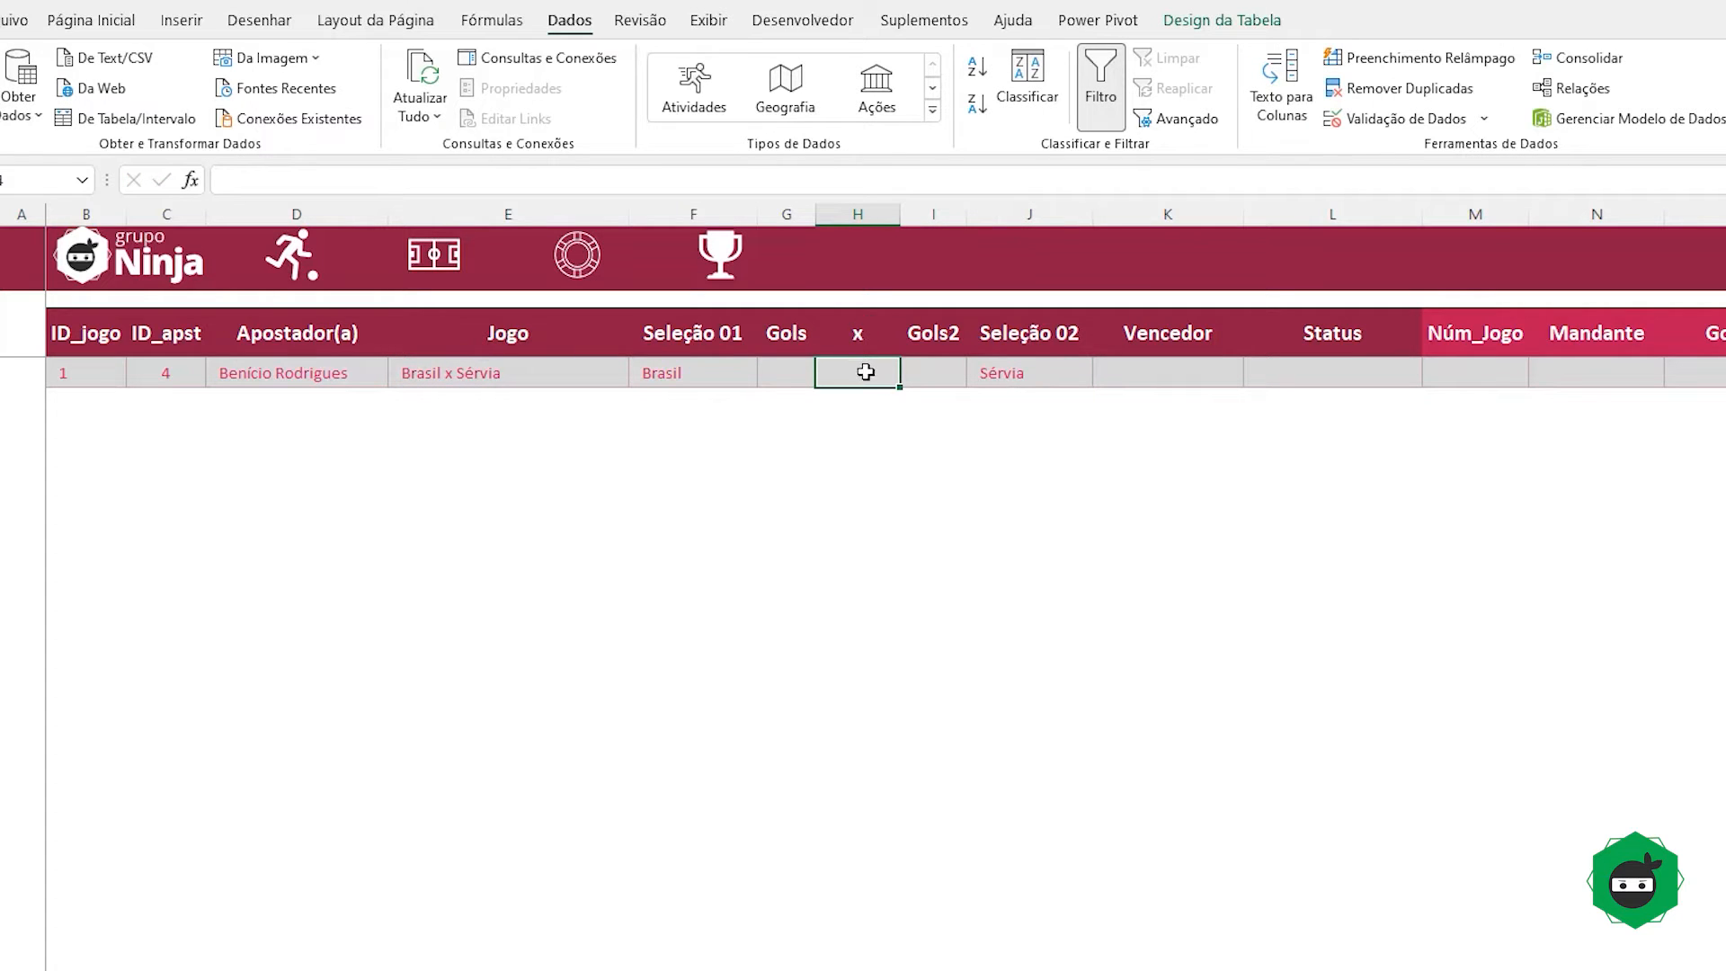
{"action": "left_click", "coordinate": [859, 334]}
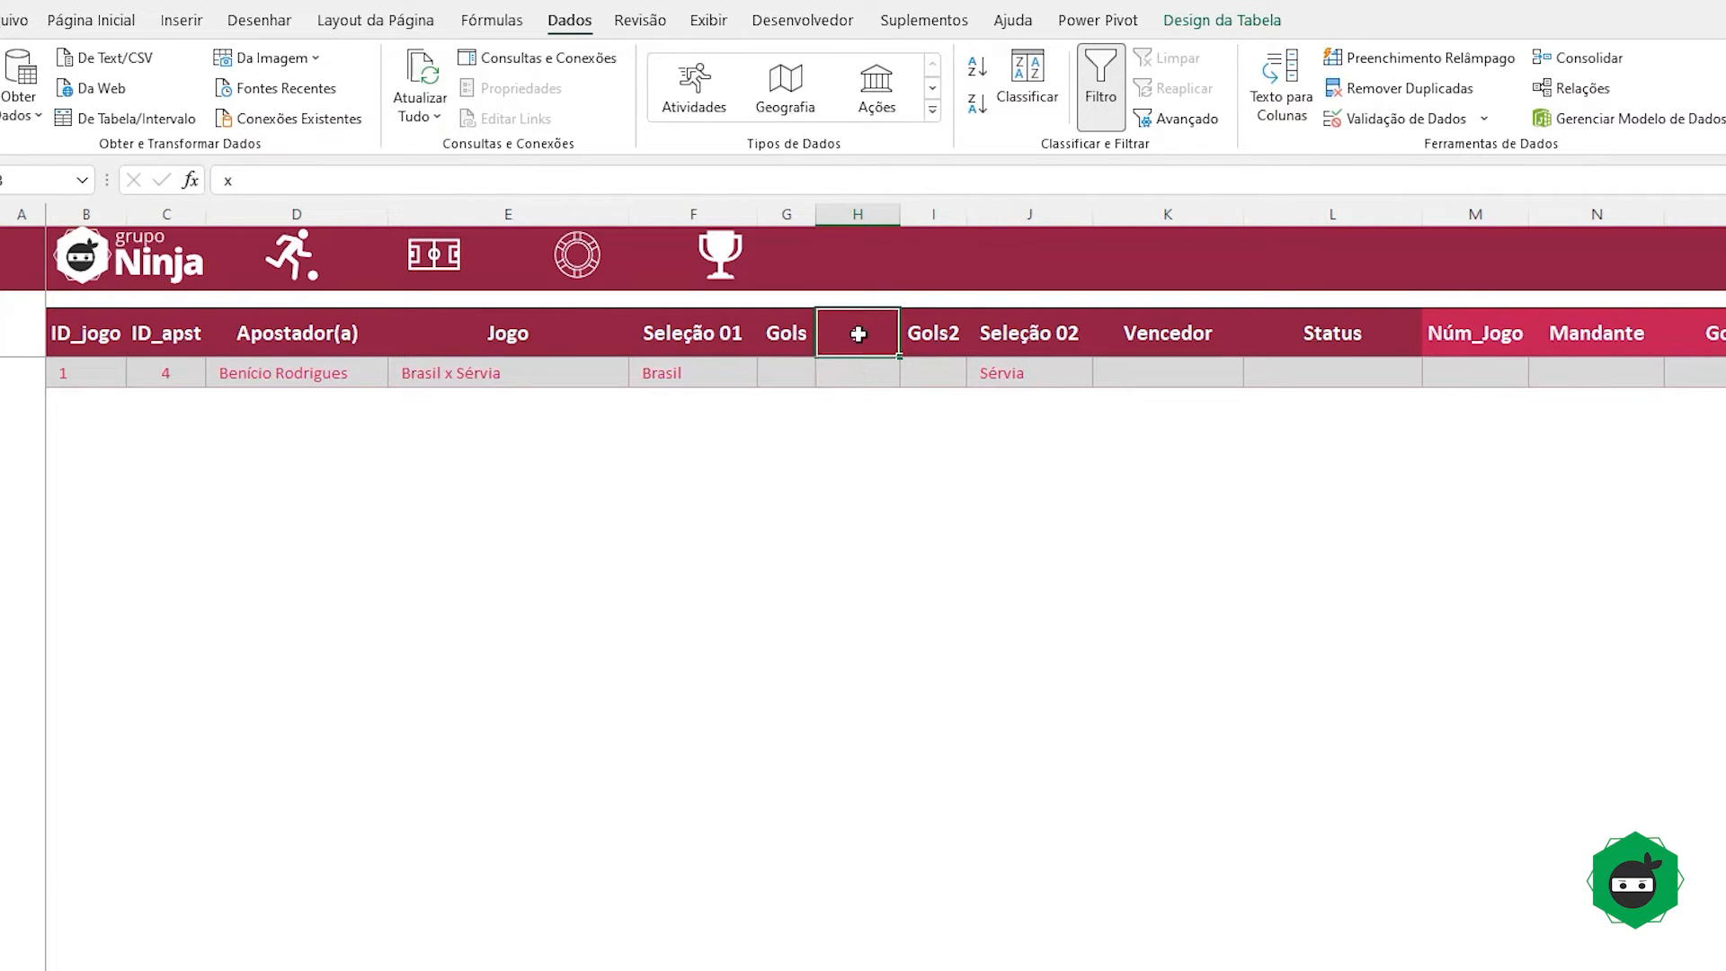
{"action": "left_click", "coordinate": [852, 374]}
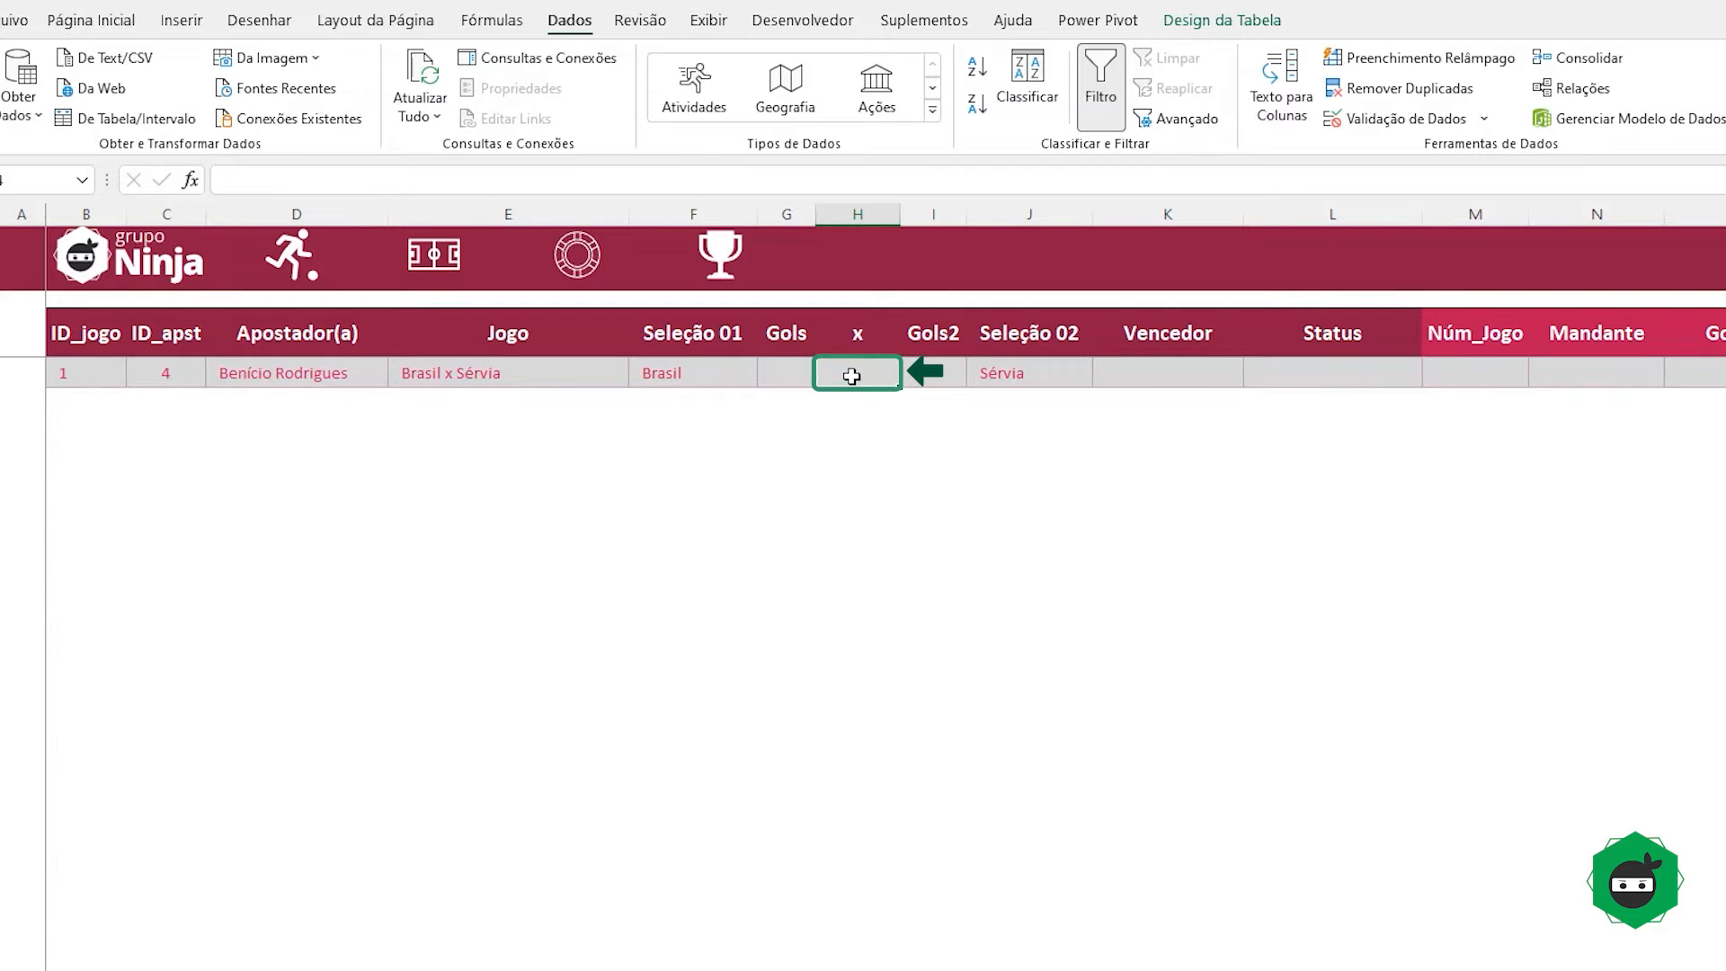
{"action": "type", "text": "=h3"}
{"action": "key", "text": "F4"}
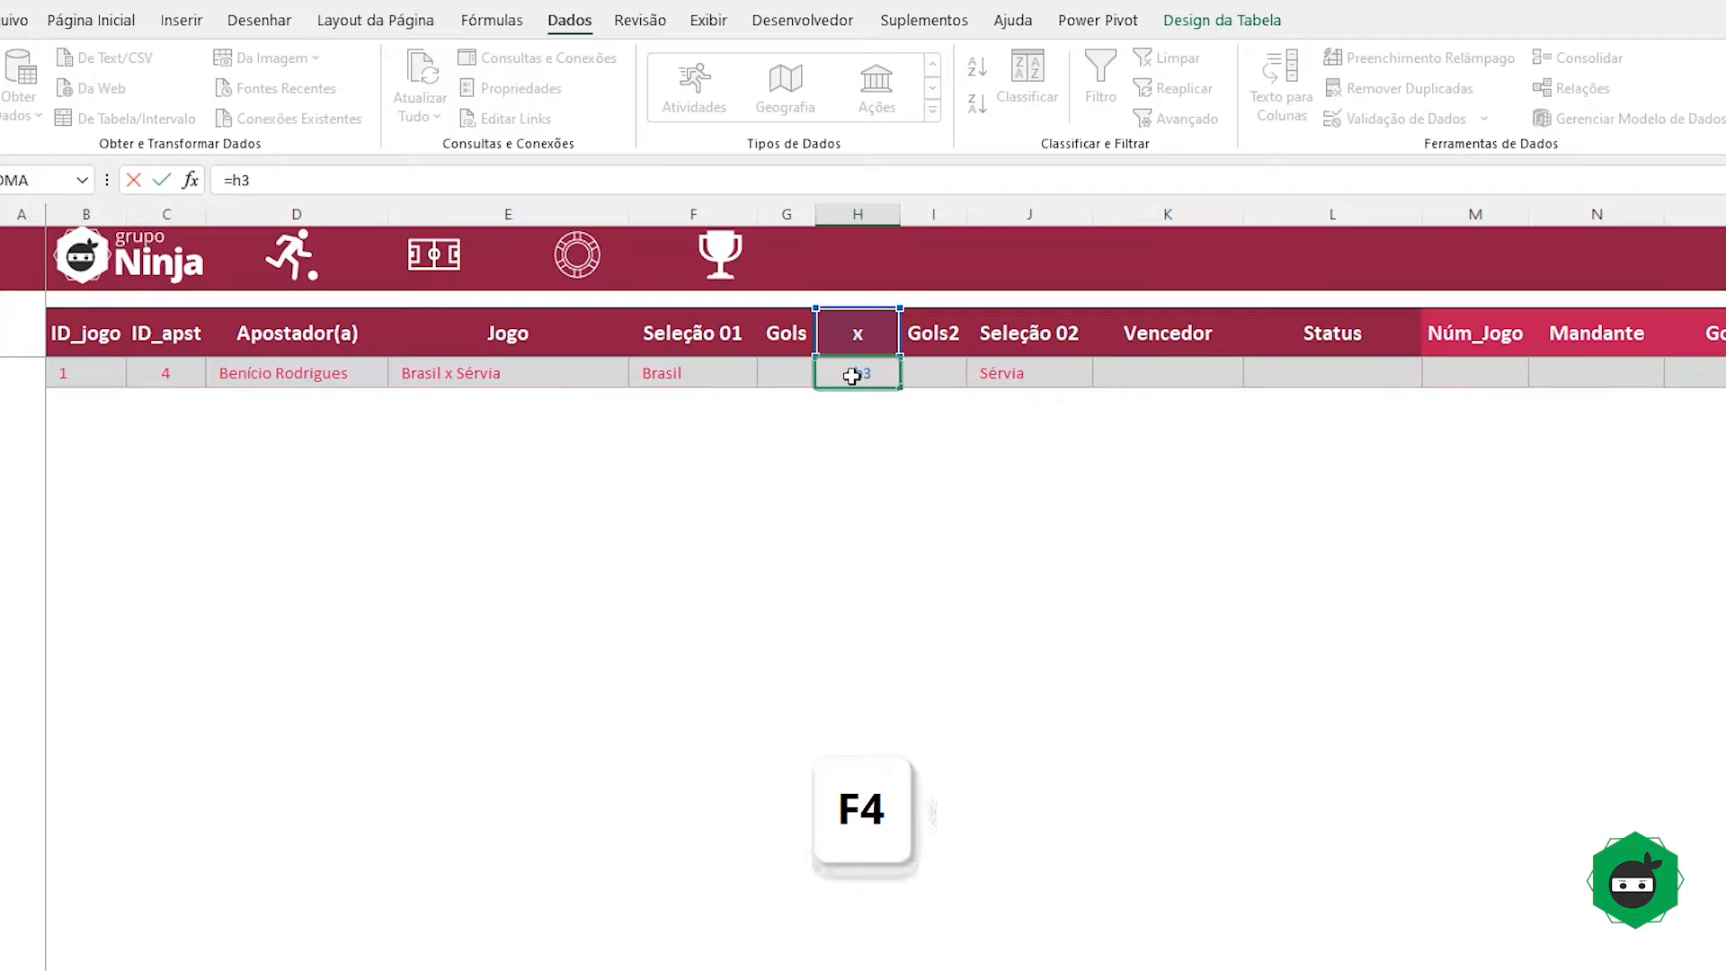
{"action": "key", "text": "Return"}
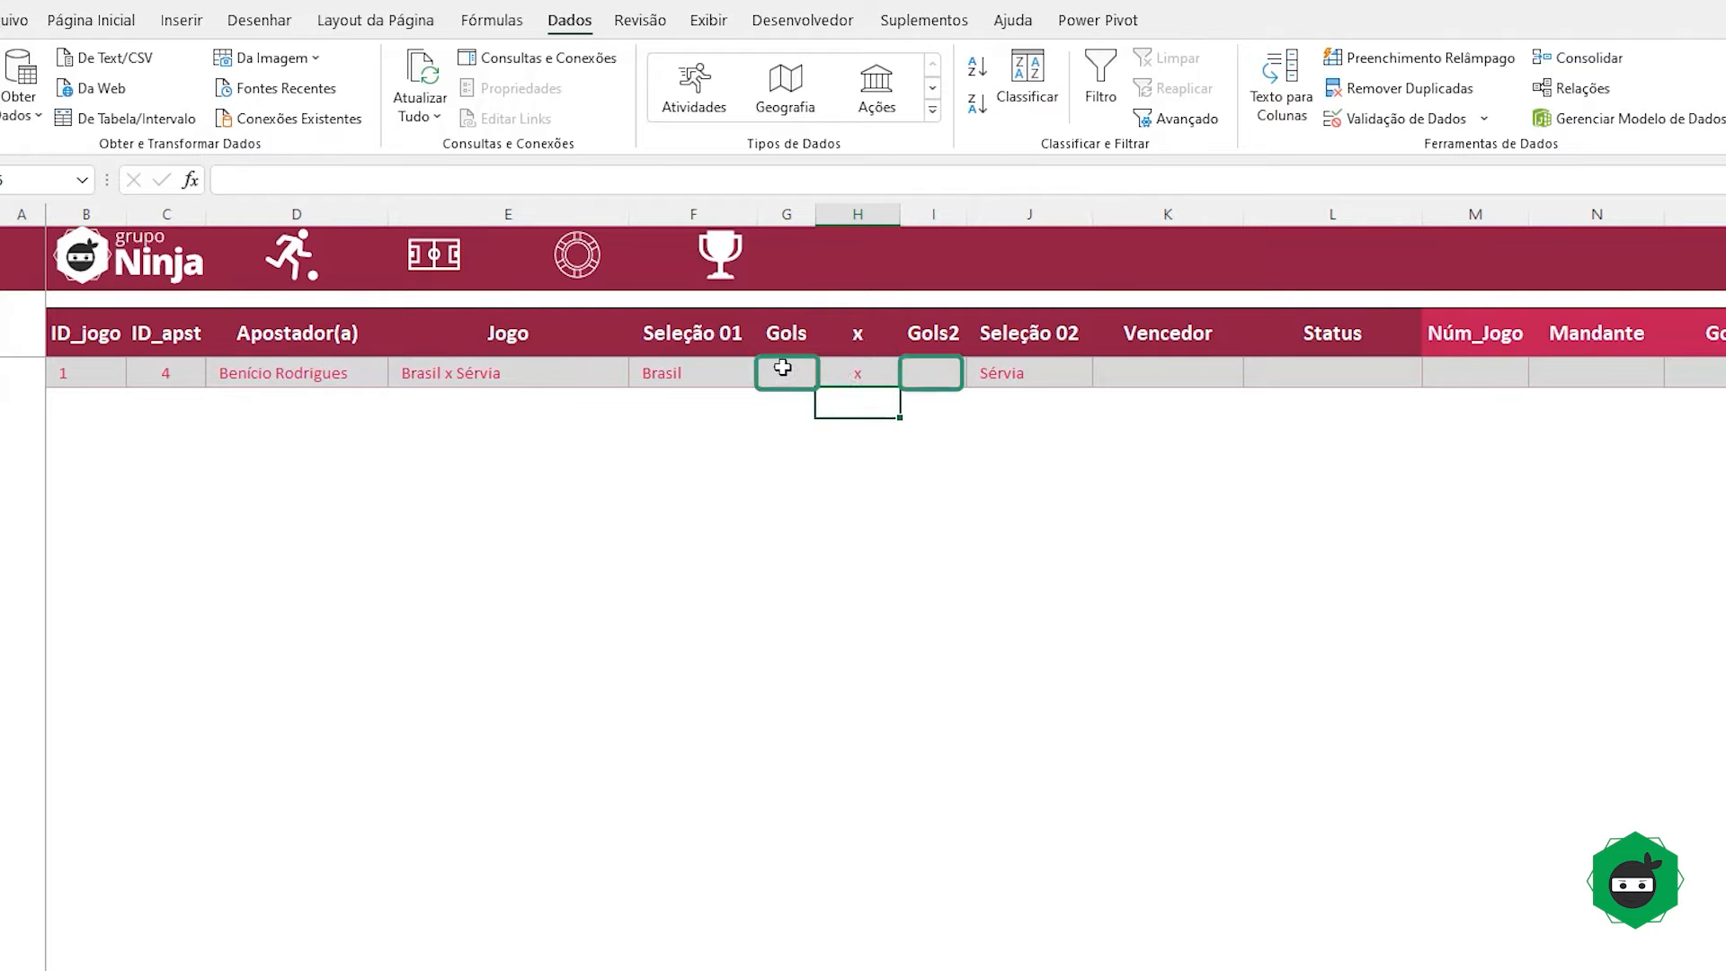
{"action": "left_click", "coordinate": [783, 367]}
{"action": "left_click", "coordinate": [935, 372]}
{"action": "left_click", "coordinate": [778, 372]}
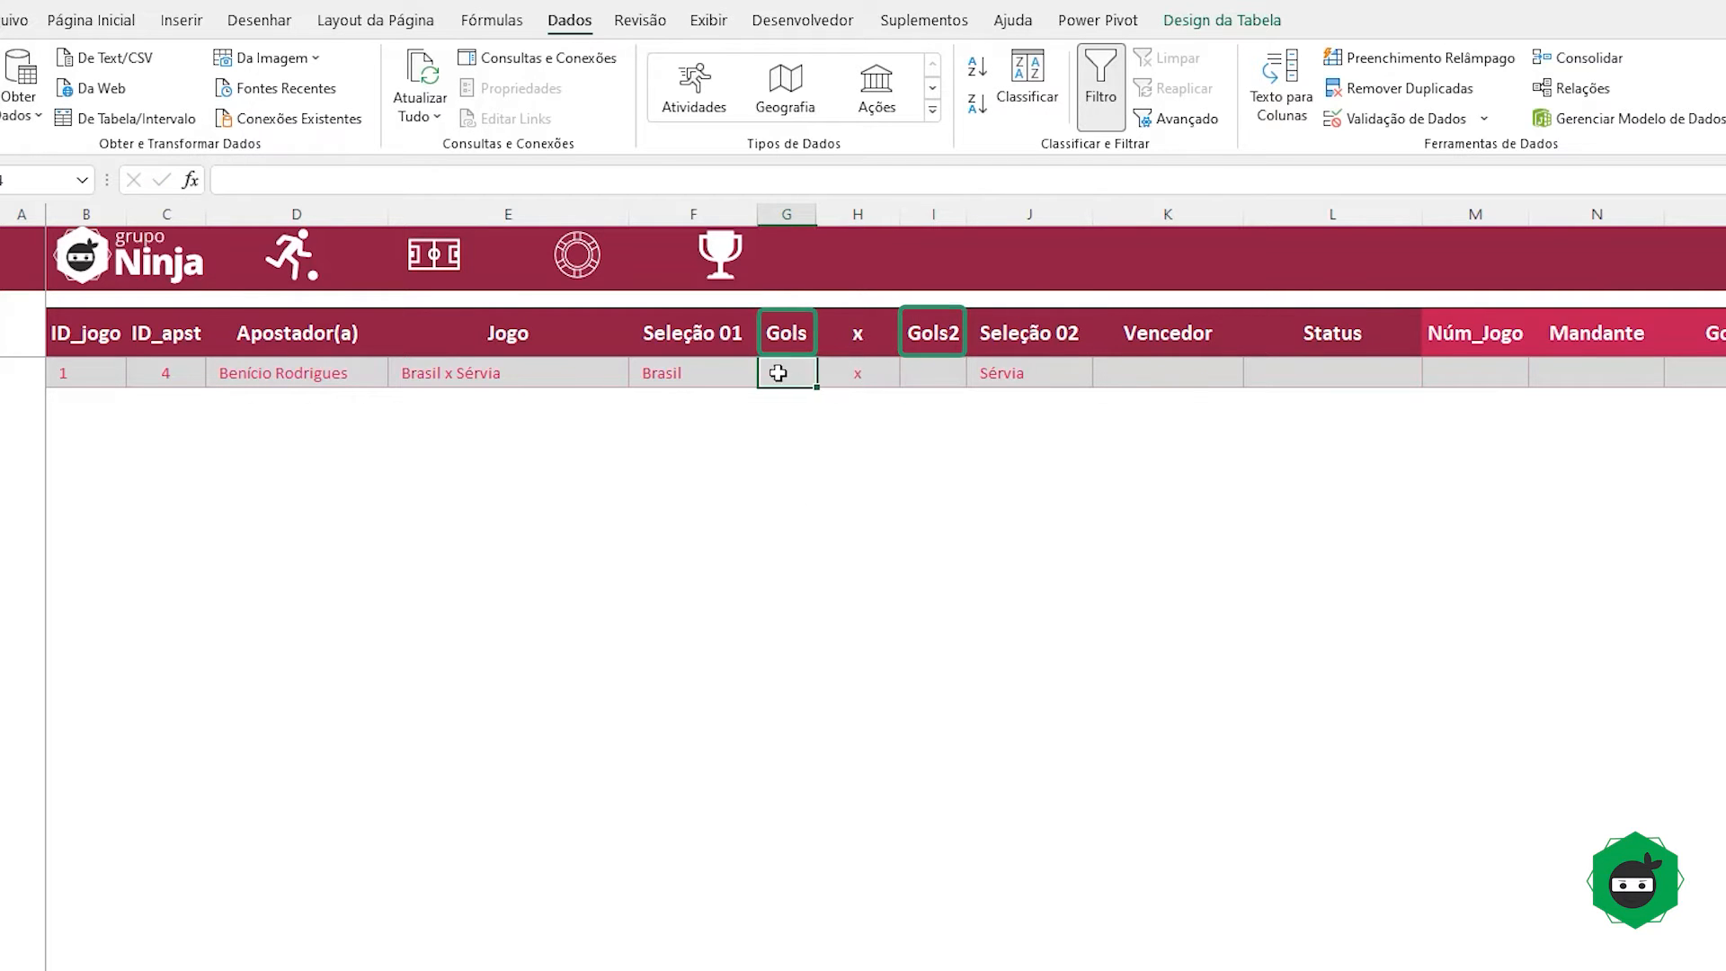
{"action": "left_click", "coordinate": [945, 379]}
{"action": "left_click", "coordinate": [790, 334]}
{"action": "left_click", "coordinate": [934, 336]}
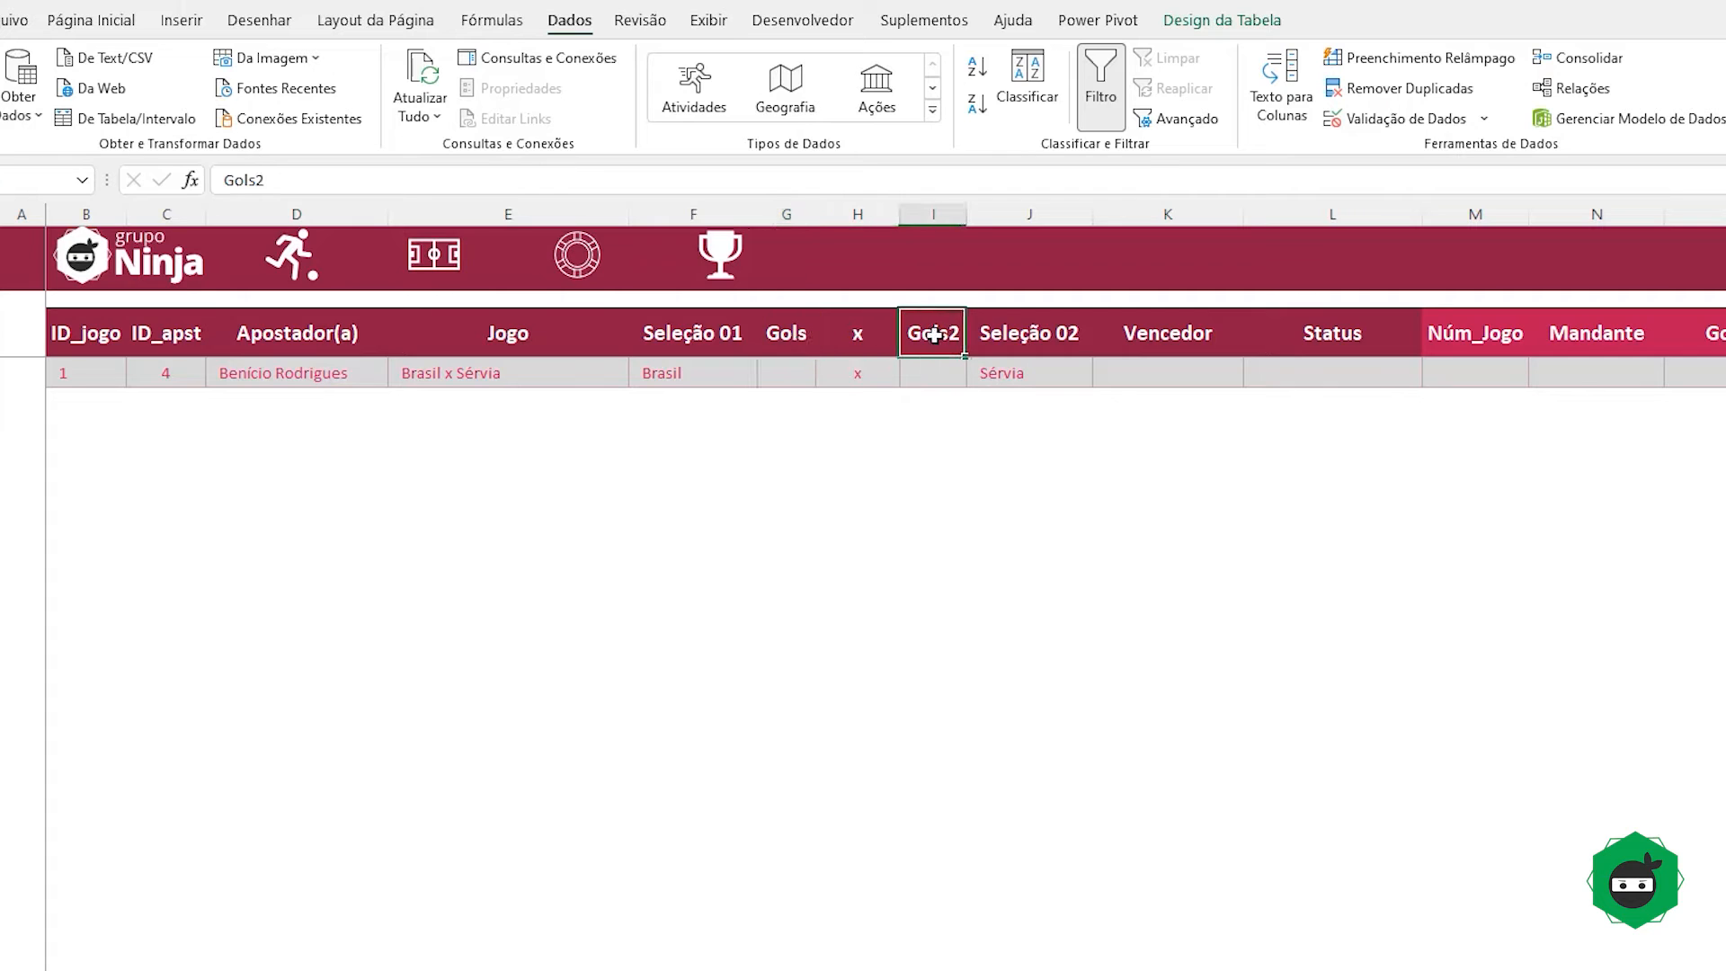
{"action": "left_click", "coordinate": [783, 332]}
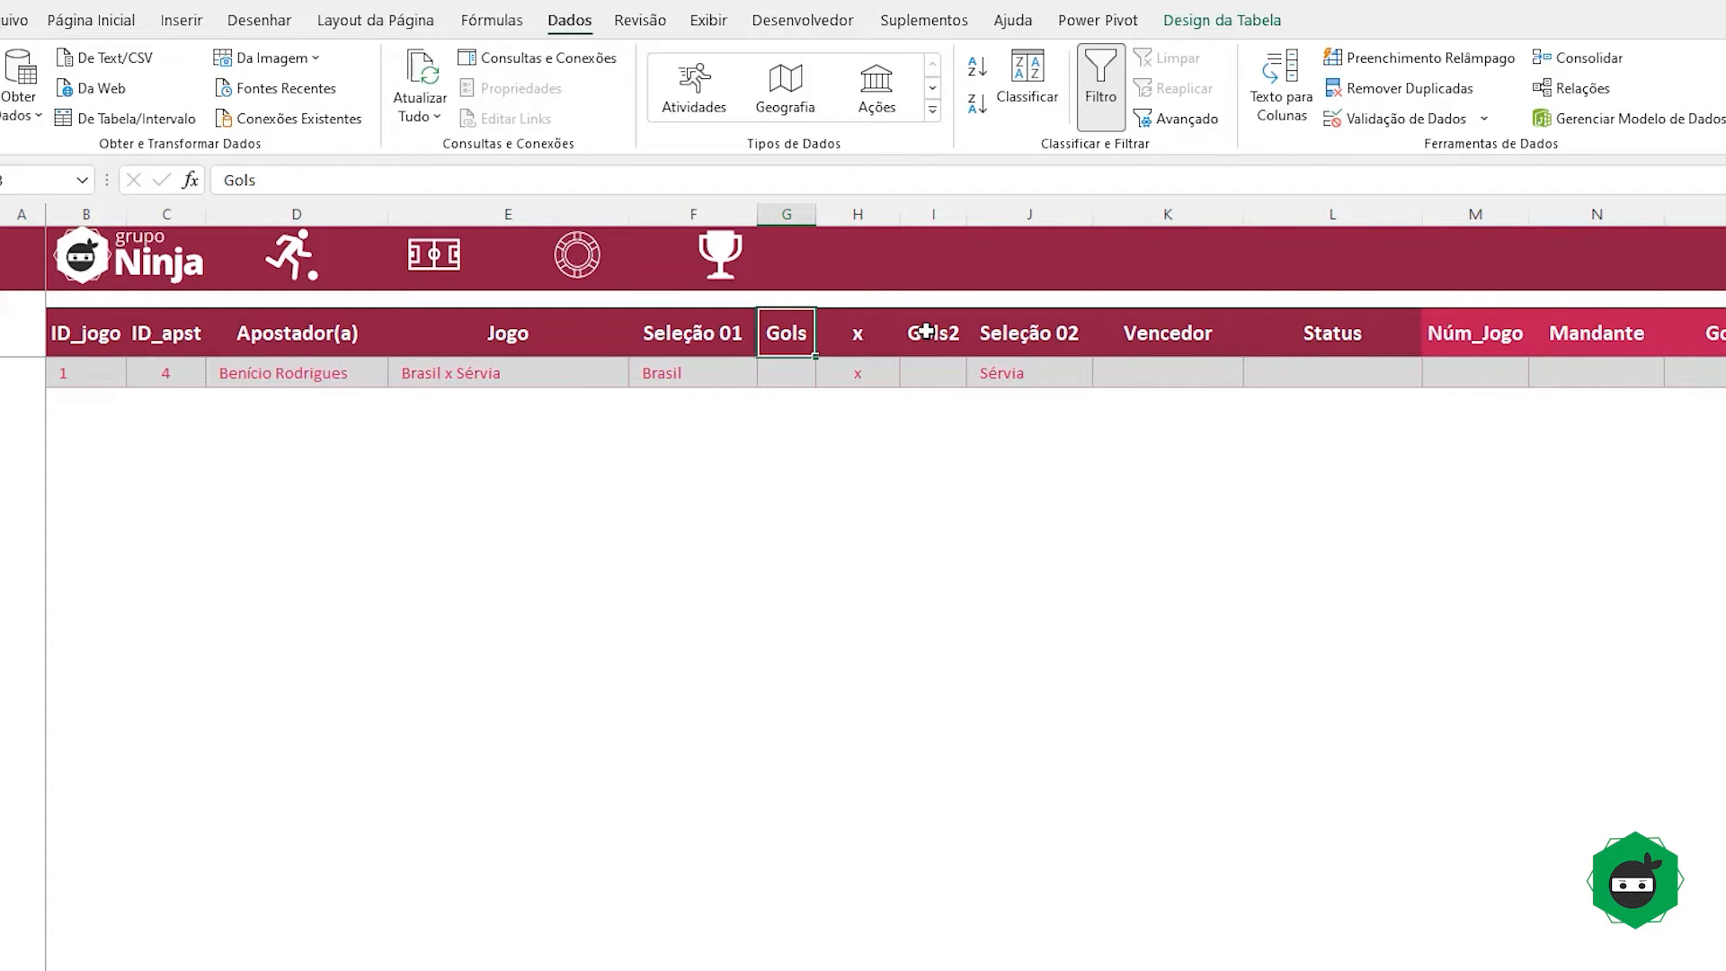
Step: Enter the first bet's predicted score, 3 under Gols and 0 under Gols2
{"action": "left_click", "coordinate": [781, 369]}
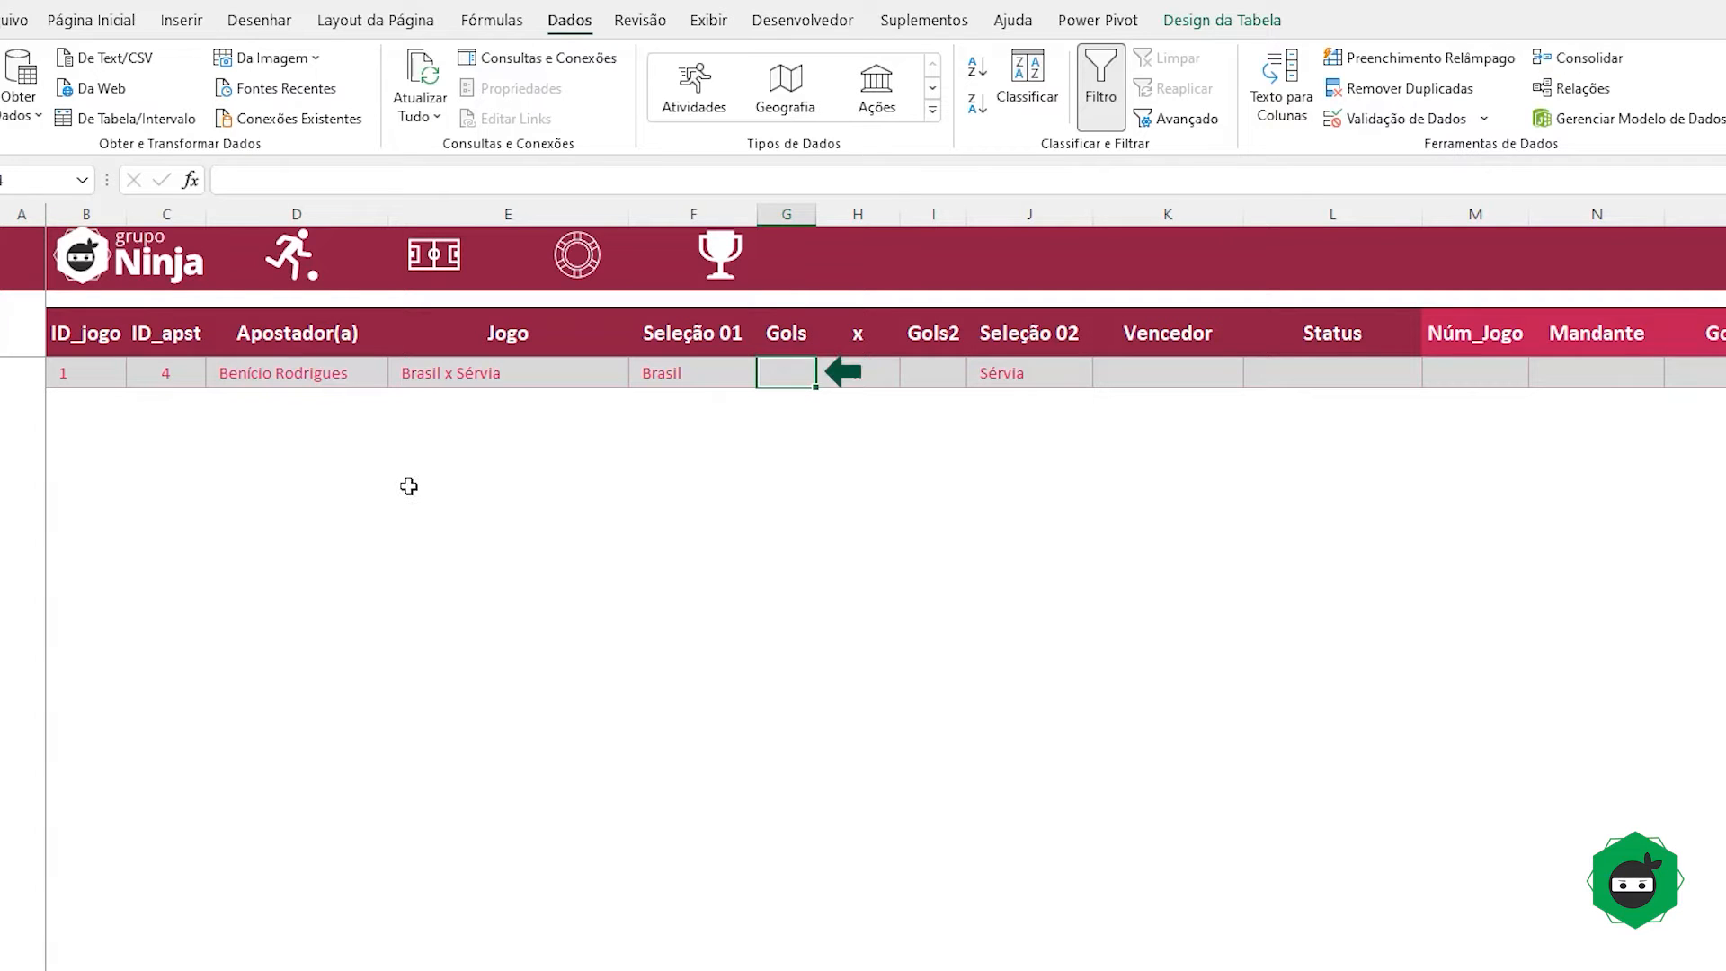
{"action": "type", "text": "3"}
{"action": "key", "text": "Tab"}
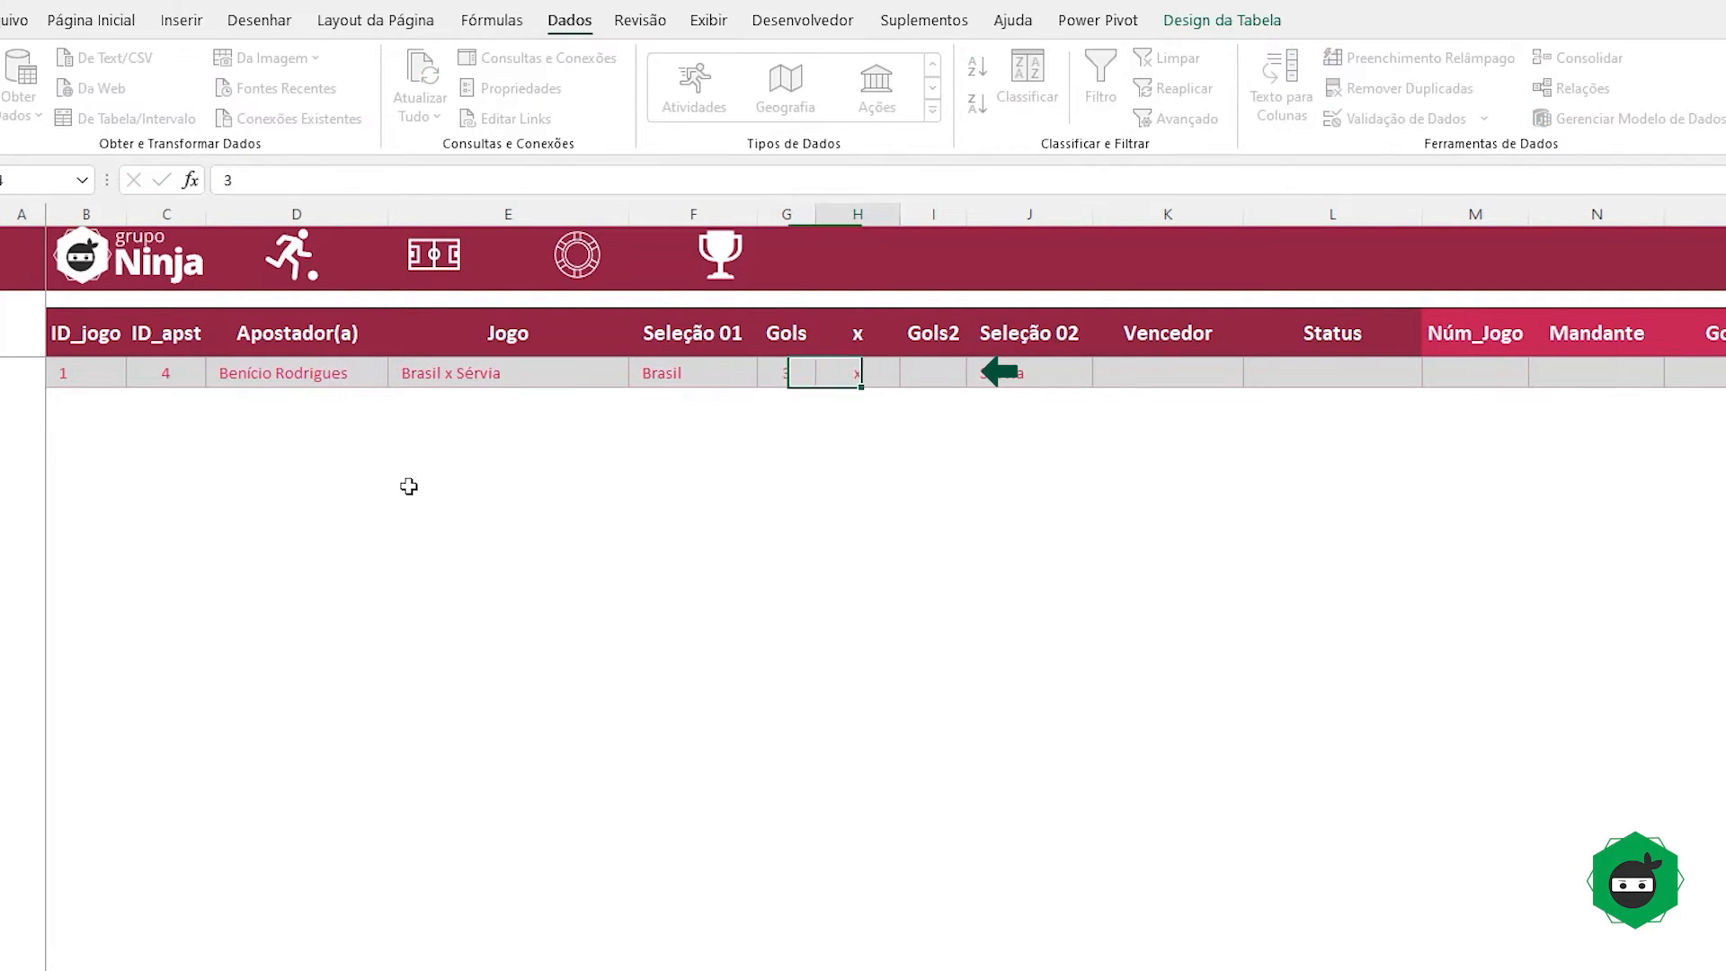
{"action": "key", "text": "Tab"}
{"action": "type", "text": "0"}
{"action": "key", "text": "Tab"}
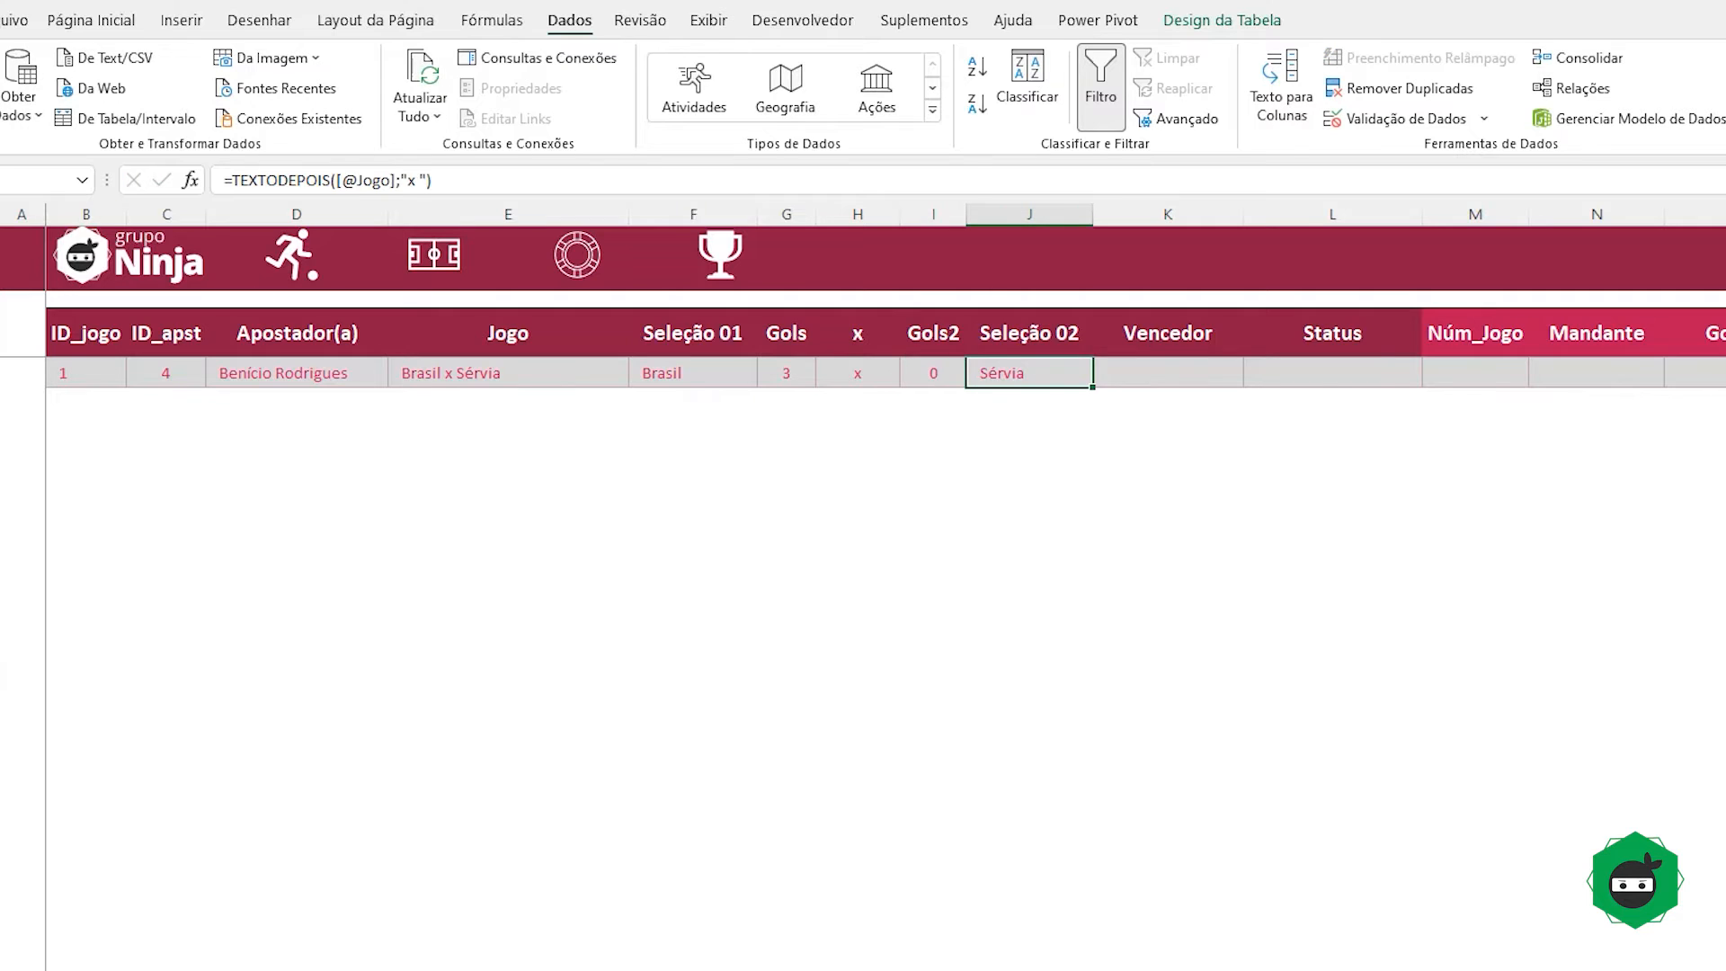
Step: Rename the Gols and Gols2 headers as Ppt 01 and Ppt 02 and fit both columns' widths to their contents
{"action": "left_click", "coordinate": [906, 334]}
{"action": "left_click", "coordinate": [794, 333]}
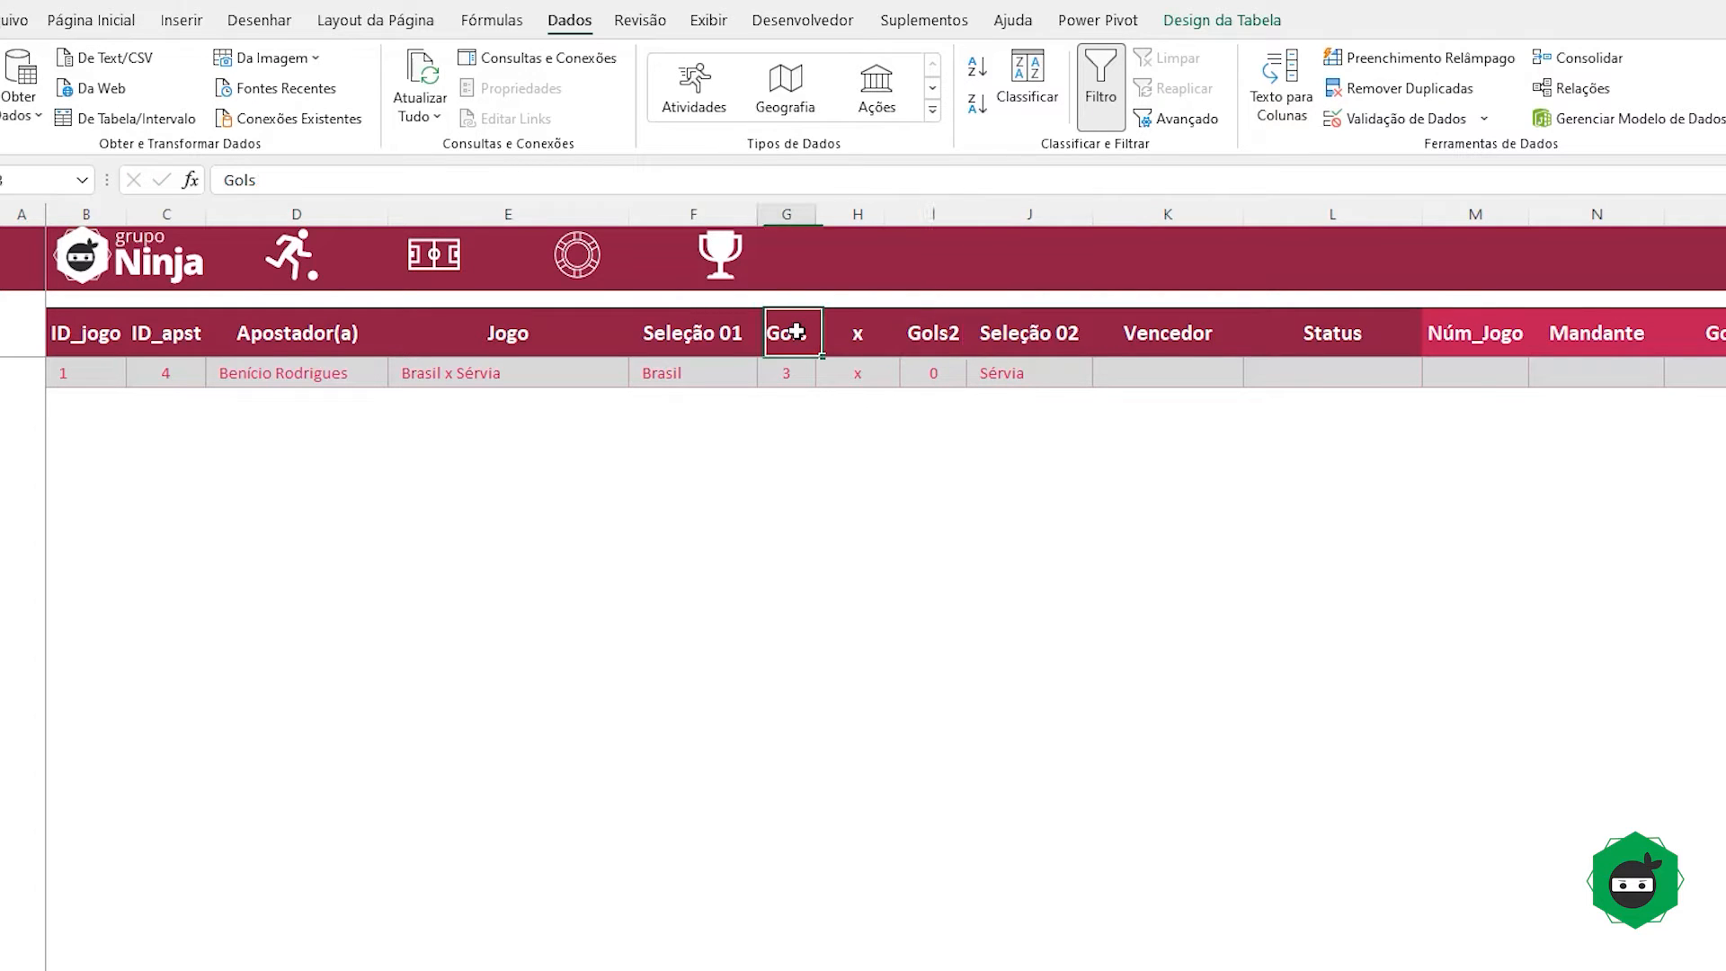
{"action": "type", "text": "Ppt 01"}
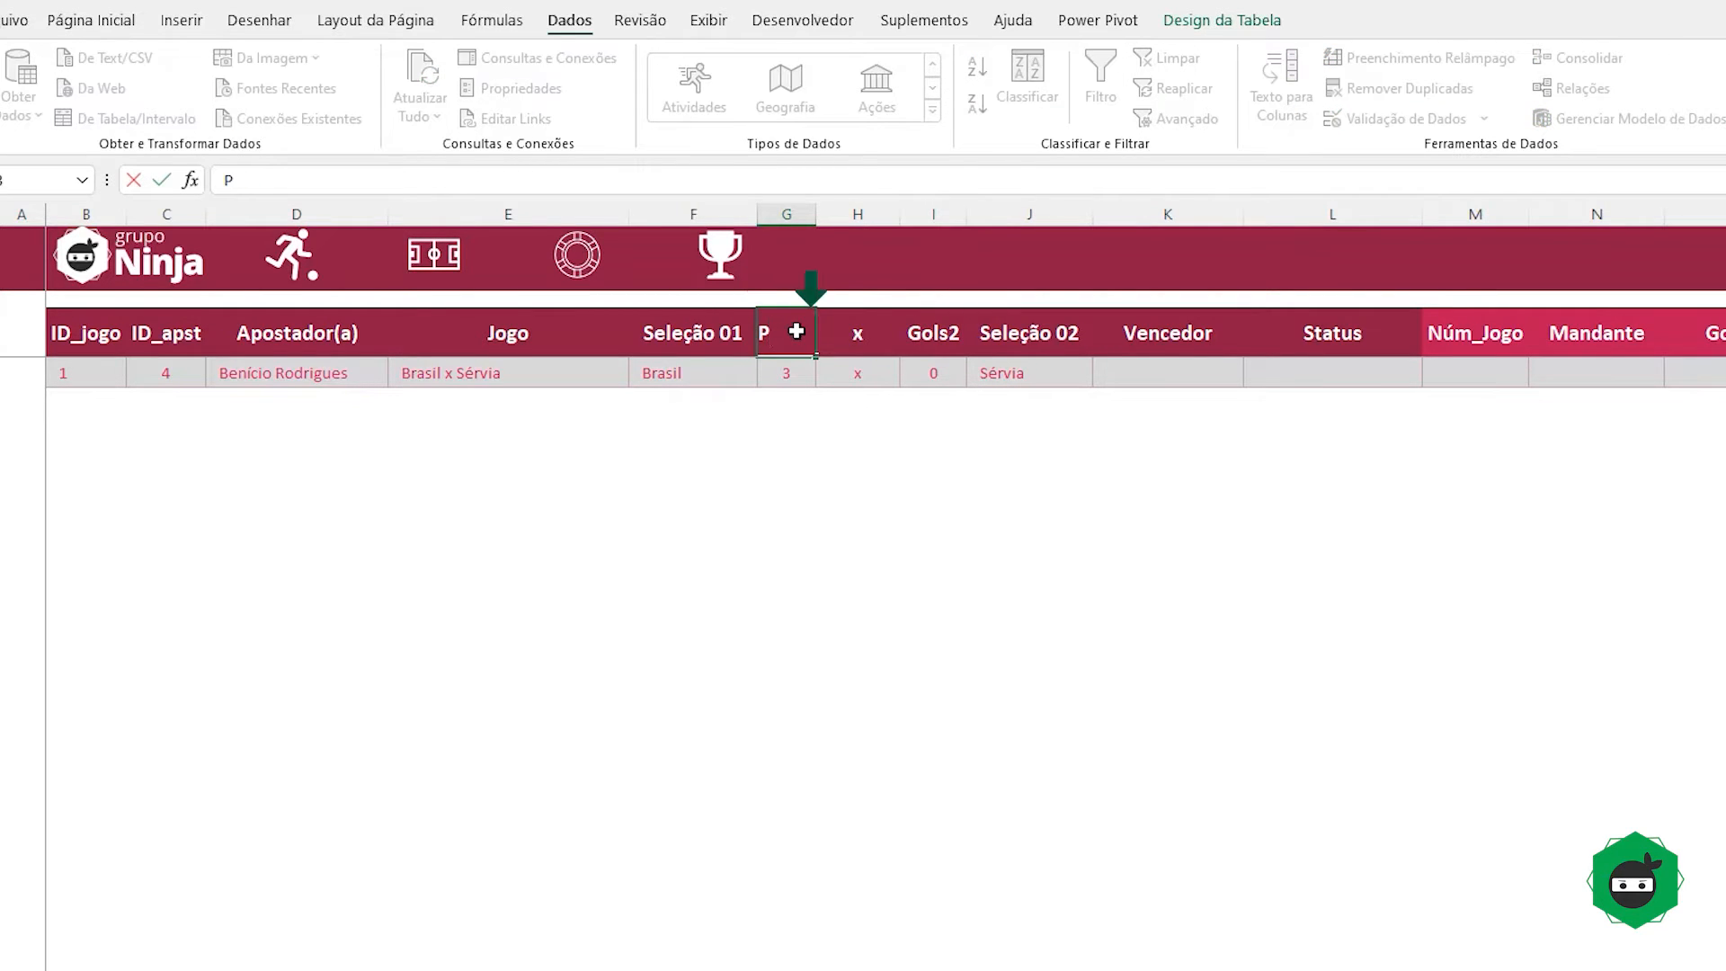
{"action": "key", "text": "Tab"}
{"action": "key", "text": "Tab"}
{"action": "type", "text": "Ppt 02"}
{"action": "key", "text": "Return"}
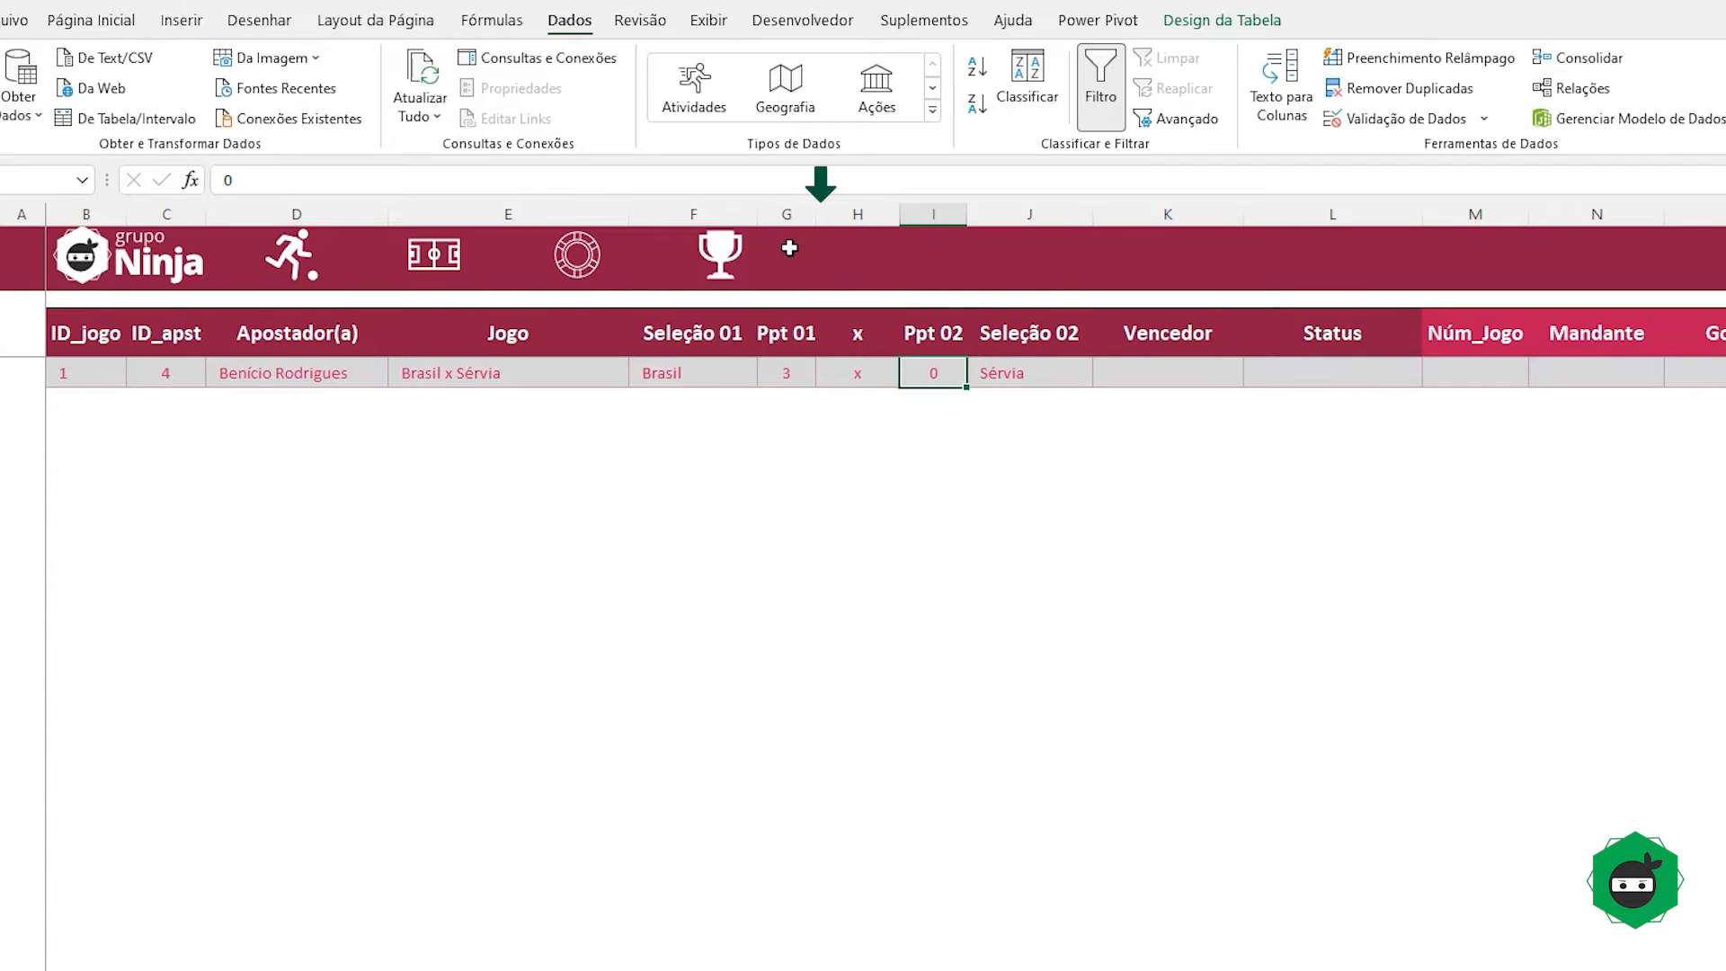
{"action": "double_click", "coordinate": [817, 214]}
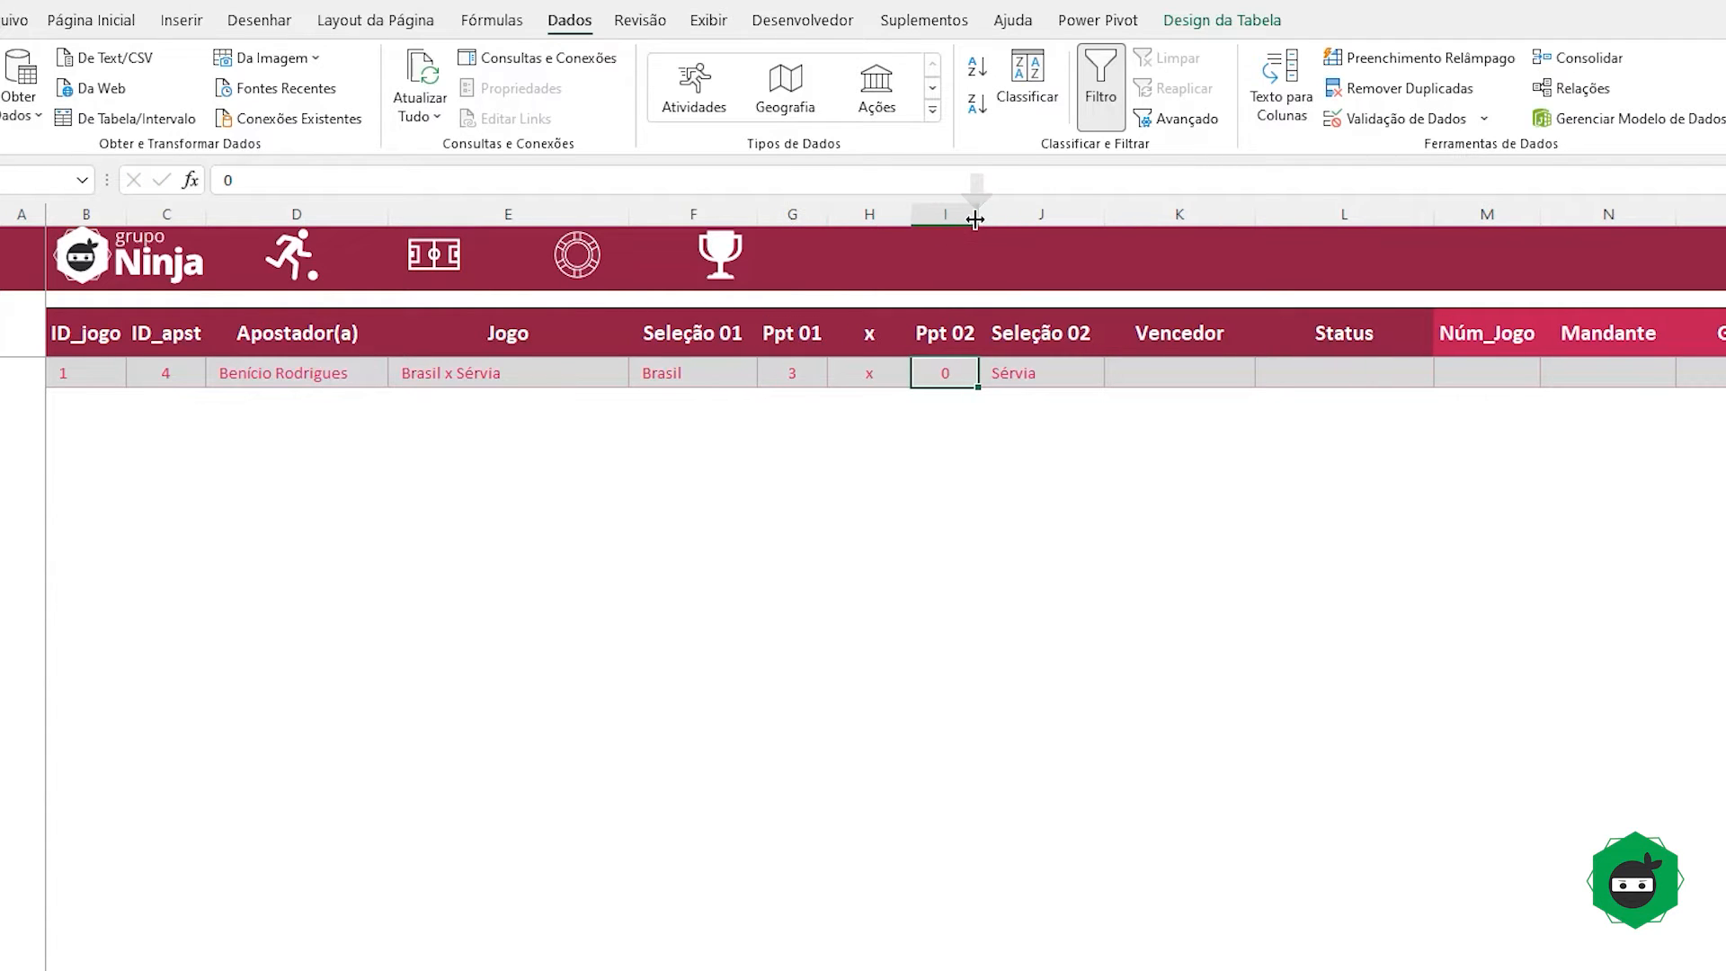
{"action": "double_click", "coordinate": [977, 214]}
Step: Begin the first Vencedor cell's formula with =SE(G4=I4;"Empate" to handle a tied prediction
{"action": "left_click", "coordinate": [1188, 372]}
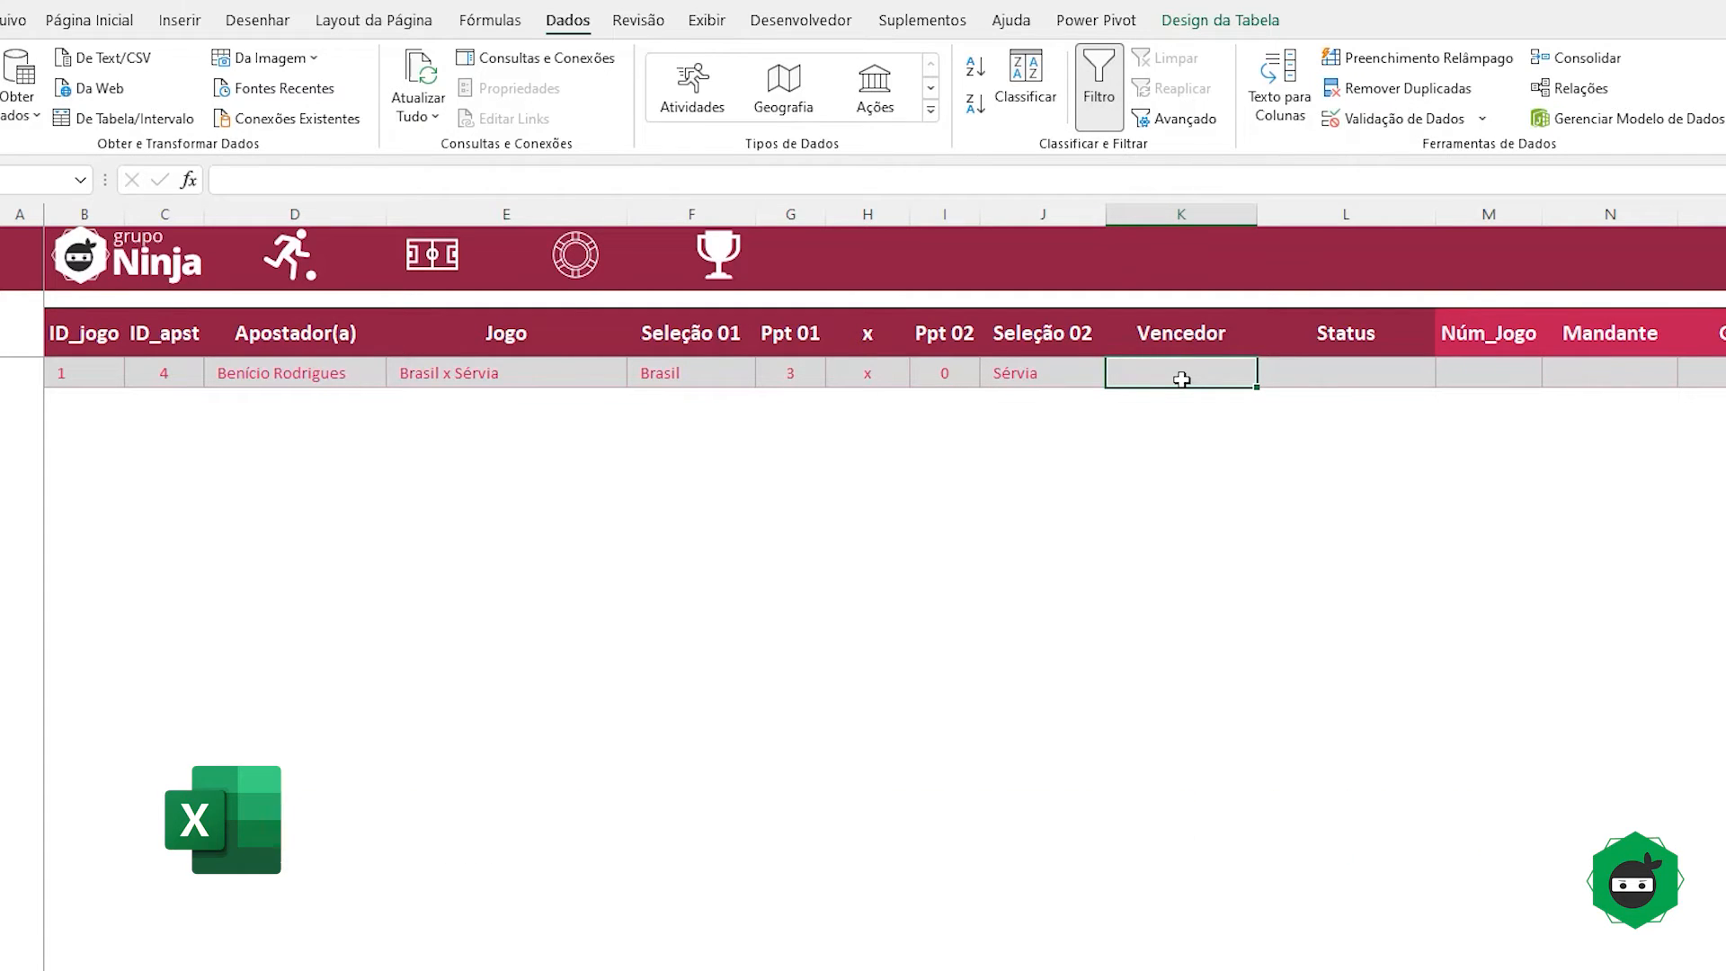
{"action": "type", "text": "=se"}
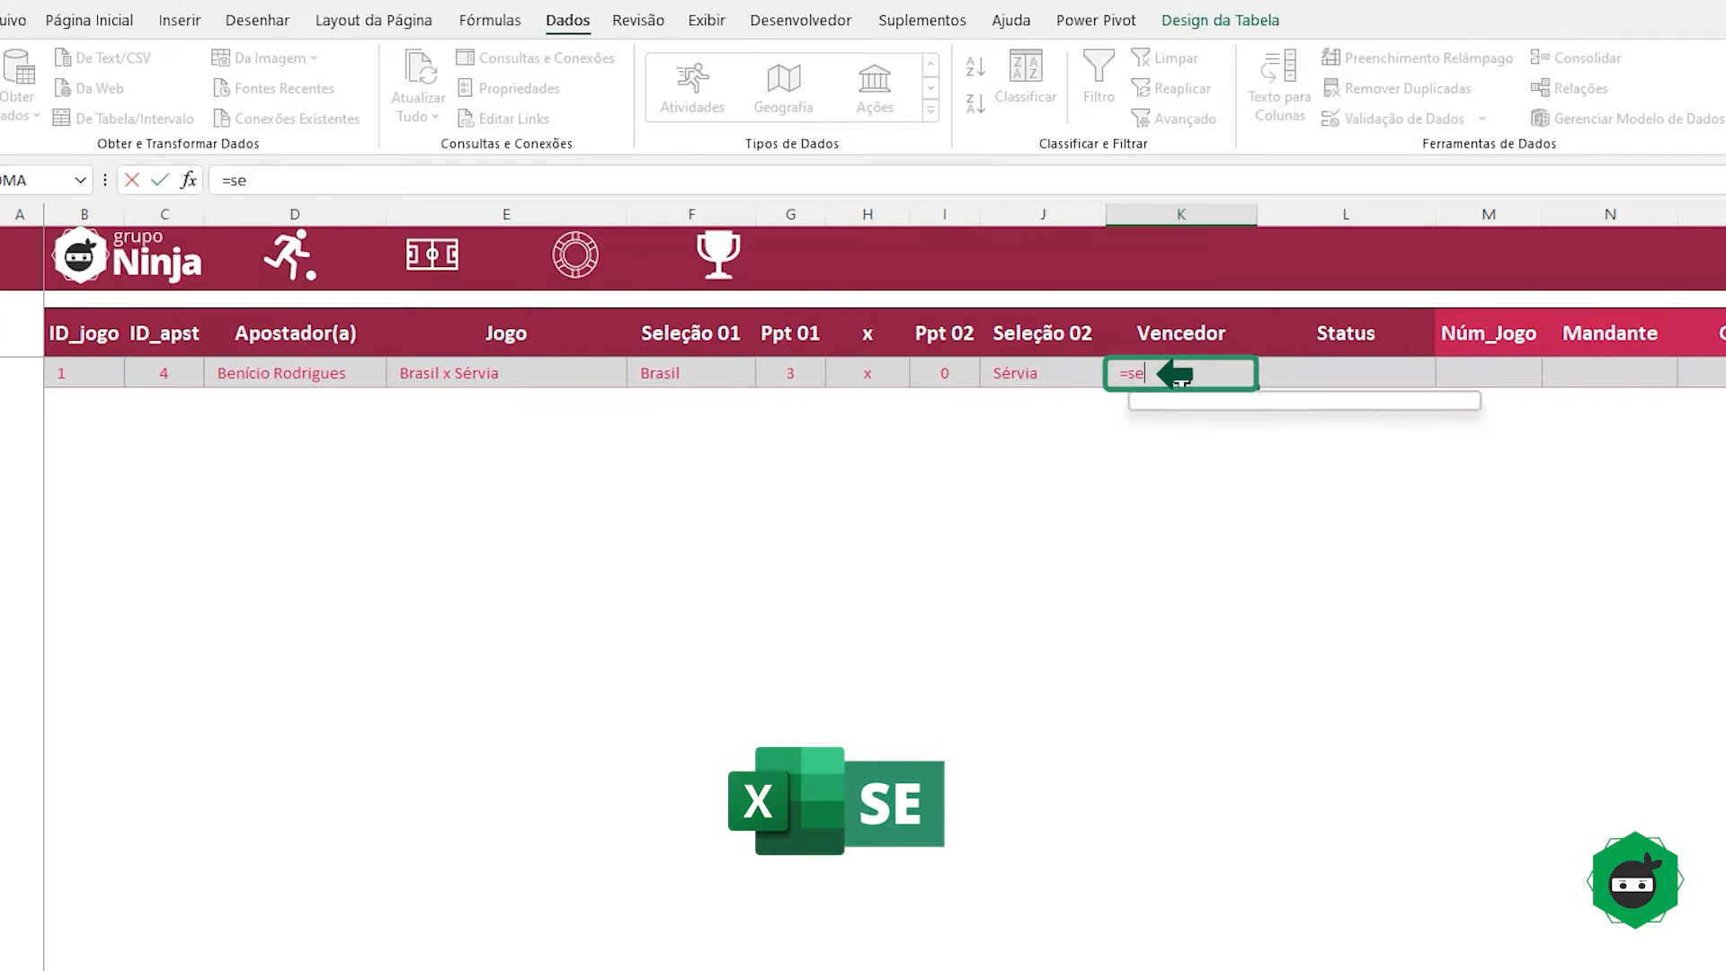
{"action": "key", "text": "Tab"}
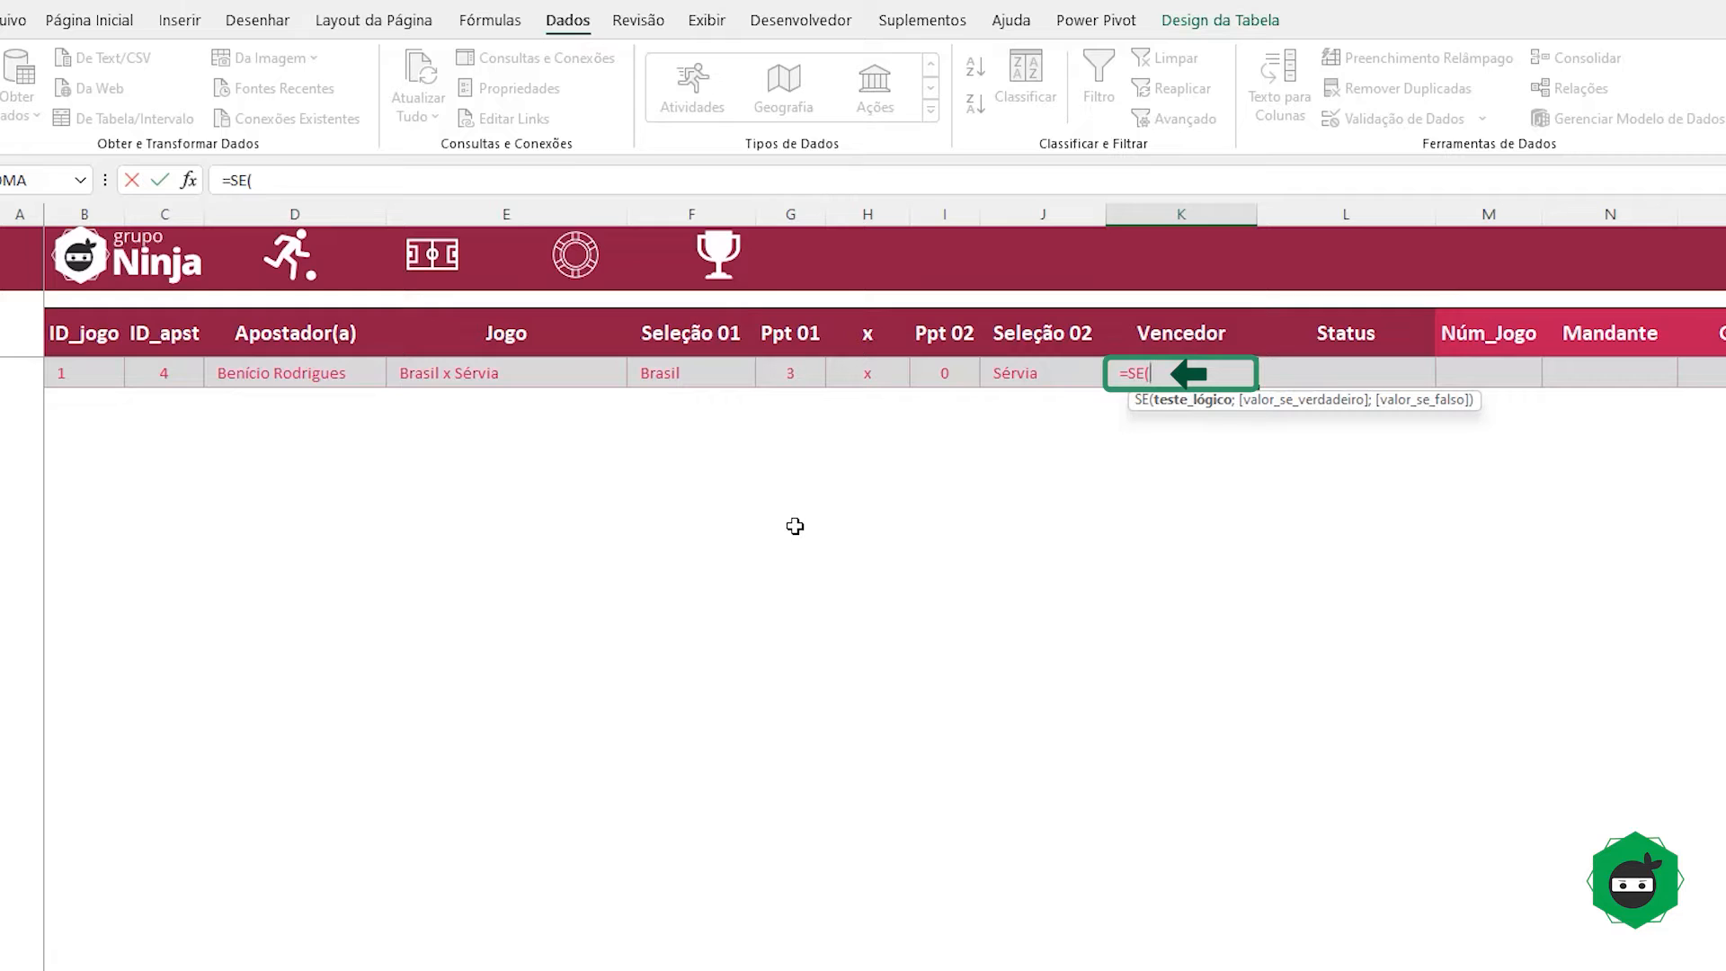
{"action": "type", "text": "G4"}
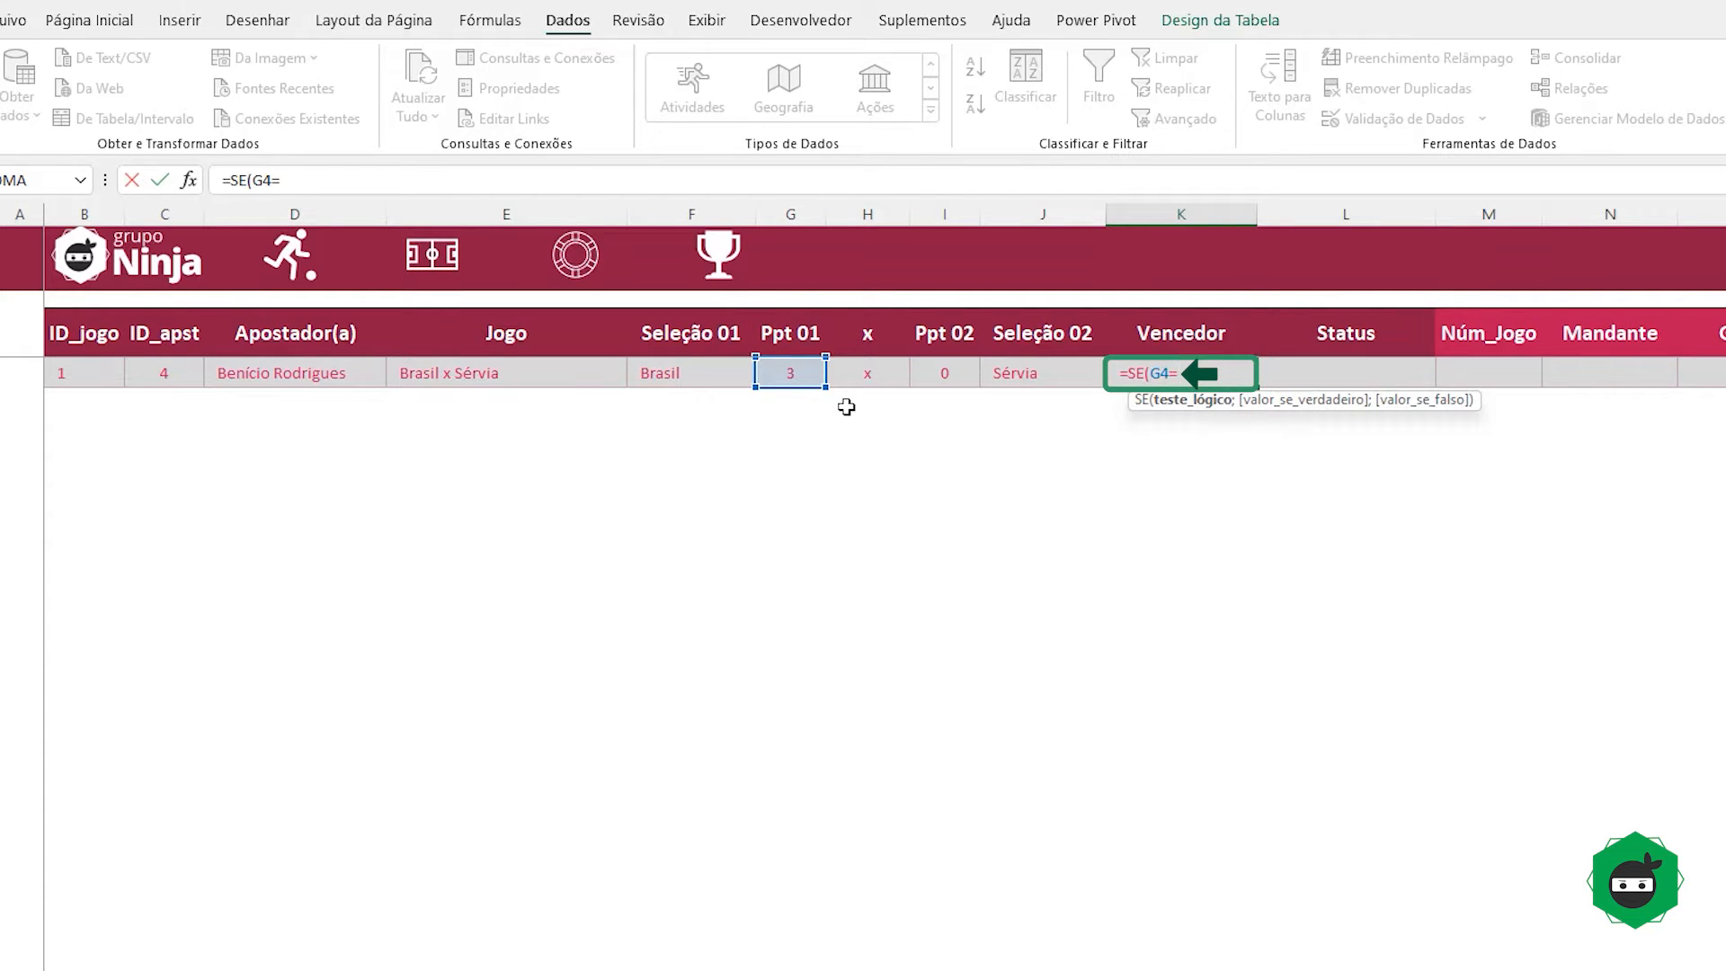
{"action": "type", "text": "=I4"}
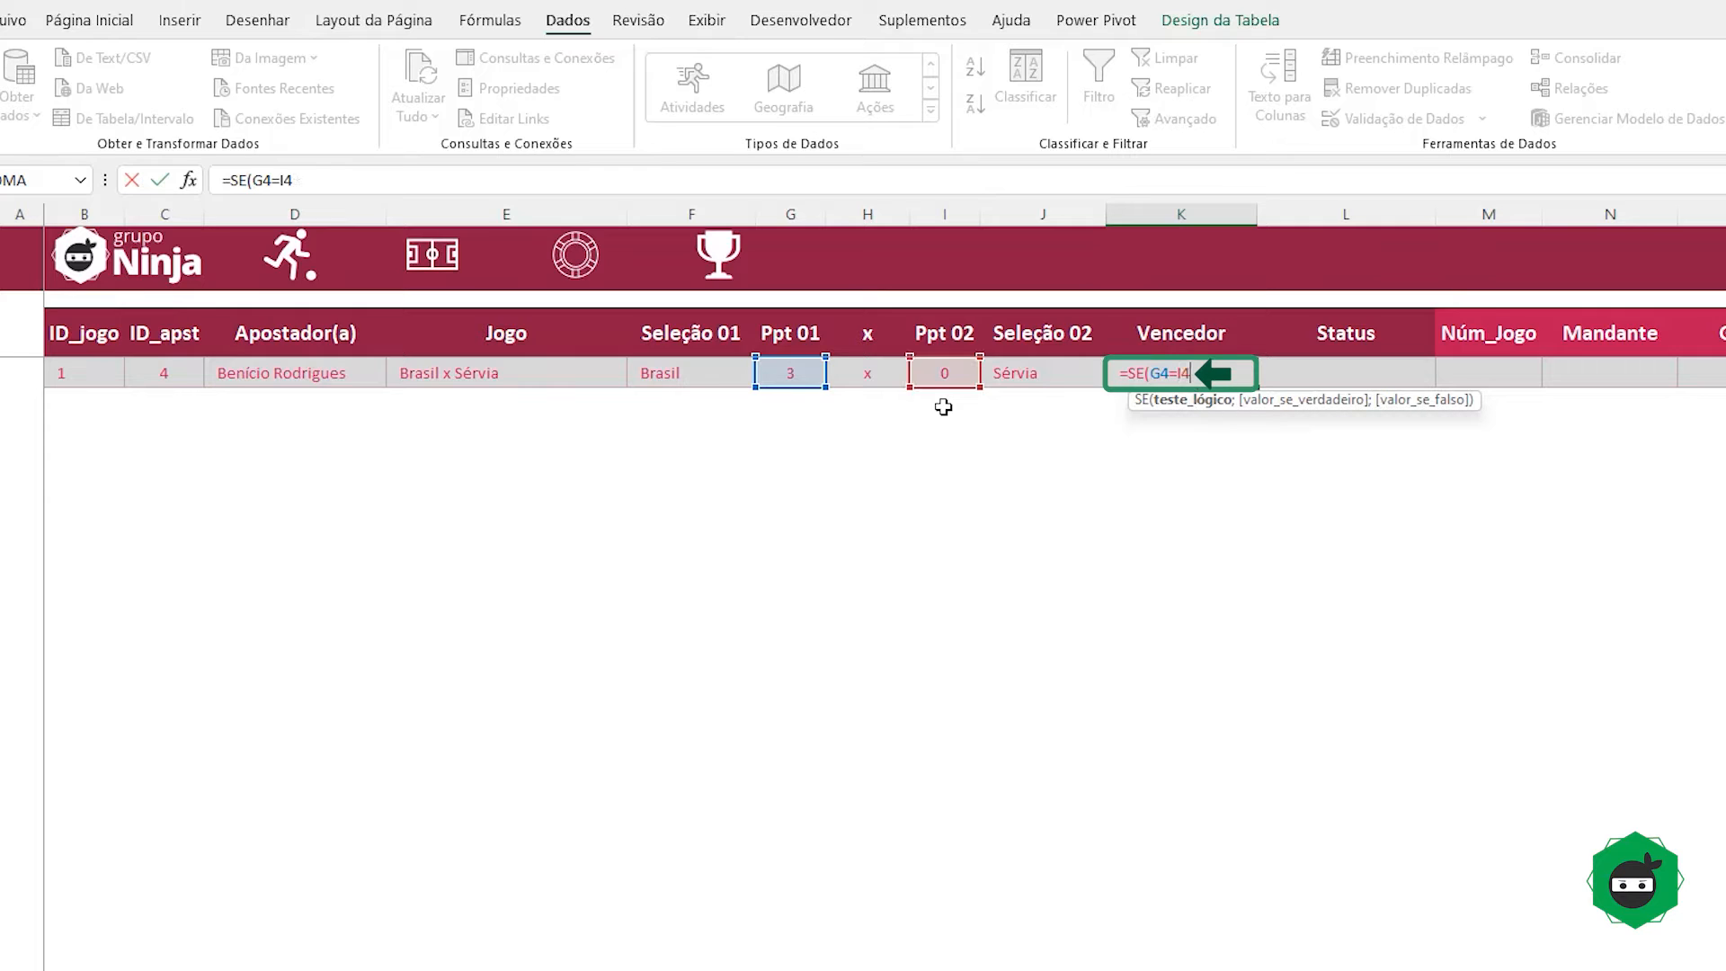
{"action": "type", "text": ";\"E"}
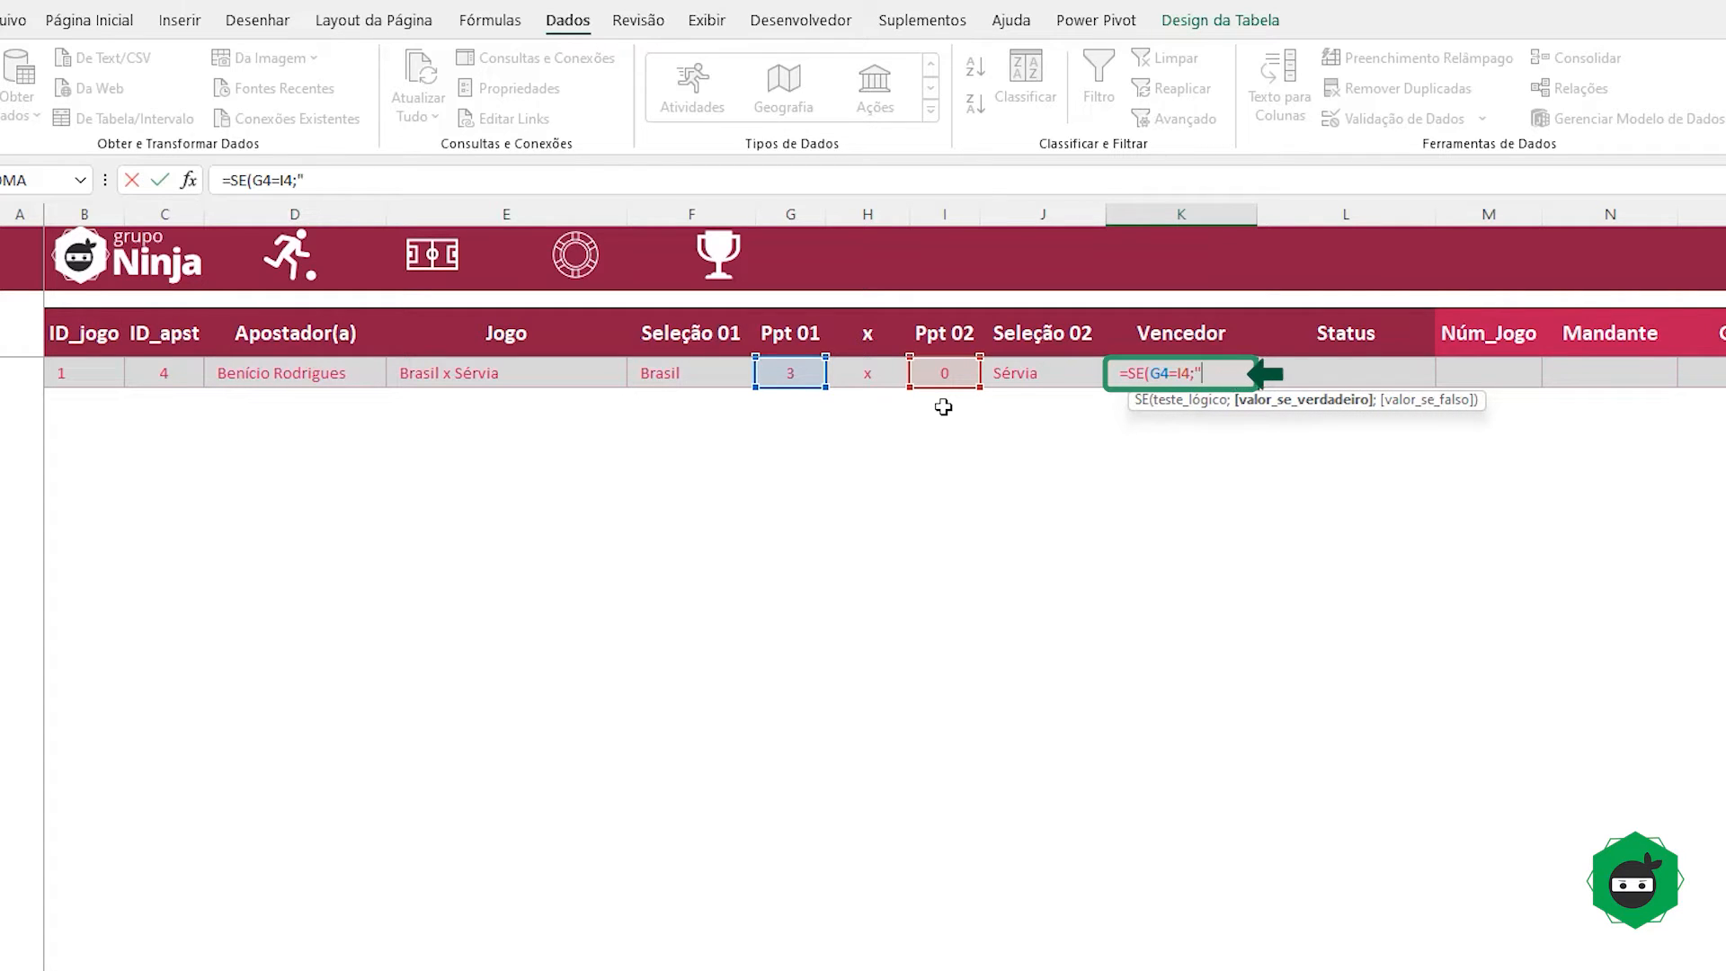
{"action": "type", "text": "mpate\""}
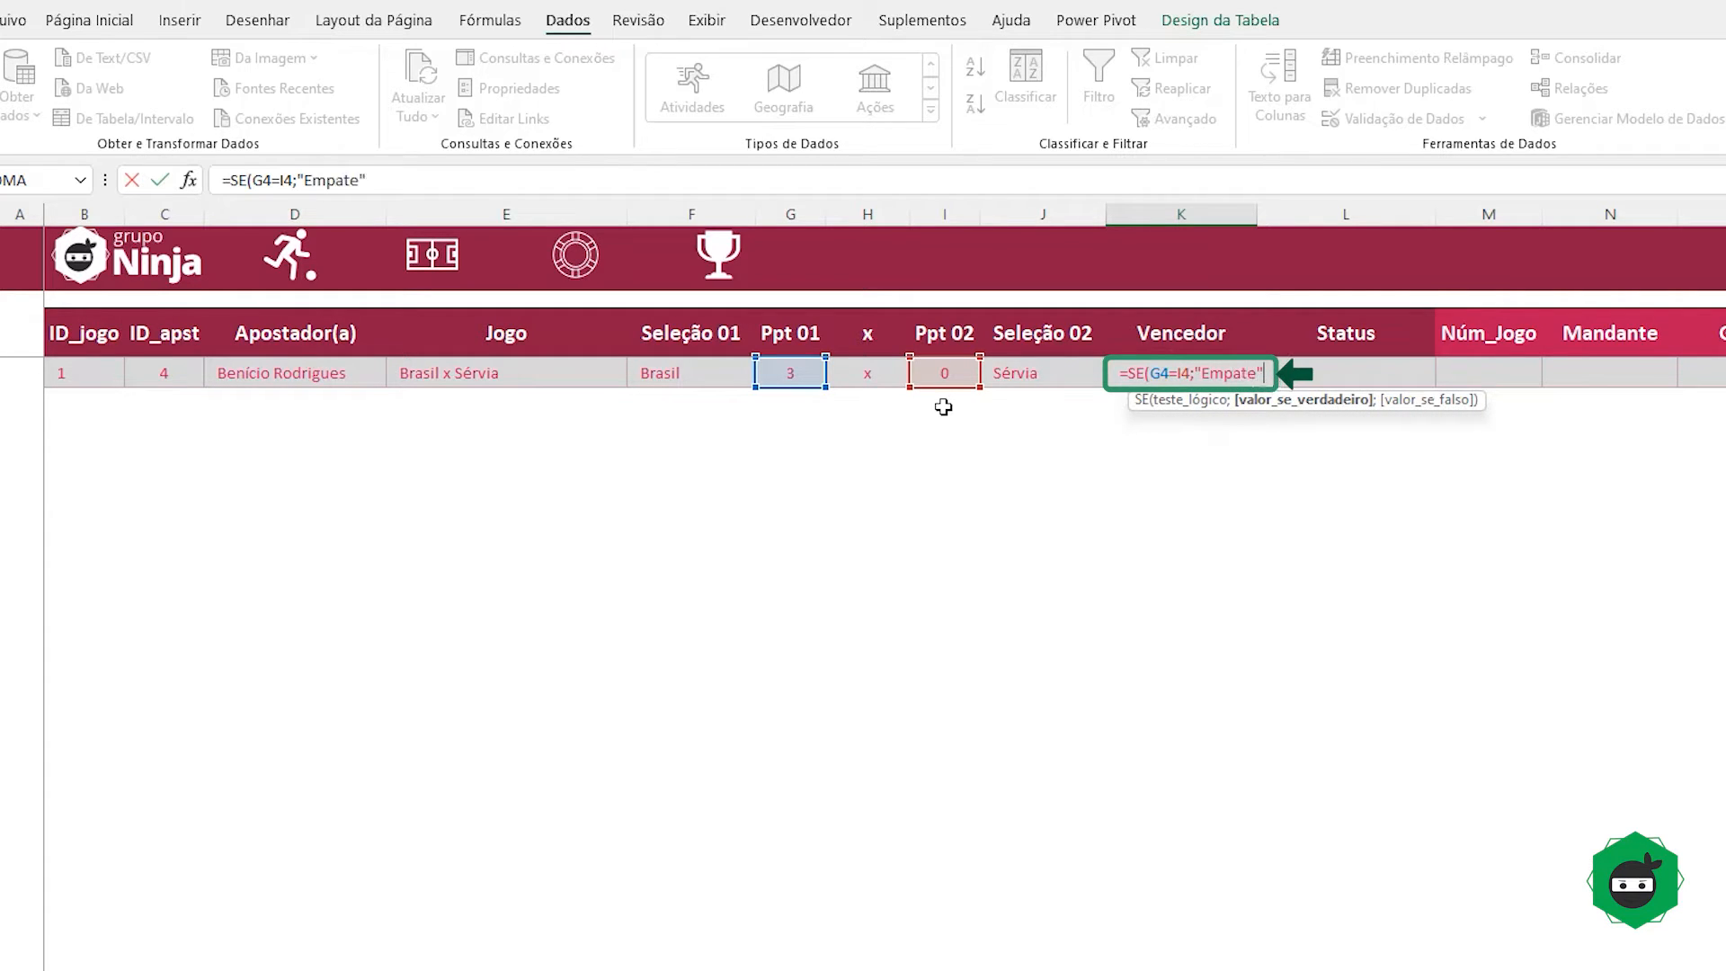
Step: Complete the Vencedor formula with a nested SE(G4>I4;[@[Seleção 01]];[@[Seleção 02]]) that returns the winning team
{"action": "type", "text": ";SE("}
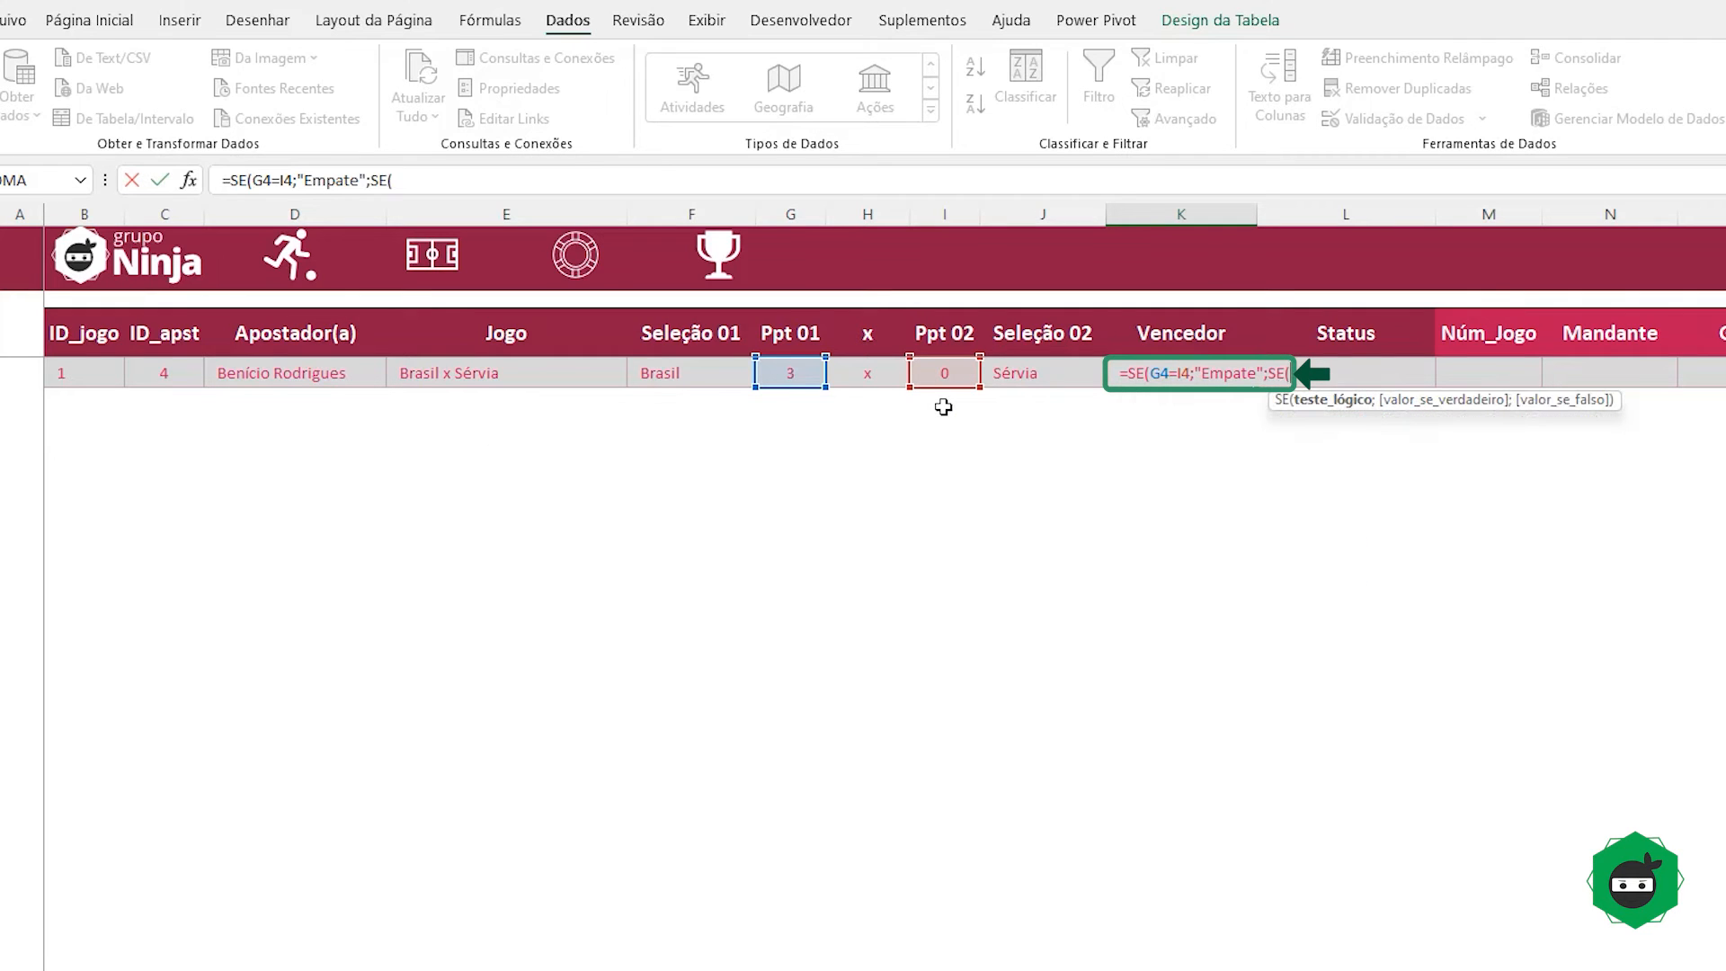
{"action": "type", "text": "g4"}
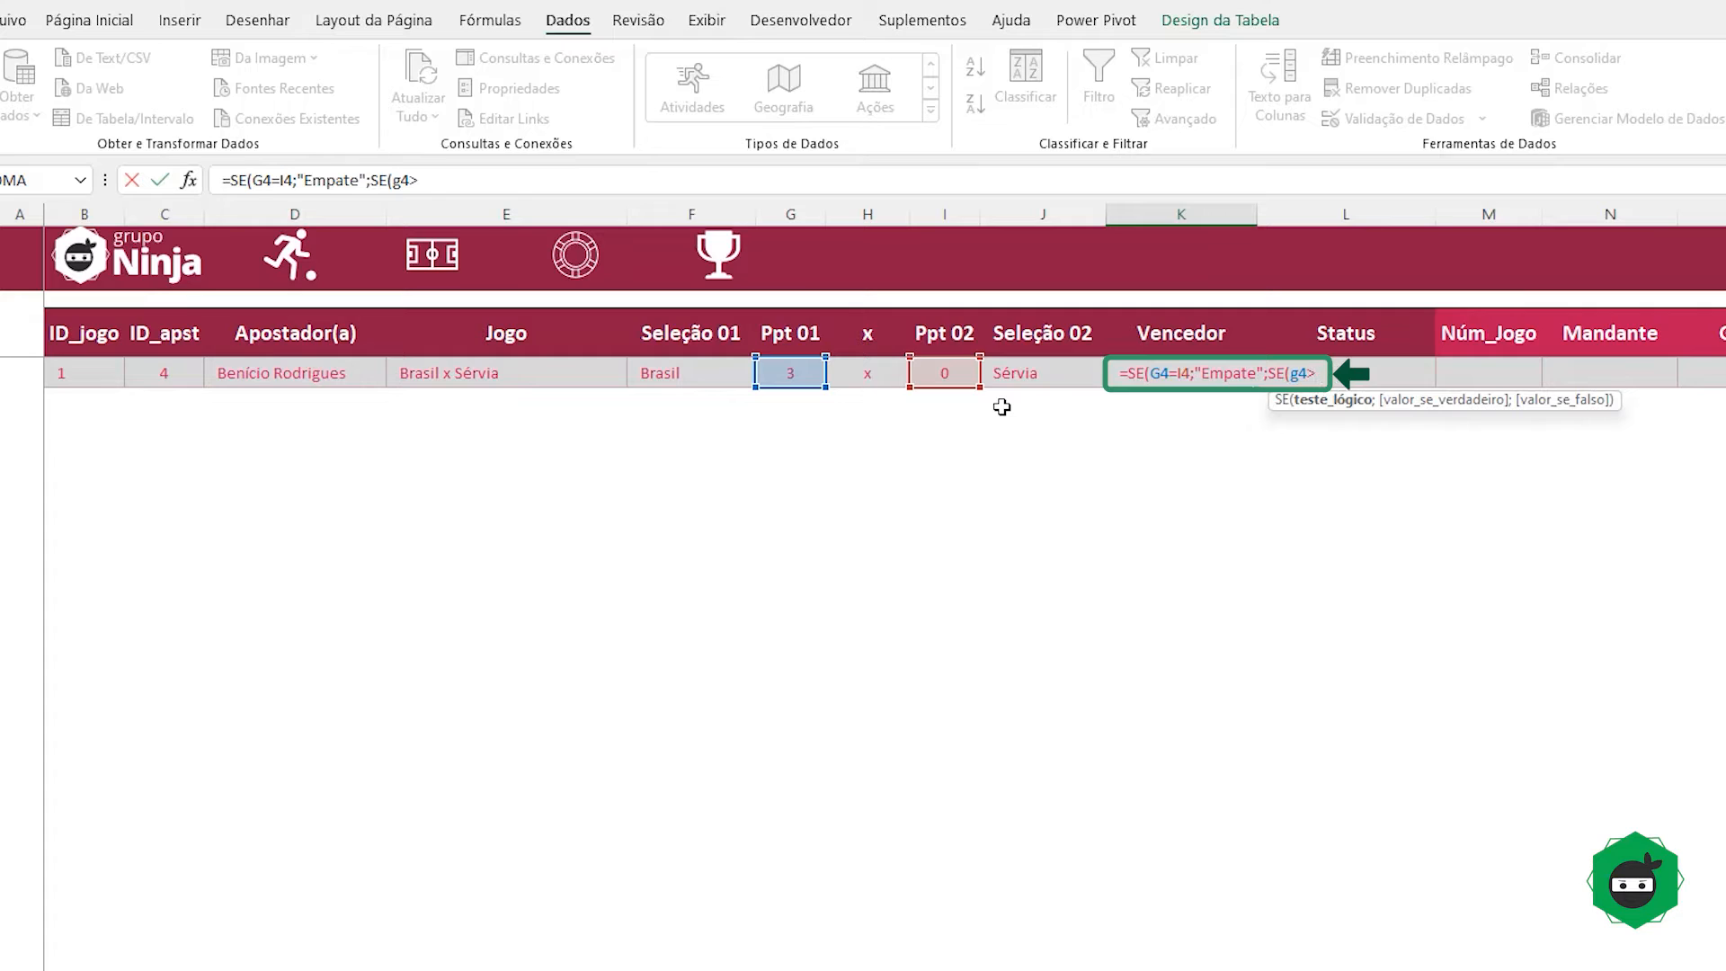
{"action": "type", "text": ">ih"}
{"action": "key", "text": "BackSpace"}
{"action": "type", "text": "4;"}
{"action": "left_click", "coordinate": [667, 376]}
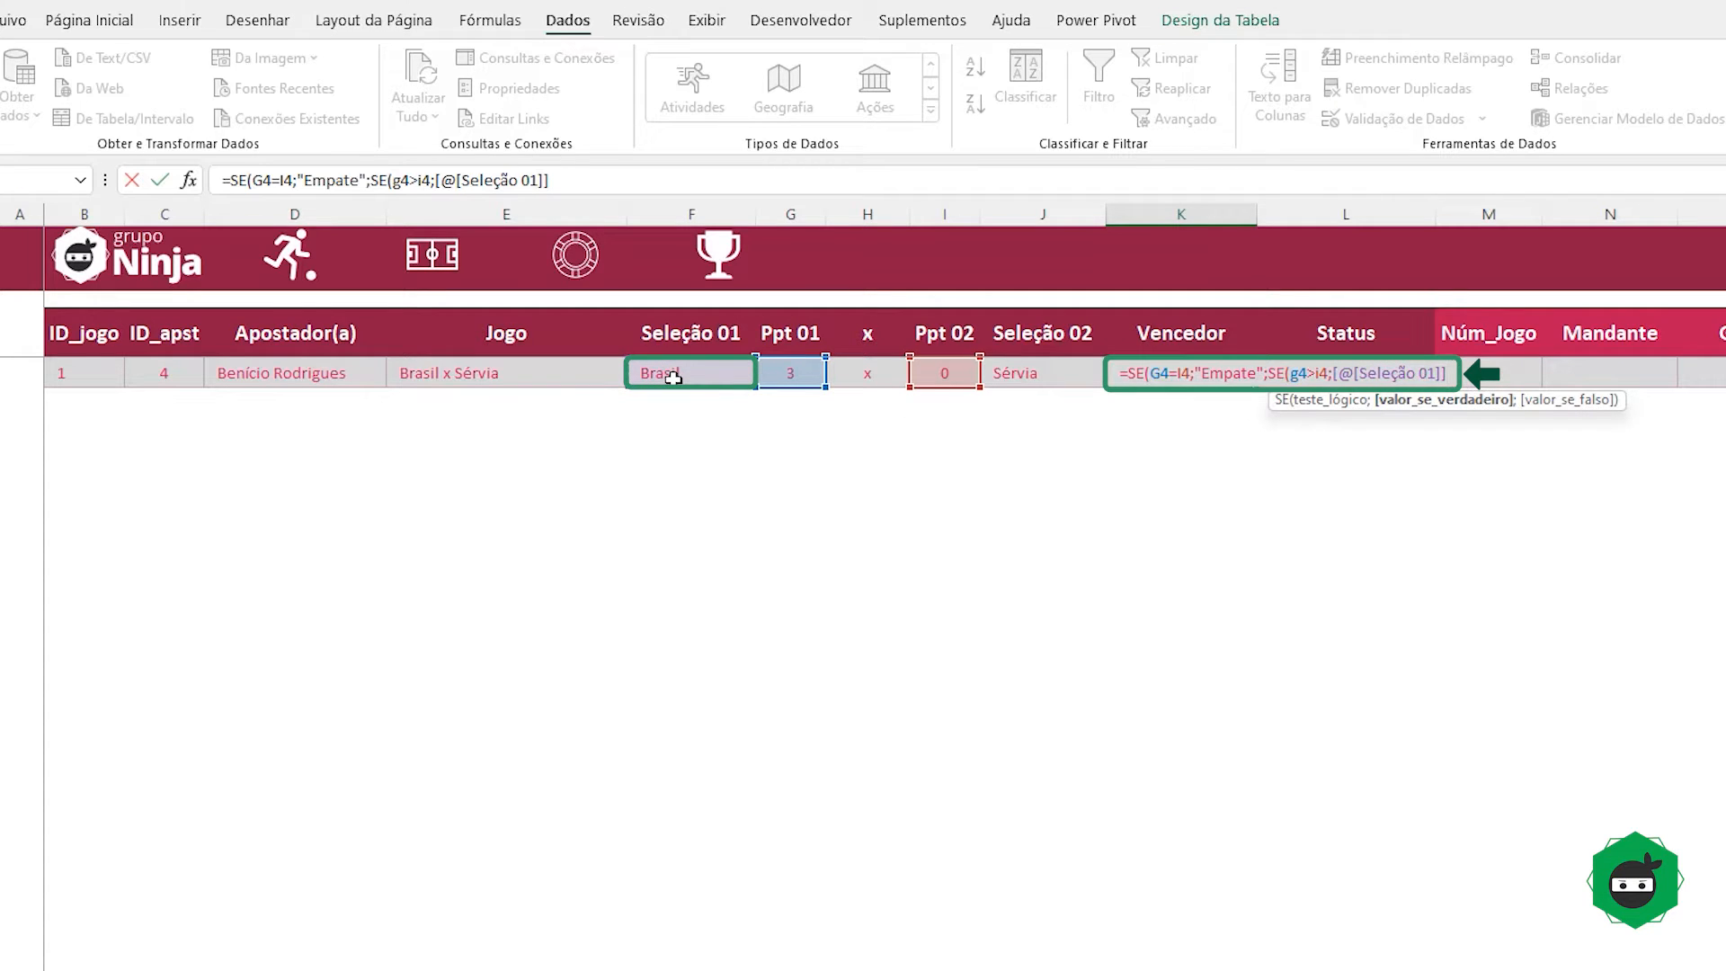
{"action": "type", "text": ";[@[Seleção 02"}
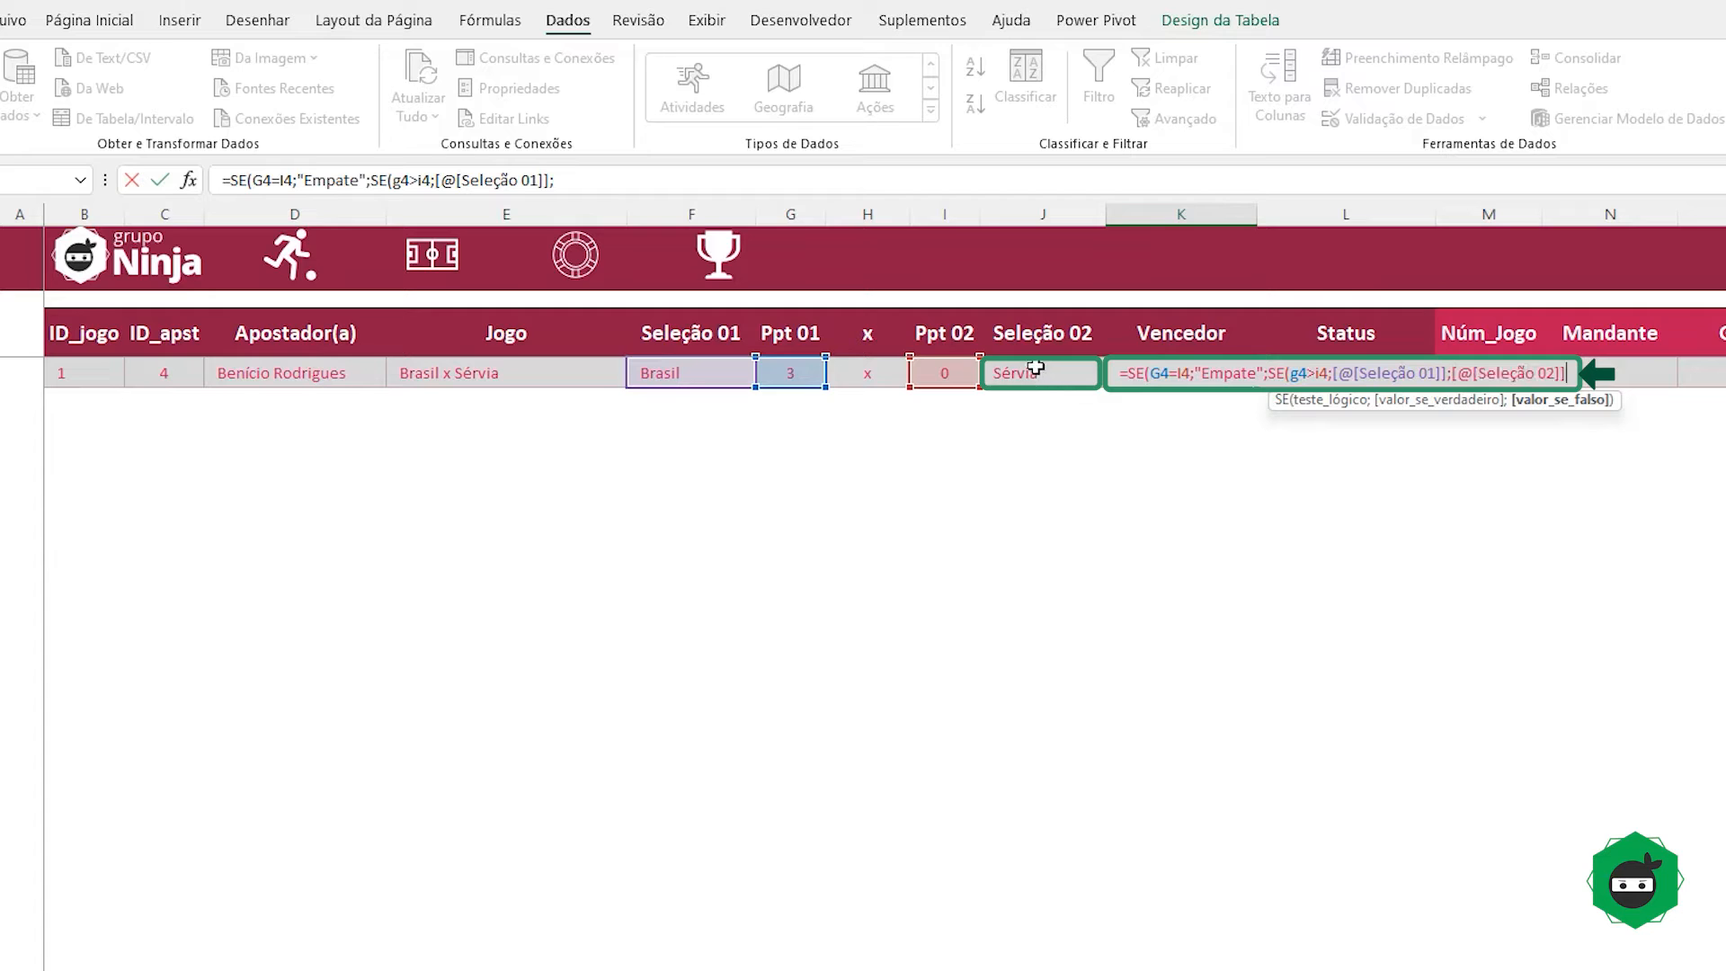
{"action": "left_click", "coordinate": [1034, 372]}
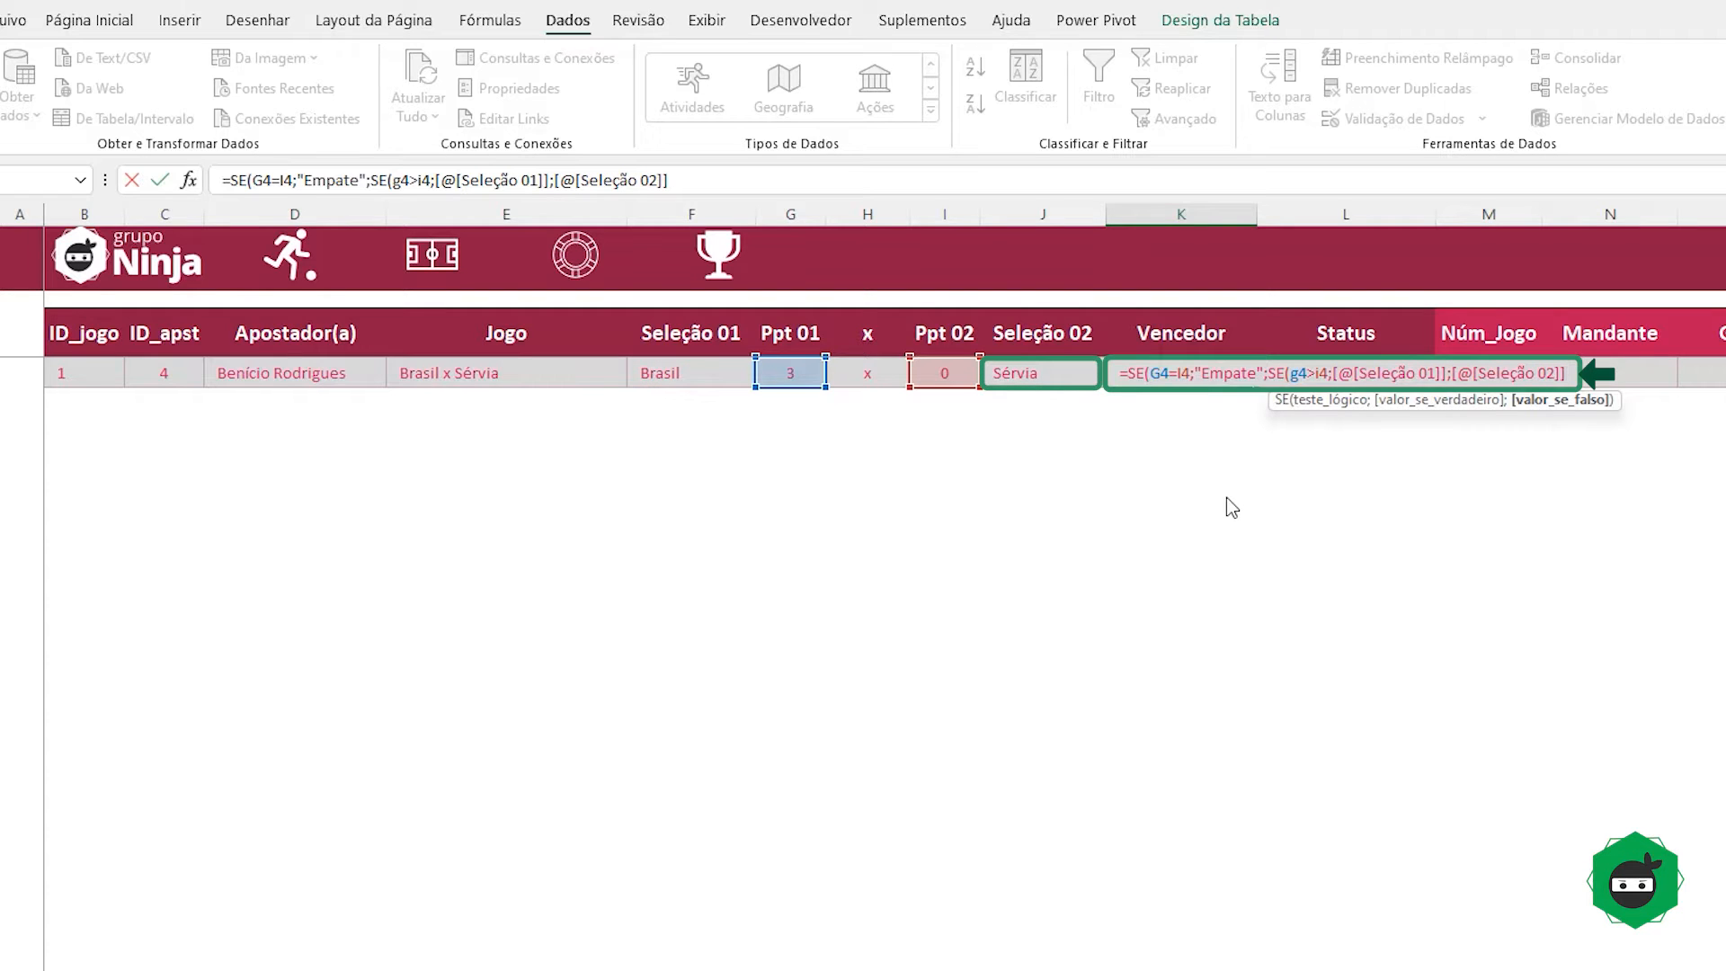
{"action": "key", "text": "Return"}
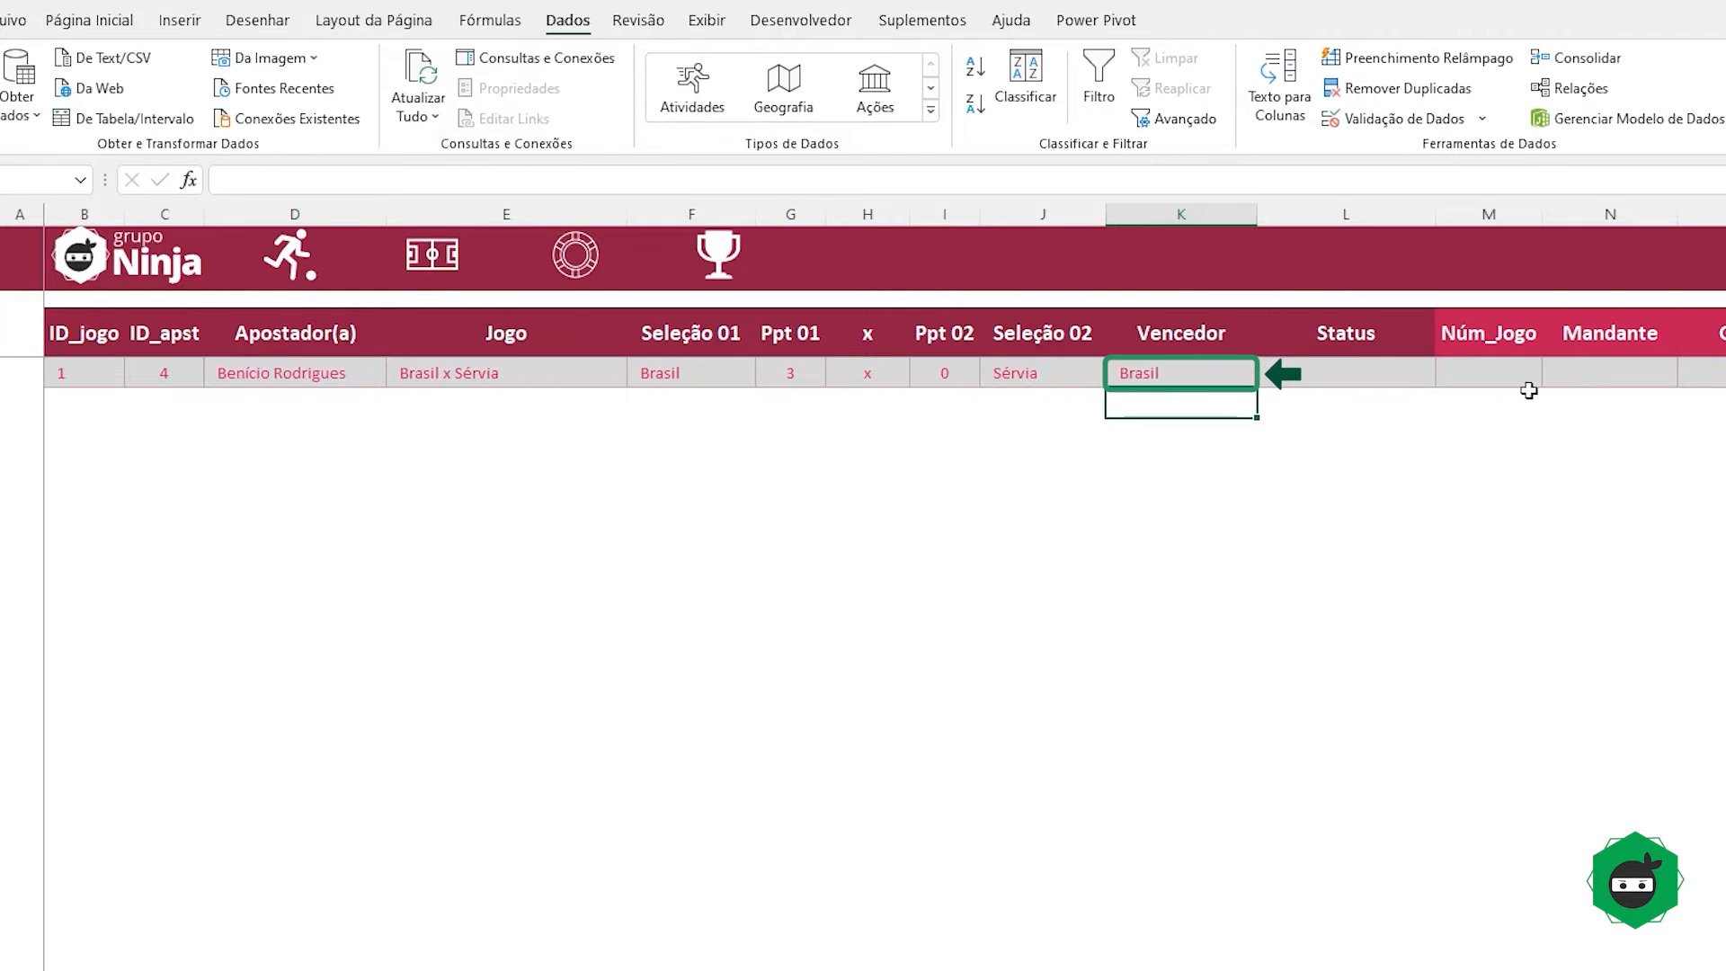
{"action": "left_click", "coordinate": [1202, 372]}
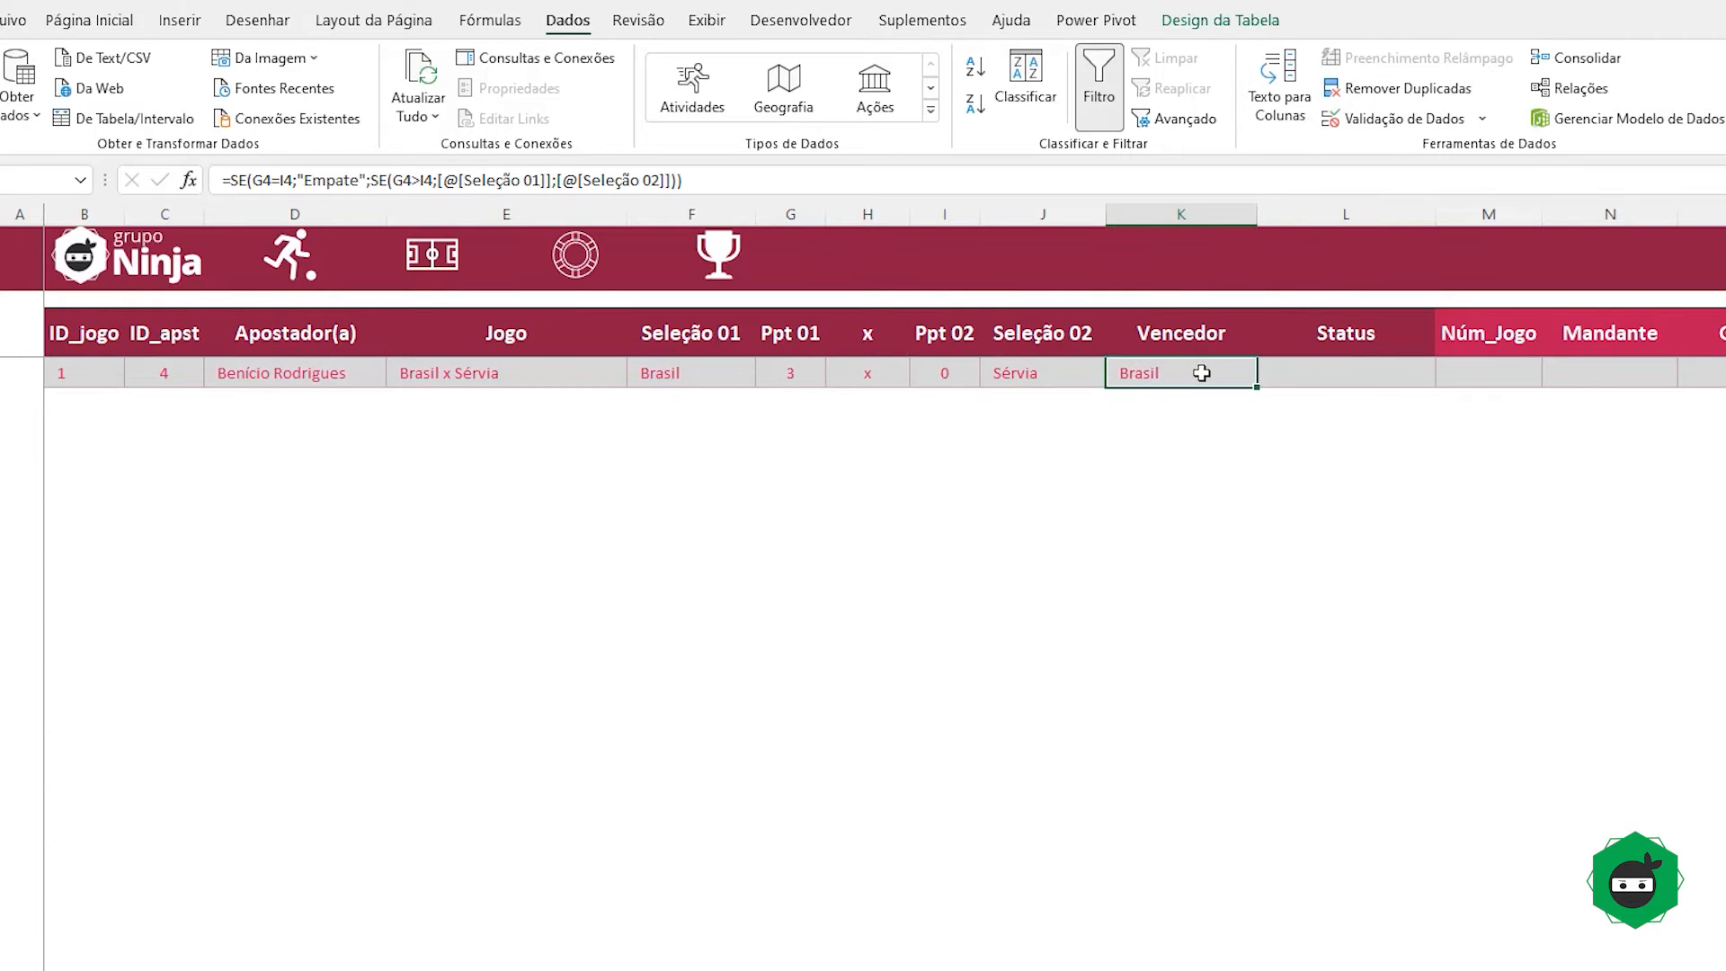
Step: Set the first bet's Ppt 02 score to 6 to test the Vencedor formula
{"action": "left_click", "coordinate": [948, 371]}
{"action": "type", "text": "6"}
{"action": "key", "text": "Return"}
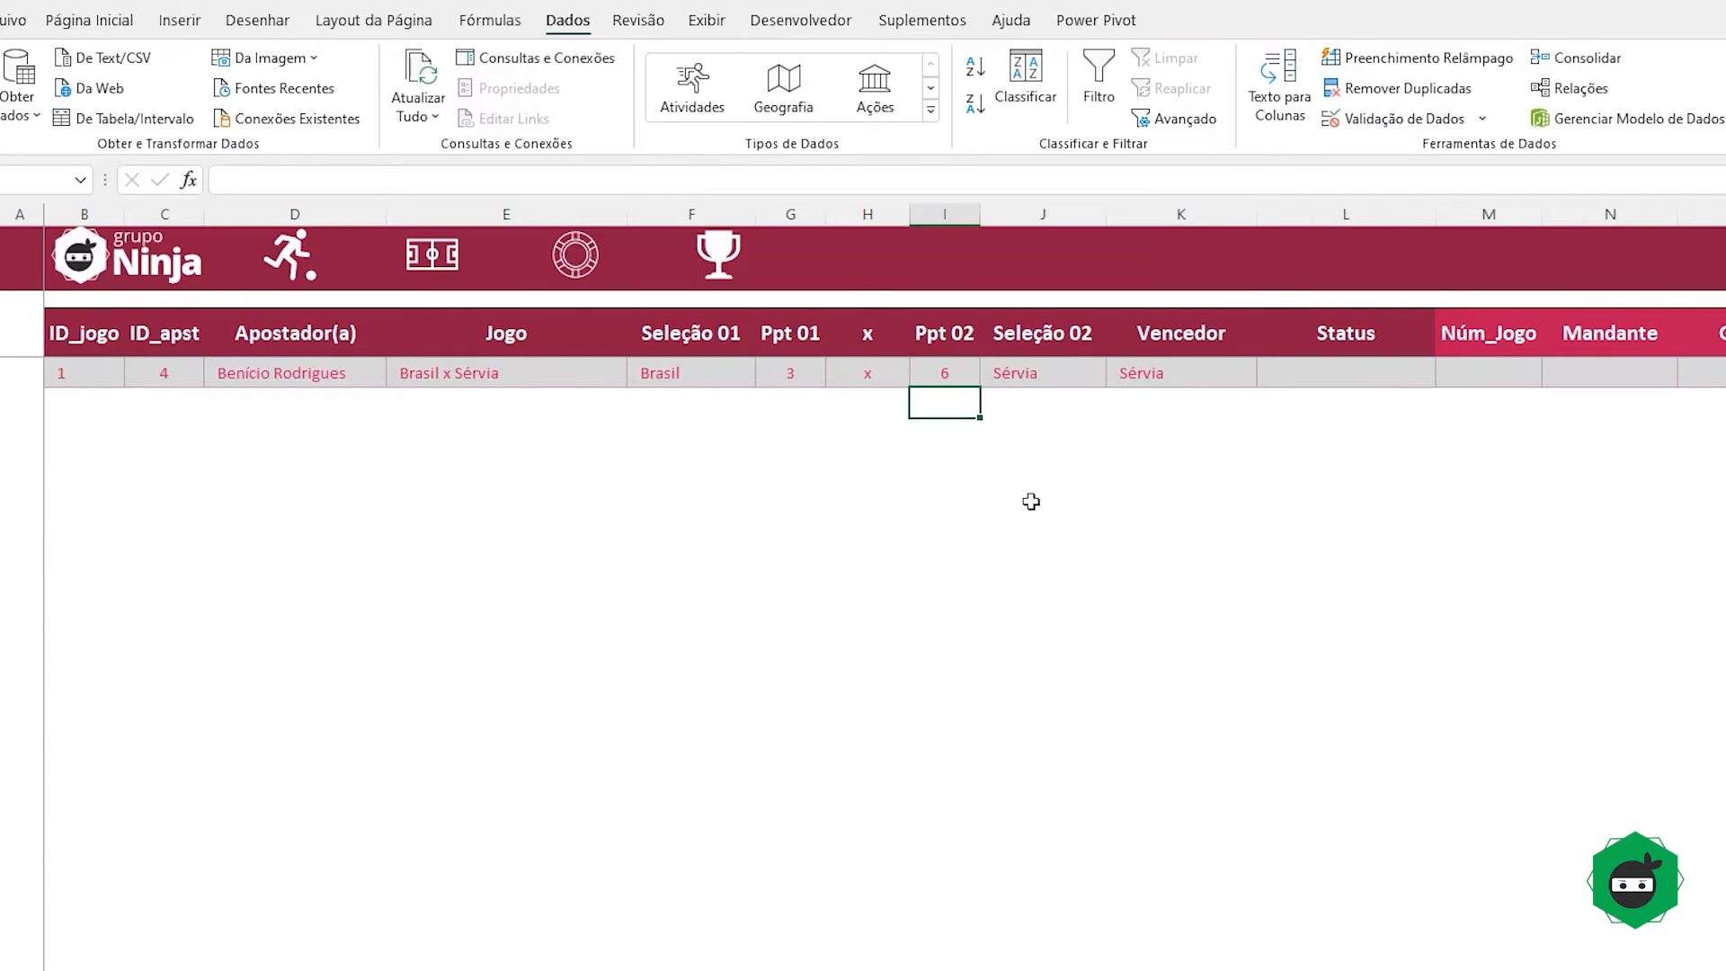
Step: Set the first bet's Ppt 02 score to 3 to test the Vencedor formula with a tie
{"action": "left_click", "coordinate": [941, 375]}
{"action": "type", "text": "3"}
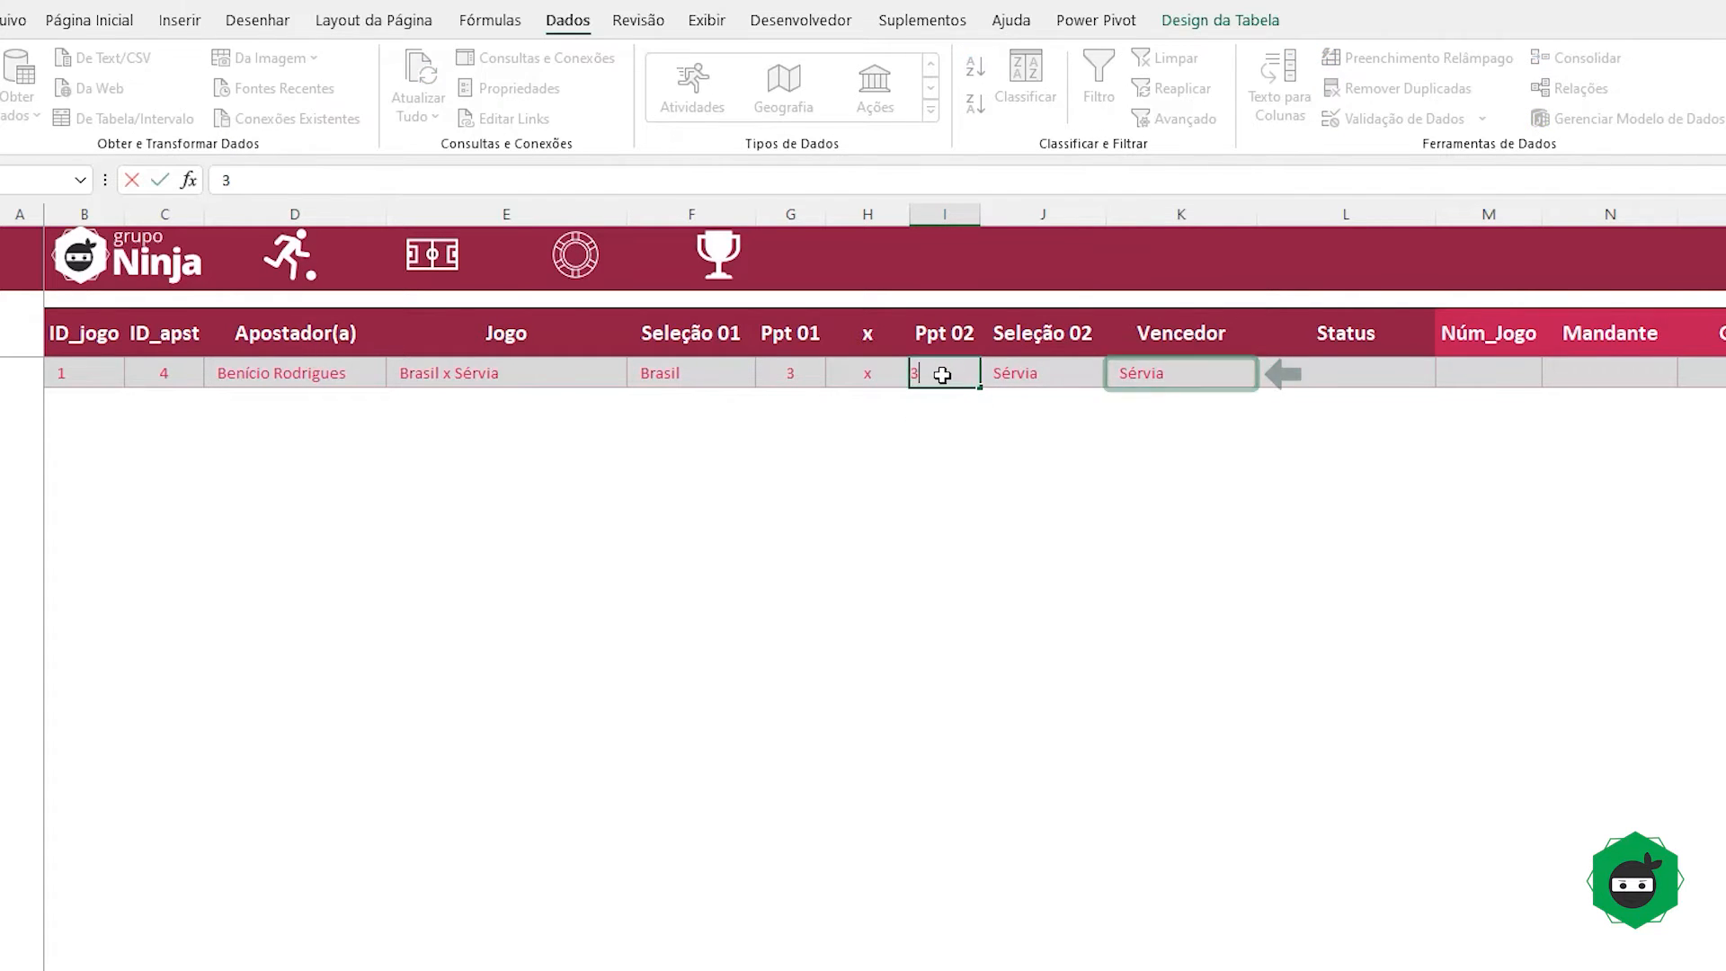
{"action": "key", "text": "Return"}
Step: Set the first bet's Ppt 02 score to 0
{"action": "left_click", "coordinate": [958, 371]}
{"action": "type", "text": "0"}
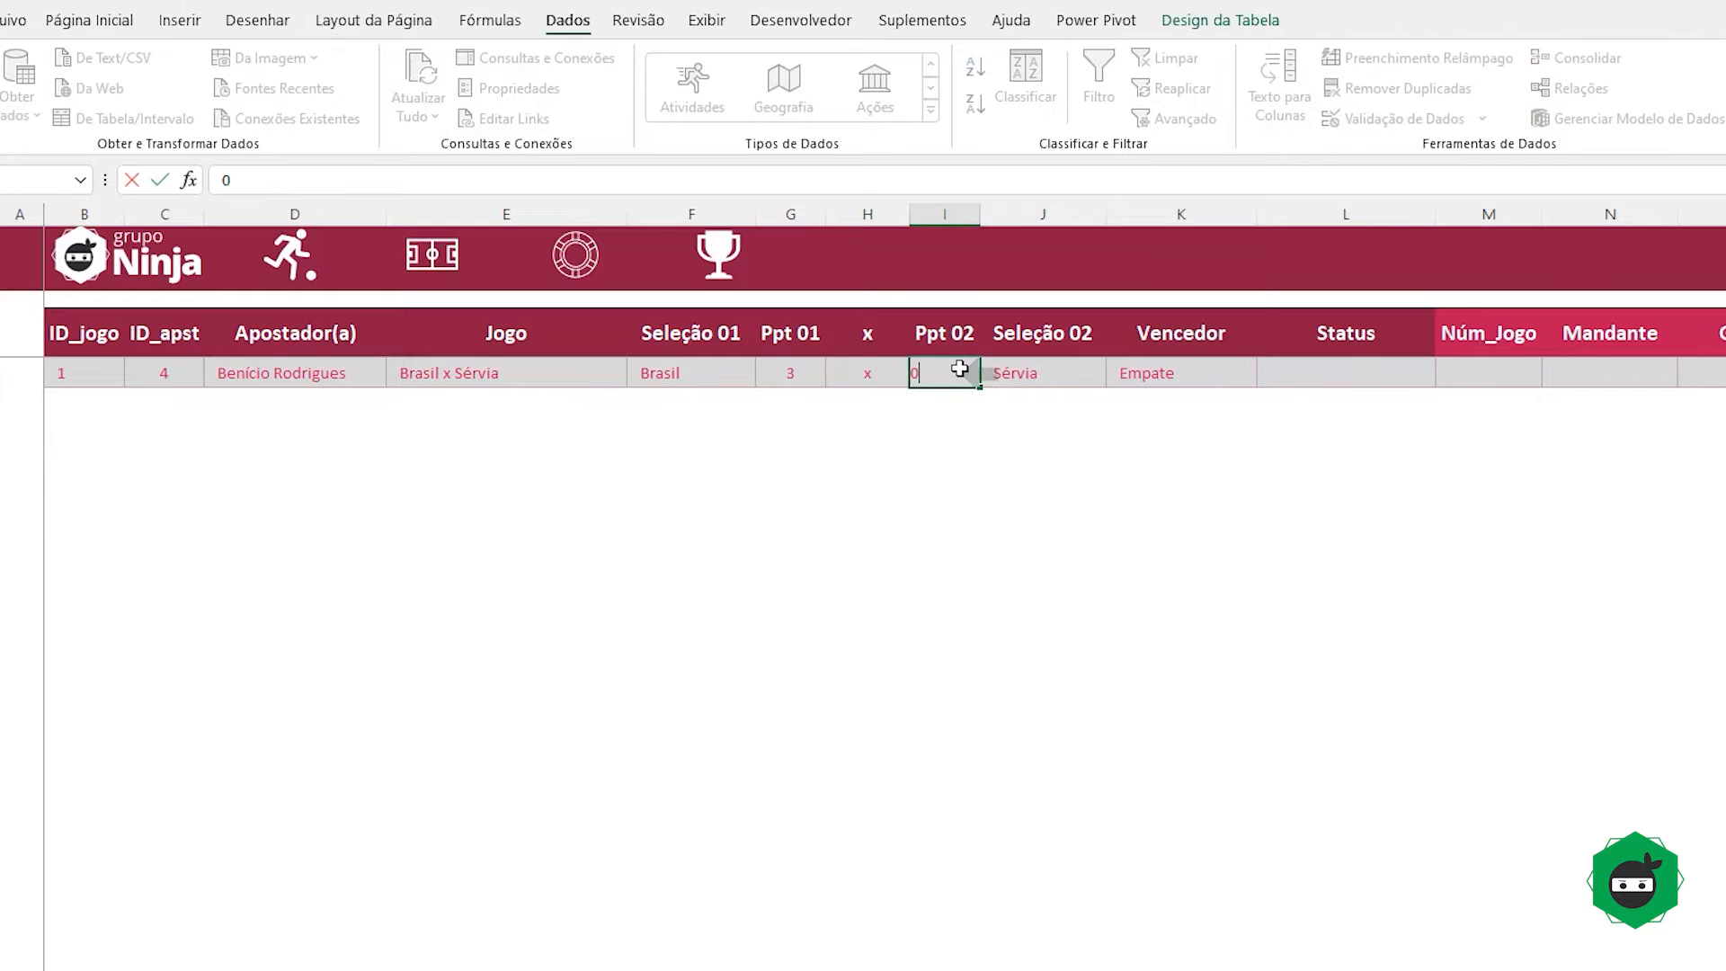
{"action": "key", "text": "Return"}
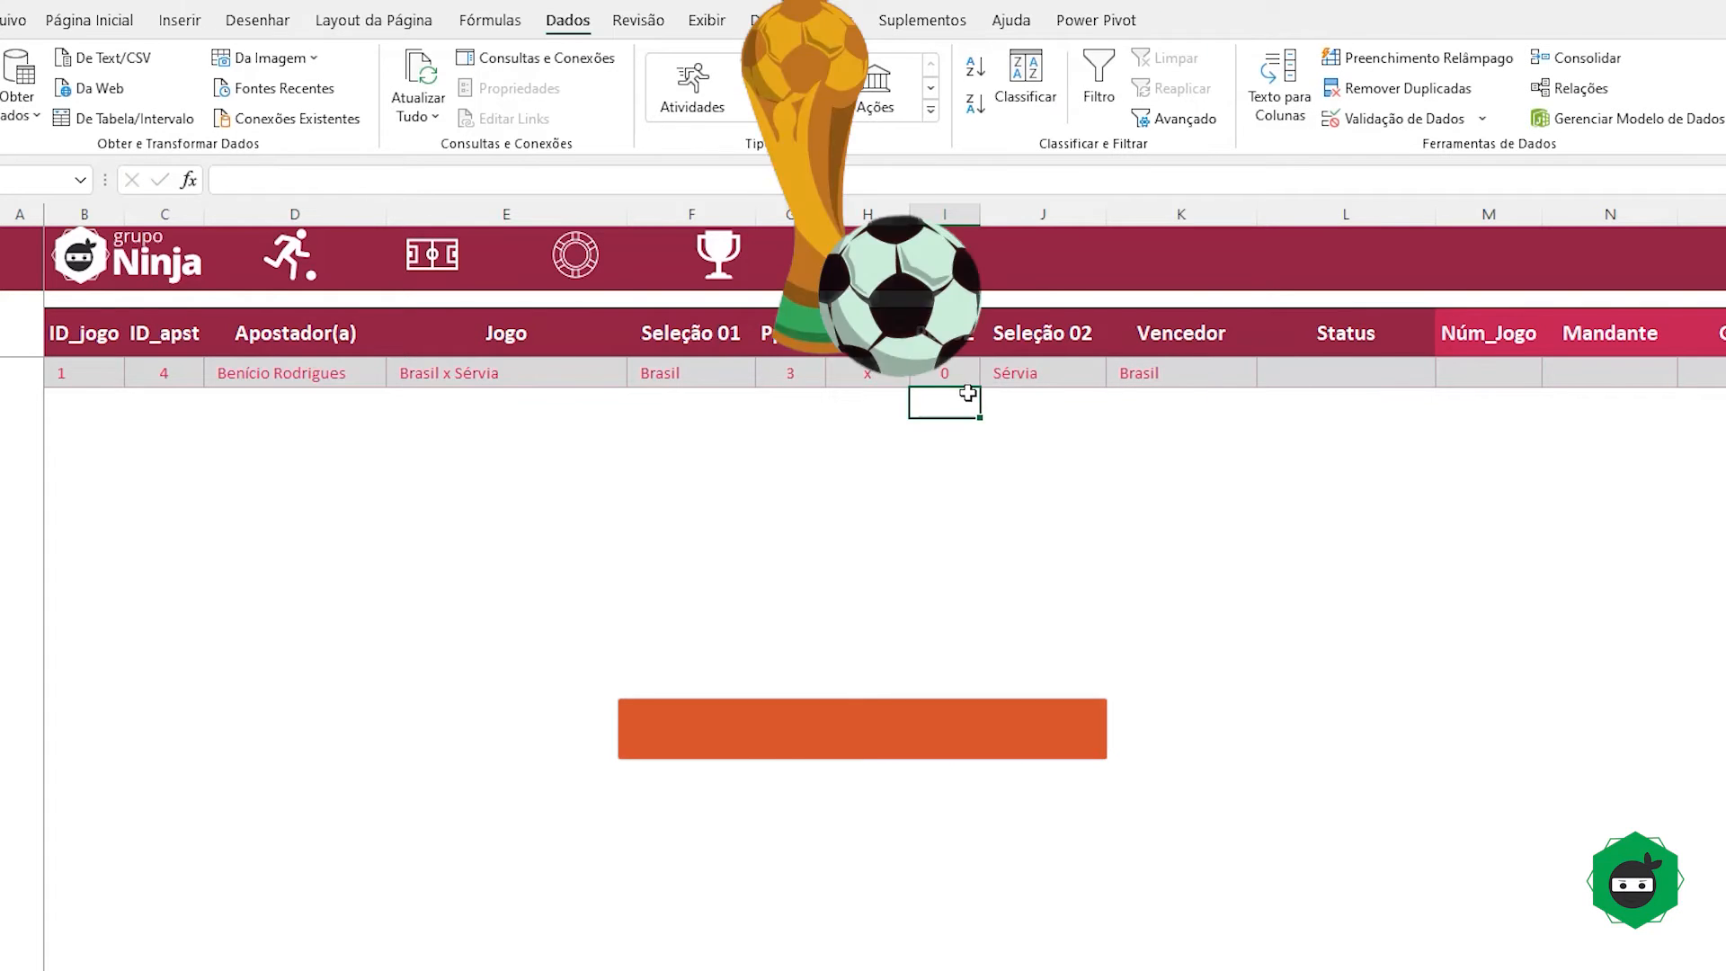
Step: Examine the order of the games in the Jogos concatenados column of the Resultados dos jogos sheet and return to the Bolão sheet
{"action": "left_click", "coordinate": [1339, 375]}
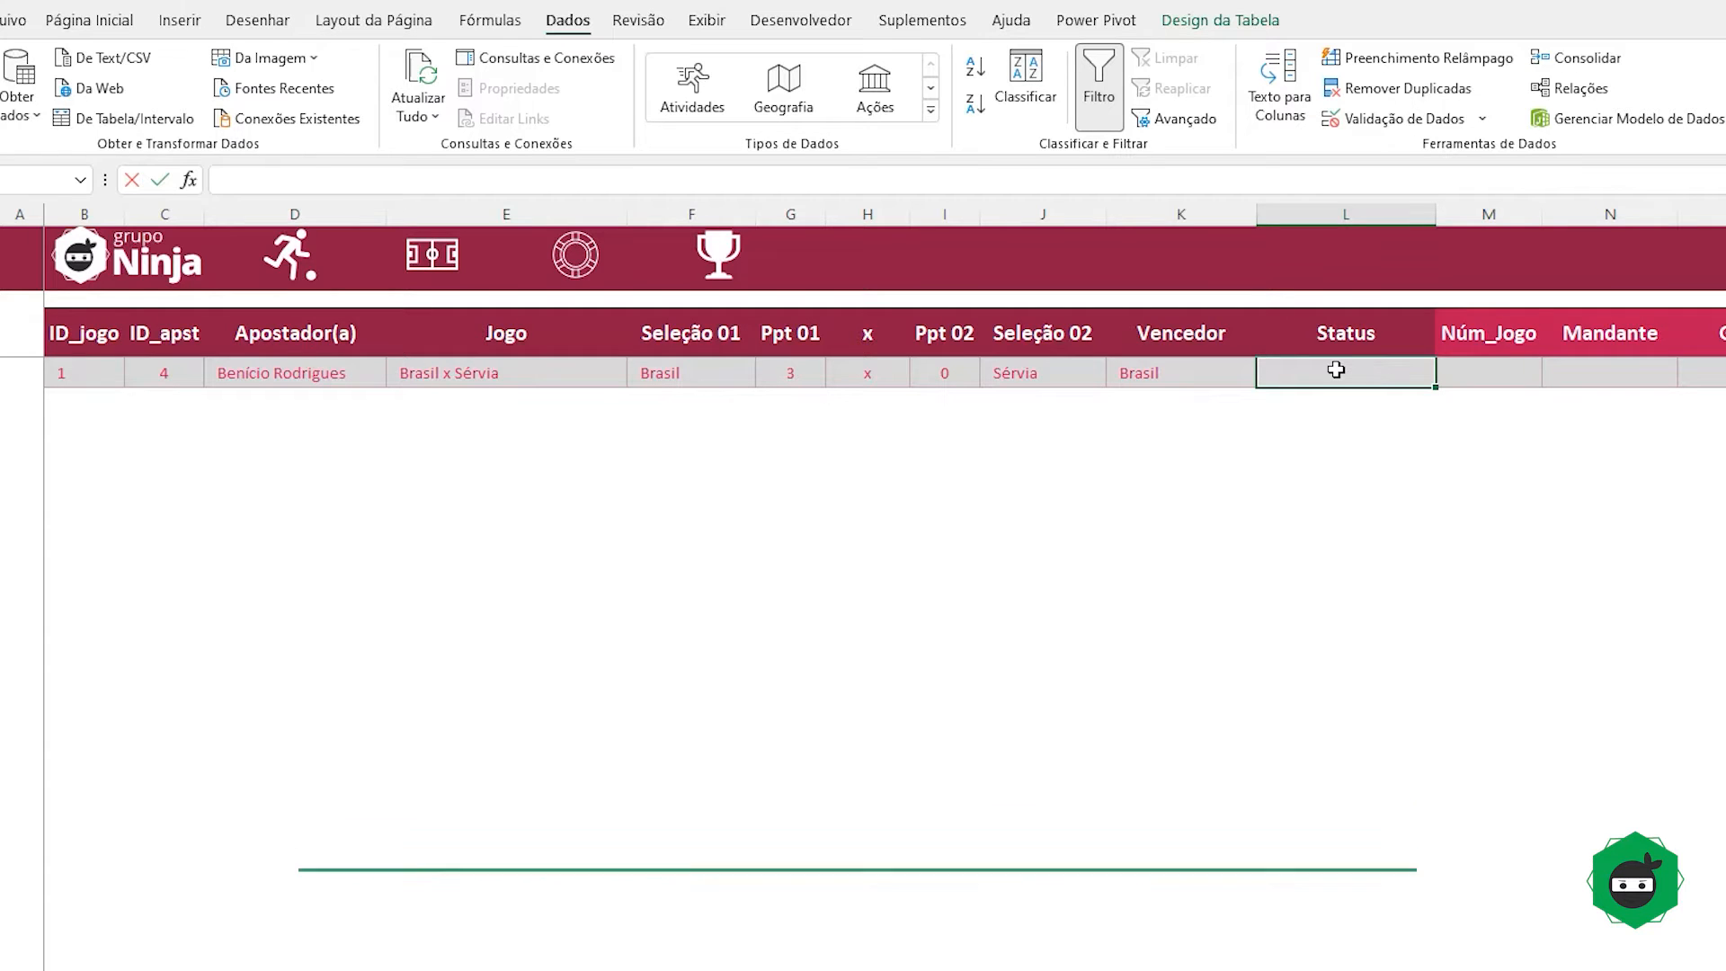
{"action": "left_click", "coordinate": [1493, 363]}
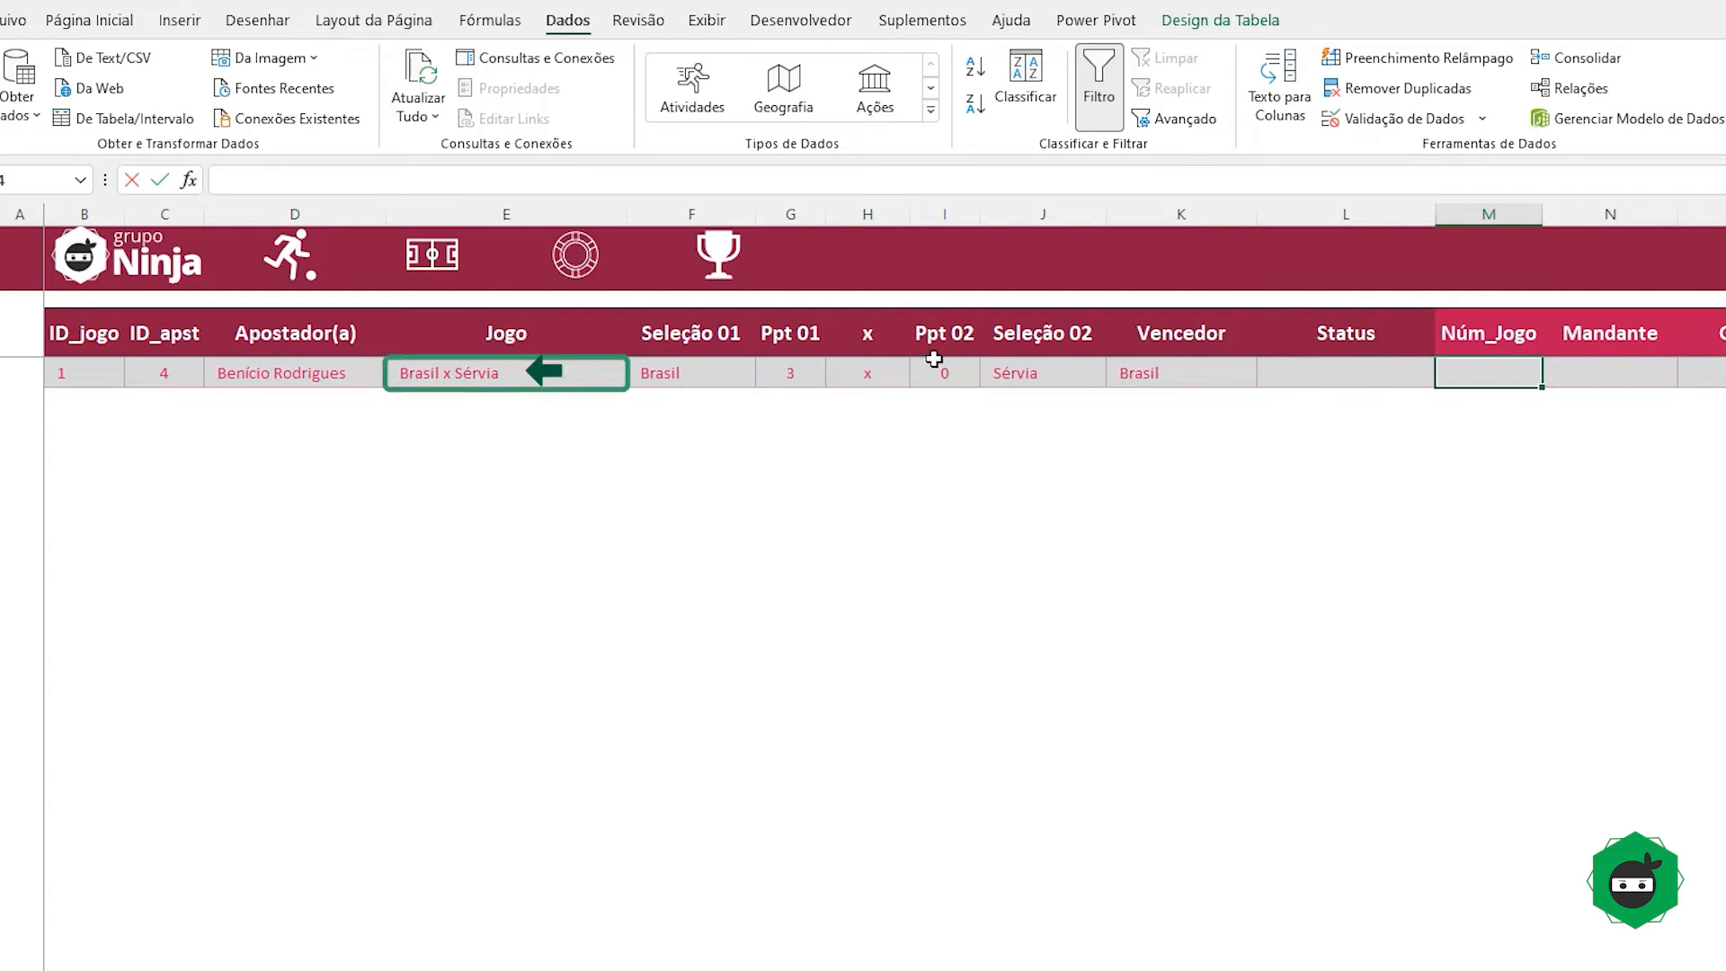
{"action": "left_click", "coordinate": [485, 376]}
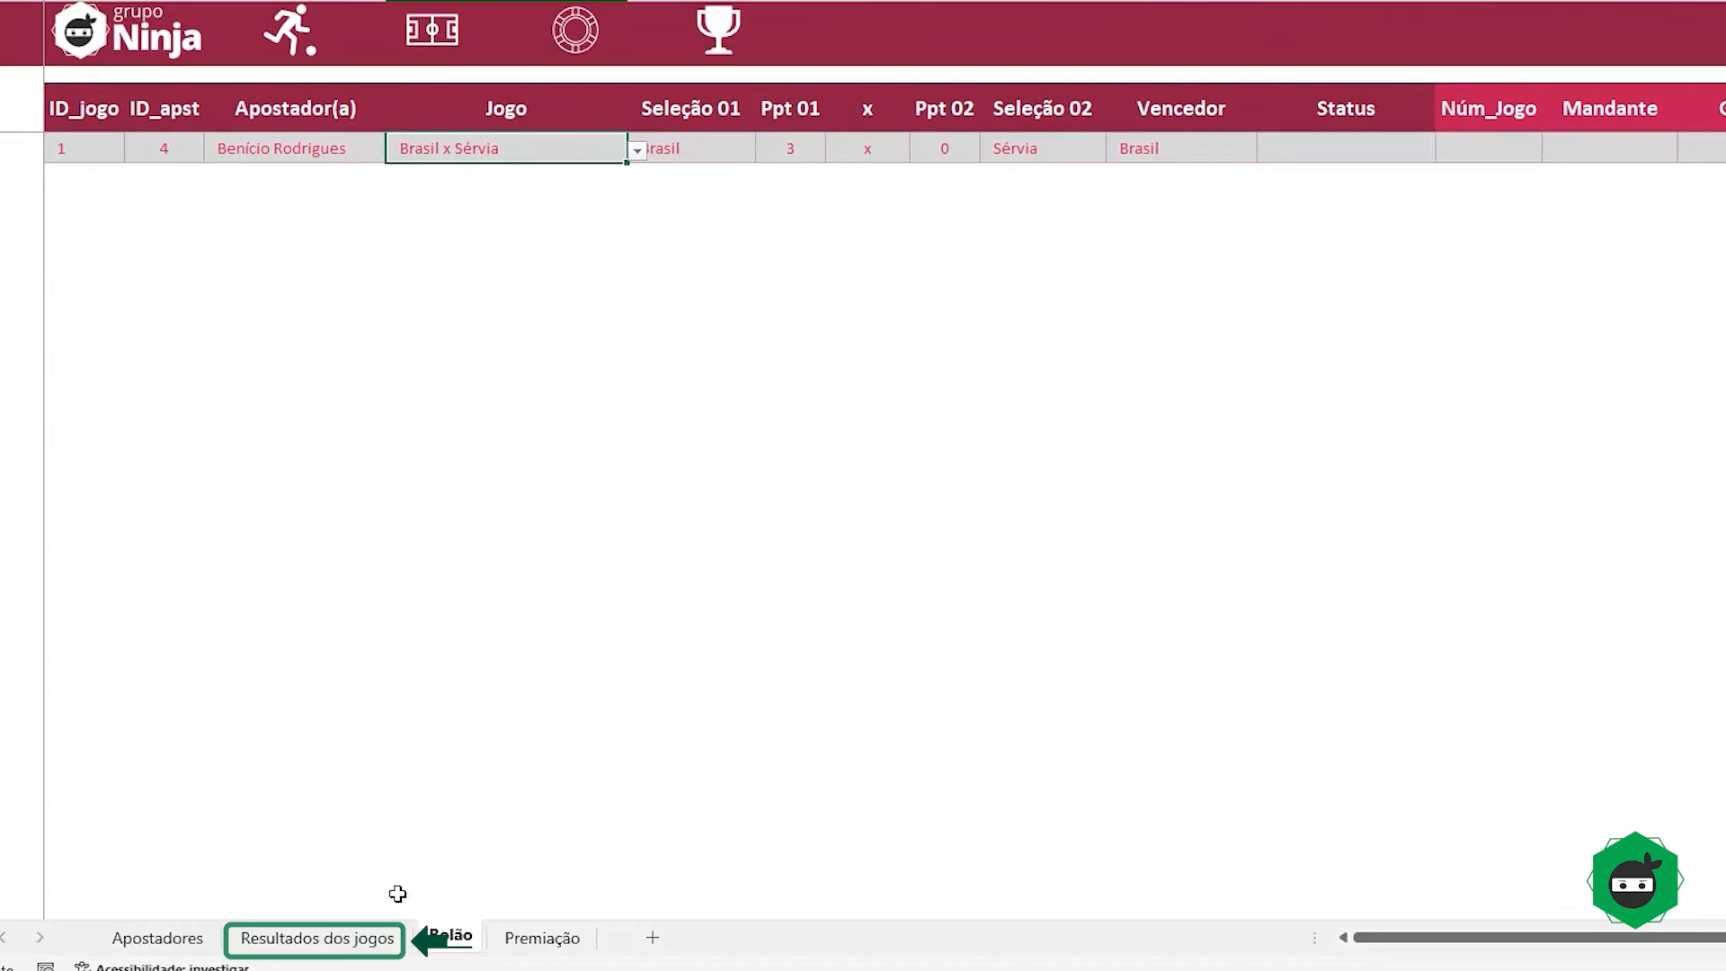
{"action": "left_click", "coordinate": [358, 938]}
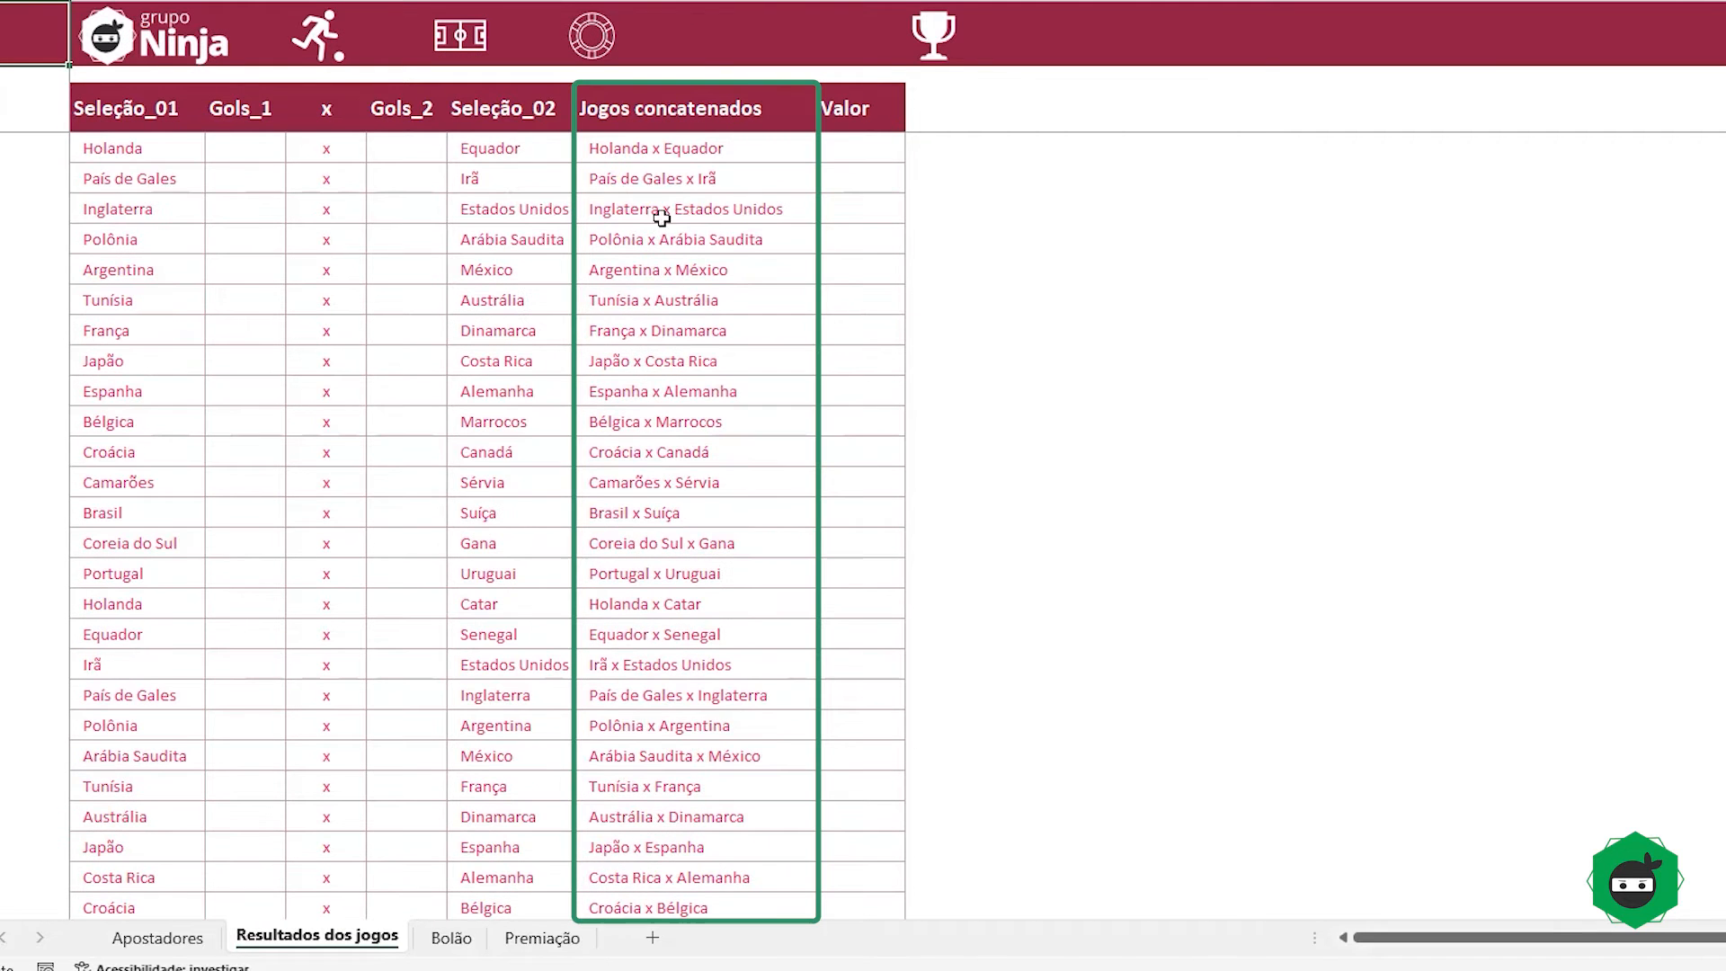
{"action": "left_click_drag", "start_coordinate": [654, 141], "coordinate": [657, 872]}
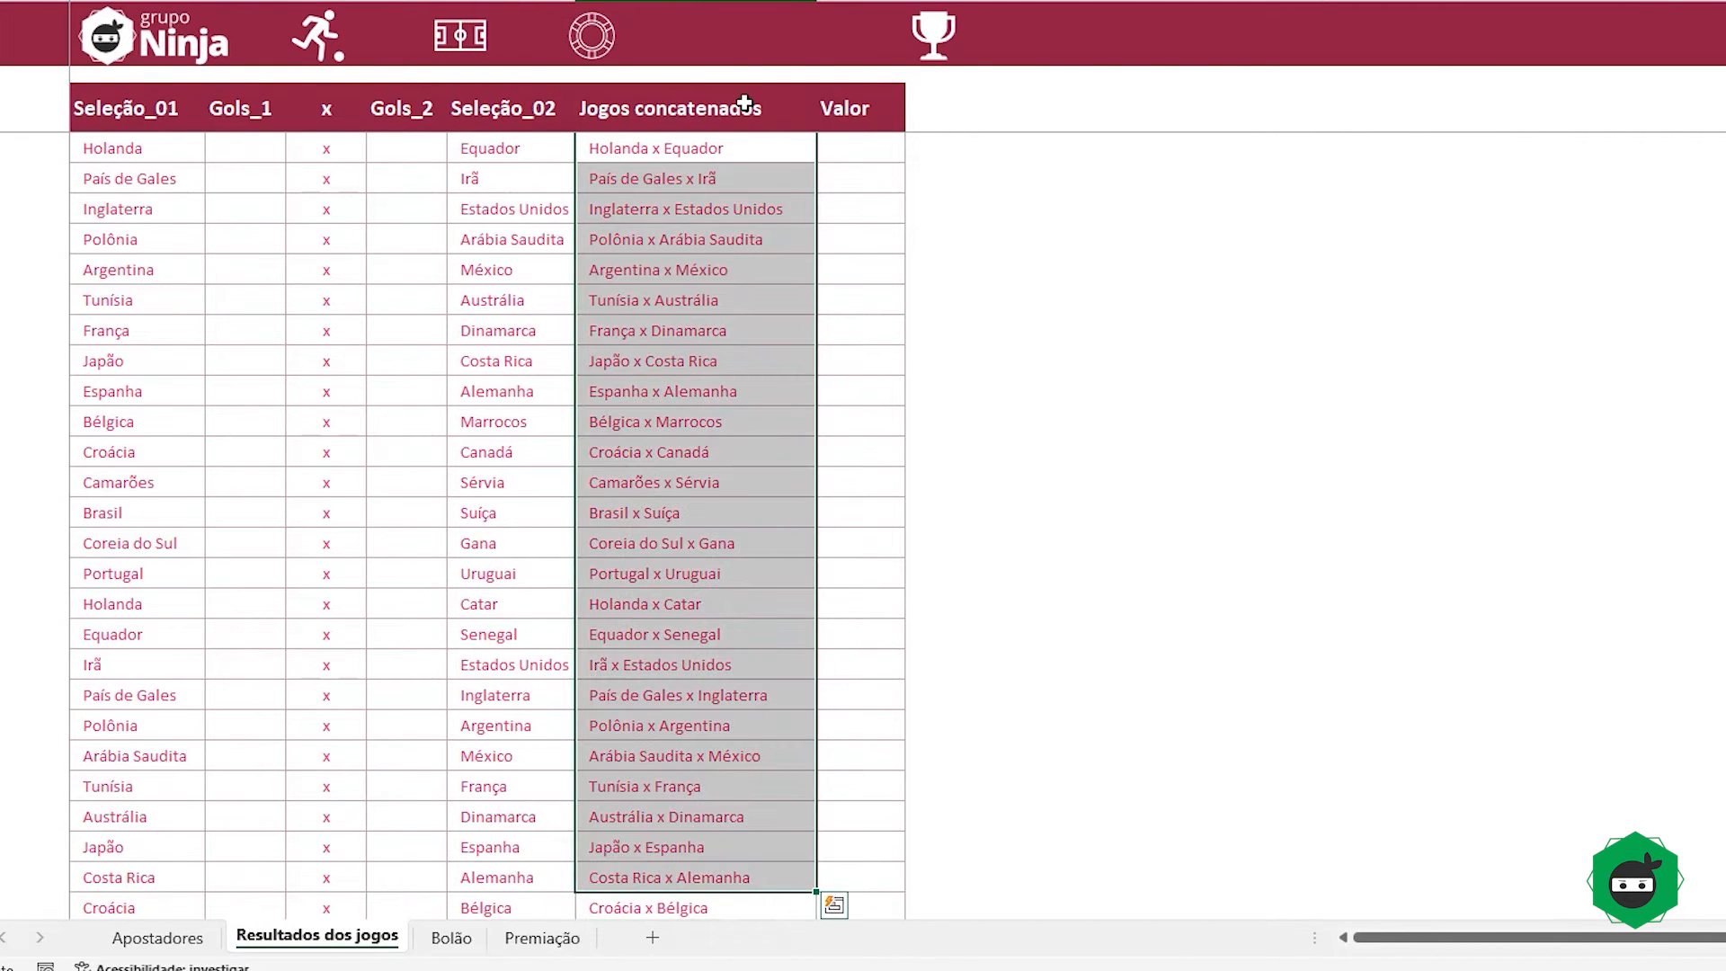
{"action": "scroll", "coordinate": [753, 212], "scroll_direction": "up", "scroll_amount": 6}
{"action": "left_click", "coordinate": [683, 145]}
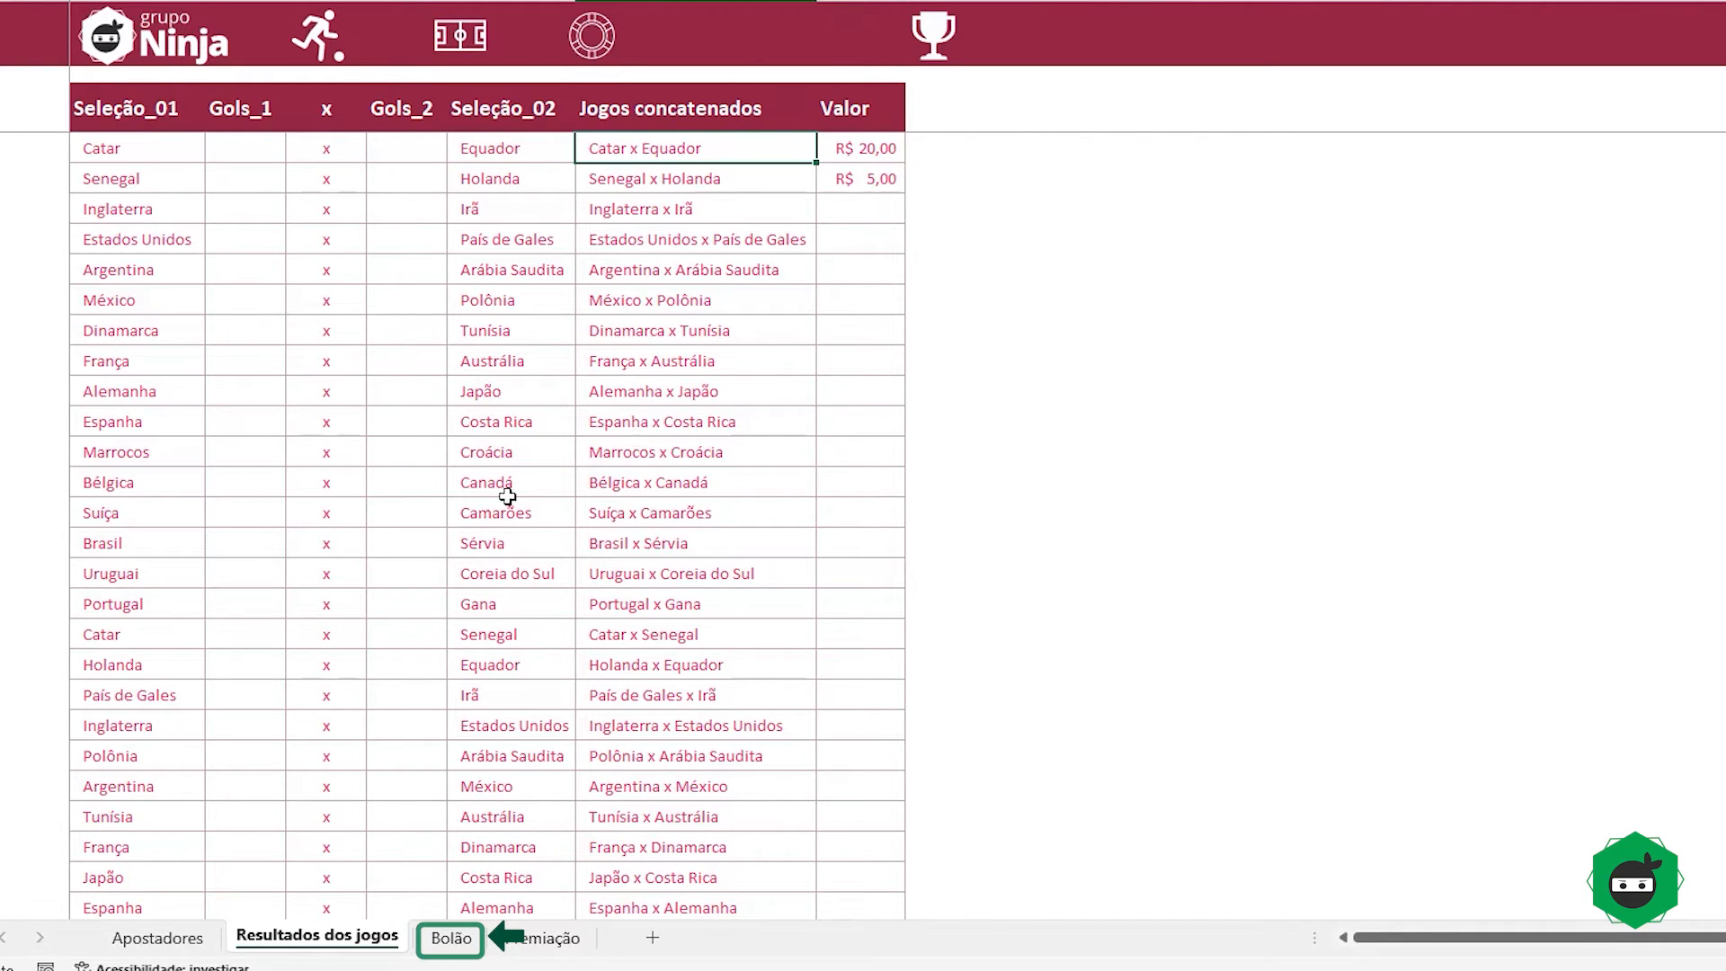
{"action": "left_click", "coordinate": [454, 937]}
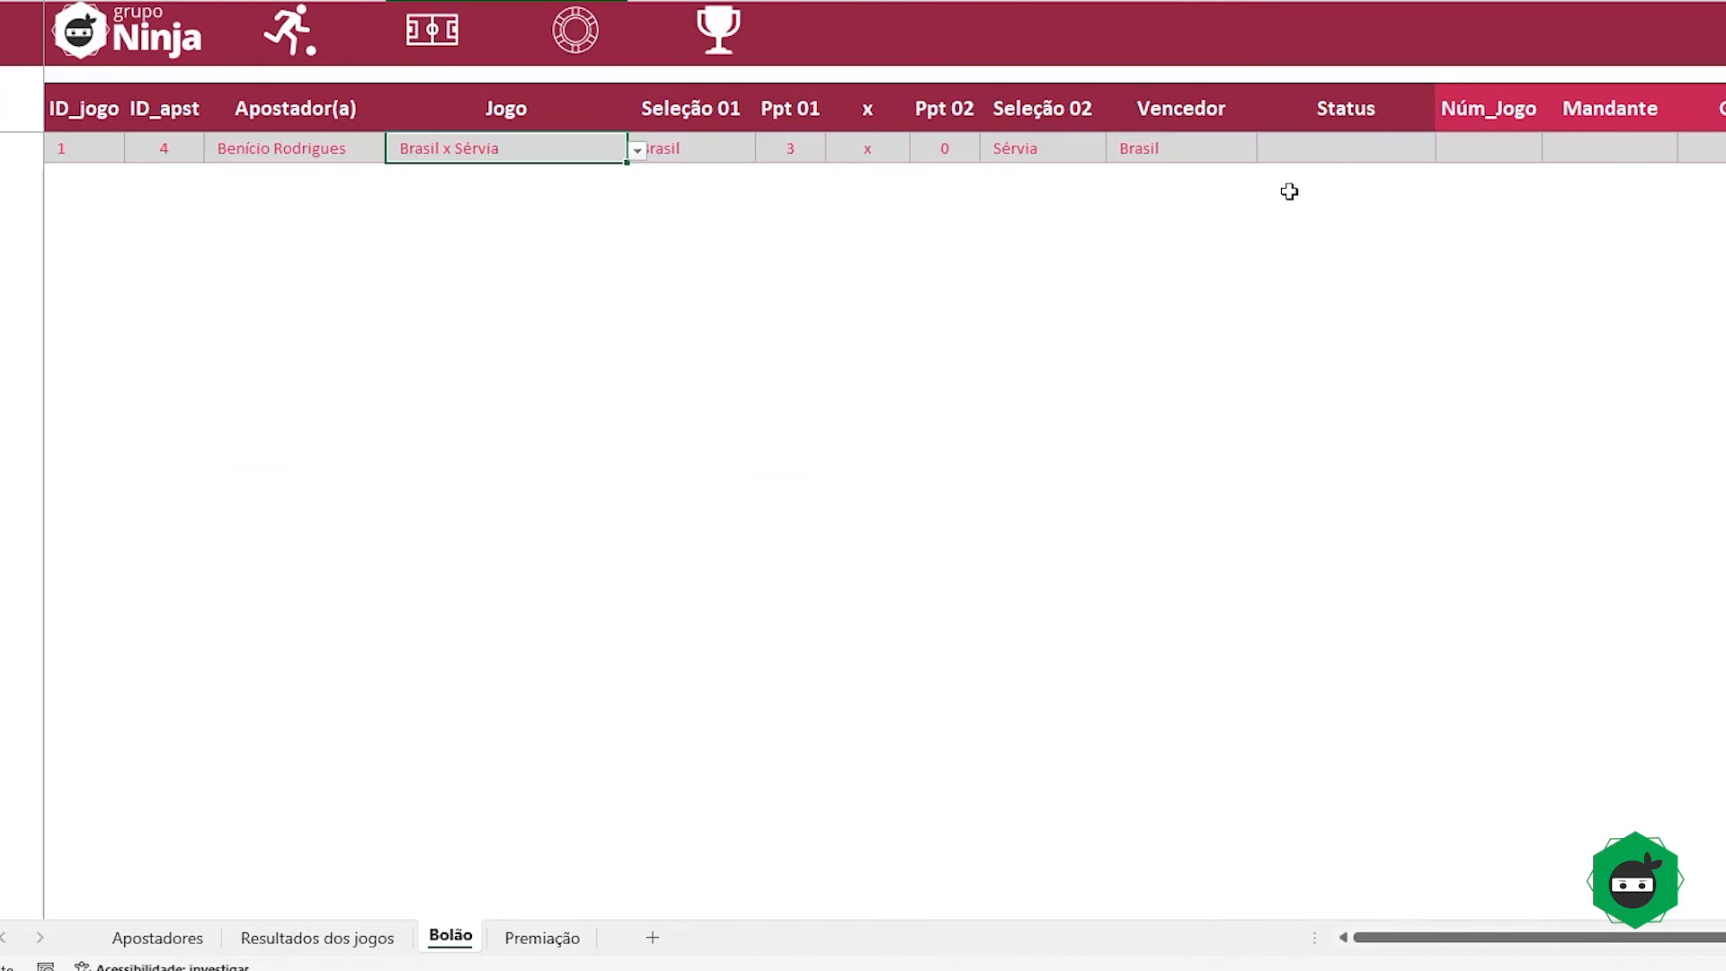
{"action": "left_click", "coordinate": [1460, 153]}
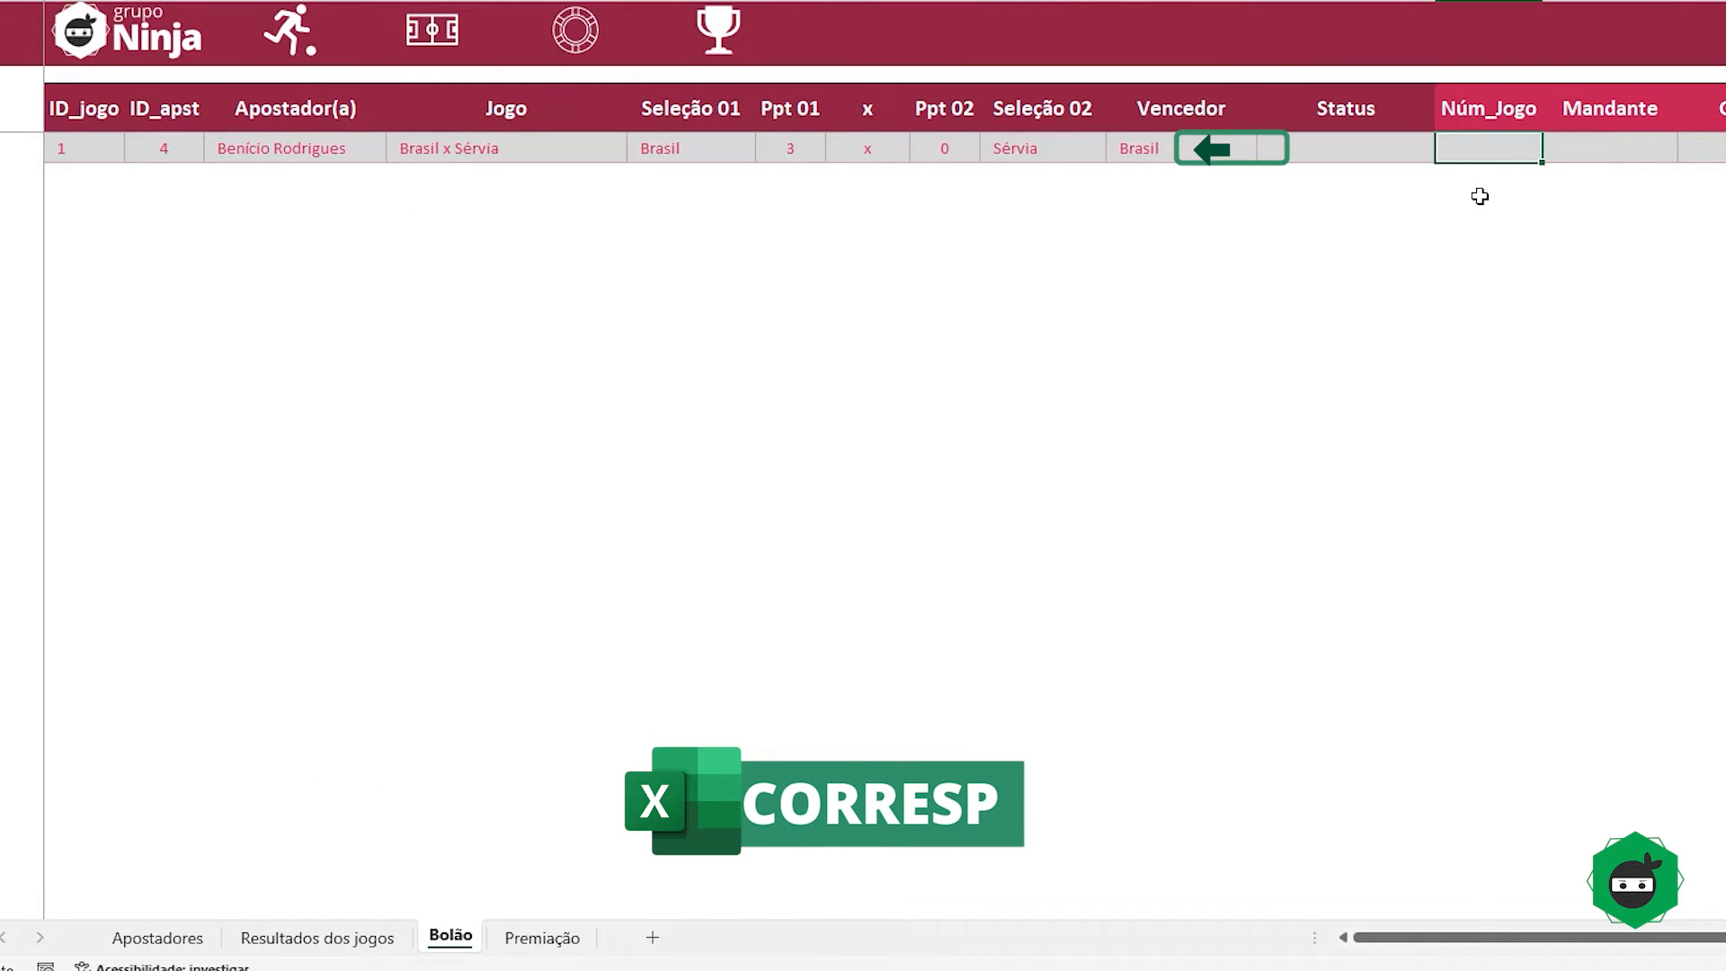
{"action": "type", "text": "=CORR"}
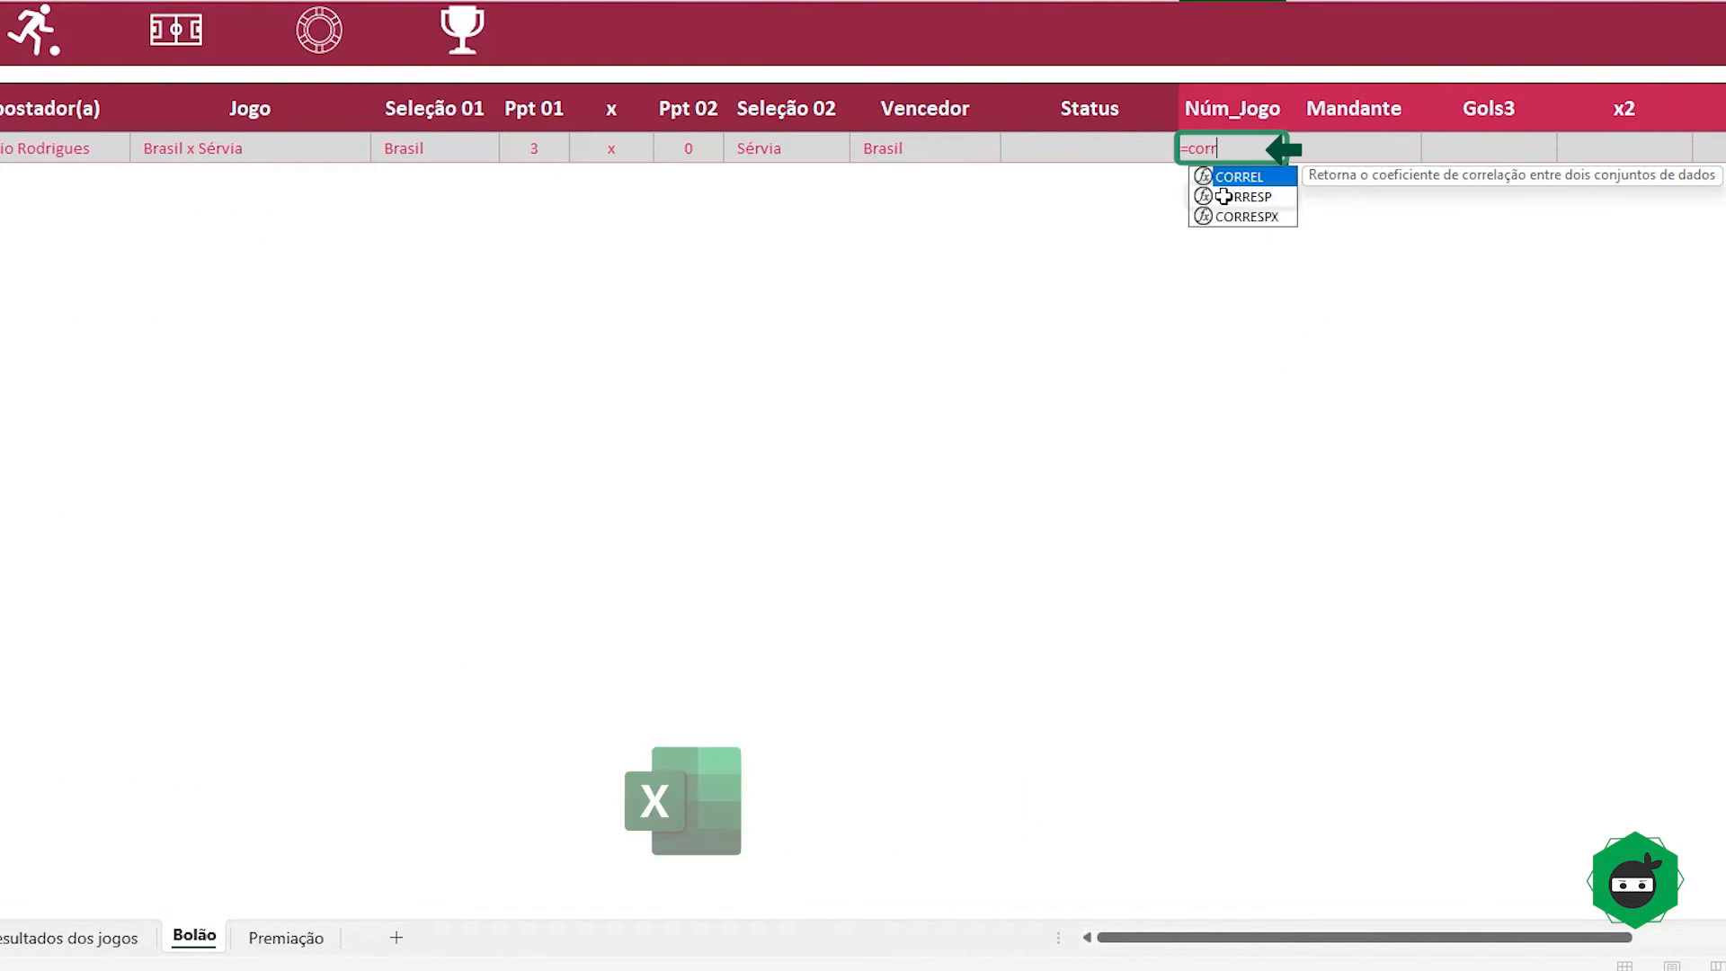
{"action": "double_click", "coordinate": [1210, 192]}
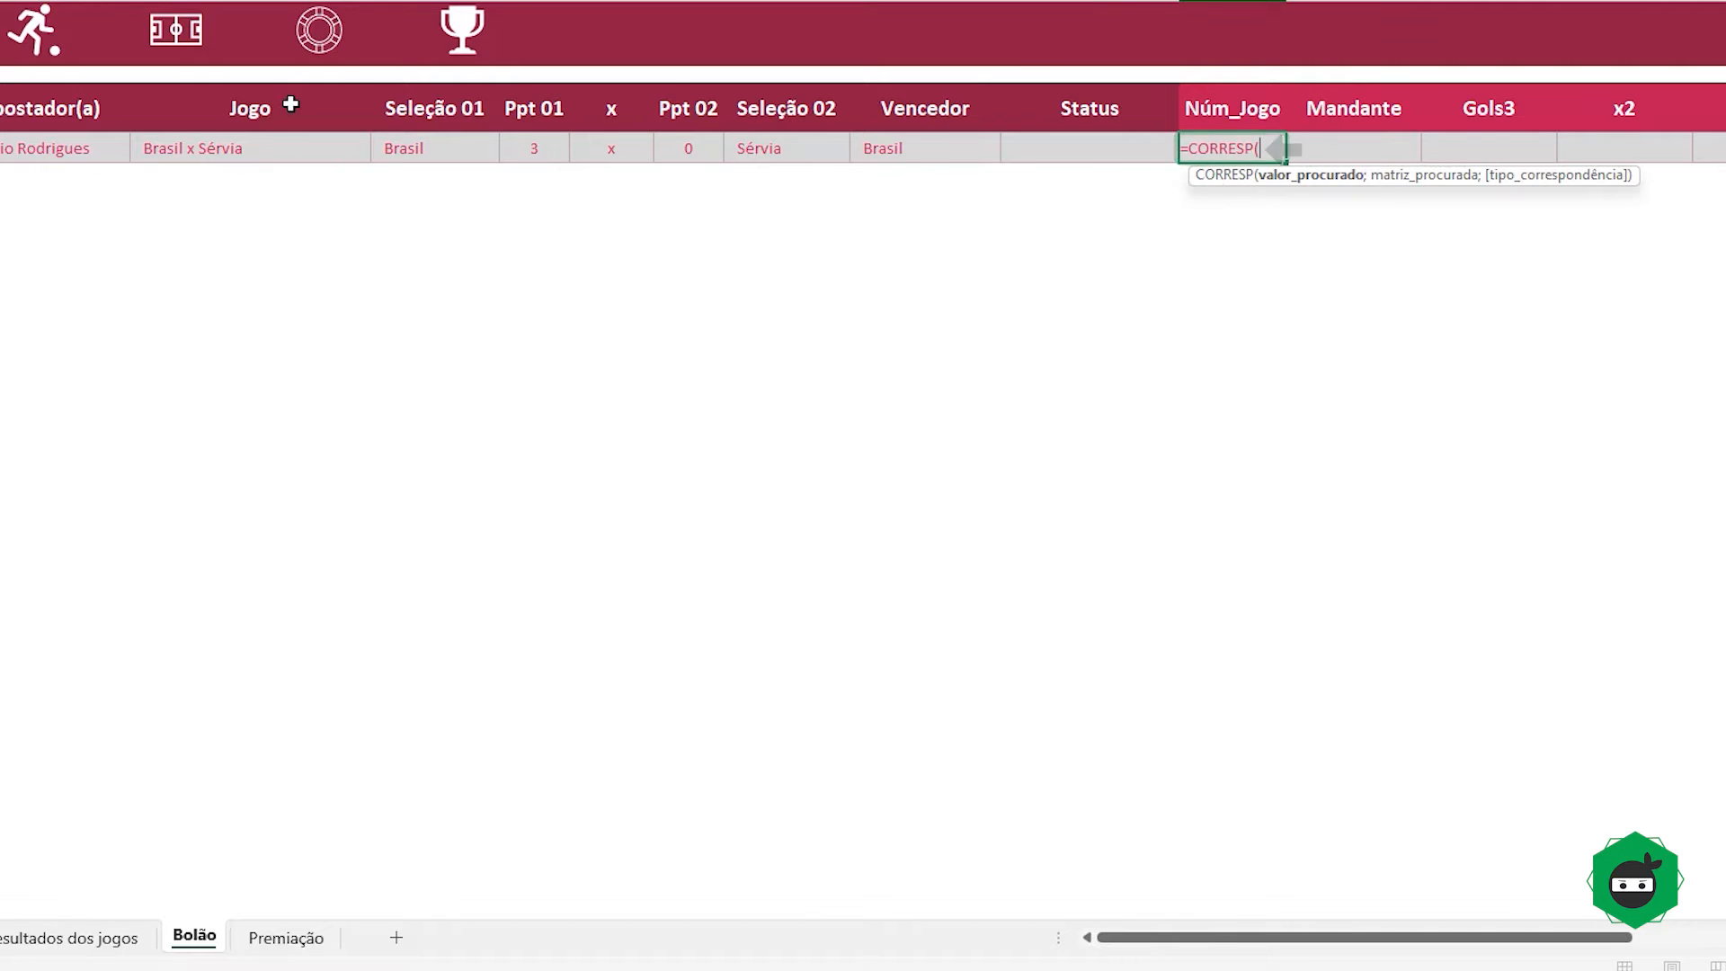
{"action": "left_click", "coordinate": [203, 151]}
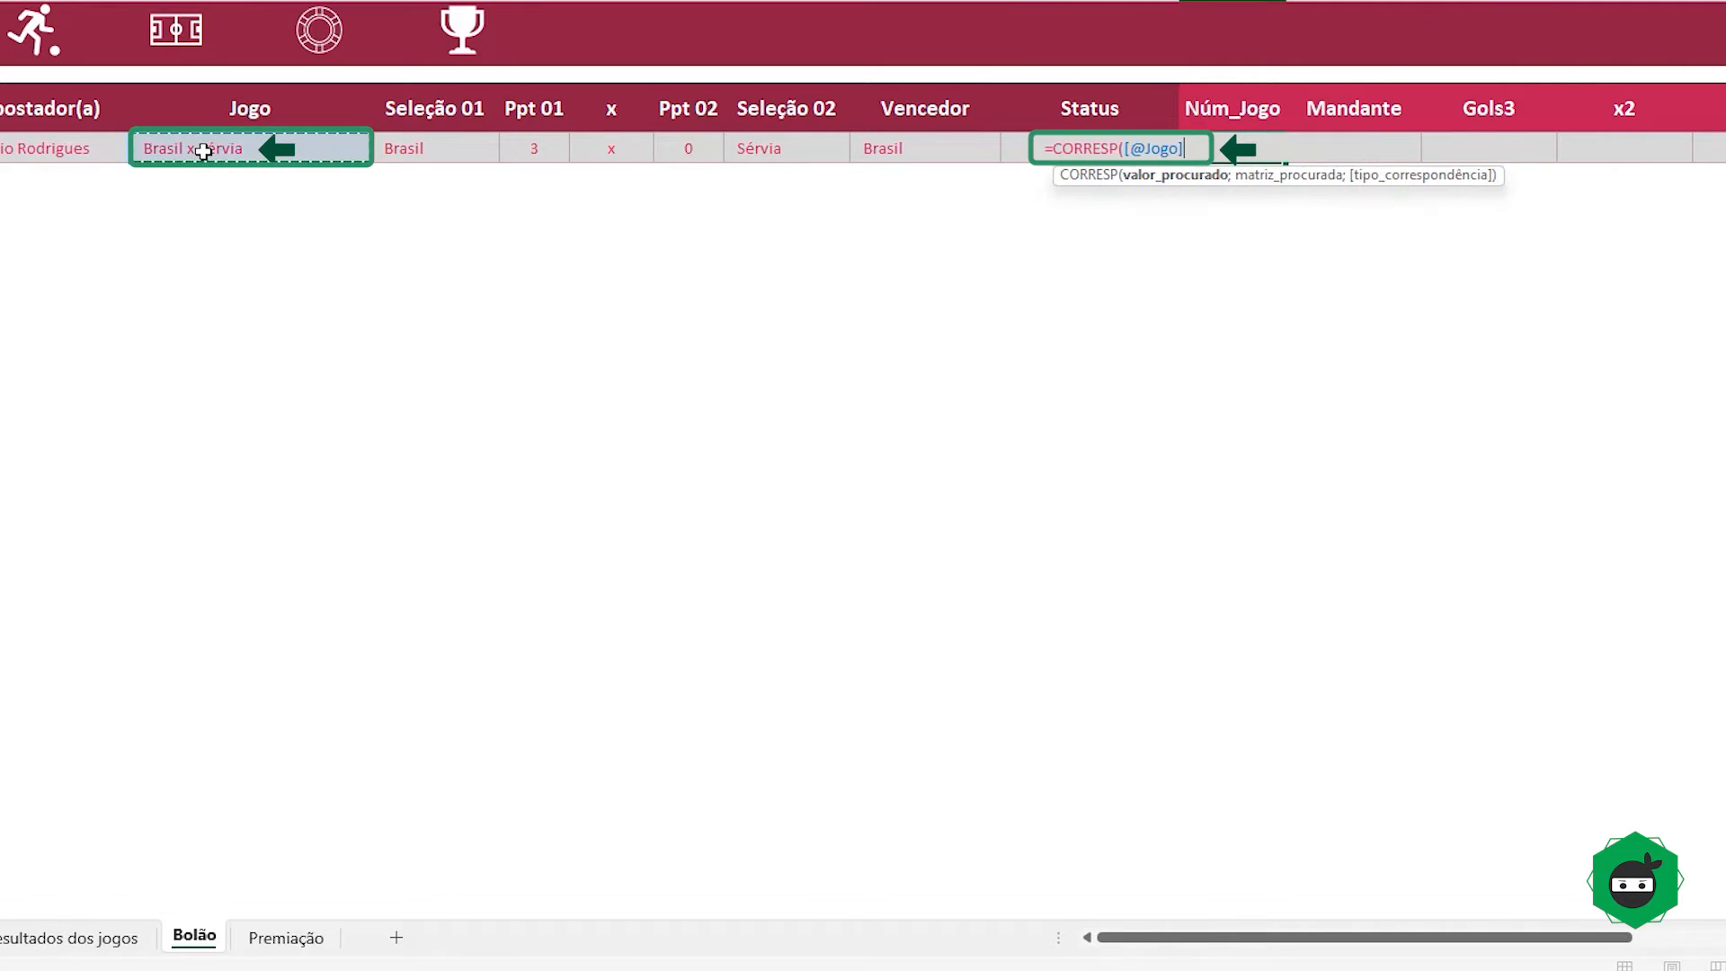
{"action": "type", "text": ";"}
{"action": "left_click", "coordinate": [198, 933]}
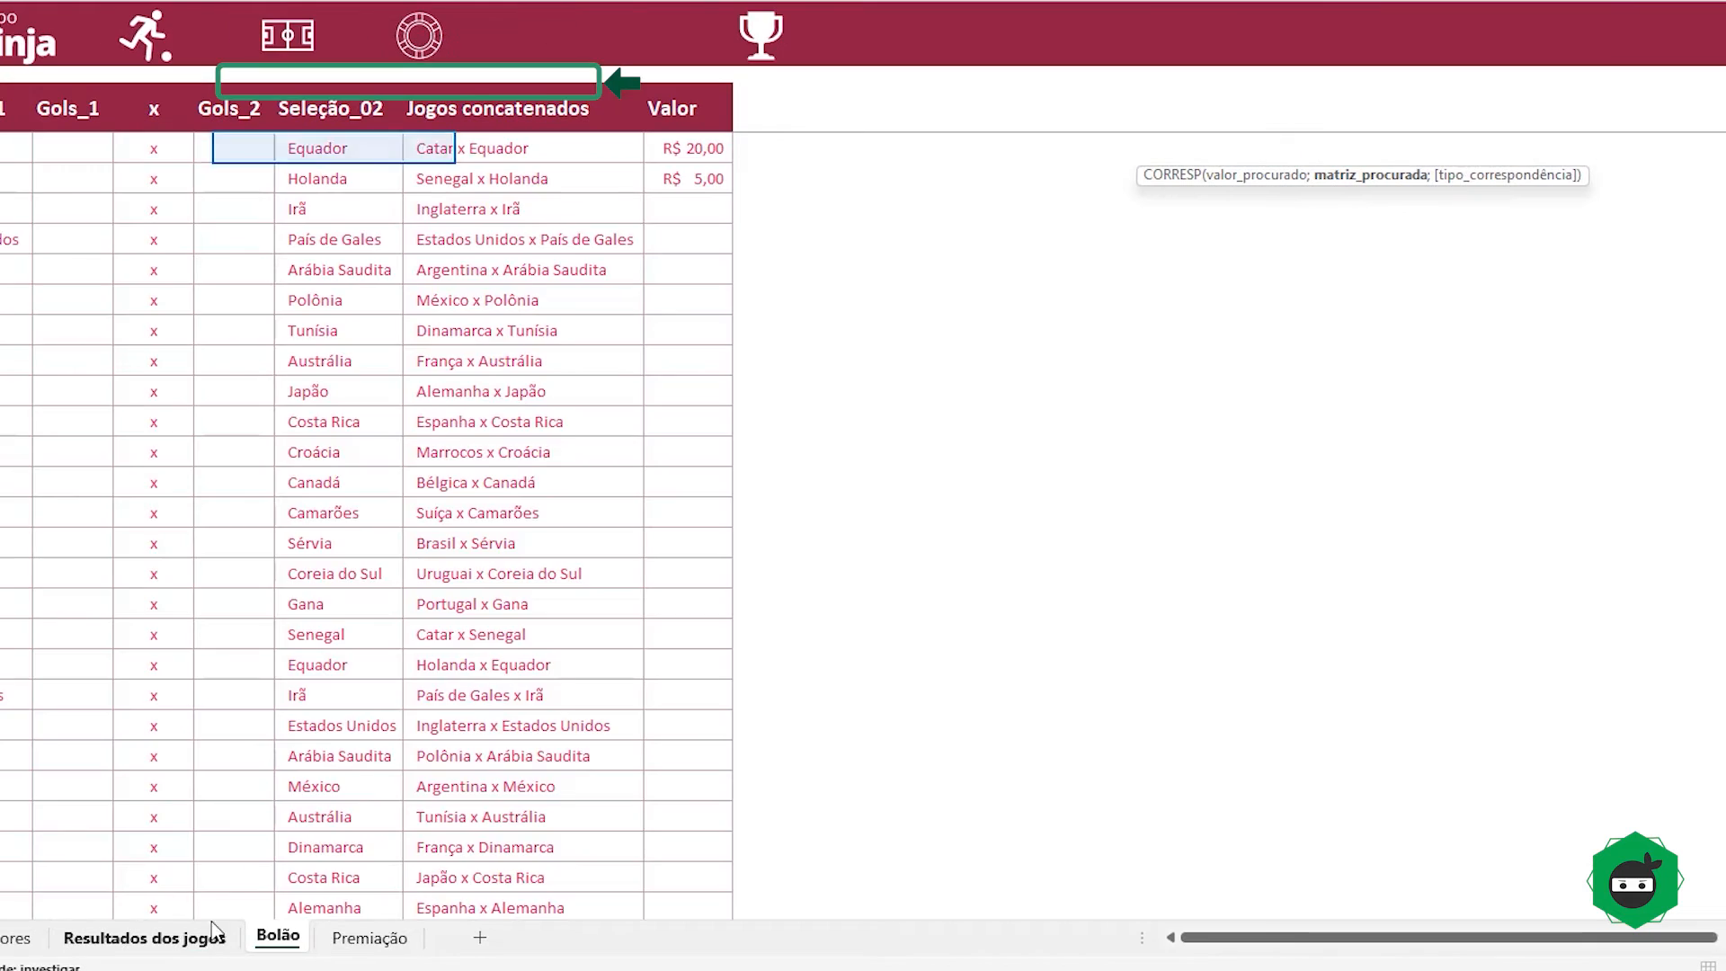
{"action": "left_click", "coordinate": [604, 352]}
{"action": "key", "text": "ctrl+space"}
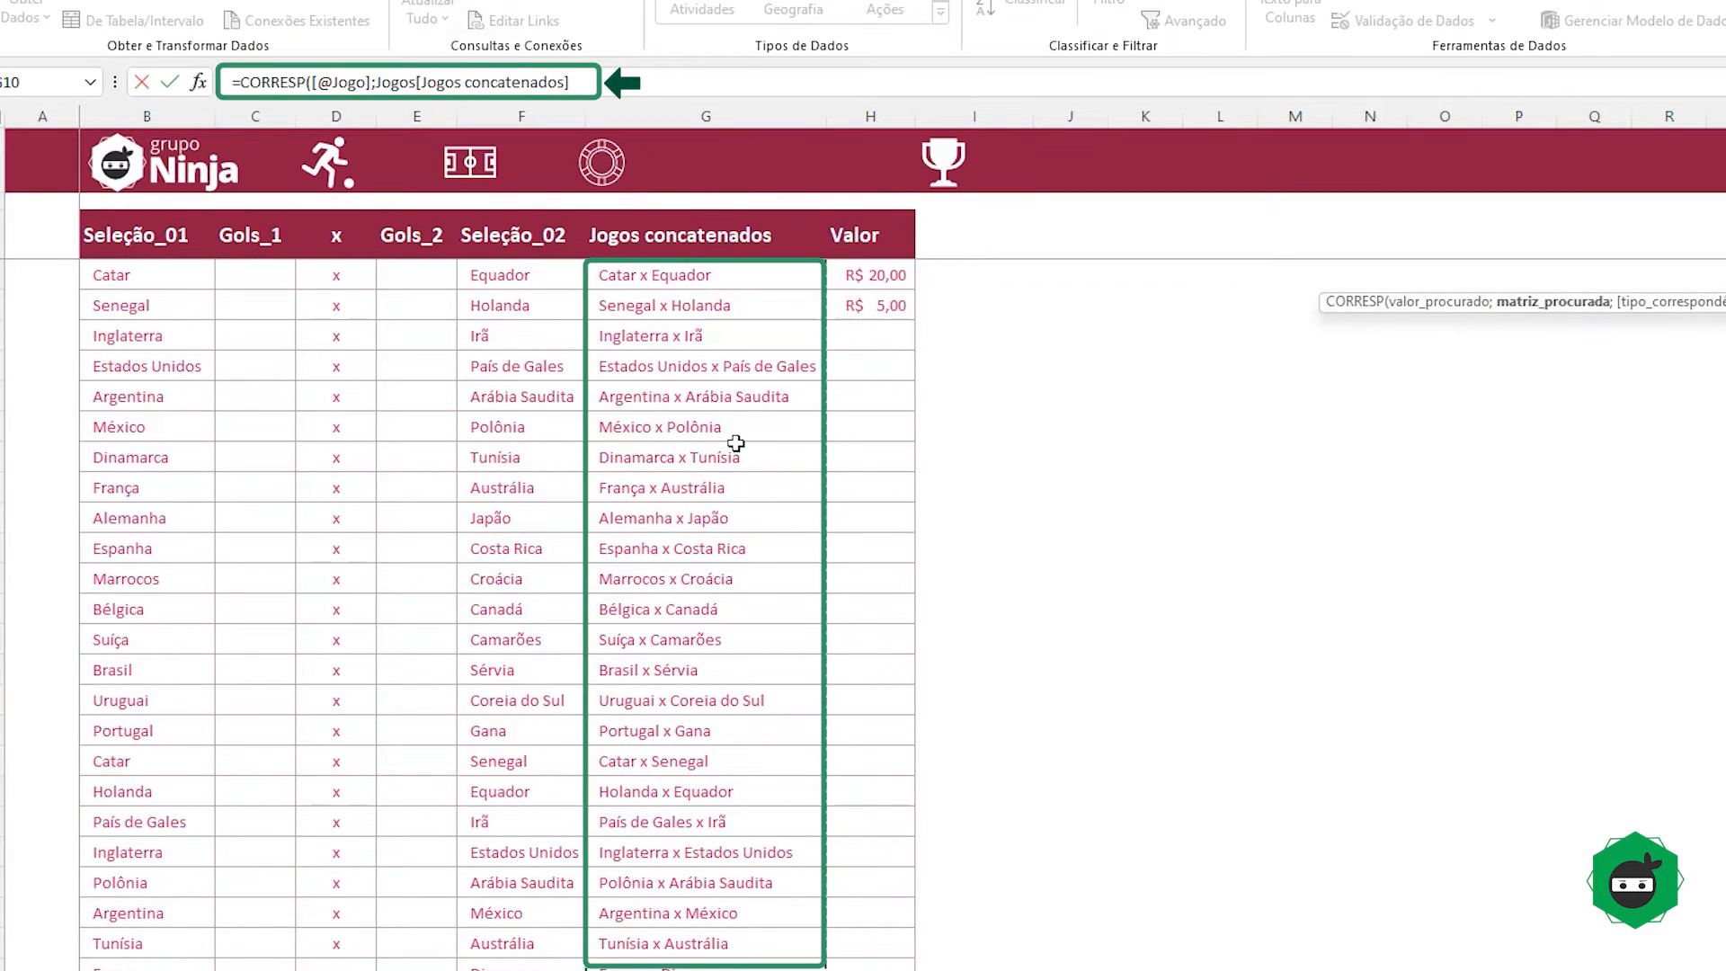
{"action": "type", "text": ";0)"}
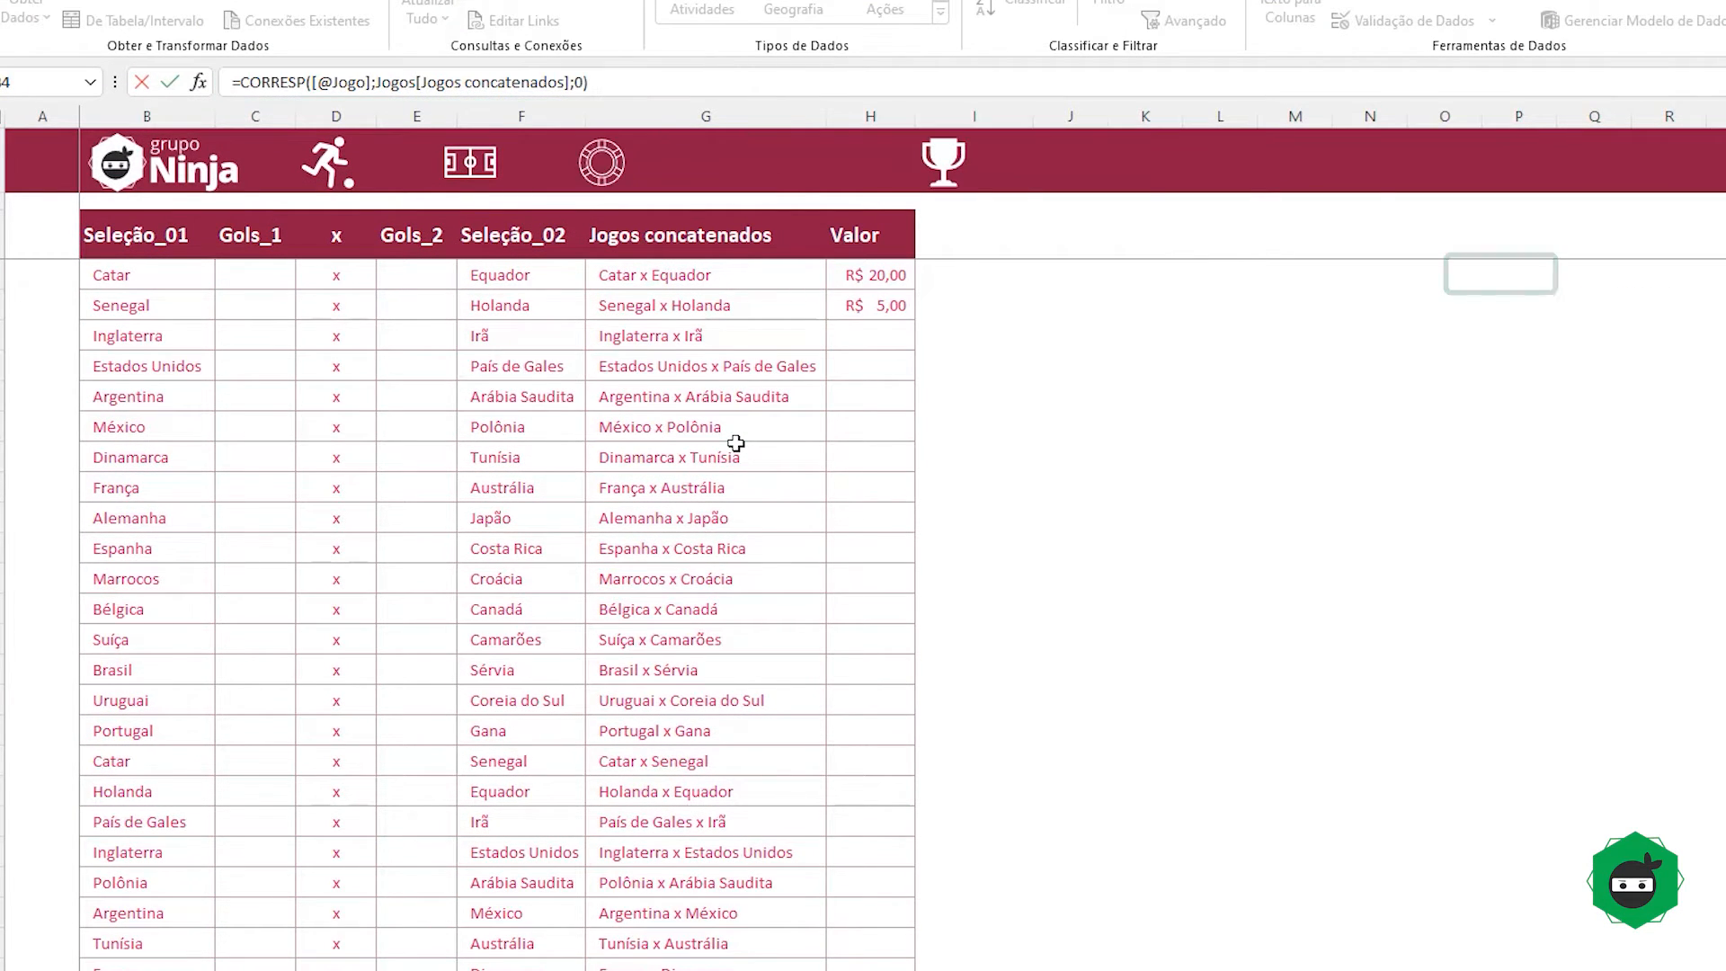
{"action": "key", "text": "Return"}
{"action": "left_click", "coordinate": [1528, 273]}
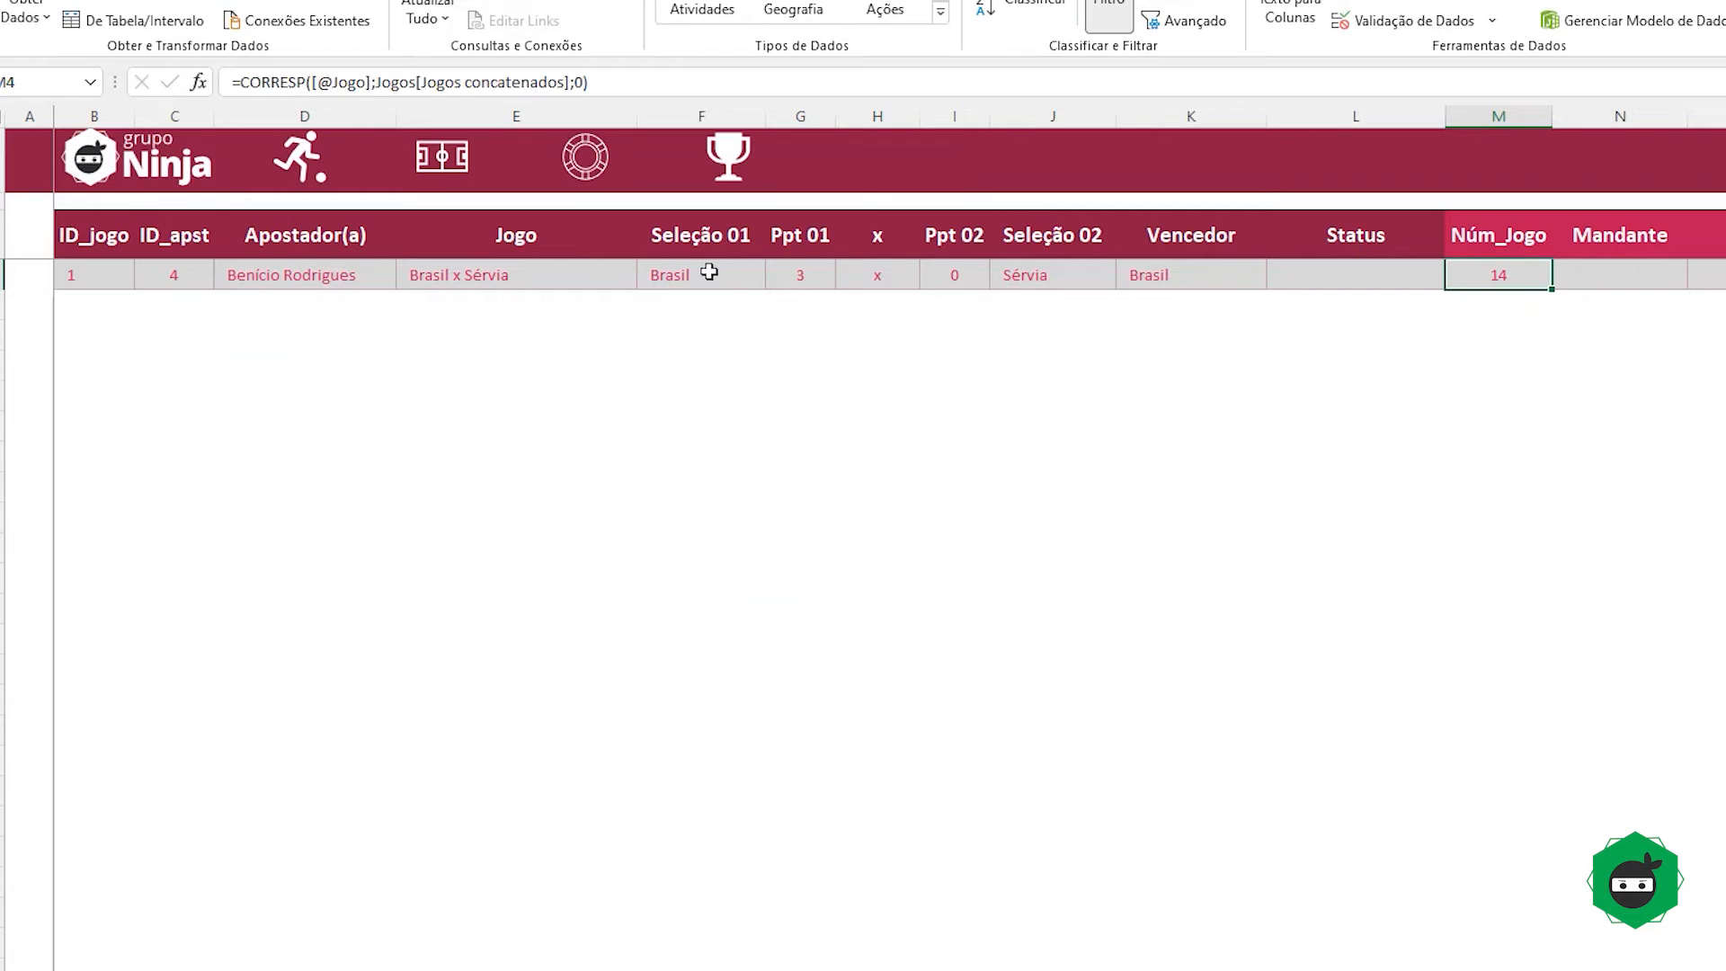
Step: Test the Núm_Jogo formula by choosing Catar x Equador as the first bet's Jogo, and undo that choice
{"action": "left_click", "coordinate": [589, 273]}
{"action": "left_click", "coordinate": [647, 277]}
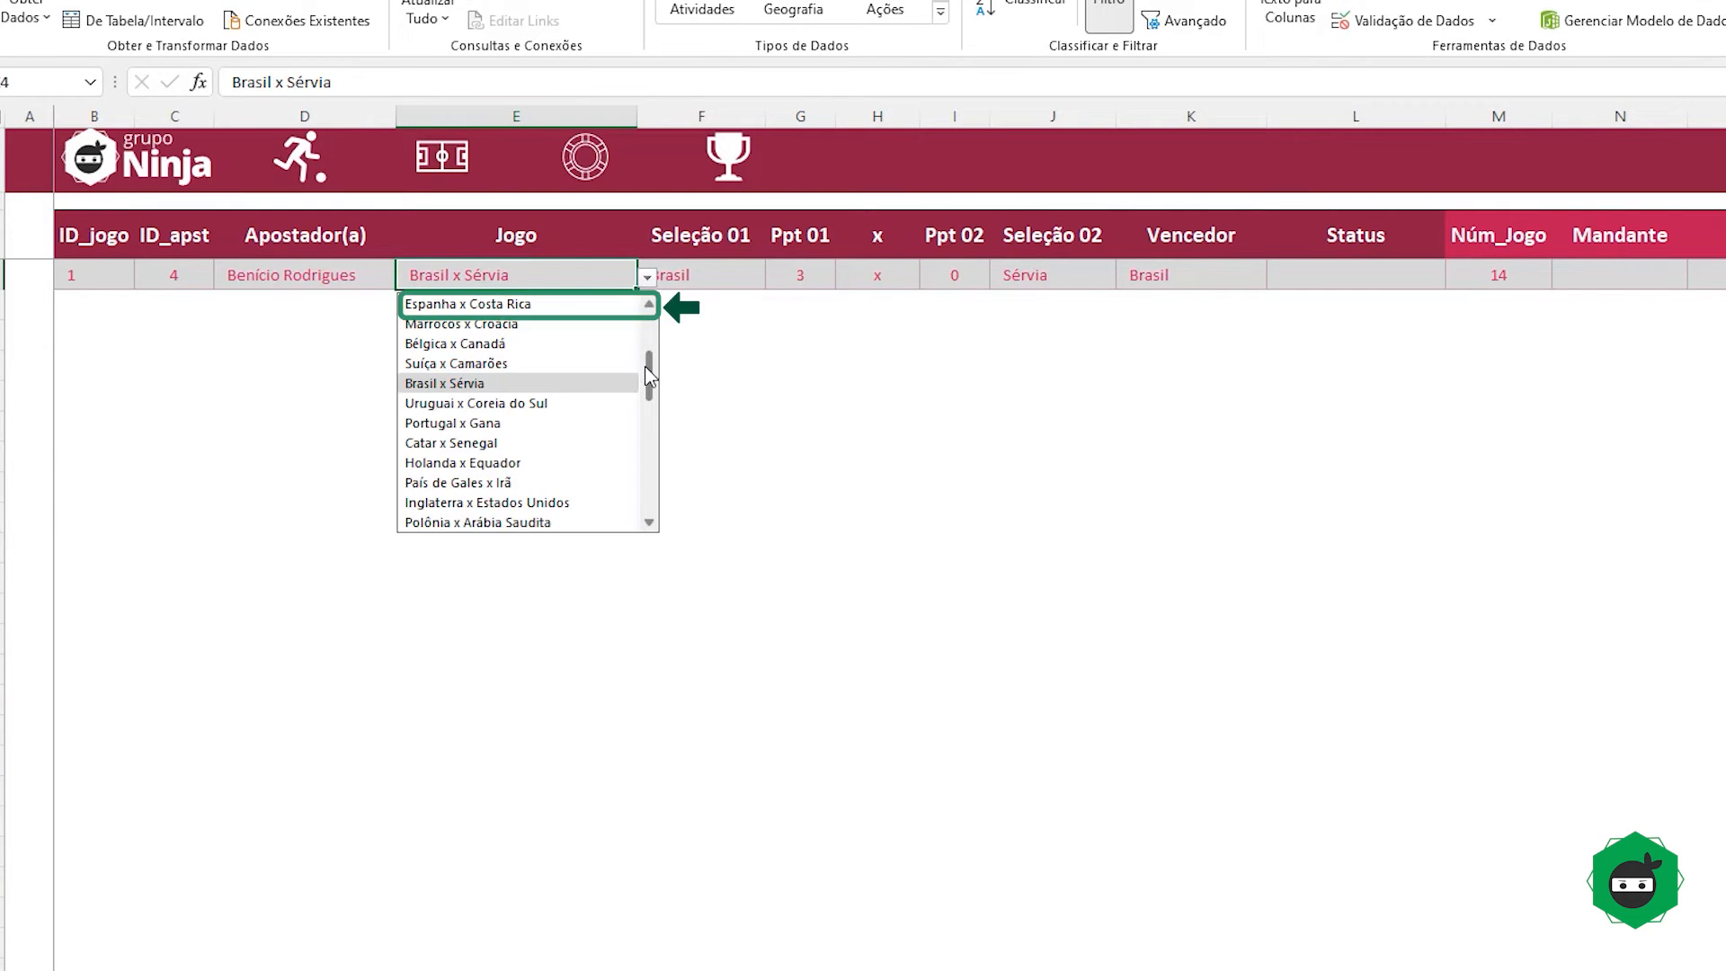
{"action": "left_click_drag", "start_coordinate": [649, 376], "coordinate": [649, 320]}
{"action": "left_click", "coordinate": [543, 304]}
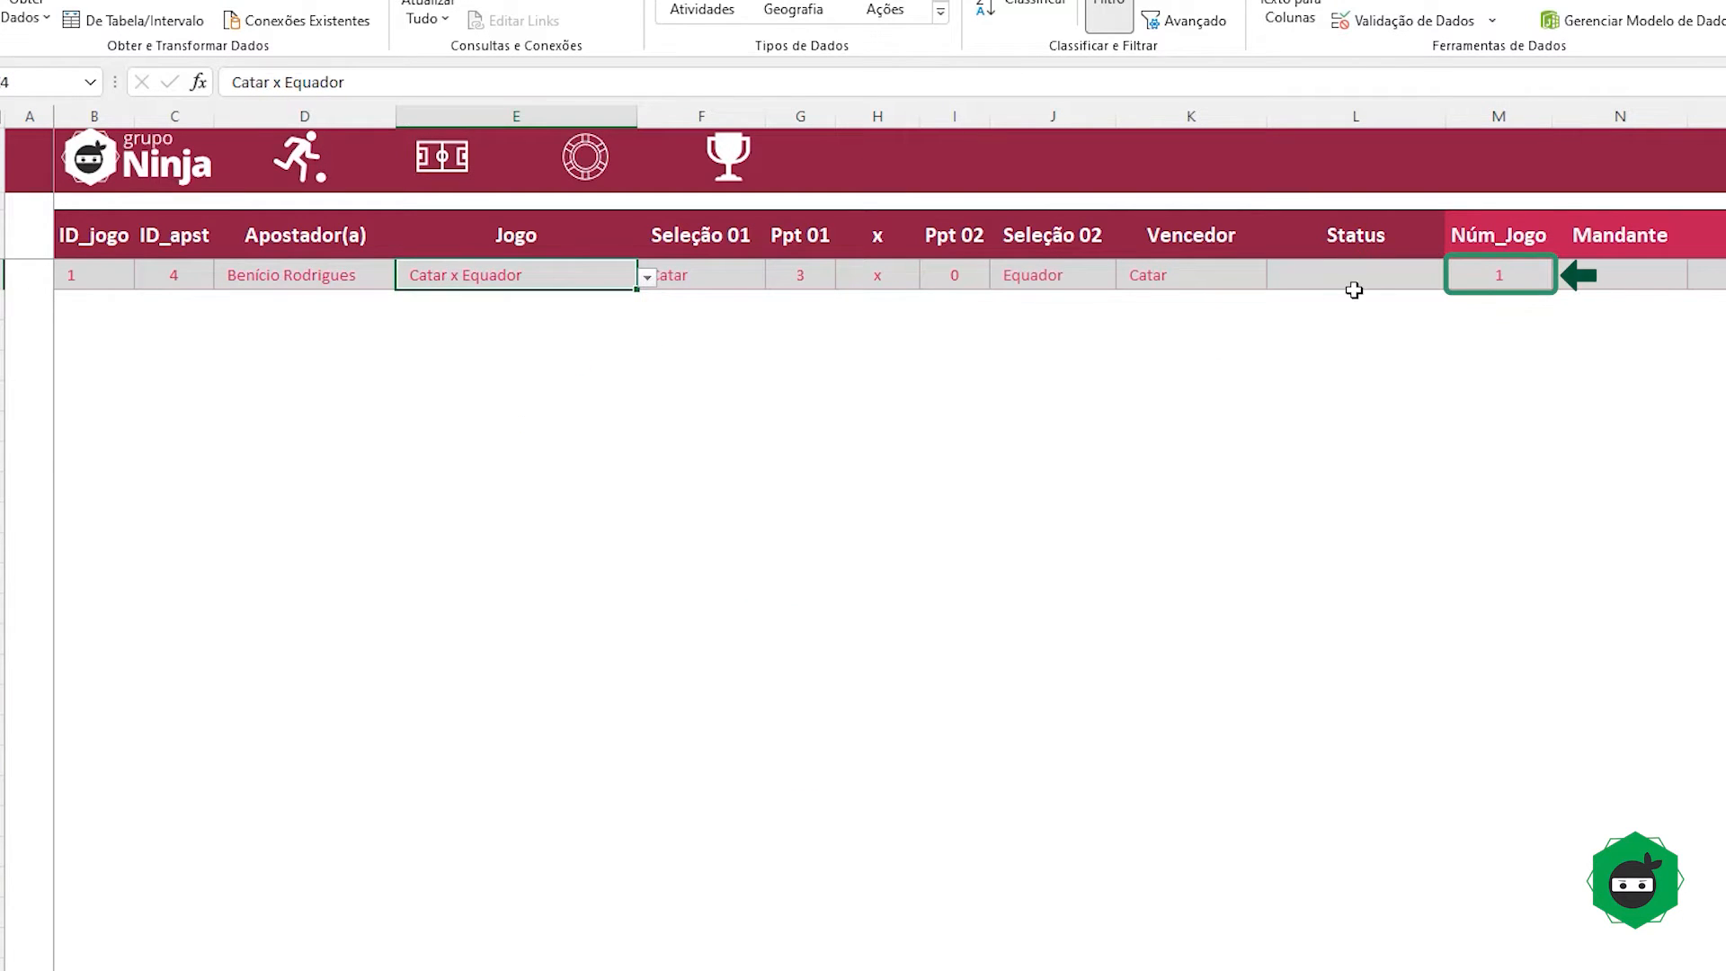
{"action": "key", "text": "ctrl+z"}
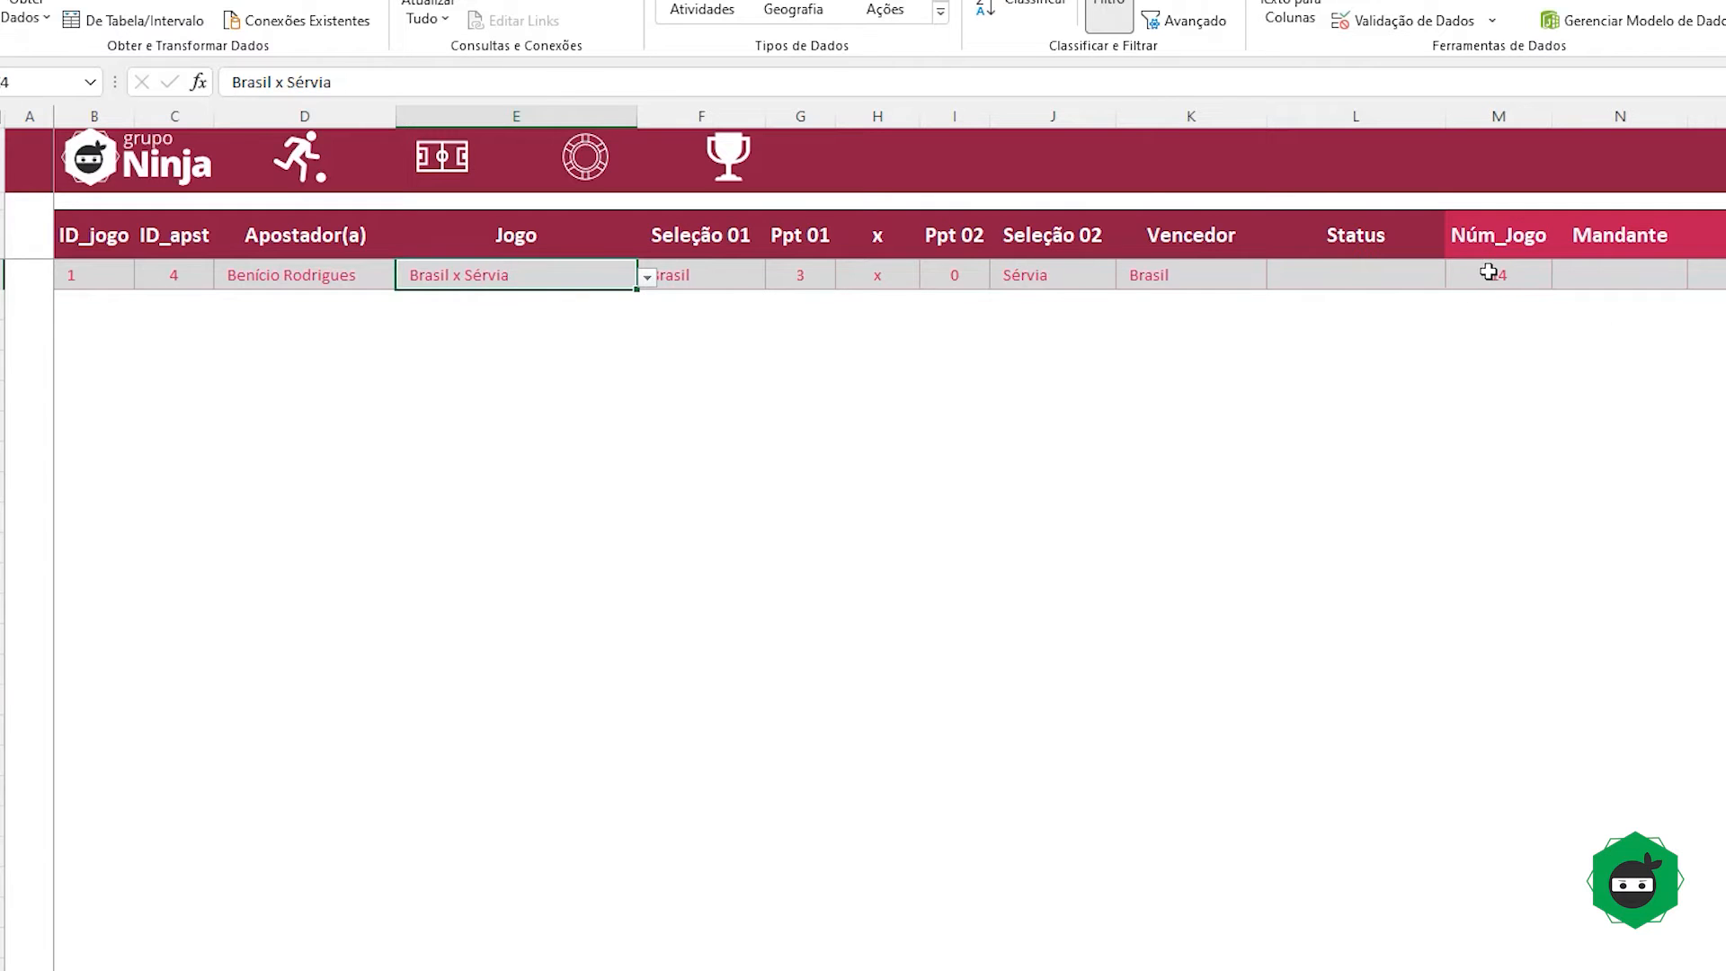
Step: Enter =[@[Seleção 01]] in the first Mandante cell to bring in the home team
{"action": "left_click", "coordinate": [1495, 274]}
{"action": "left_click_drag", "start_coordinate": [1495, 238], "coordinate": [1583, 273]}
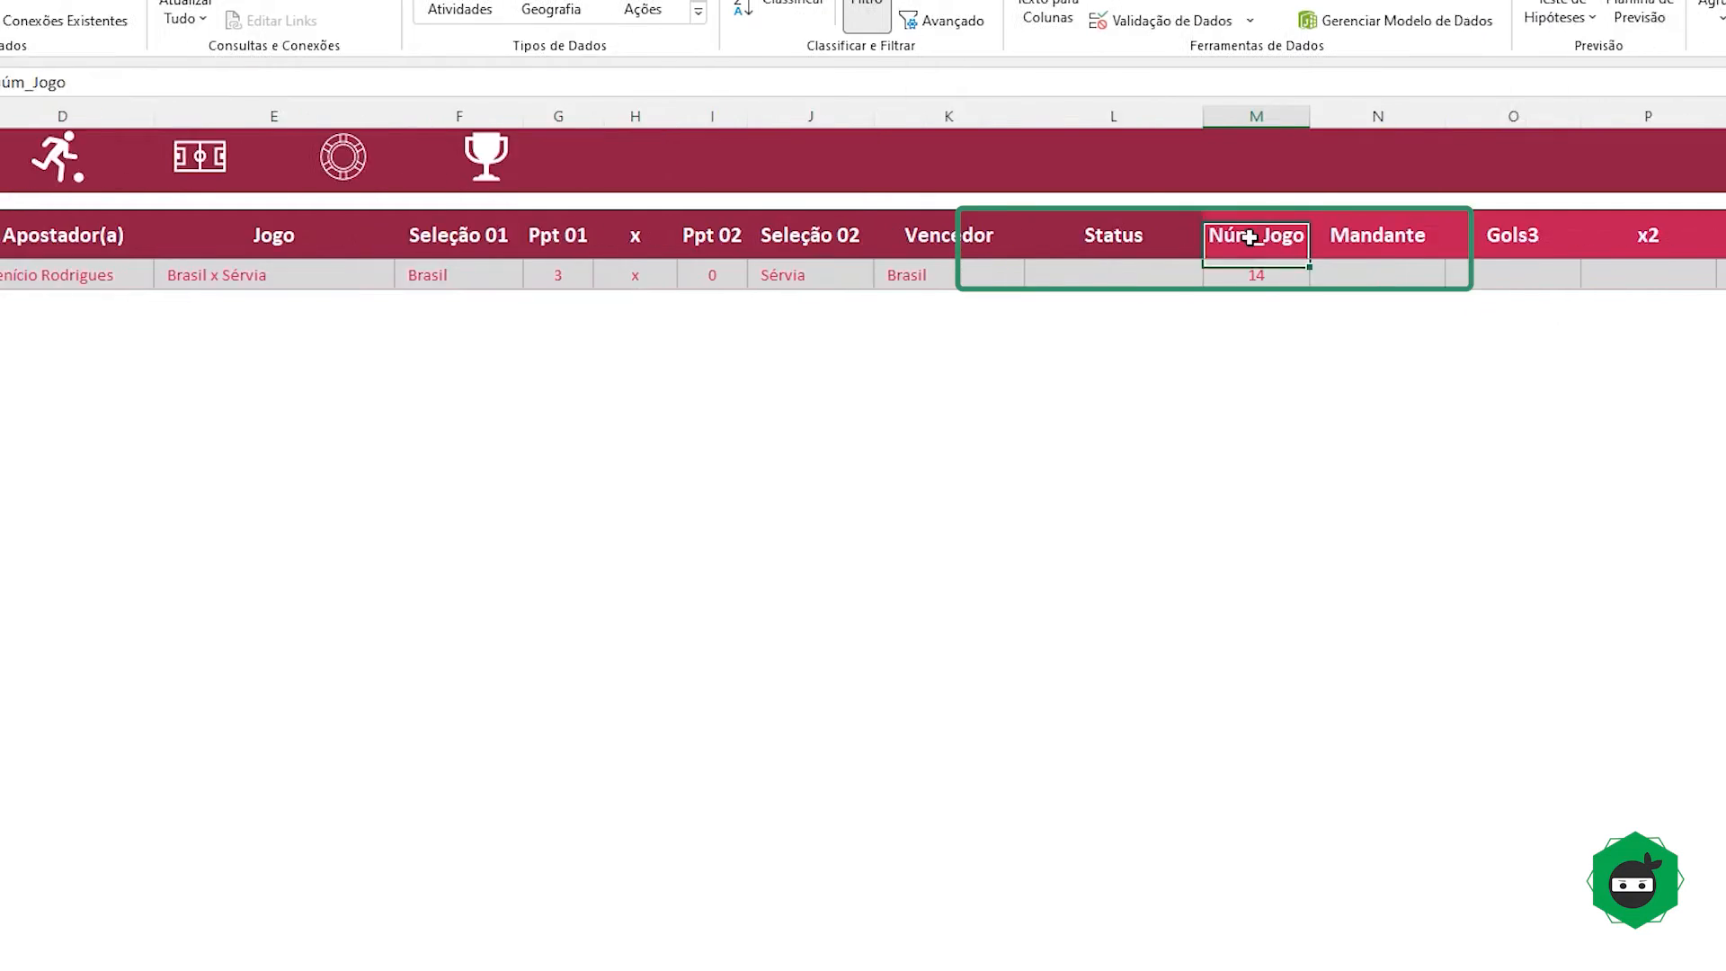
{"action": "left_click", "coordinate": [426, 274]}
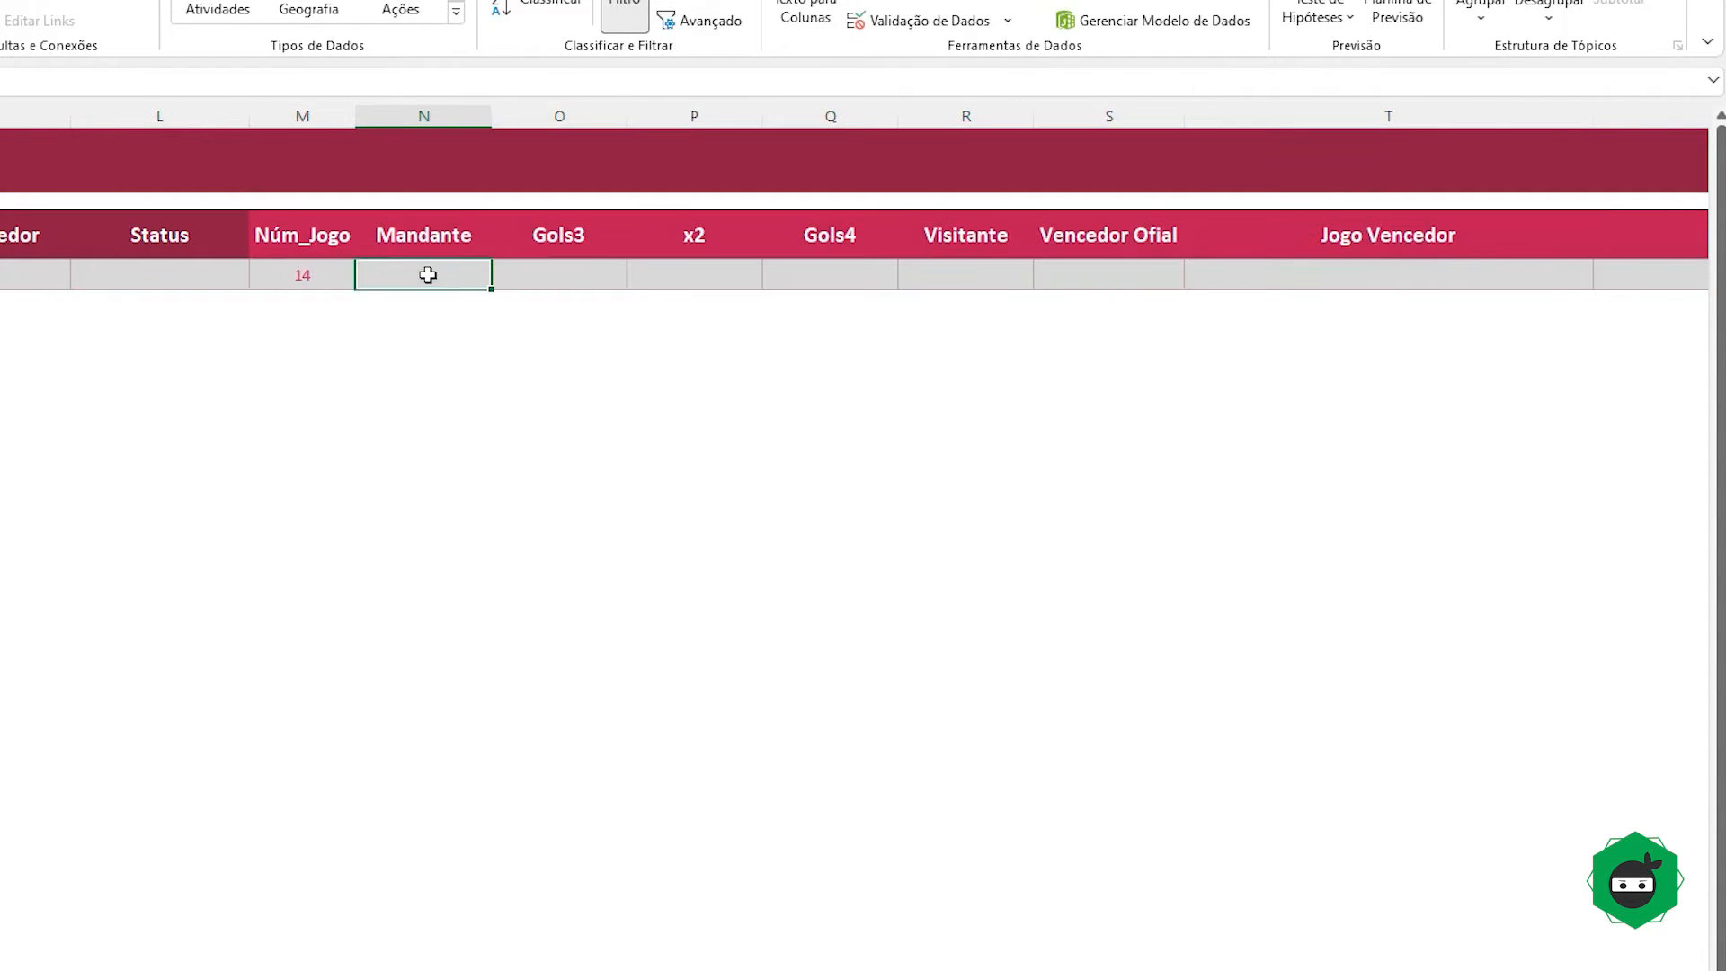
{"action": "scroll", "coordinate": [863, 539], "scroll_direction": "left", "scroll_amount": 5}
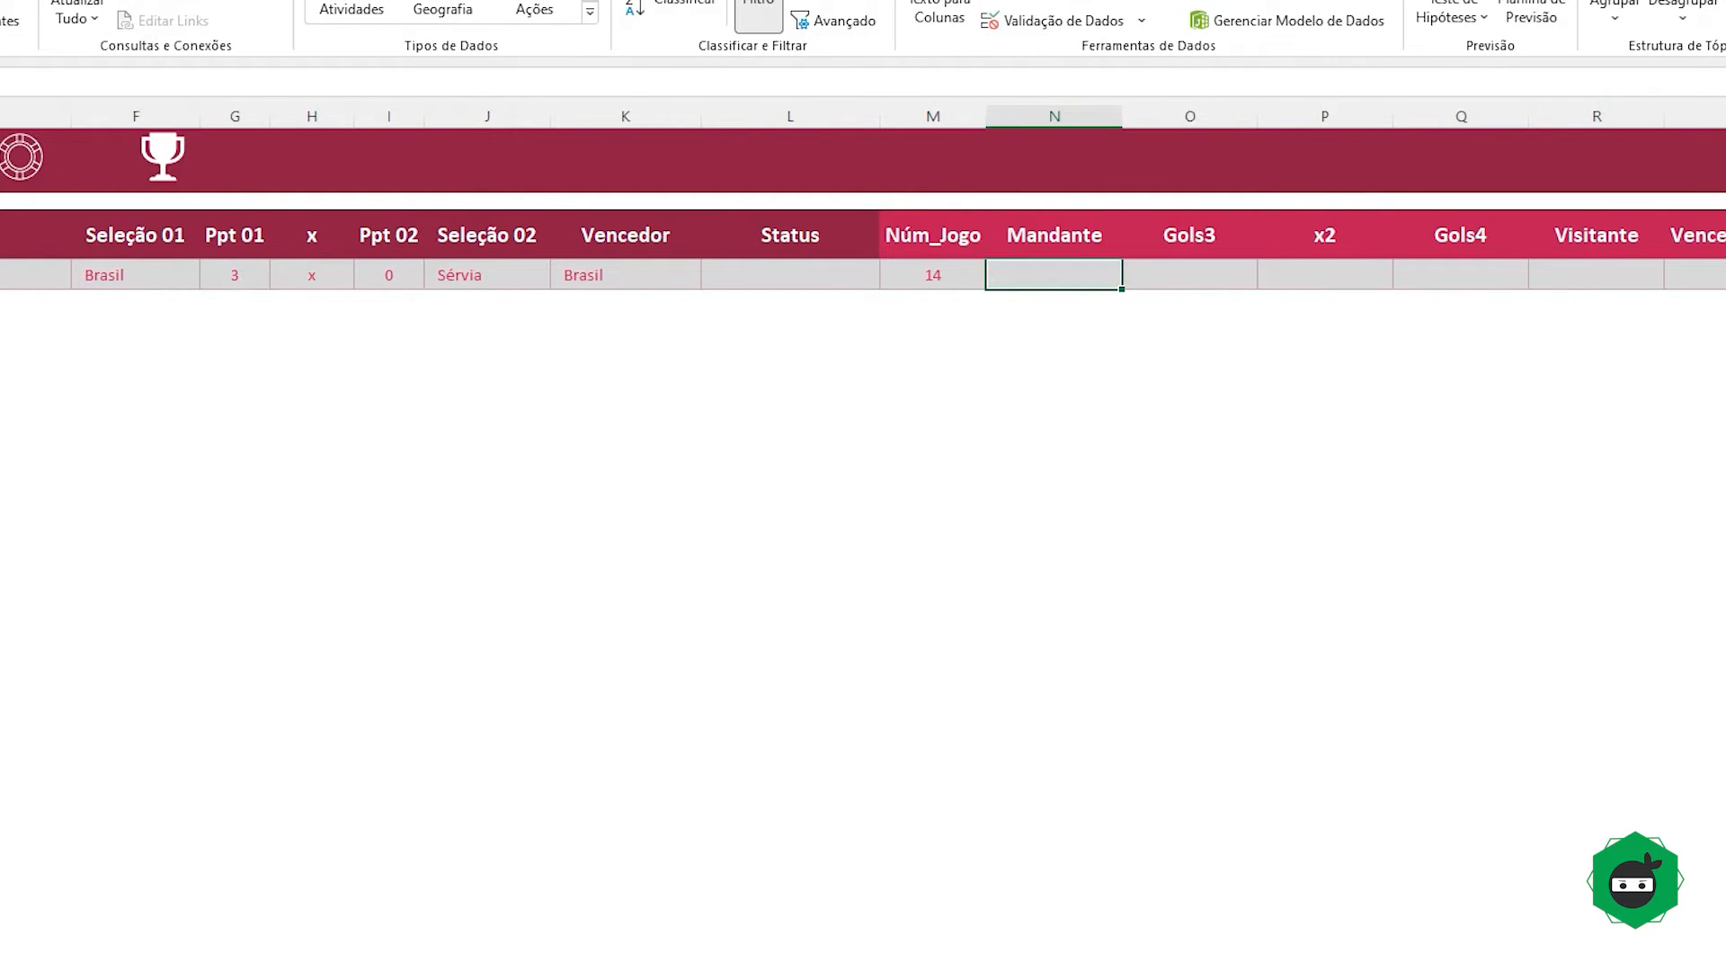
{"action": "type", "text": "="}
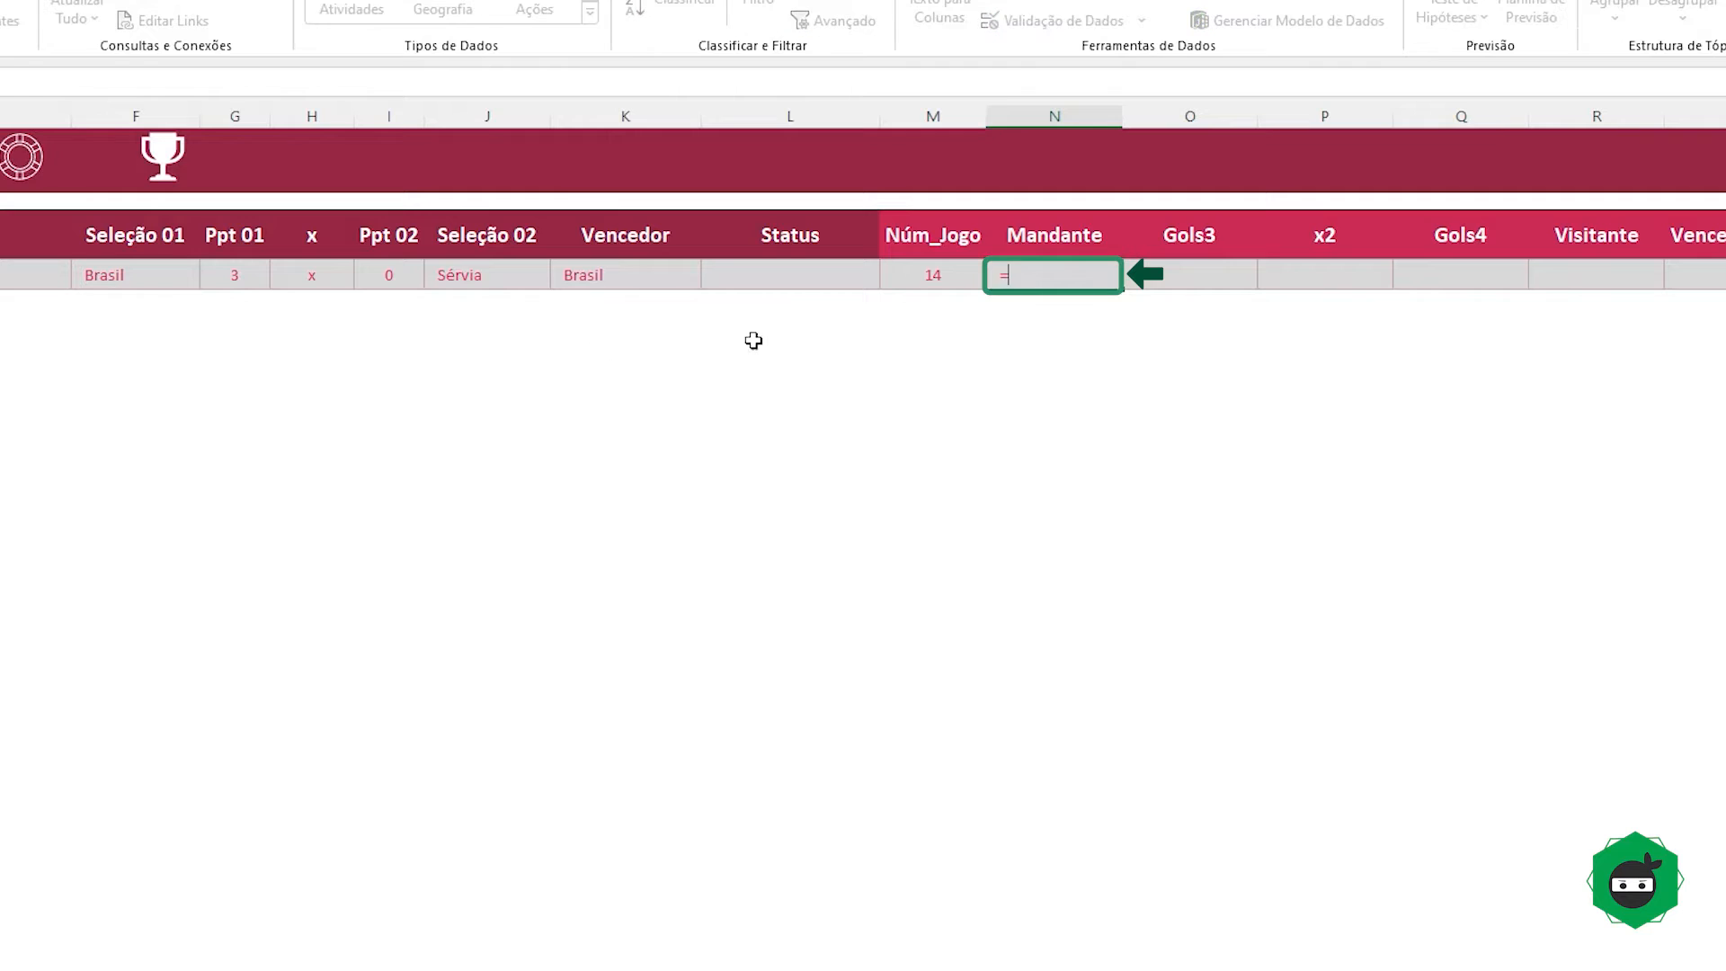
{"action": "left_click", "coordinate": [143, 271]}
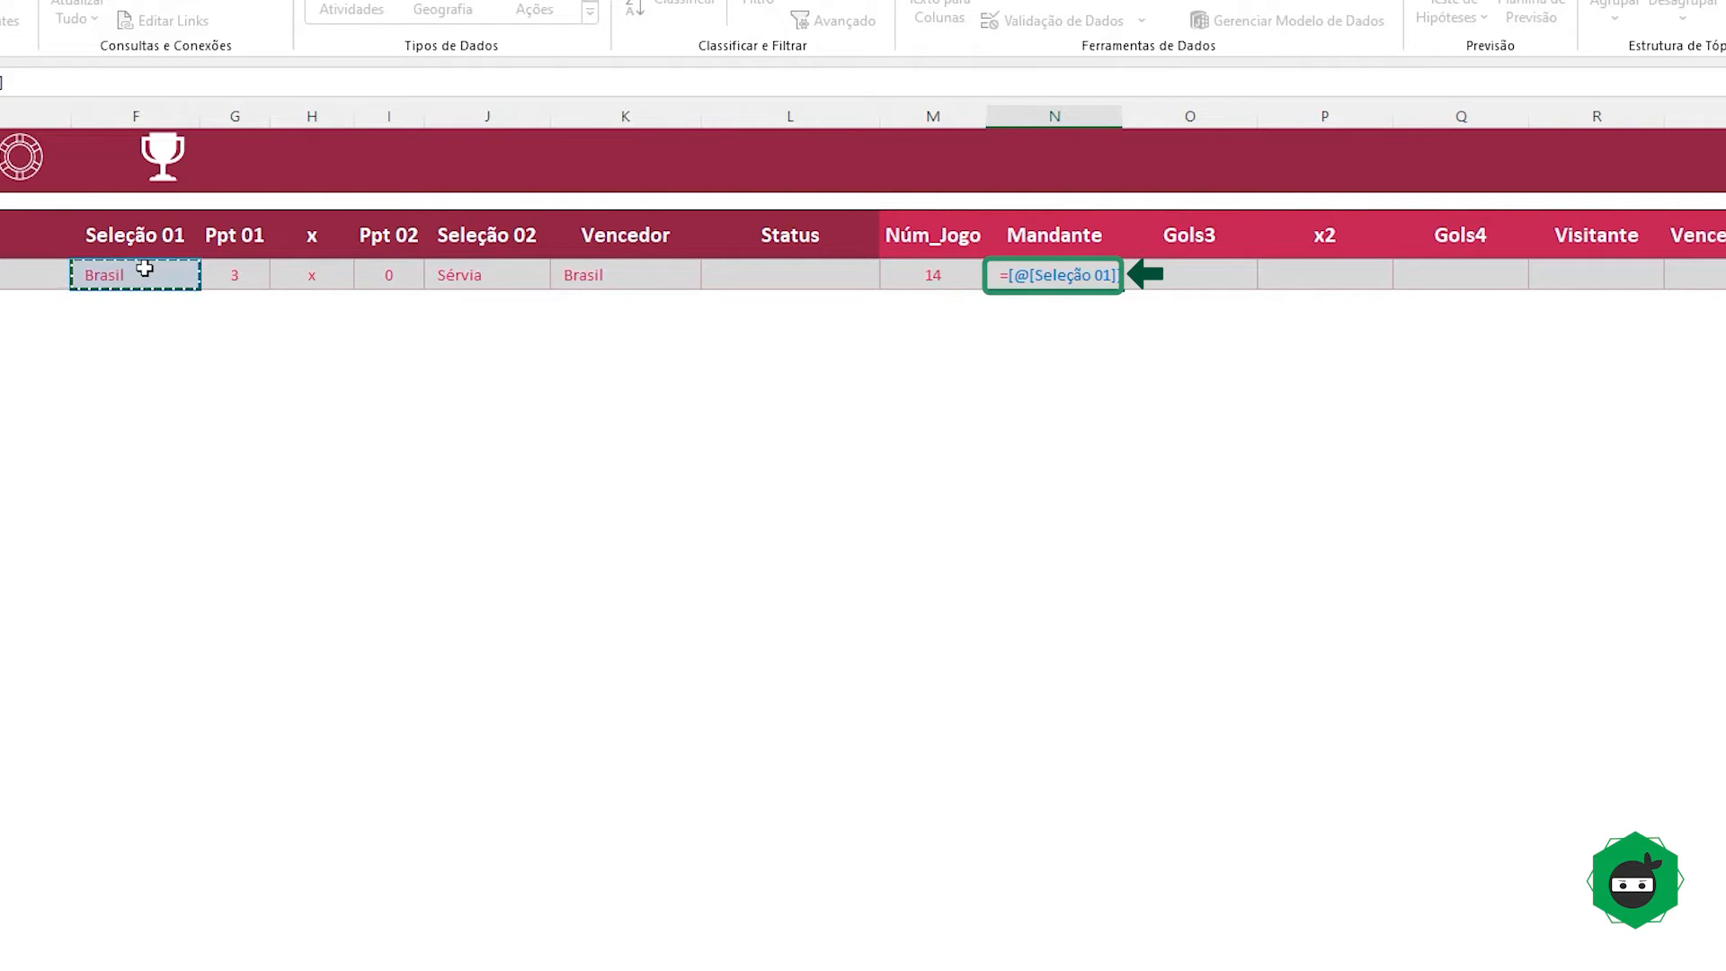
{"action": "key", "text": "Return"}
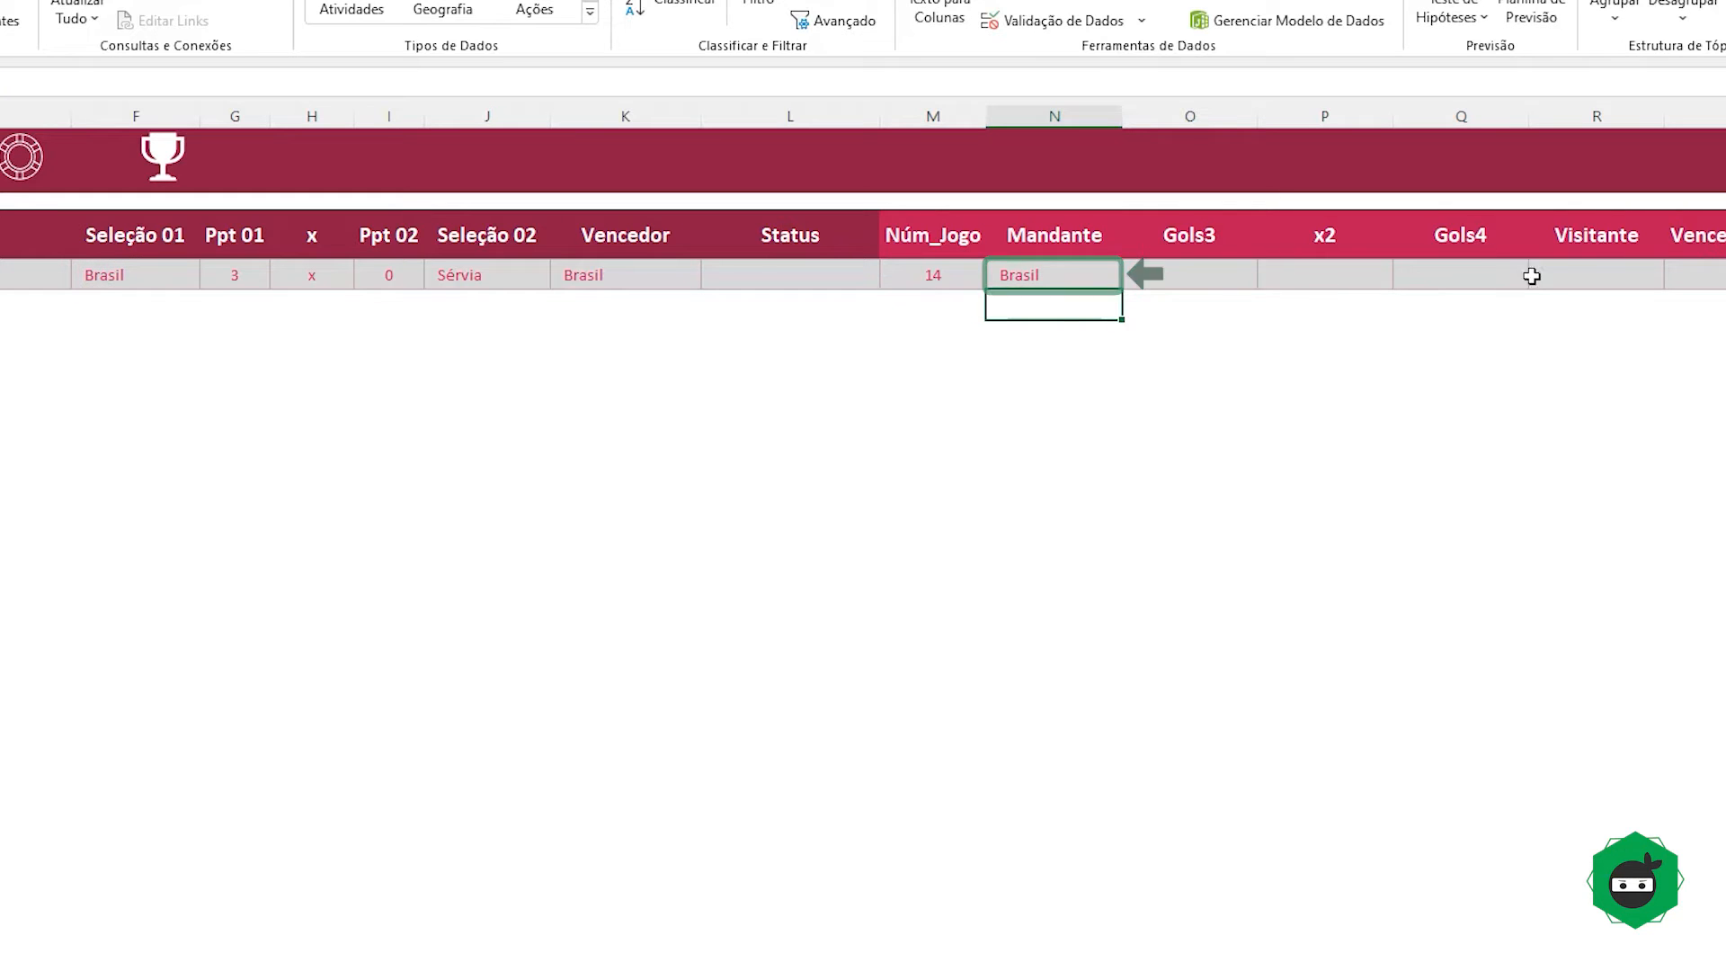
Step: Enter =[@[Seleção 02]] in the first Visitante cell to bring in the away team
{"action": "left_click", "coordinate": [1578, 268]}
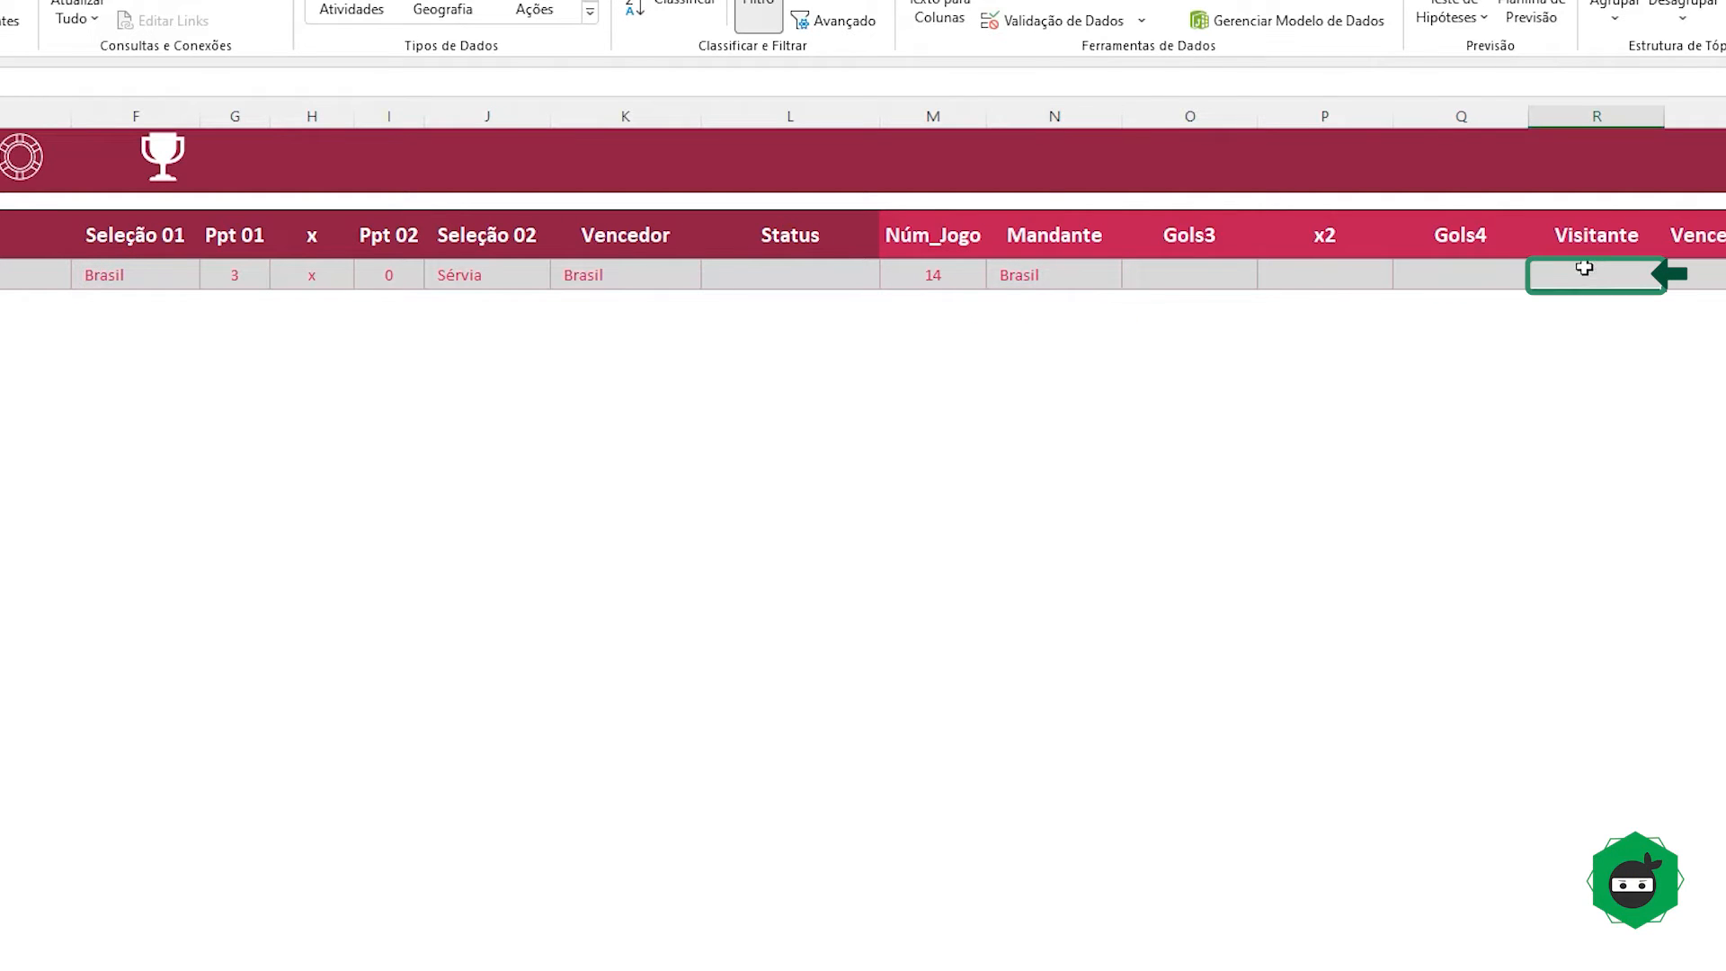
{"action": "type", "text": "="}
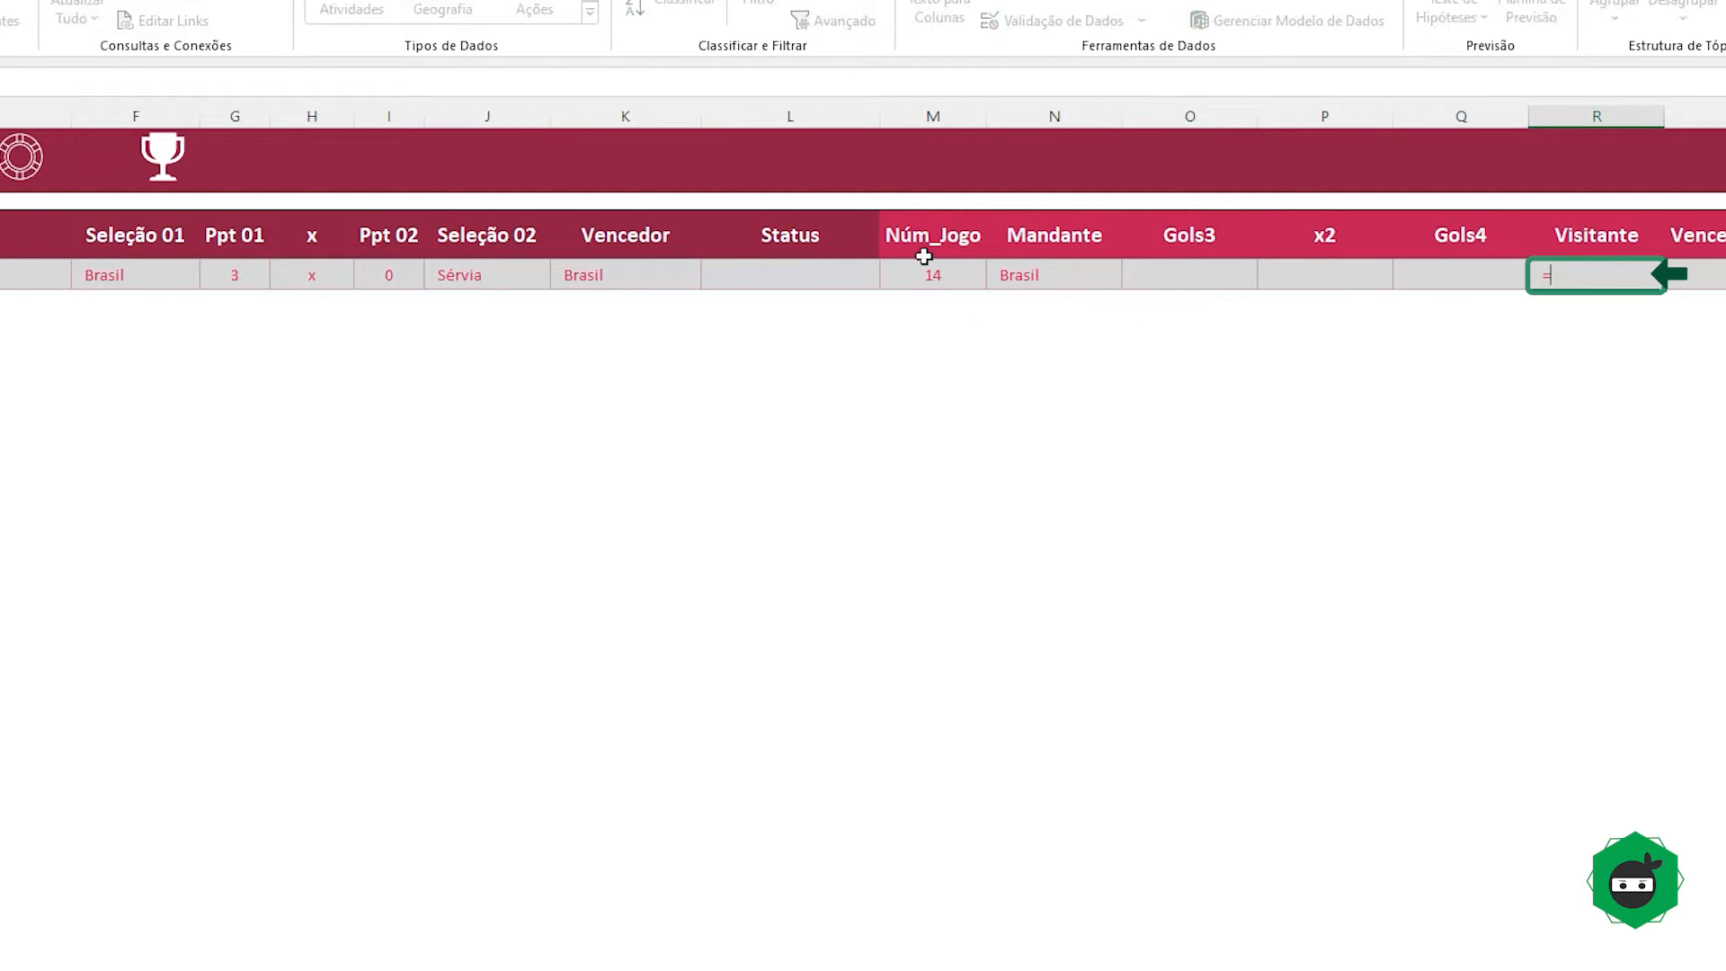
{"action": "left_click", "coordinate": [485, 277]}
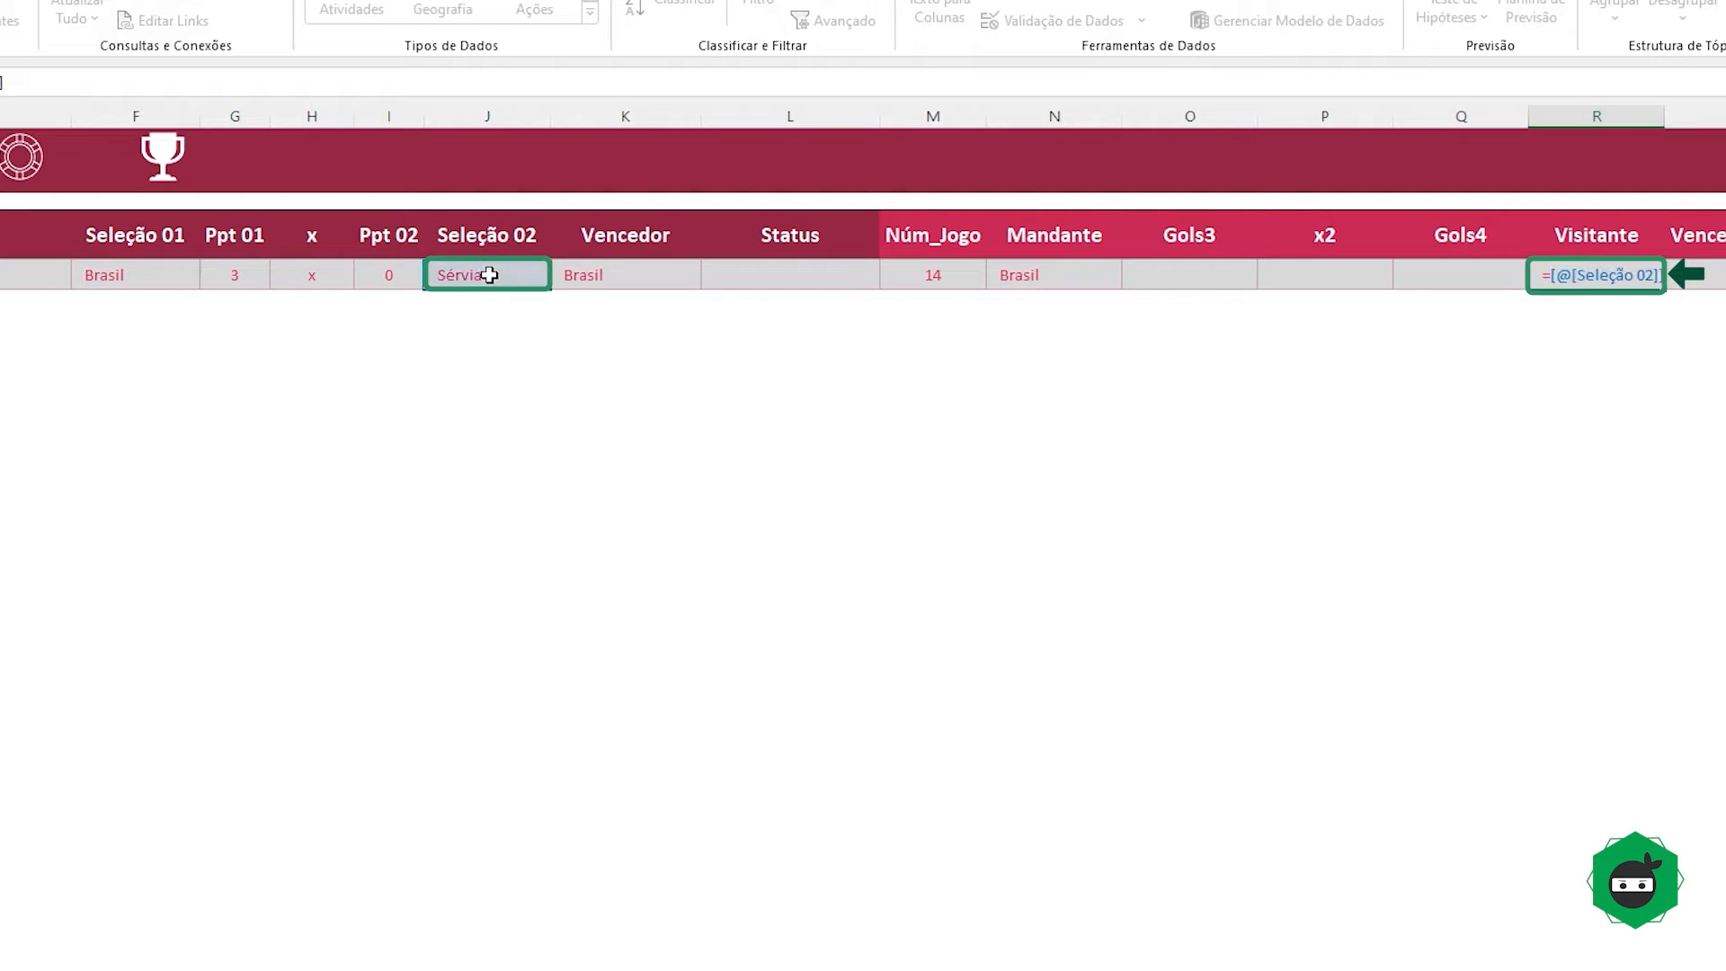
{"action": "key", "text": "Return"}
Step: Enter =$H$4 in the first x2 cell to repeat the x separator with an absolute reference
{"action": "scroll", "coordinate": [1229, 238], "scroll_direction": "right", "scroll_amount": 1}
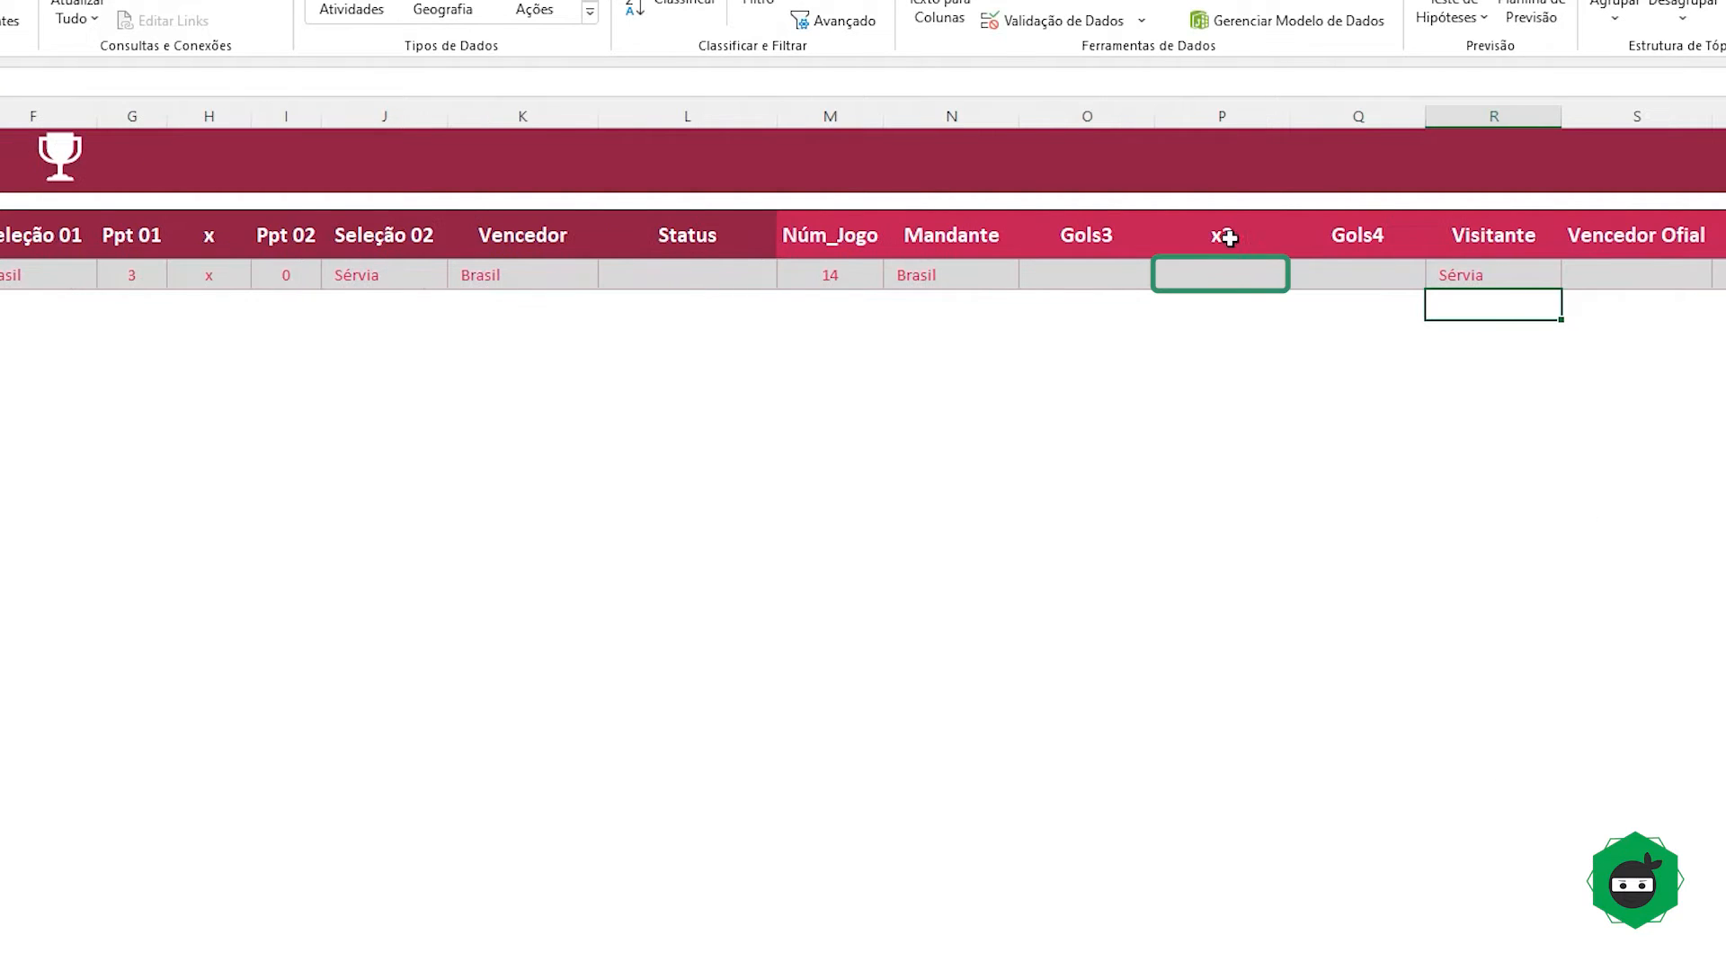
{"action": "left_click", "coordinate": [1228, 279]}
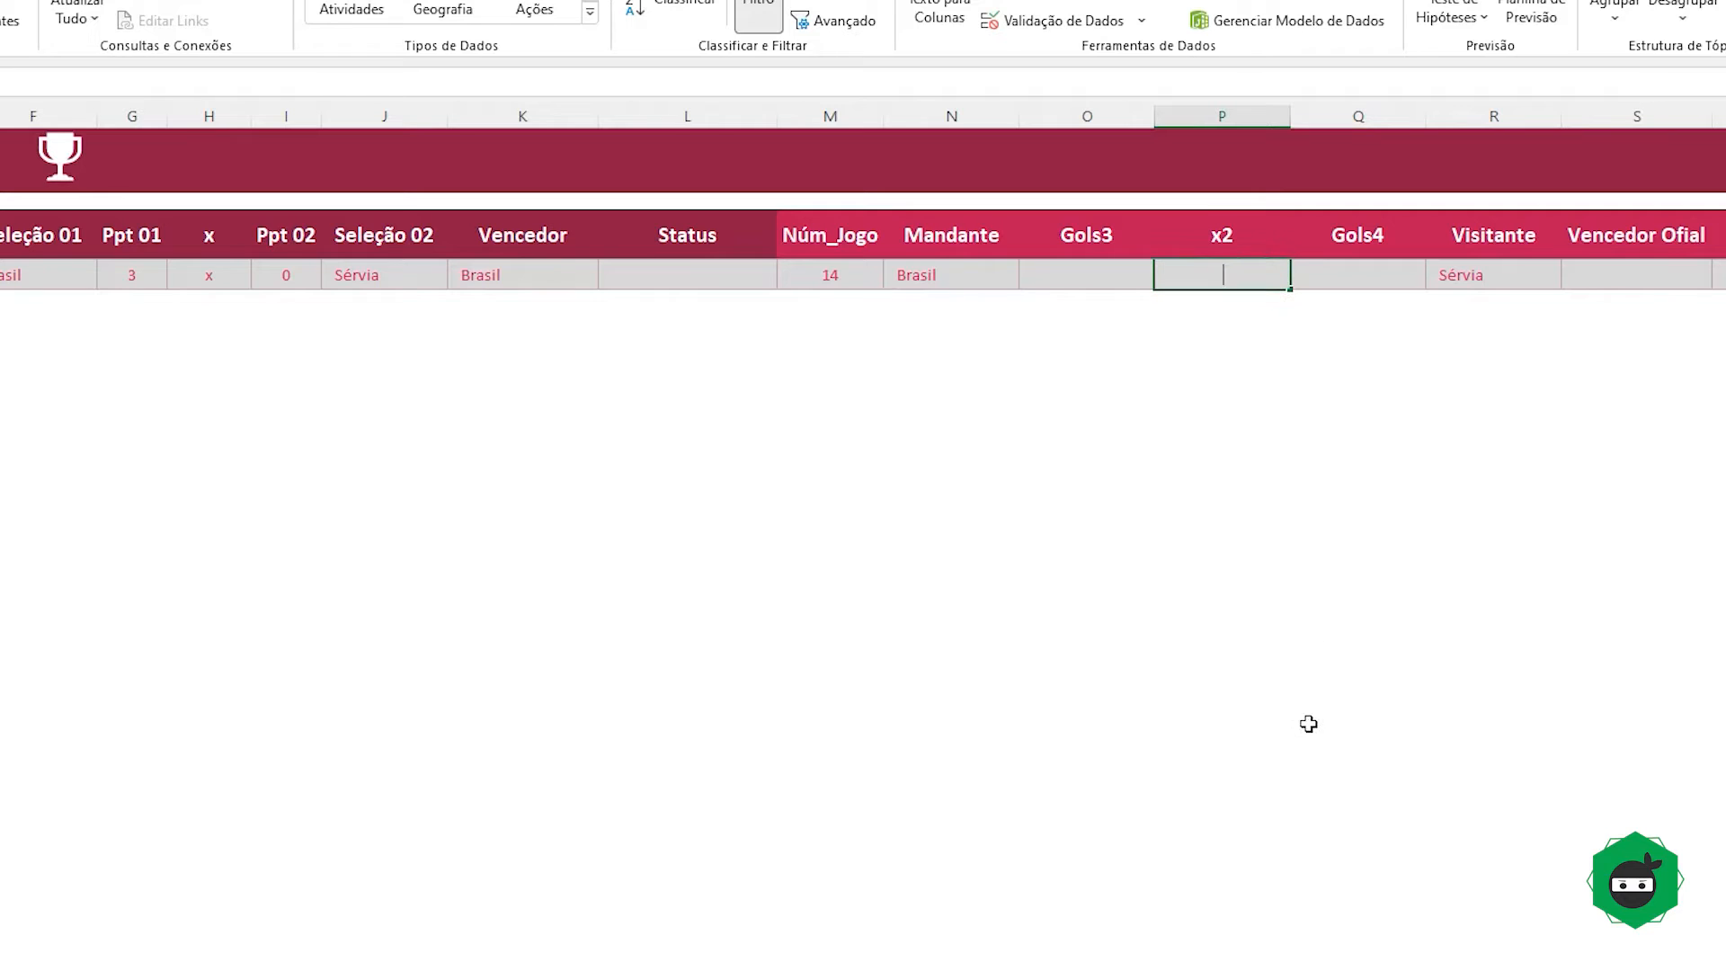
{"action": "type", "text": "="}
{"action": "left_click_drag", "start_coordinate": [1127, 946], "coordinate": [1077, 953]}
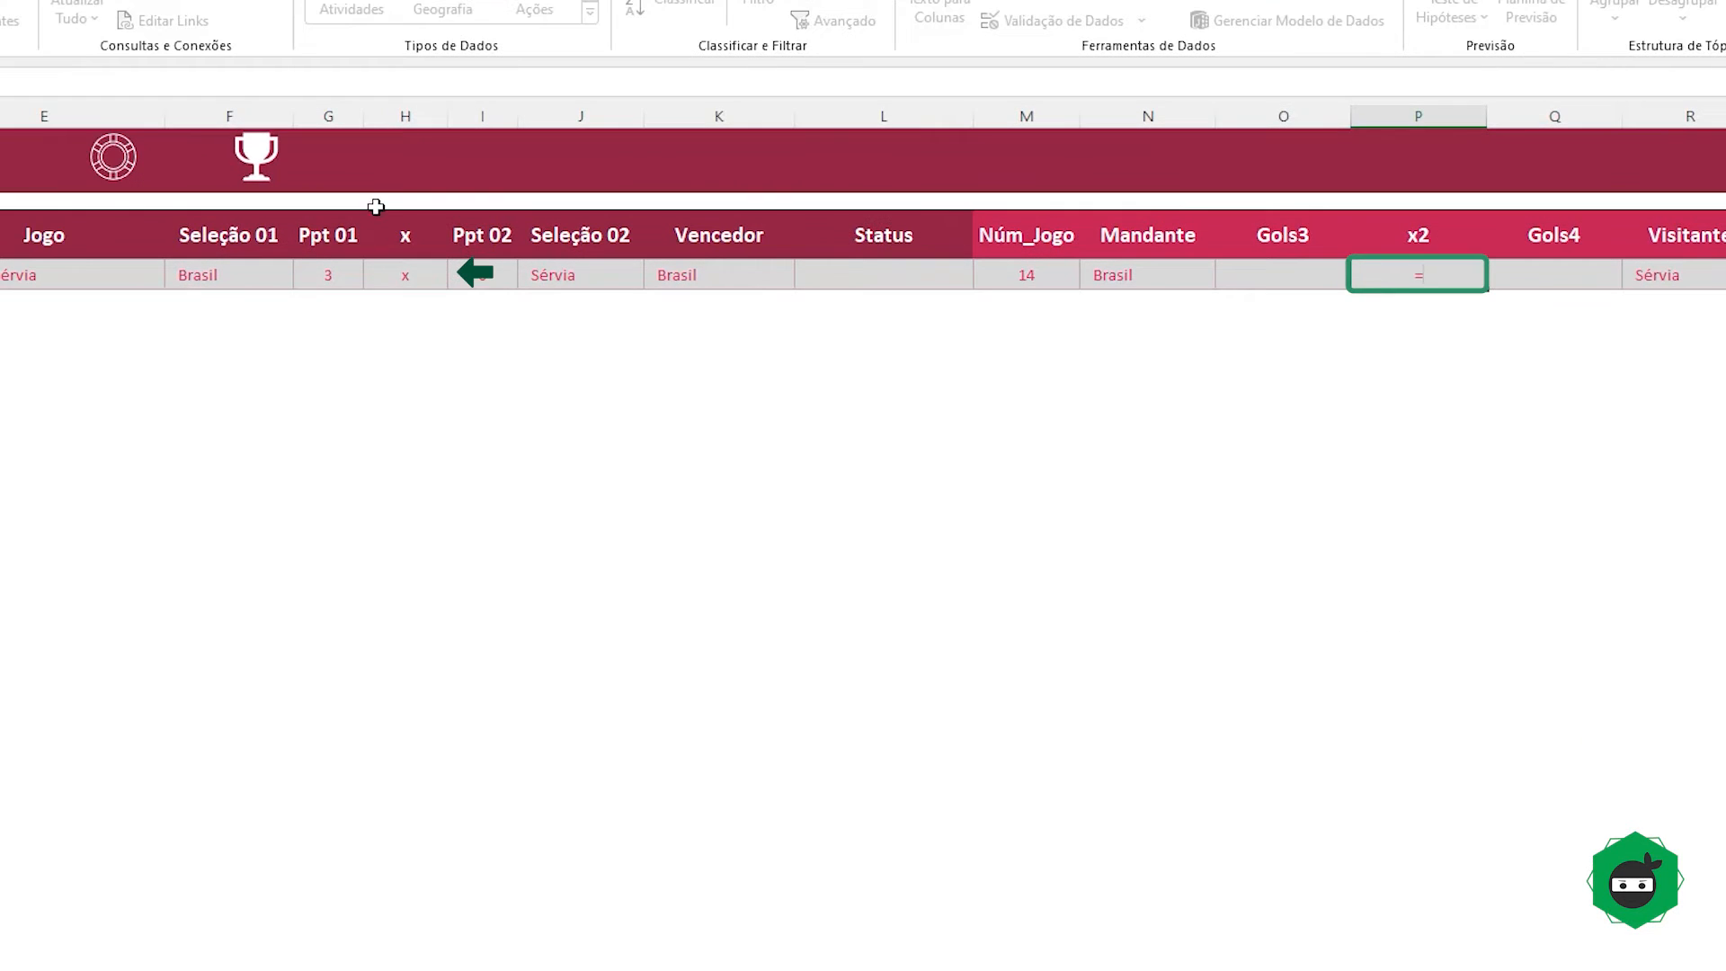
{"action": "type", "text": "h4"}
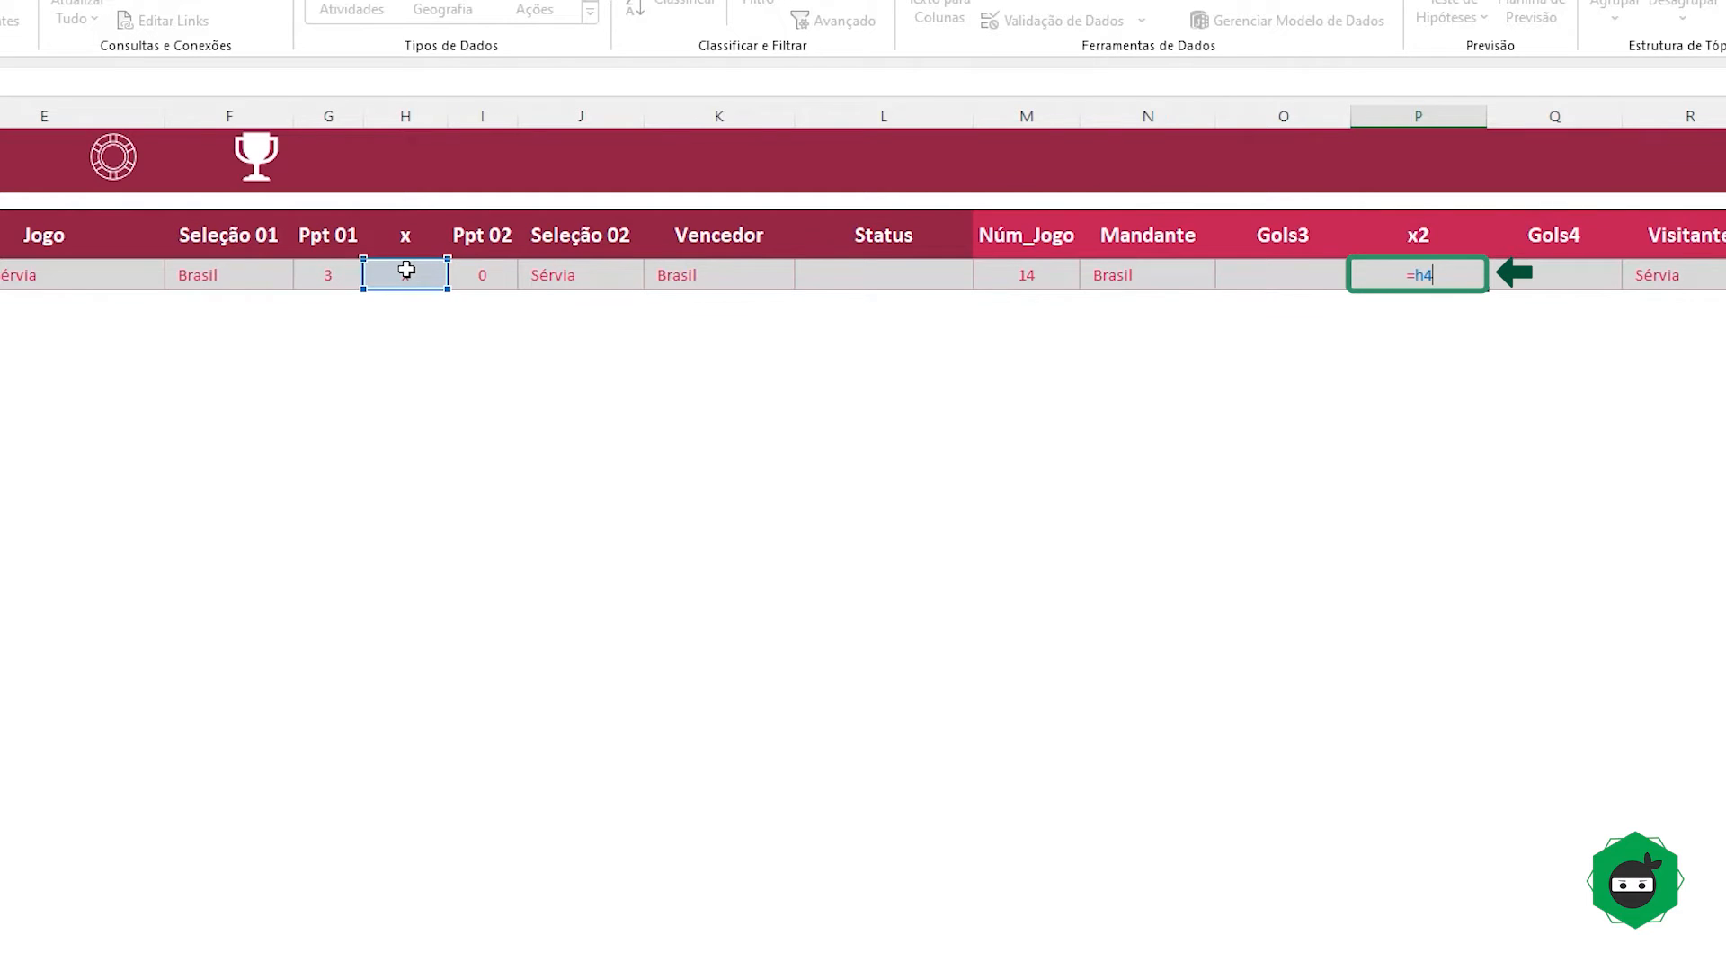
{"action": "key", "text": "F4"}
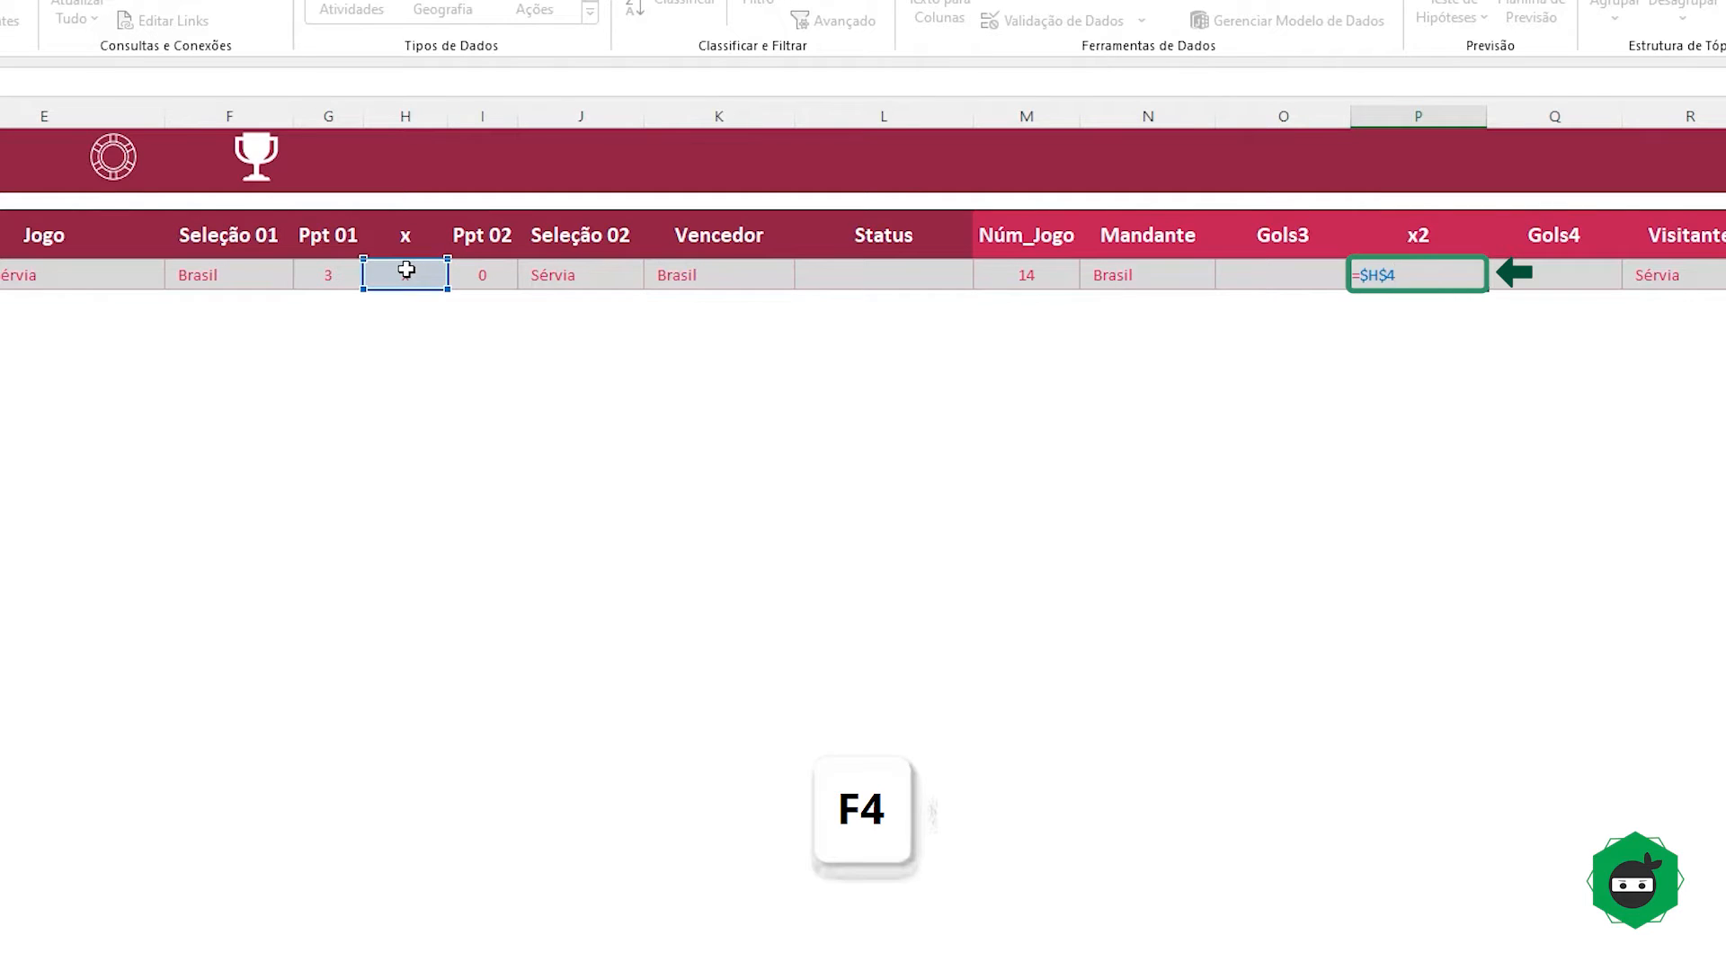
{"action": "key", "text": "Return"}
{"action": "left_click", "coordinate": [1391, 275]}
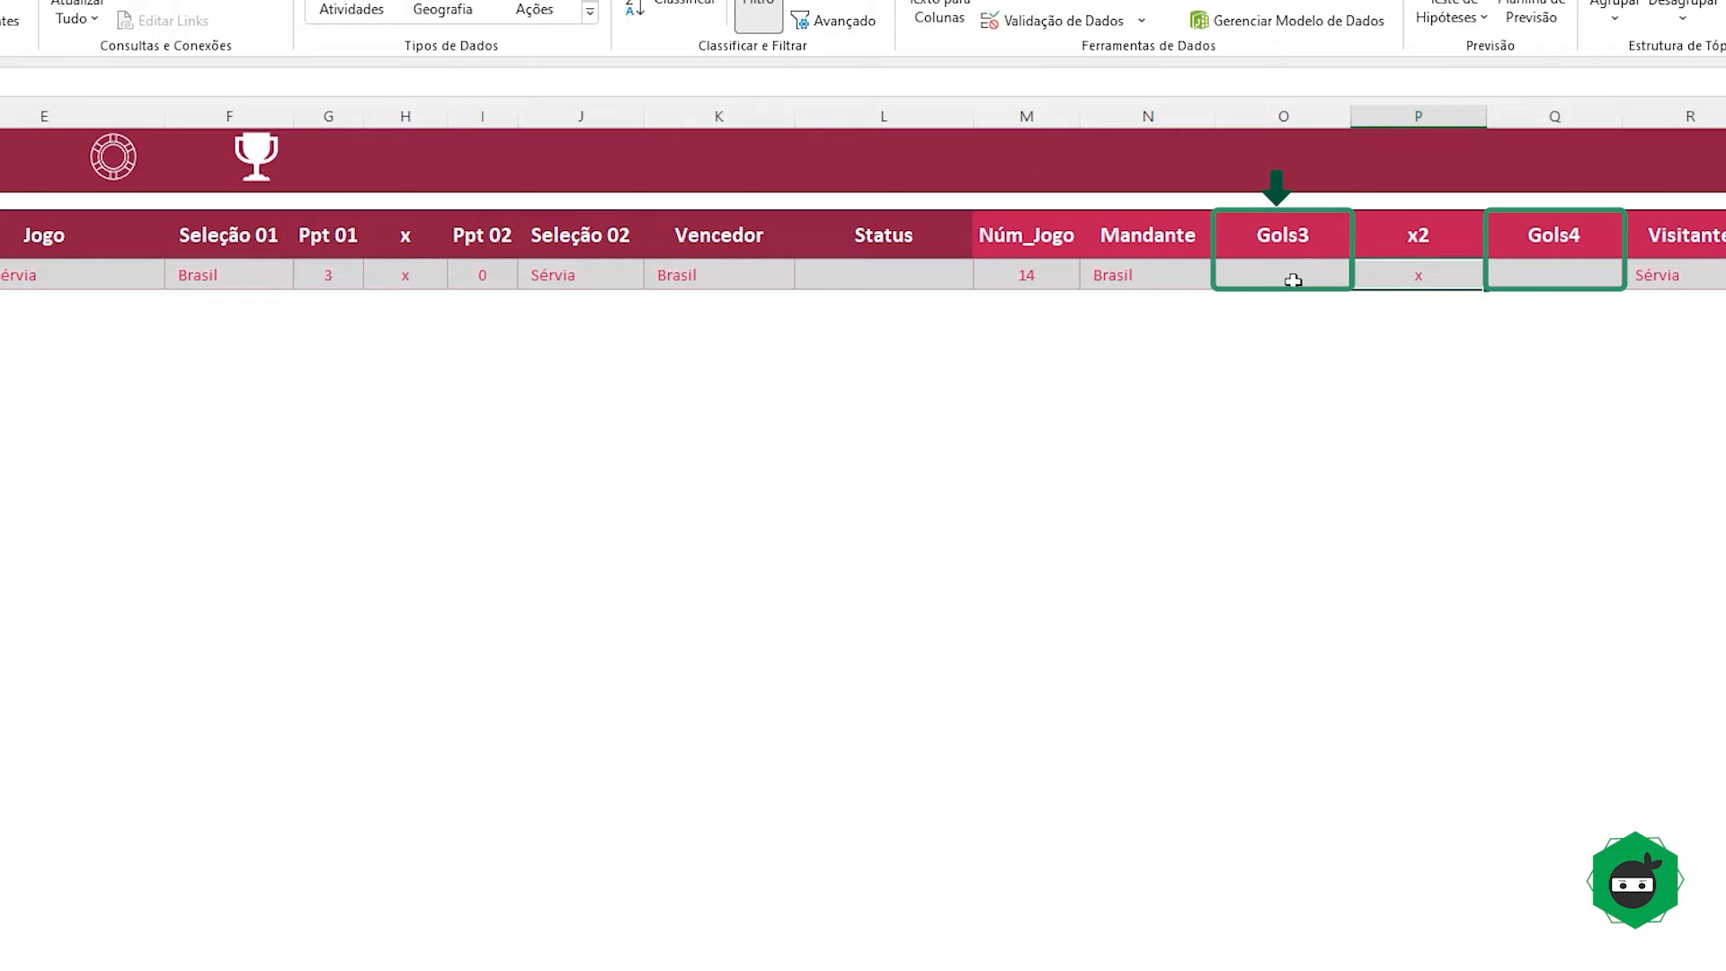
Step: Compare the empty Gols3 and Gols4 cells with the Ppt 01 and Ppt 02 predictions and the Núm_Jogo value
{"action": "left_click", "coordinate": [1290, 277]}
{"action": "left_click", "coordinate": [1526, 273]}
{"action": "left_click", "coordinate": [1290, 273]}
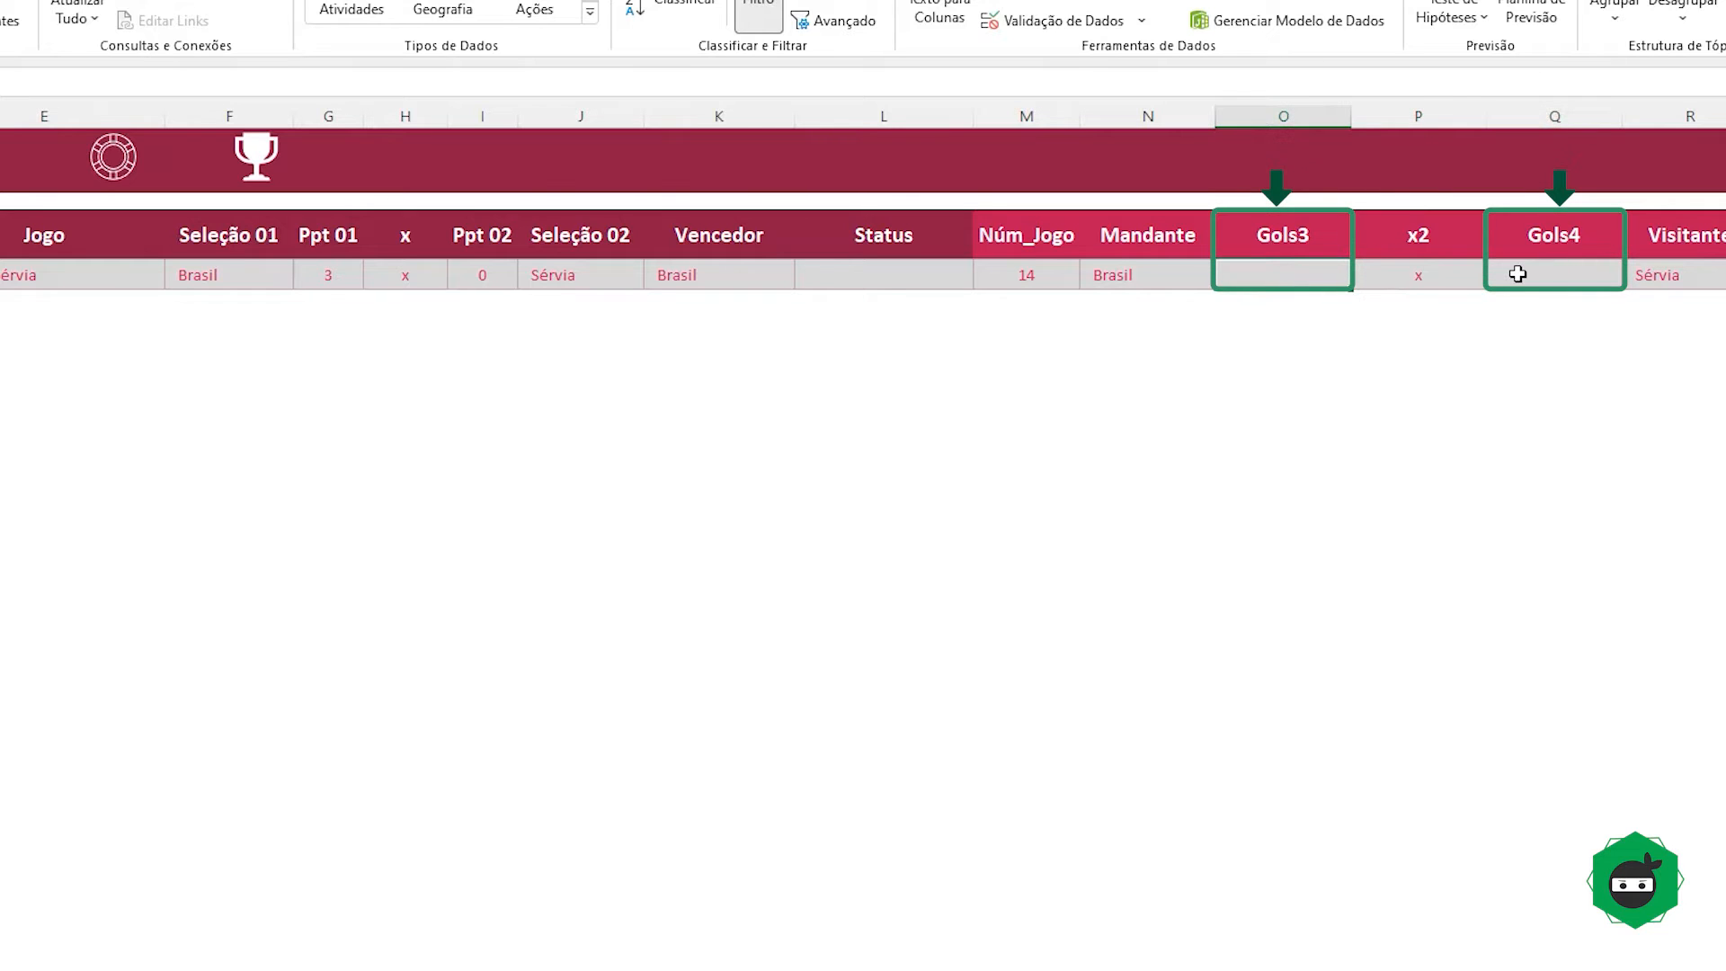
{"action": "left_click", "coordinate": [1514, 274]}
{"action": "left_click", "coordinate": [1276, 273]}
{"action": "left_click", "coordinate": [314, 279]}
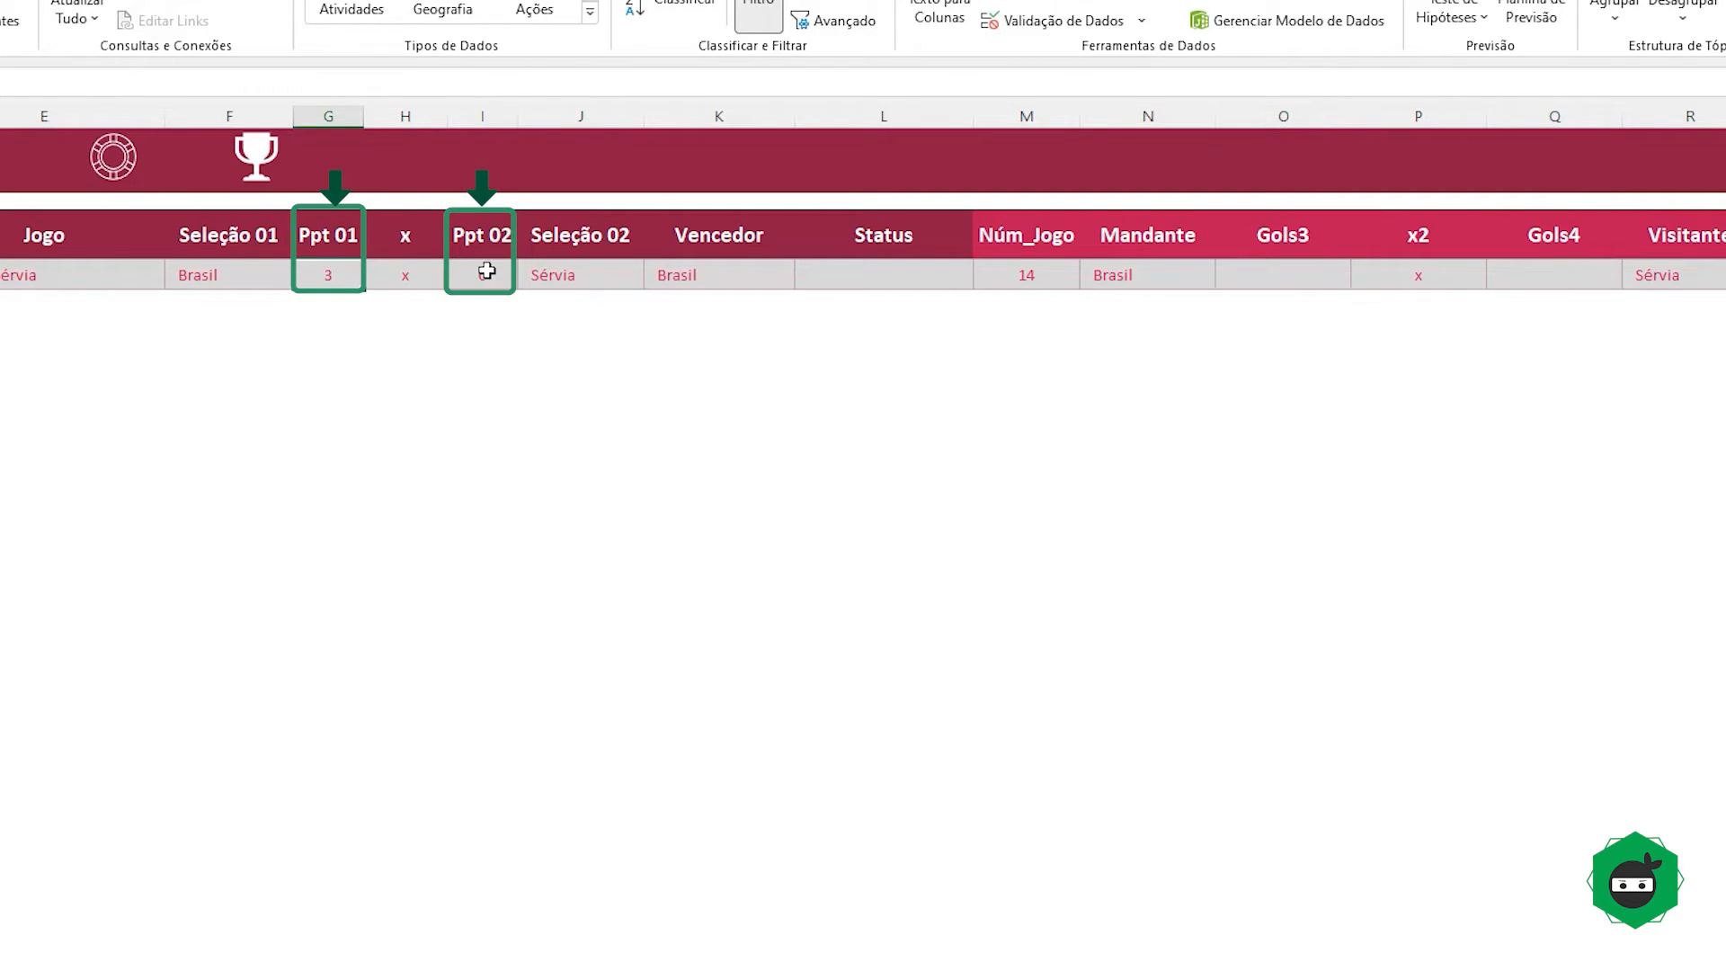
{"action": "left_click", "coordinate": [486, 274]}
{"action": "left_click", "coordinate": [349, 275]}
{"action": "left_click", "coordinate": [497, 274]}
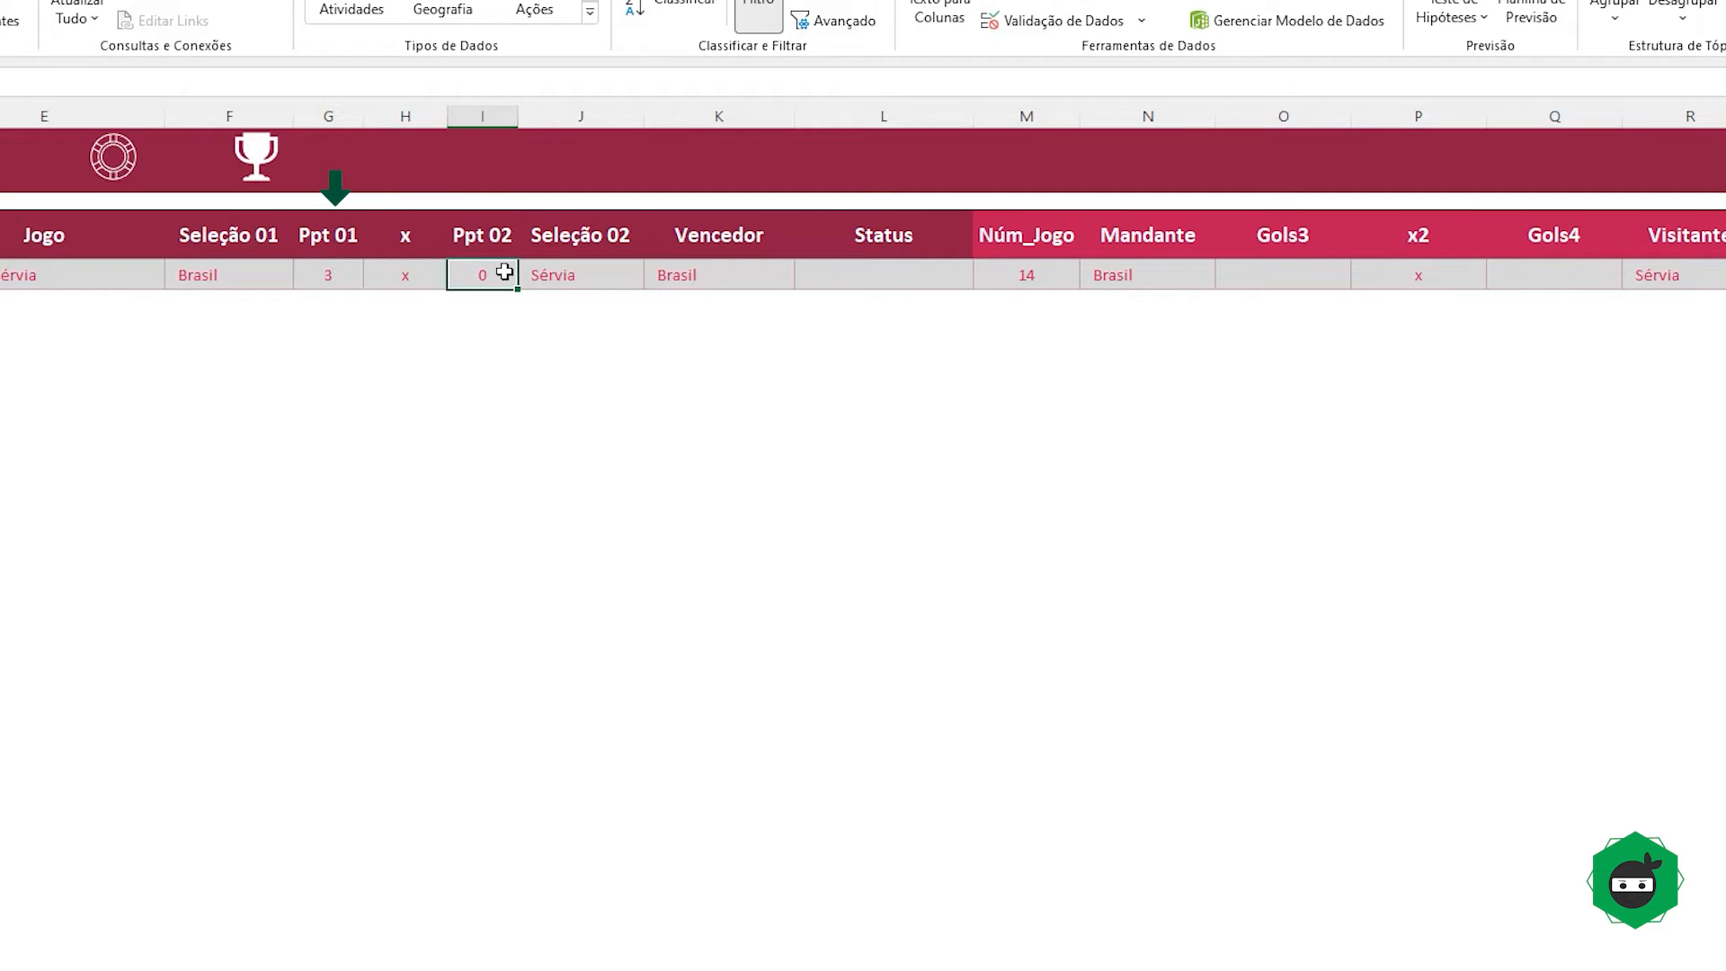
{"action": "left_click", "coordinate": [1276, 272]}
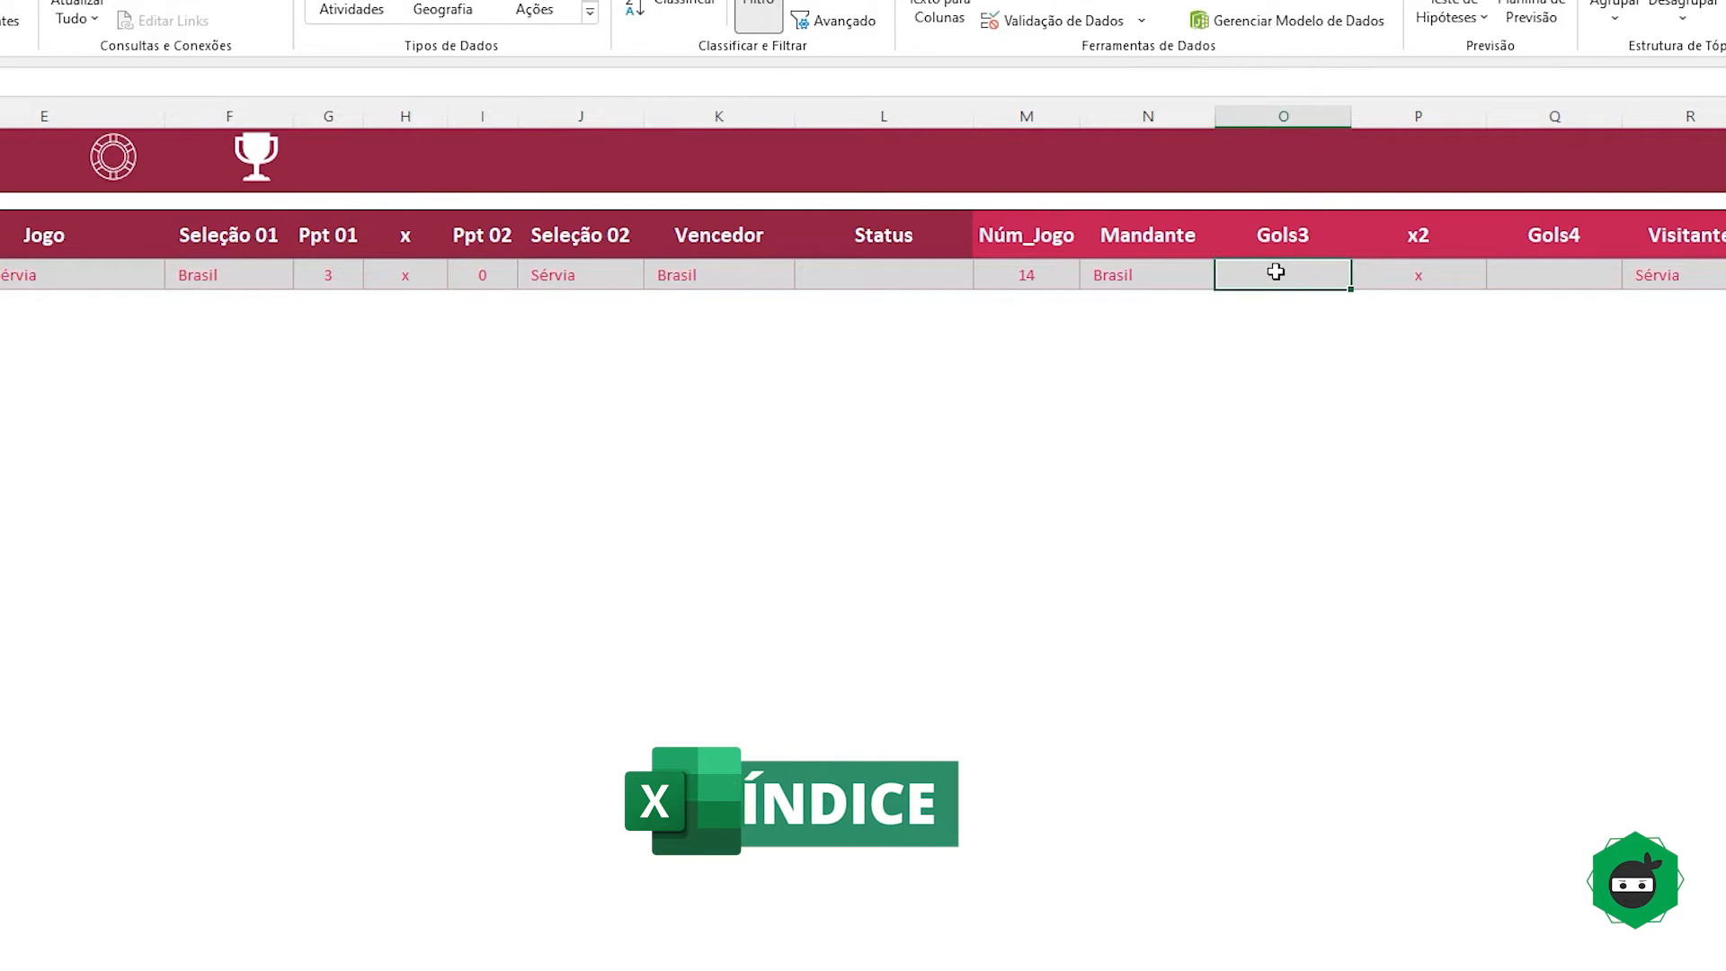
{"action": "left_click", "coordinate": [1029, 270]}
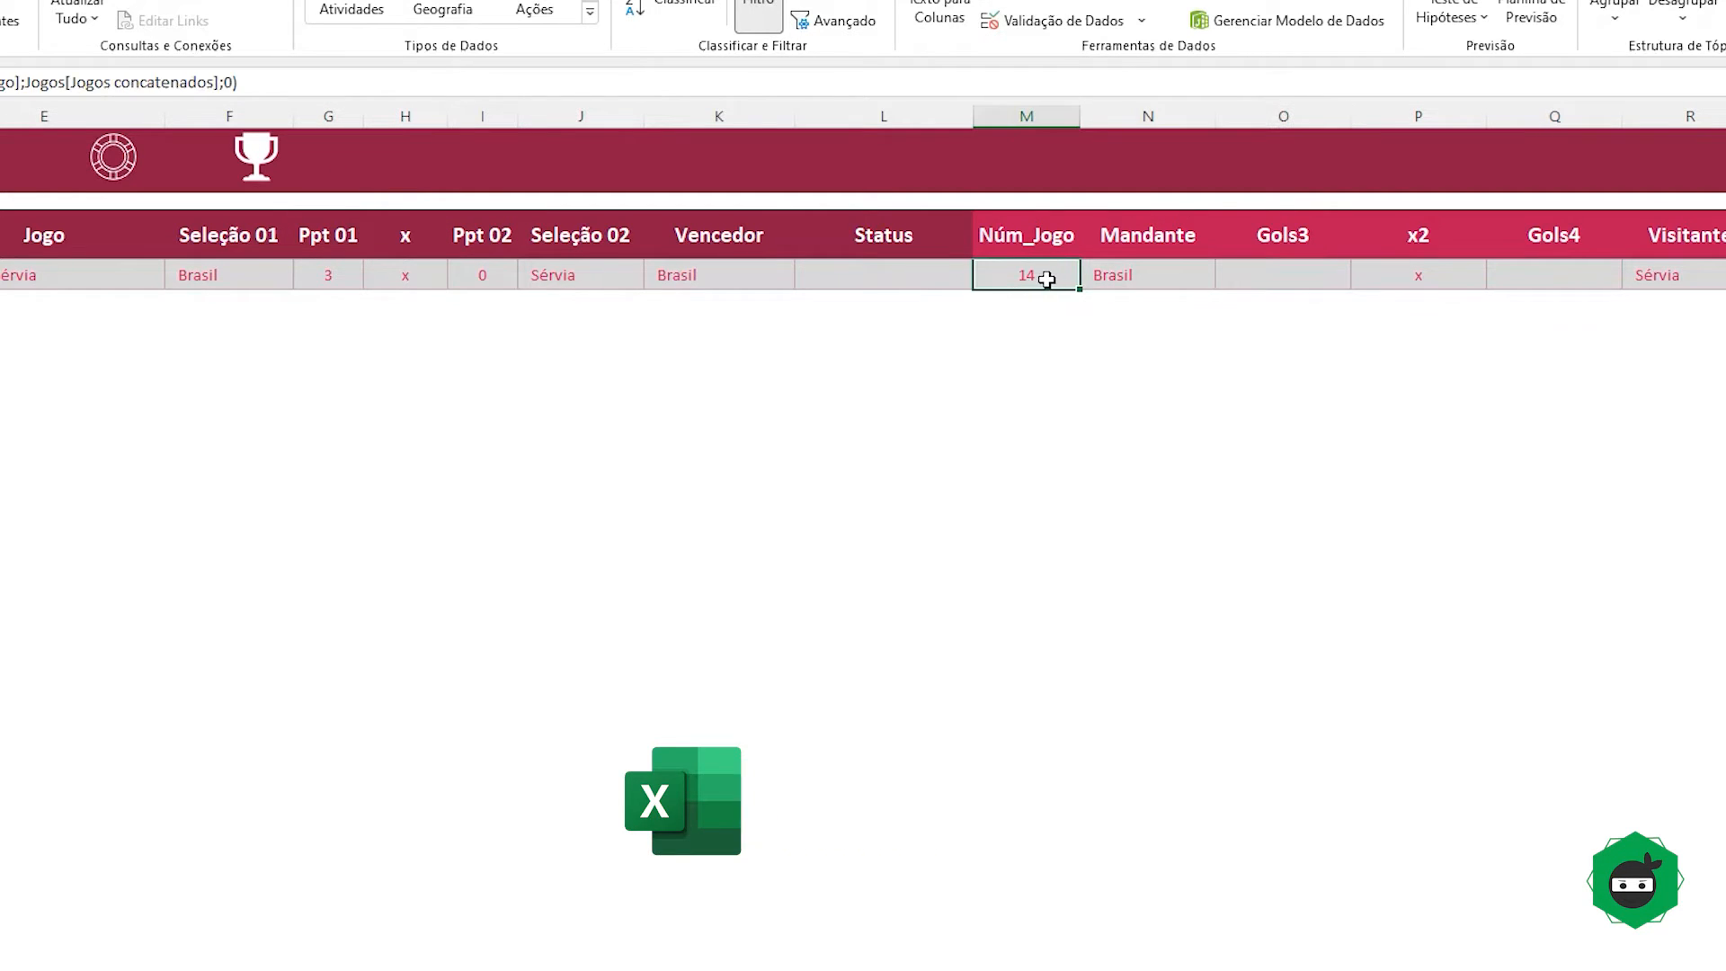
Step: Start the first Gols3 formula as =ÍNDICE(Jogos[Gols_1];) using the Gols_1 column of the Resultados dos jogos sheet
{"action": "left_click", "coordinate": [1263, 276]}
{"action": "type", "text": "="}
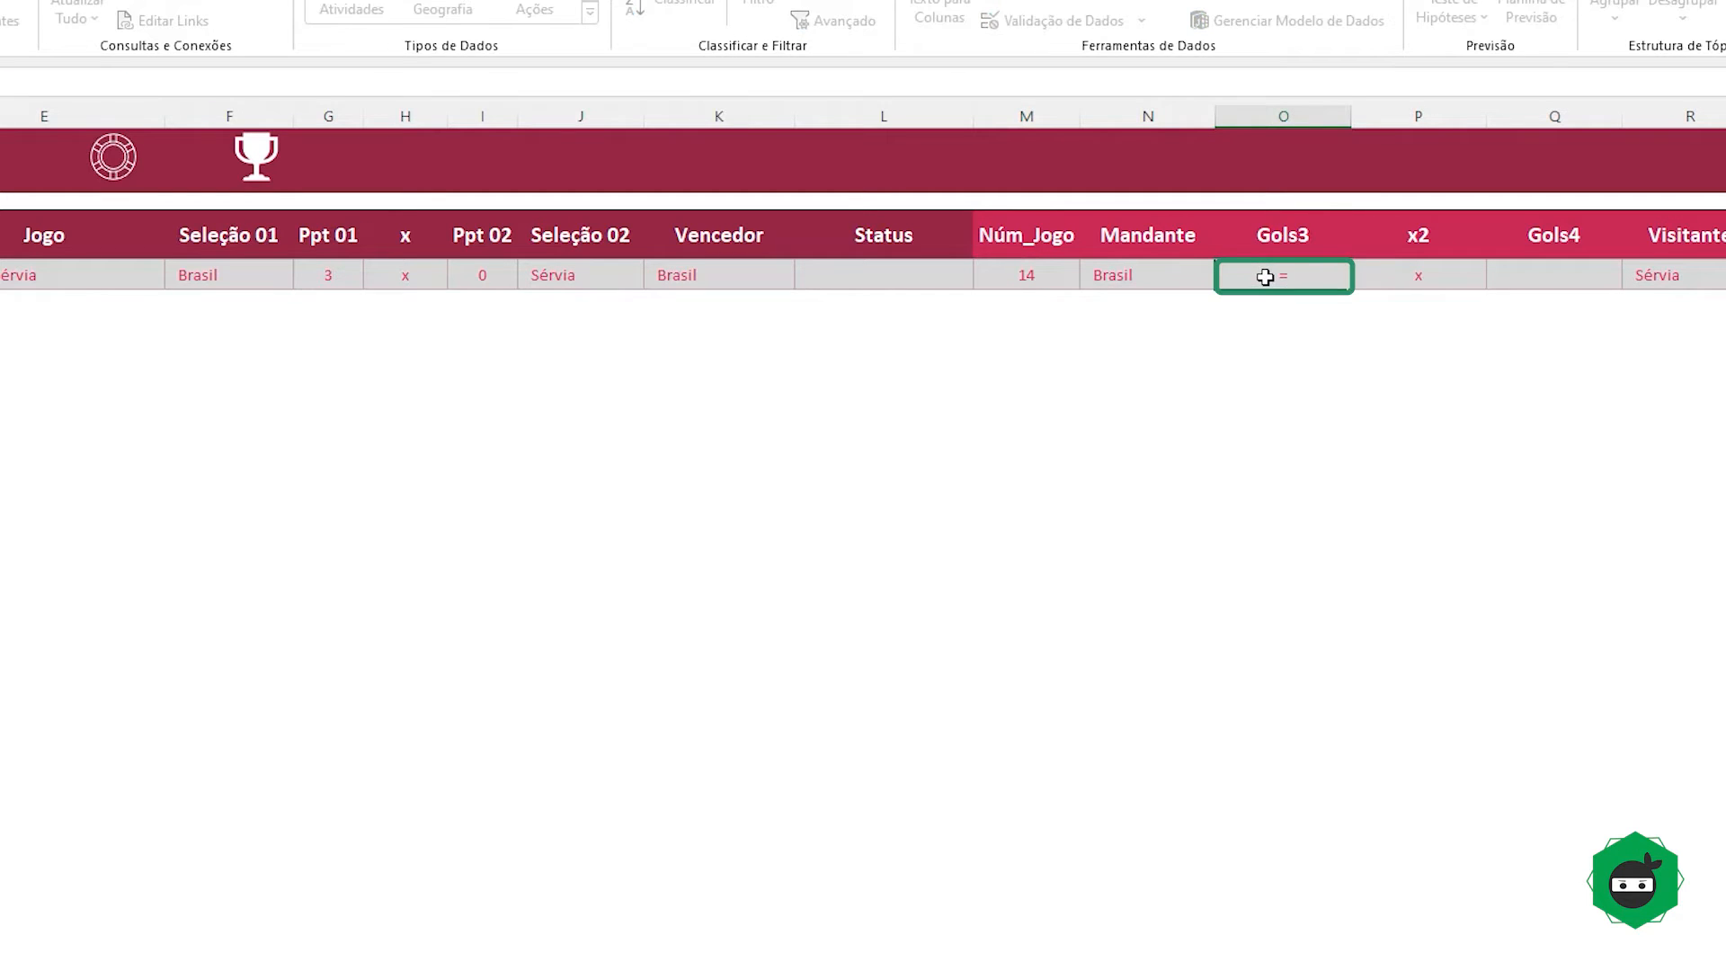
{"action": "type", "text": "índ"}
{"action": "key", "text": "Tab"}
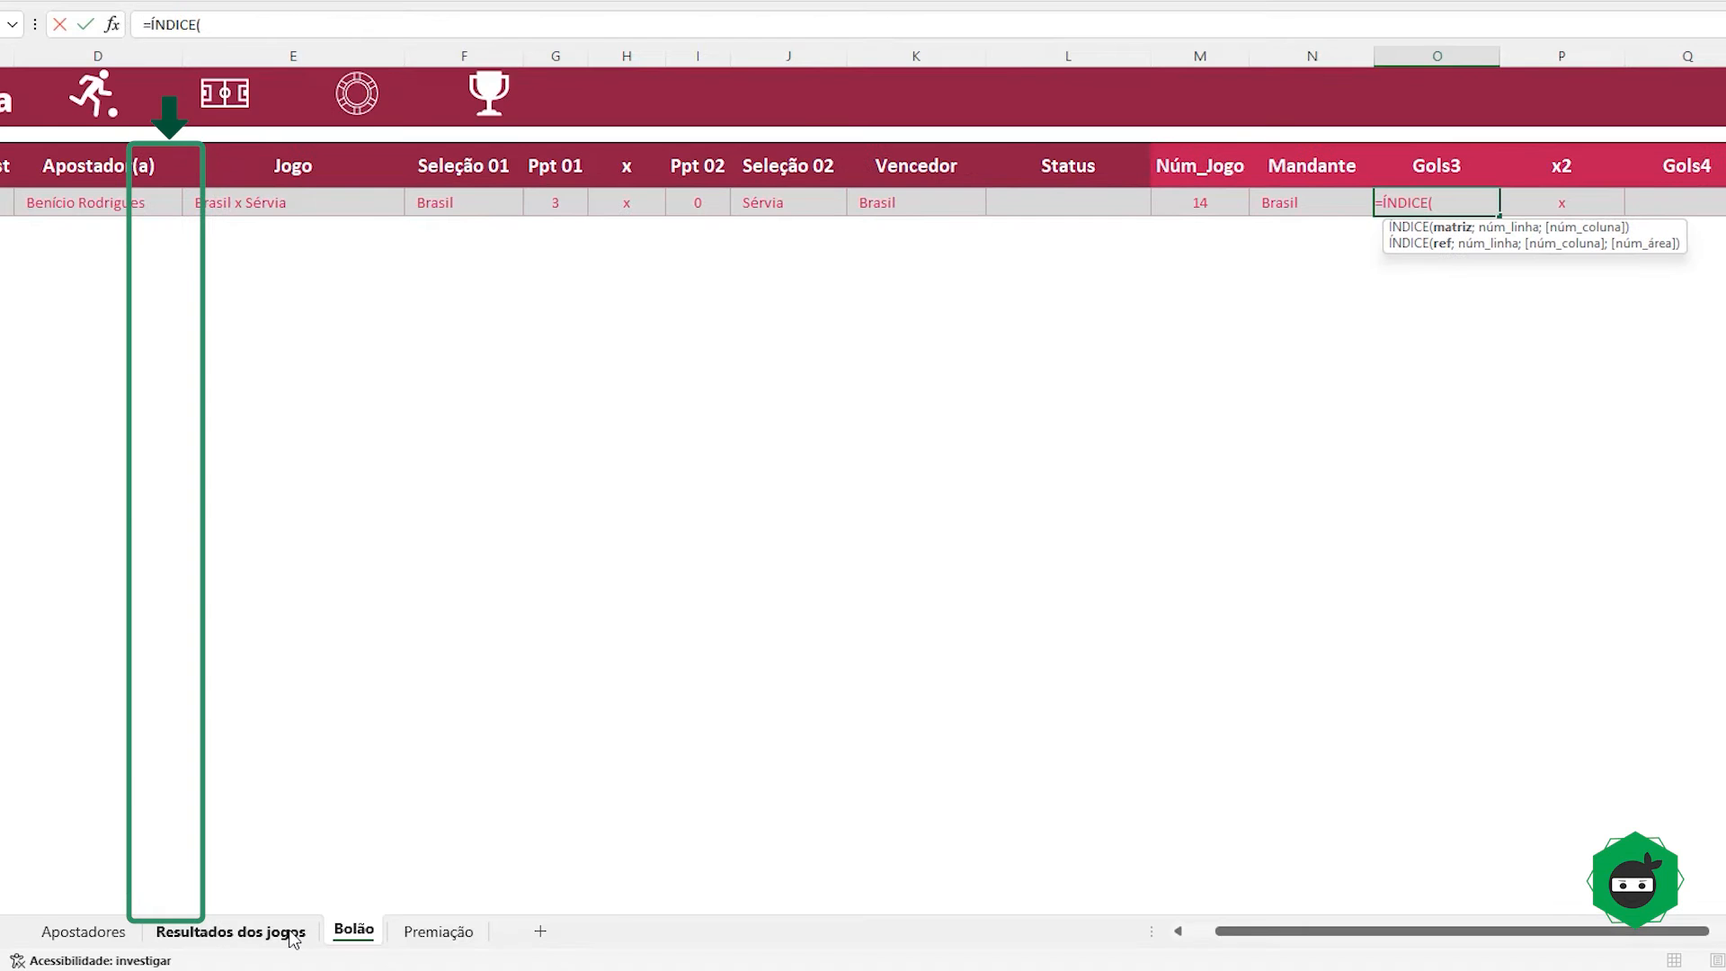
{"action": "left_click", "coordinate": [231, 929]}
{"action": "left_click", "coordinate": [180, 223]}
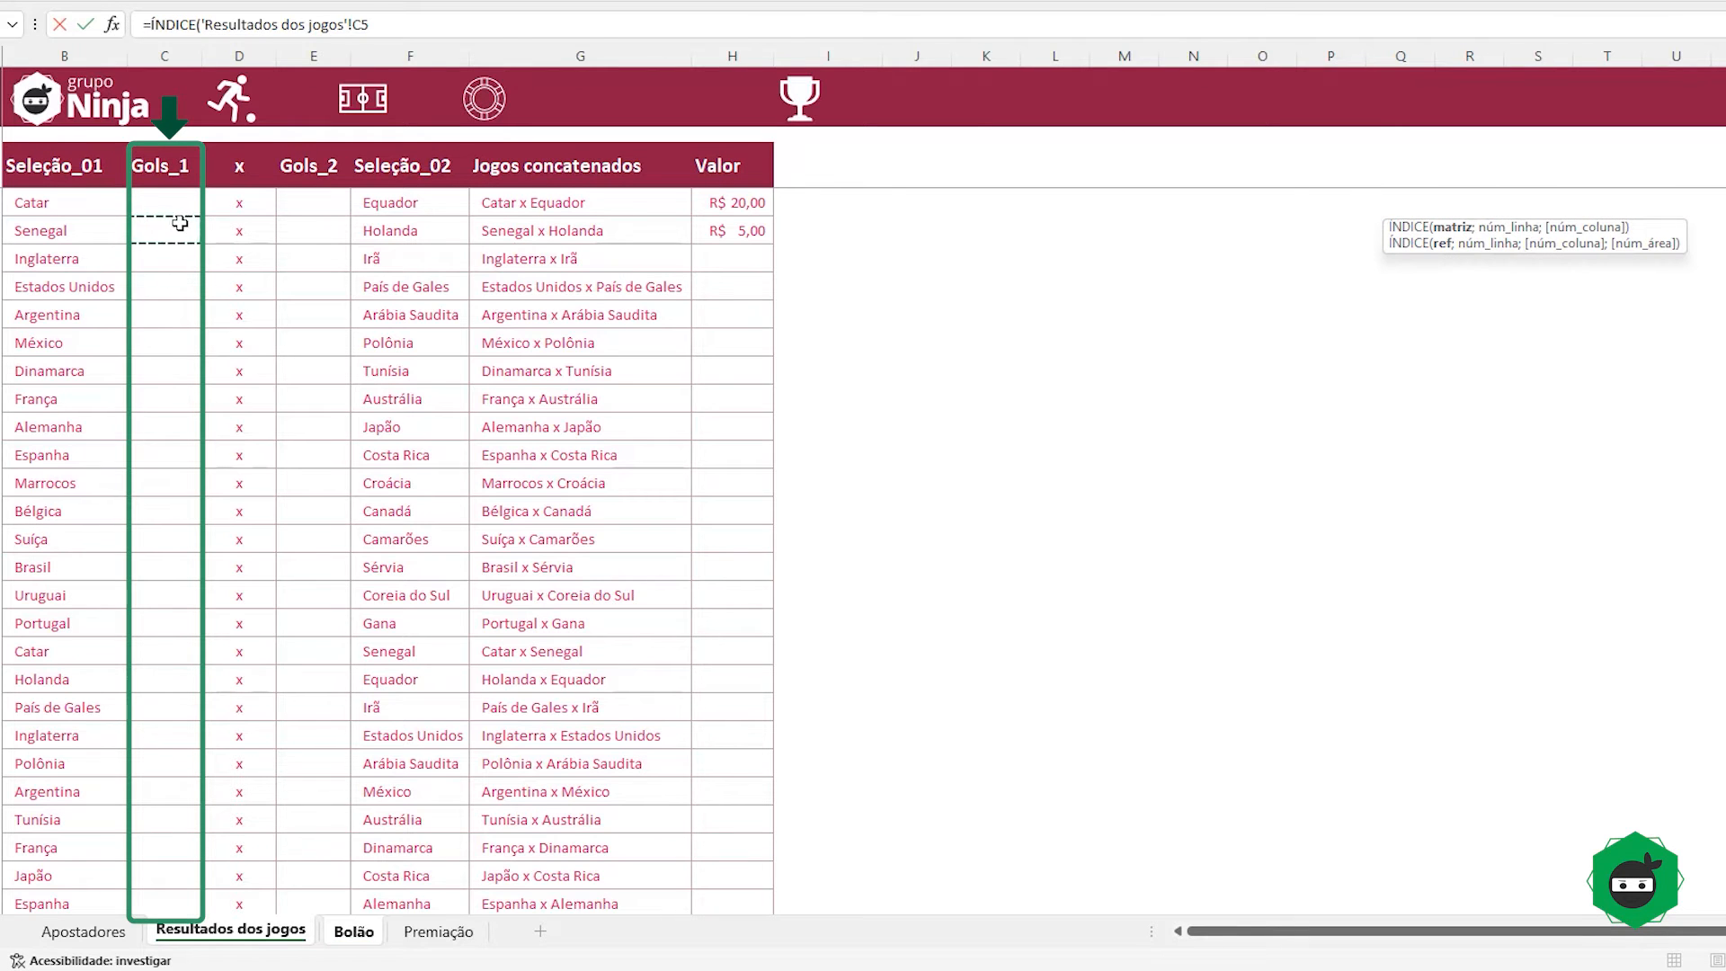
{"action": "left_click", "coordinate": [169, 316]}
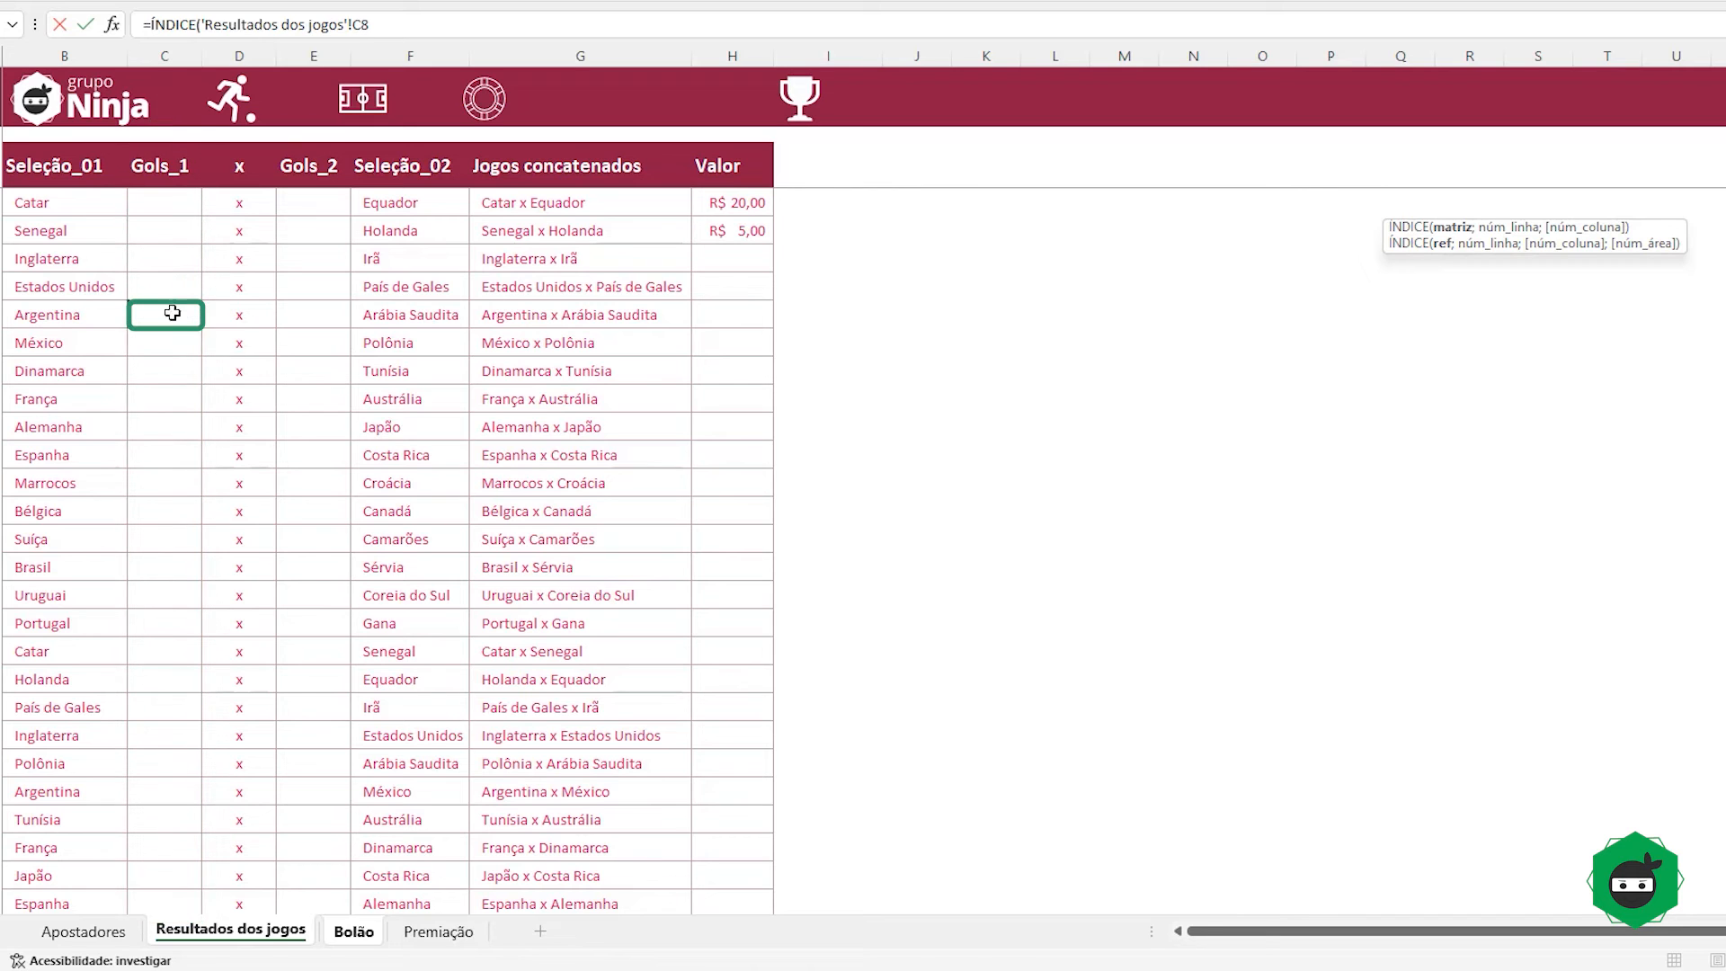
{"action": "key", "text": "ctrl+space"}
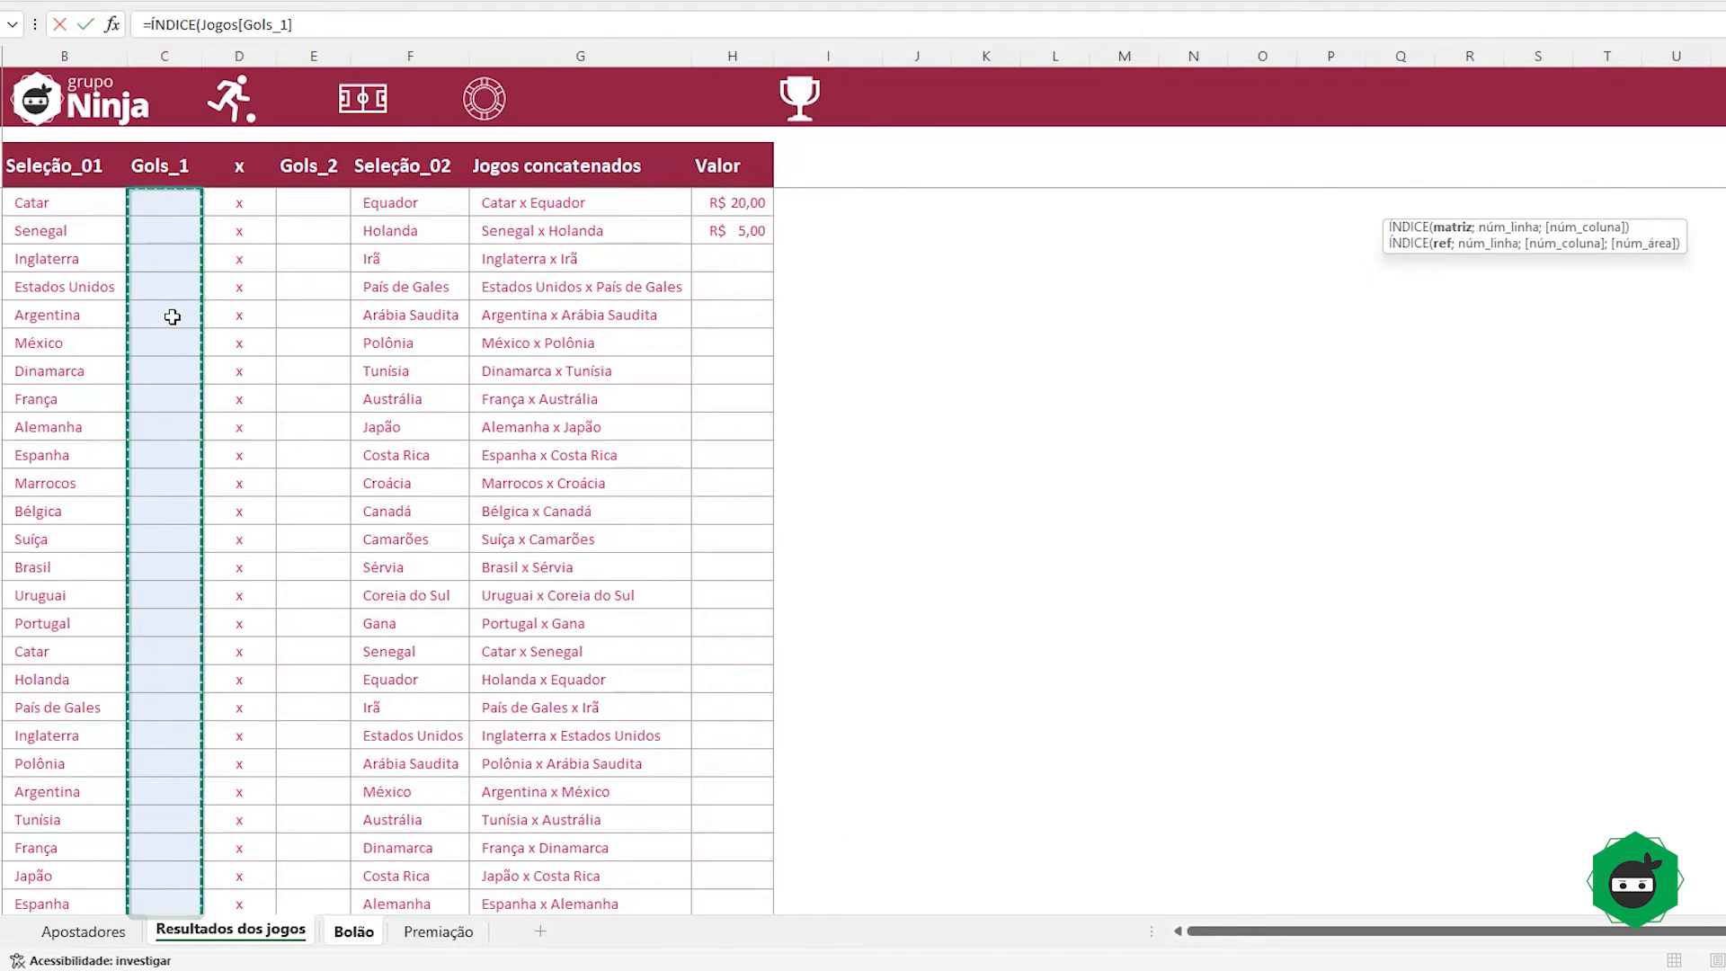
{"action": "type", "text": ";"}
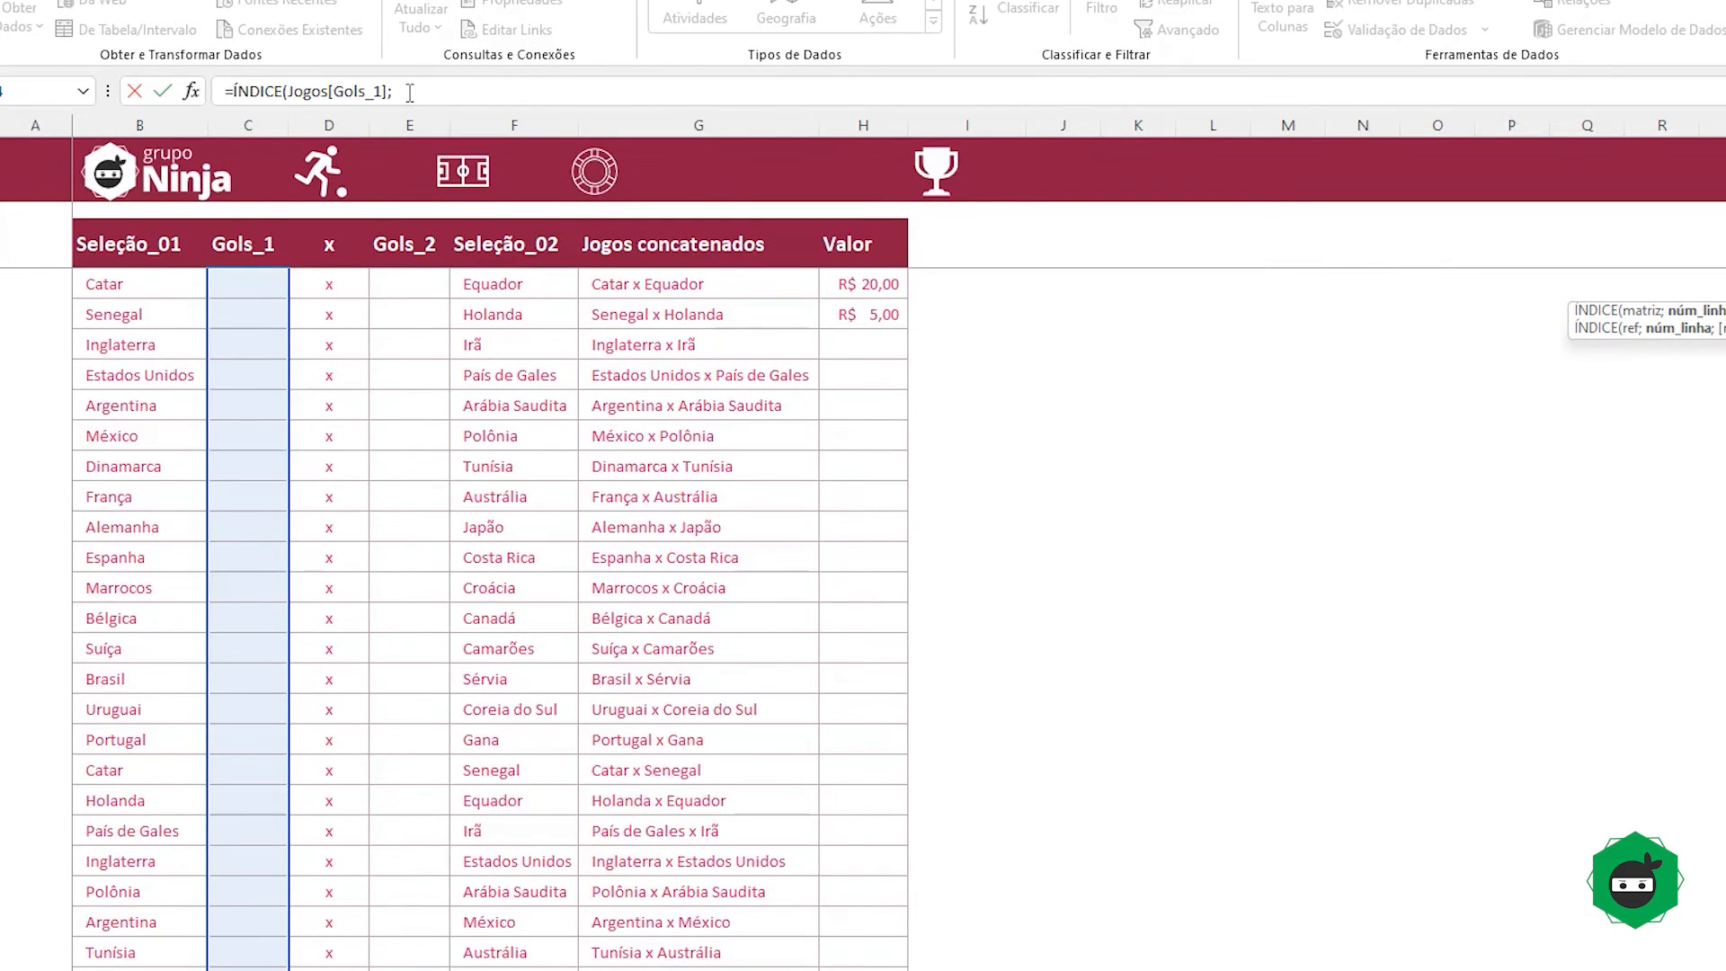
{"action": "key", "text": "Return"}
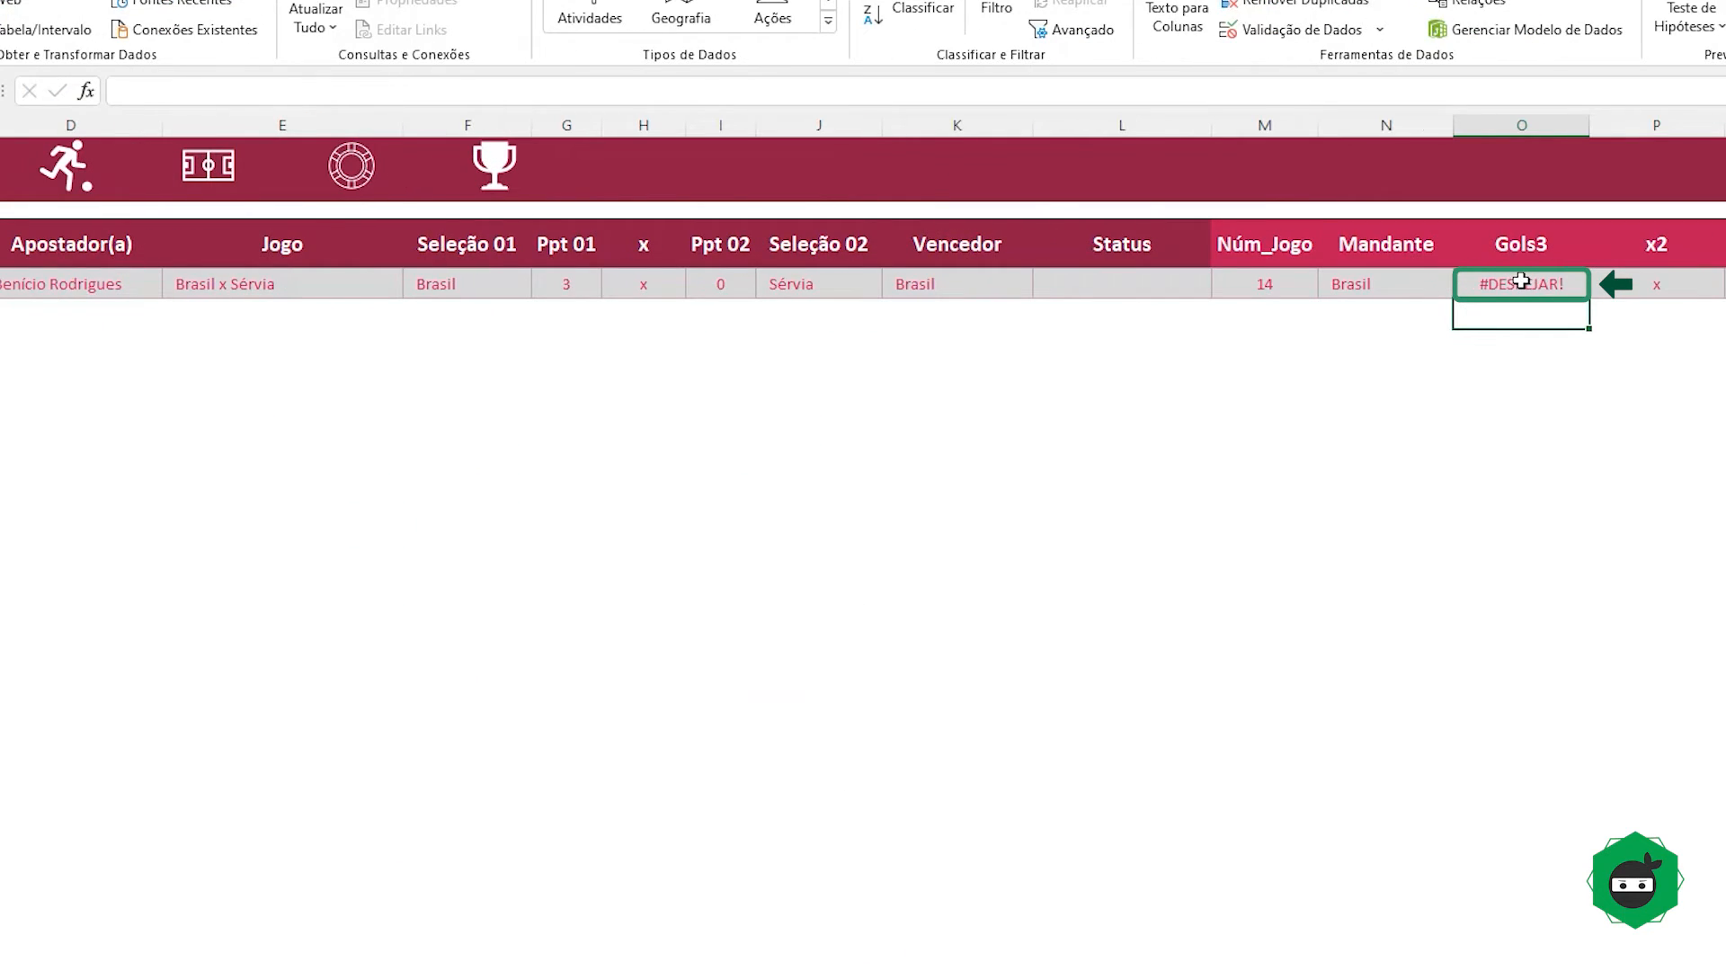
Step: Complete the Gols3 formula as =ÍNDICE(Jogos[Gols_1];[@[Núm_Jogo]]) with the game number as the row argument
{"action": "double_click", "coordinate": [1524, 284]}
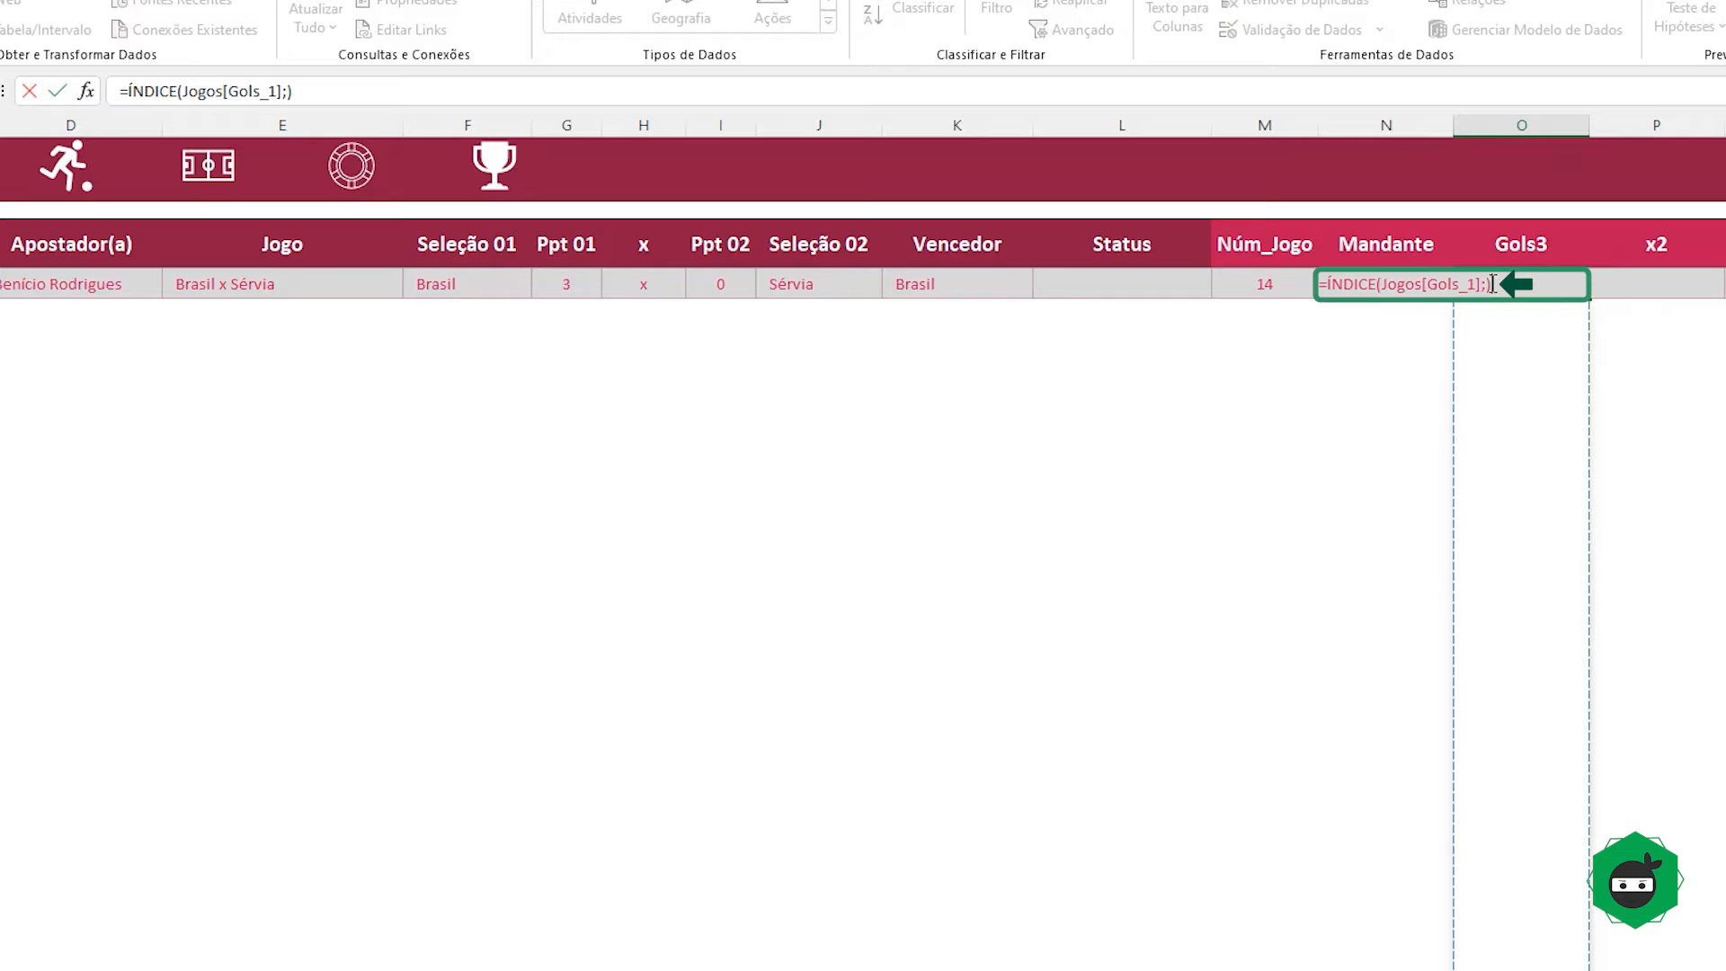
{"action": "key", "text": "BackSpace"}
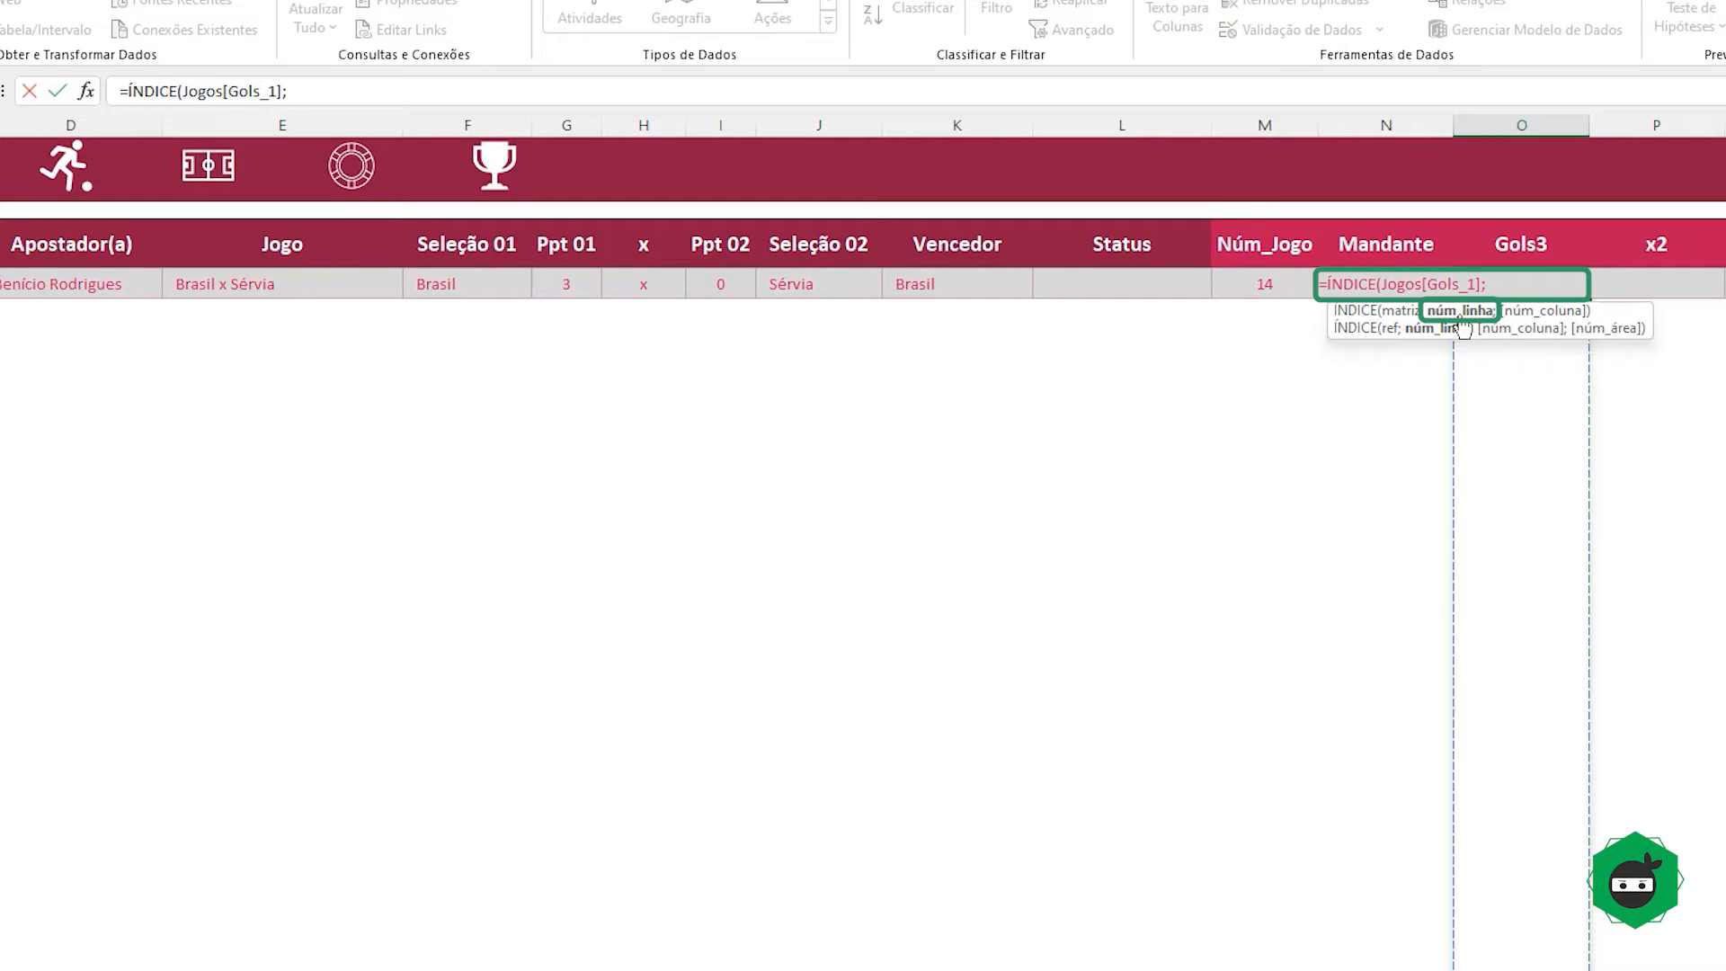
{"action": "left_click", "coordinate": [1258, 285]}
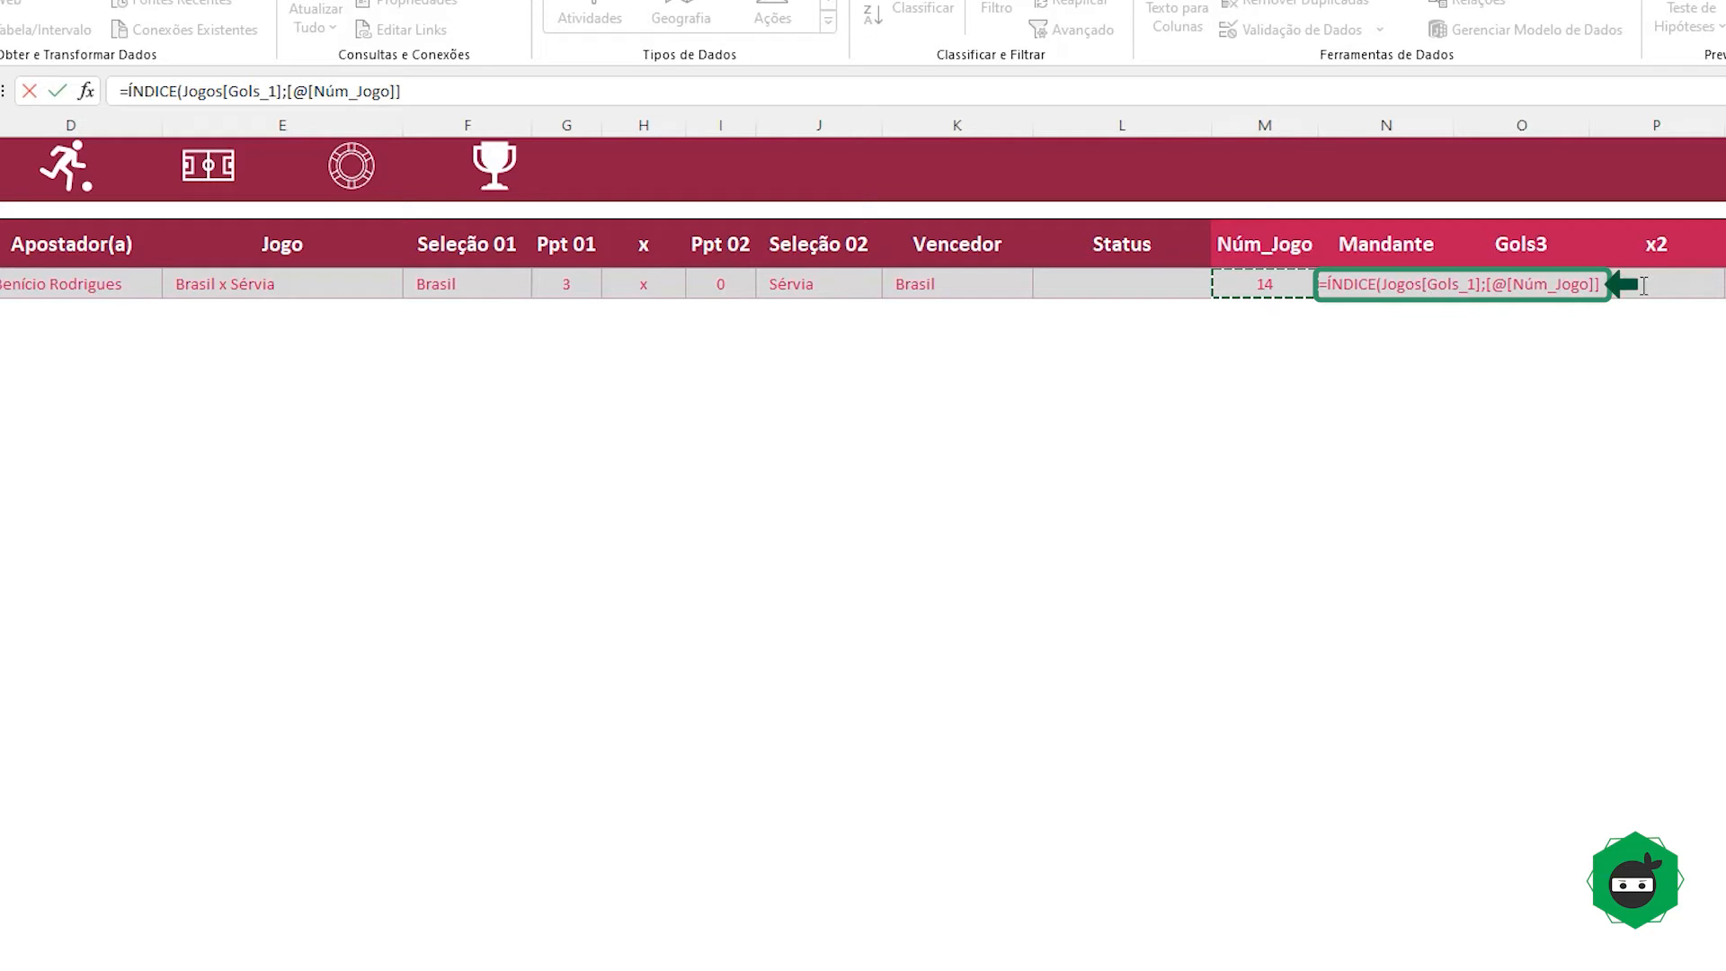
{"action": "type", "text": ")"}
{"action": "key", "text": "Return"}
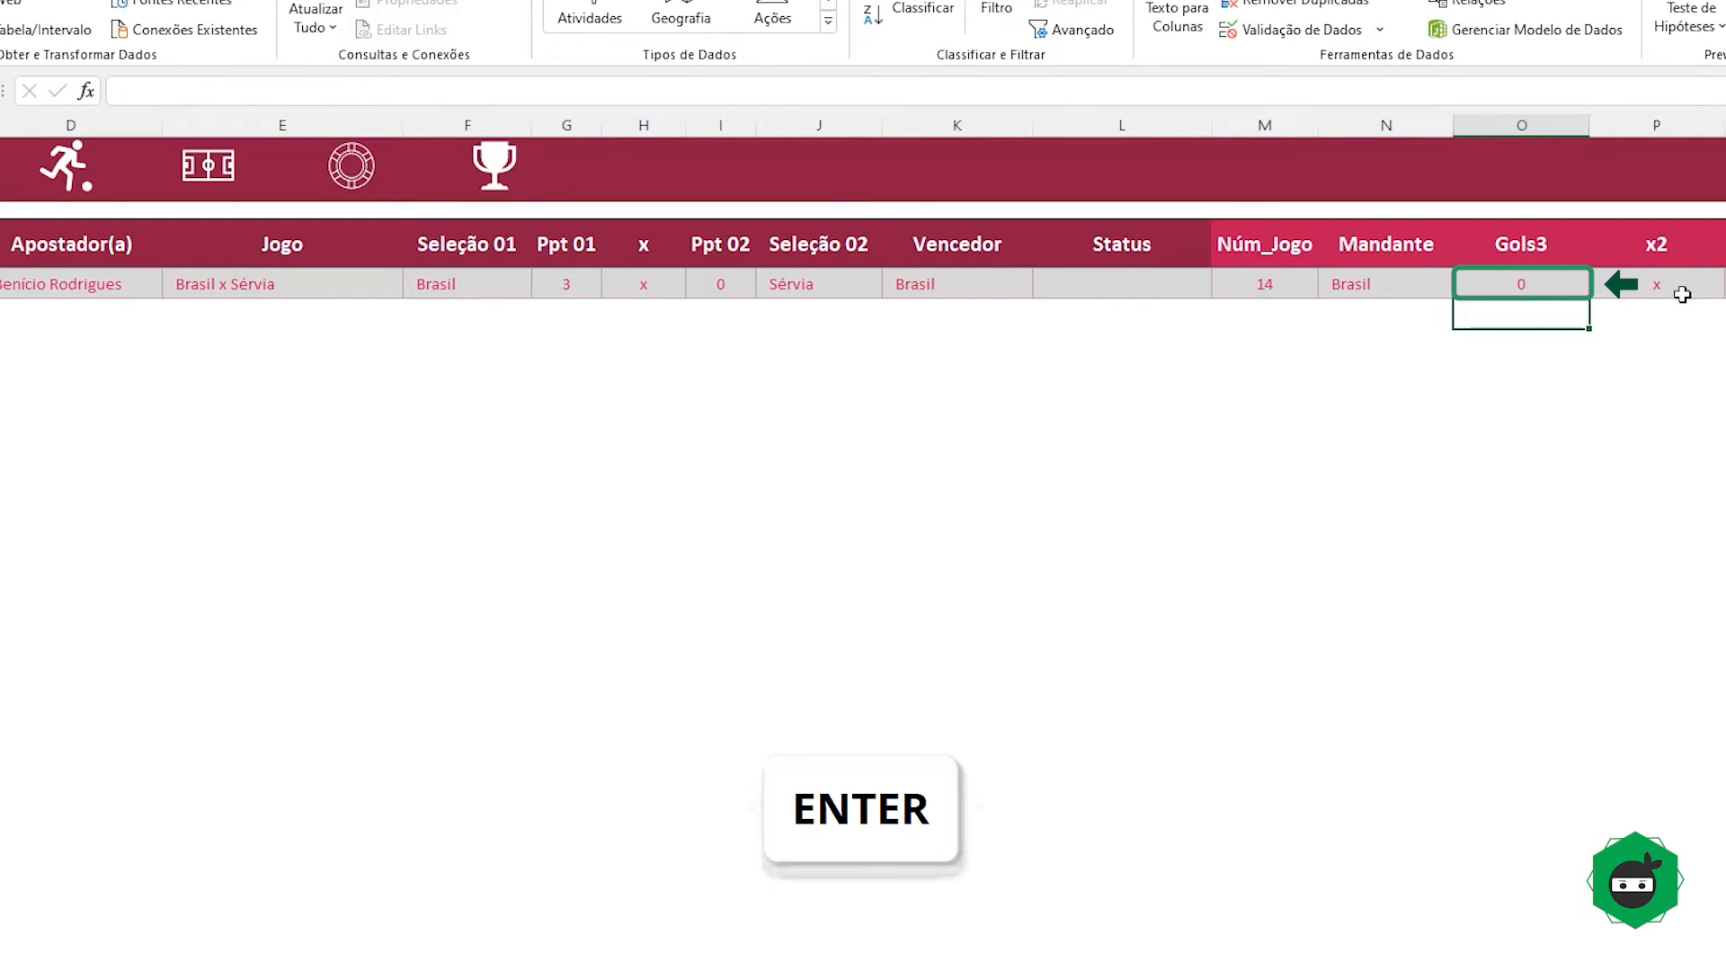
{"action": "left_click", "coordinate": [1534, 280]}
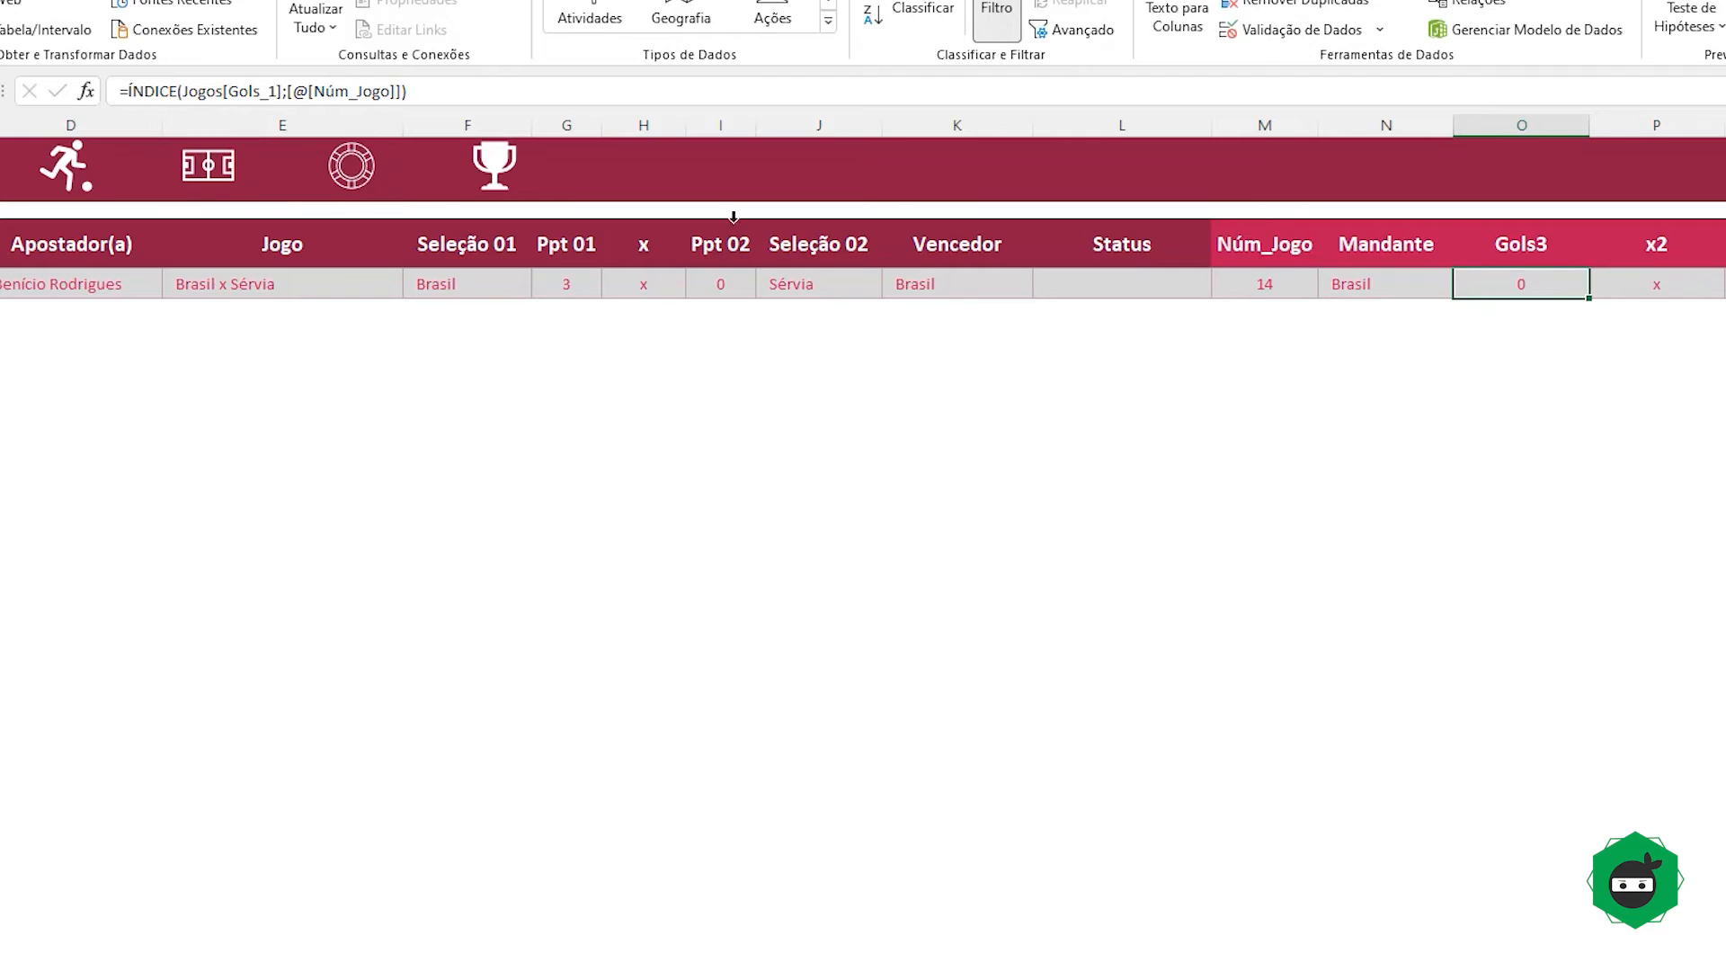
Step: Record the Brasil x Sérvia result on the Resultados dos jogos sheet with Gols_1 as 2 and Gols_2 as 0
{"action": "left_click", "coordinate": [207, 165]}
{"action": "left_click_drag", "start_coordinate": [169, 676], "coordinate": [808, 679]}
{"action": "left_click", "coordinate": [306, 680]}
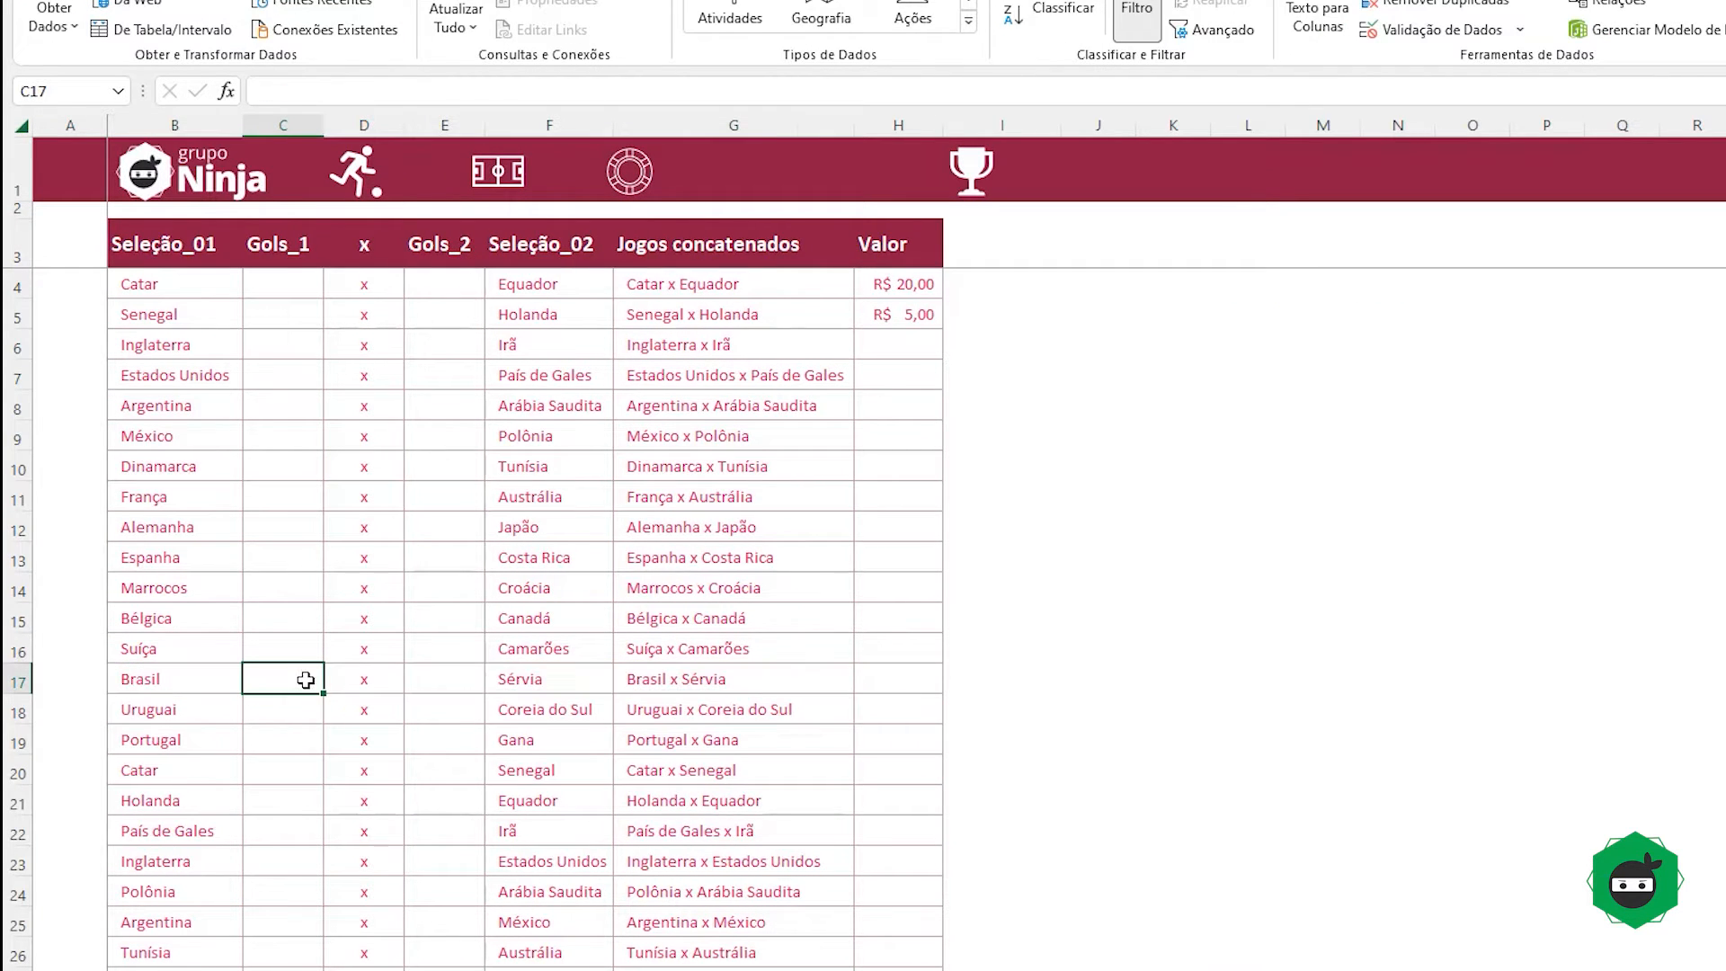
{"action": "type", "text": "2"}
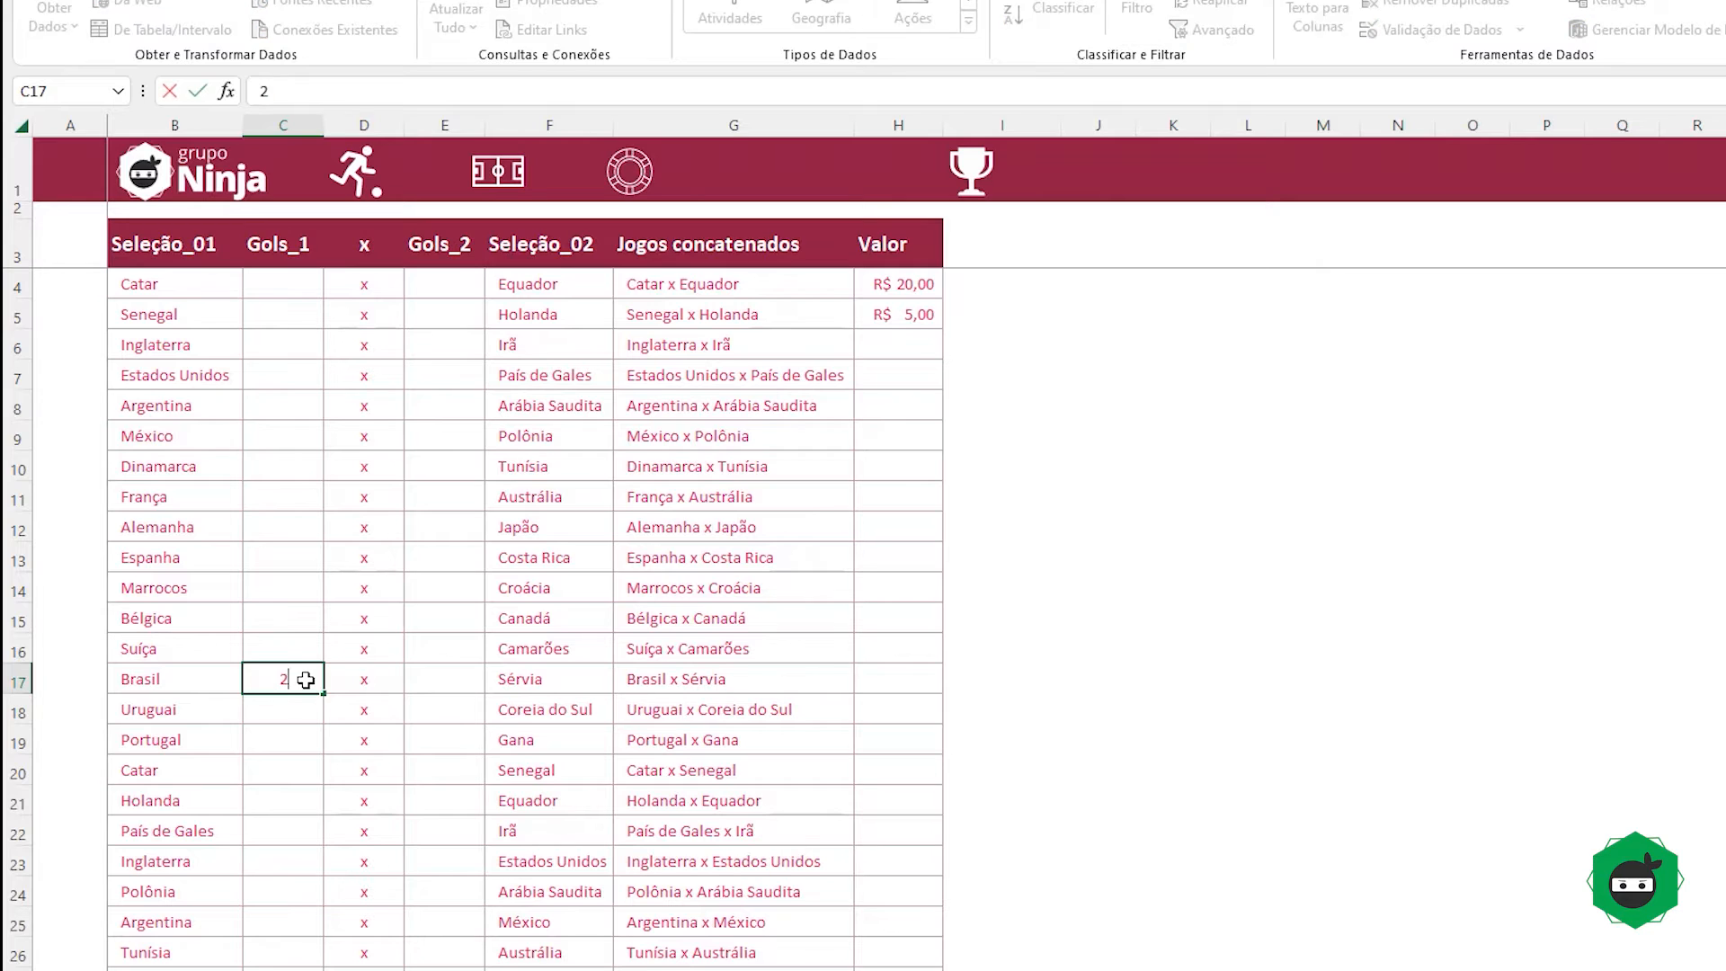
{"action": "key", "text": "Tab"}
{"action": "key", "text": "Tab"}
{"action": "type", "text": "0"}
{"action": "key", "text": "Tab"}
{"action": "left_click", "coordinate": [306, 680]}
{"action": "left_click", "coordinate": [440, 680]}
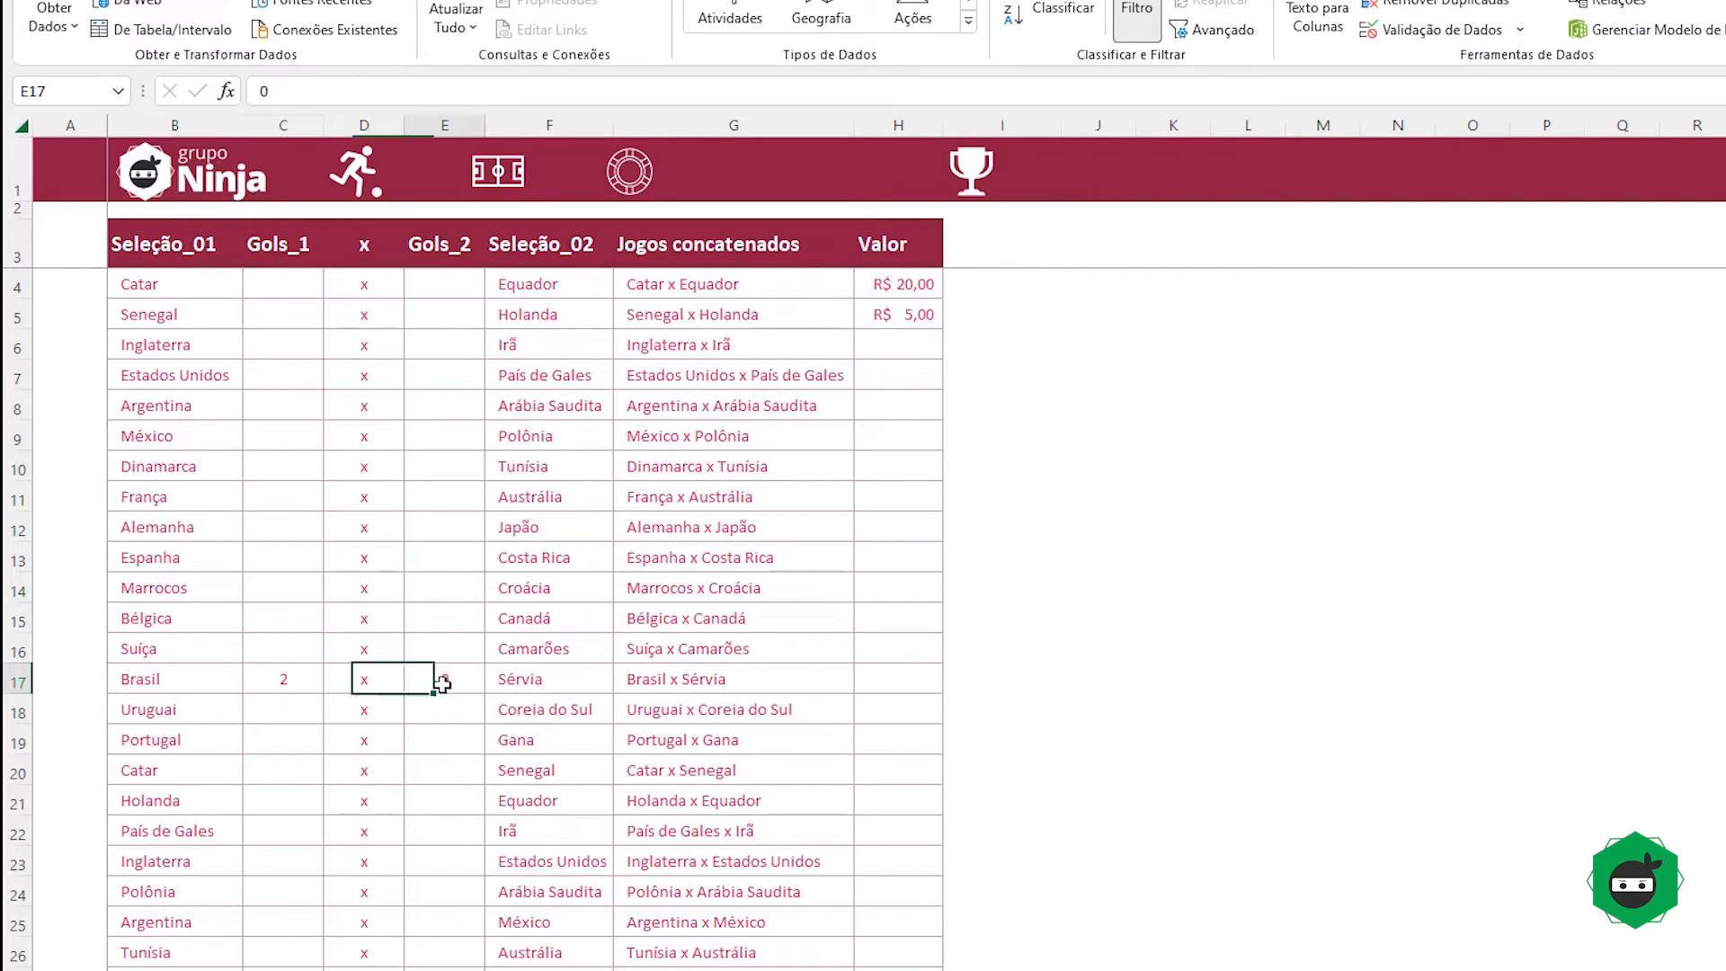
{"action": "type", "text": "0"}
{"action": "left_click", "coordinate": [292, 679]}
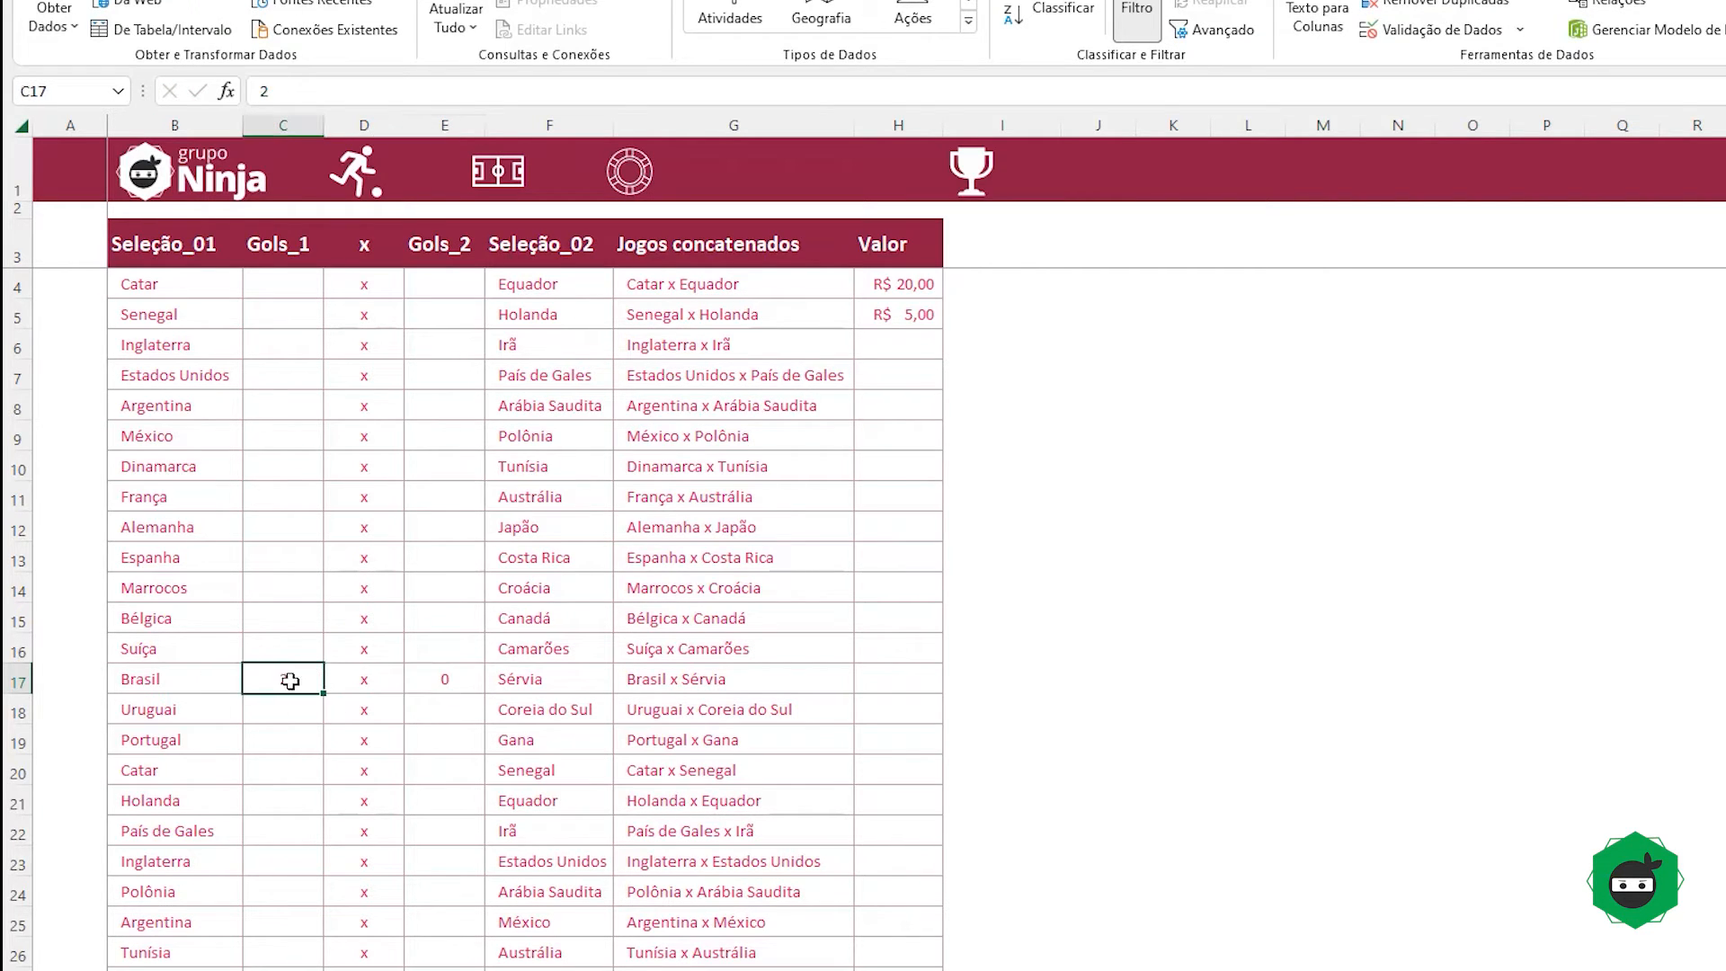
{"action": "left_click", "coordinate": [444, 682]}
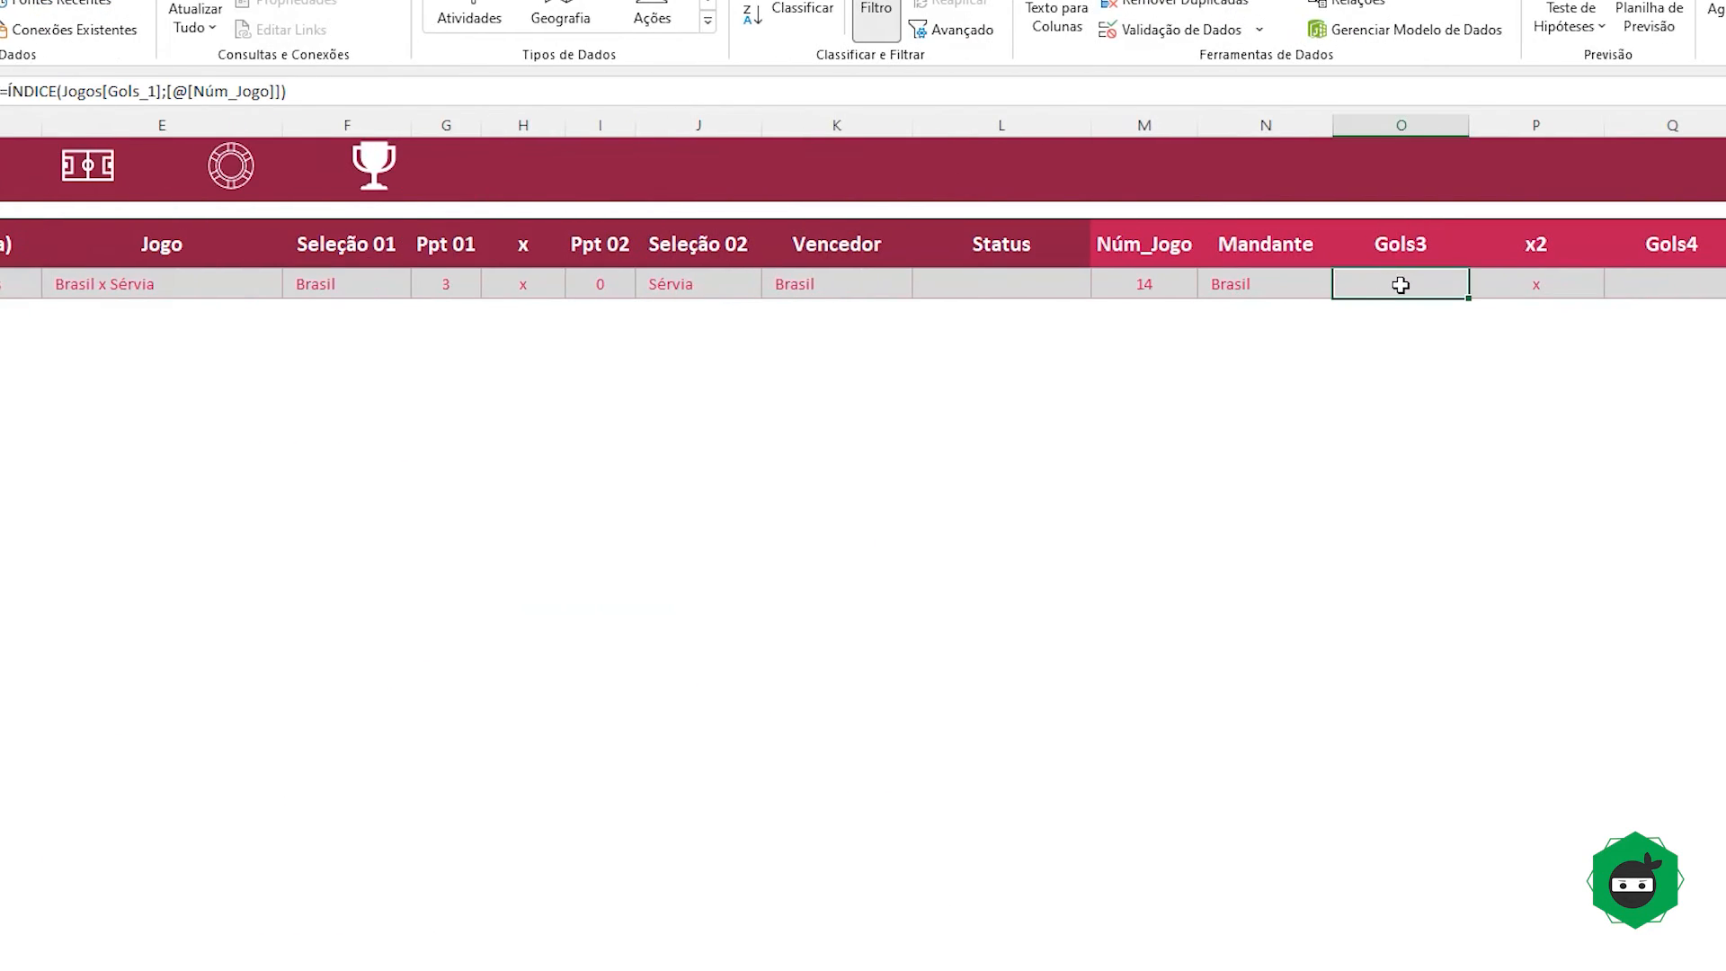
Step: Enter =ÍNDICE(Jogos[Gols_2];[@[Núm_Jogo]]) in the first Gols4 cell on the Bolão sheet to bring in the away team's goals
{"action": "left_click", "coordinate": [1649, 284]}
{"action": "type", "text": "="}
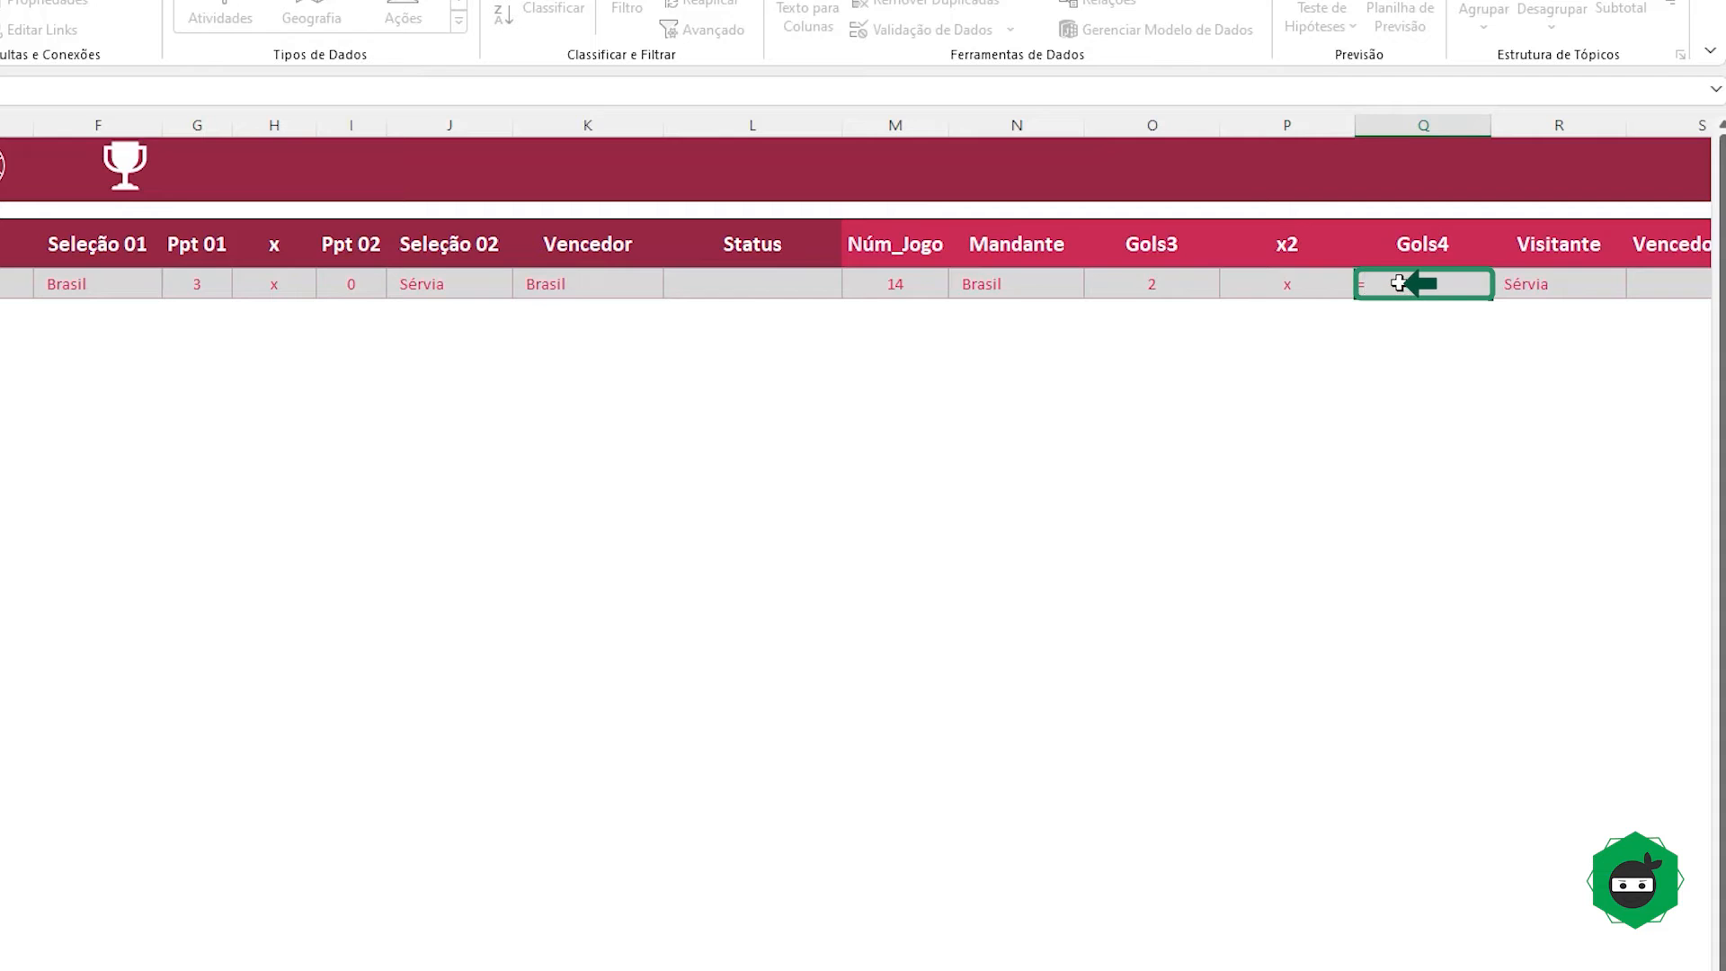
{"action": "type", "text": "ÍNDICE("}
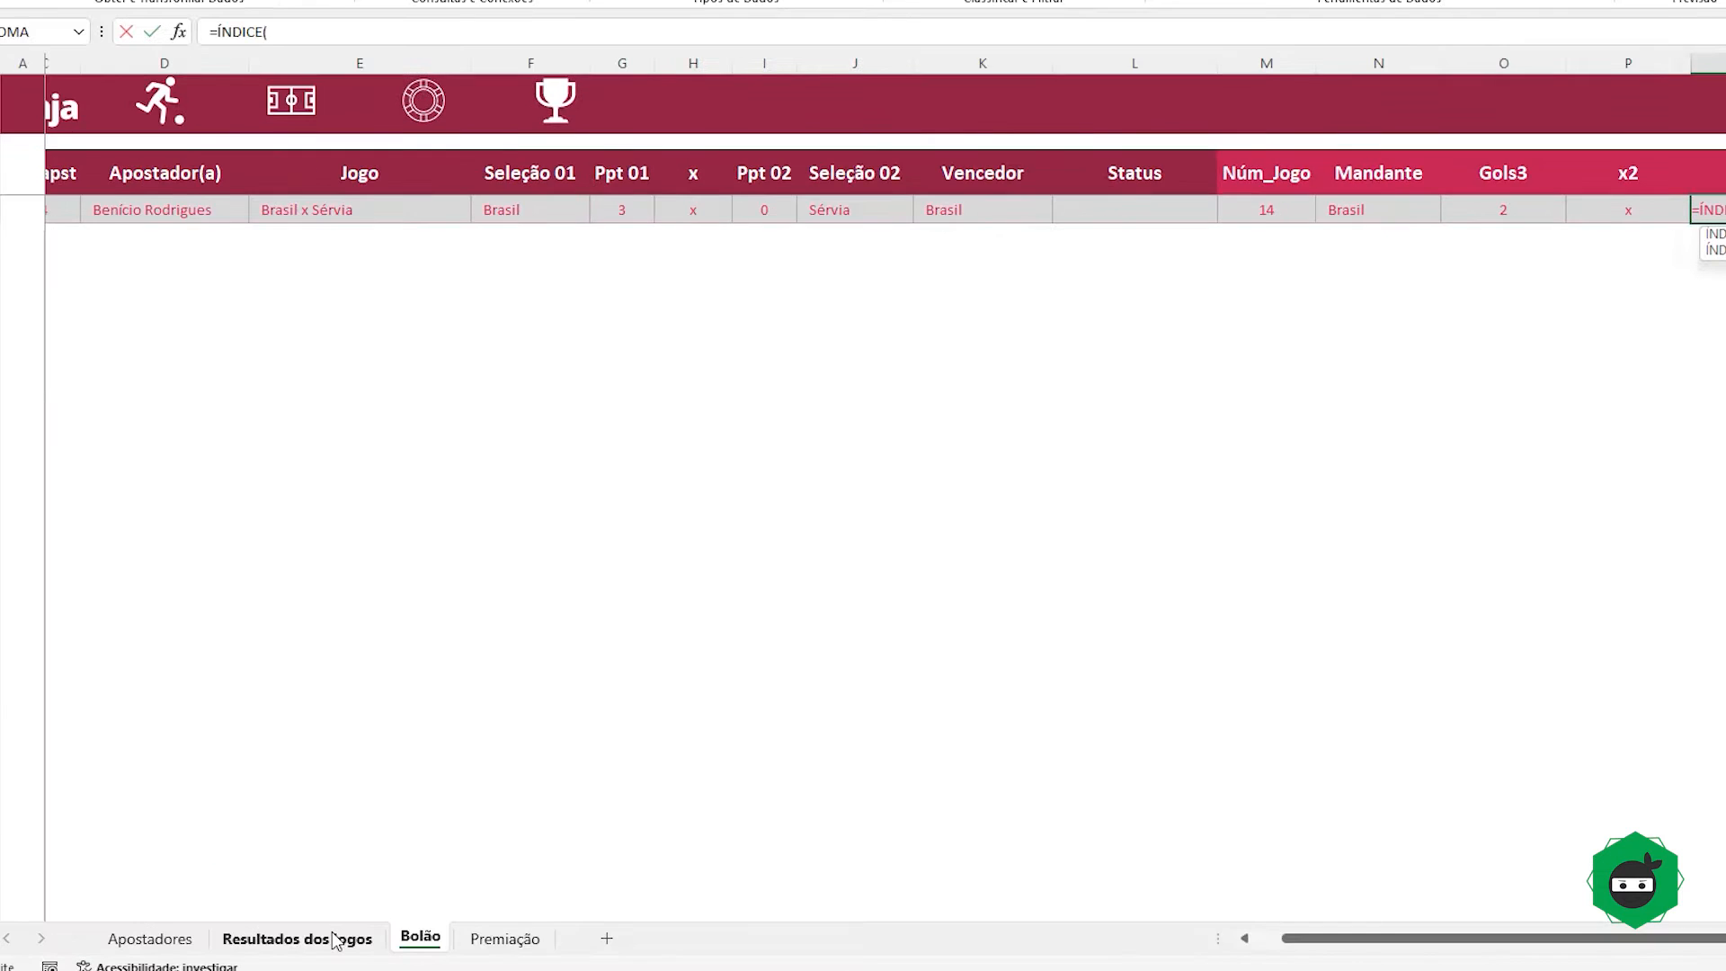
{"action": "left_click", "coordinate": [334, 940]}
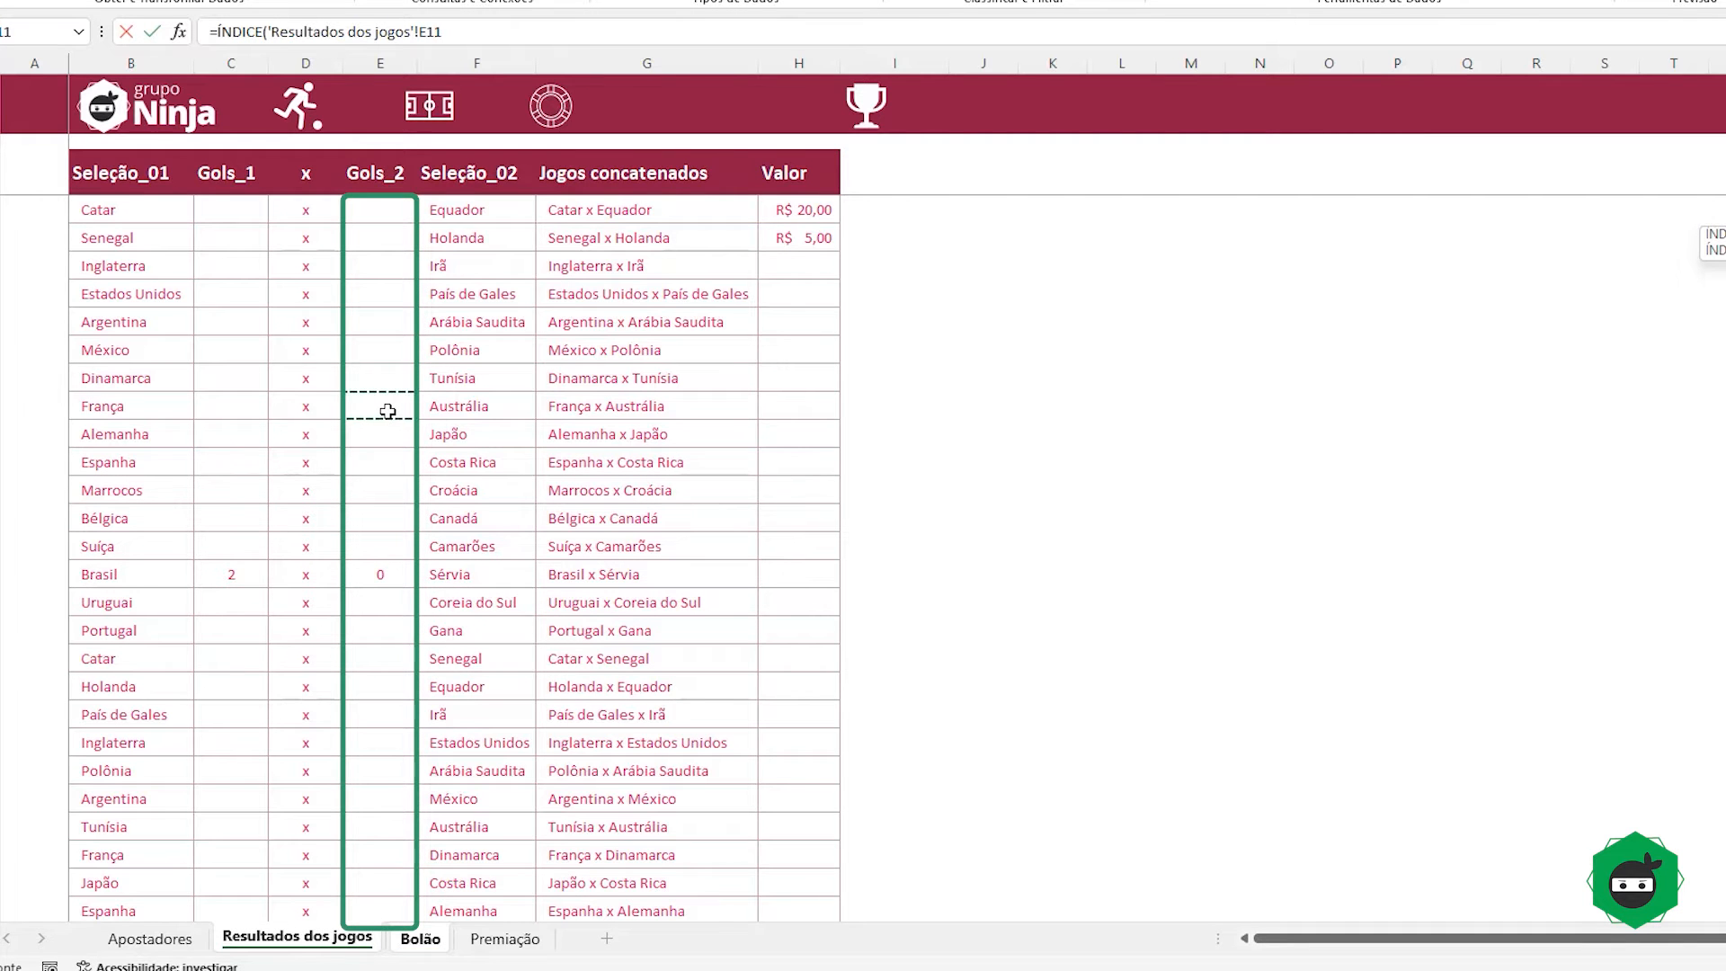
{"action": "key", "text": "ctrl+space"}
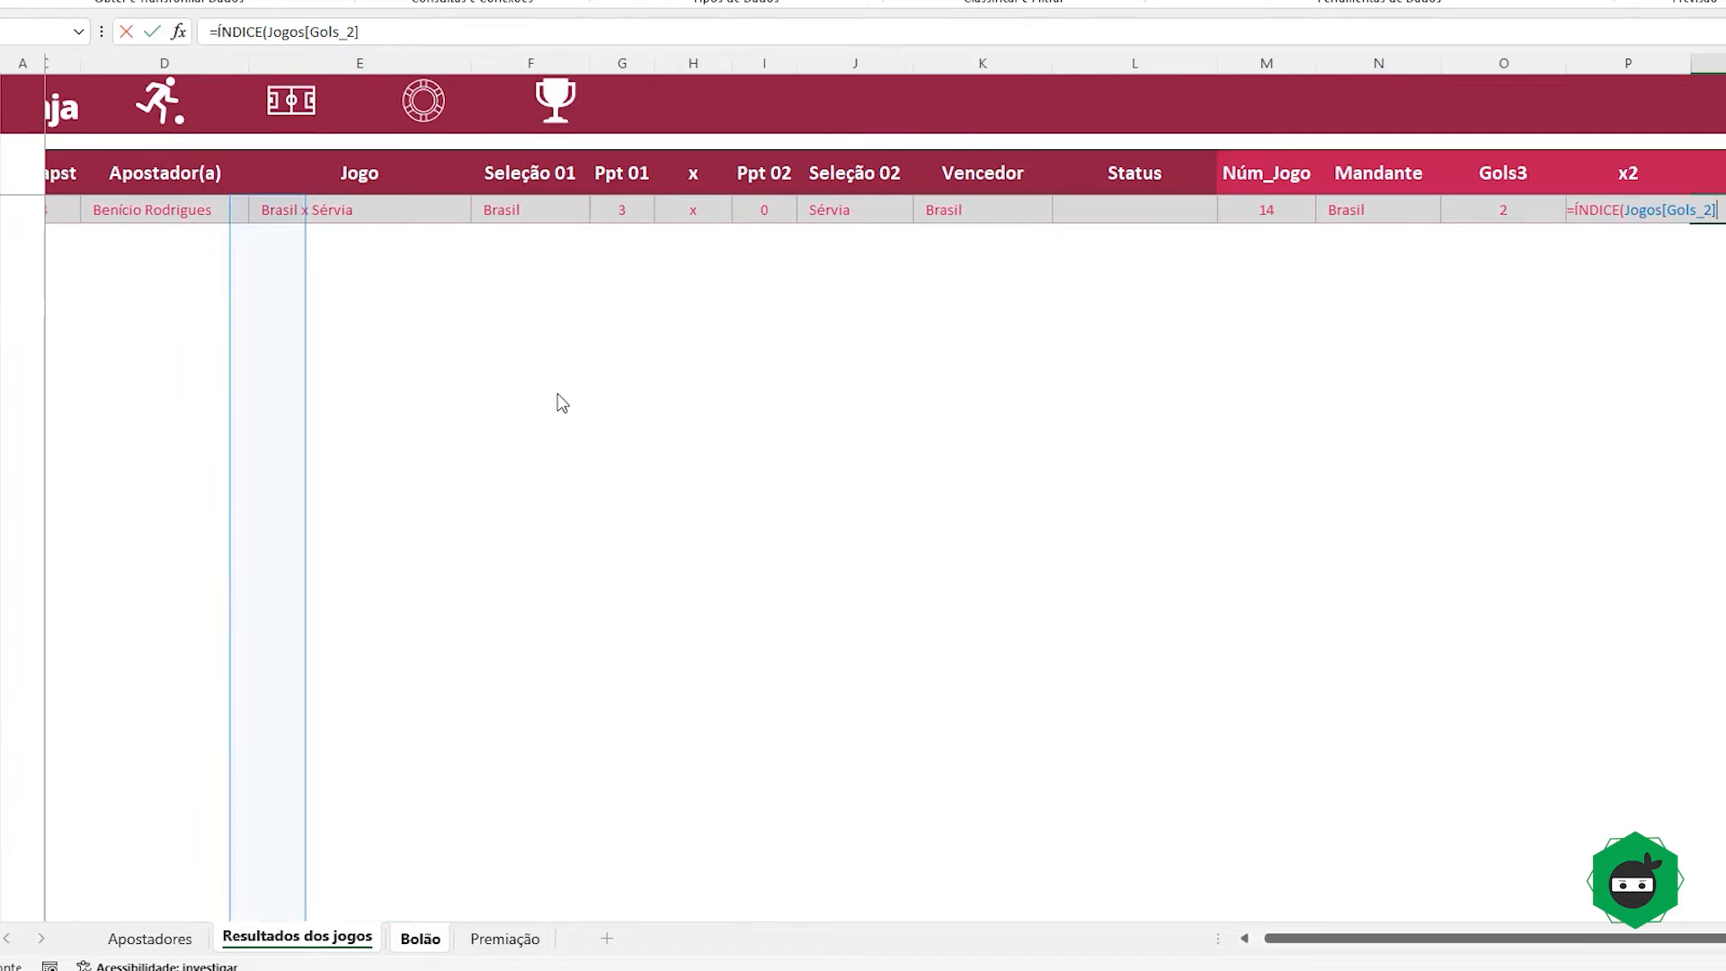
{"action": "key", "text": "Return"}
{"action": "key", "text": "Return"}
{"action": "left_click", "coordinate": [1578, 195]}
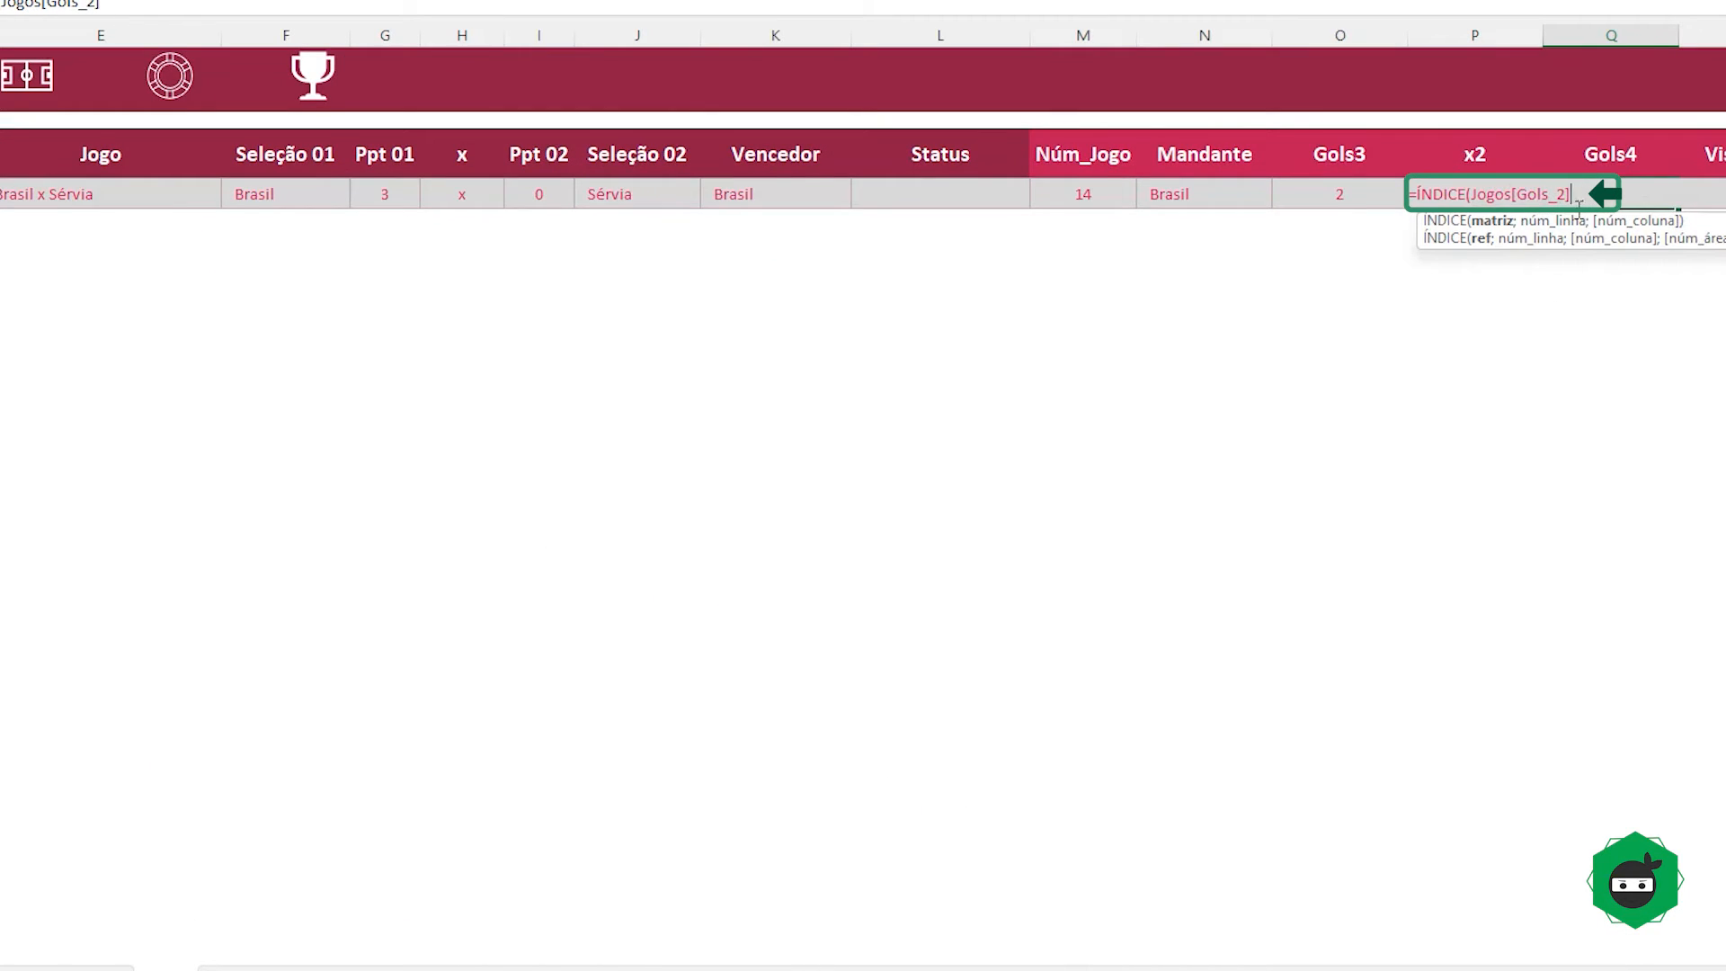
{"action": "type", "text": ";"}
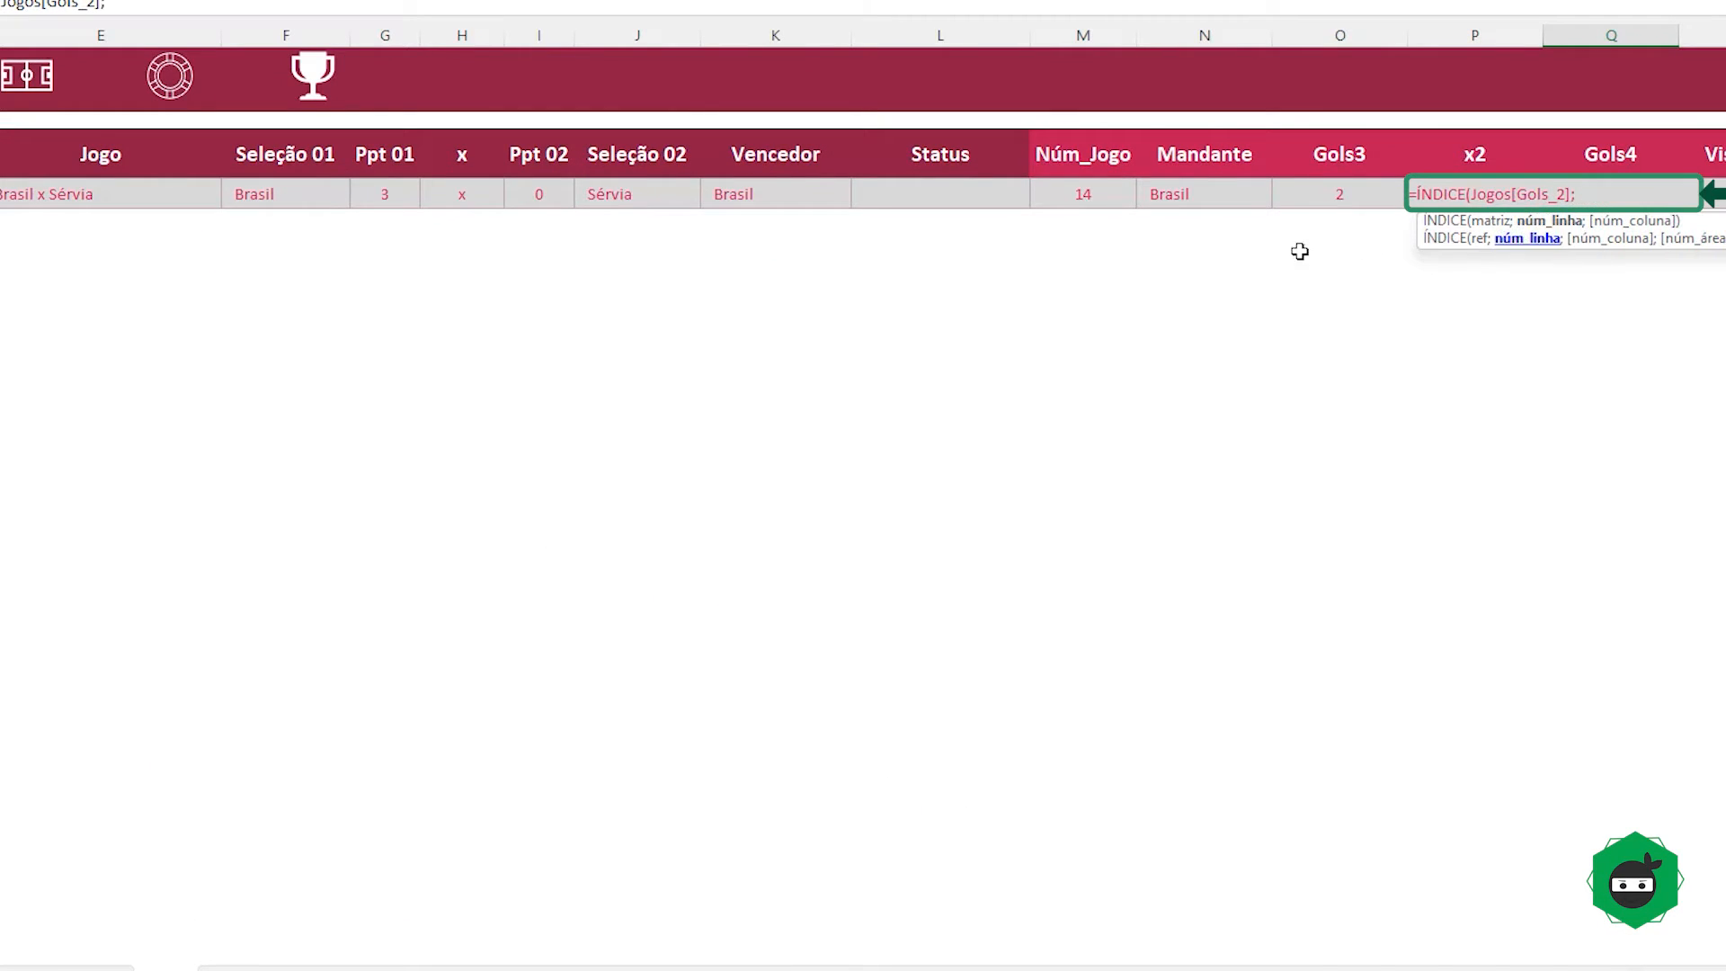
{"action": "left_click", "coordinate": [1093, 194]}
{"action": "key", "text": "Return"}
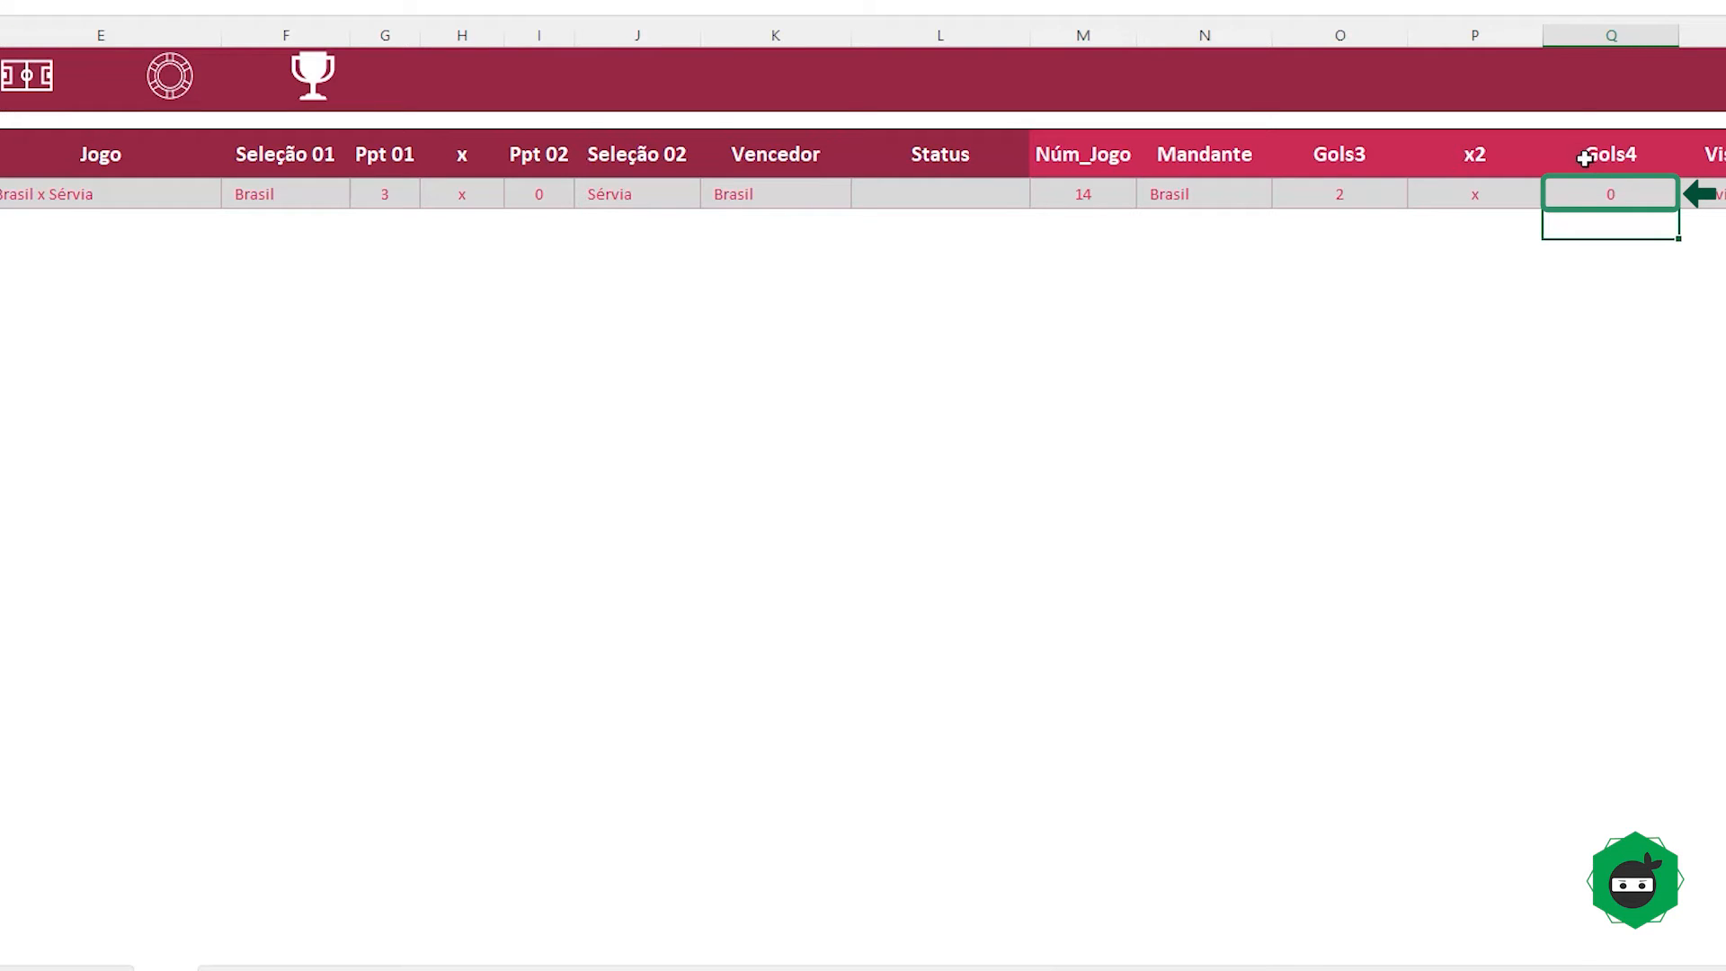
Step: Record the Catar x Equador result on the Resultados dos jogos sheet with Gols_1 as 1 and Gols_2 as 1
{"action": "left_click", "coordinate": [1633, 189]}
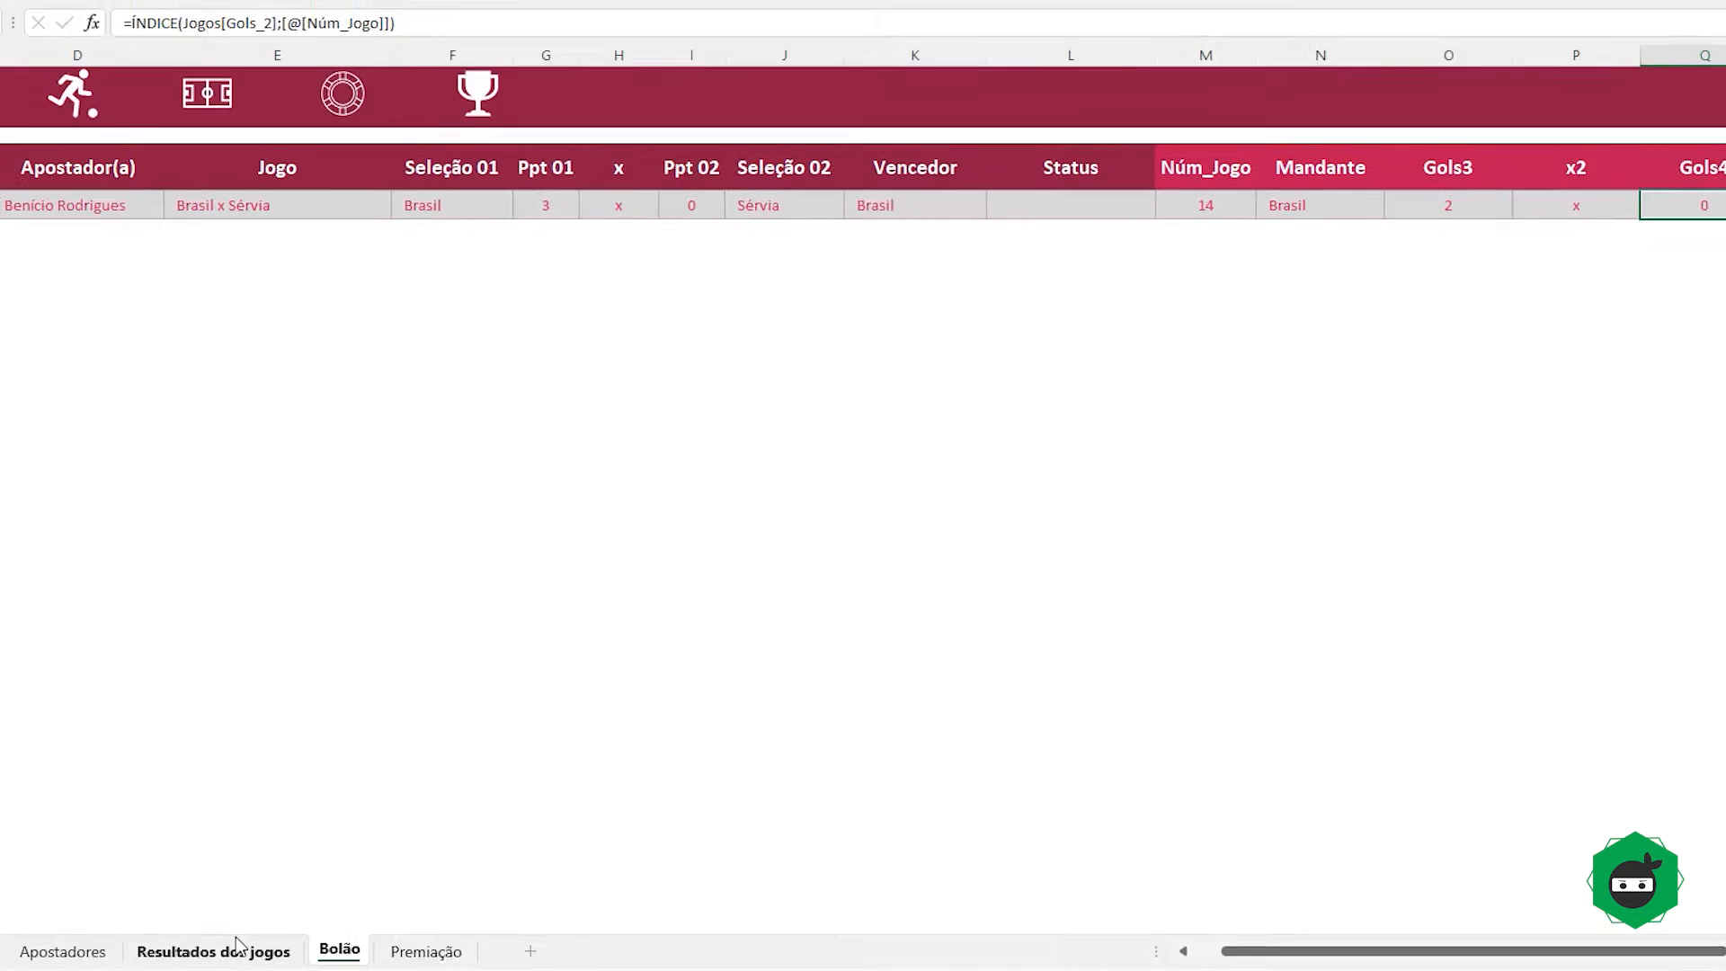
{"action": "left_click", "coordinate": [235, 948]}
{"action": "left_click", "coordinate": [226, 216]}
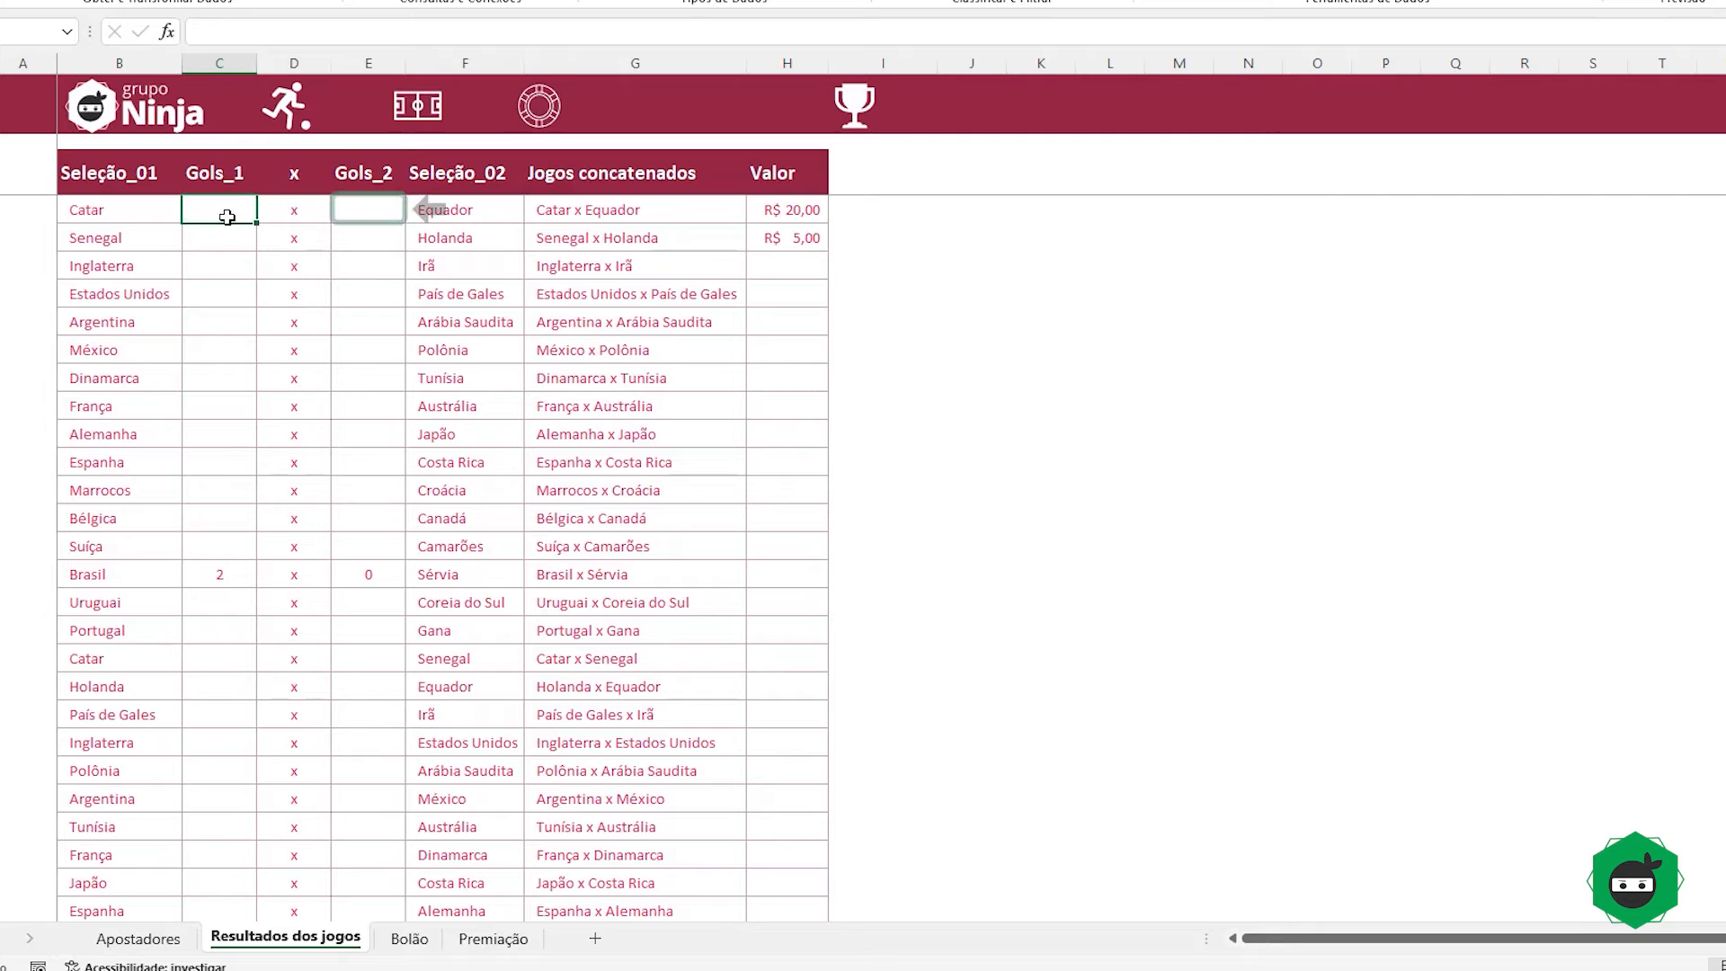
{"action": "type", "text": "1"}
{"action": "key", "text": "Tab"}
{"action": "key", "text": "Tab"}
{"action": "type", "text": "1"}
{"action": "key", "text": "Tab"}
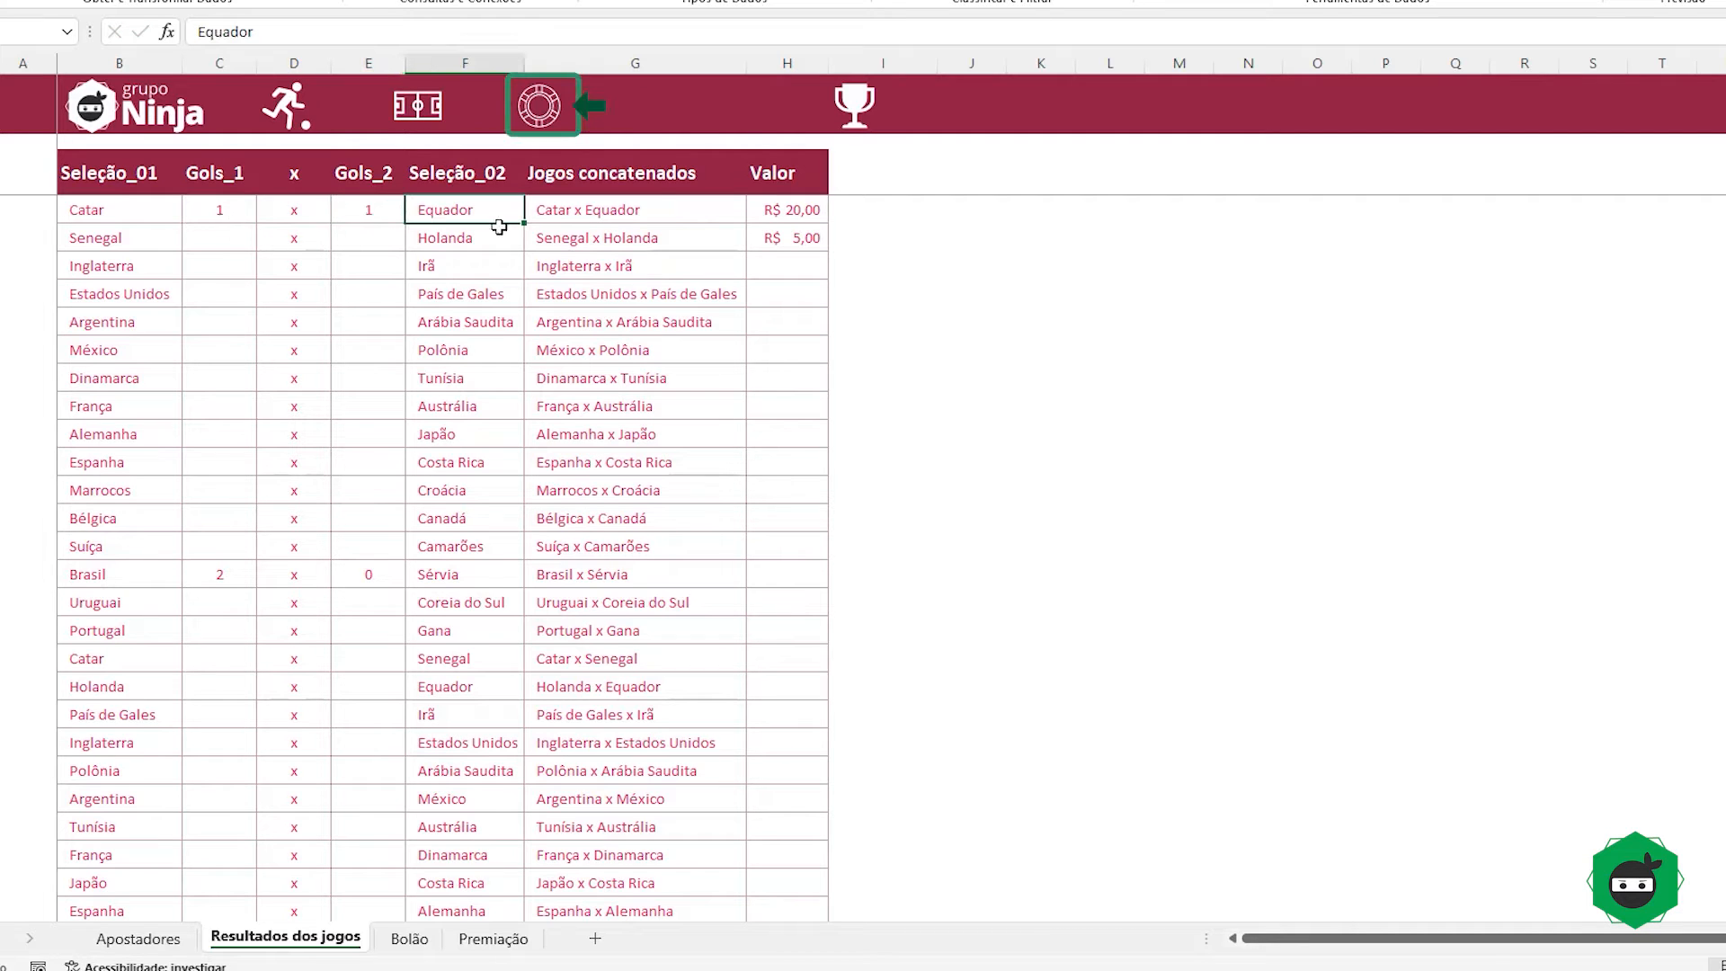
Step: Choose Catar x Equador as the Jogo in the Bolão row and check the Gols3 and Gols4 cells
{"action": "left_click", "coordinate": [544, 108]}
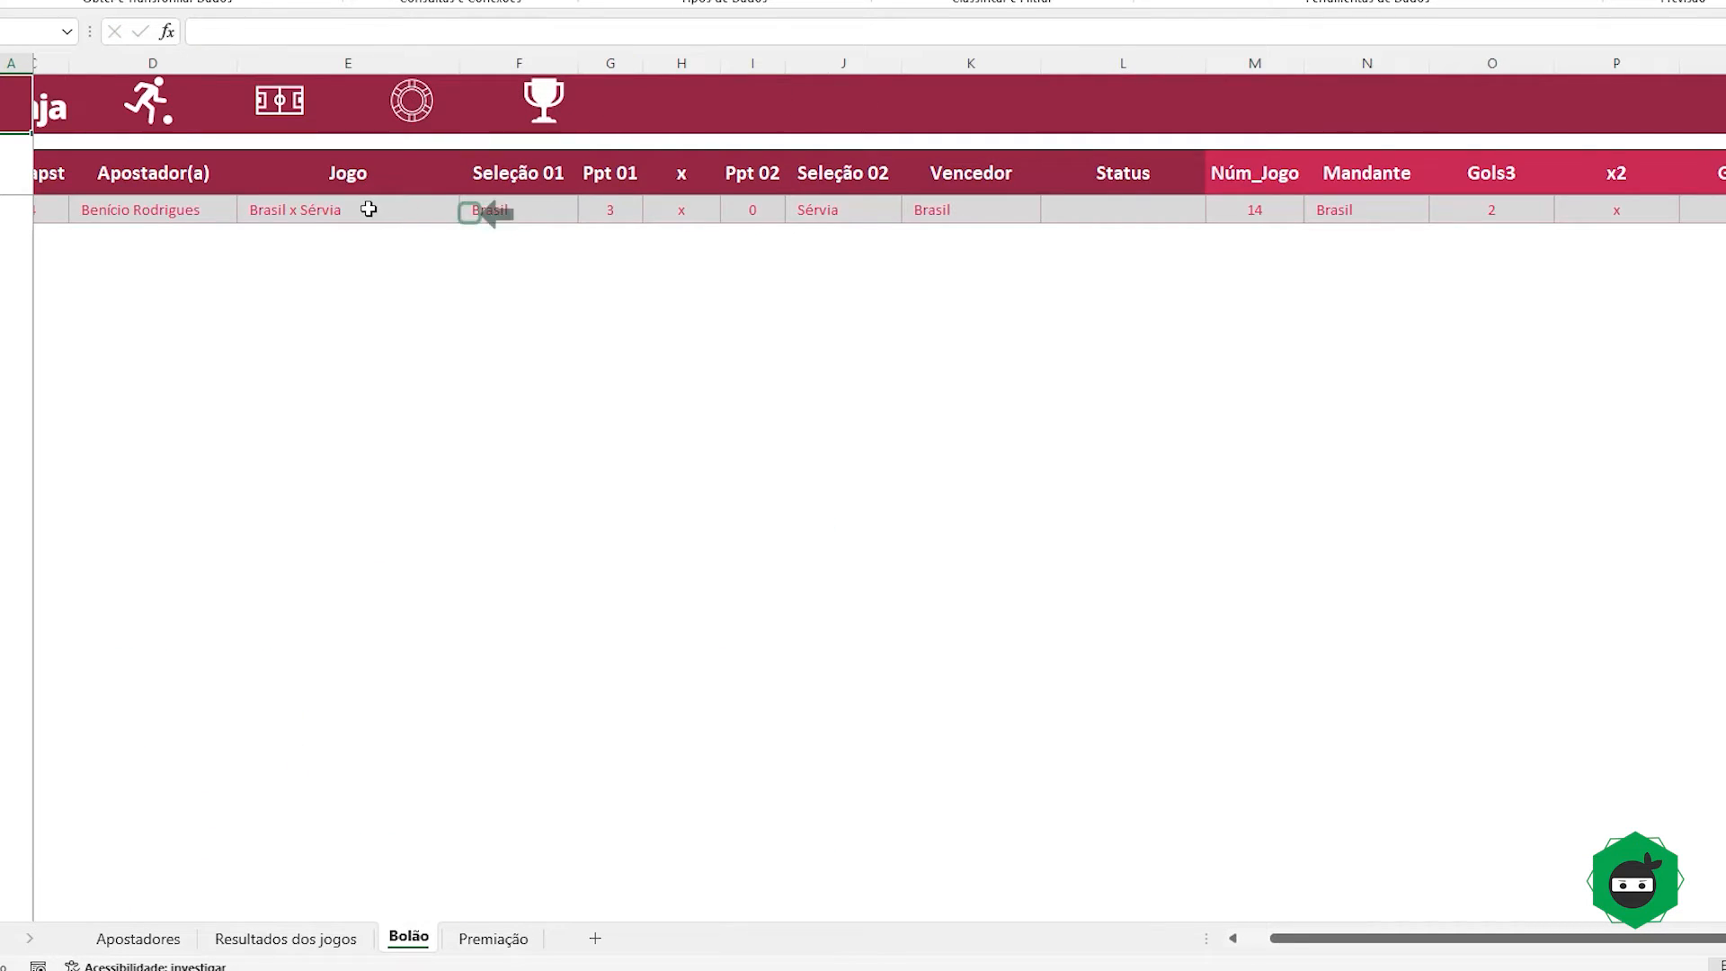
{"action": "left_click", "coordinate": [447, 210]}
{"action": "left_click", "coordinate": [468, 211]}
{"action": "scroll", "coordinate": [471, 265], "scroll_direction": "up", "scroll_amount": 3}
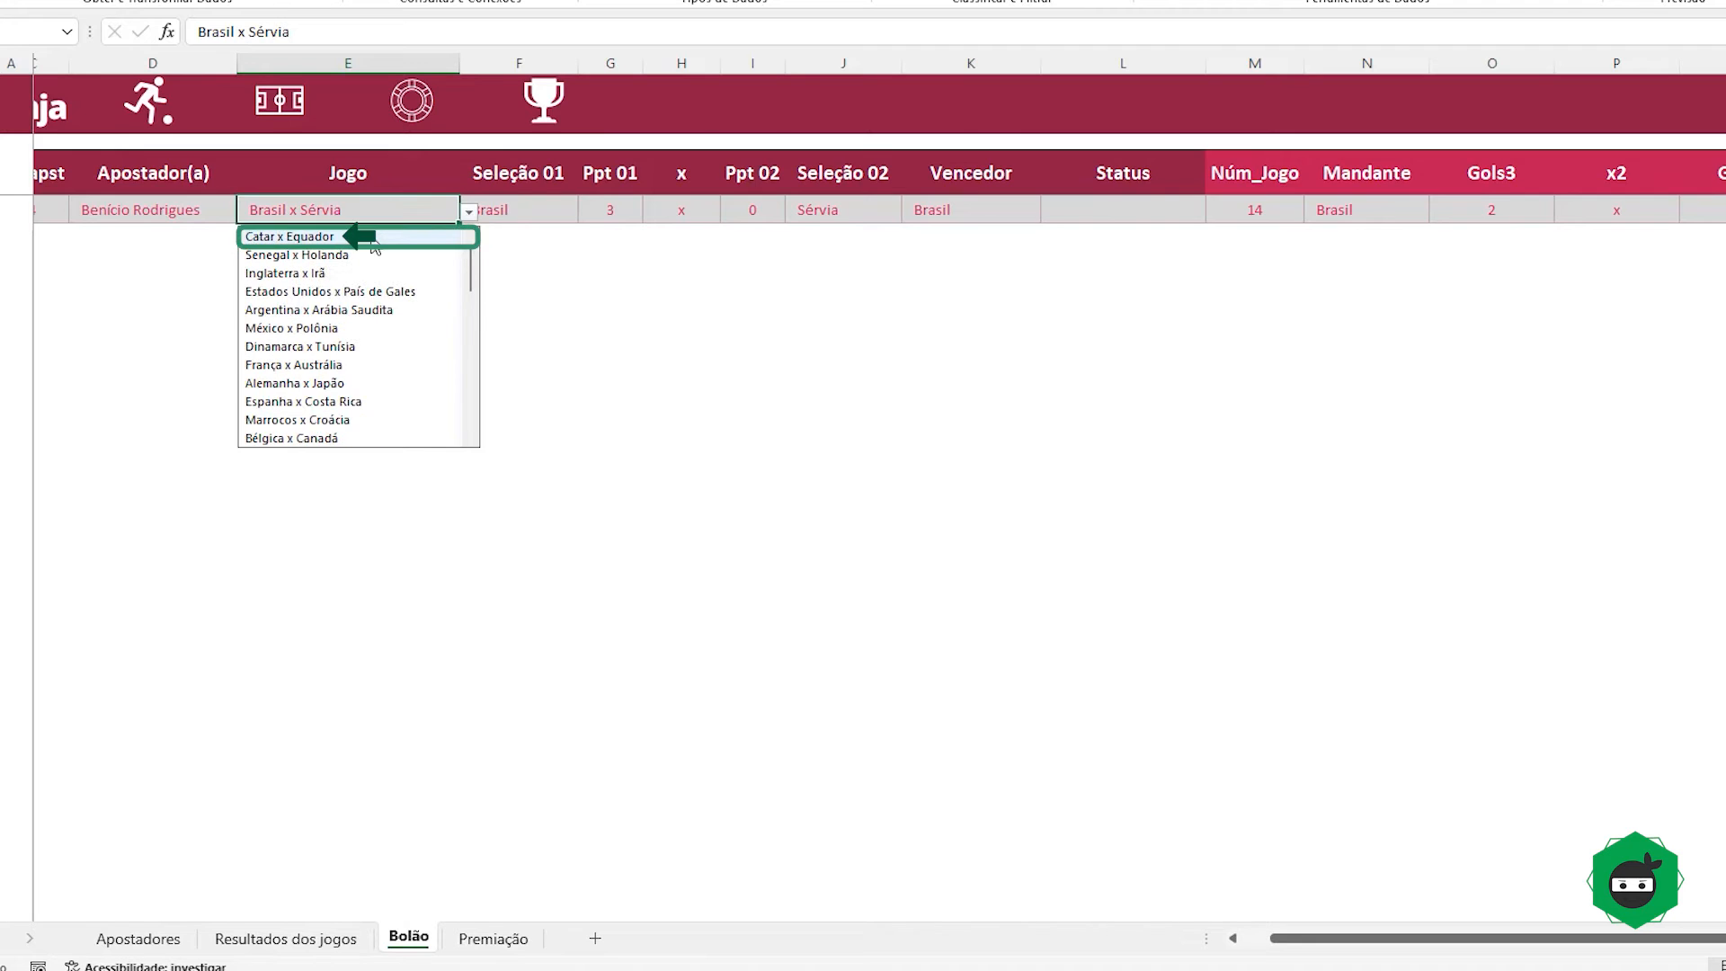
{"action": "left_click", "coordinate": [373, 238]}
{"action": "left_click", "coordinate": [1485, 207]}
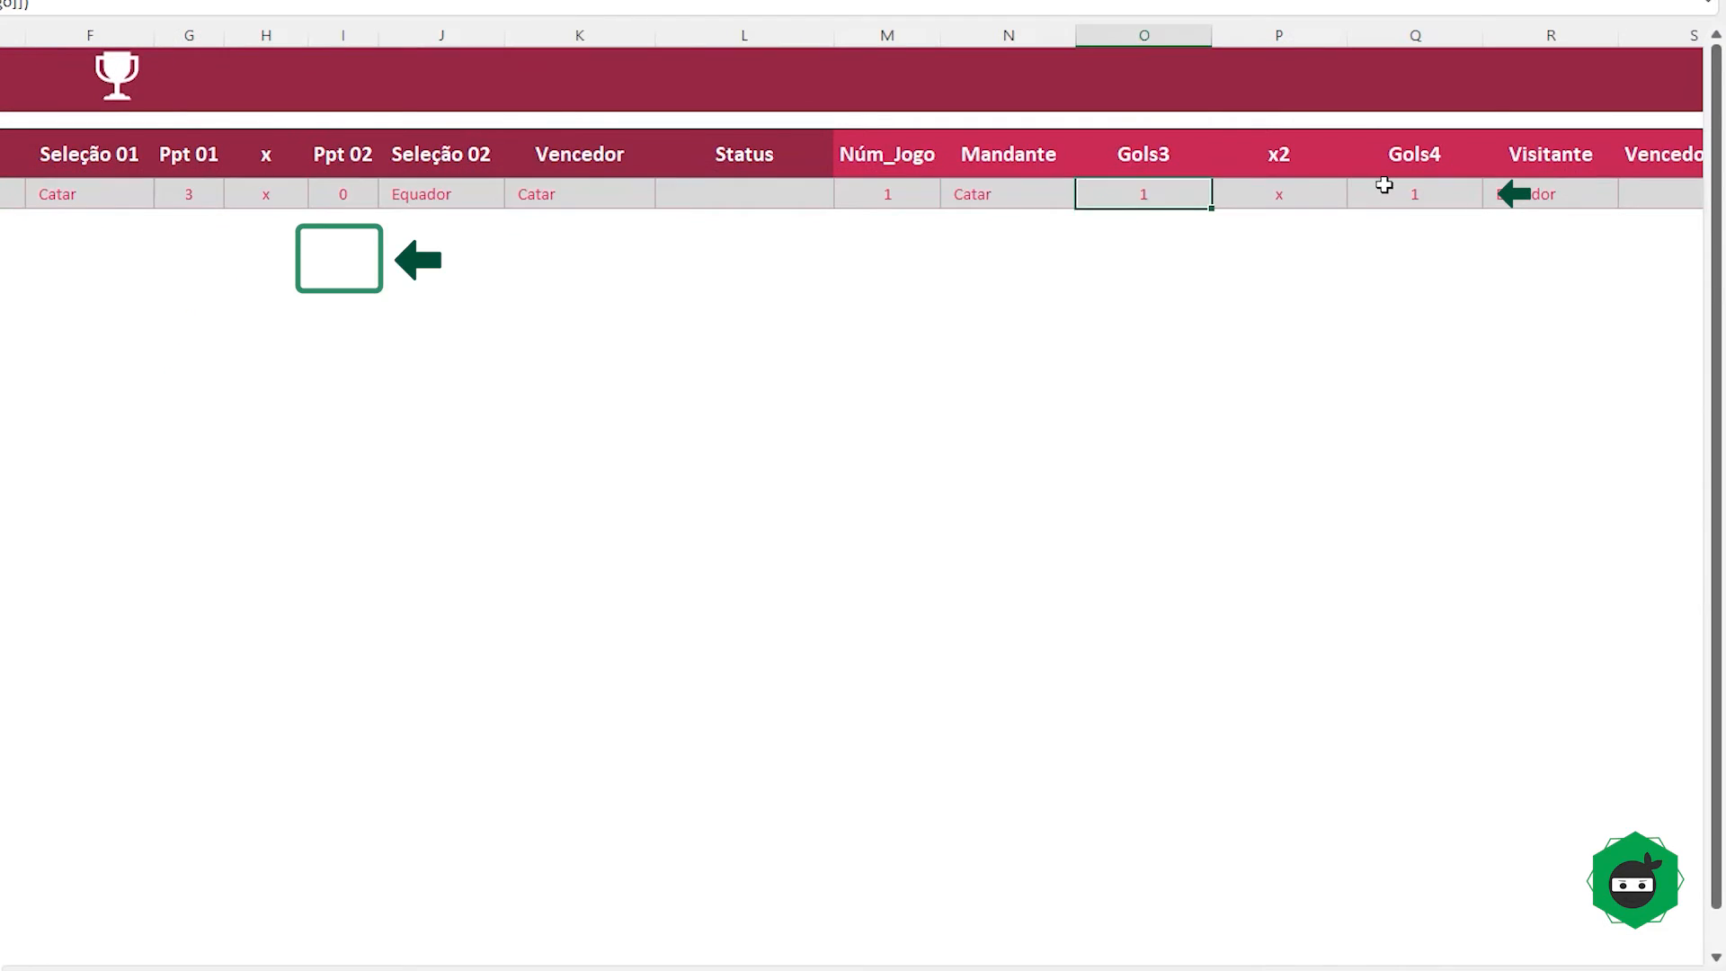
{"action": "left_click", "coordinate": [1386, 186]}
Step: Record the Argentina x Arábia Saudita result on the Resultados dos jogos sheet with Gols_1 as 2 and Gols_2 as 1
{"action": "left_click", "coordinate": [356, 269]}
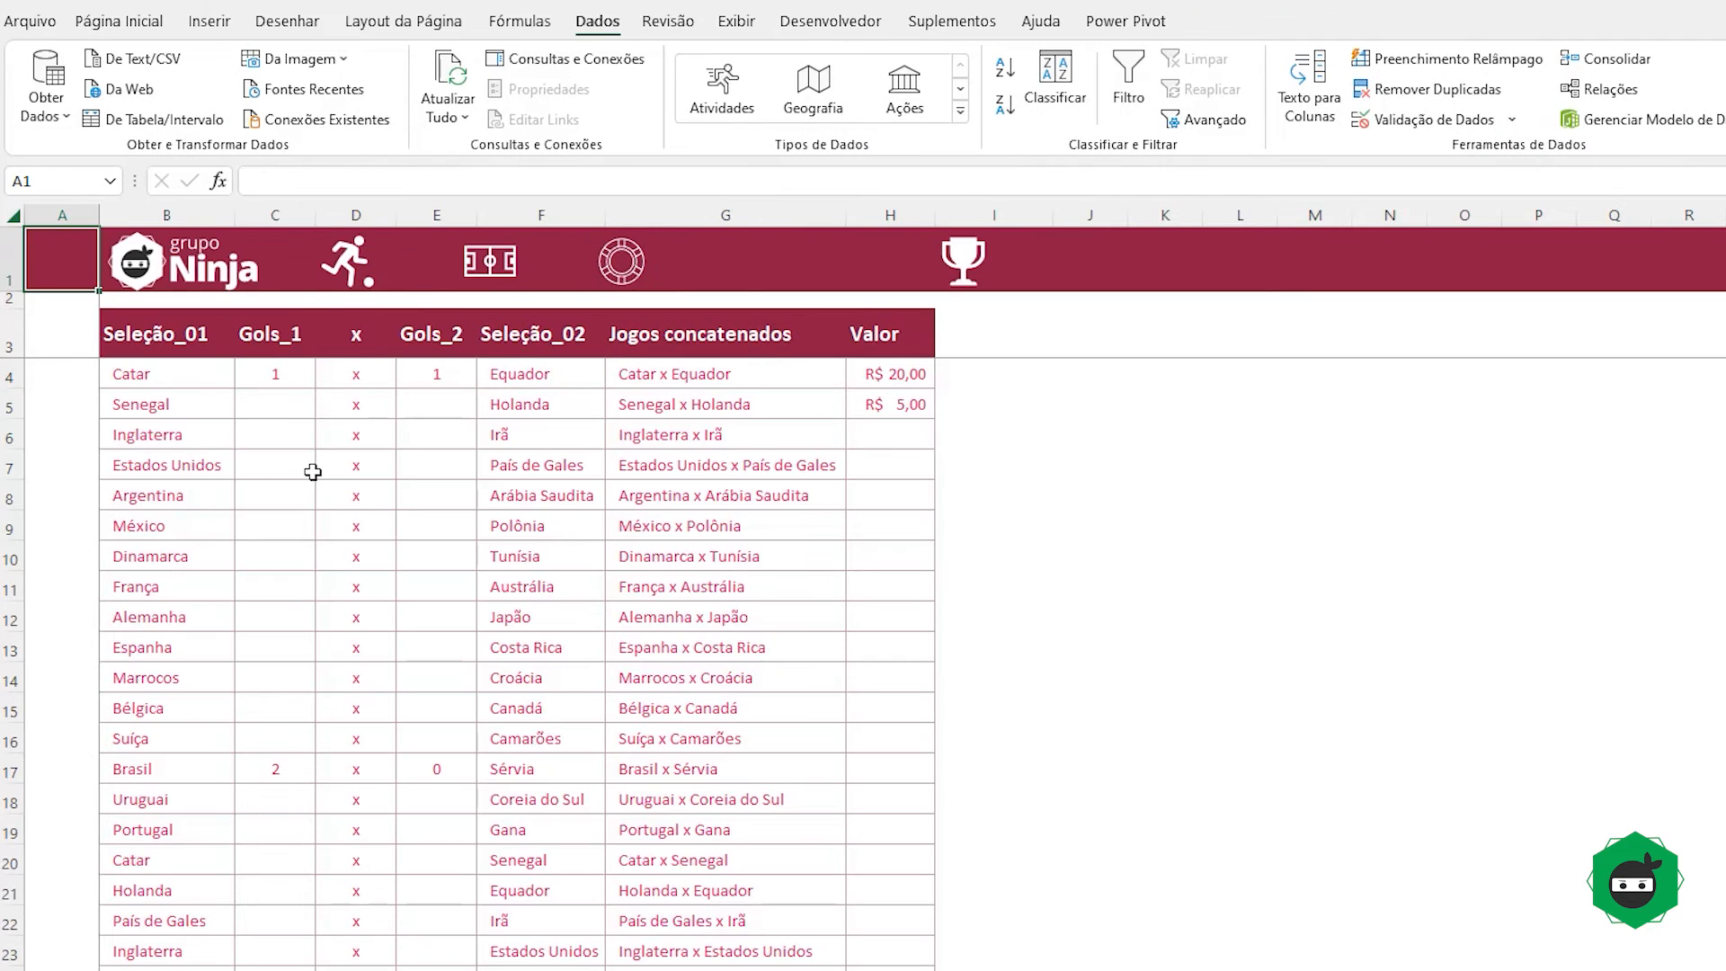
{"action": "left_click", "coordinate": [287, 494]}
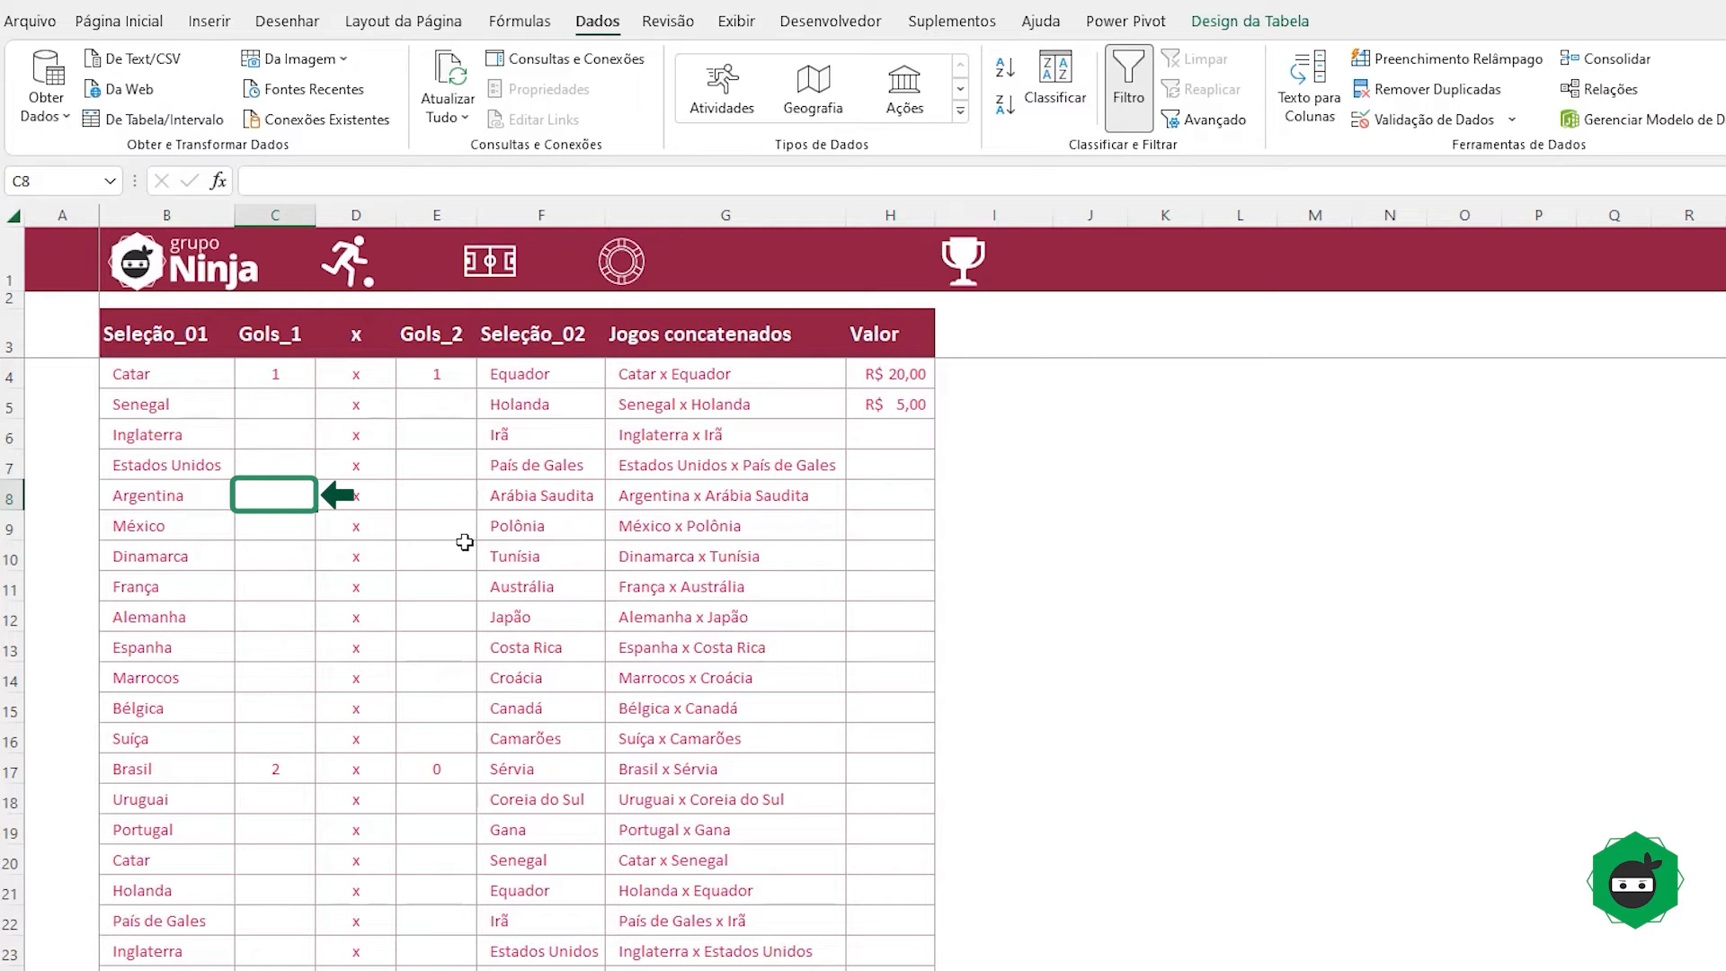
{"action": "type", "text": "2"}
{"action": "key", "text": "Tab"}
{"action": "key", "text": "Tab"}
{"action": "type", "text": "1"}
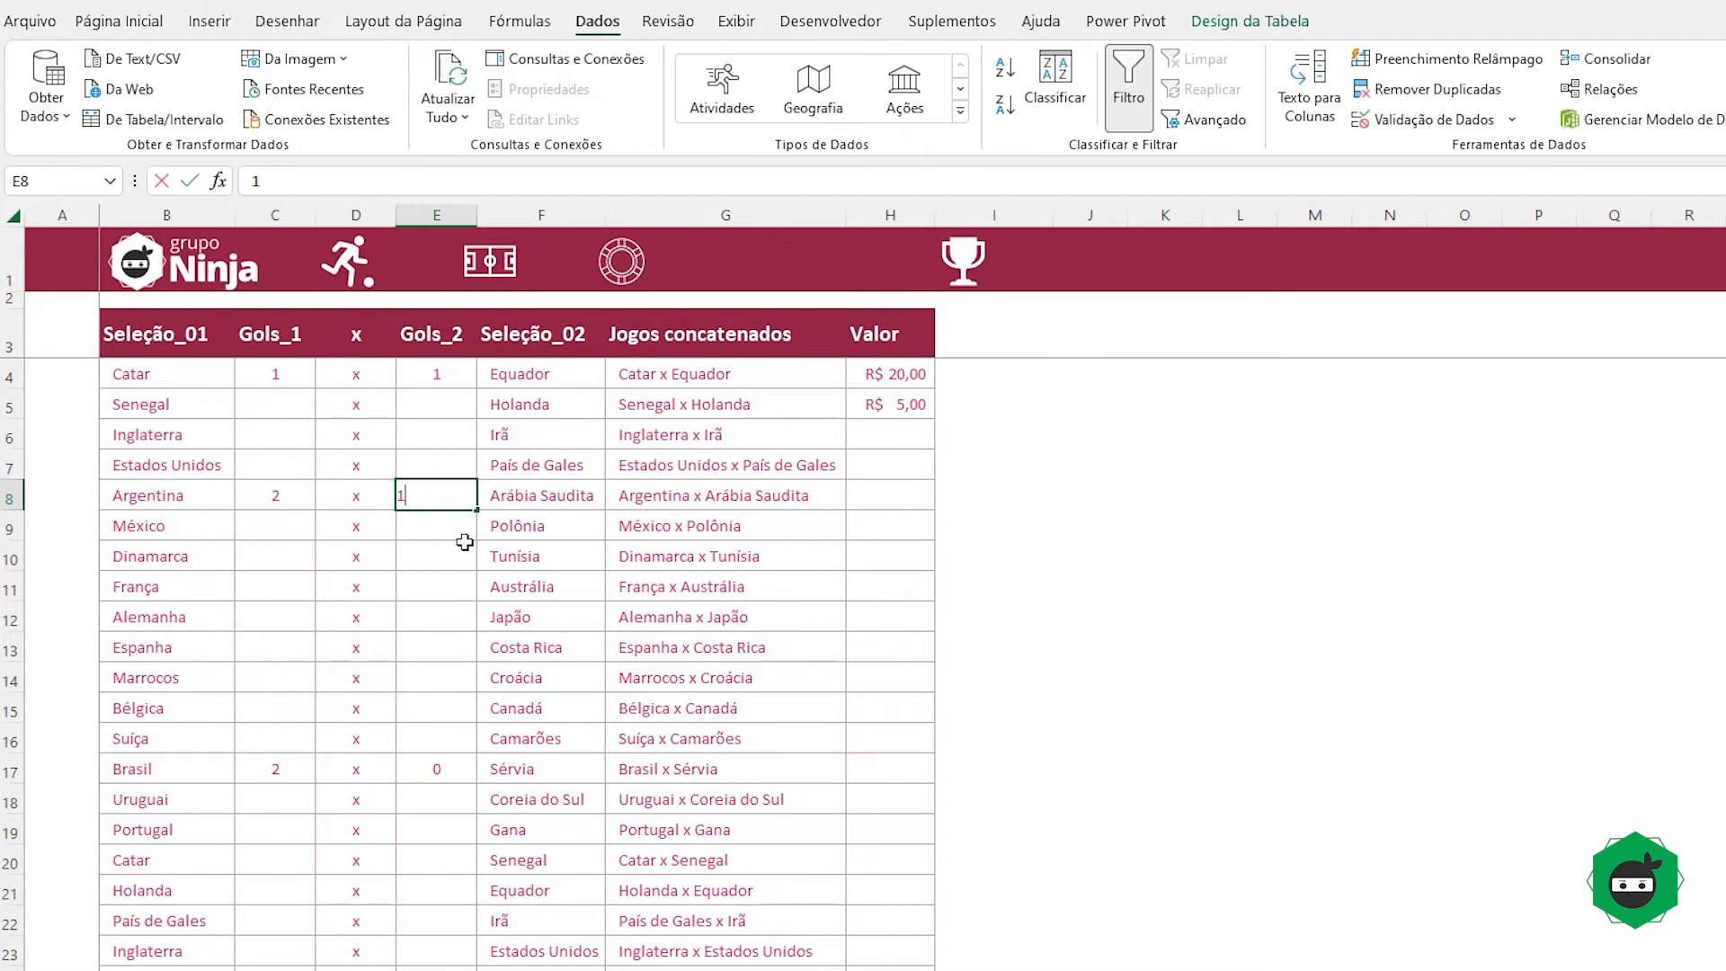
{"action": "key", "text": "Tab"}
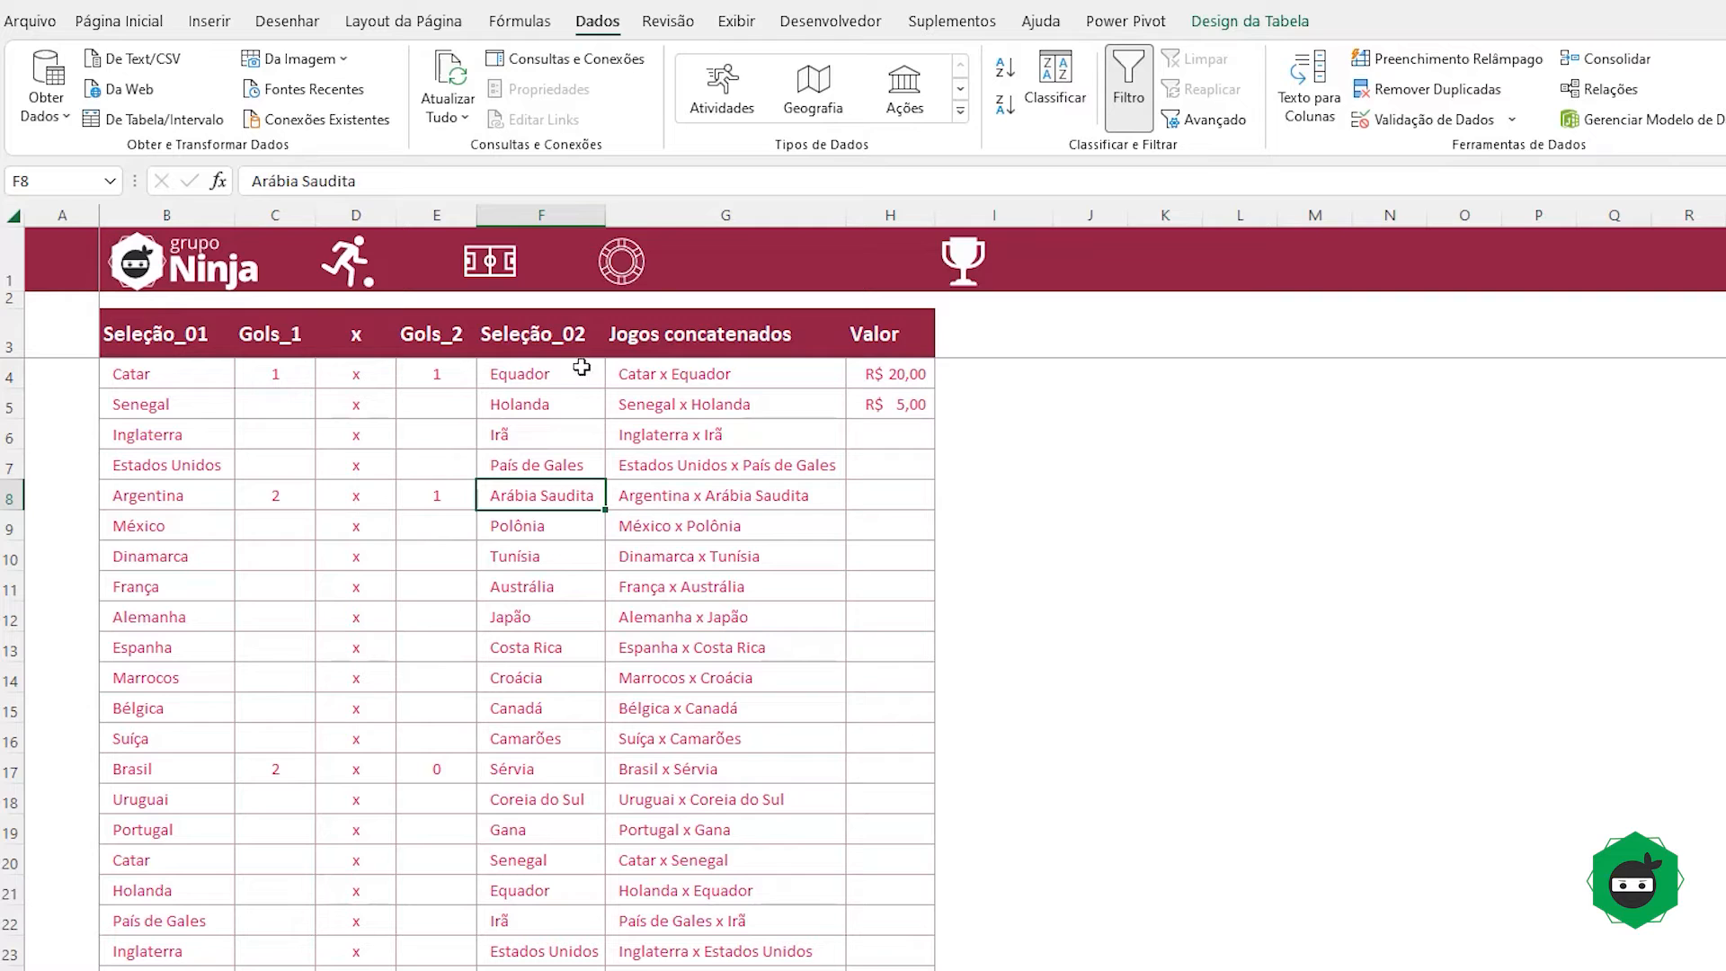
Step: Choose Argentina x Arábia Saudita as the Jogo in the Bolão row and check its Gols3 and Gols4 cells
{"action": "left_click", "coordinate": [619, 261]}
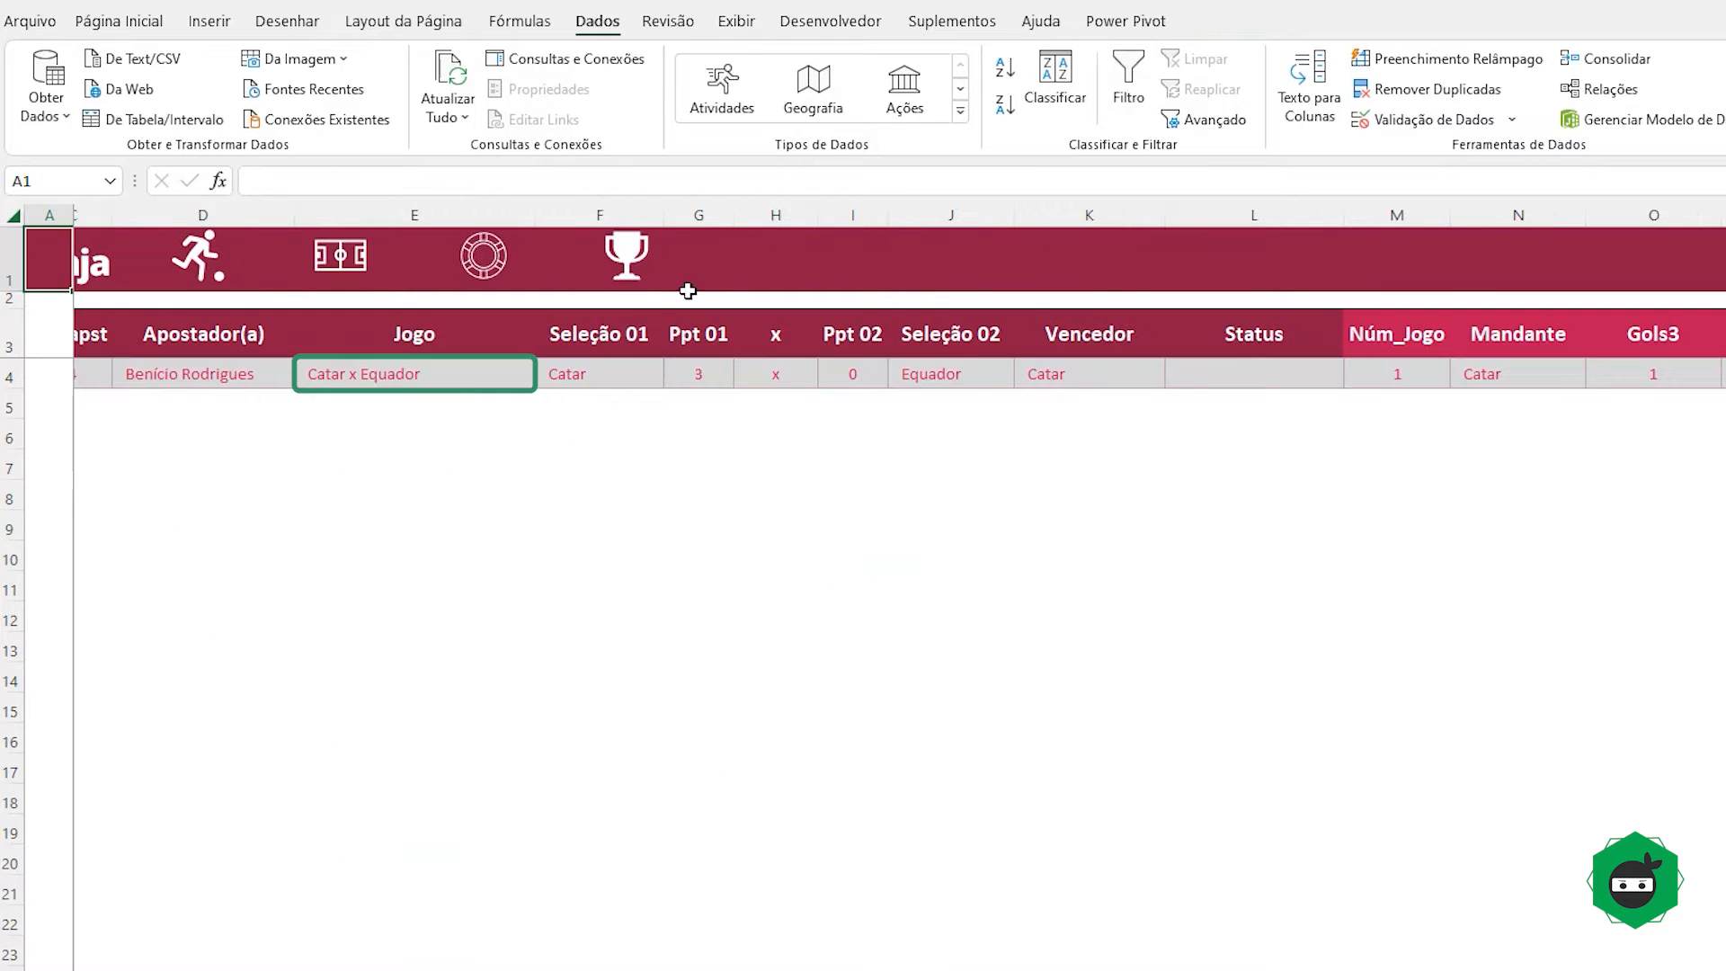
{"action": "left_click", "coordinate": [486, 378]}
{"action": "type", "text": "arg"}
{"action": "left_click", "coordinate": [462, 401]}
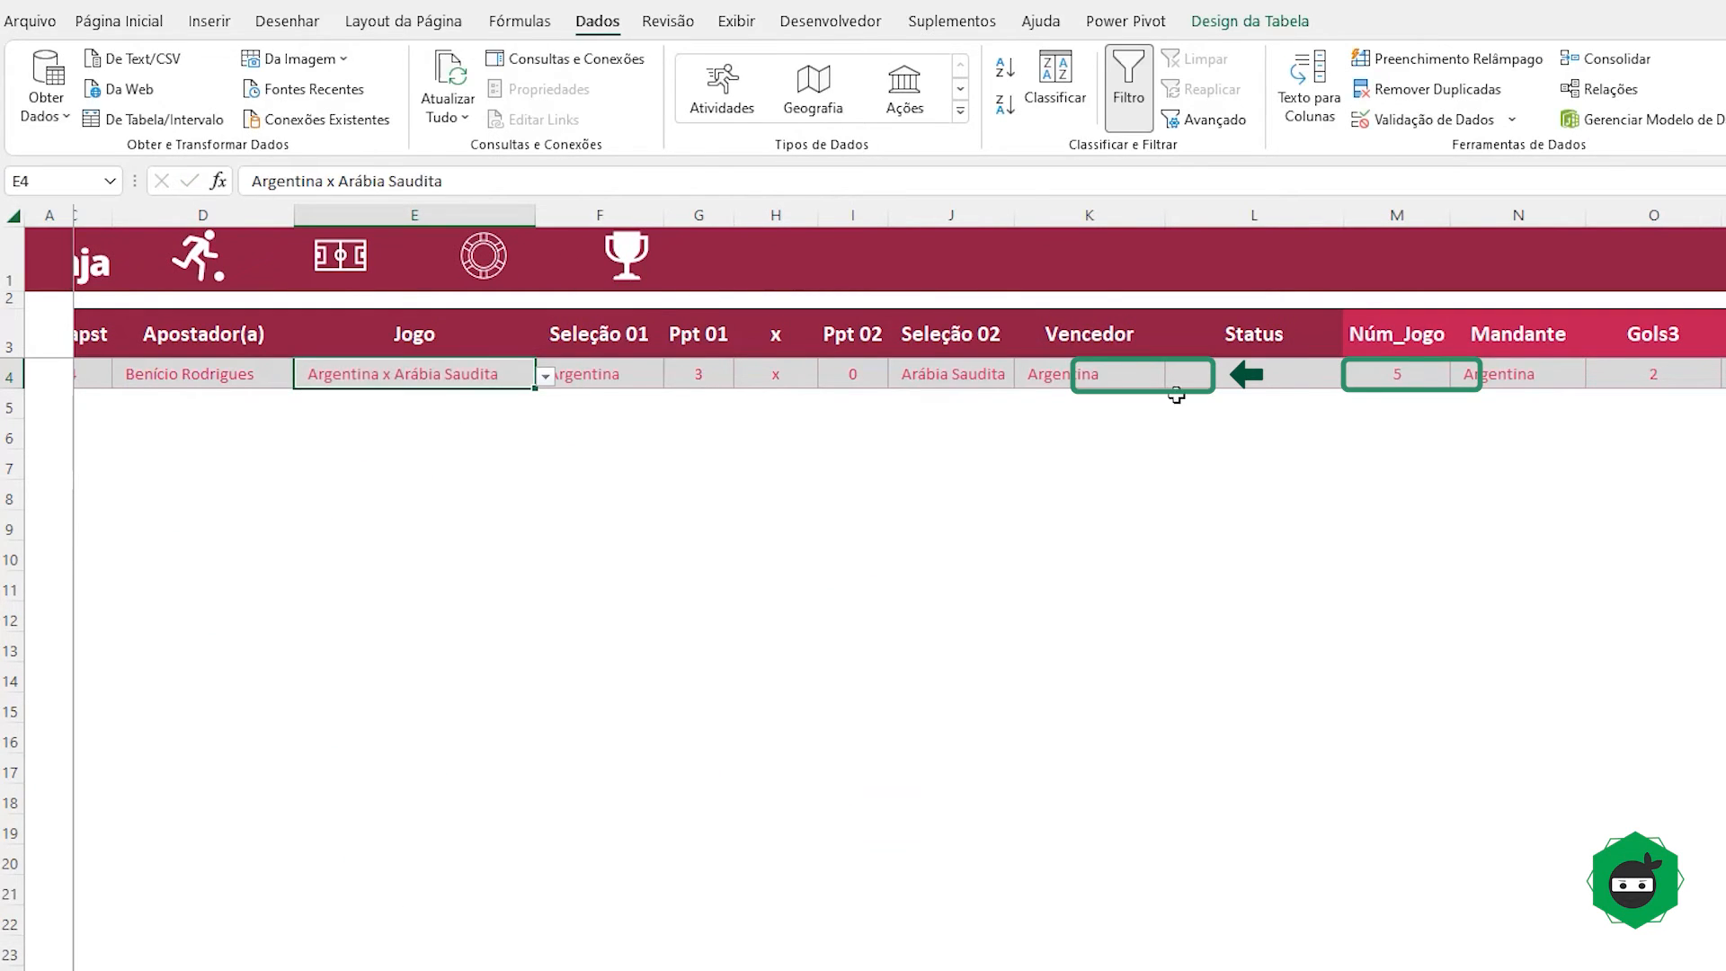
{"action": "left_click", "coordinate": [1653, 374]}
{"action": "left_click", "coordinate": [1353, 372]}
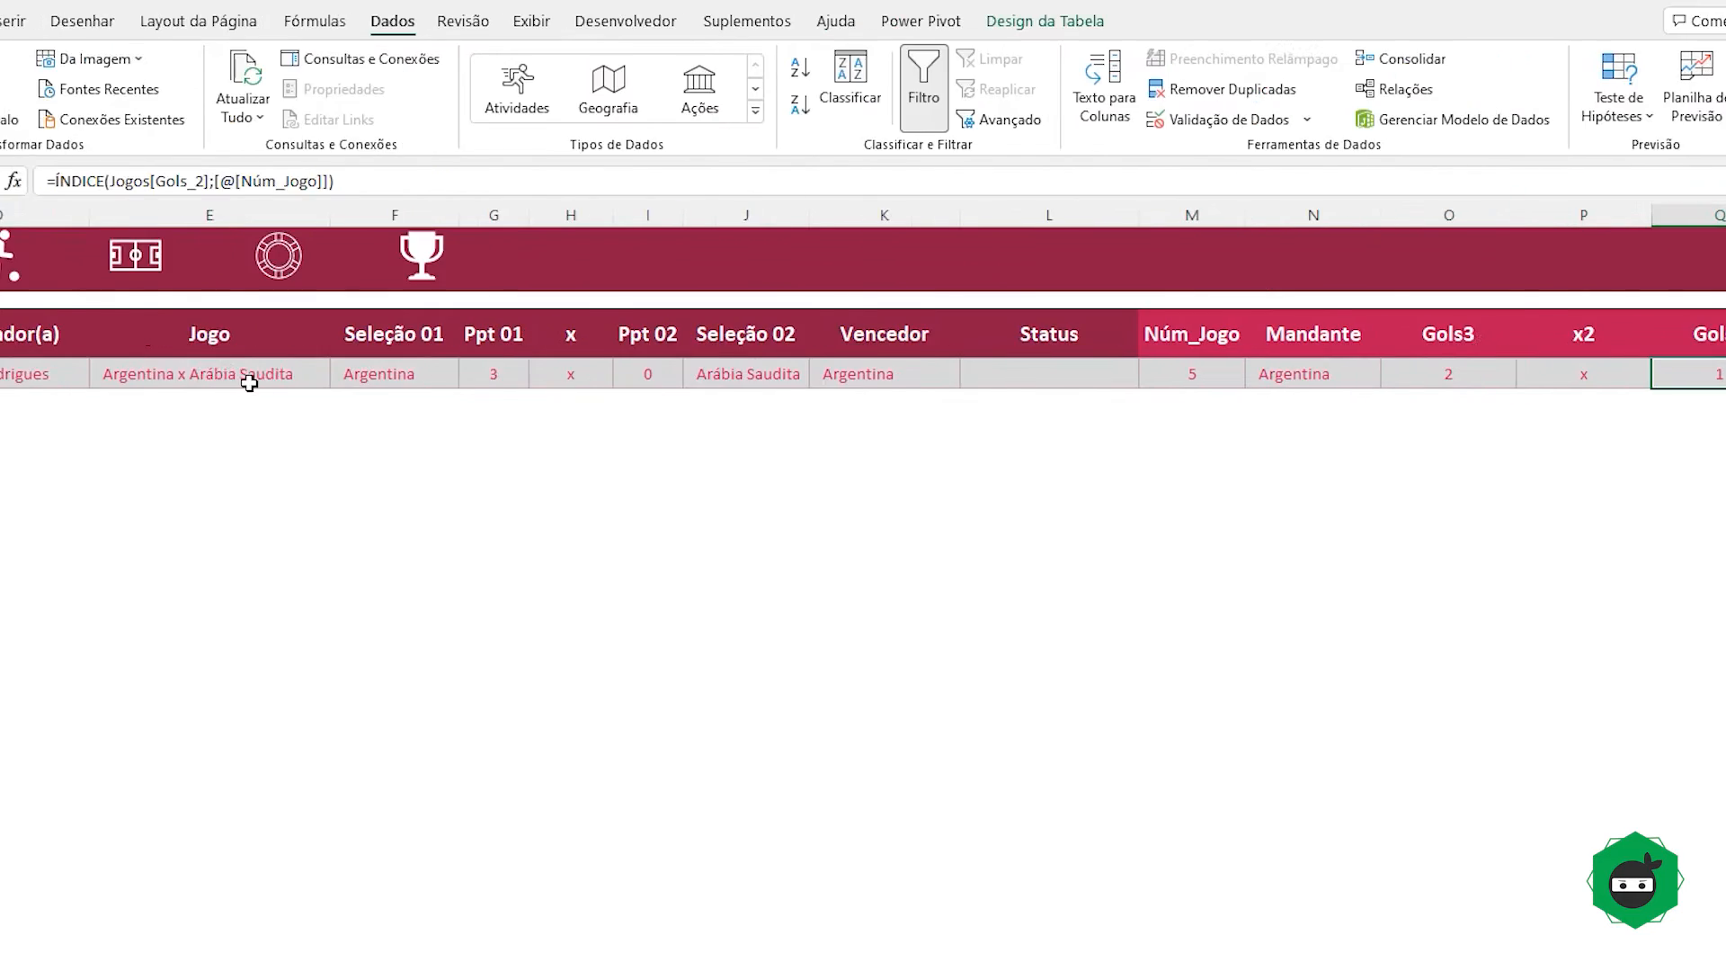
Step: Set the Jogo in the Bolão row back to Brasil x Sérvia by filtering the game list with sér
{"action": "left_click", "coordinate": [249, 383]}
{"action": "type", "text": "sér"}
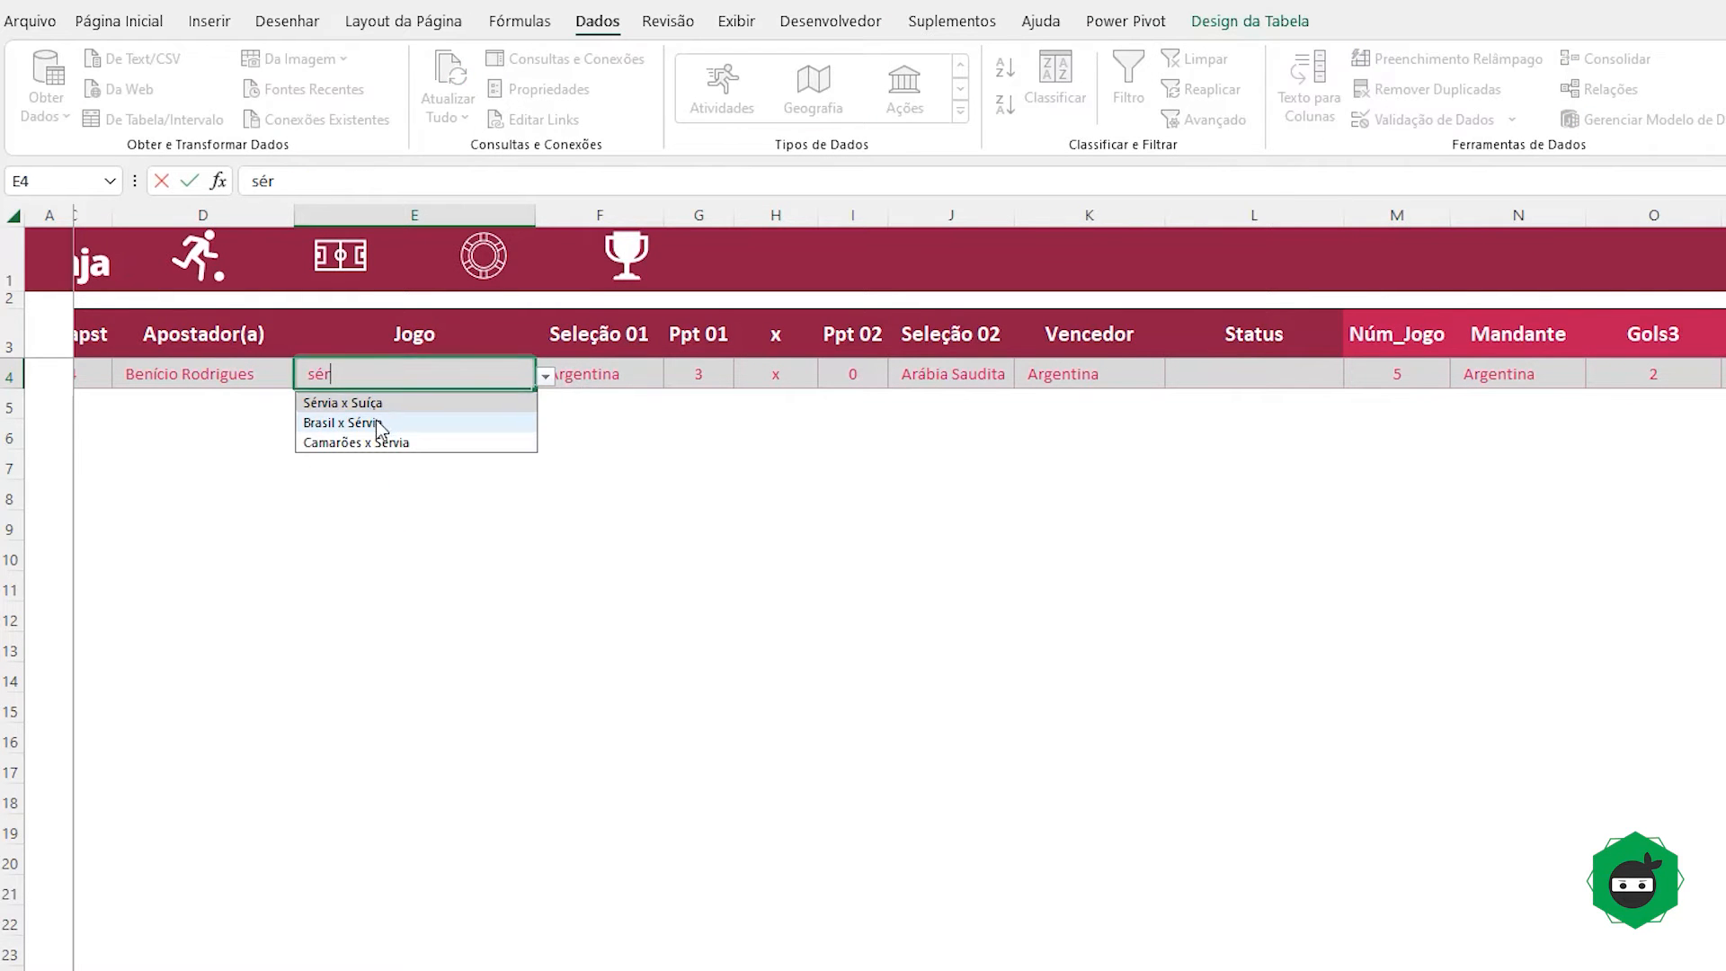
{"action": "left_click", "coordinate": [378, 422]}
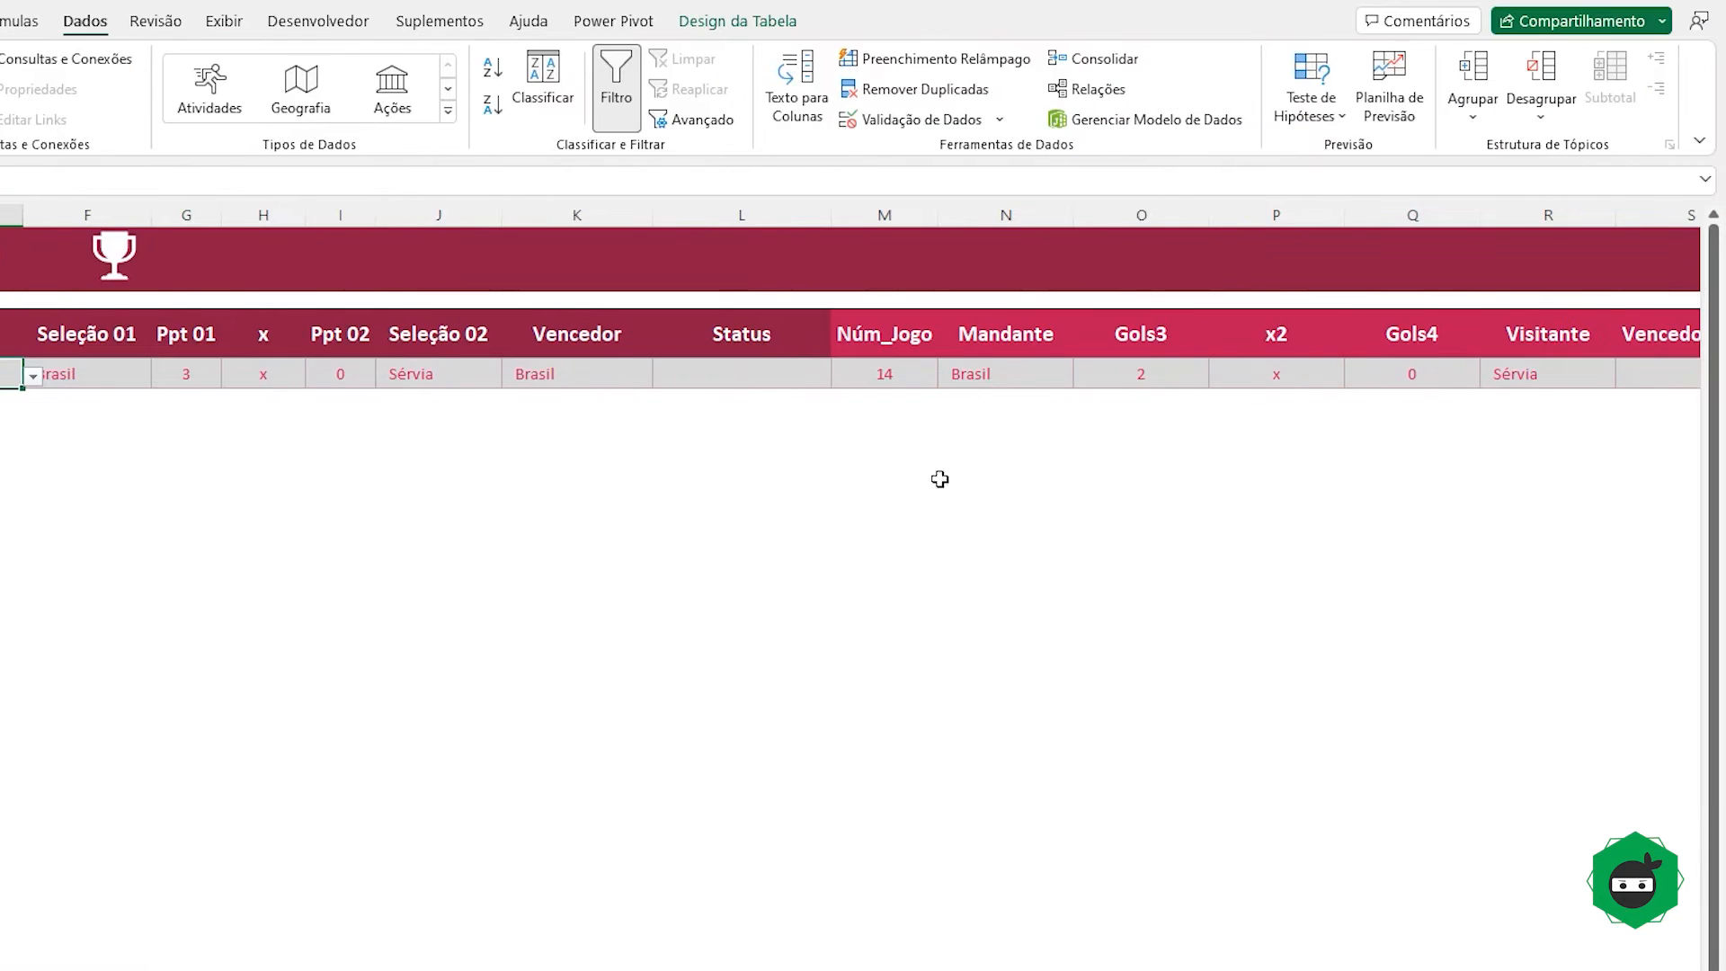
Step: Rename the Vencedor Ofial header as Vencedor Ofical and widen its column
{"action": "scroll", "coordinate": [854, 350], "scroll_direction": "right", "scroll_amount": 6}
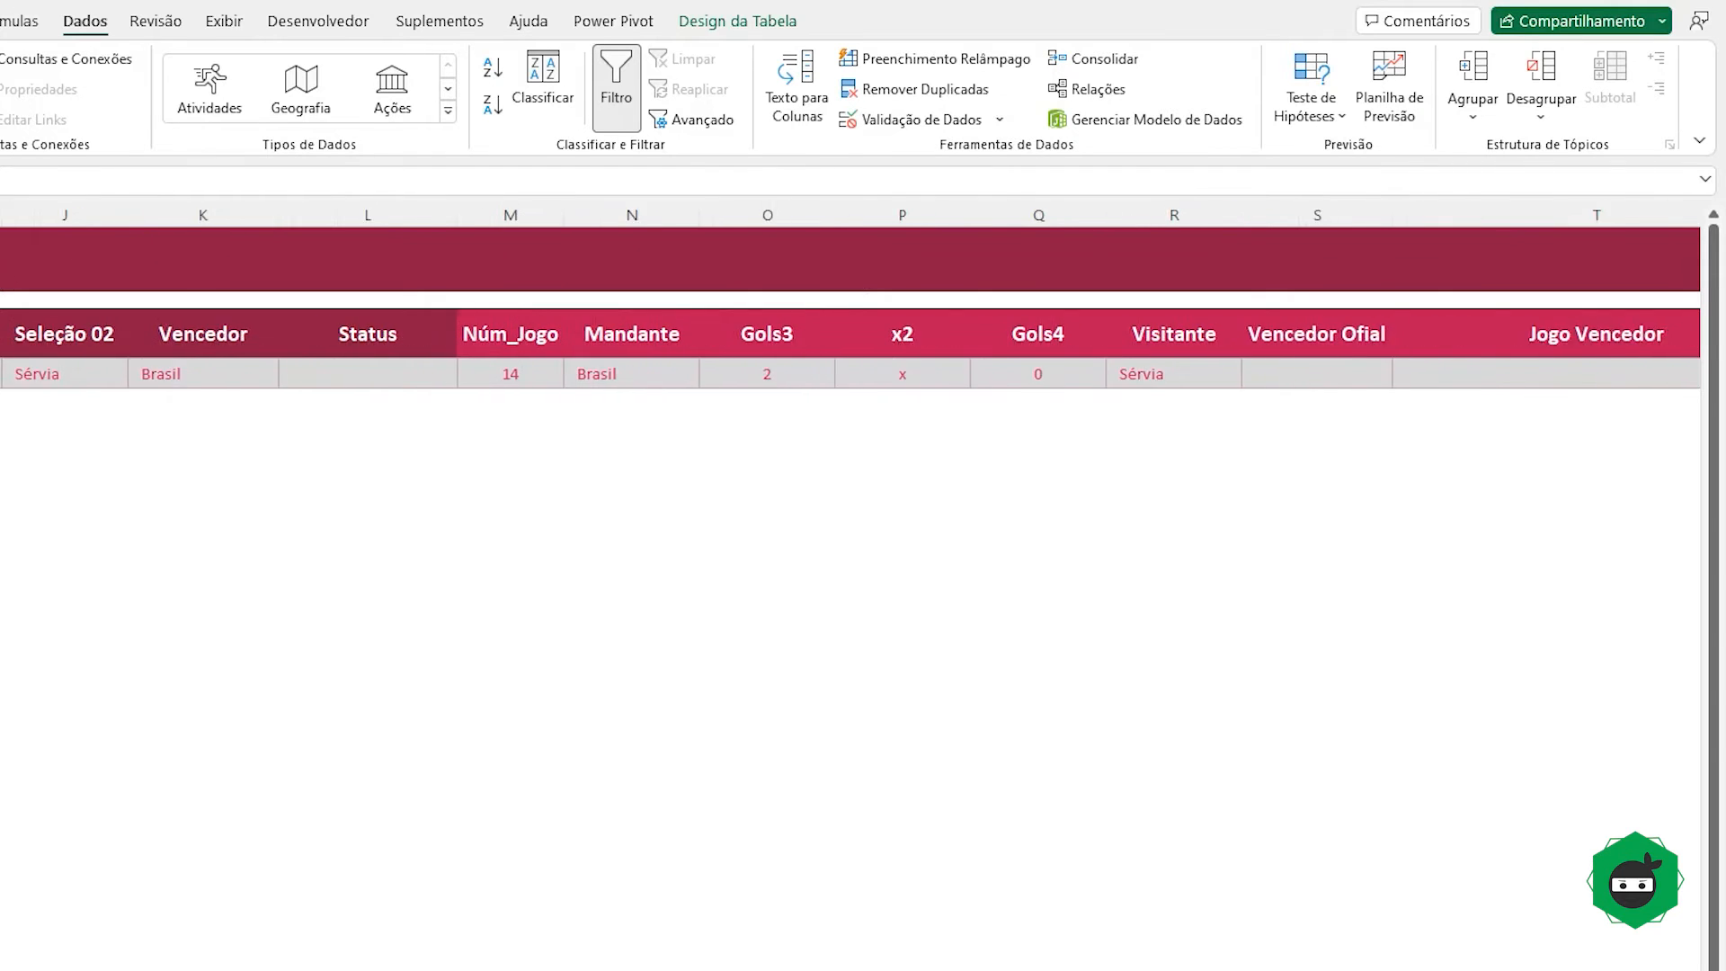
{"action": "scroll", "coordinate": [854, 351], "scroll_direction": "right", "scroll_amount": 3}
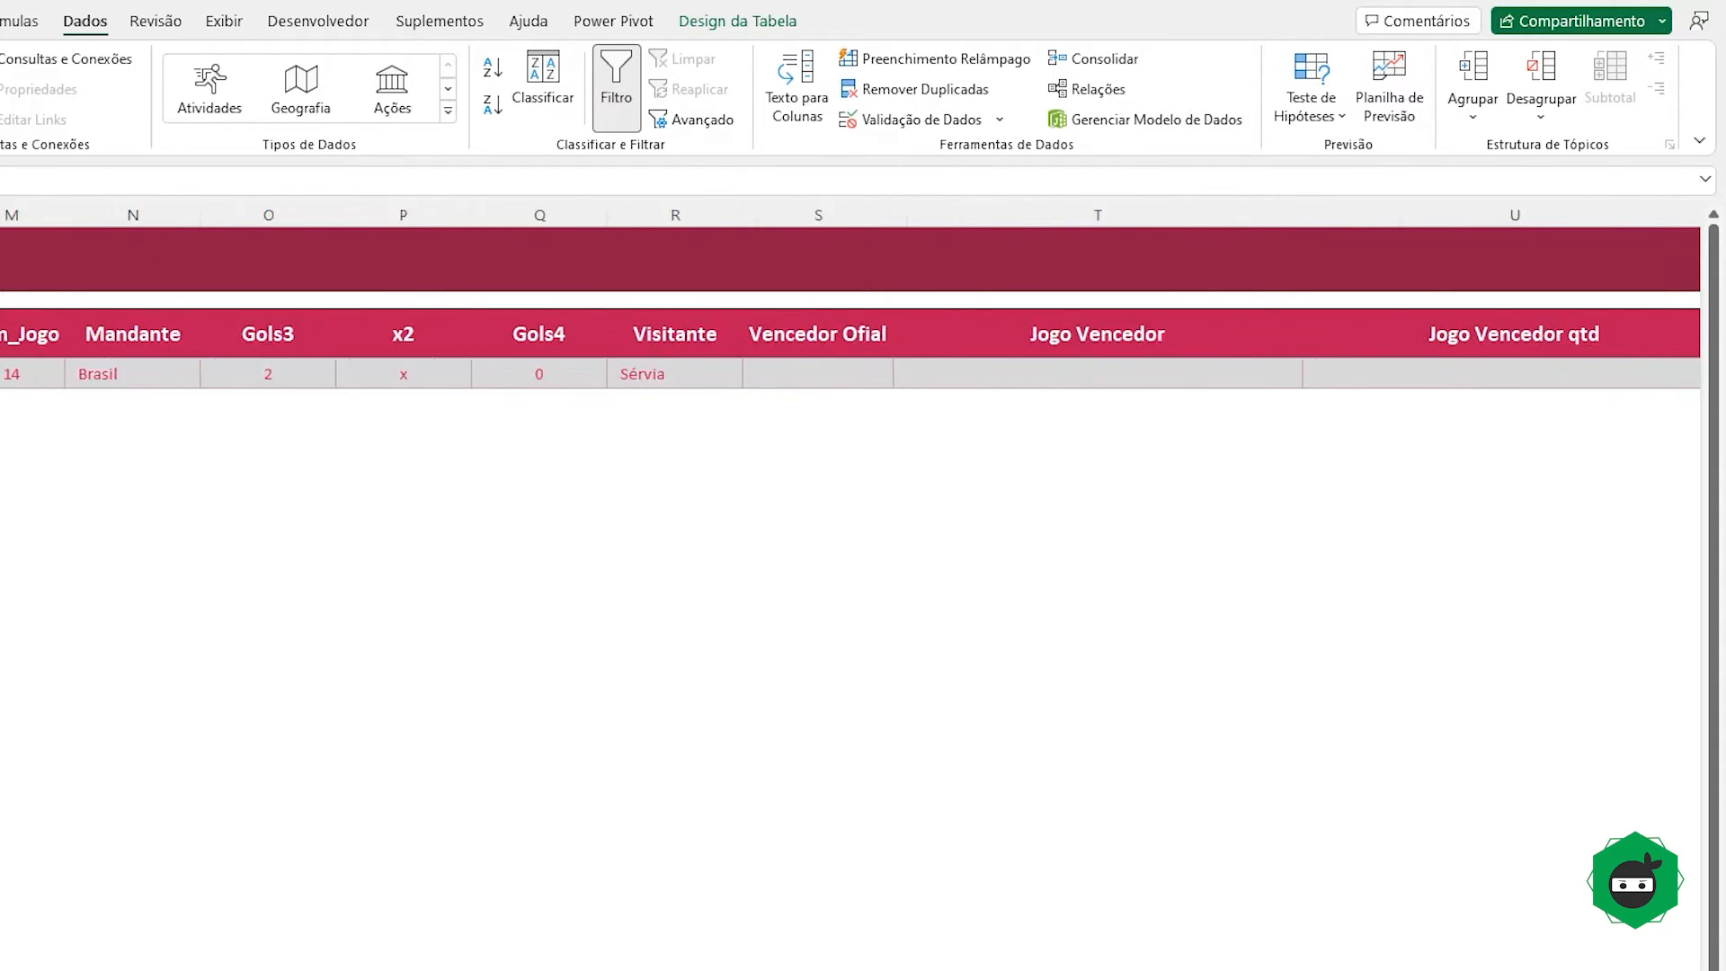
{"action": "left_click", "coordinate": [745, 374]}
{"action": "double_click", "coordinate": [762, 333]}
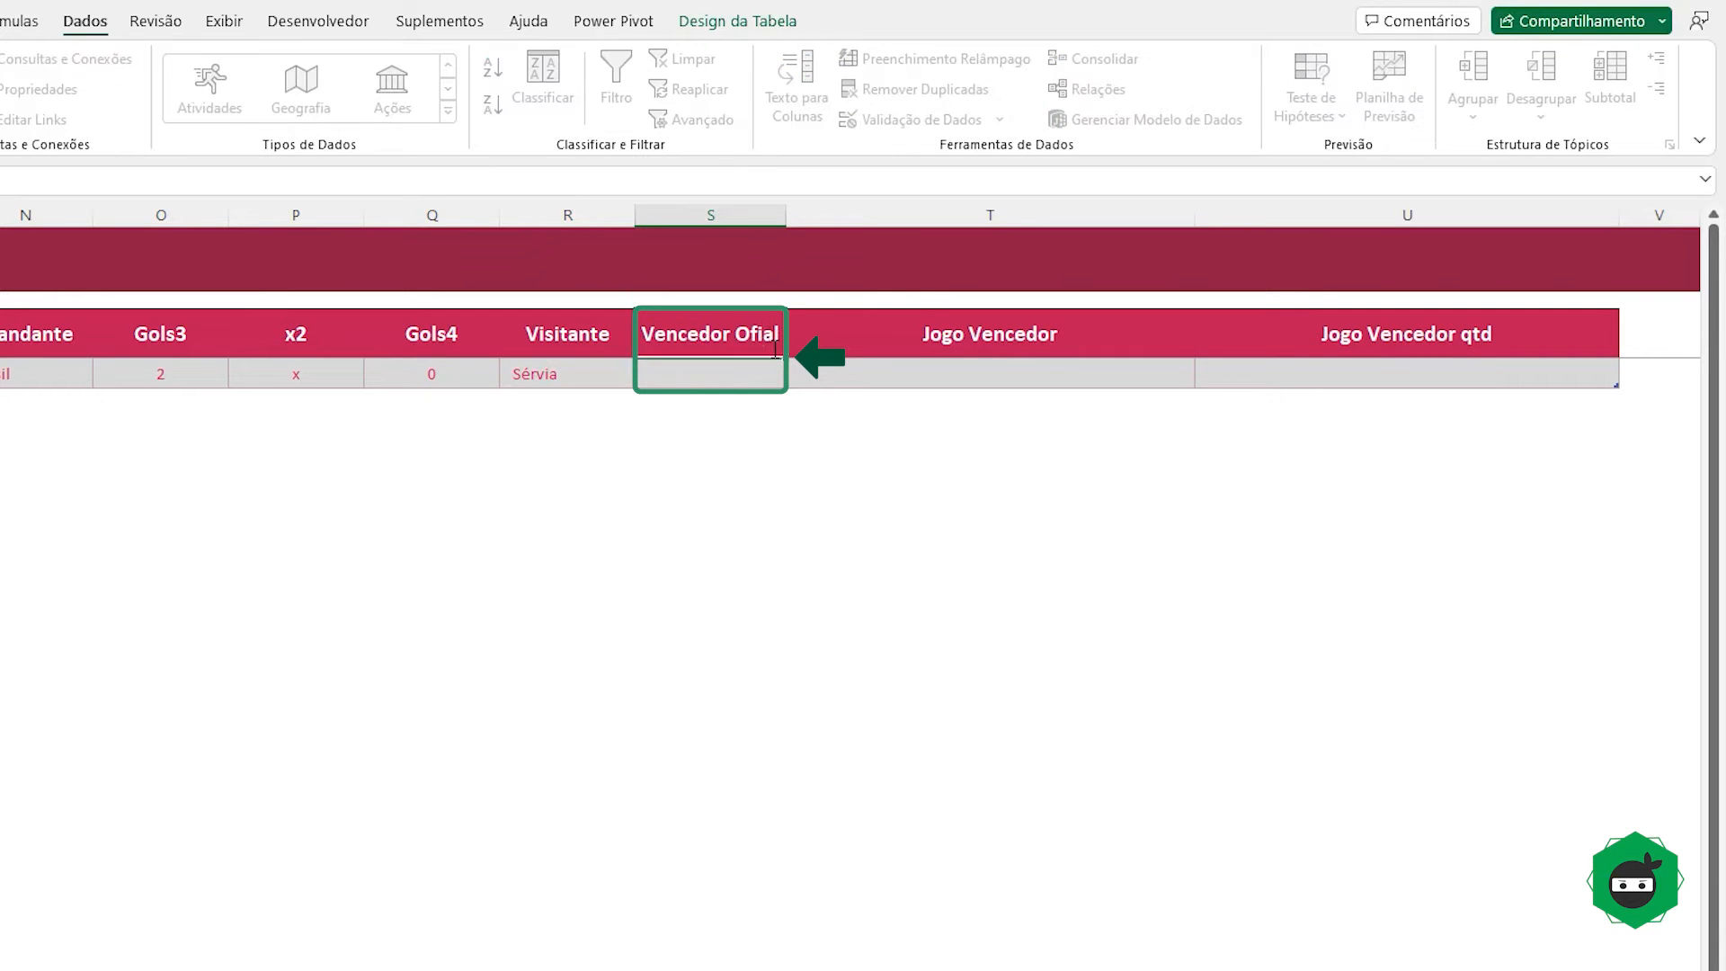
{"action": "type", "text": "c"}
{"action": "key", "text": "Return"}
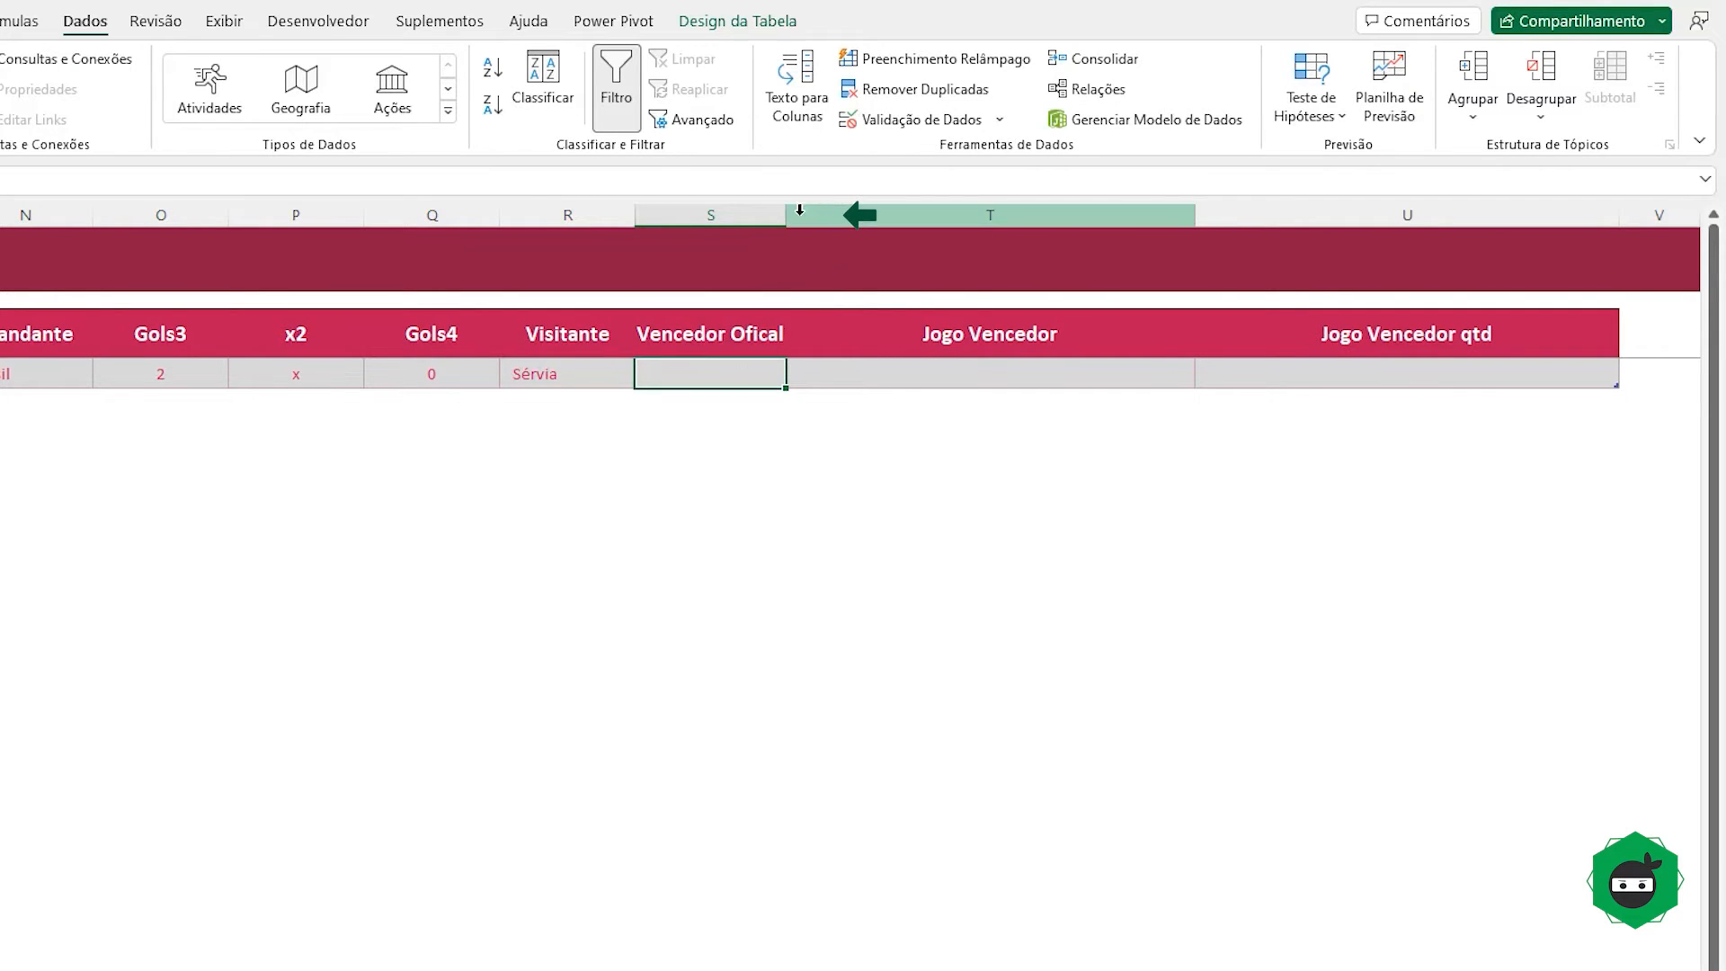
{"action": "left_click_drag", "start_coordinate": [799, 209], "coordinate": [833, 214]}
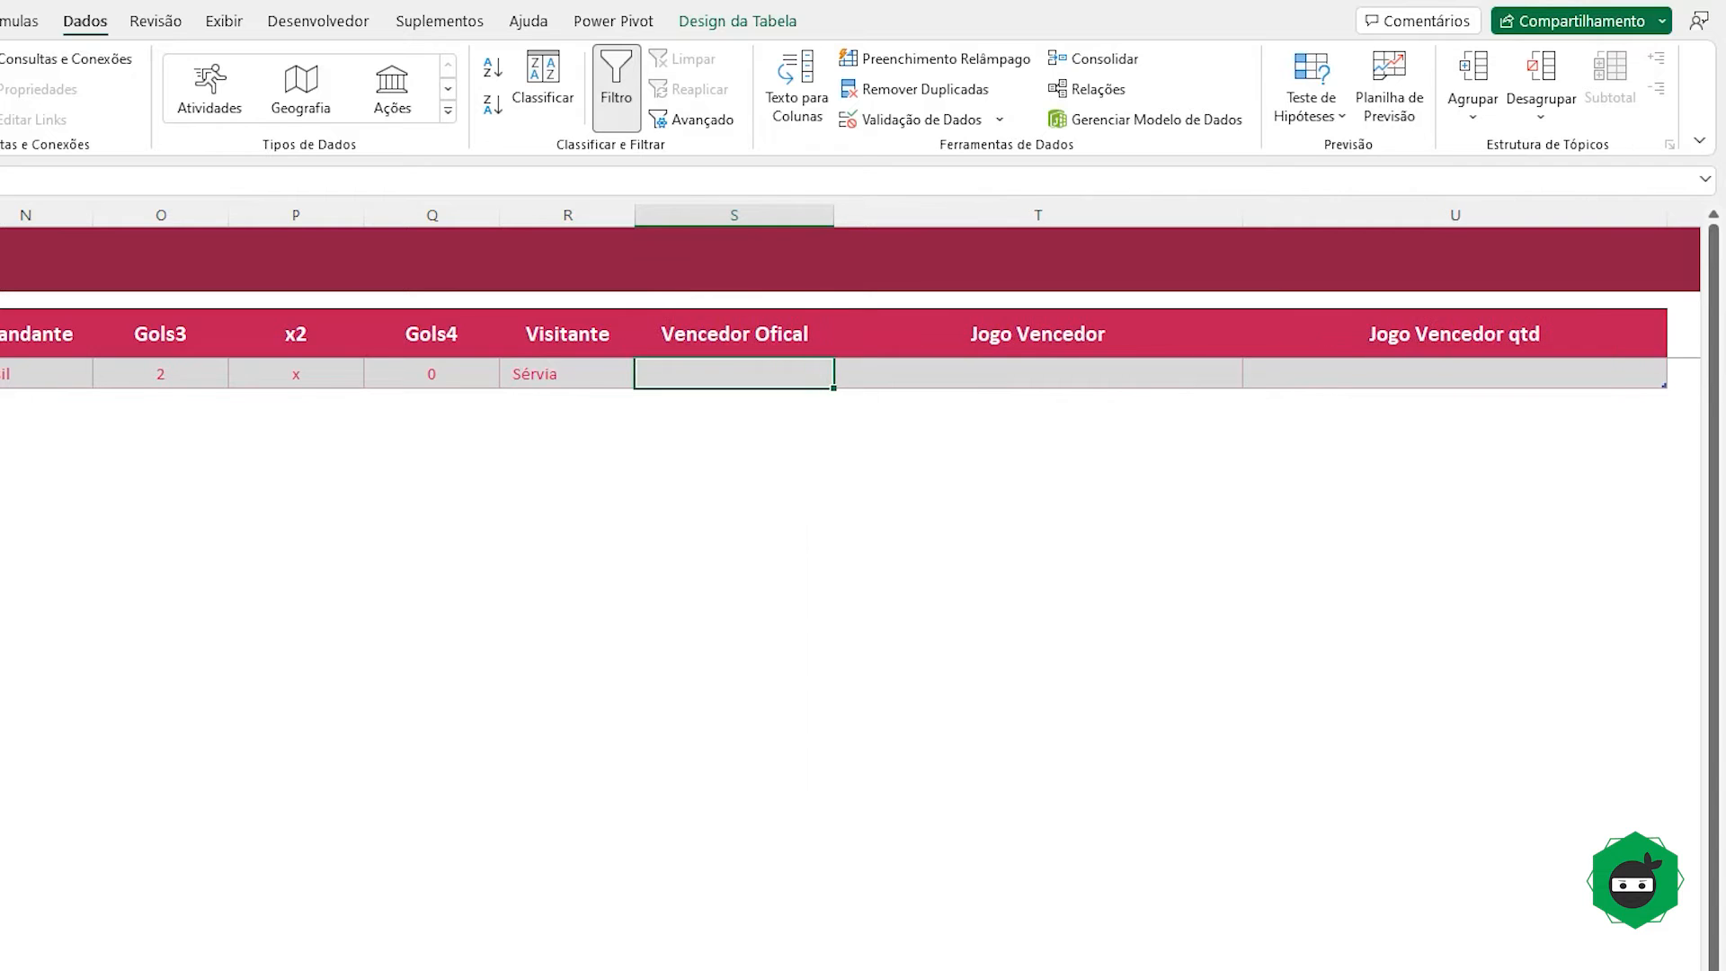
Step: Start the first Vencedor Ofical formula as =SE(o4=q4;"Empate";SE( to return Empate when both teams' goals are equal
{"action": "scroll", "coordinate": [678, 832], "scroll_direction": "left", "scroll_amount": 4}
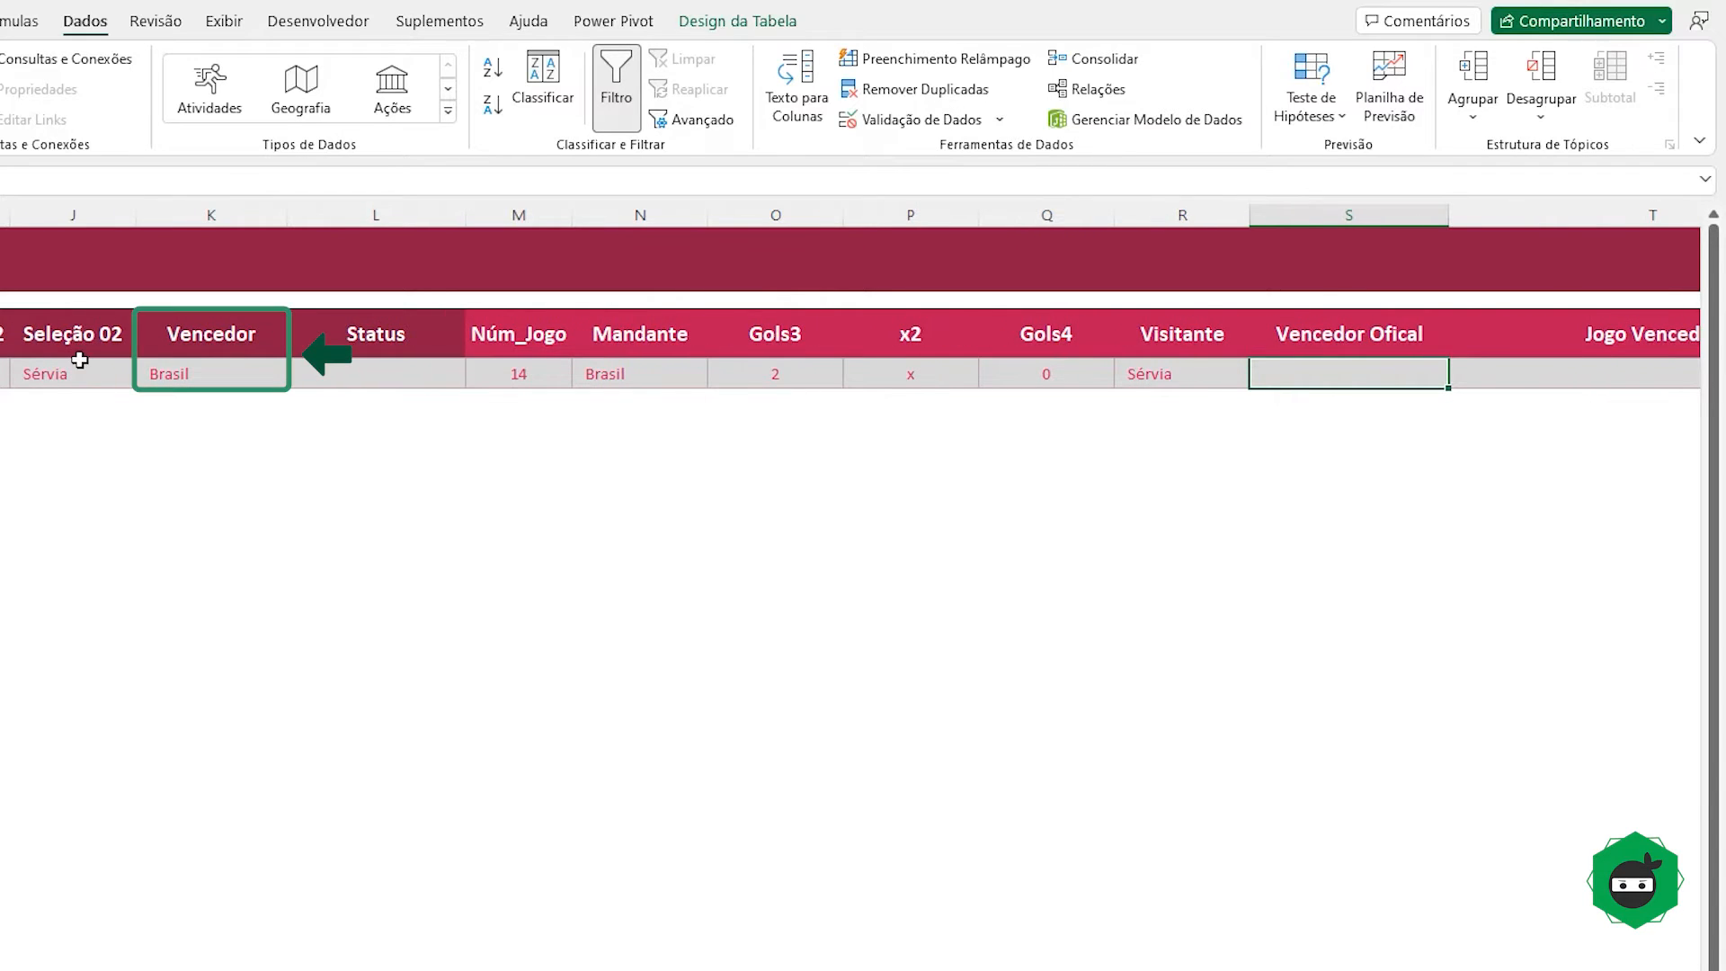
{"action": "scroll", "coordinate": [636, 863], "scroll_direction": "right", "scroll_amount": 4}
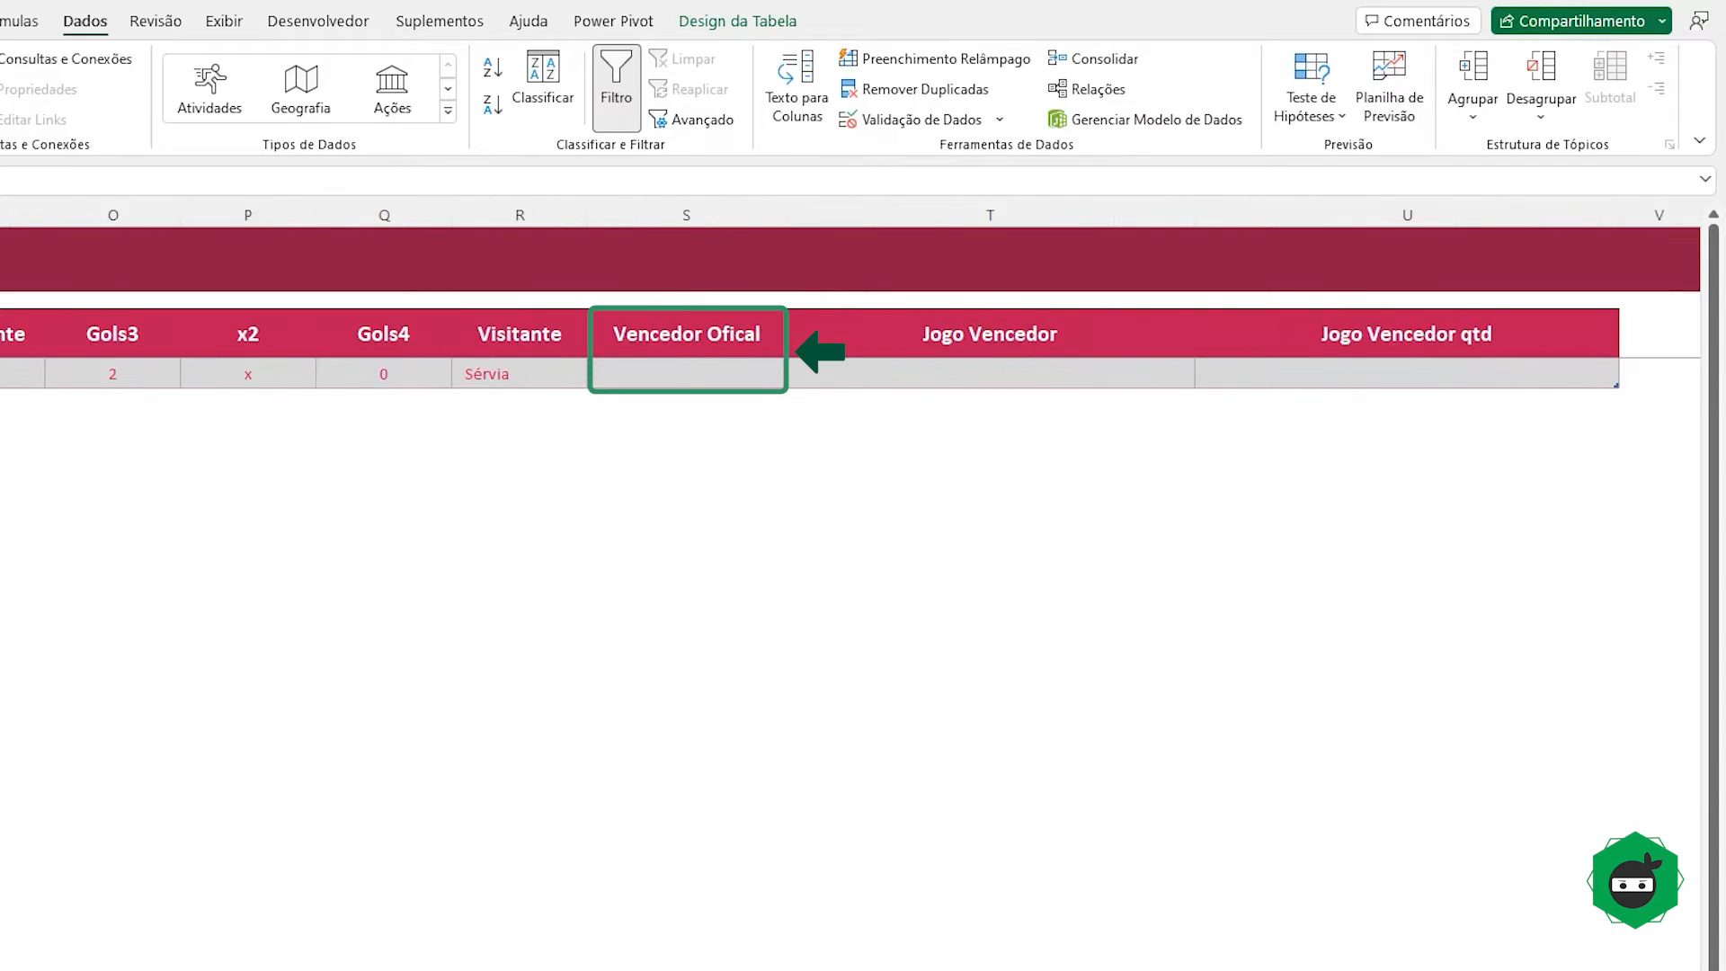
{"action": "left_click", "coordinate": [647, 369]}
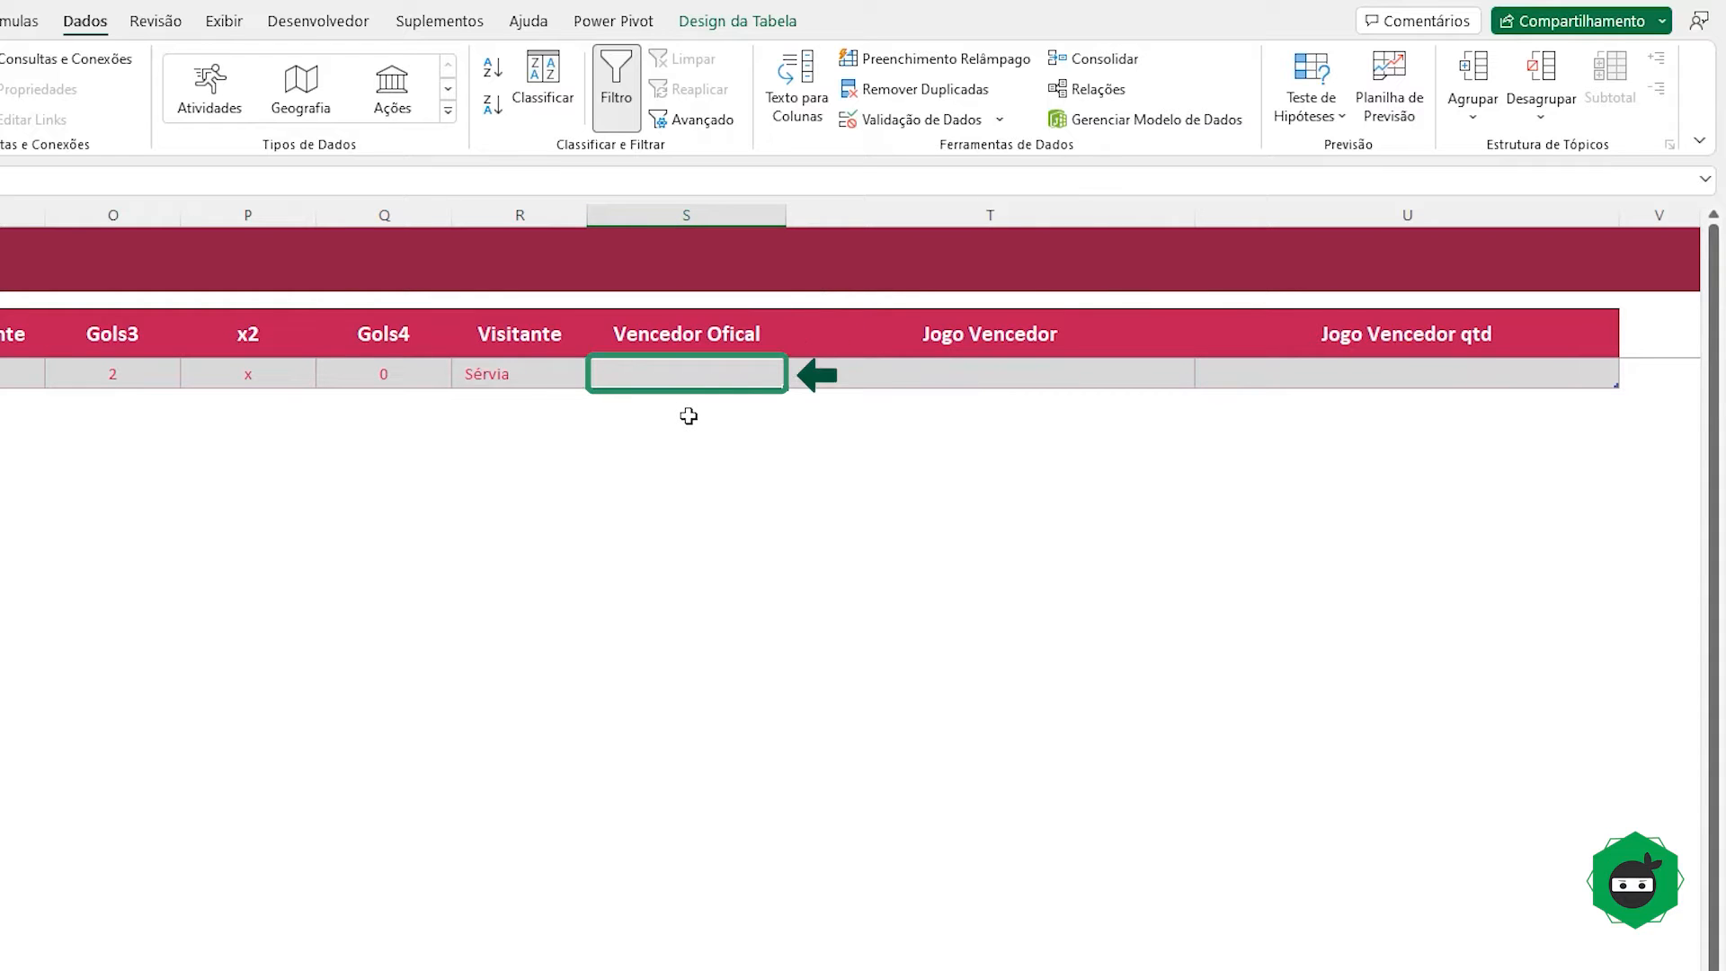
{"action": "type", "text": "=SE("}
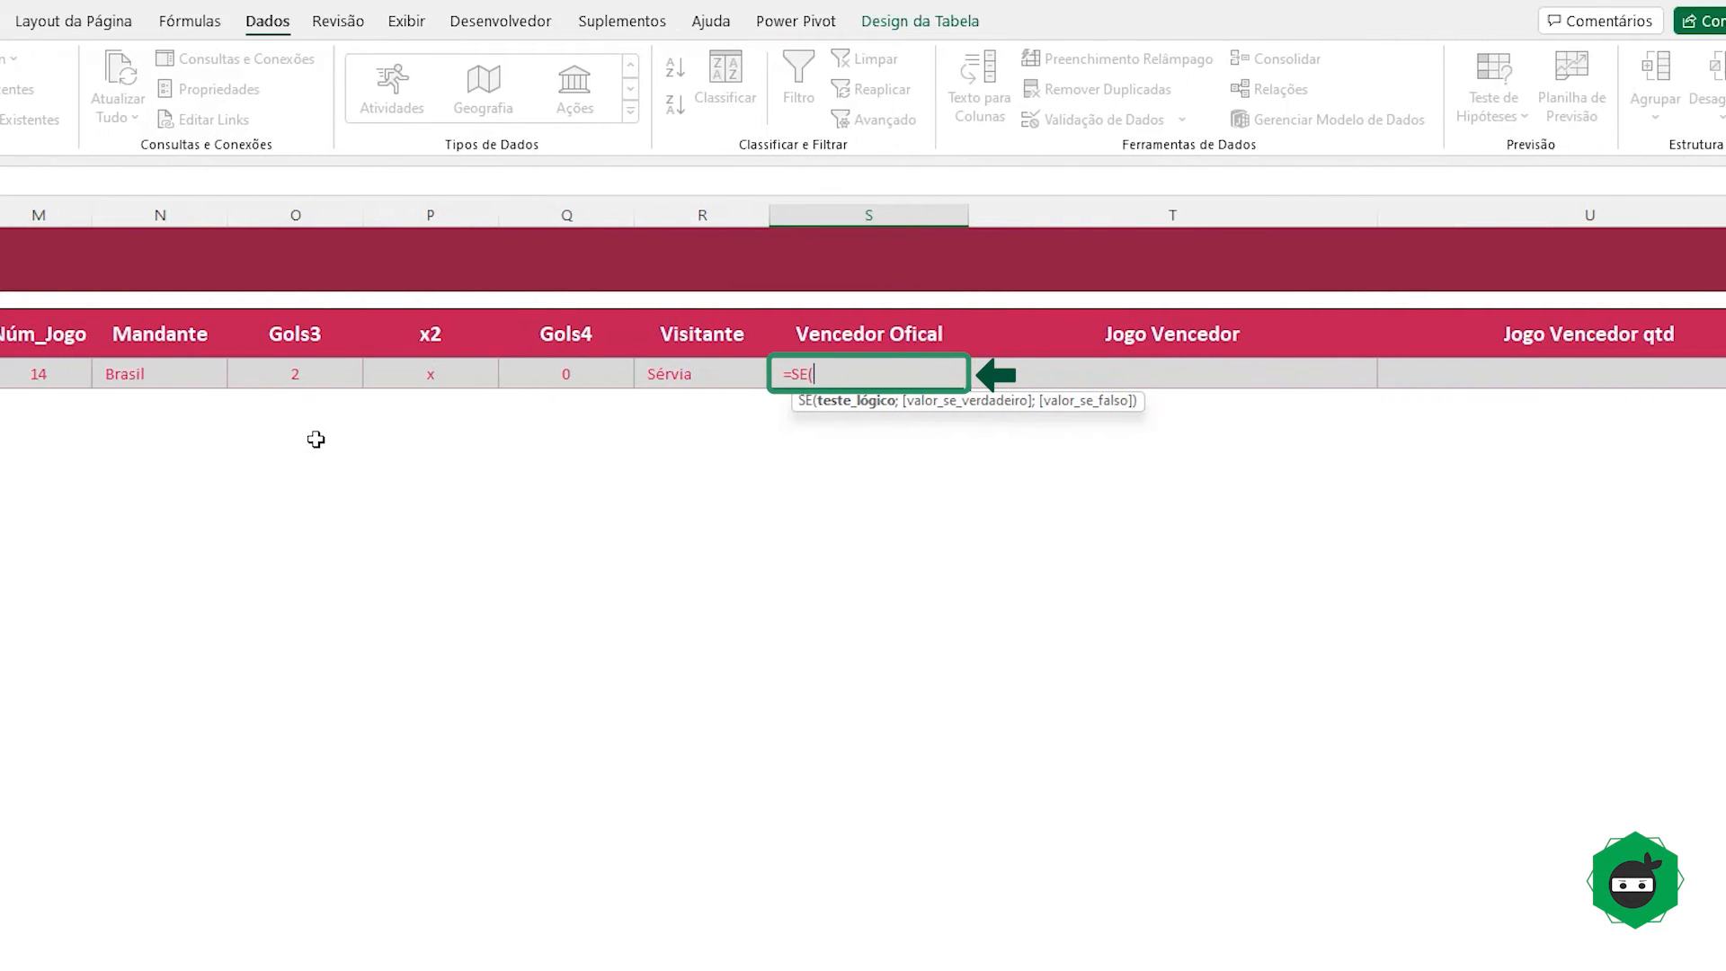
{"action": "type", "text": "o4"}
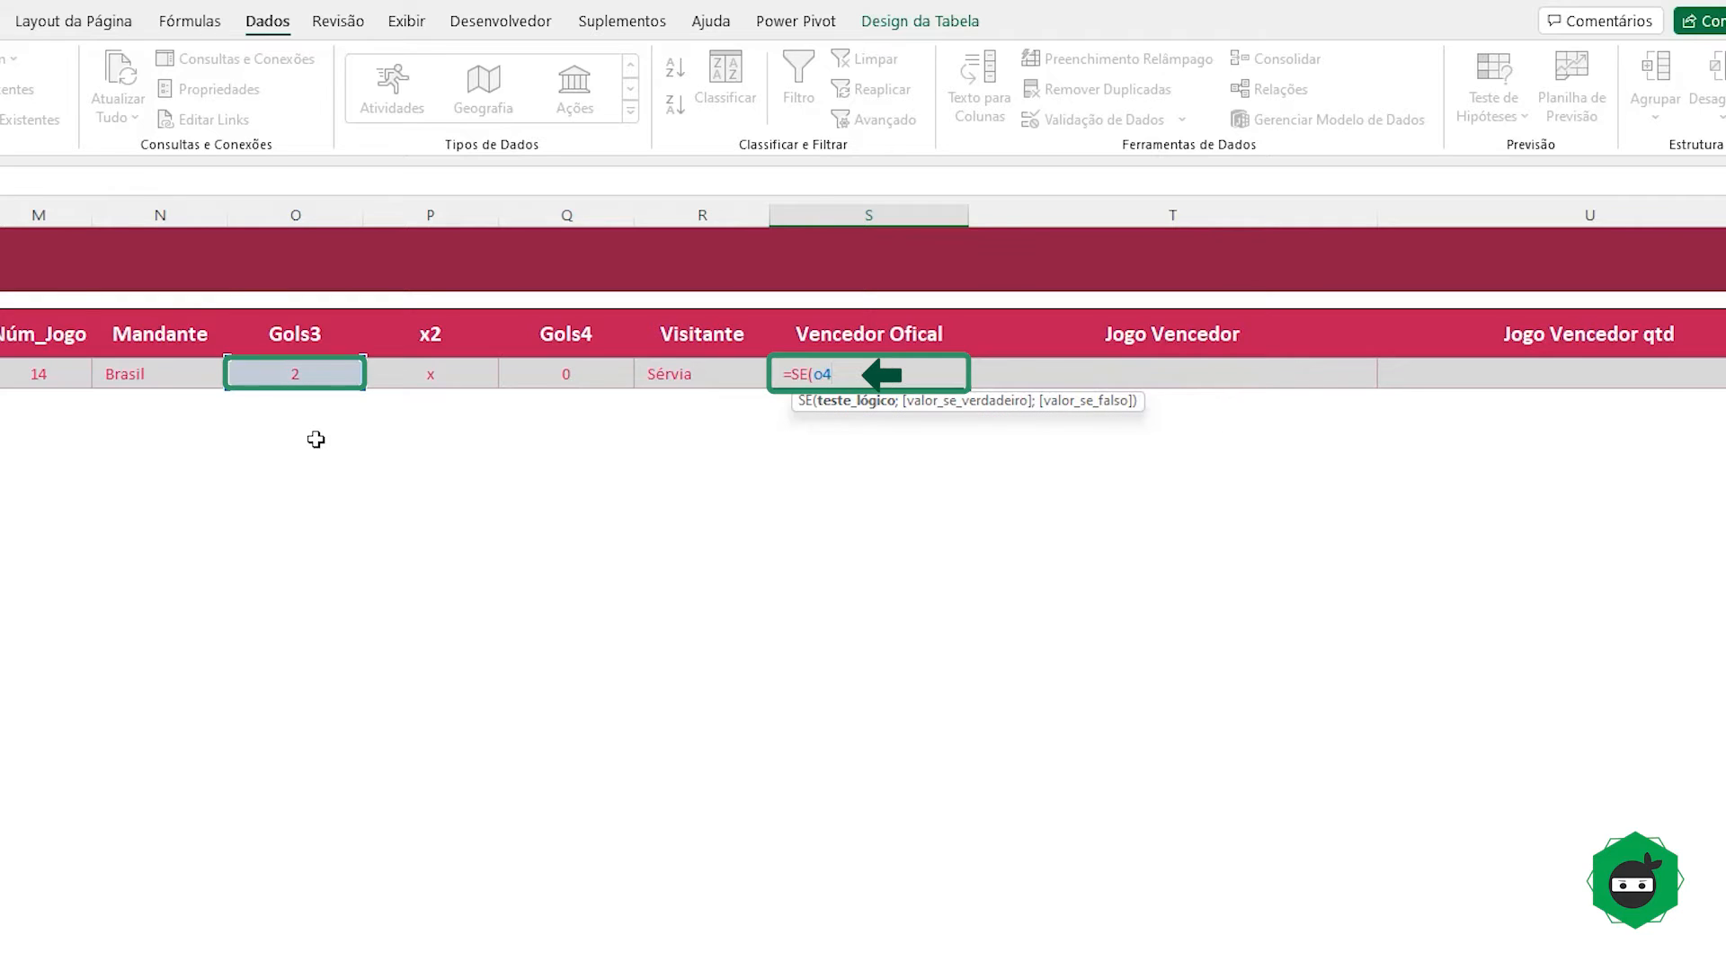
{"action": "type", "text": "=q4"}
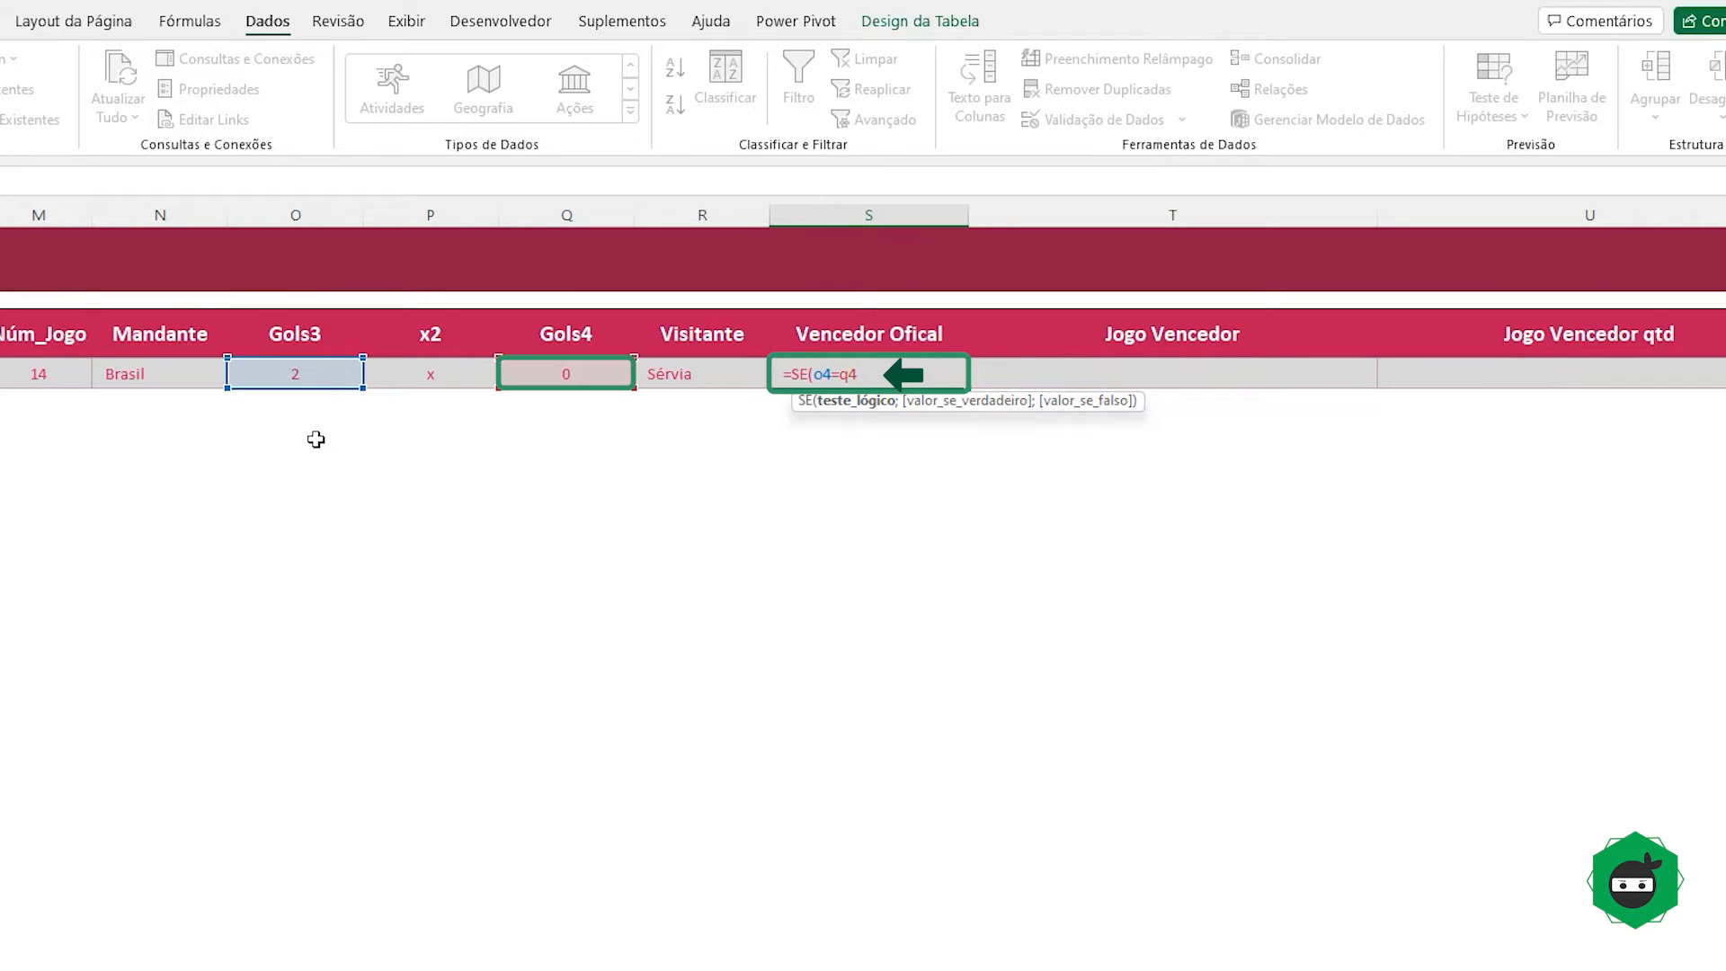
{"action": "type", "text": ";\"Empat"}
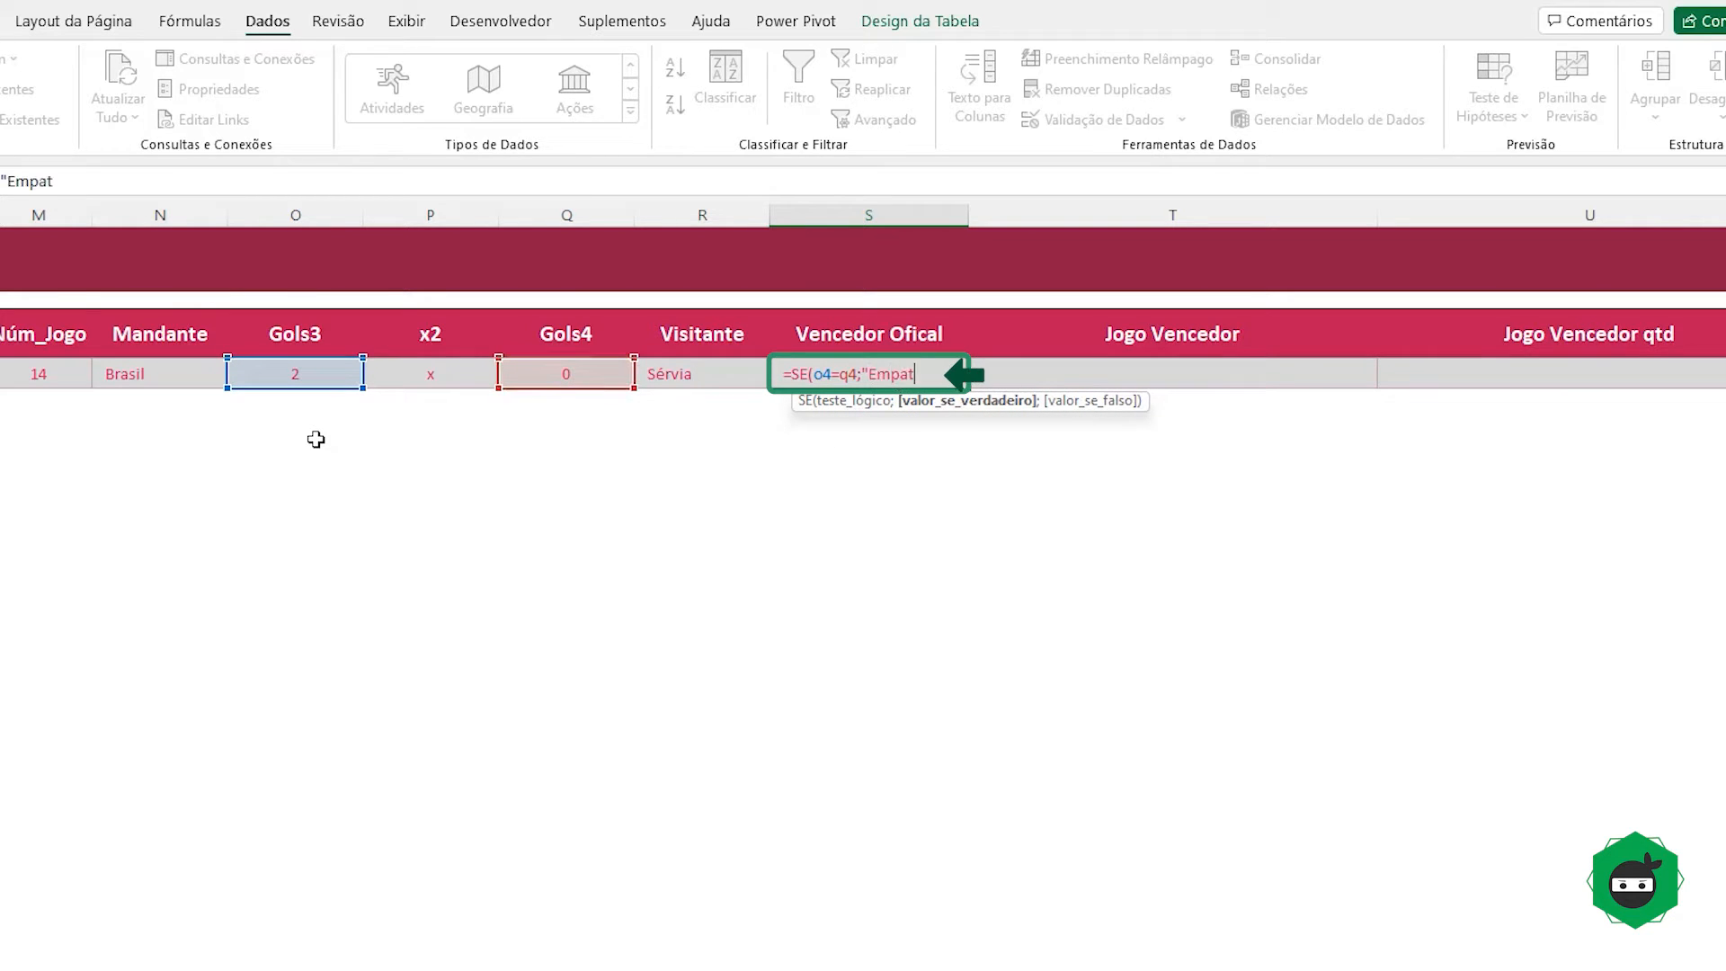
{"action": "type", "text": "e\";SE("}
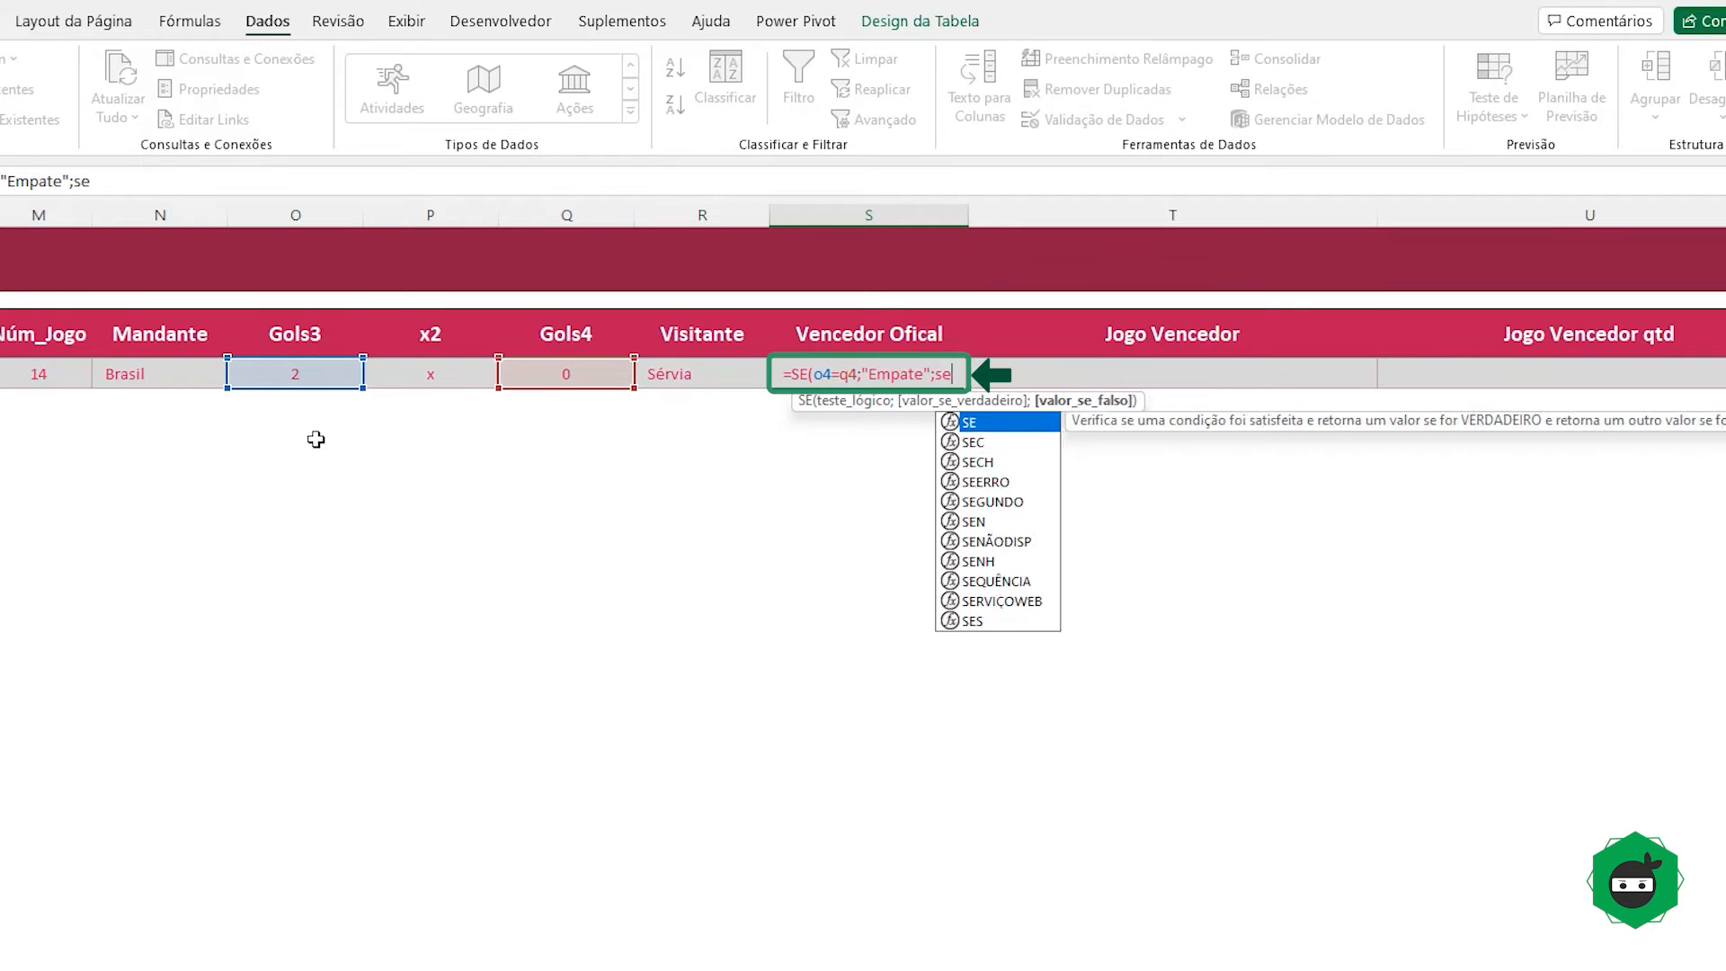
{"action": "type", "text": "o4"}
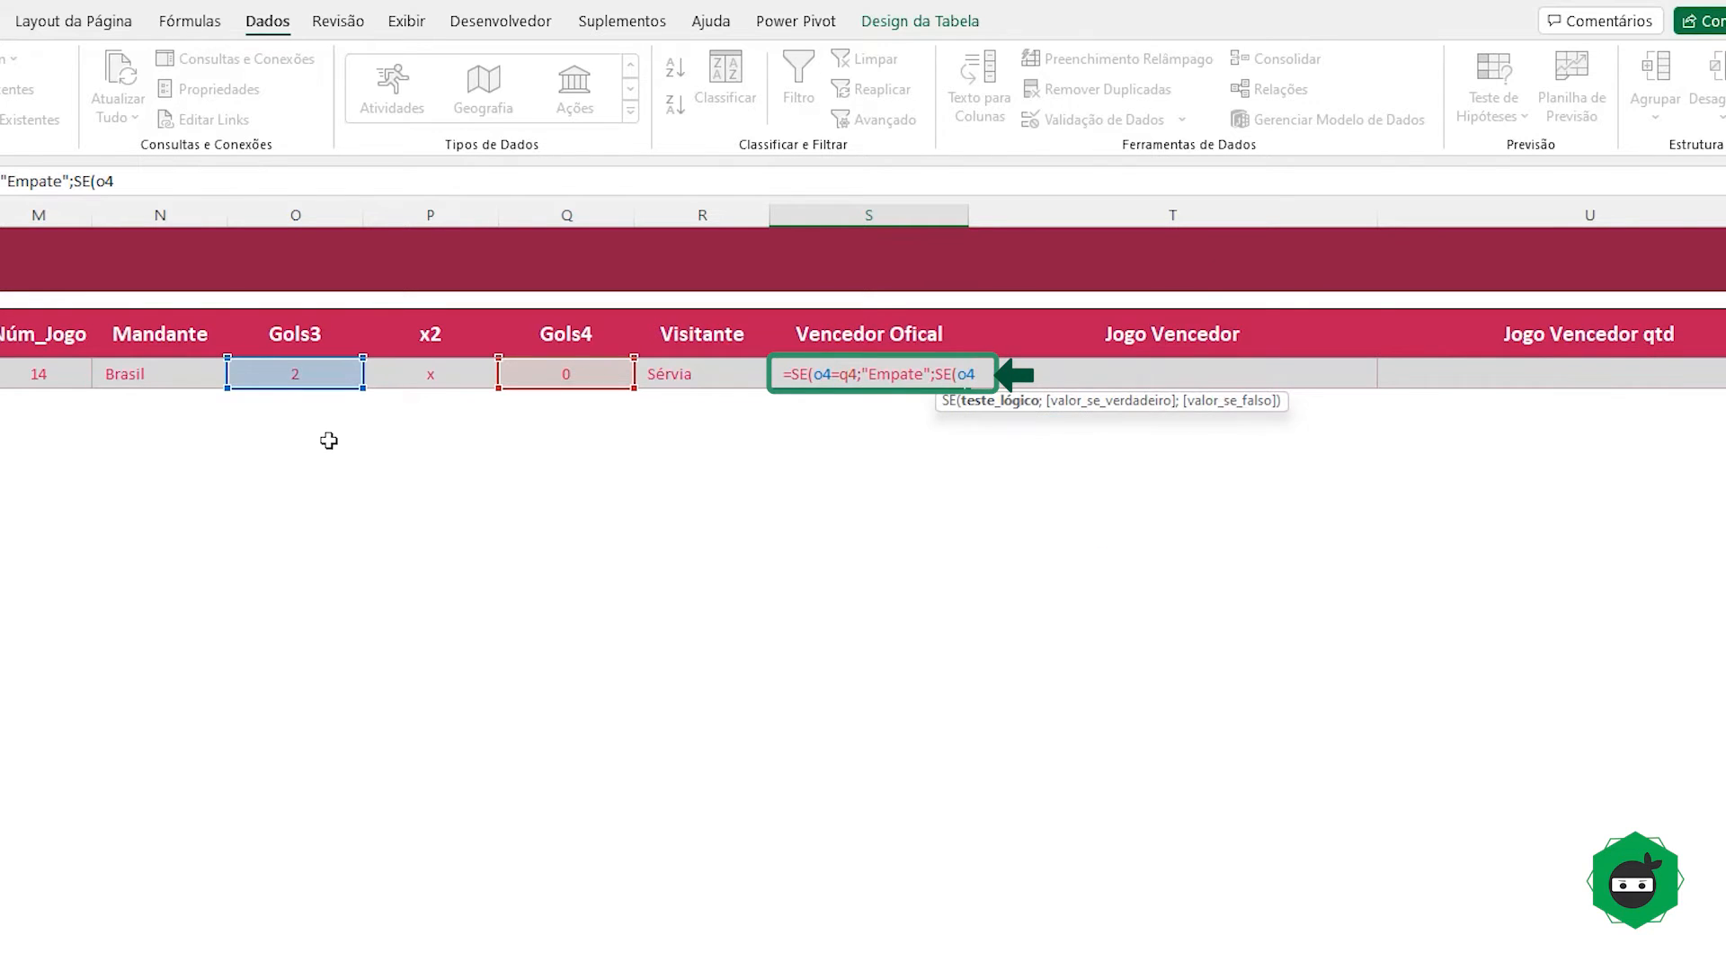
{"action": "type", "text": ">q4;"}
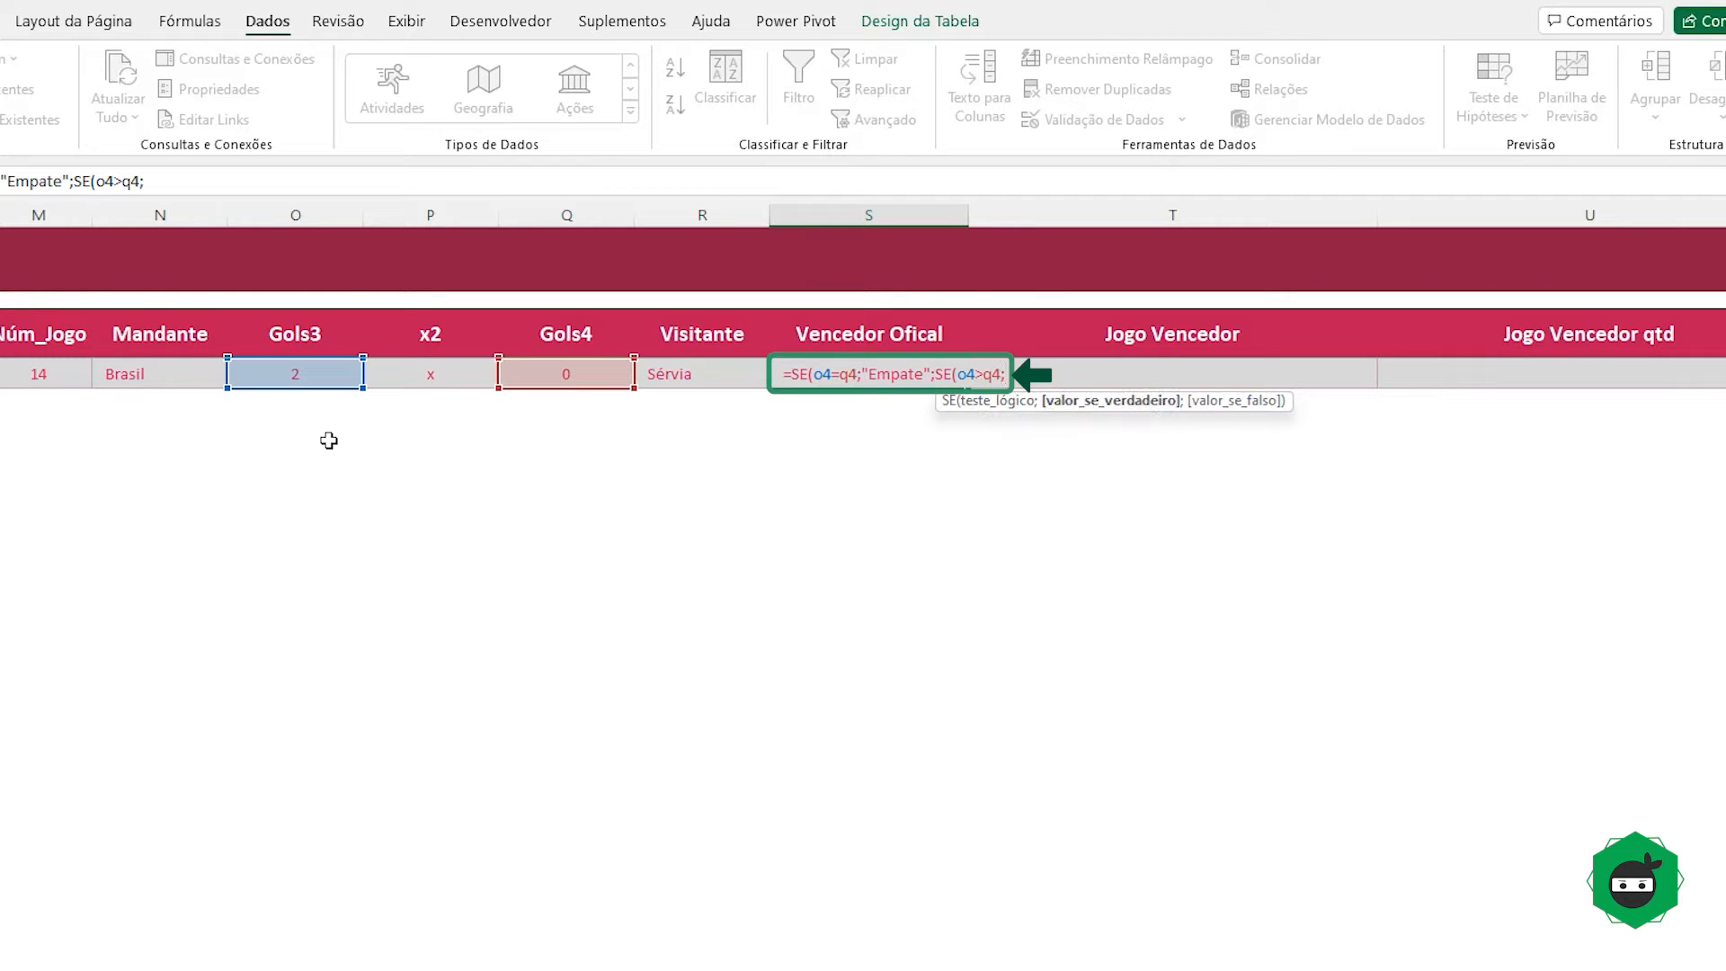
{"action": "left_click", "coordinate": [182, 372]}
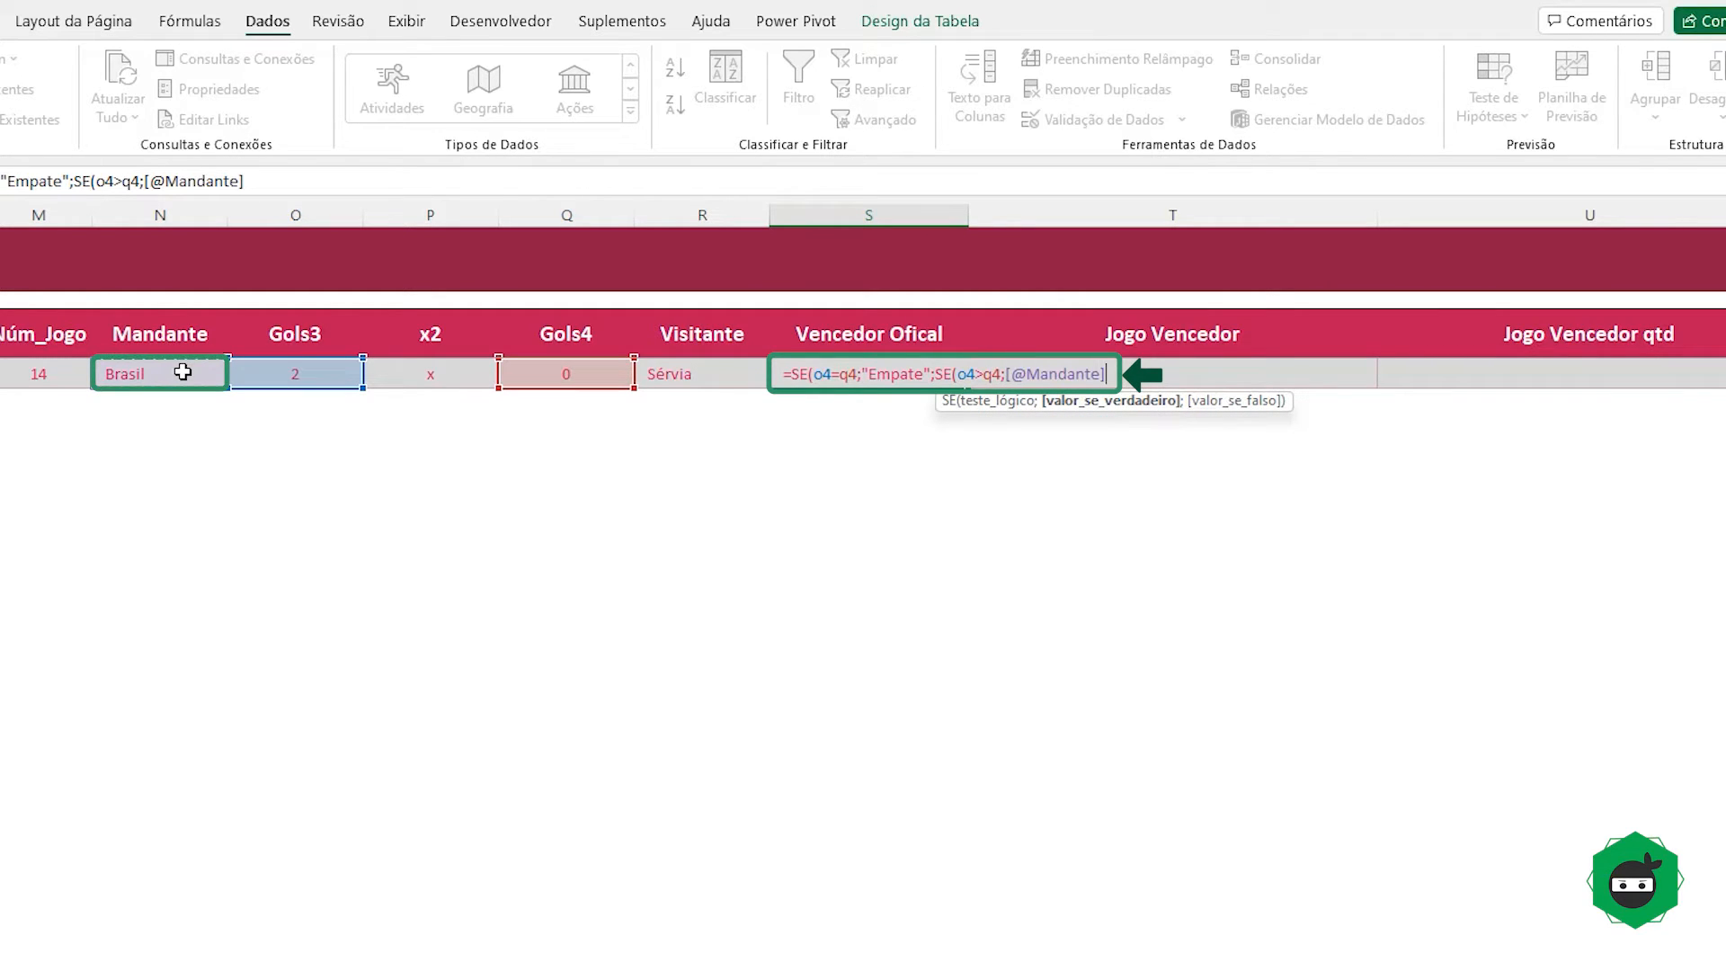
{"action": "type", "text": ";"}
{"action": "left_click", "coordinate": [708, 378]}
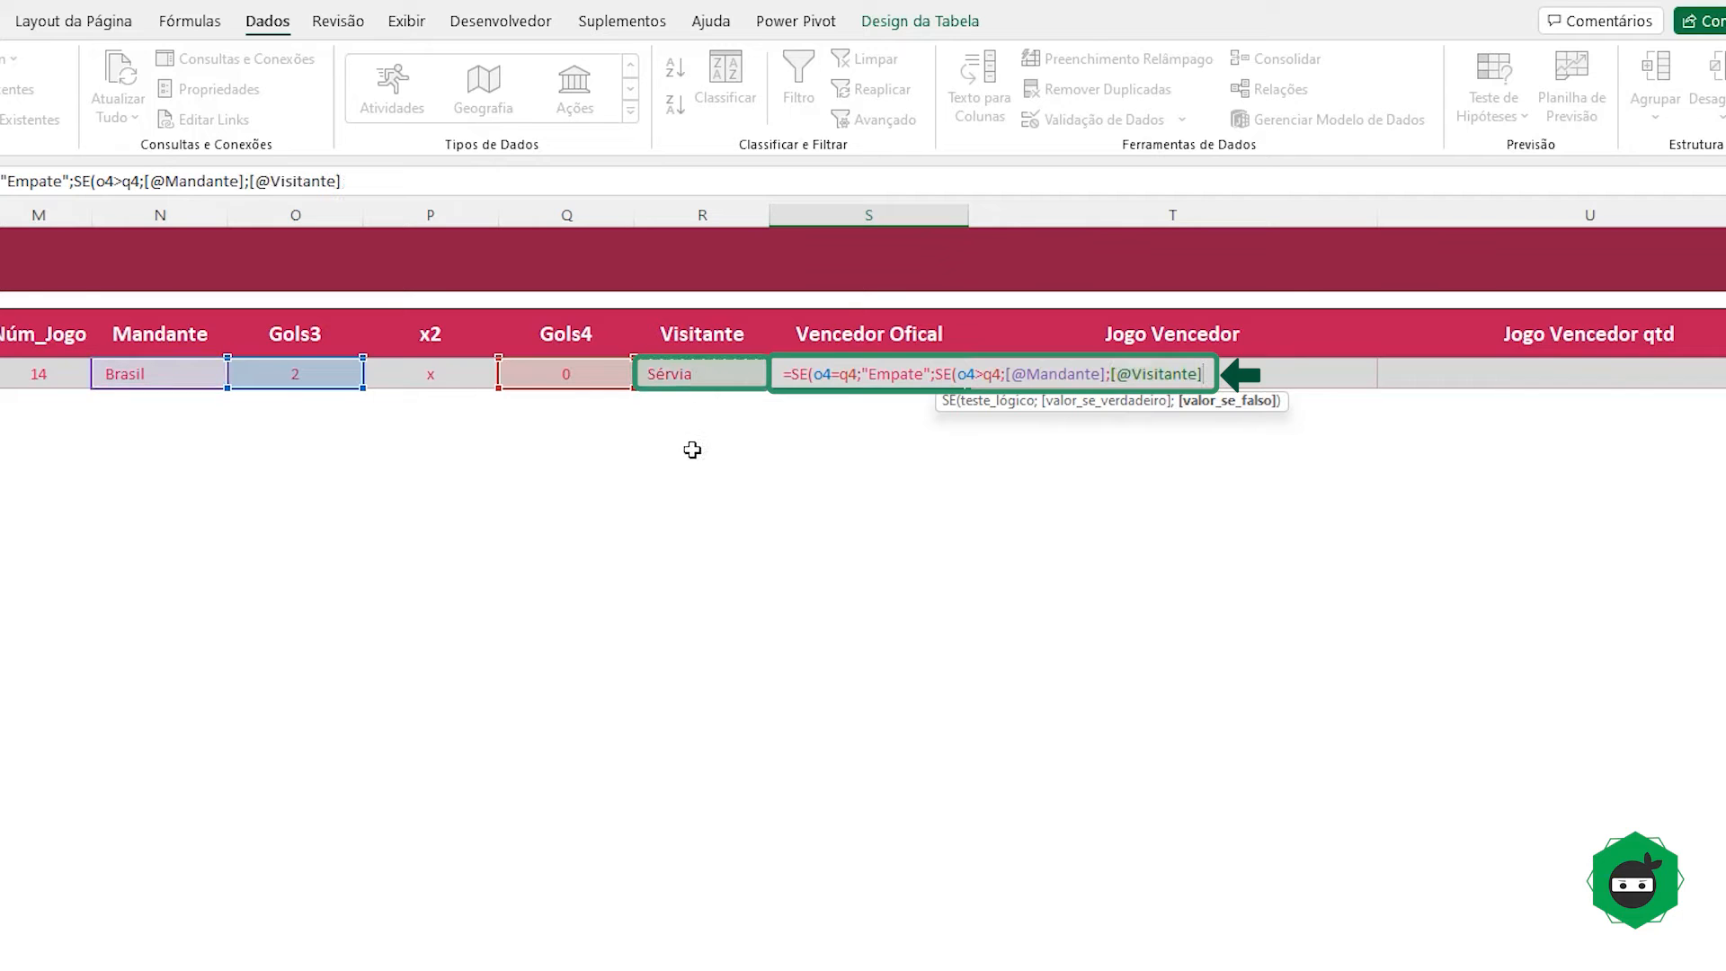
{"action": "type", "text": "))"}
{"action": "key", "text": "Return"}
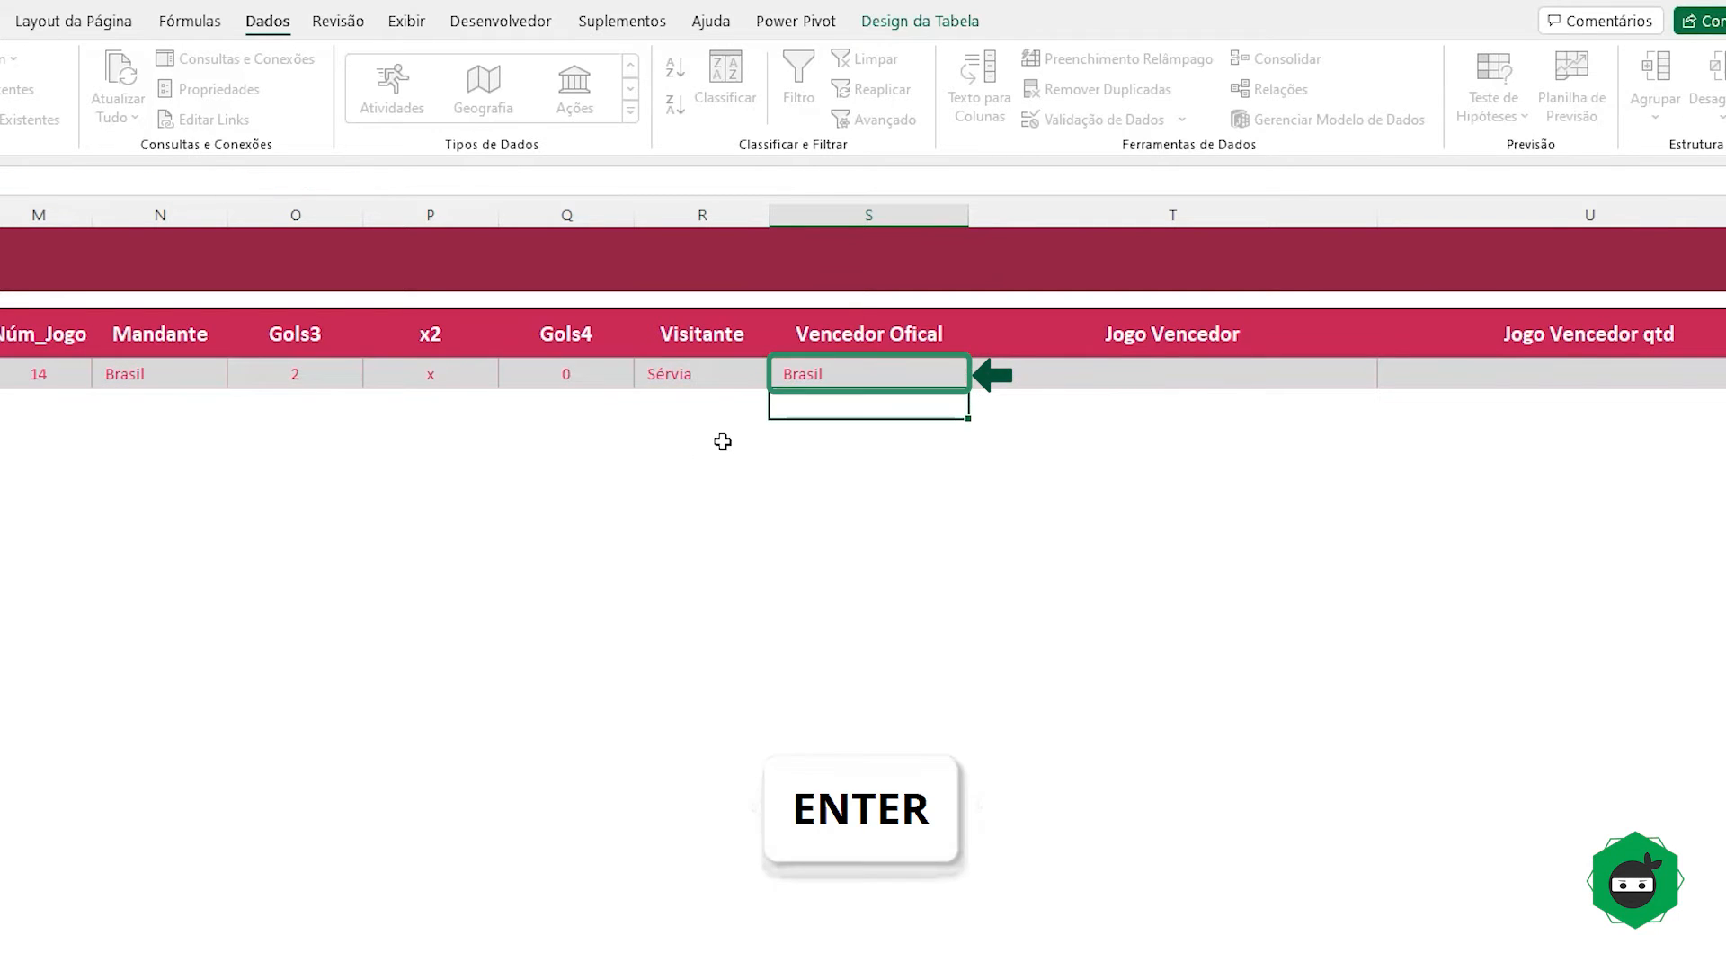
{"action": "left_click", "coordinate": [825, 373]}
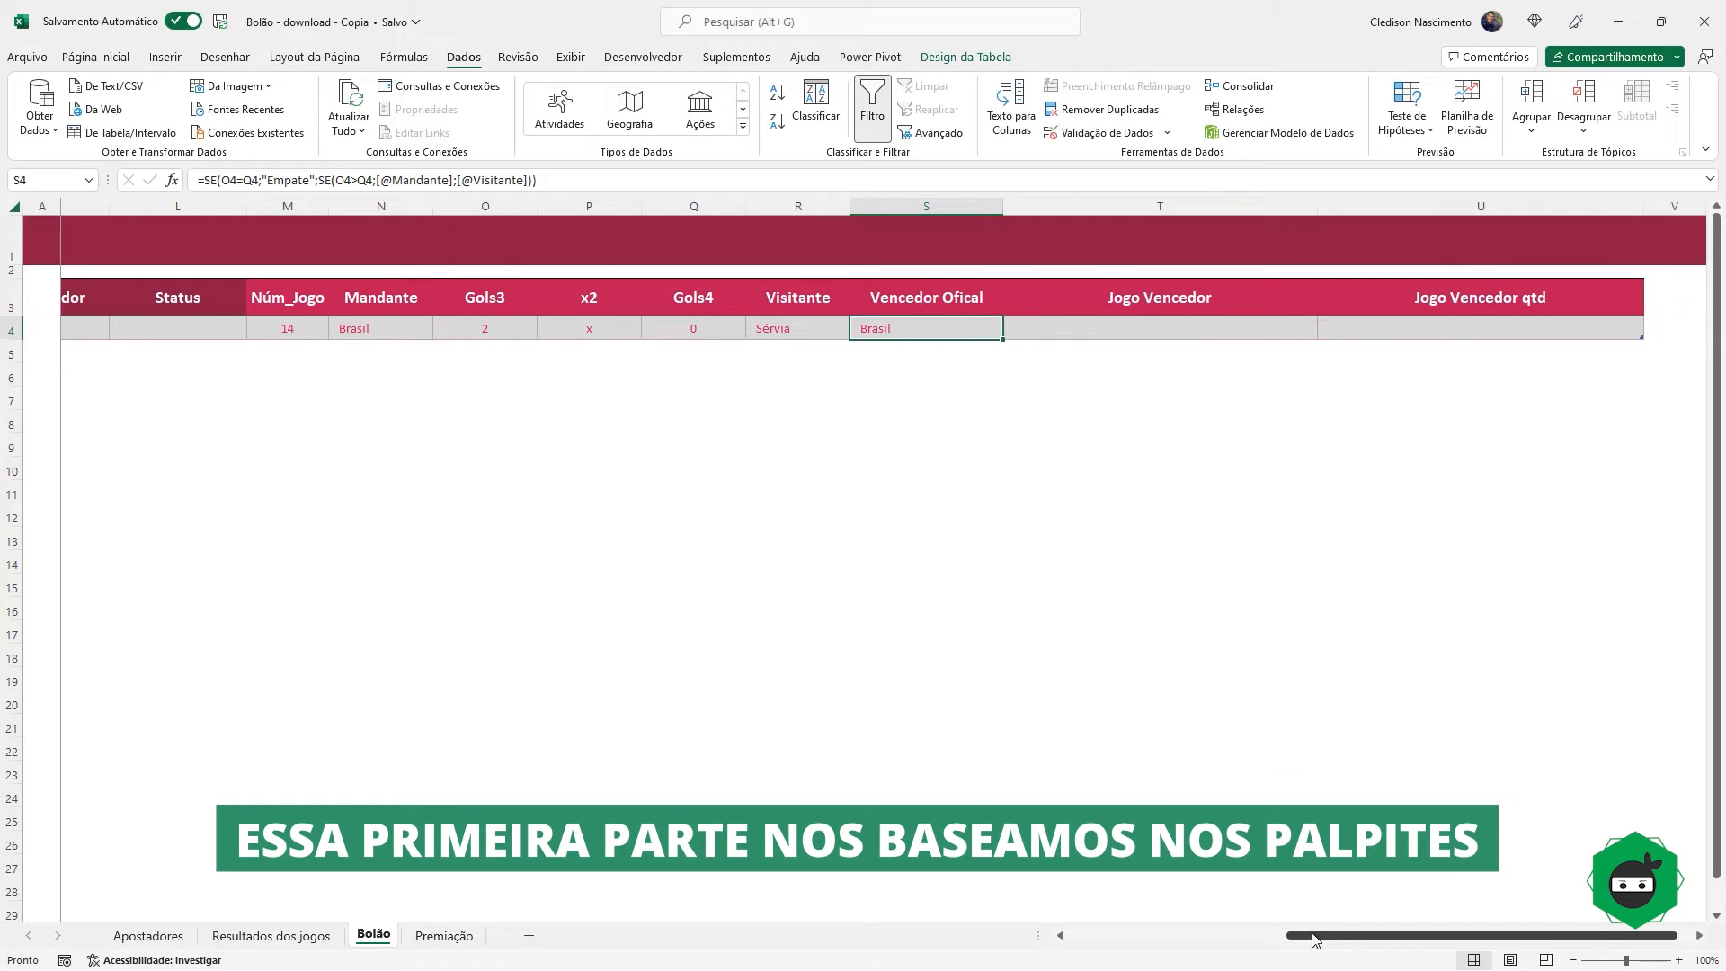
{"action": "left_click_drag", "start_coordinate": [1310, 935], "coordinate": [1066, 944]}
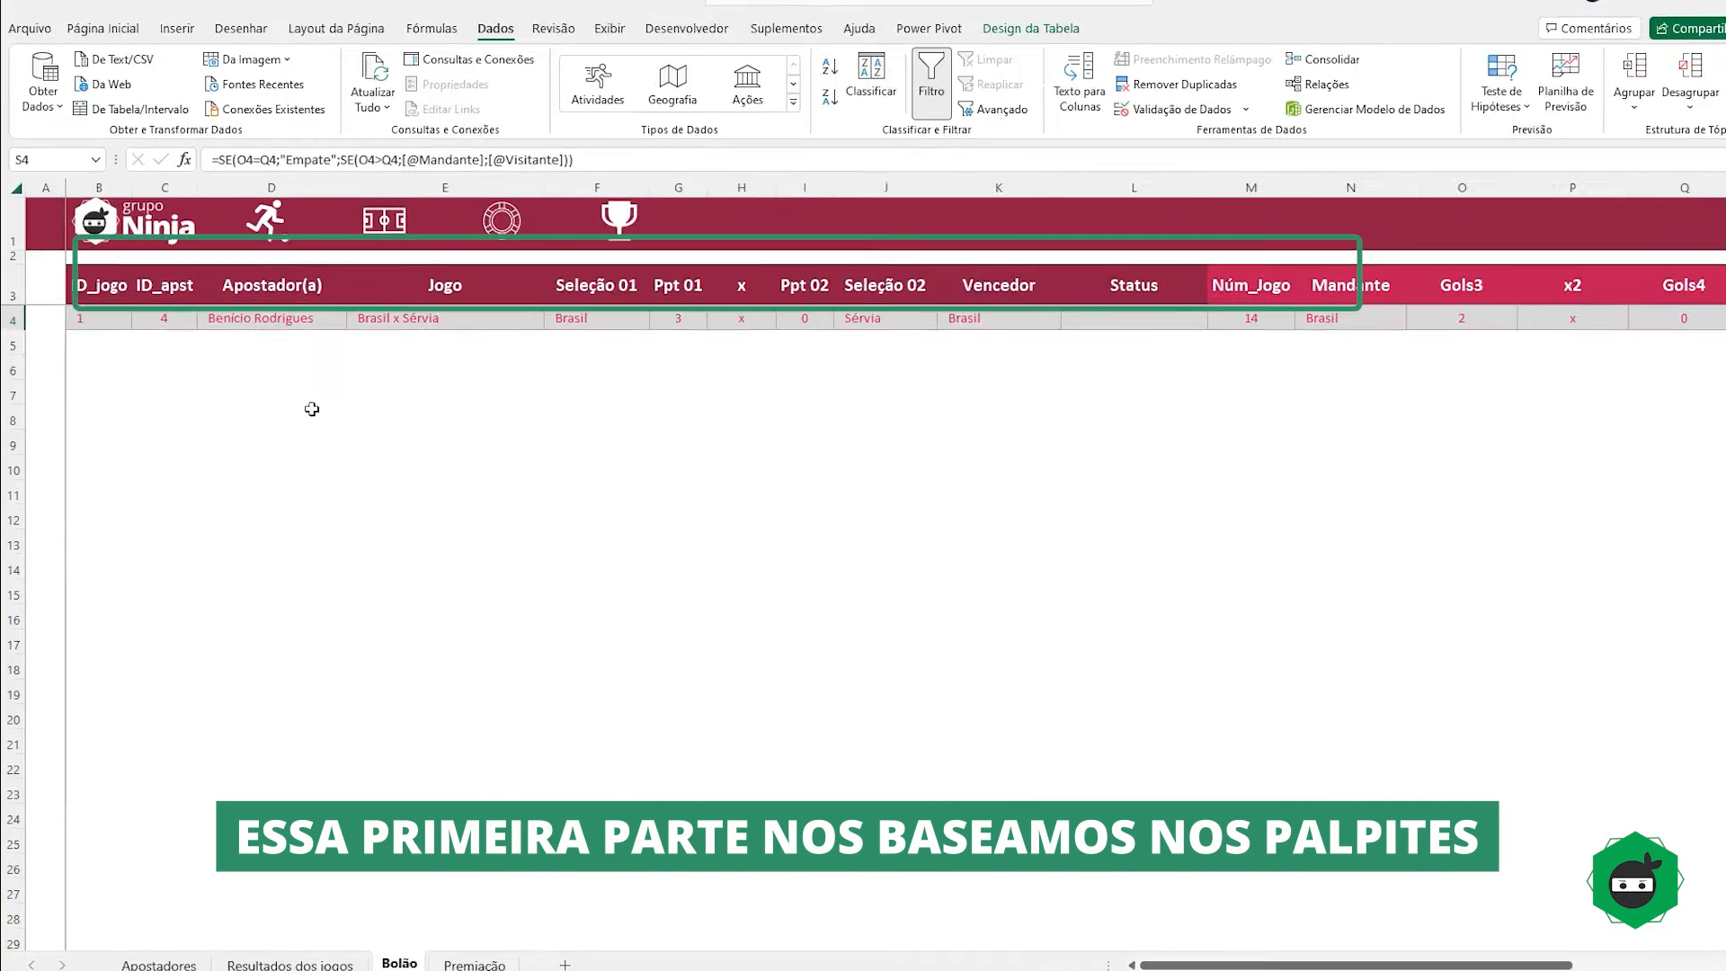
Step: Compare the bet columns ID_jogo to Status with the official result columns, focusing on the predicted goals against Gols3 and Gols4
{"action": "left_click", "coordinate": [112, 298]}
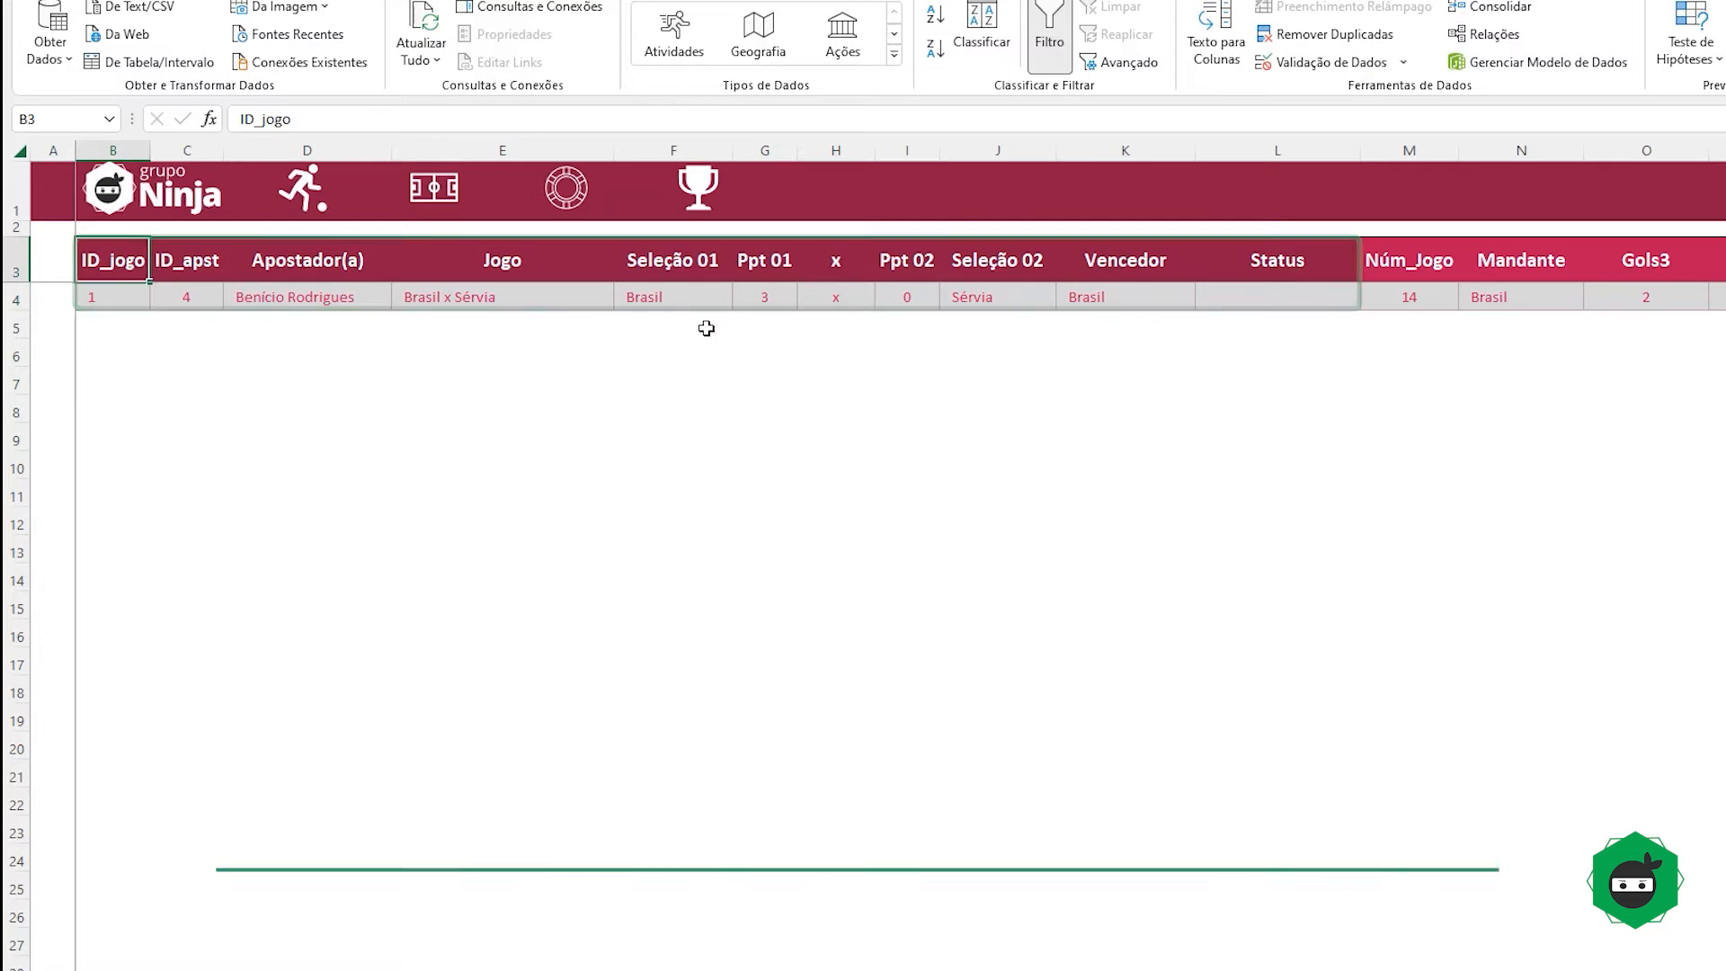
{"action": "left_click_drag", "start_coordinate": [707, 329], "coordinate": [1263, 303]}
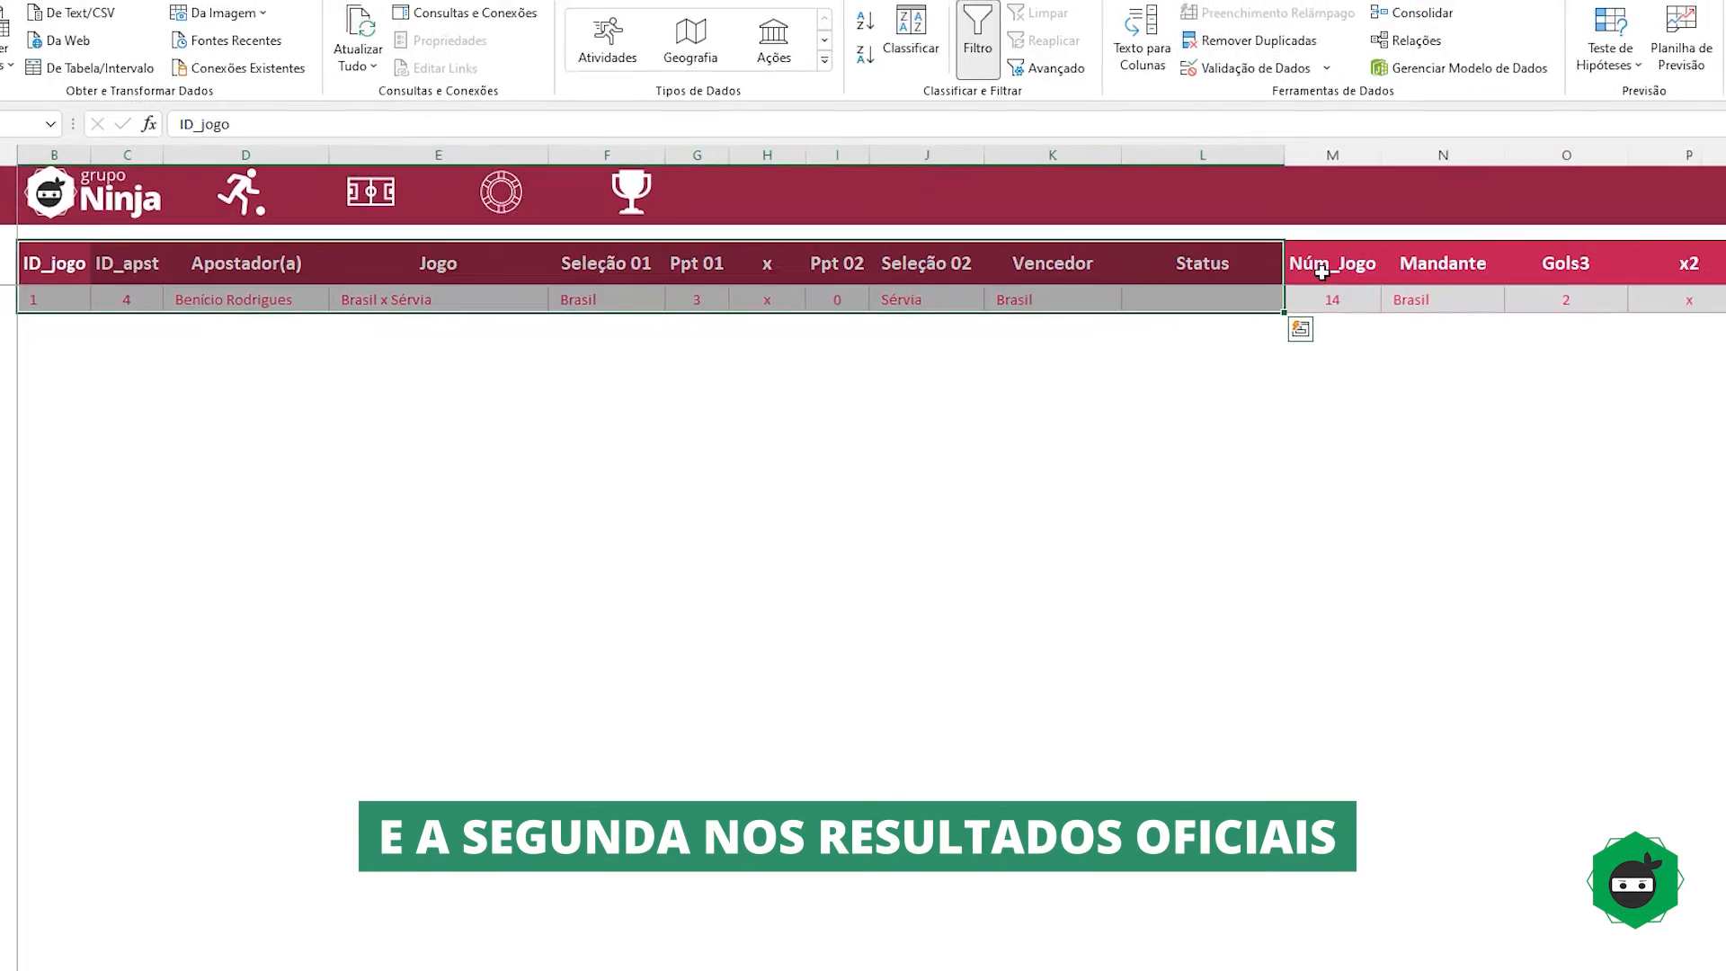
{"action": "left_click_drag", "start_coordinate": [1400, 261], "coordinate": [1528, 331]}
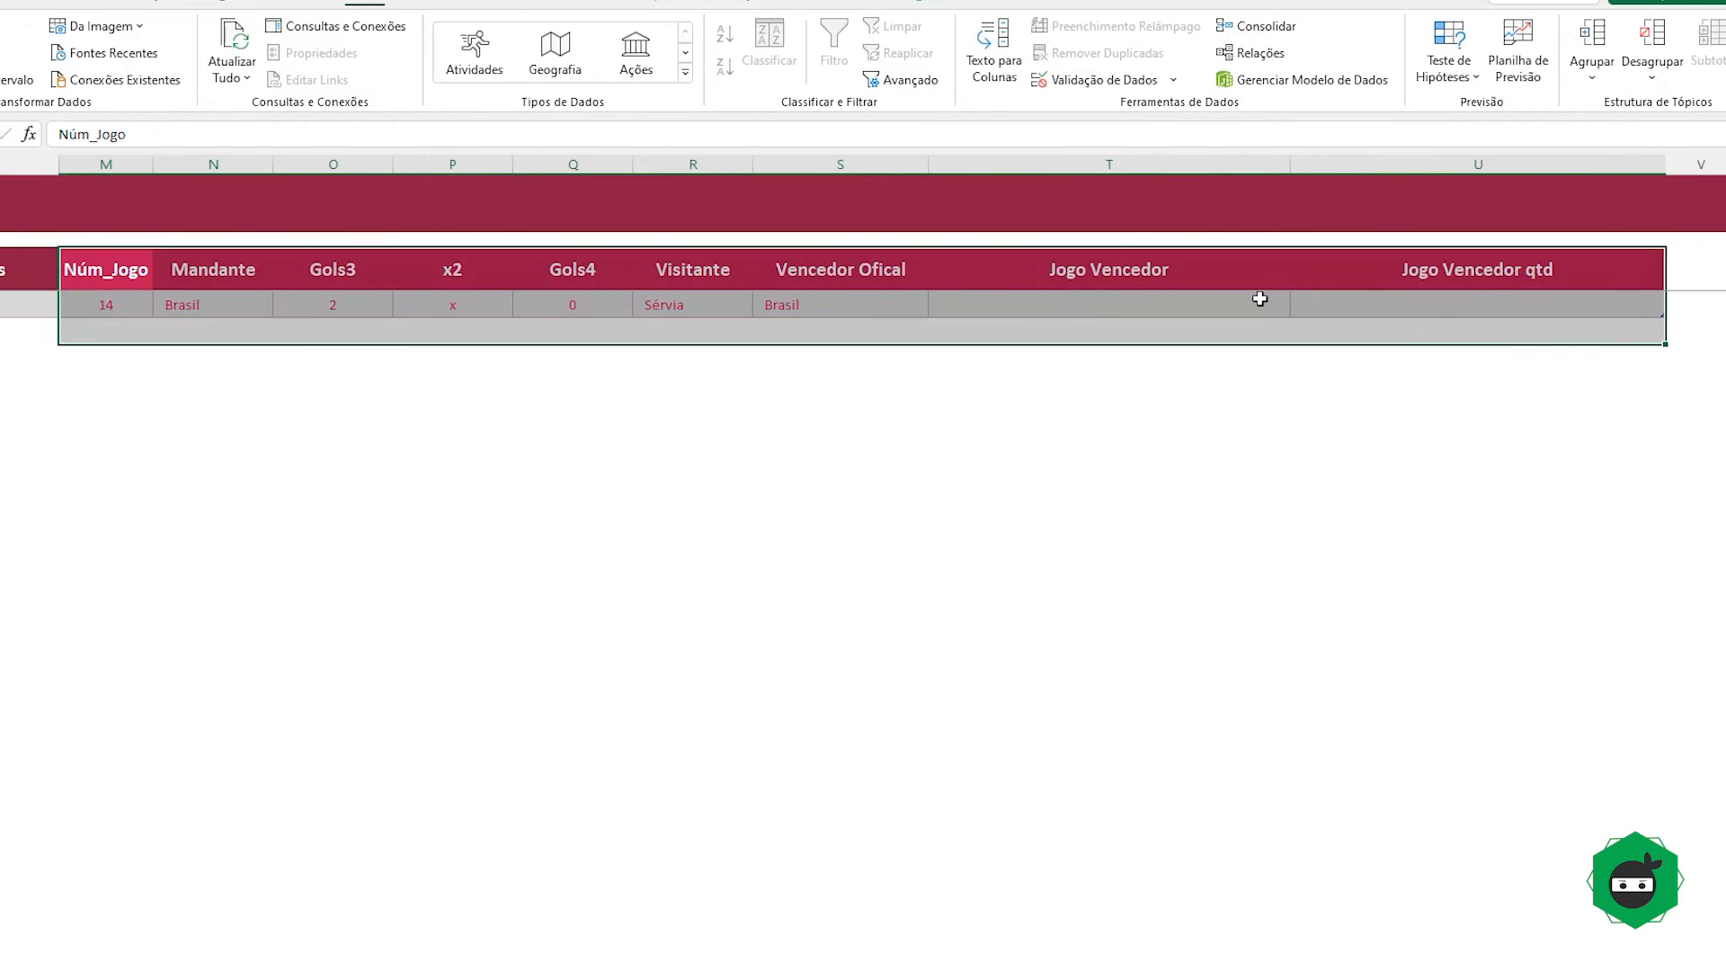
{"action": "left_click", "coordinate": [1053, 300]}
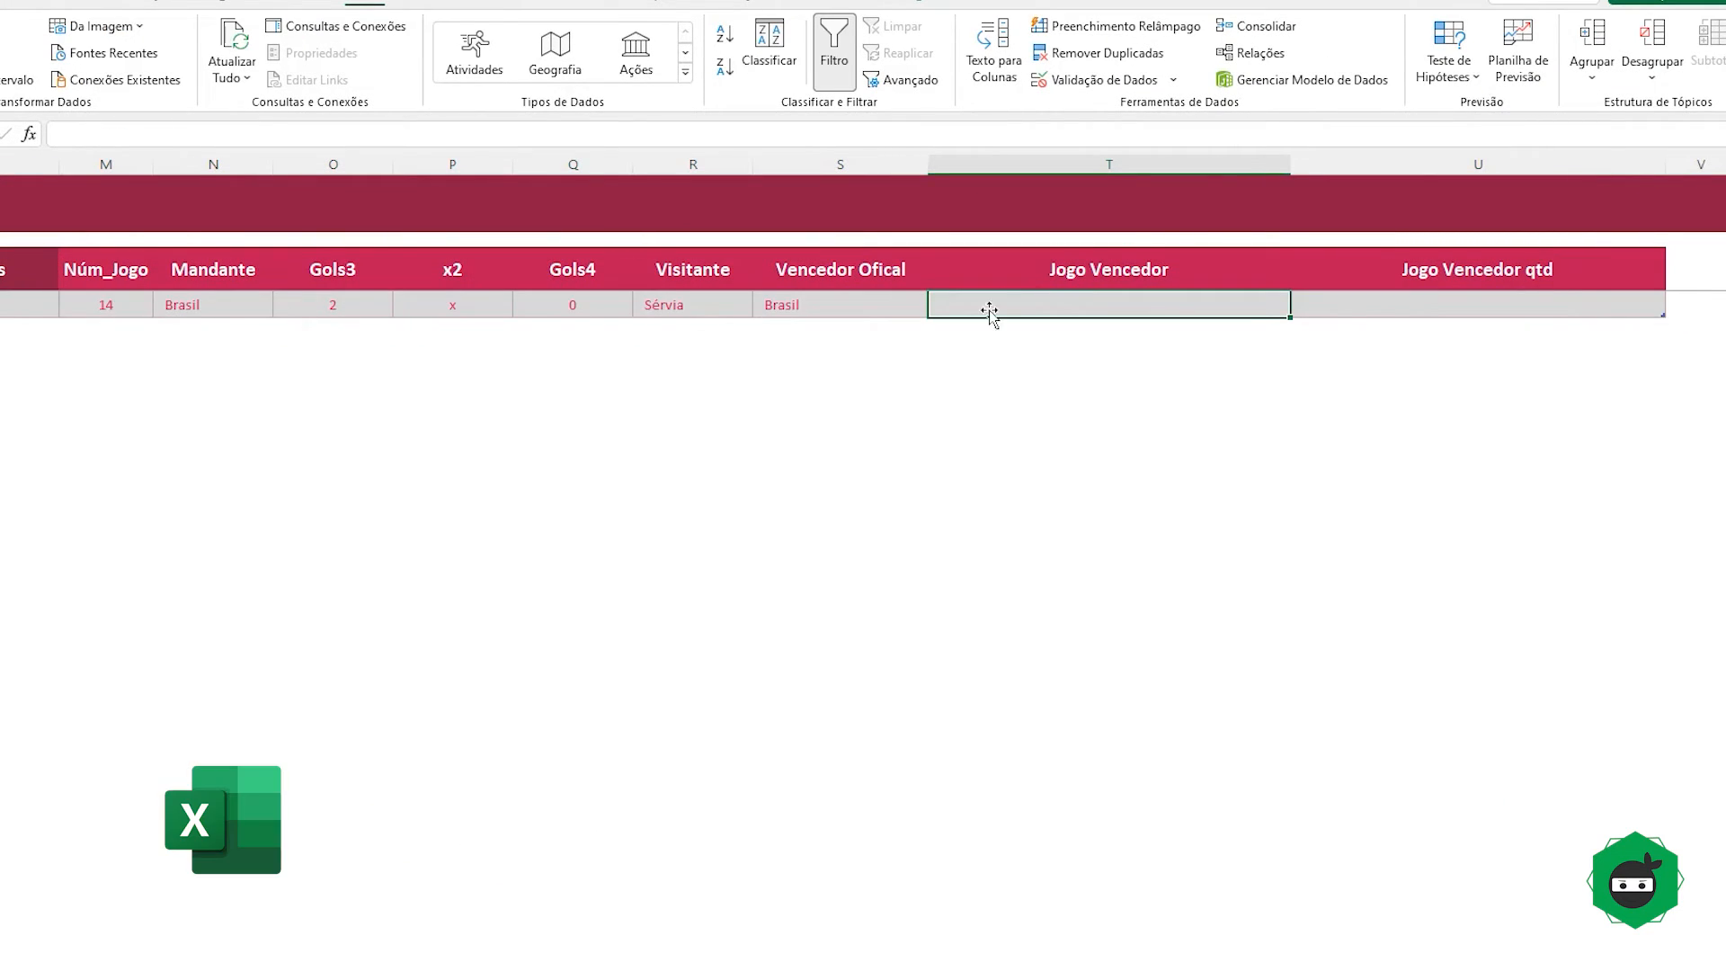
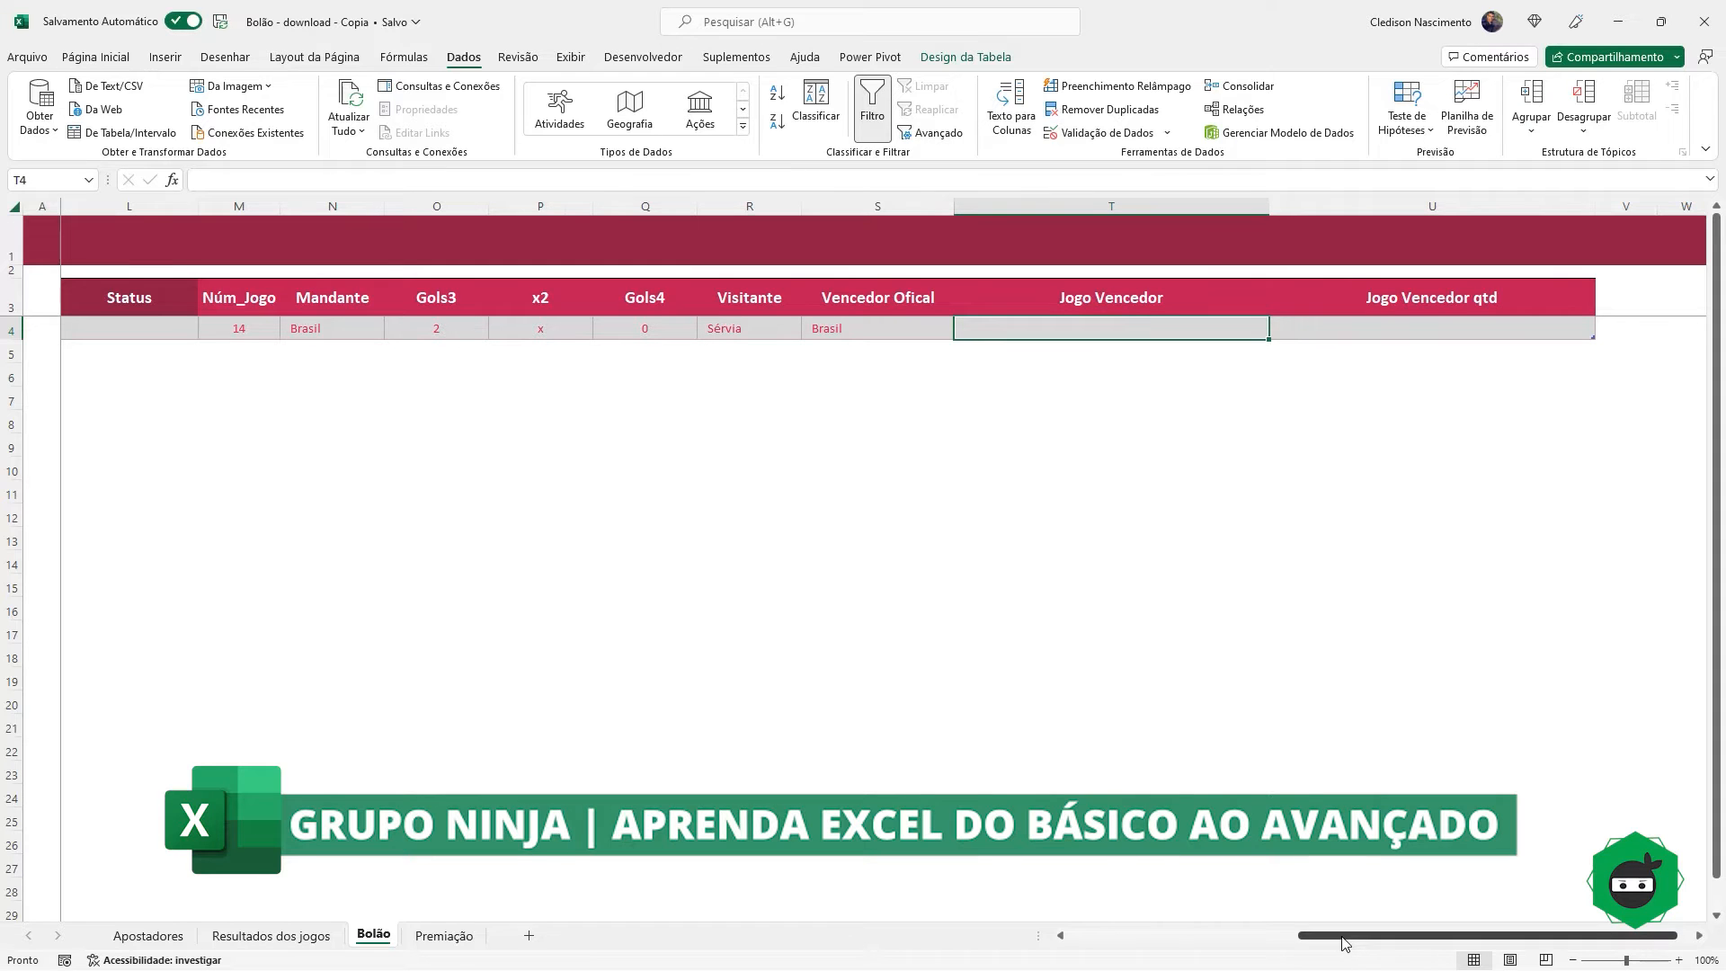
{"action": "left_click_drag", "start_coordinate": [1339, 935], "coordinate": [1148, 940]}
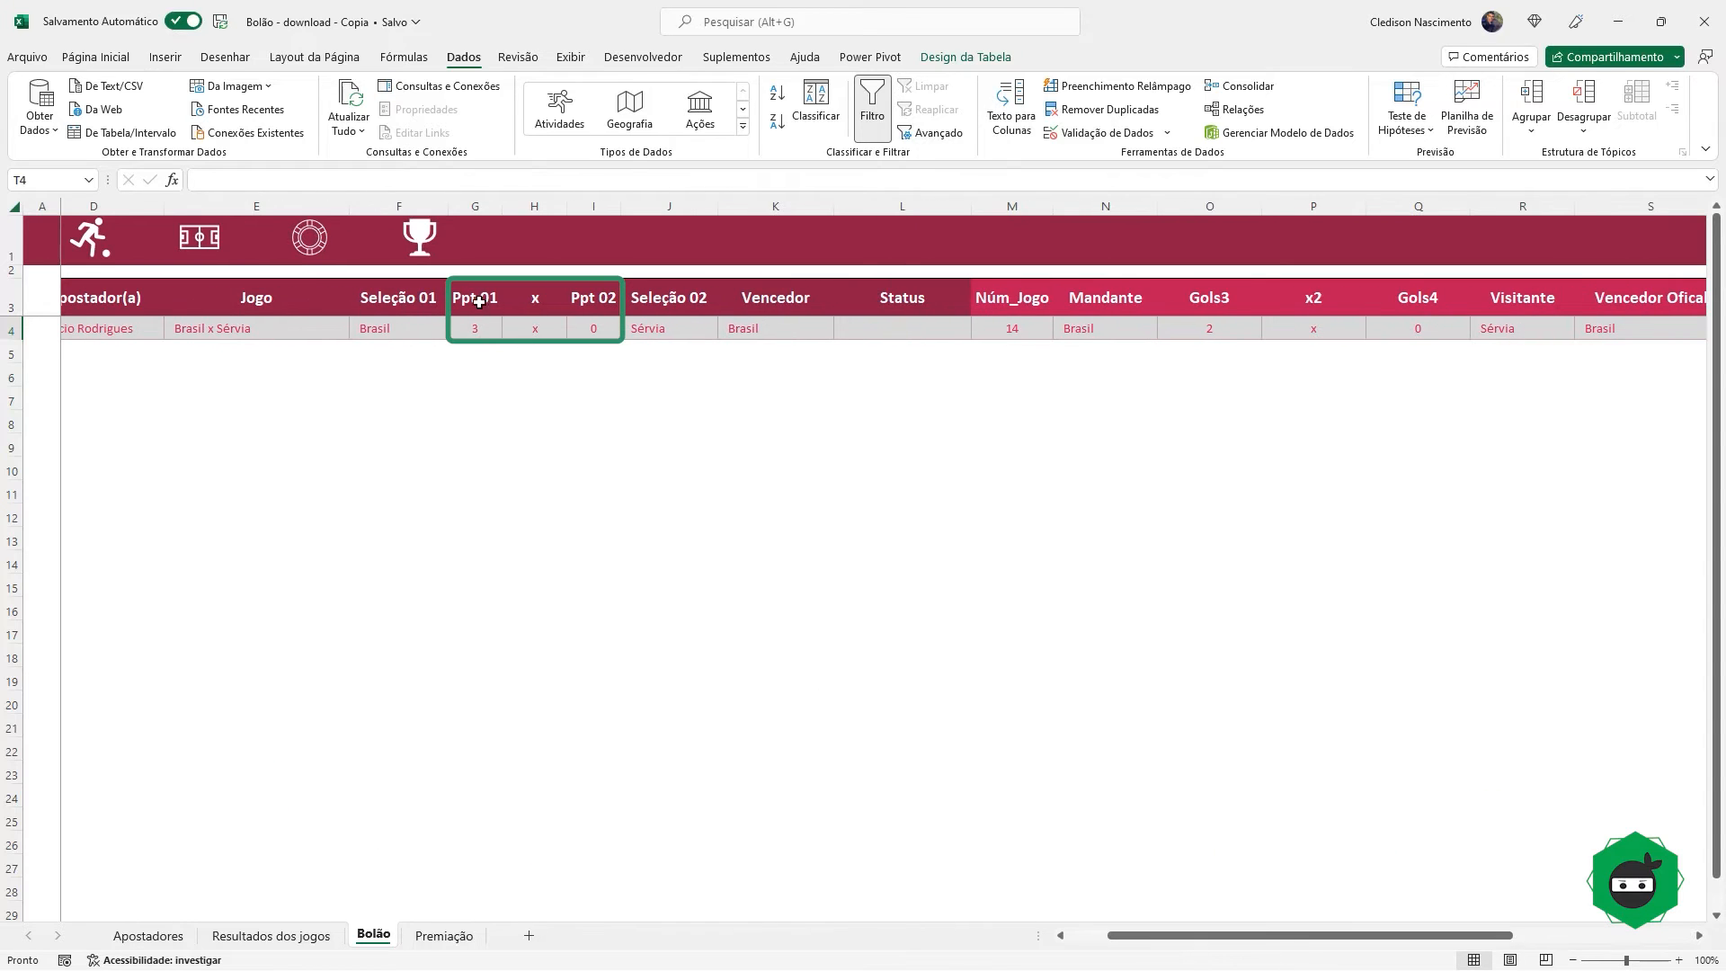
{"action": "left_click_drag", "start_coordinate": [477, 298], "coordinate": [590, 322]}
{"action": "left_click_drag", "start_coordinate": [1236, 309], "coordinate": [1372, 327]}
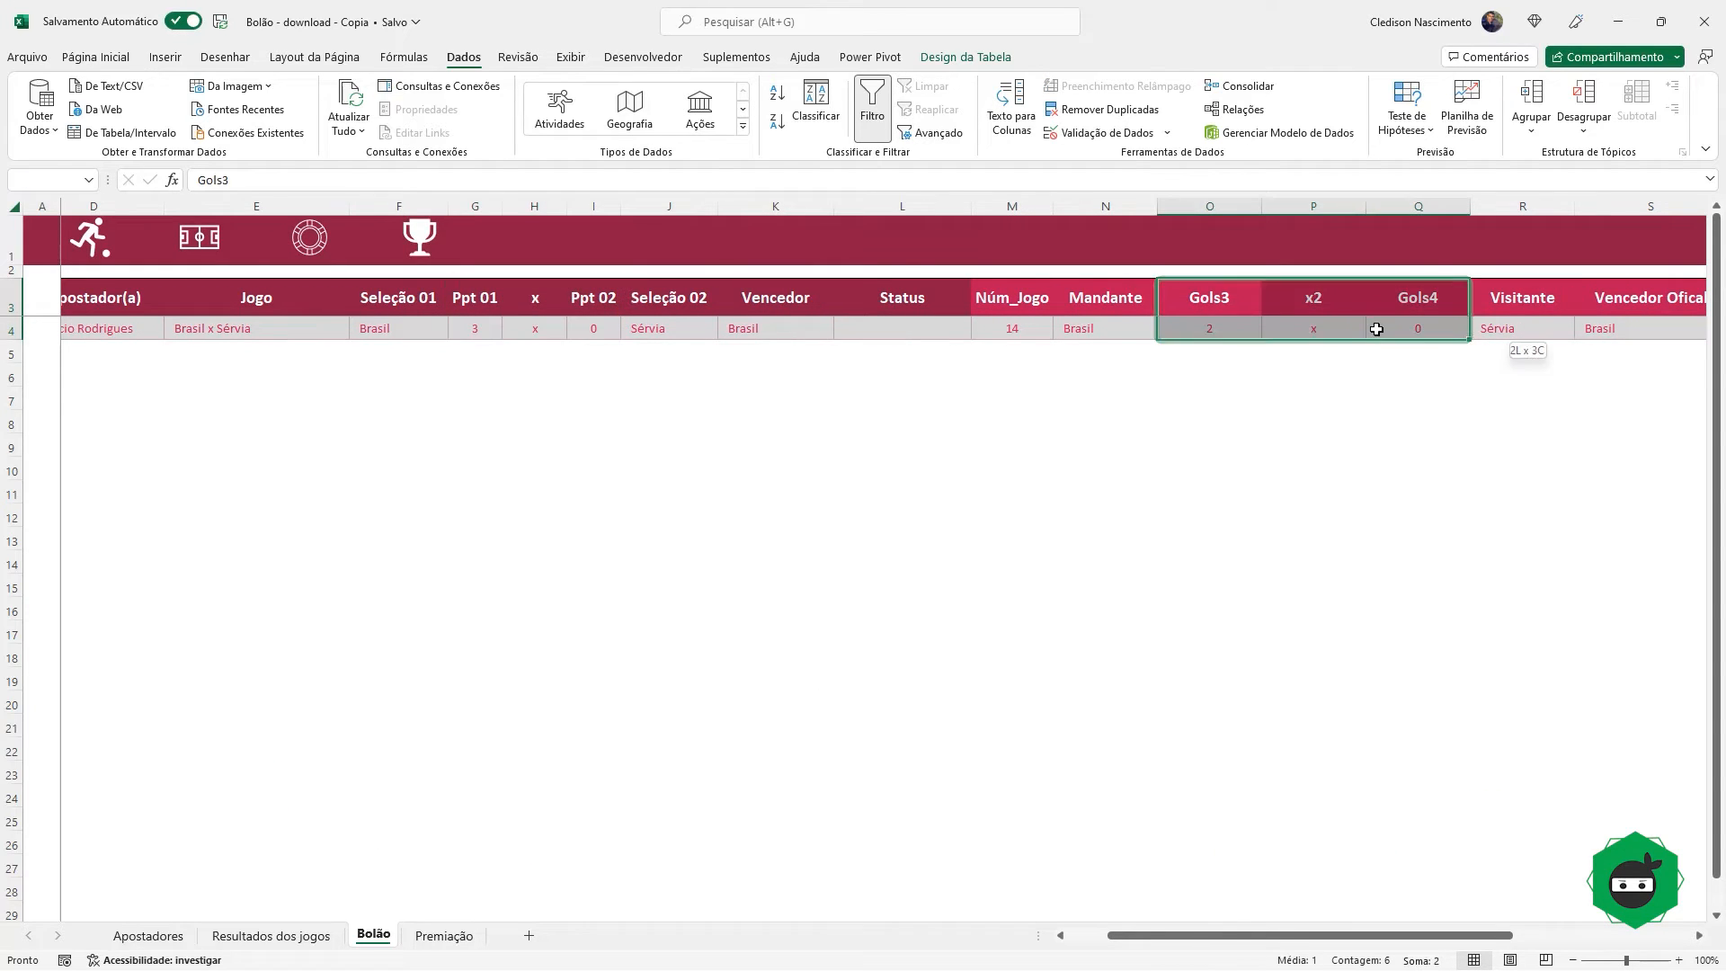
{"action": "left_click", "coordinate": [871, 325]}
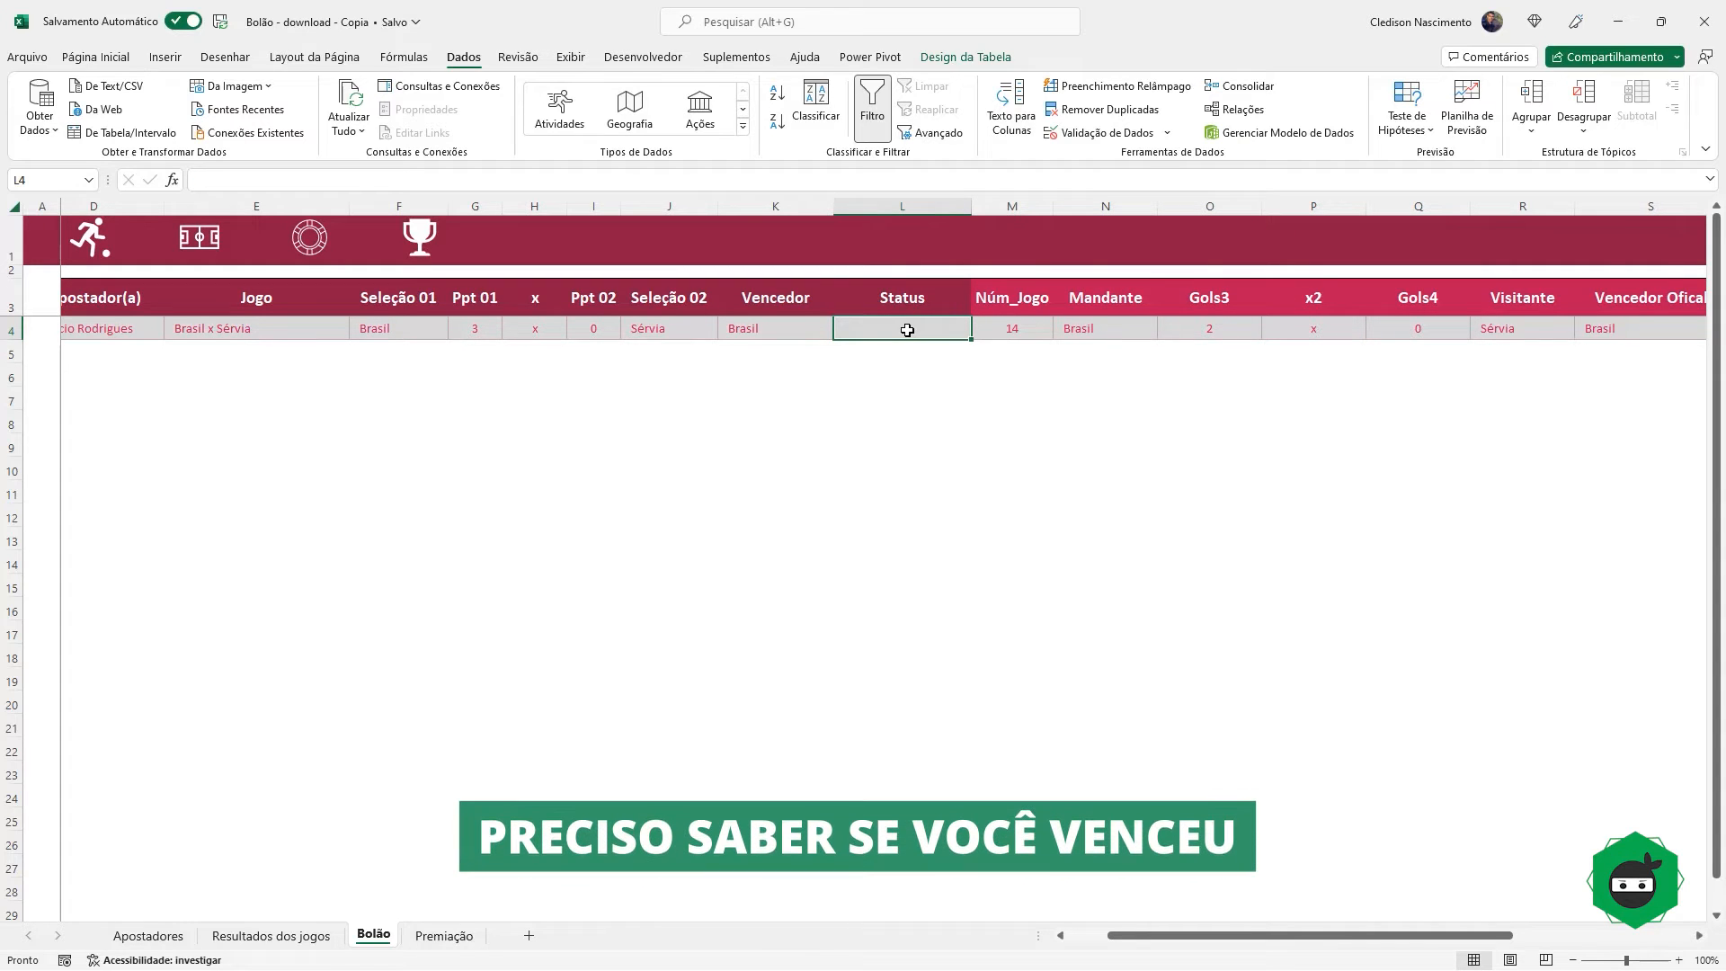
{"action": "left_click", "coordinate": [1246, 324]}
{"action": "left_click", "coordinate": [1426, 325]}
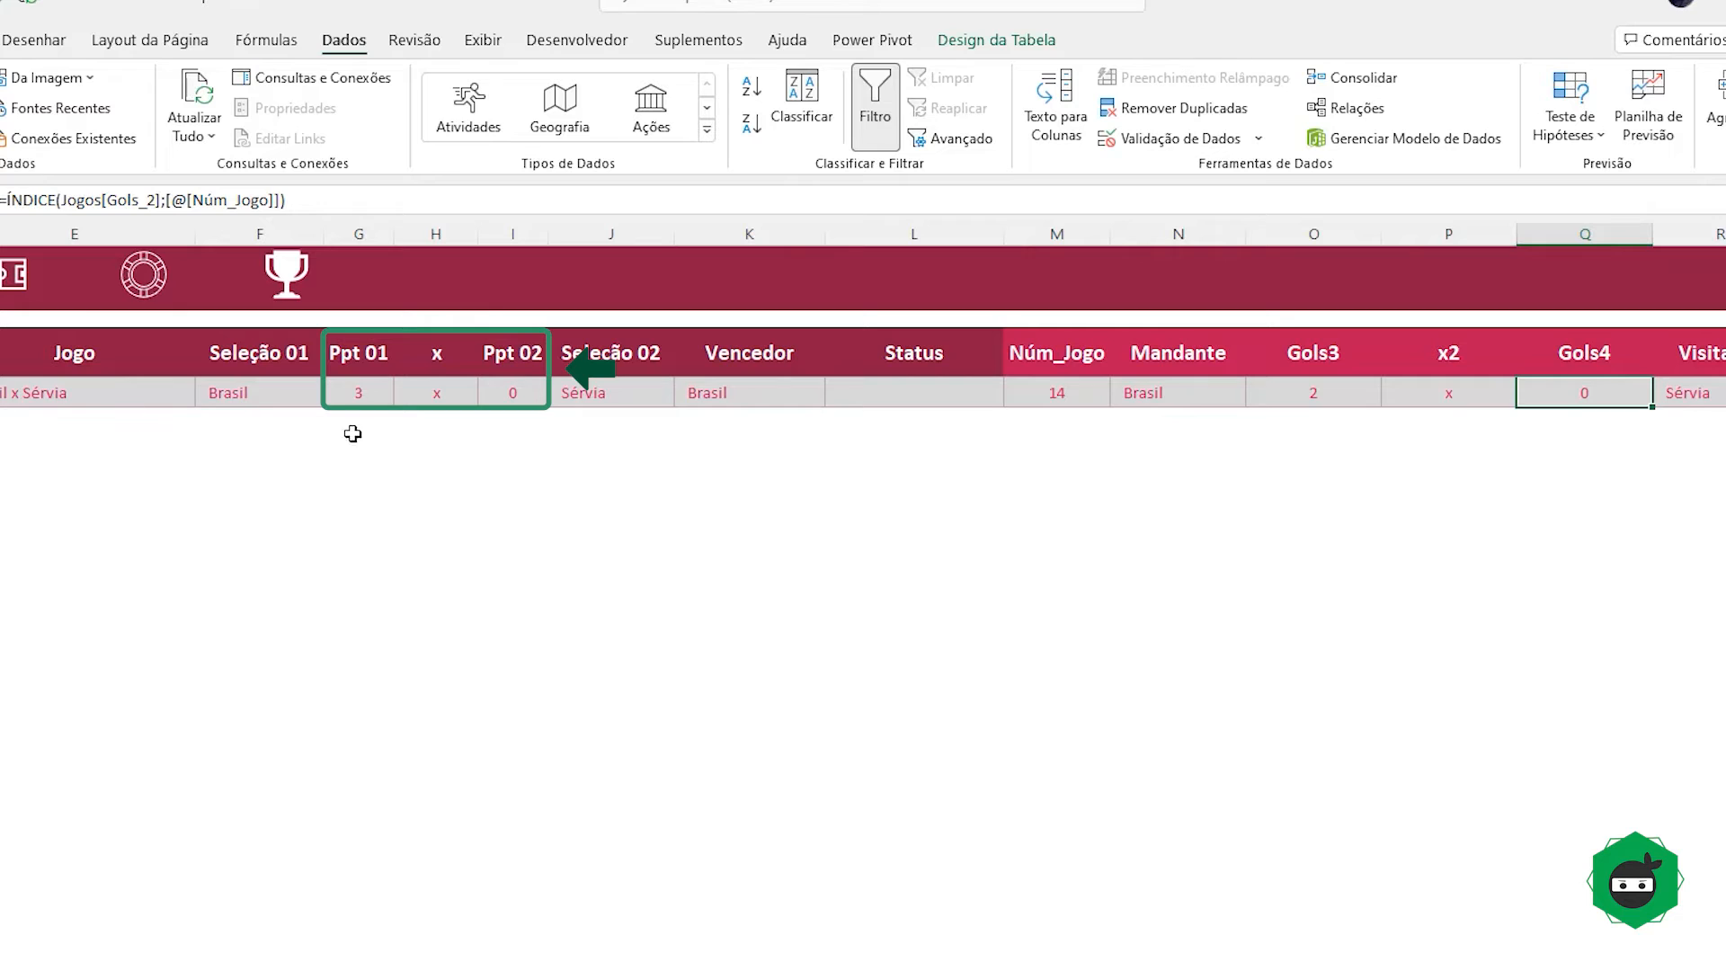
{"action": "left_click", "coordinate": [362, 393]}
{"action": "left_click", "coordinate": [494, 393]}
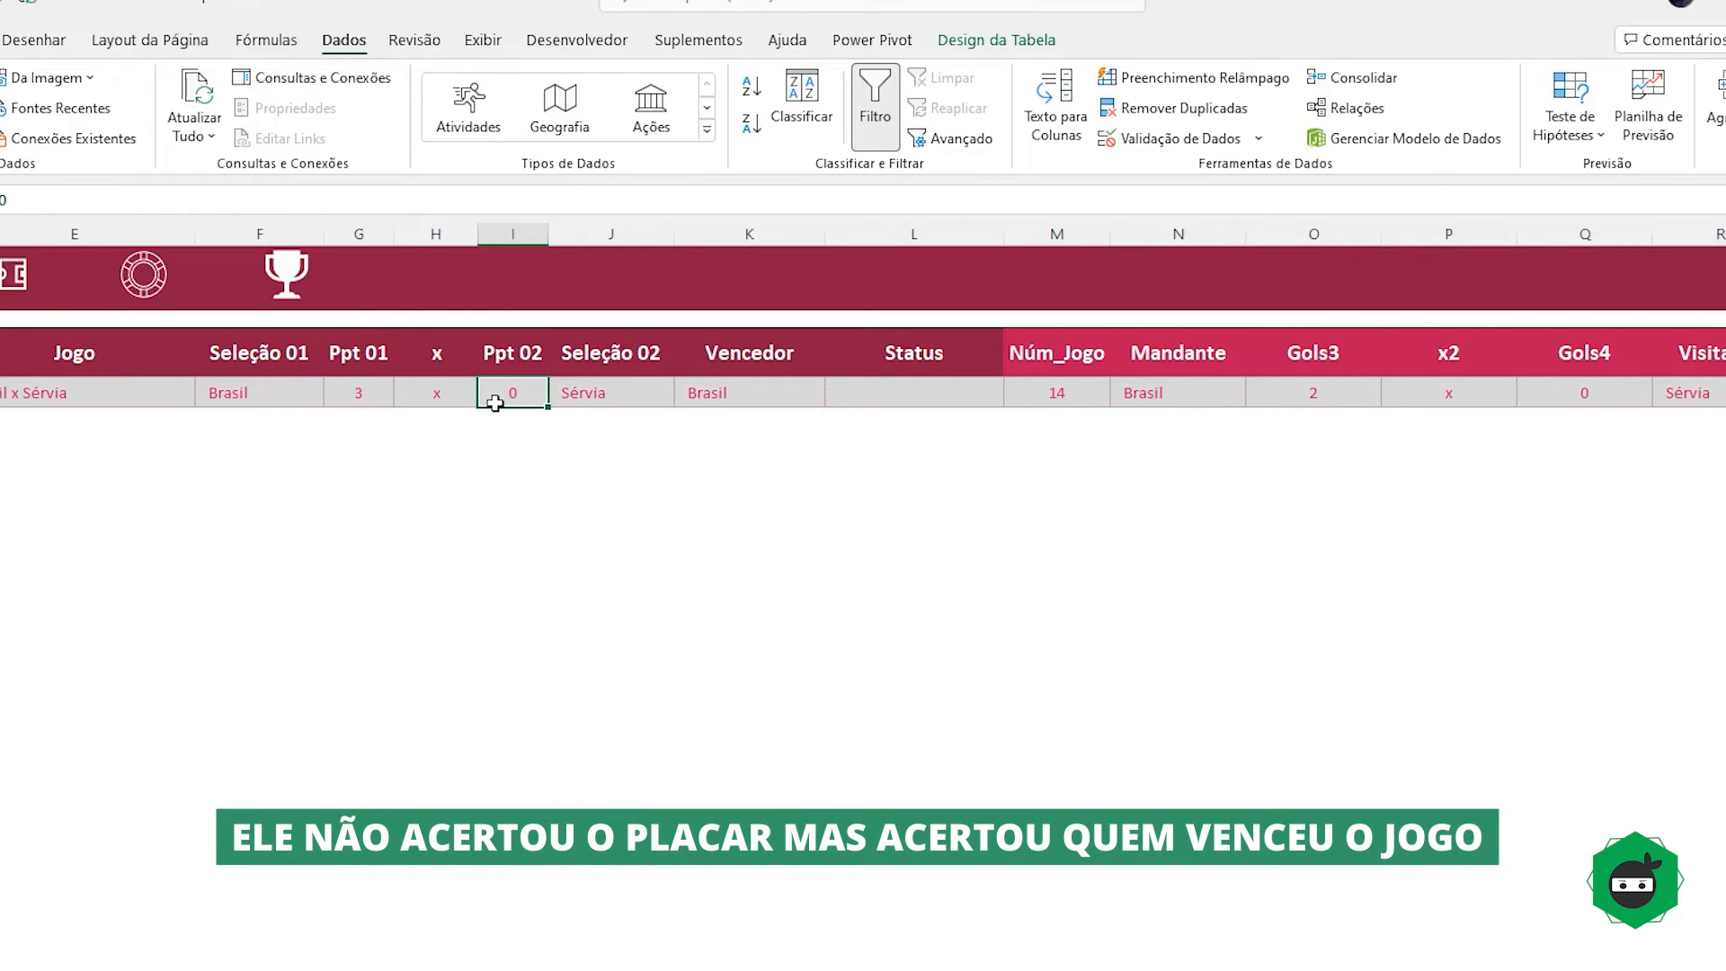
{"action": "left_click", "coordinate": [938, 393]}
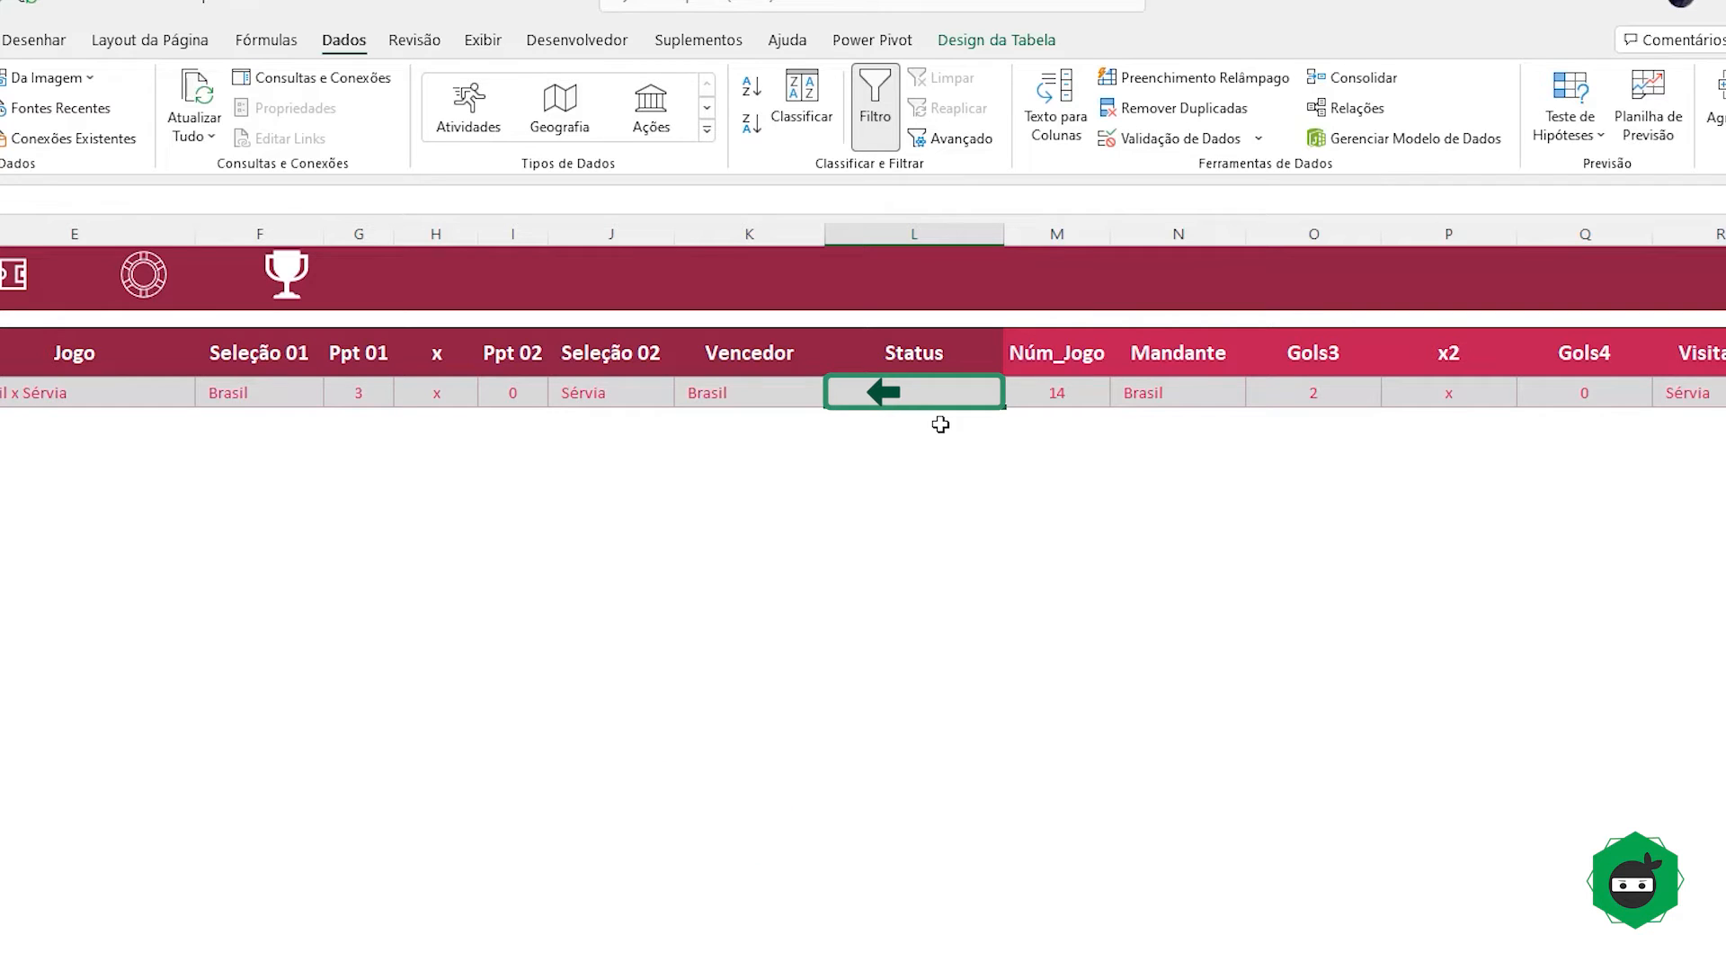
{"action": "type", "text": "=se"}
{"action": "key", "text": "Tab"}
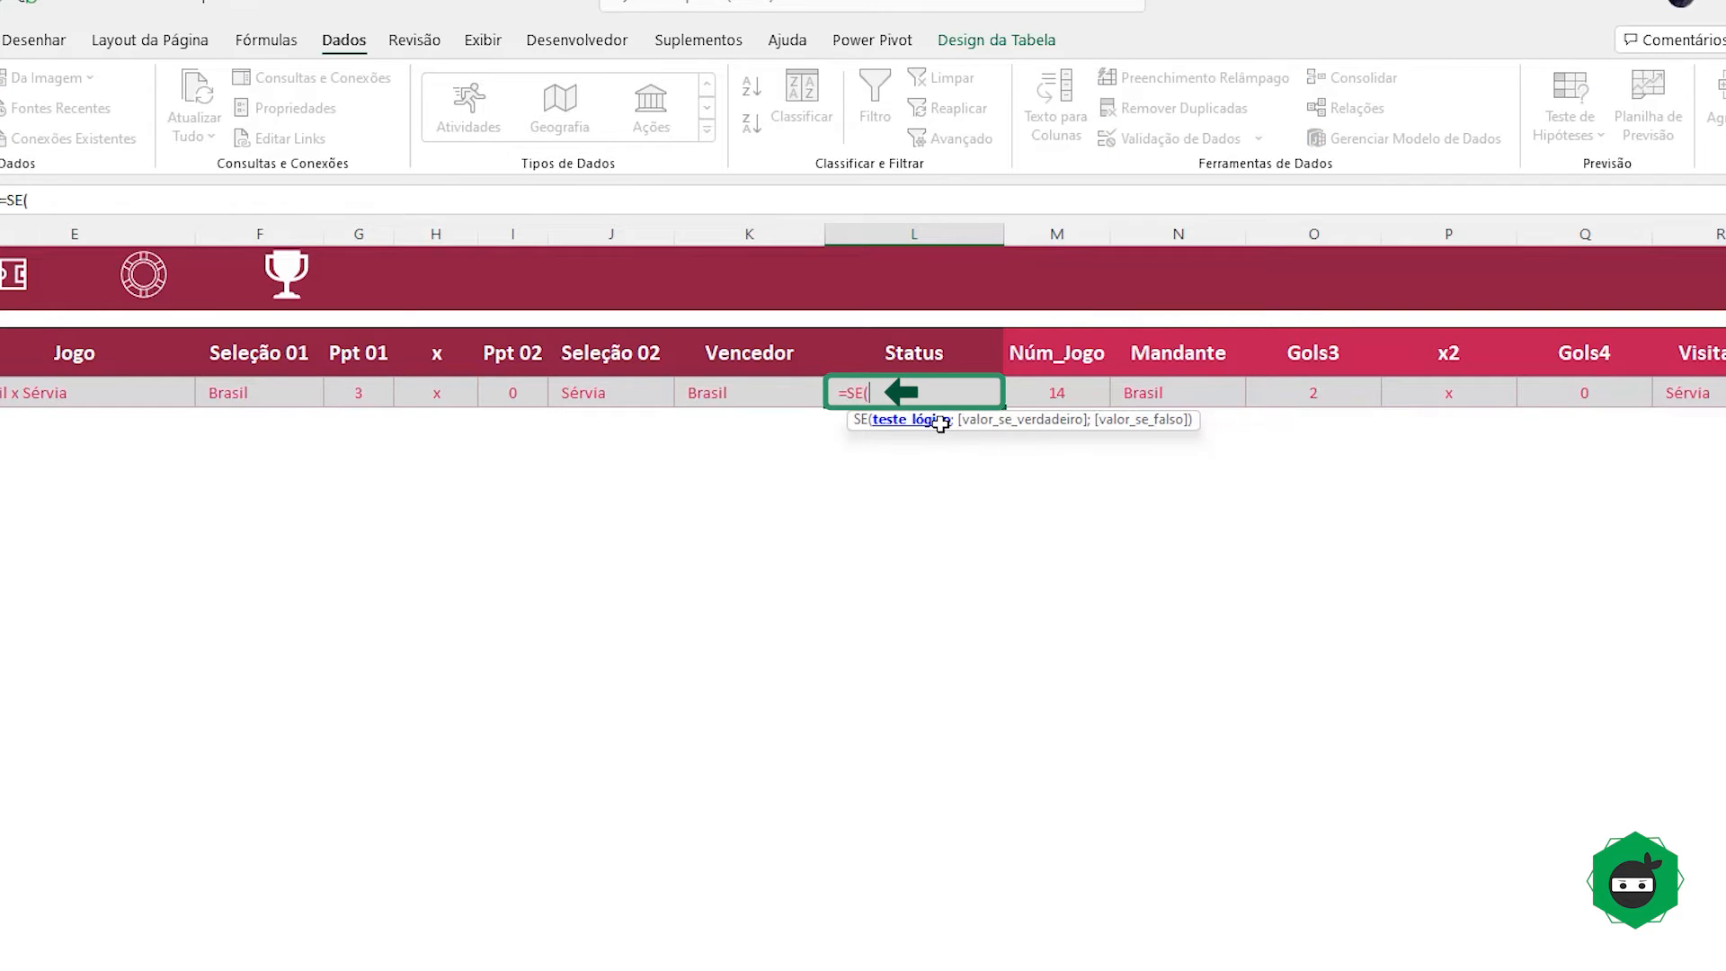
{"action": "type", "text": "e"}
{"action": "key", "text": "Tab"}
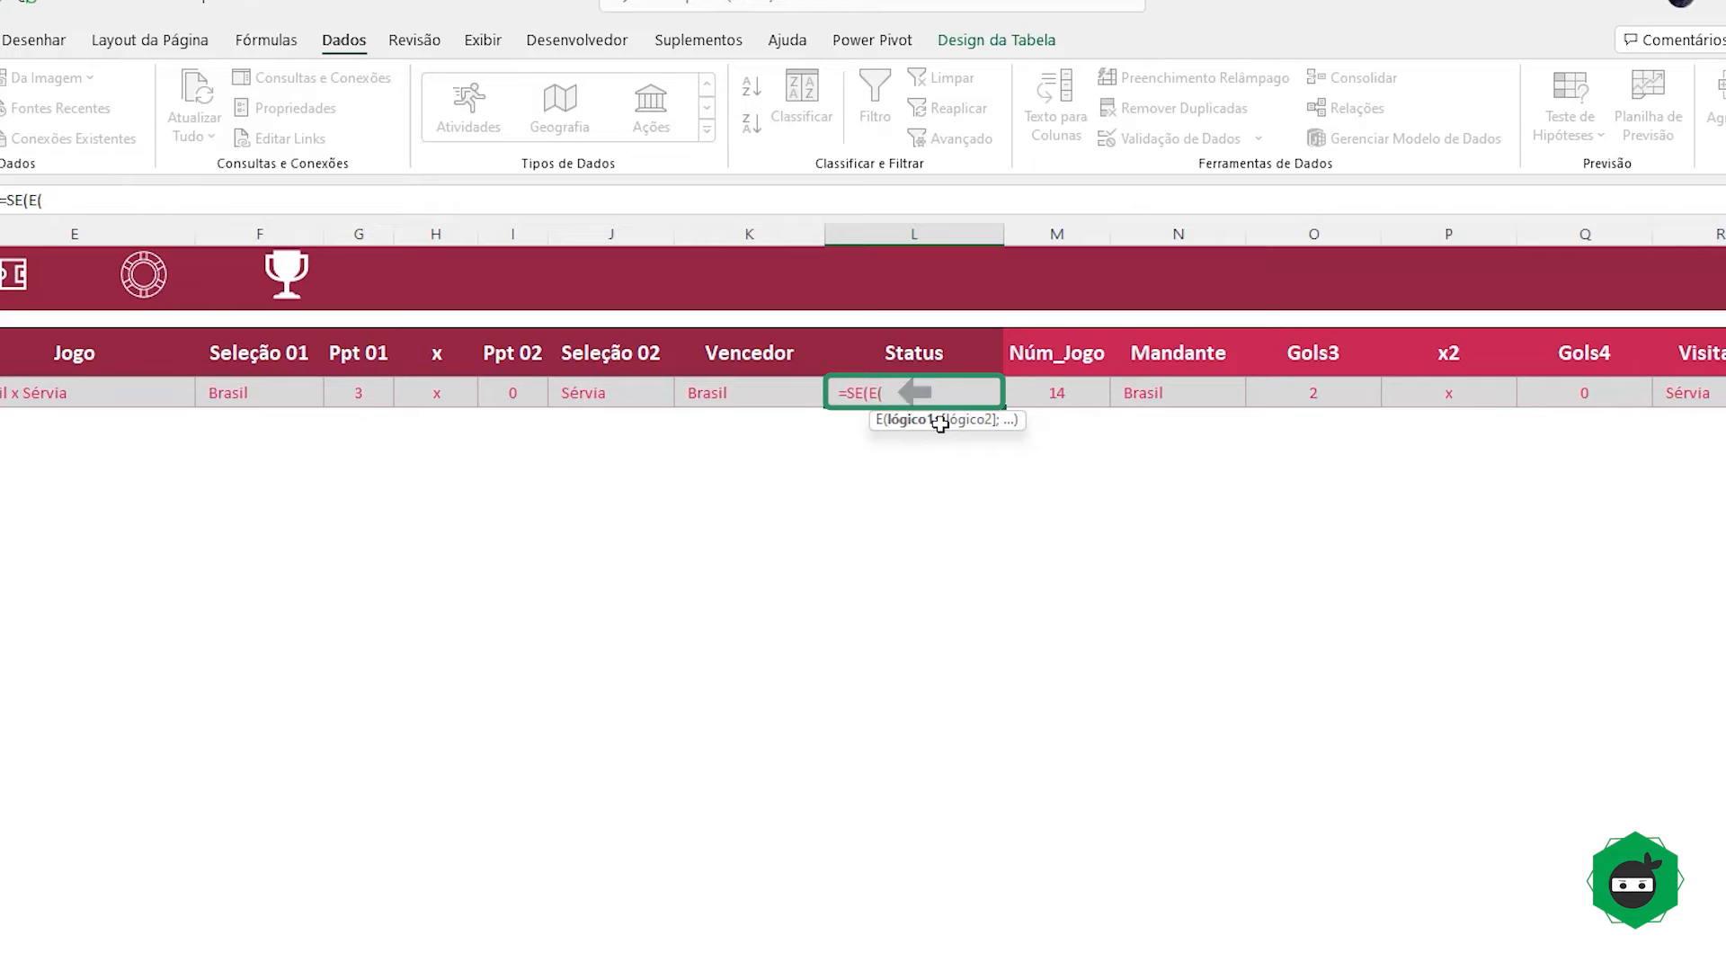
{"action": "left_click", "coordinate": [351, 391]}
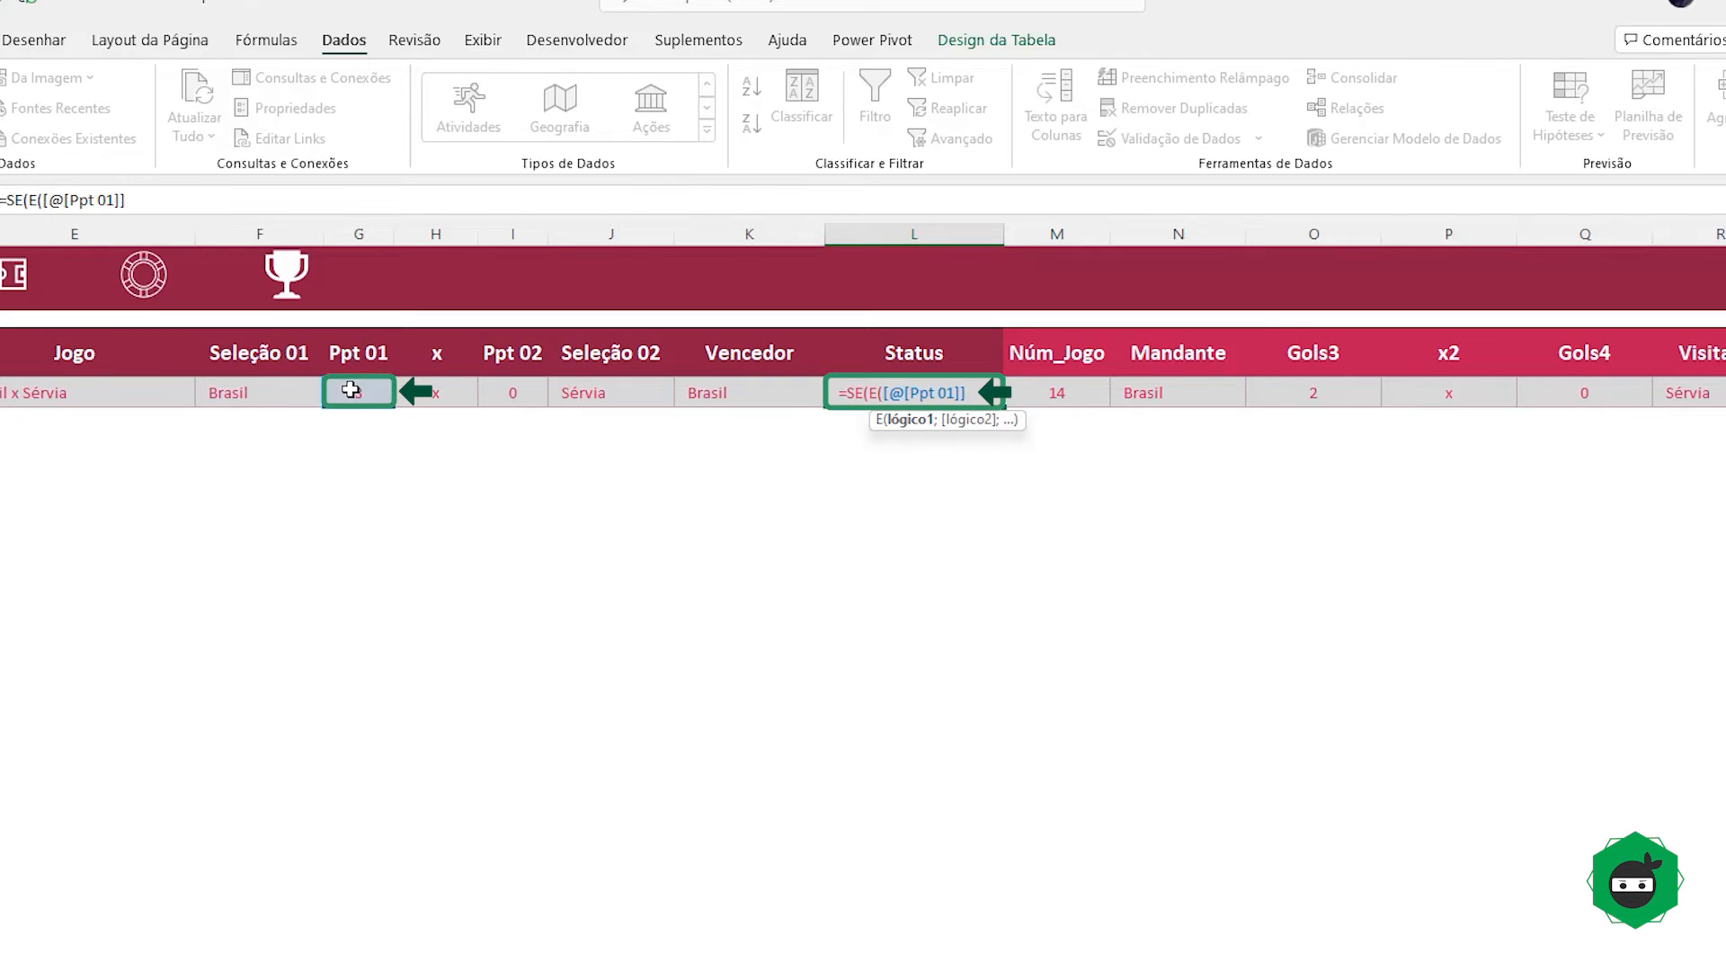
{"action": "type", "text": "="}
{"action": "left_click", "coordinate": [1314, 393]}
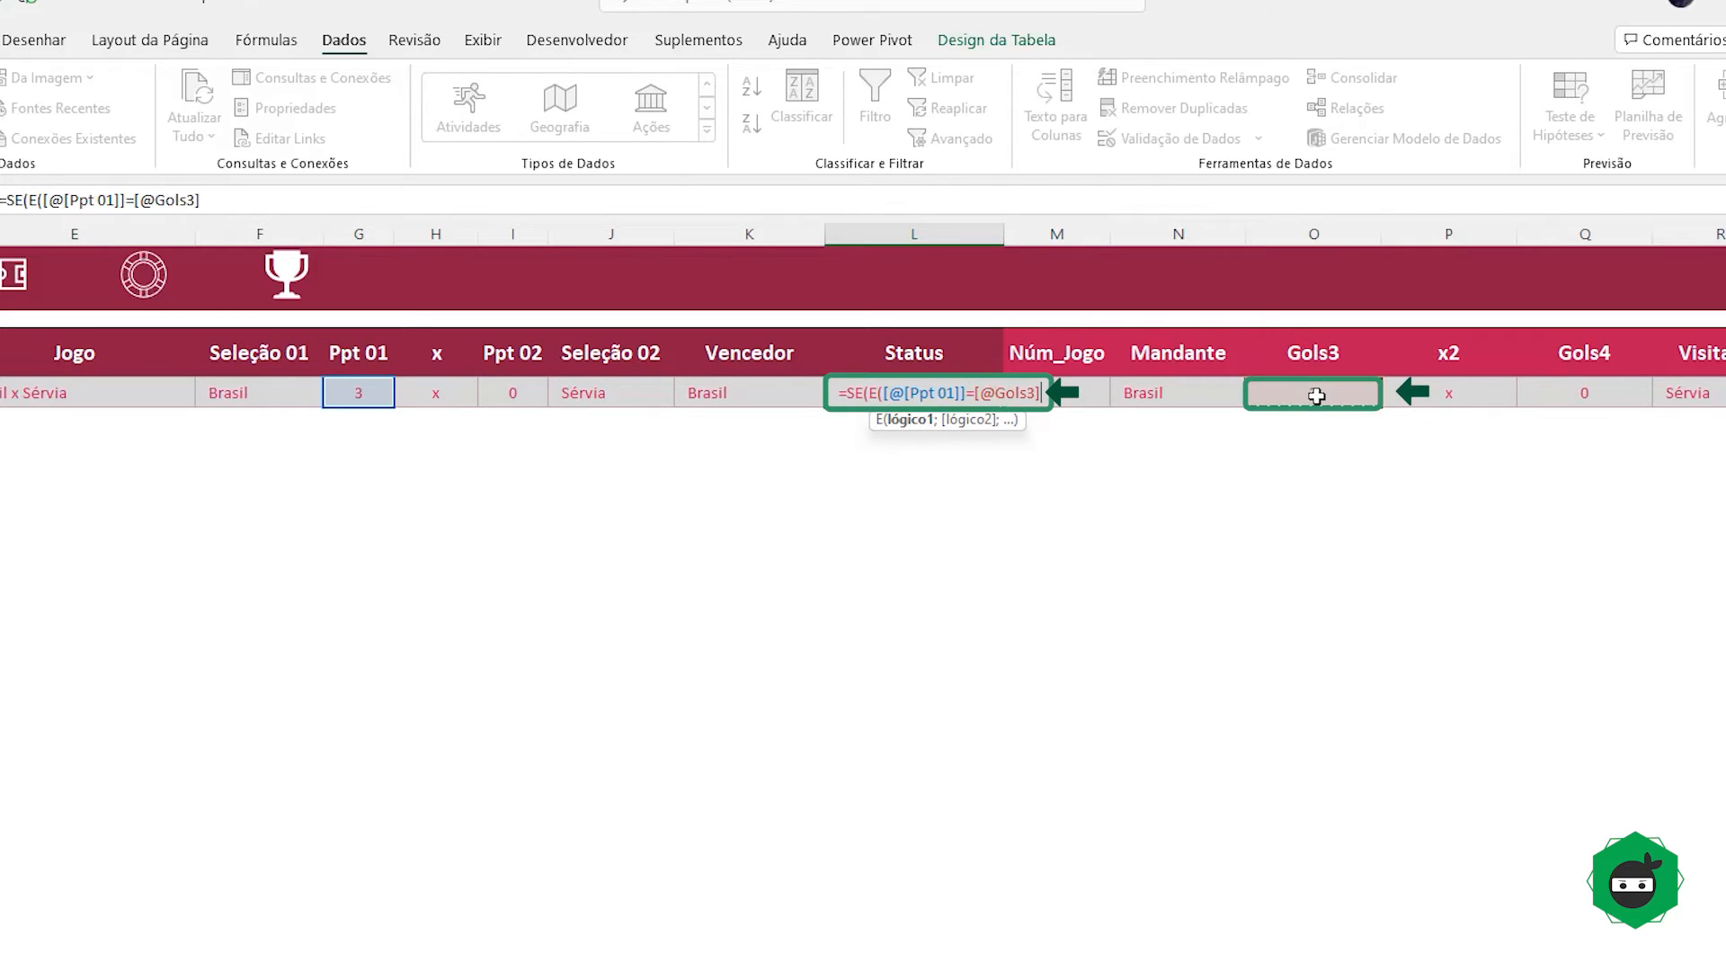
{"action": "type", "text": ";"}
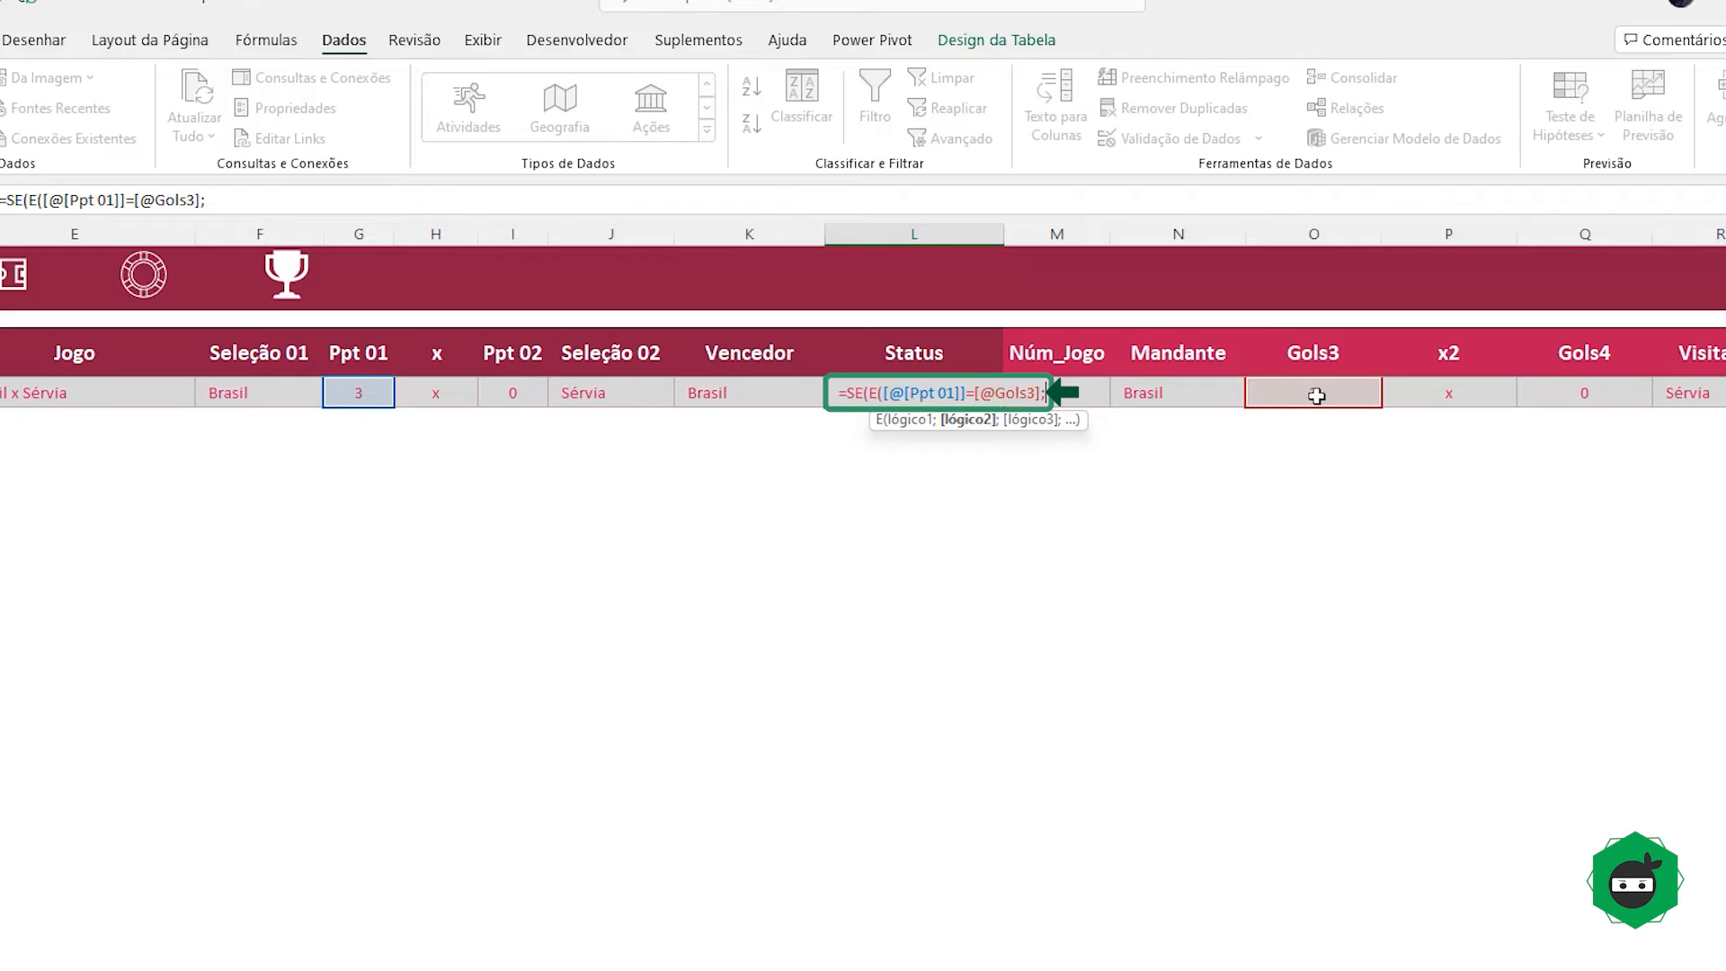
{"action": "left_click", "coordinate": [520, 390]}
{"action": "type", "text": "="}
{"action": "left_click", "coordinate": [1585, 391]}
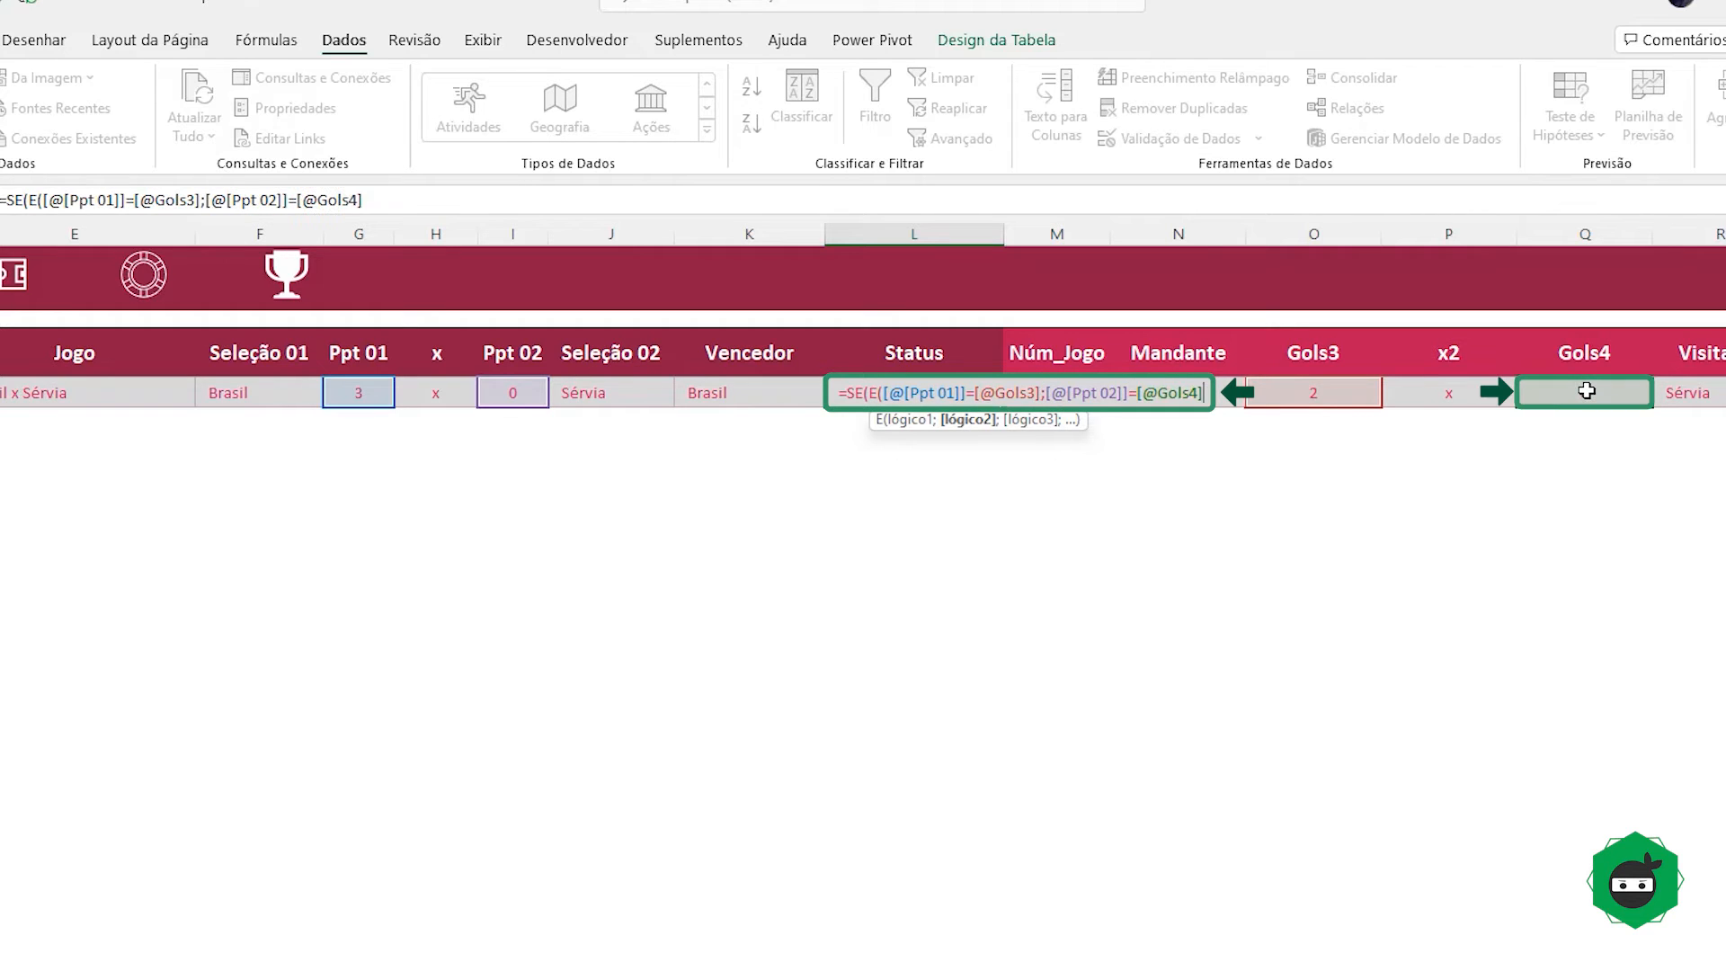
{"action": "type", "text": ")"}
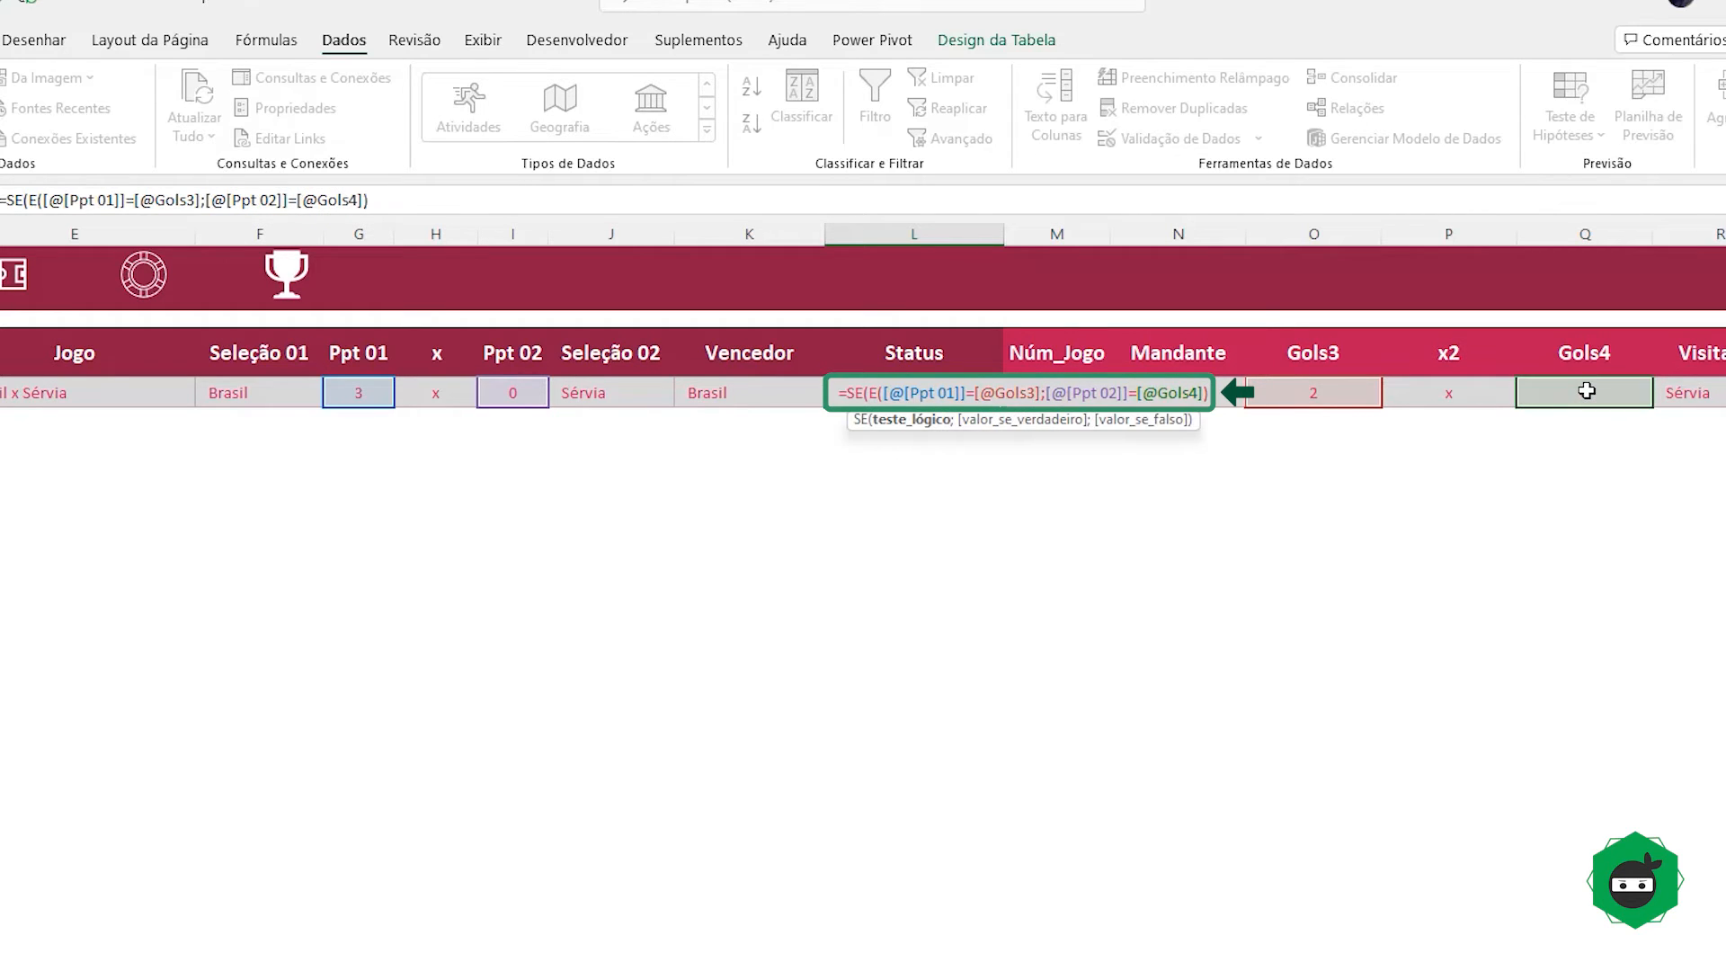
{"action": "type", "text": ";\"Venceu"}
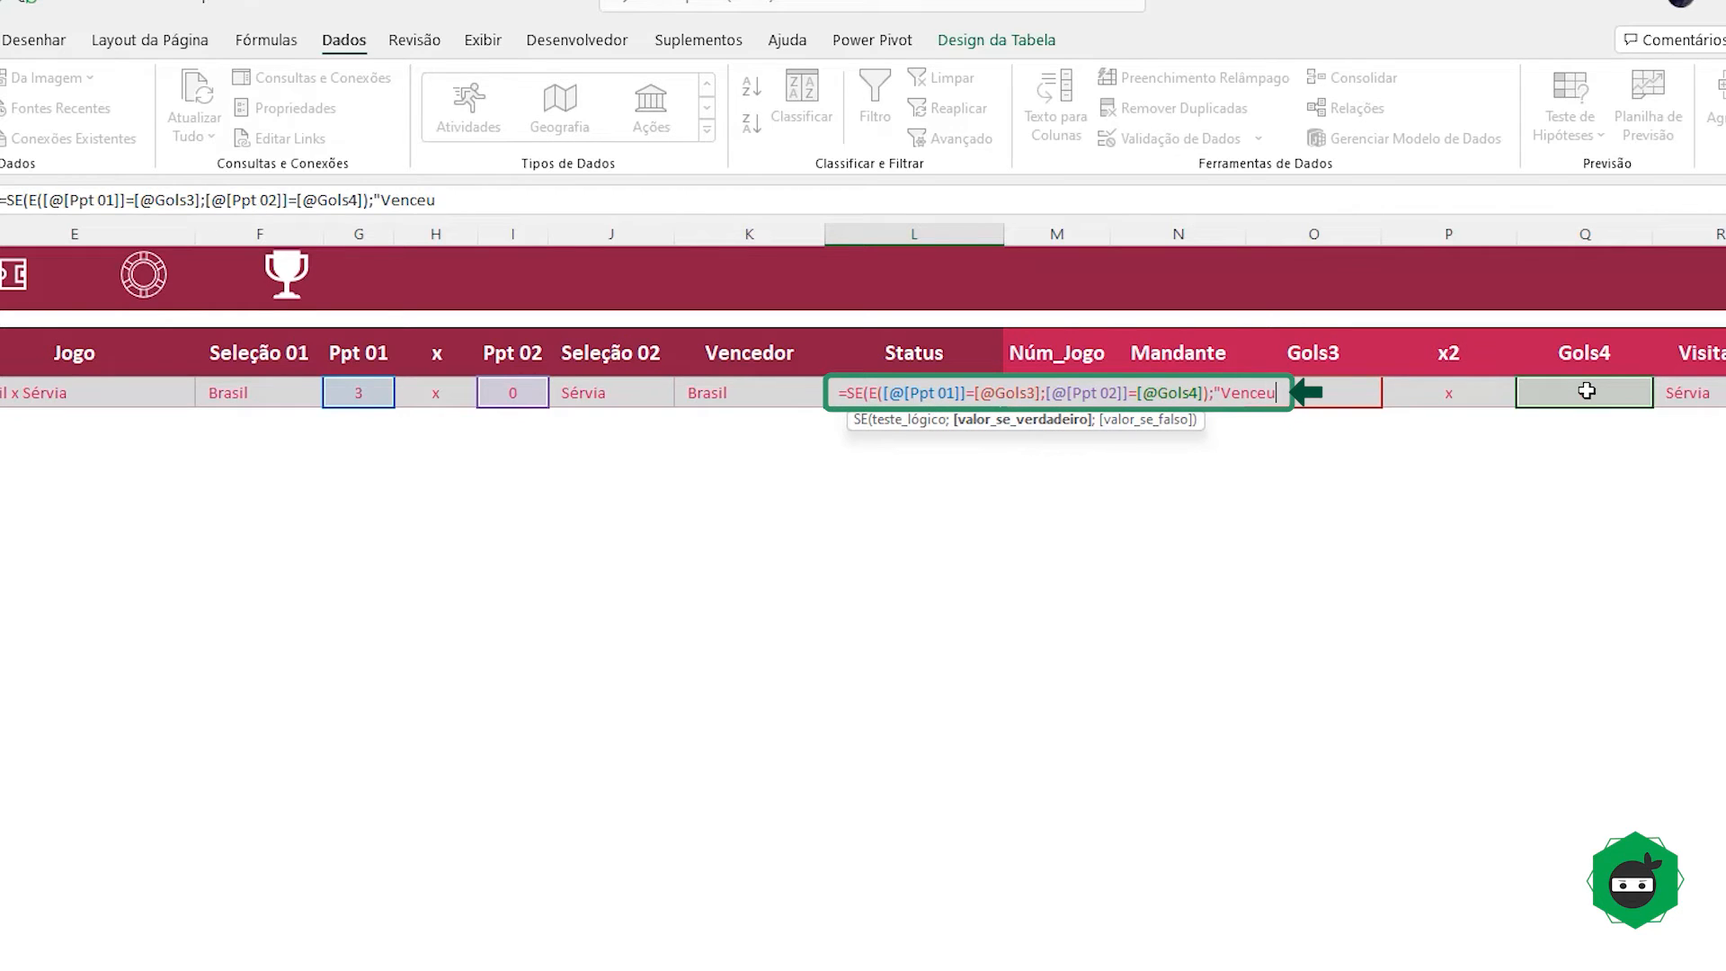
{"action": "type", "text": "\";"}
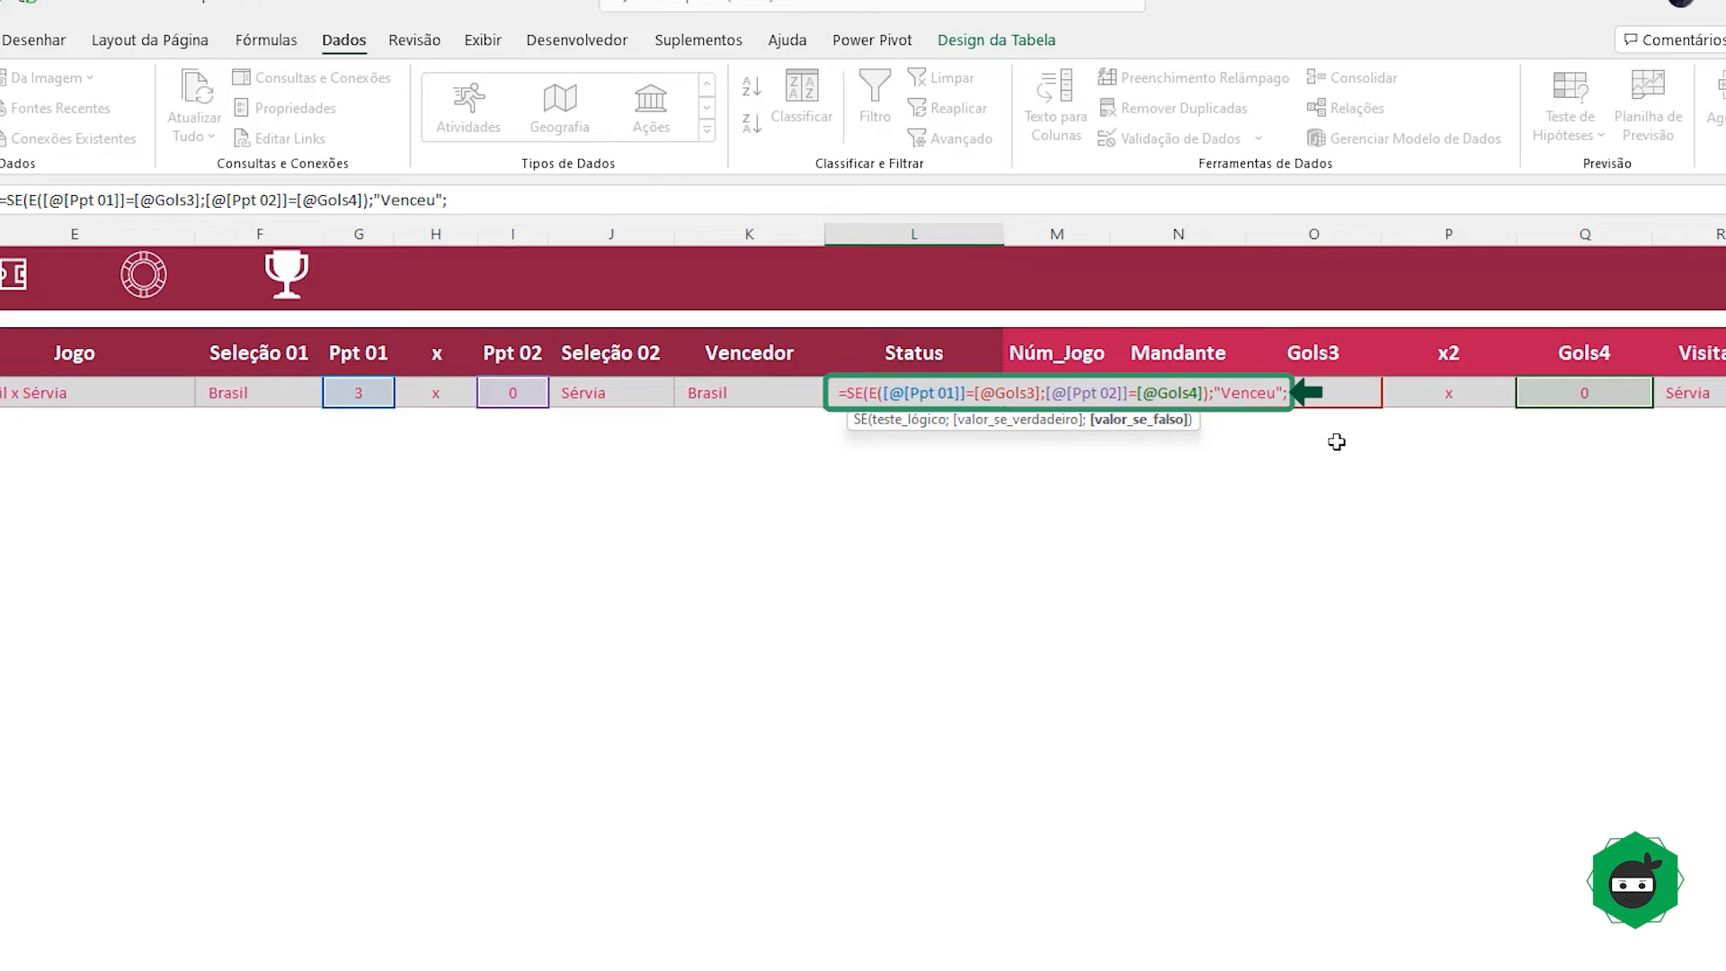
{"action": "key", "text": "alt+Return"}
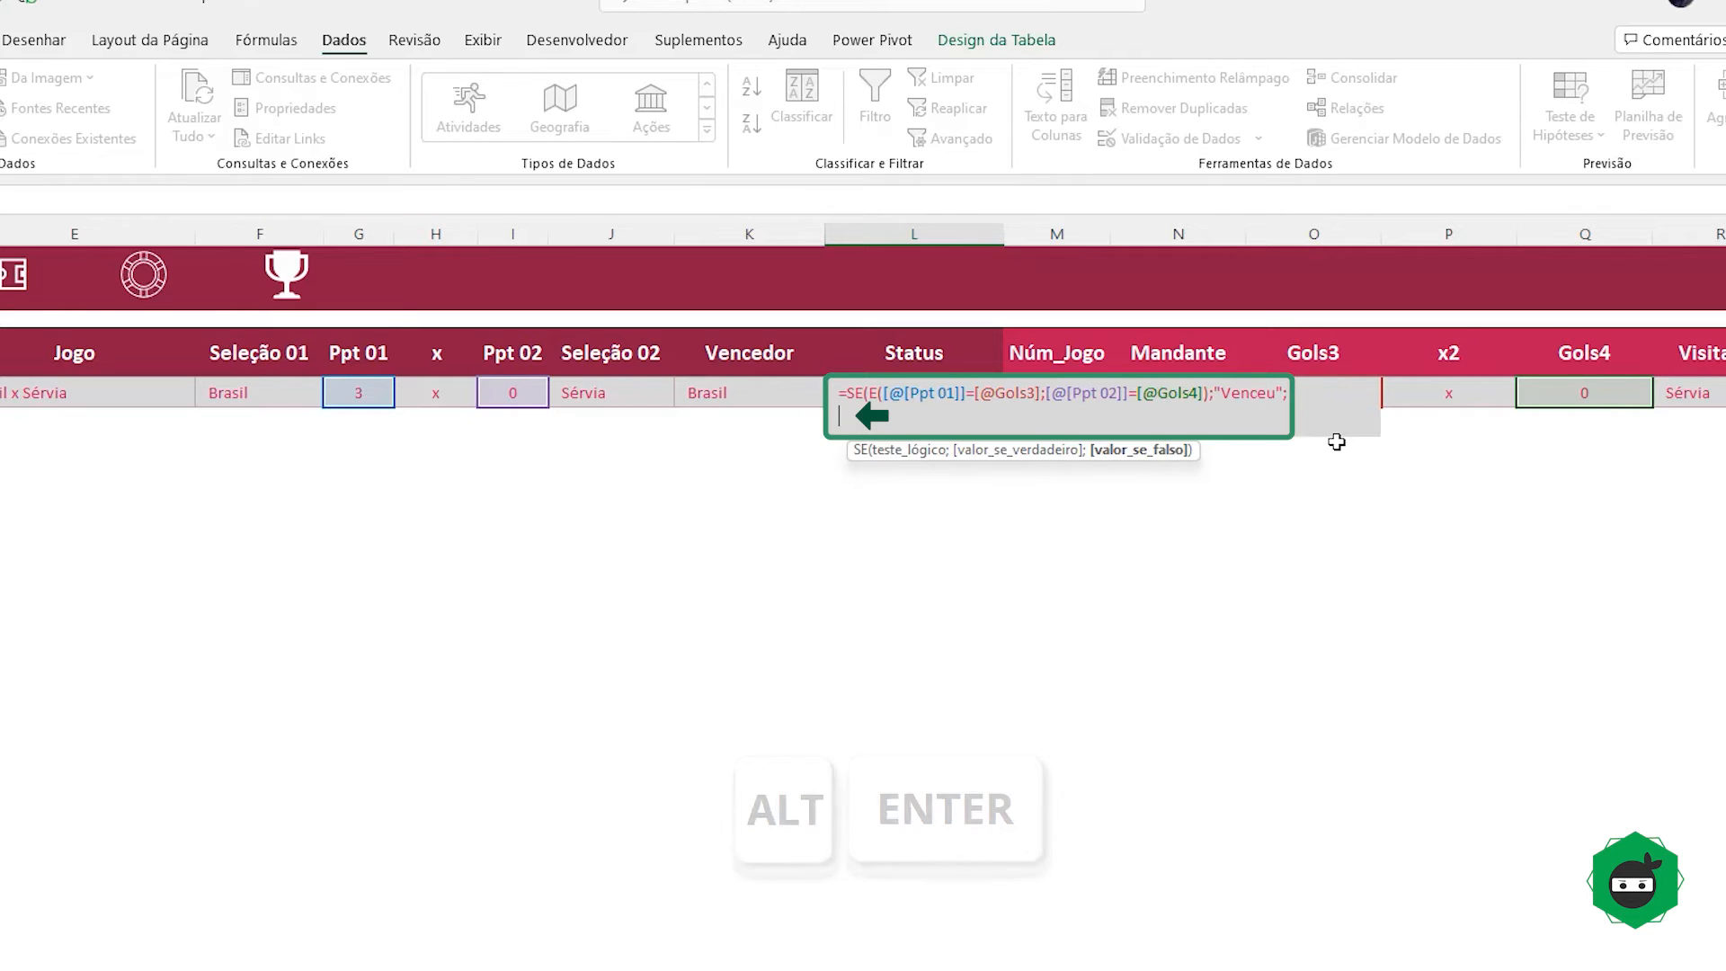
{"action": "type", "text": "SE("}
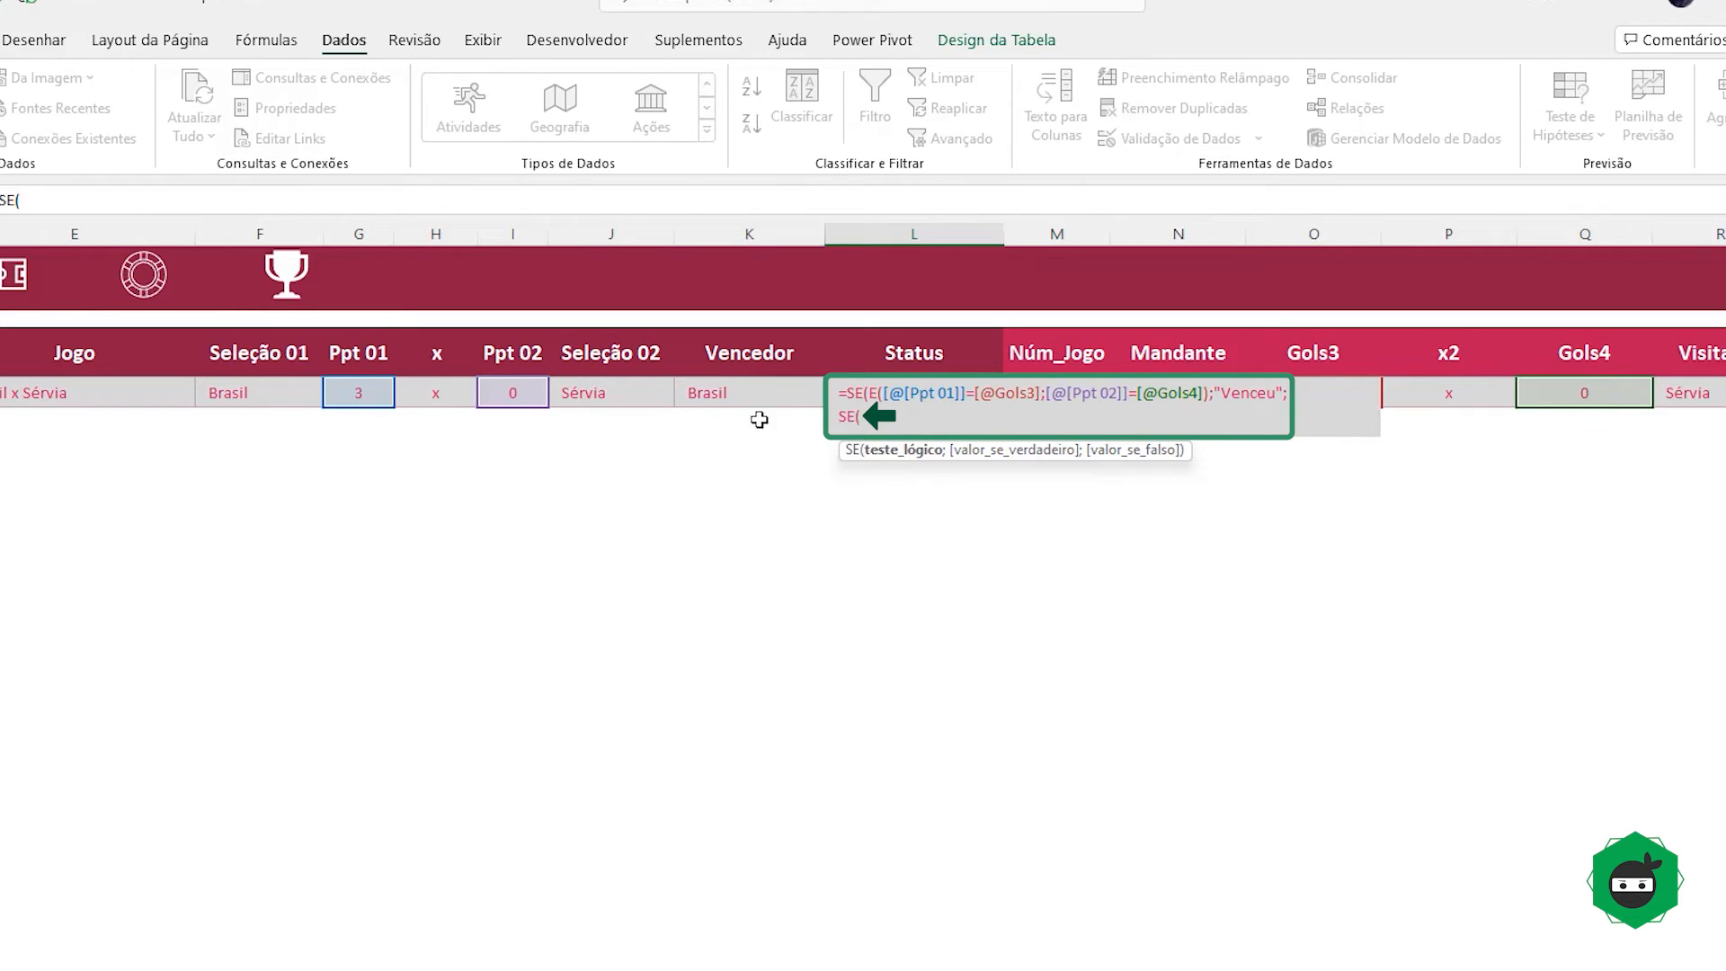
{"action": "left_click", "coordinate": [726, 392]}
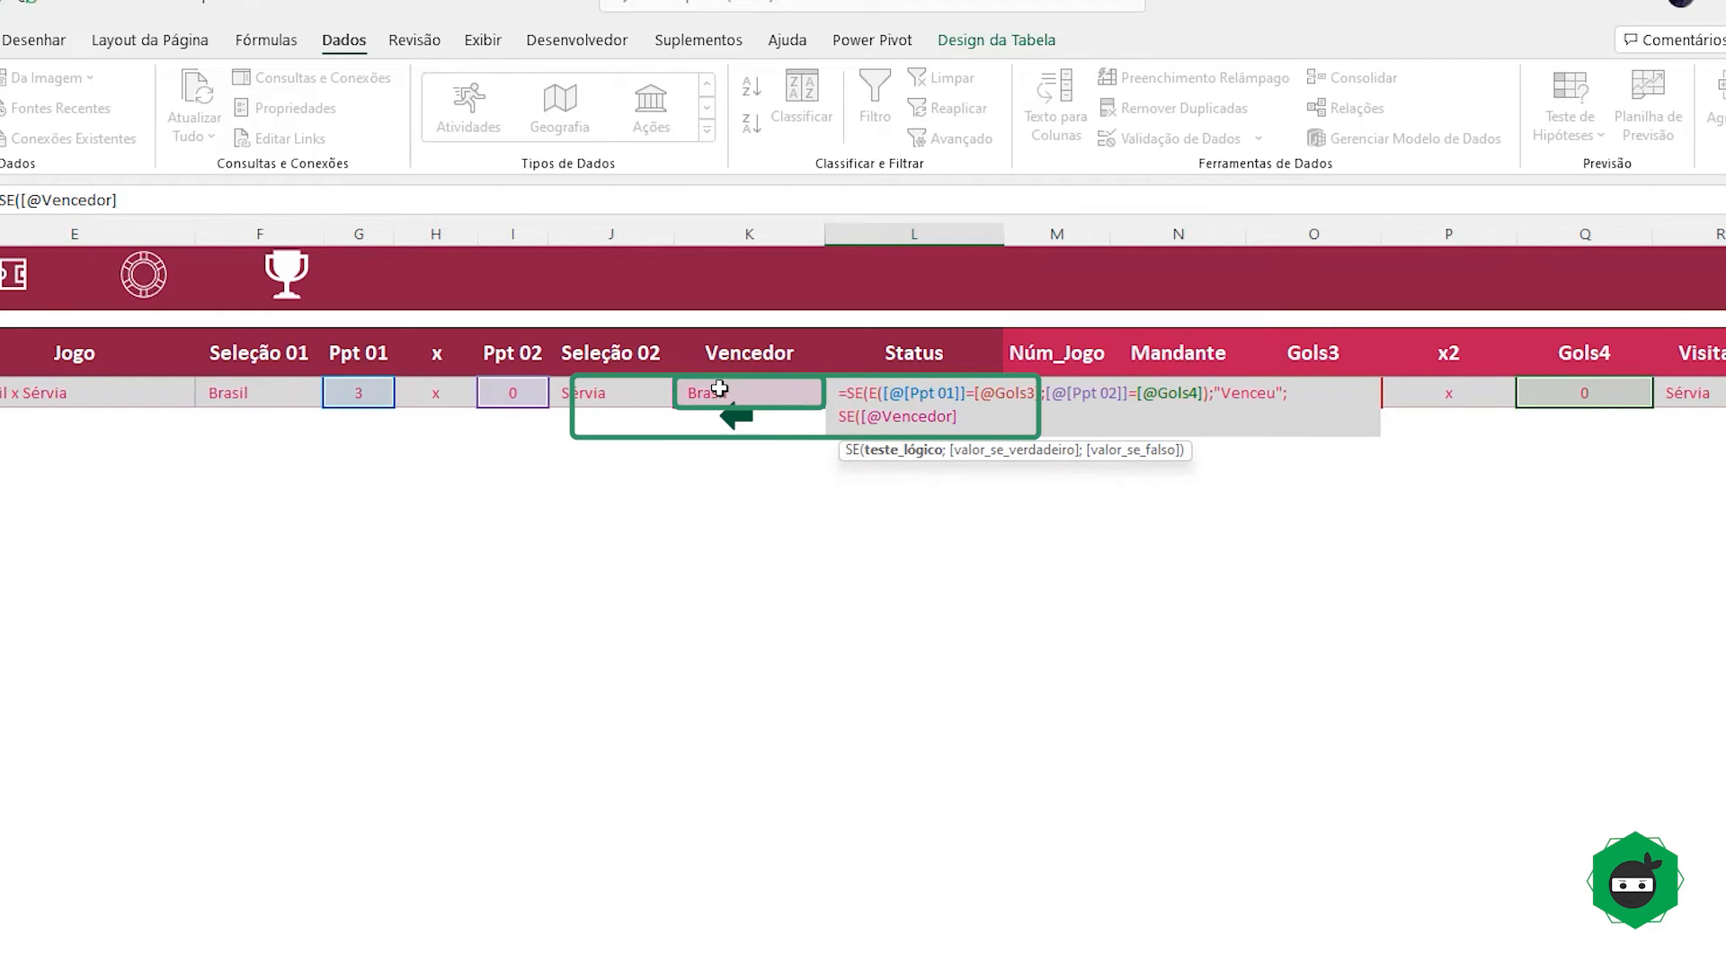
{"action": "type", "text": "="}
{"action": "left_click", "coordinate": [1597, 393]}
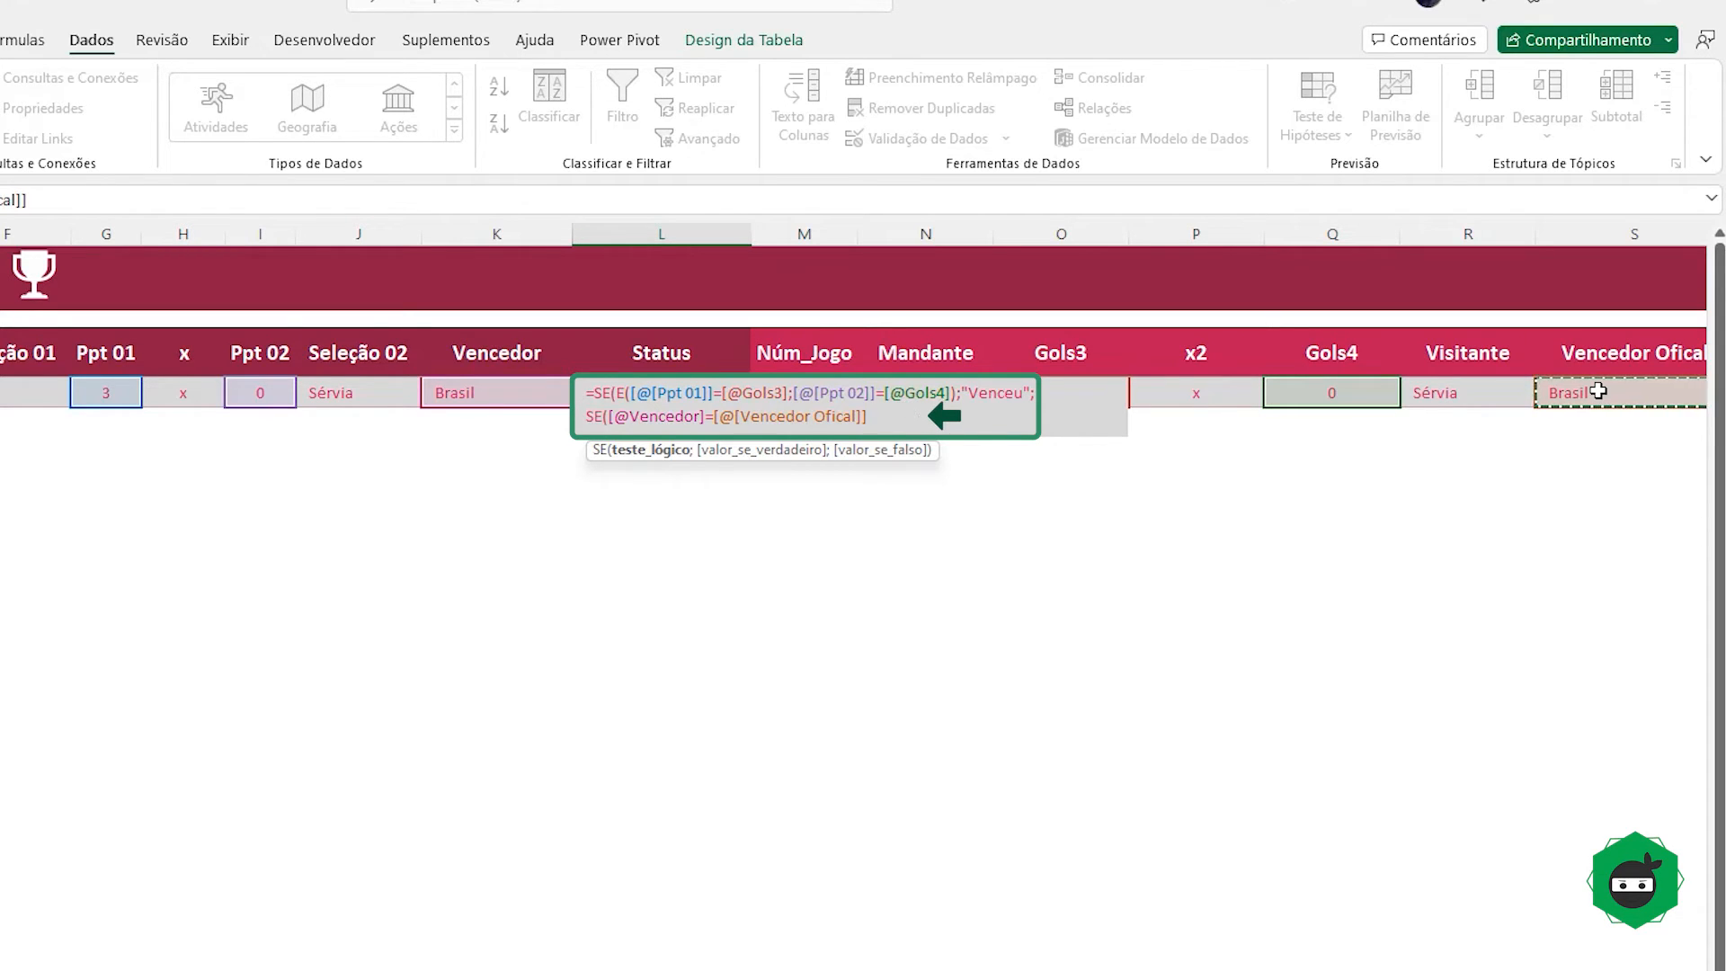
{"action": "type", "text": ";\"Acertou Parci"}
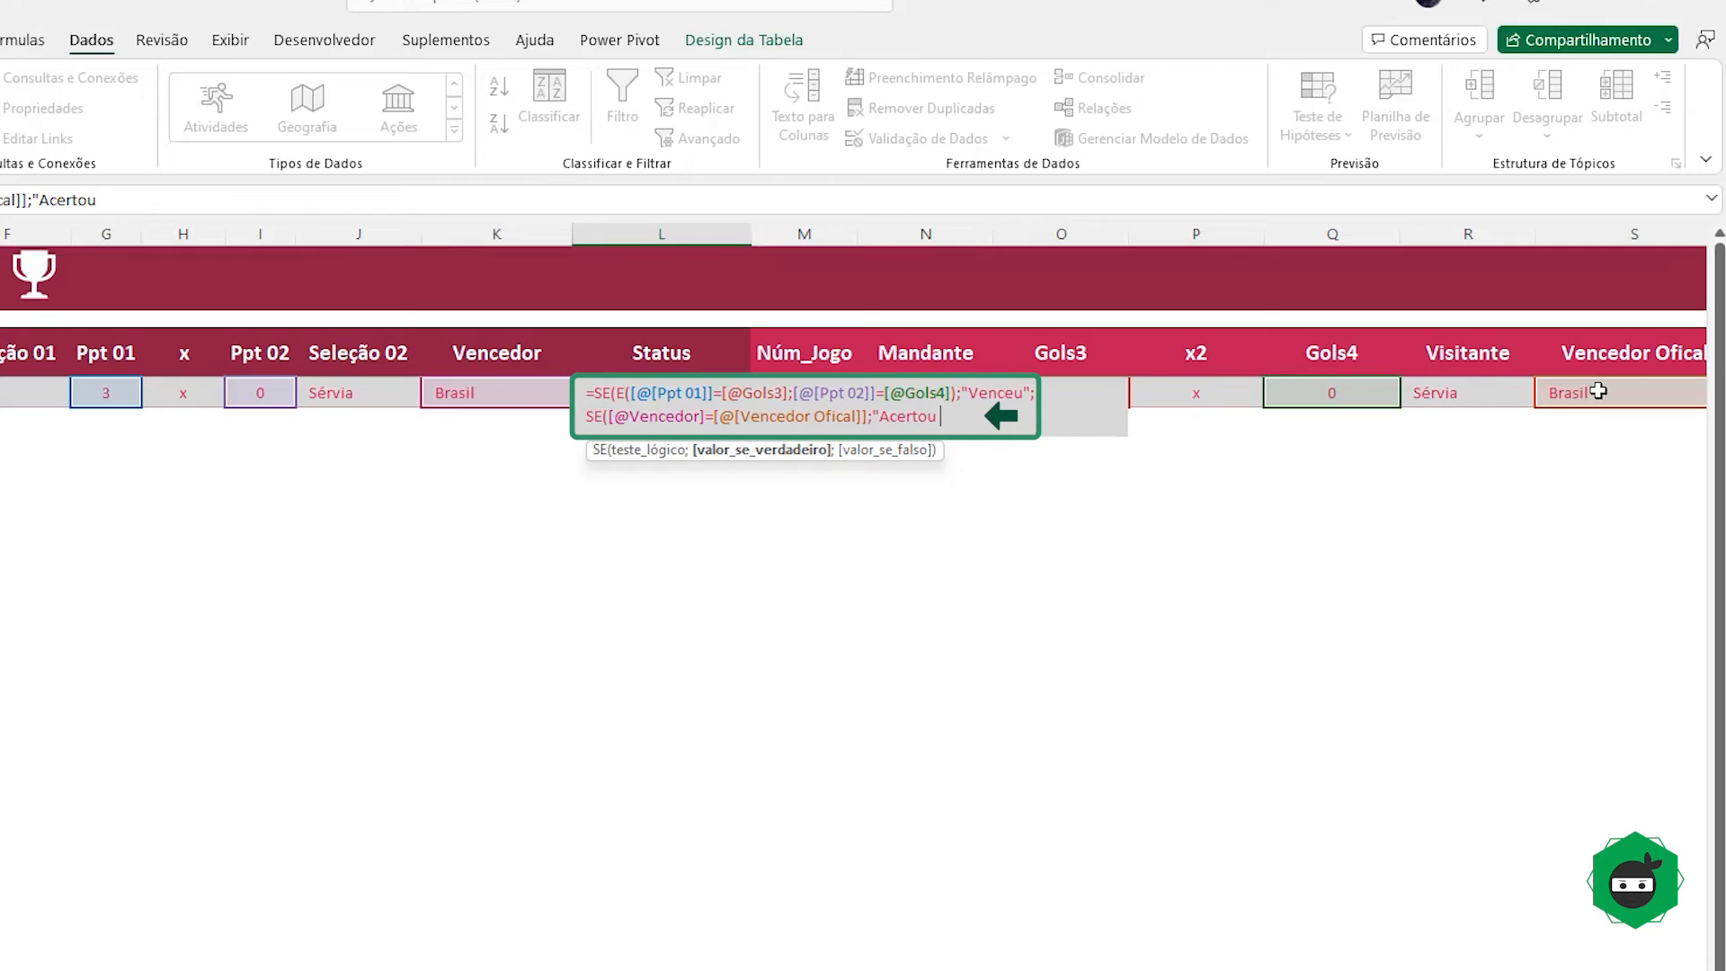
{"action": "type", "text": "ente"}
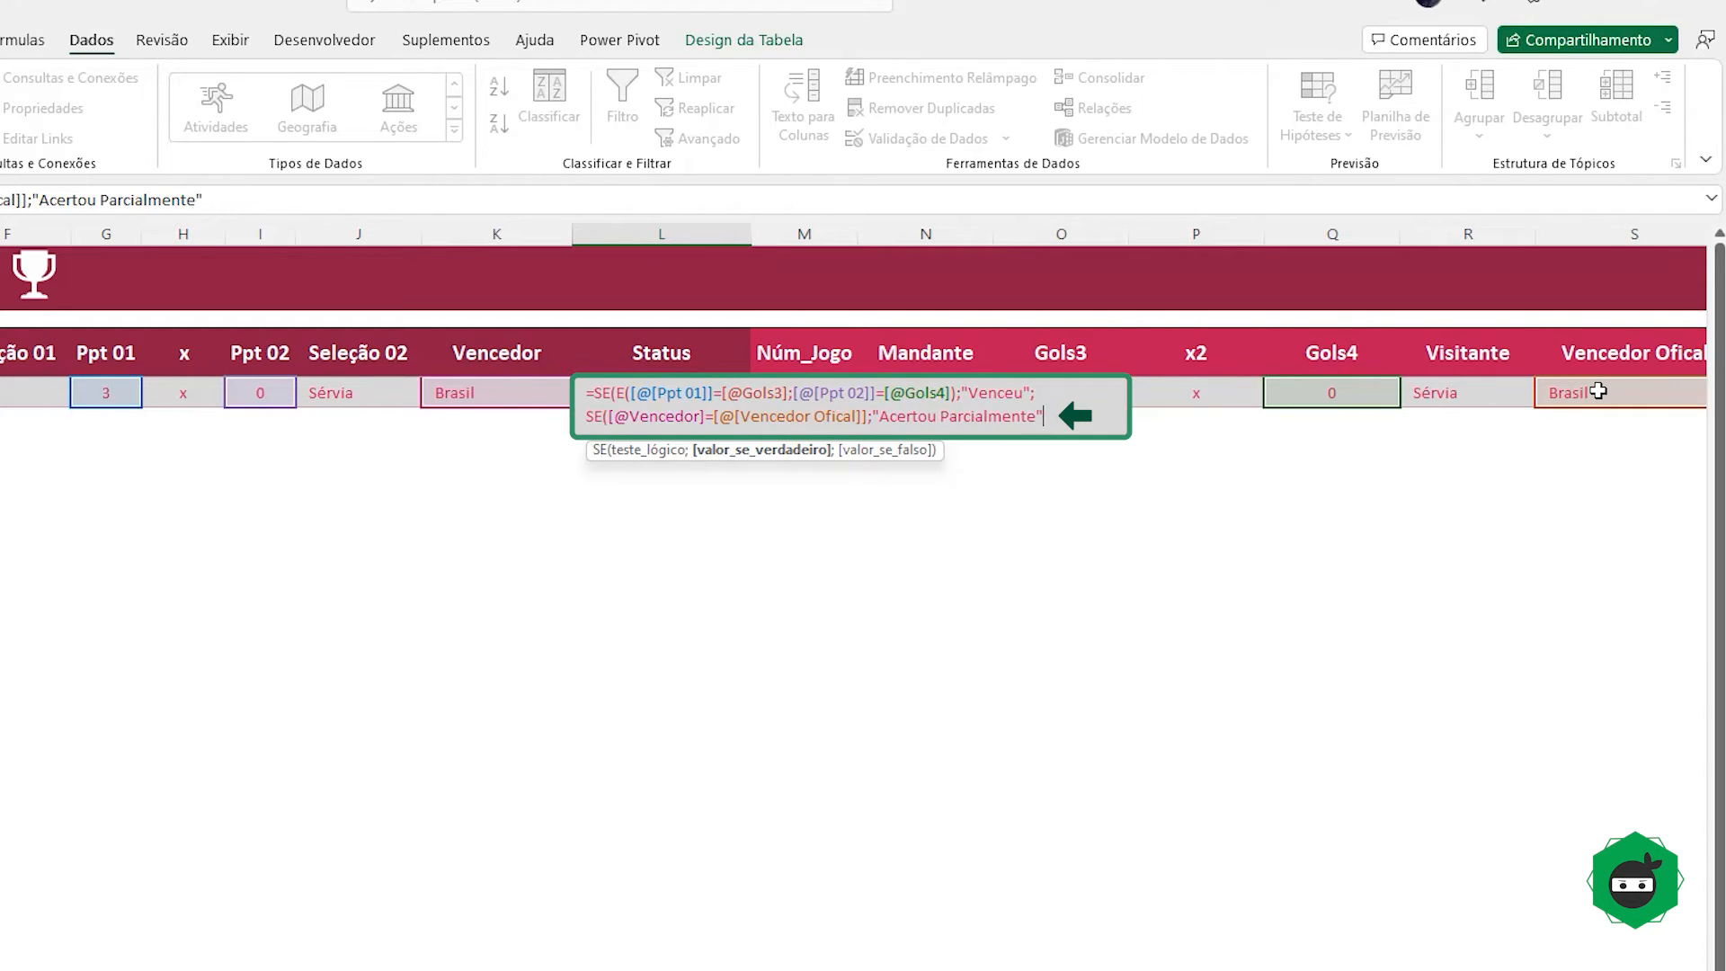
{"action": "type", "text": "\";\""}
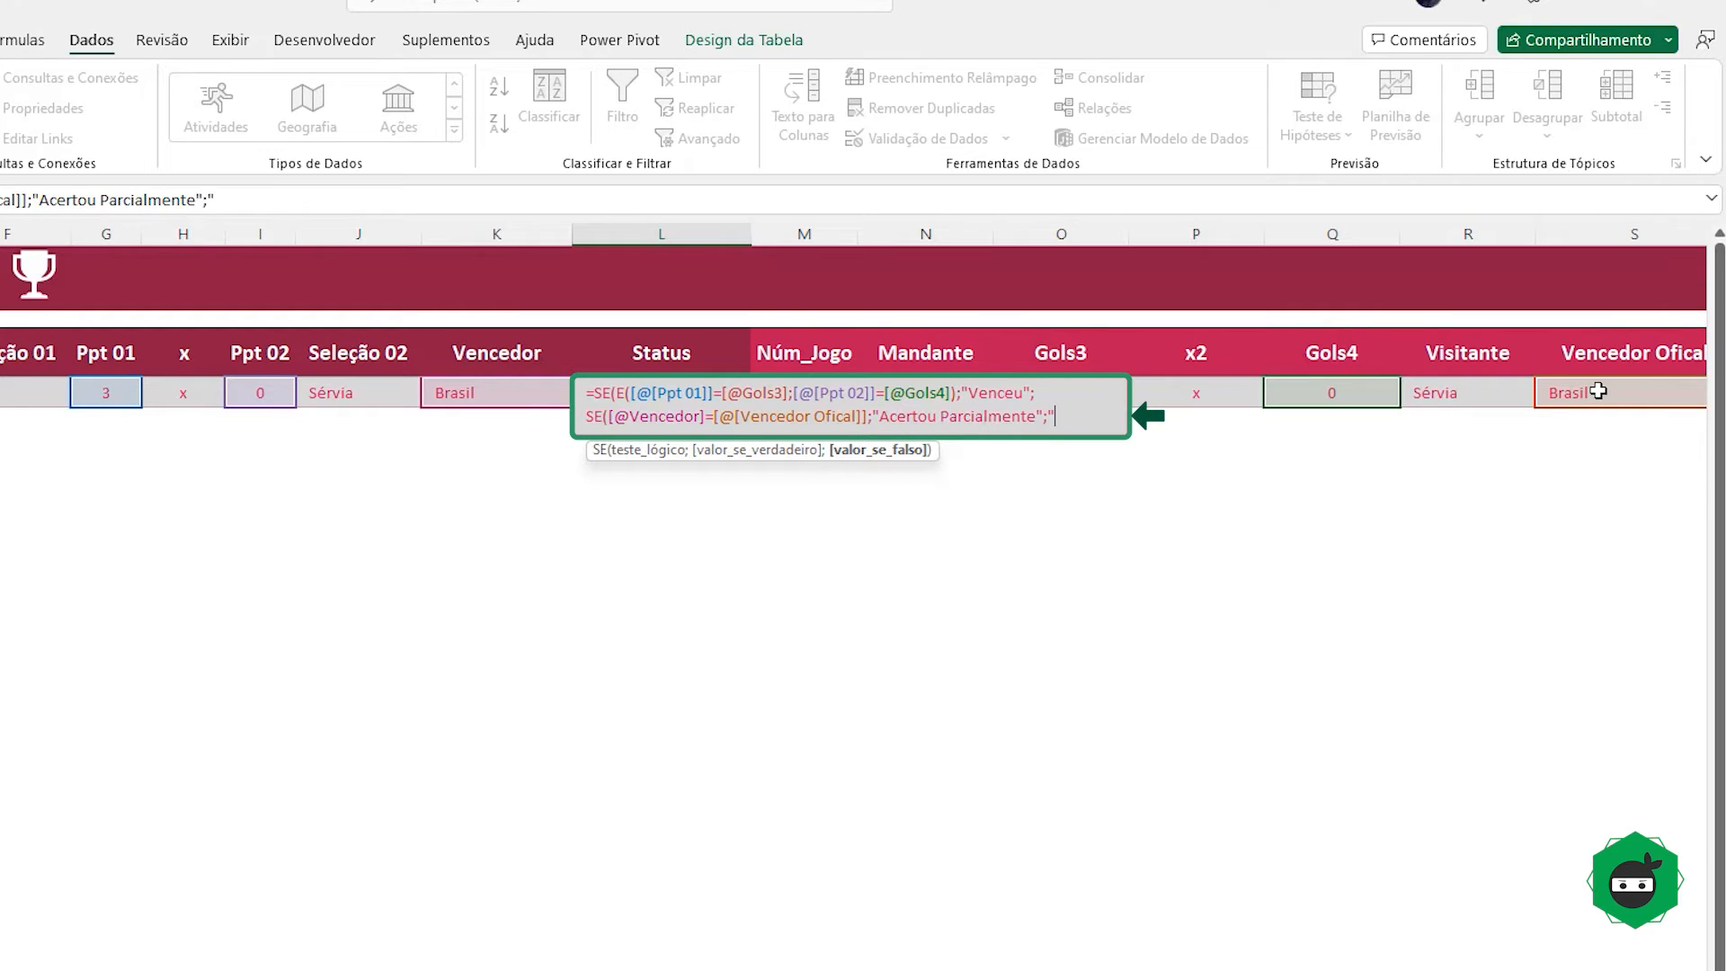
{"action": "type", "text": "Perdeu\")"}
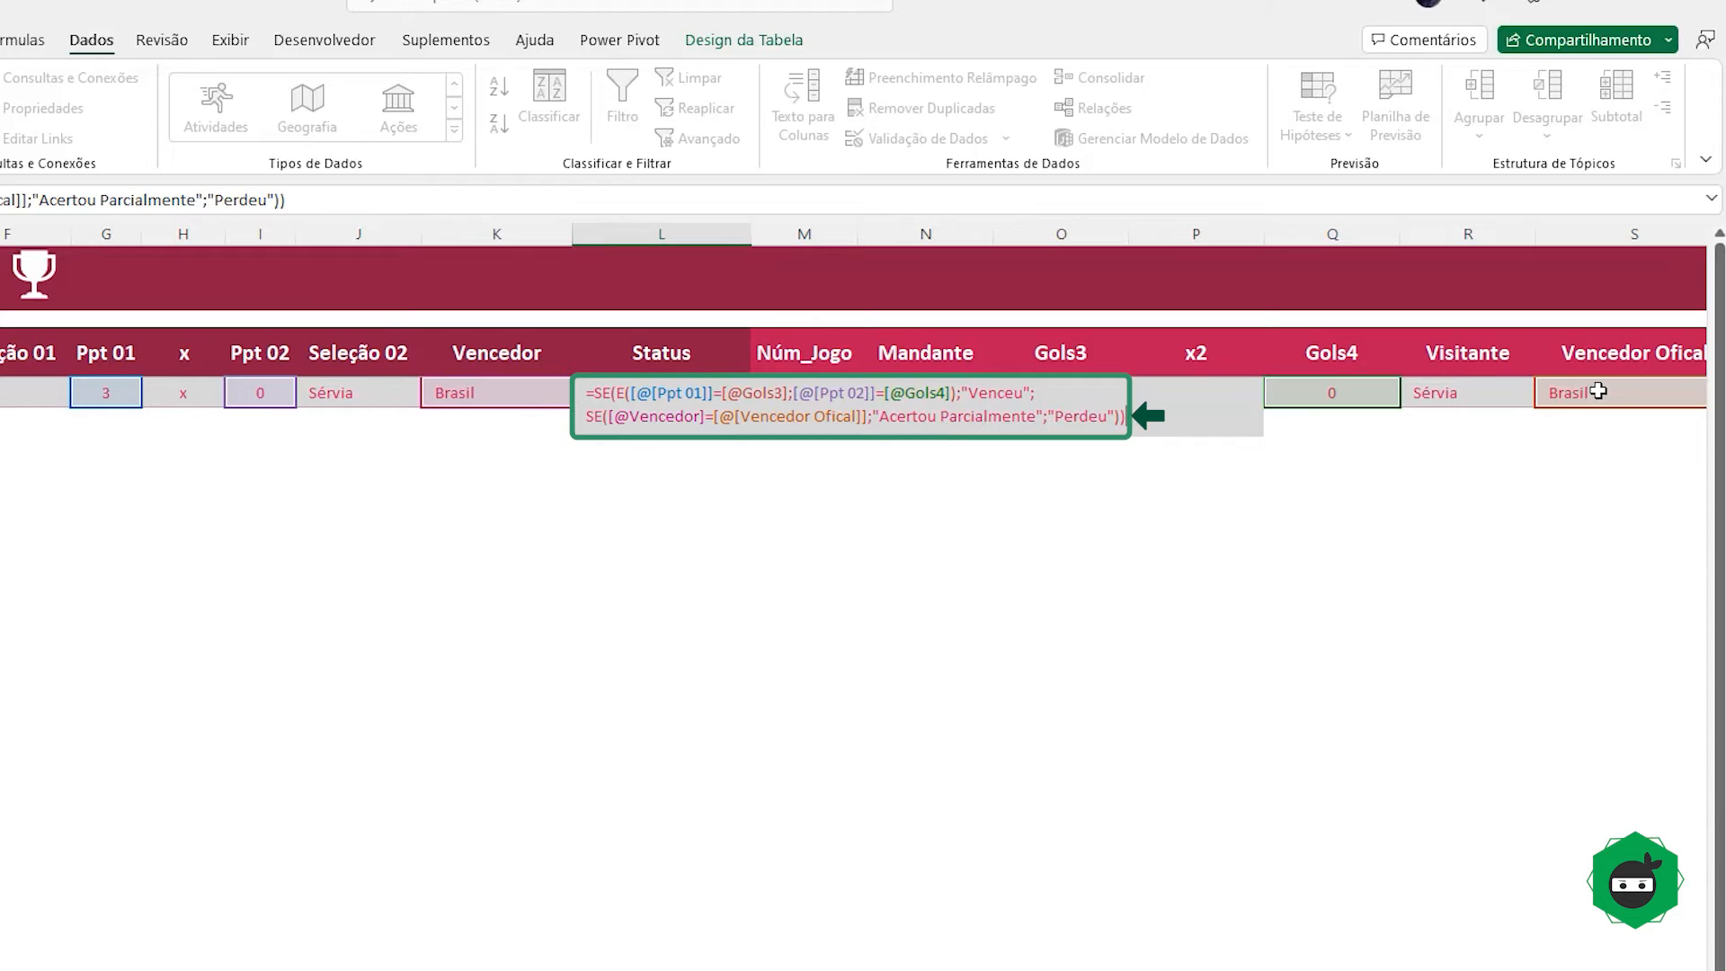
{"action": "key", "text": "Return"}
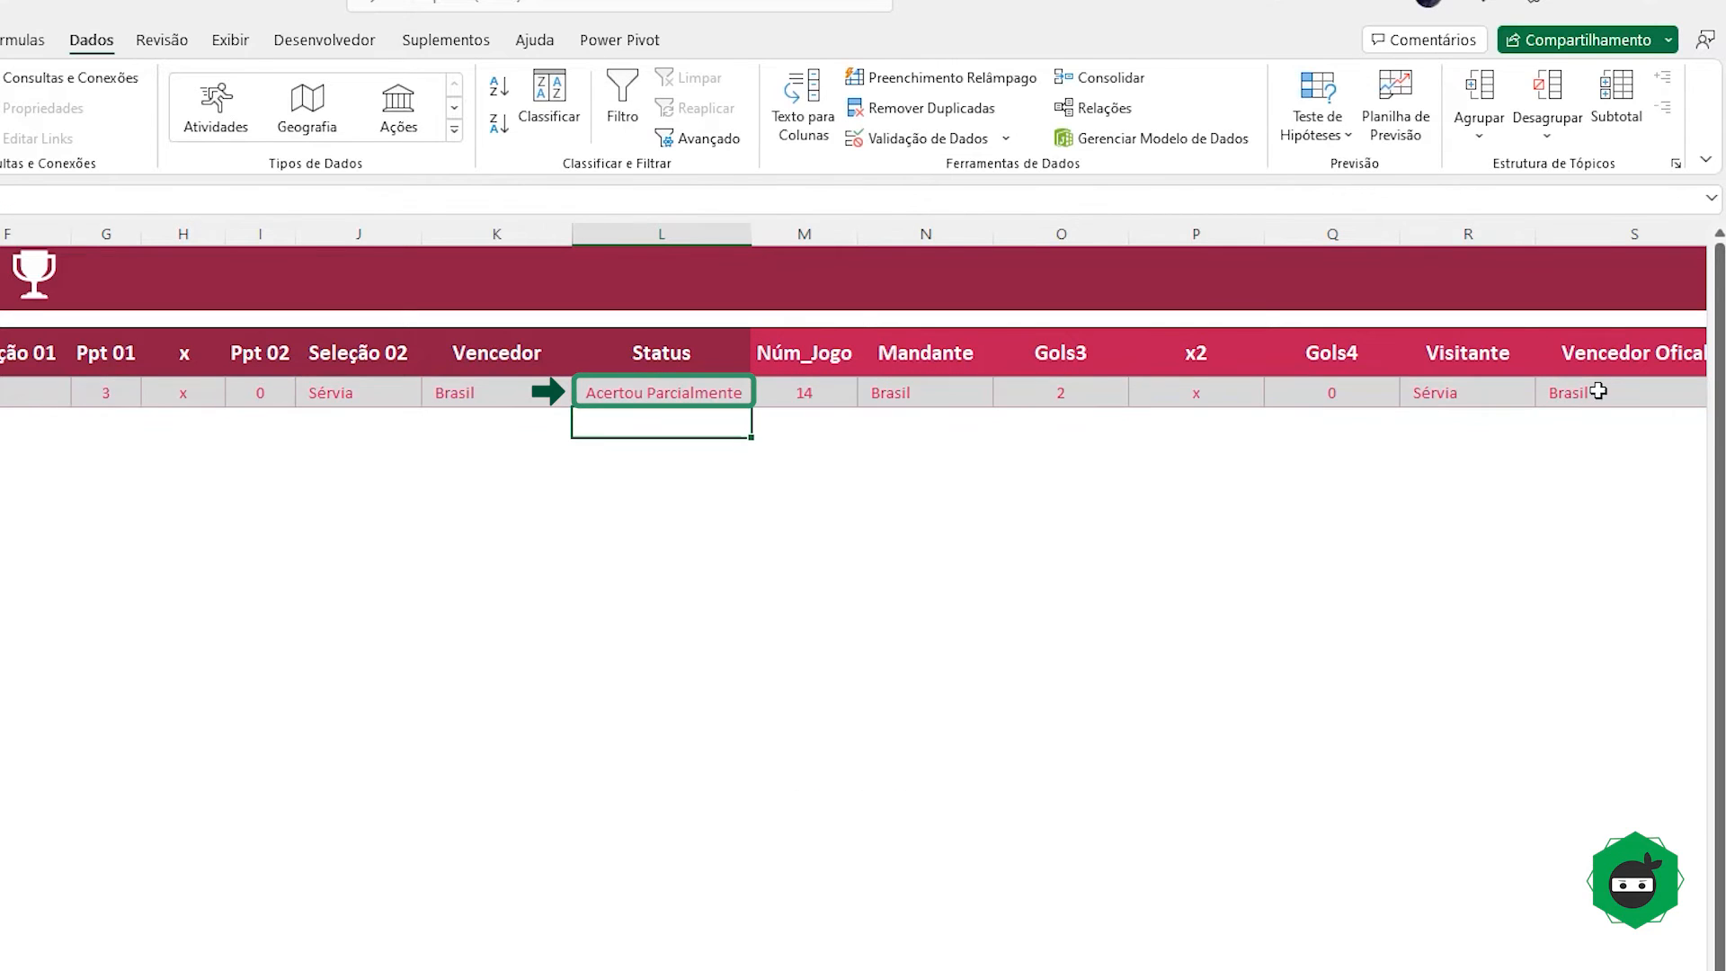
Step: Set the bet's Ppt 01 value to 2 to test the Status formula with an exact score
{"action": "left_click", "coordinate": [683, 393]}
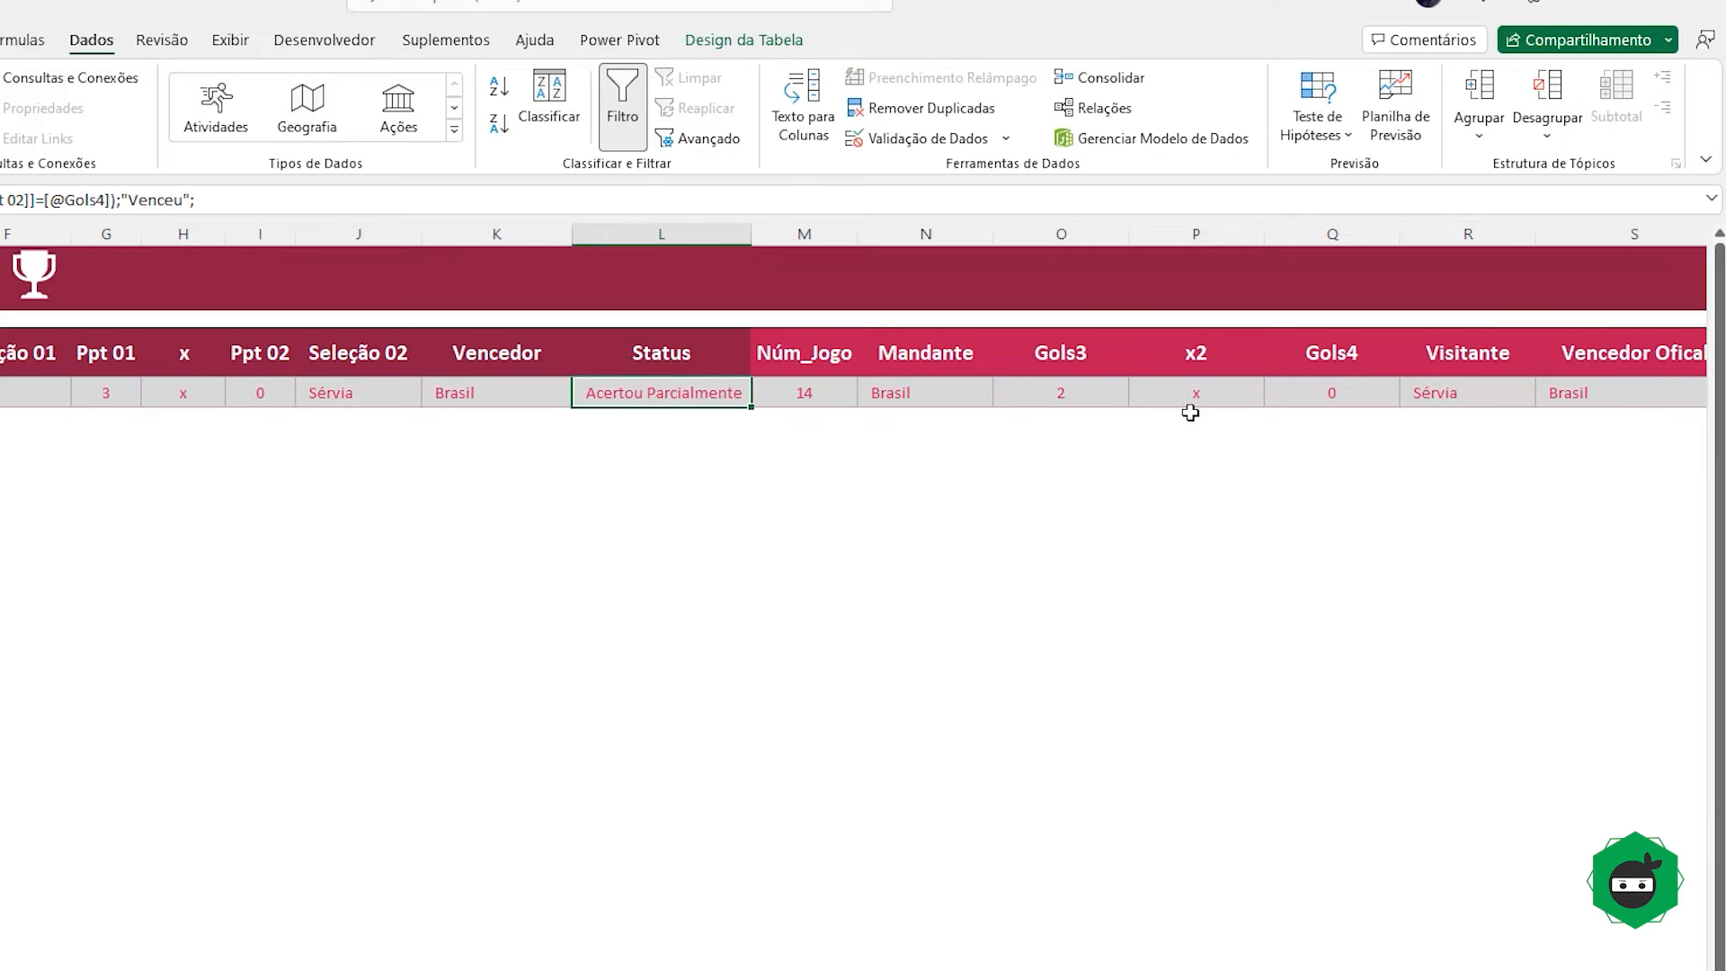
{"action": "left_click", "coordinate": [100, 389]}
{"action": "type", "text": "2"}
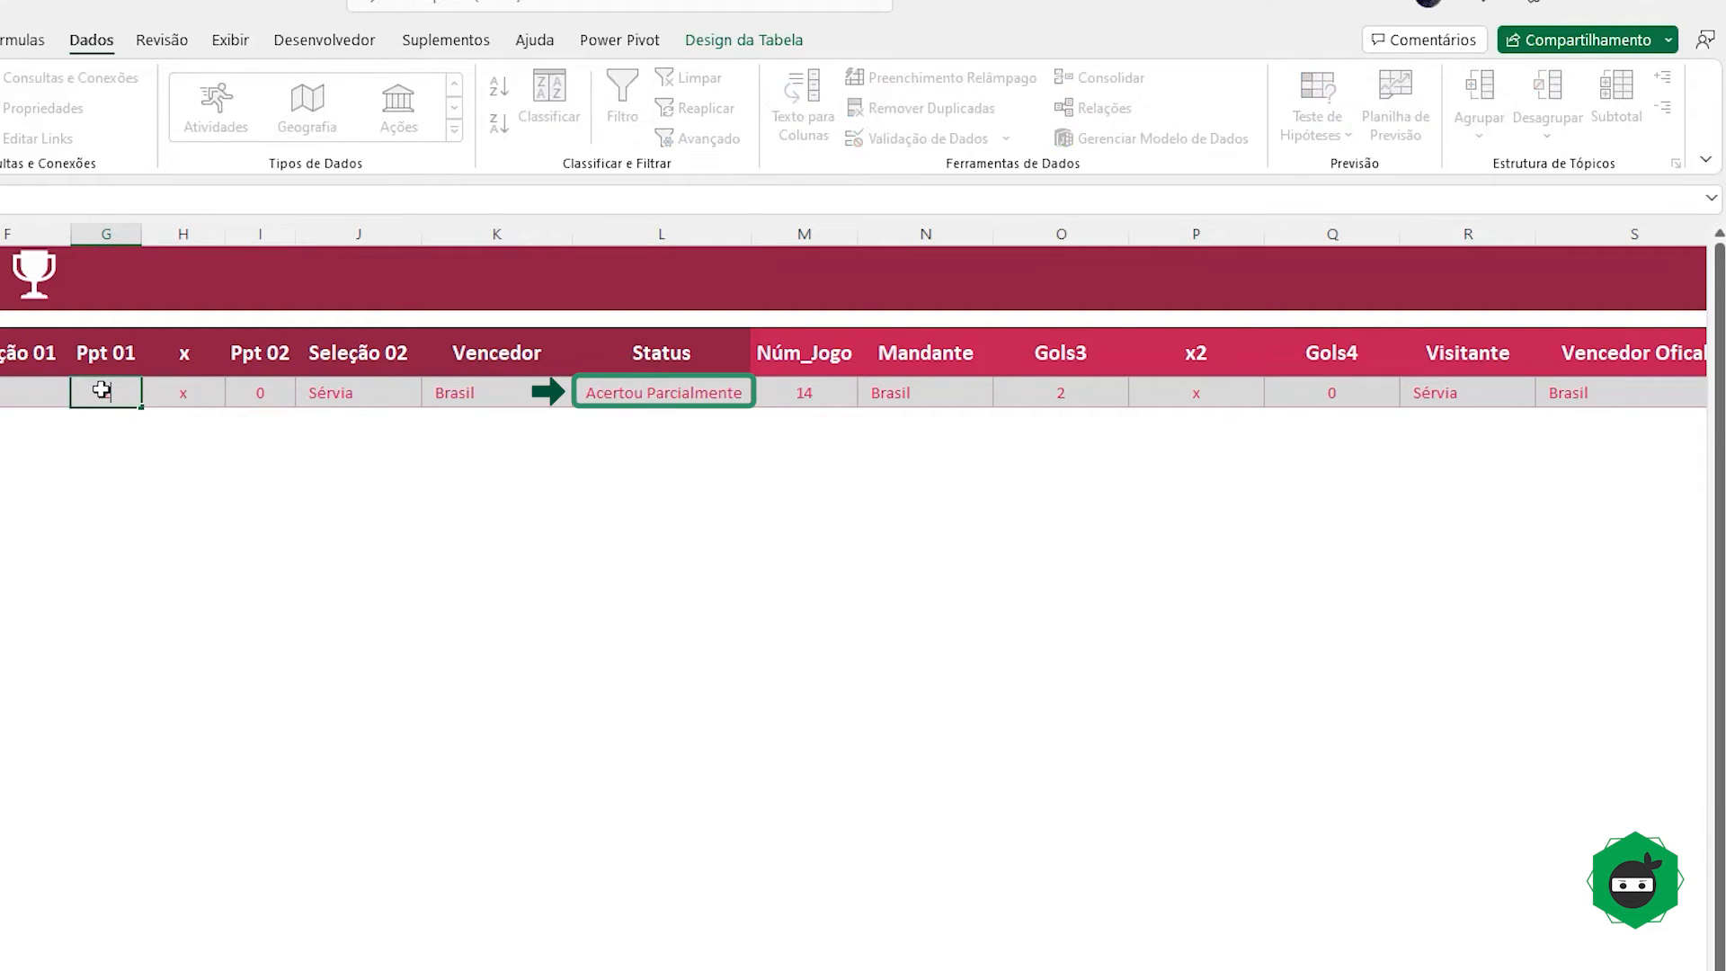
{"action": "key", "text": "Return"}
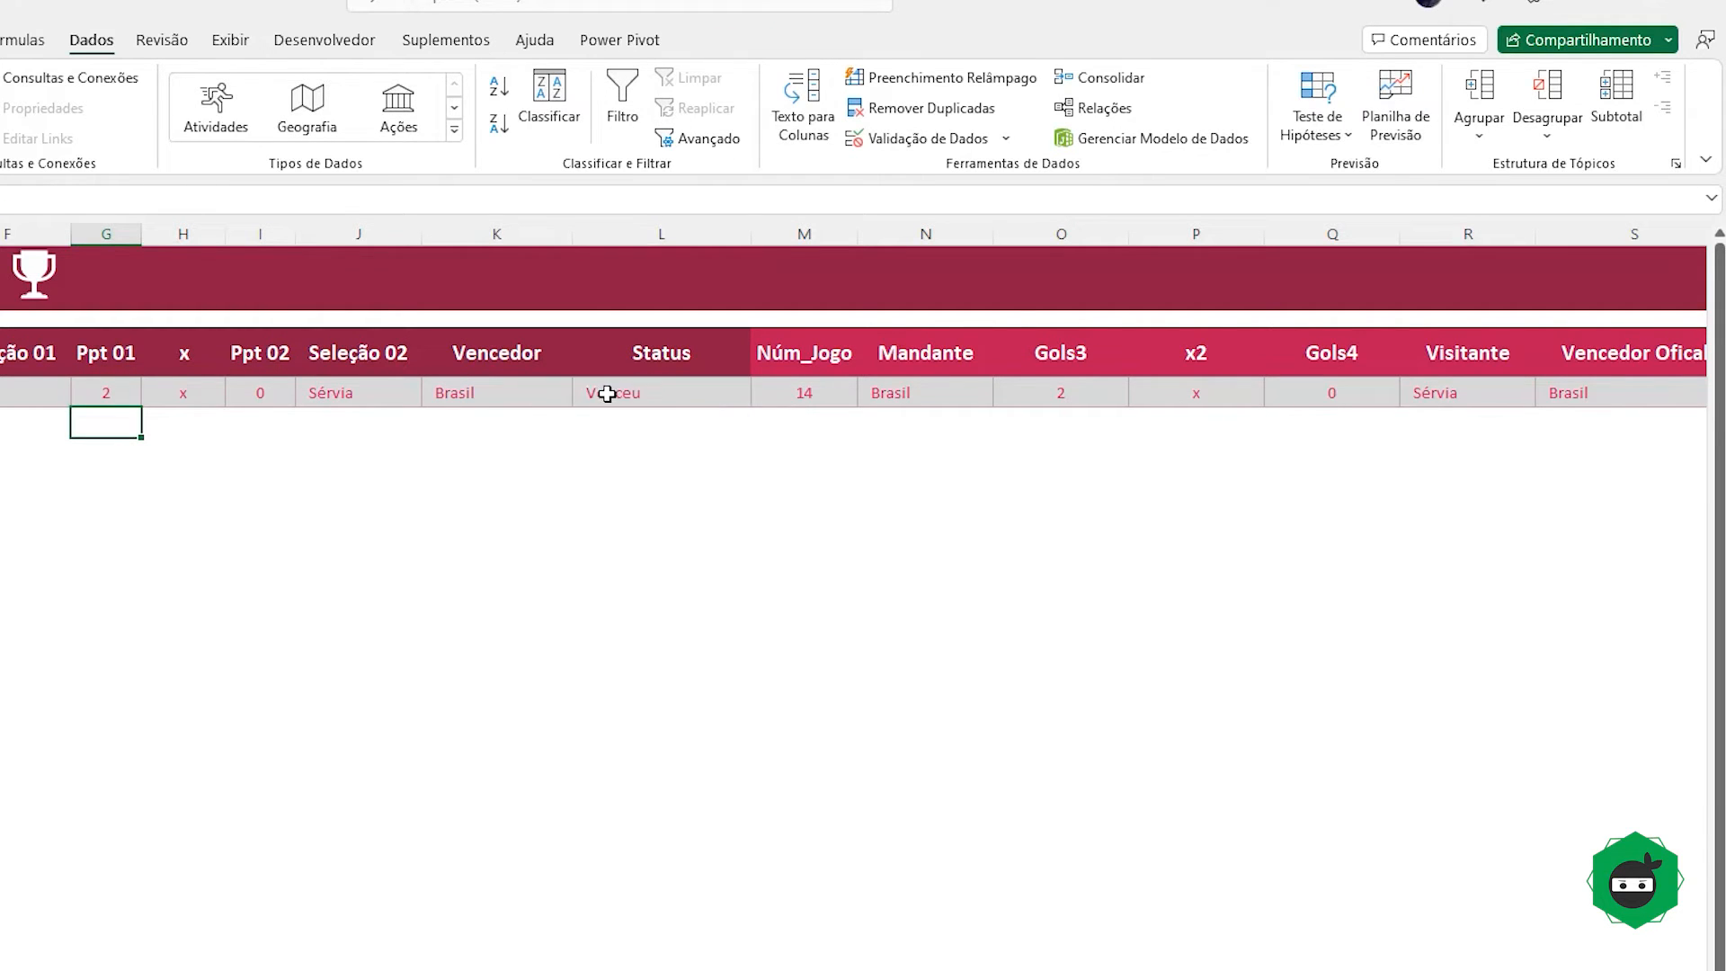
Step: Try a Ppt 02 value of 2 to test the Status formula with a predicted draw
{"action": "left_click", "coordinate": [101, 392]}
{"action": "key", "text": "Tab"}
{"action": "key", "text": "Tab"}
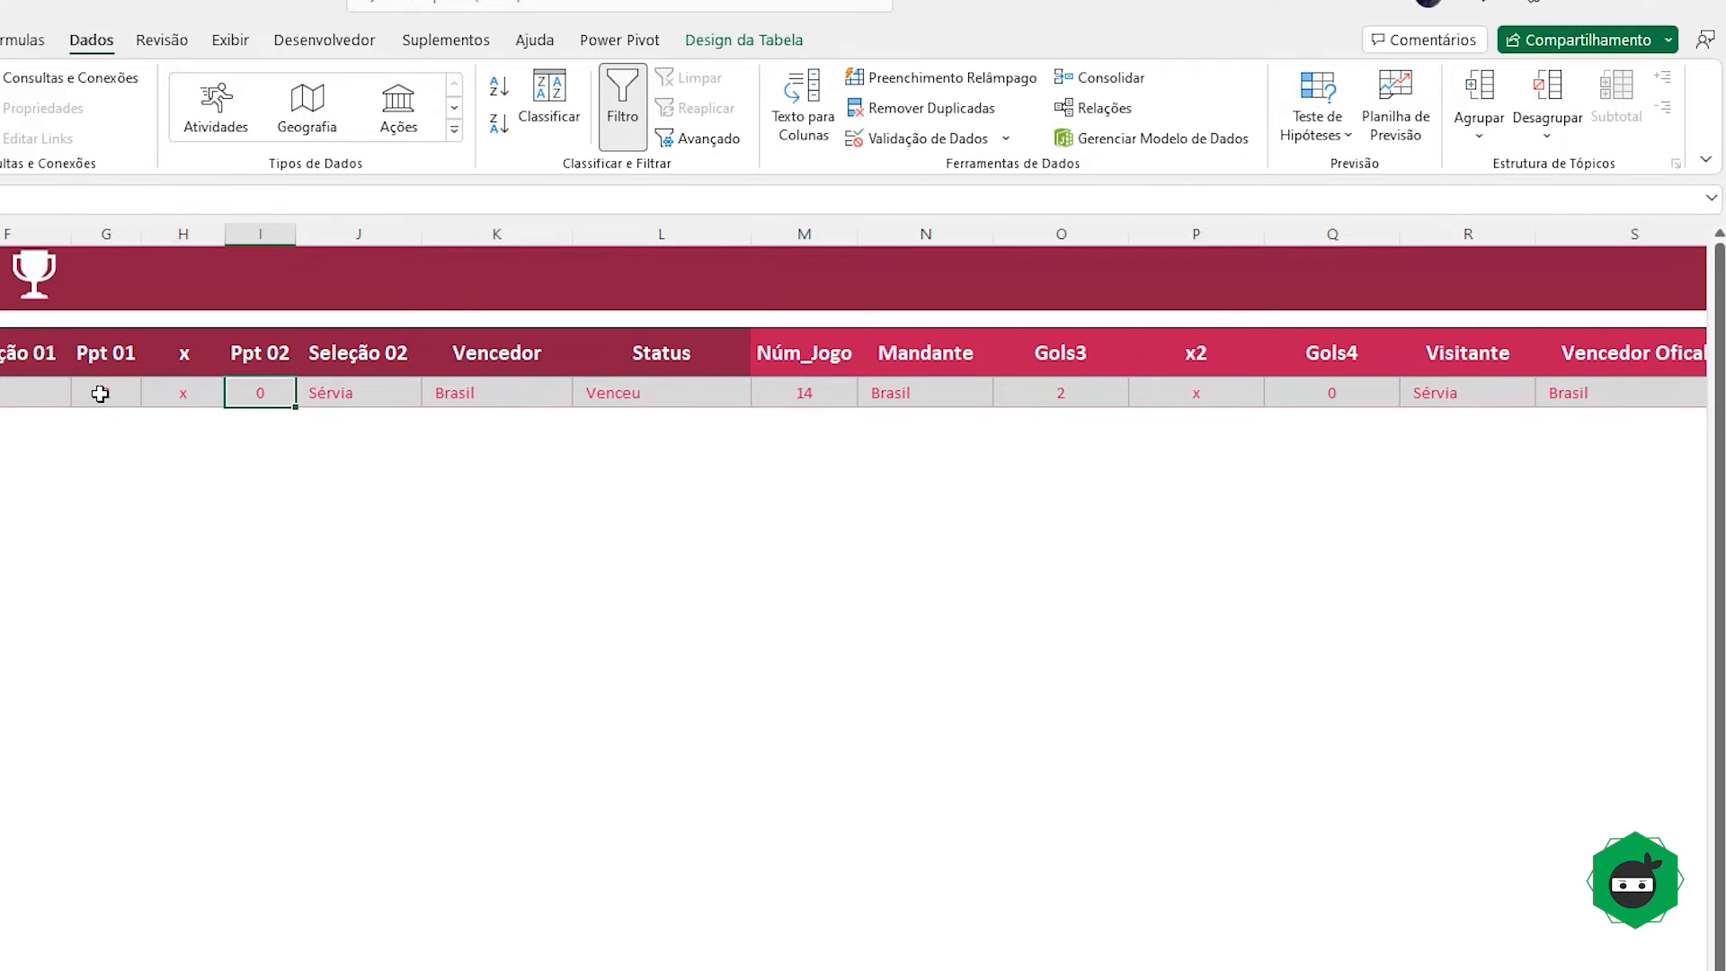
{"action": "type", "text": "2"}
{"action": "key", "text": "Tab"}
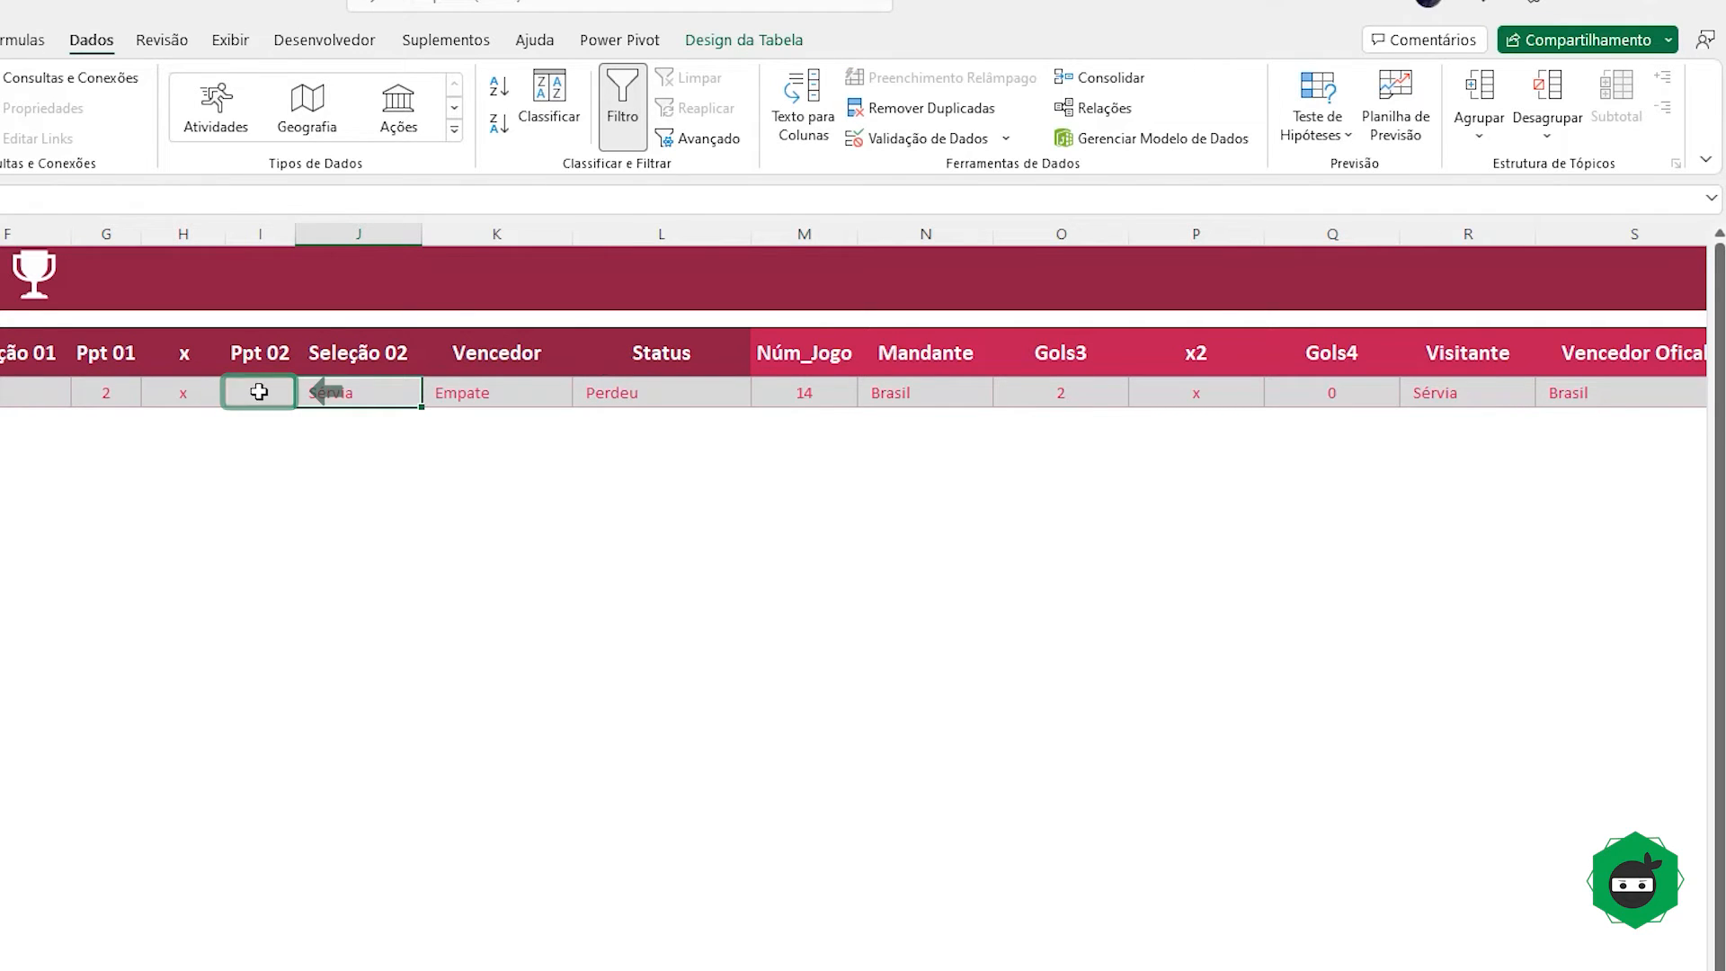
Step: Set the bet's Ppt 02 value to 3 to test the Status formula with a predicted Sérvia win
{"action": "left_click", "coordinate": [260, 393]}
{"action": "type", "text": "3"}
{"action": "key", "text": "Tab"}
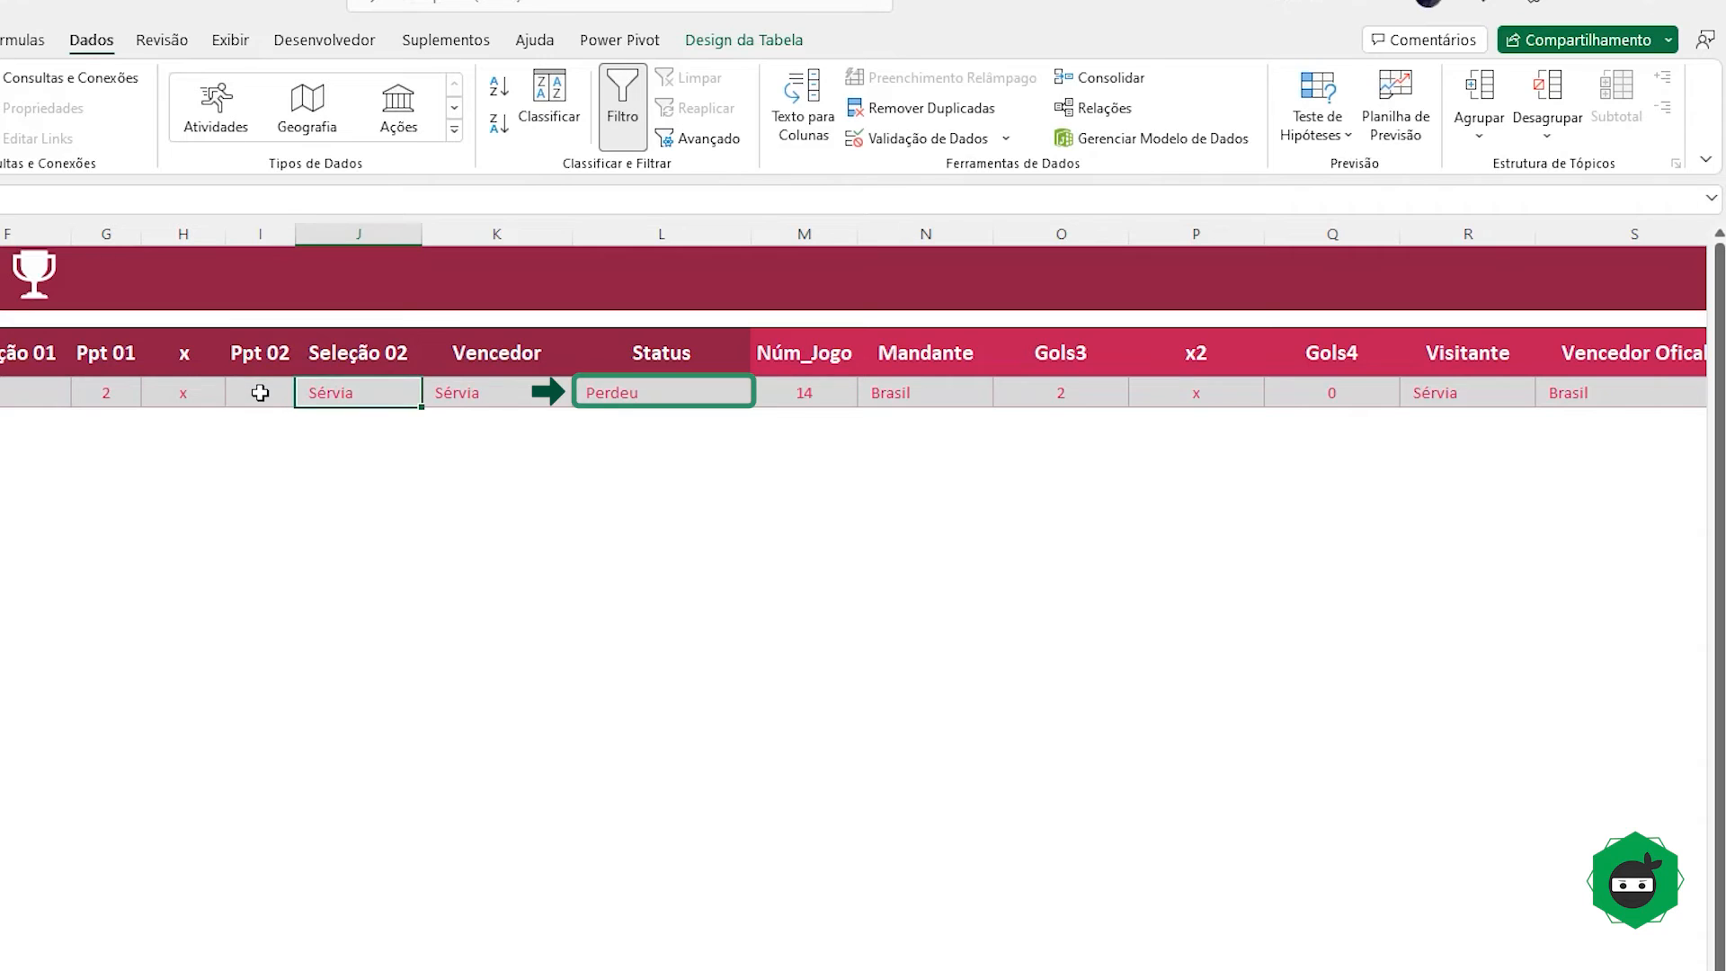
Step: Set Ppt 02 to 0, then try Ppt 01 values of 3 and 2 to test the Status formula
{"action": "left_click", "coordinate": [120, 392]}
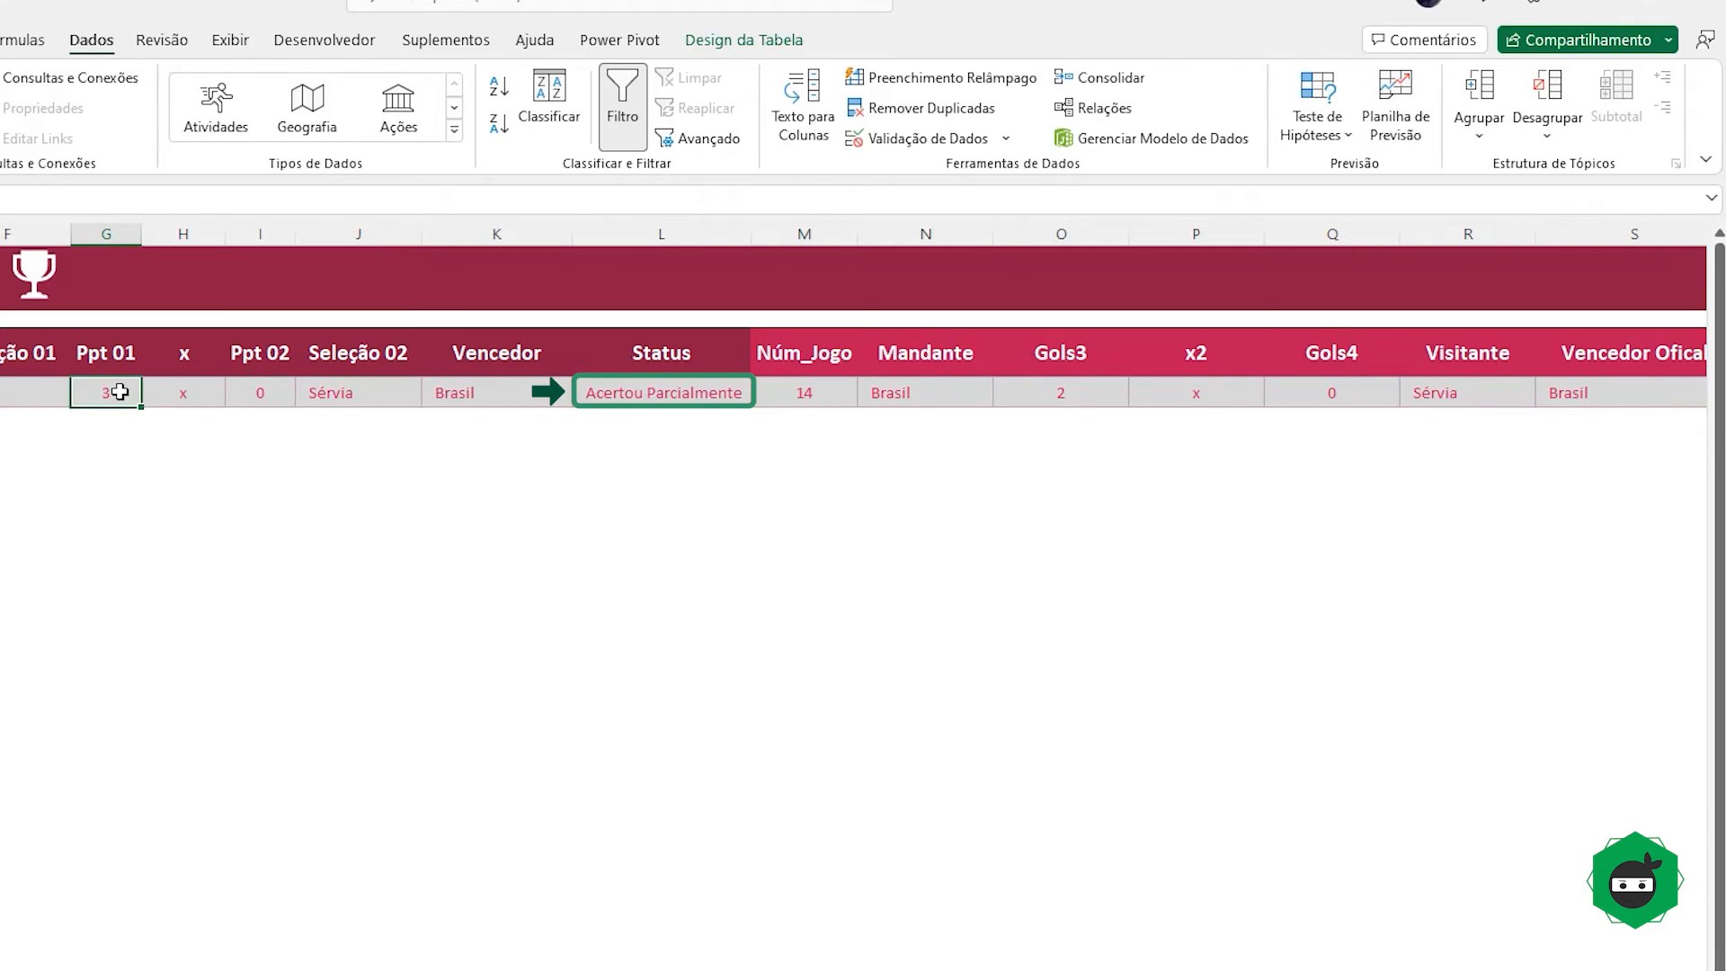
{"action": "key", "text": "Tab"}
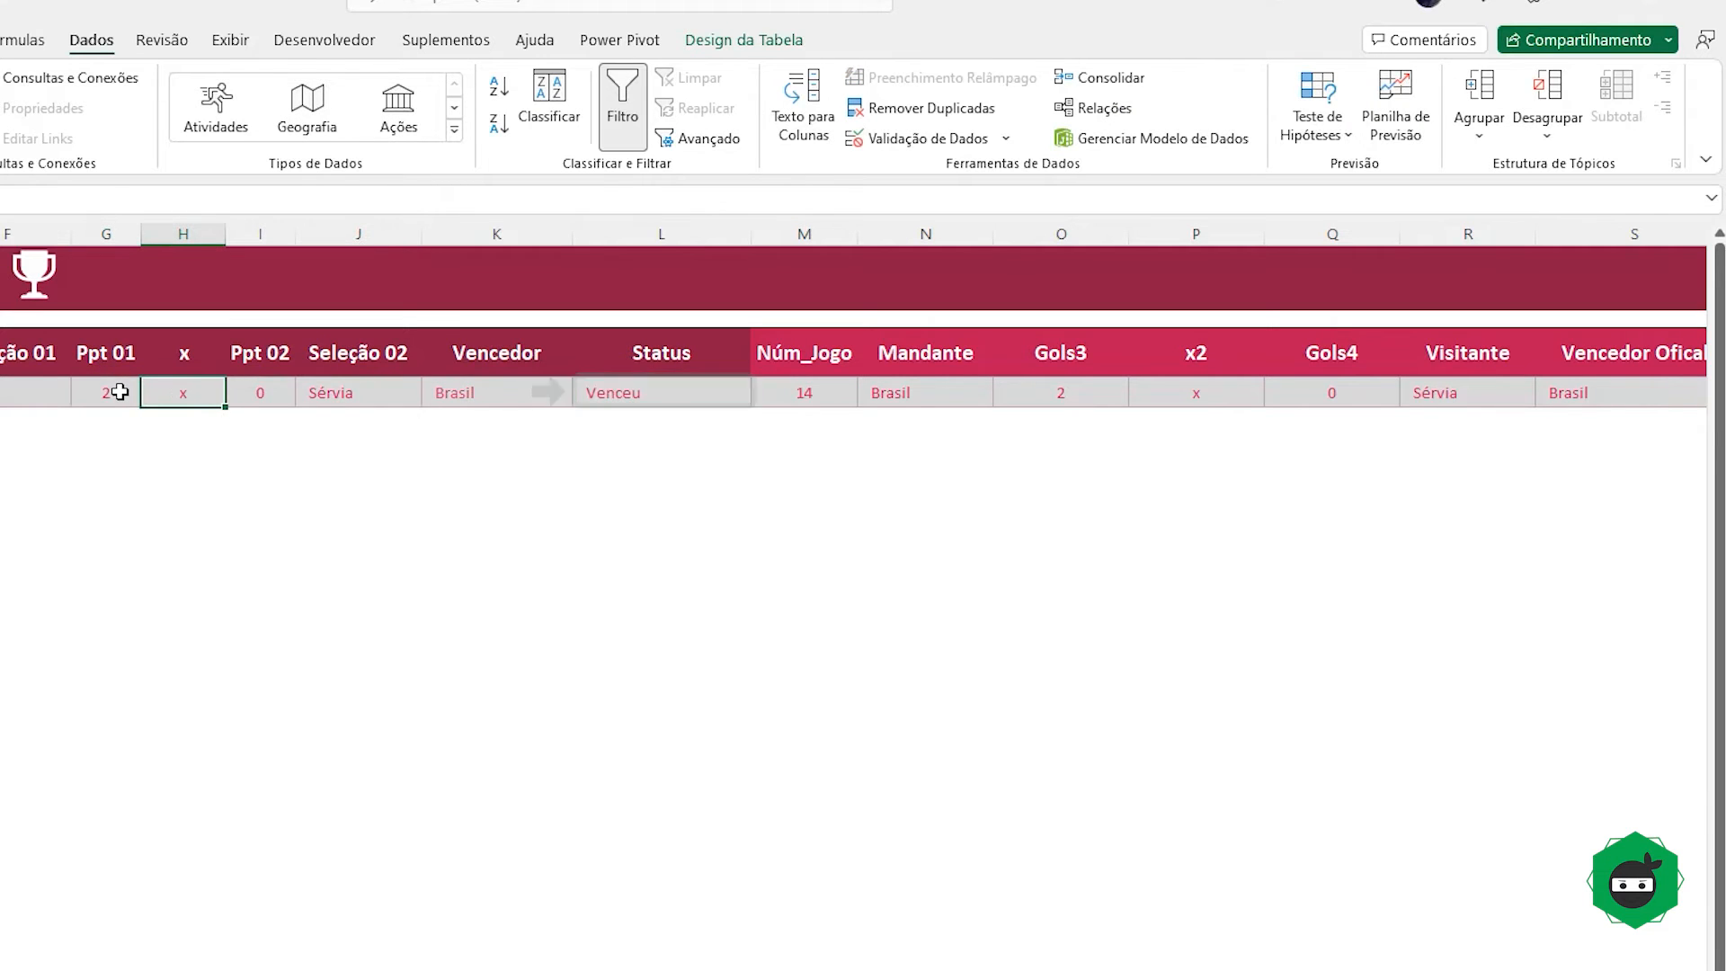
{"action": "left_click_drag", "start_coordinate": [1302, 937], "coordinate": [1360, 951]}
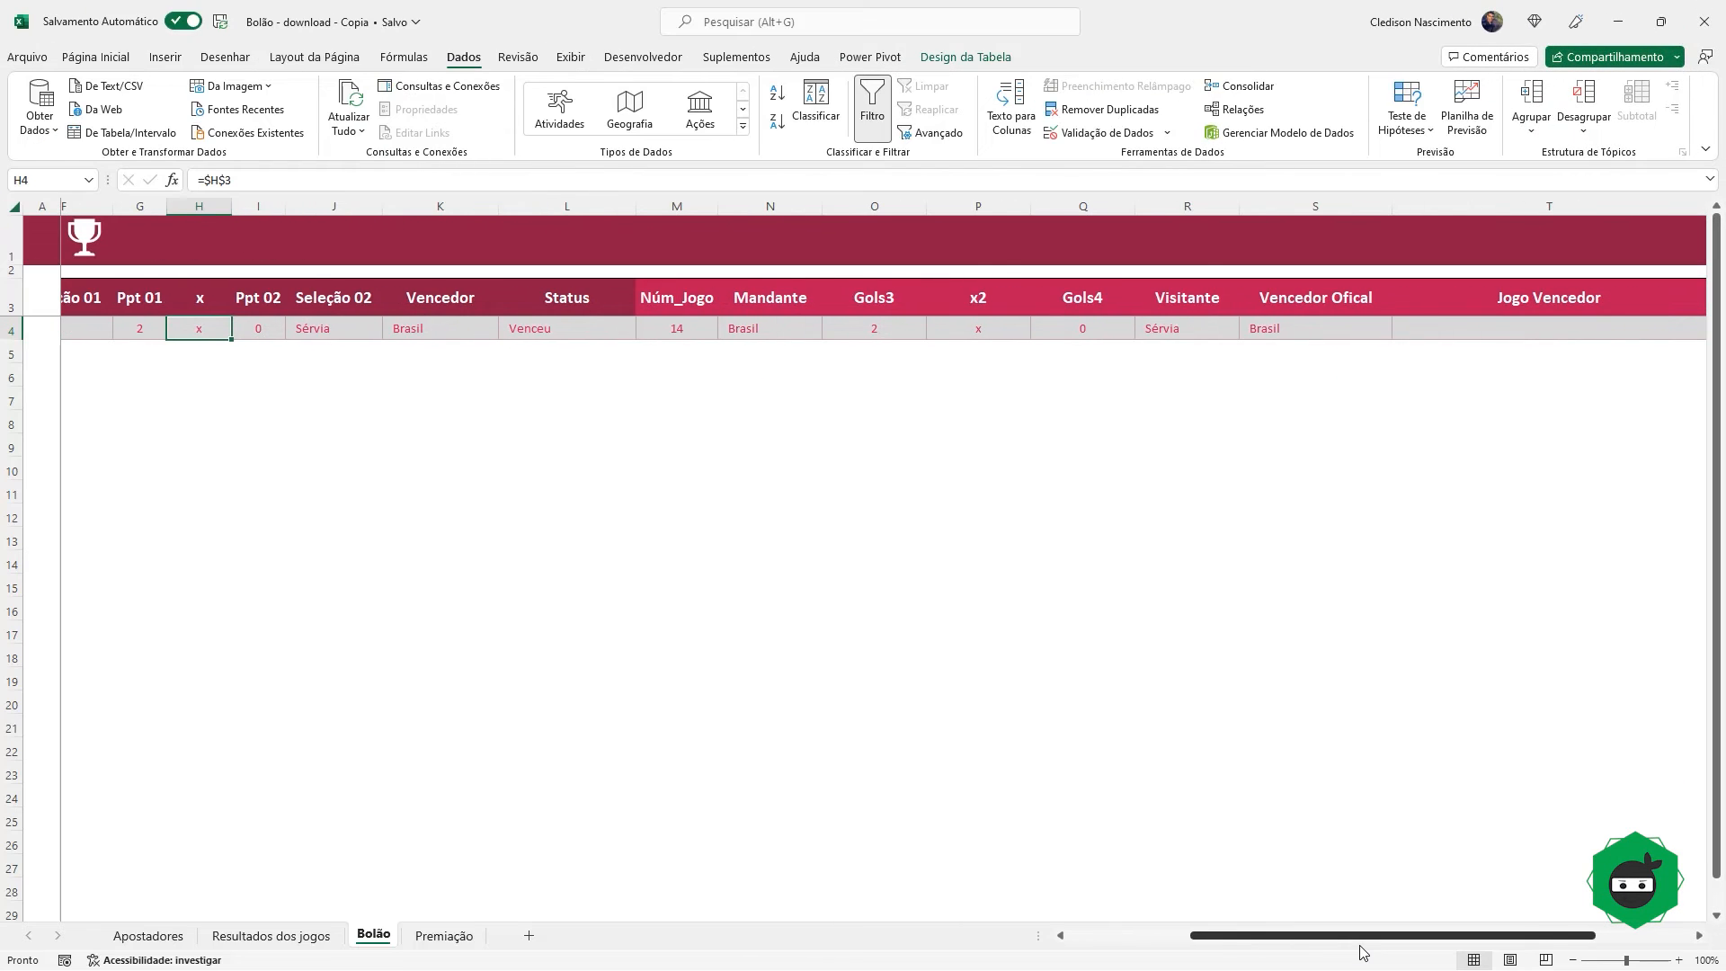
{"action": "left_click", "coordinate": [1492, 327]}
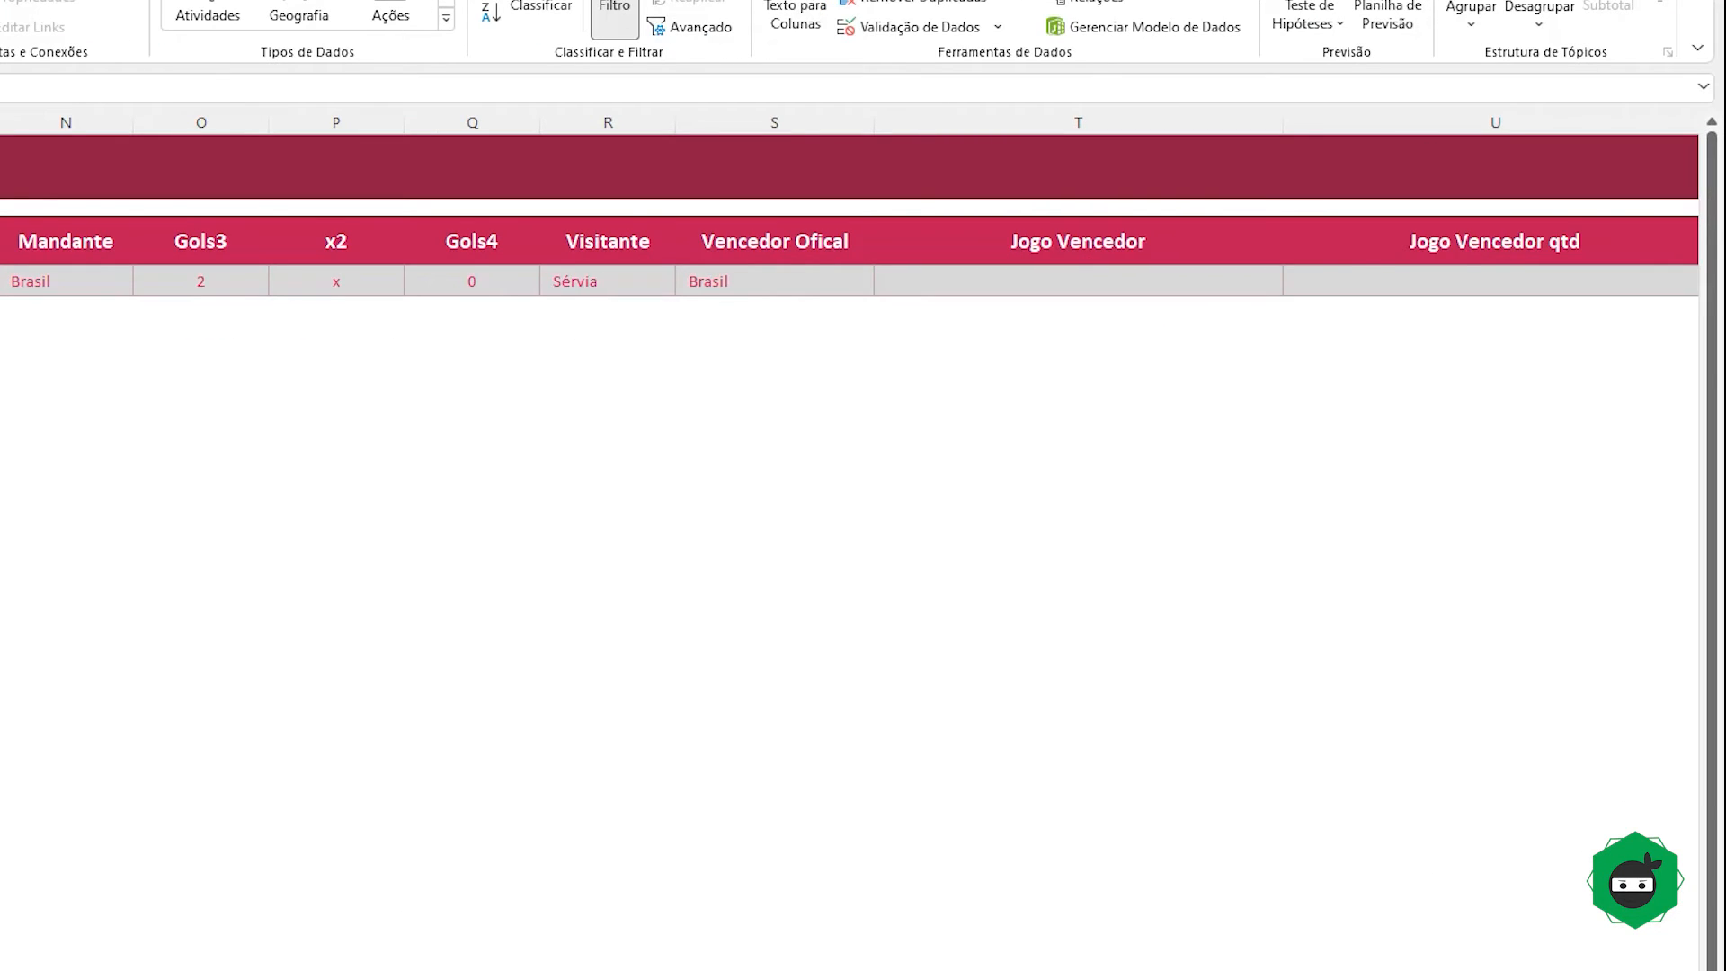
{"action": "left_click", "coordinate": [1087, 281]}
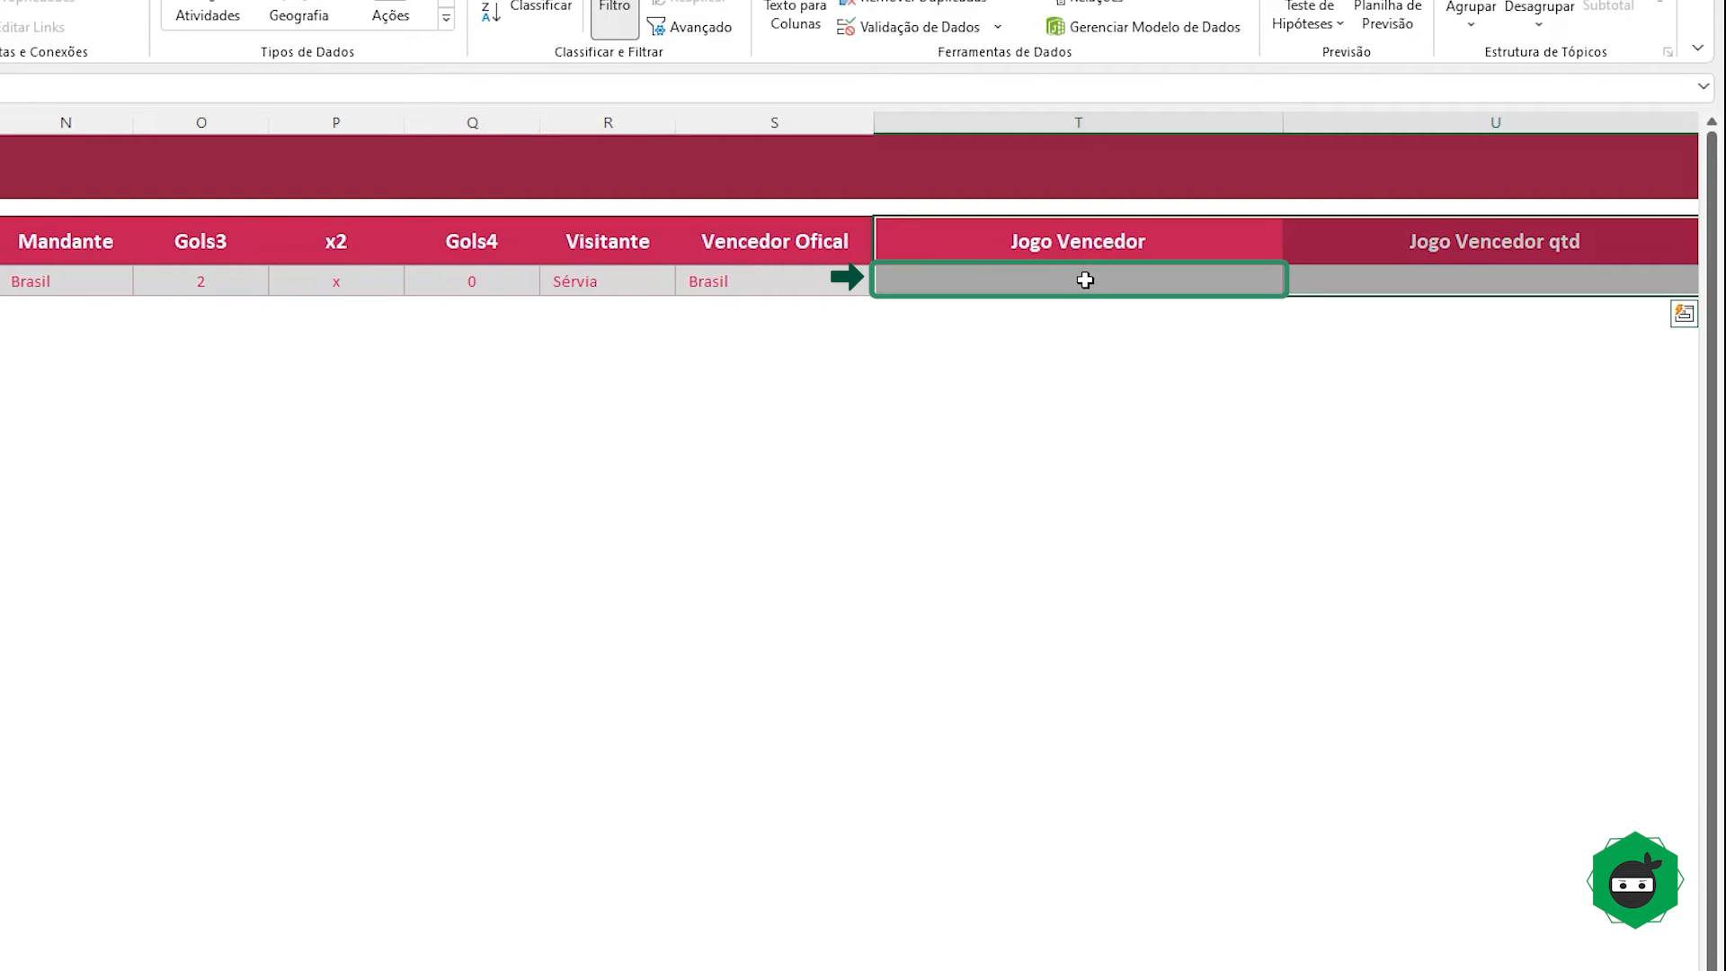
{"action": "type", "text": "="}
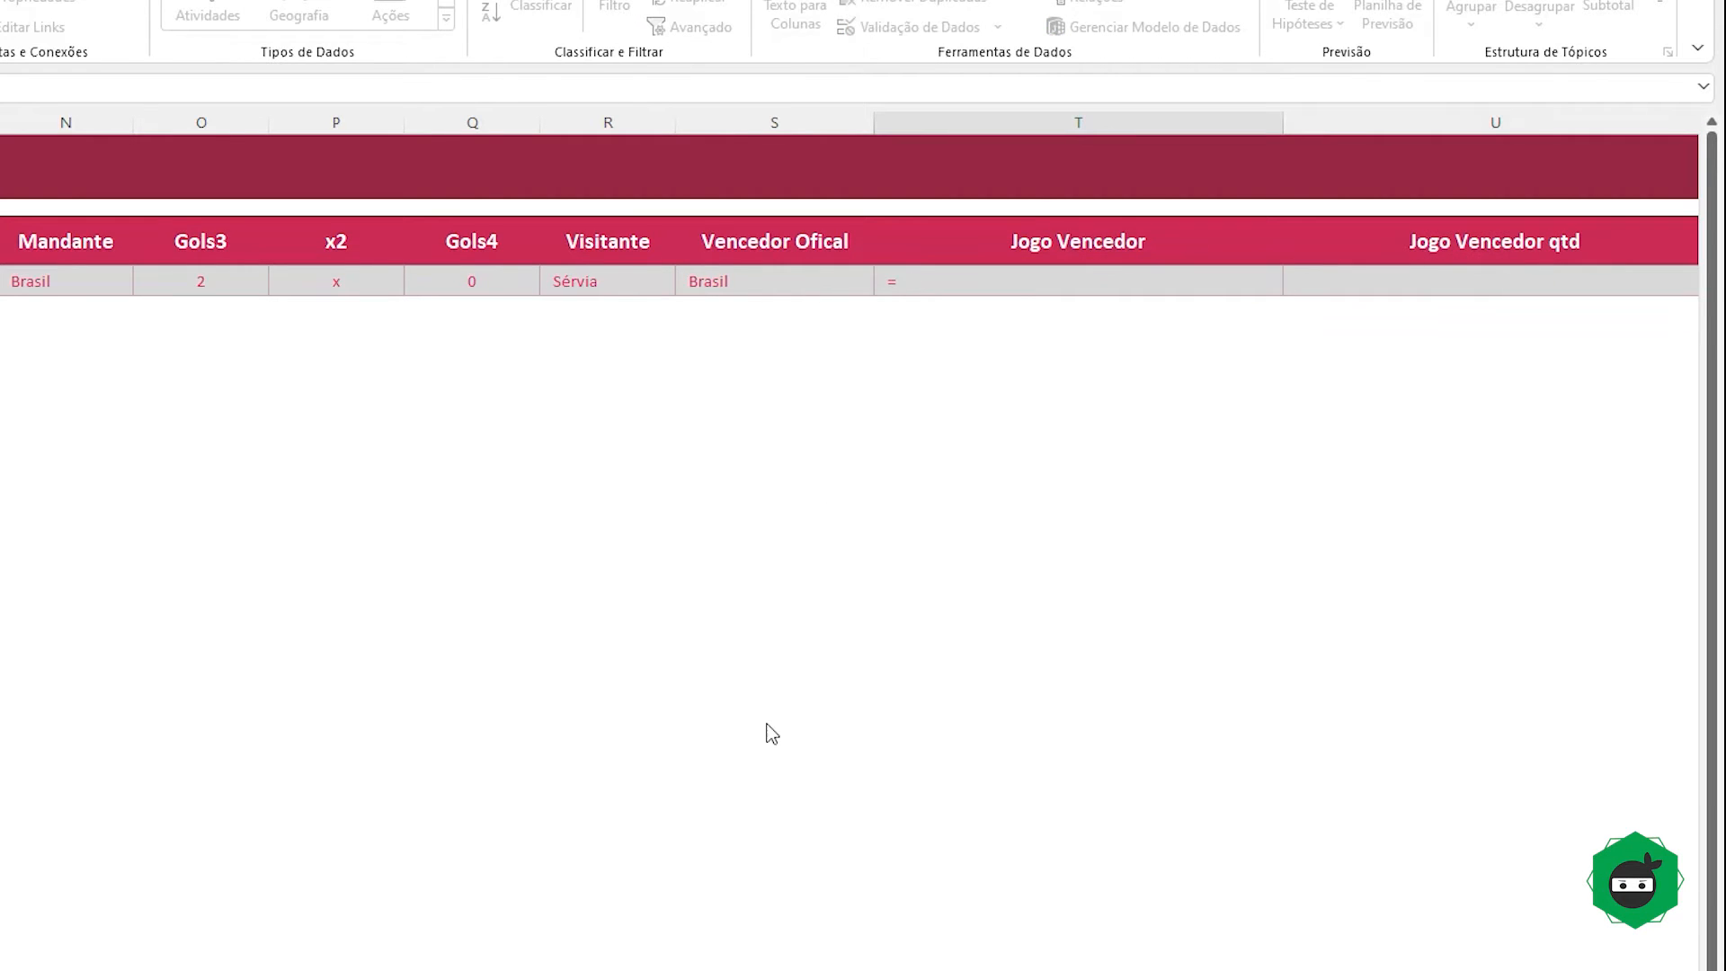
{"action": "scroll", "coordinate": [863, 449], "scroll_direction": "left", "scroll_amount": 10}
{"action": "left_click", "coordinate": [493, 293]}
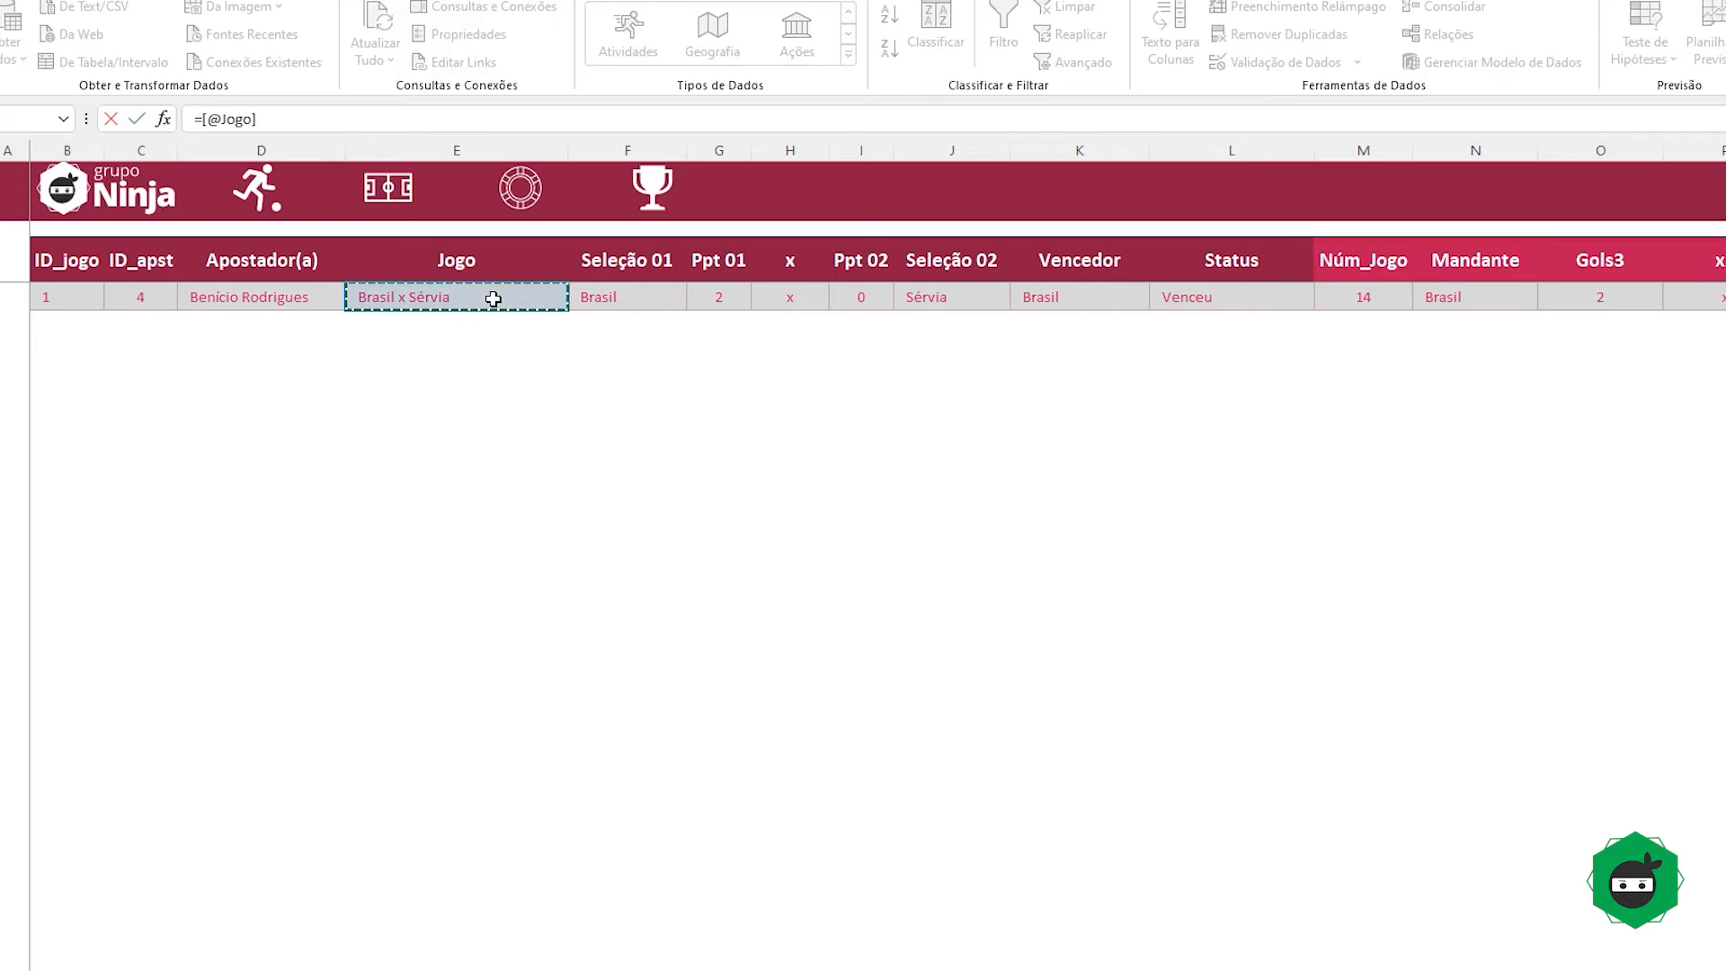
{"action": "scroll", "coordinate": [1340, 966], "scroll_direction": "right", "scroll_amount": 10}
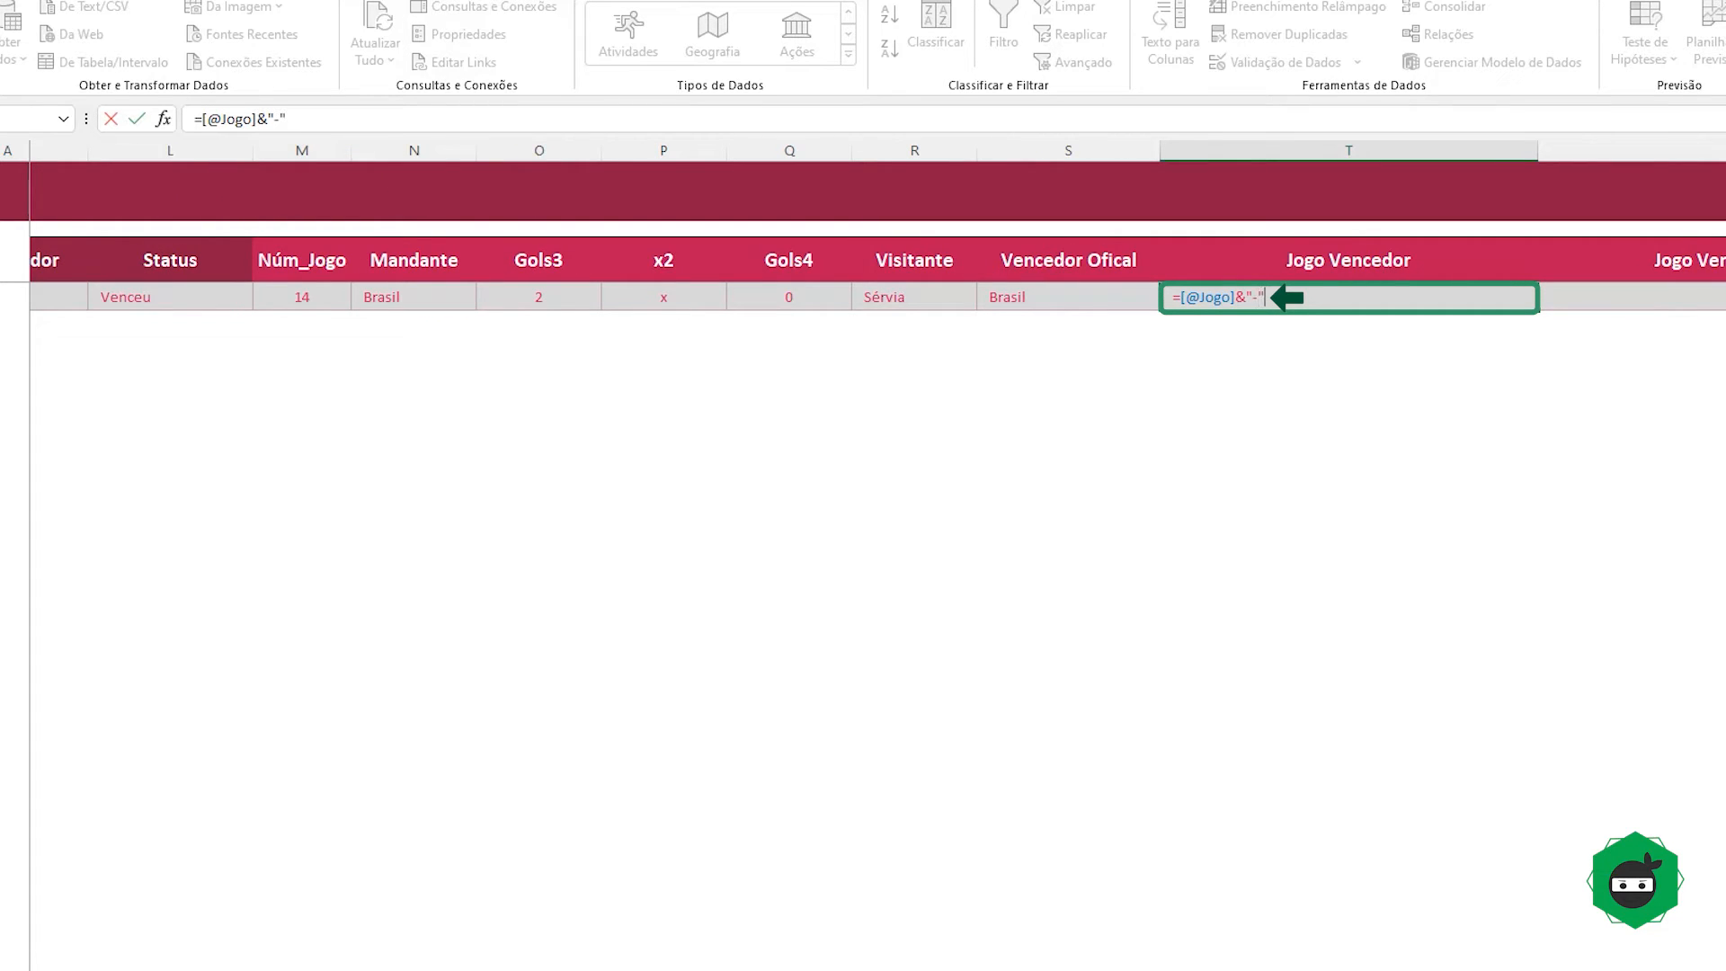
{"action": "type", "text": "&"}
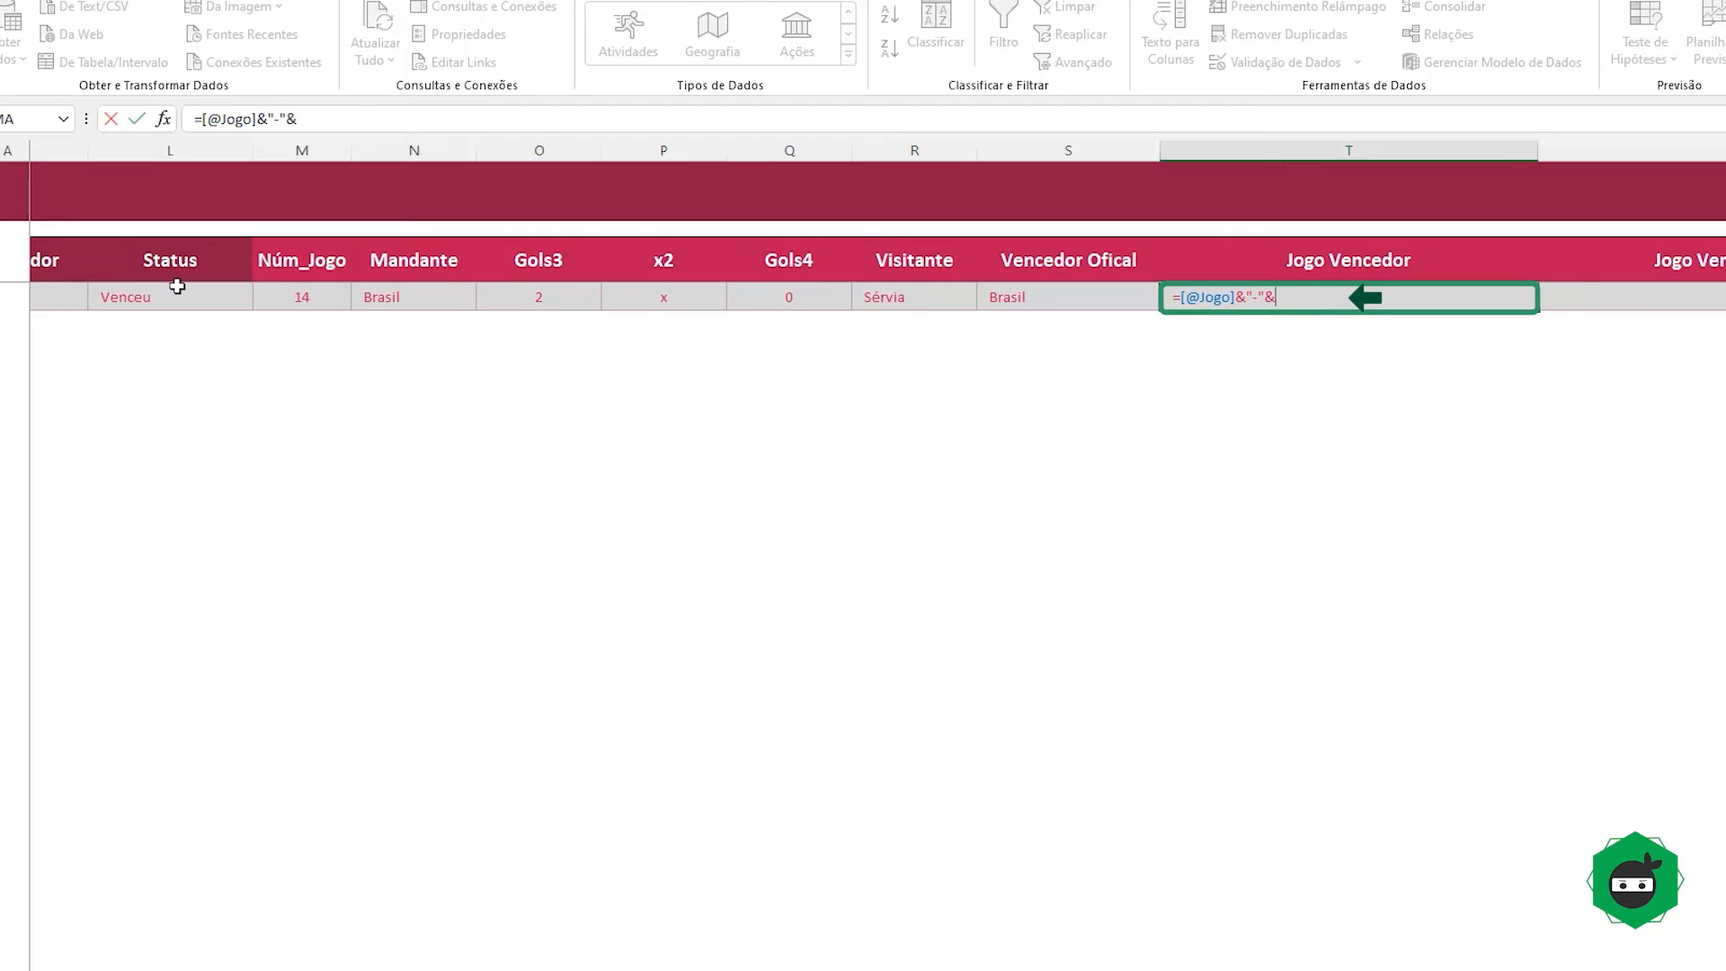
{"action": "left_click", "coordinate": [175, 293]}
{"action": "key", "text": "Return"}
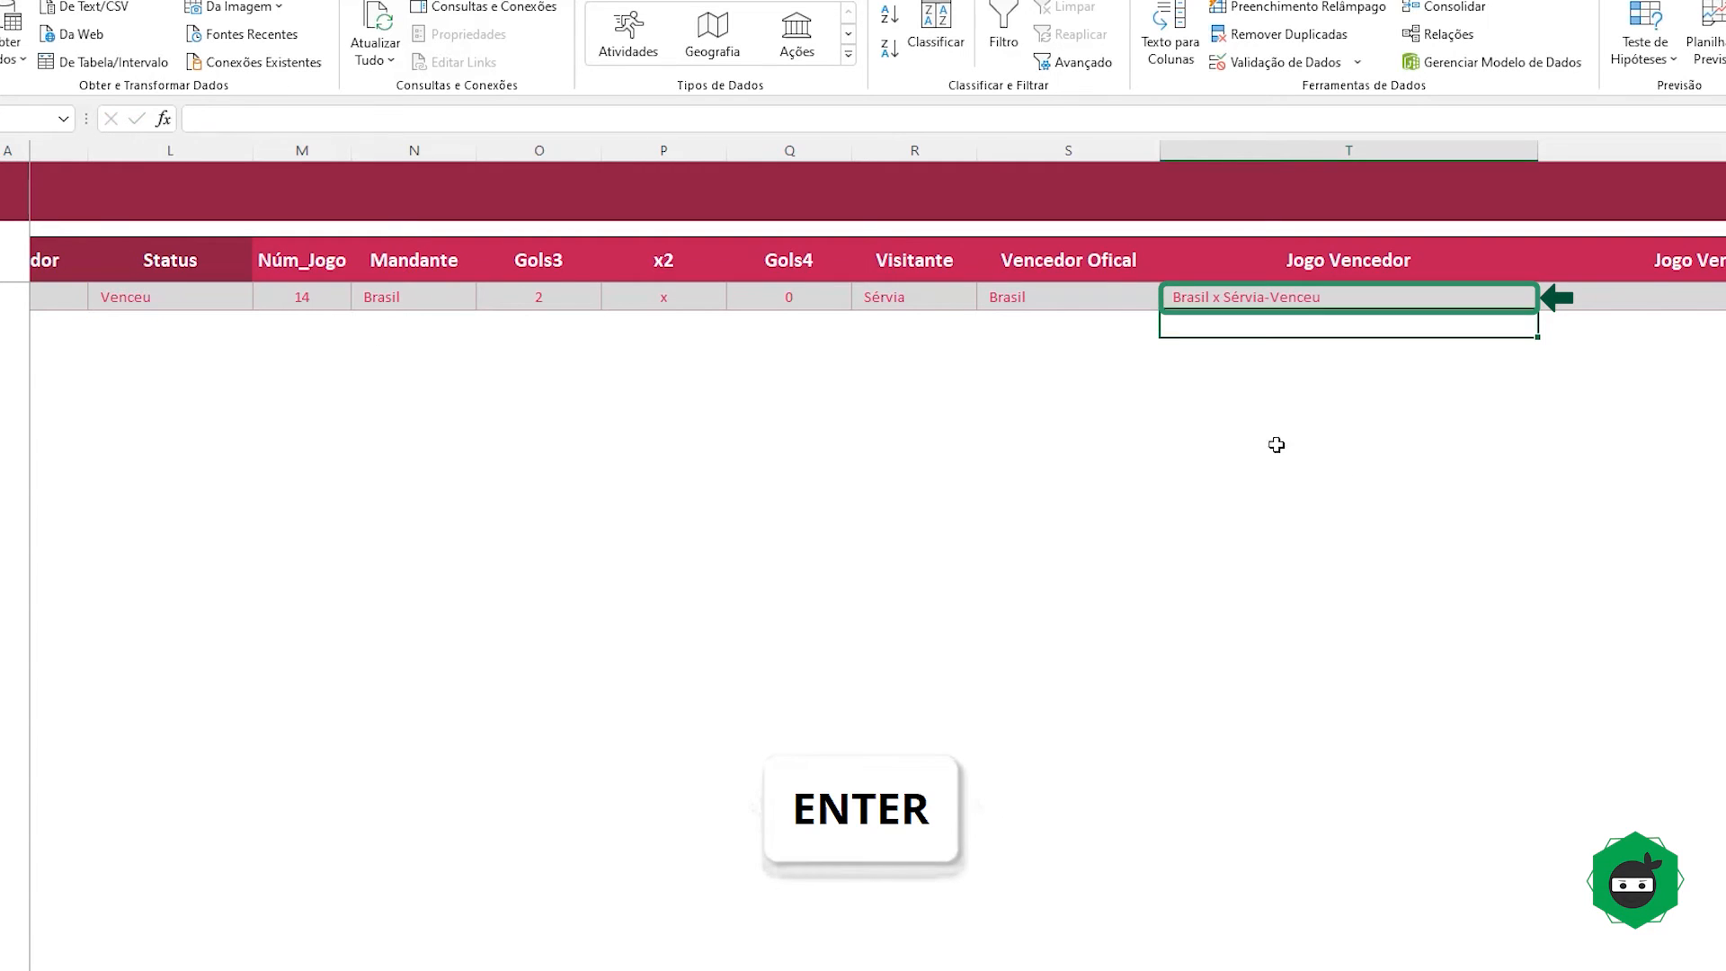
{"action": "left_click", "coordinate": [1341, 299]}
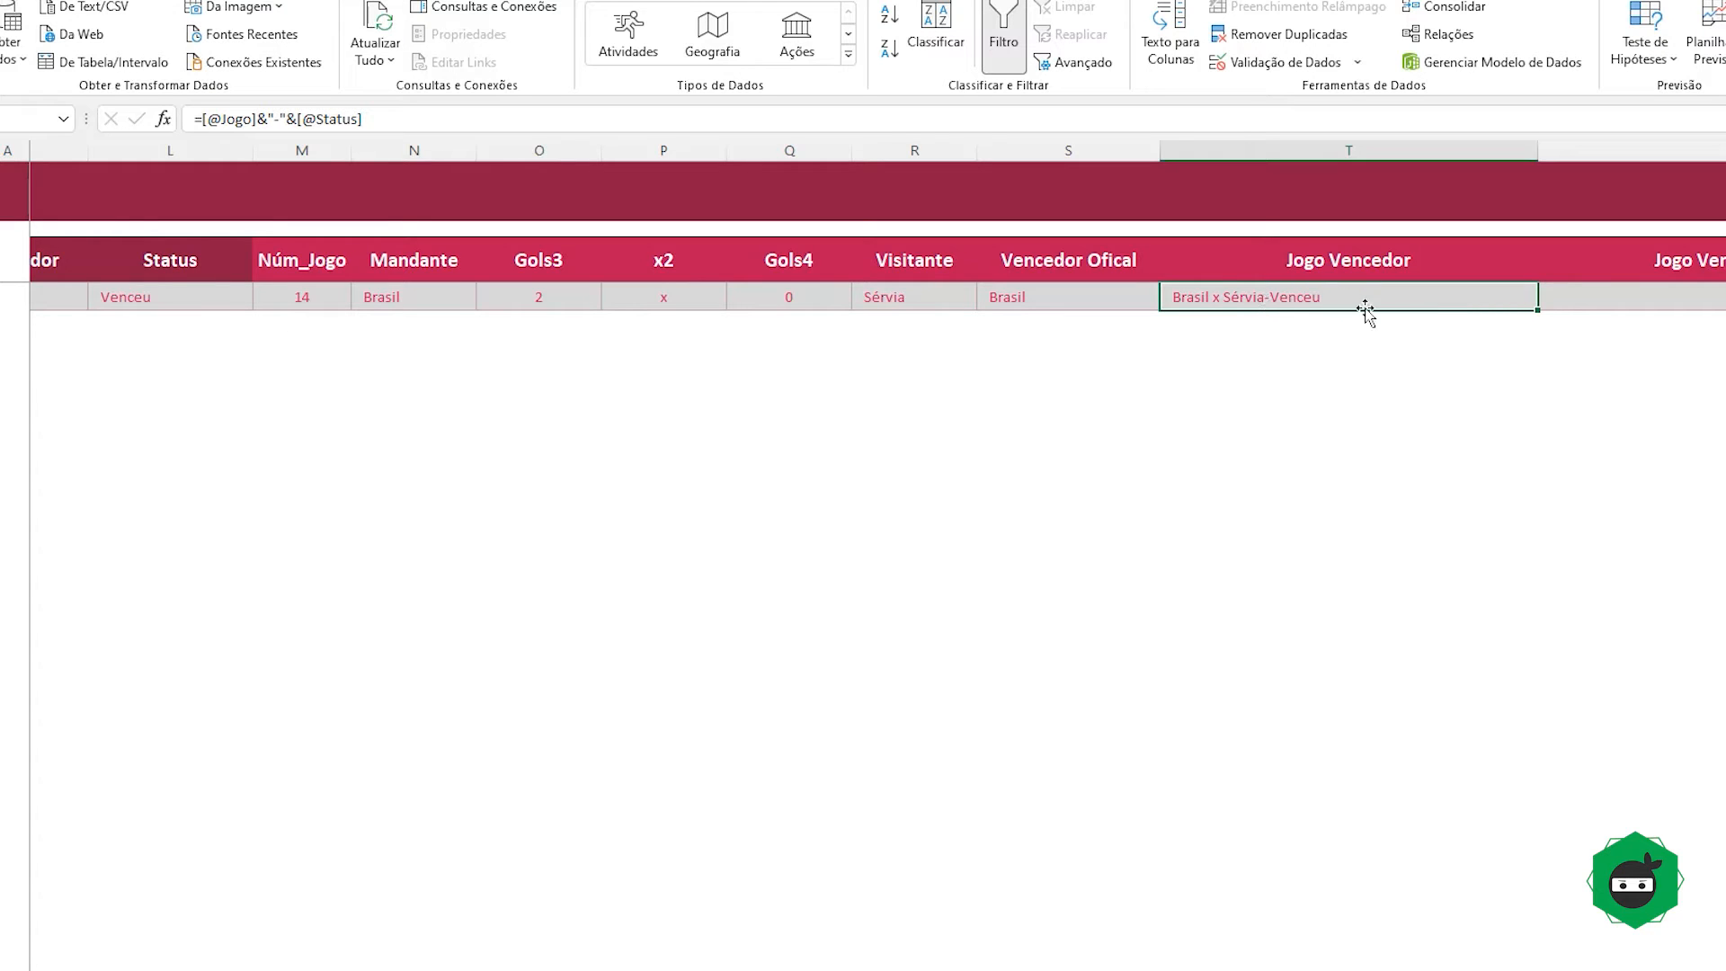
Step: Start the Jogo Vencedor qtd formula as =CONT.SE(t4:t4;t4 to count occurrences of the Jogo Vencedor entry
{"action": "left_click", "coordinate": [1641, 299]}
{"action": "type", "text": "="}
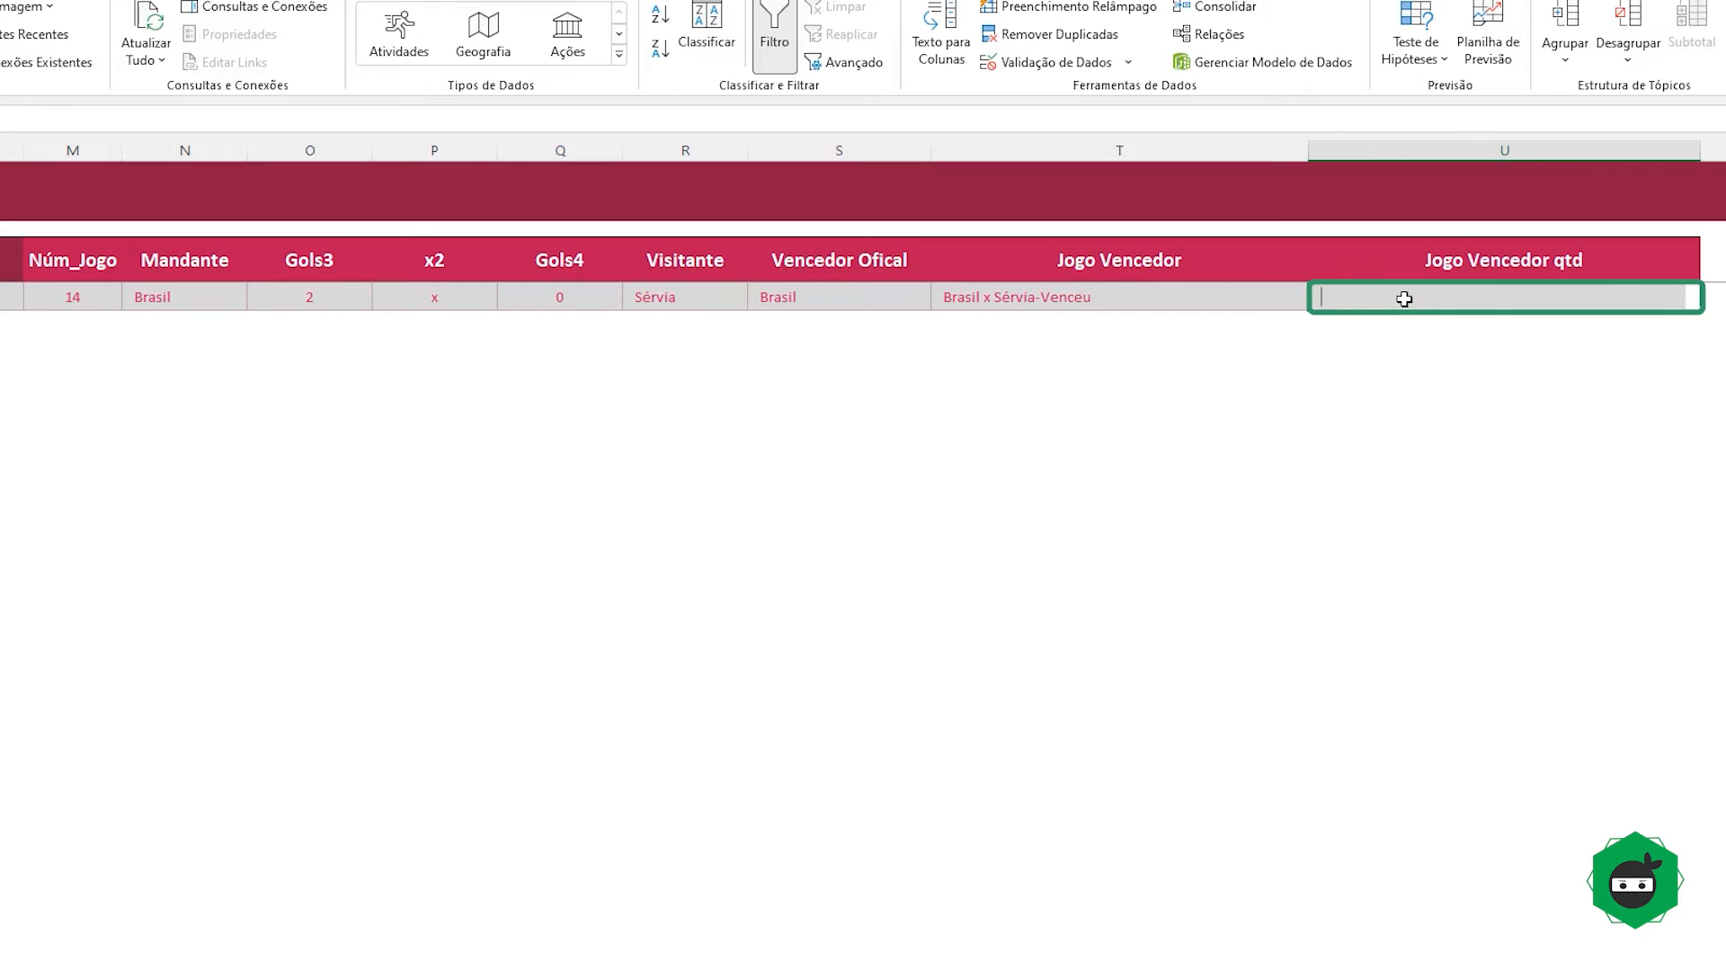
{"action": "type", "text": "cont"}
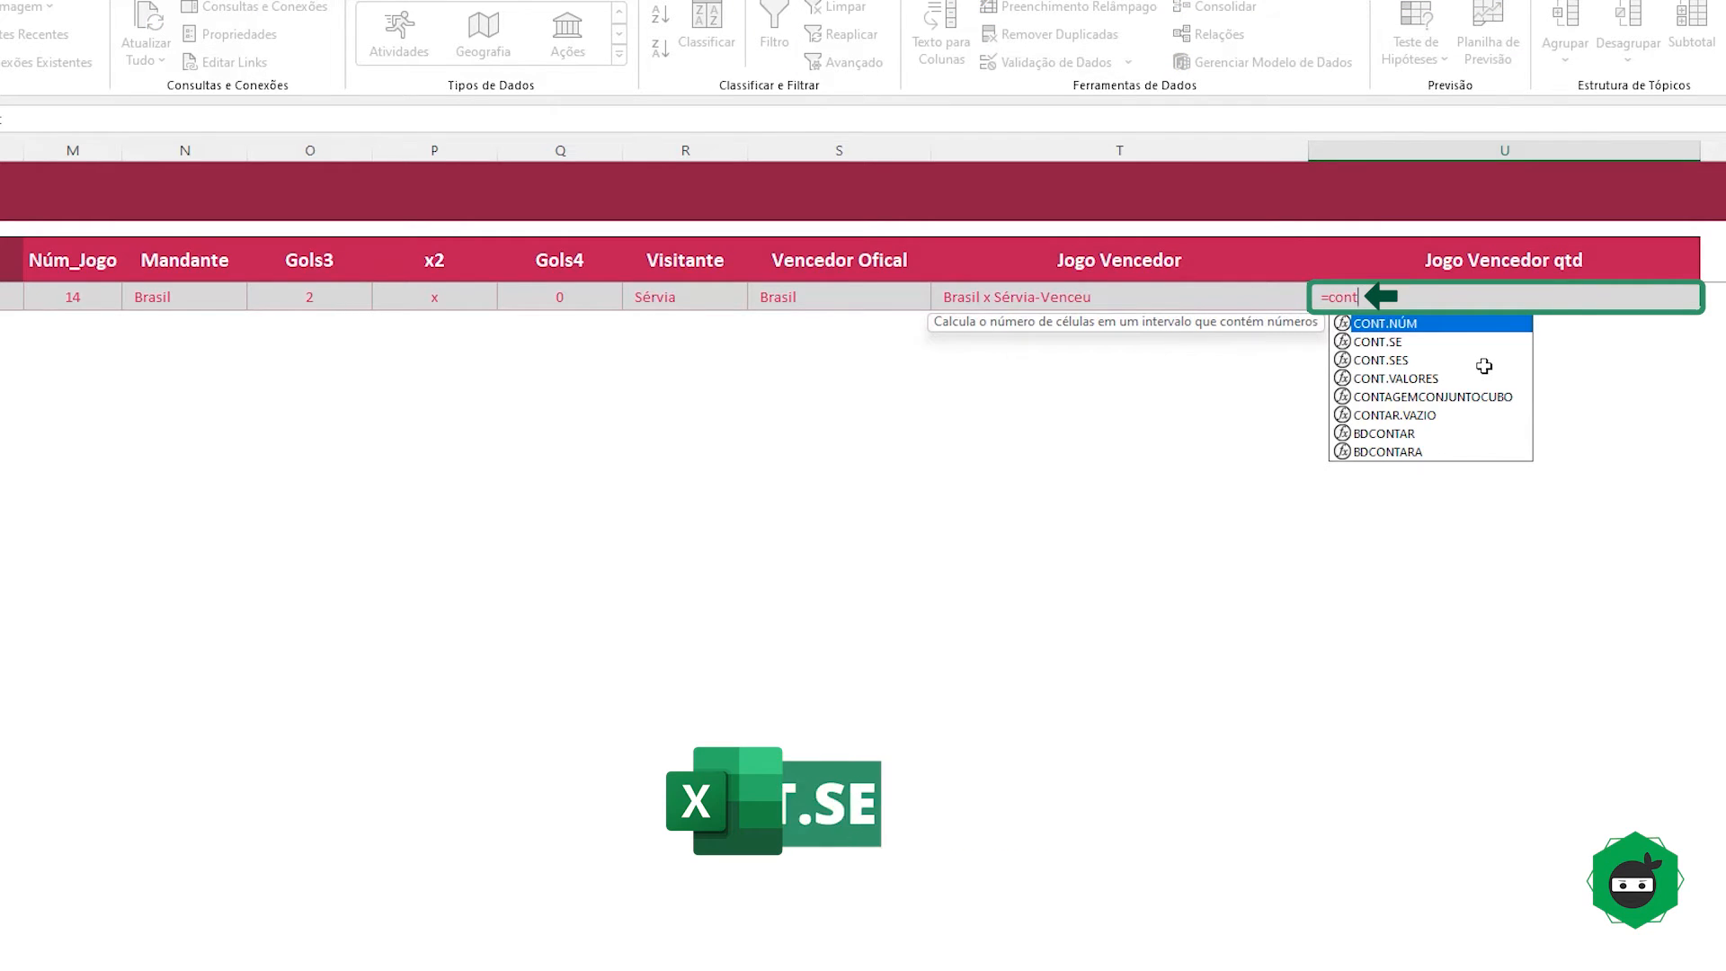
{"action": "key", "text": "Down"}
{"action": "key", "text": "Tab"}
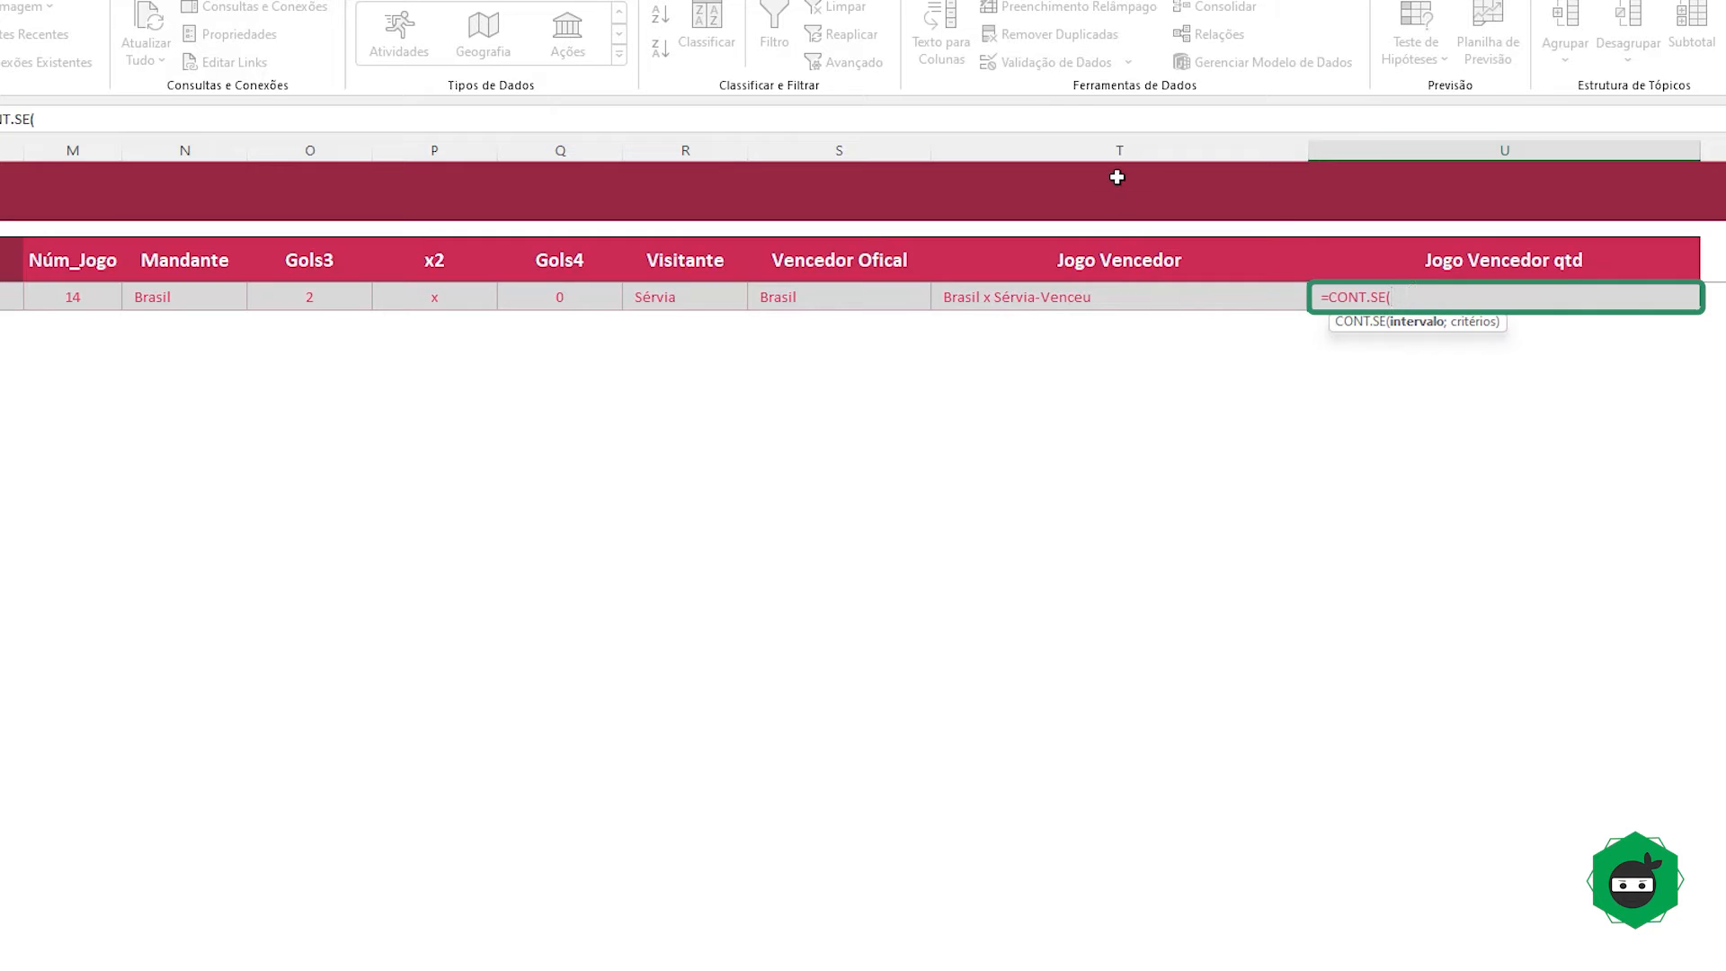
{"action": "type", "text": "t4:t4"}
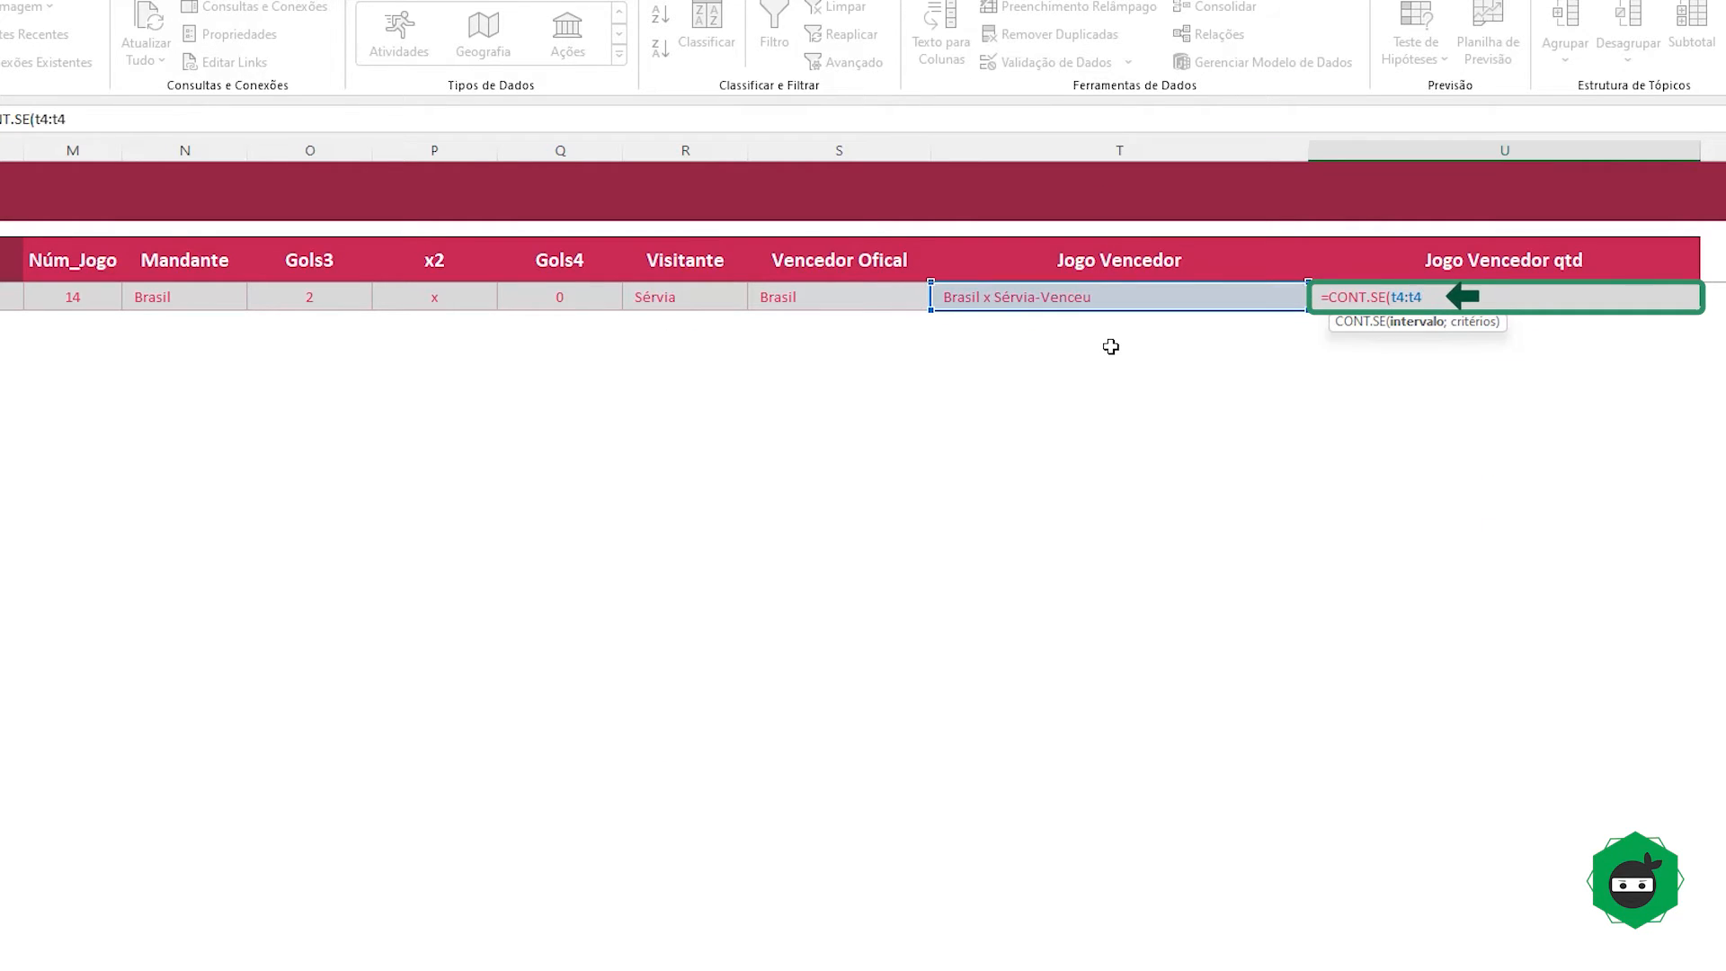
{"action": "type", "text": ";t4"}
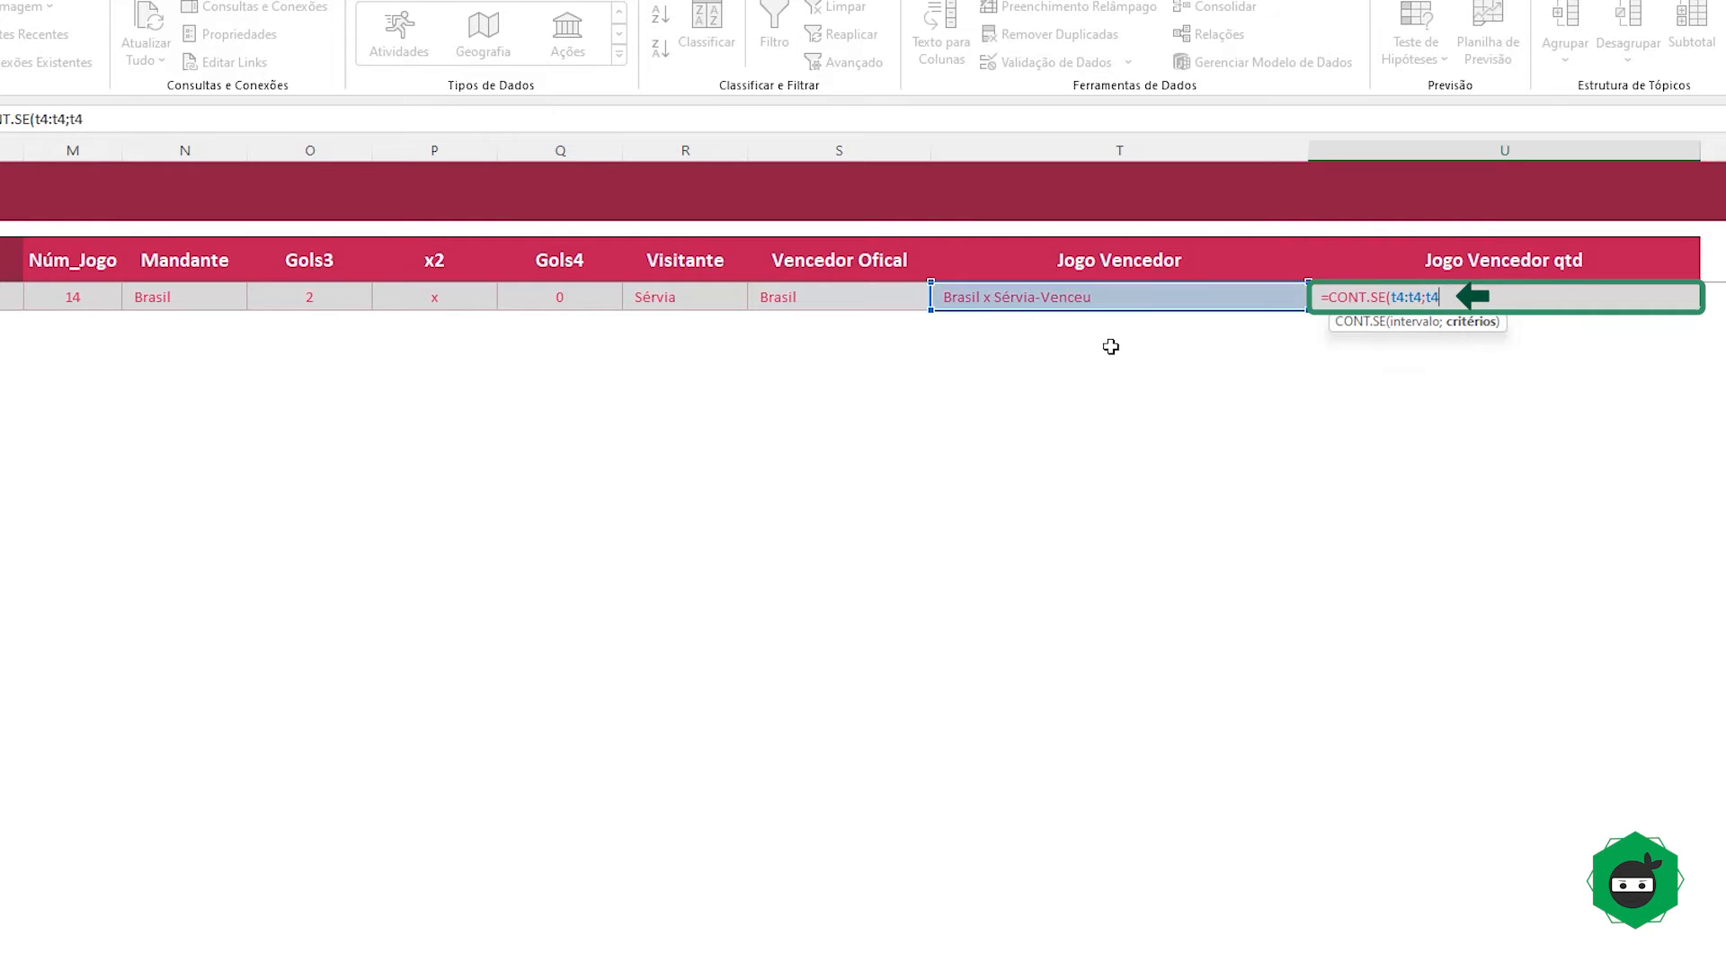
Step: Make the start of the counting range absolute as $T$4 and complete the formula =CONT.SE($T$4:T4;T4)
{"action": "left_click", "coordinate": [1393, 296]}
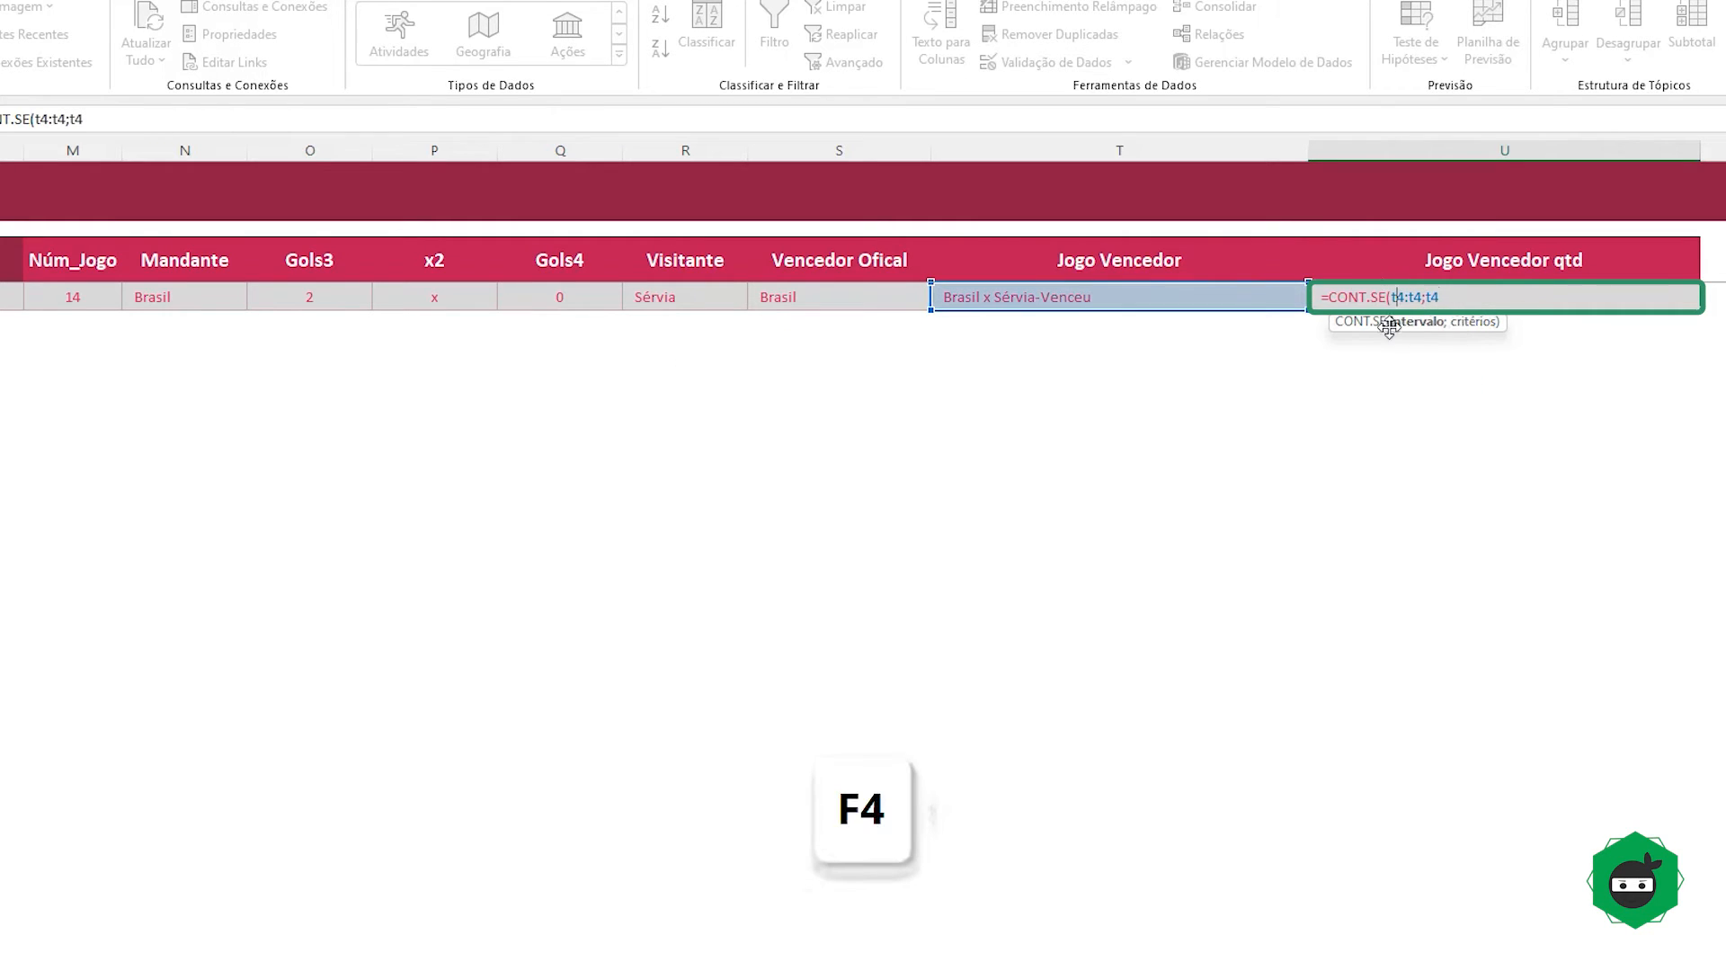
{"action": "key", "text": "F4"}
{"action": "left_click", "coordinate": [1480, 296]}
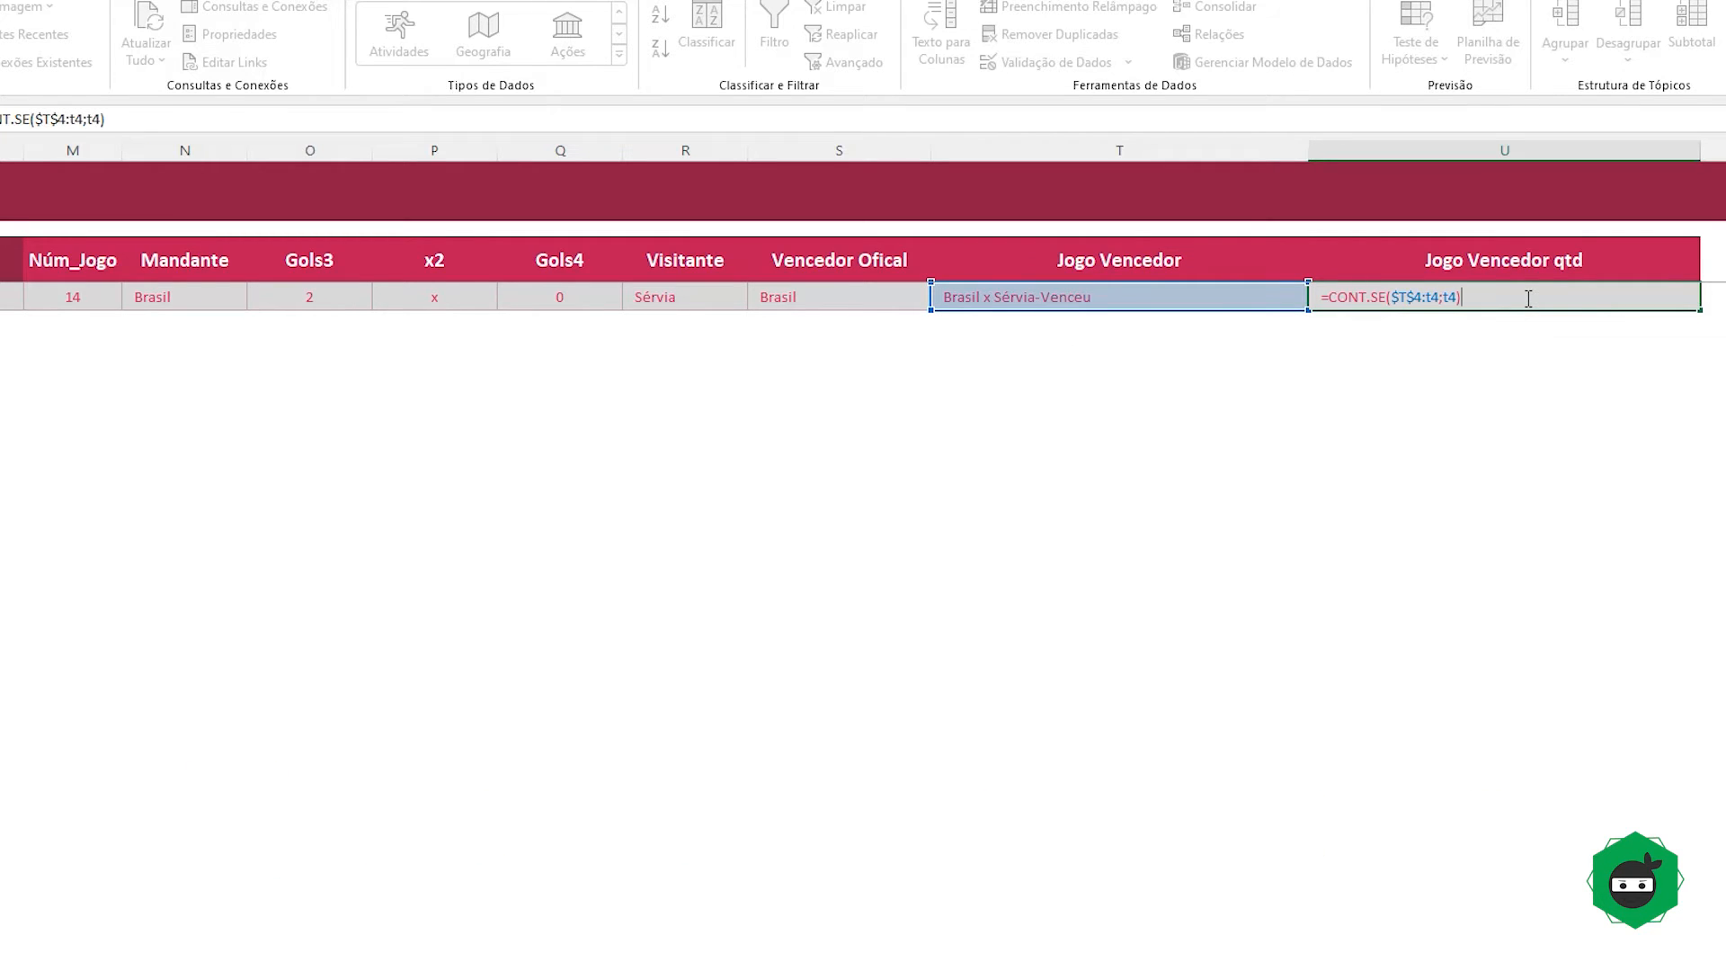
{"action": "key", "text": "Return"}
{"action": "left_click", "coordinate": [1473, 296]}
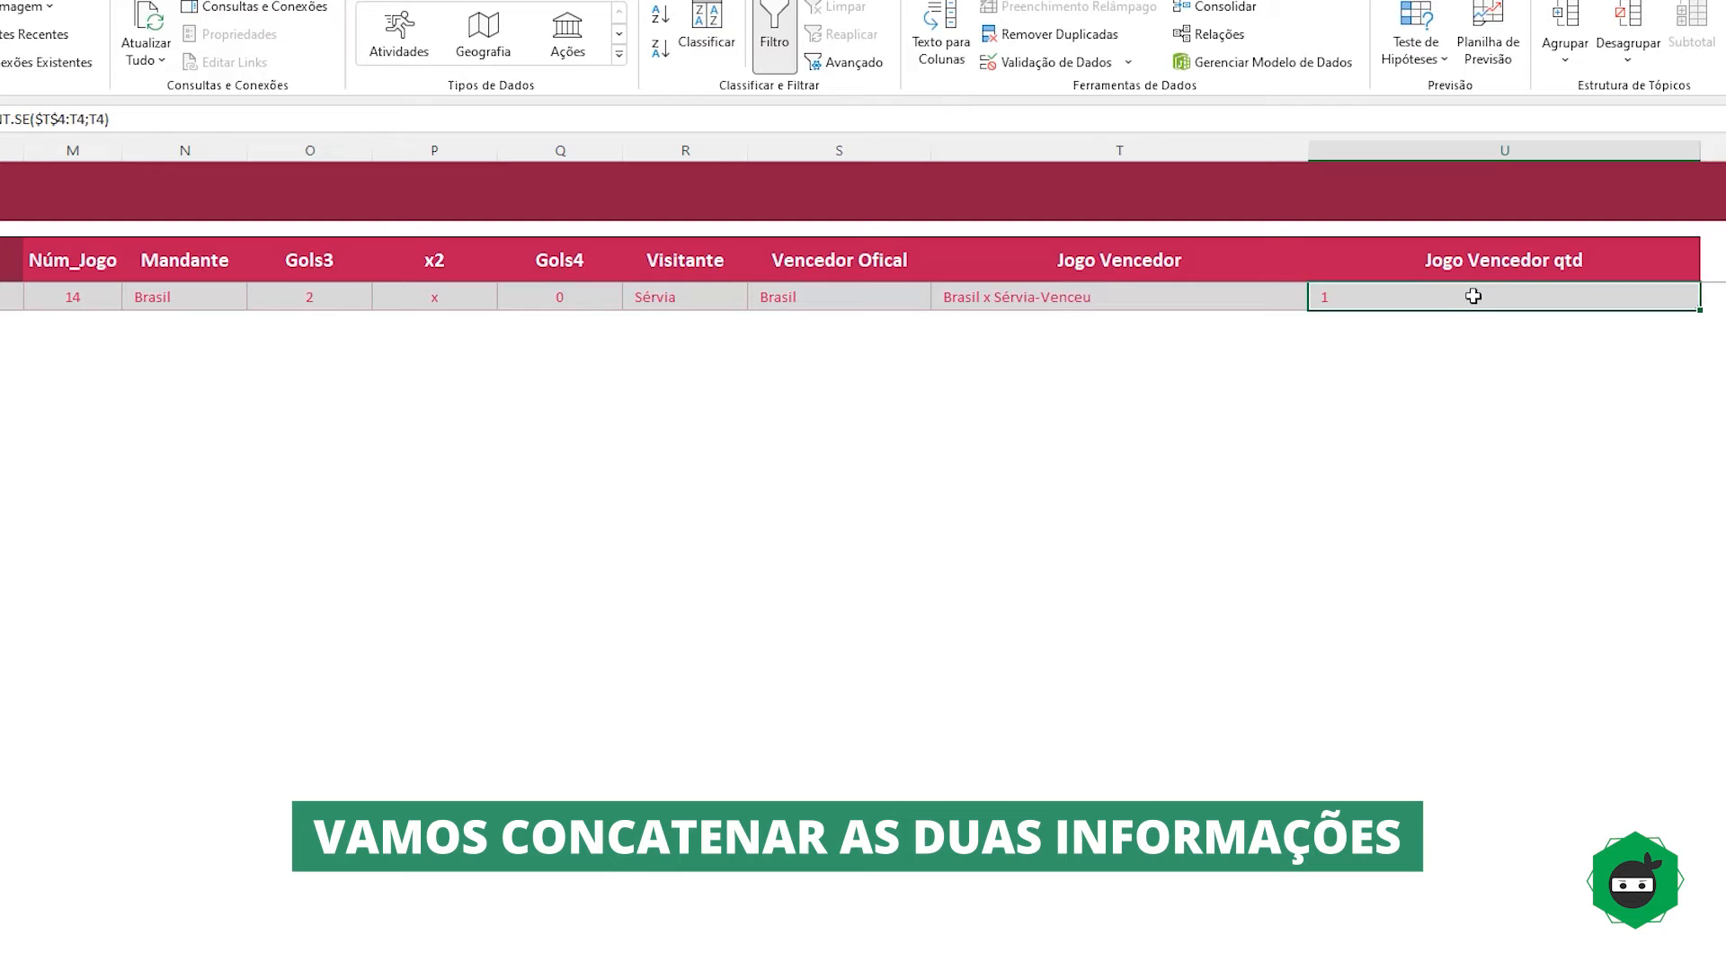
Step: Review the Jogo Vencedor and Jogo Vencedor qtd cells, then return to the ID_jogo header of the Bolão table
{"action": "left_click", "coordinate": [1060, 293]}
{"action": "left_click", "coordinate": [1409, 286]}
{"action": "key", "text": "Up"}
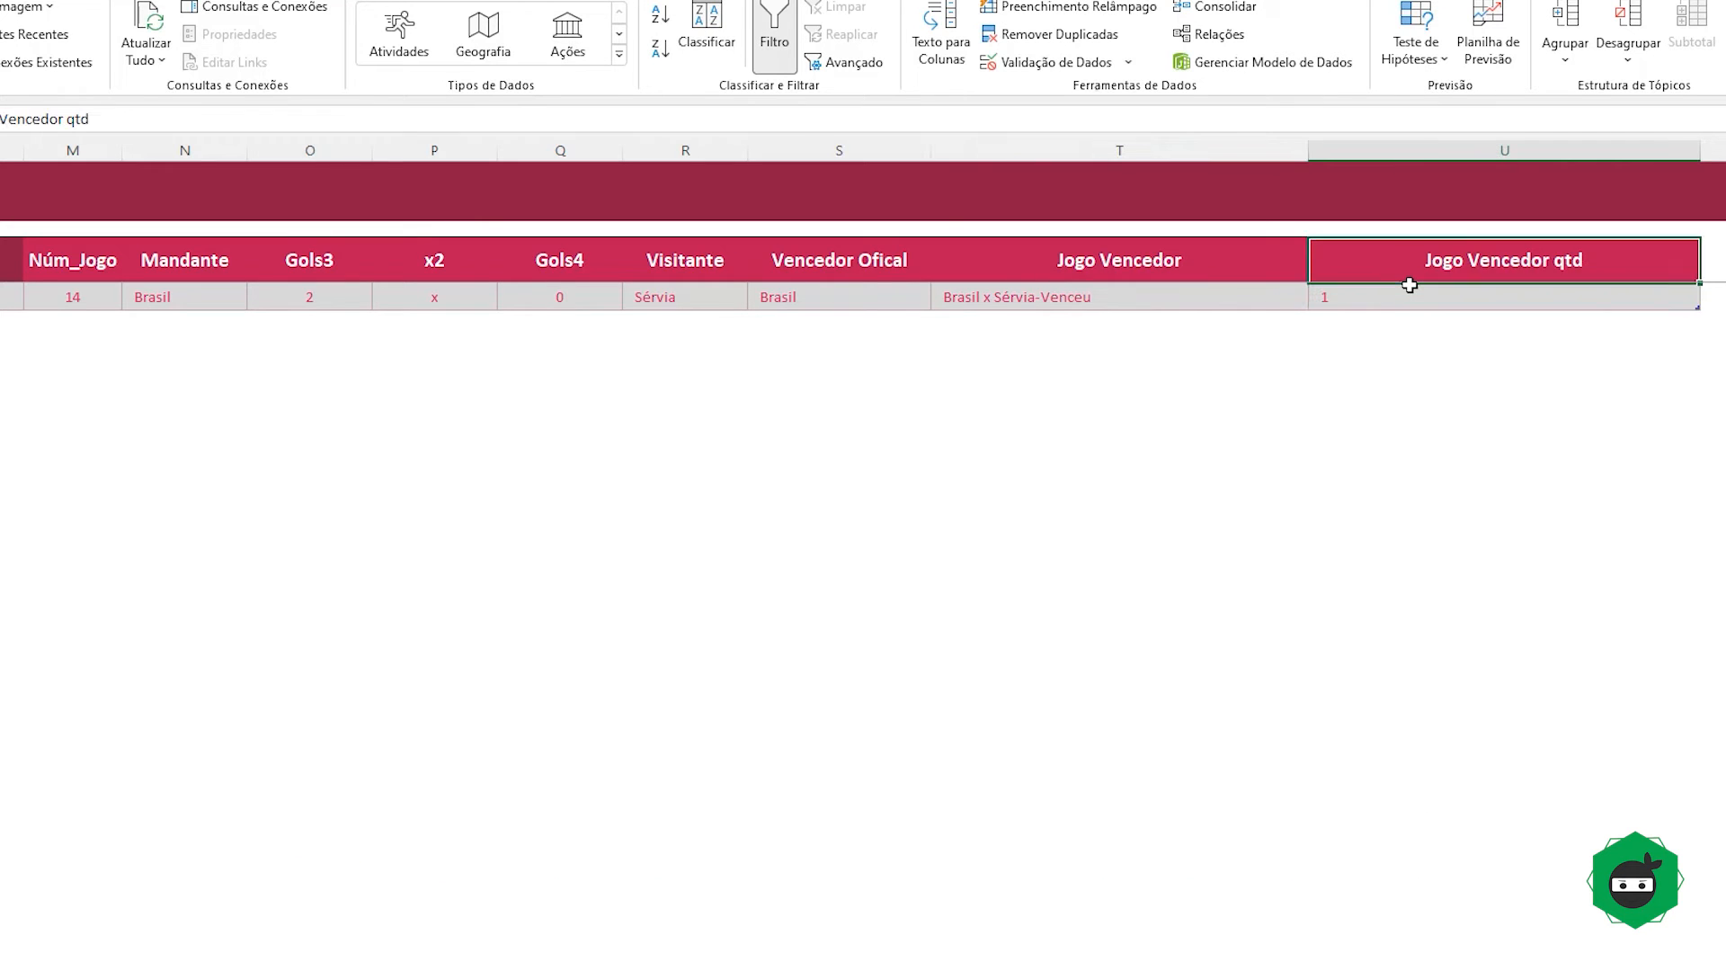
{"action": "key", "text": "ctrl+Left"}
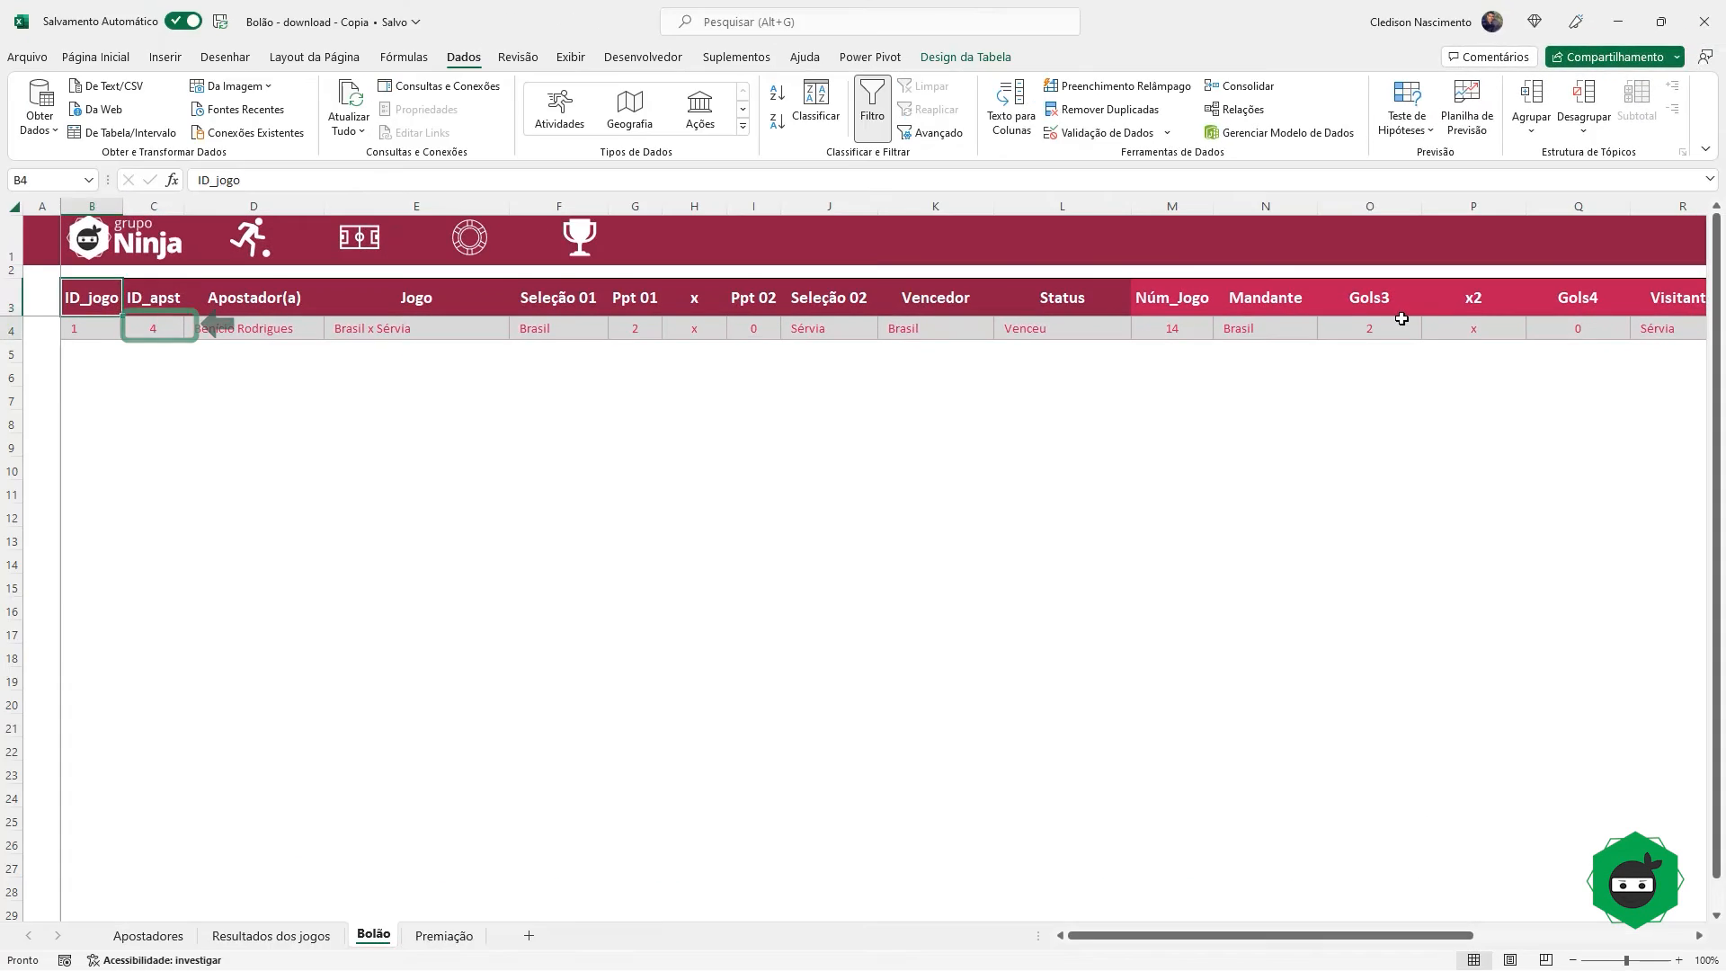
Step: Add a second bet row directly below the first one, with 8 as its ID_apst
{"action": "key", "text": "Down"}
{"action": "key", "text": "Down"}
{"action": "key", "text": "Right"}
{"action": "type", "text": "8"}
{"action": "key", "text": "Tab"}
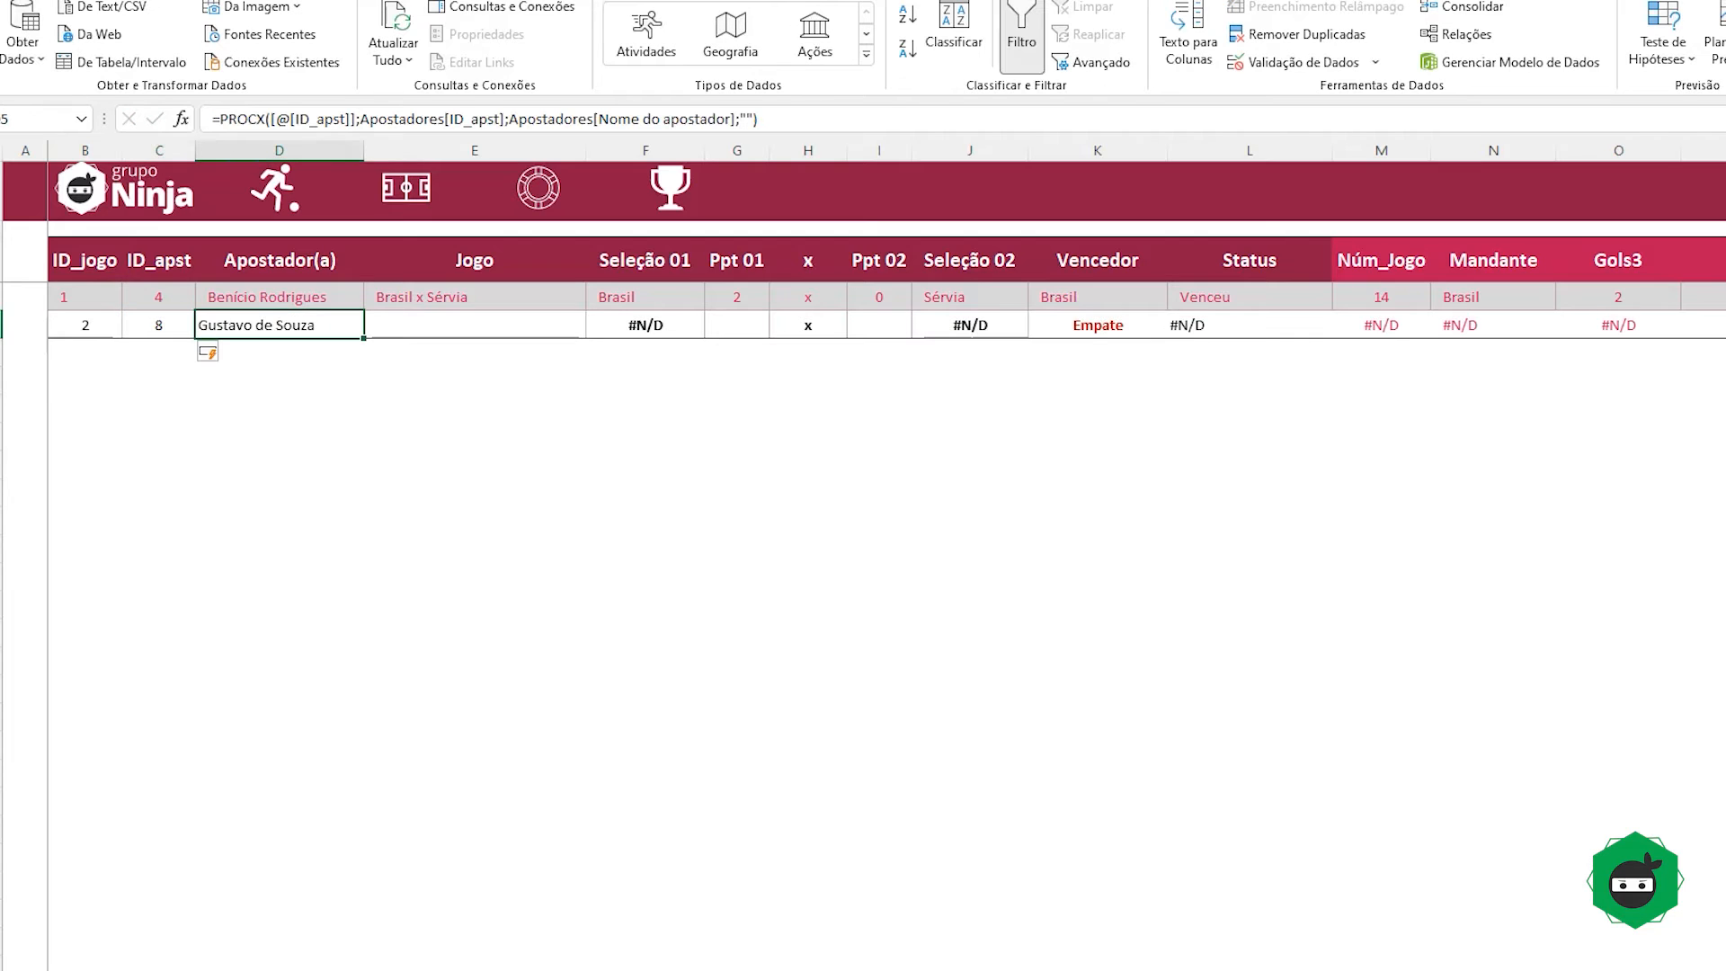
{"action": "left_click", "coordinate": [500, 334]}
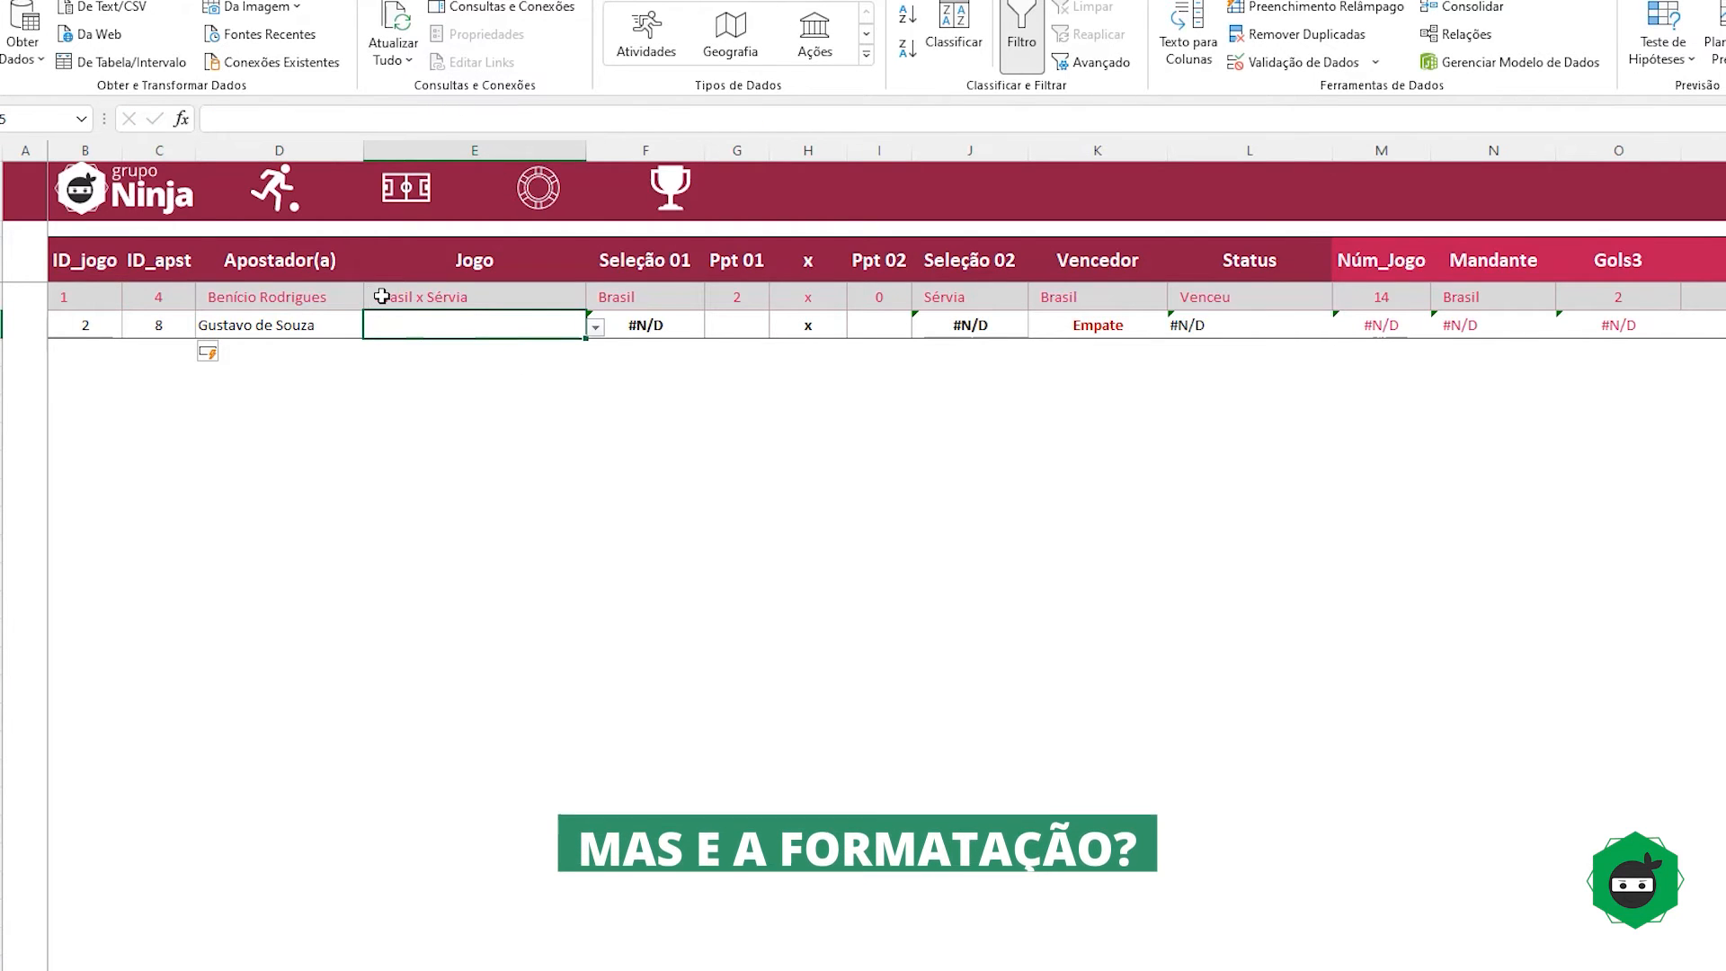
Step: Copy the formatting of the first bet row onto the second bet row
{"action": "left_click", "coordinate": [382, 297]}
{"action": "key", "text": "shift+space"}
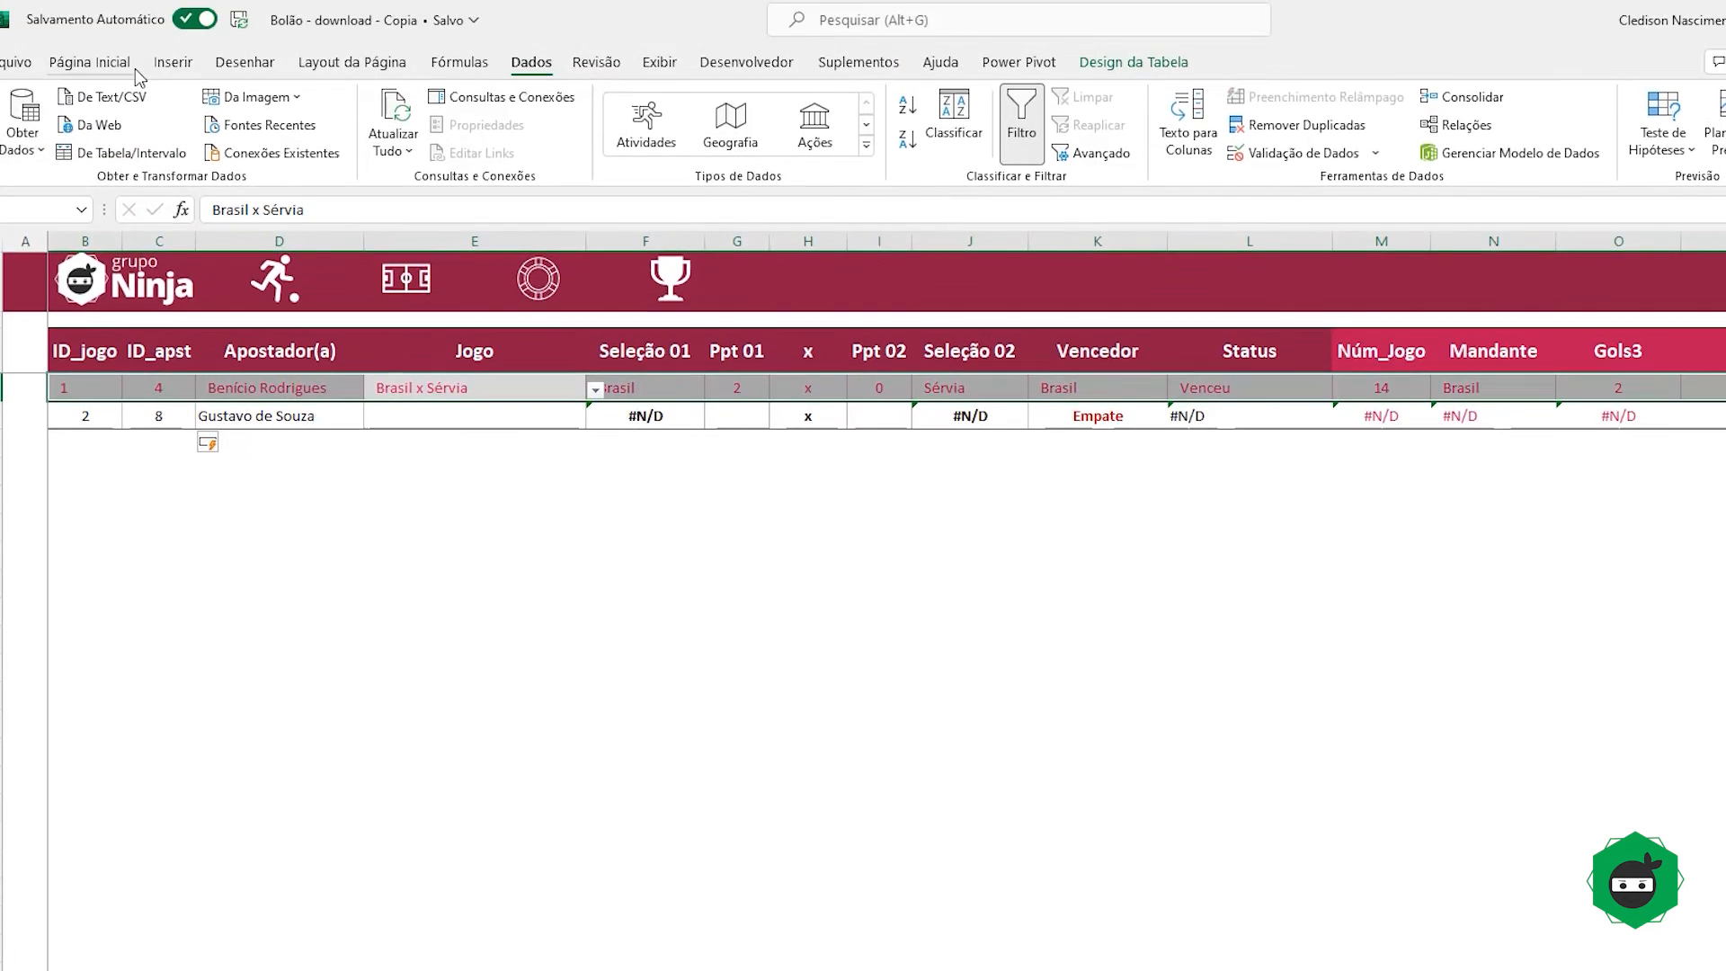
{"action": "left_click", "coordinate": [135, 70]}
{"action": "left_click", "coordinate": [184, 153]}
{"action": "left_click", "coordinate": [105, 415]}
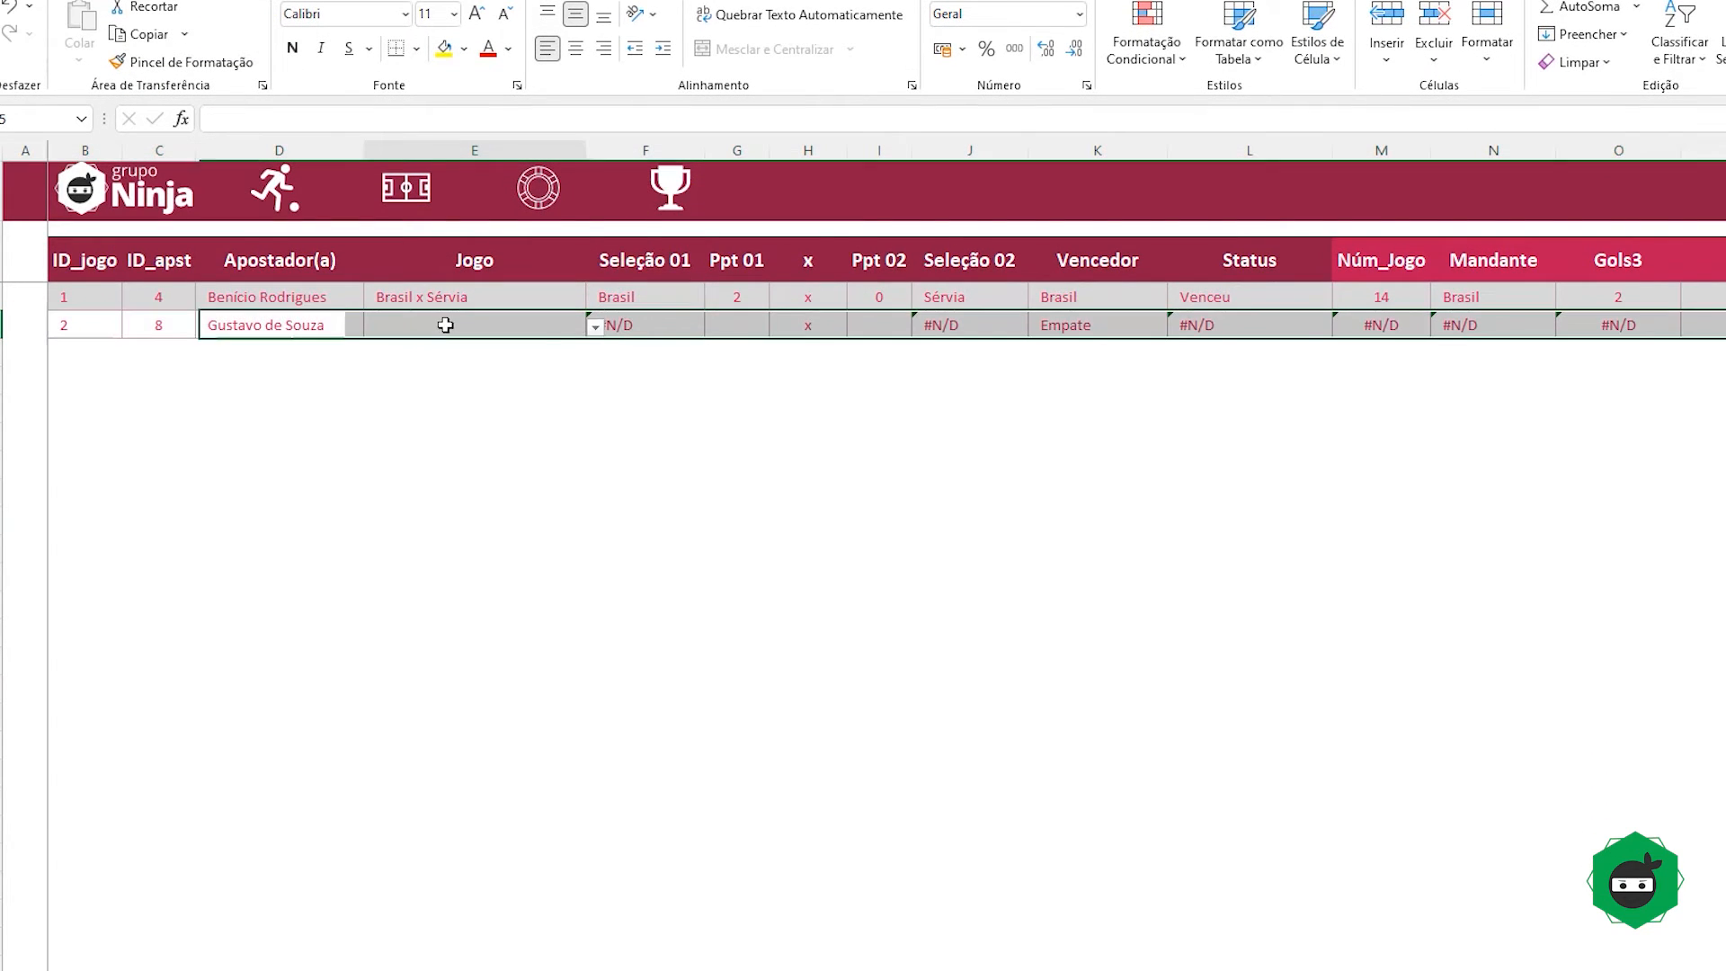
Step: In the second bet row, choose the game Brasil x Sérvia and enter the prediction 2 in Ppt 01 and 0 in Ppt 02
{"action": "left_click", "coordinate": [449, 414]}
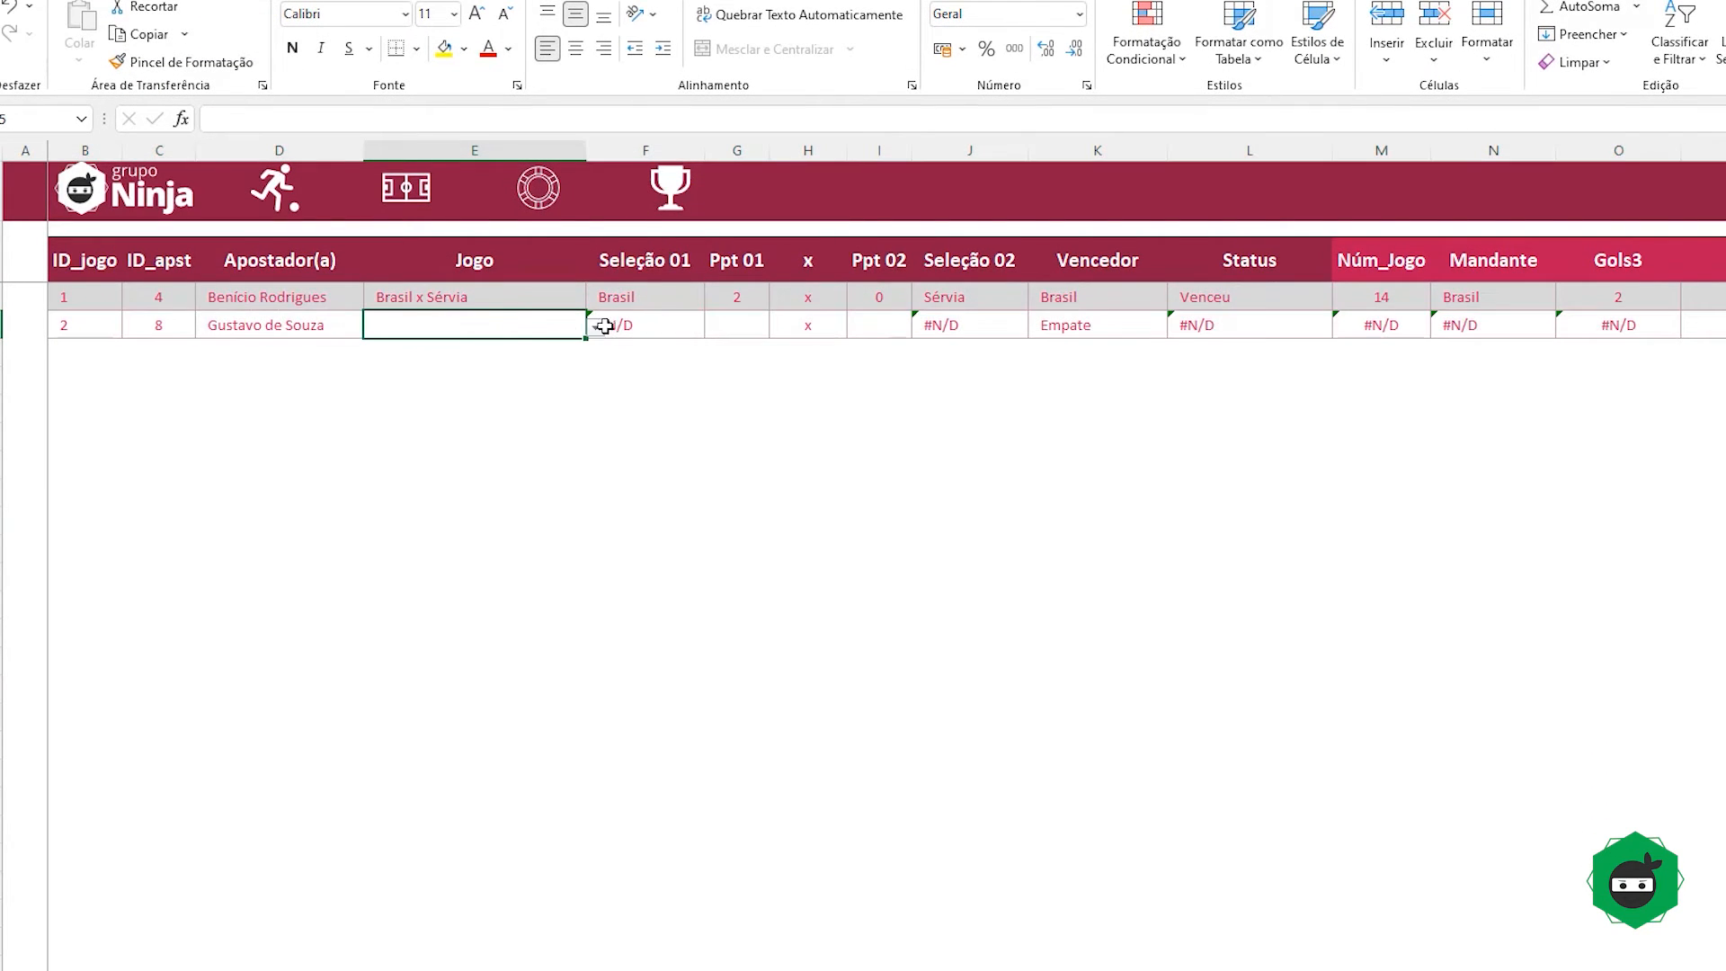
{"action": "type", "text": "br"}
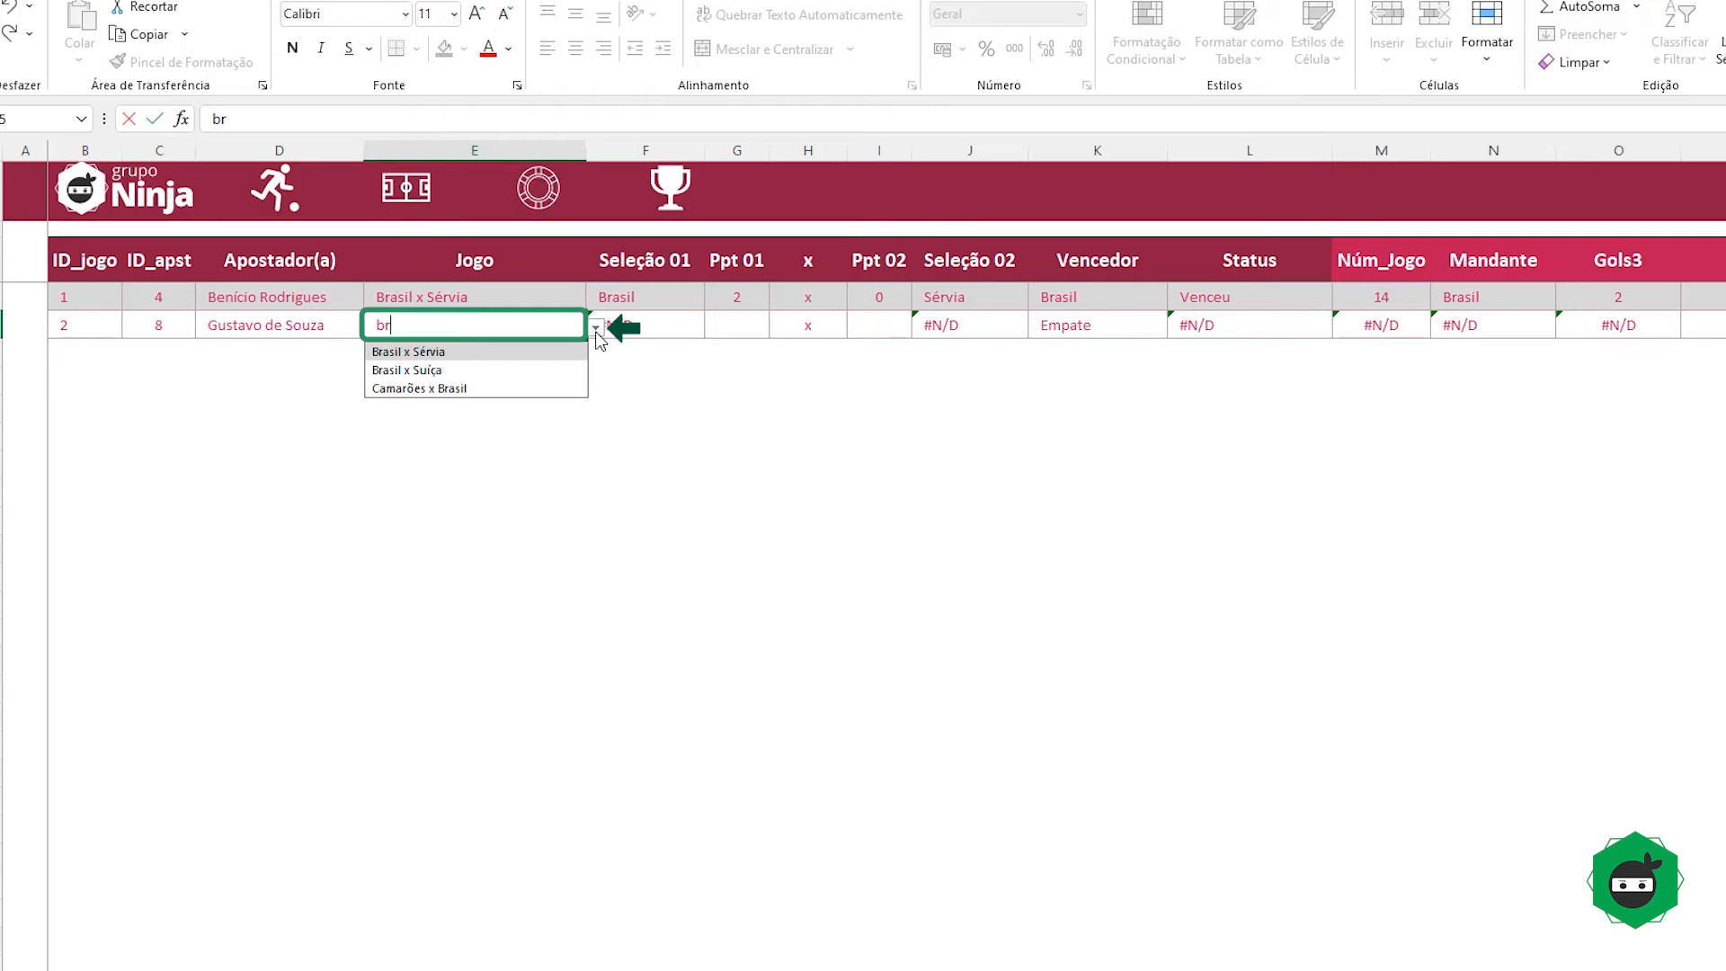
{"action": "key", "text": "Return"}
{"action": "left_click", "coordinate": [732, 327]}
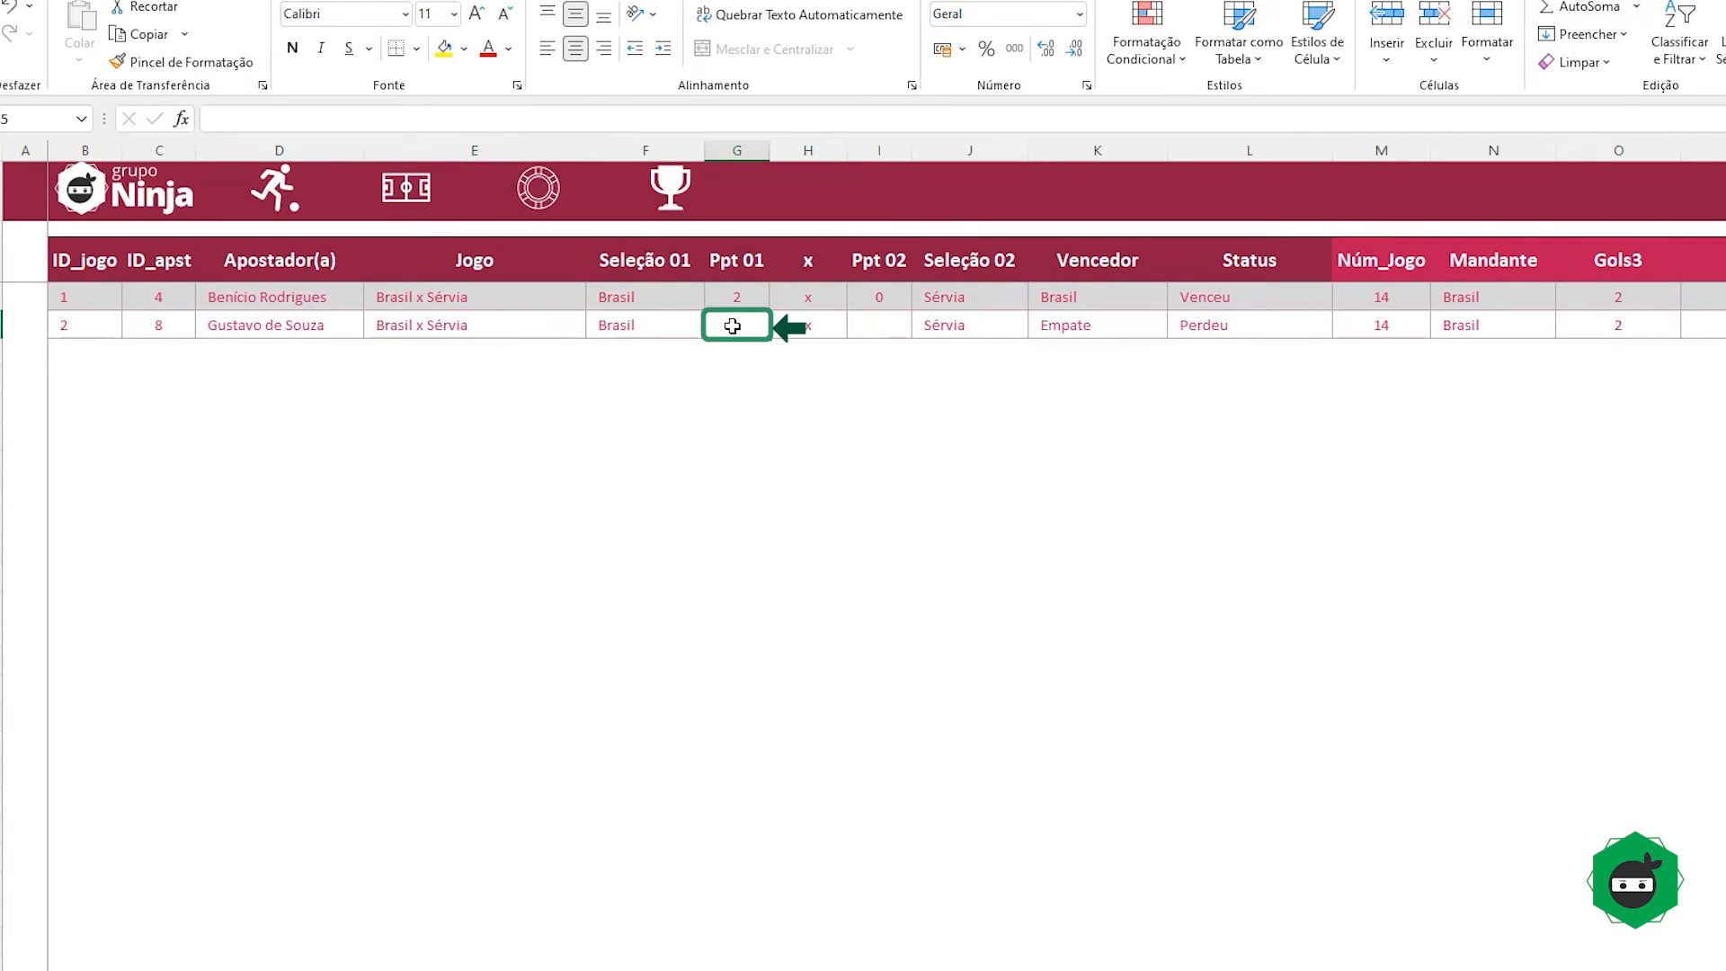
{"action": "type", "text": "1"}
{"action": "key", "text": "Tab"}
{"action": "key", "text": "Tab"}
{"action": "left_click", "coordinate": [1024, 326]}
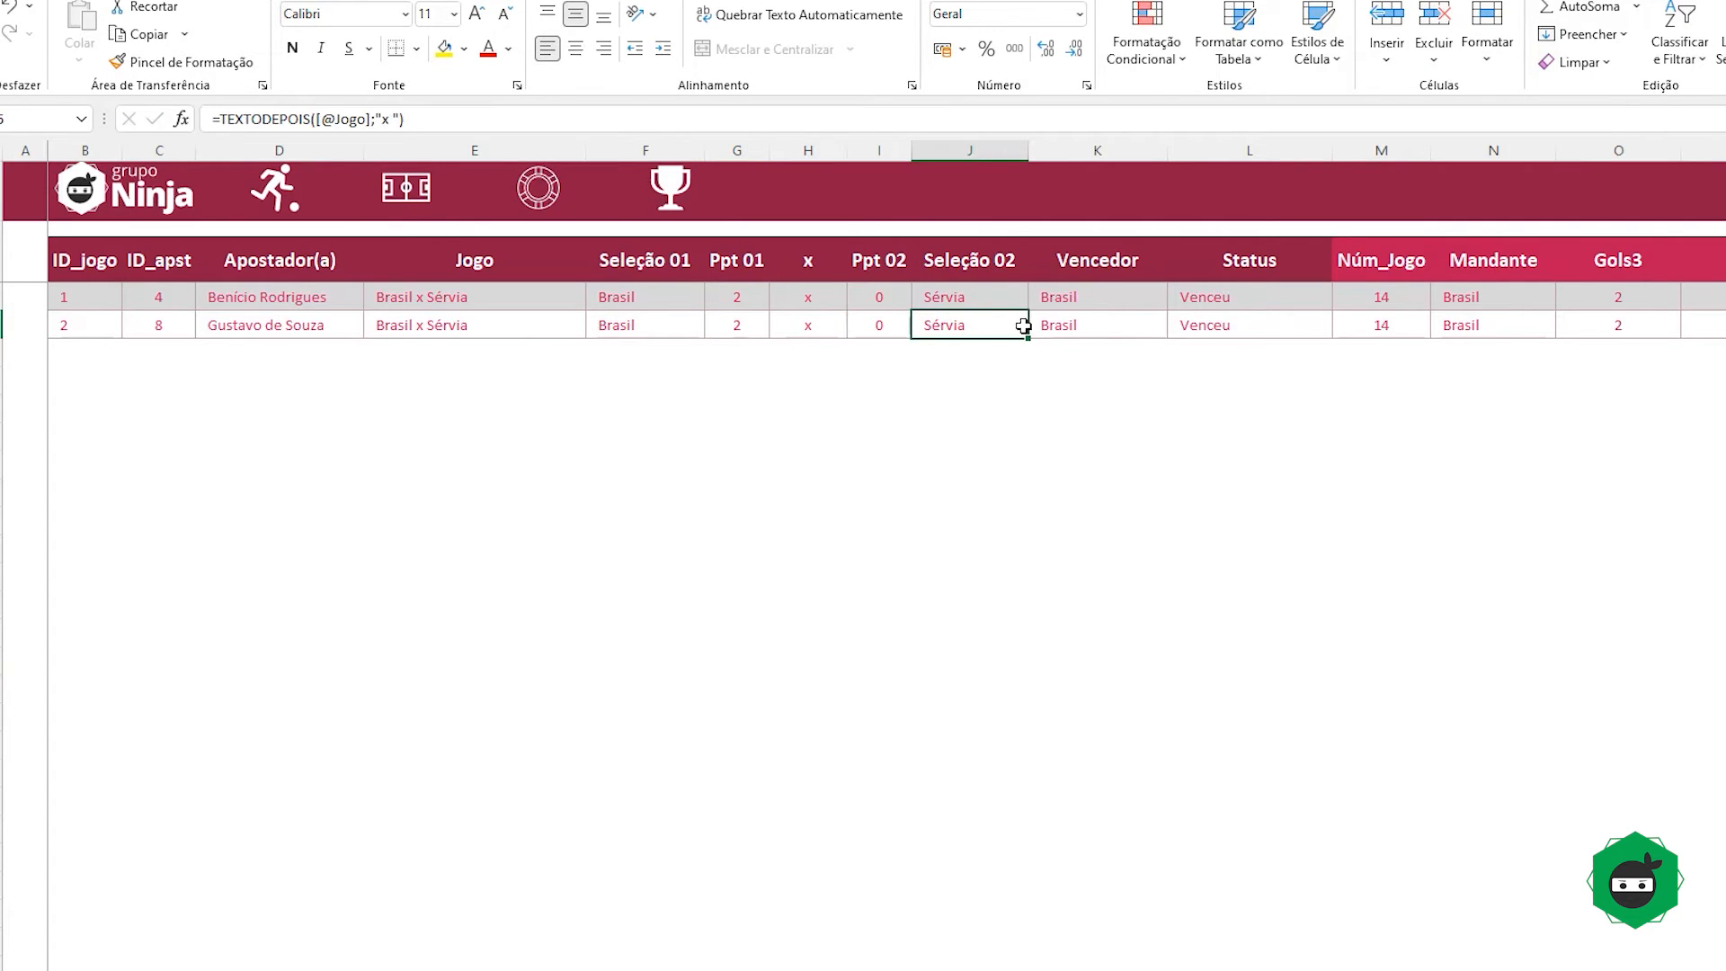
Step: Correct the first row's Jogo Vencedor qtd formula to =CONT.SE($T$4:T4;T4) and check its counting range
{"action": "scroll", "coordinate": [884, 557], "scroll_direction": "right", "scroll_amount": 10}
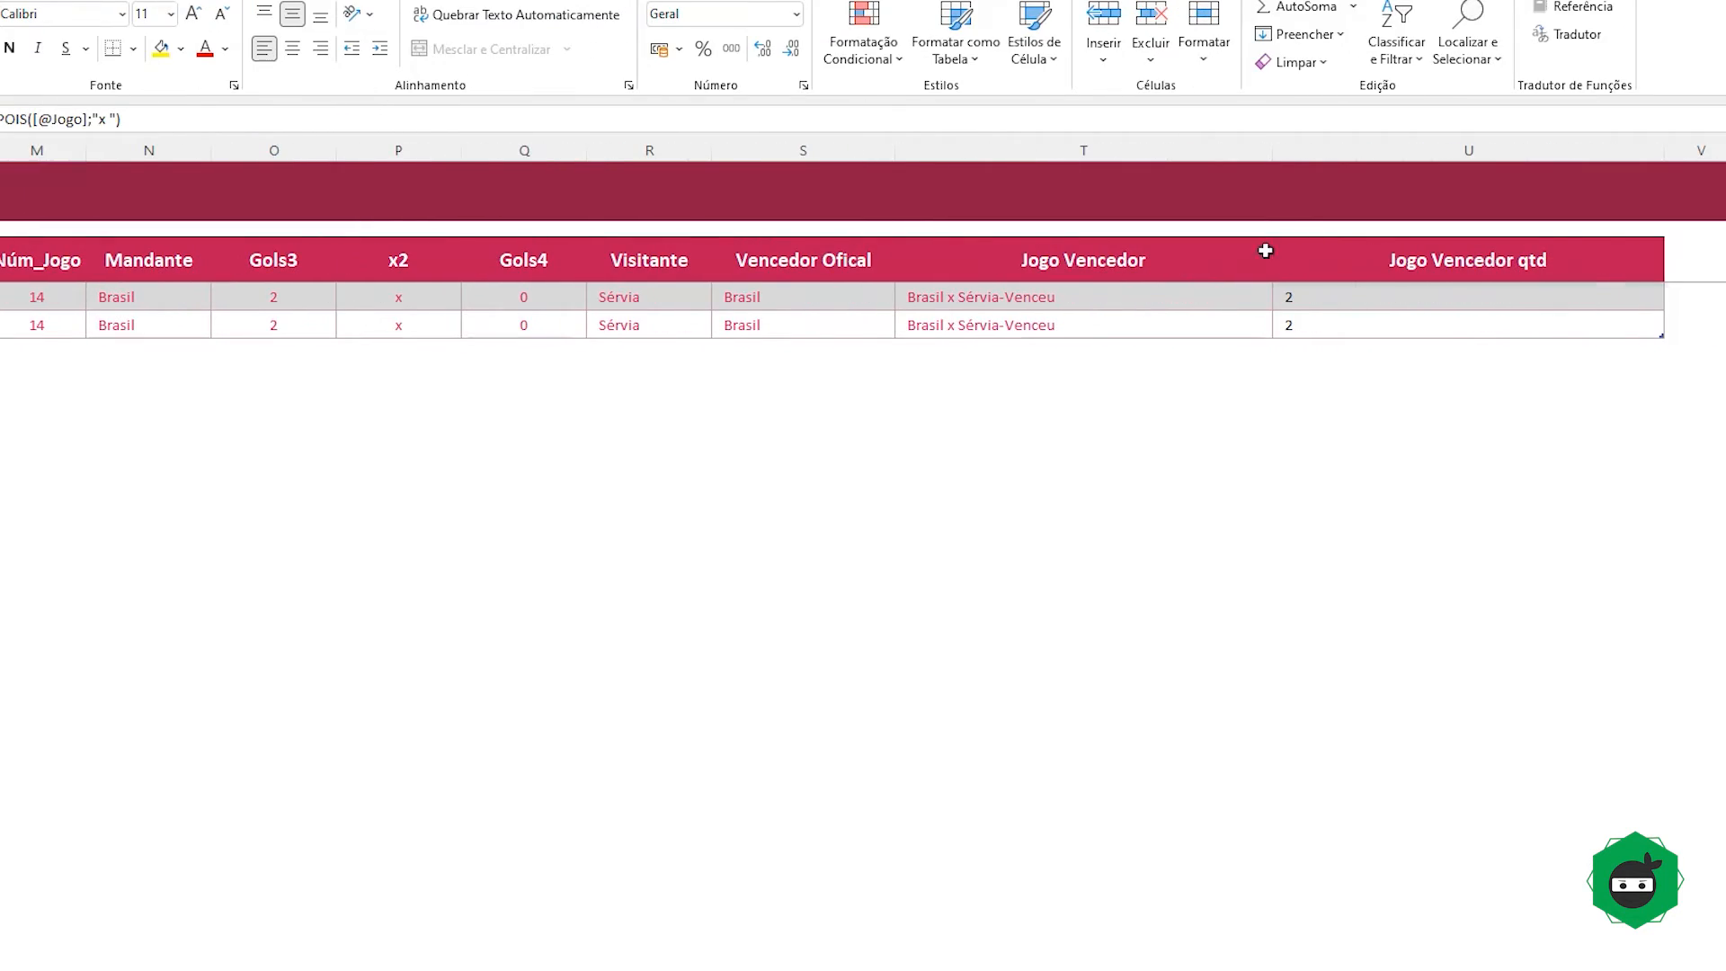
{"action": "left_click", "coordinate": [1334, 315]}
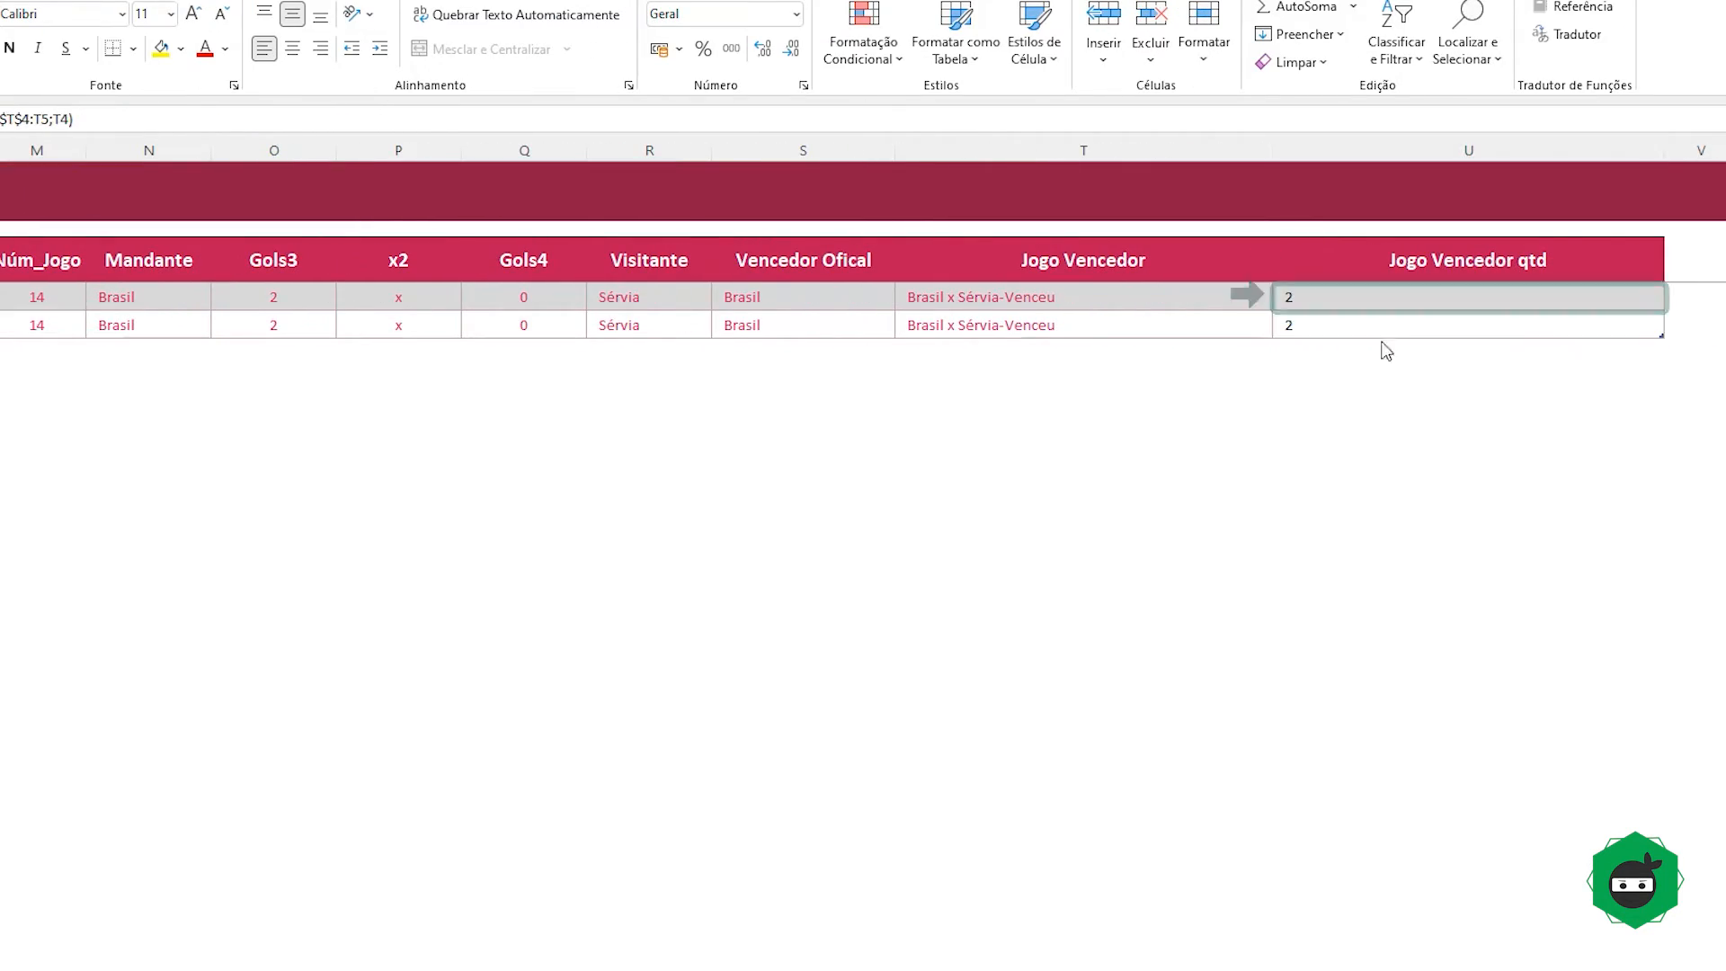
{"action": "left_click", "coordinate": [1379, 296]}
{"action": "double_click", "coordinate": [1380, 297]}
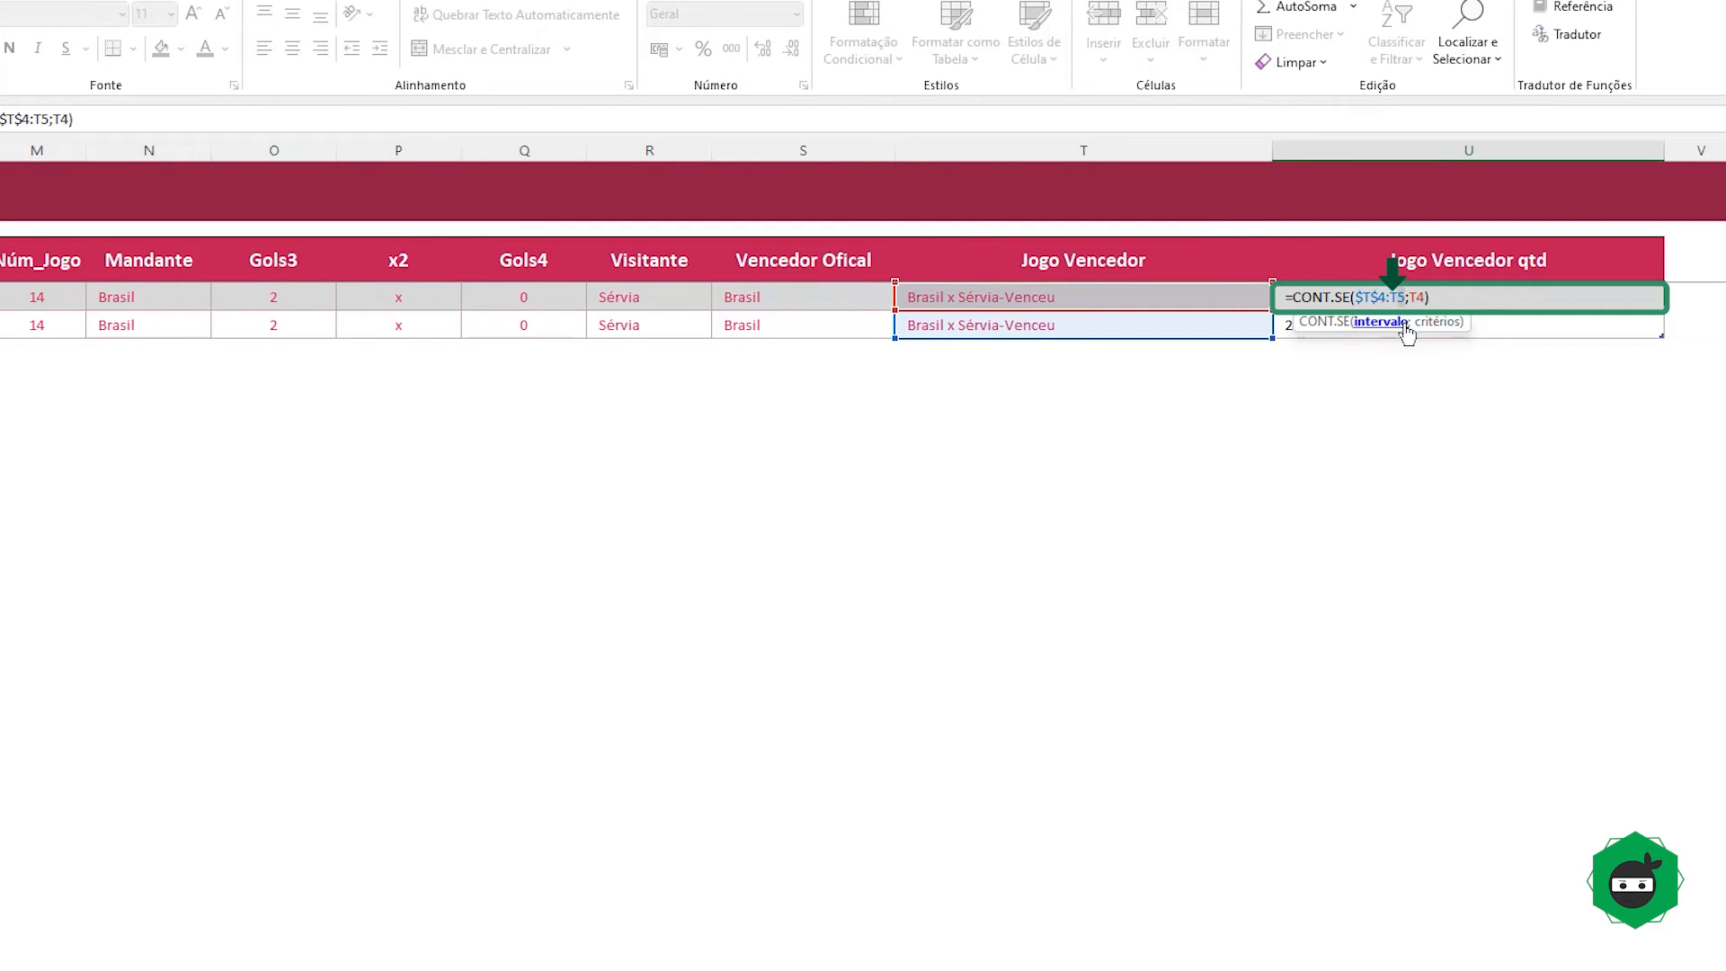
{"action": "key", "text": "Return"}
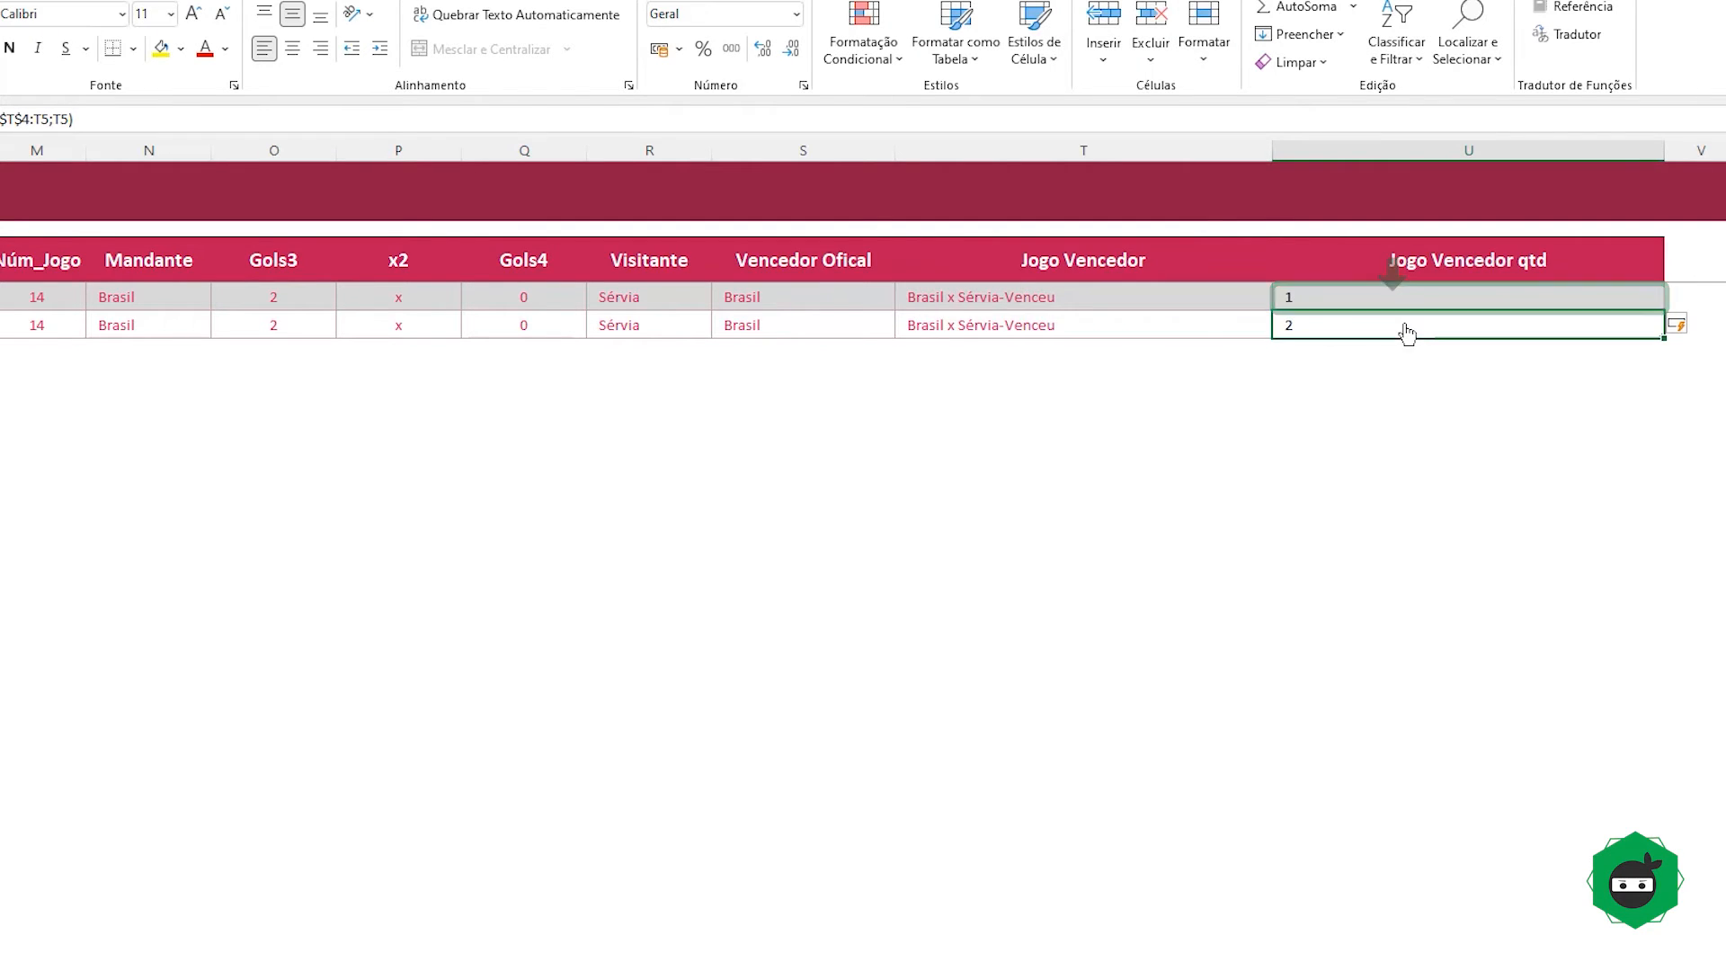
{"action": "double_click", "coordinate": [1359, 290]}
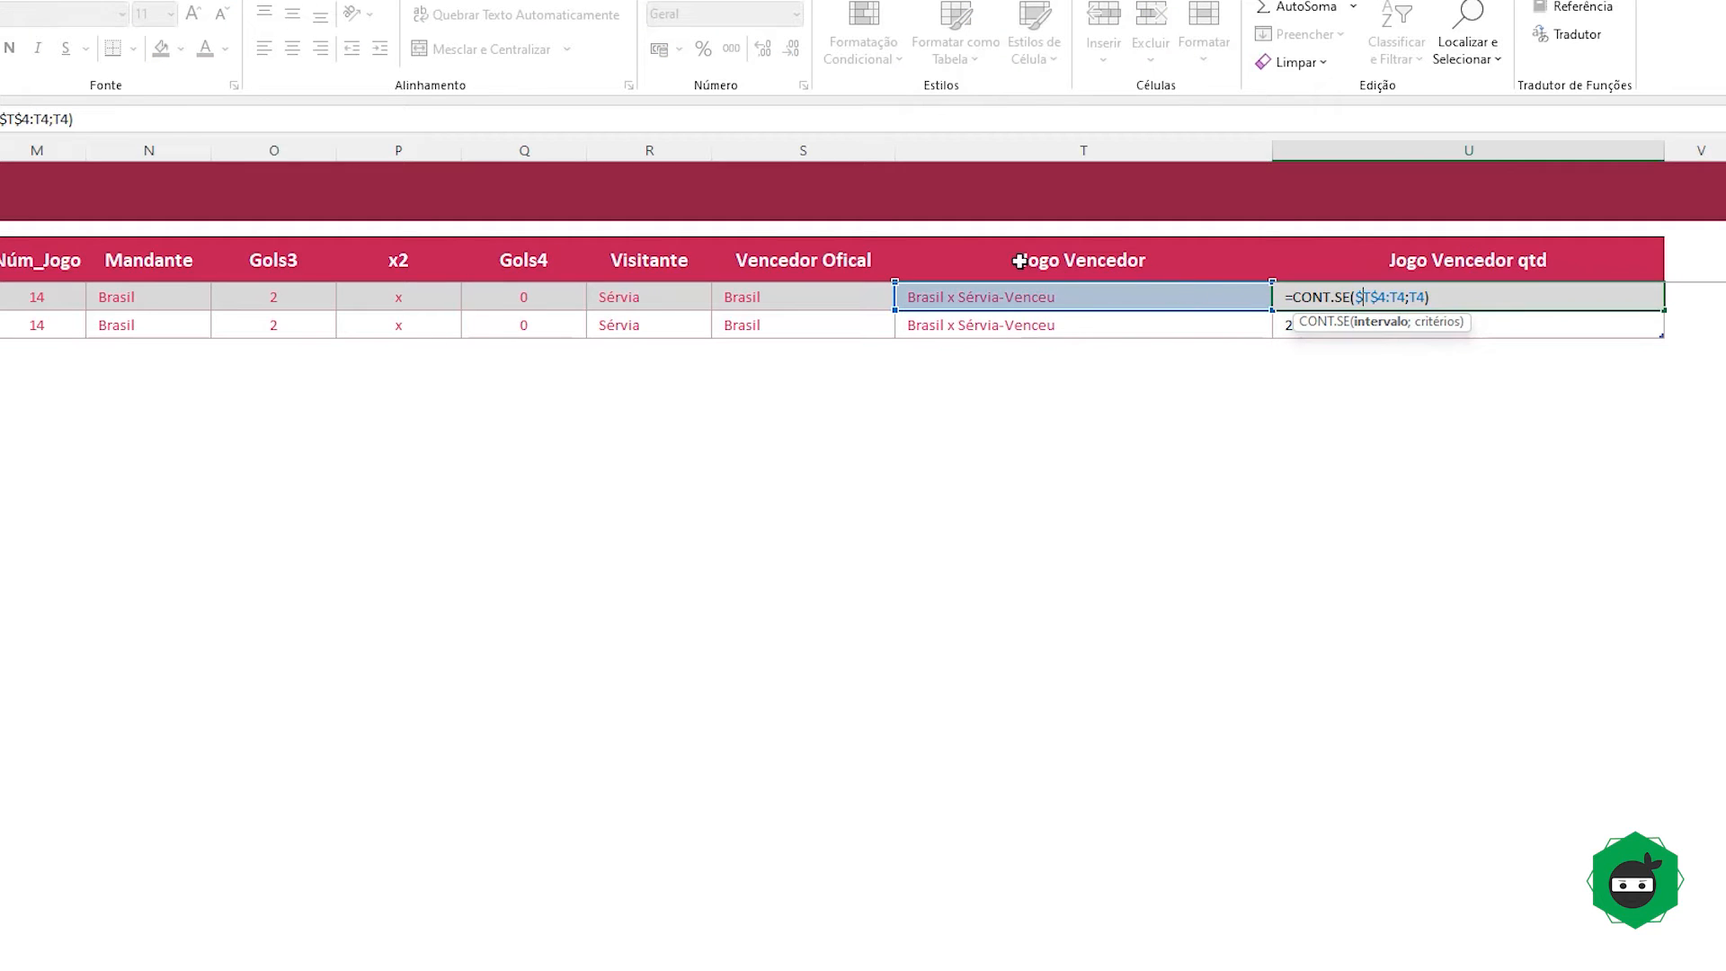
{"action": "left_click", "coordinate": [1339, 331]}
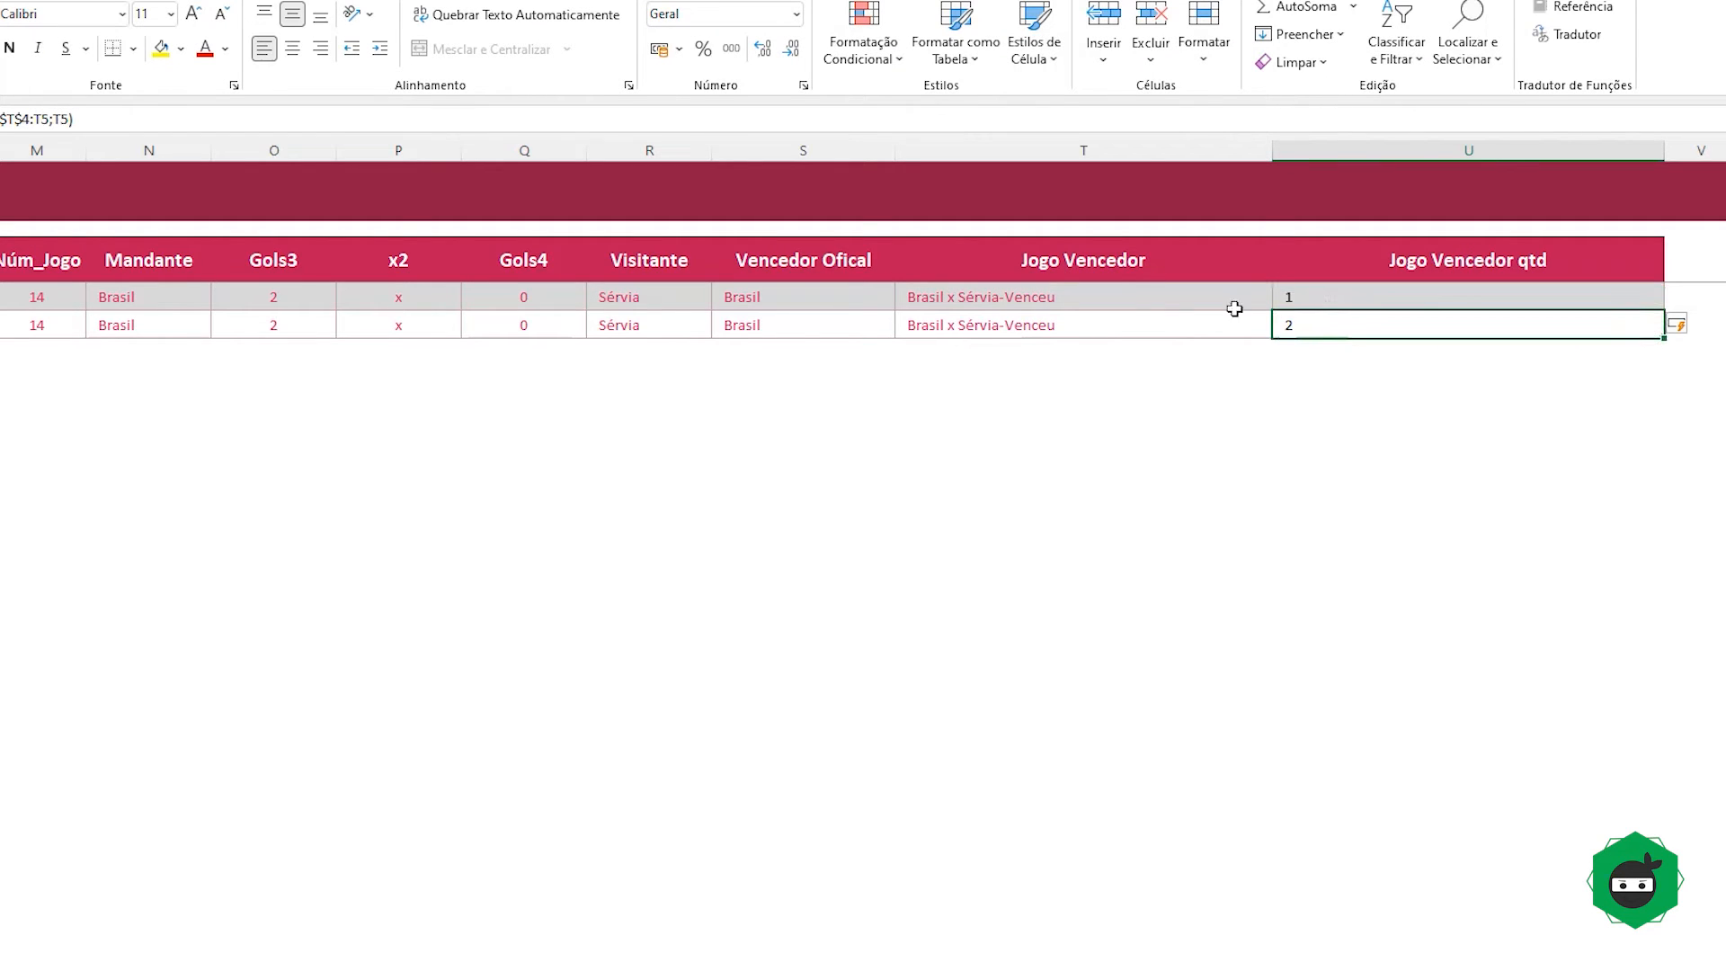
Step: Extend the first row's Jogo Vencedor qtd formula to =[@[Jogo Vencedor]]&"-"&CONT.SE($T$4:T4;T4)
{"action": "left_click", "coordinate": [1308, 298]}
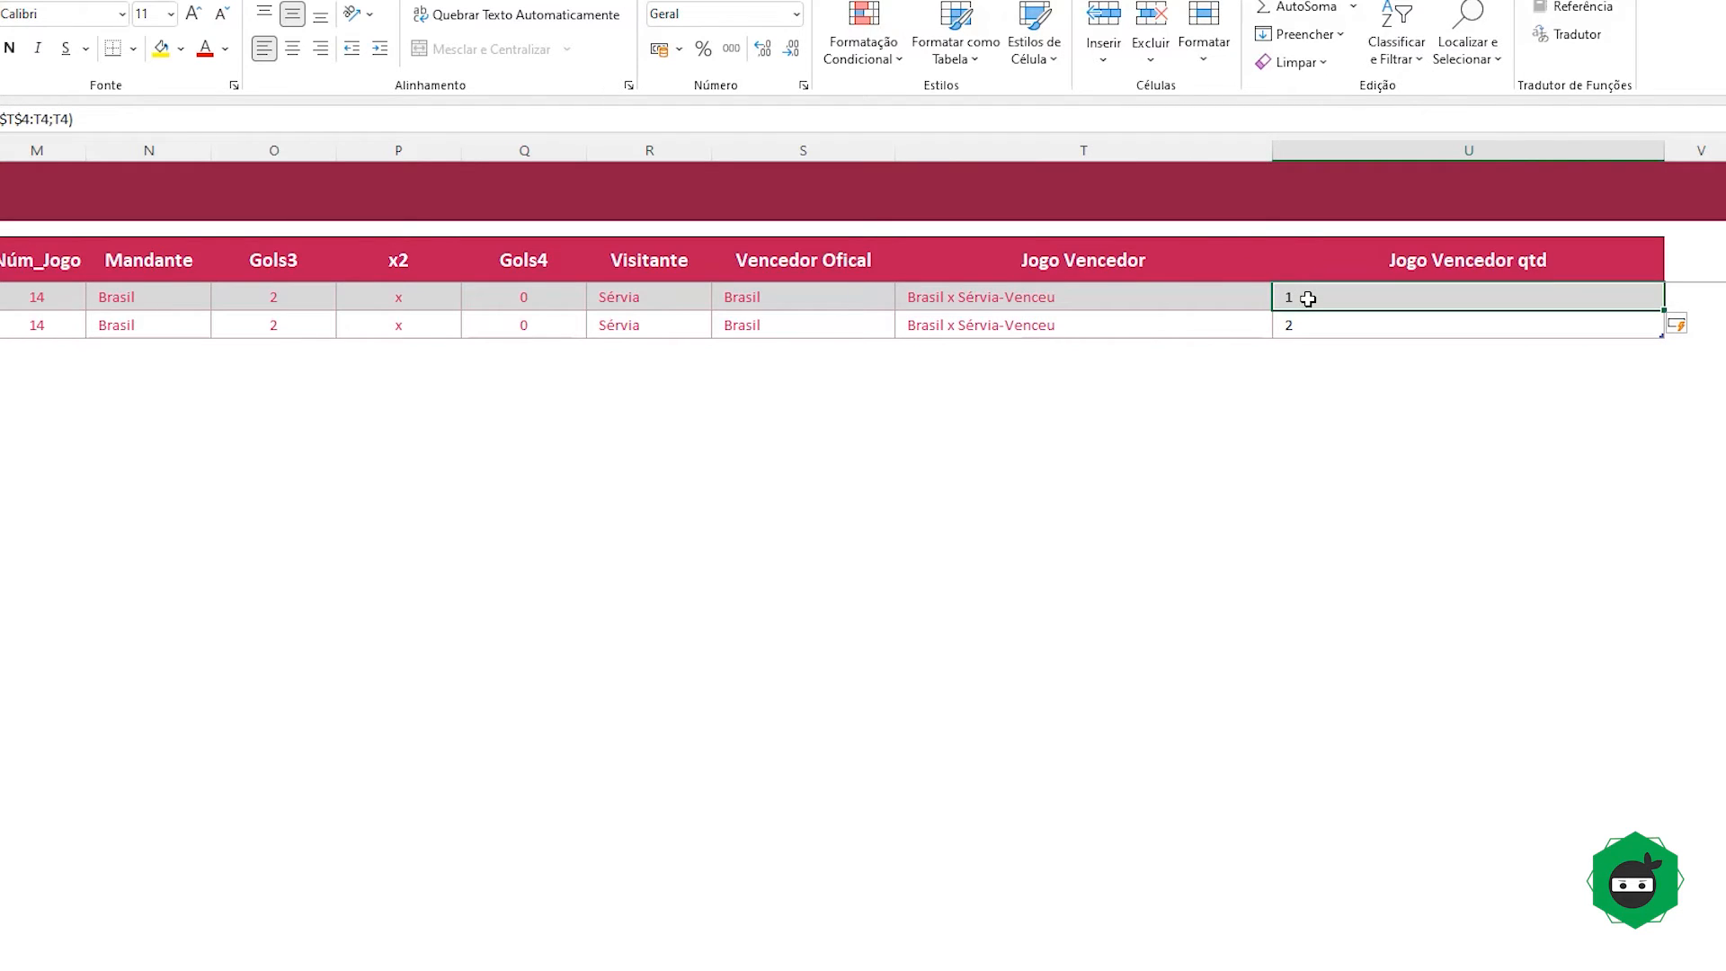
{"action": "key", "text": "F2"}
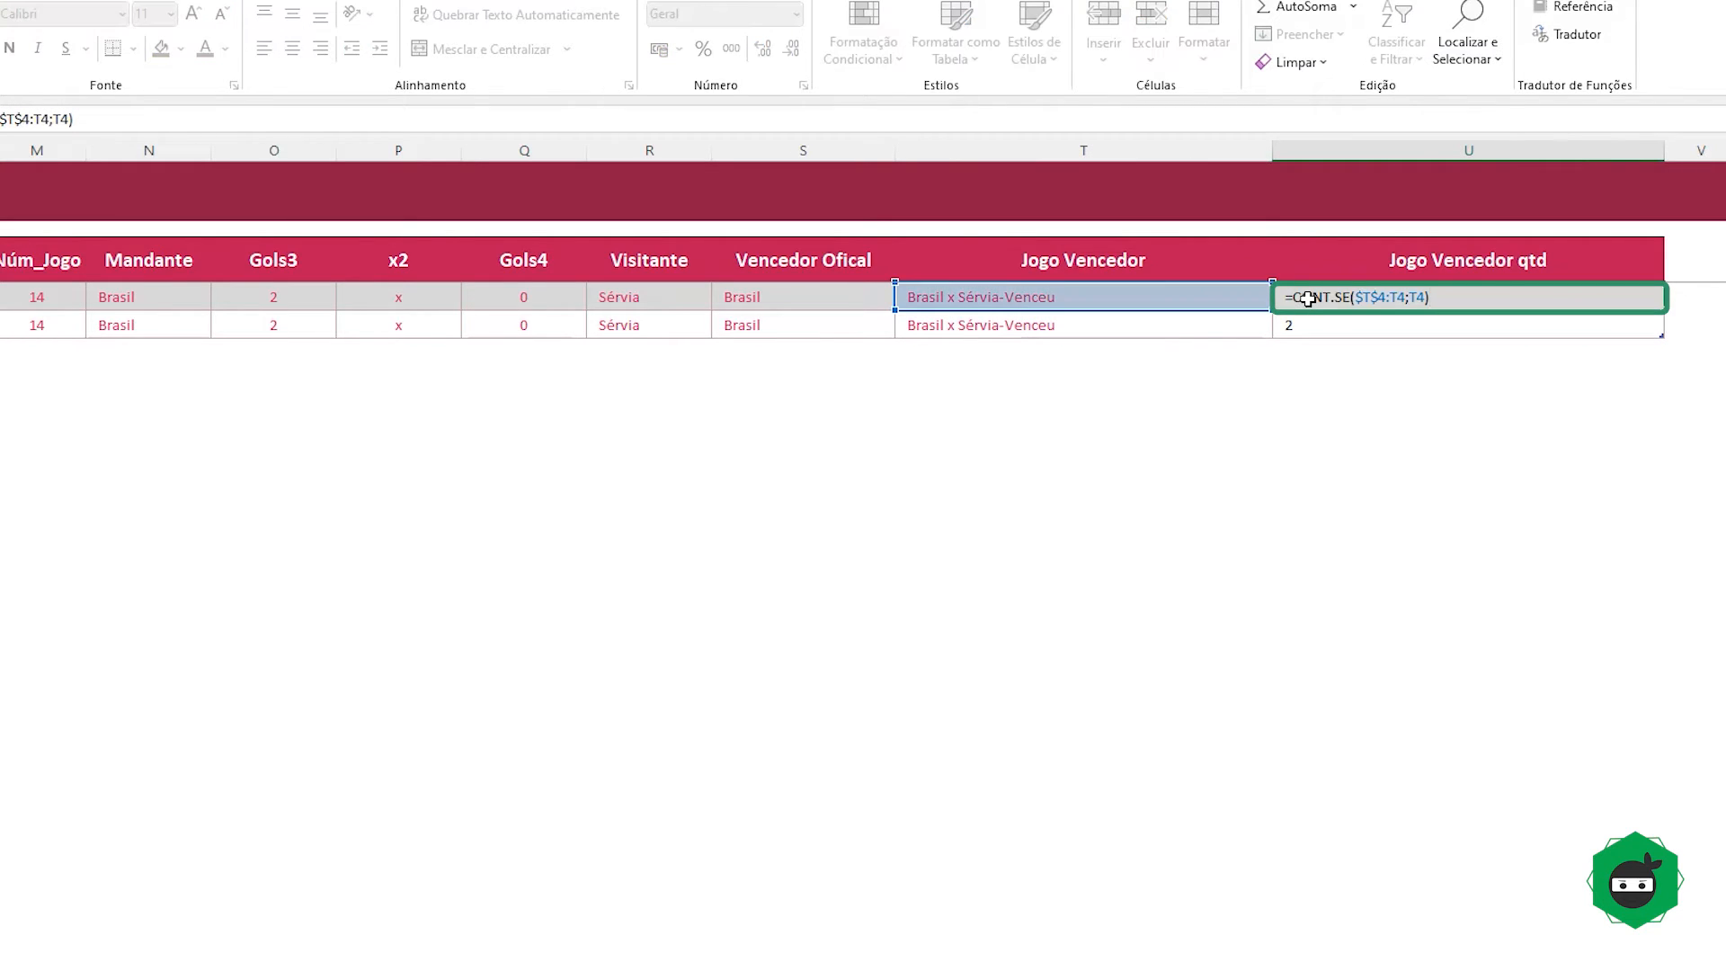
{"action": "left_click", "coordinate": [1145, 297]}
{"action": "type", "text": "&"}
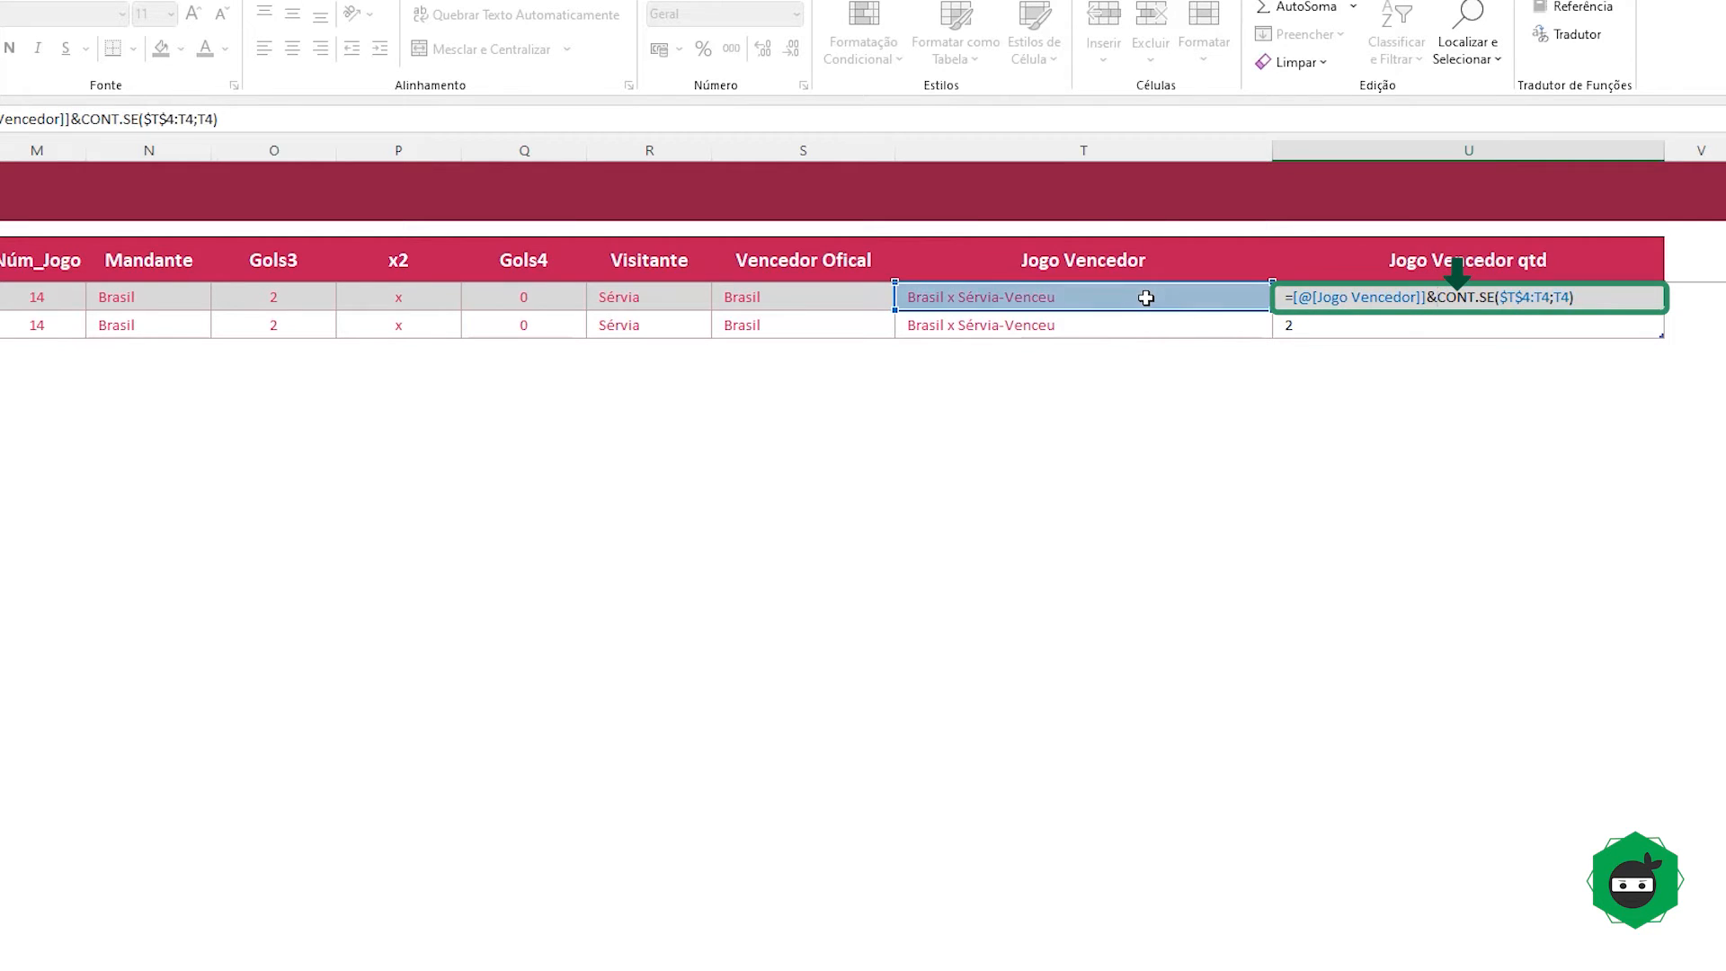
{"action": "type", "text": "\"_\"&"}
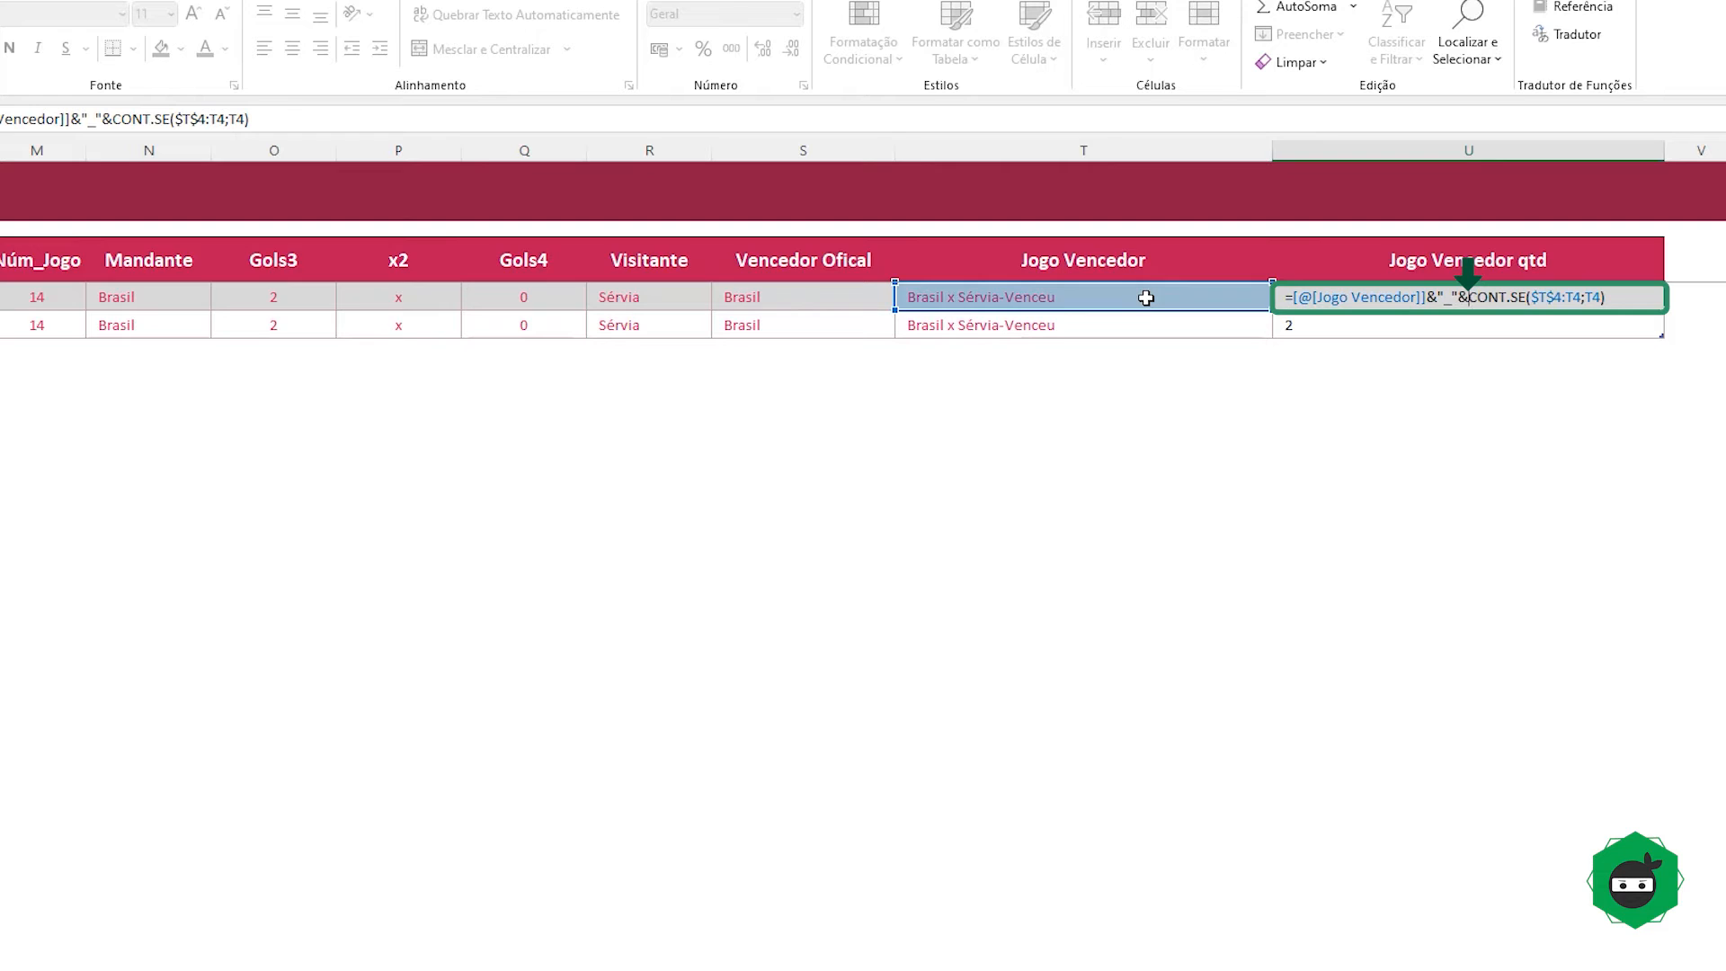
{"action": "left_click", "coordinate": [1453, 297]}
{"action": "key", "text": "BackSpace"}
{"action": "type", "text": "-"}
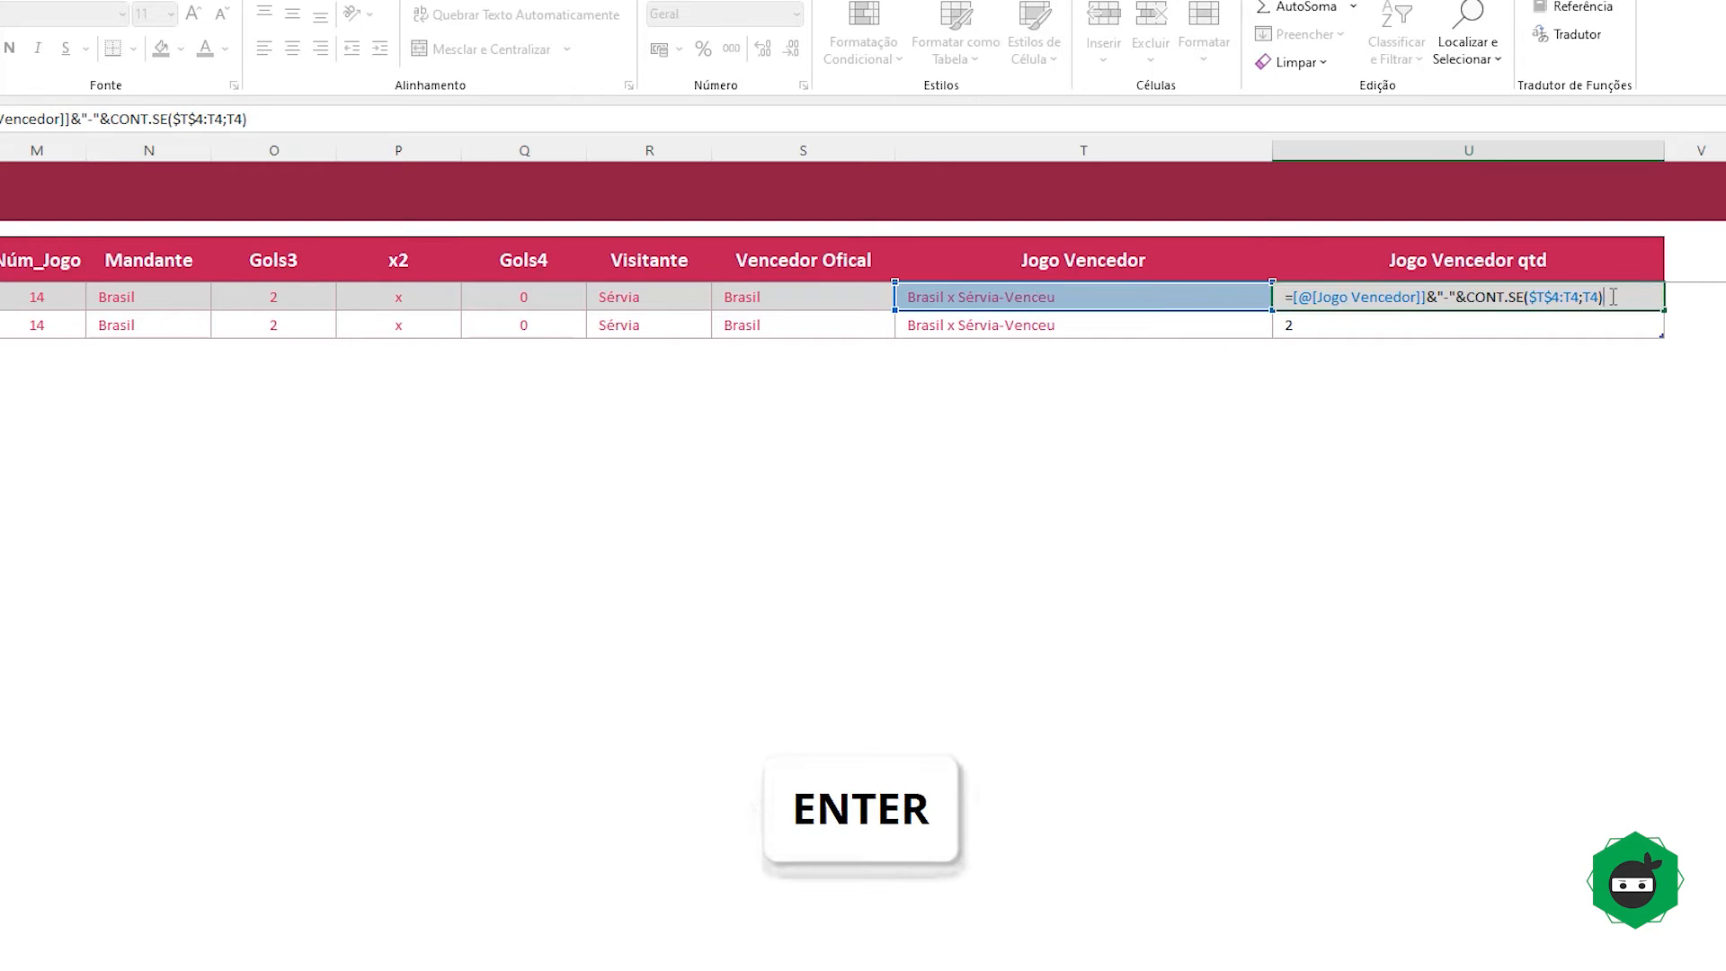
{"action": "key", "text": "Return"}
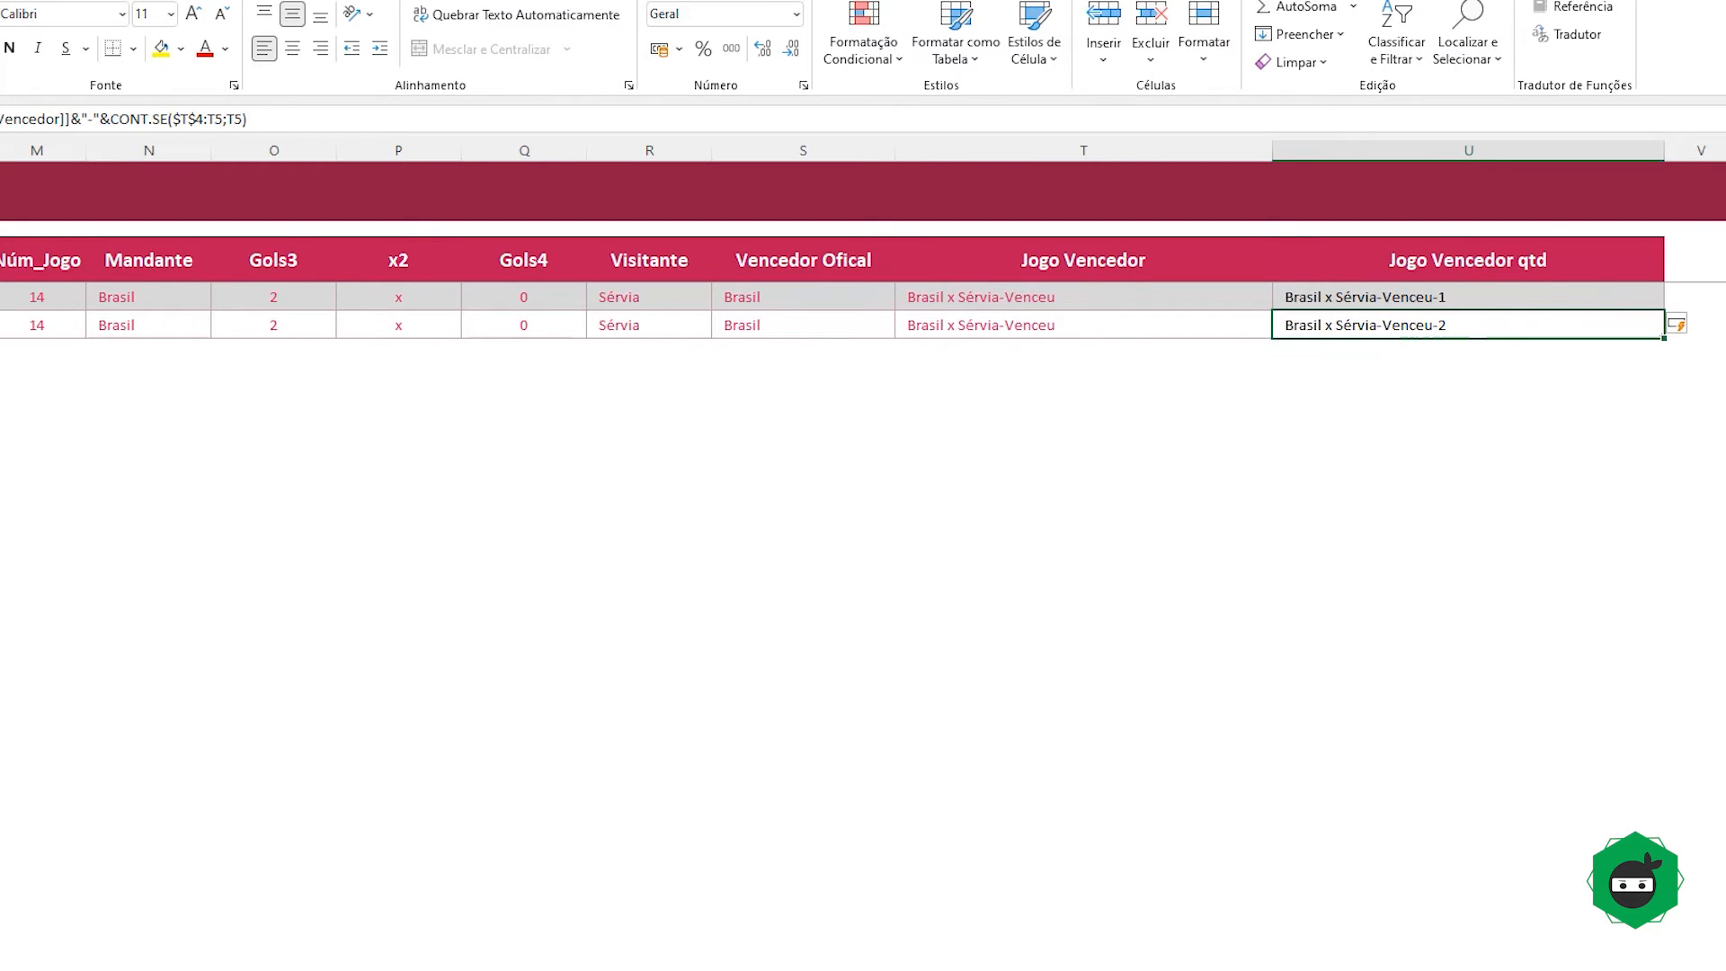
Step: Add a third bet row below the existing bets, with 4 as its ID_apst
{"action": "scroll", "coordinate": [863, 557], "scroll_direction": "left", "scroll_amount": 4}
{"action": "left_click", "coordinate": [139, 348]}
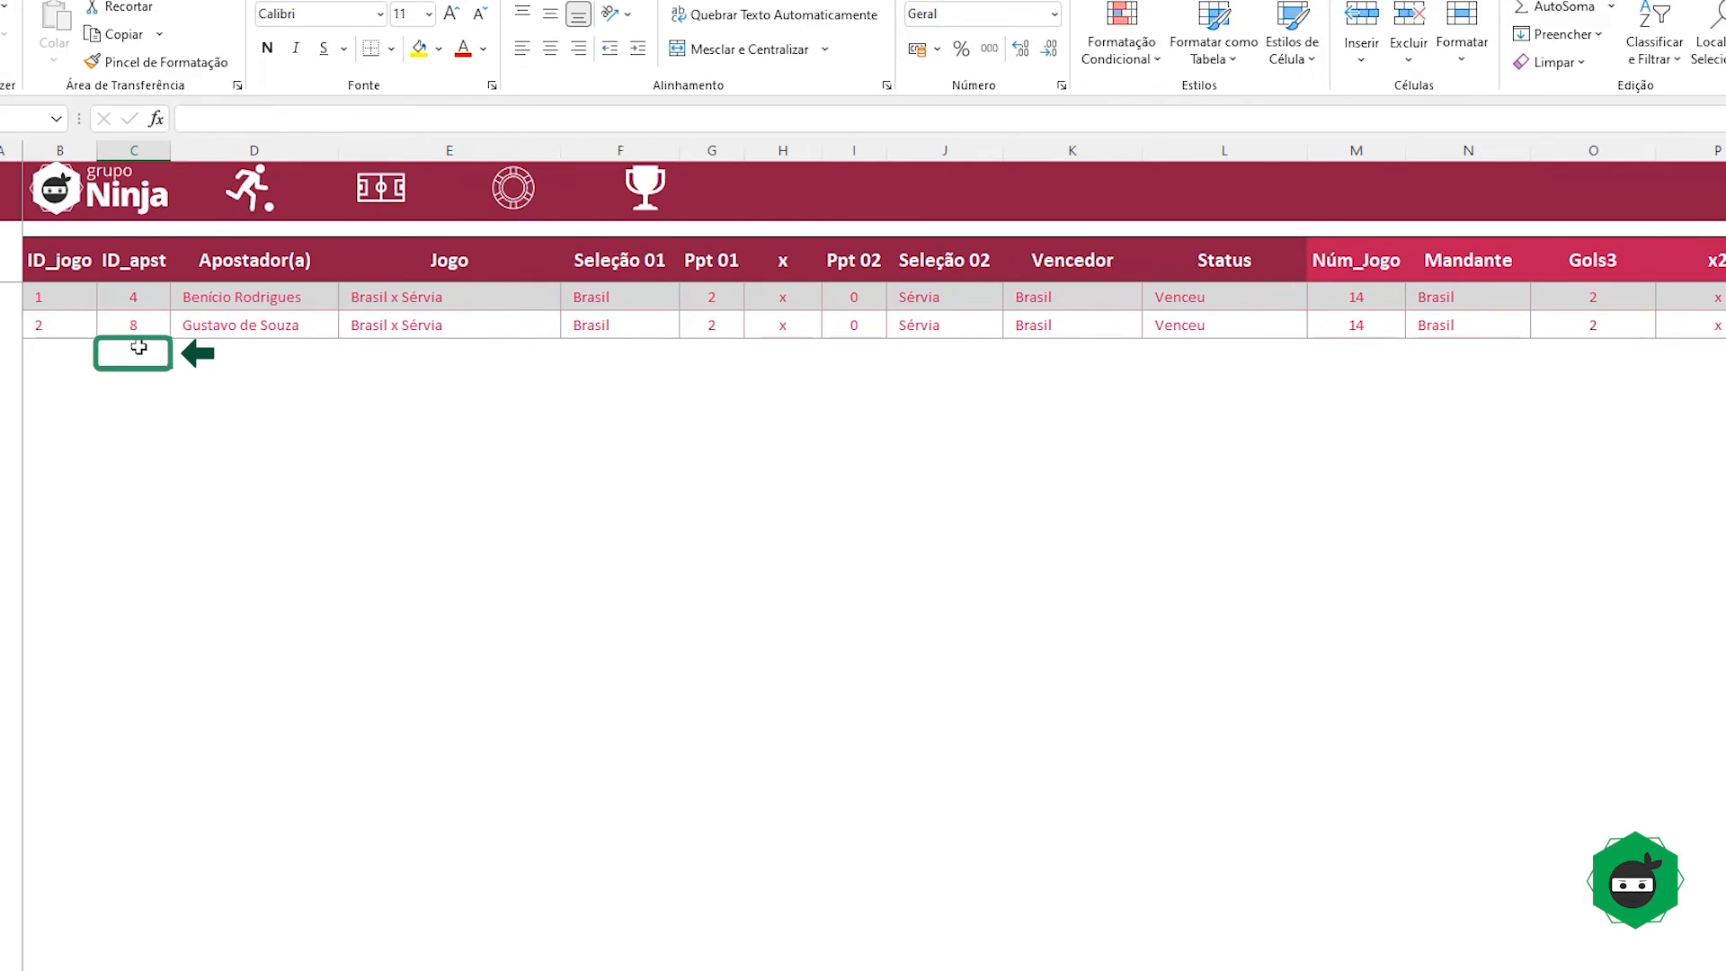
{"action": "type", "text": "4"}
{"action": "key", "text": "Tab"}
Step: In the third bet row, choose the game Brasil x Suíça and enter the prediction 4 in Ppt 01 and 0 in Ppt 02
{"action": "left_click", "coordinate": [411, 353]}
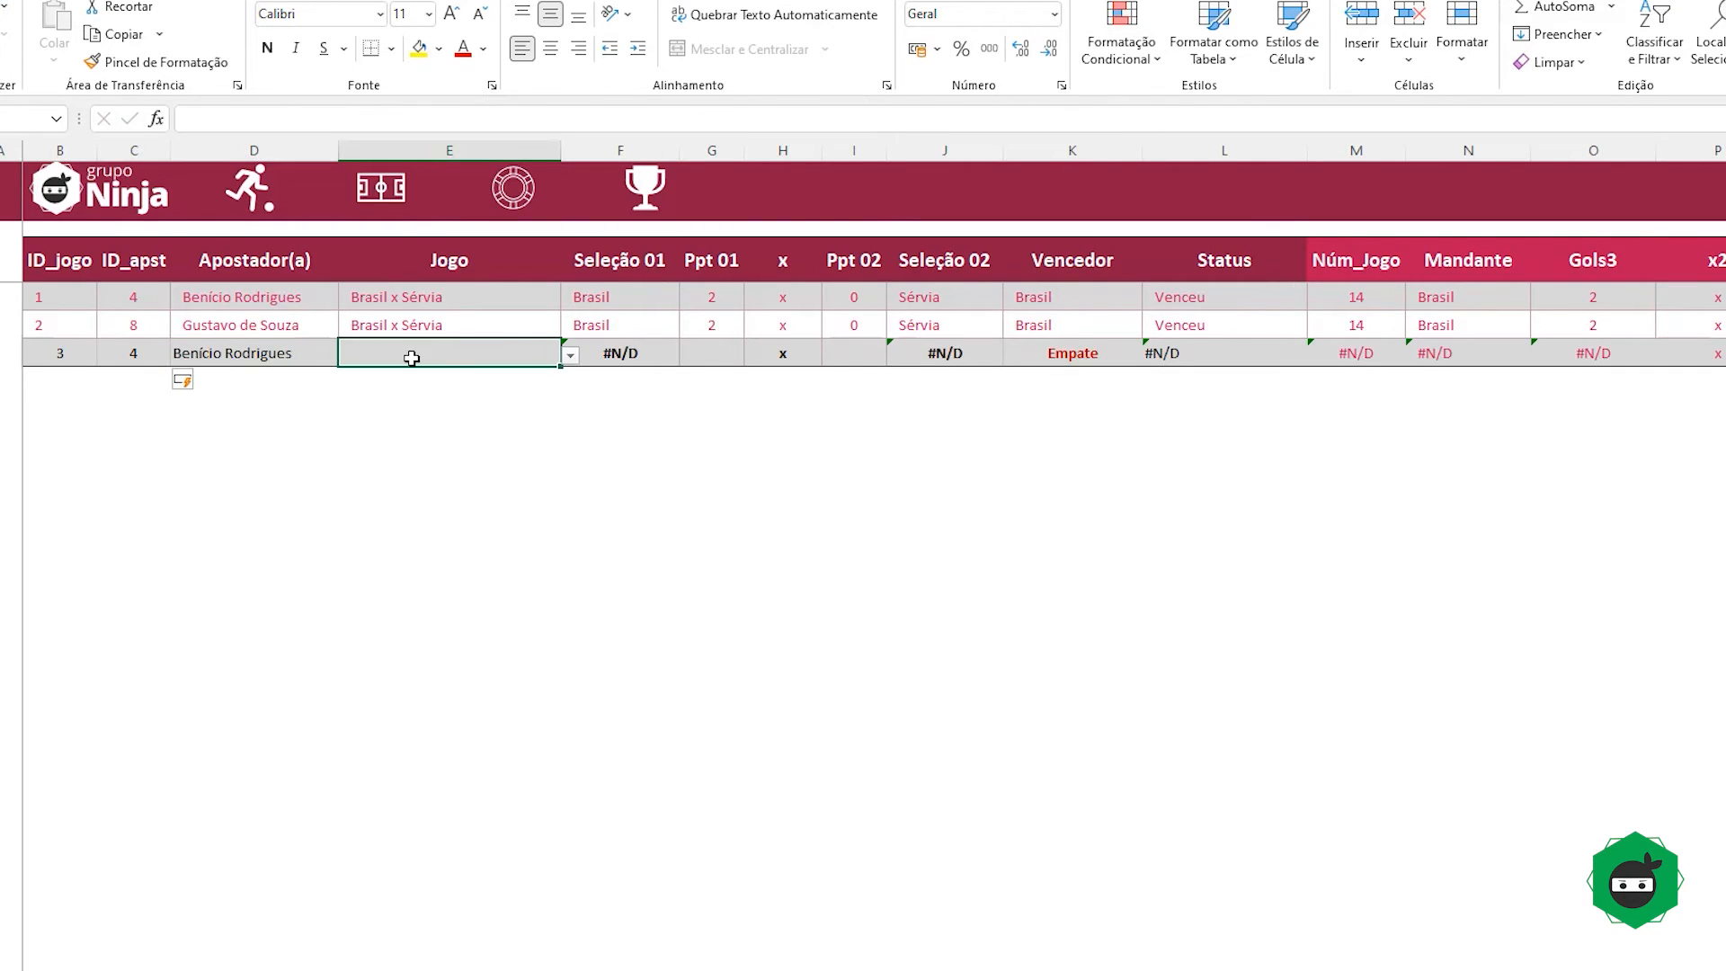
{"action": "type", "text": "bra"}
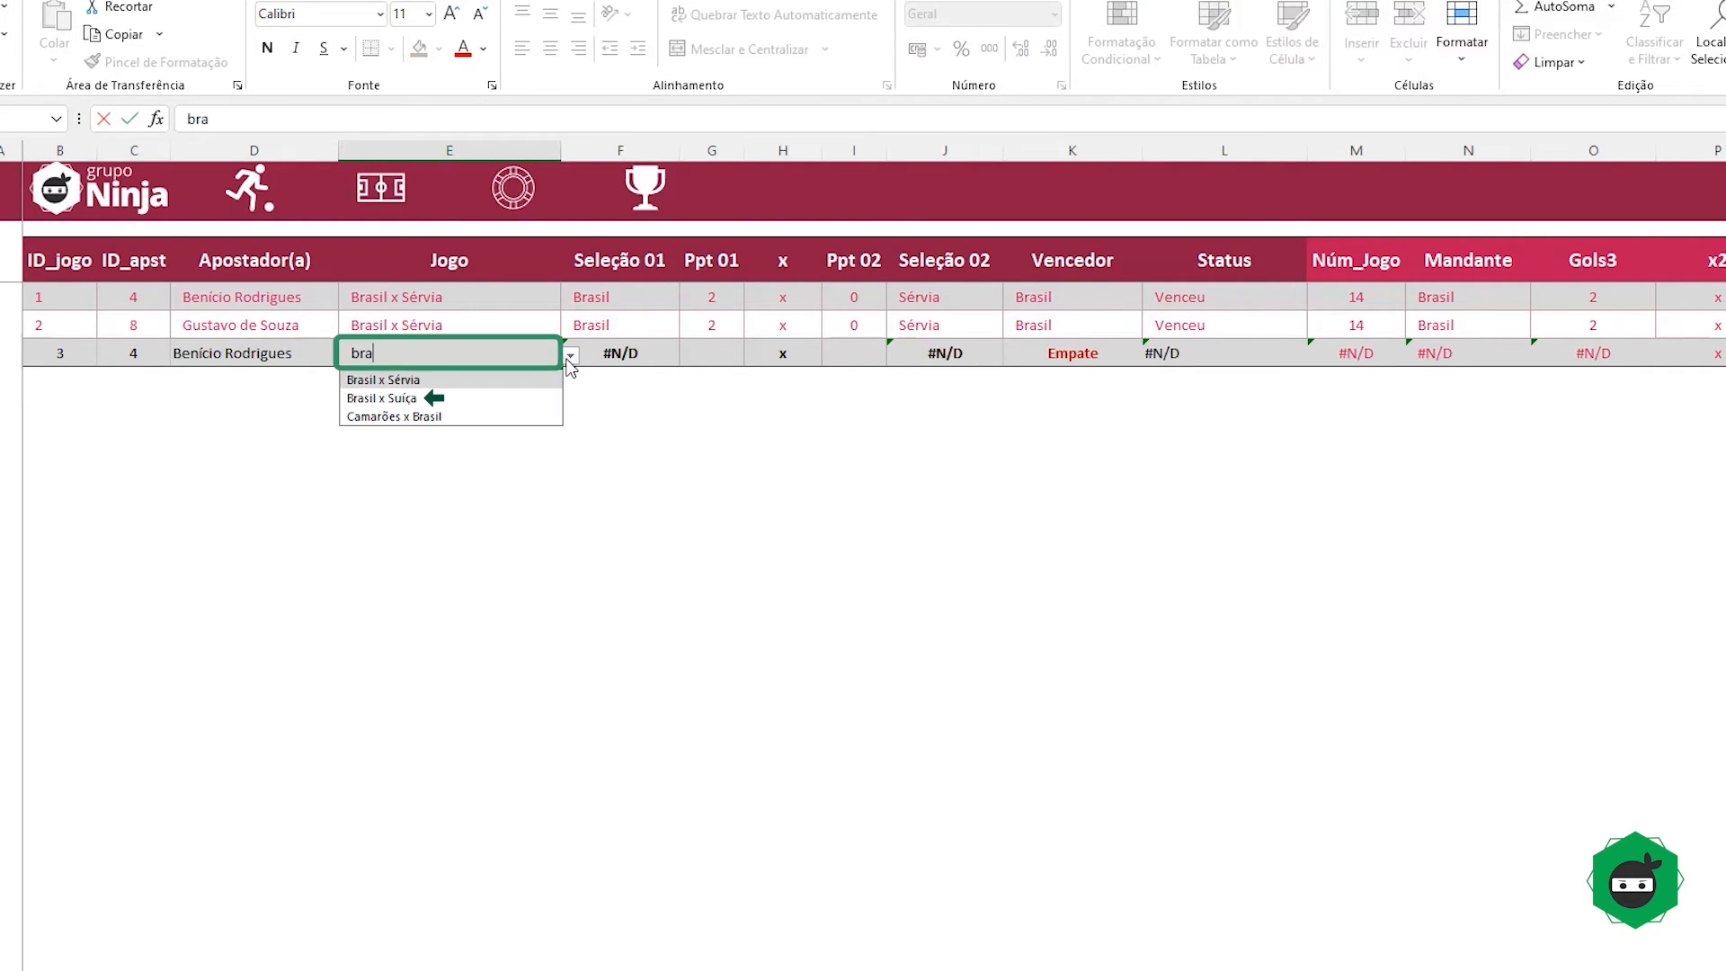
{"action": "left_click", "coordinate": [548, 397]}
{"action": "left_click", "coordinate": [732, 355]}
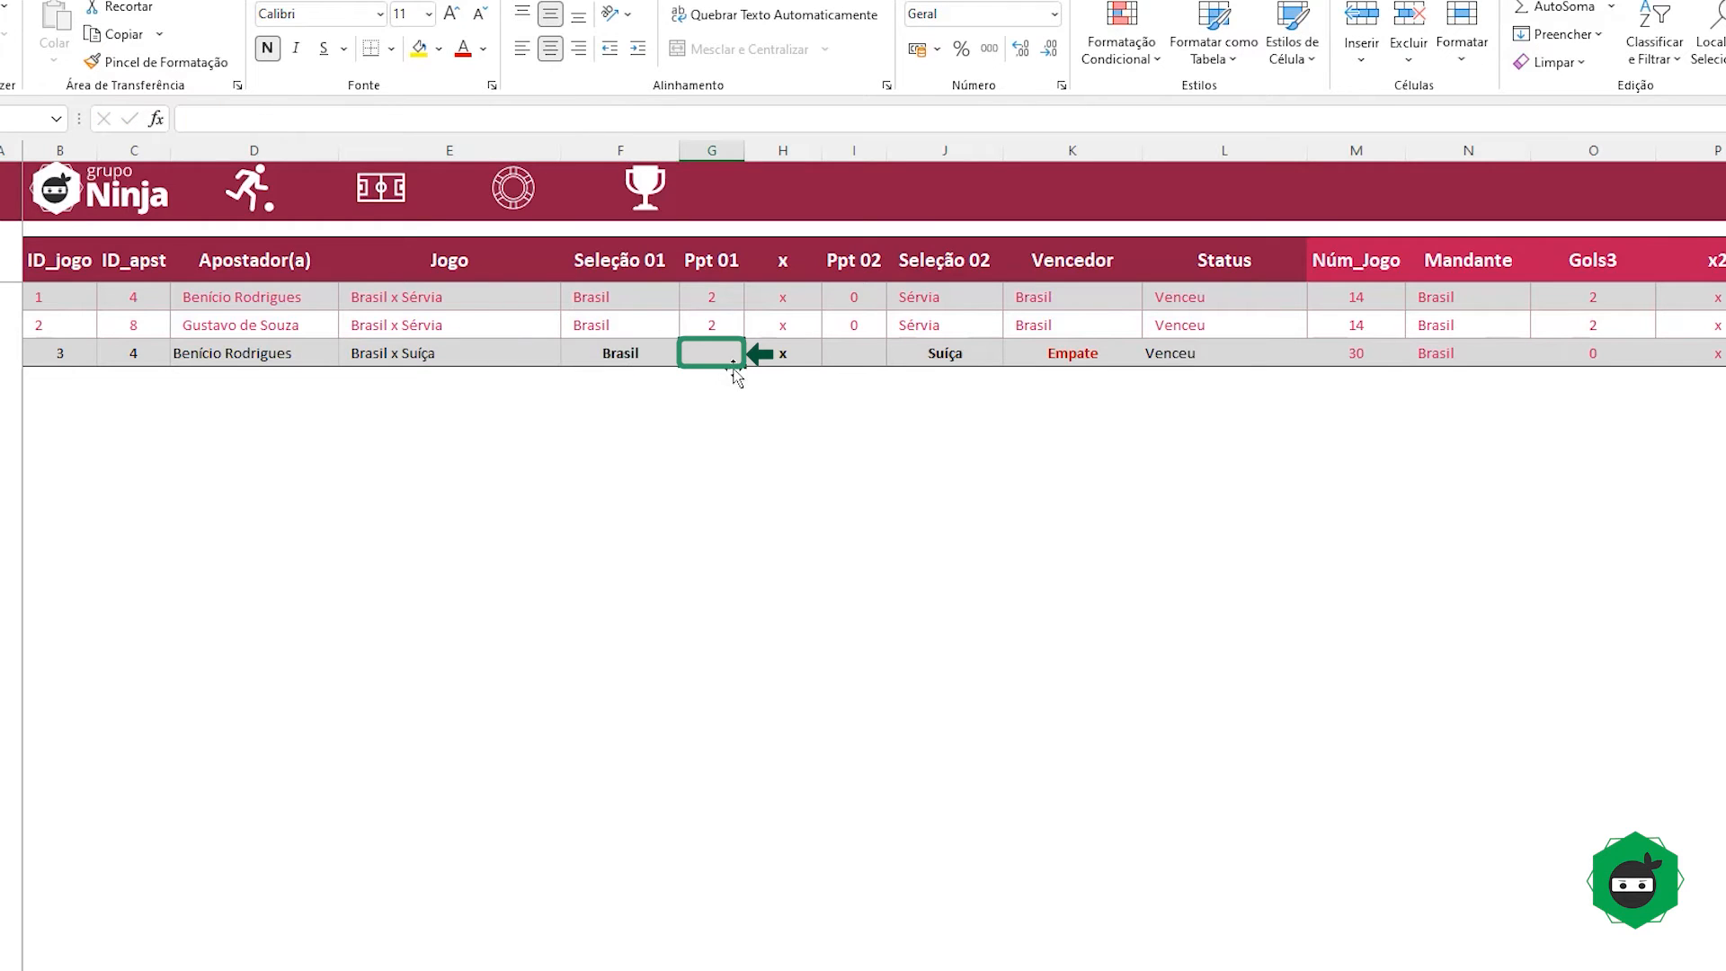
{"action": "type", "text": "4"}
{"action": "left_click", "coordinate": [877, 359]}
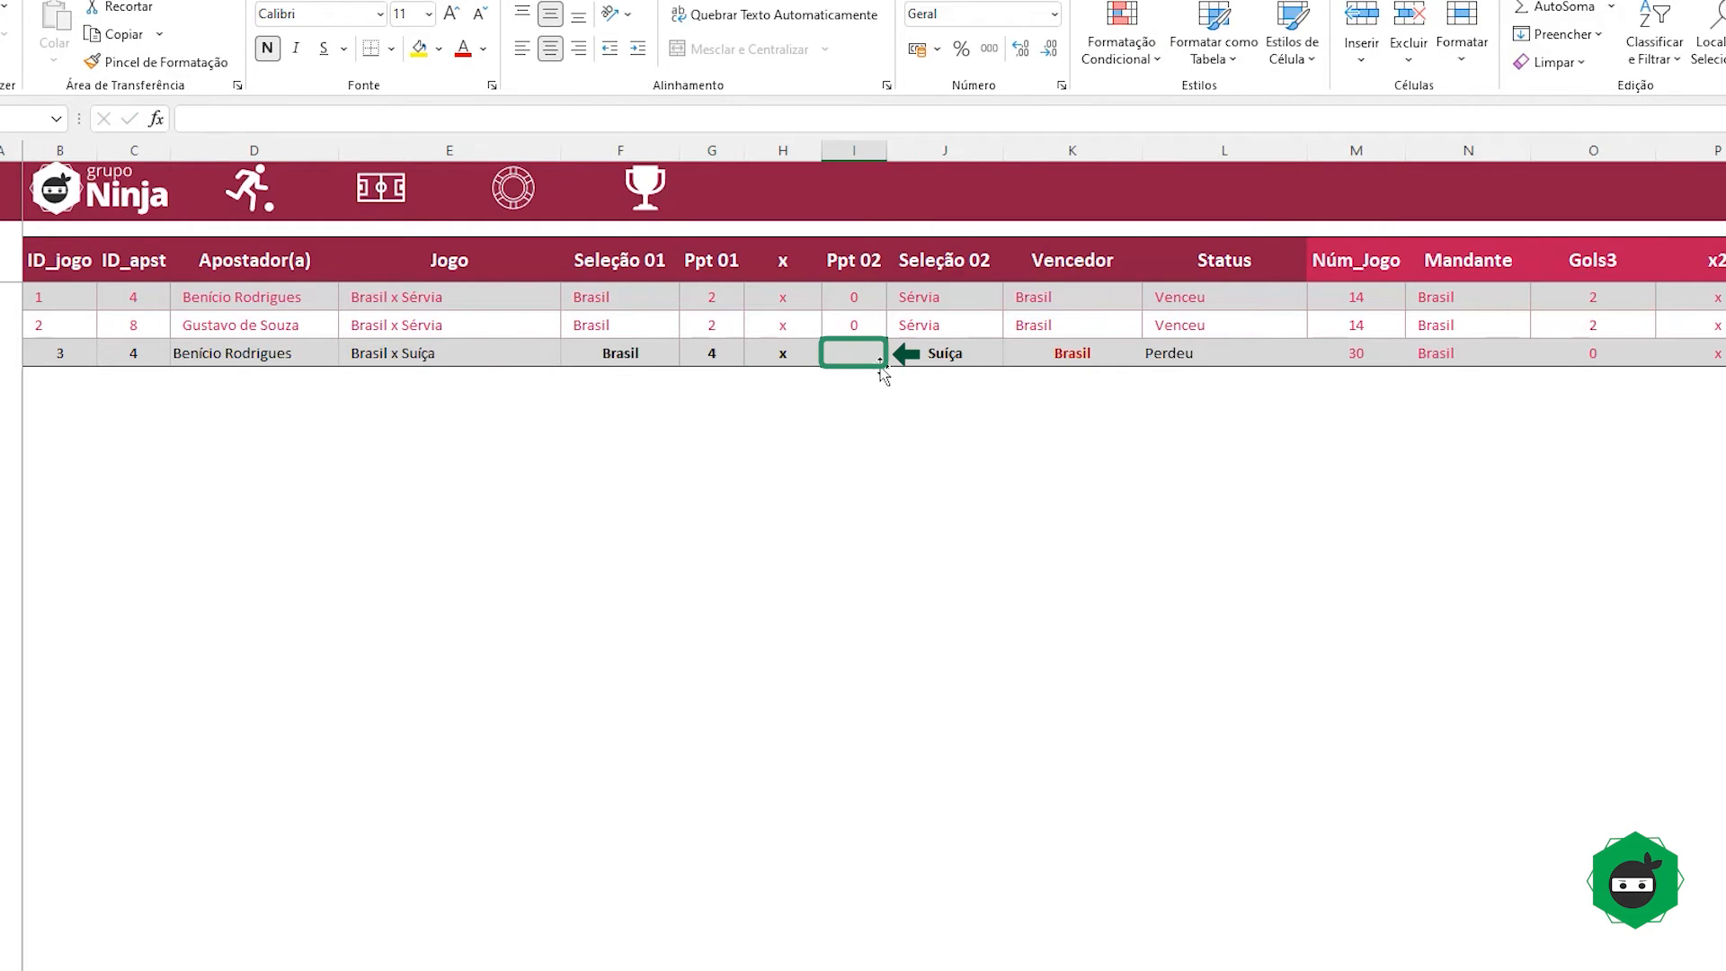
{"action": "type", "text": "0"}
{"action": "left_click", "coordinate": [905, 362]}
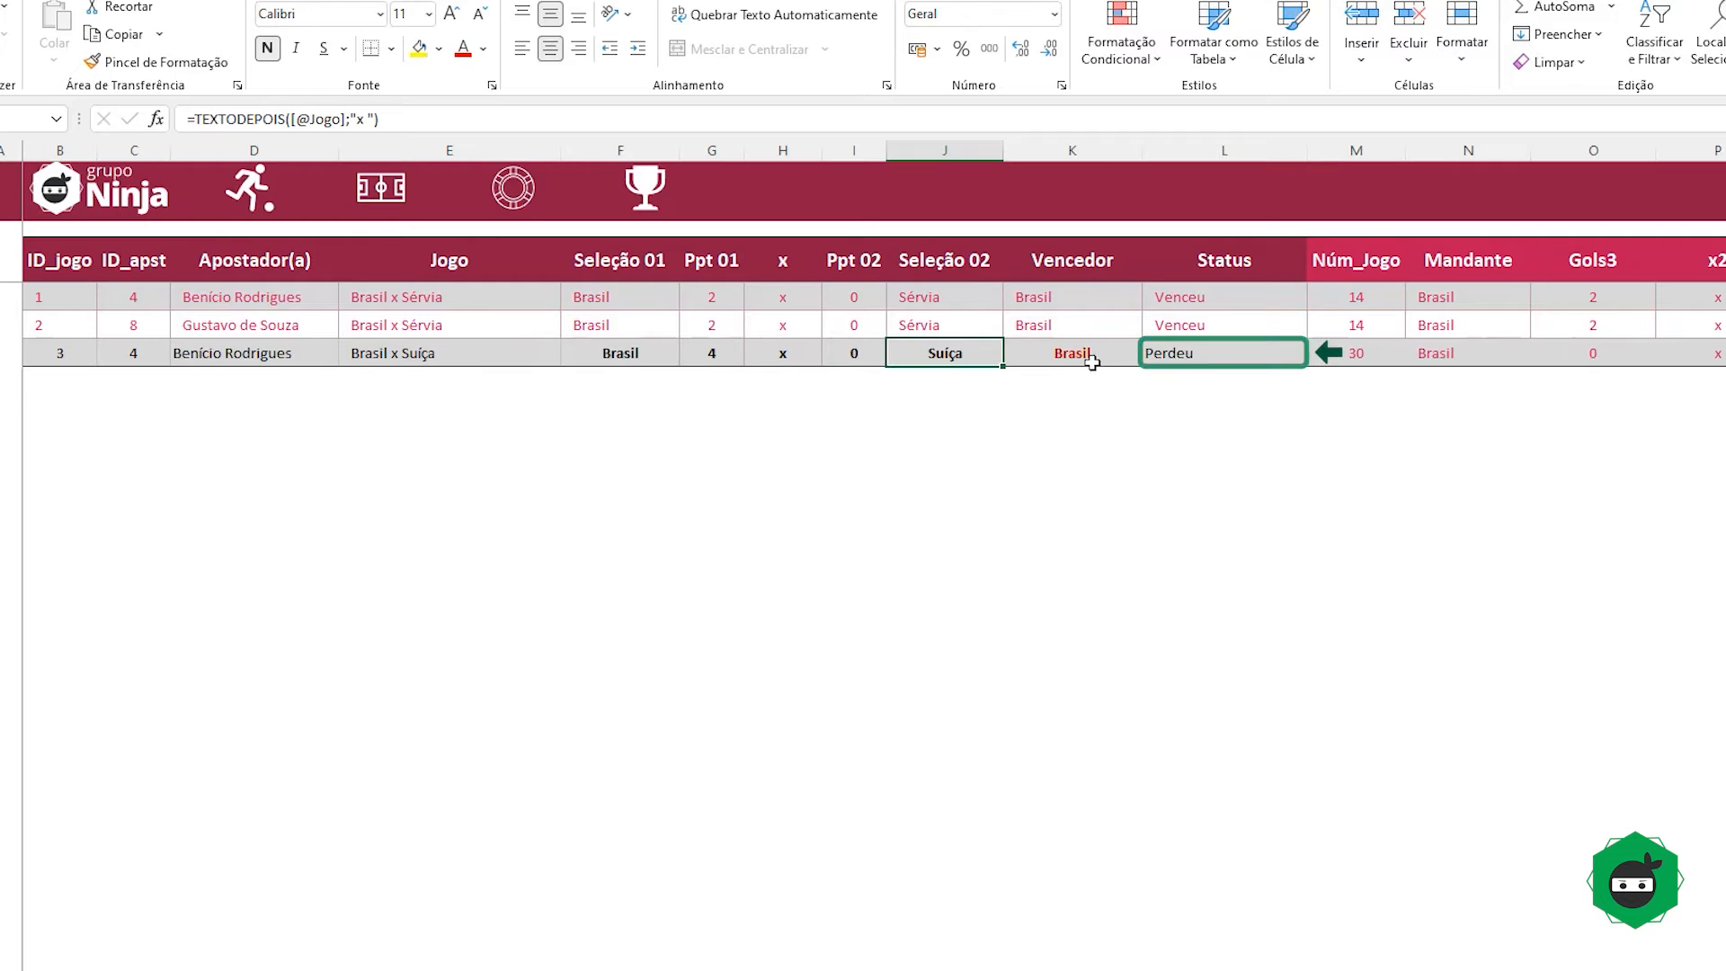
Step: Check the third bet's Status against its official goals in Gols3 and Gols4
{"action": "left_click", "coordinate": [1183, 361]}
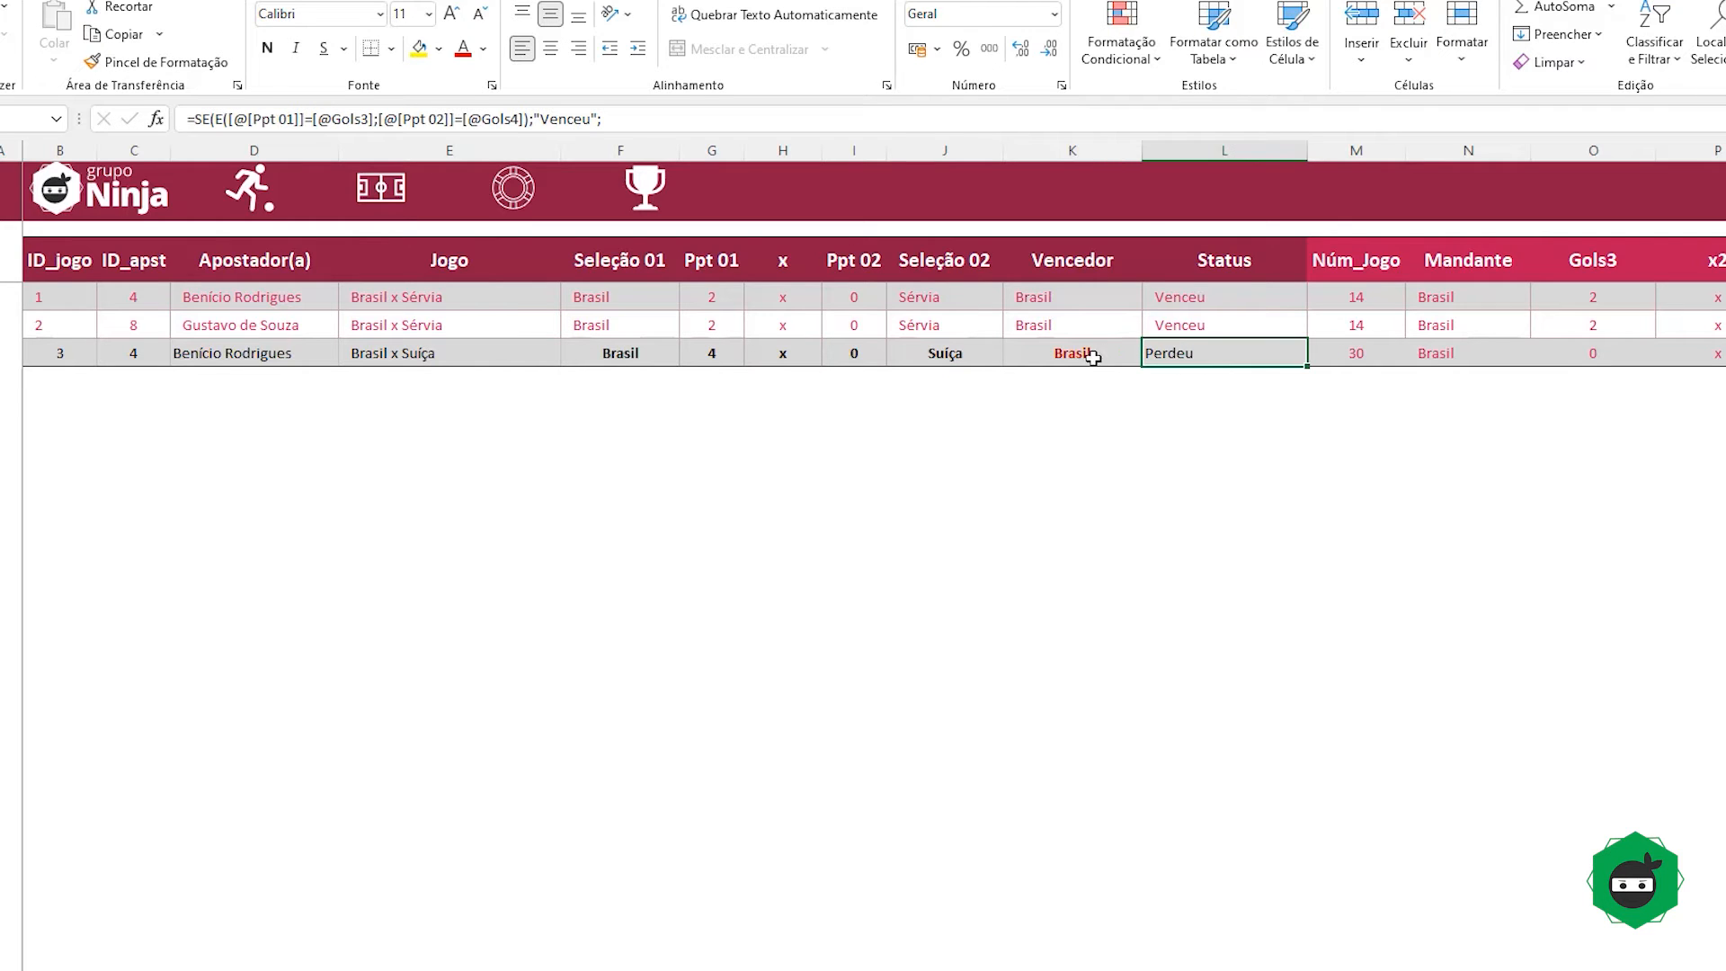
{"action": "left_click", "coordinate": [1573, 352]}
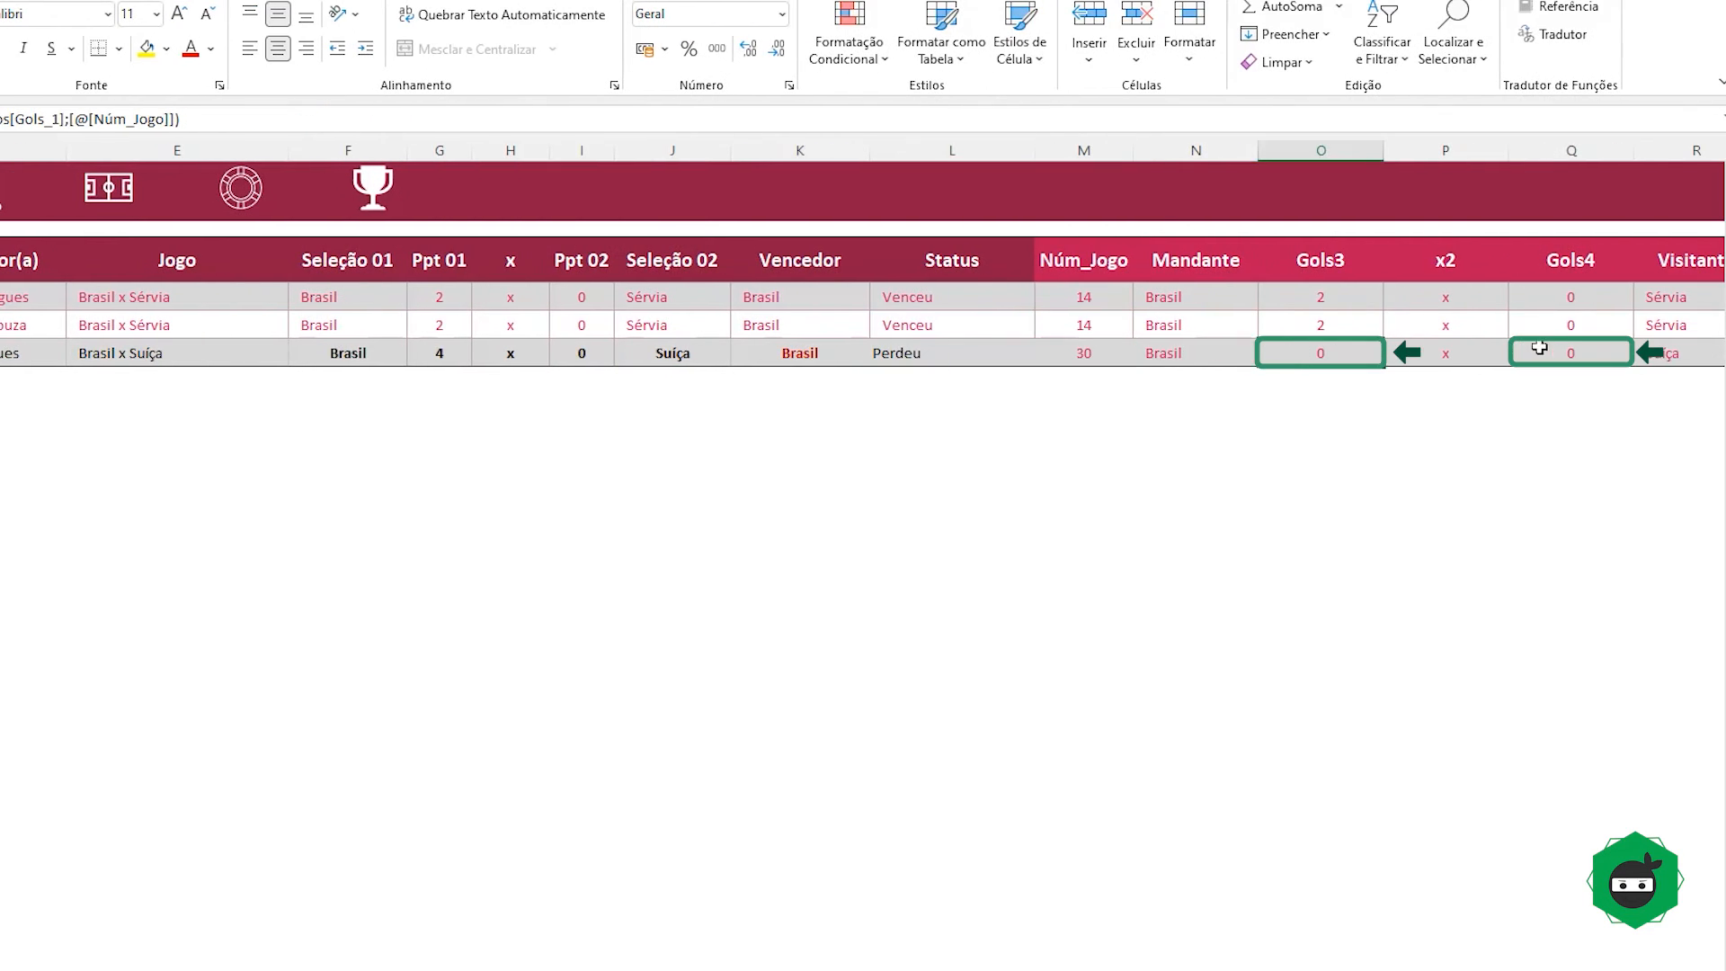
{"action": "left_click", "coordinate": [1539, 348]}
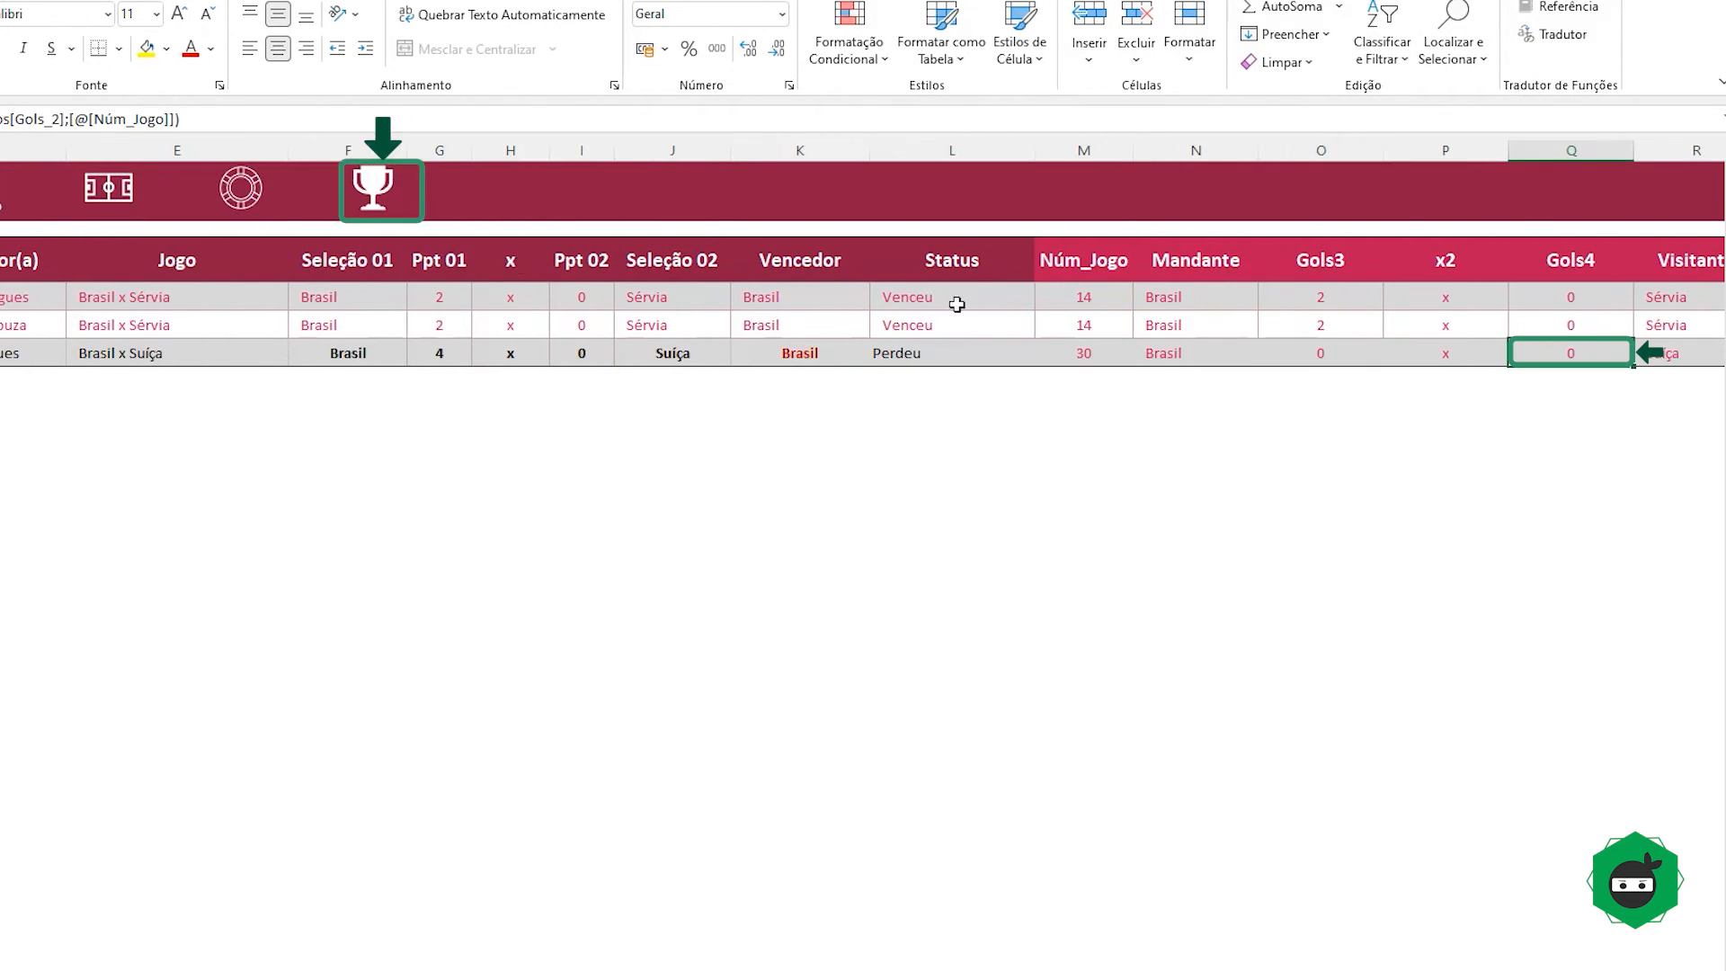
Step: Record the Brasil x Suíça match result as 1 x 0 in the game results, and return to the third bet's Status
{"action": "left_click", "coordinate": [109, 191]}
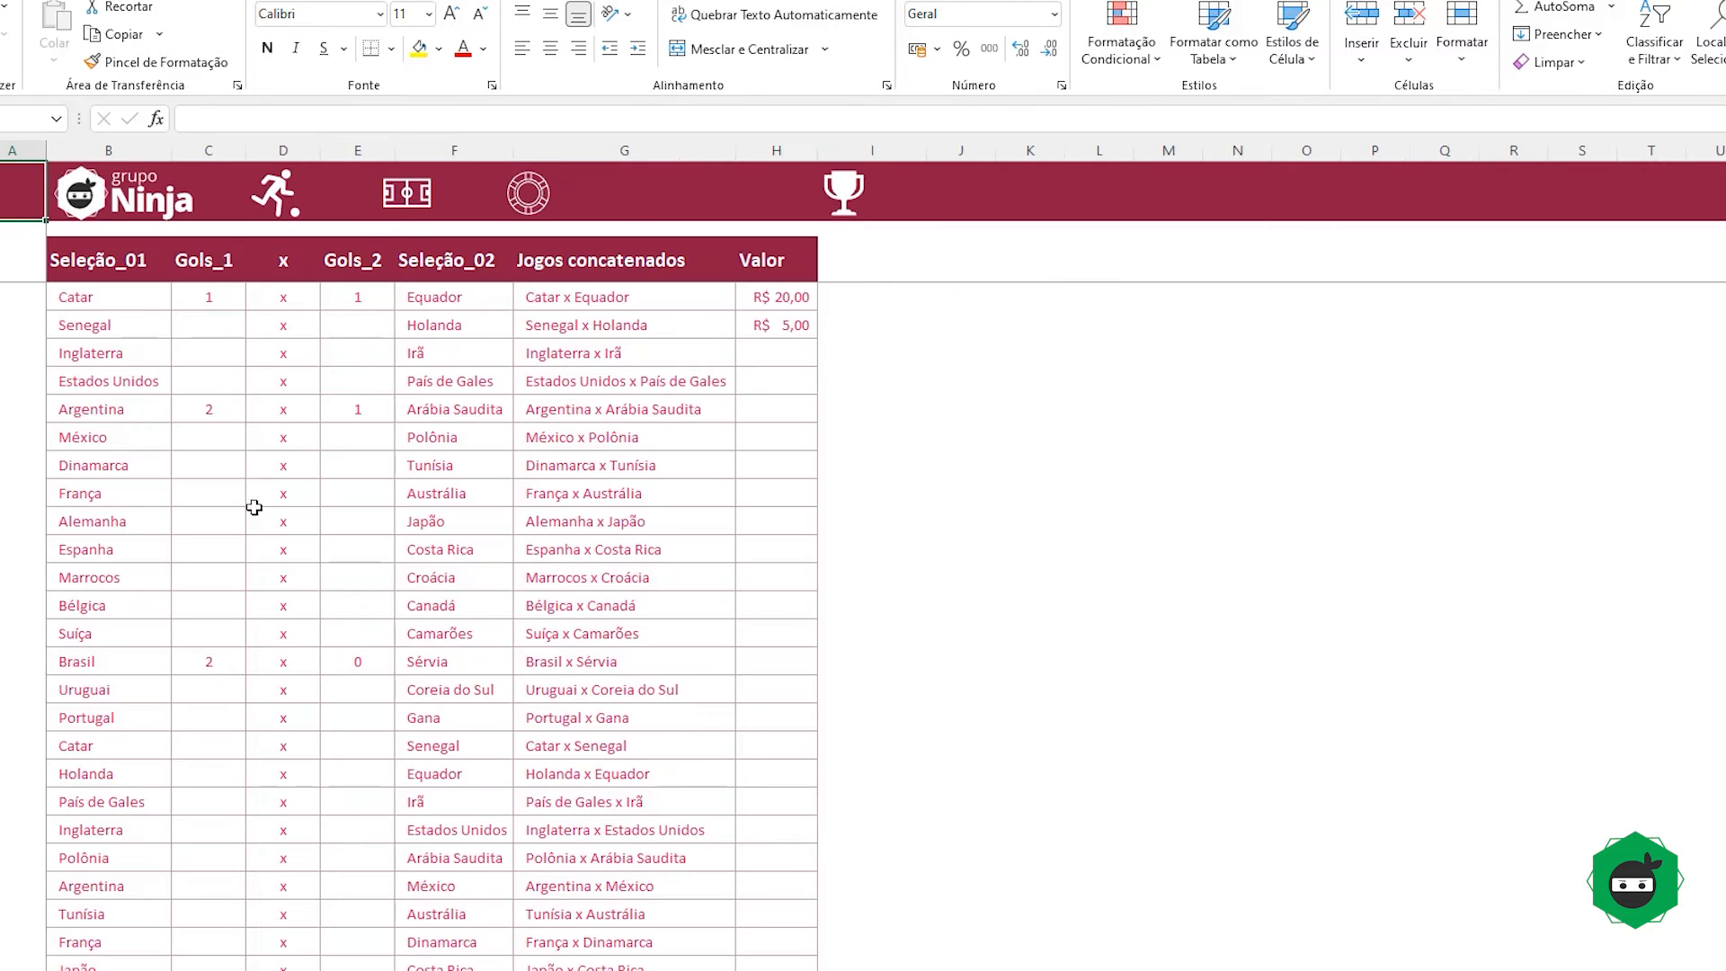
{"action": "scroll", "coordinate": [225, 557], "scroll_direction": "down", "scroll_amount": 1}
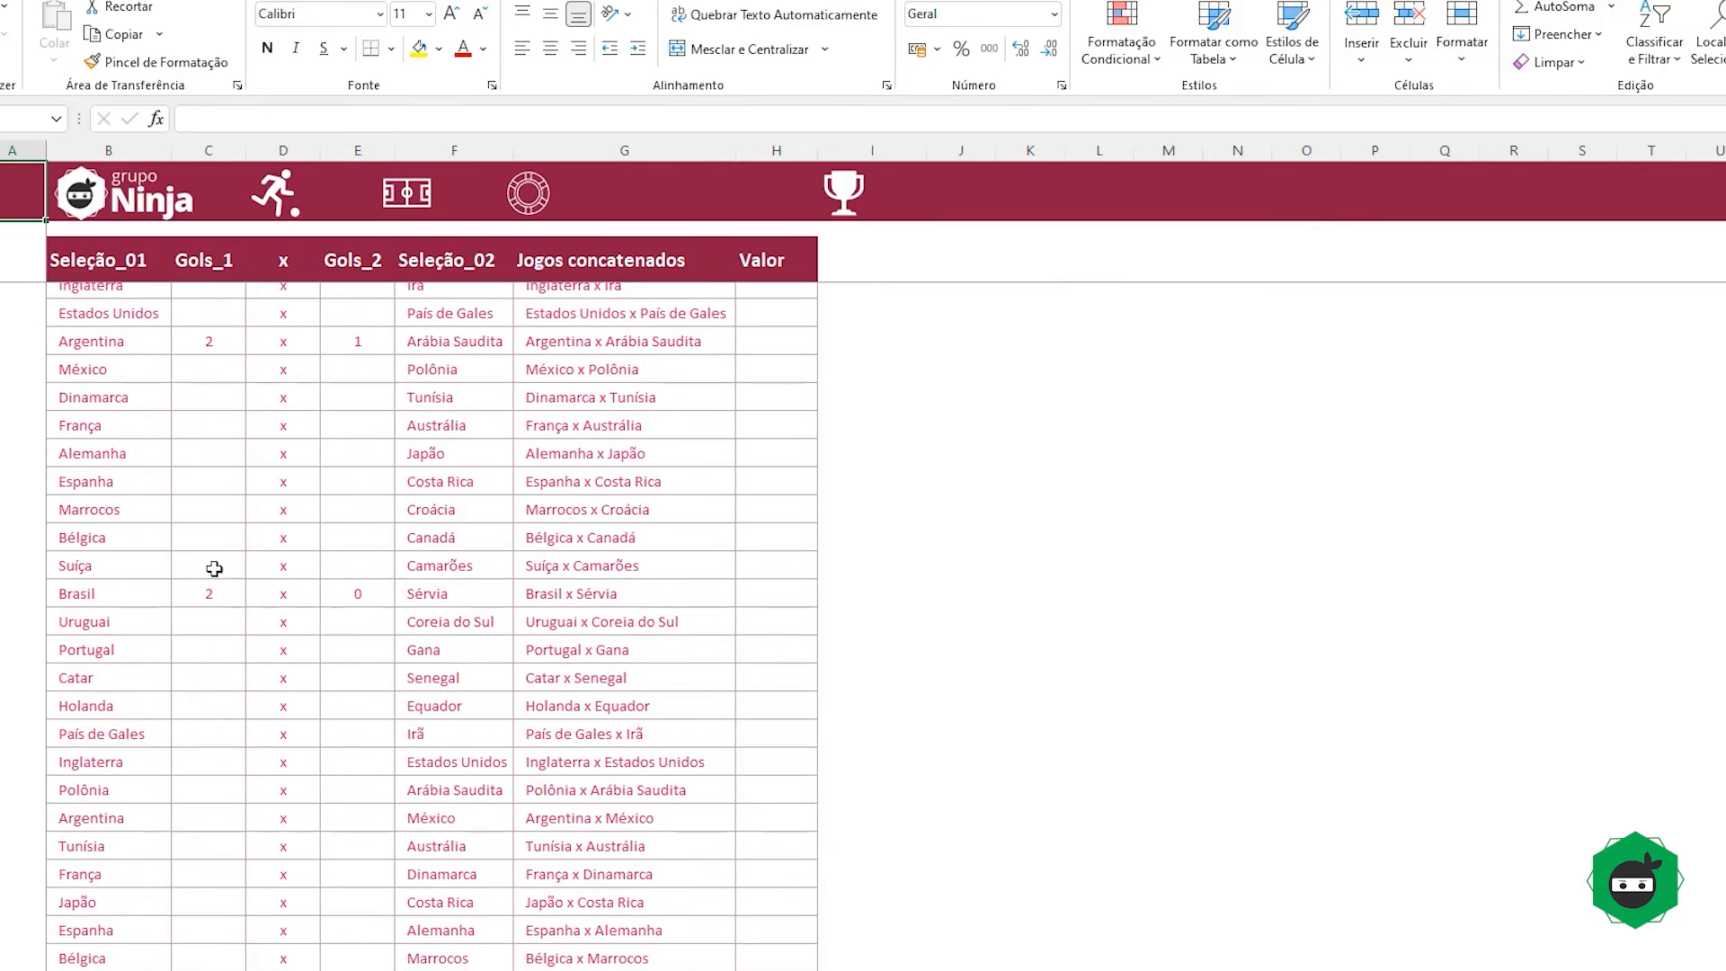
{"action": "scroll", "coordinate": [211, 764], "scroll_direction": "down", "scroll_amount": 2}
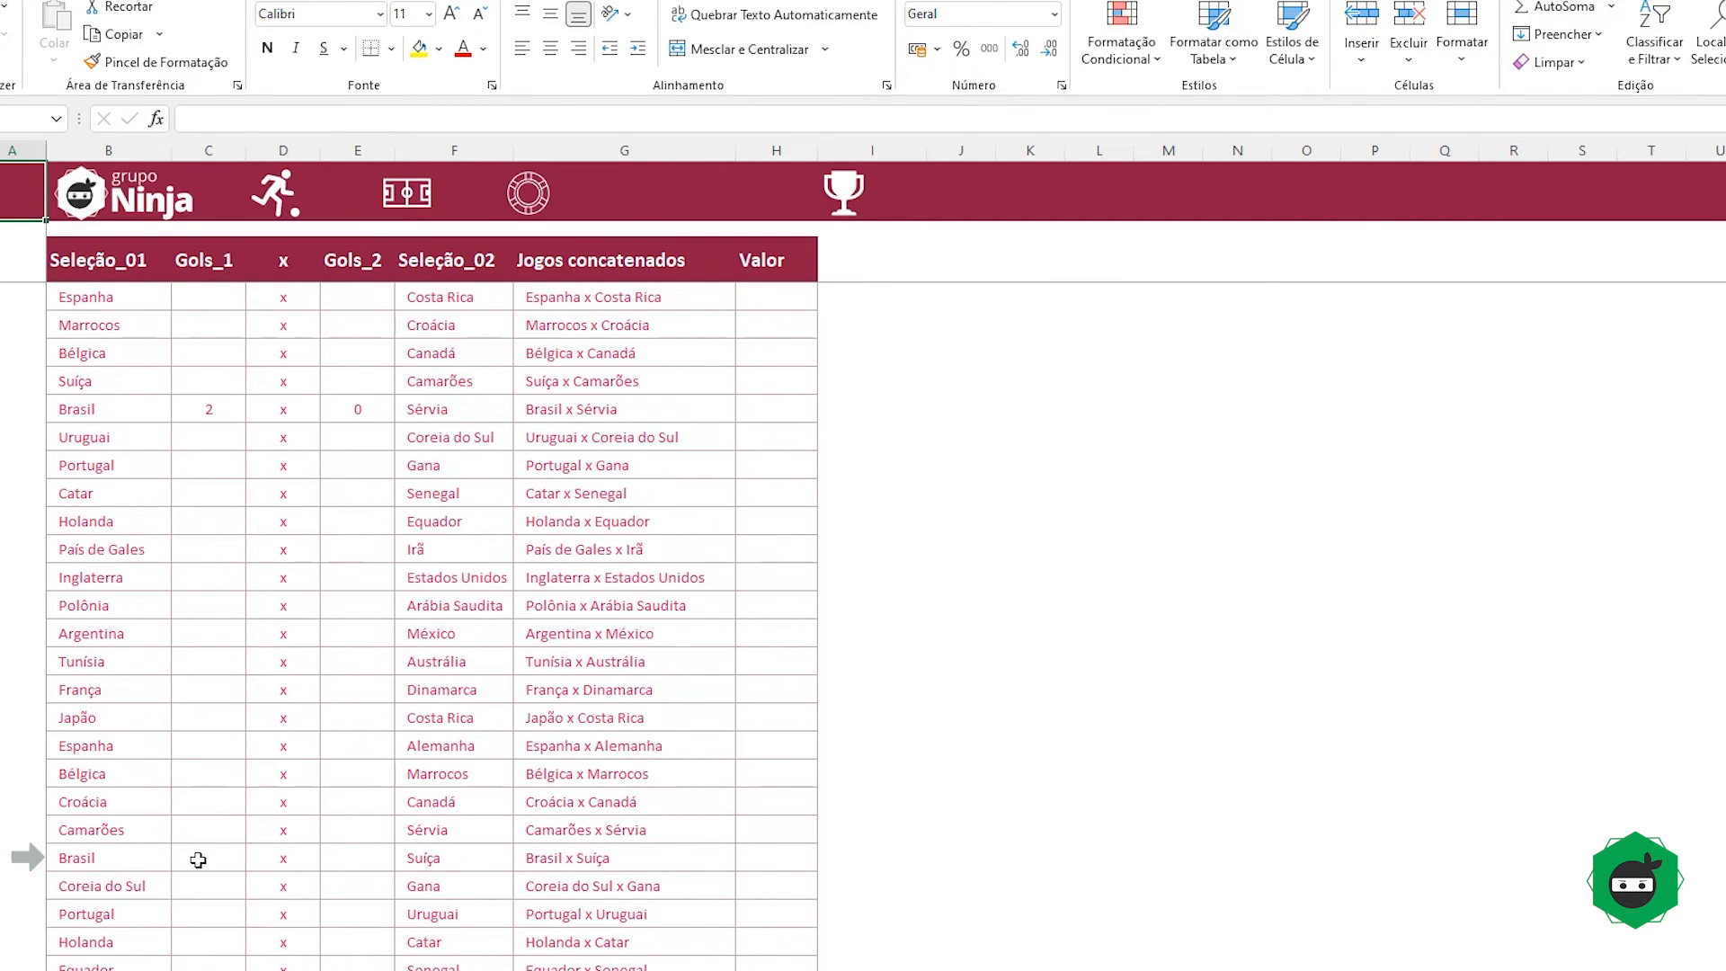
{"action": "left_click", "coordinate": [202, 858]}
{"action": "type", "text": "1"}
{"action": "key", "text": "Tab"}
{"action": "key", "text": "Tab"}
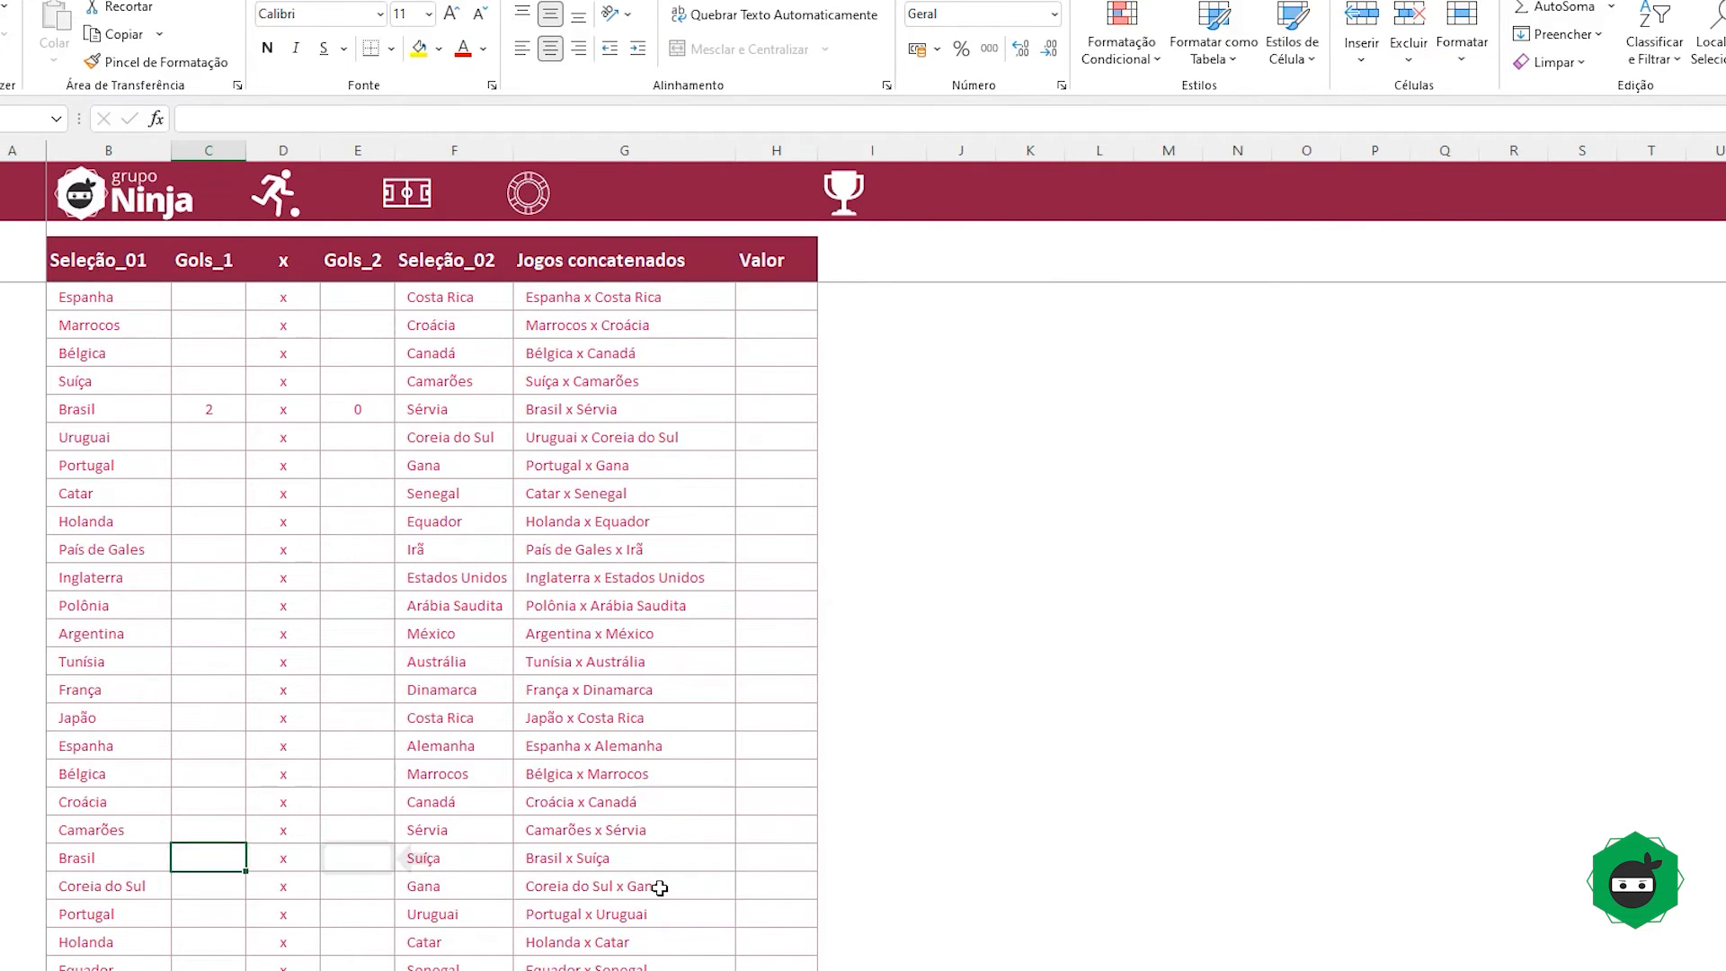
{"action": "type", "text": "0"}
{"action": "key", "text": "Tab"}
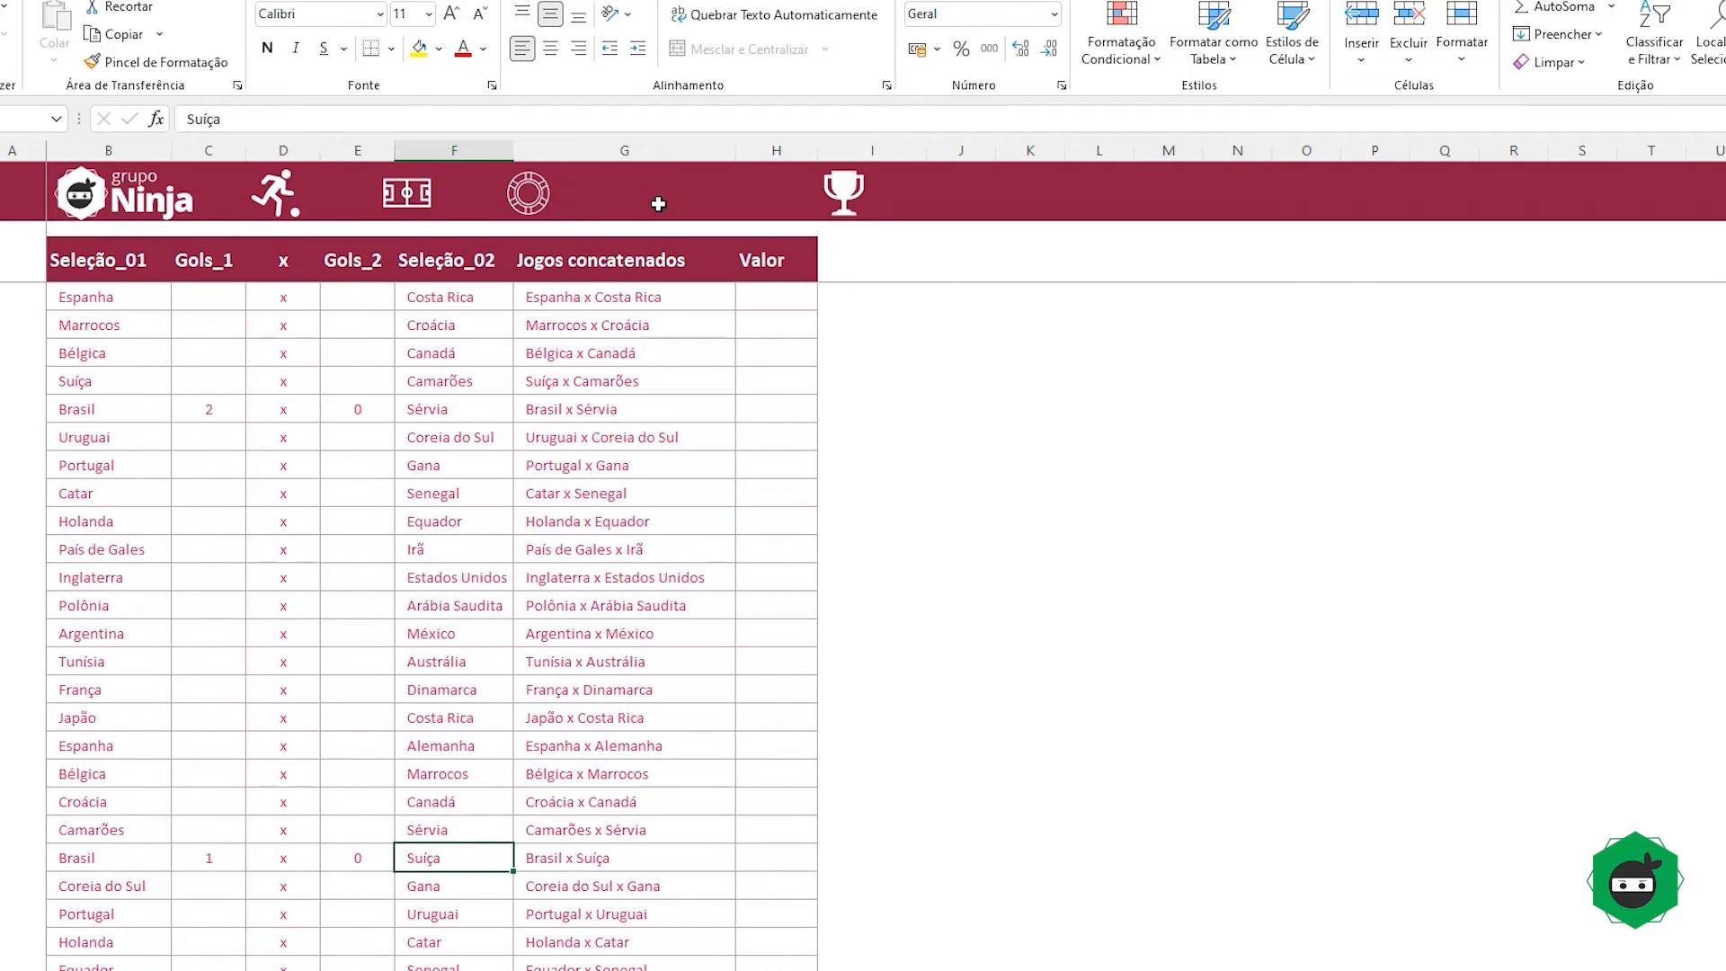
{"action": "left_click", "coordinate": [534, 202]}
{"action": "left_click", "coordinate": [1231, 351]}
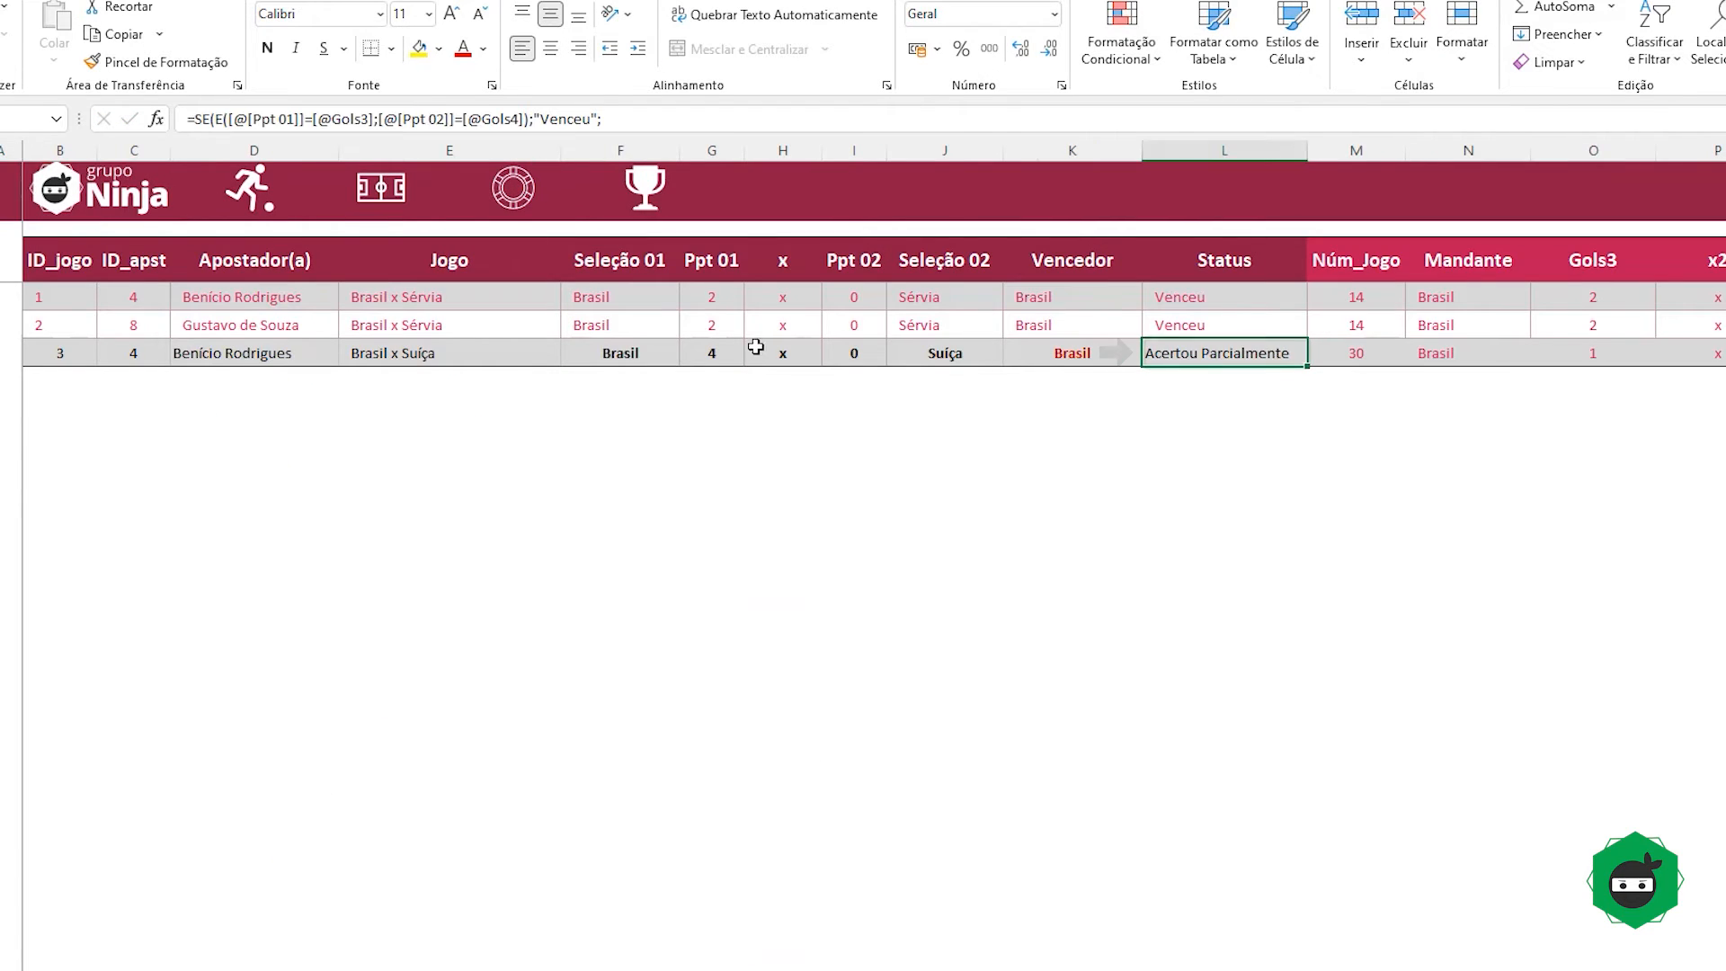
Step: Review the third bet's Ppt 01 and Ppt 02 predictions, its Status and its Jogo Vencedor entry
{"action": "left_click", "coordinate": [709, 349]}
{"action": "left_click", "coordinate": [854, 353]}
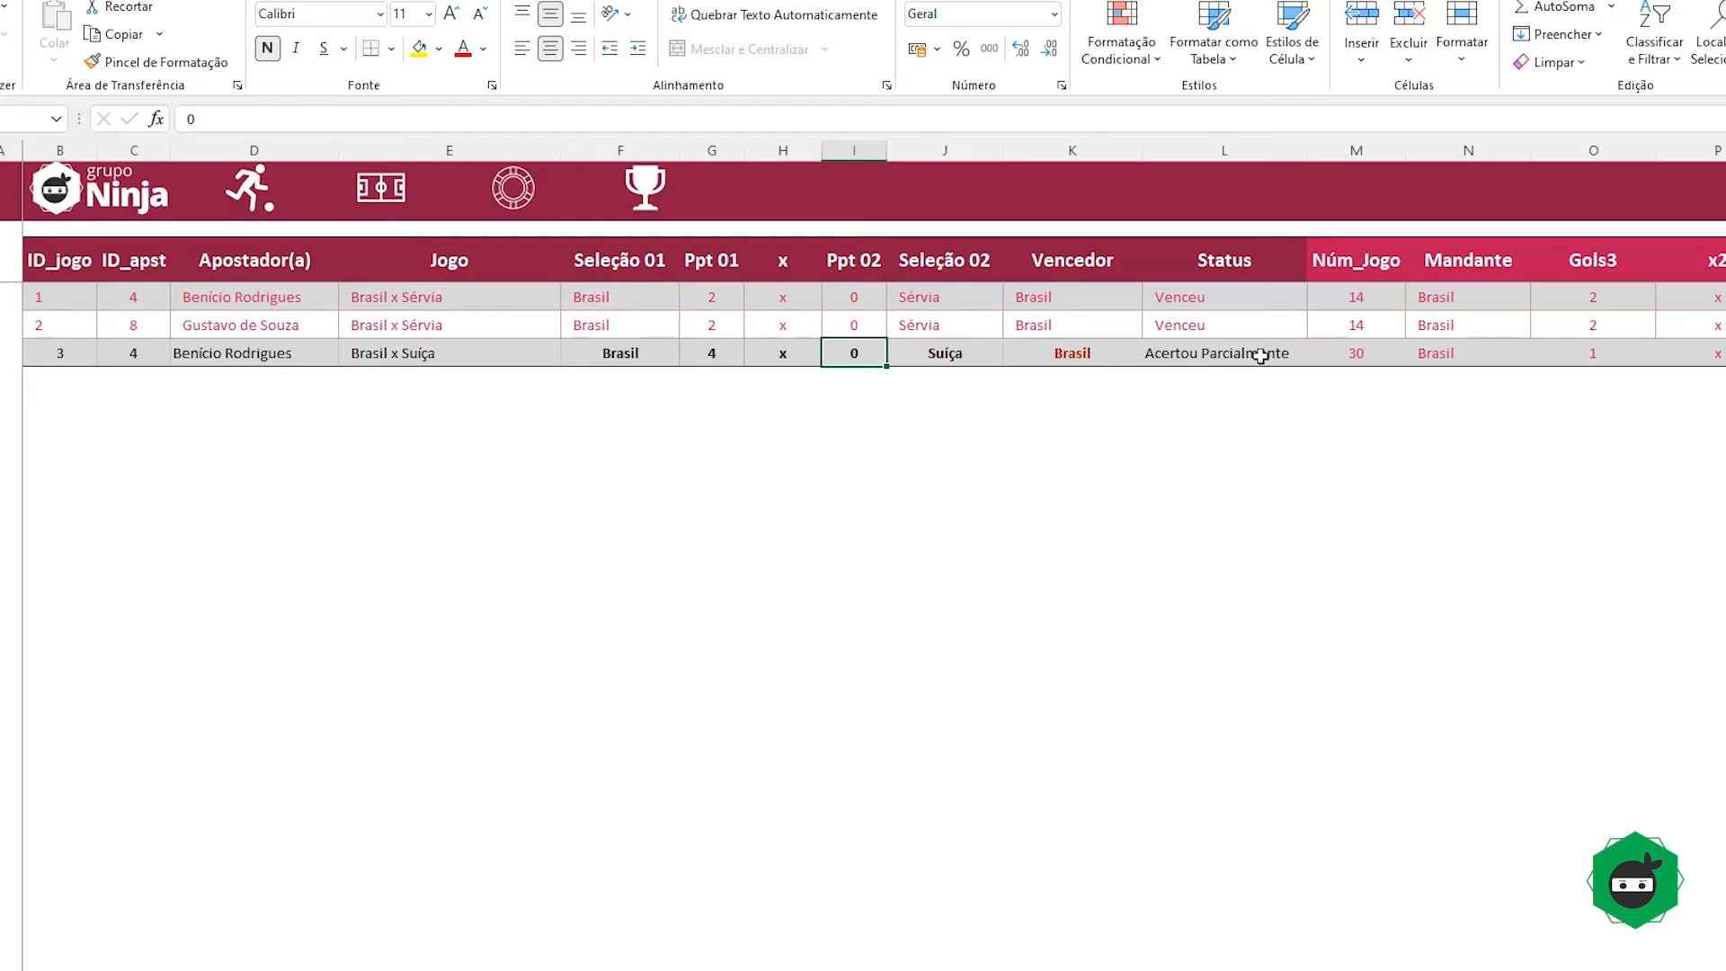
{"action": "left_click", "coordinate": [1227, 353]}
{"action": "scroll", "coordinate": [1640, 489], "scroll_direction": "right", "scroll_amount": 4}
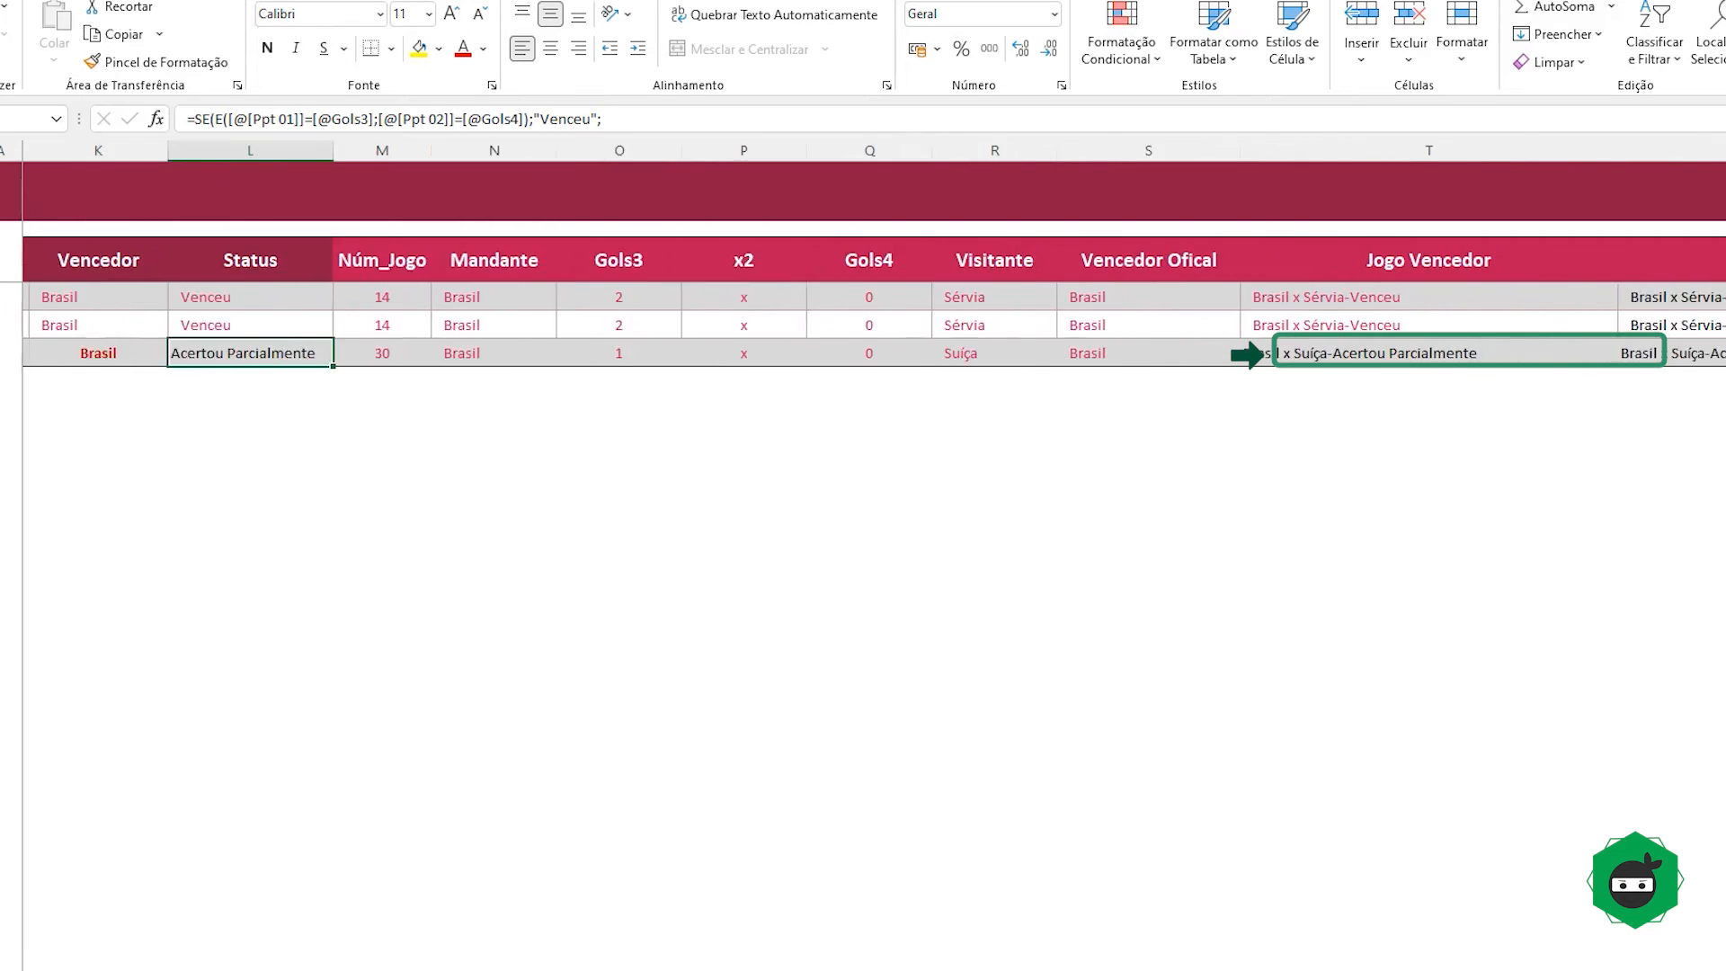
{"action": "left_click", "coordinate": [1533, 351]}
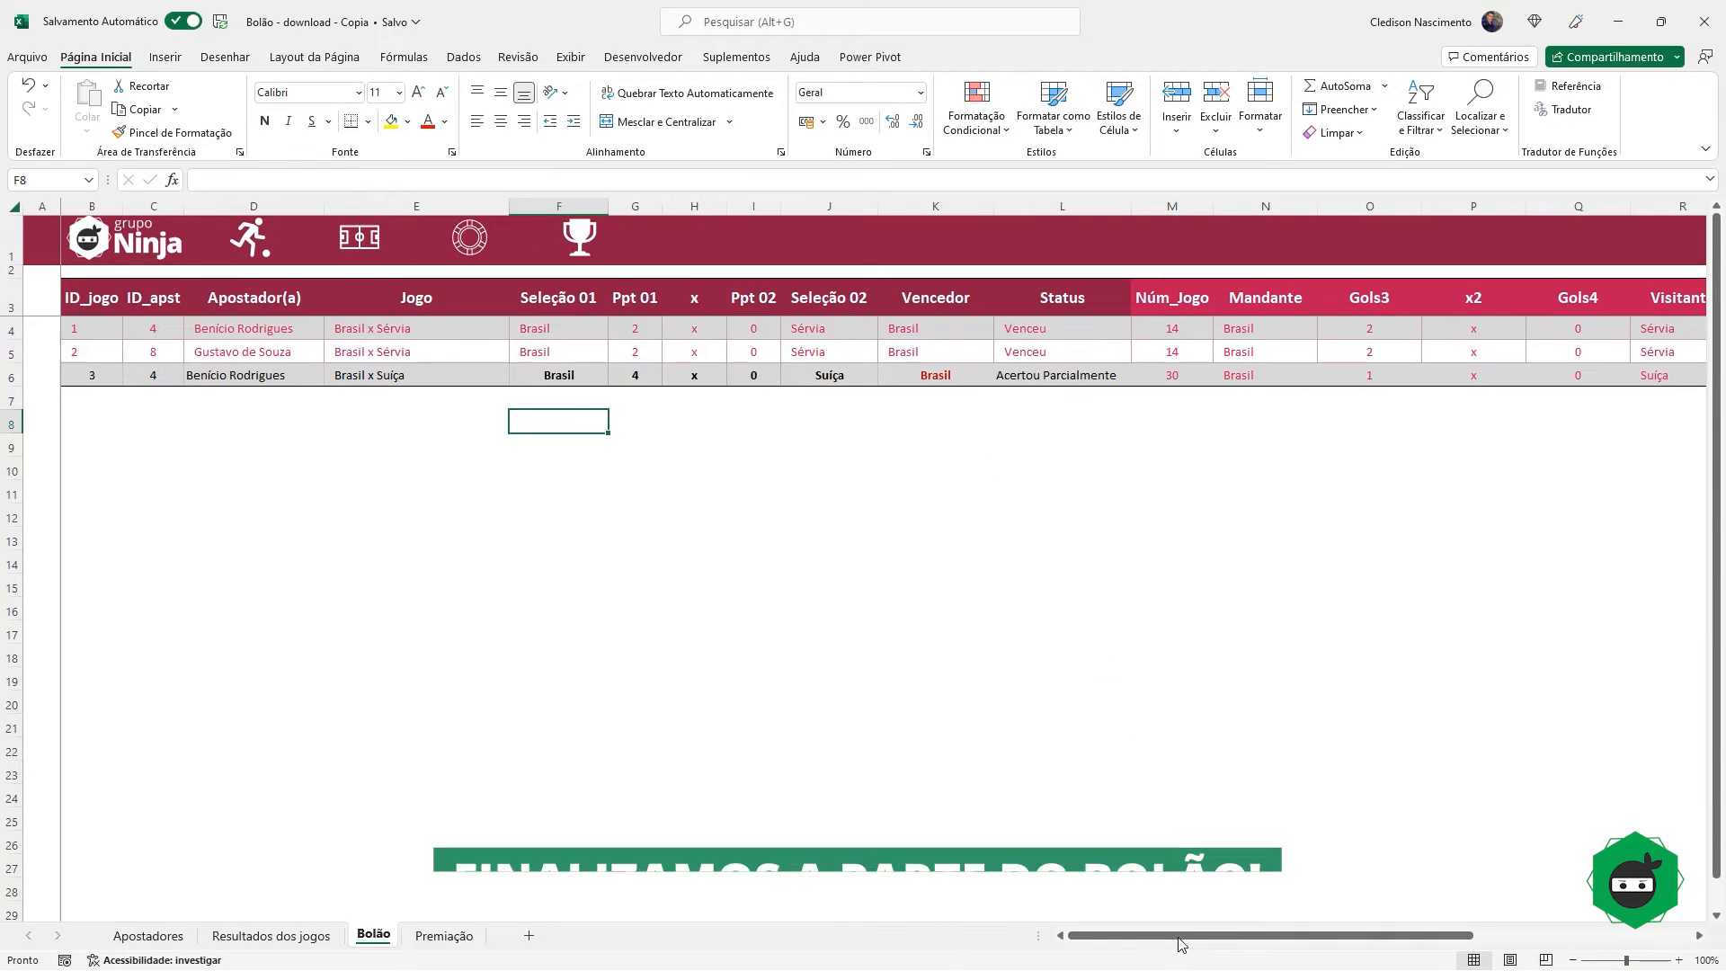
{"action": "left_click_drag", "start_coordinate": [1167, 937], "coordinate": [1131, 939]}
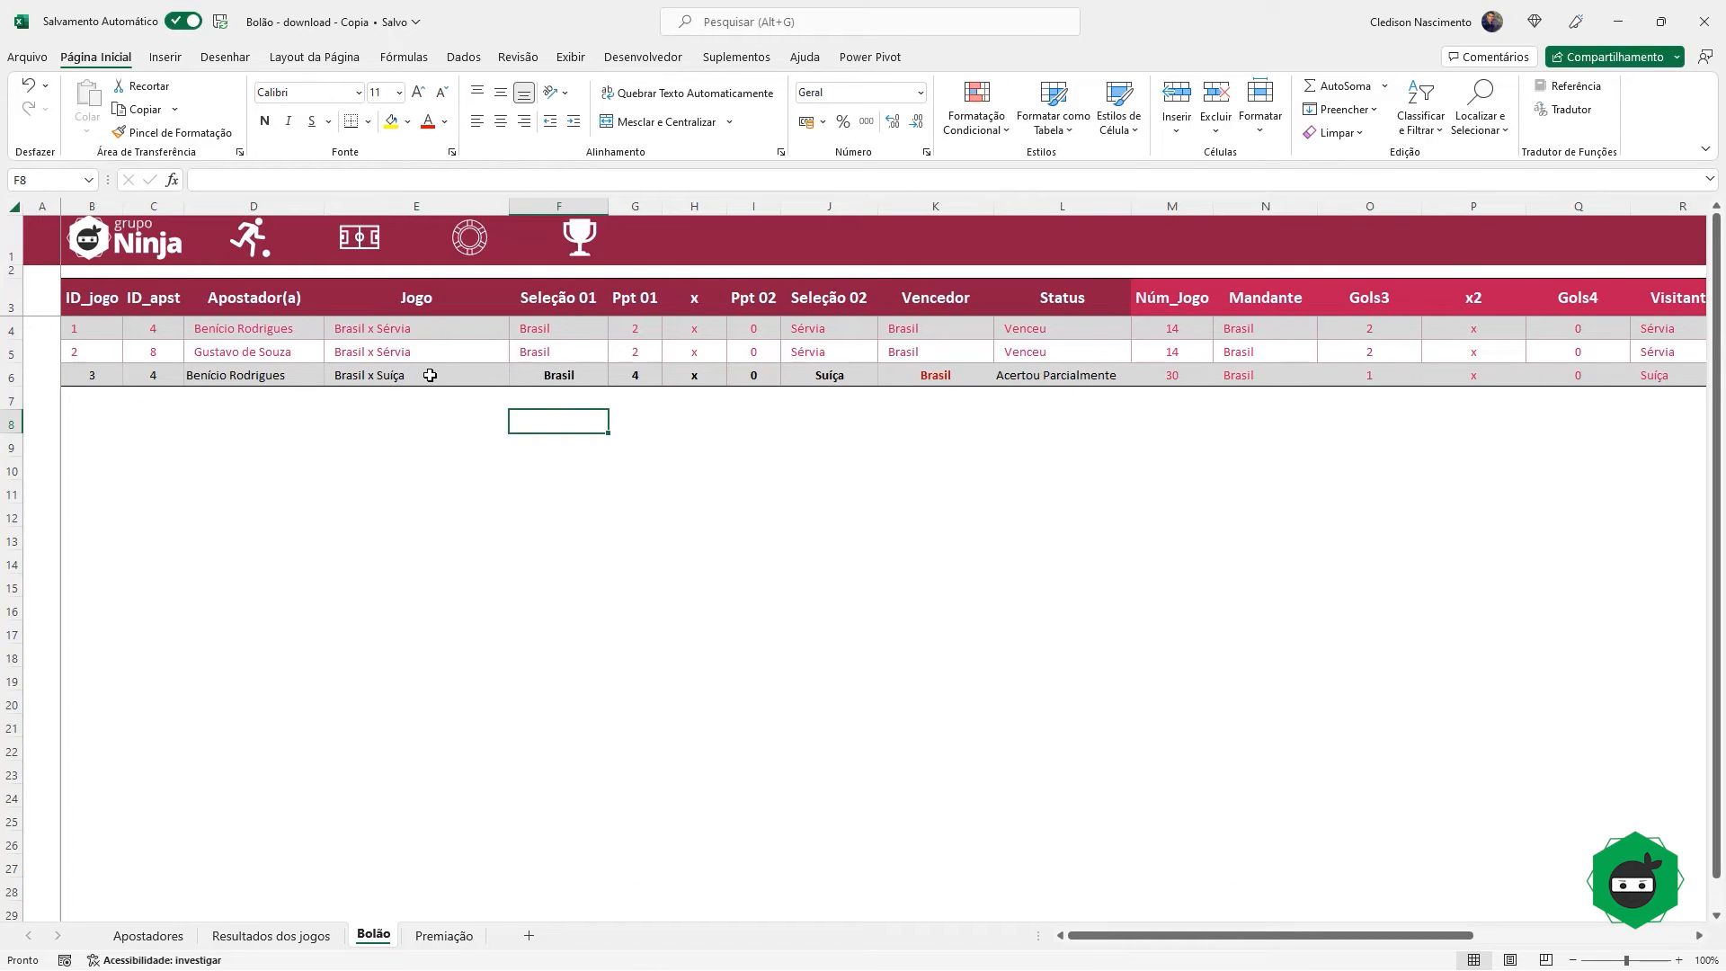
Step: On the Premiação sheet, set the data validation of the cell under Selecione o Jogo to allow a Lista
{"action": "left_click", "coordinate": [580, 241]}
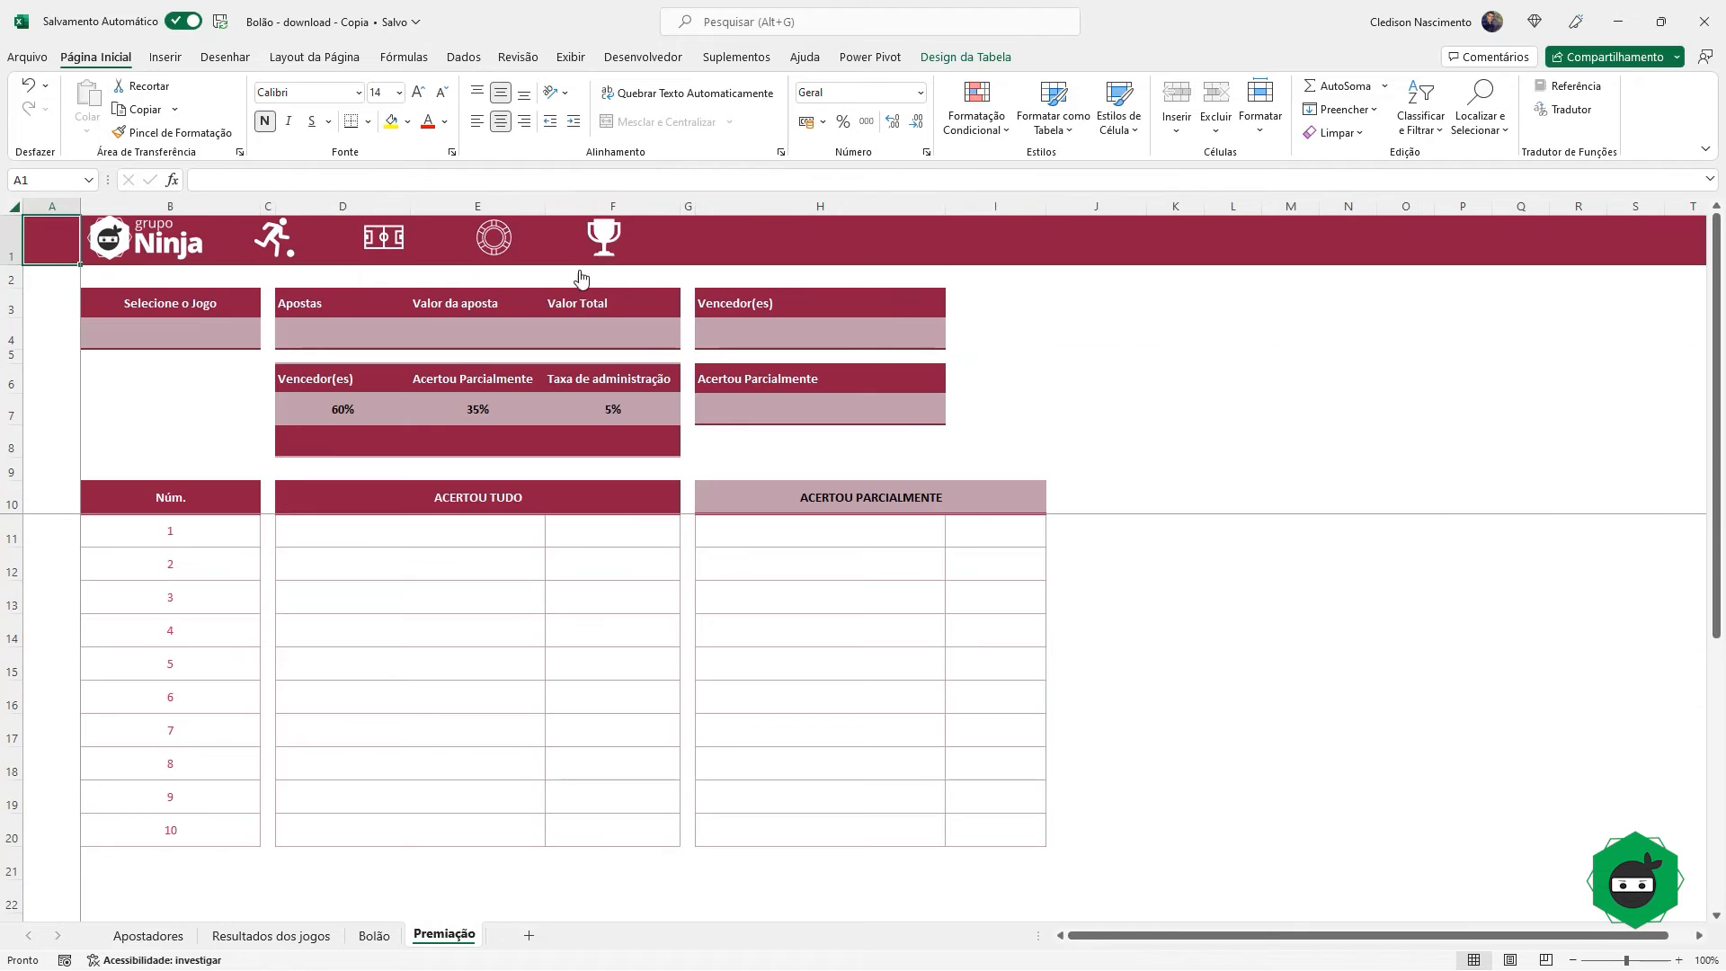
{"action": "left_click", "coordinate": [171, 330]}
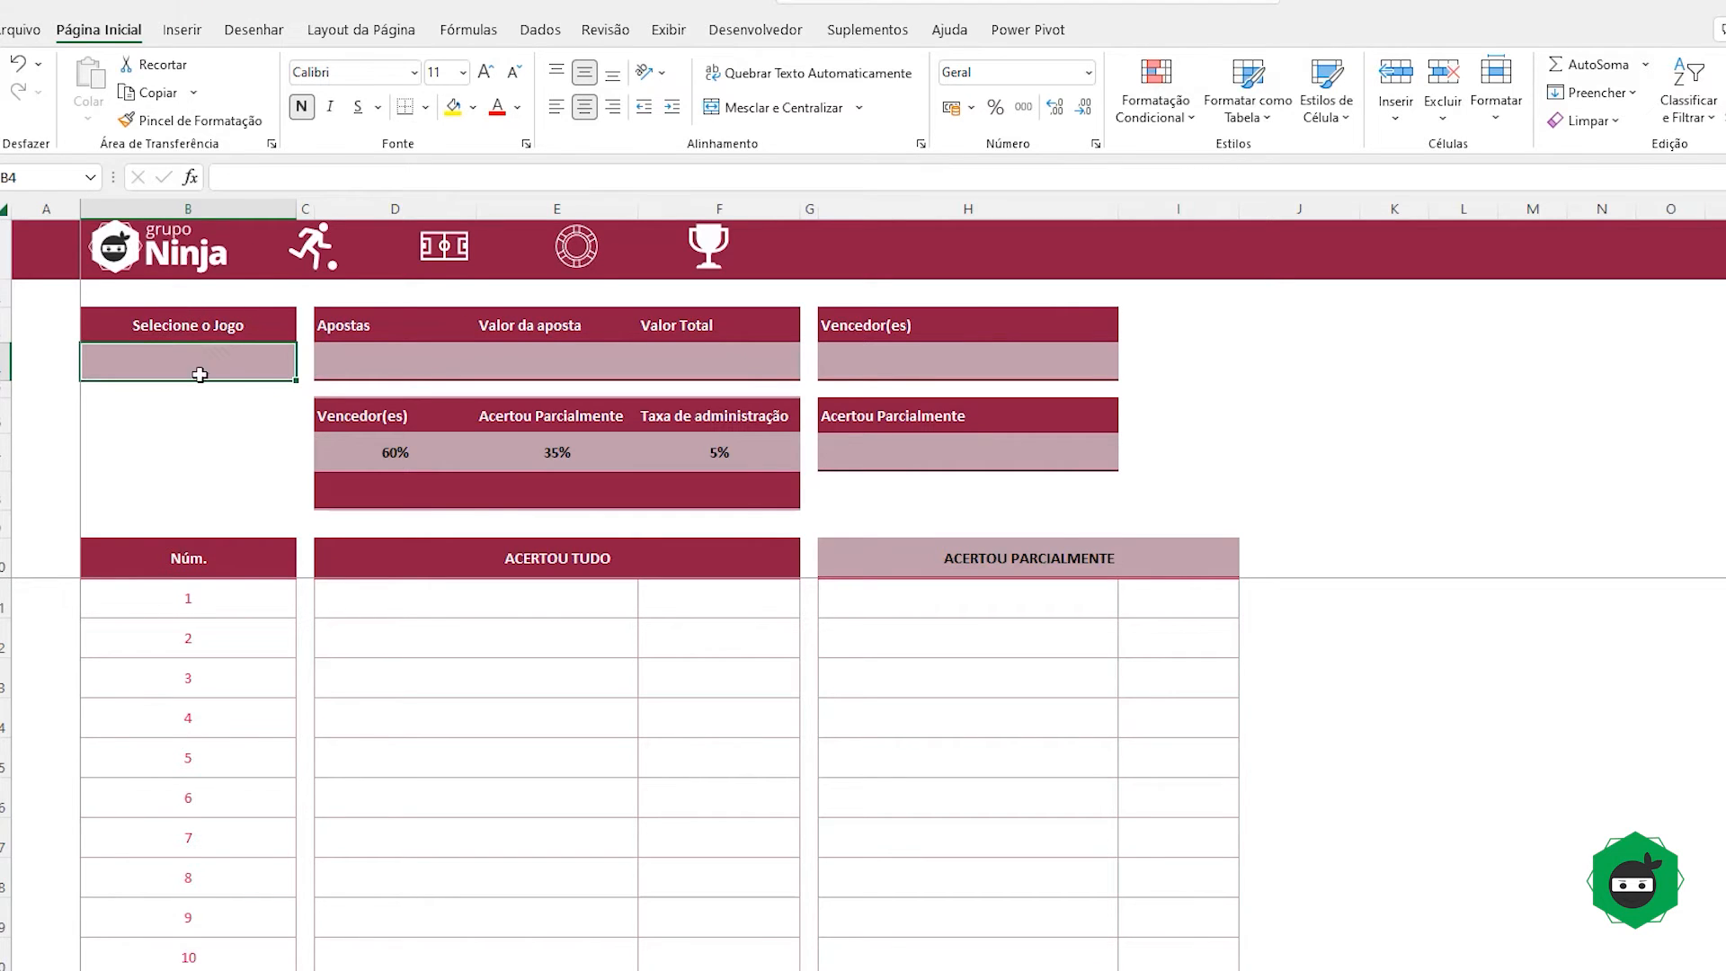
{"action": "left_click", "coordinate": [540, 29]}
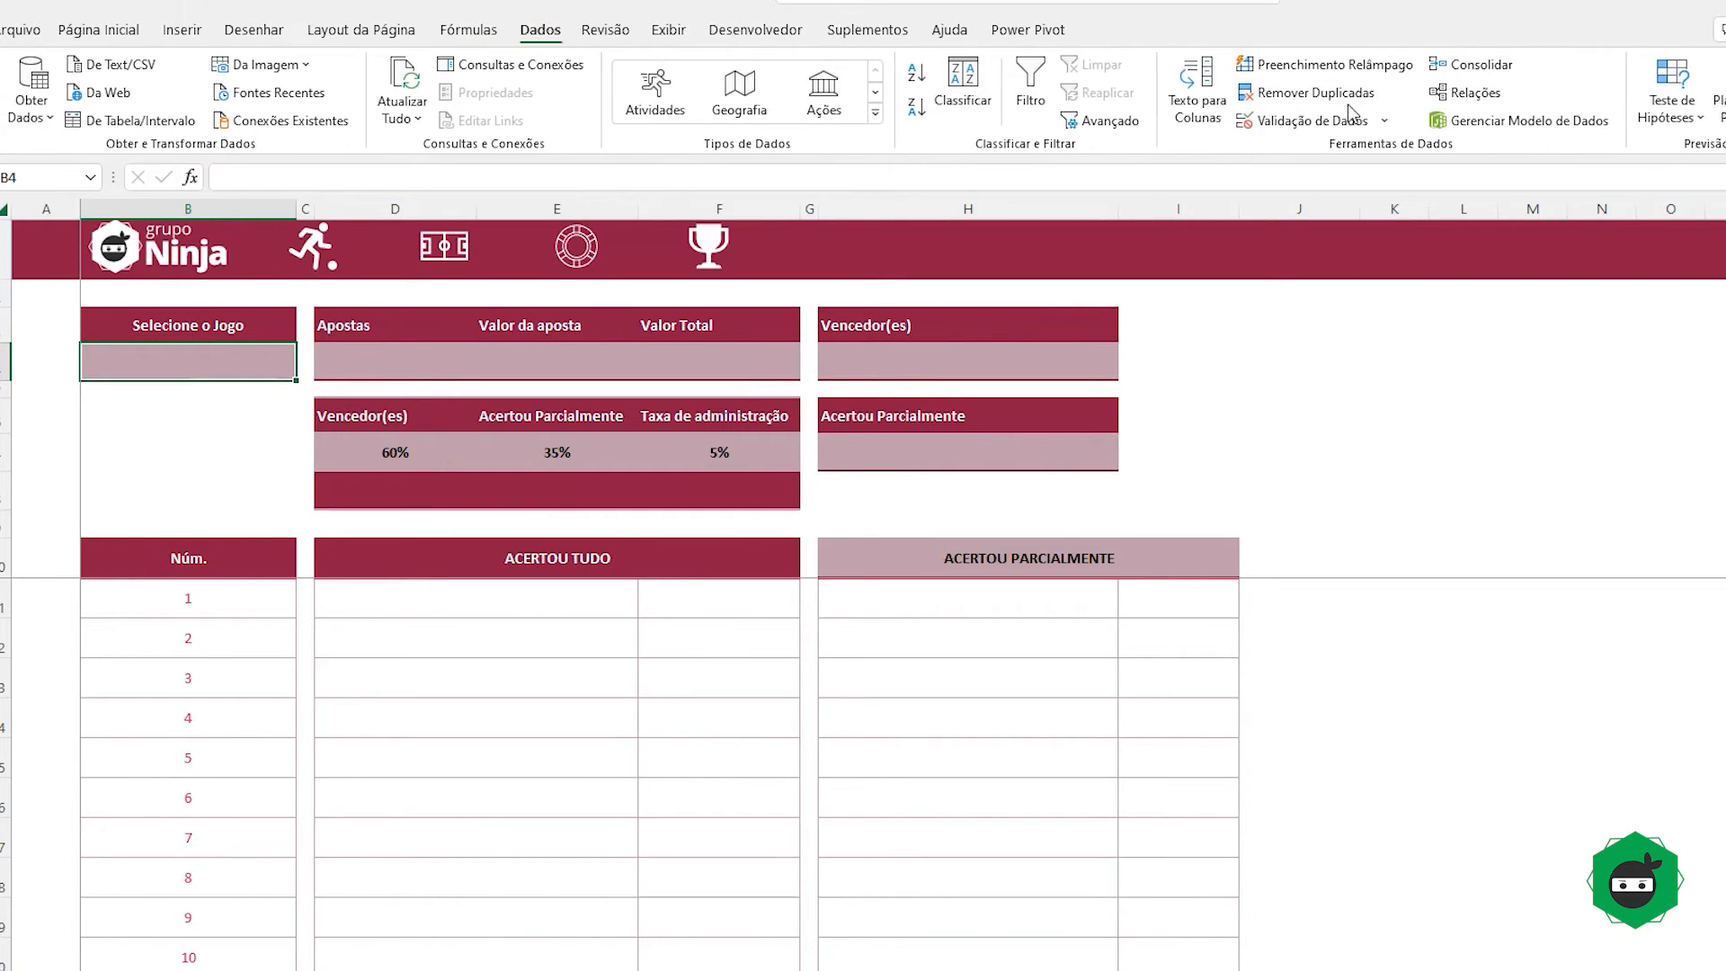
{"action": "left_click", "coordinate": [1308, 120]}
{"action": "left_click", "coordinate": [500, 282]}
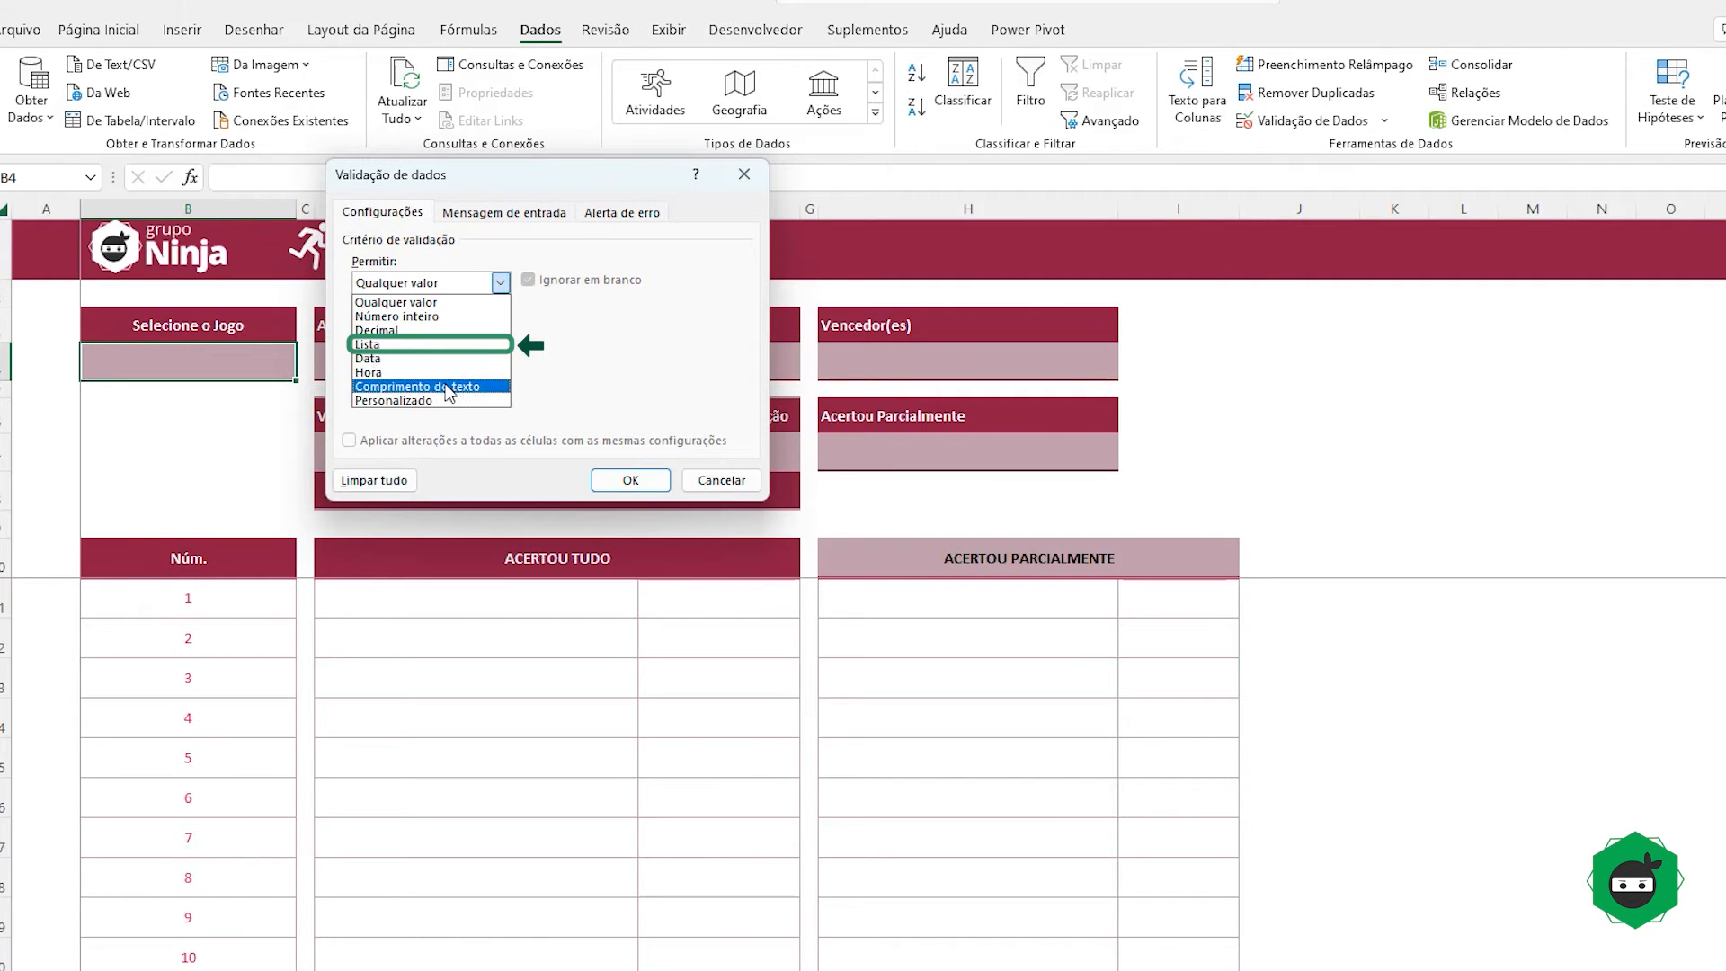
{"action": "left_click", "coordinate": [411, 345]}
Step: Use the Jogos concatenados range G4:G51 from Resultados dos jogos as the validation list's source and apply it
{"action": "left_click", "coordinate": [671, 371]}
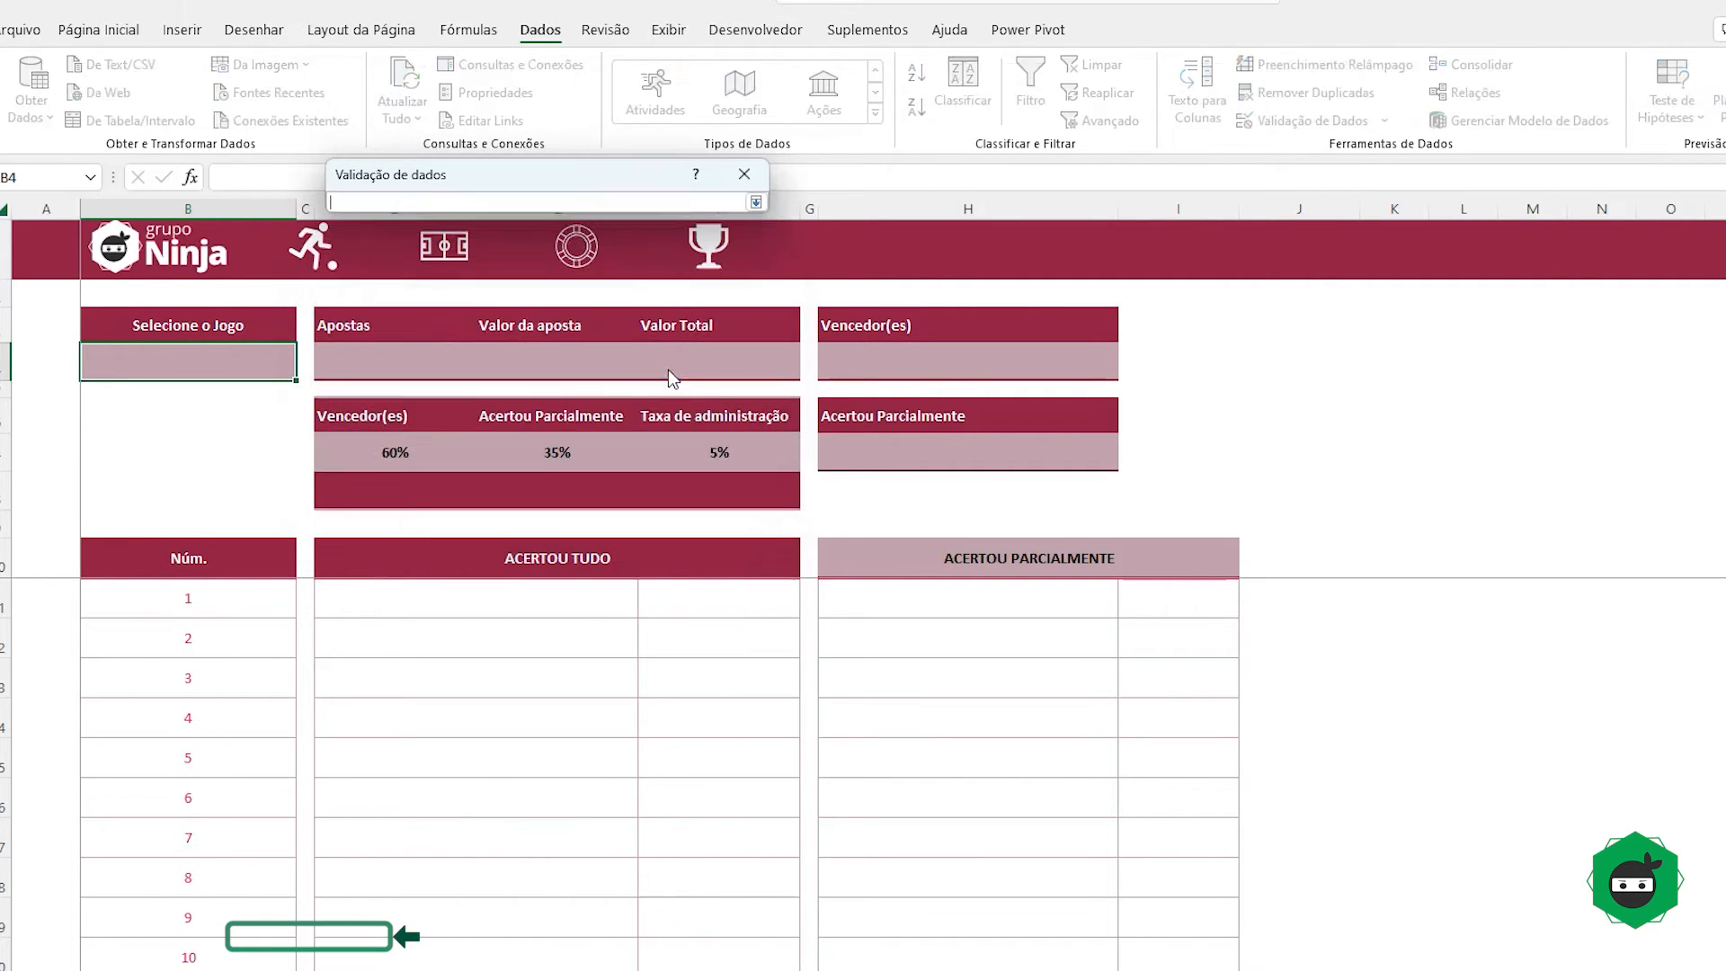
{"action": "left_click", "coordinate": [333, 940]}
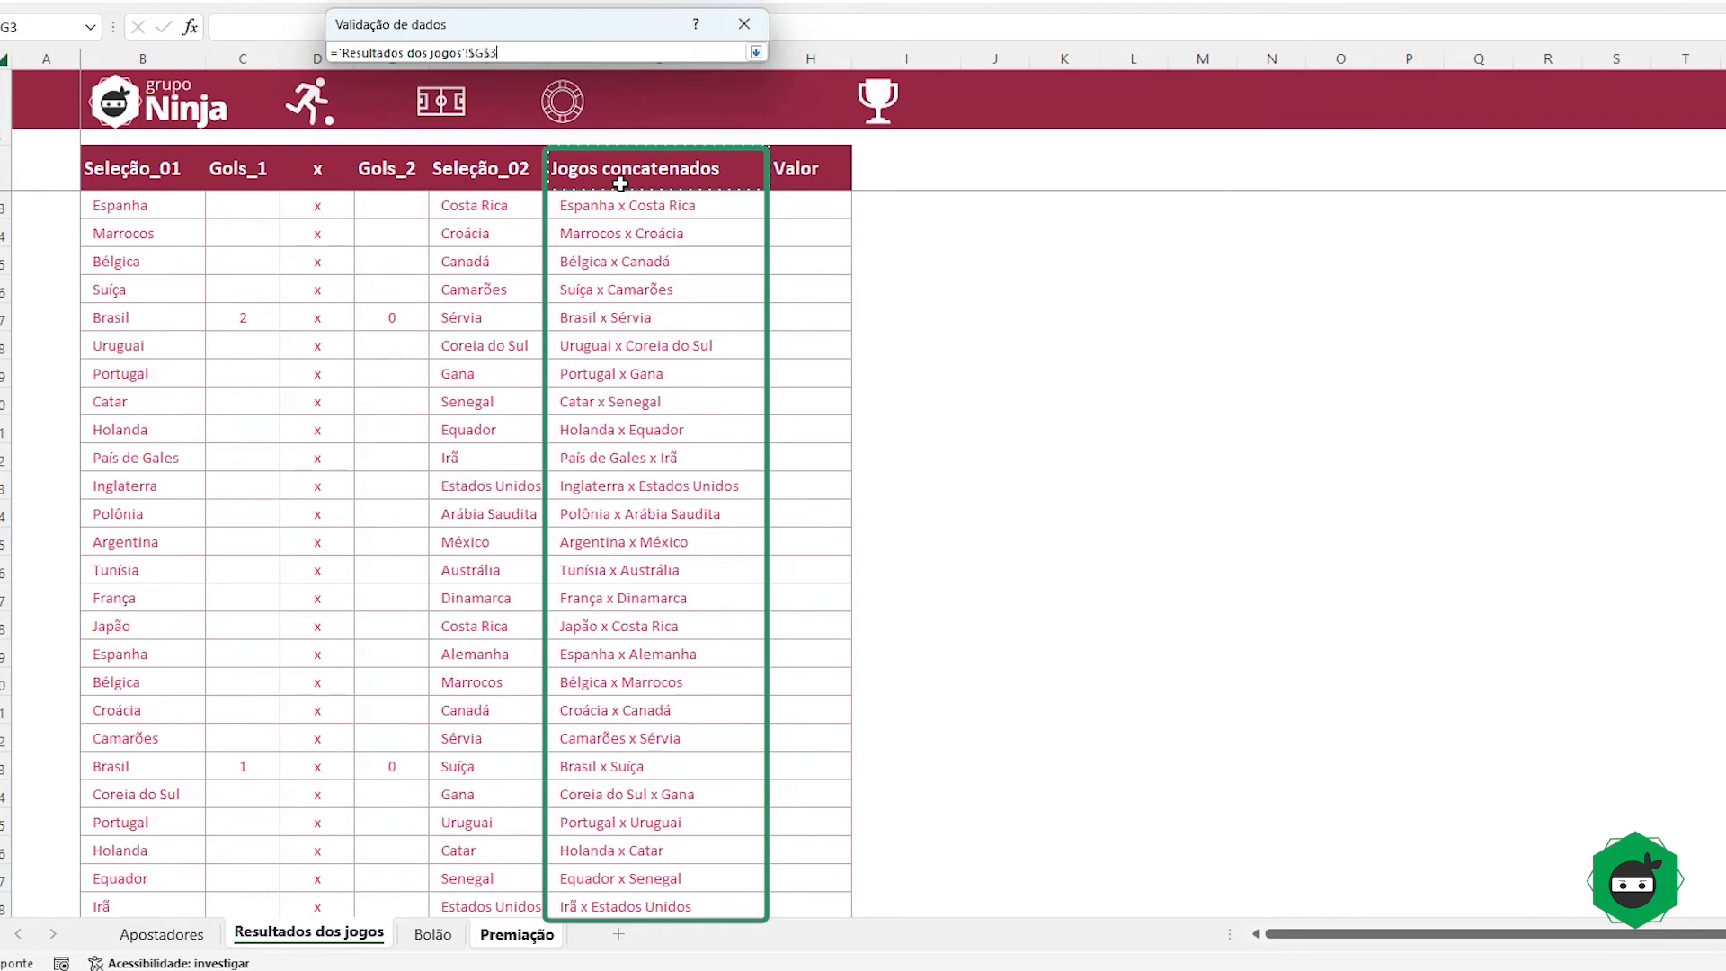
{"action": "key", "text": "Down"}
{"action": "key", "text": "ctrl+shift+Down"}
{"action": "key", "text": "Return"}
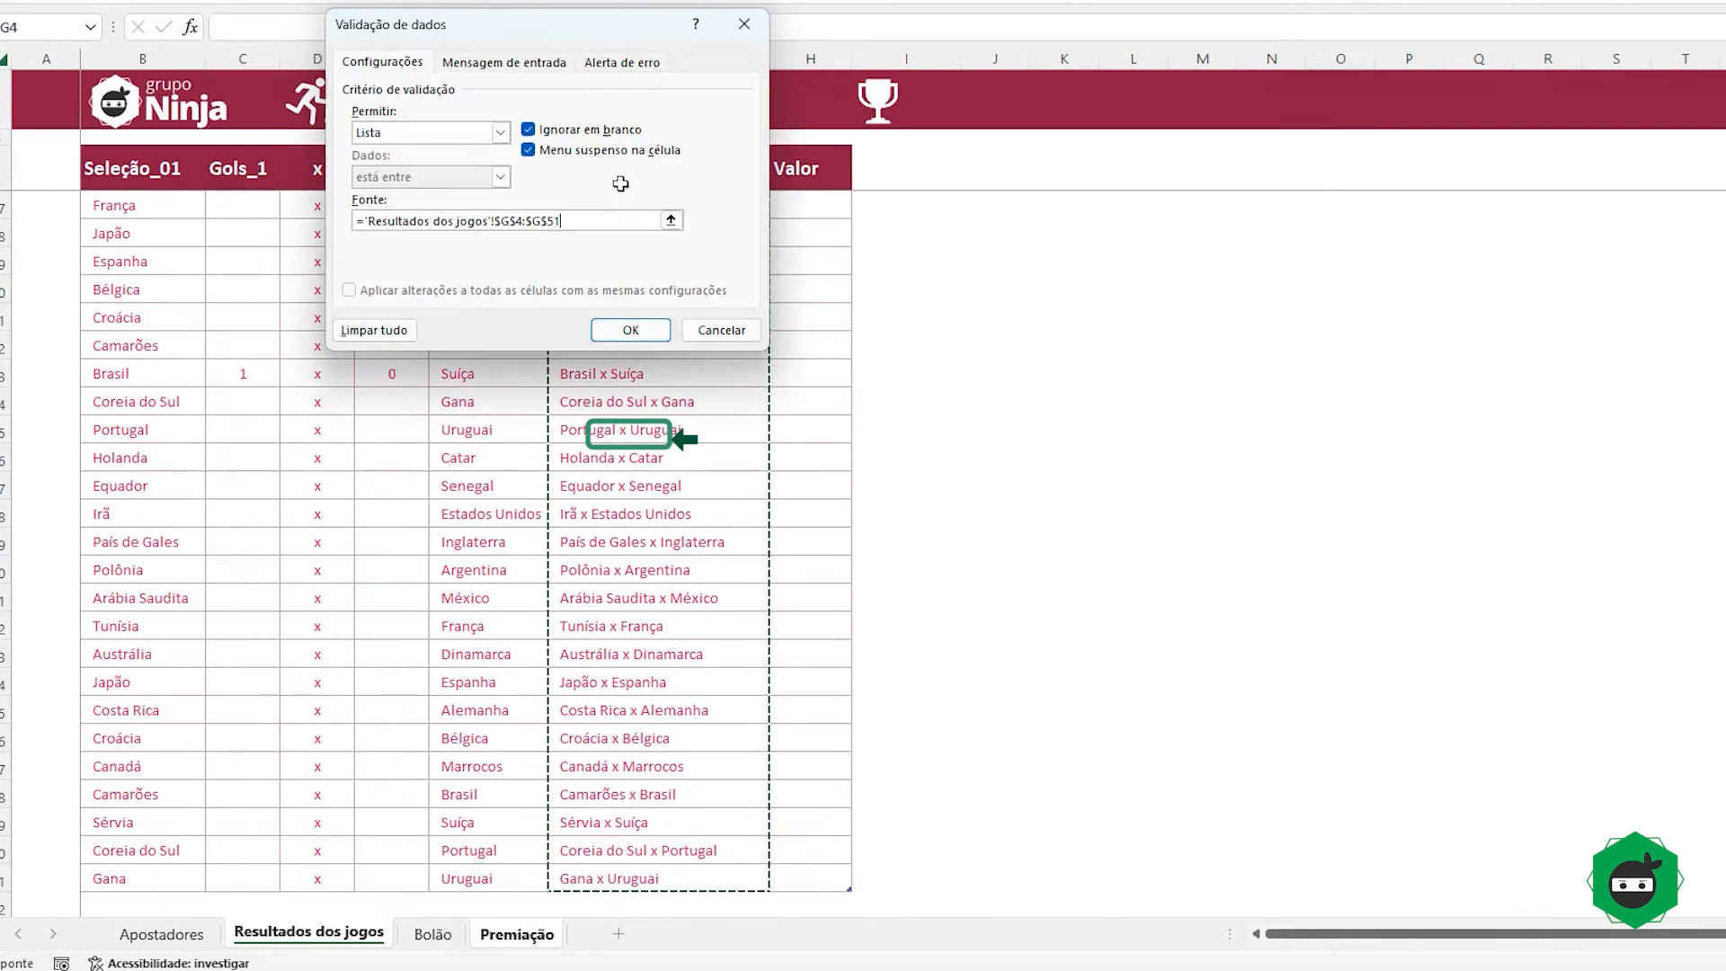
{"action": "left_click", "coordinate": [631, 435]}
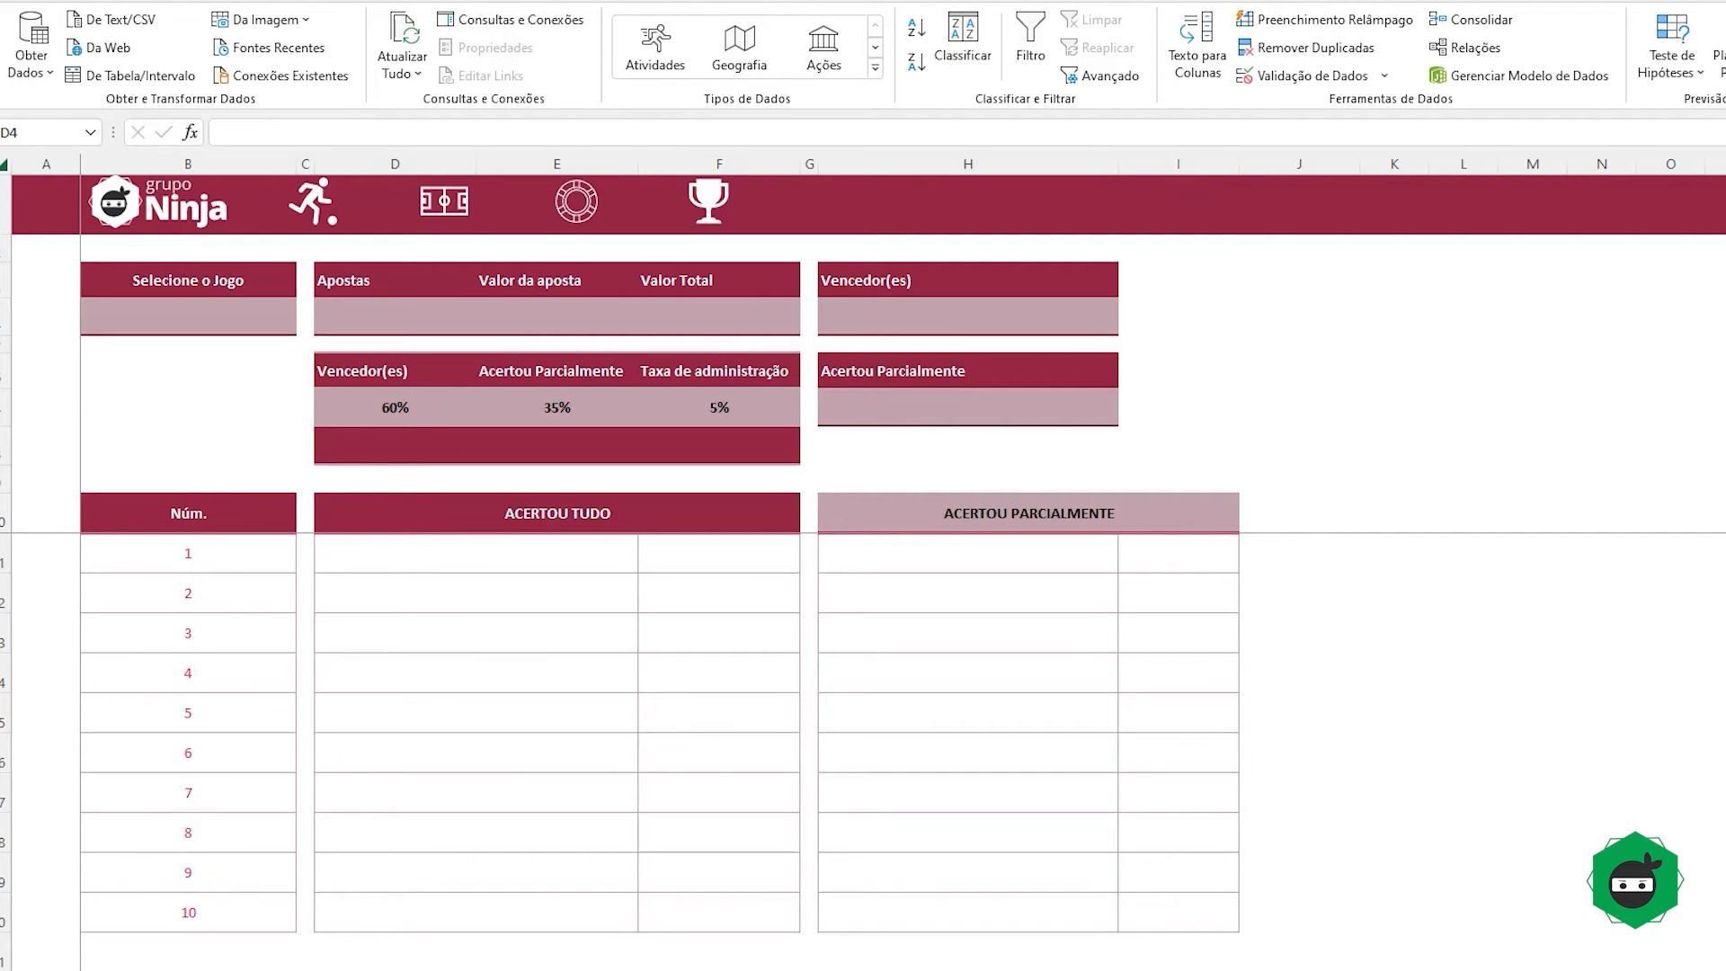
Step: Choose Brasil x Sérvia as the game under Selecione o Jogo
{"action": "left_click", "coordinate": [351, 323]}
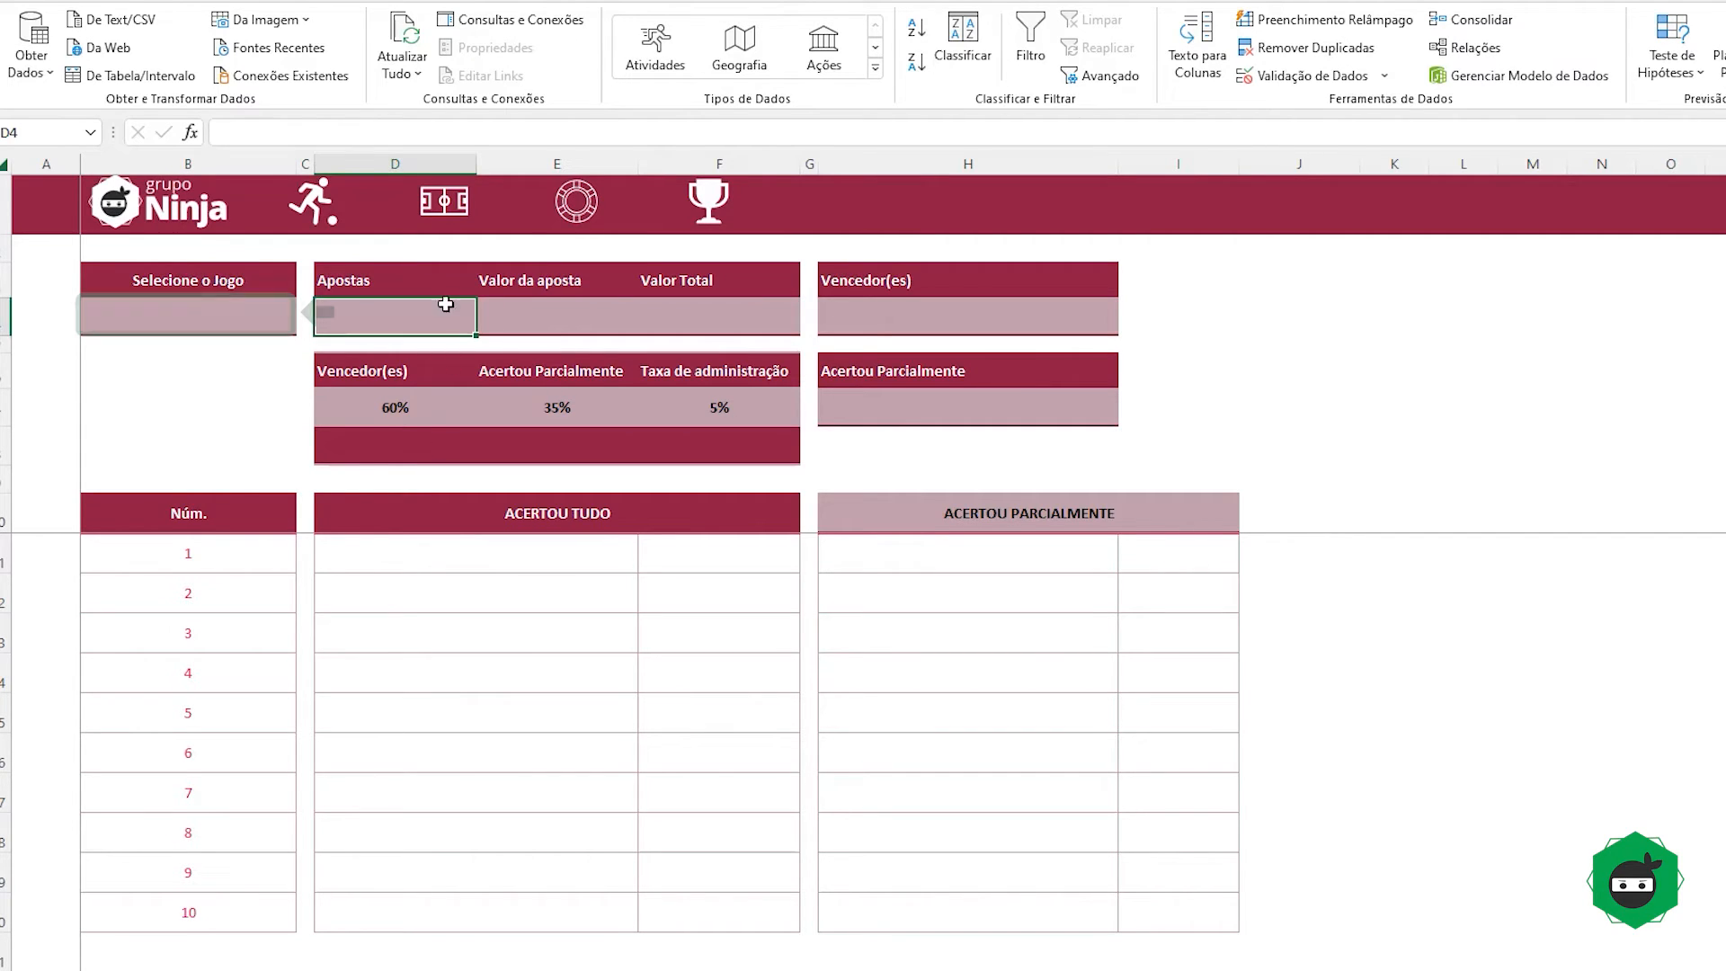
{"action": "left_click", "coordinate": [162, 316]}
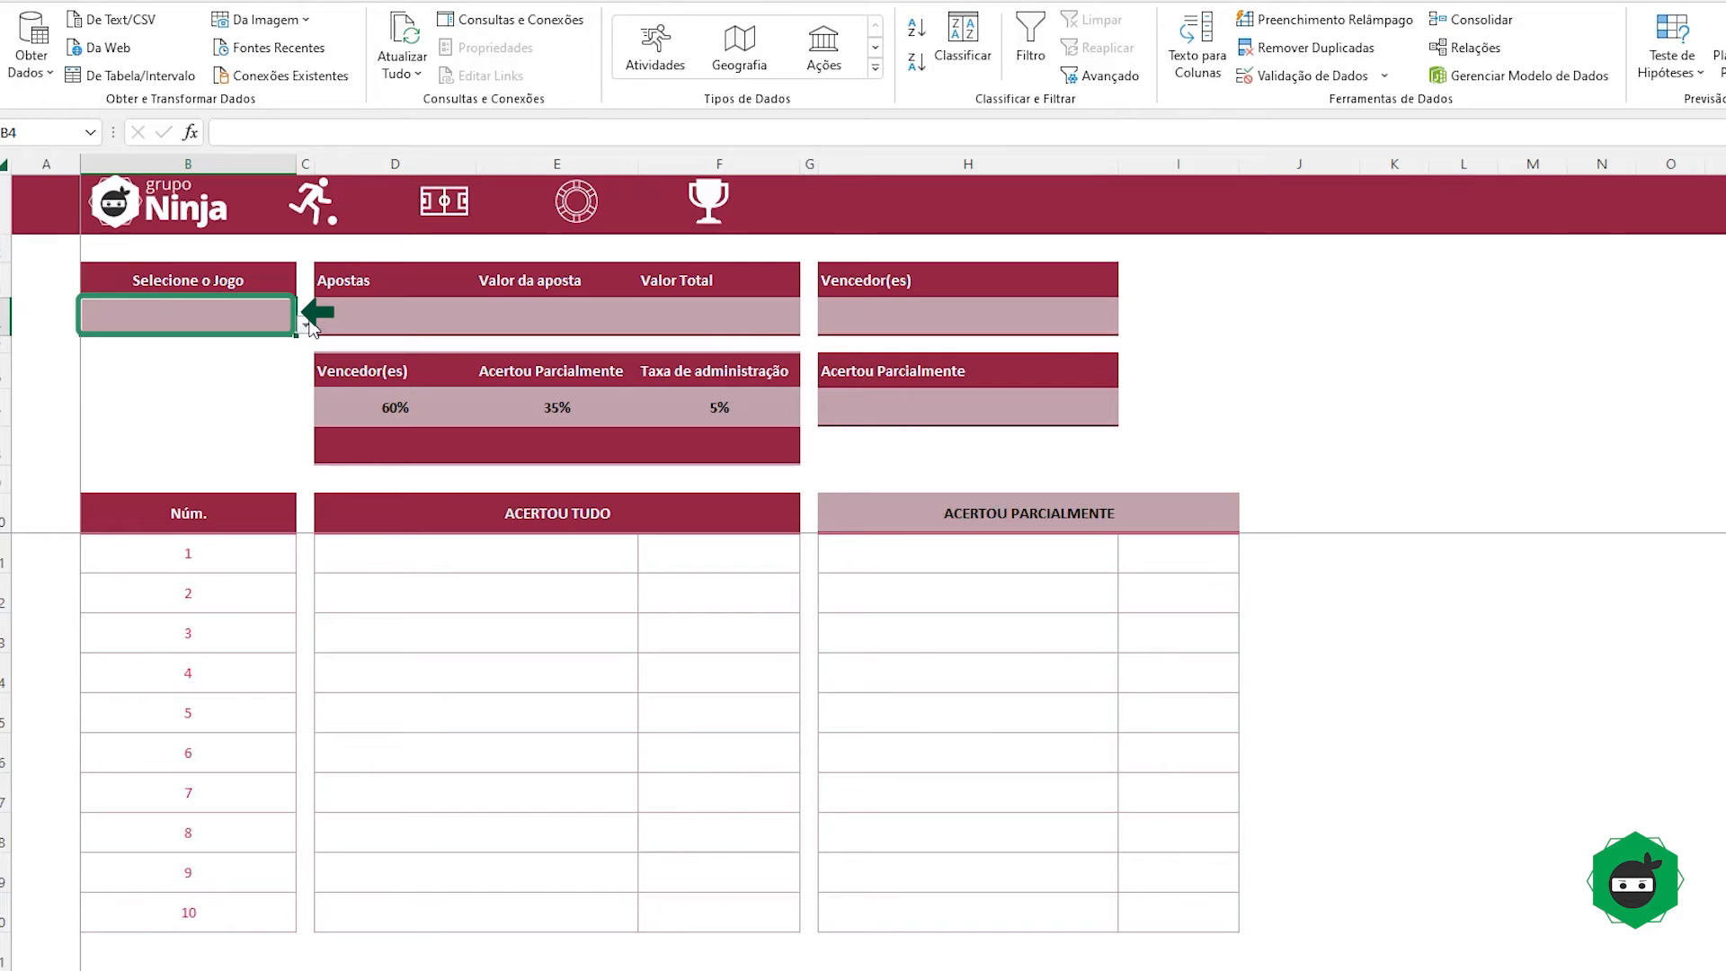
{"action": "type", "text": "bra"}
{"action": "left_click", "coordinate": [182, 351]}
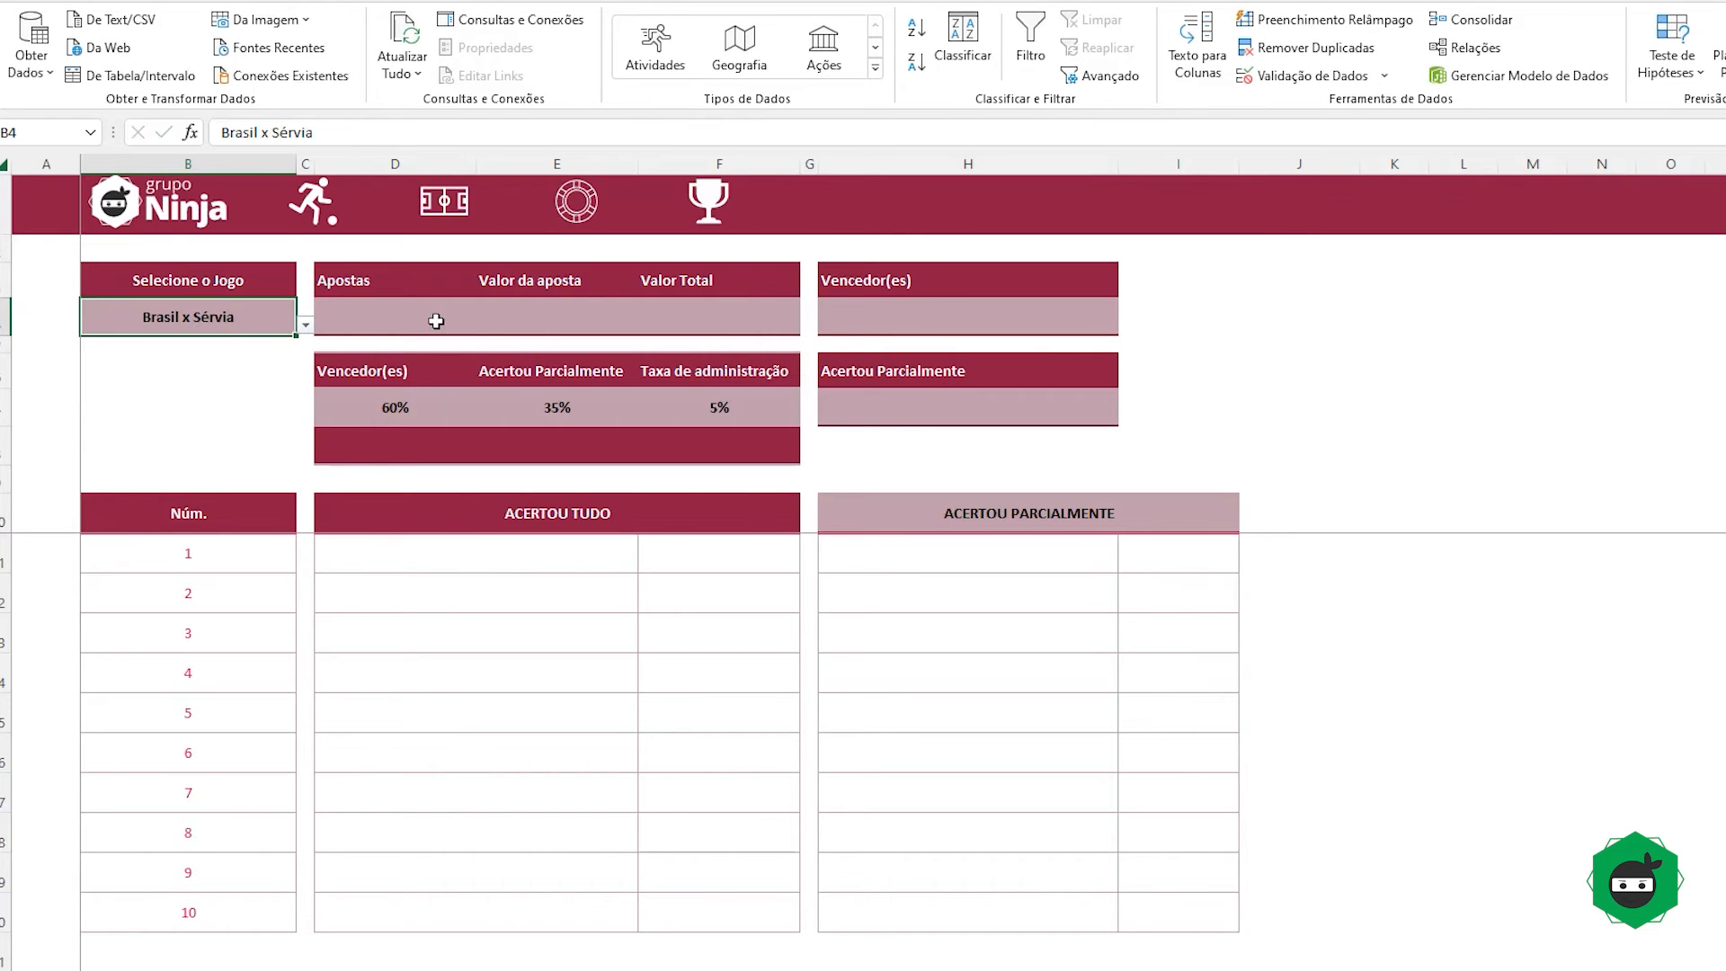
Step: In the Apostas cell, count the bets on the selected game with =CONT.SE(Bolão[Jogo];Premiação!B4)
{"action": "left_click", "coordinate": [342, 305]}
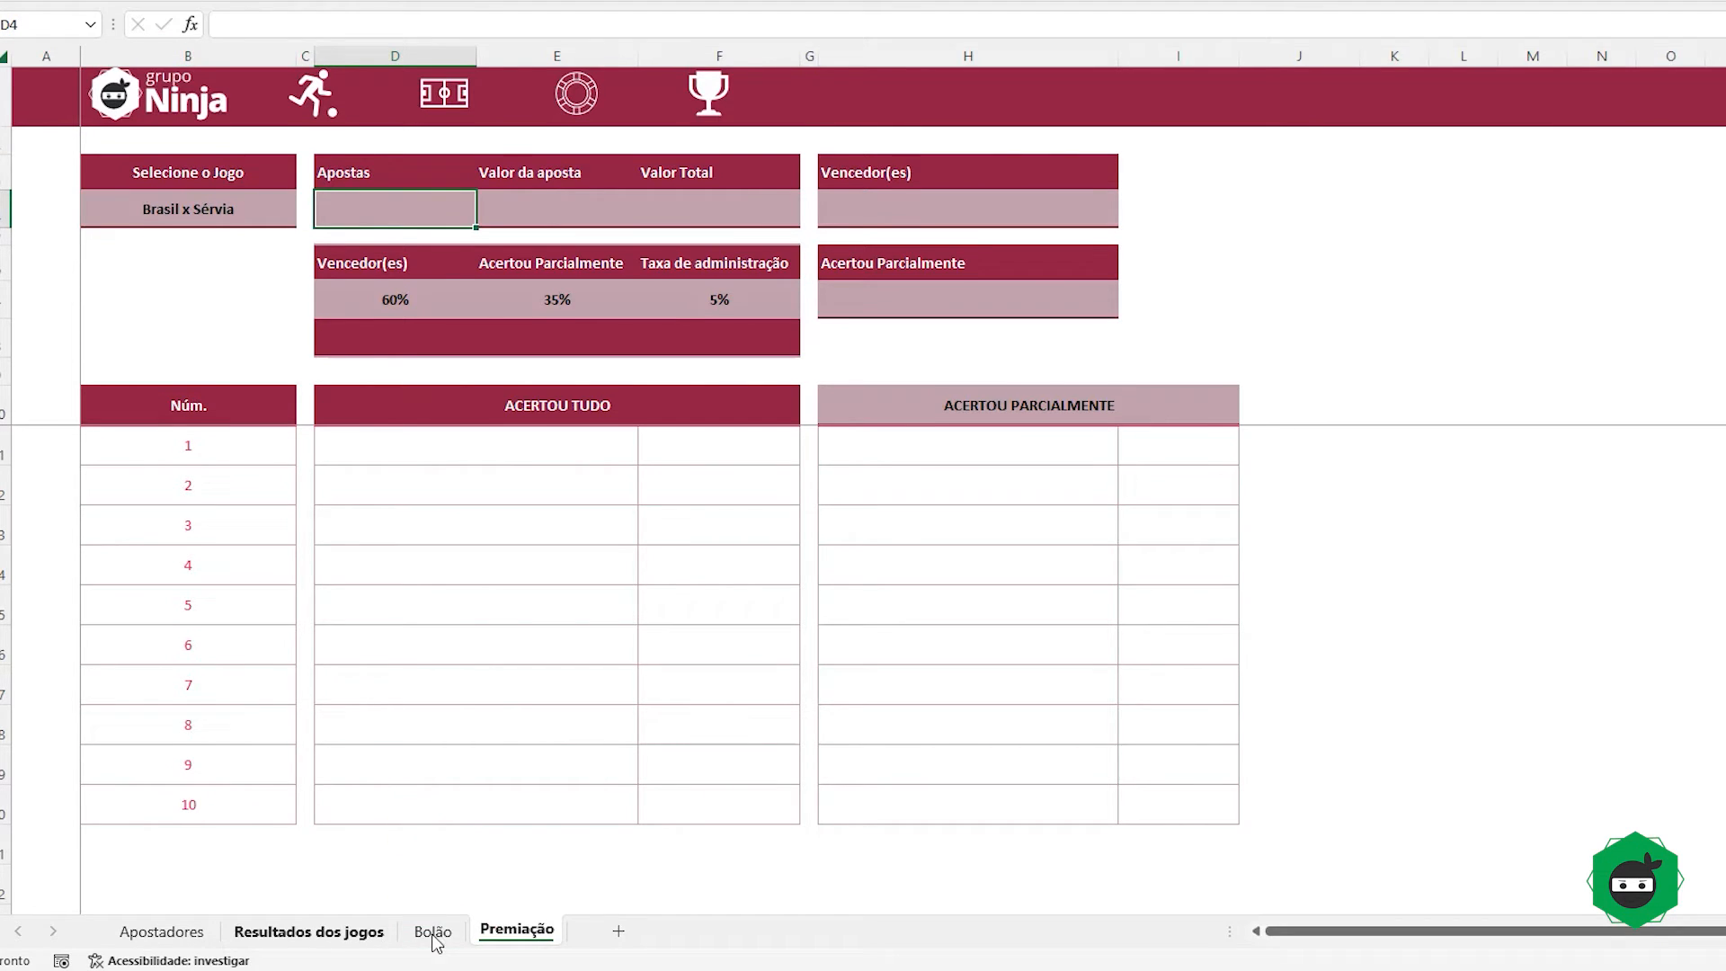
{"action": "left_click", "coordinate": [432, 931]}
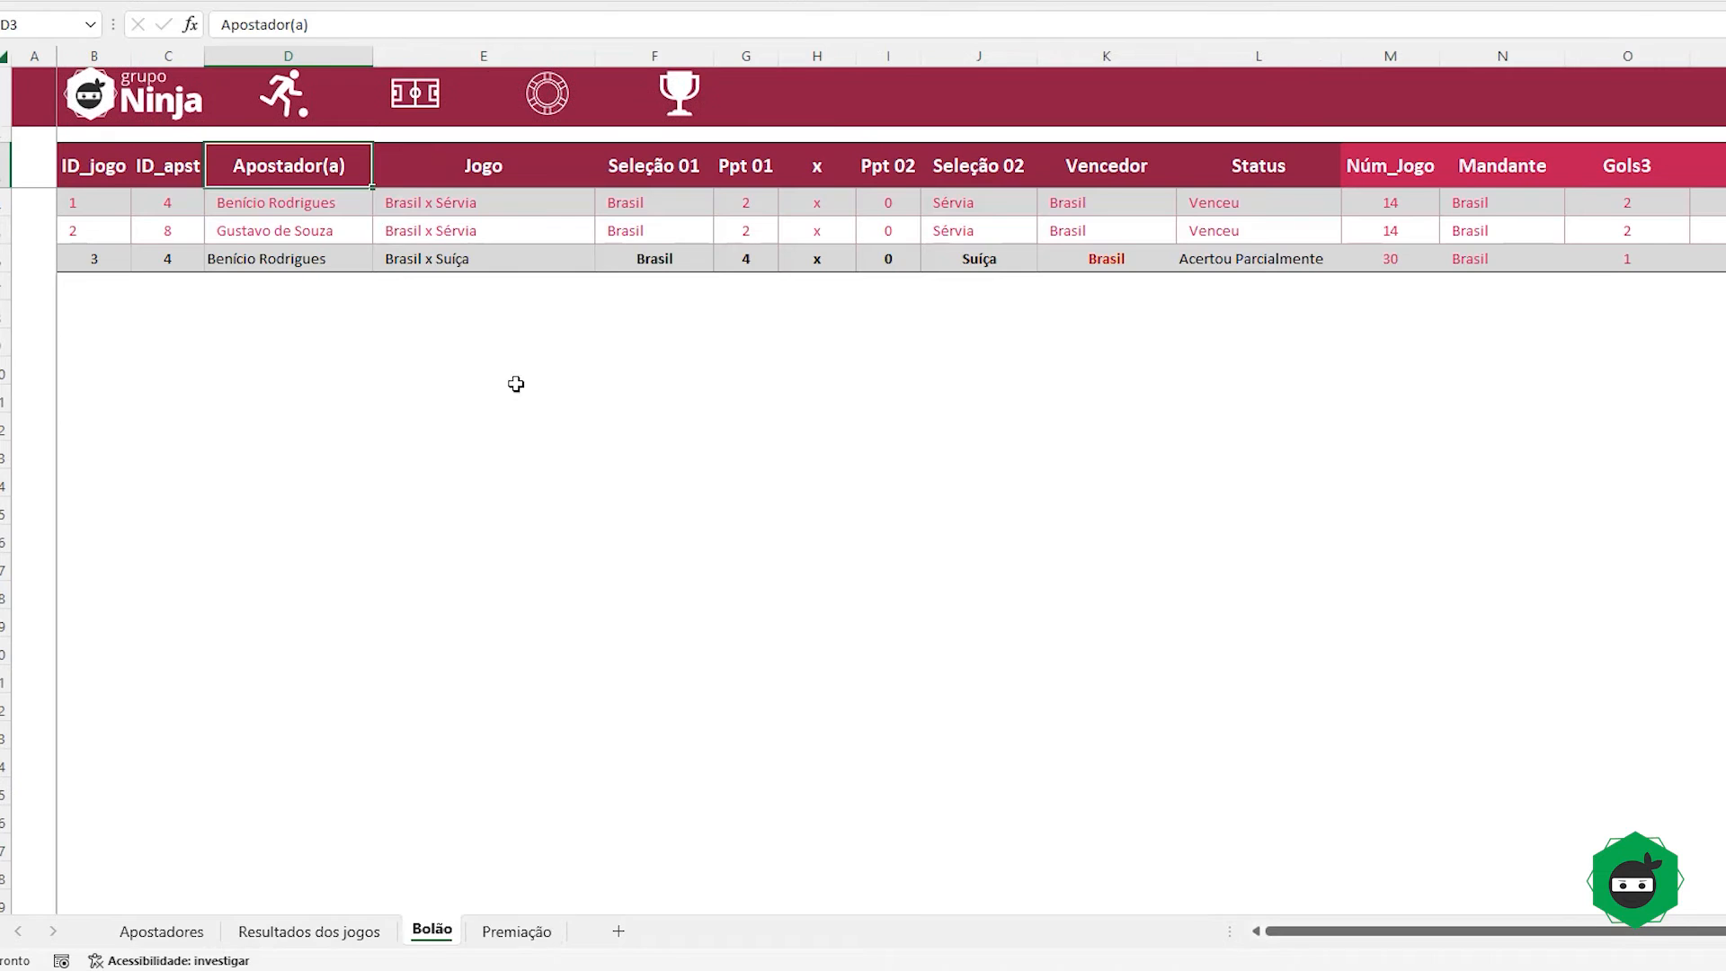
{"action": "left_click_drag", "start_coordinate": [482, 312], "coordinate": [485, 367]}
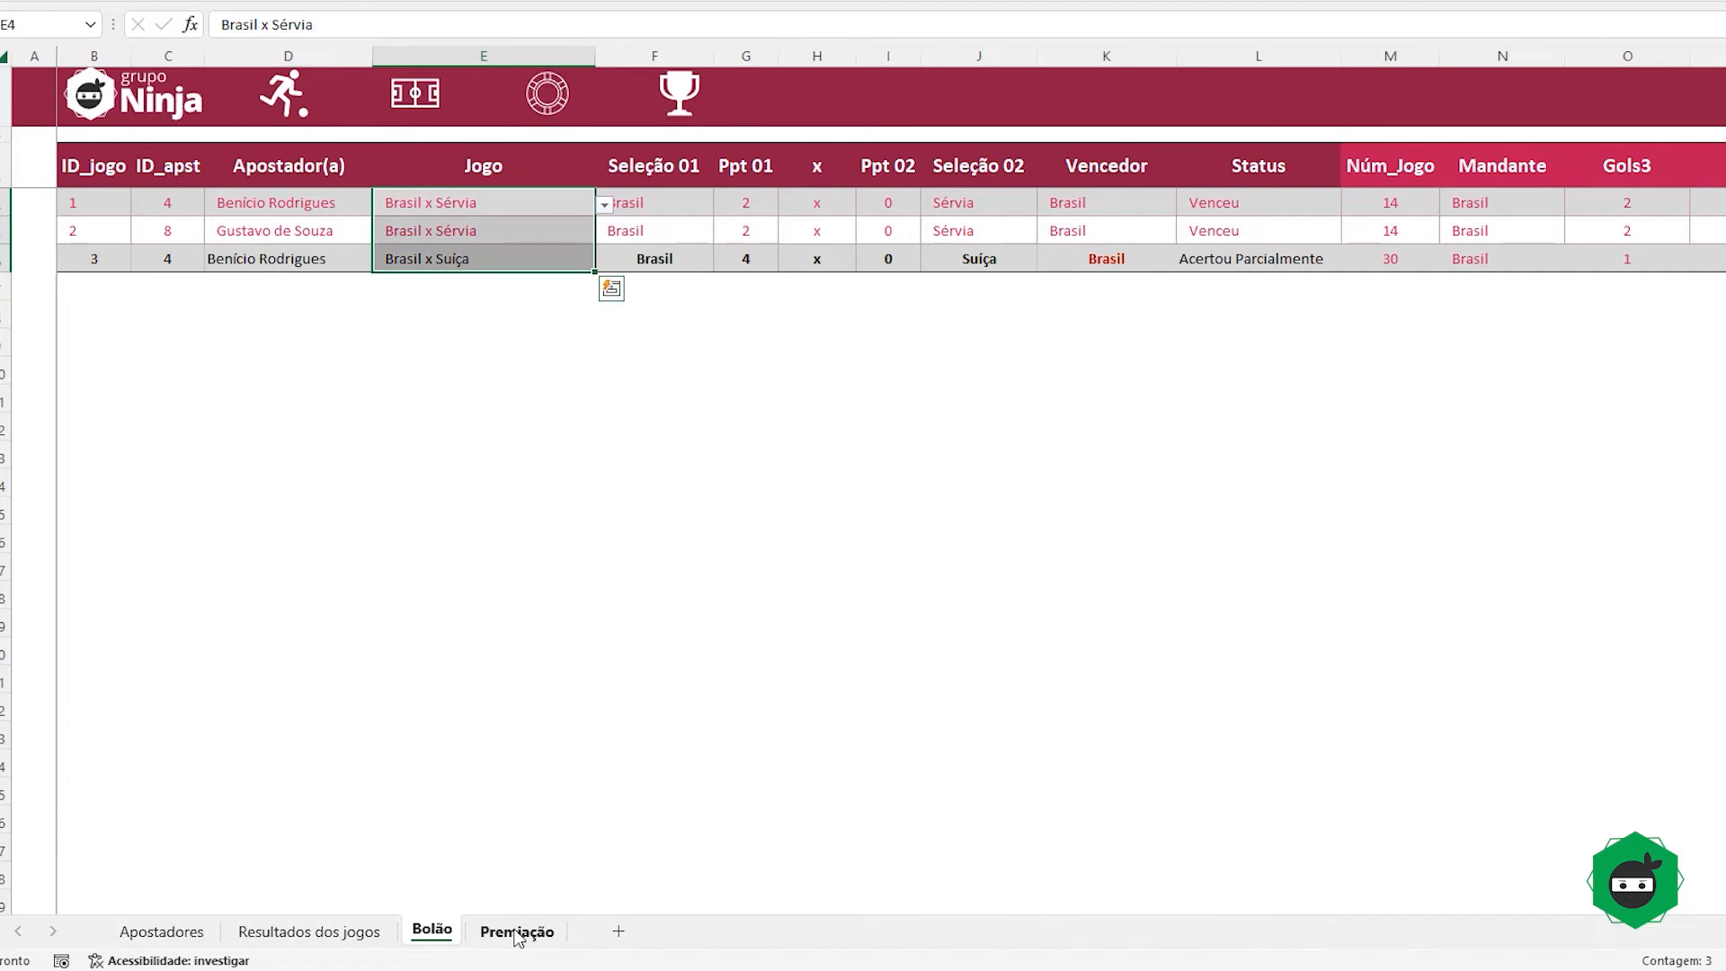
{"action": "left_click", "coordinate": [493, 931]}
{"action": "type", "text": "=cont"}
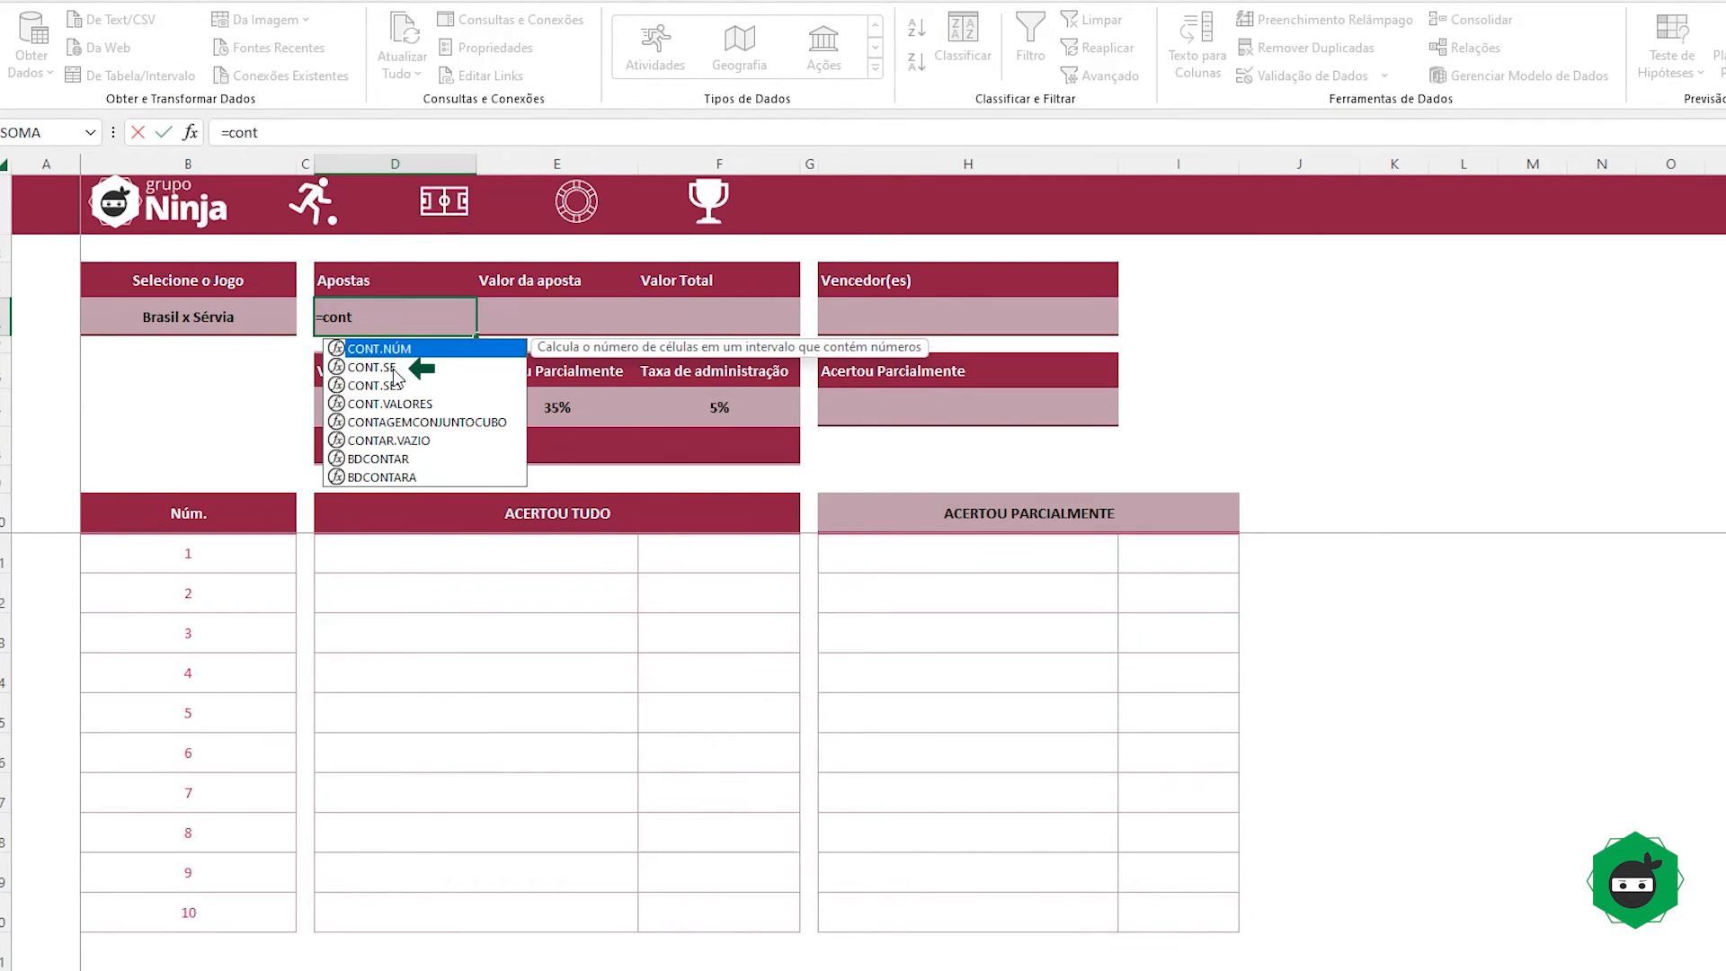
{"action": "double_click", "coordinate": [398, 369]}
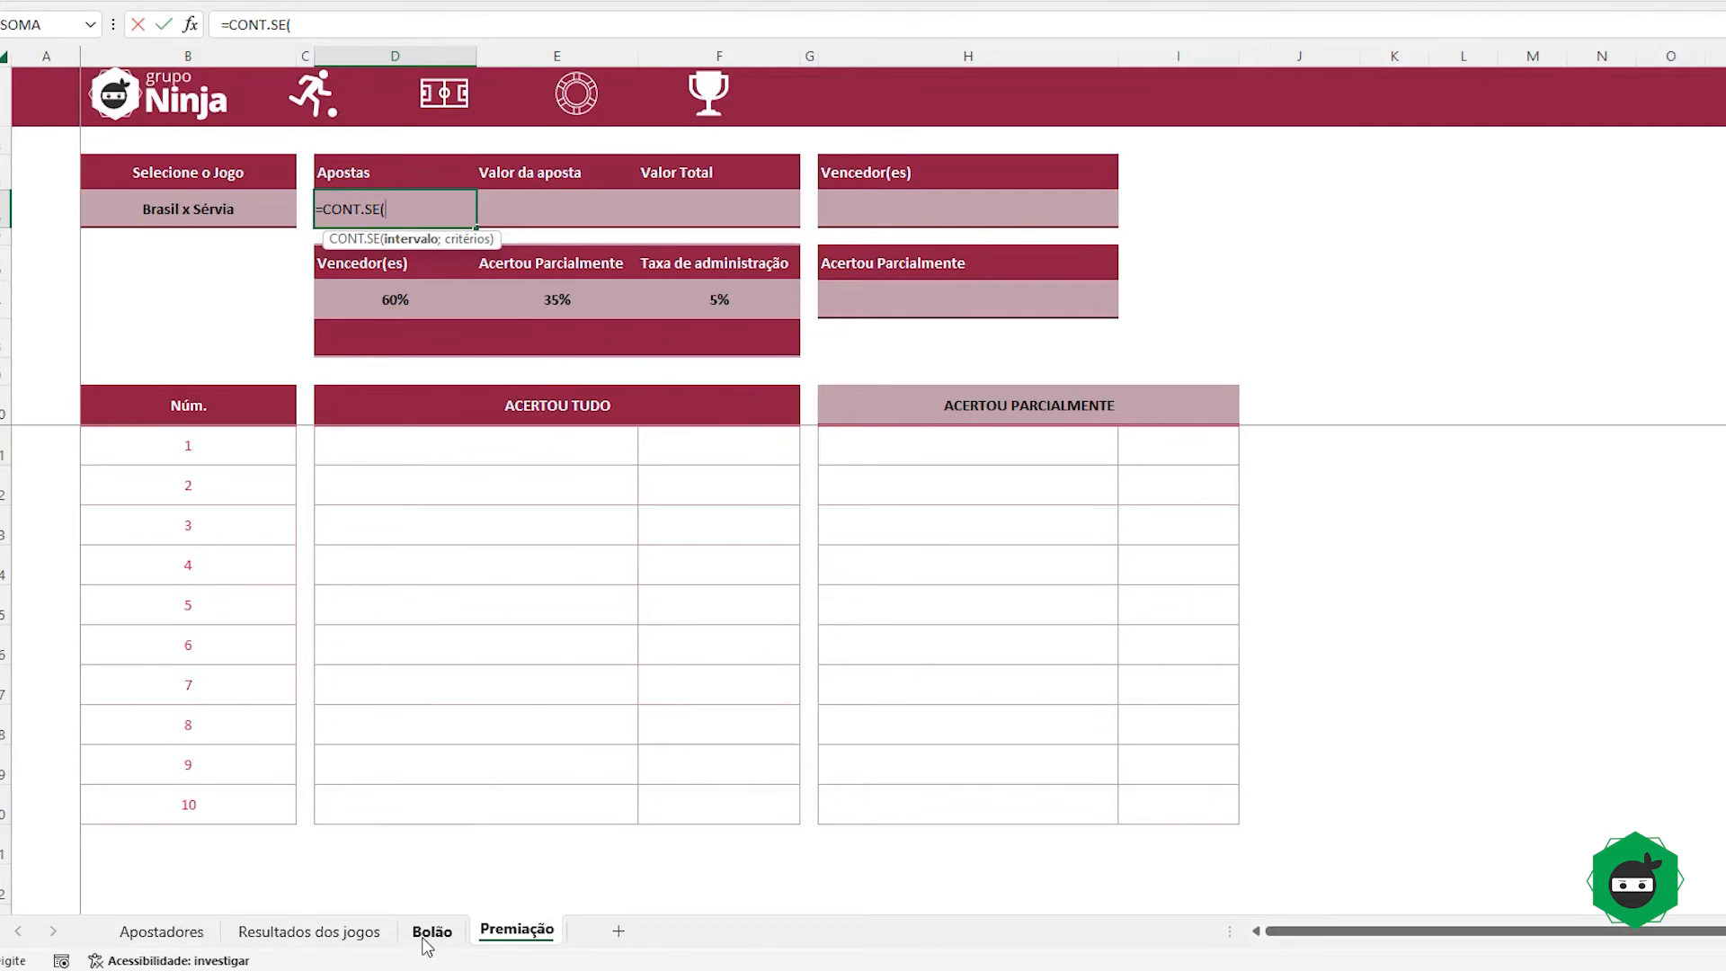
{"action": "left_click", "coordinate": [428, 929]}
{"action": "left_click", "coordinate": [518, 322]}
{"action": "key", "text": "ctrl+shift+Down"}
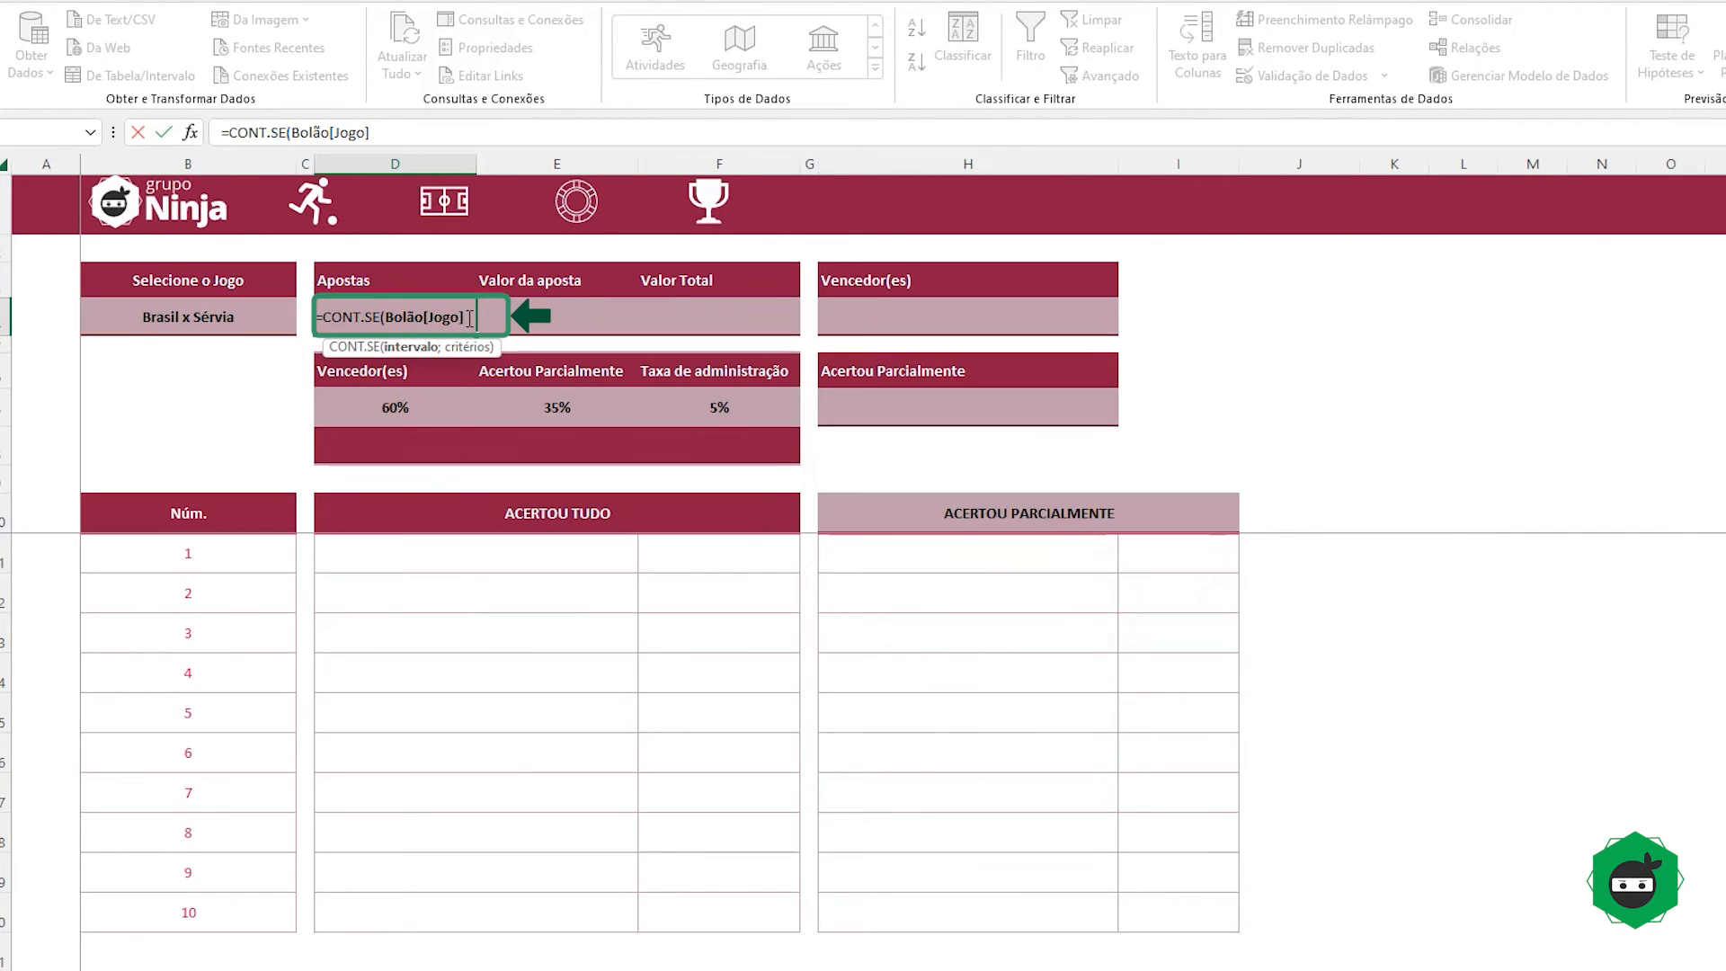
{"action": "type", "text": ";"}
{"action": "left_click", "coordinate": [202, 321]}
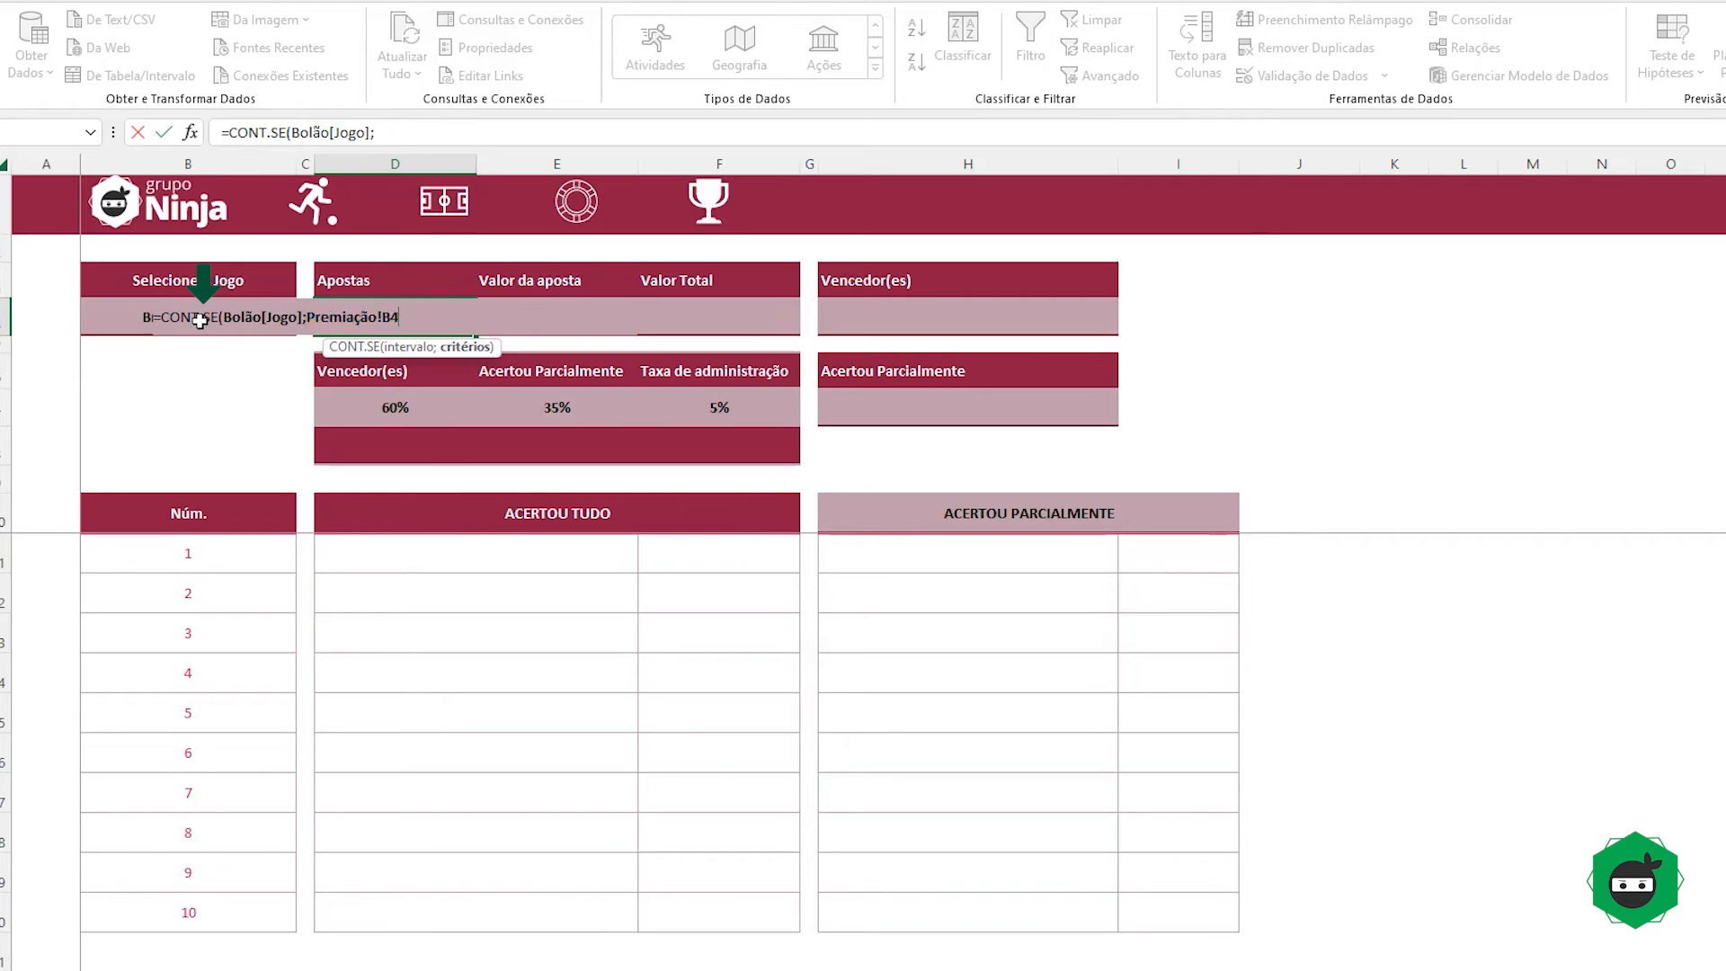
{"action": "key", "text": "Return"}
Step: Test the Apostas count by switching the selected game to Brasil x Suíça and finally to Argentina x México
{"action": "left_click", "coordinate": [427, 316]}
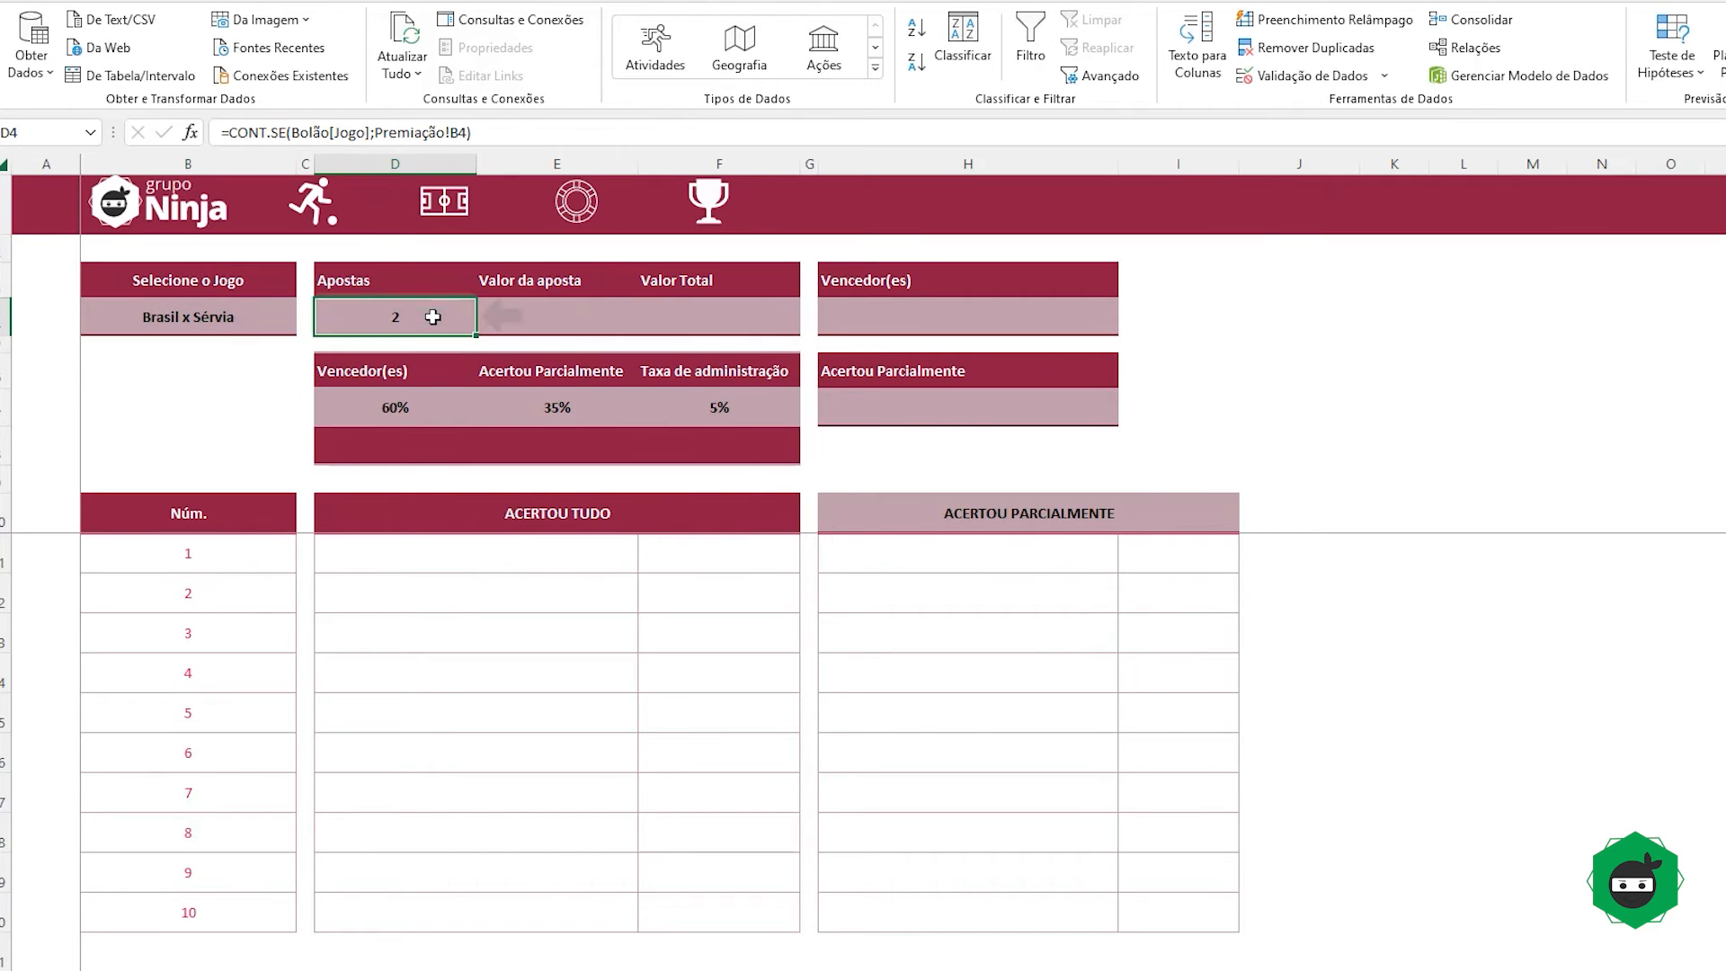
{"action": "left_click", "coordinate": [187, 321]}
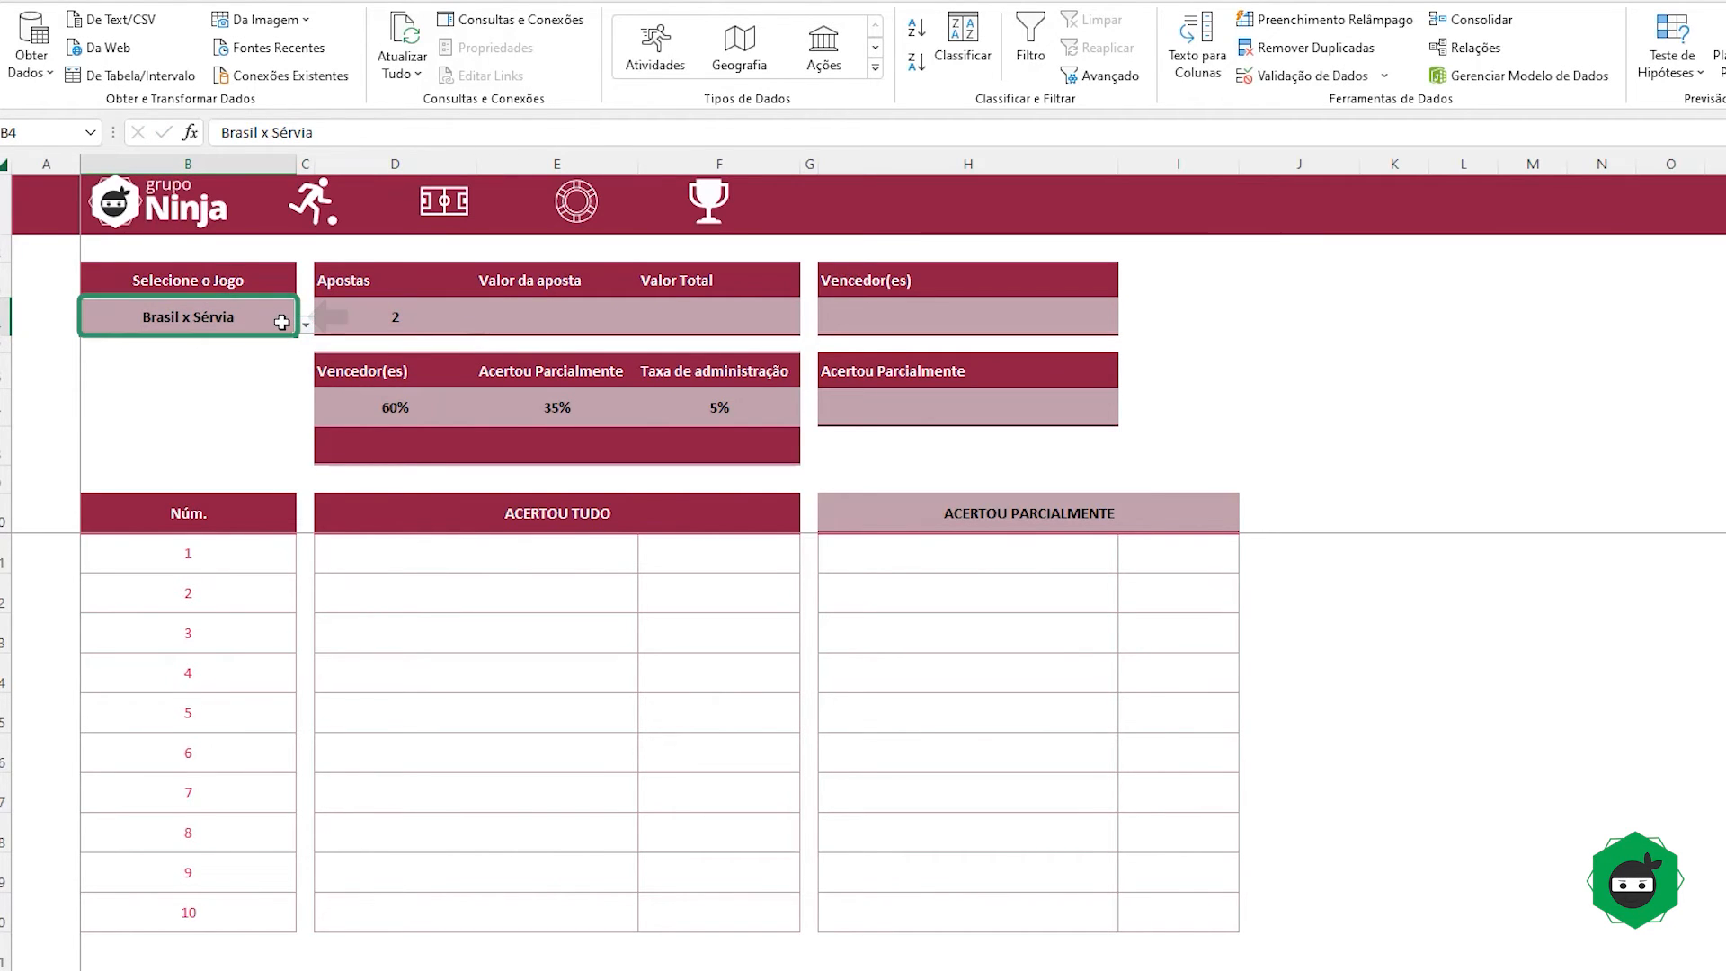
{"action": "type", "text": "bra"}
{"action": "left_click", "coordinate": [233, 368]}
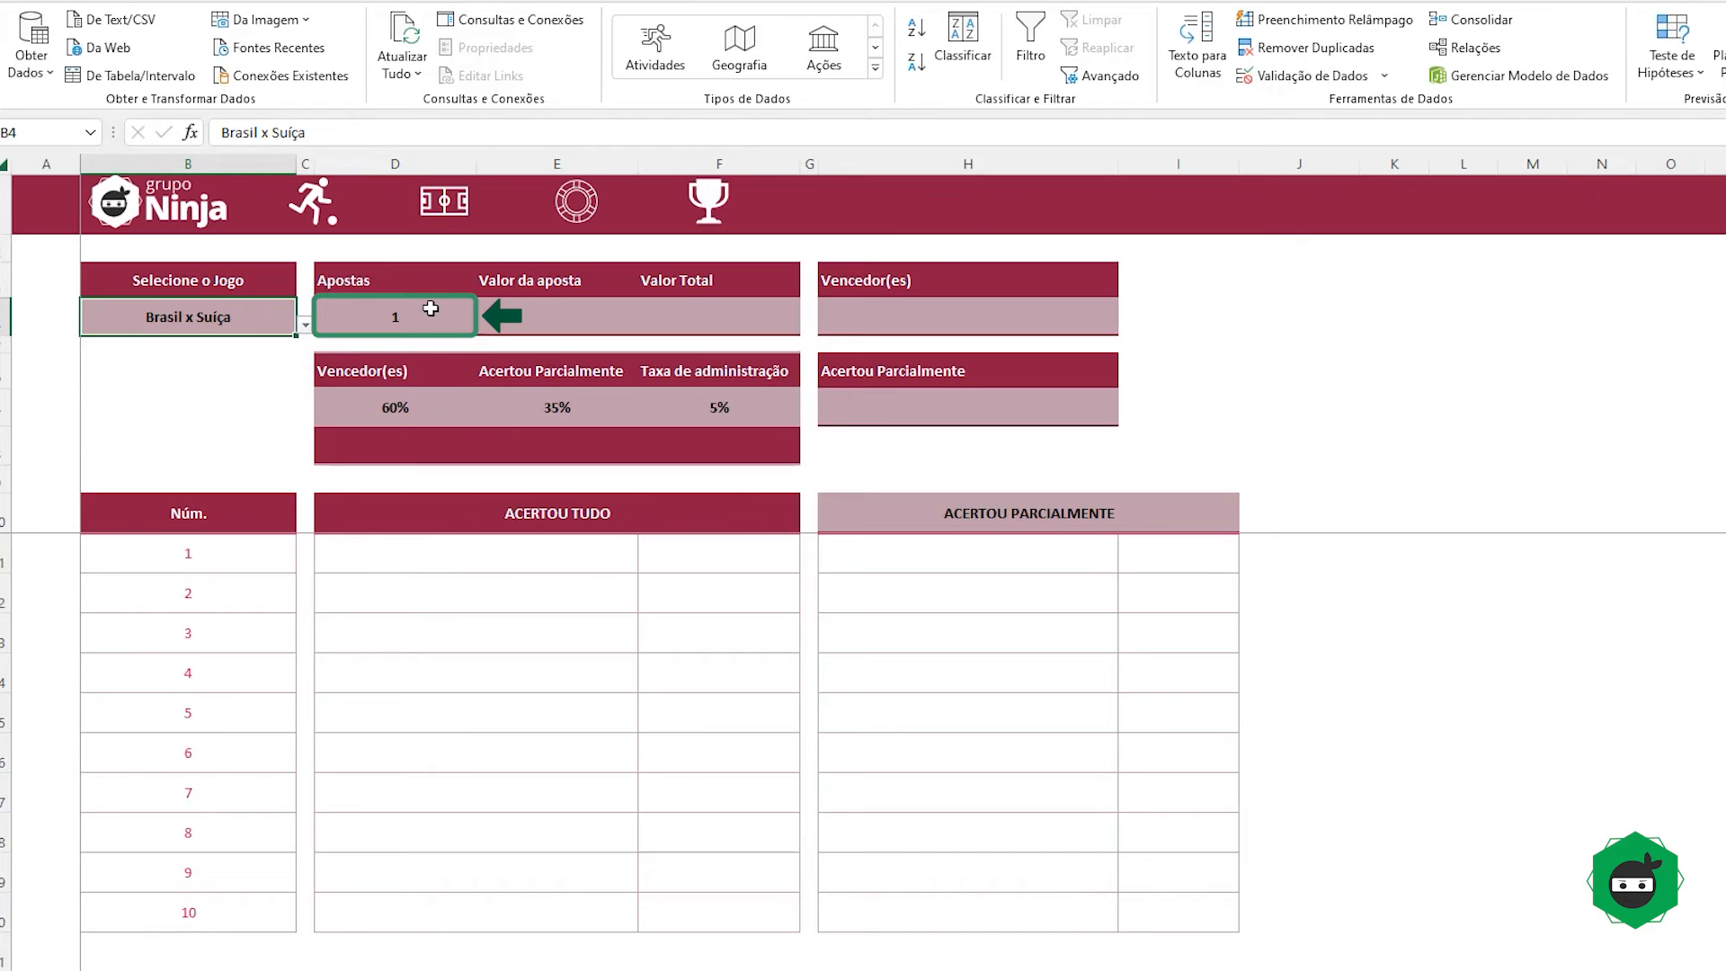
{"action": "type", "text": "ar"}
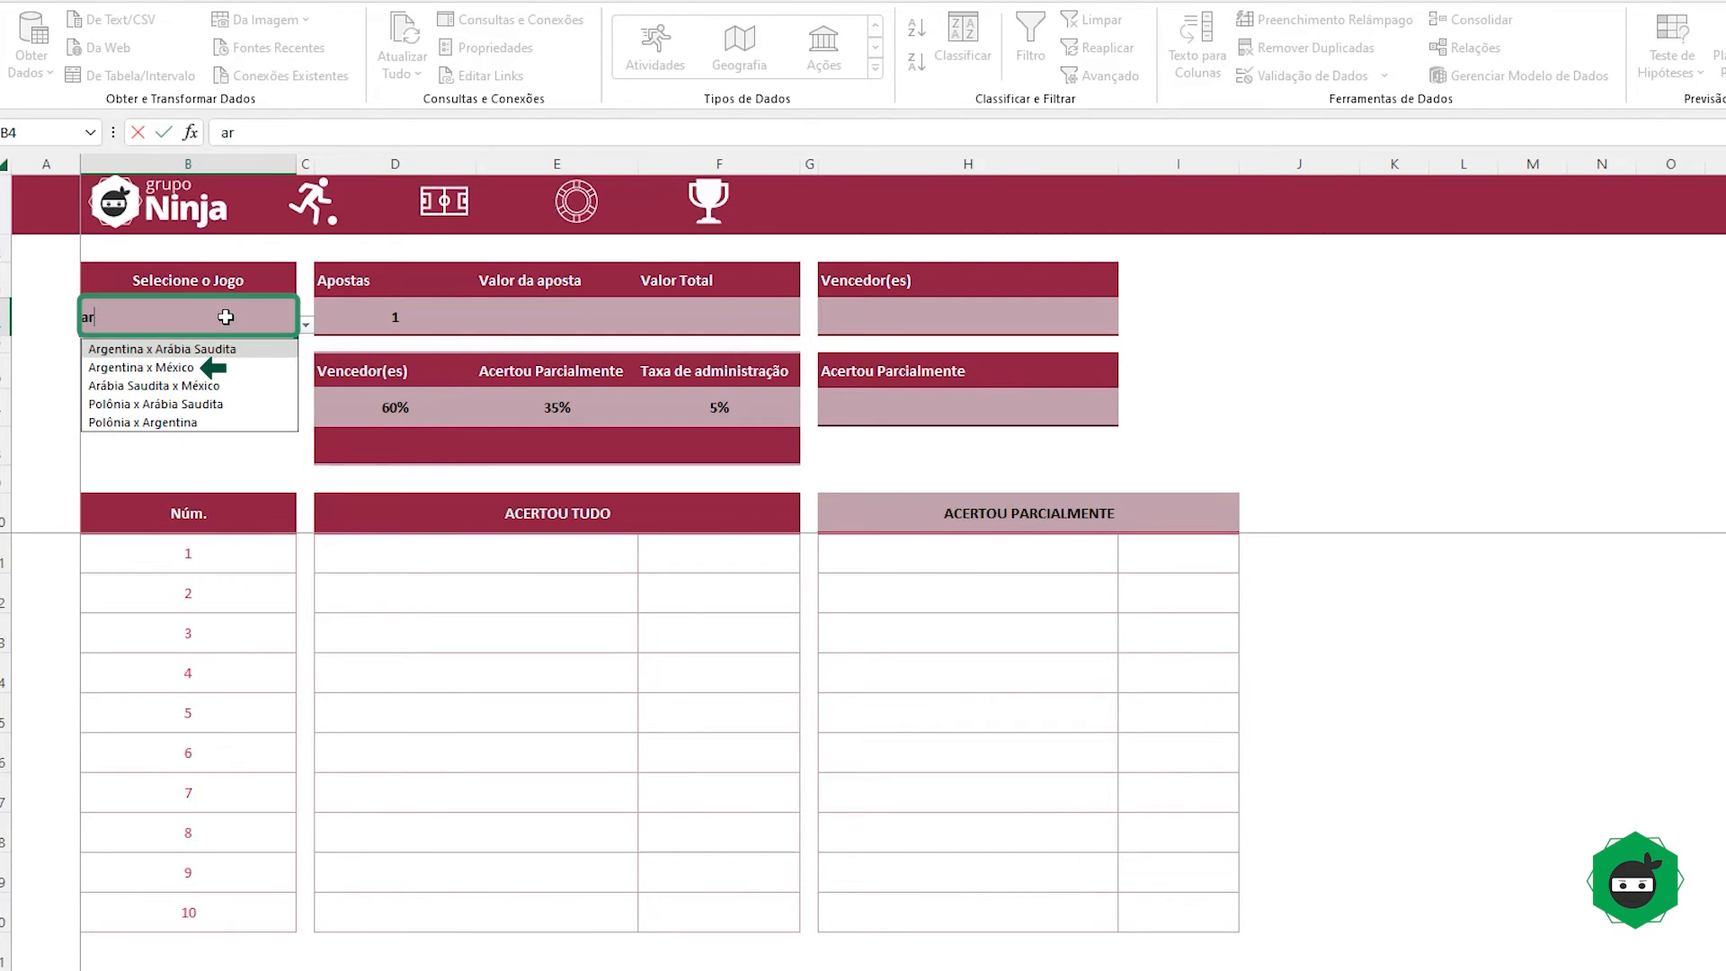
{"action": "left_click", "coordinate": [177, 369]}
{"action": "left_click", "coordinate": [399, 325]}
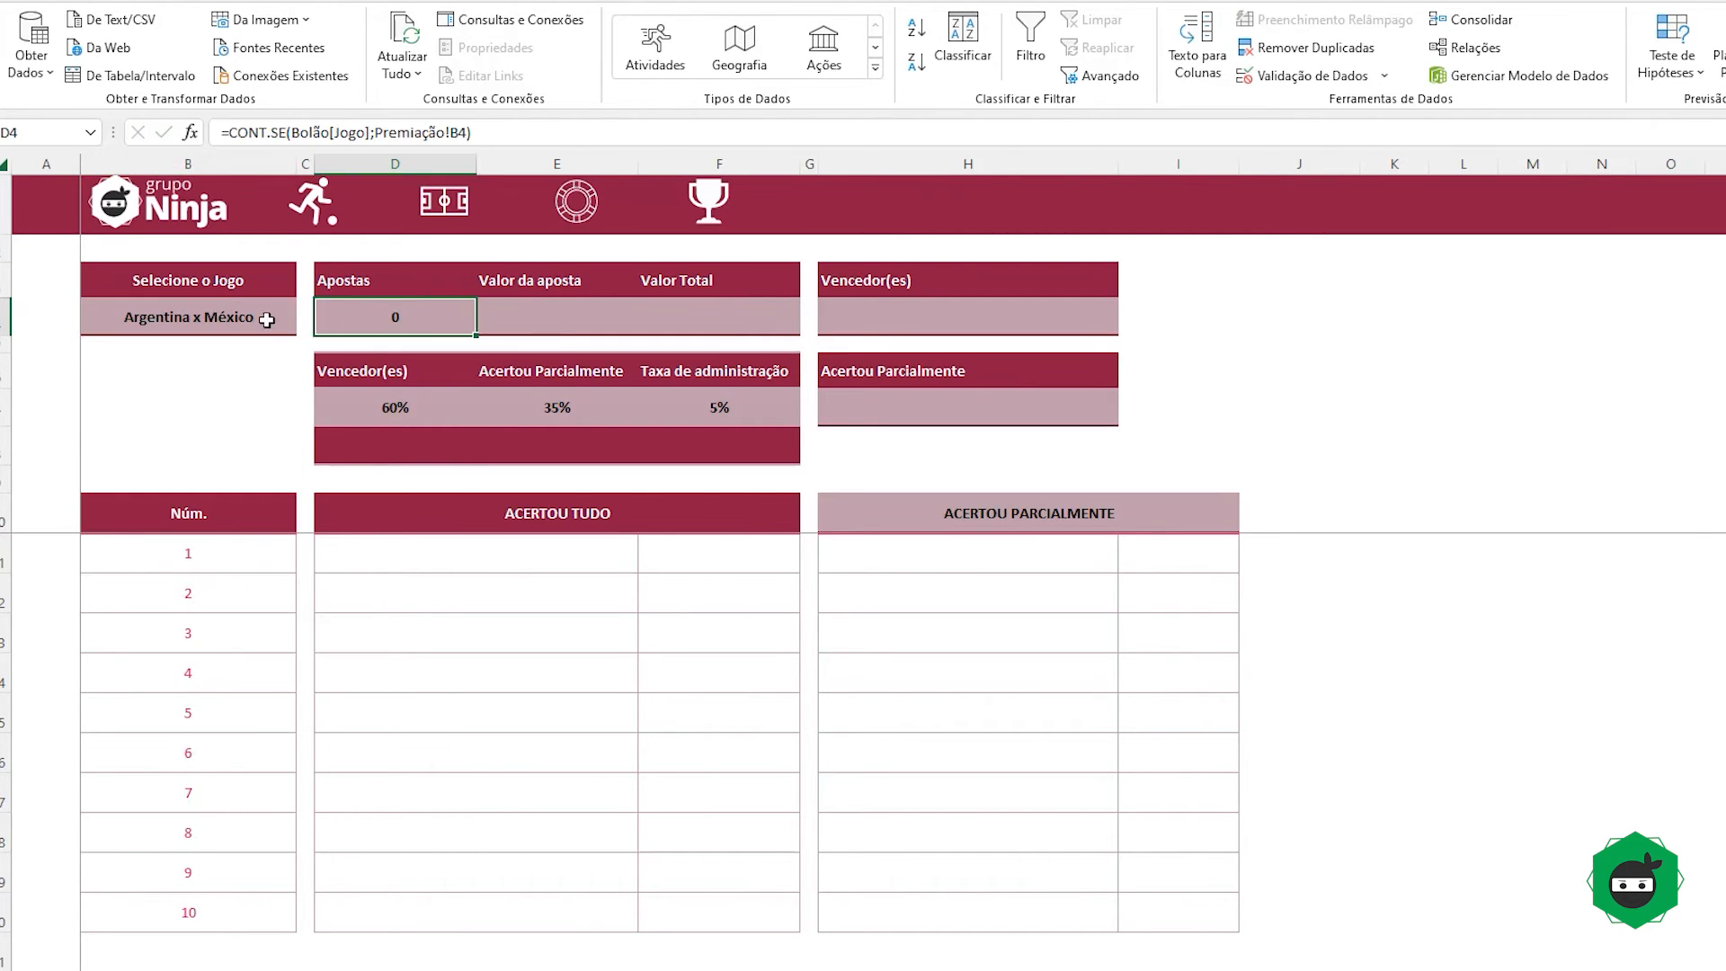
Step: Add a fourth bet row below the existing bets on the Bolão sheet, with 6 as its ID_apst
{"action": "left_click", "coordinate": [250, 317]}
{"action": "left_click", "coordinate": [321, 932]}
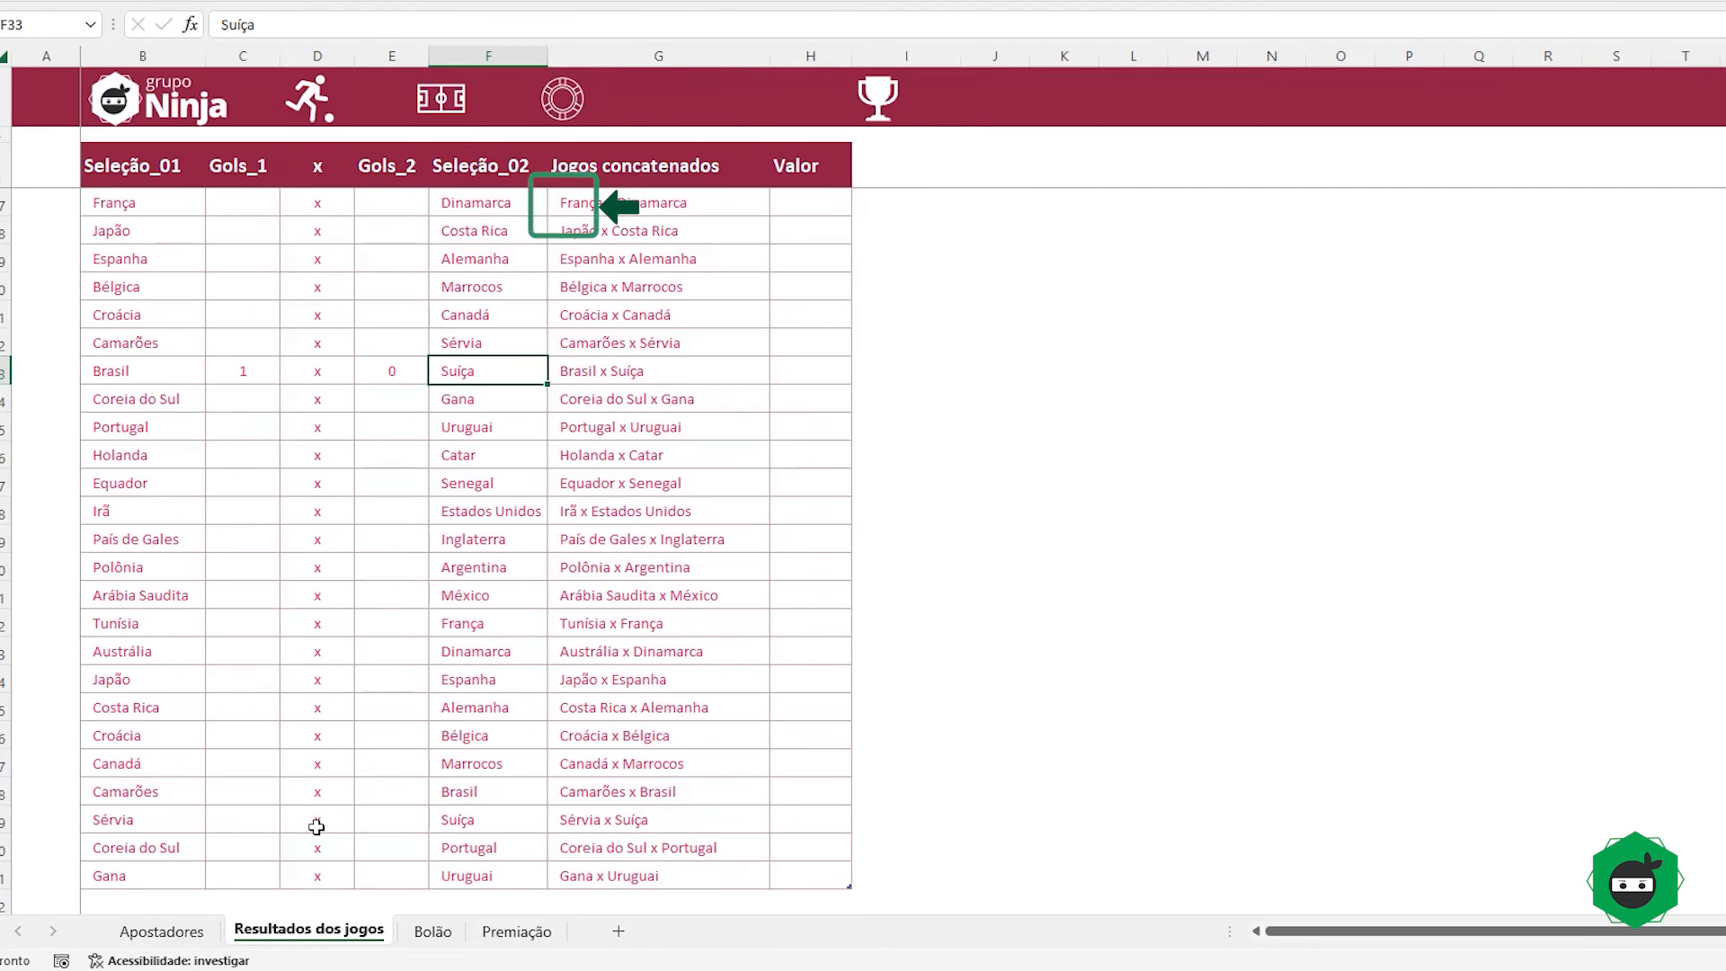
{"action": "left_click", "coordinate": [561, 229]}
{"action": "left_click", "coordinate": [149, 392]}
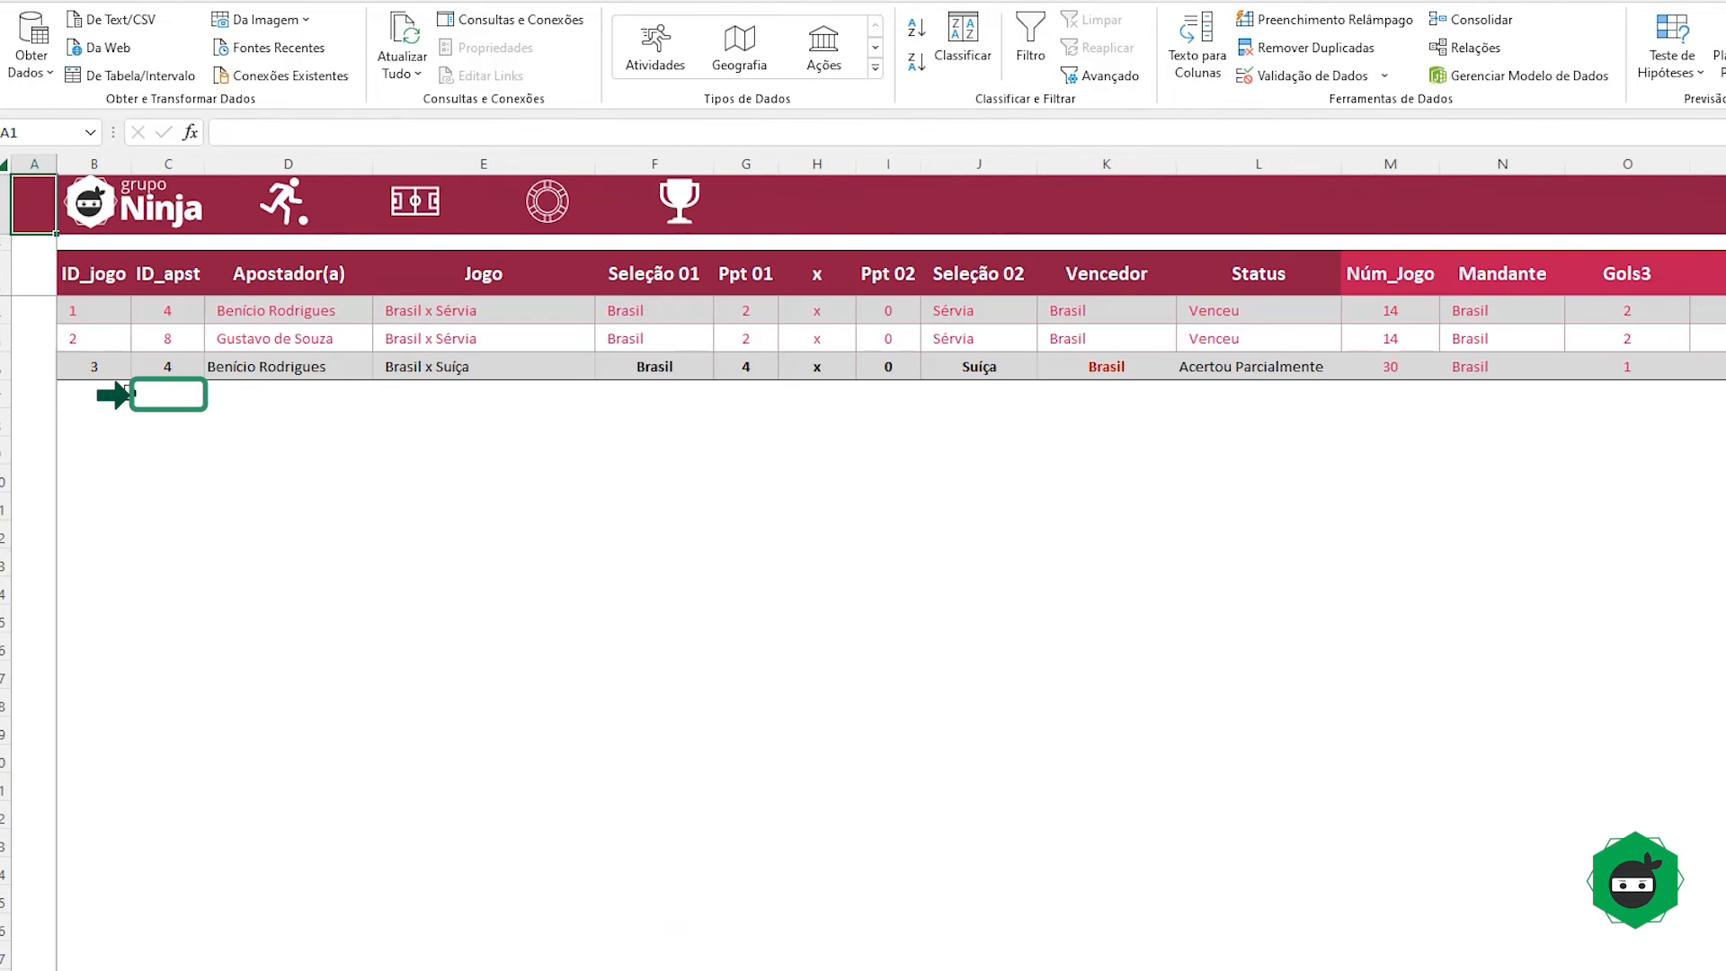
{"action": "type", "text": "6"}
{"action": "key", "text": "Tab"}
{"action": "key", "text": "Tab"}
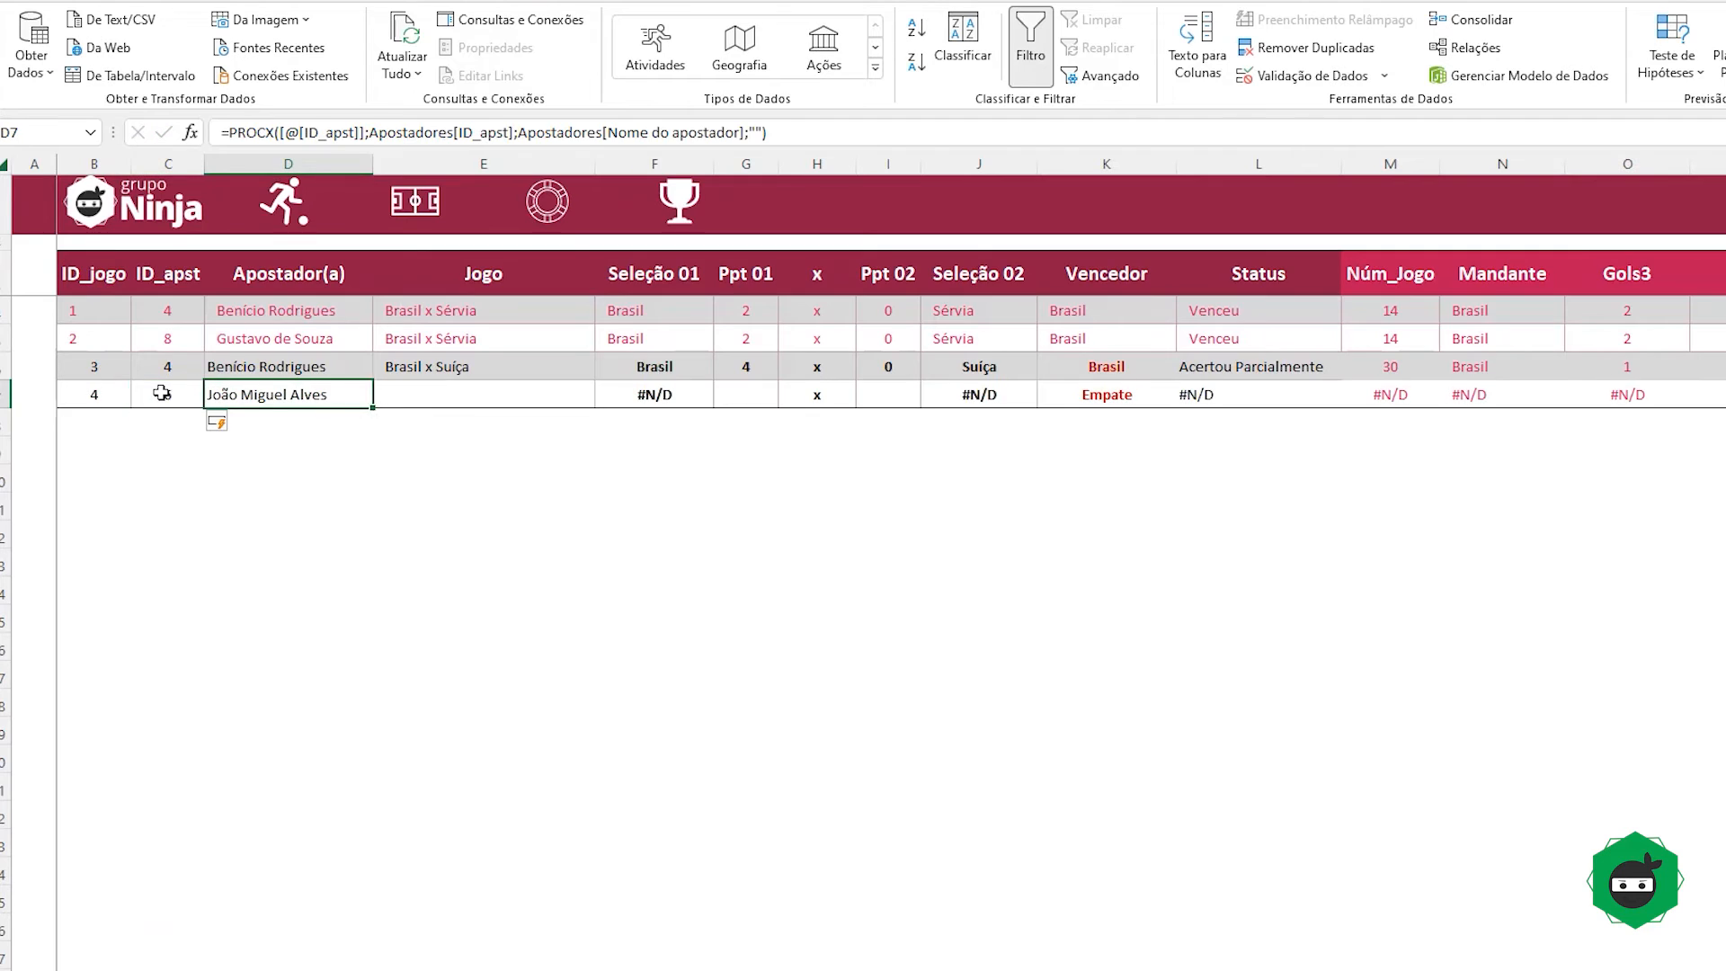
Step: In the fourth bet row, choose the game Argentina x México and enter 2 in Ppt 01
{"action": "type", "text": "arg"}
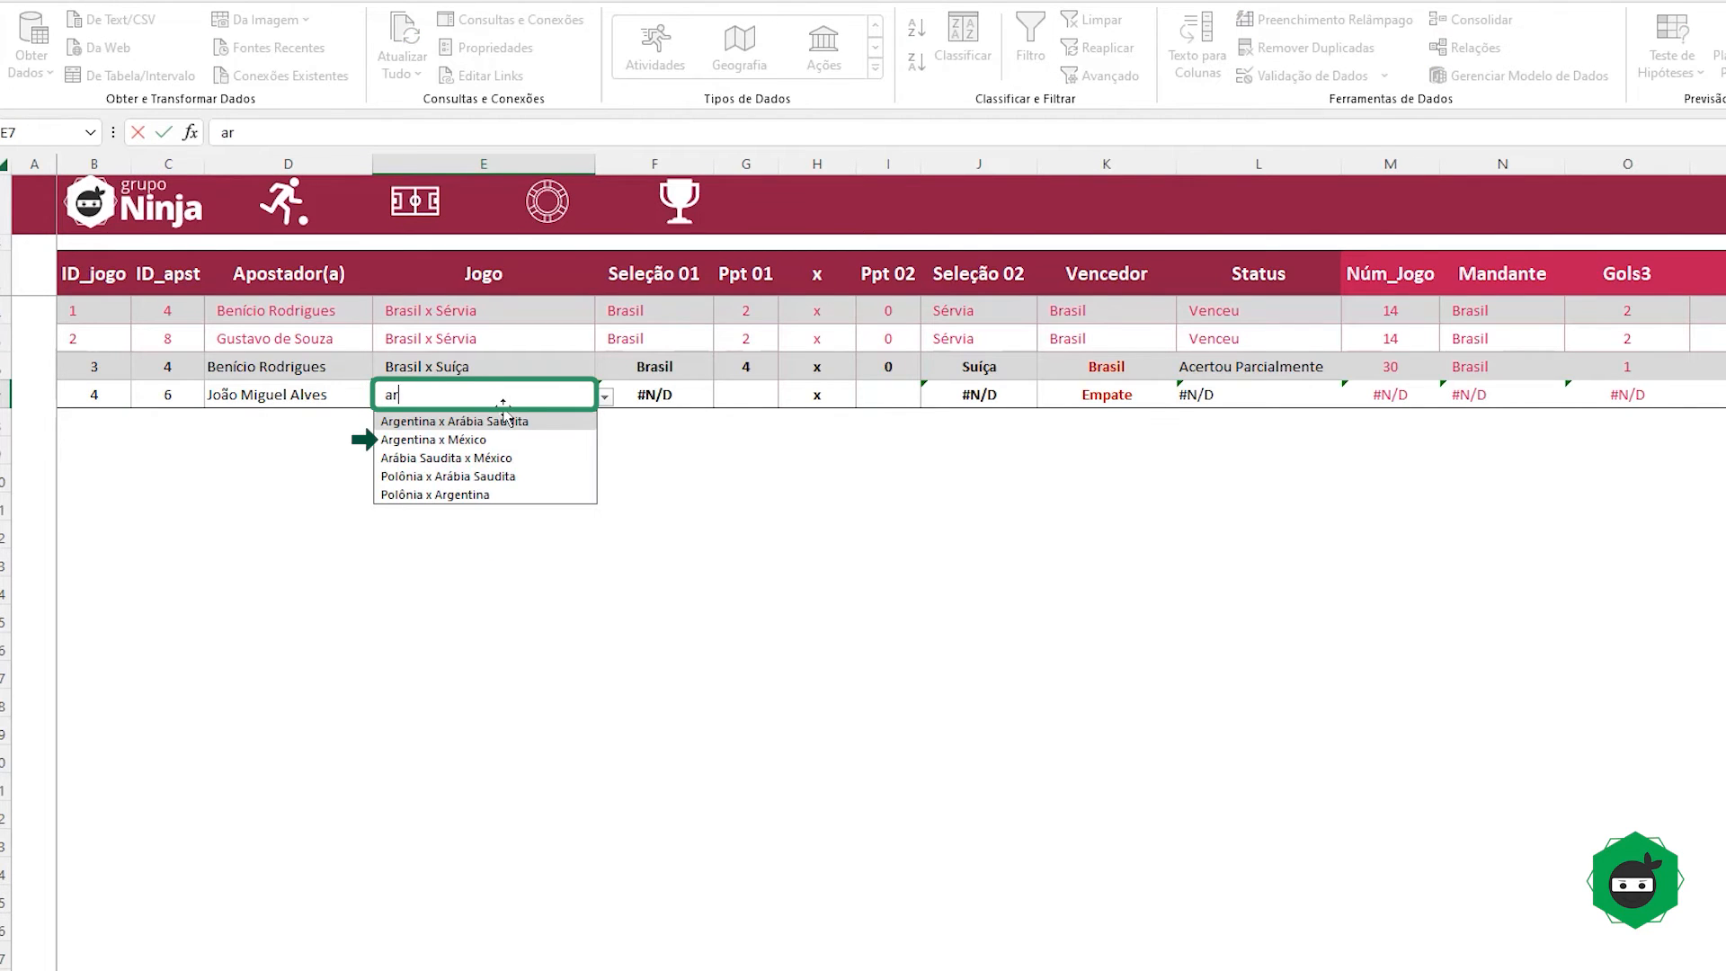
{"action": "left_click", "coordinate": [476, 440]}
{"action": "left_click", "coordinate": [751, 395]}
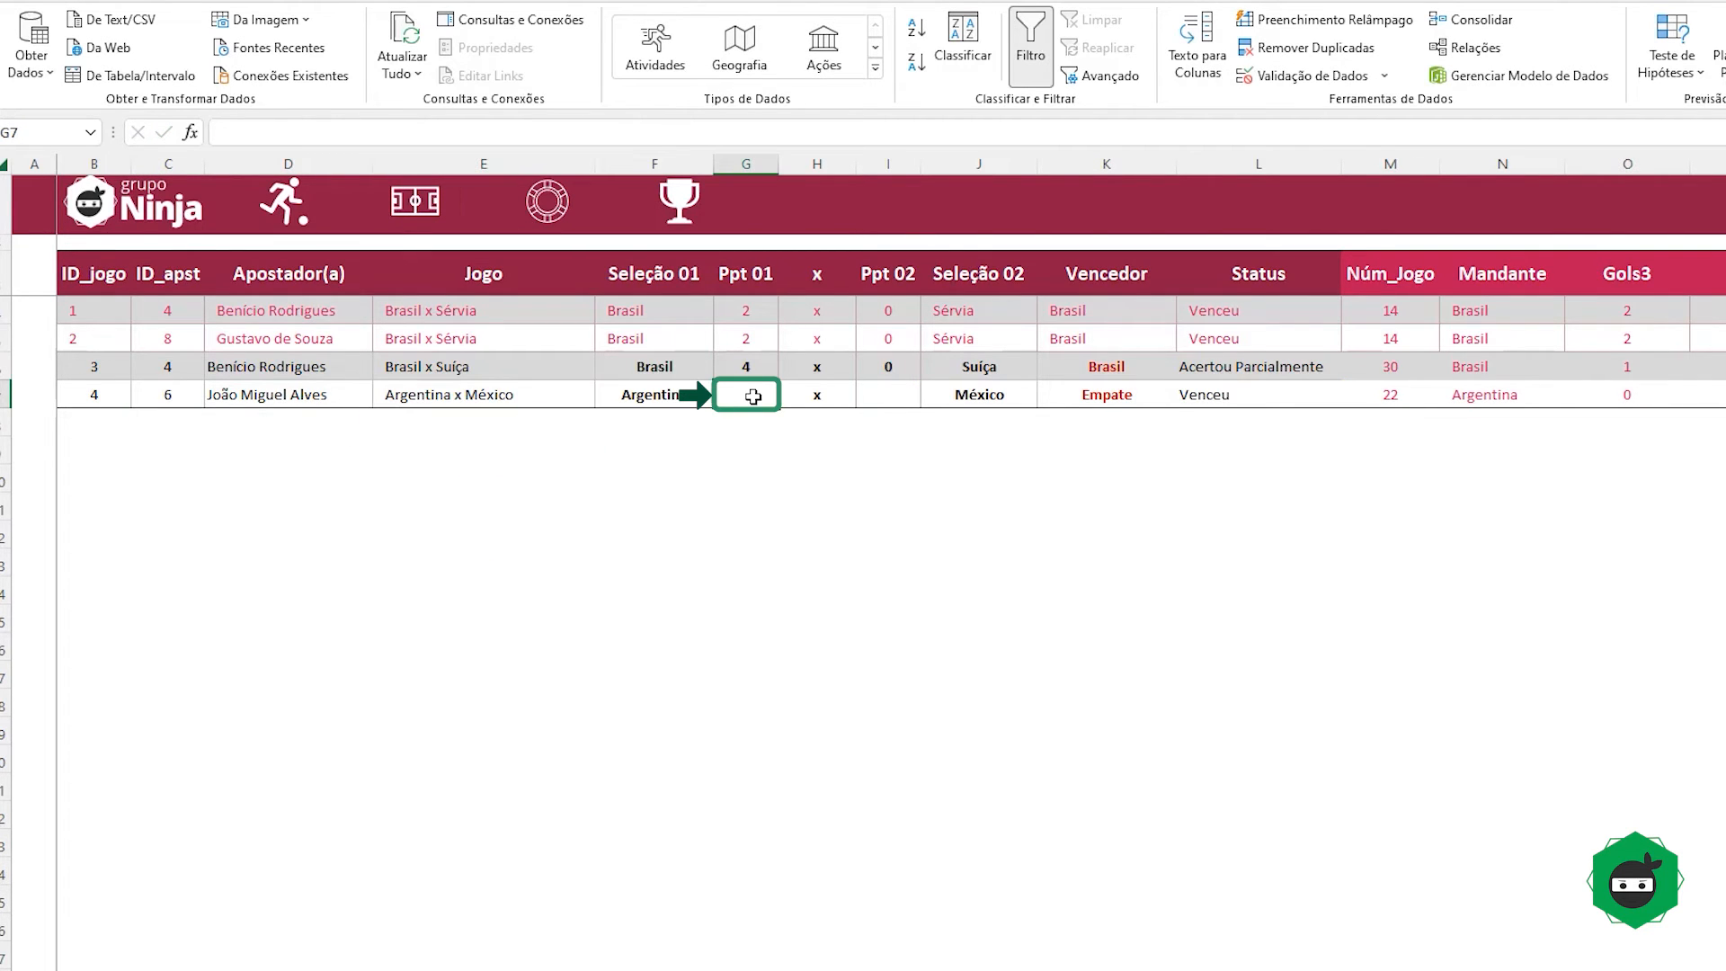
{"action": "type", "text": "2"}
{"action": "key", "text": "Tab"}
{"action": "key", "text": "Tab"}
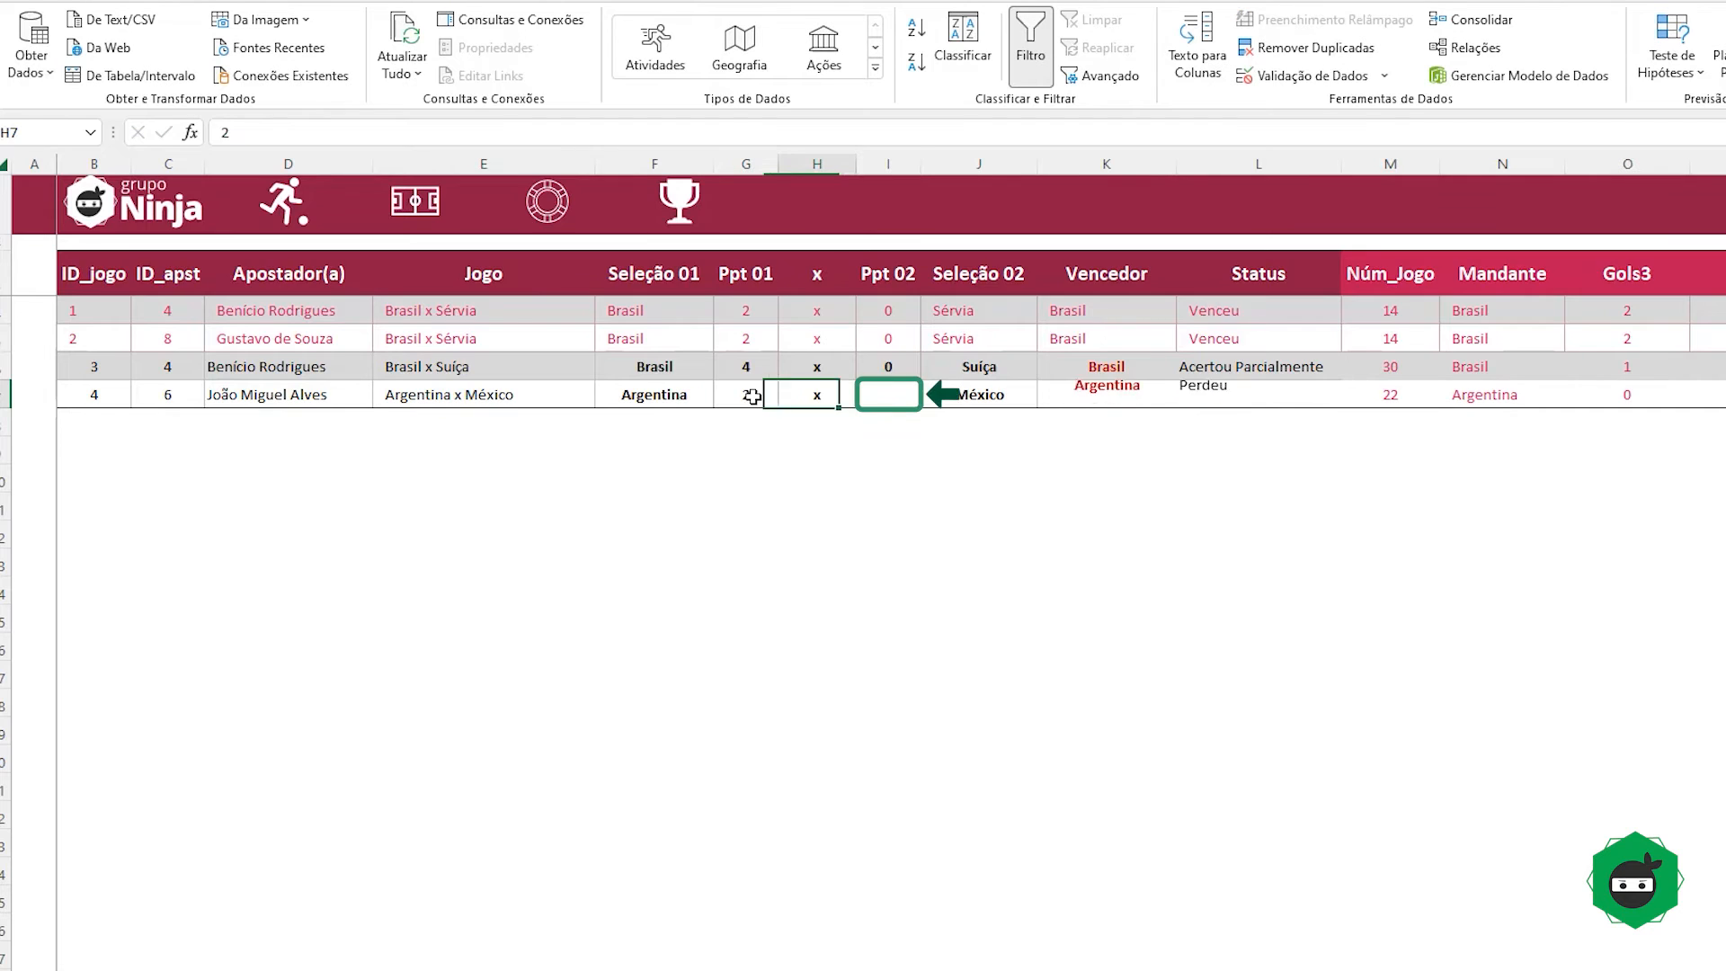
Step: Try a tied prediction in the fourth bet by entering 2 in Ppt 02
{"action": "type", "text": "2"}
{"action": "key", "text": "Tab"}
{"action": "key", "text": "Tab"}
Step: Set the fourth bet's Ppt 02 prediction to 4
{"action": "left_click", "coordinate": [902, 389]}
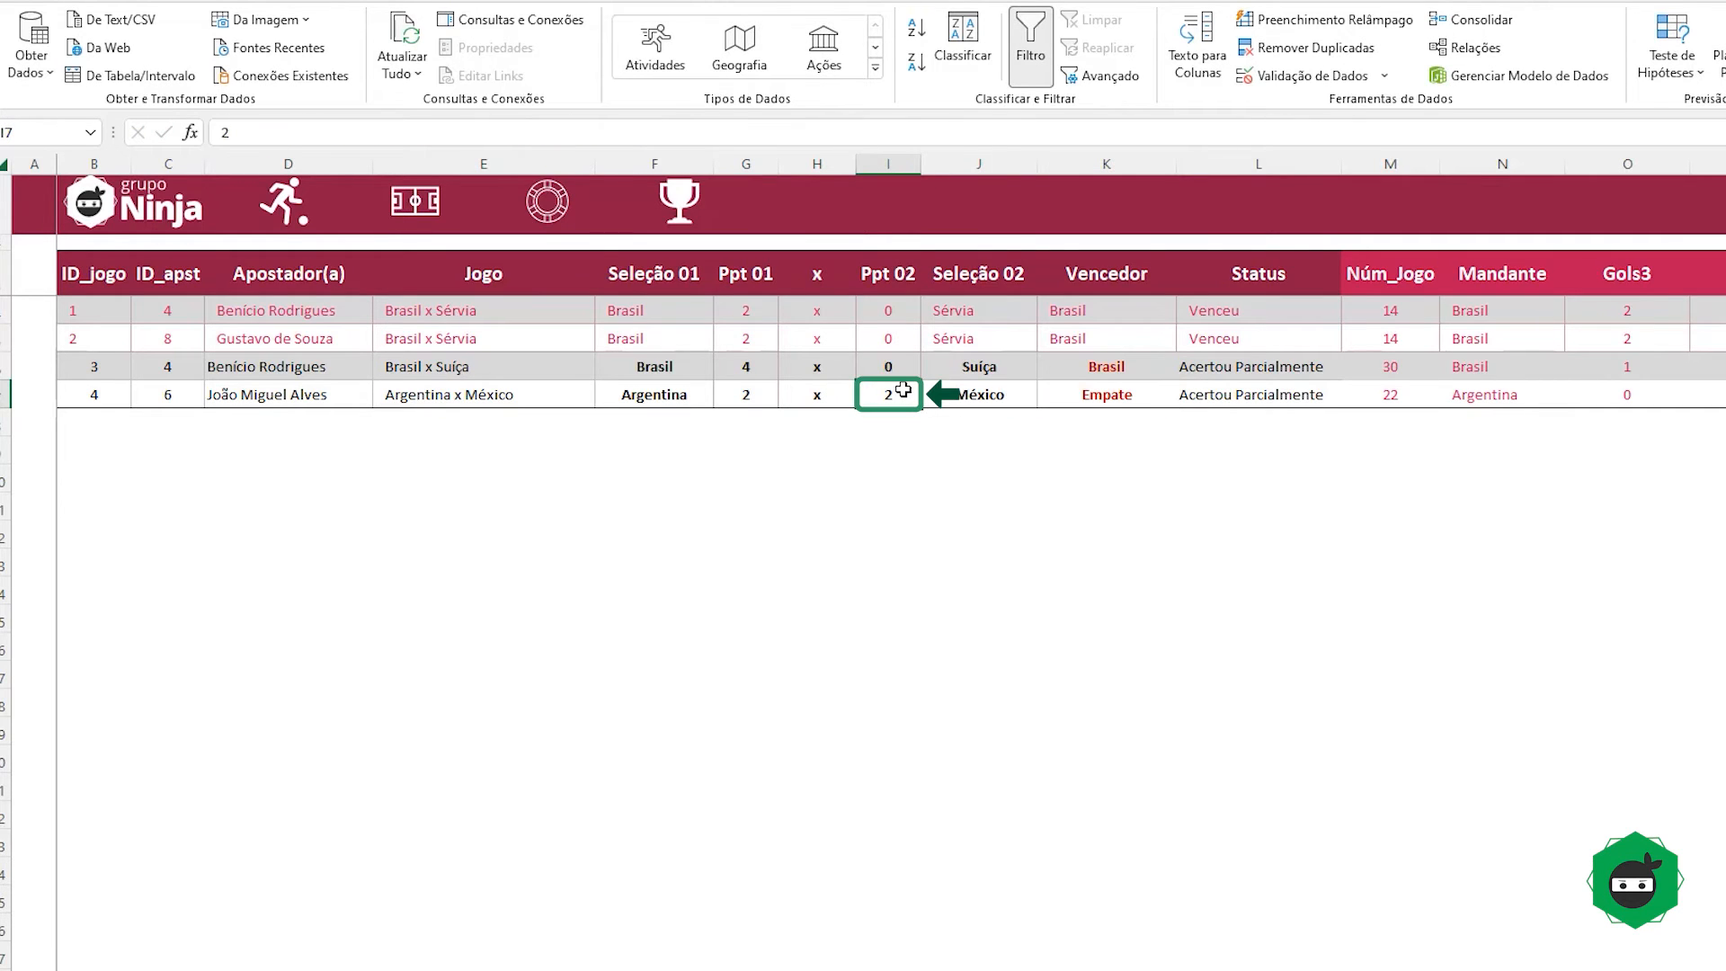
{"action": "type", "text": "4"}
{"action": "key", "text": "Tab"}
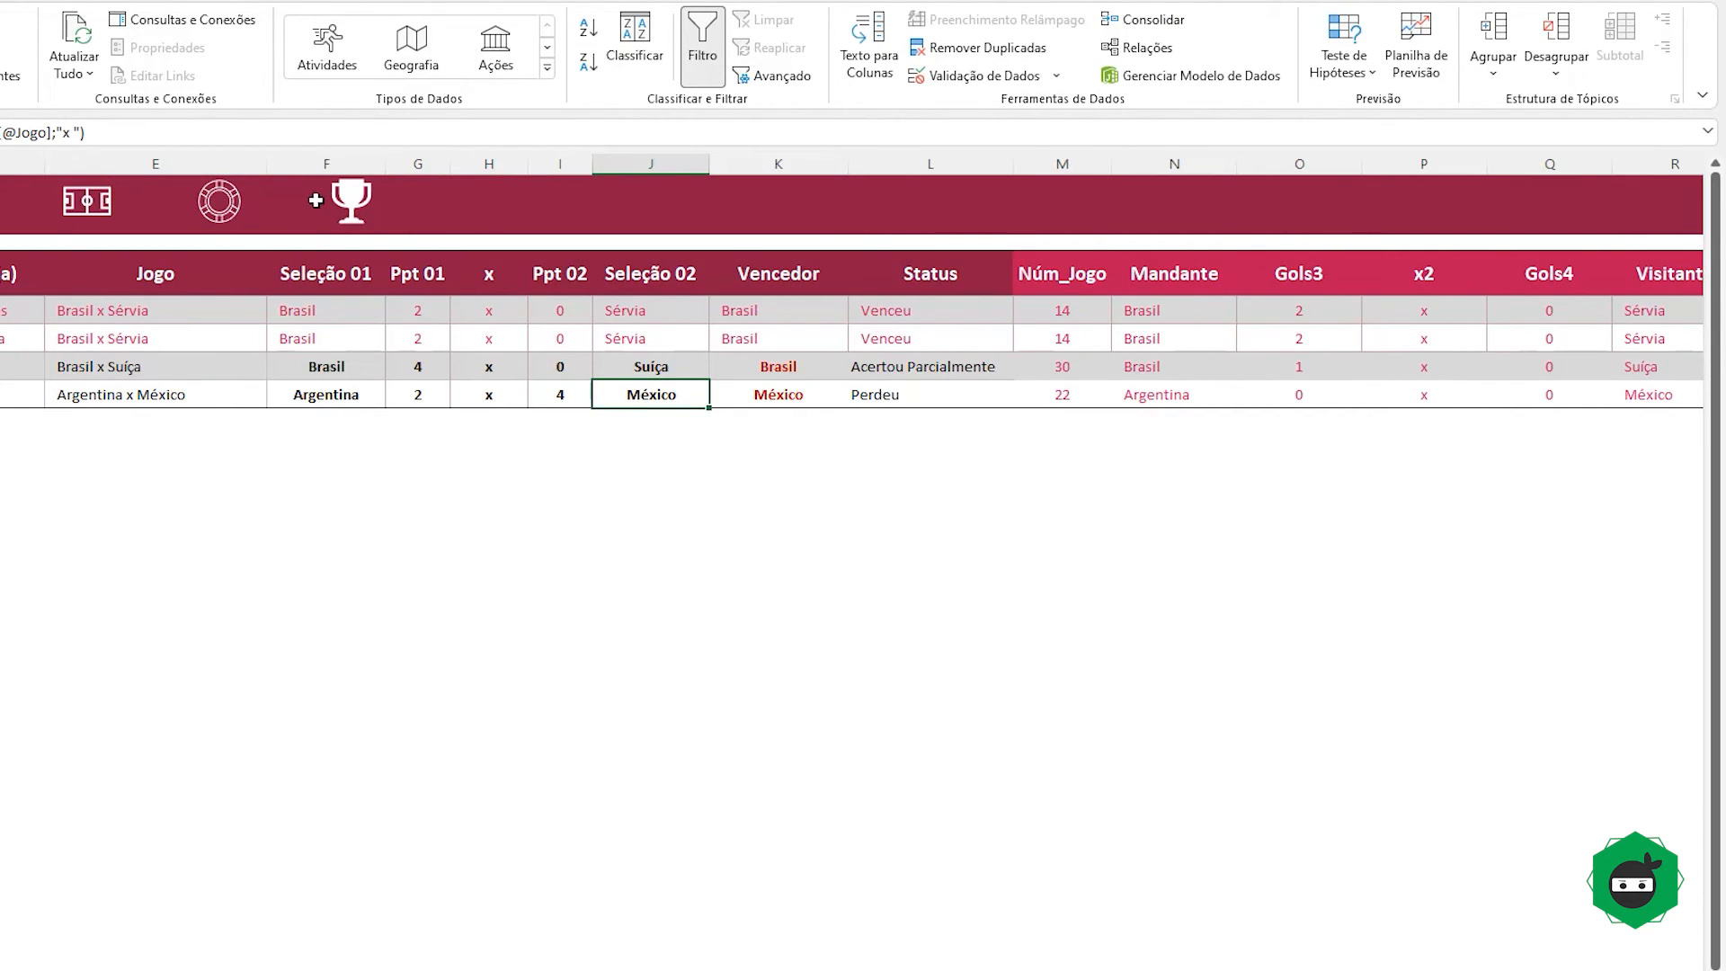
Step: Switch to the Premiação sheet and check the Apostas formula and the Valor da aposta cell for Argentina x México
{"action": "left_click", "coordinate": [108, 396]}
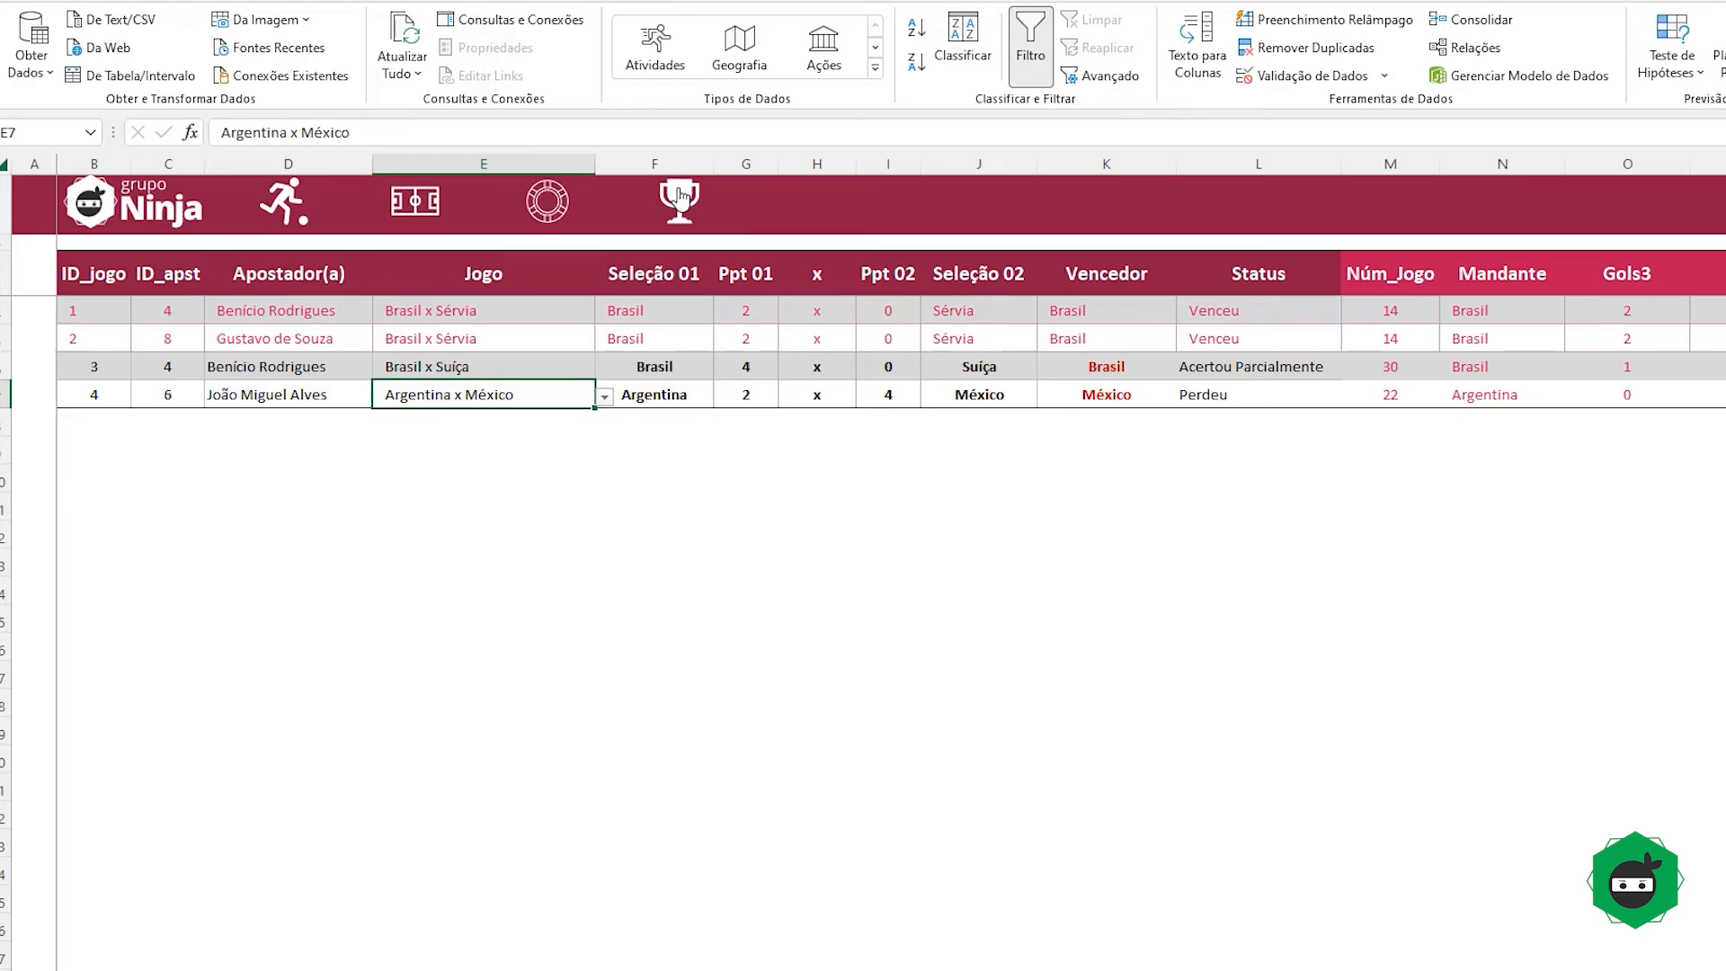
{"action": "left_click", "coordinate": [681, 198]}
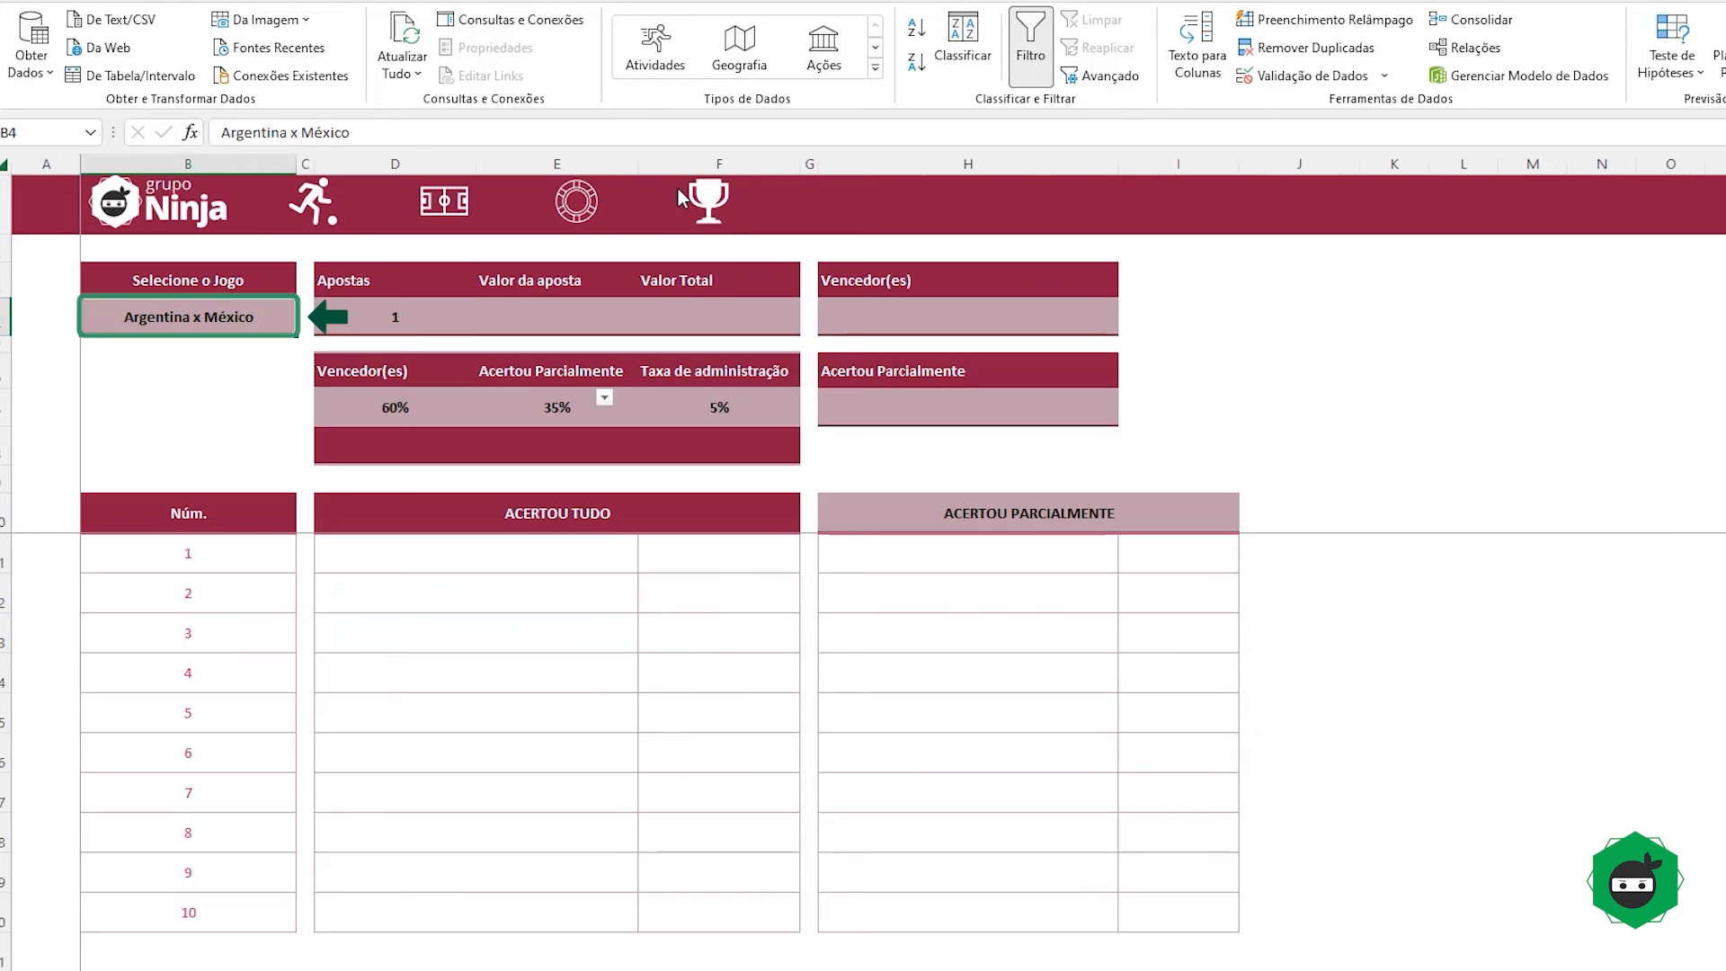
{"action": "left_click", "coordinate": [395, 317]}
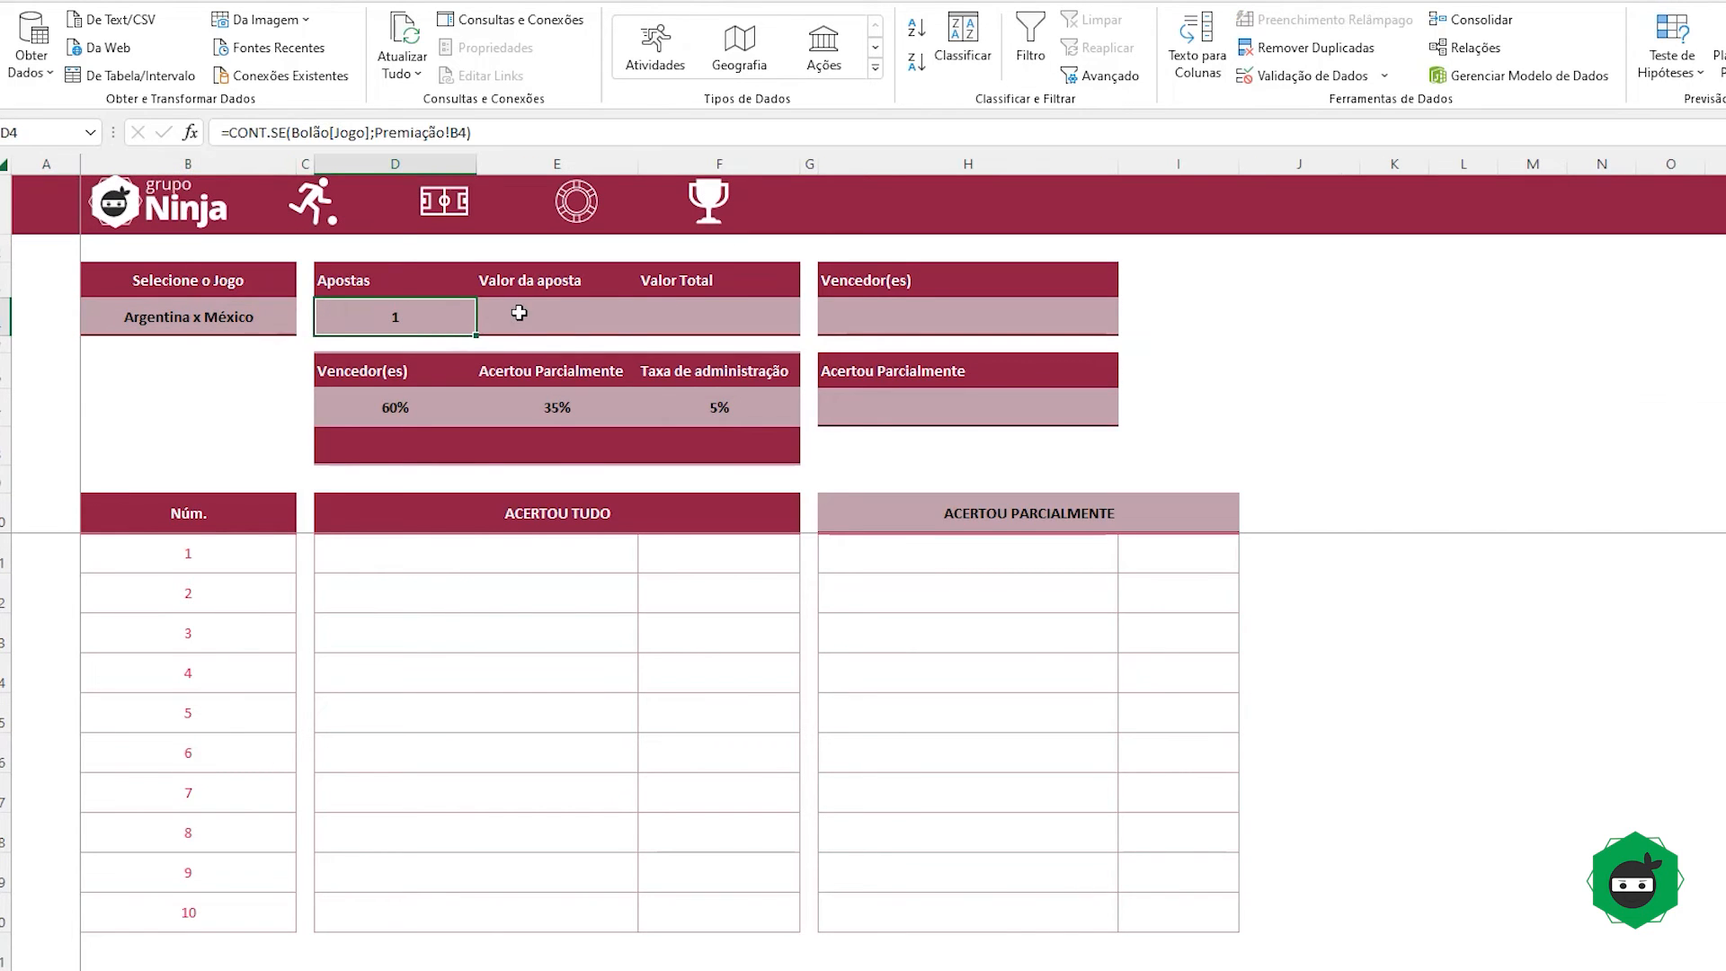
{"action": "left_click", "coordinate": [539, 314]}
{"action": "type", "text": "="}
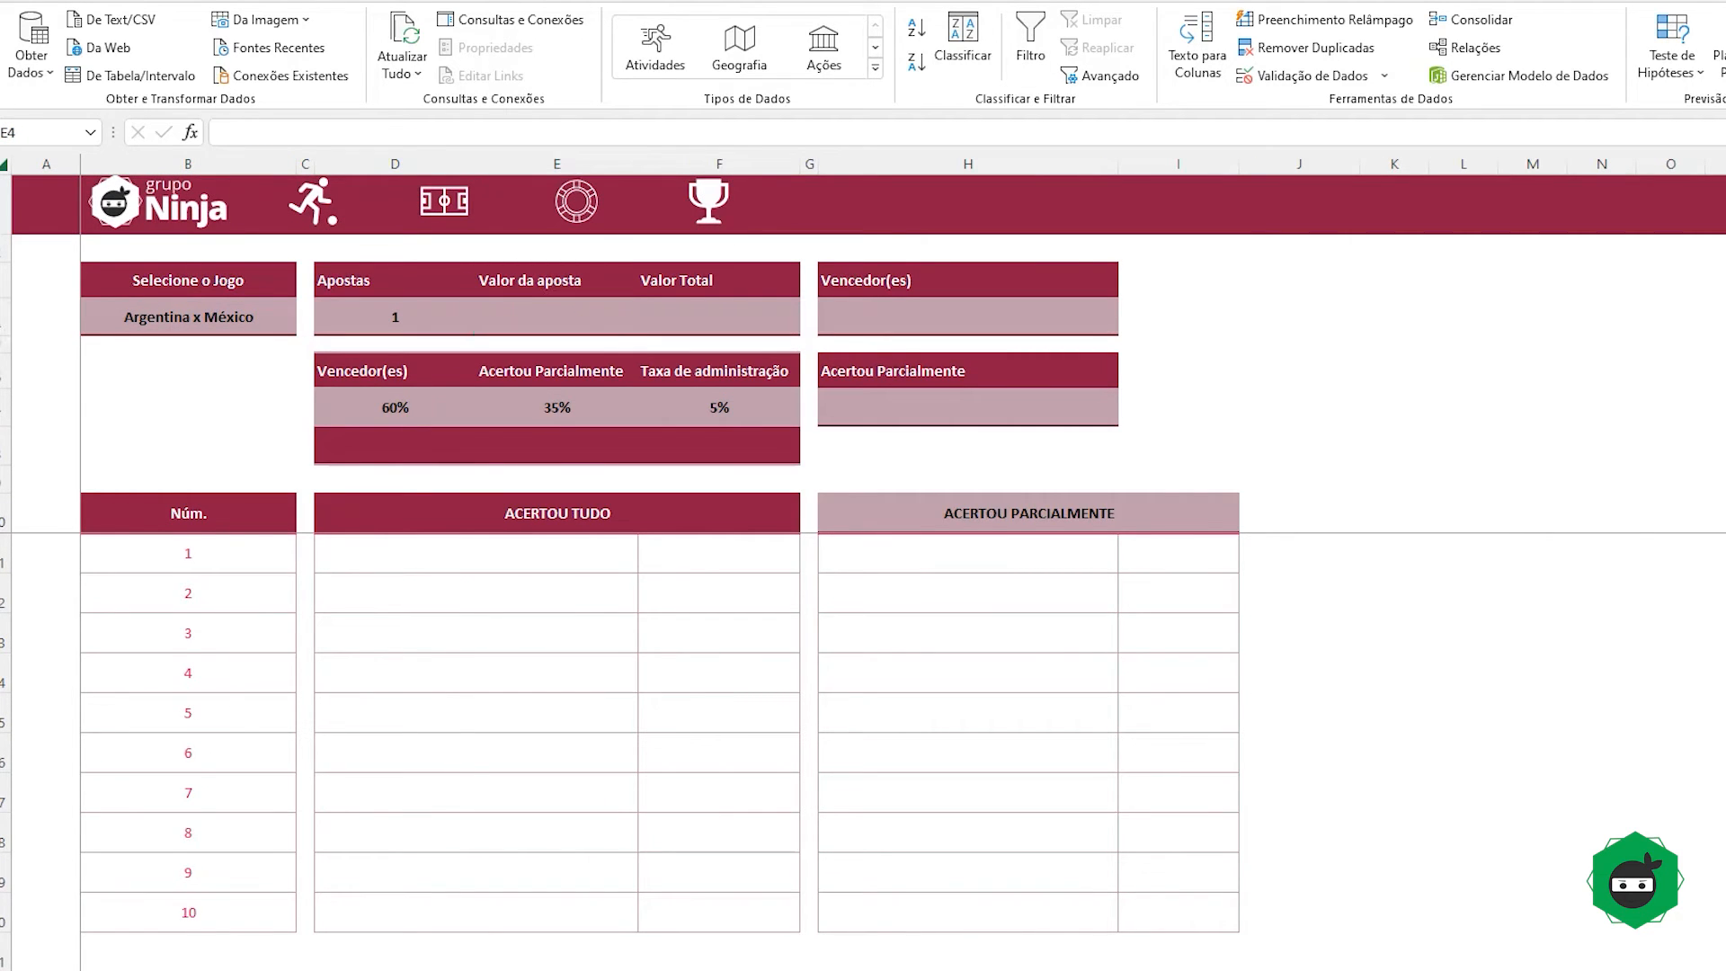
{"action": "left_click", "coordinate": [544, 303]}
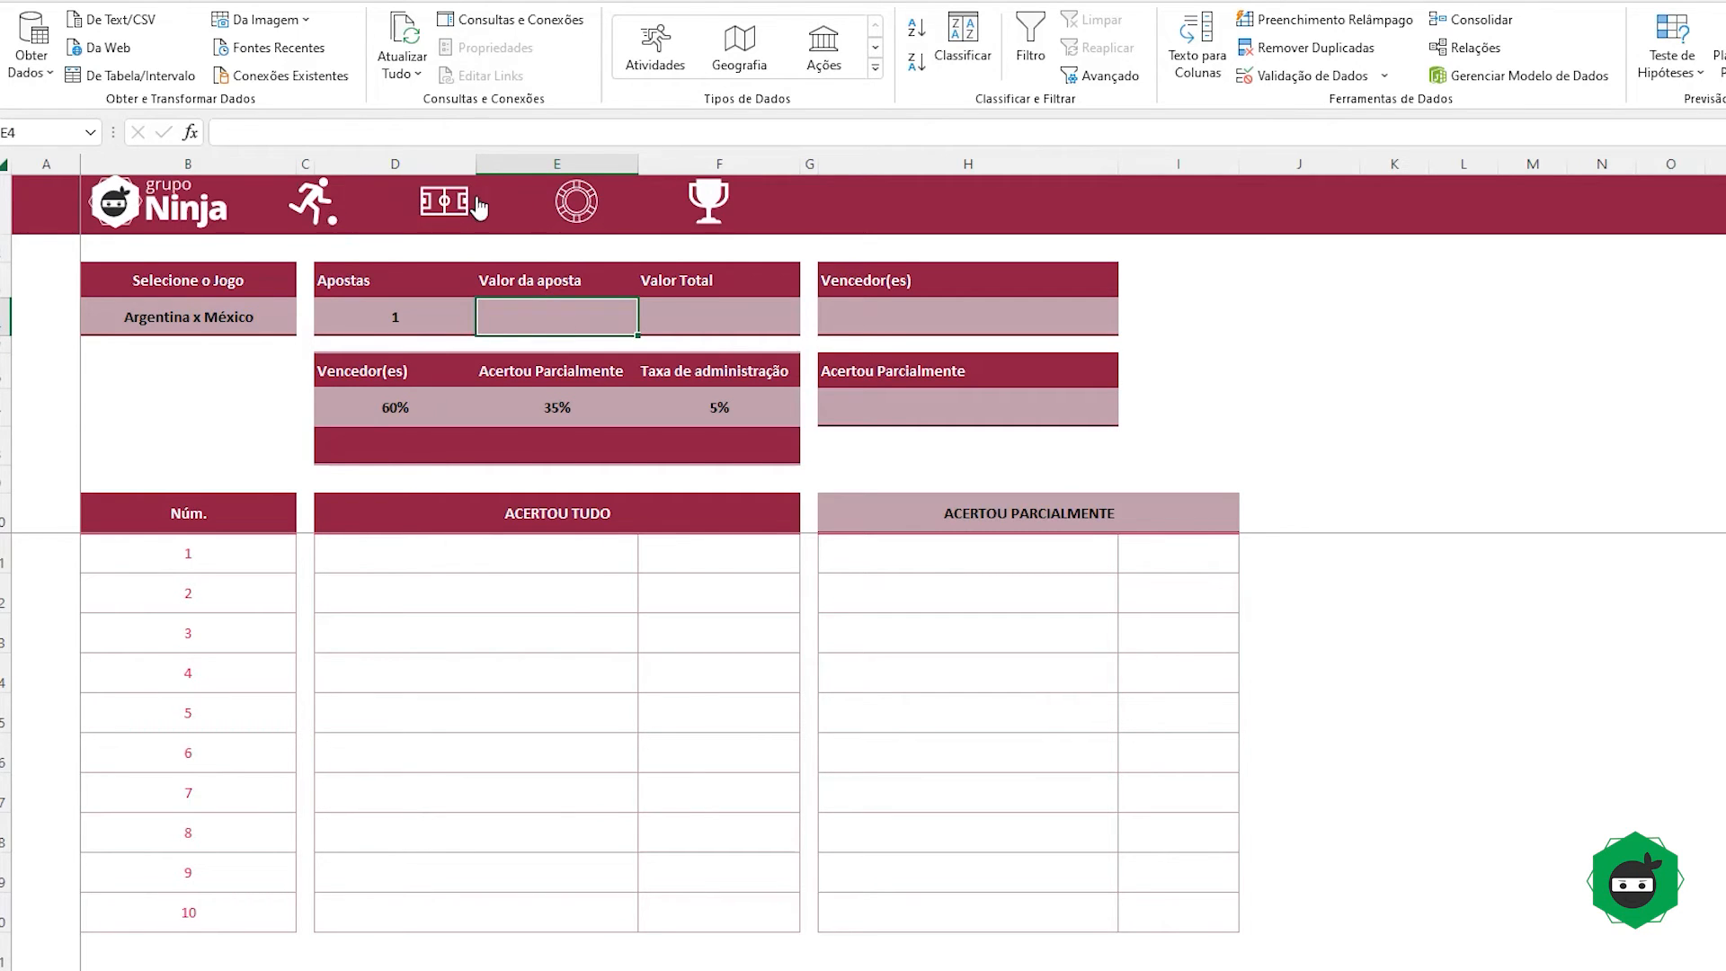
Step: On the Resultados dos jogos sheet, set the Valor for Brasil x Suíça to 25
{"action": "left_click", "coordinate": [439, 214]}
{"action": "left_click", "coordinate": [782, 339]}
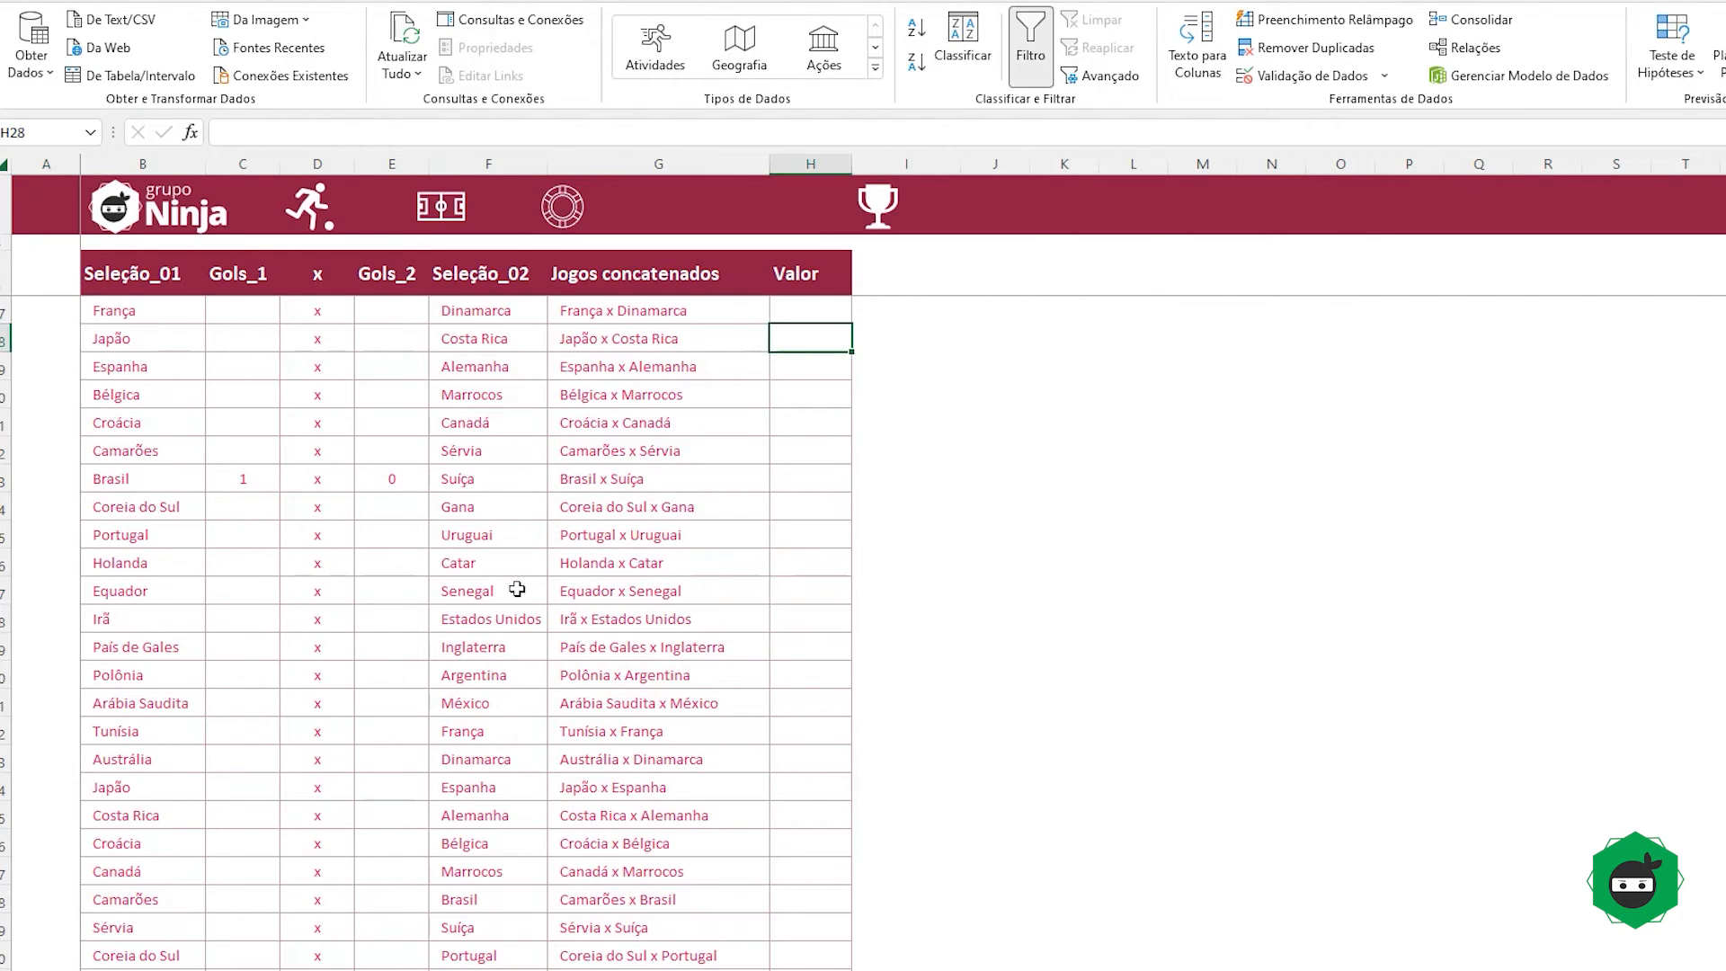
{"action": "left_click", "coordinate": [800, 476]}
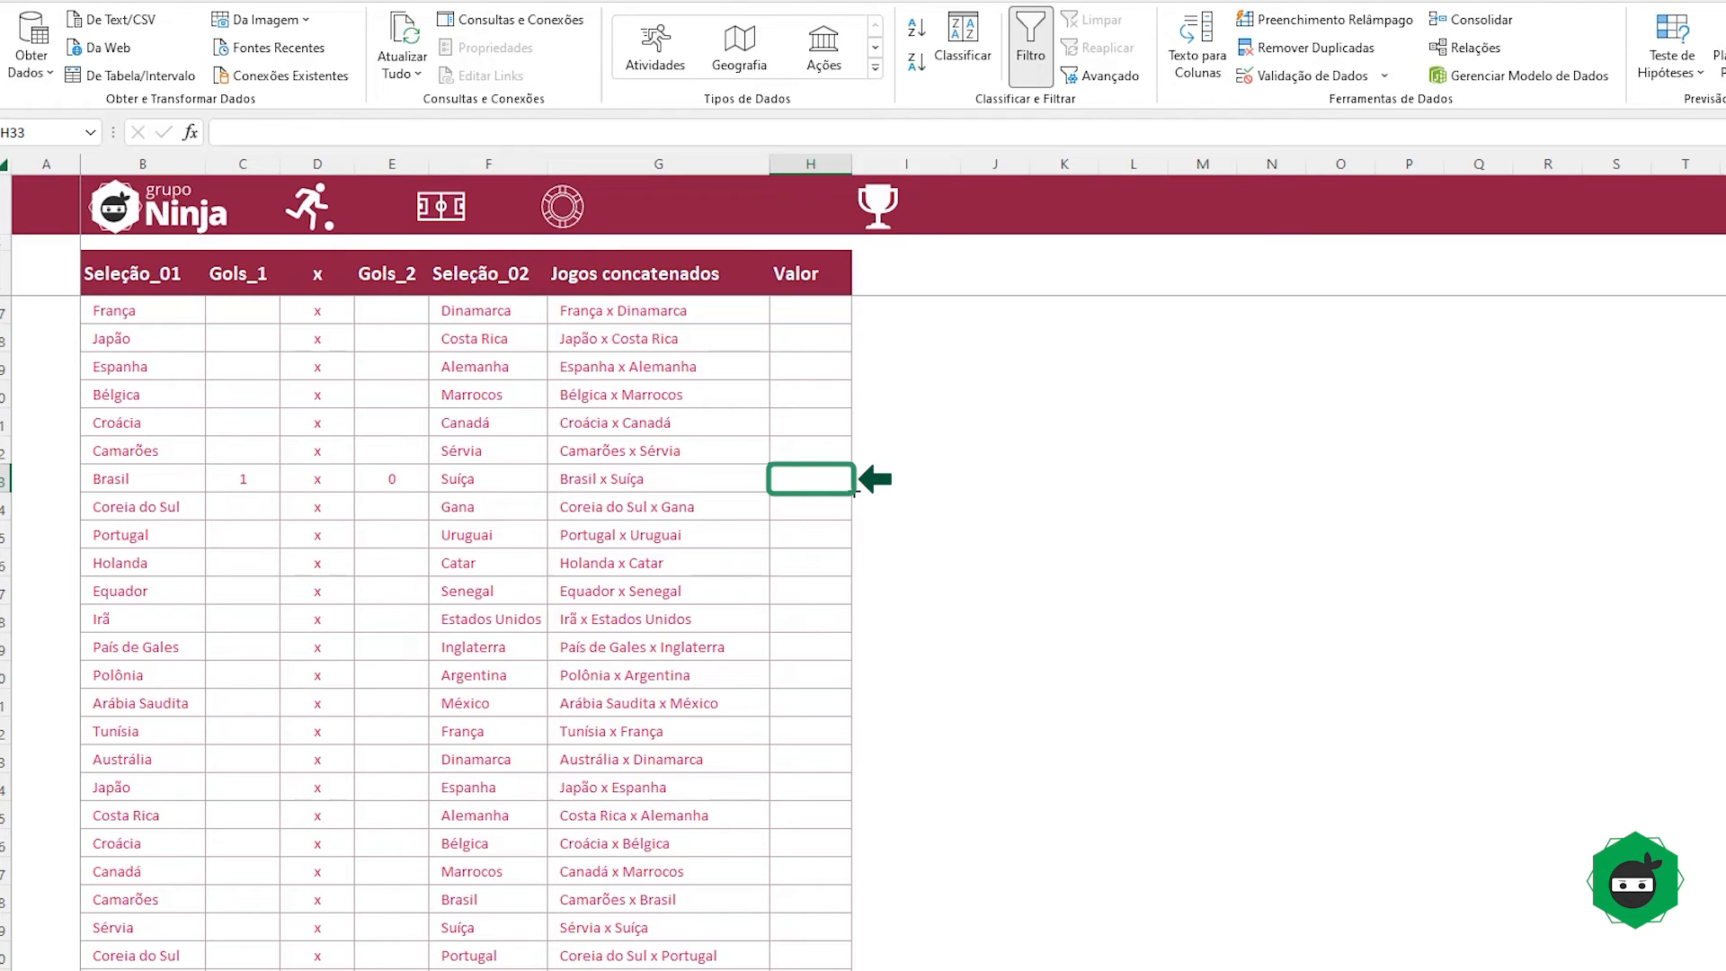
{"action": "type", "text": "25"}
{"action": "left_click", "coordinate": [826, 435]}
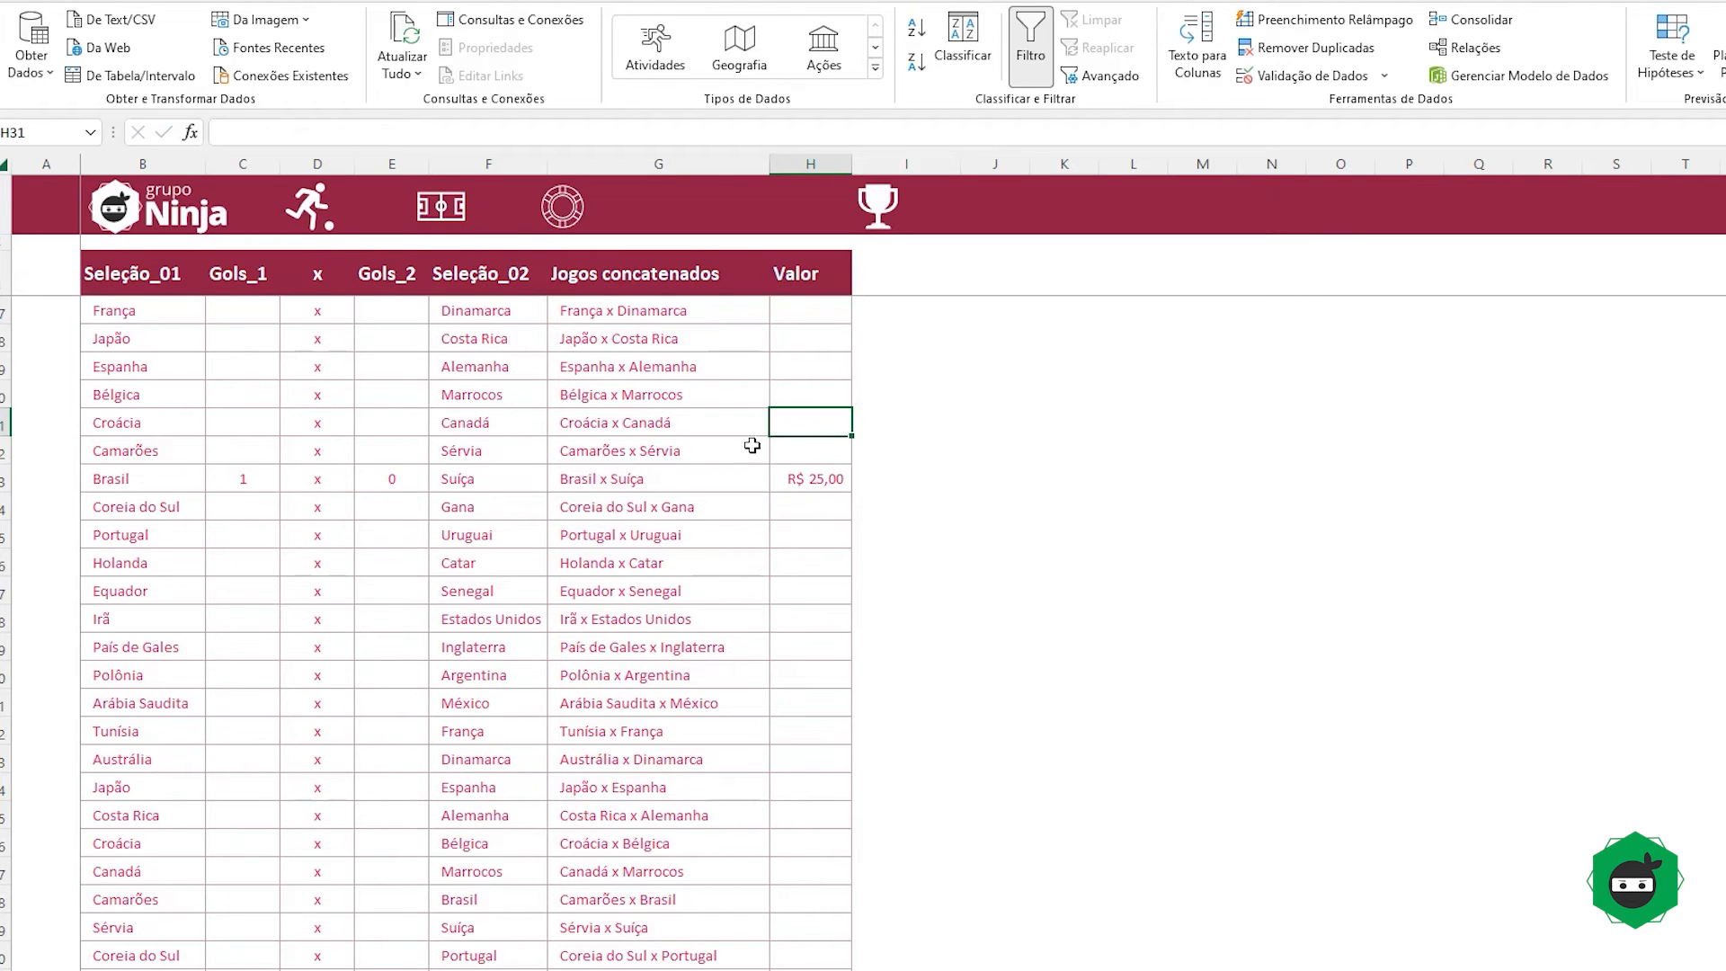
Step: Set the Valor for the Brasil x Sérvia game to 50
{"action": "scroll", "coordinate": [818, 445], "scroll_direction": "up", "scroll_amount": 4}
{"action": "scroll", "coordinate": [542, 481], "scroll_direction": "up", "scroll_amount": 2}
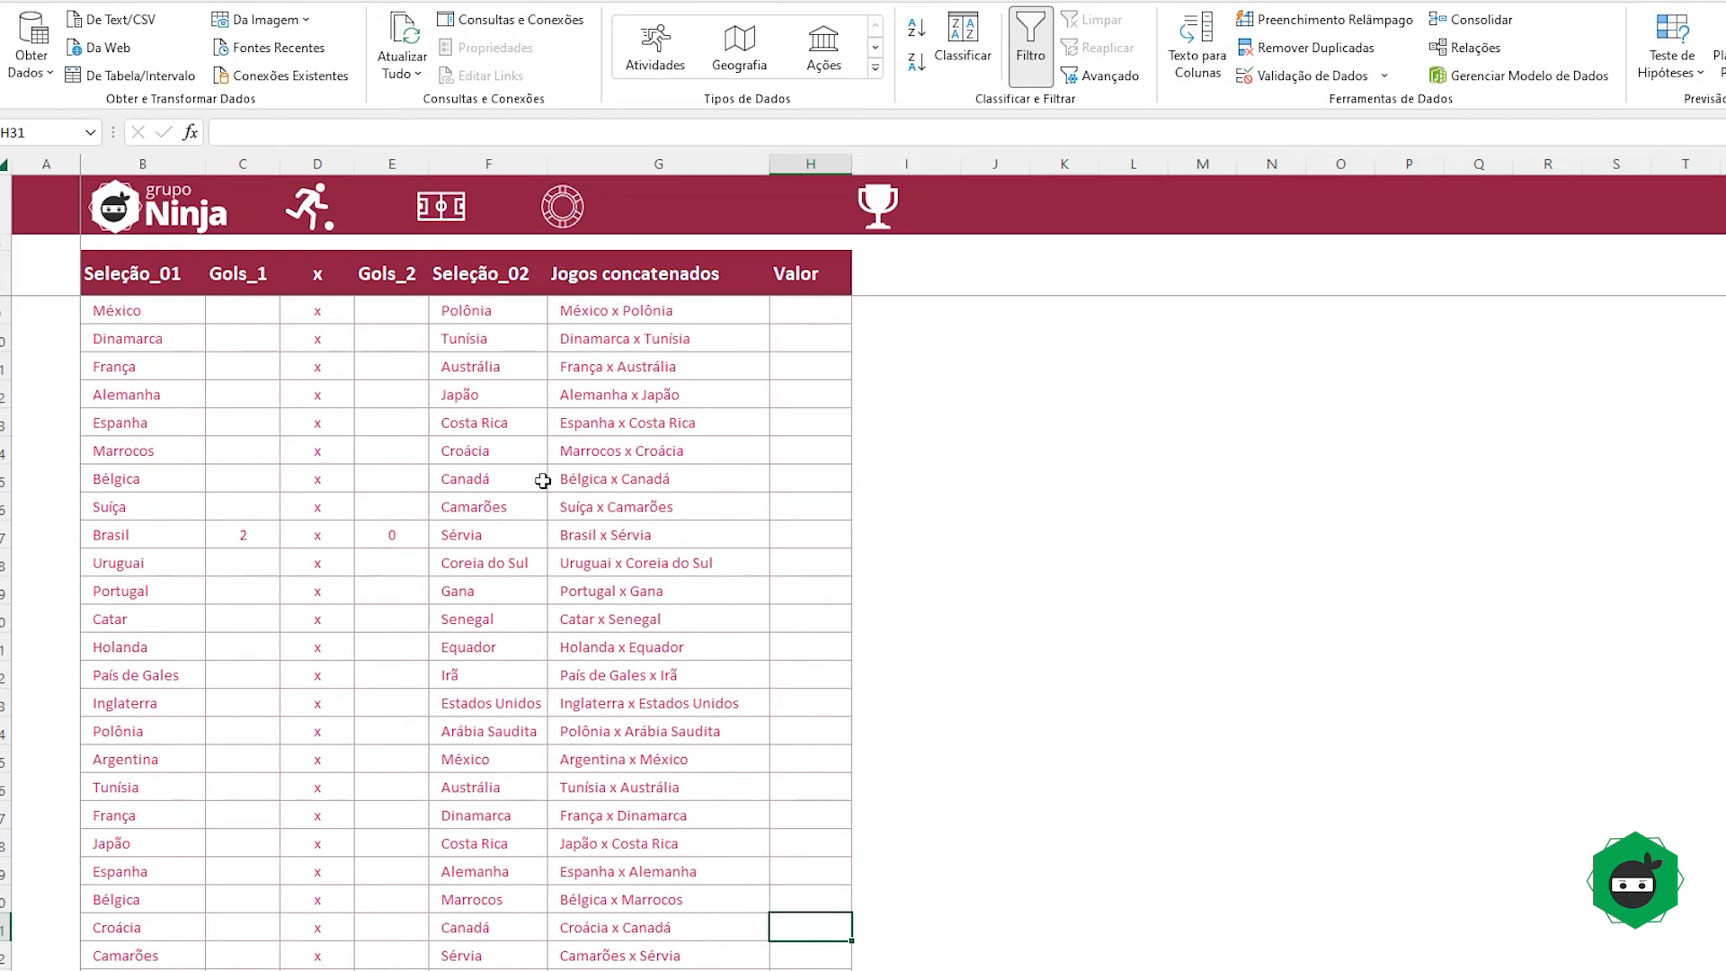
{"action": "left_click", "coordinate": [788, 532]}
{"action": "type", "text": "50"}
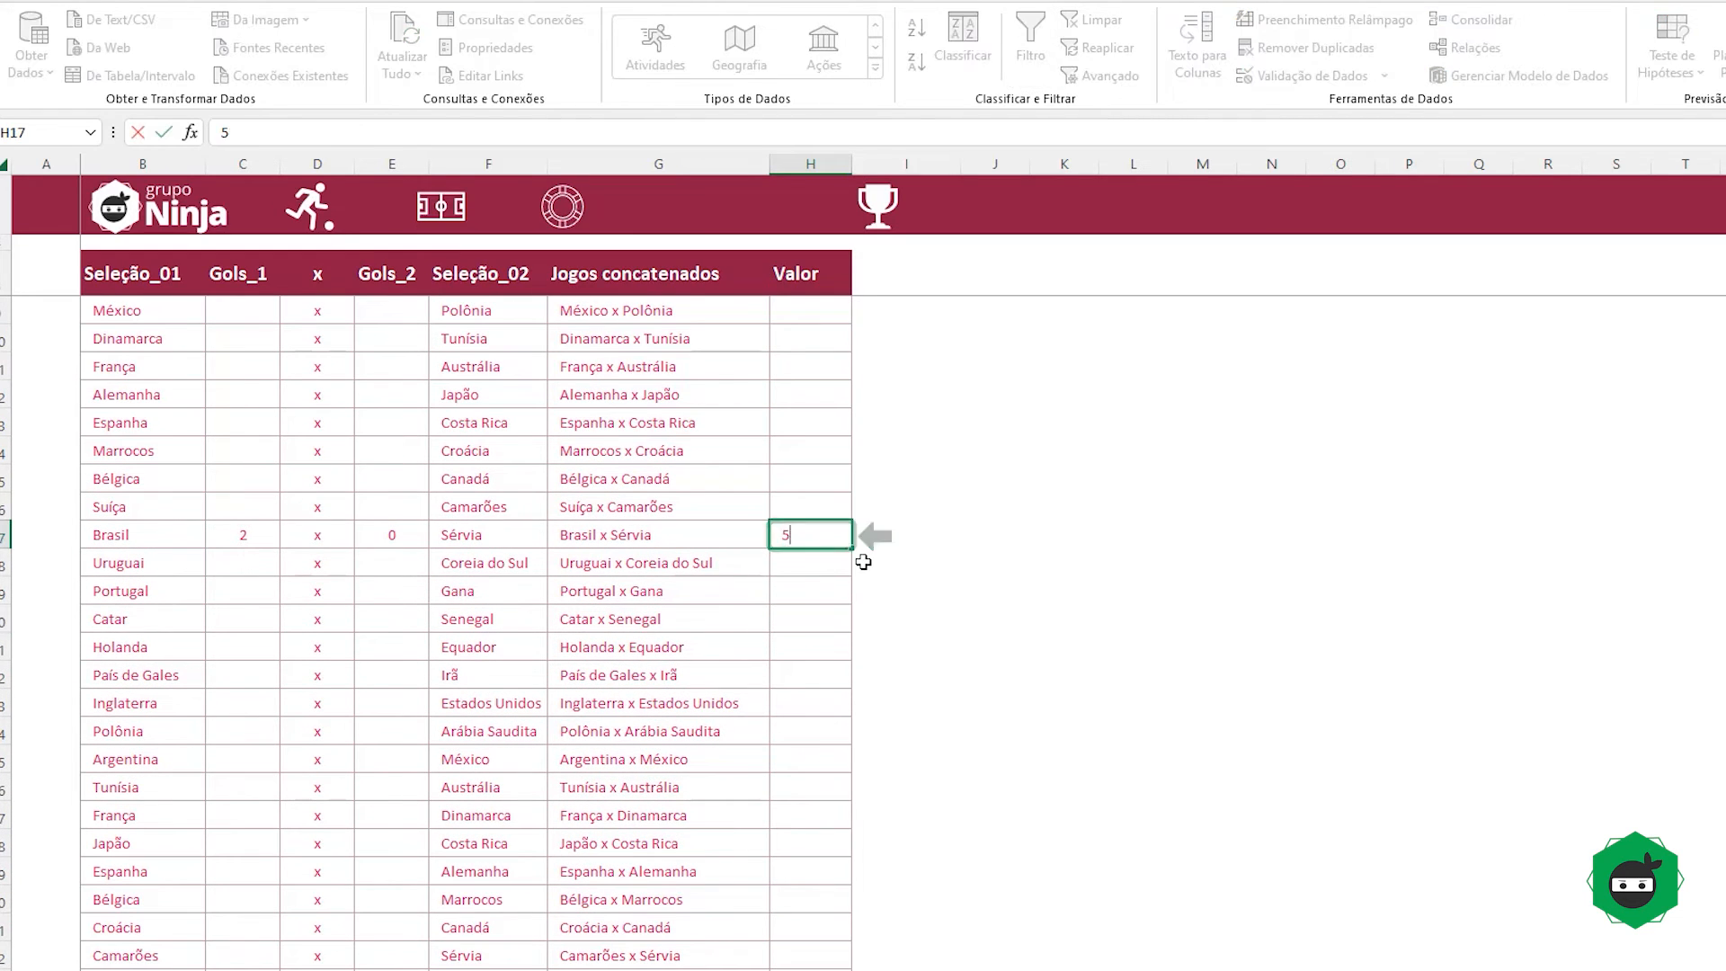
{"action": "key", "text": "Return"}
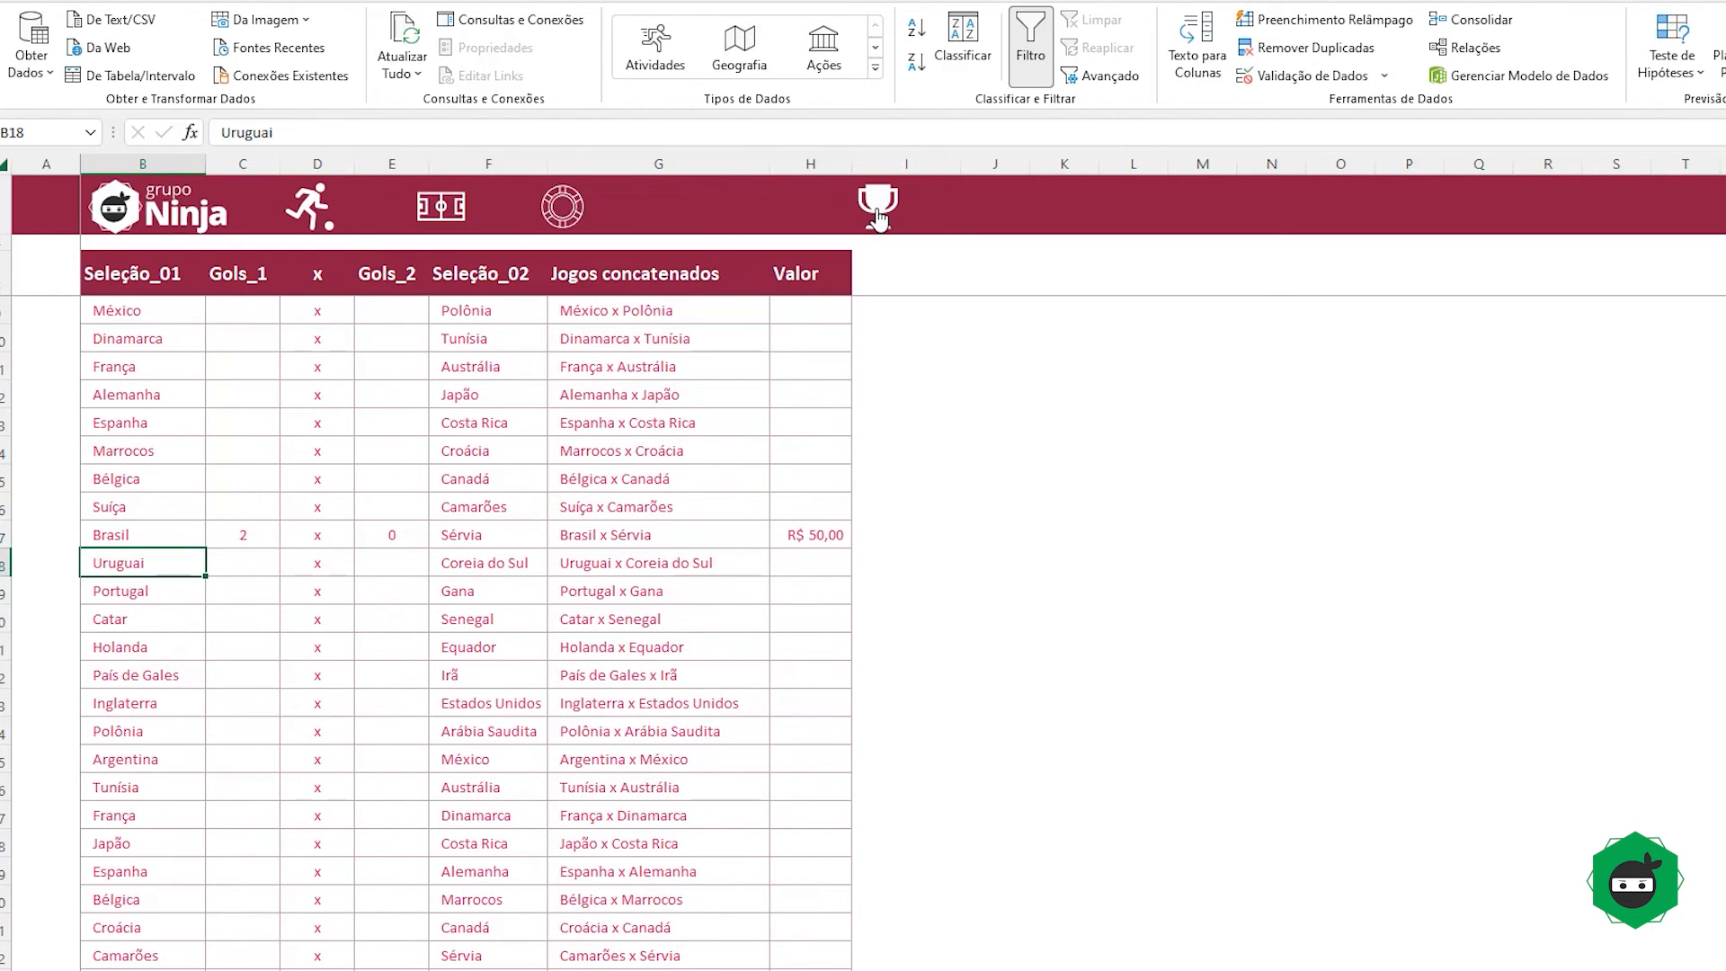
Step: On the Premiação sheet, begin a PROCX formula in the Valor da aposta cell with the selected game, B4, as the lookup value
{"action": "left_click", "coordinate": [877, 216]}
{"action": "left_click", "coordinate": [543, 315]}
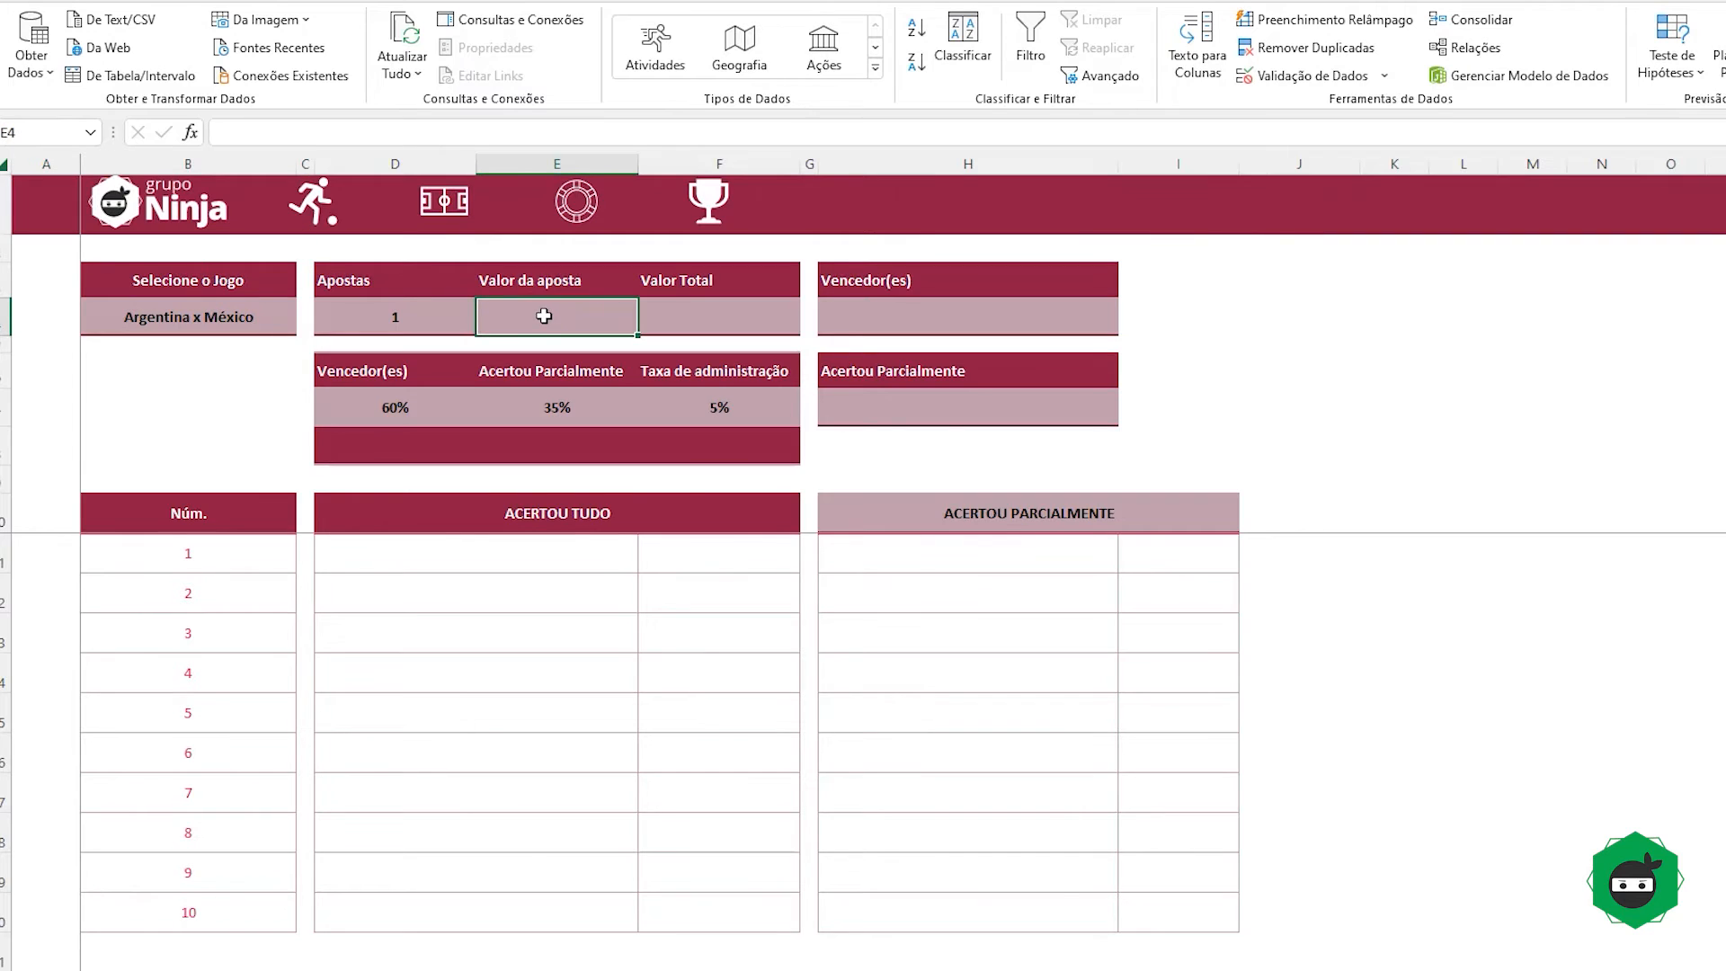
{"action": "type", "text": "="}
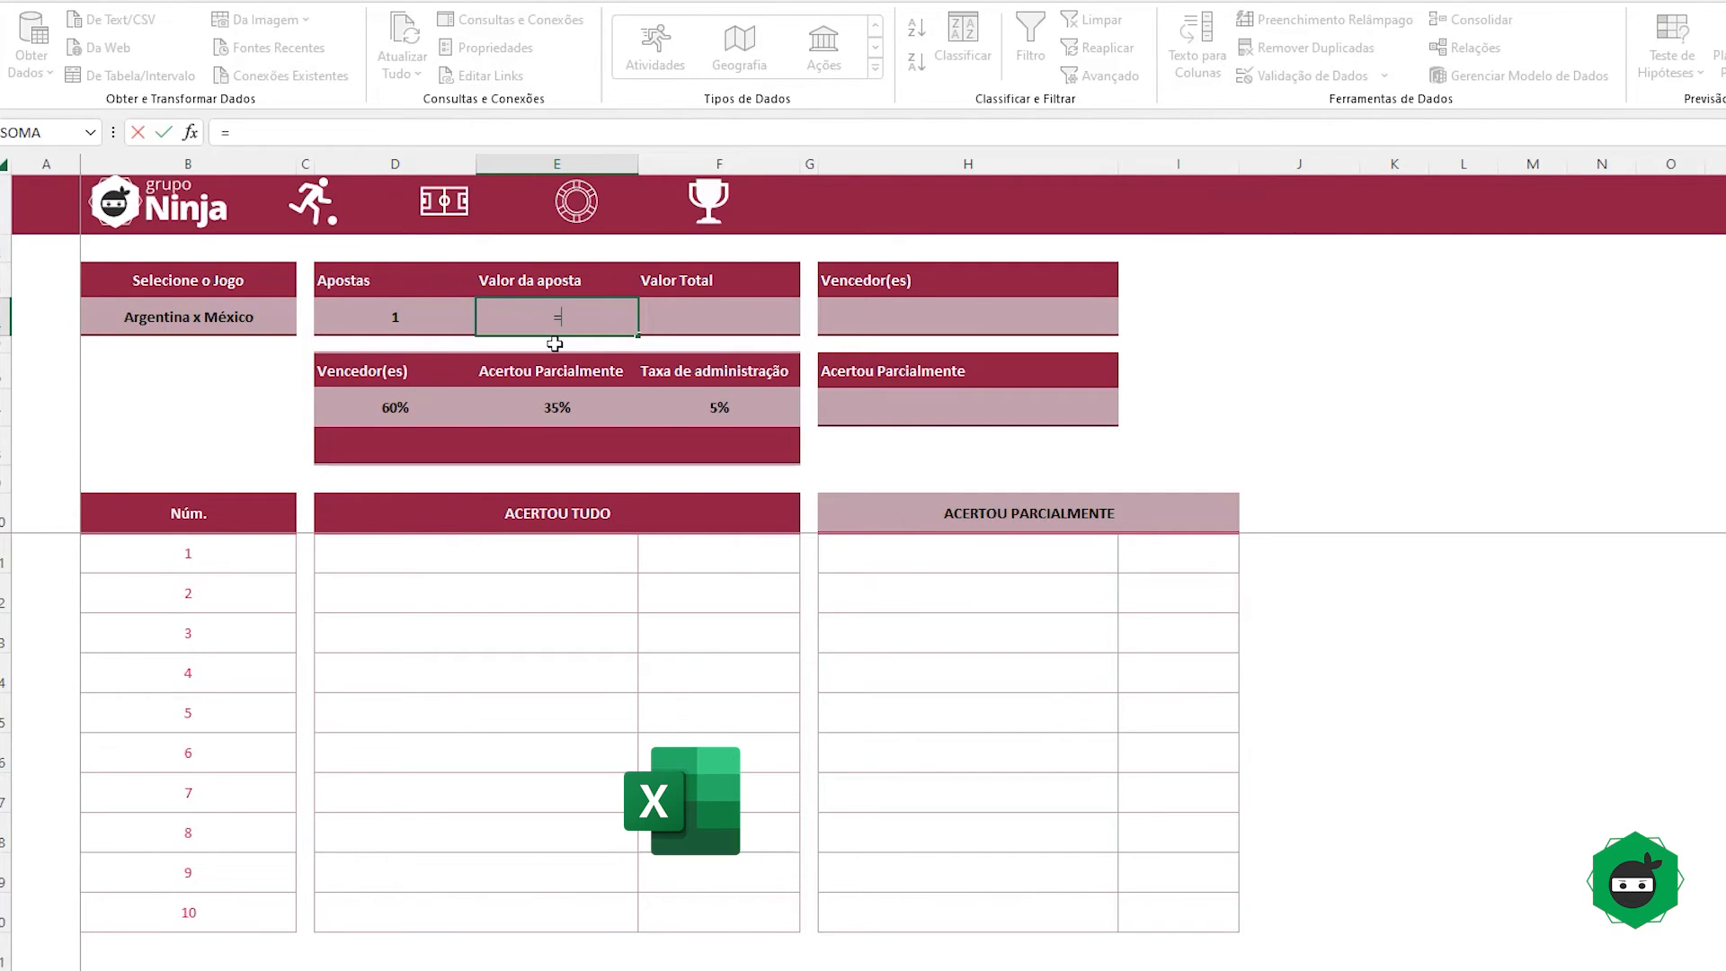
{"action": "key", "text": "Escape"}
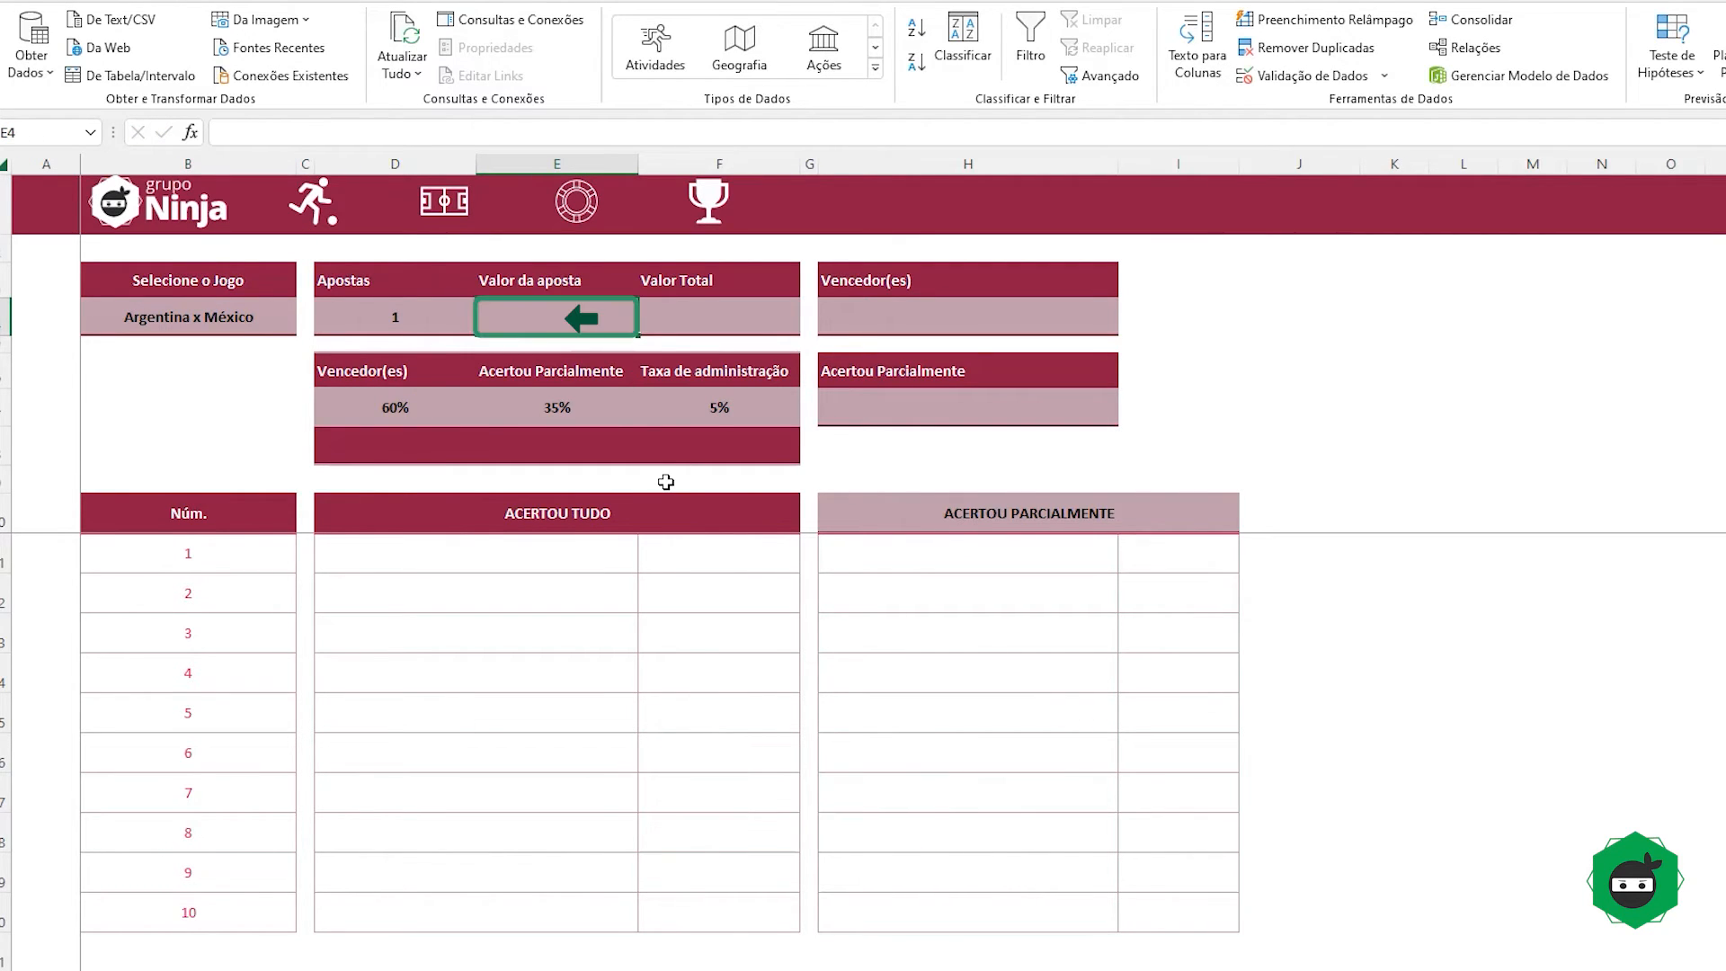
{"action": "type", "text": "=PROCX("}
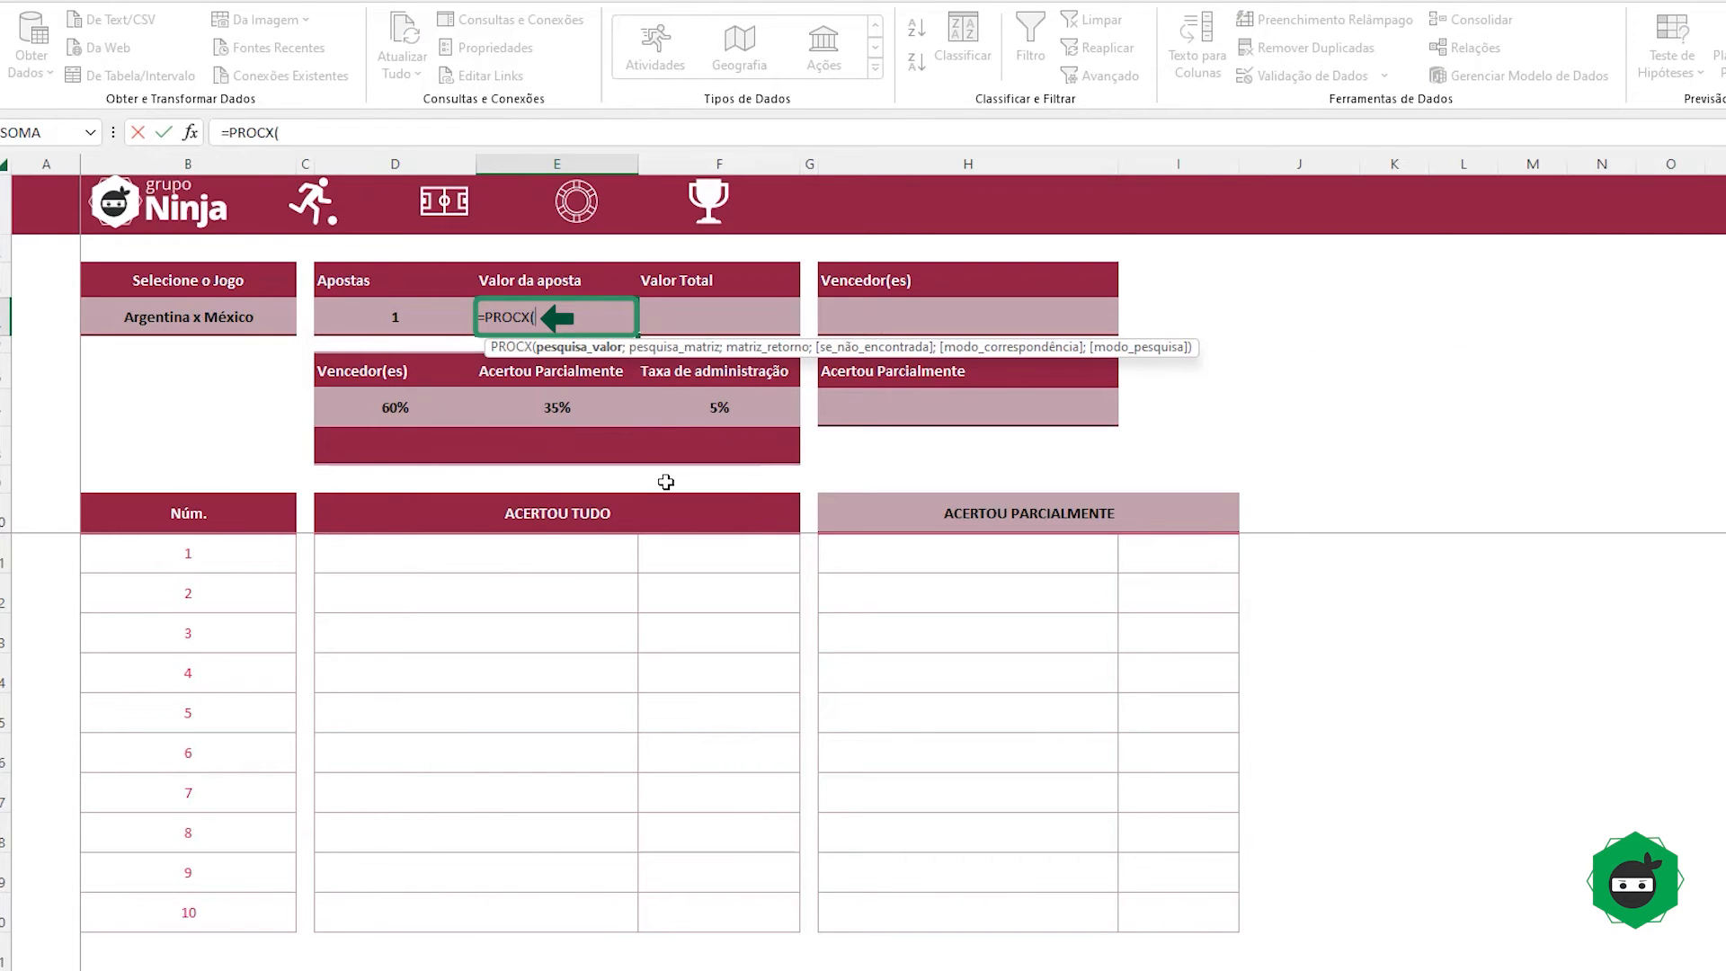
{"action": "left_click", "coordinate": [204, 321]}
{"action": "type", "text": ";"}
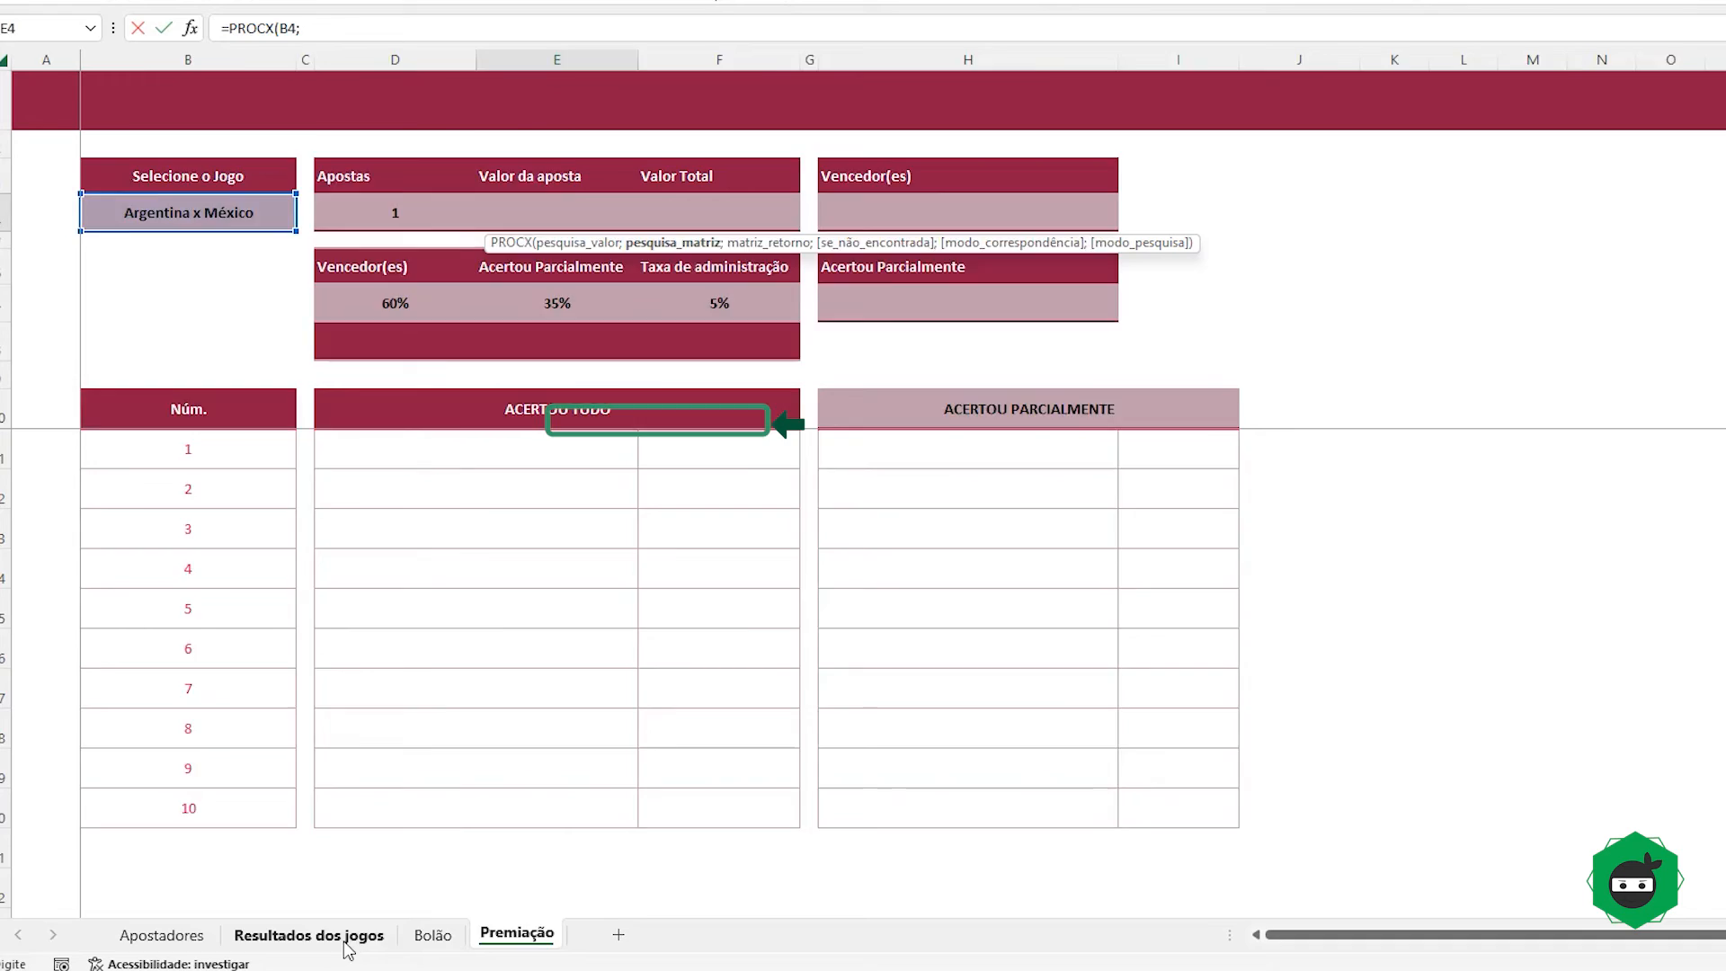
Step: Complete the PROCX formula with Jogos[Jogos concatenados] as lookup array, Jogos[Valor] as return array and "" when not found
{"action": "left_click", "coordinate": [346, 941]}
{"action": "left_click", "coordinate": [608, 423]}
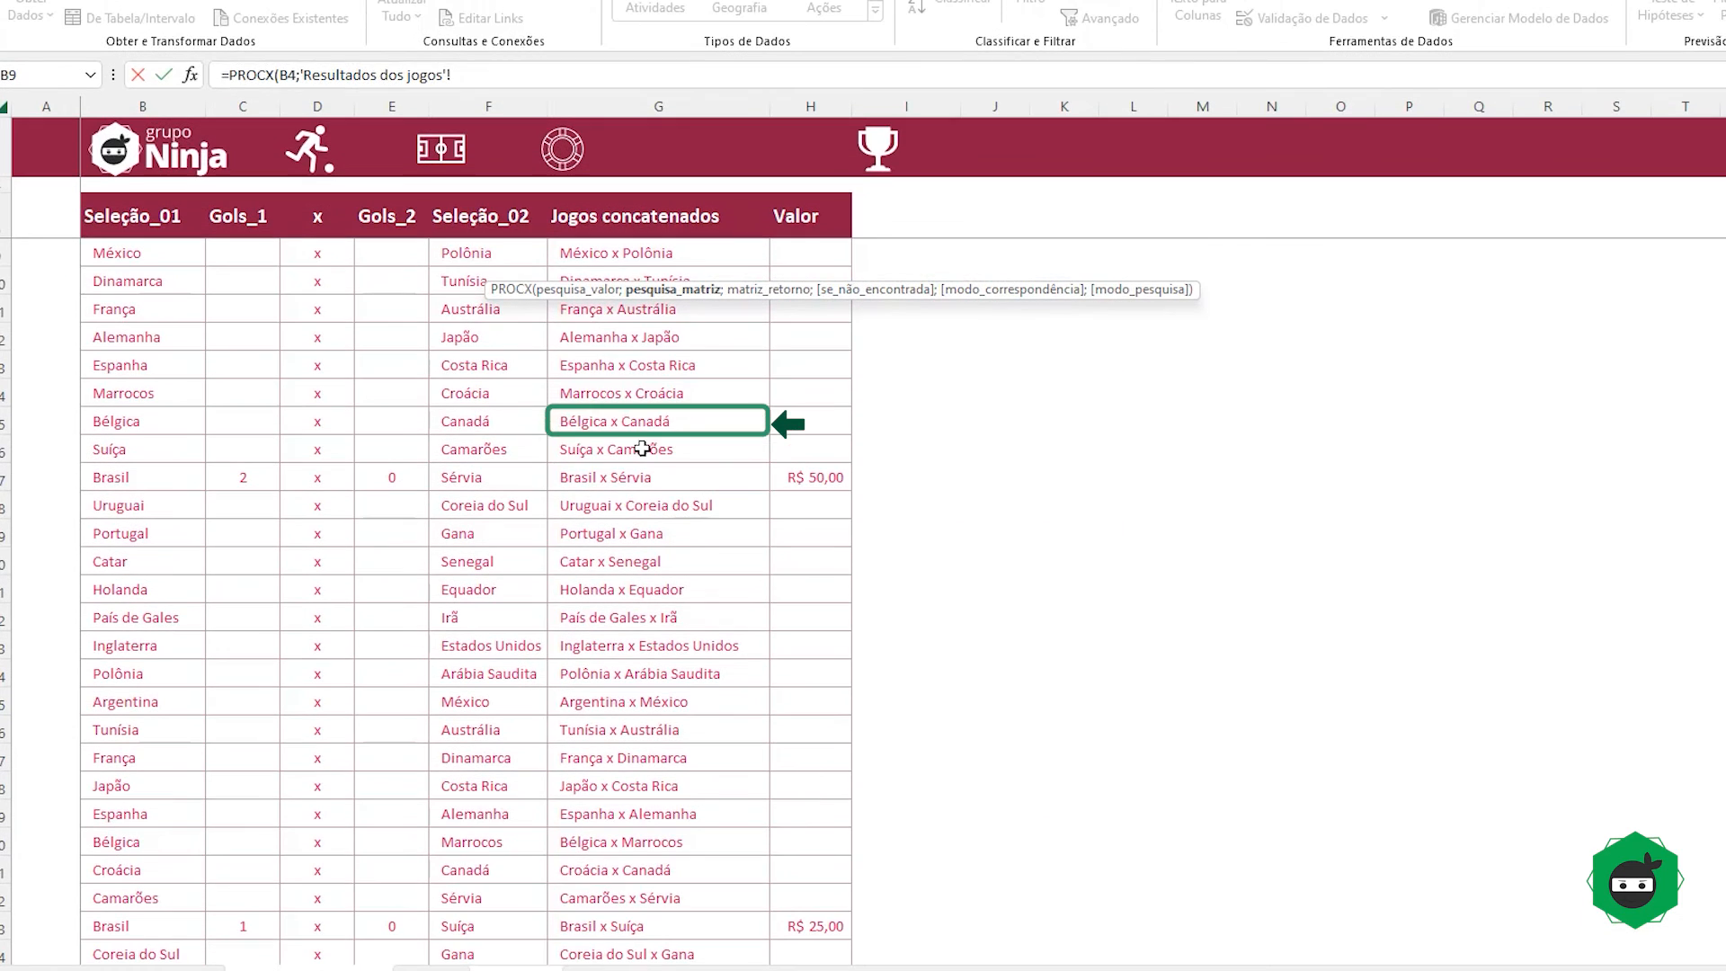
{"action": "key", "text": "ctrl+space"}
{"action": "type", "text": ";"}
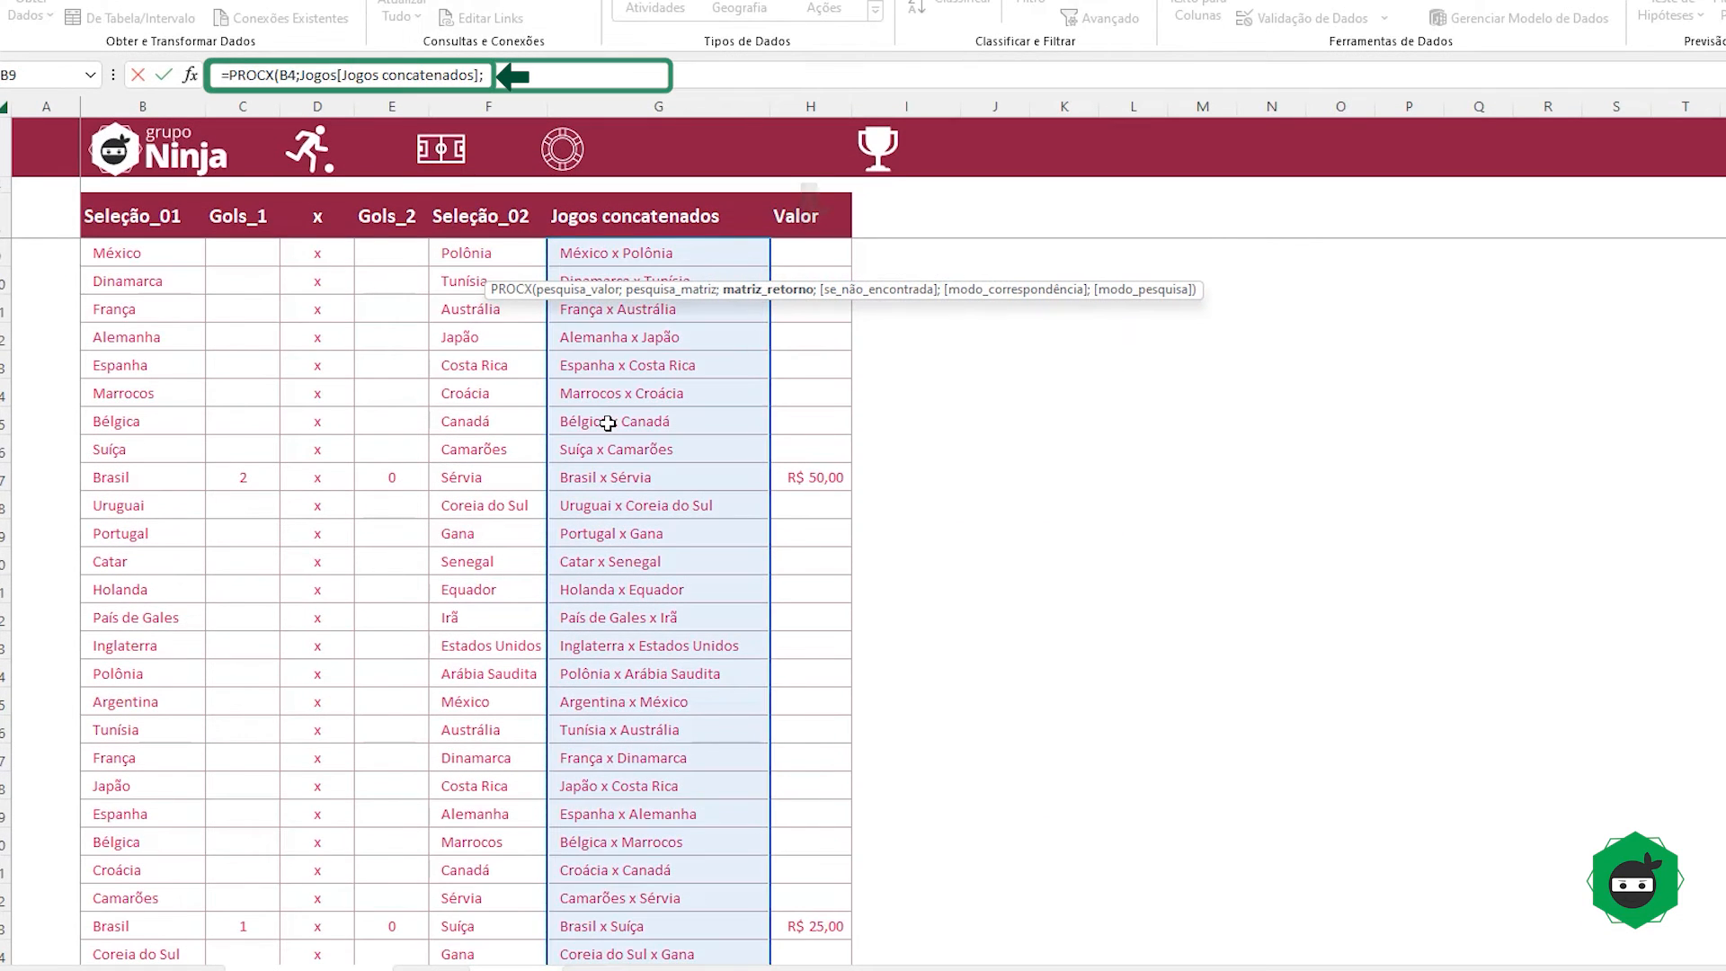
{"action": "left_click", "coordinate": [814, 409]}
{"action": "key", "text": "ctrl+space"}
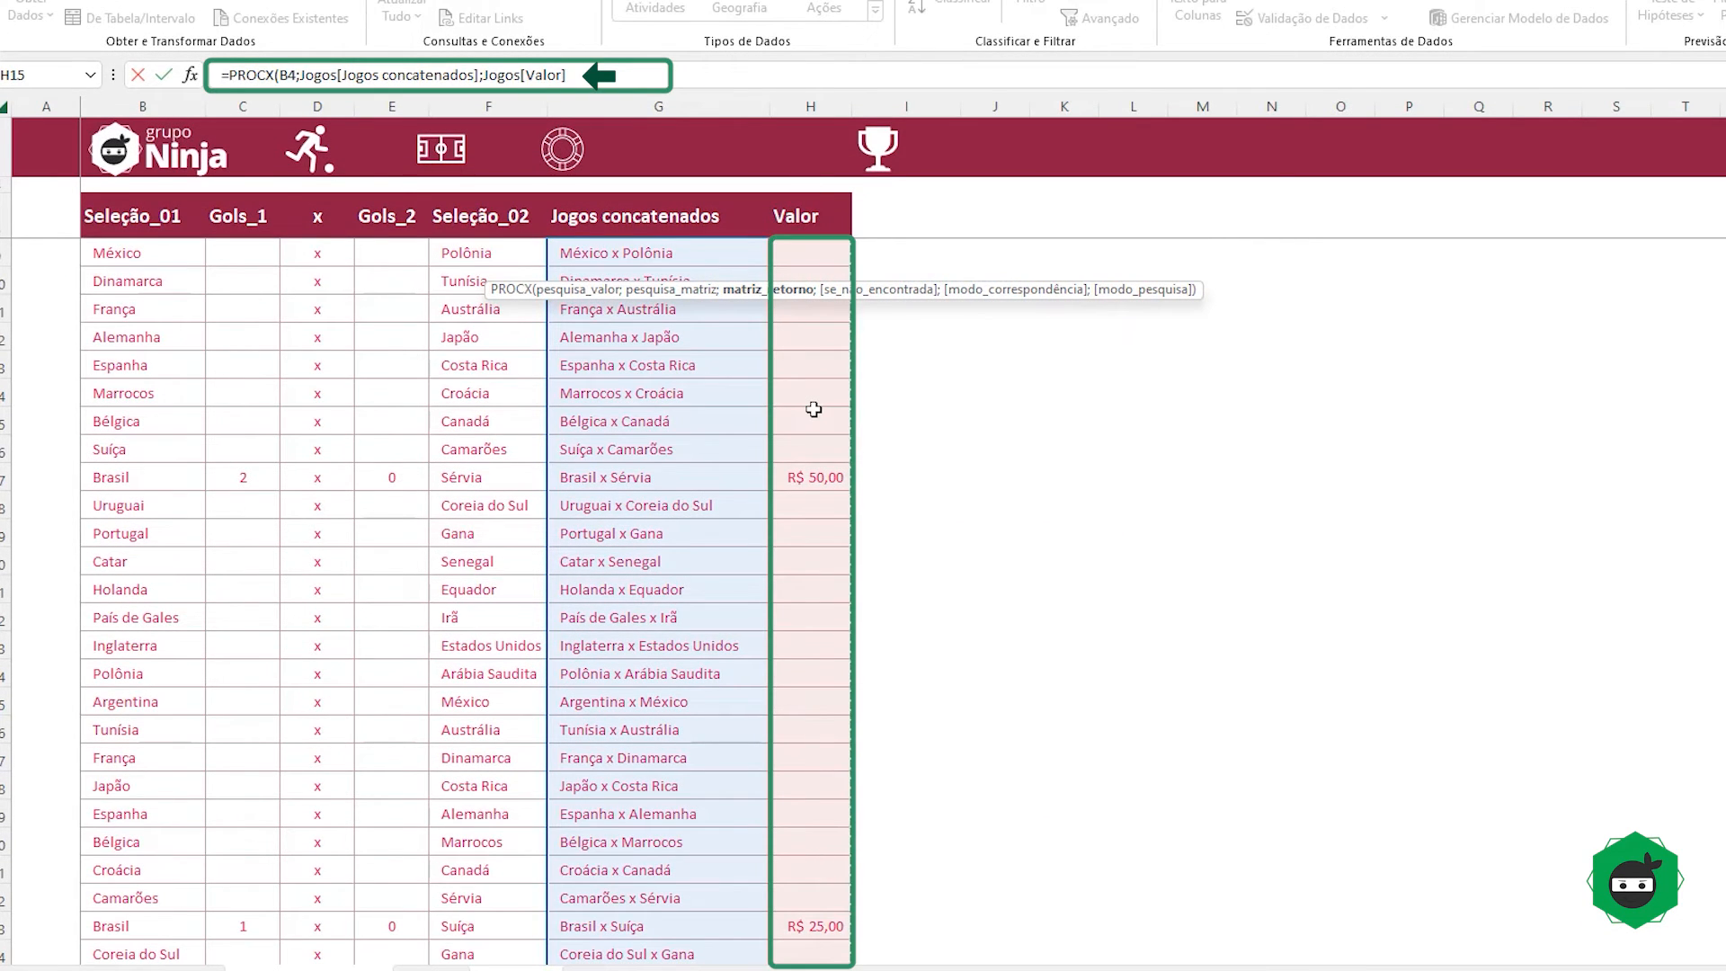
{"action": "type", "text": ";\"\""}
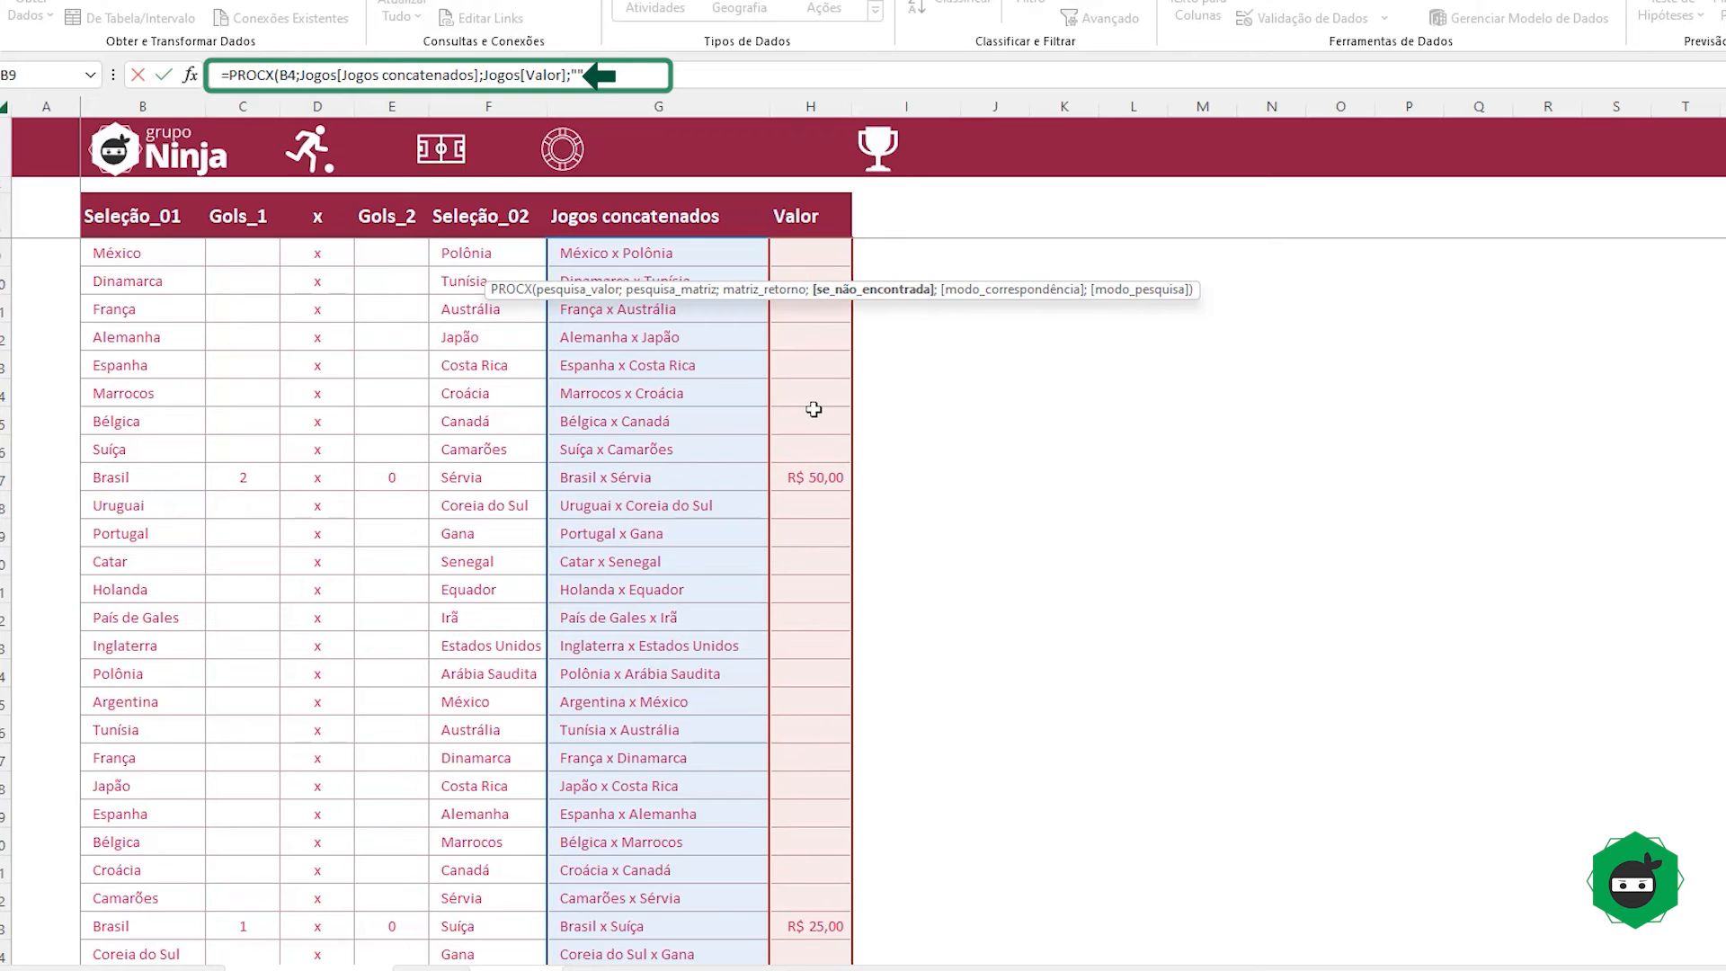
{"action": "type", "text": ")"}
{"action": "key", "text": "Return"}
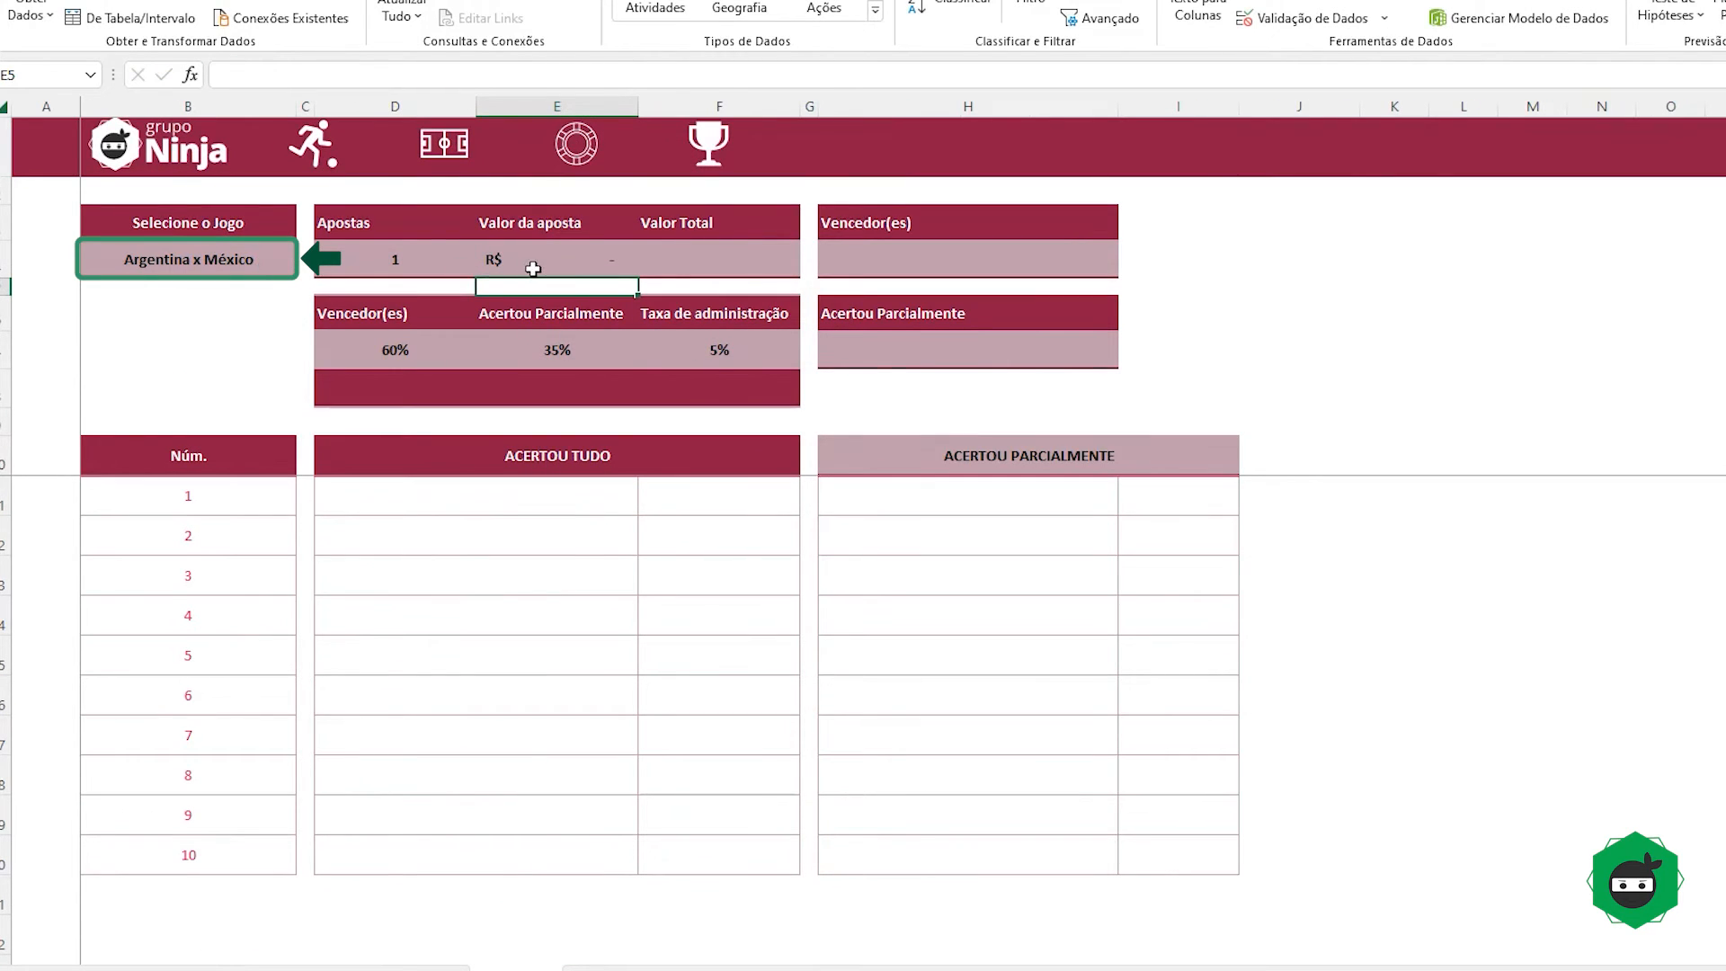
Step: Choose Brasil x Sérvia as the selected game and check its number of bets and bet value
{"action": "left_click", "coordinate": [243, 263]}
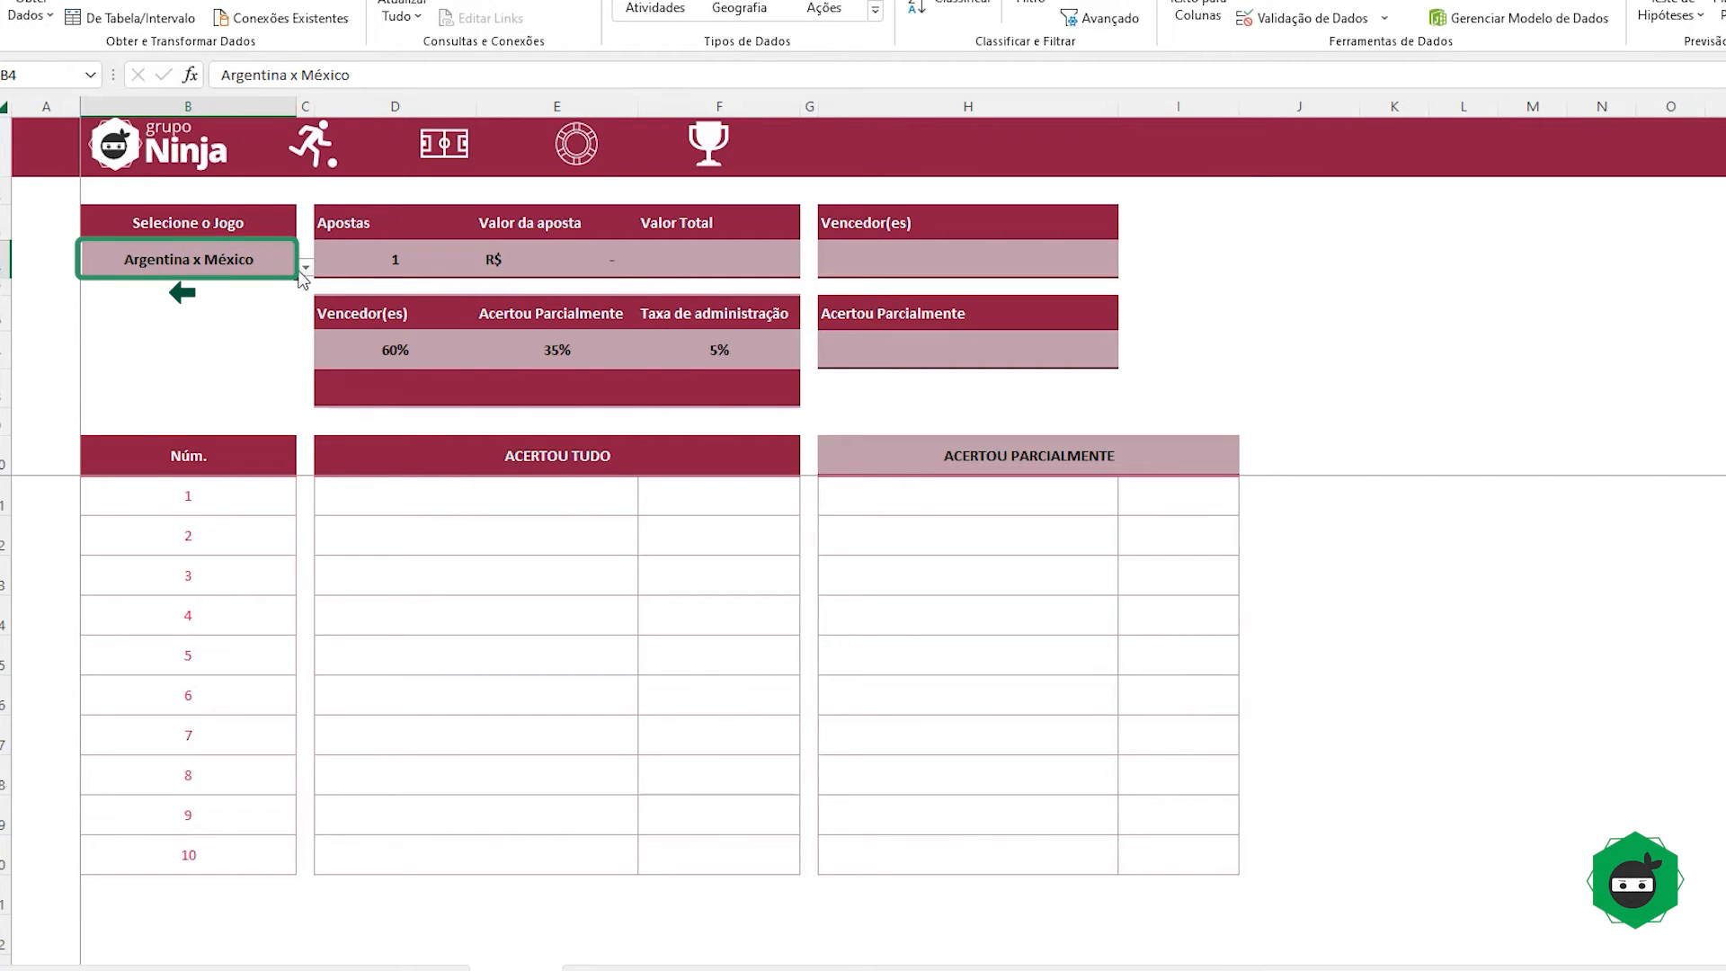
{"action": "type", "text": "bra"}
{"action": "left_click", "coordinate": [251, 291]}
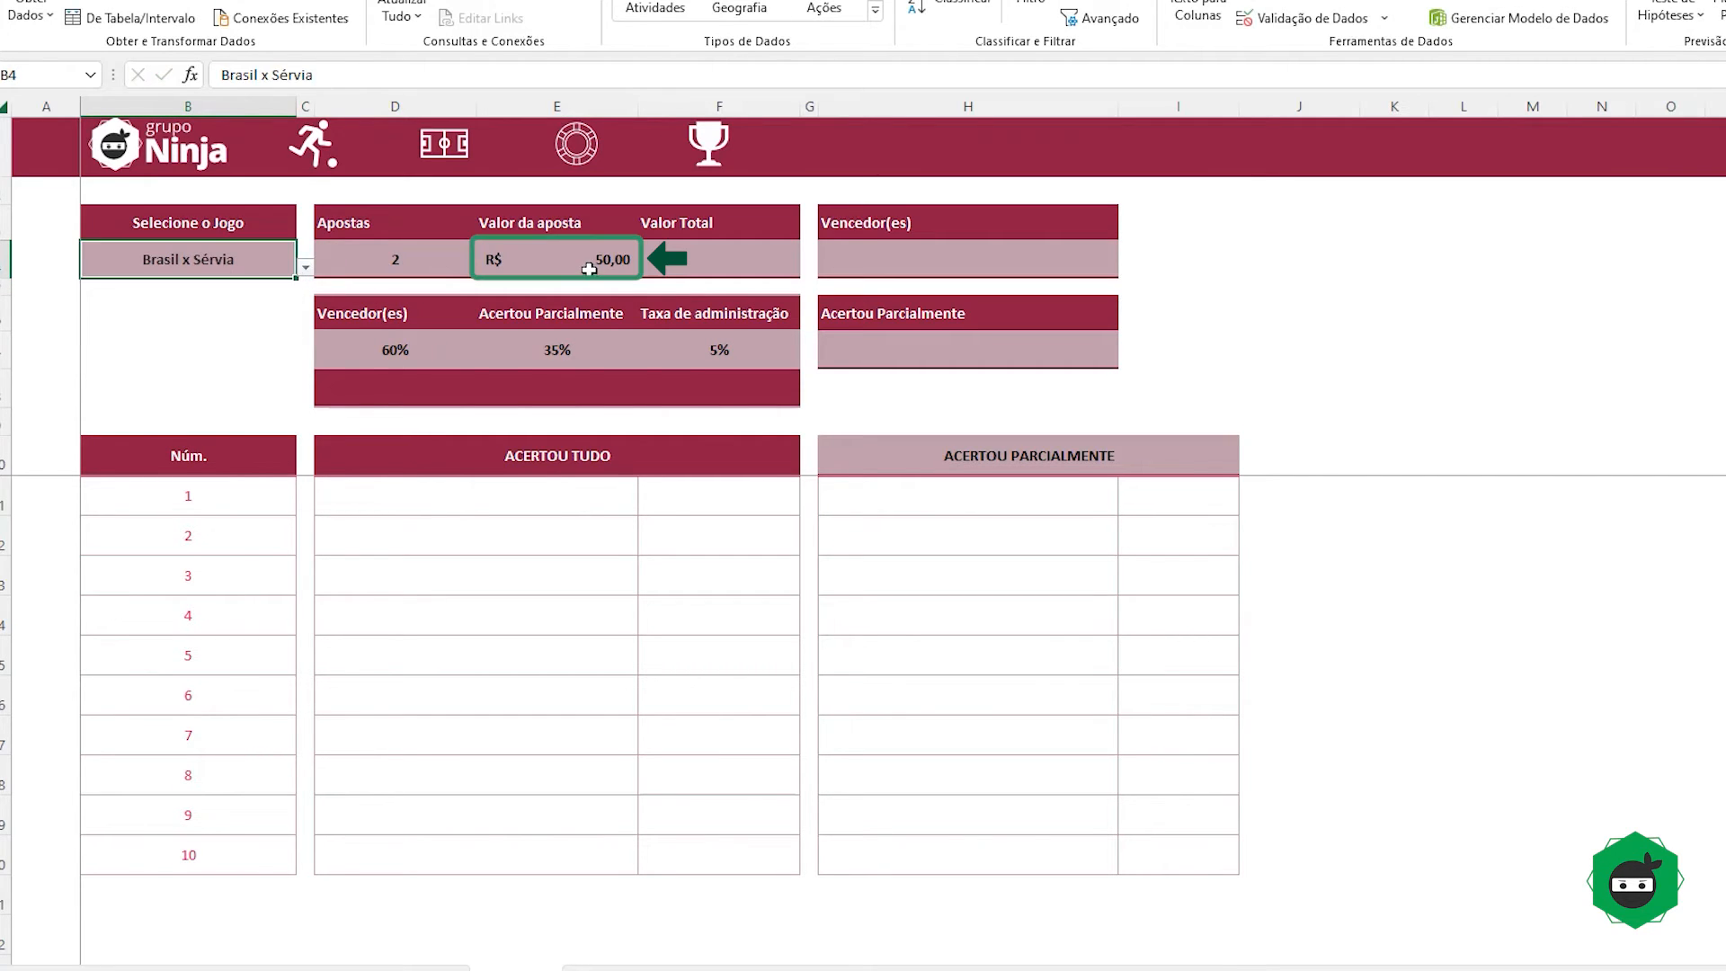
{"action": "left_click", "coordinate": [550, 270]}
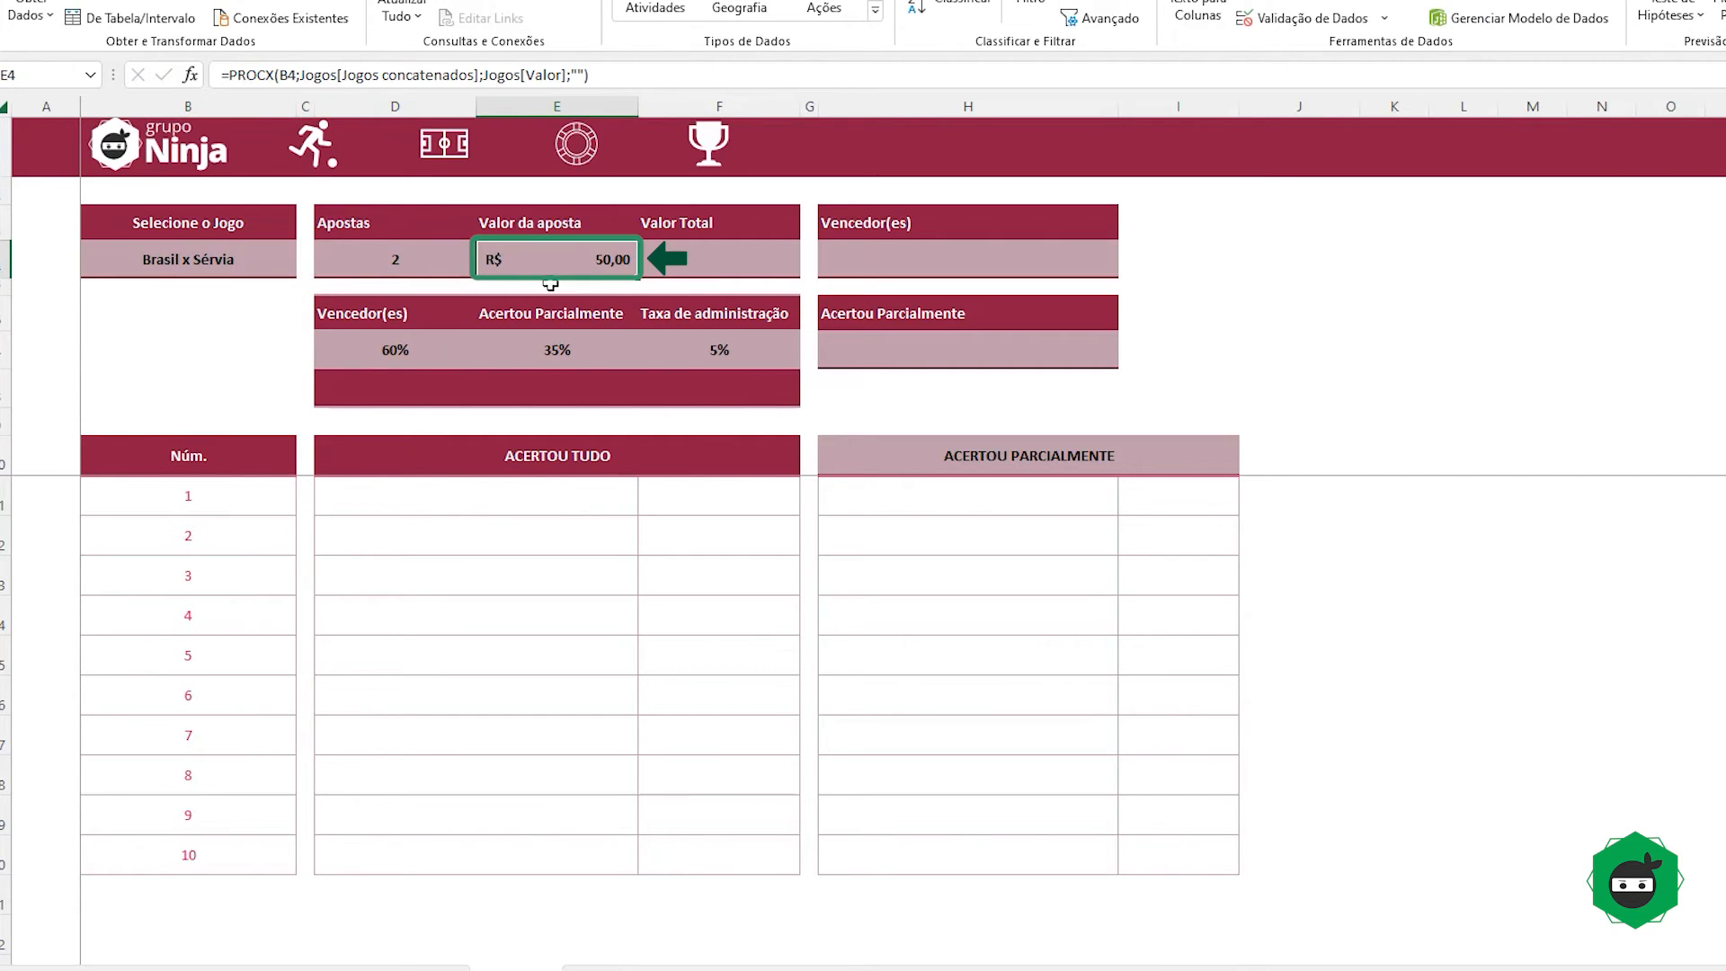
{"action": "left_click", "coordinate": [454, 261]}
{"action": "left_click", "coordinate": [582, 265]}
Step: Calculate Valor Total in F4 by multiplying the bet count by the bet value with =D4*E4
{"action": "left_click", "coordinate": [724, 259]}
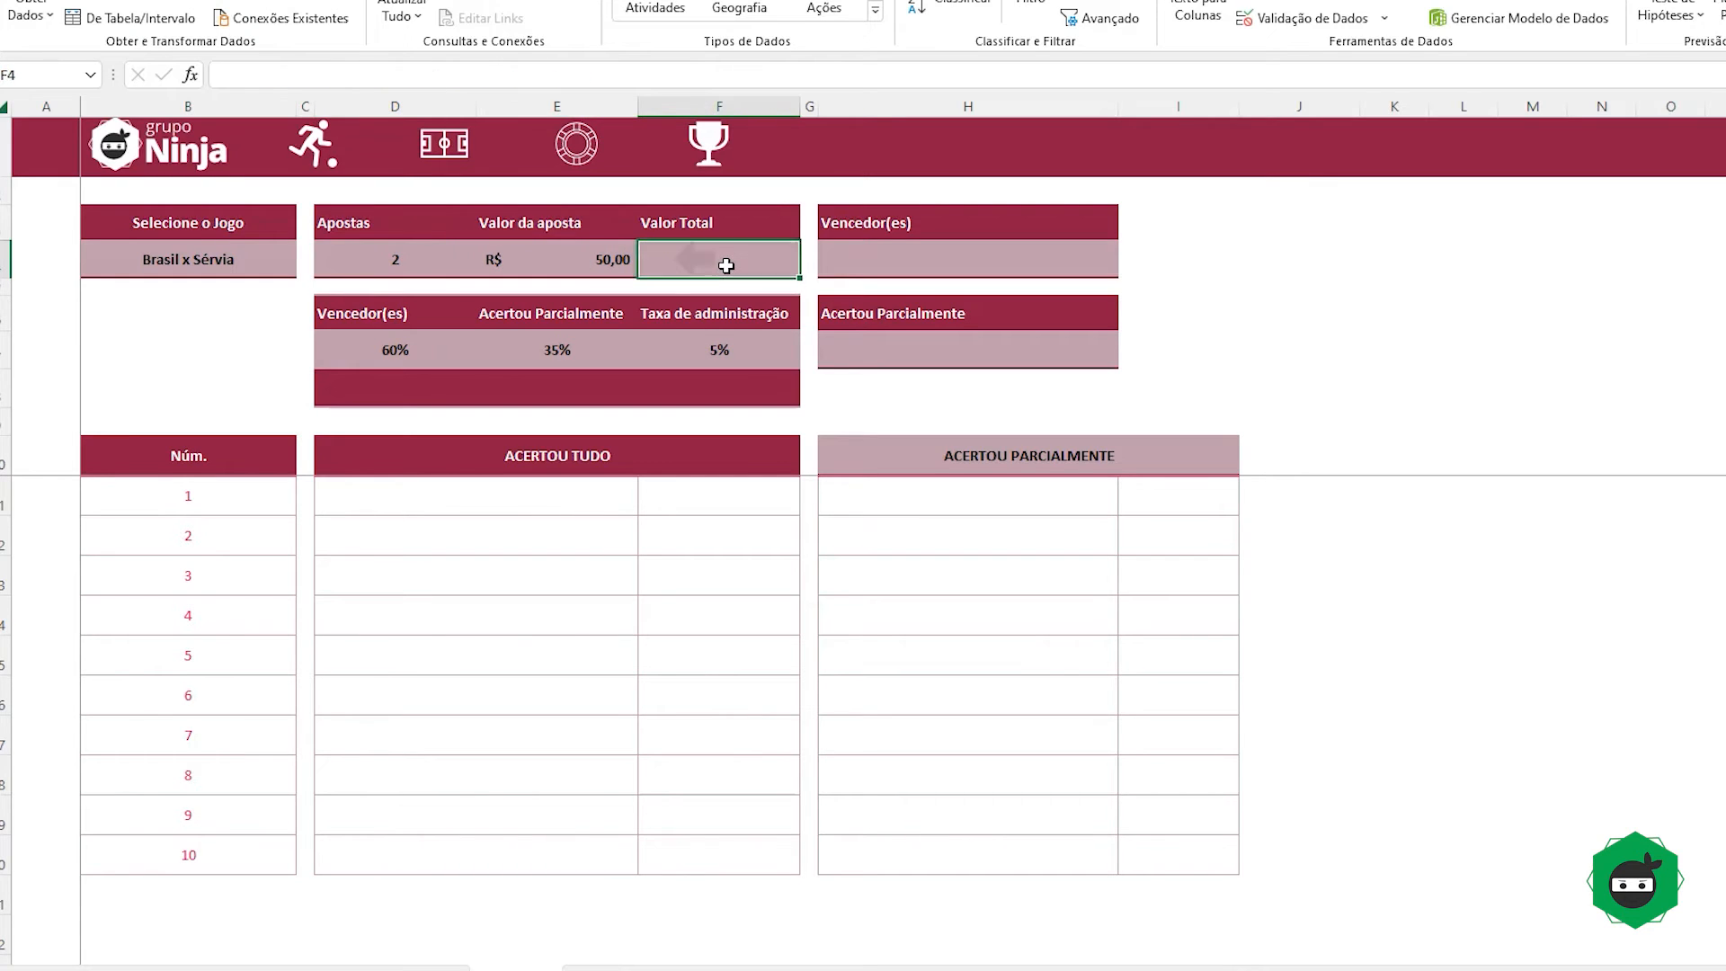
{"action": "type", "text": "="}
{"action": "left_click", "coordinate": [404, 255]}
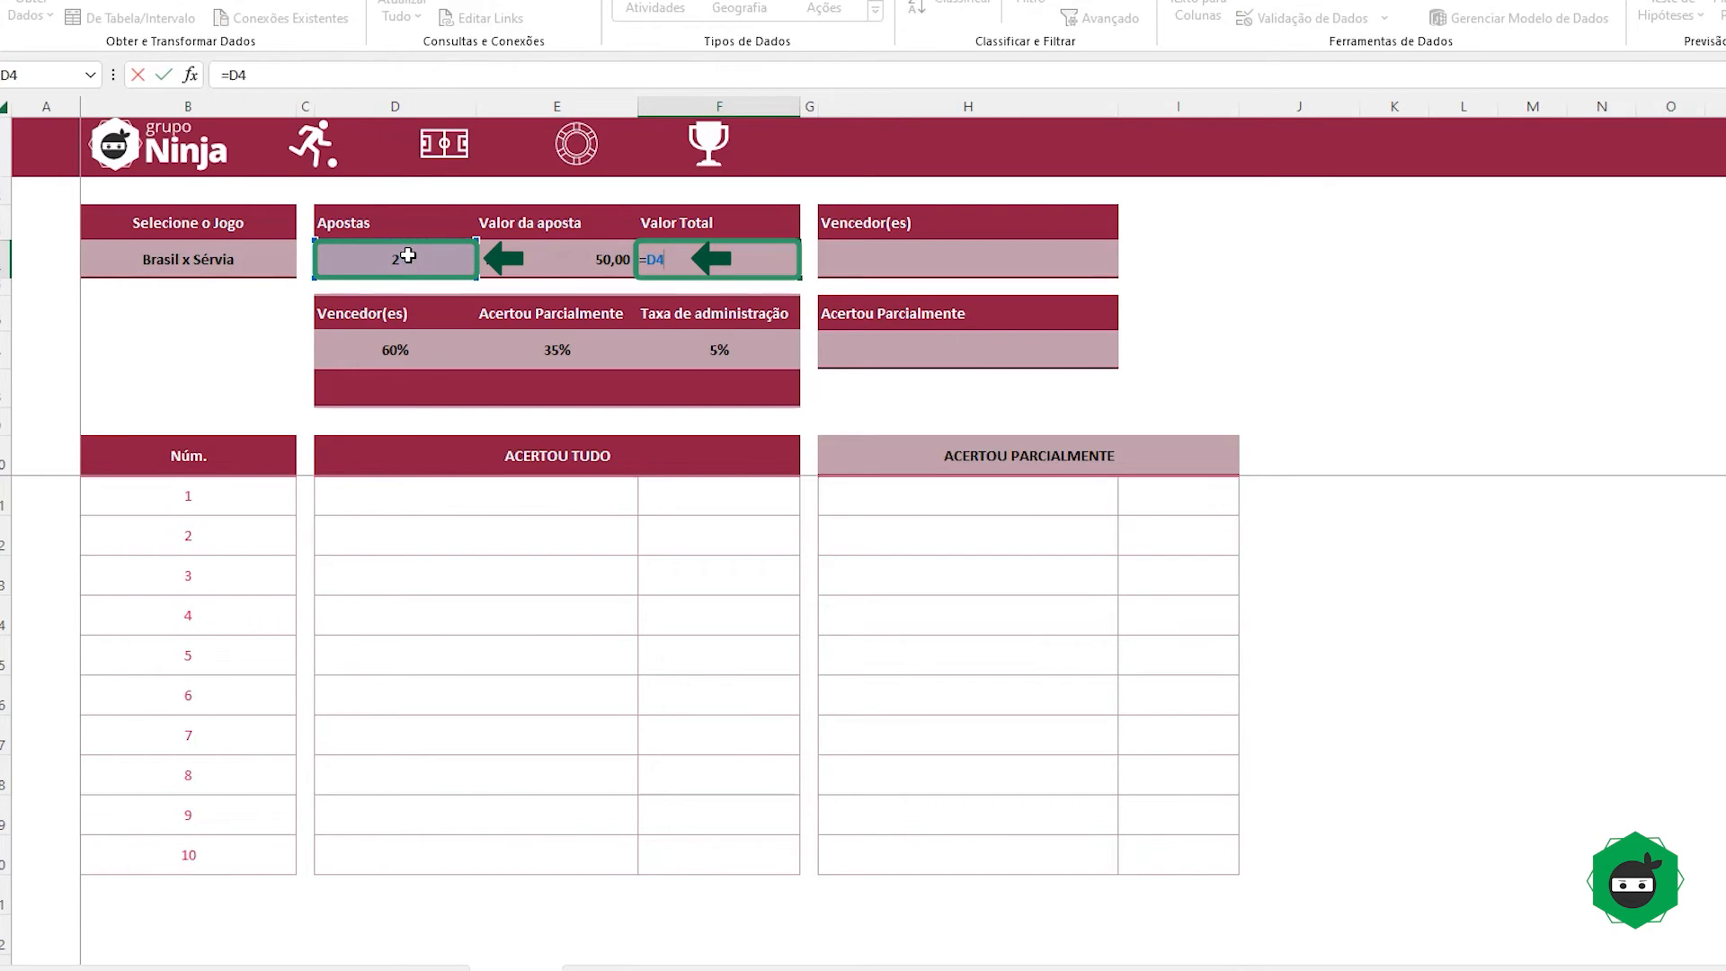
{"action": "type", "text": "*"}
{"action": "left_click", "coordinate": [566, 262]}
{"action": "key", "text": "Return"}
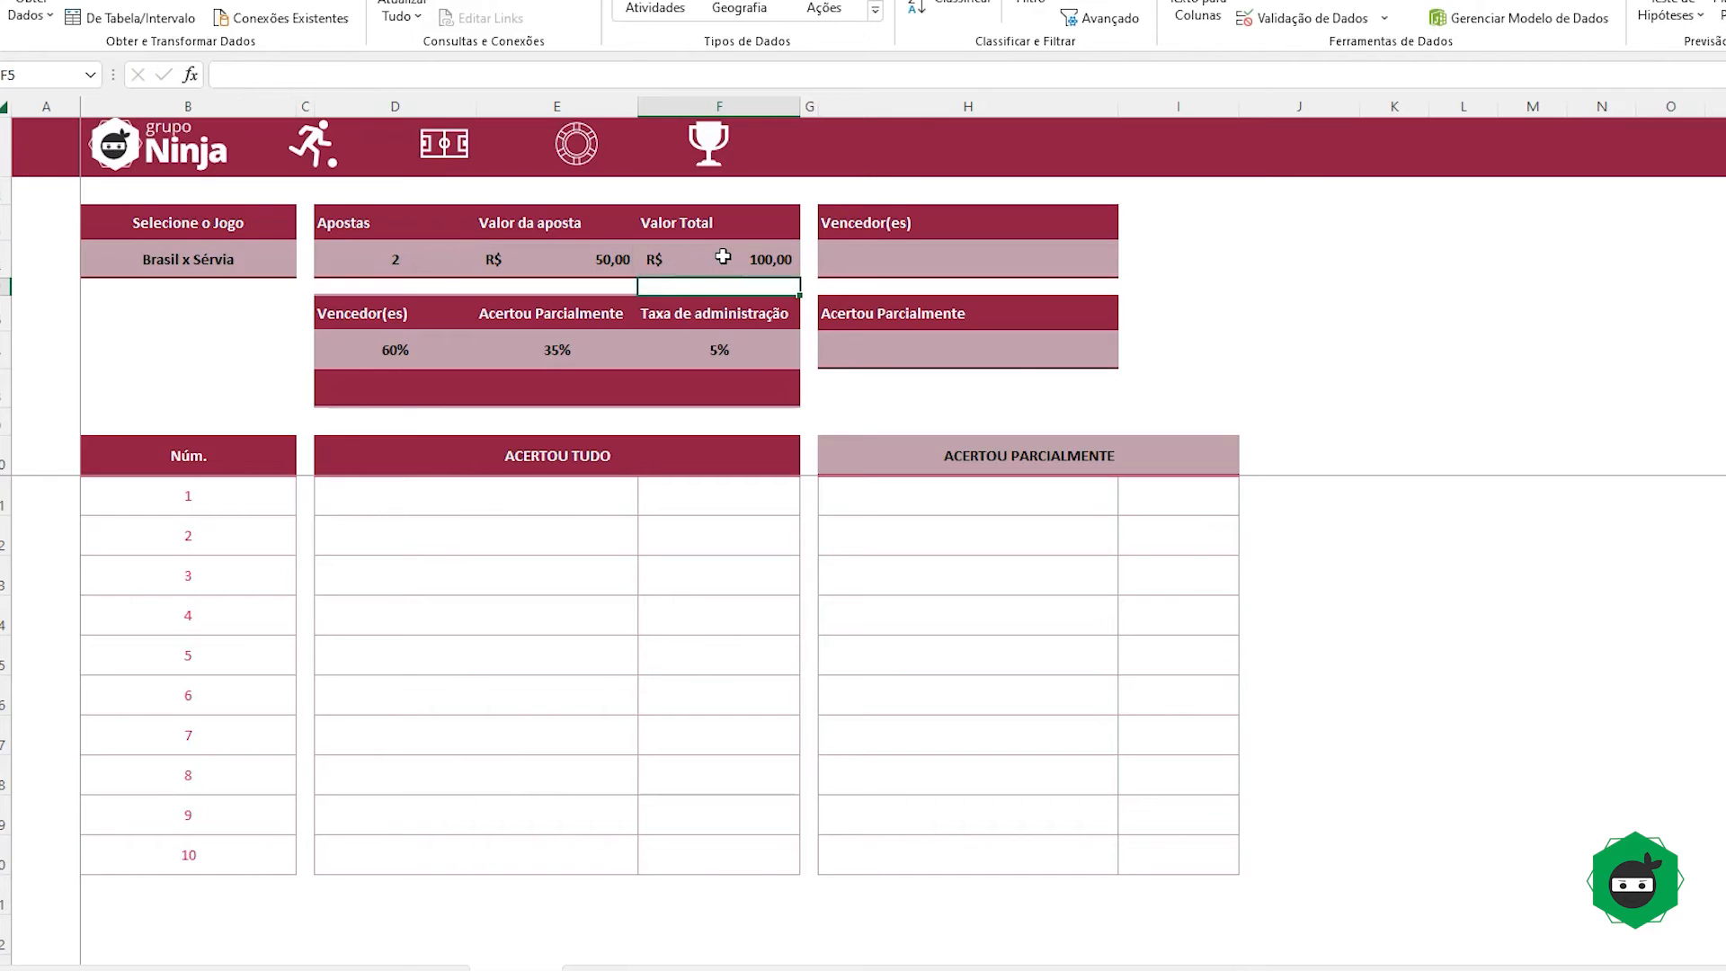
{"action": "left_click", "coordinate": [722, 257]}
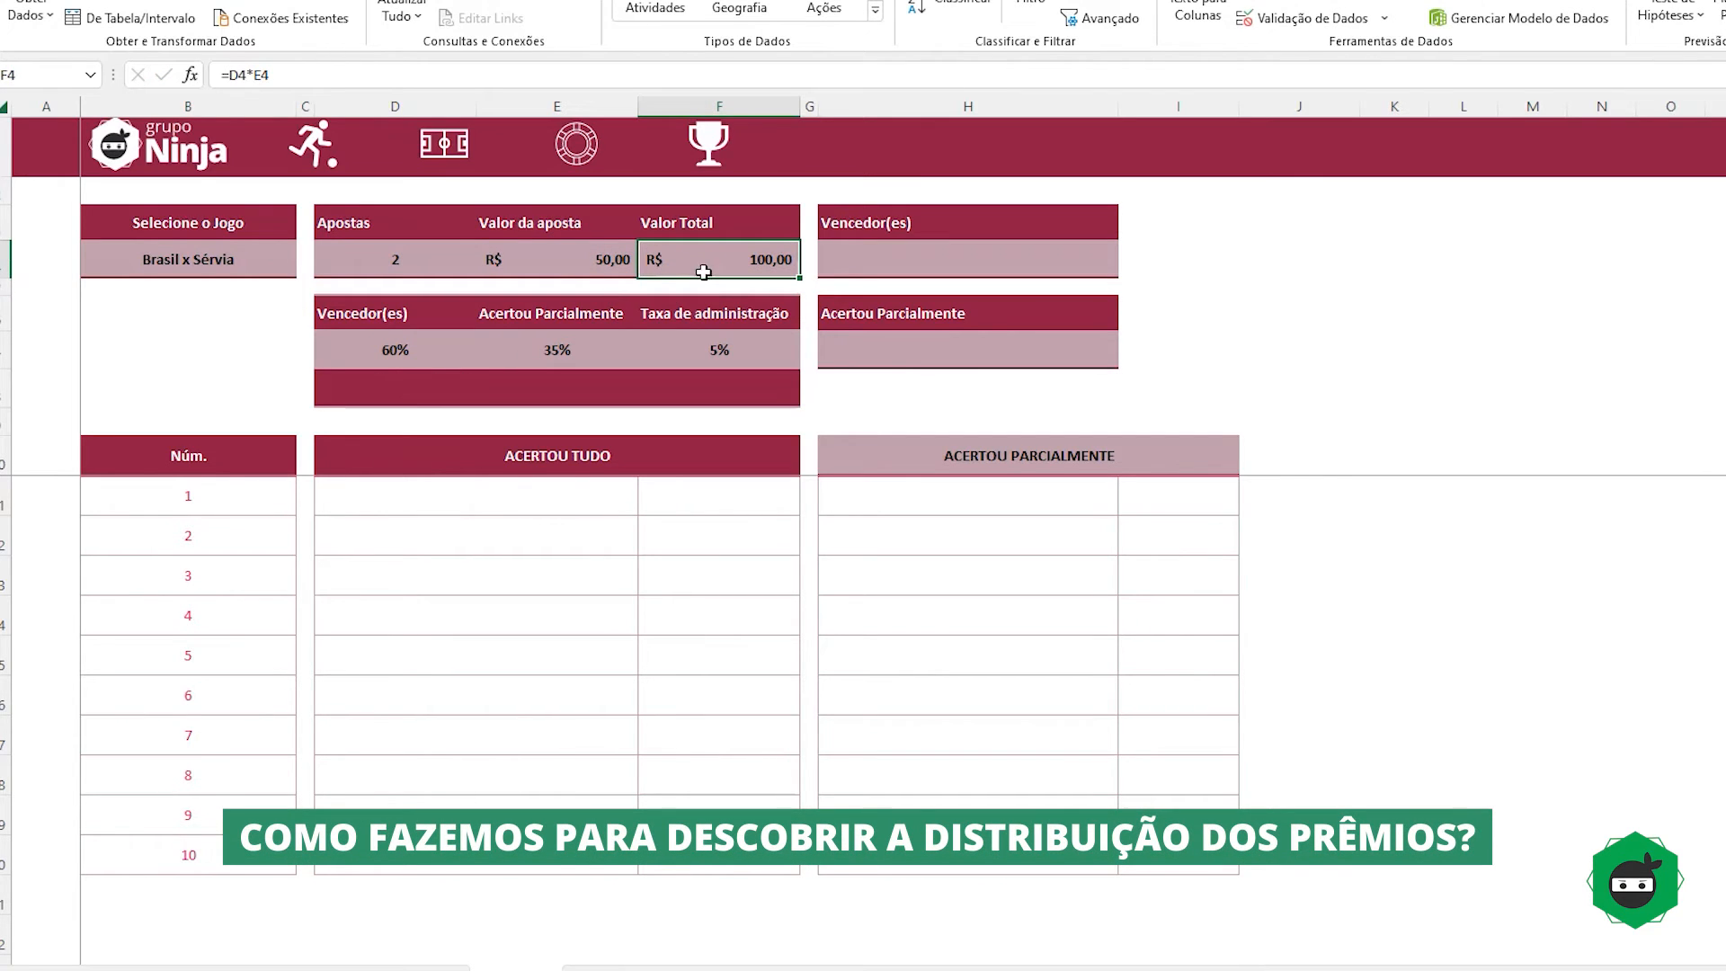
Step: In D8, calculate the winners' share of the prize with =$F$4*D7, keeping the Valor Total reference absolute
{"action": "left_click", "coordinate": [557, 314]}
{"action": "left_click", "coordinate": [380, 393]}
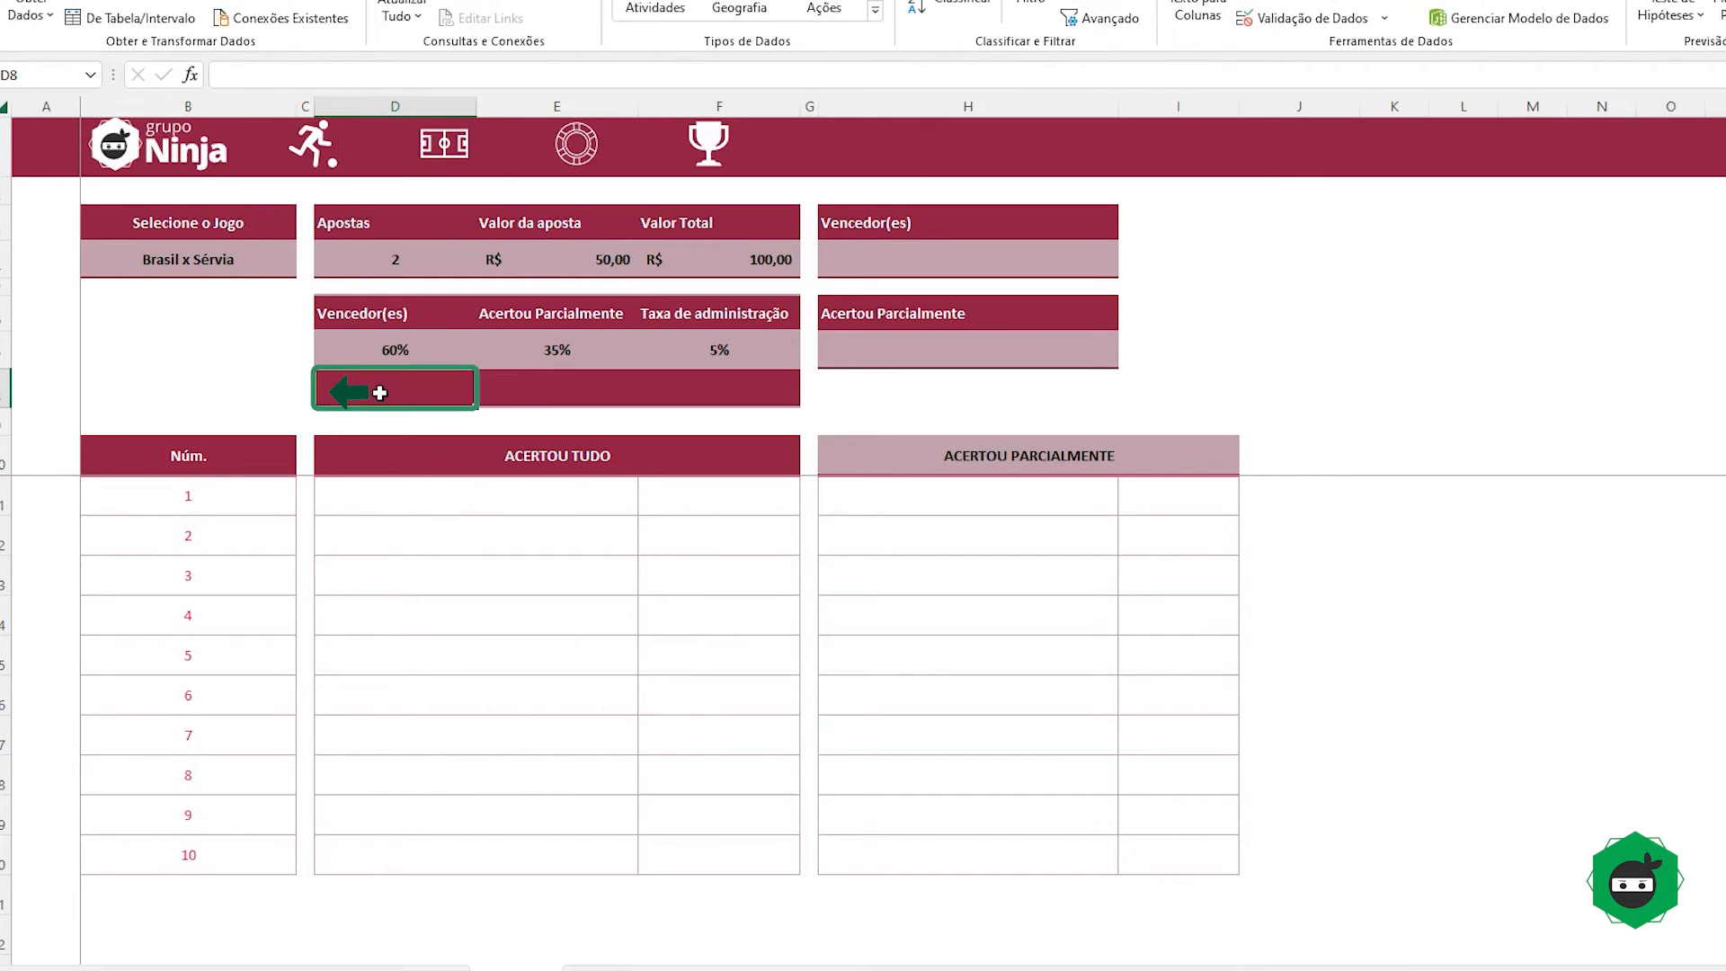
{"action": "type", "text": "="}
{"action": "left_click", "coordinate": [735, 259]}
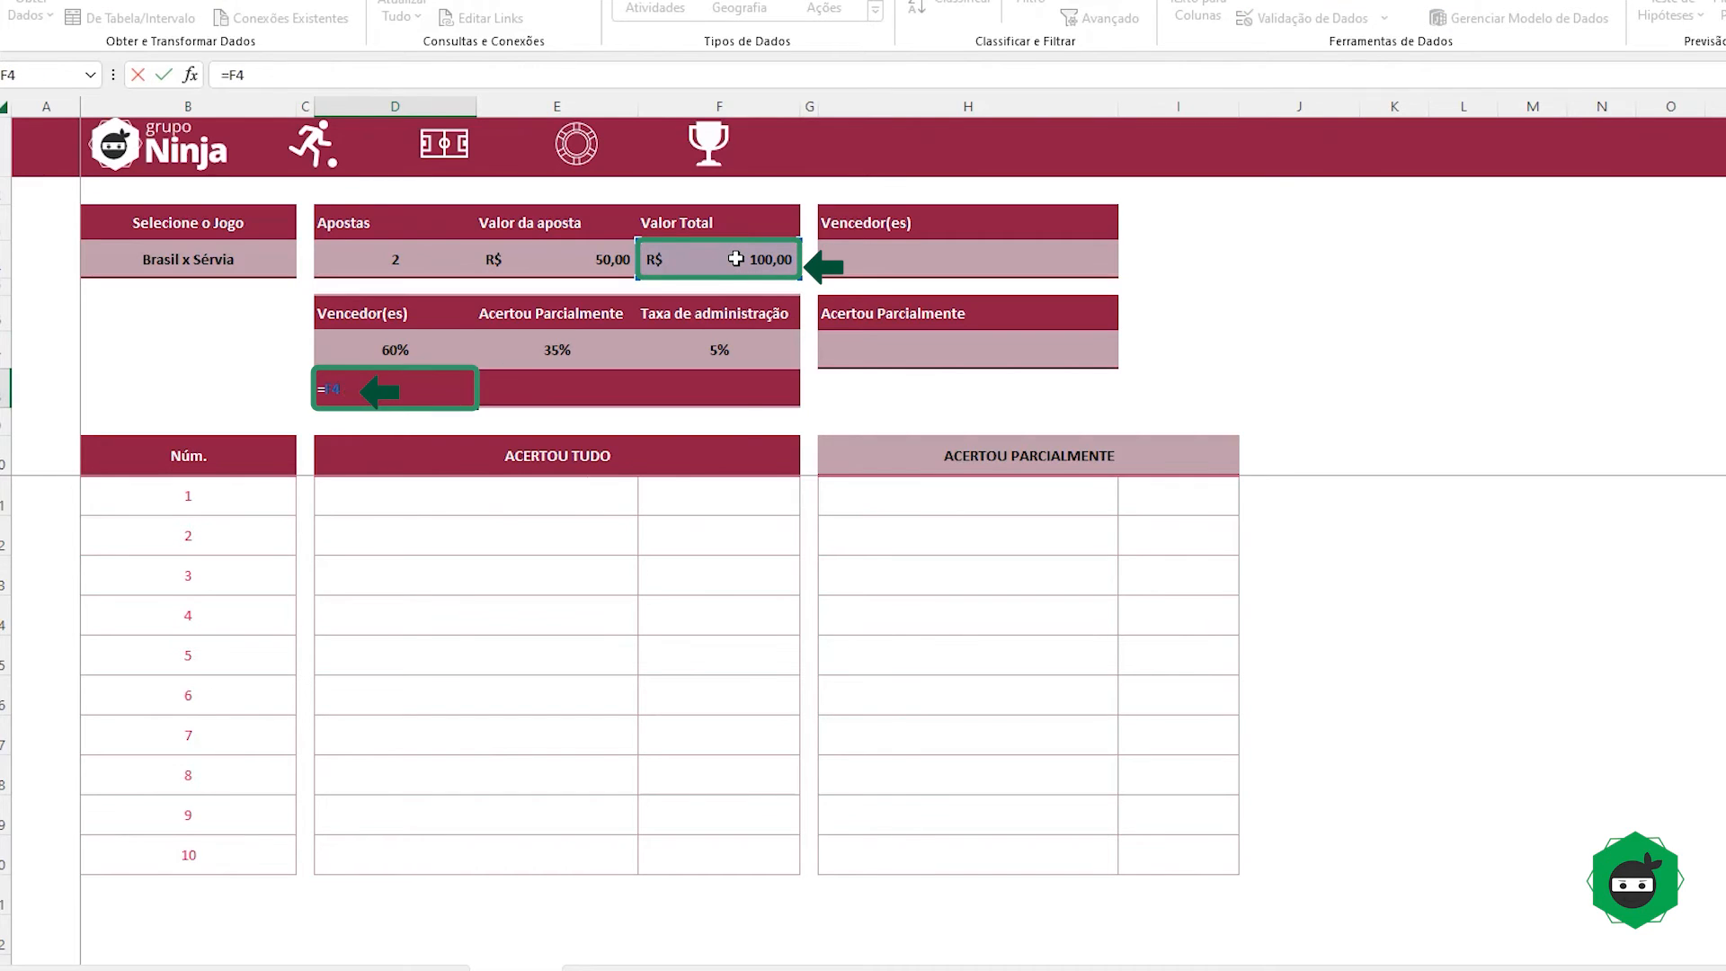
{"action": "key", "text": "F4"}
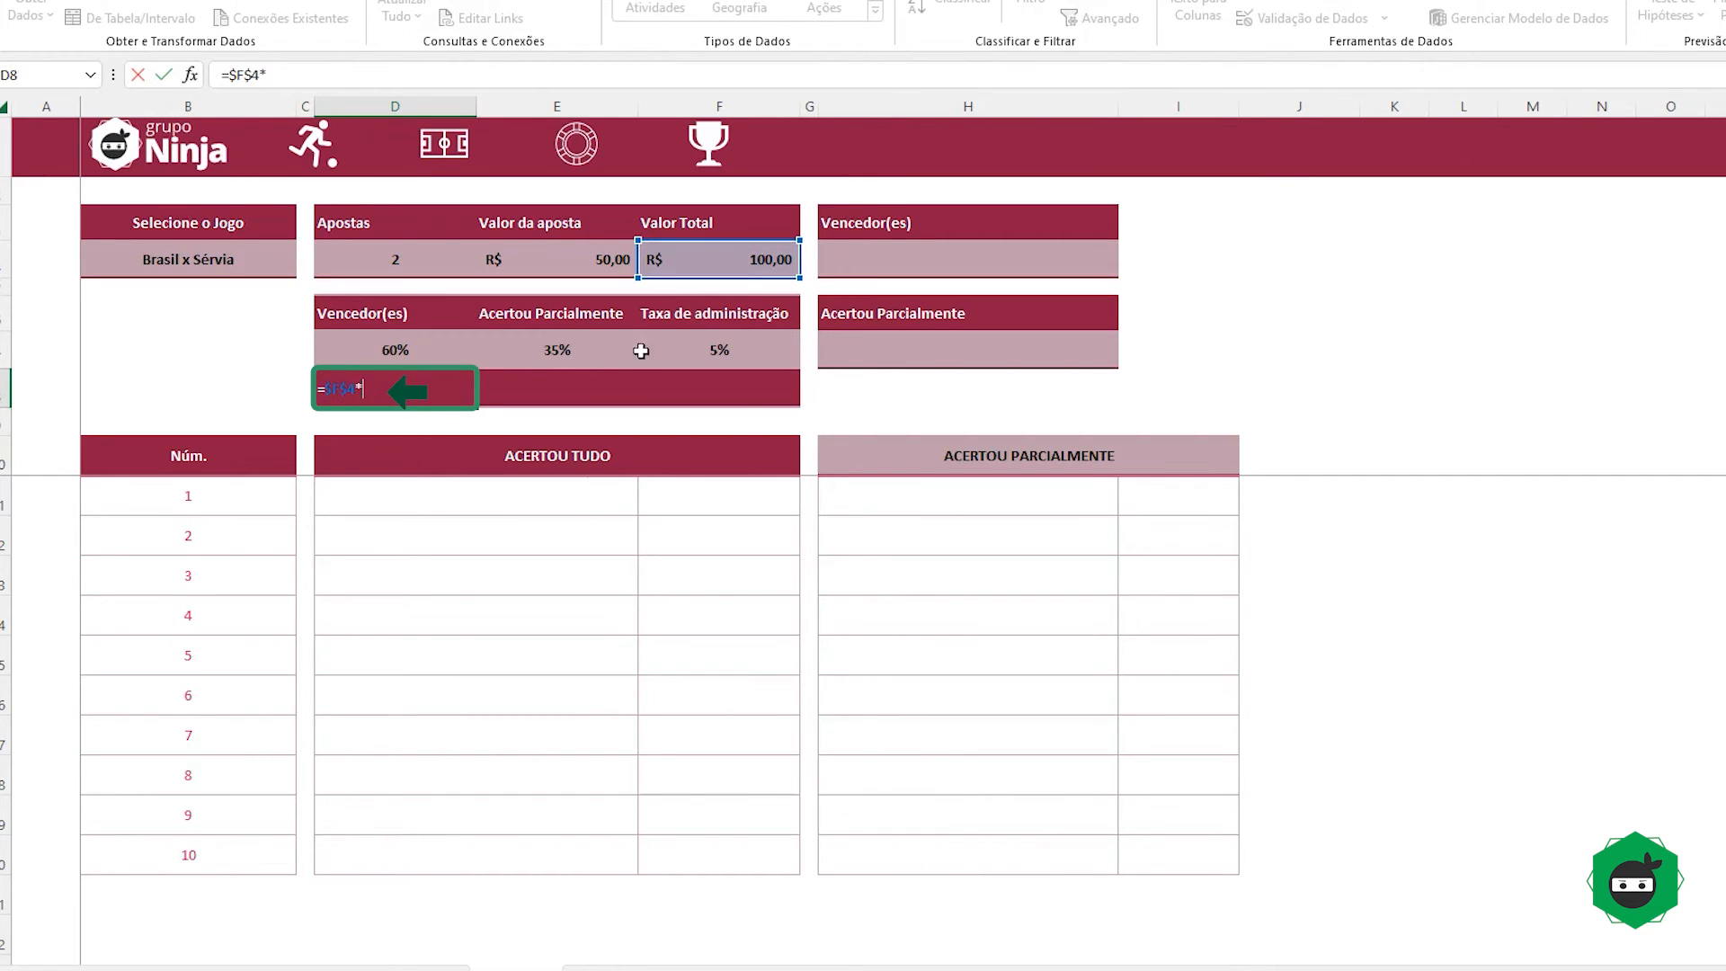
{"action": "type", "text": "*"}
{"action": "left_click", "coordinate": [388, 351]}
{"action": "key", "text": "Return"}
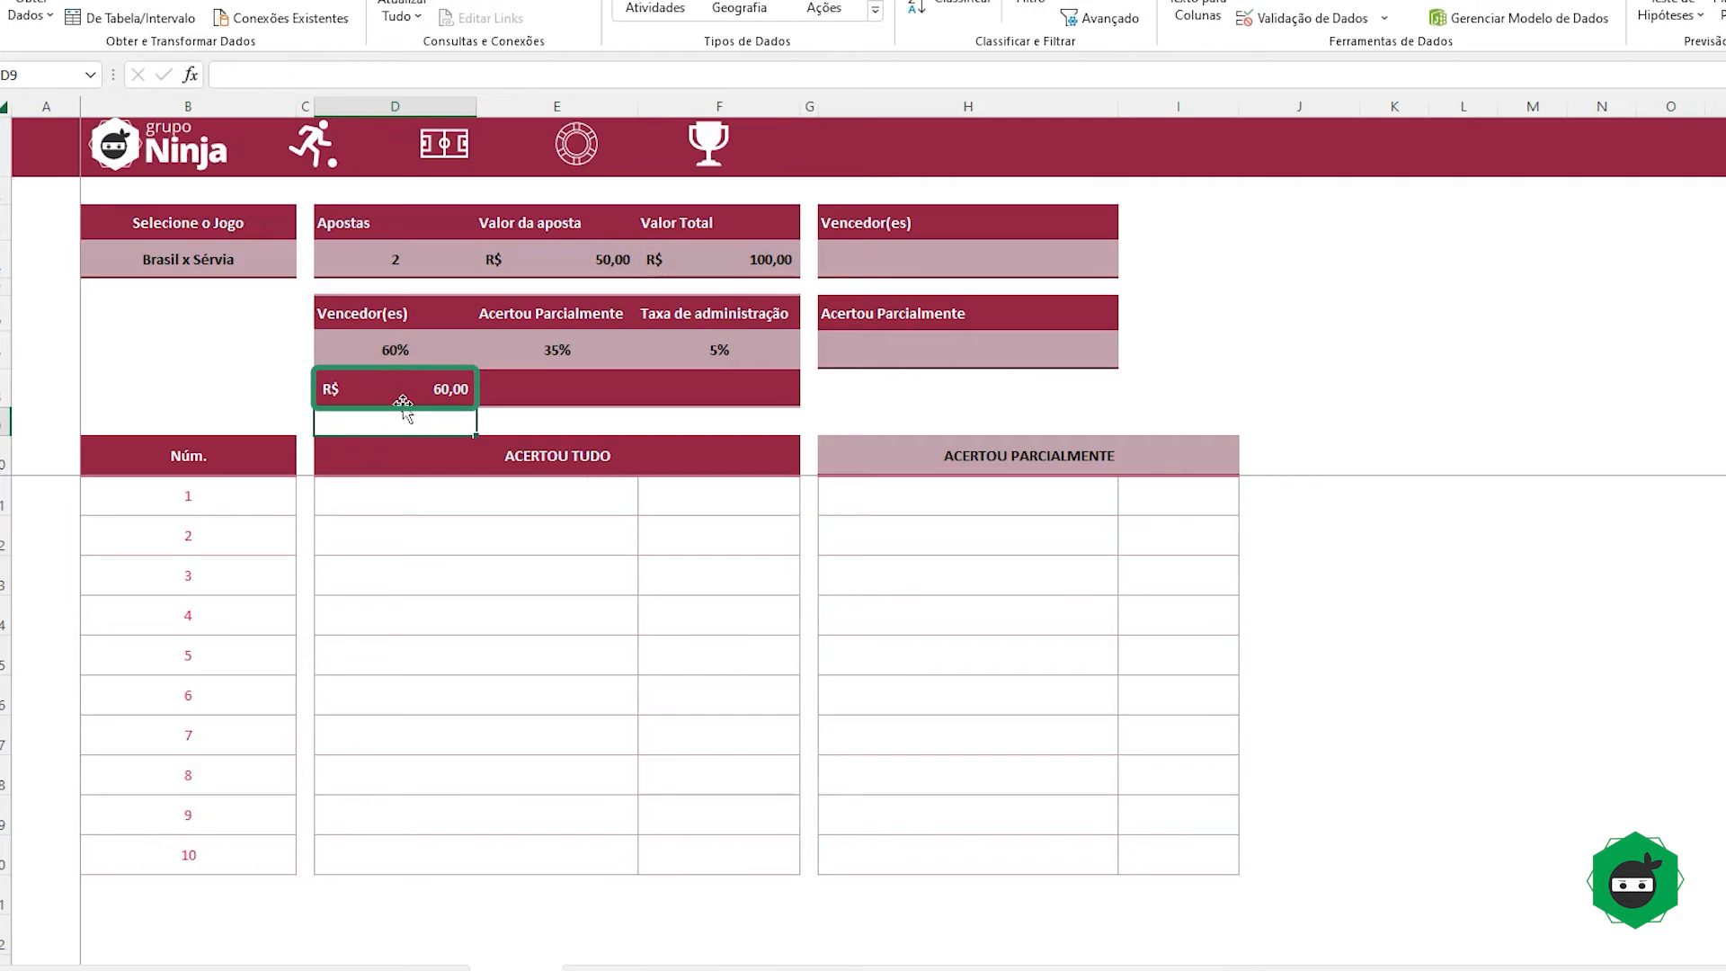
Step: Copy the winners' prize formula from D8 across to the Acertou Parcialmente and Taxa de administração columns
{"action": "left_click", "coordinate": [402, 396]}
{"action": "left_click", "coordinate": [658, 270]}
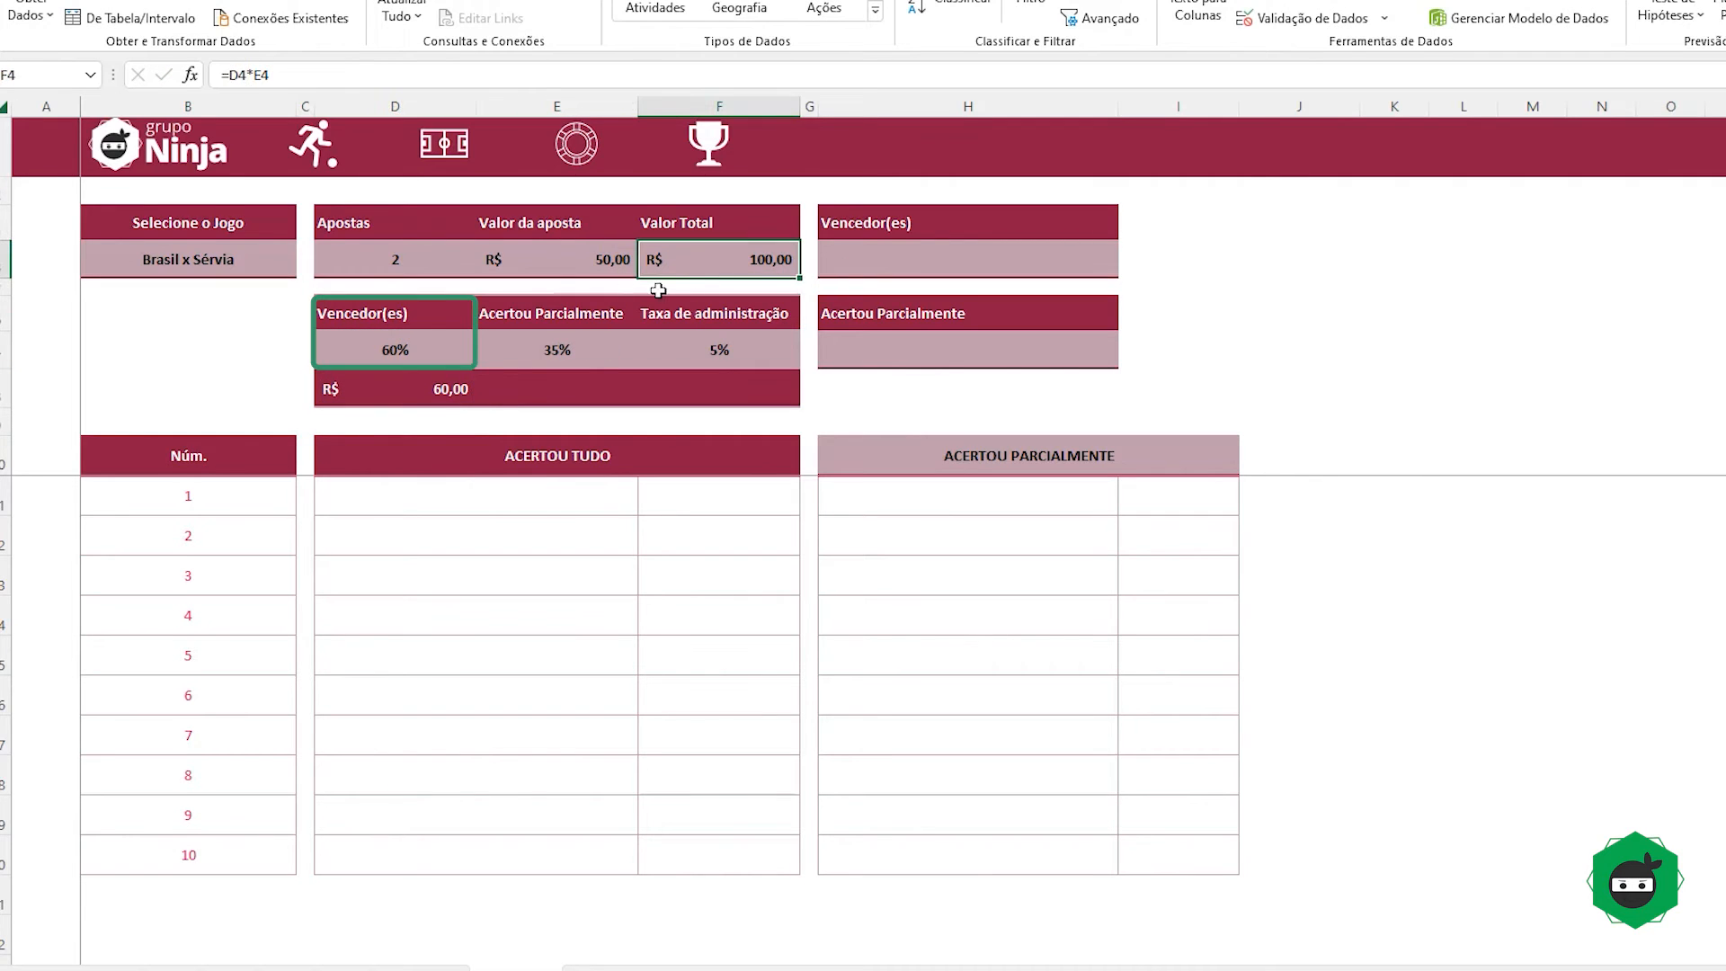
{"action": "left_click", "coordinate": [413, 321]}
{"action": "left_click", "coordinate": [401, 382]}
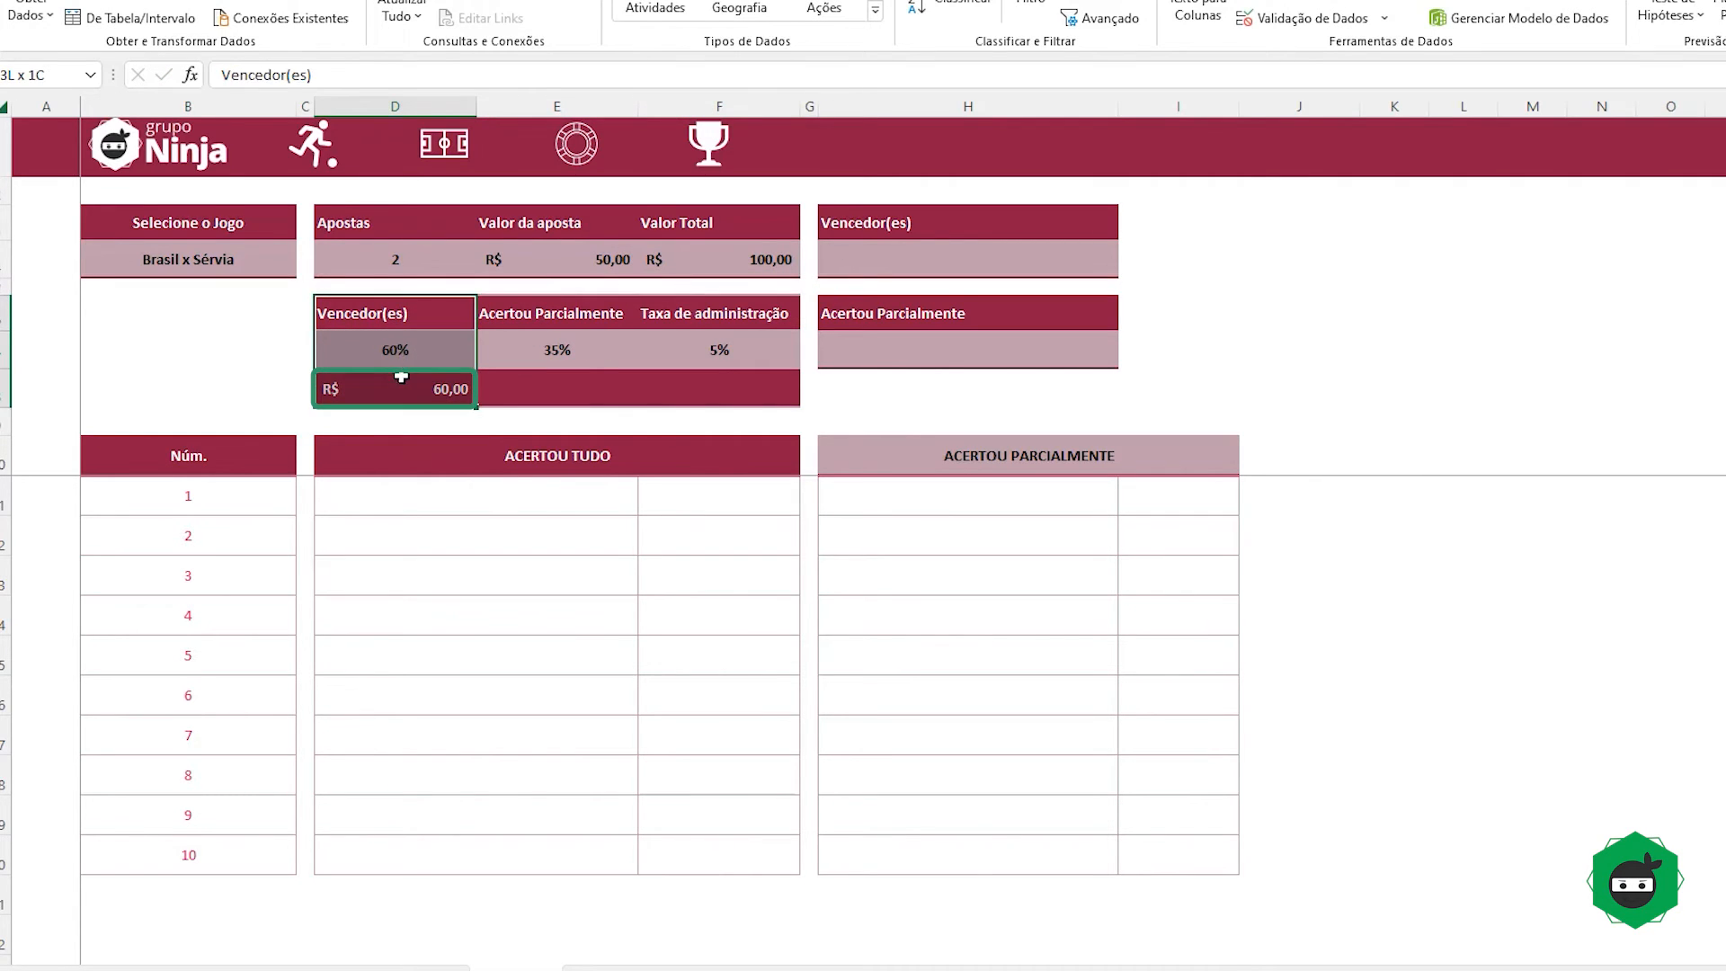
{"action": "left_click_drag", "start_coordinate": [476, 407], "coordinate": [796, 409]}
{"action": "left_click", "coordinate": [588, 391]}
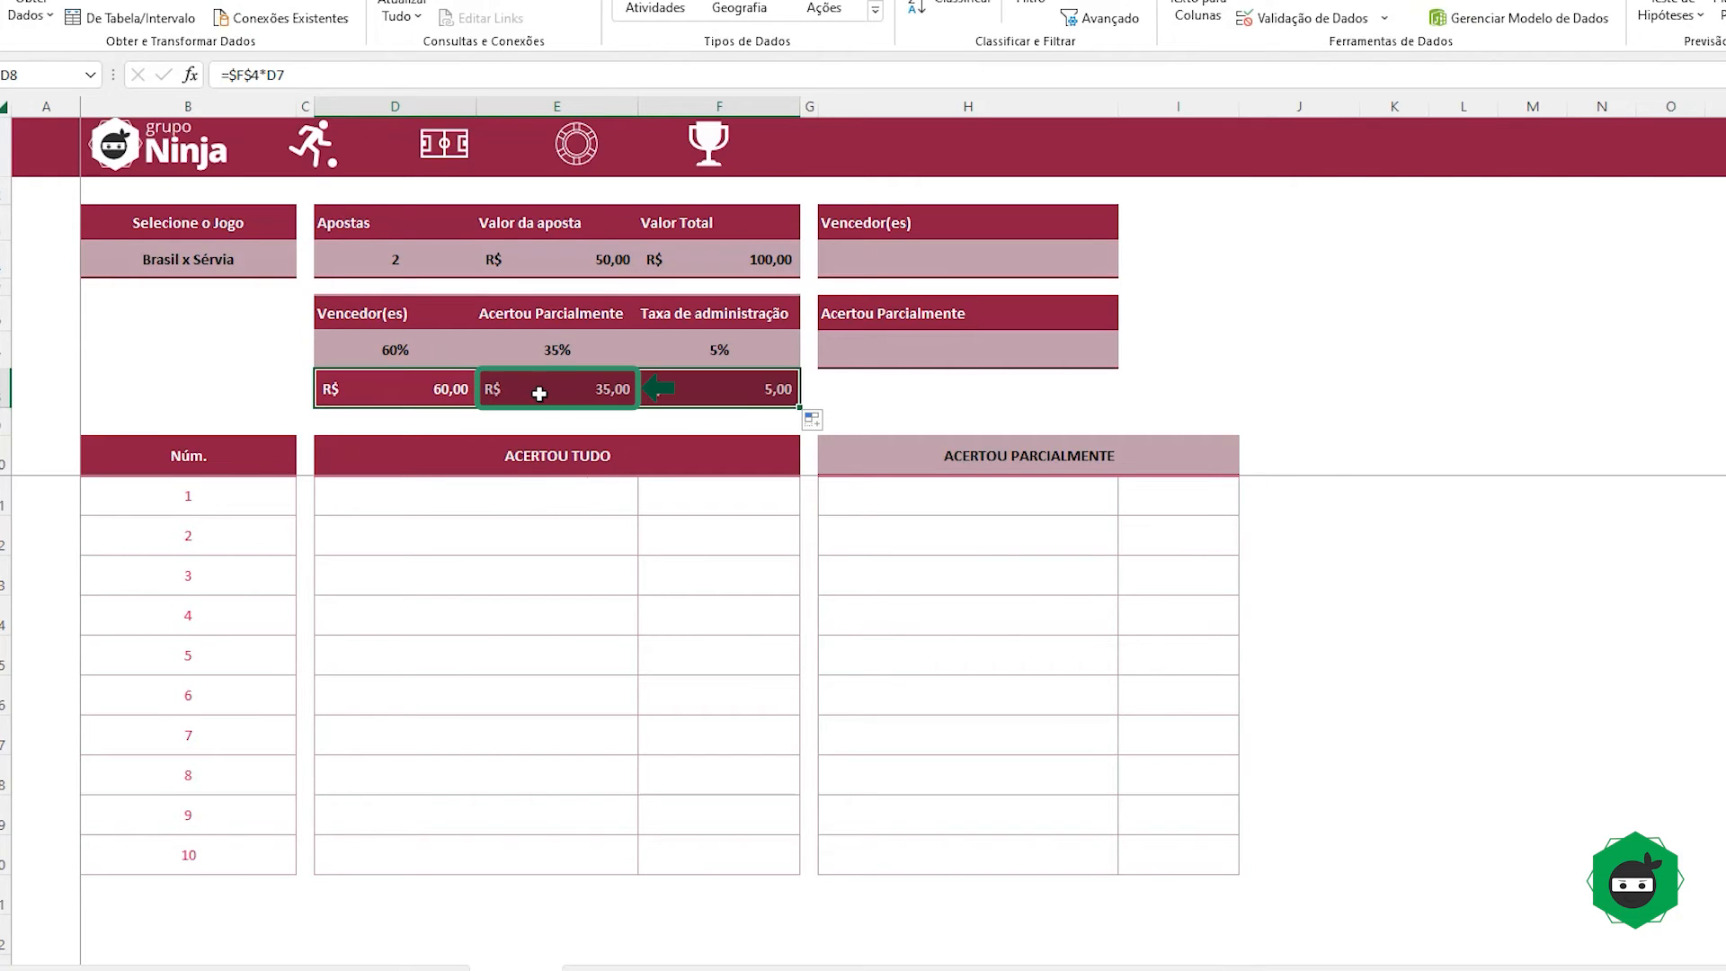
Step: Test the prize calculations by switching the selected game to Brasil x Suíça, checking Valor Total and the winners' share, and restoring Brasil x Sérvia
{"action": "left_click", "coordinate": [739, 395]}
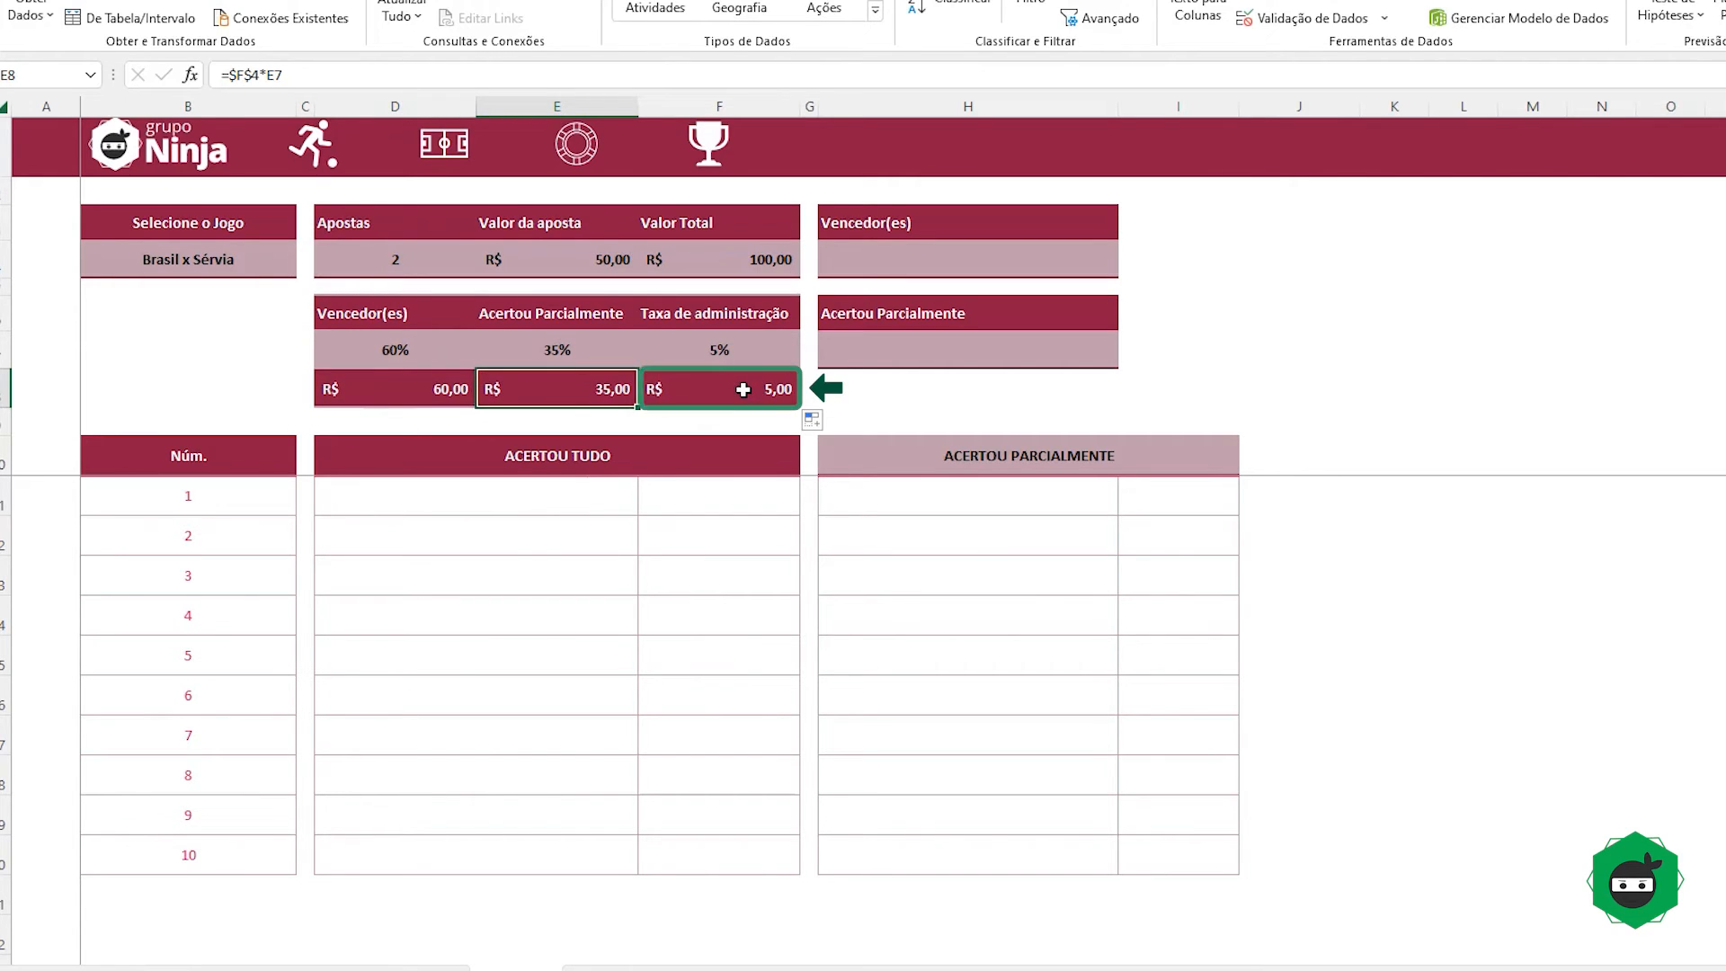
{"action": "left_click", "coordinate": [236, 260]}
{"action": "key", "text": "alt+Down"}
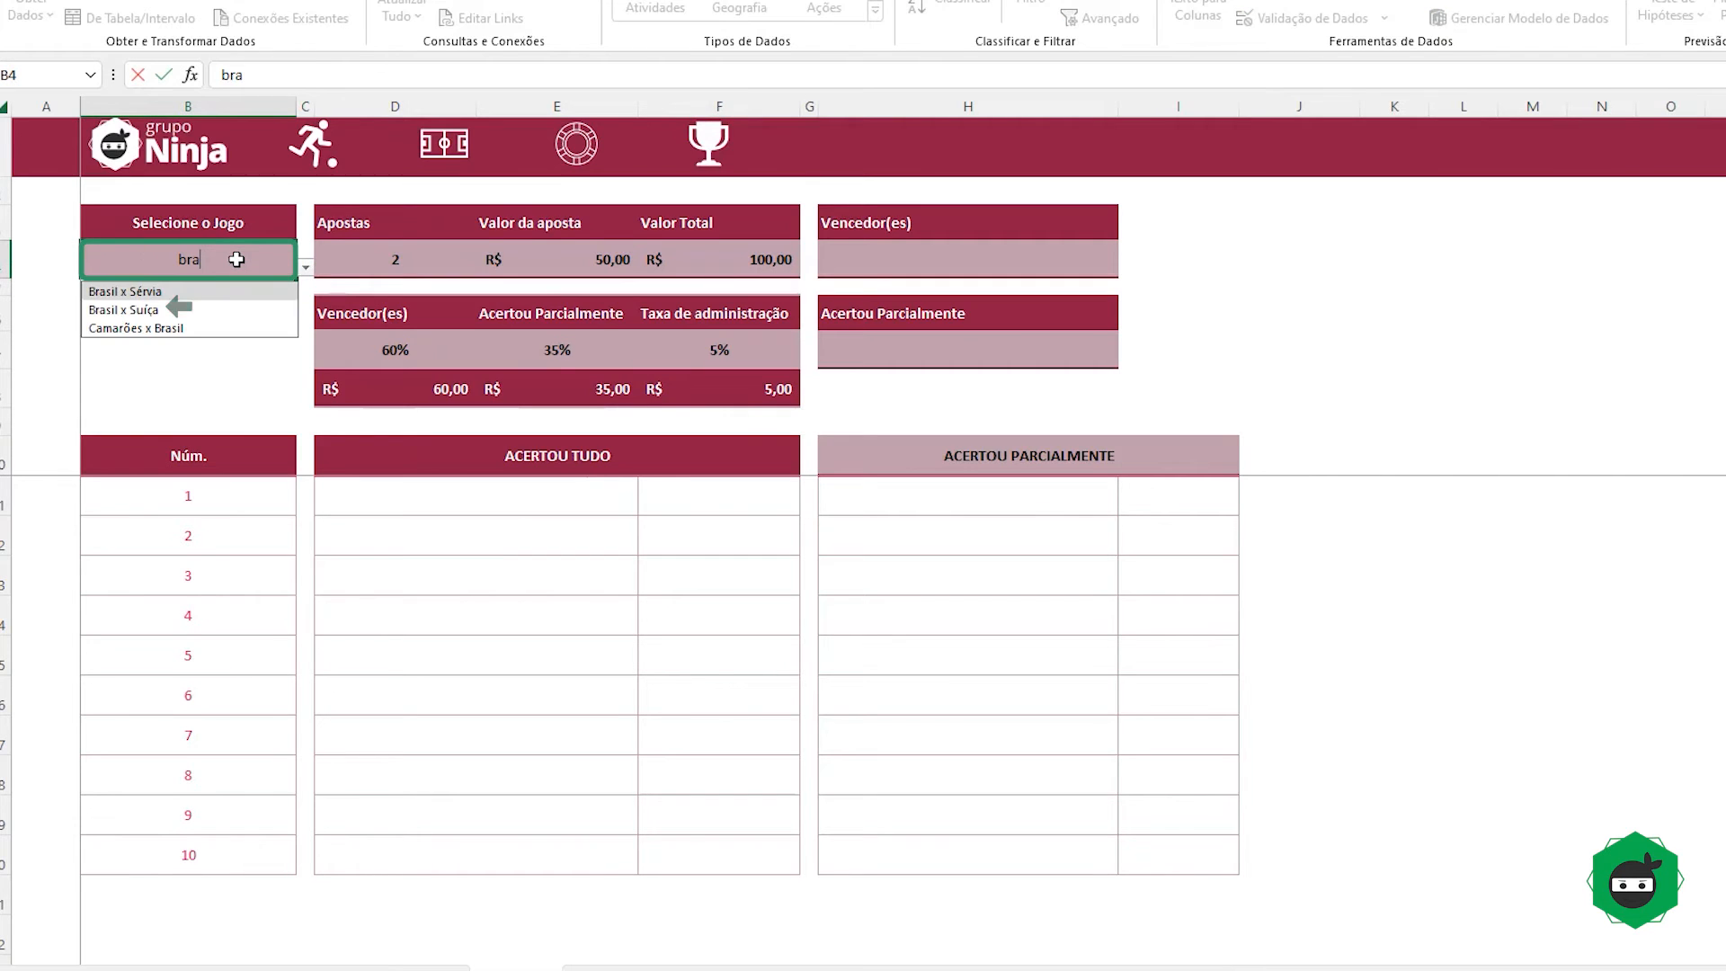
{"action": "left_click", "coordinate": [172, 308]}
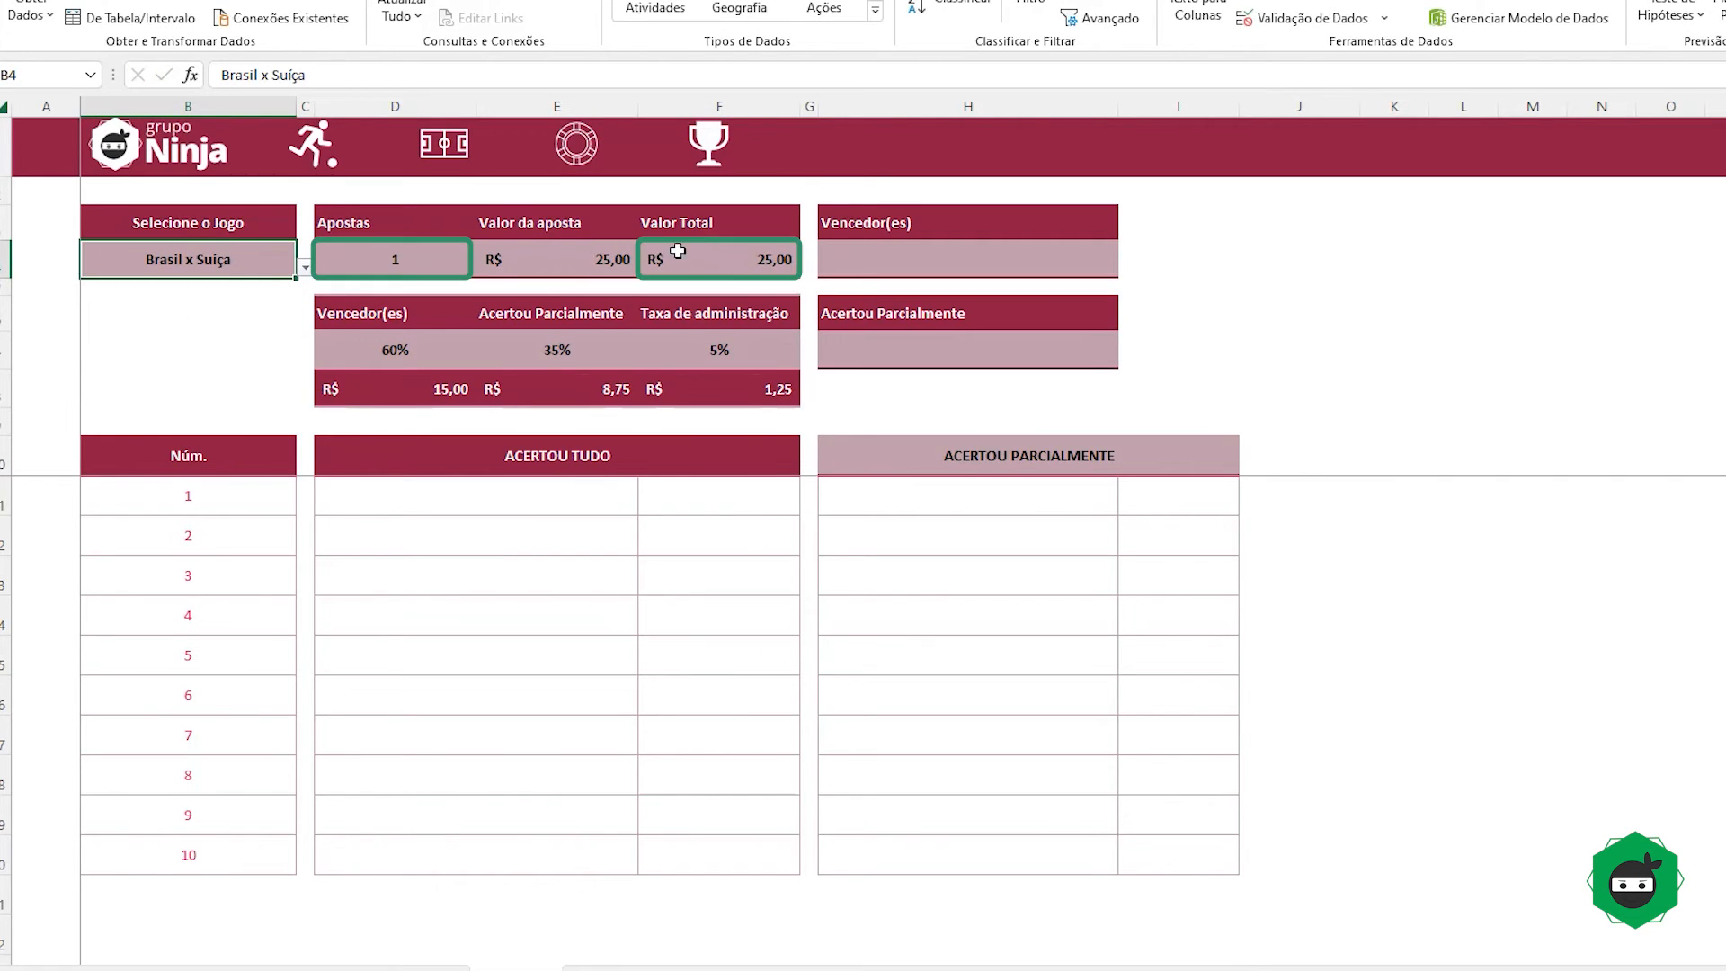
{"action": "left_click", "coordinate": [750, 252]}
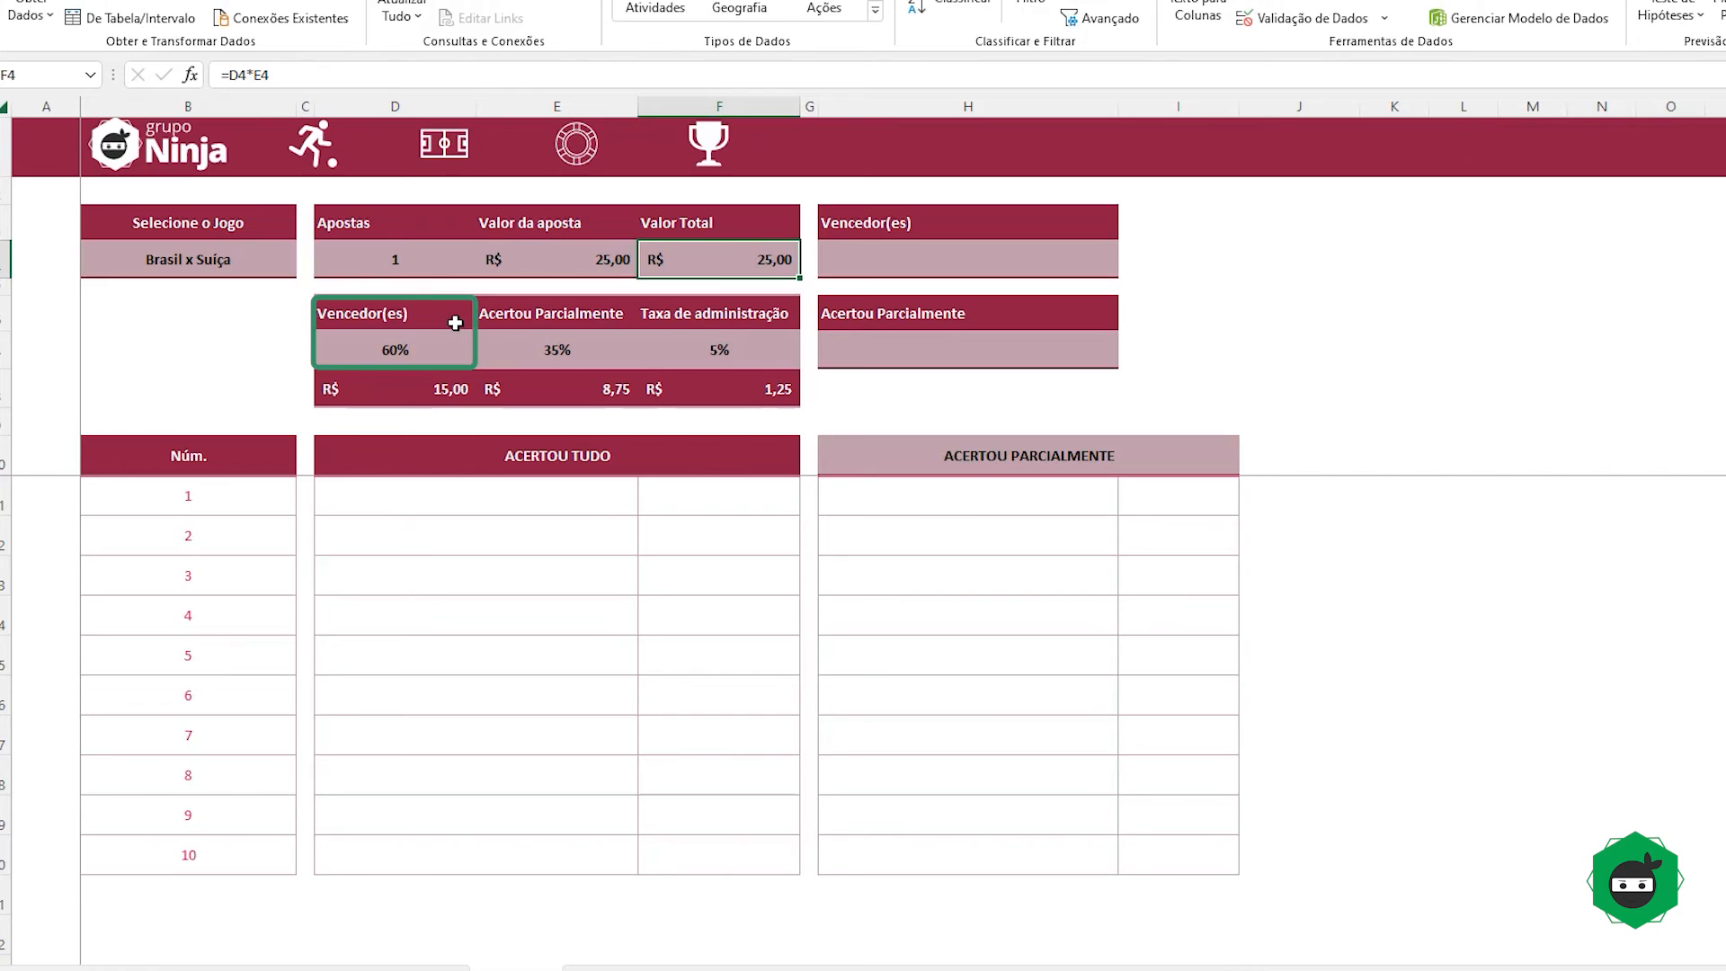
{"action": "left_click", "coordinate": [446, 349]}
{"action": "left_click", "coordinate": [413, 392]}
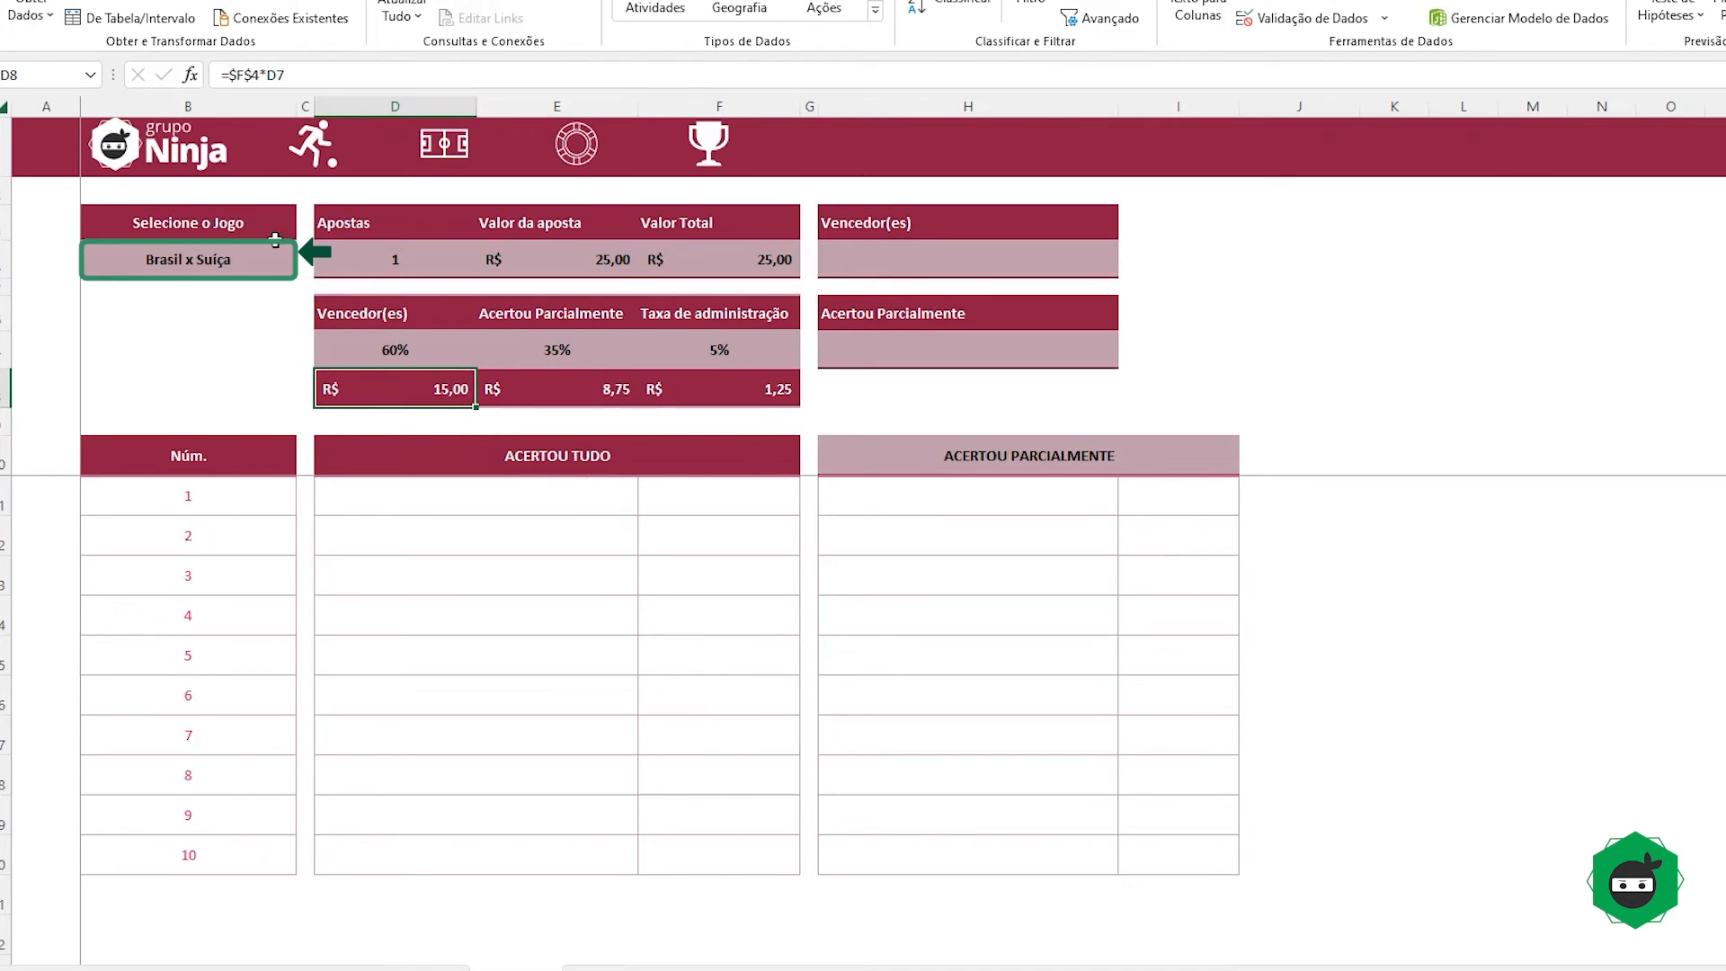
{"action": "left_click", "coordinate": [234, 253]}
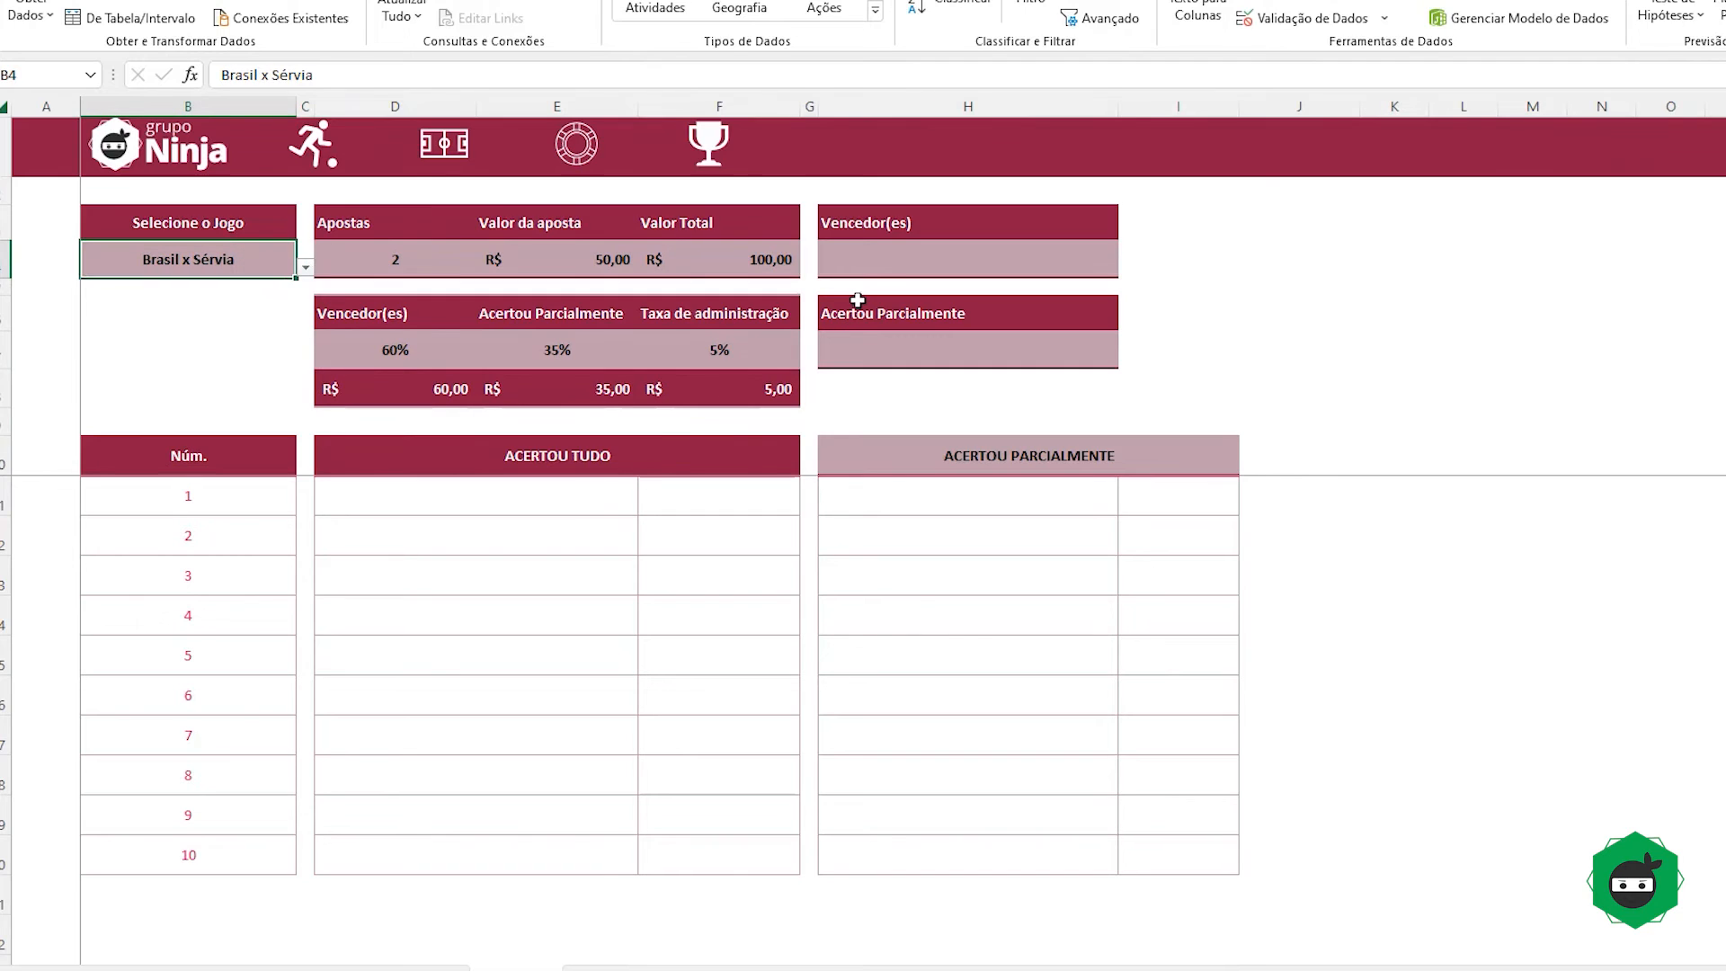
Step: Examine the Apostador(a) and Jogo Vencedor qtd columns on the Bolão sheet and the Núm. list beside ACERTOU TUDO on Premiação
{"action": "left_click", "coordinate": [876, 266]}
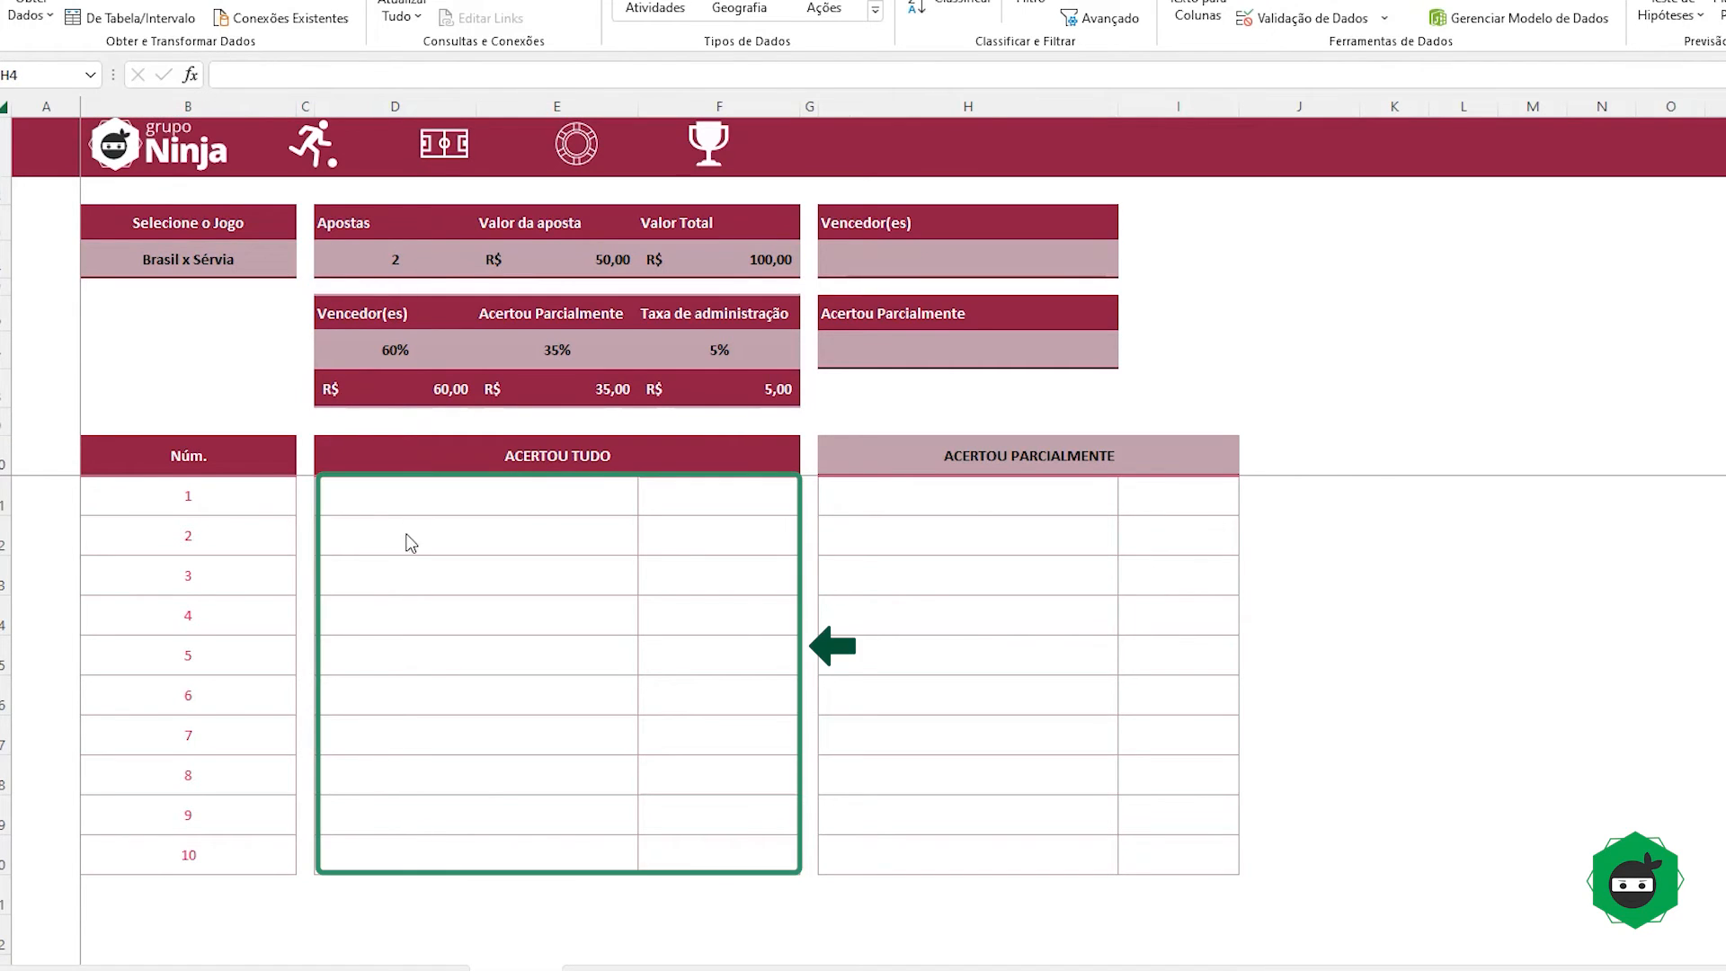
{"action": "left_click", "coordinate": [416, 500]}
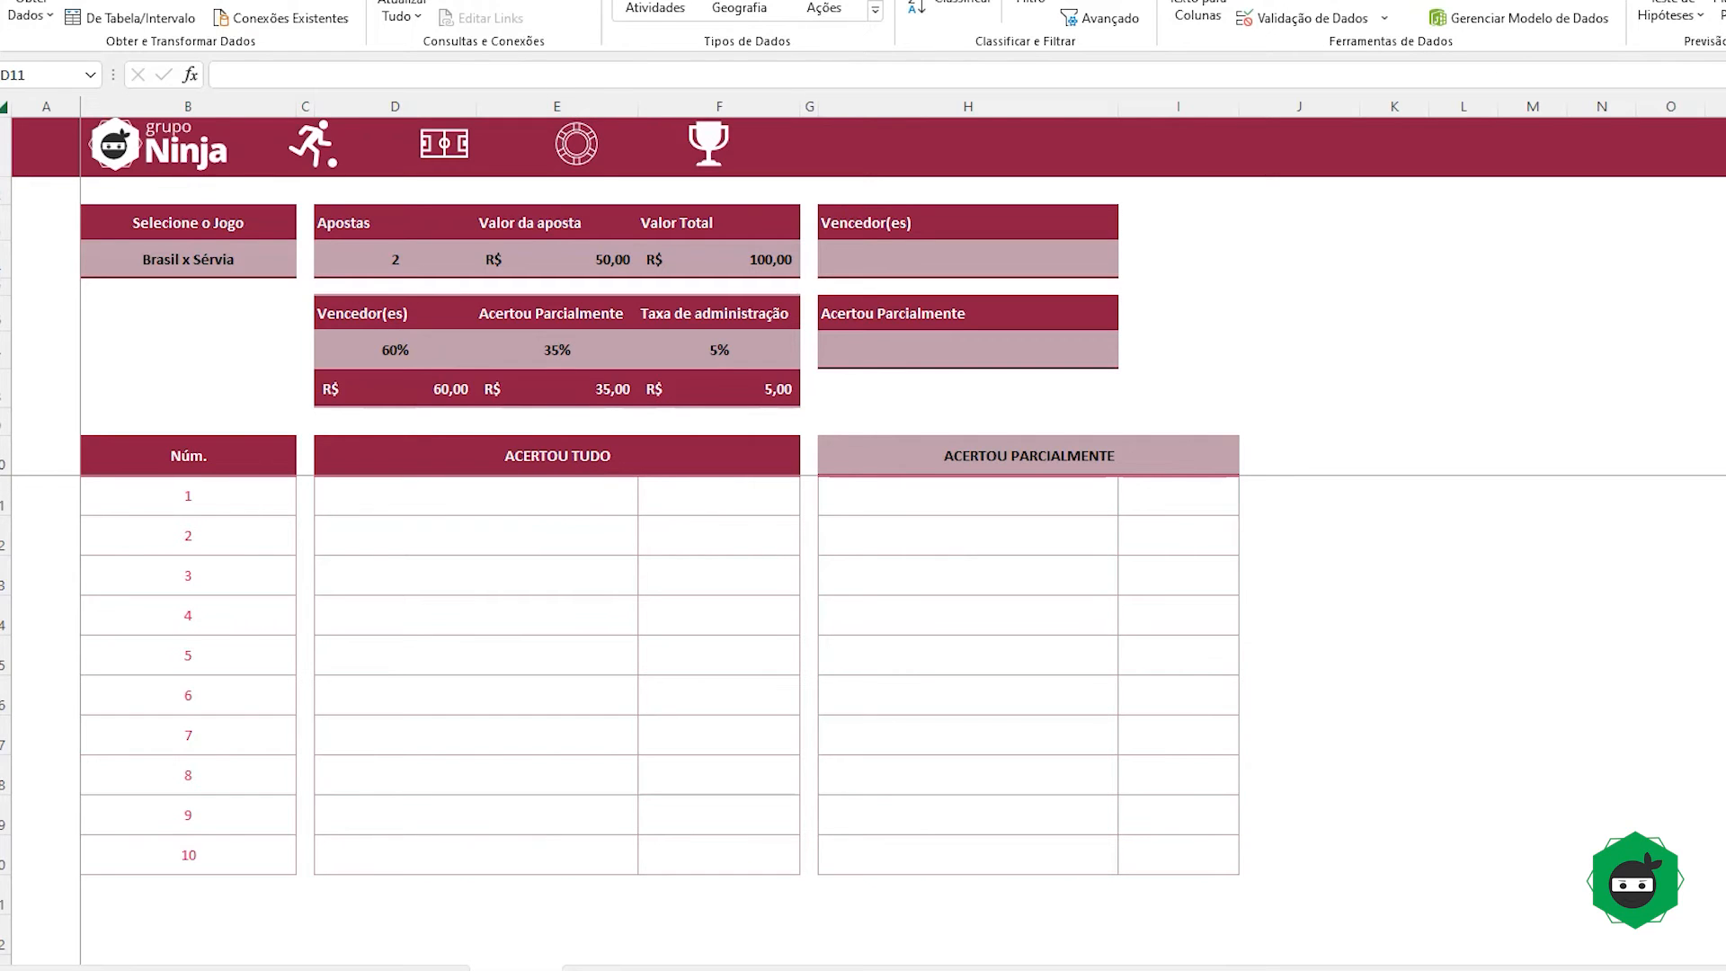
{"action": "left_click", "coordinate": [580, 146]}
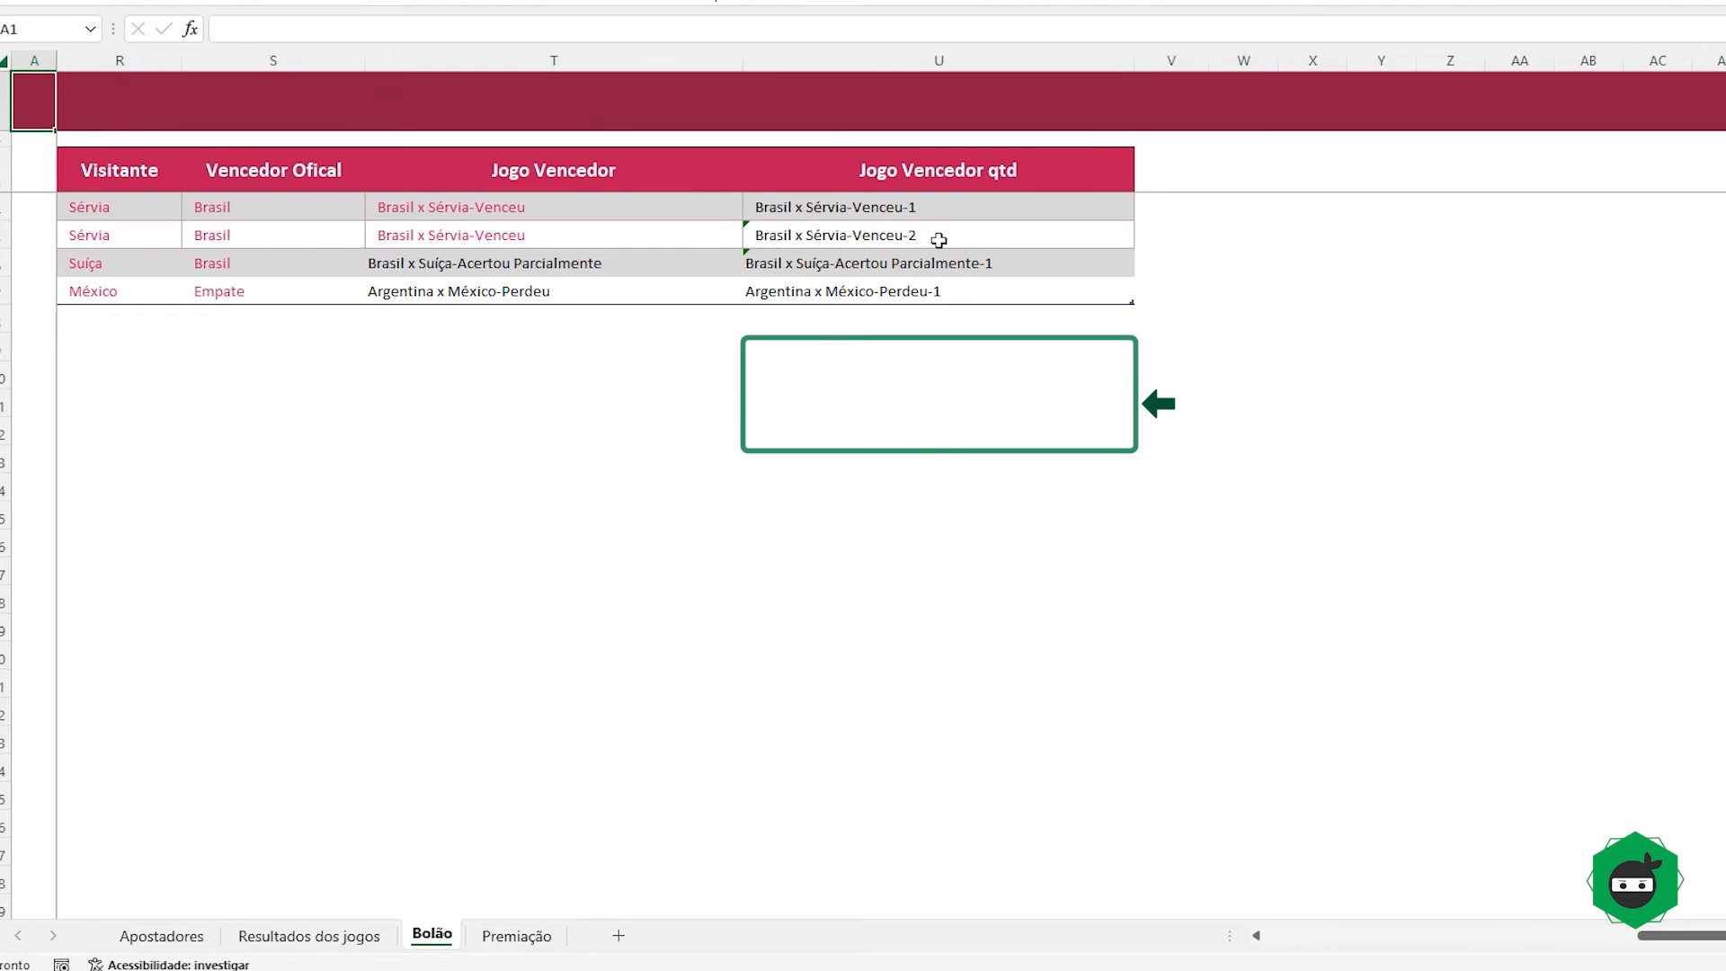
{"action": "left_click_drag", "start_coordinate": [902, 209], "coordinate": [902, 298]}
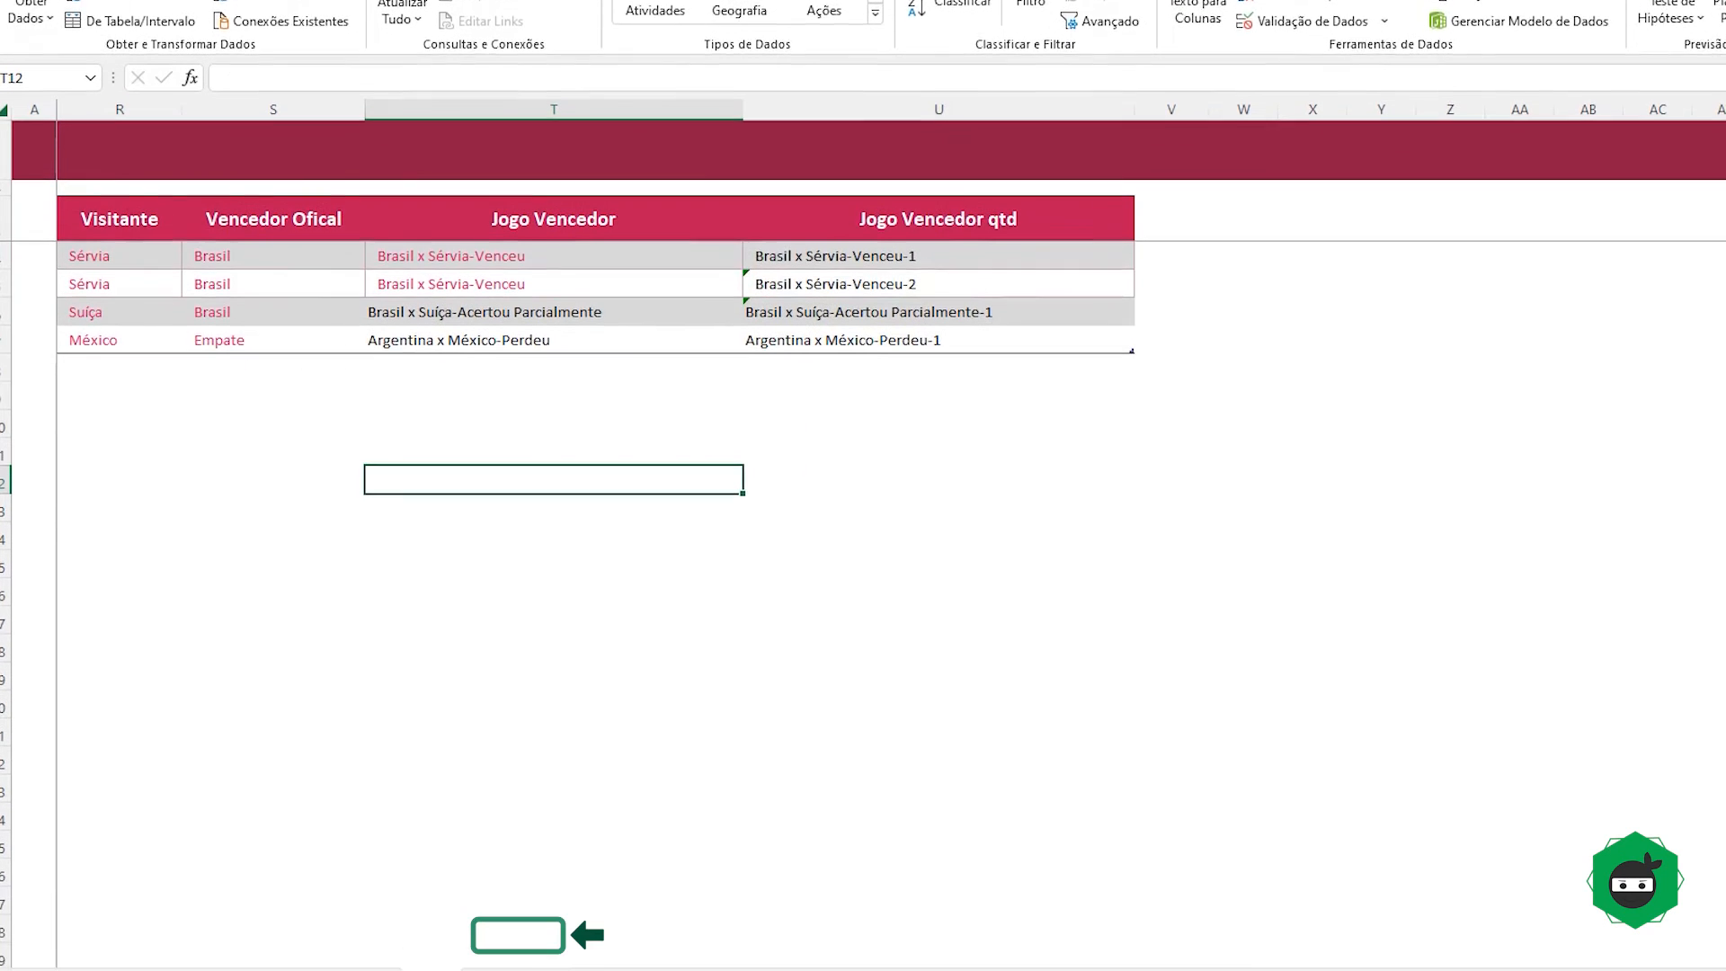
{"action": "left_click", "coordinate": [517, 934]}
{"action": "left_click_drag", "start_coordinate": [207, 445], "coordinate": [200, 809]}
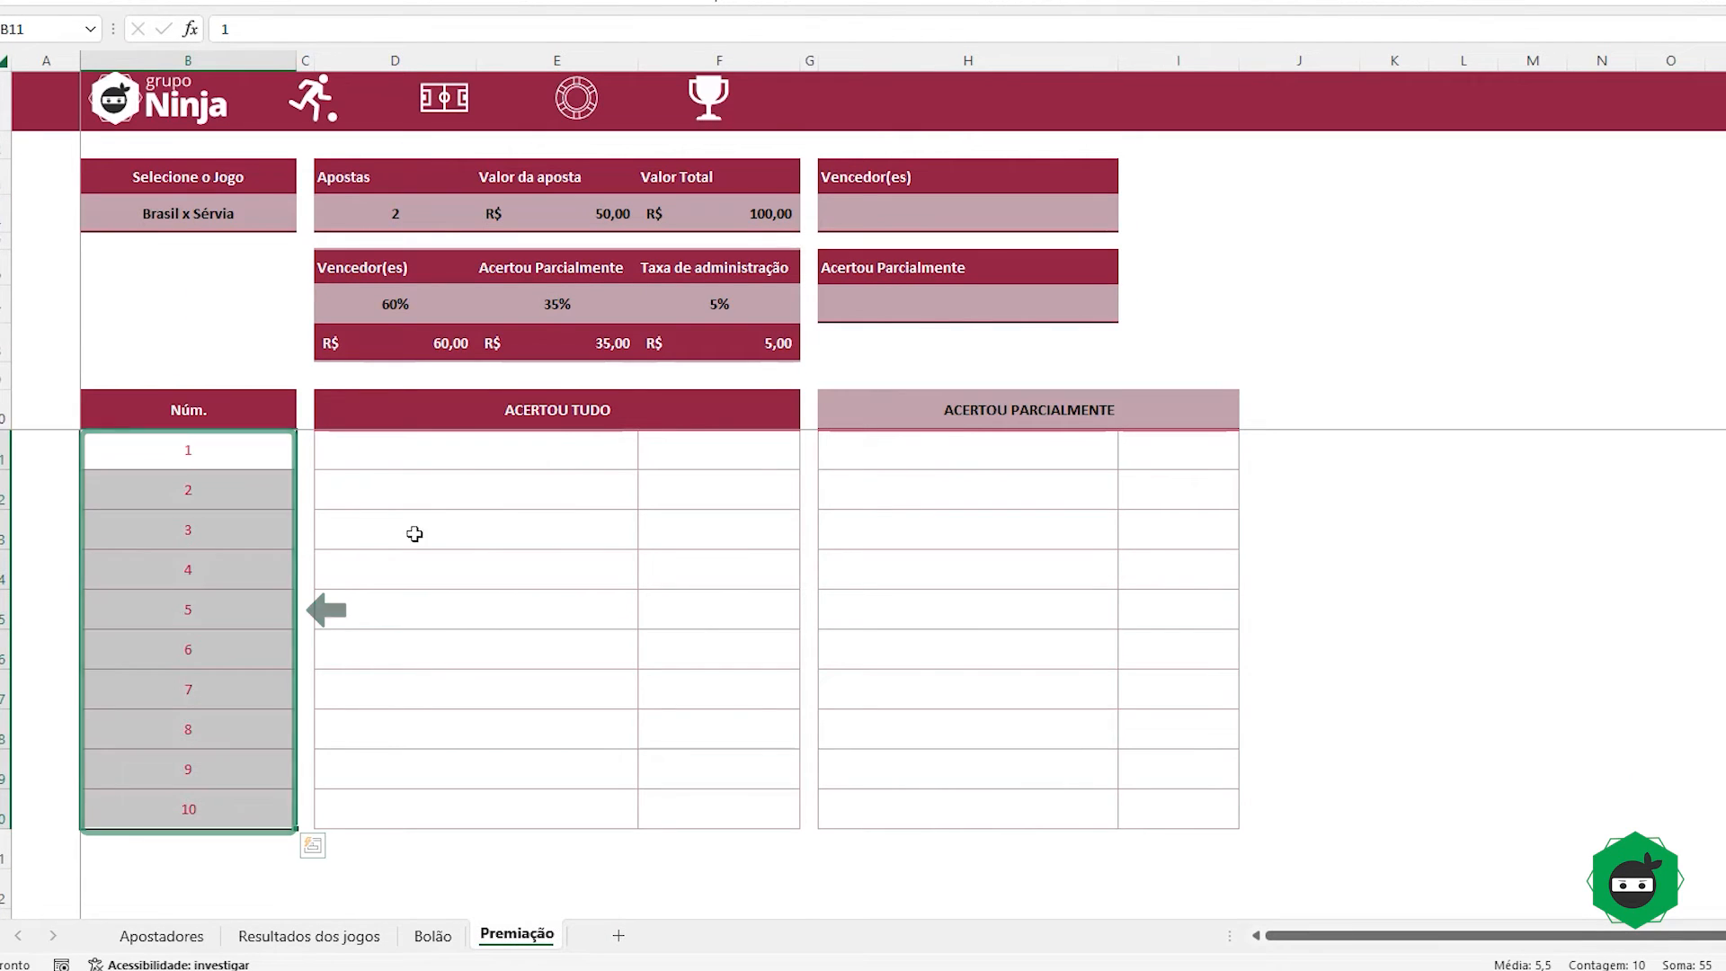
{"action": "left_click", "coordinate": [442, 457]}
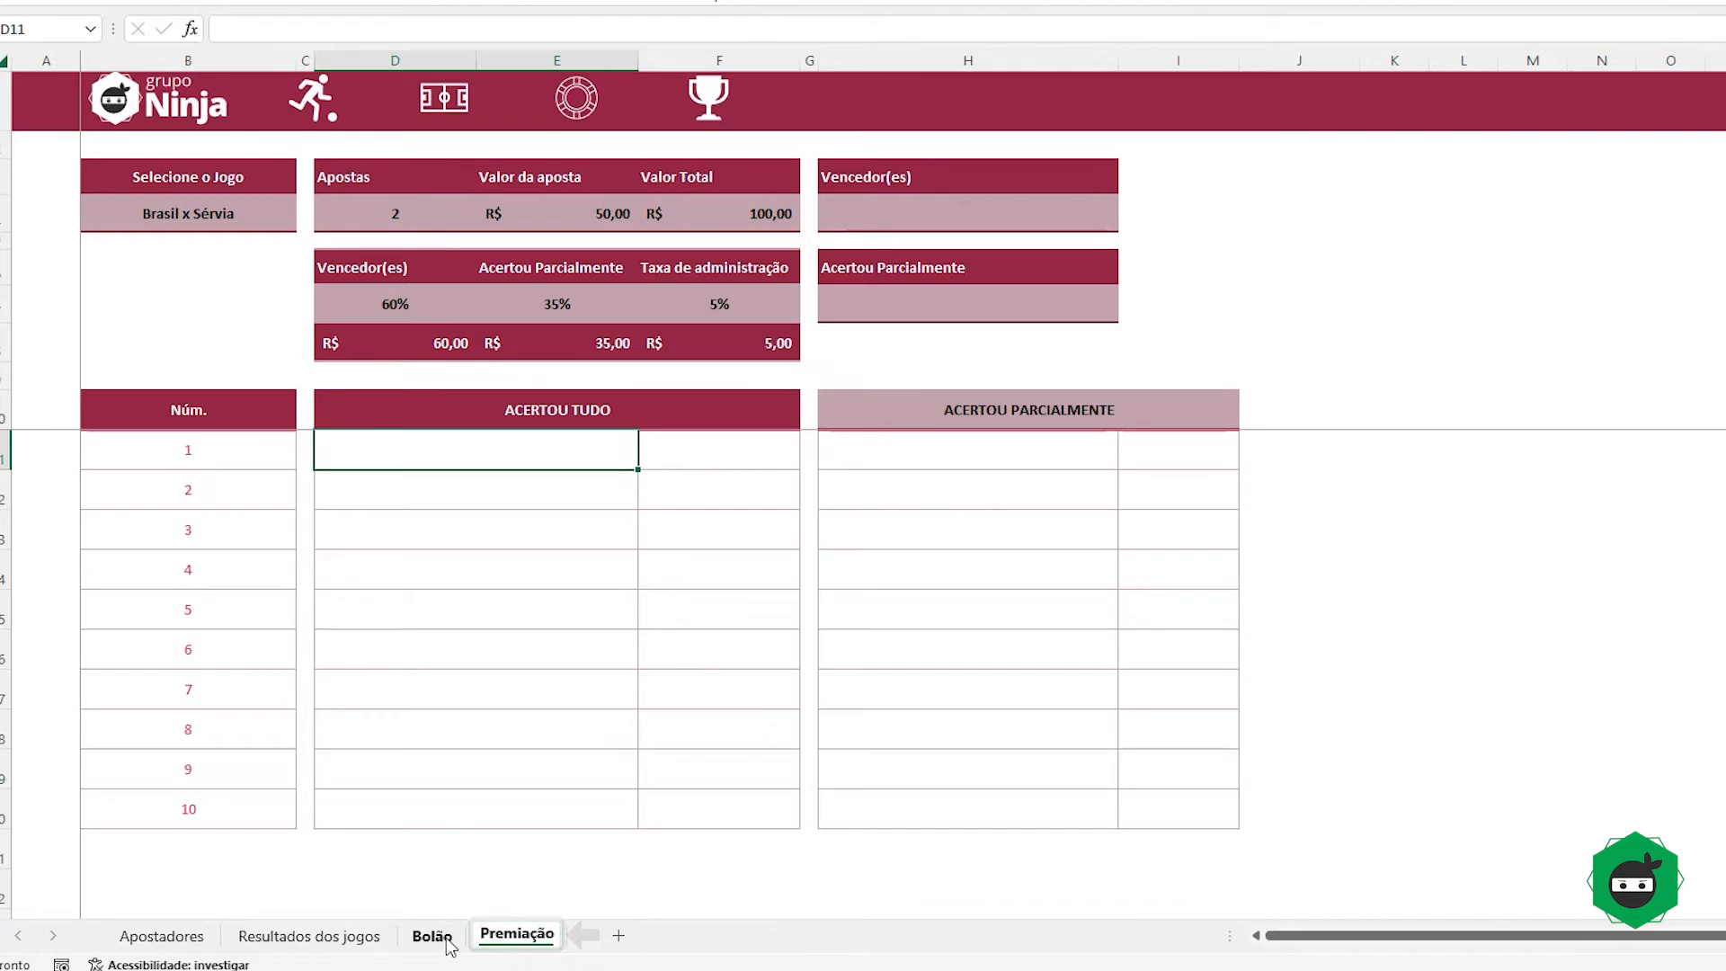
{"action": "left_click", "coordinate": [447, 944]}
{"action": "scroll", "coordinate": [1427, 945], "scroll_direction": "left", "scroll_amount": 5}
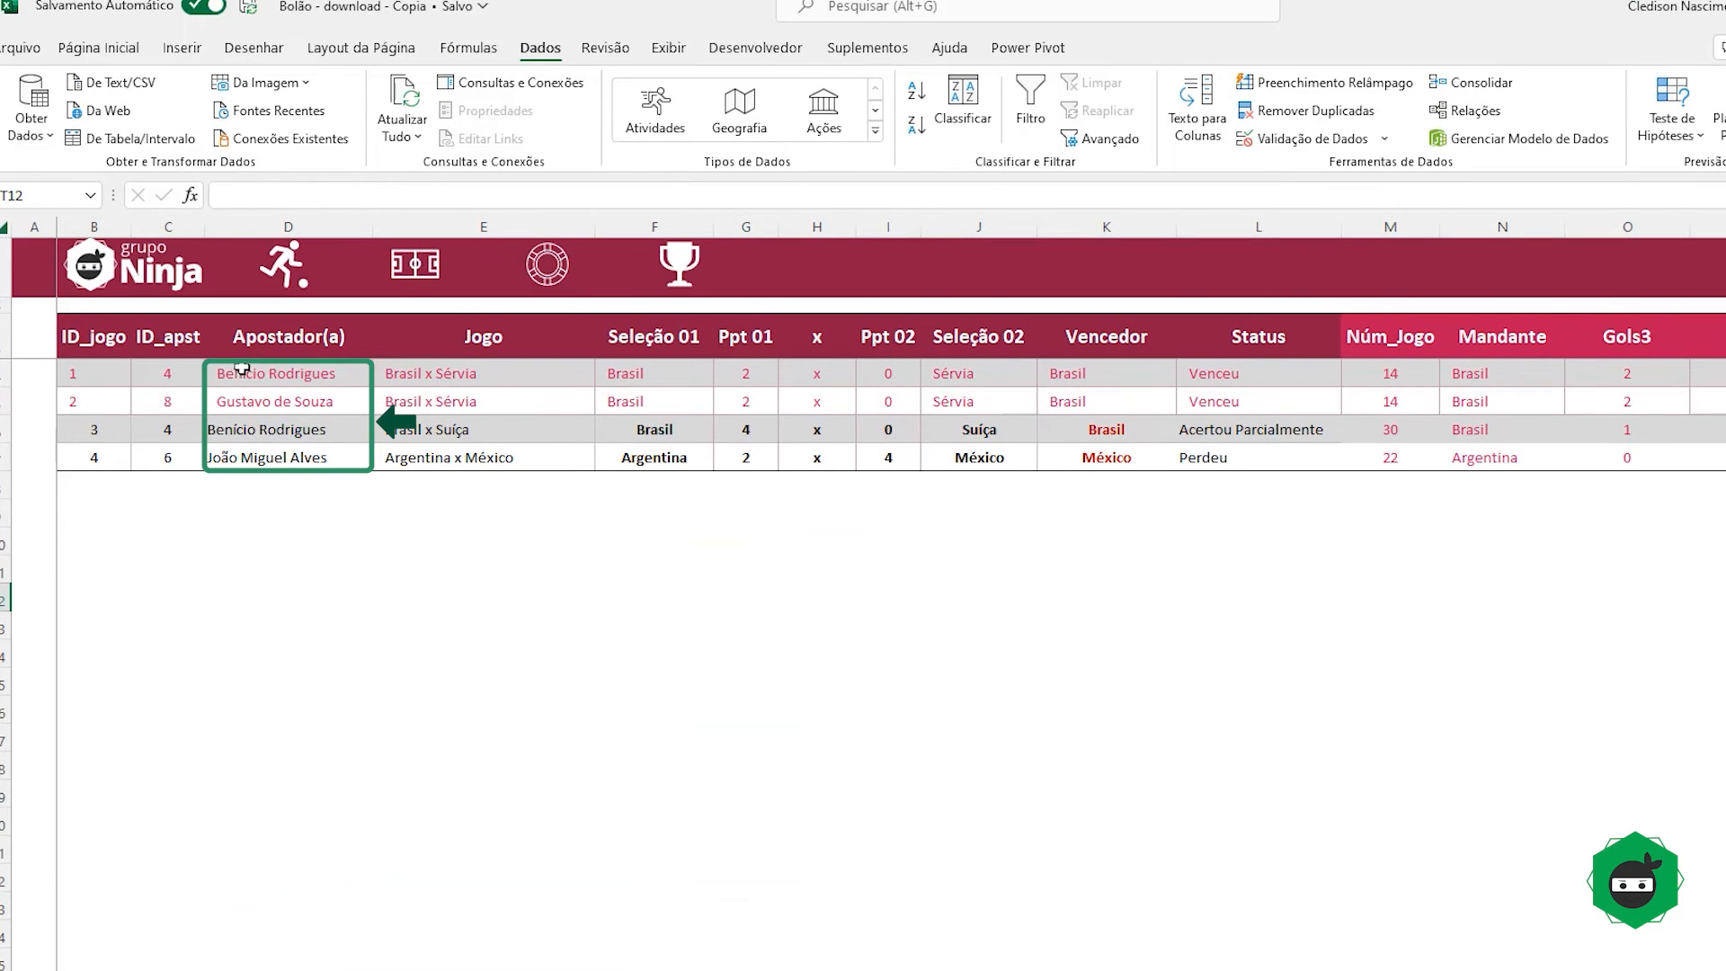
{"action": "left_click_drag", "start_coordinate": [245, 255], "coordinate": [273, 457]}
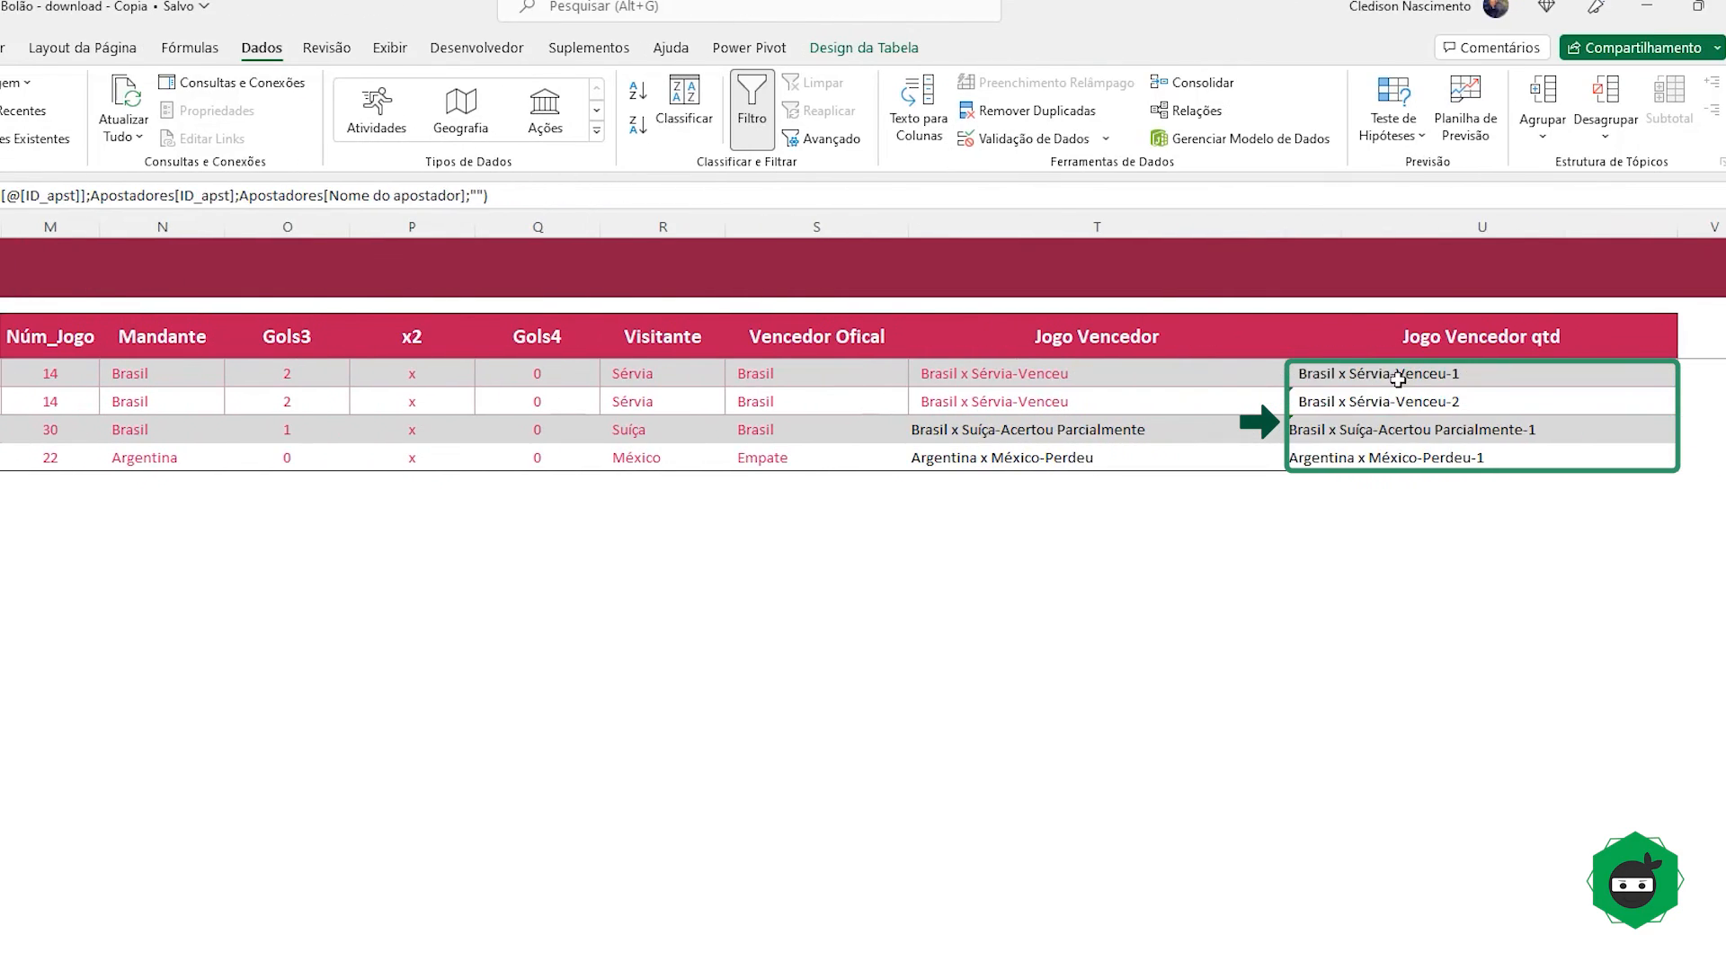
{"action": "left_click_drag", "start_coordinate": [1662, 373], "coordinate": [1667, 465]}
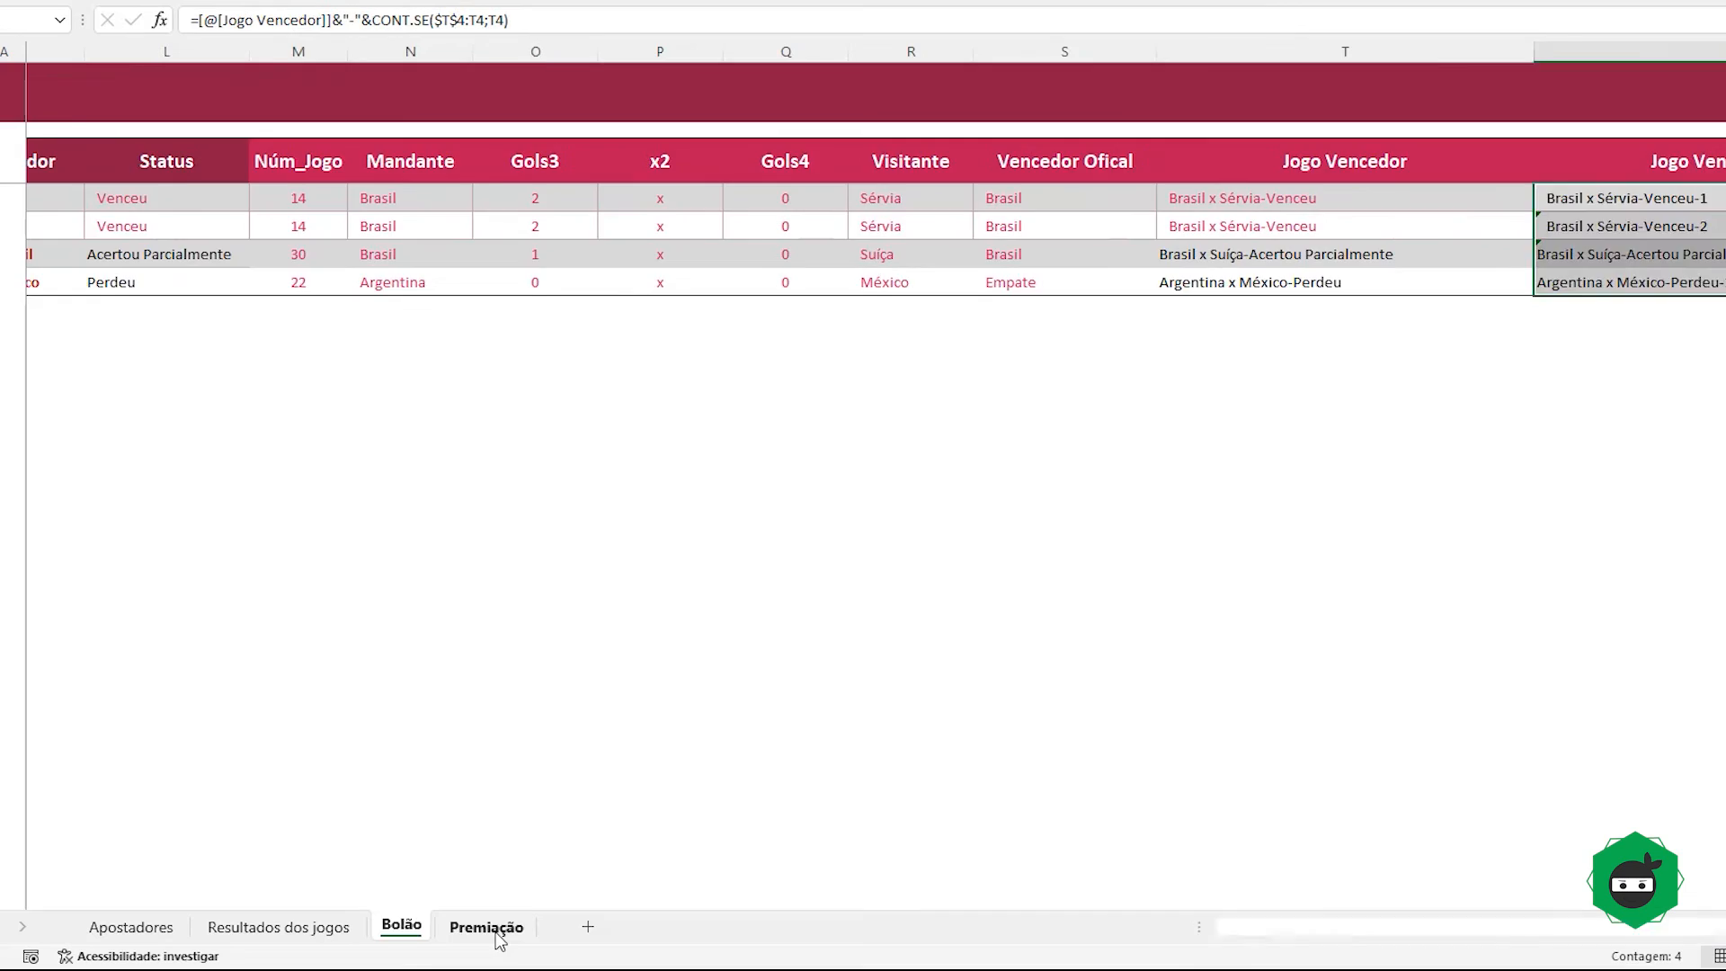
{"action": "left_click", "coordinate": [486, 925]}
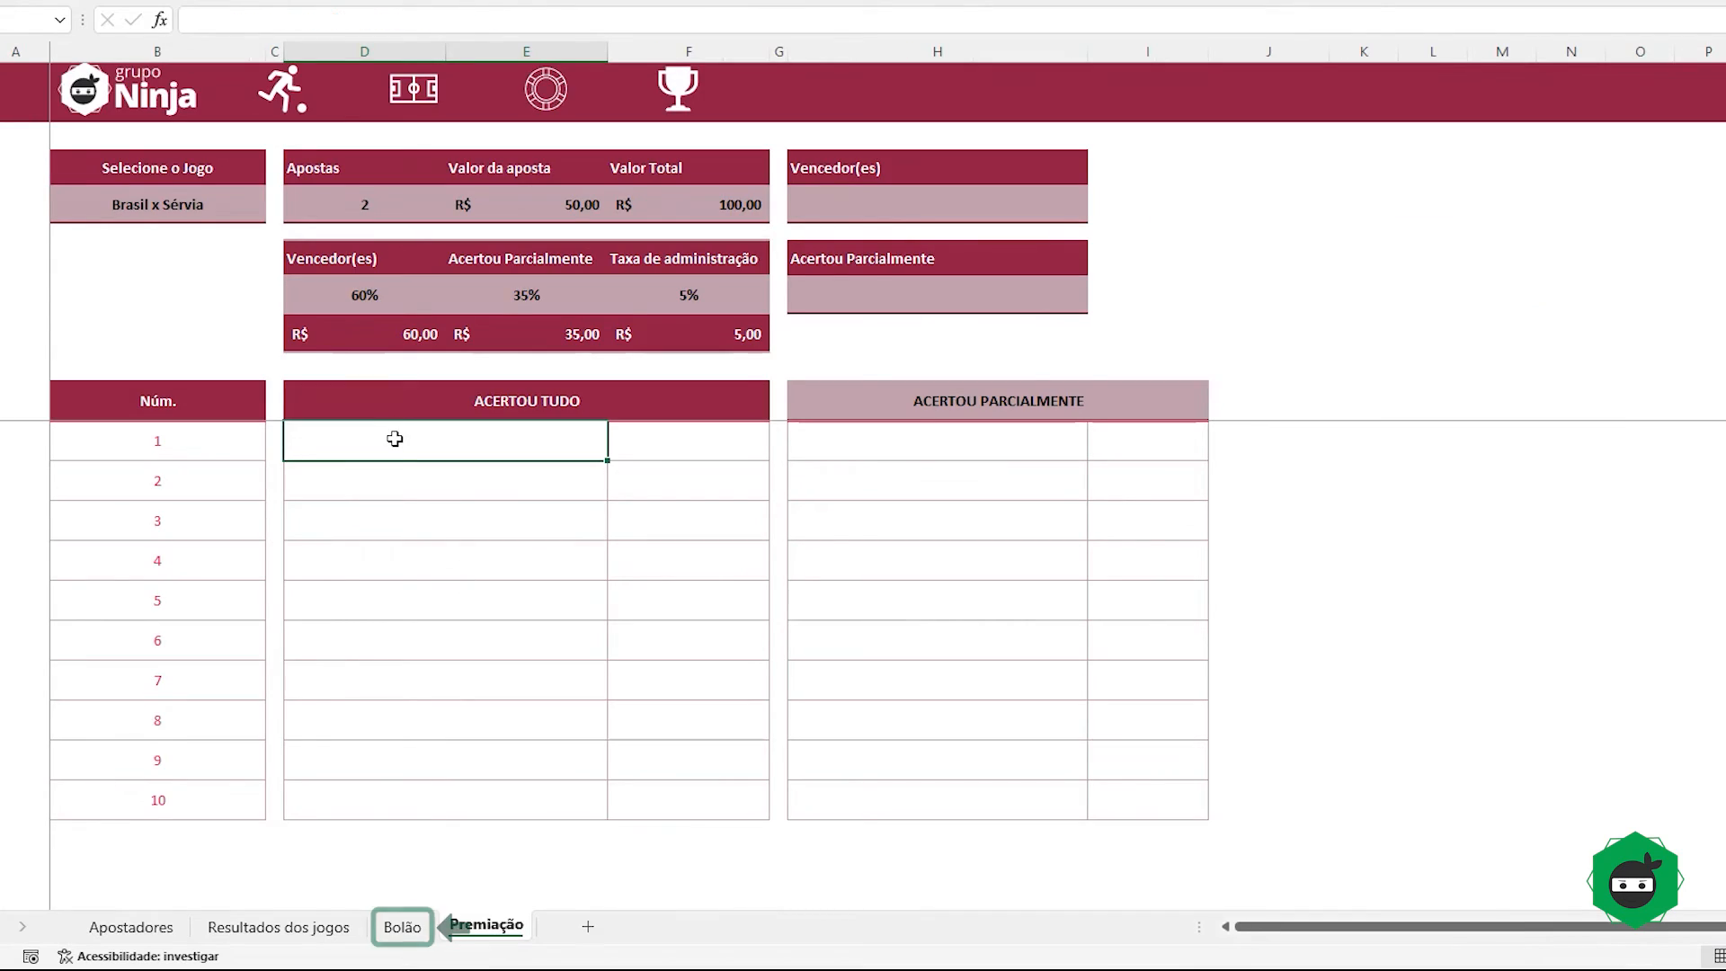
Step: Copy the first Jogo Vencedor qtd entry from Bolão and paste it as a value into an empty column J cell on Premiação
{"action": "left_click", "coordinate": [395, 931]}
{"action": "left_click", "coordinate": [1357, 421]}
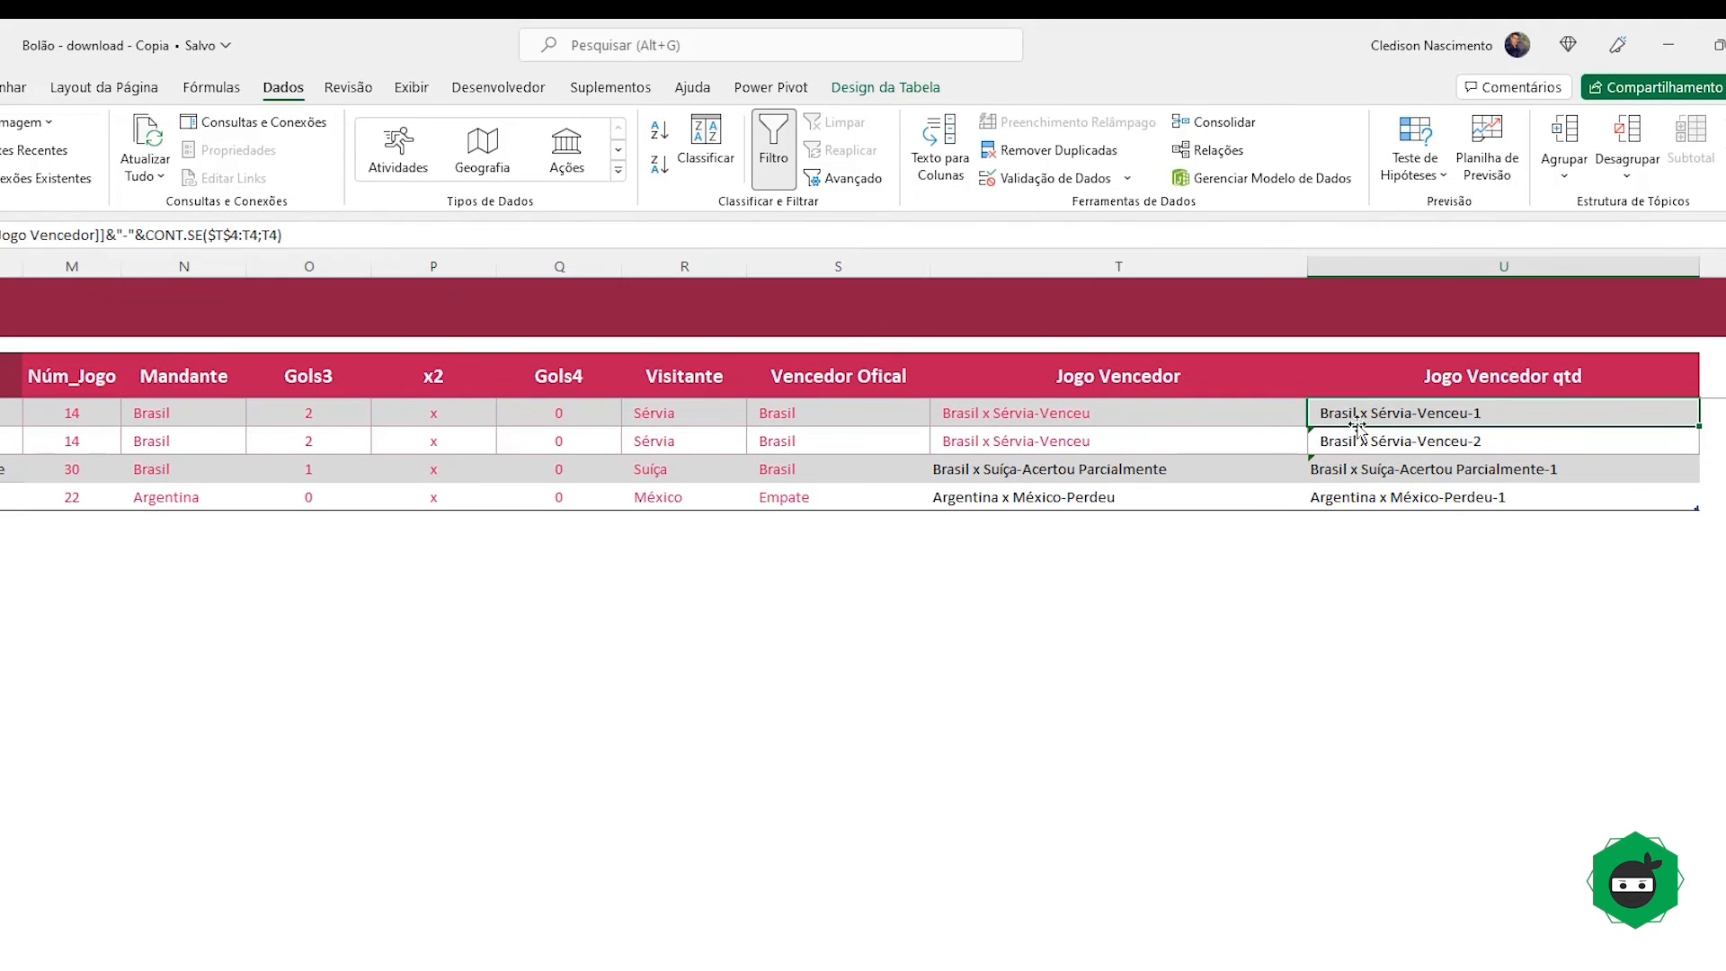
{"action": "key", "text": "ctrl+c"}
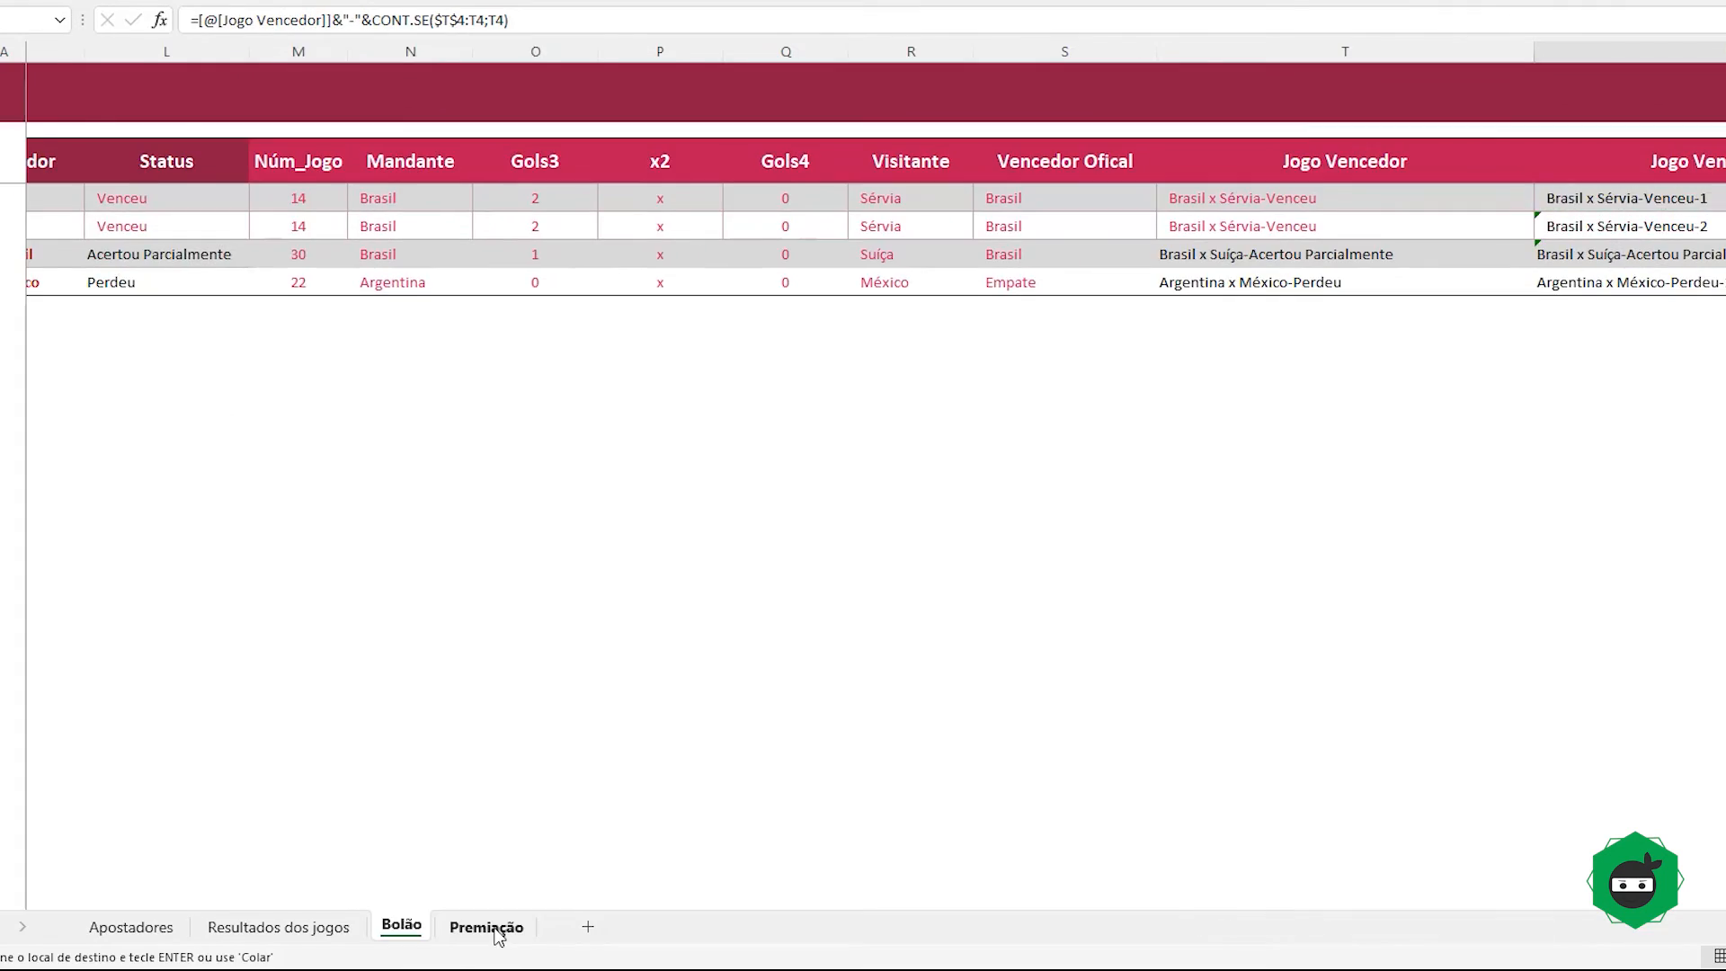
{"action": "left_click", "coordinate": [493, 929]}
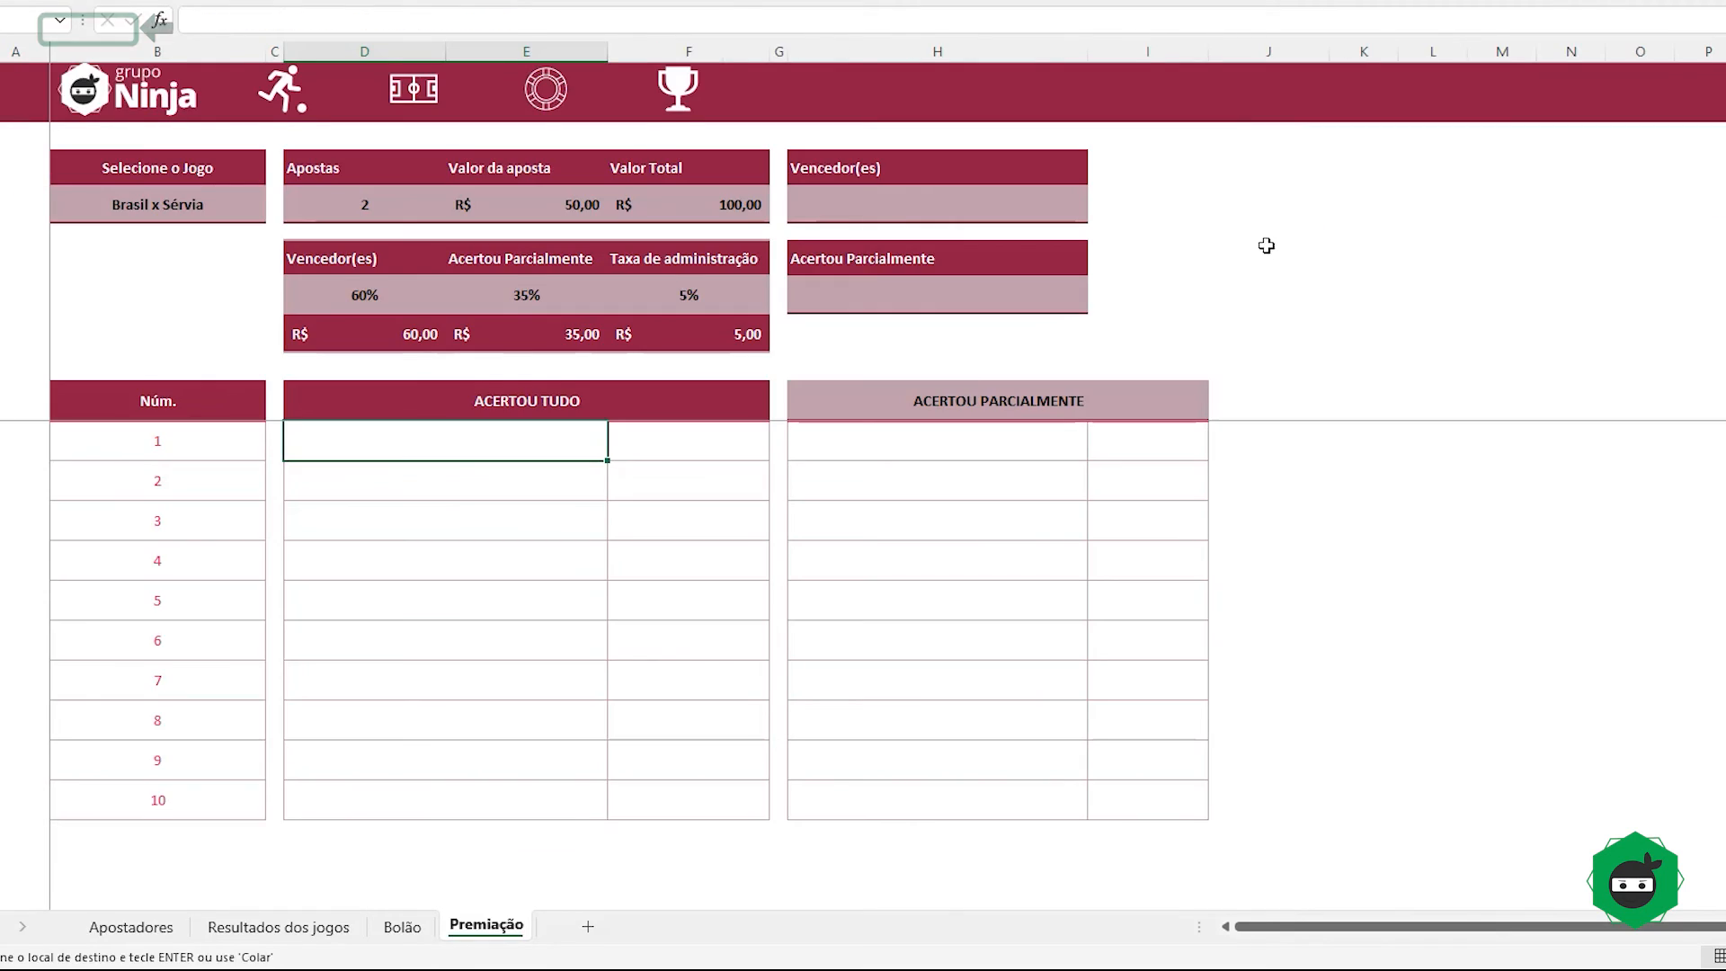
{"action": "left_click", "coordinate": [1267, 235]}
{"action": "left_click", "coordinate": [84, 19]}
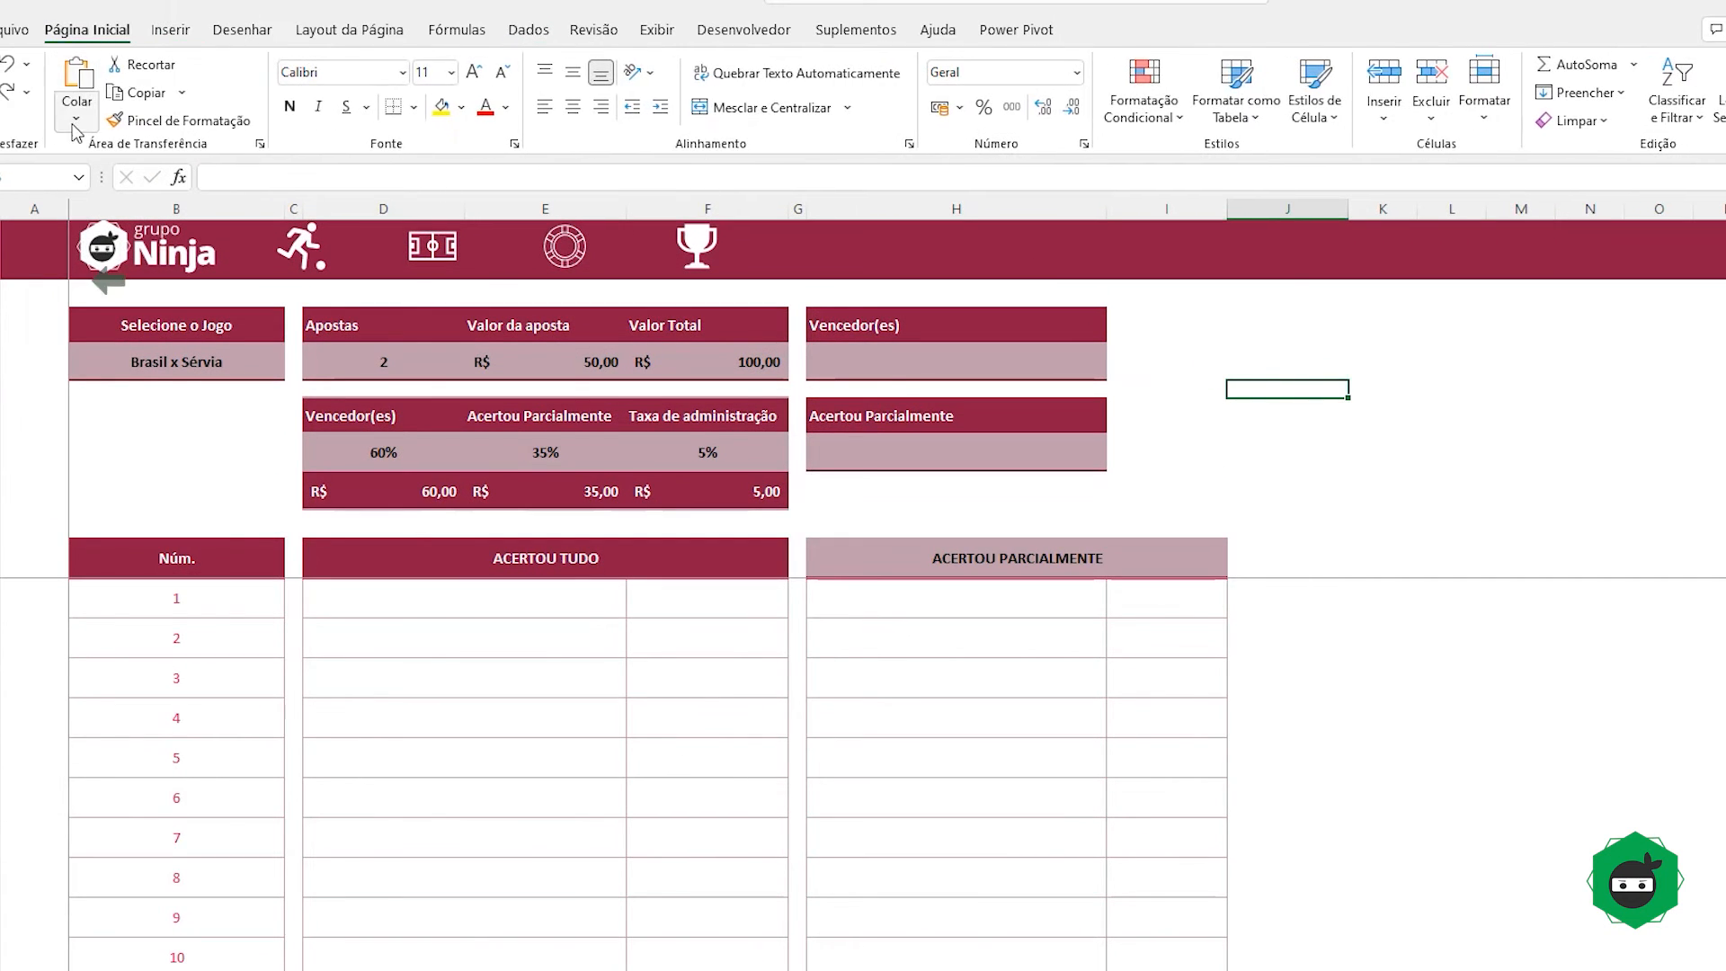
{"action": "left_click", "coordinate": [76, 131]}
{"action": "left_click", "coordinate": [73, 279]}
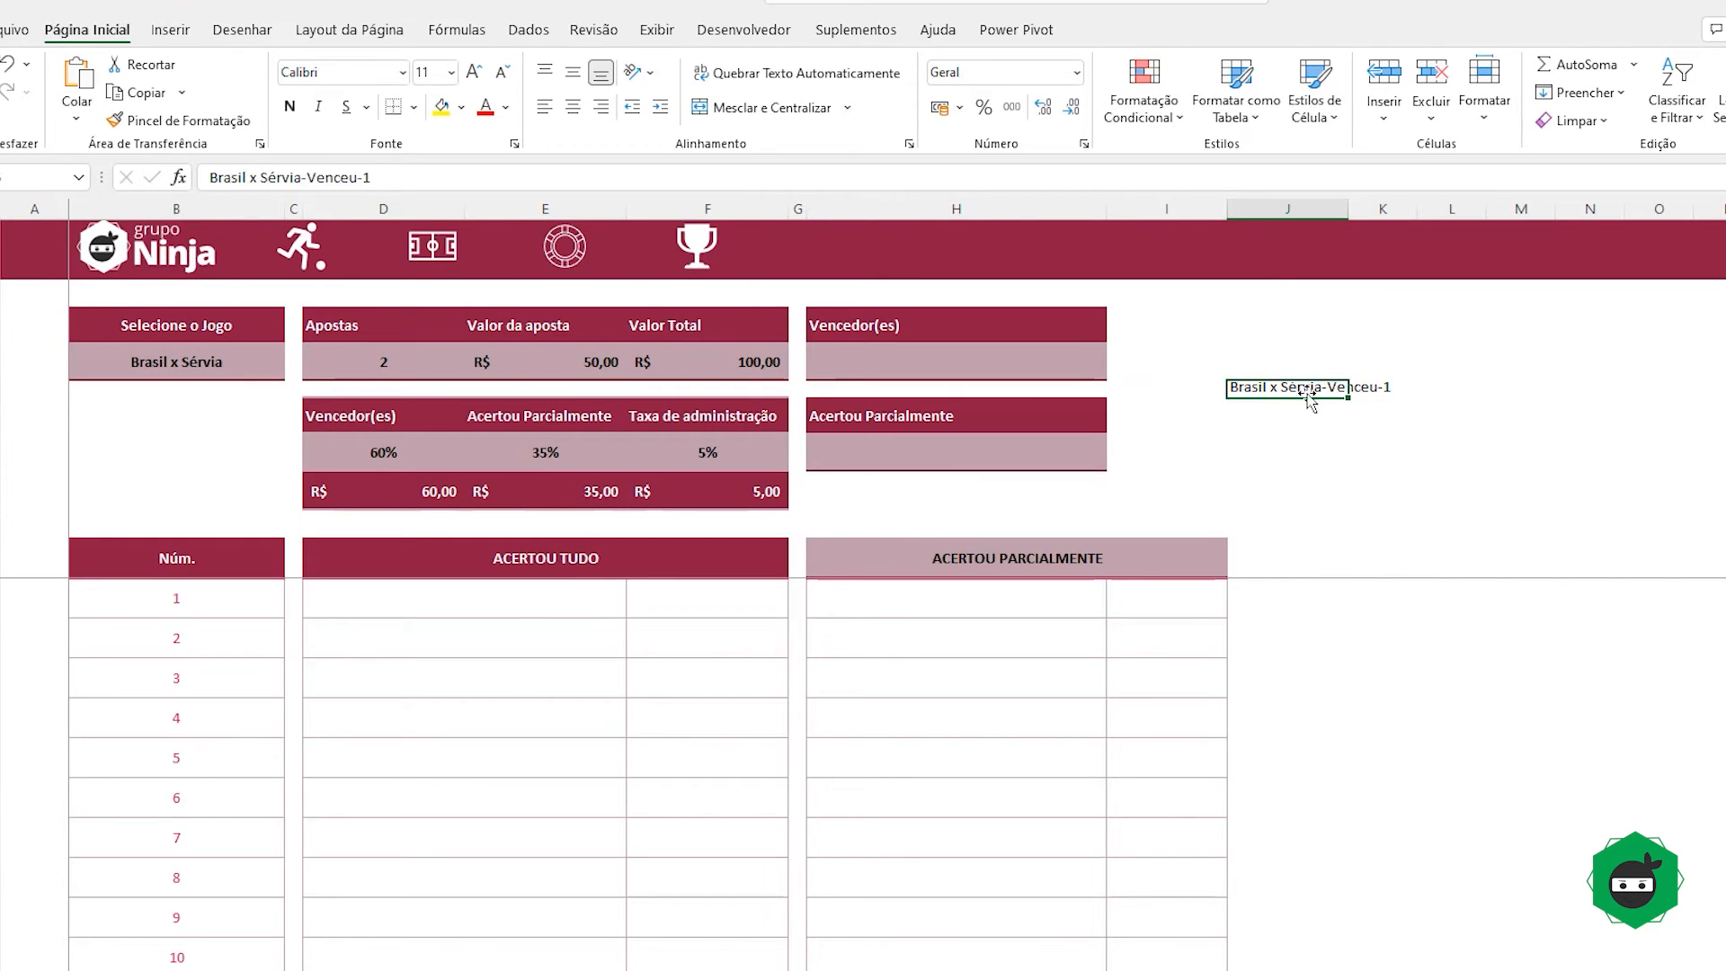
{"action": "key", "text": "Escape"}
Step: Check the Bolão table's name and its Apostador(a) and Jogo Vencedor qtd columns as sources for the ACERTOU TUDO formula
{"action": "left_click", "coordinate": [492, 611]}
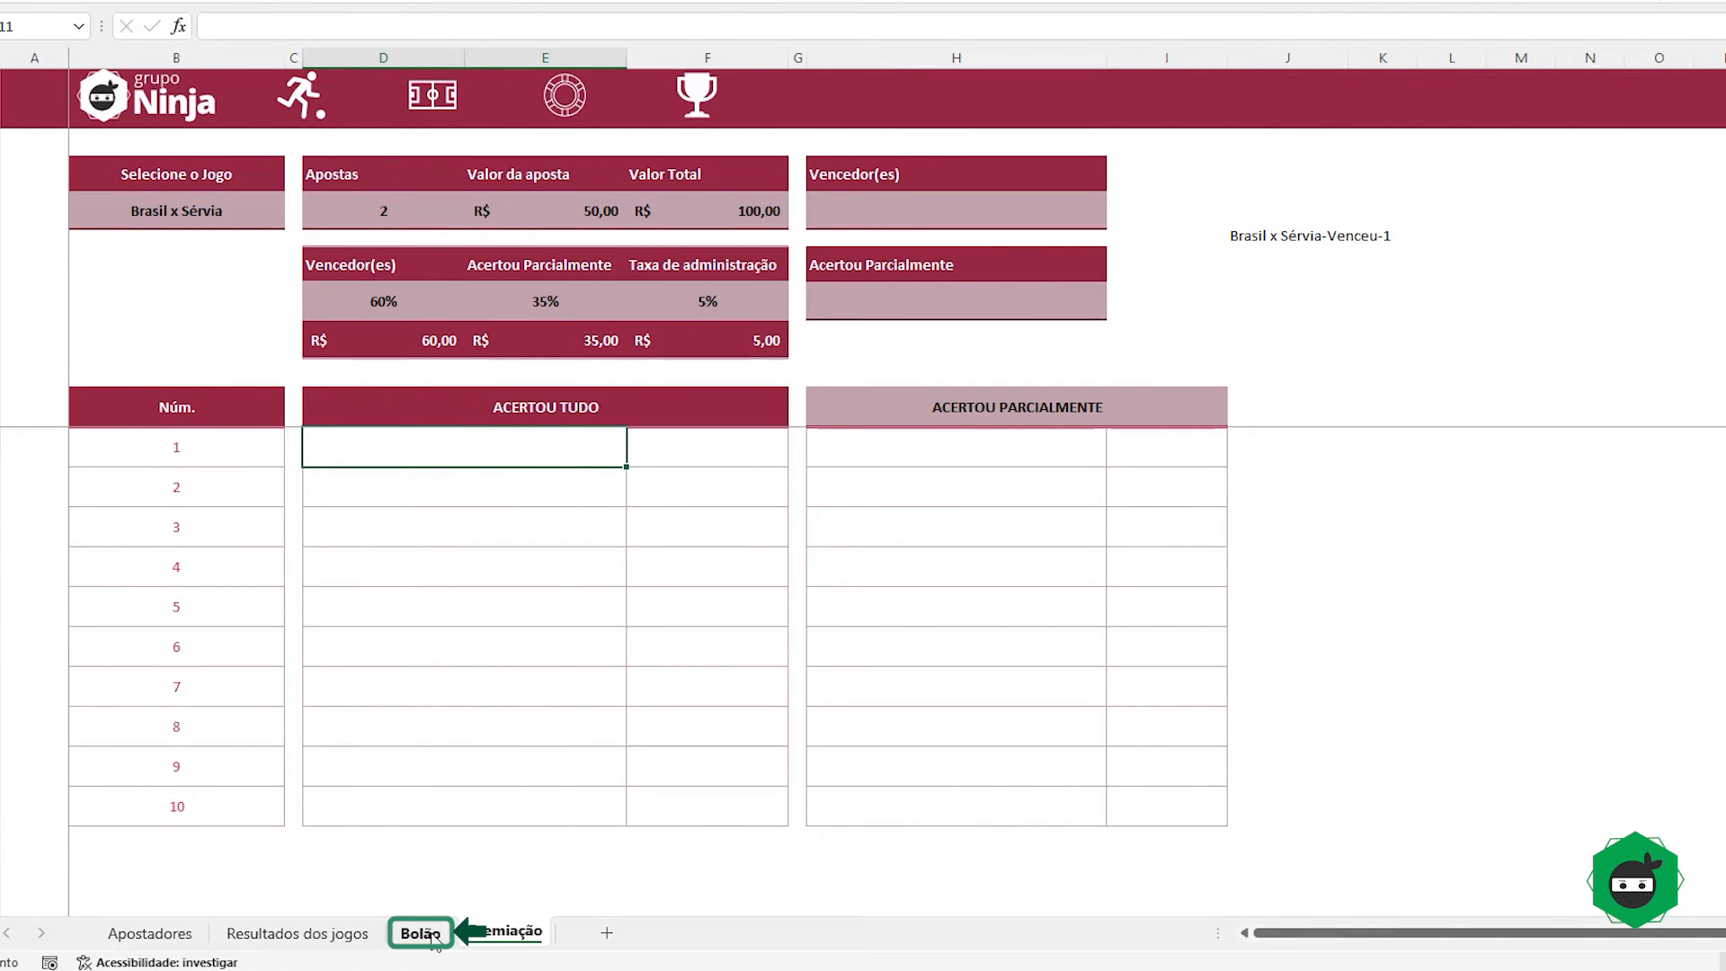
{"action": "left_click", "coordinate": [420, 933]}
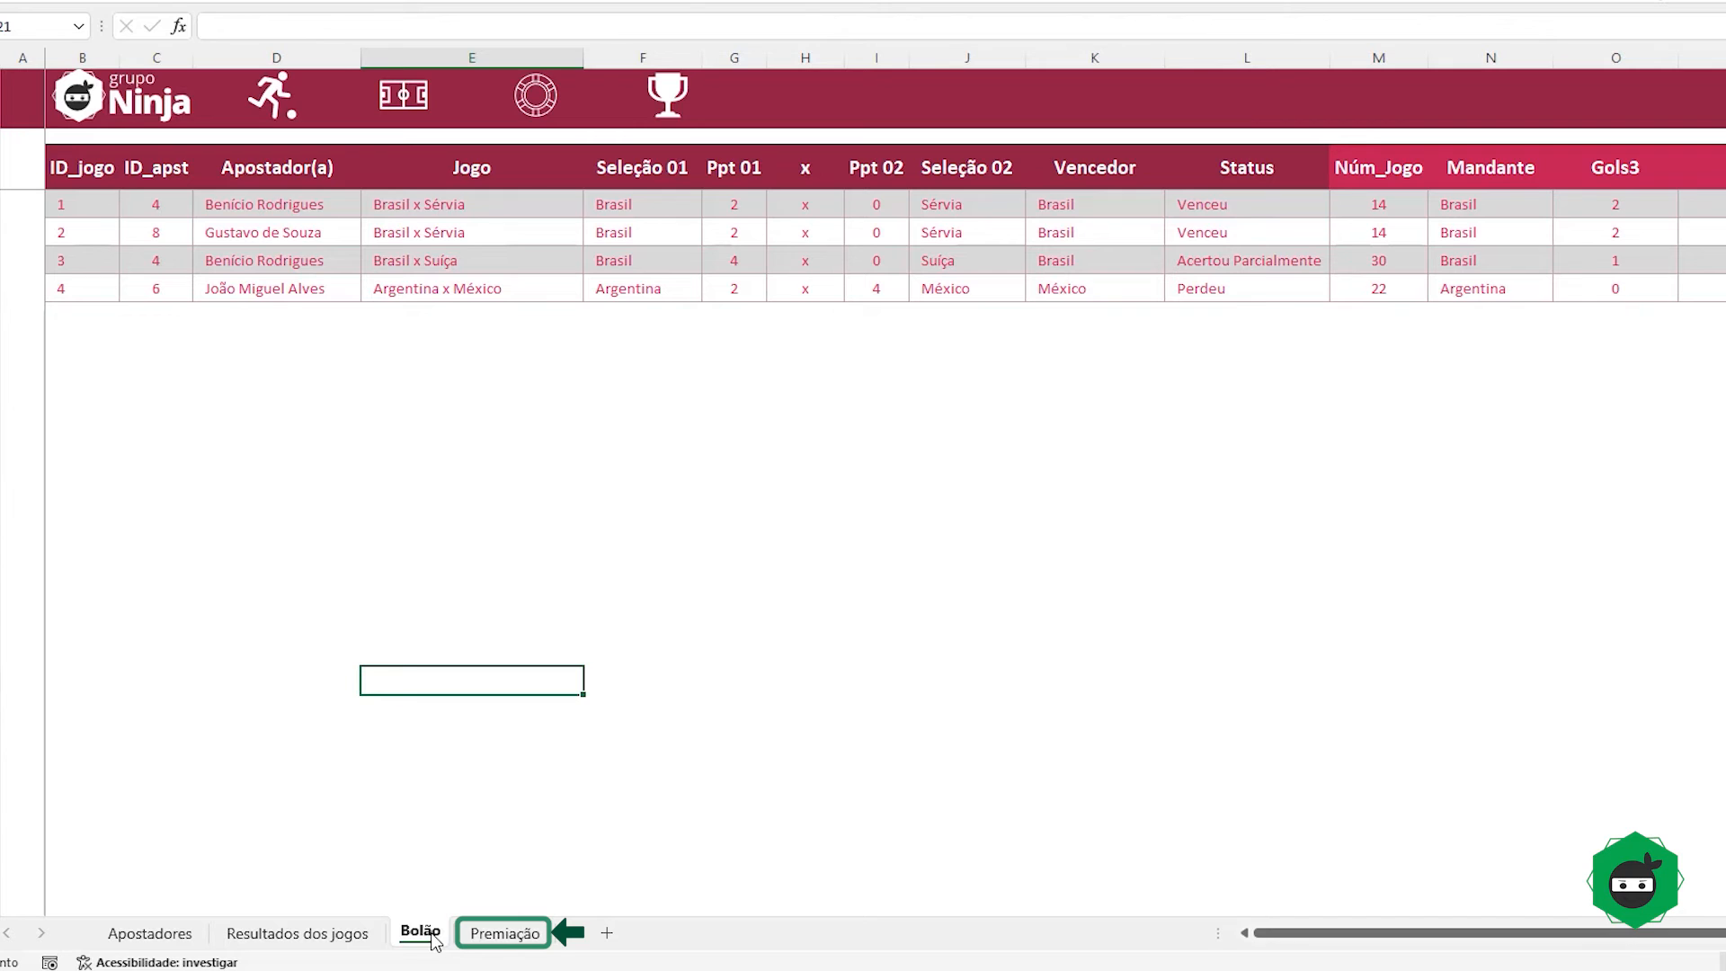
{"action": "left_click", "coordinate": [527, 937]}
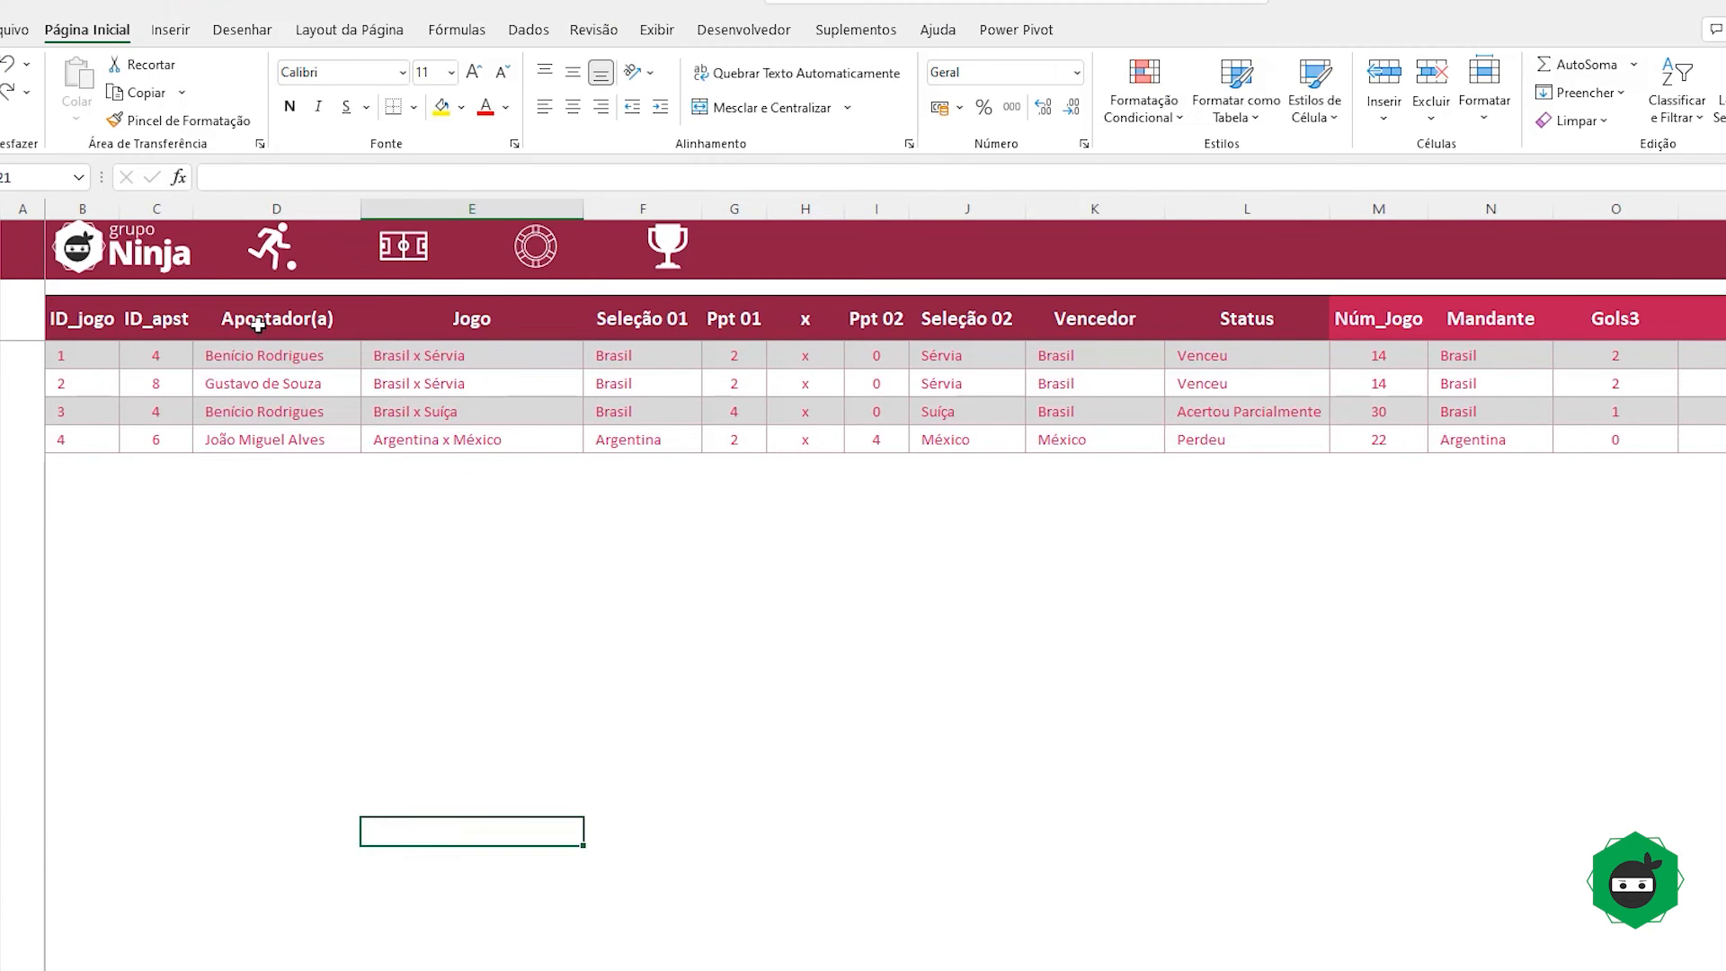
{"action": "left_click", "coordinate": [258, 168]}
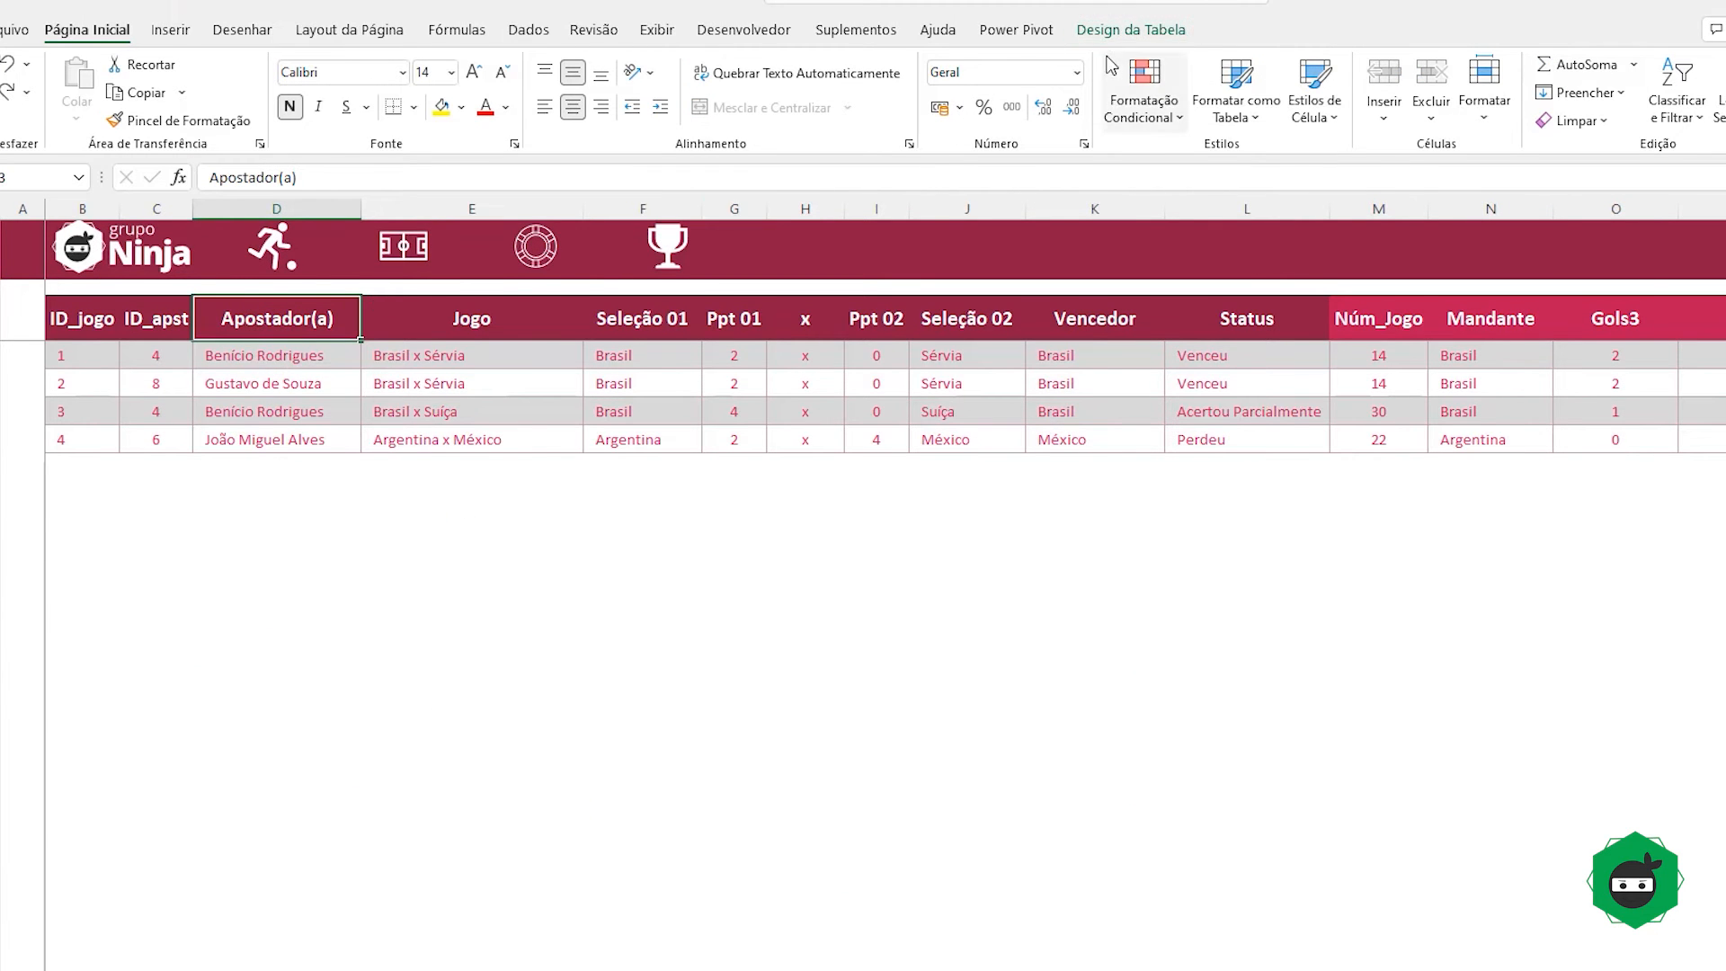
{"action": "left_click", "coordinate": [1159, 30]}
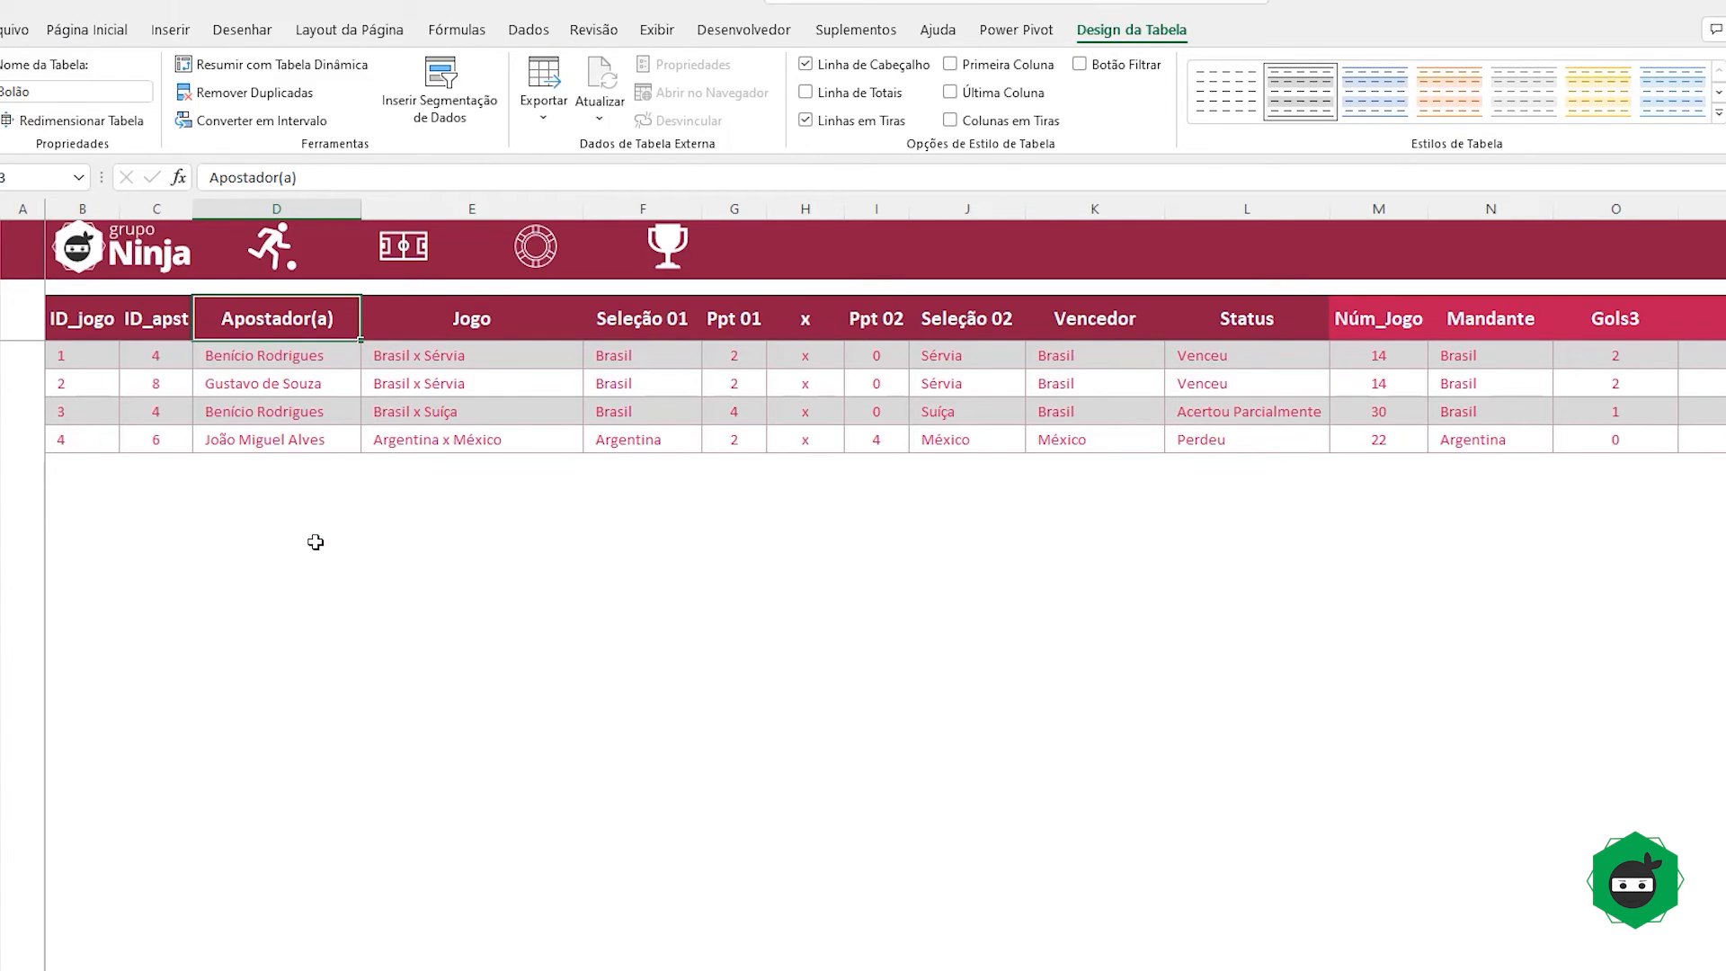
{"action": "left_click_drag", "start_coordinate": [268, 319], "coordinate": [267, 438]}
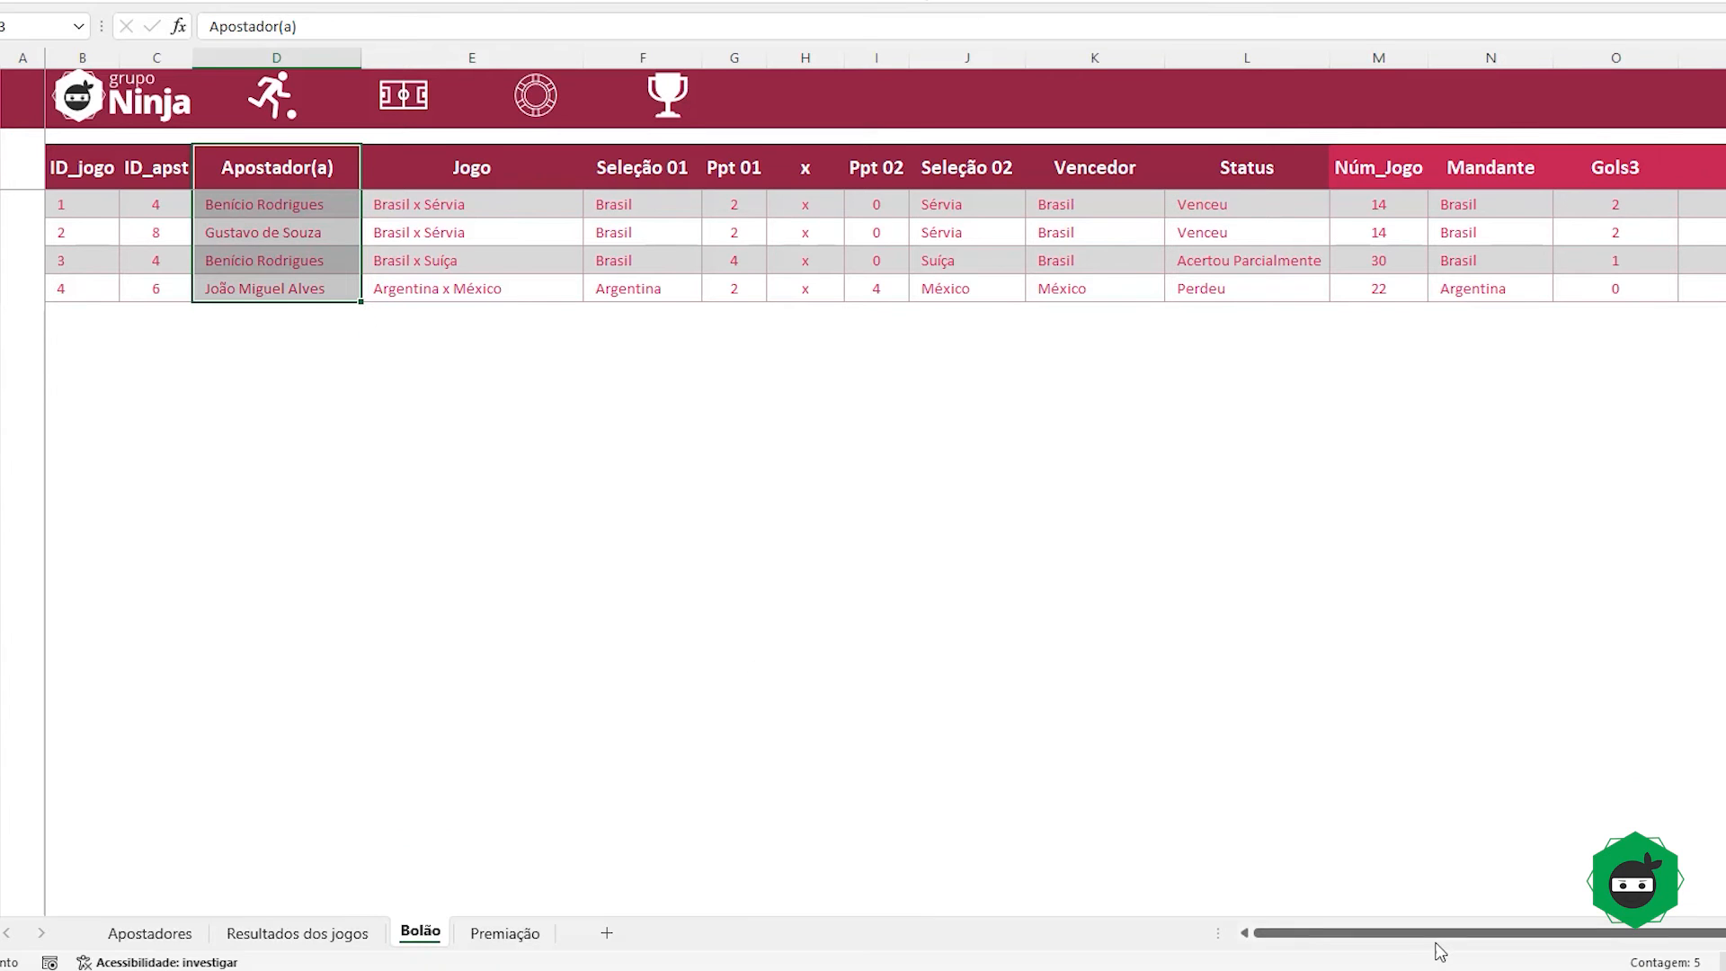
{"action": "left_click_drag", "start_coordinate": [1438, 949], "coordinate": [1600, 954]}
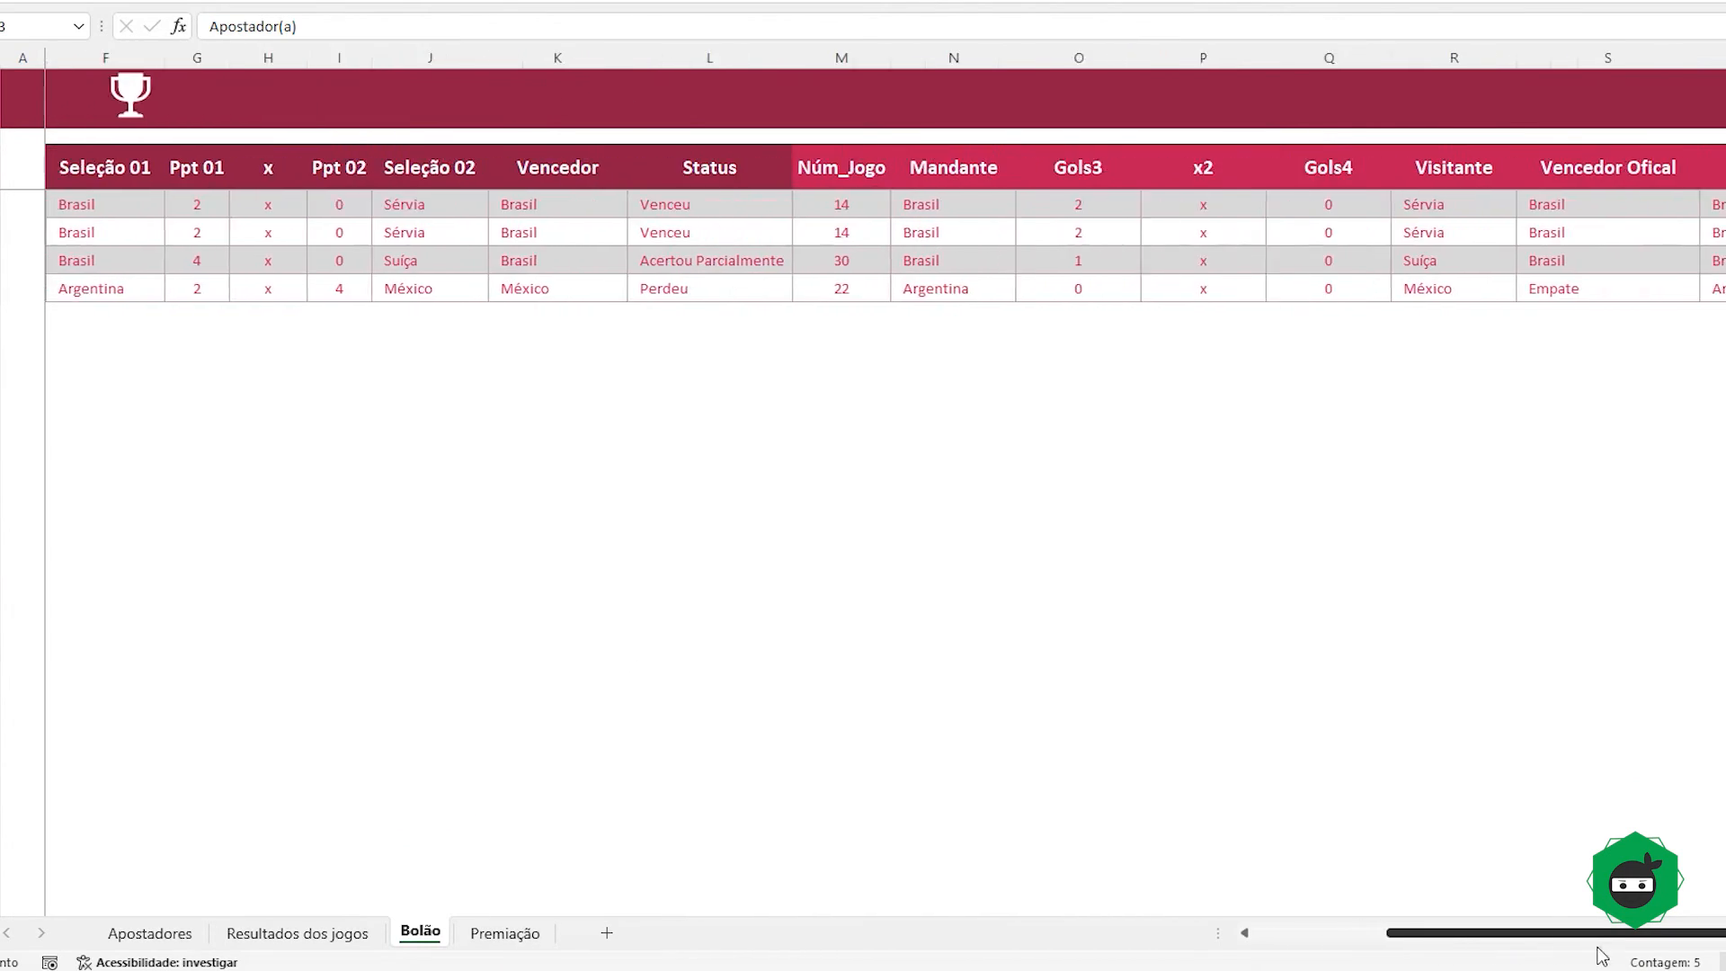
{"action": "scroll", "coordinate": [857, 356], "scroll_direction": "right", "scroll_amount": 1}
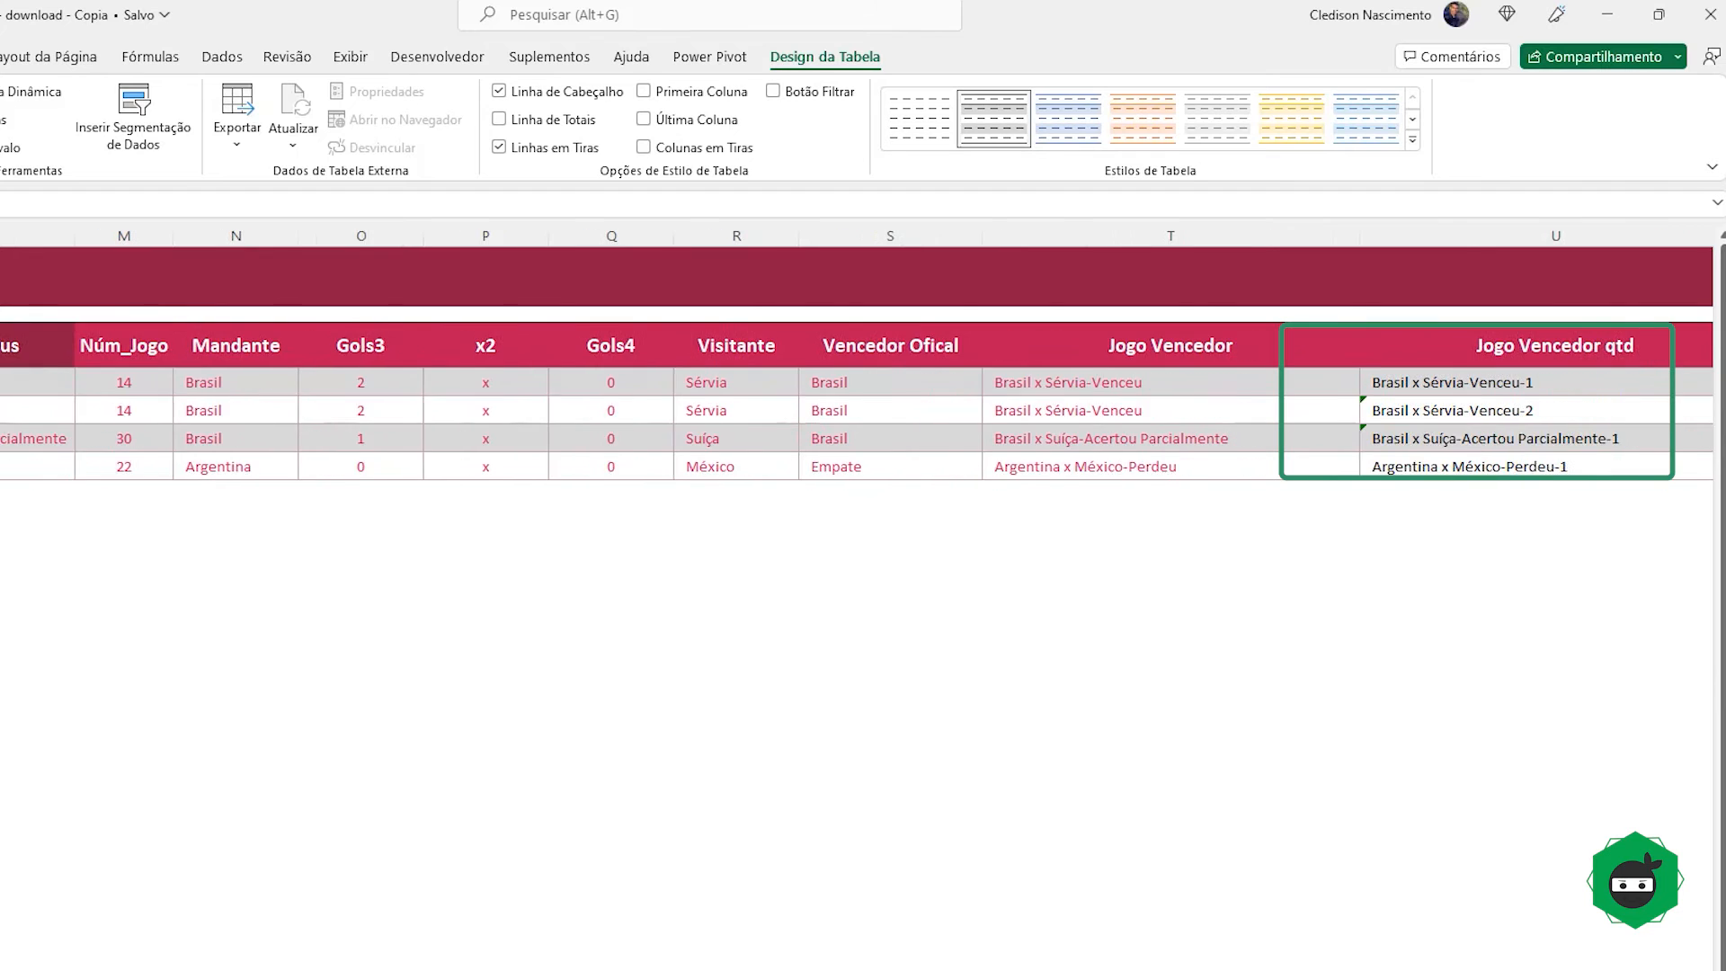
{"action": "left_click", "coordinate": [1456, 341]}
{"action": "left_click_drag", "start_coordinate": [1454, 389], "coordinate": [1453, 441]}
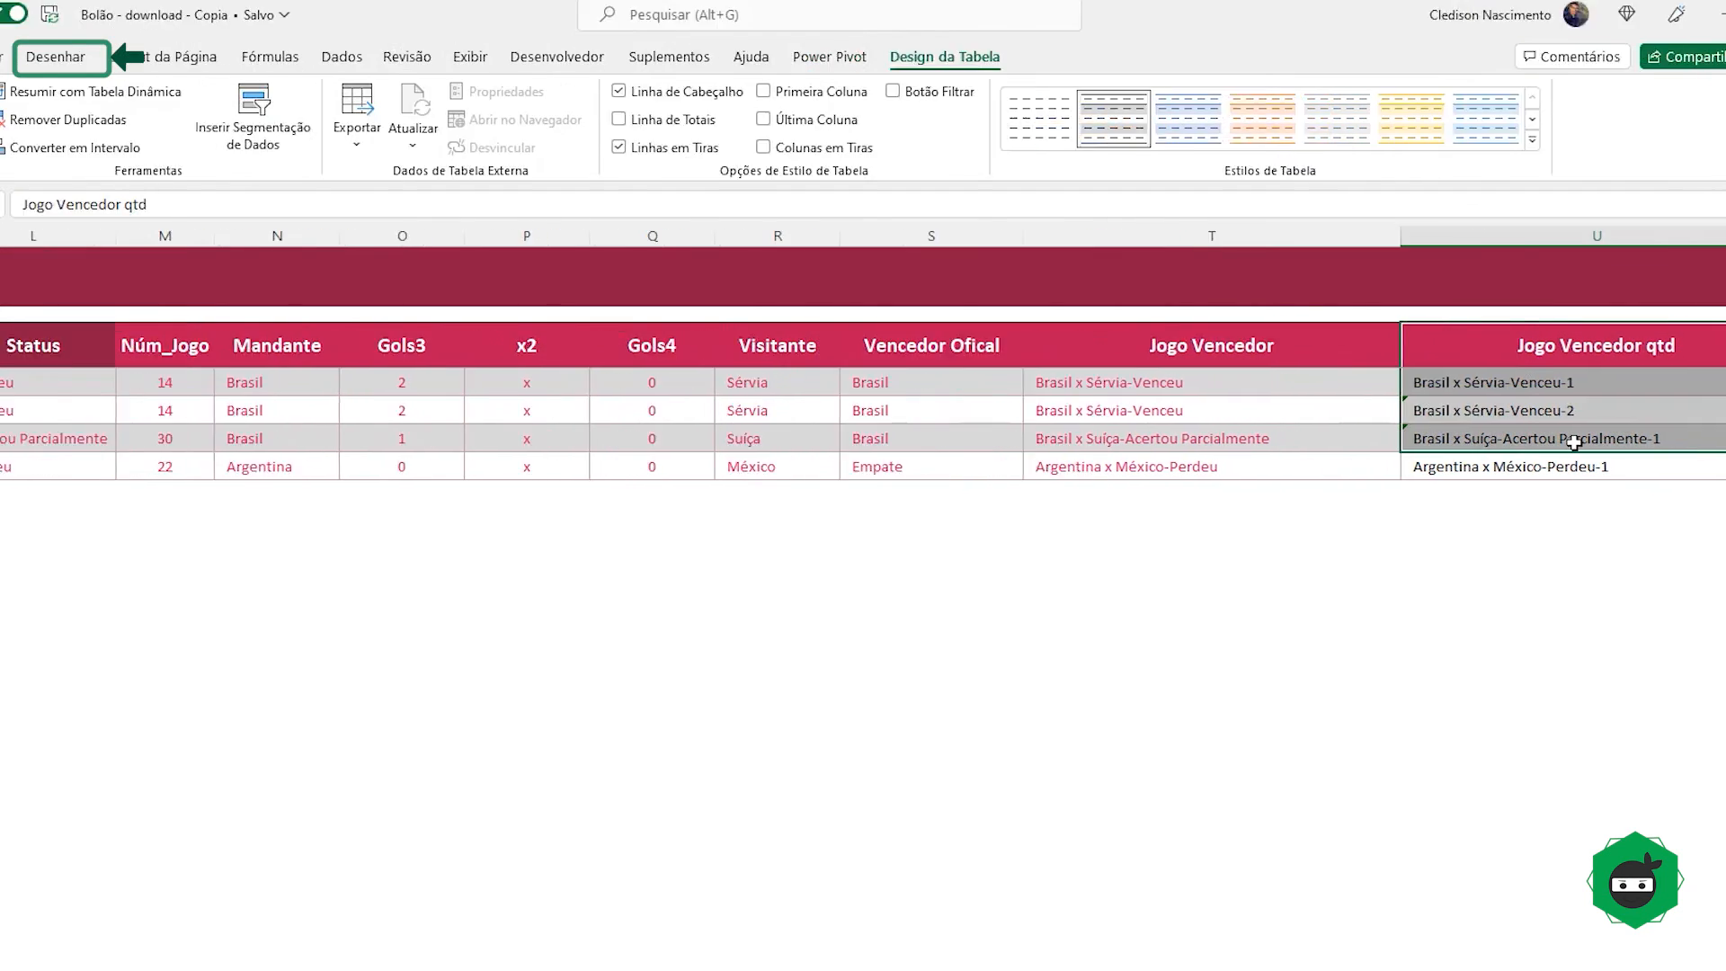
{"action": "left_click", "coordinate": [65, 62]}
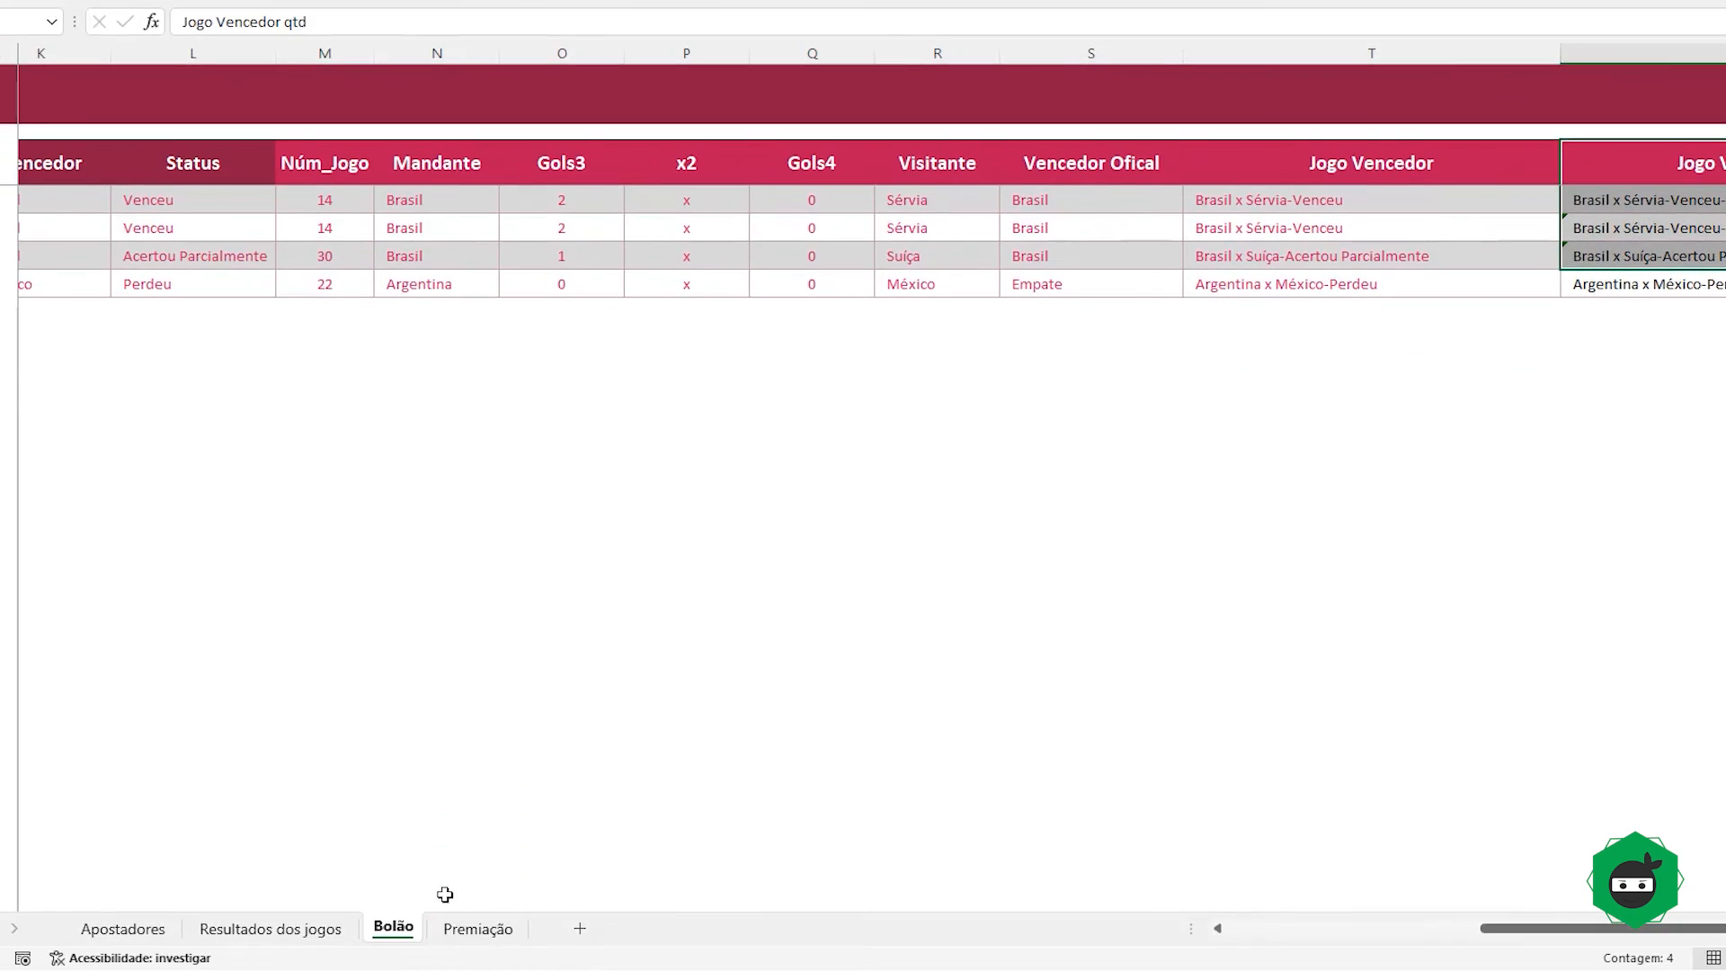
Step: On Premiação, start an ÍNDICE formula in the first ACERTOU TUDO cell over Bolão[Apostador(a)], with a nested CORRESP for the row number
{"action": "left_click", "coordinate": [478, 926]}
{"action": "type", "text": "=ÍNDICE("}
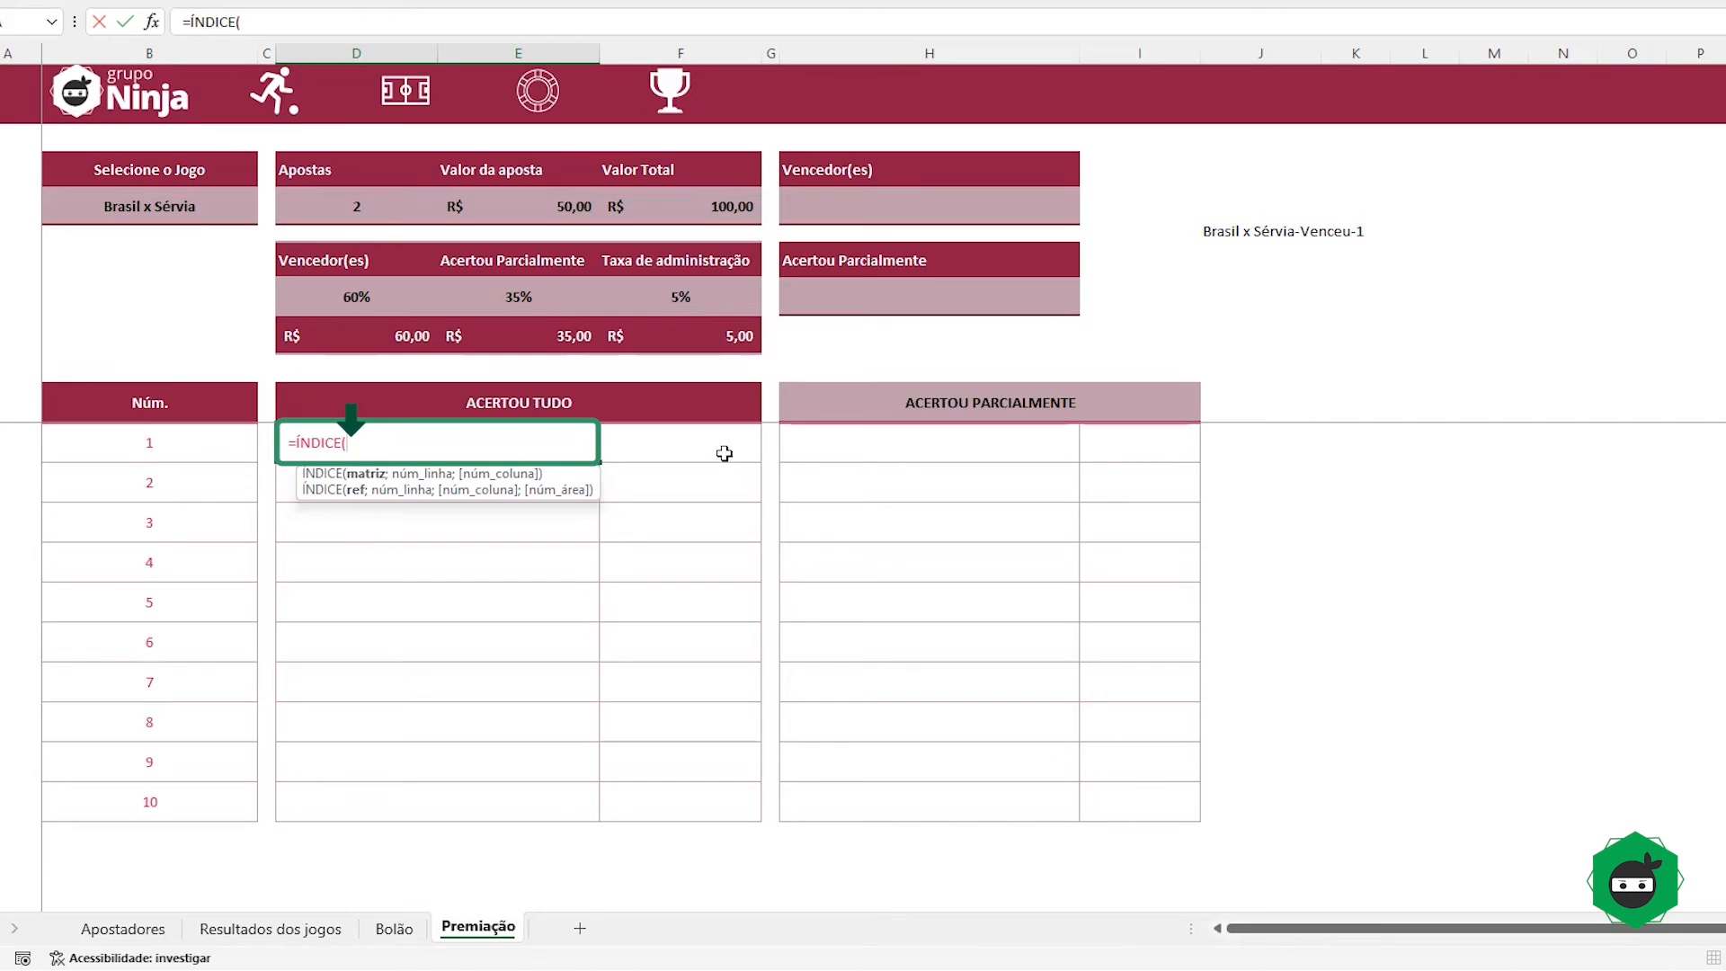
{"action": "type", "text": "Bolão["}
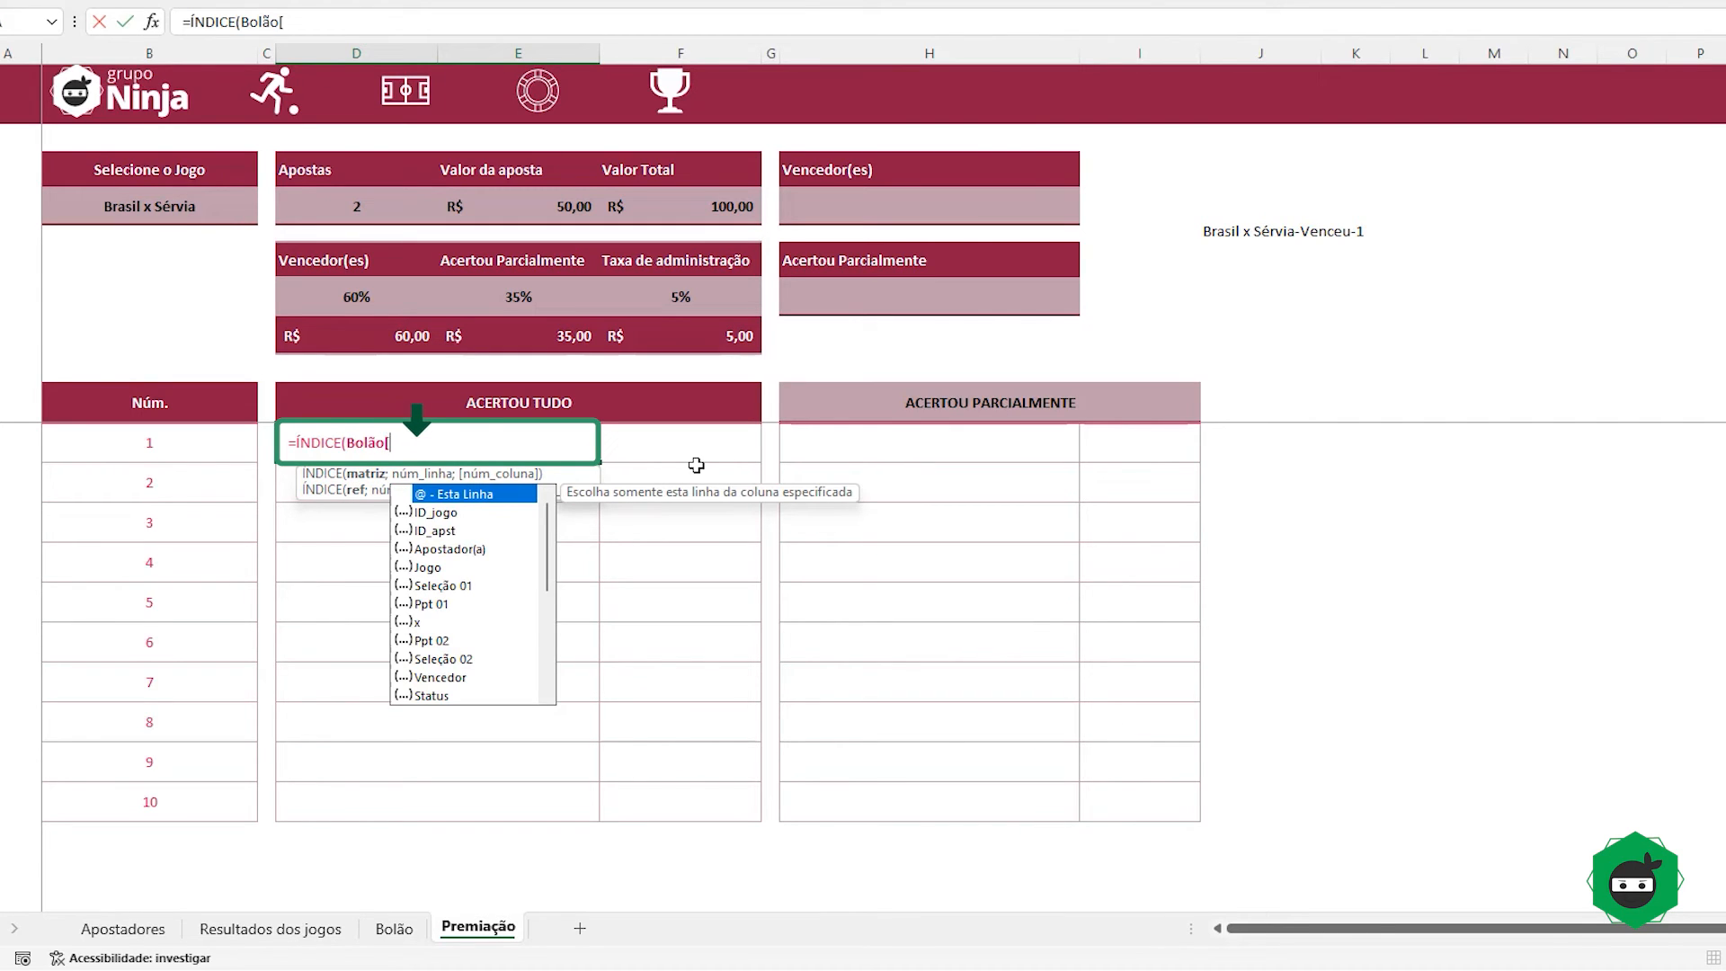
{"action": "type", "text": "Apo"}
{"action": "key", "text": "Tab"}
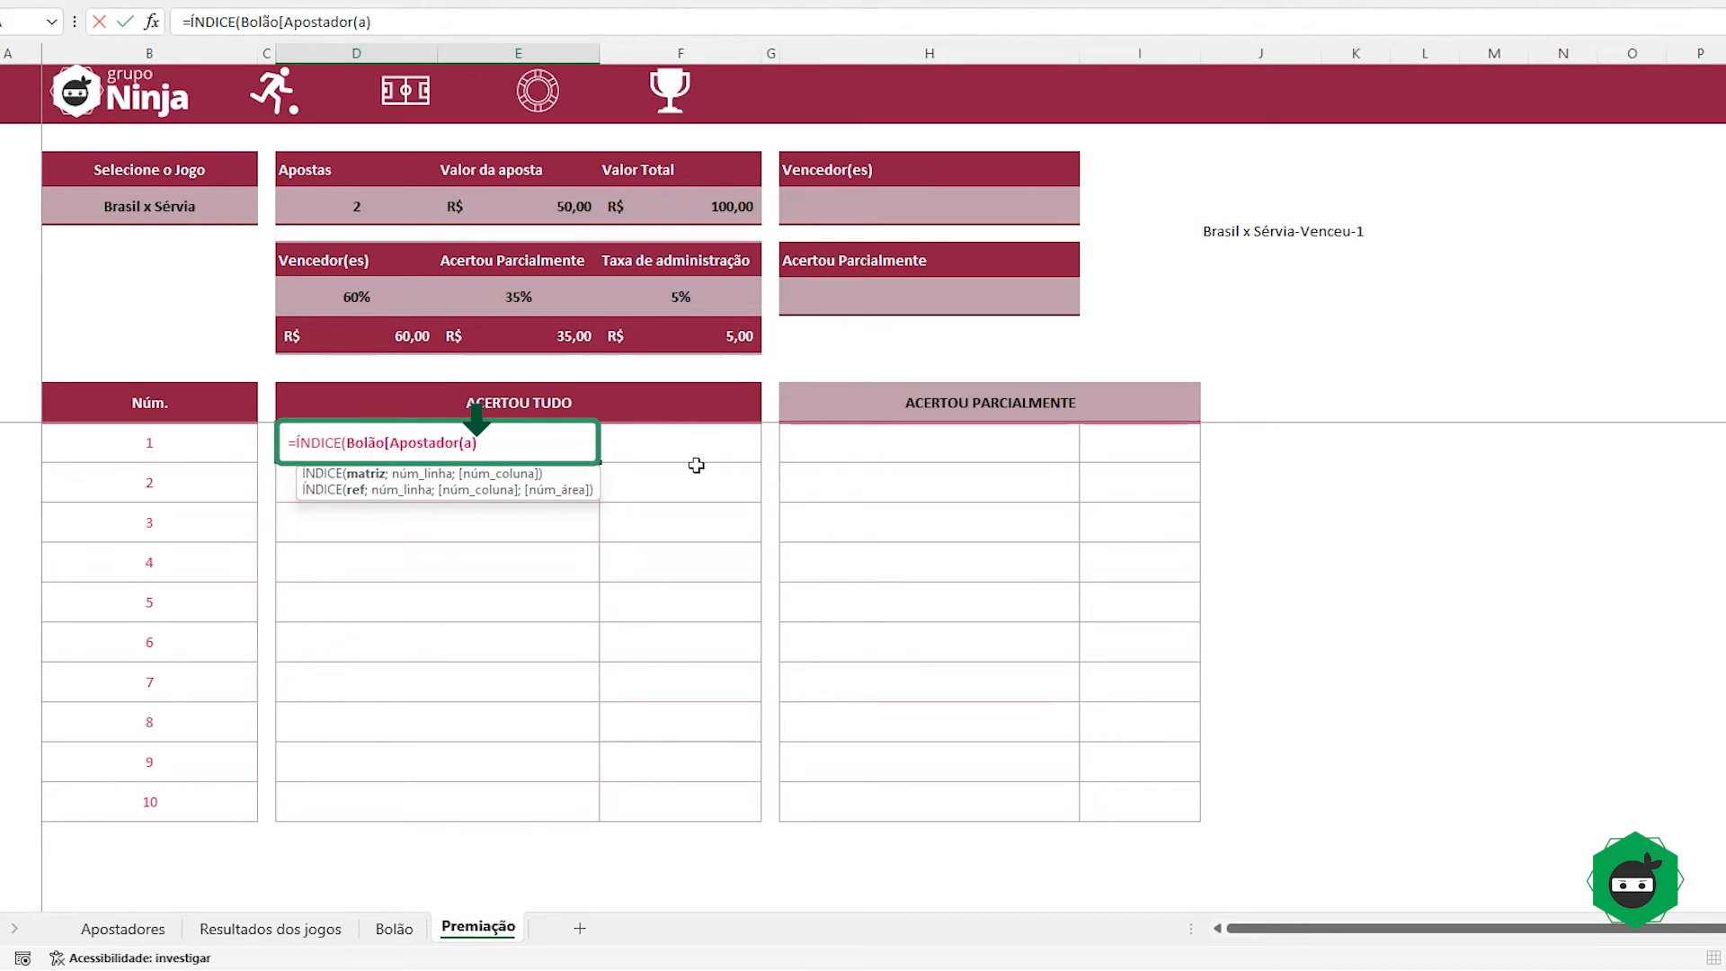
{"action": "type", "text": "];"}
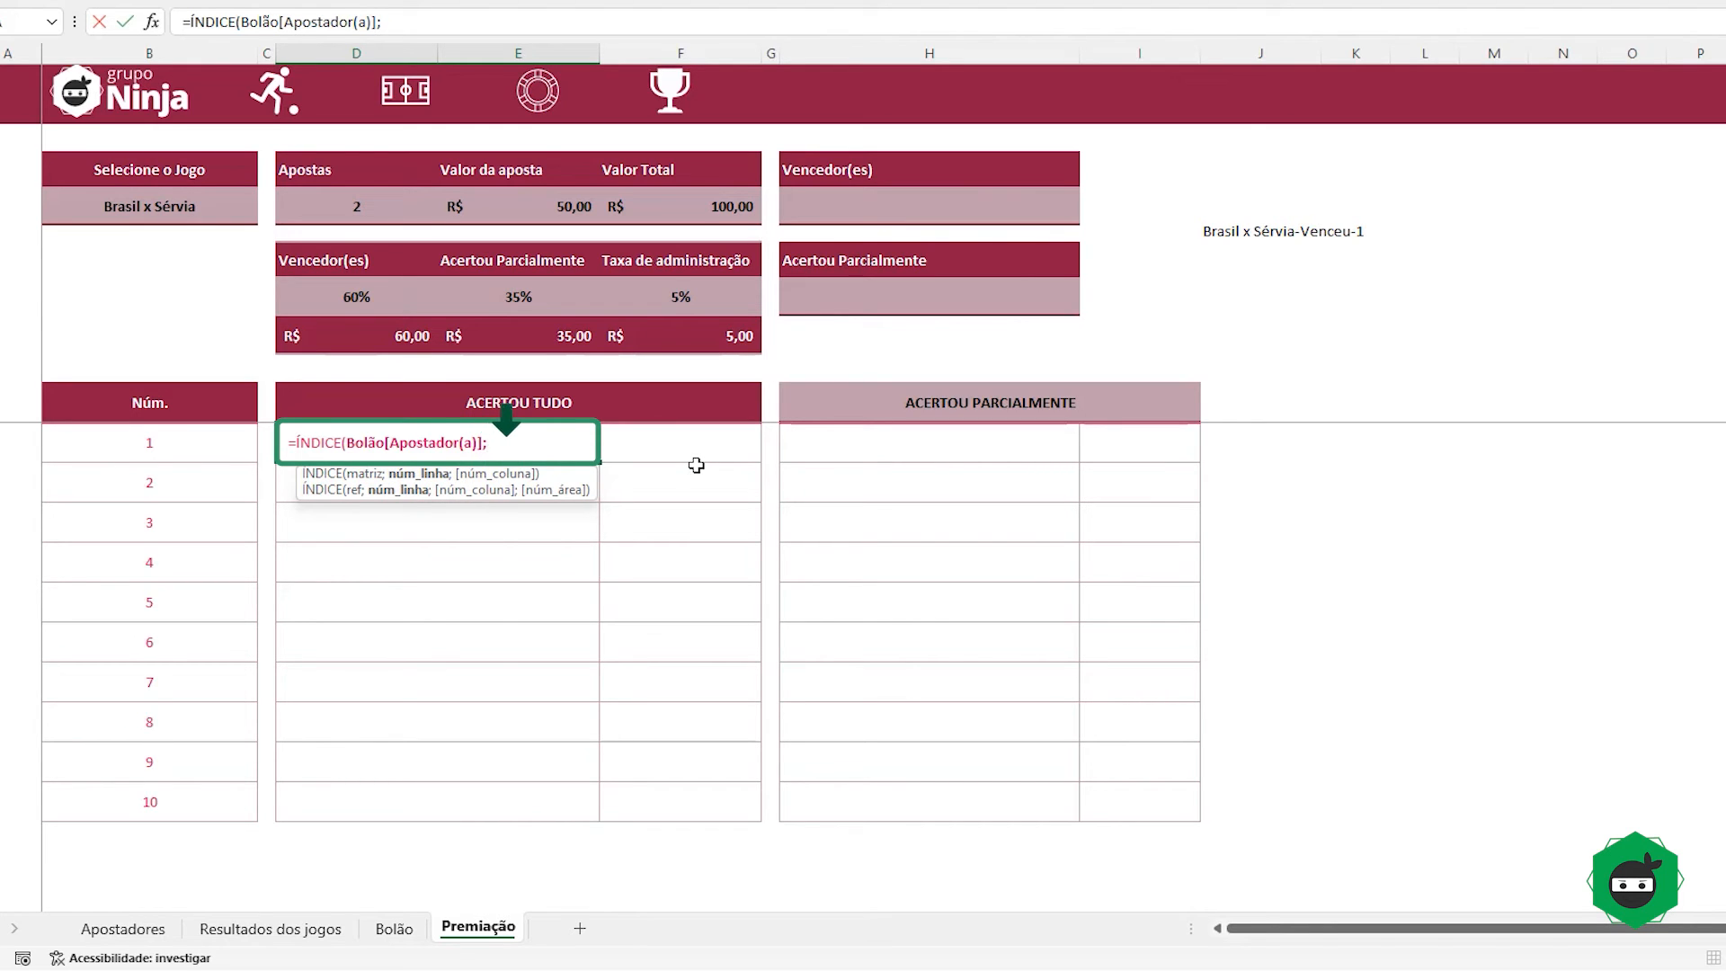
{"action": "type", "text": "CORRESP("}
{"action": "key", "text": "Down"}
{"action": "key", "text": "Tab"}
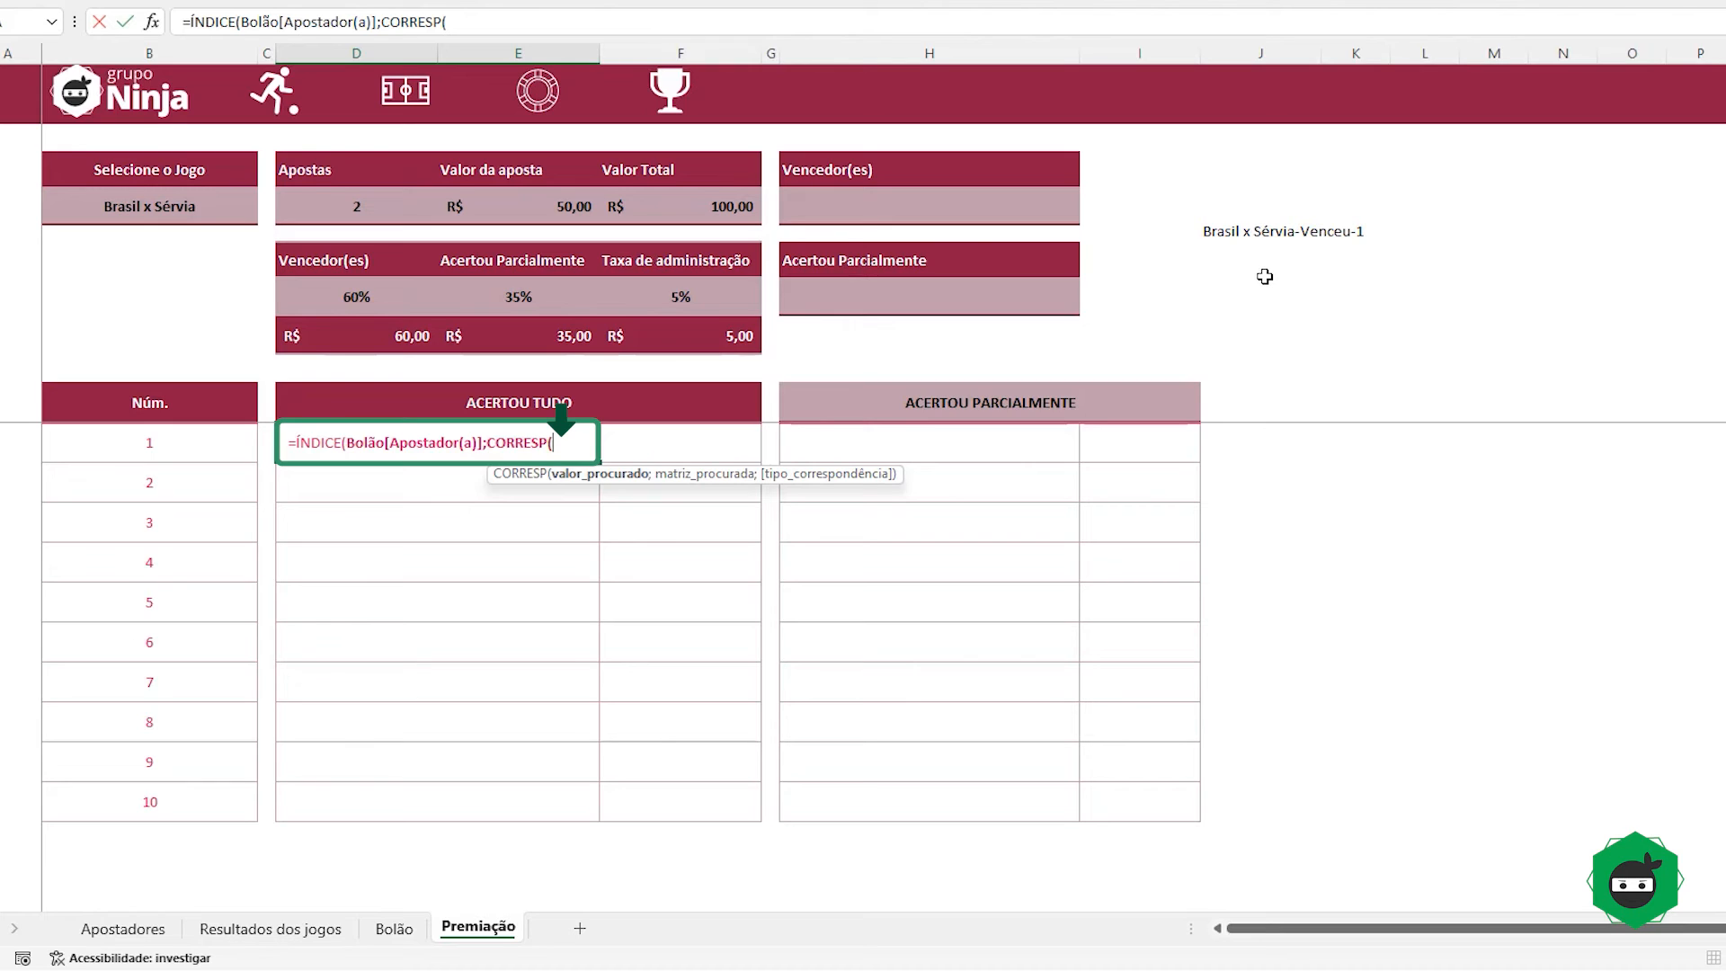
Step: Build the CORRESP lookup value as $B$4&"-venceu"&B11, combining the selected game as an absolute reference with the first Núm. cell
{"action": "left_click", "coordinate": [186, 207]}
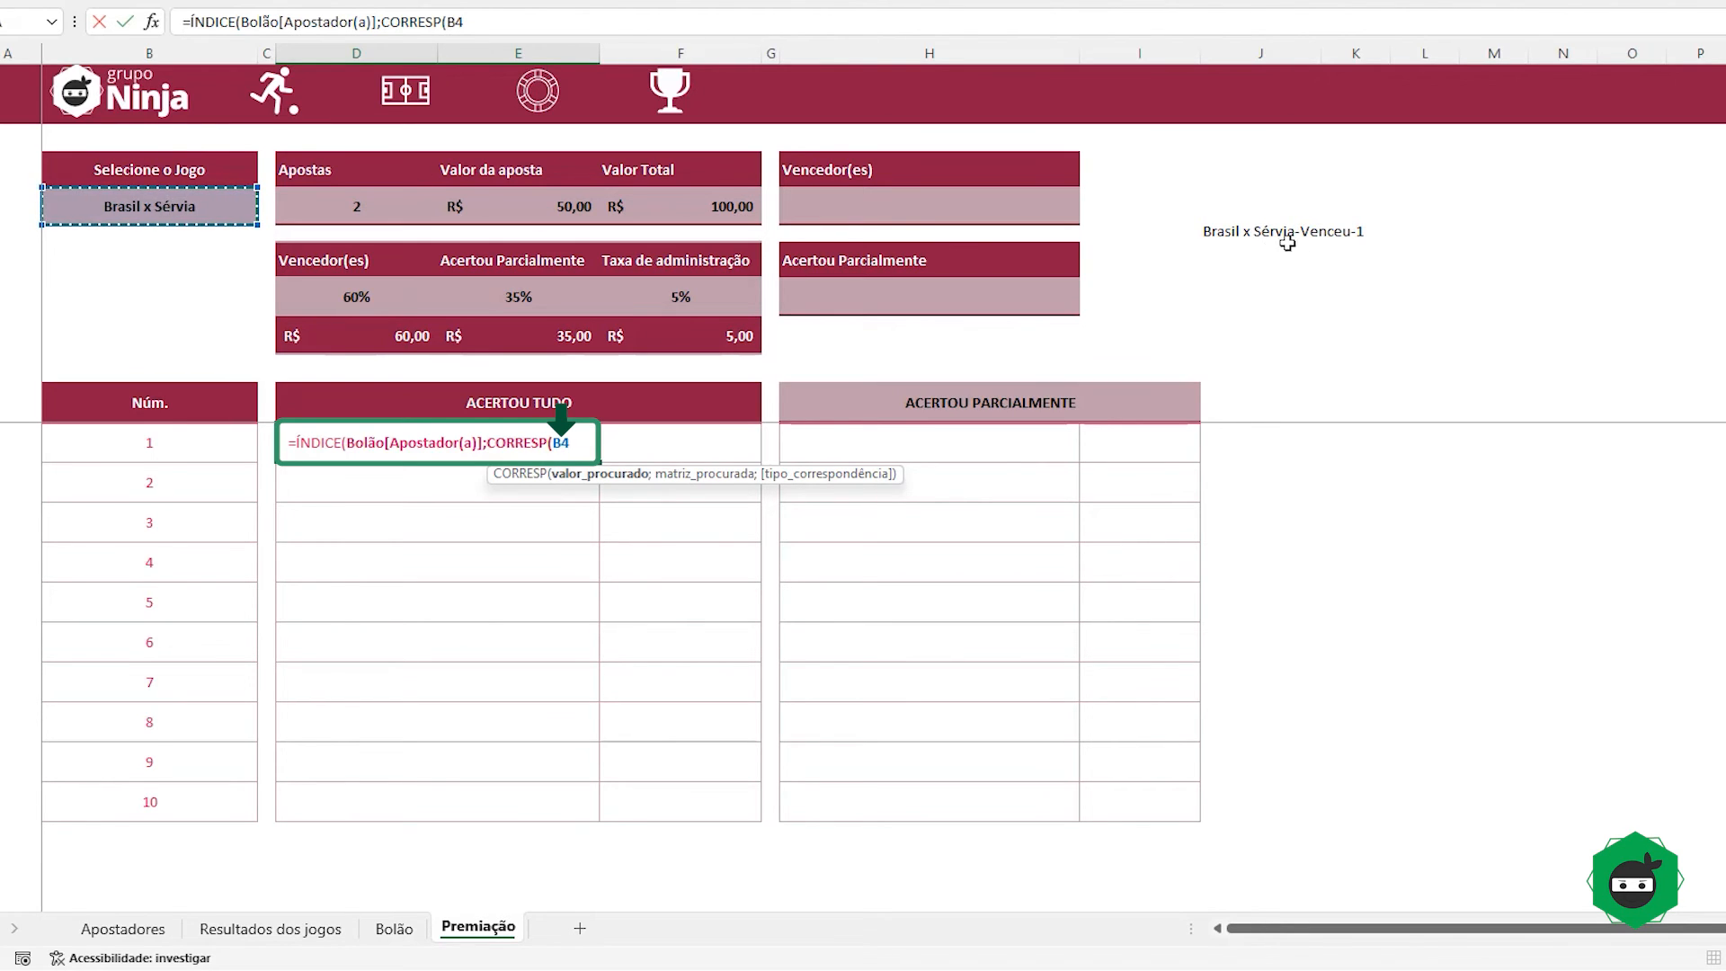
{"action": "type", "text": "&"}
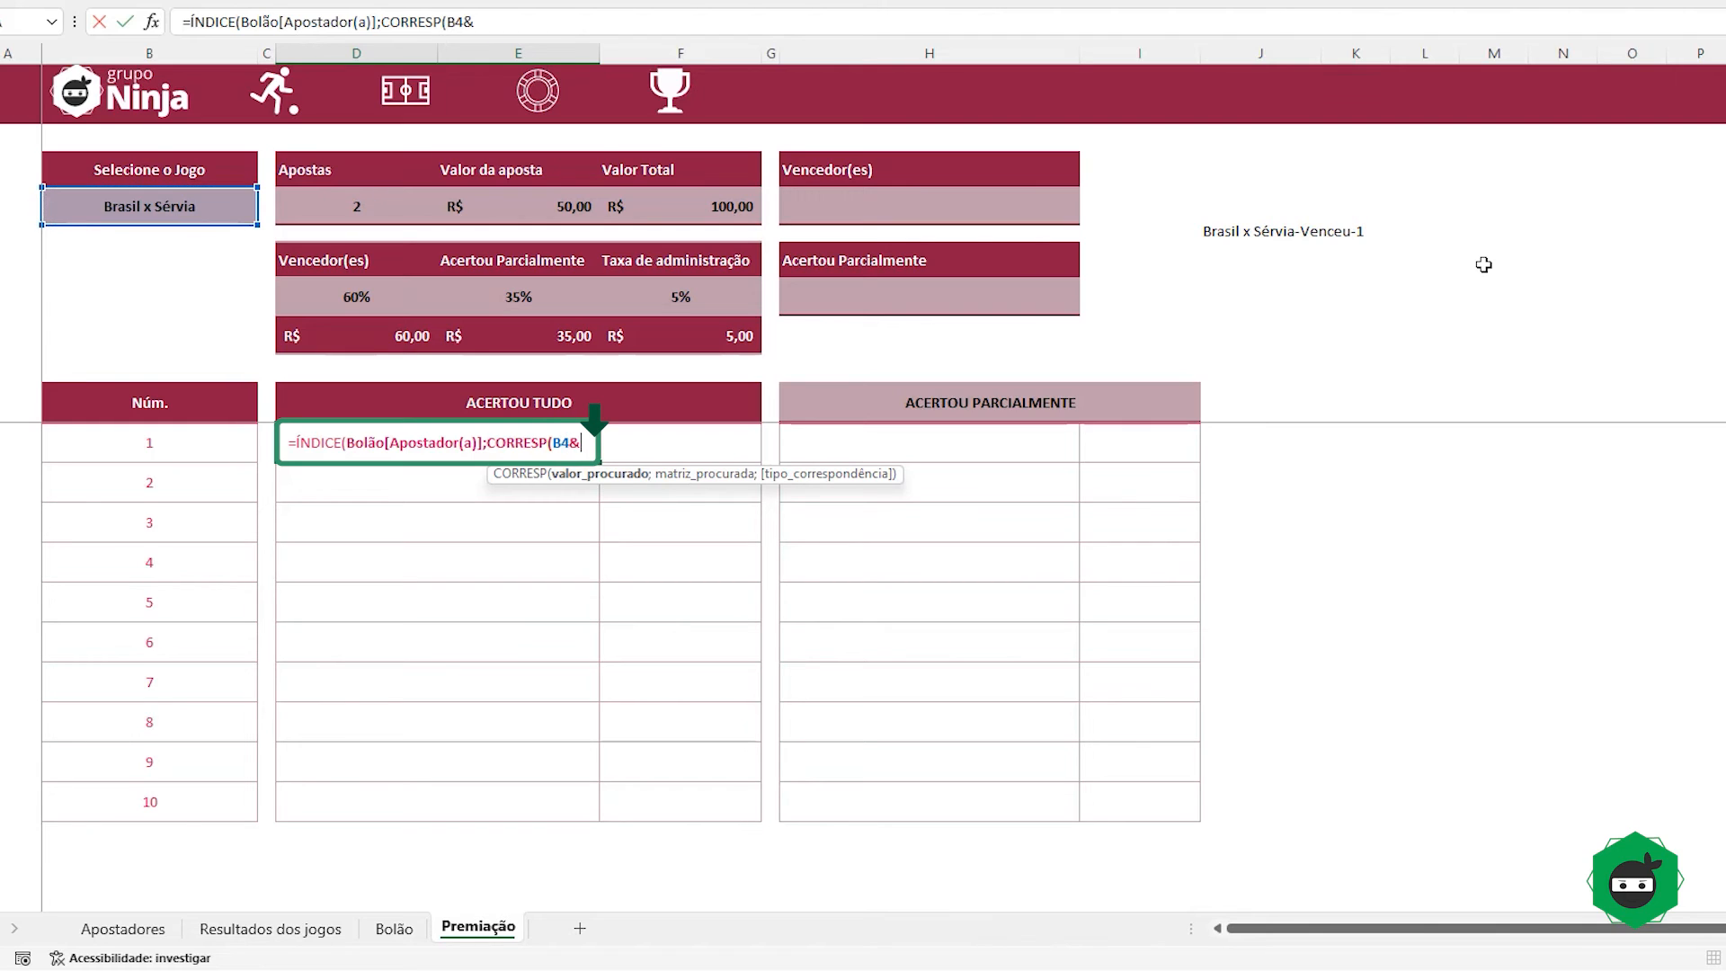
{"action": "type", "text": "\"- venceu"}
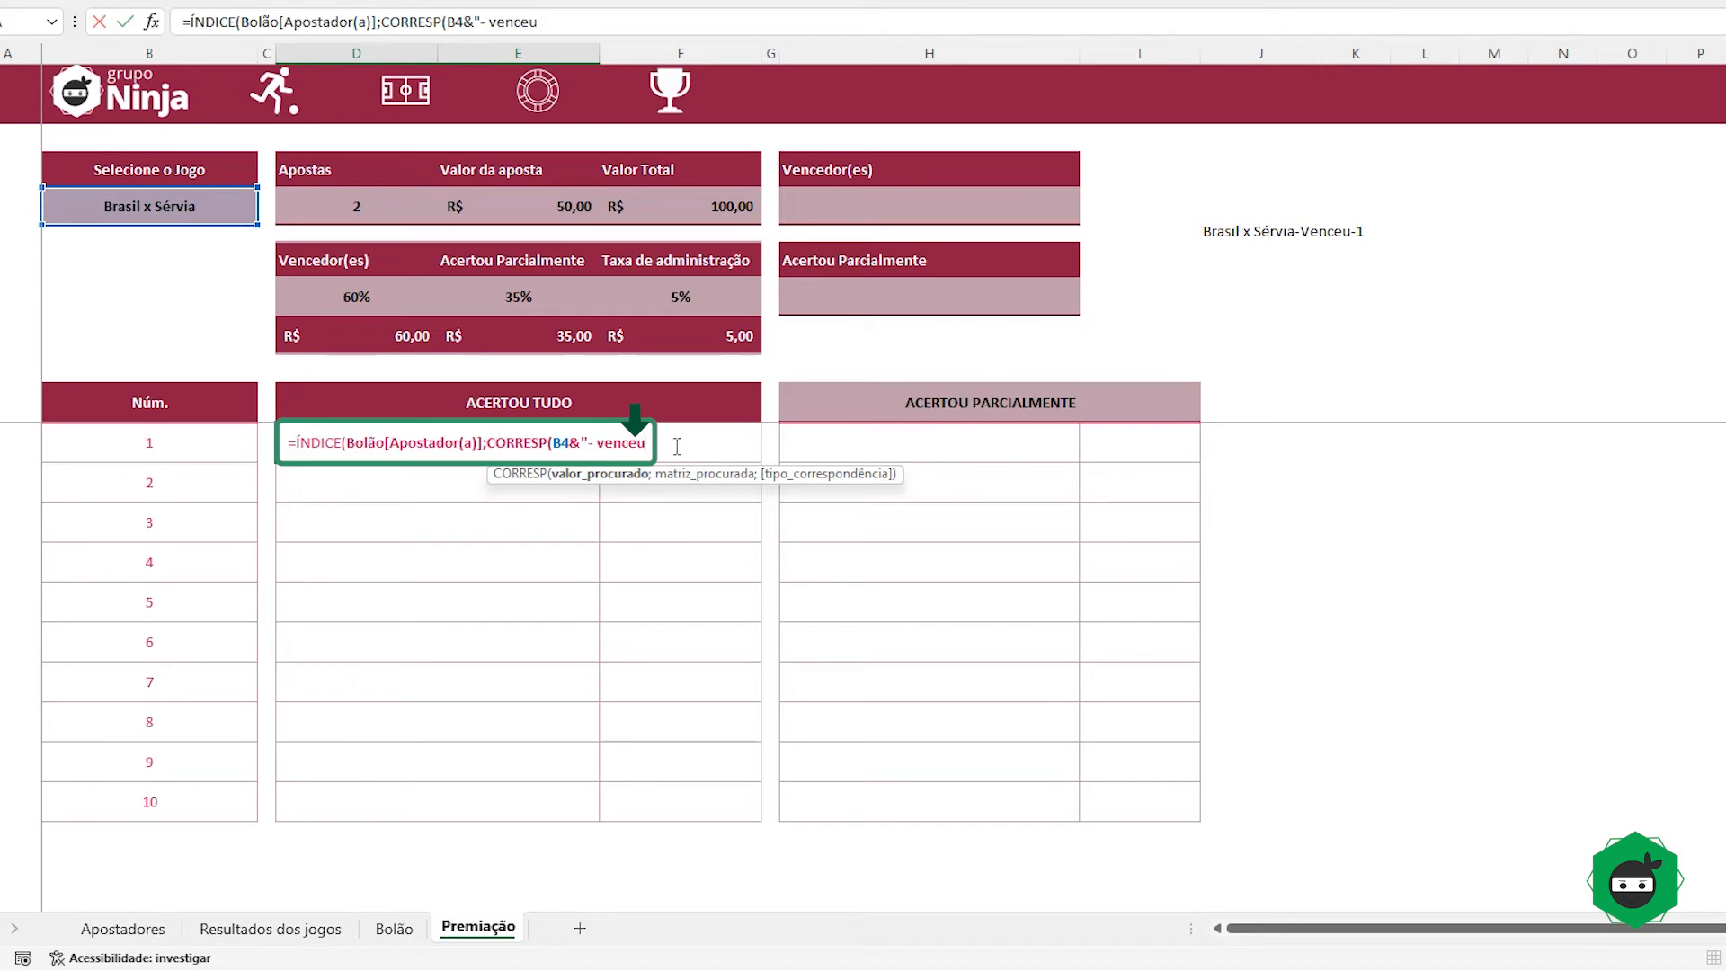
{"action": "left_click", "coordinate": [595, 441]}
{"action": "key", "text": "BackSpace"}
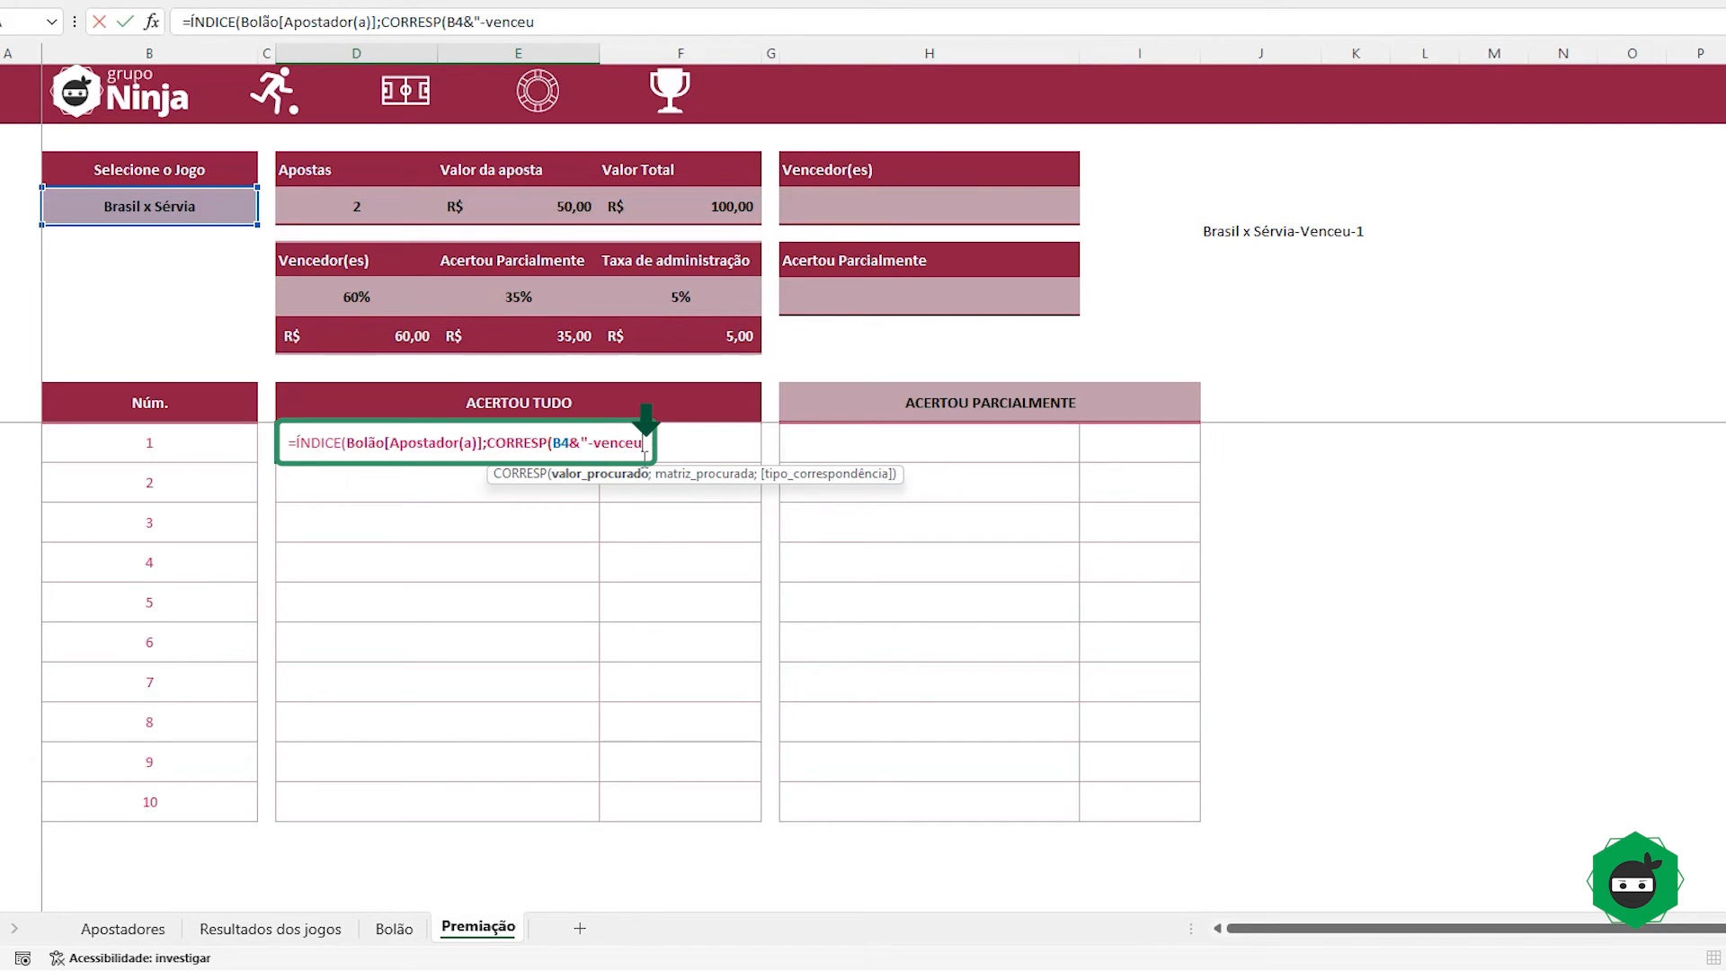
{"action": "left_click", "coordinate": [646, 455]}
{"action": "left_click", "coordinate": [132, 442]}
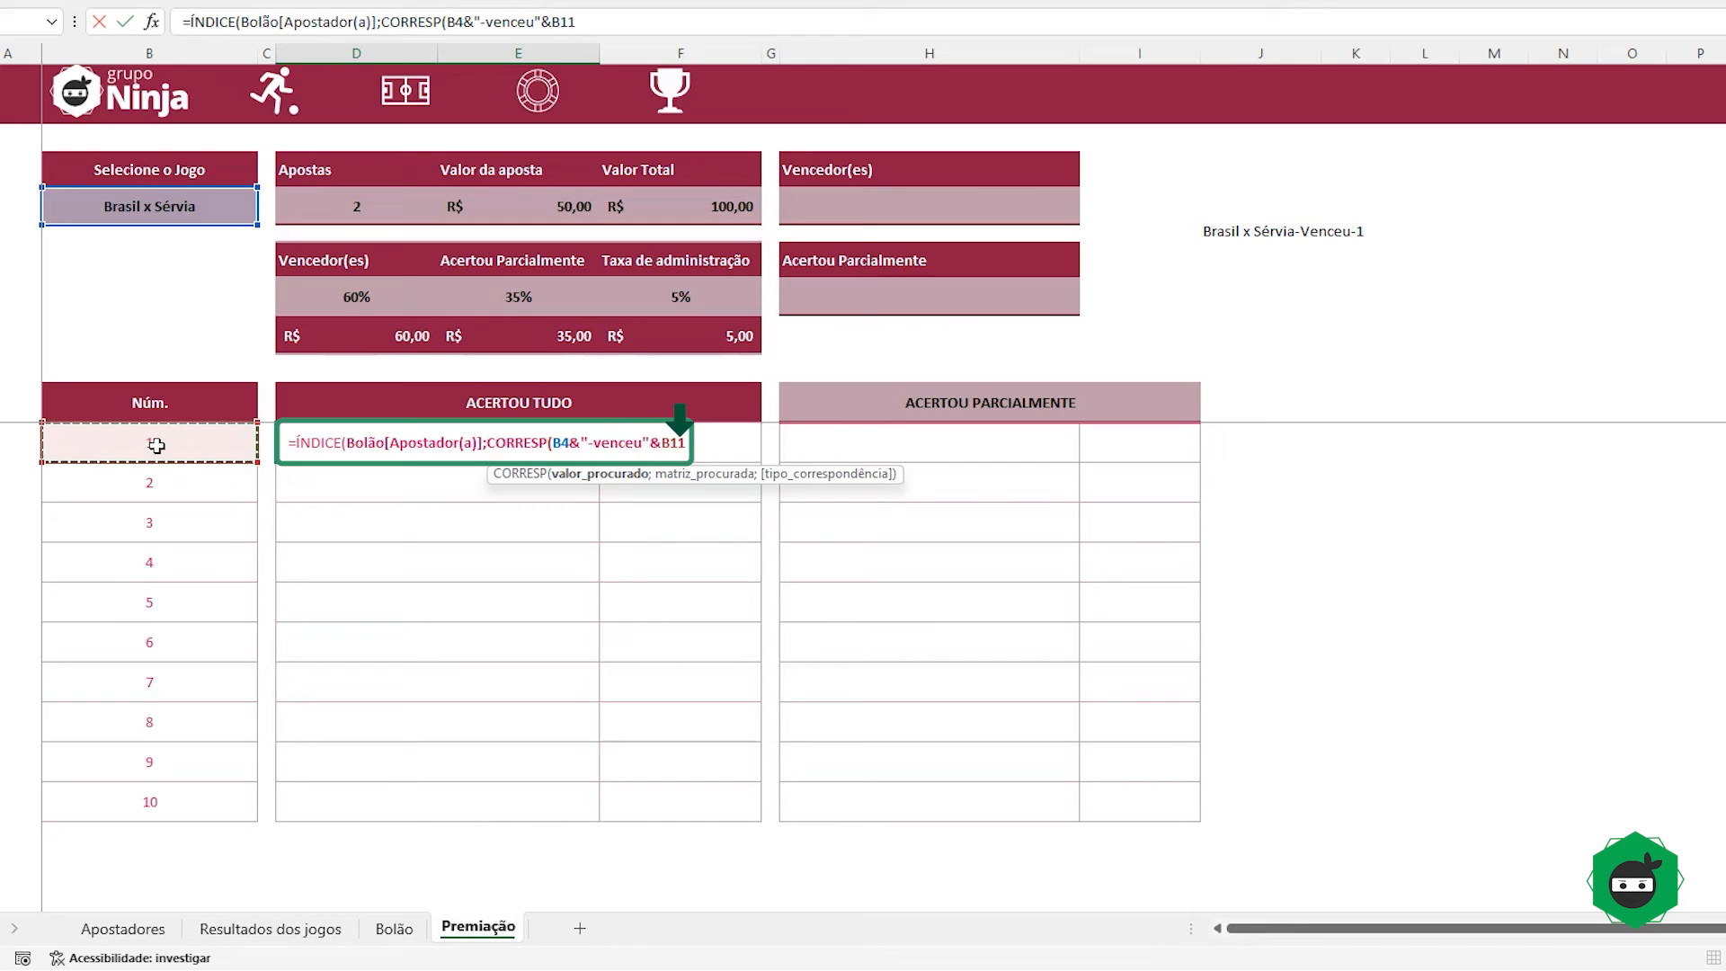
{"action": "left_click", "coordinate": [562, 442]}
{"action": "key", "text": "F4"}
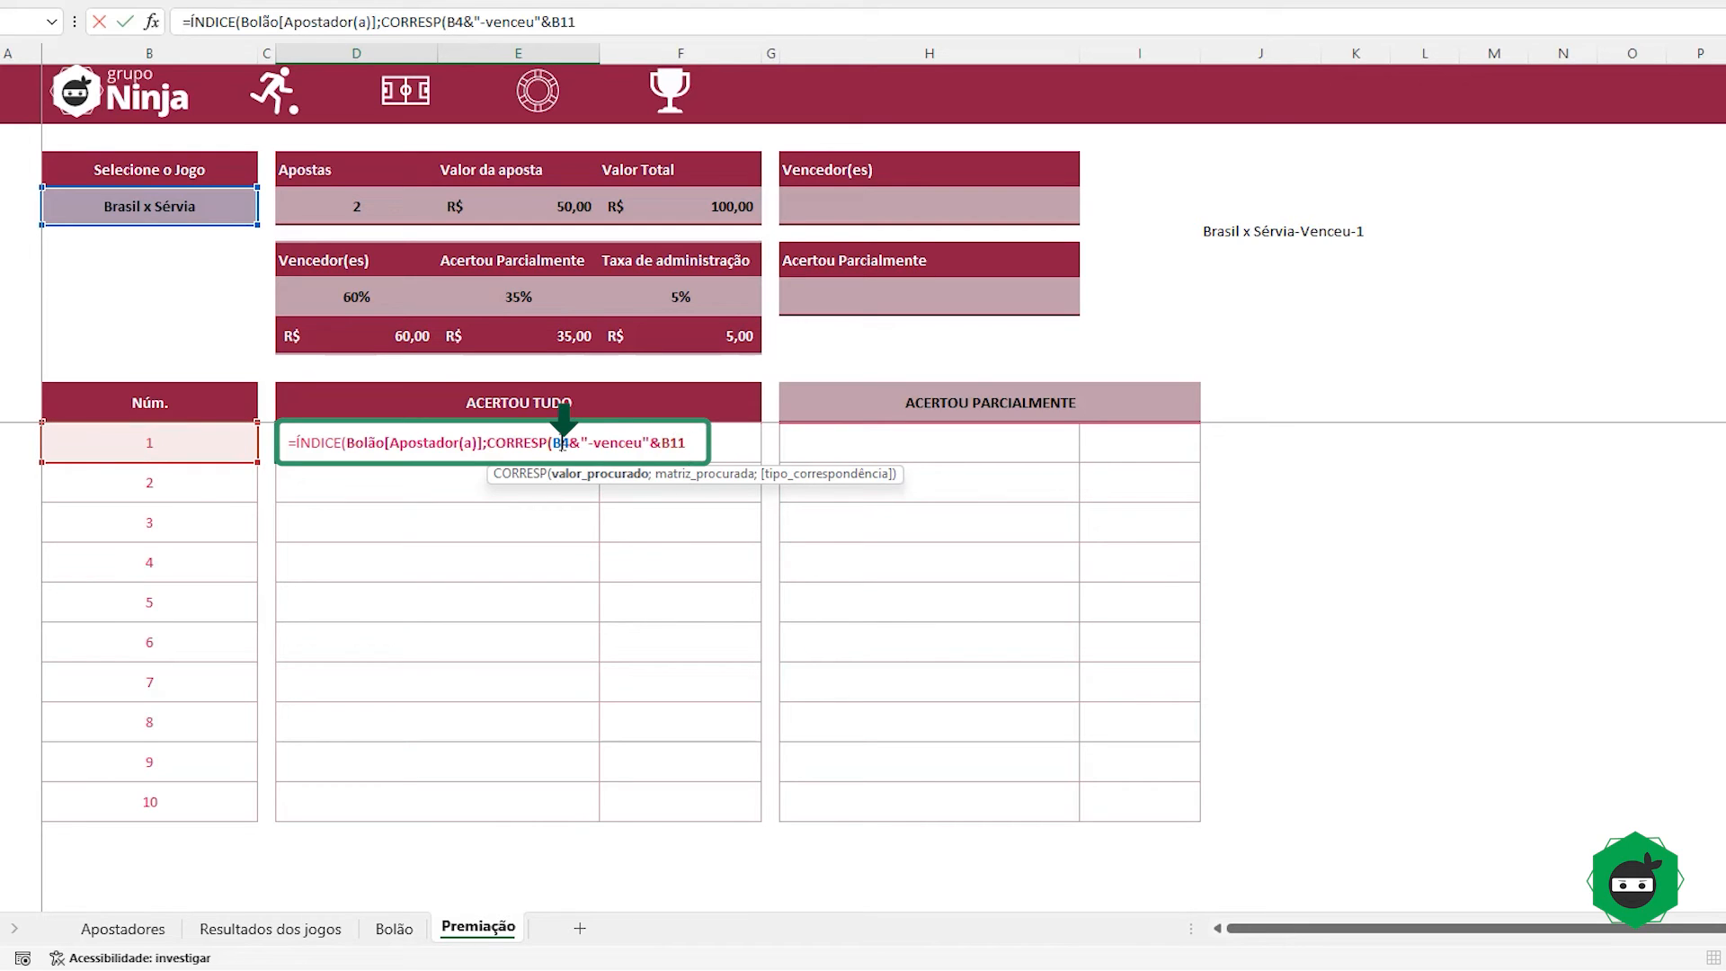
{"action": "left_click", "coordinate": [705, 446]}
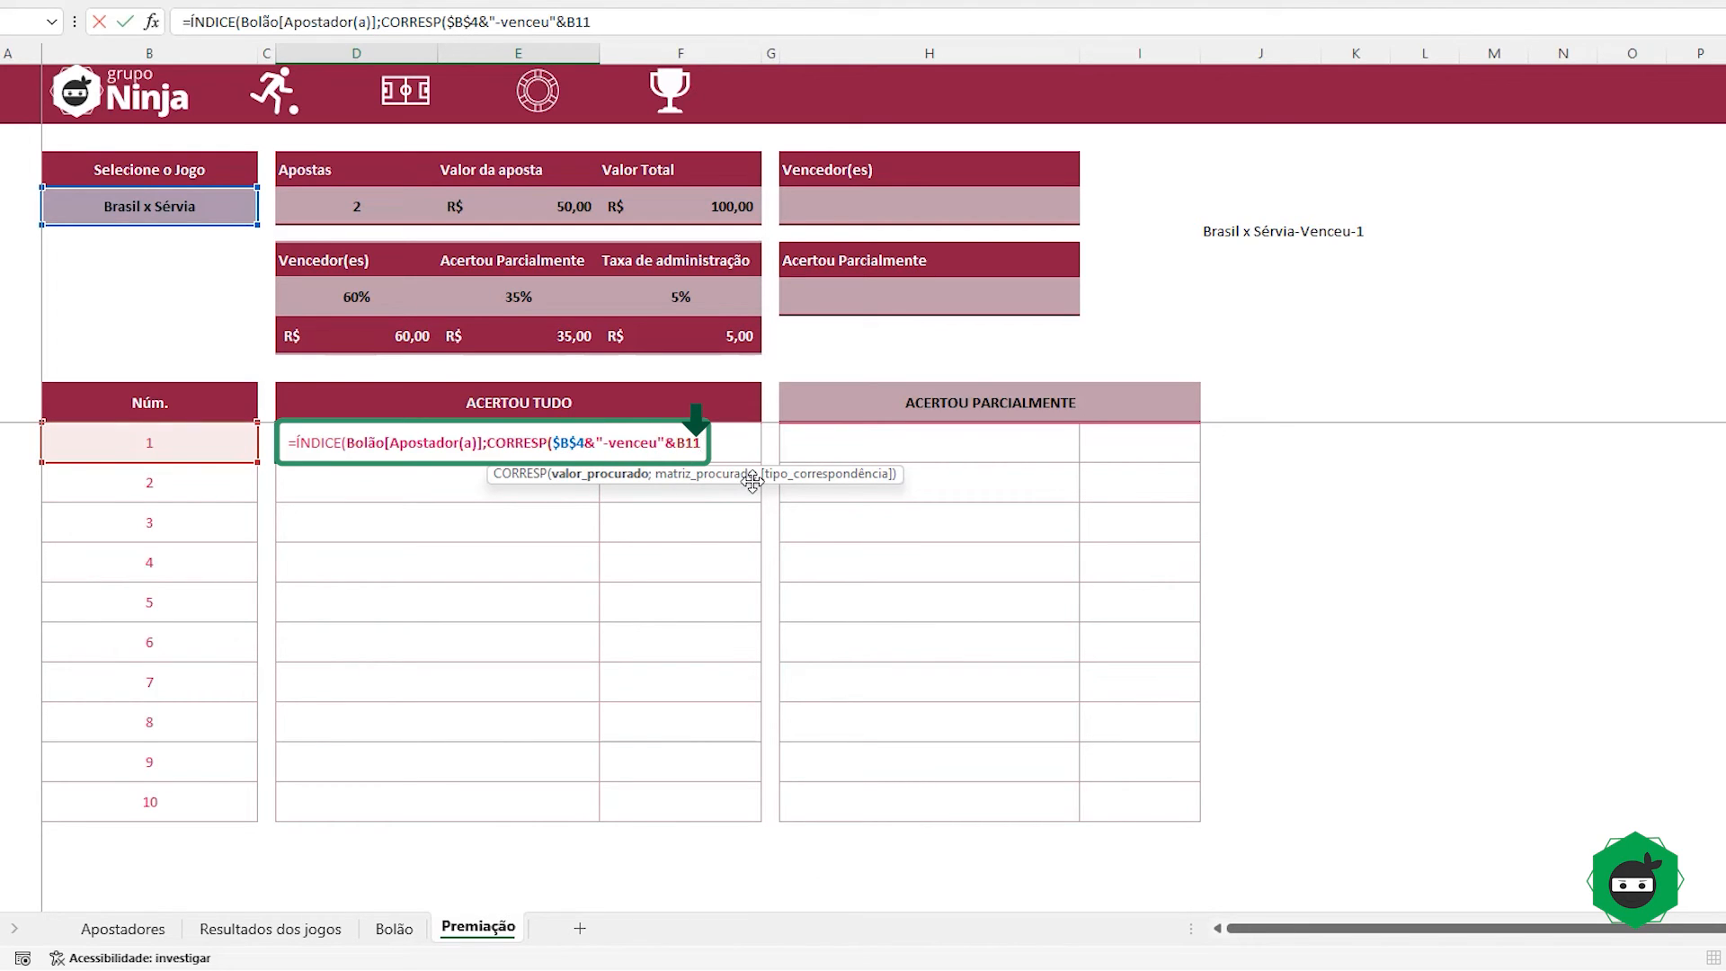
Step: Complete the CORRESP with Bolão[Jogo Vencedor qtd] as the lookup array and exact match 0, and enter the formula
{"action": "type", "text": ";"}
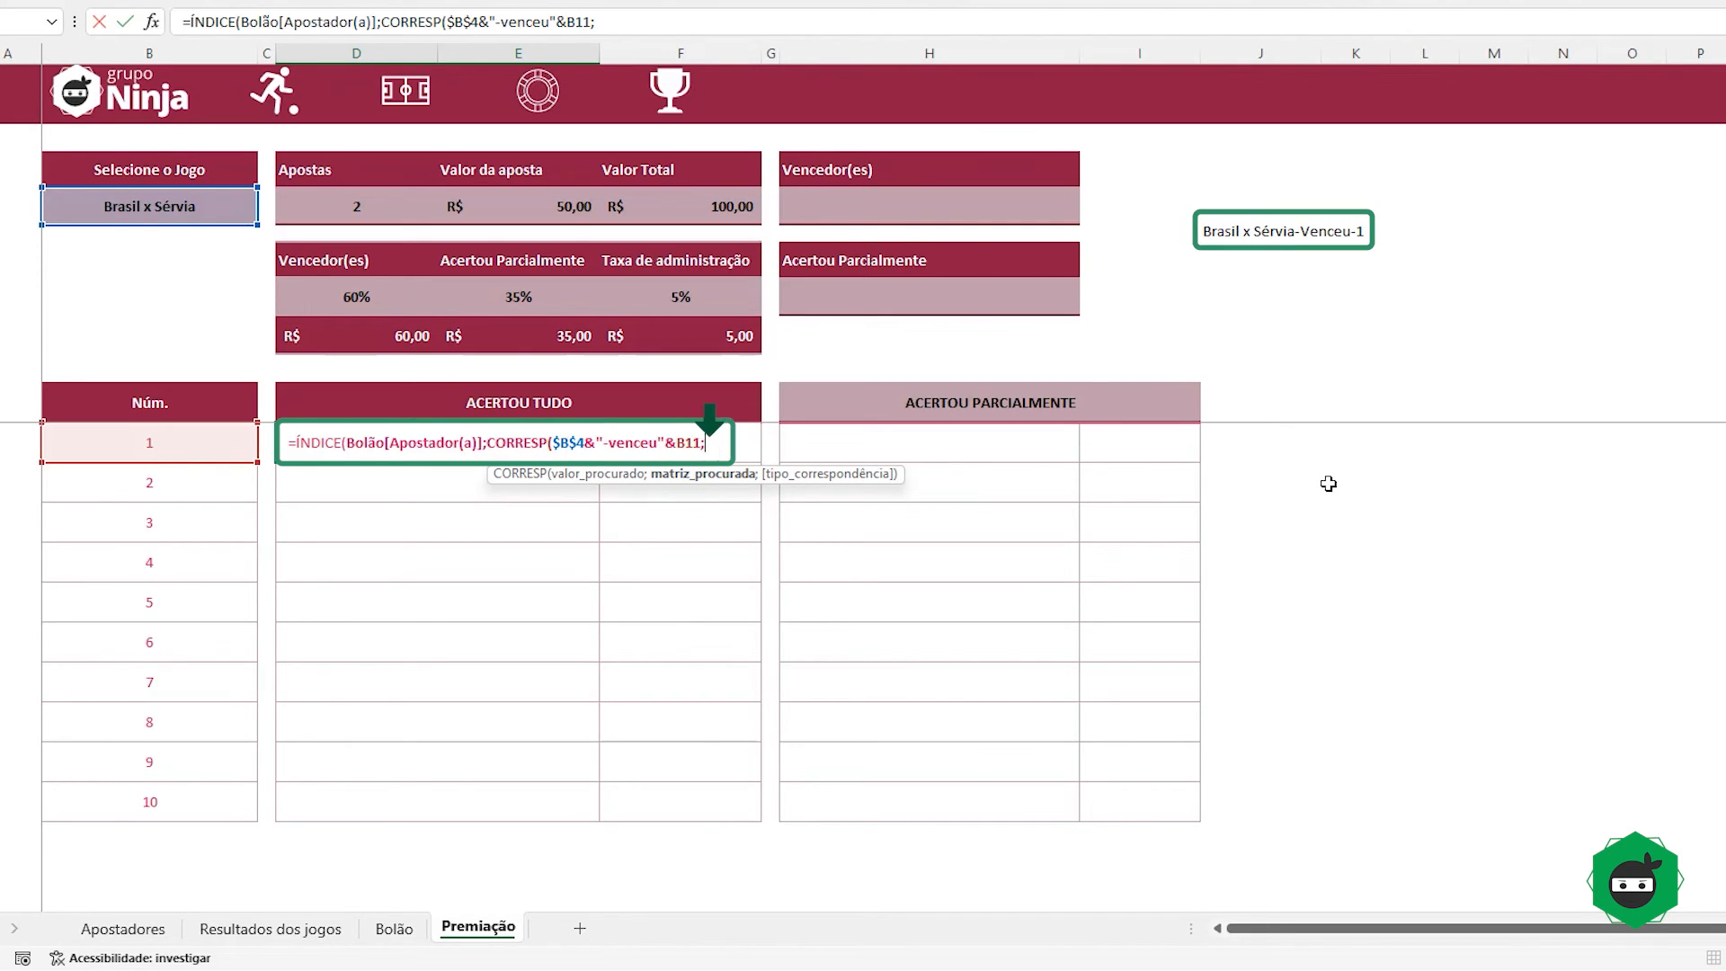
{"action": "type", "text": "bol"}
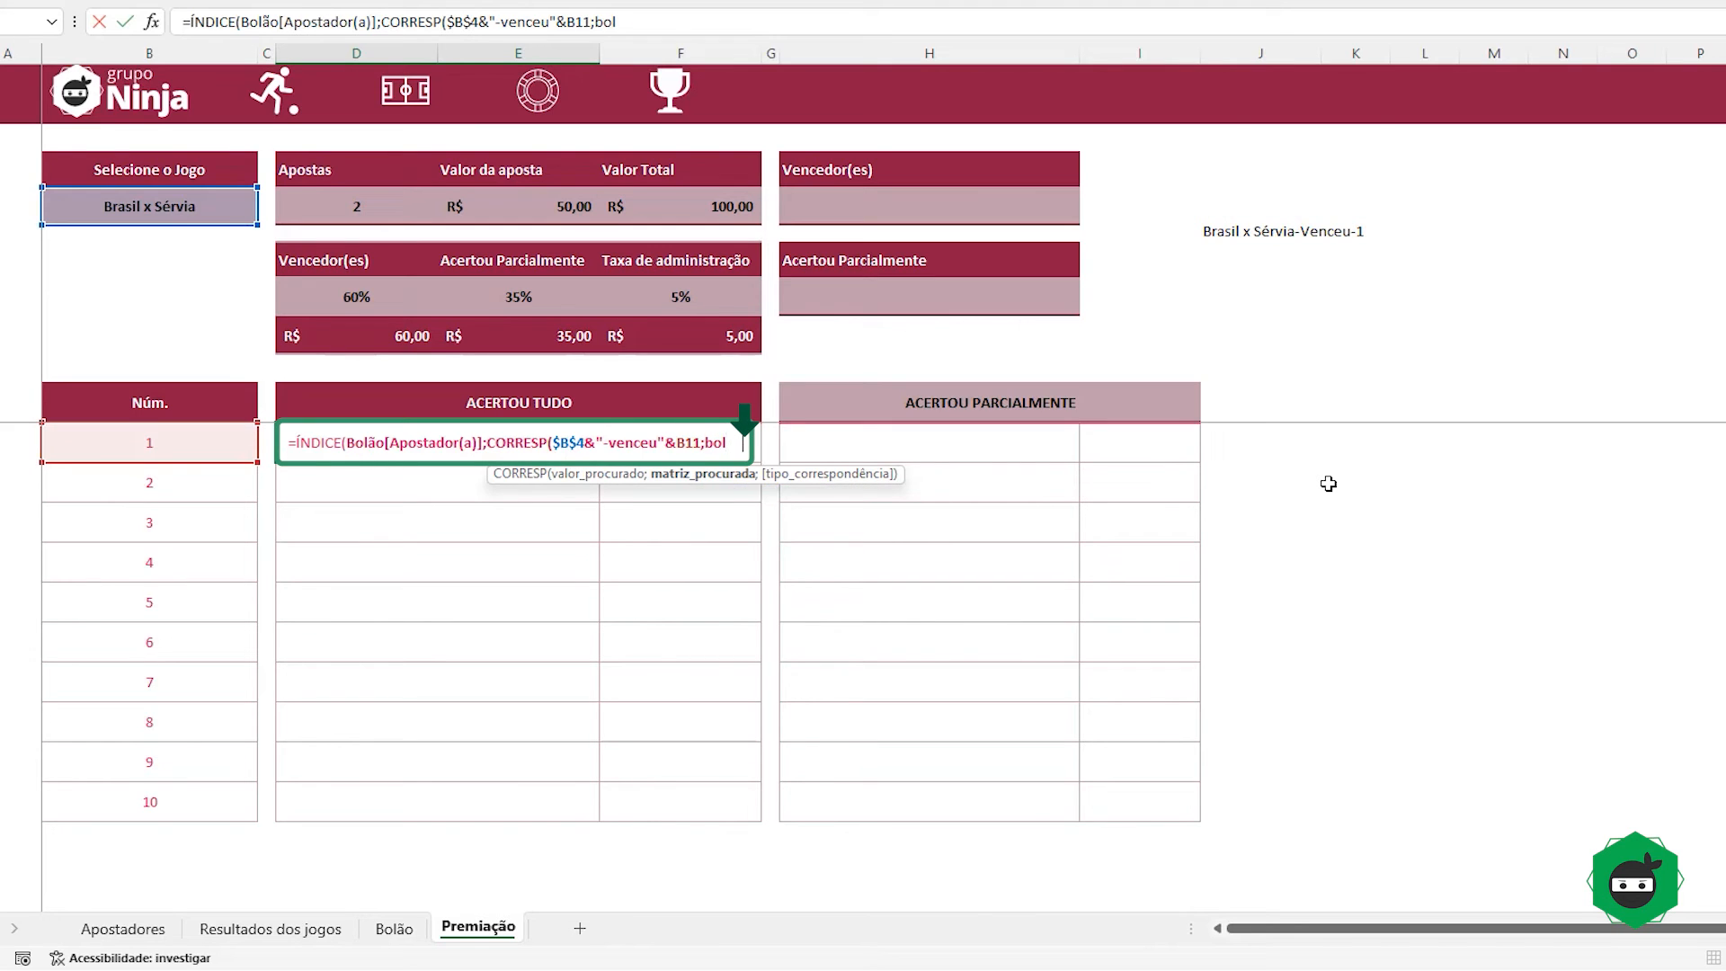
{"action": "type", "text": " [jo"}
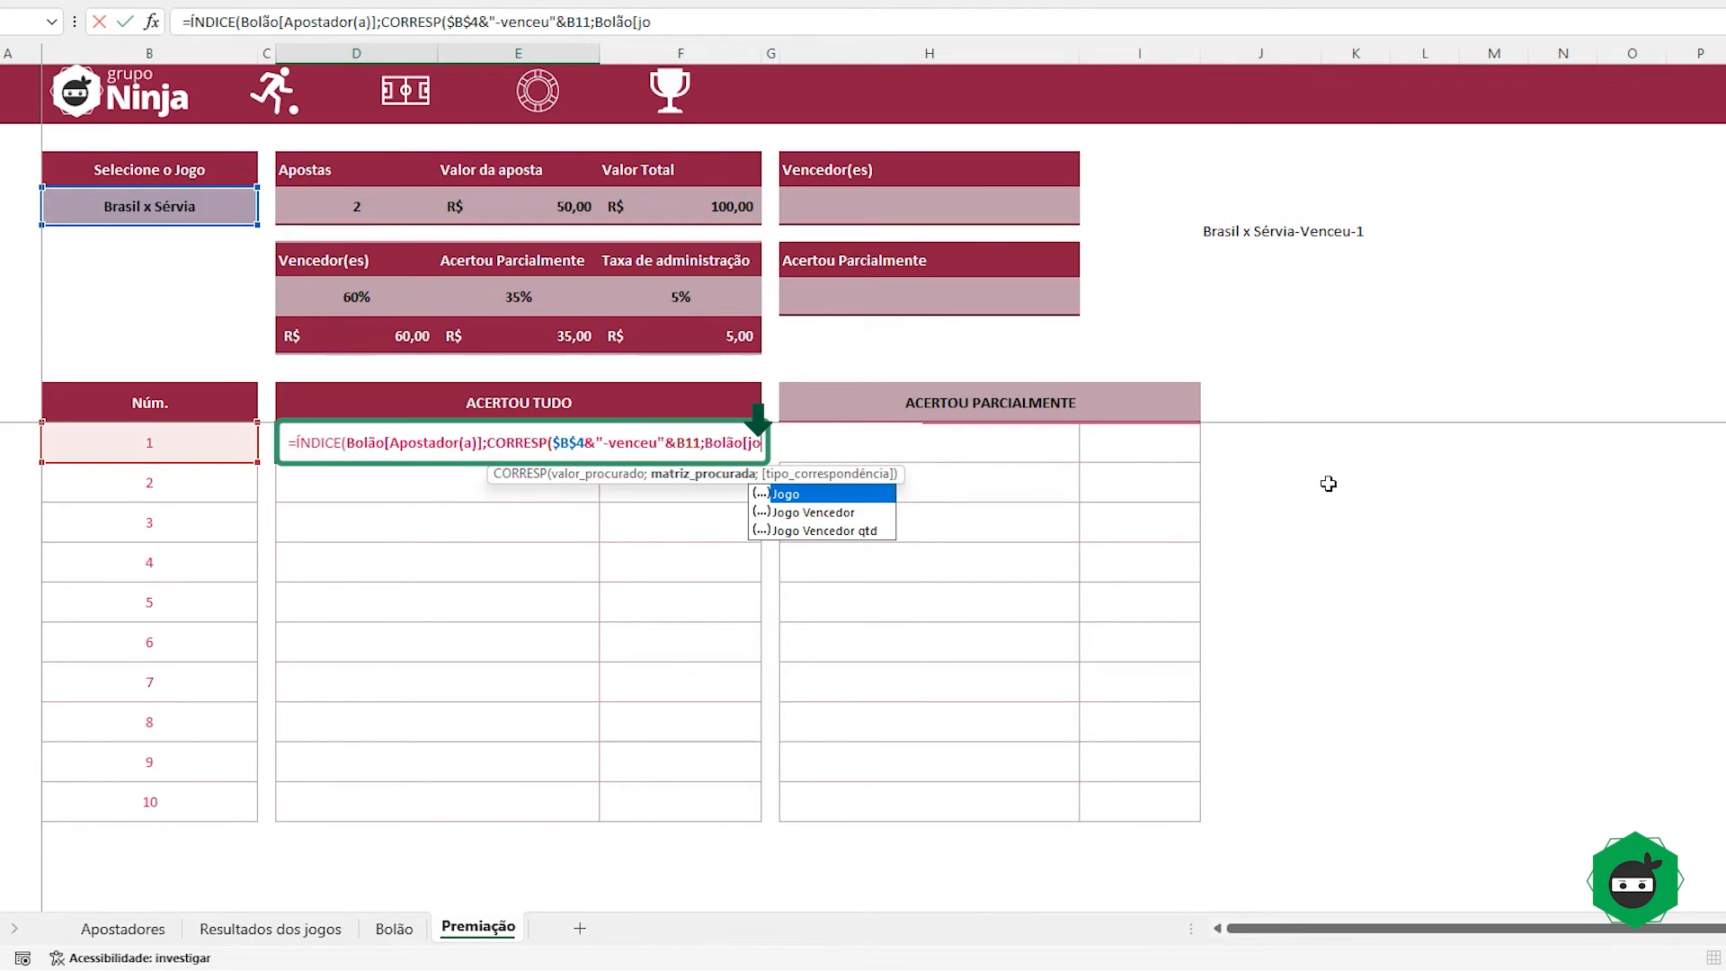
{"action": "left_click", "coordinate": [840, 530]}
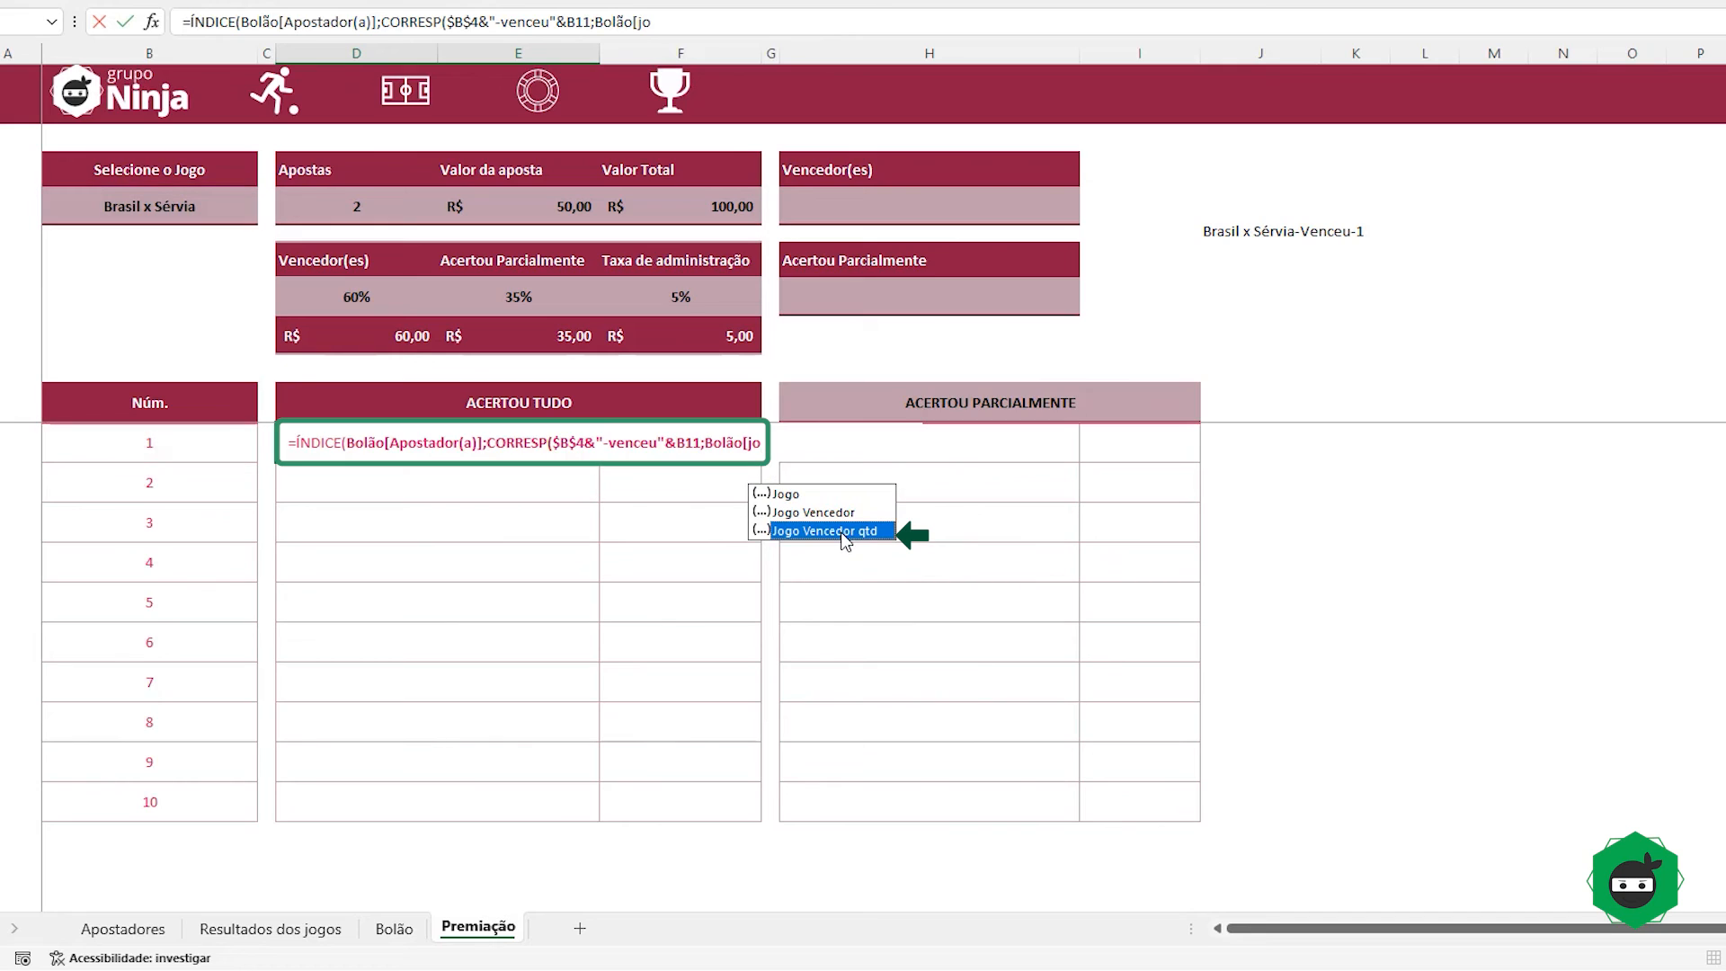
{"action": "double_click", "coordinate": [843, 532]}
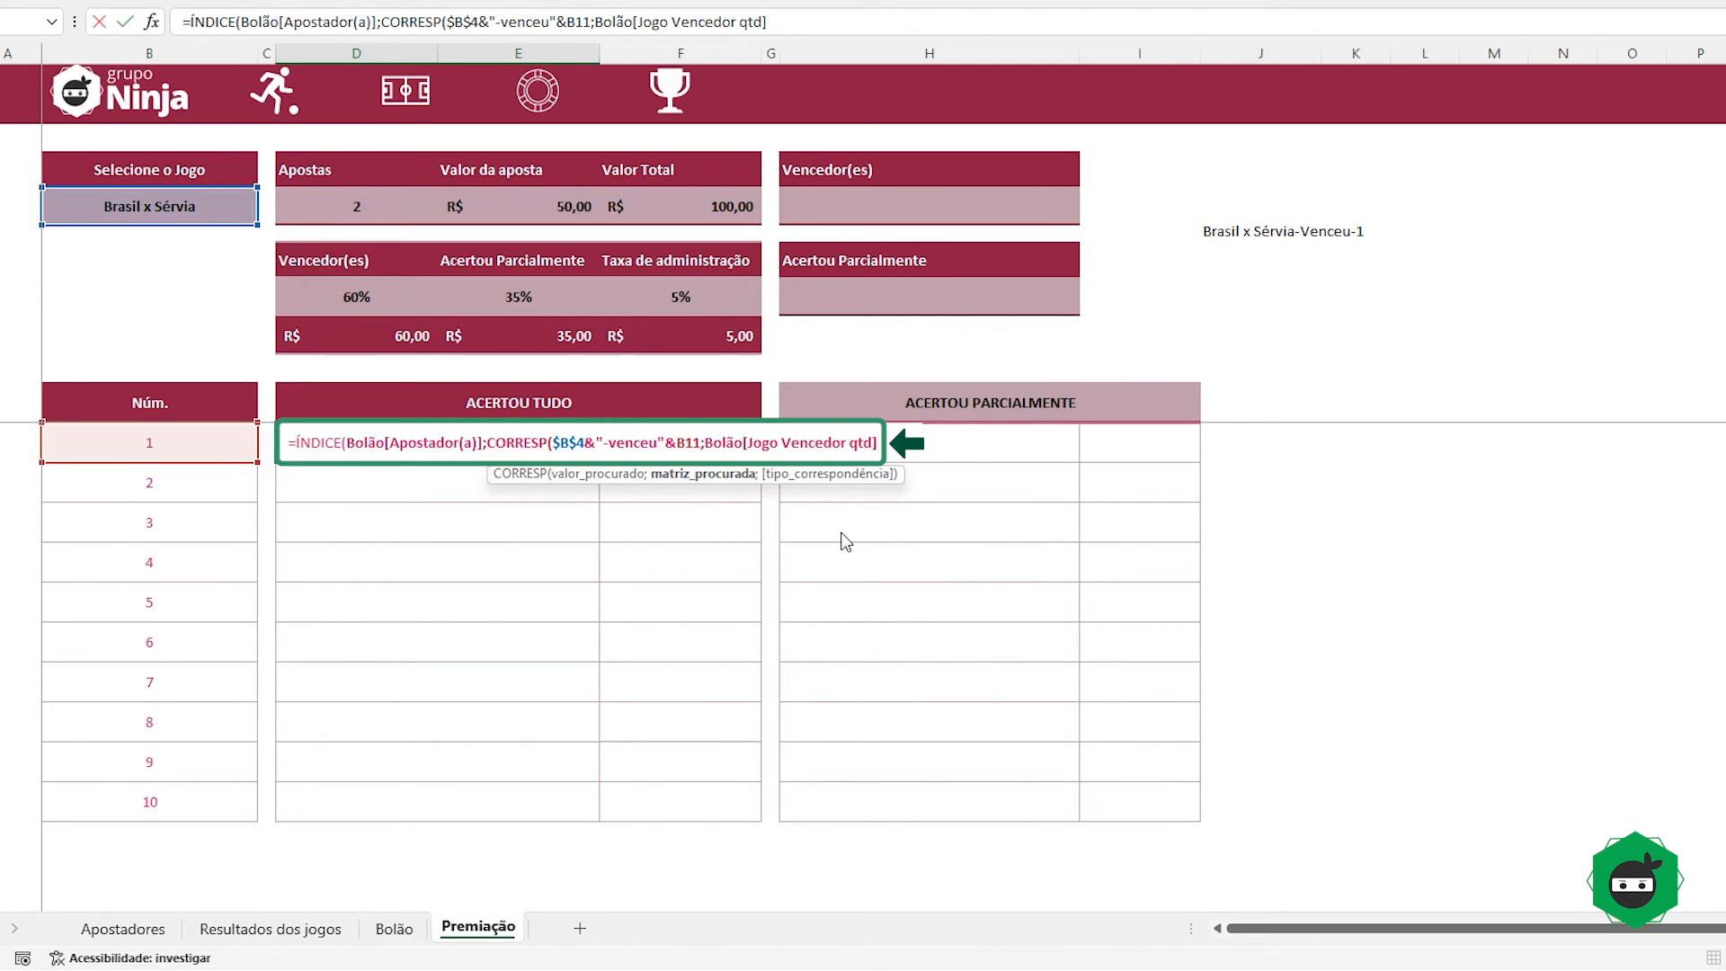
{"action": "type", "text": ";"}
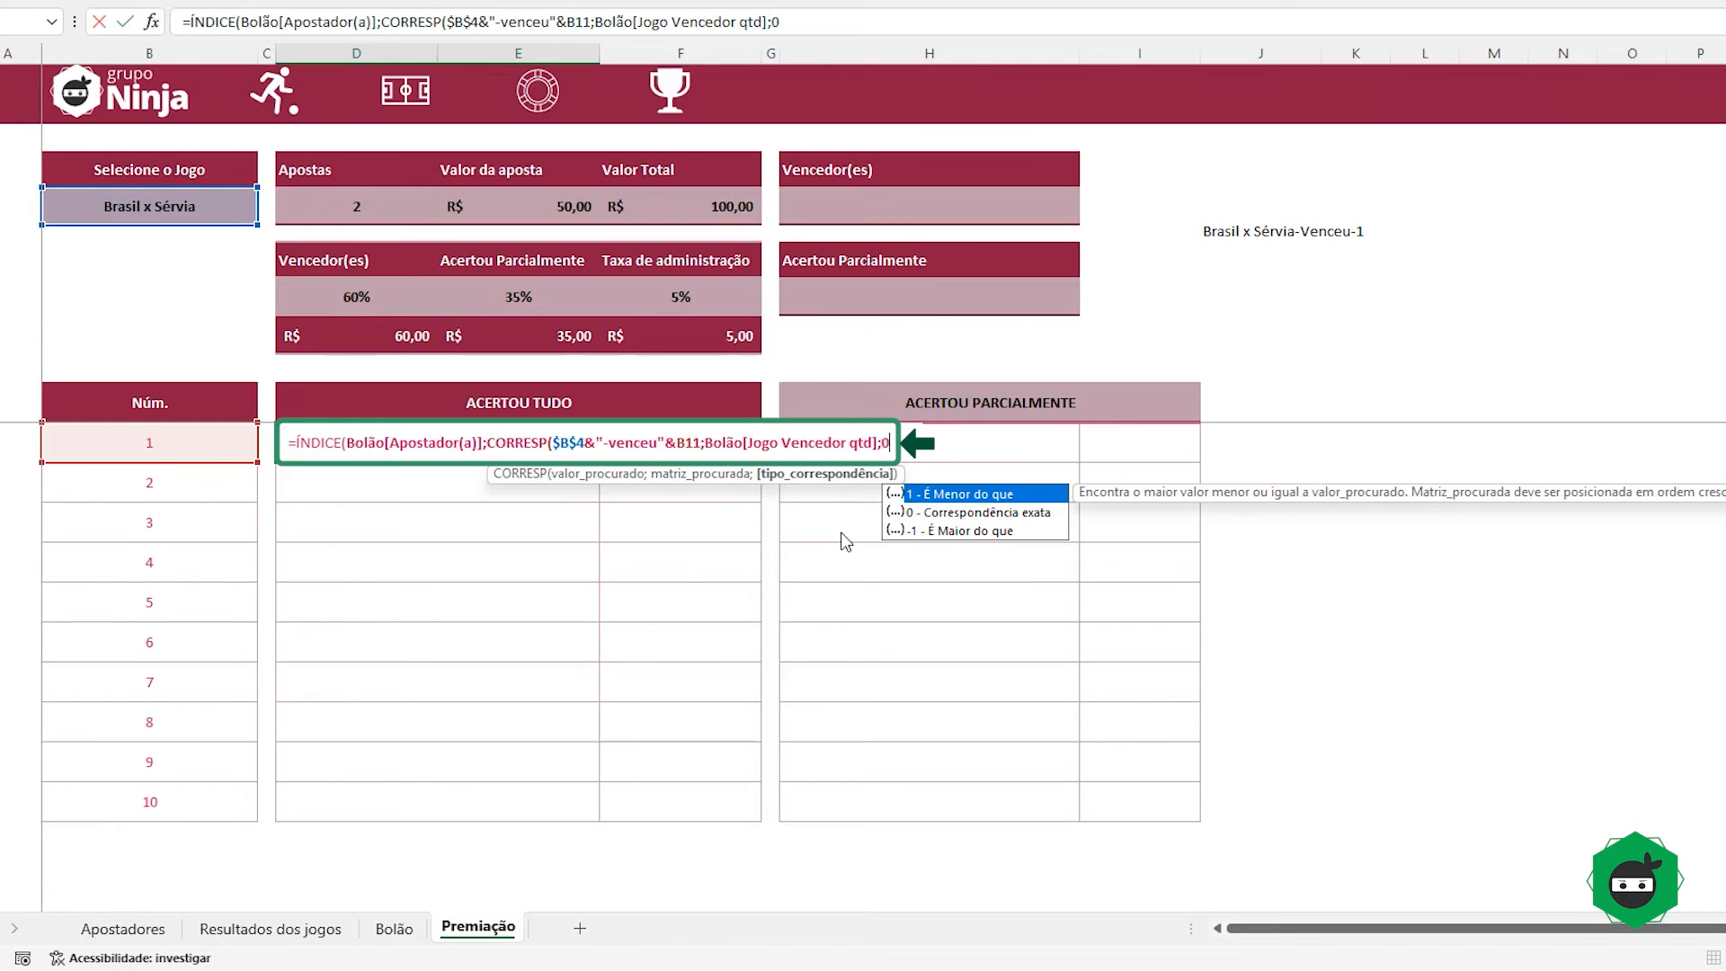
{"action": "type", "text": "0)"}
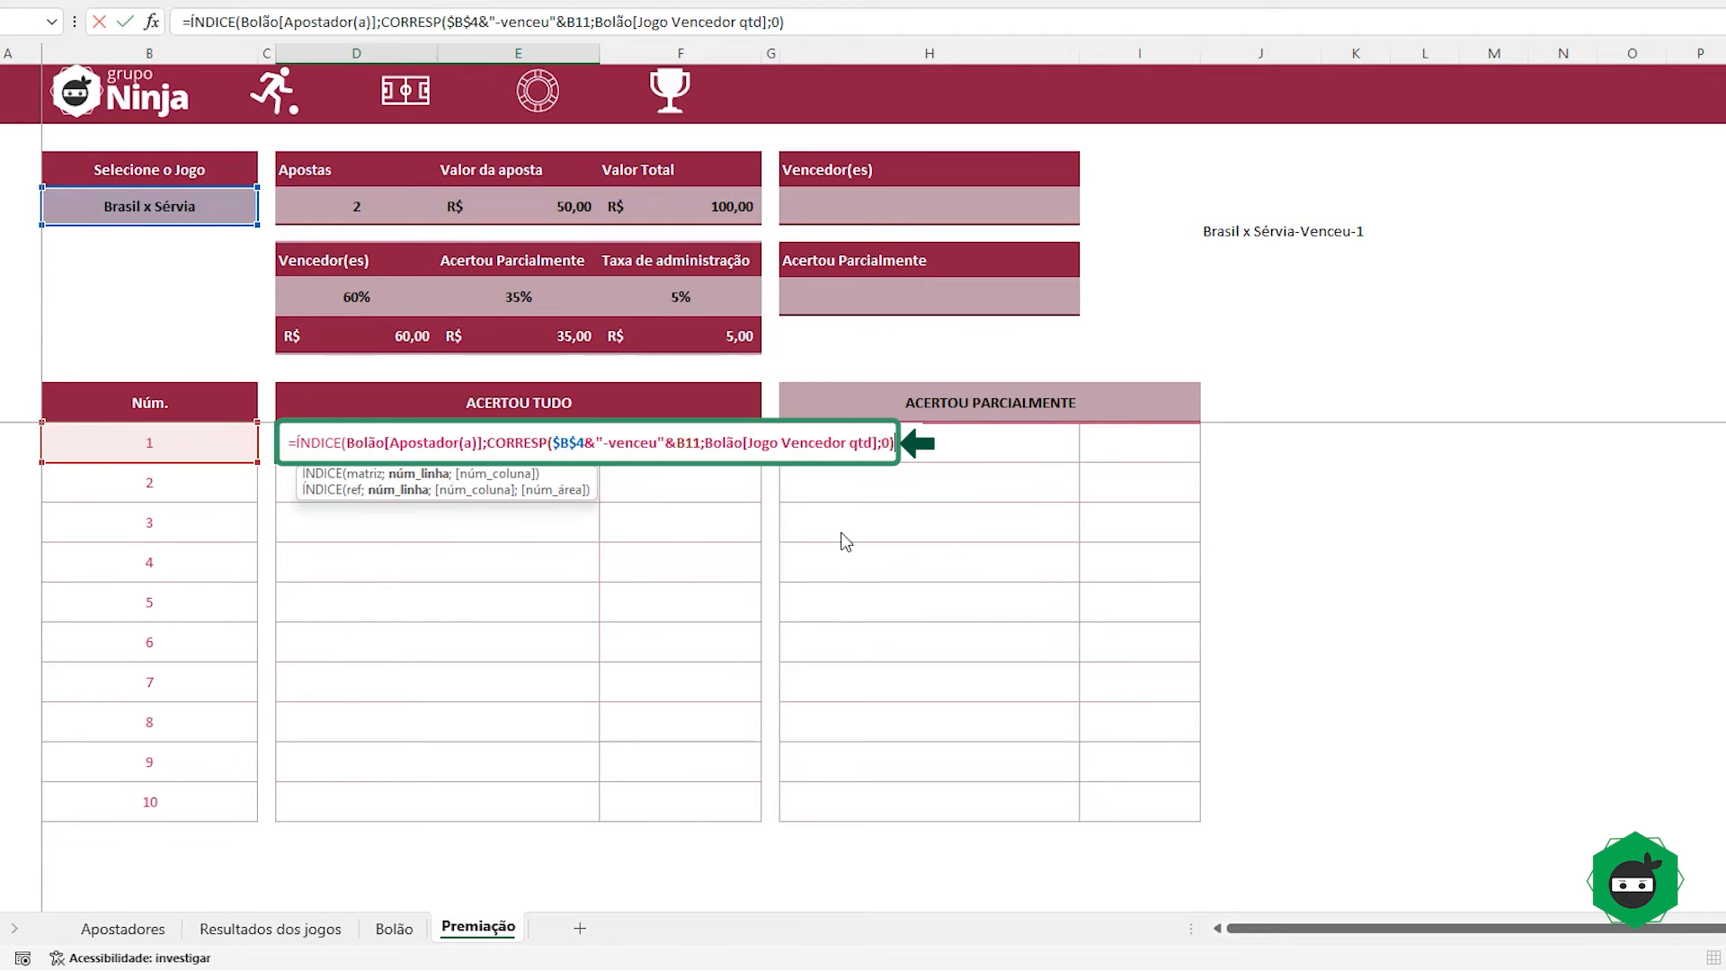
{"action": "type", "text": ")"}
{"action": "key", "text": "ctrl+Return"}
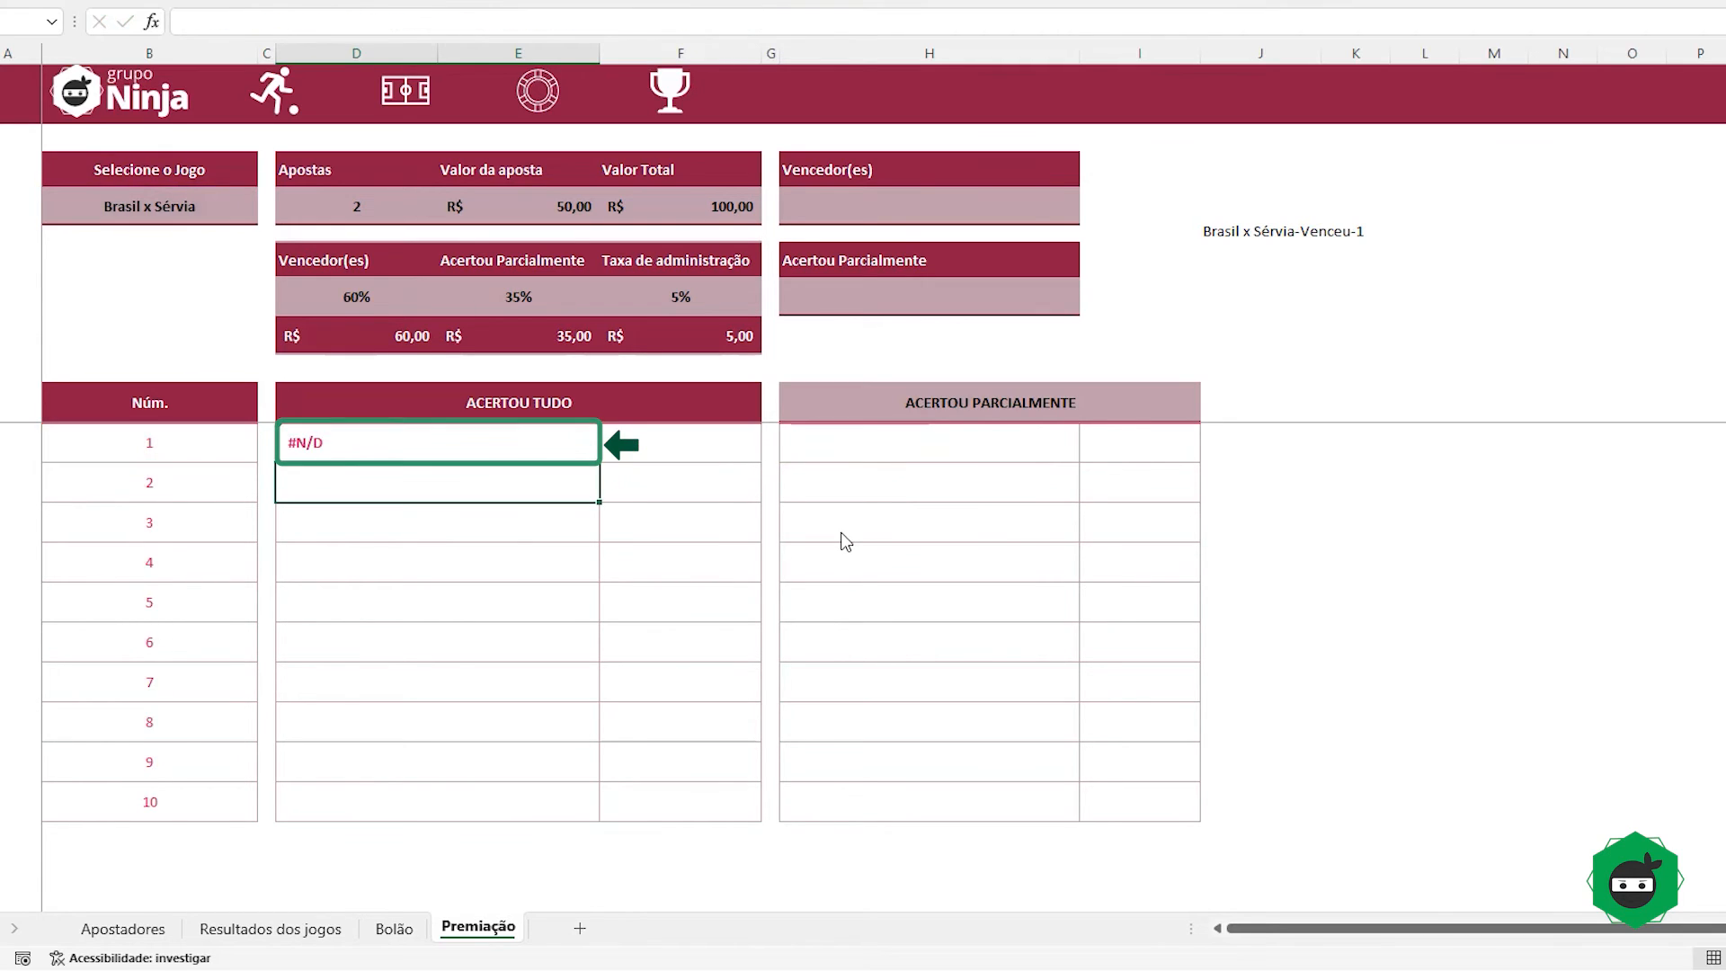
Step: Correct the lookup text in the first ACERTOU TUDO formula to "-venceu-" by adding the missing hyphen
{"action": "double_click", "coordinate": [482, 437]}
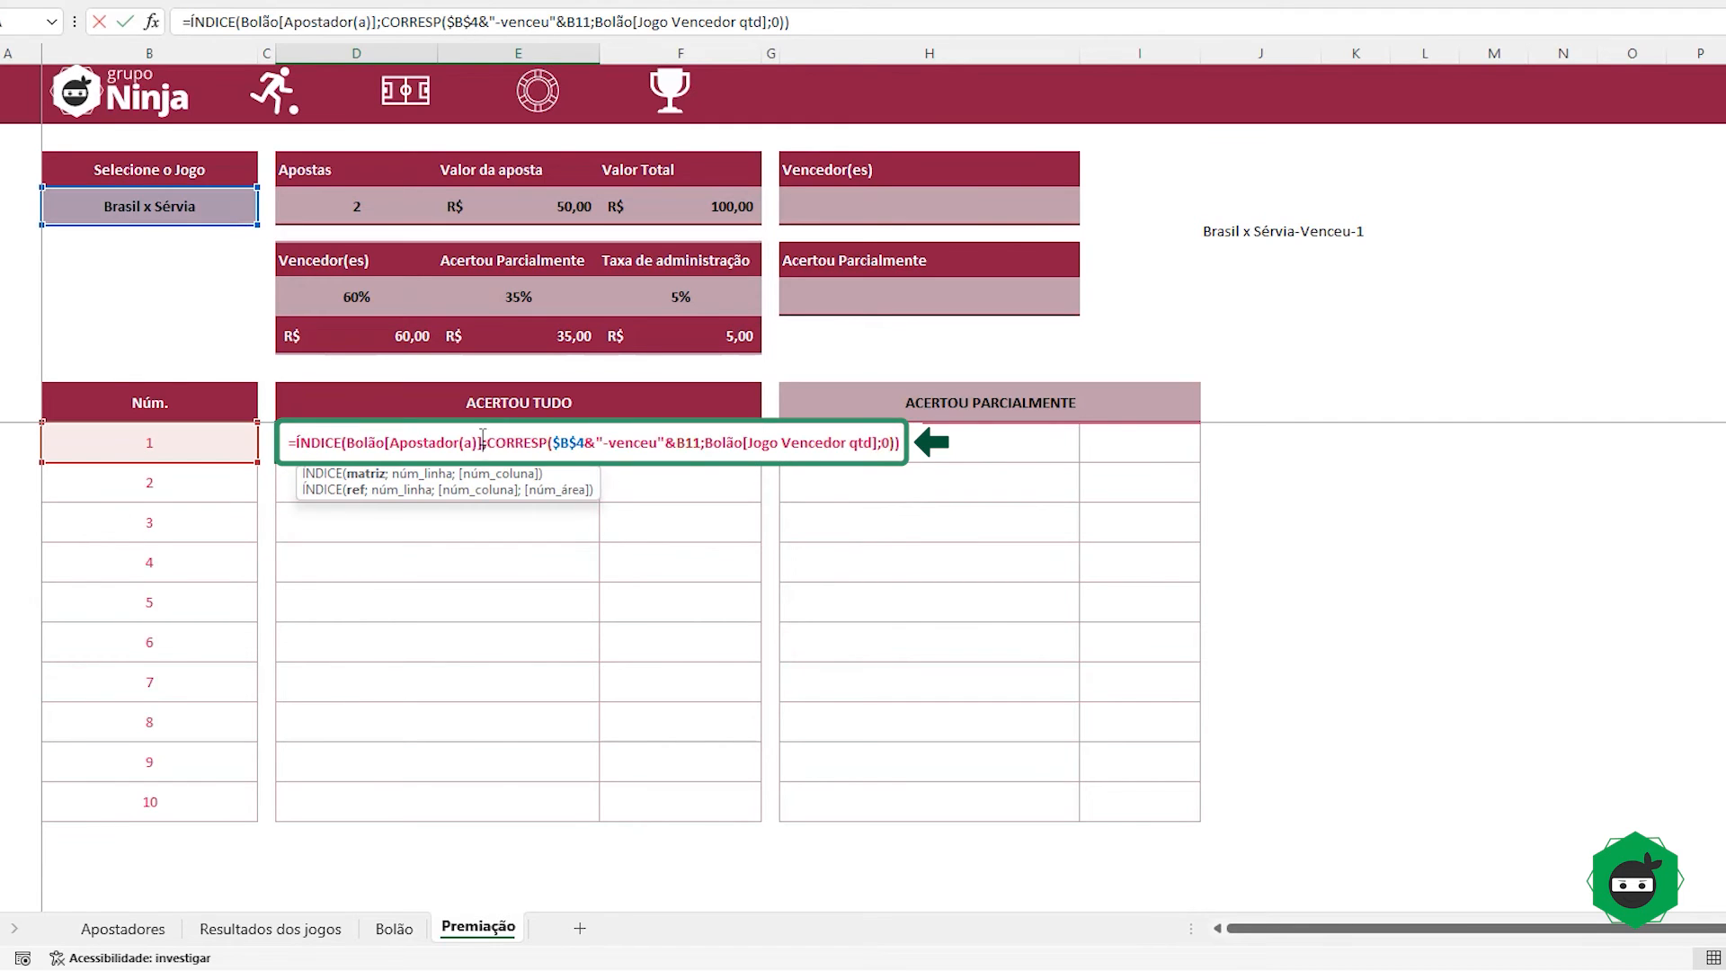
{"action": "left_click", "coordinate": [675, 441]}
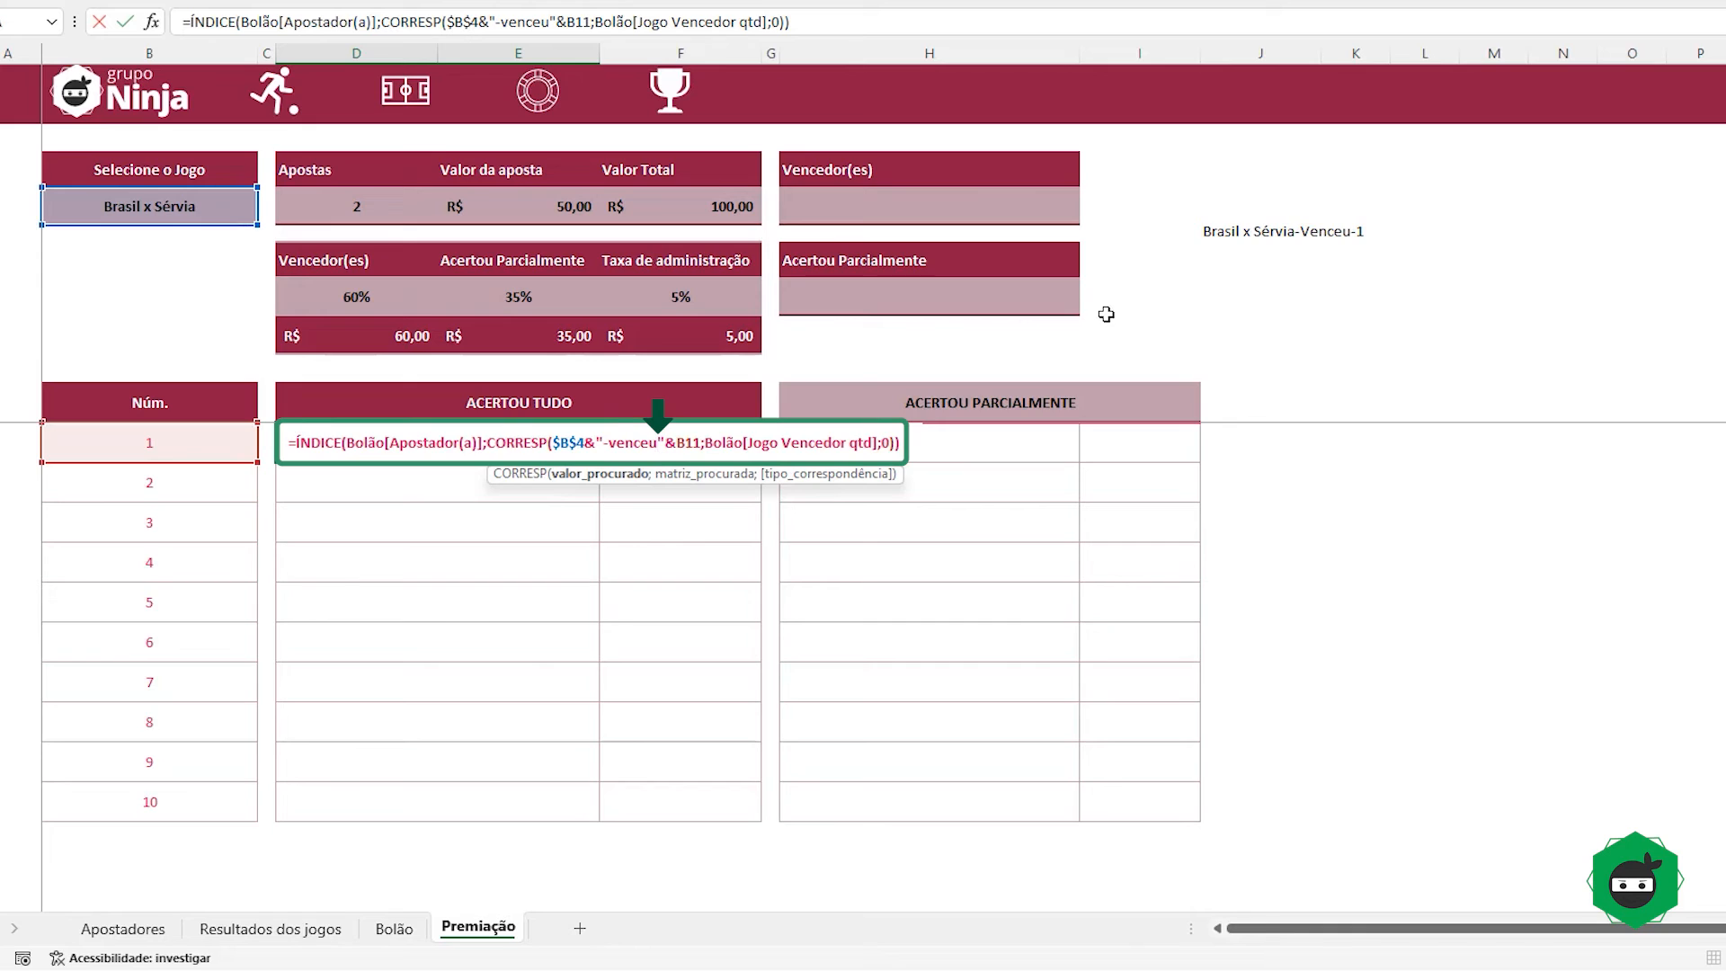
{"action": "key", "text": "Return"}
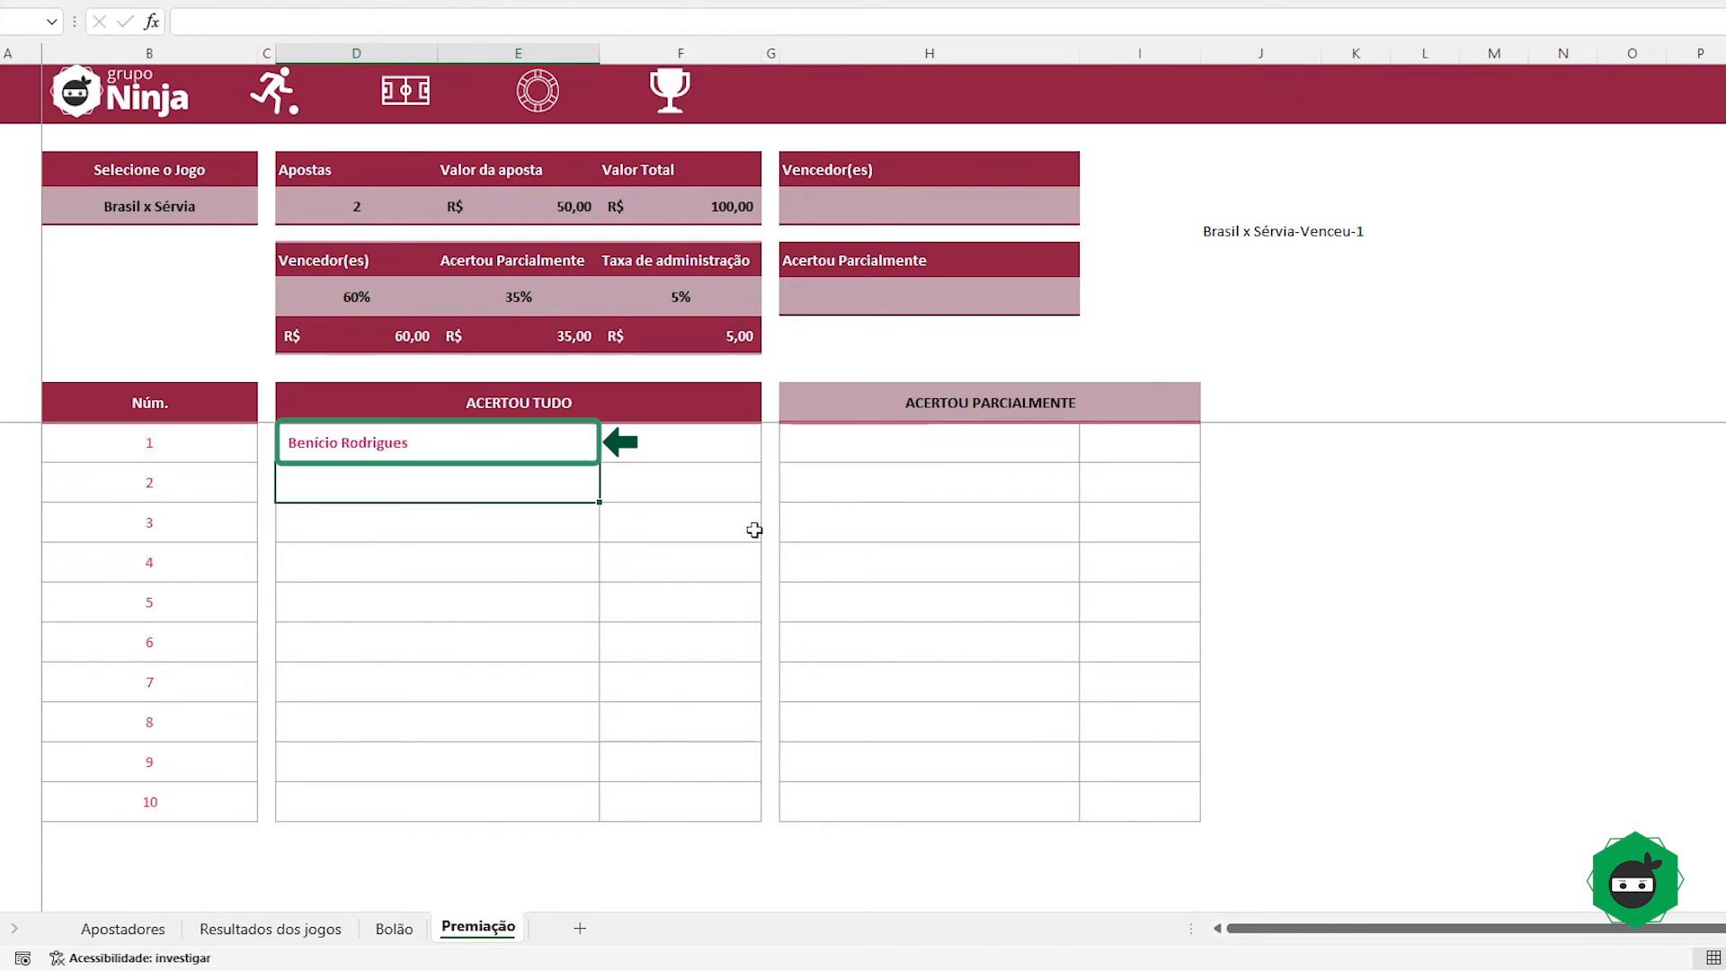
Step: Check the first ACERTOU TUDO result against the numbered game entries in Bolão's Jogo Vencedor qtd column
{"action": "left_click", "coordinate": [489, 443]}
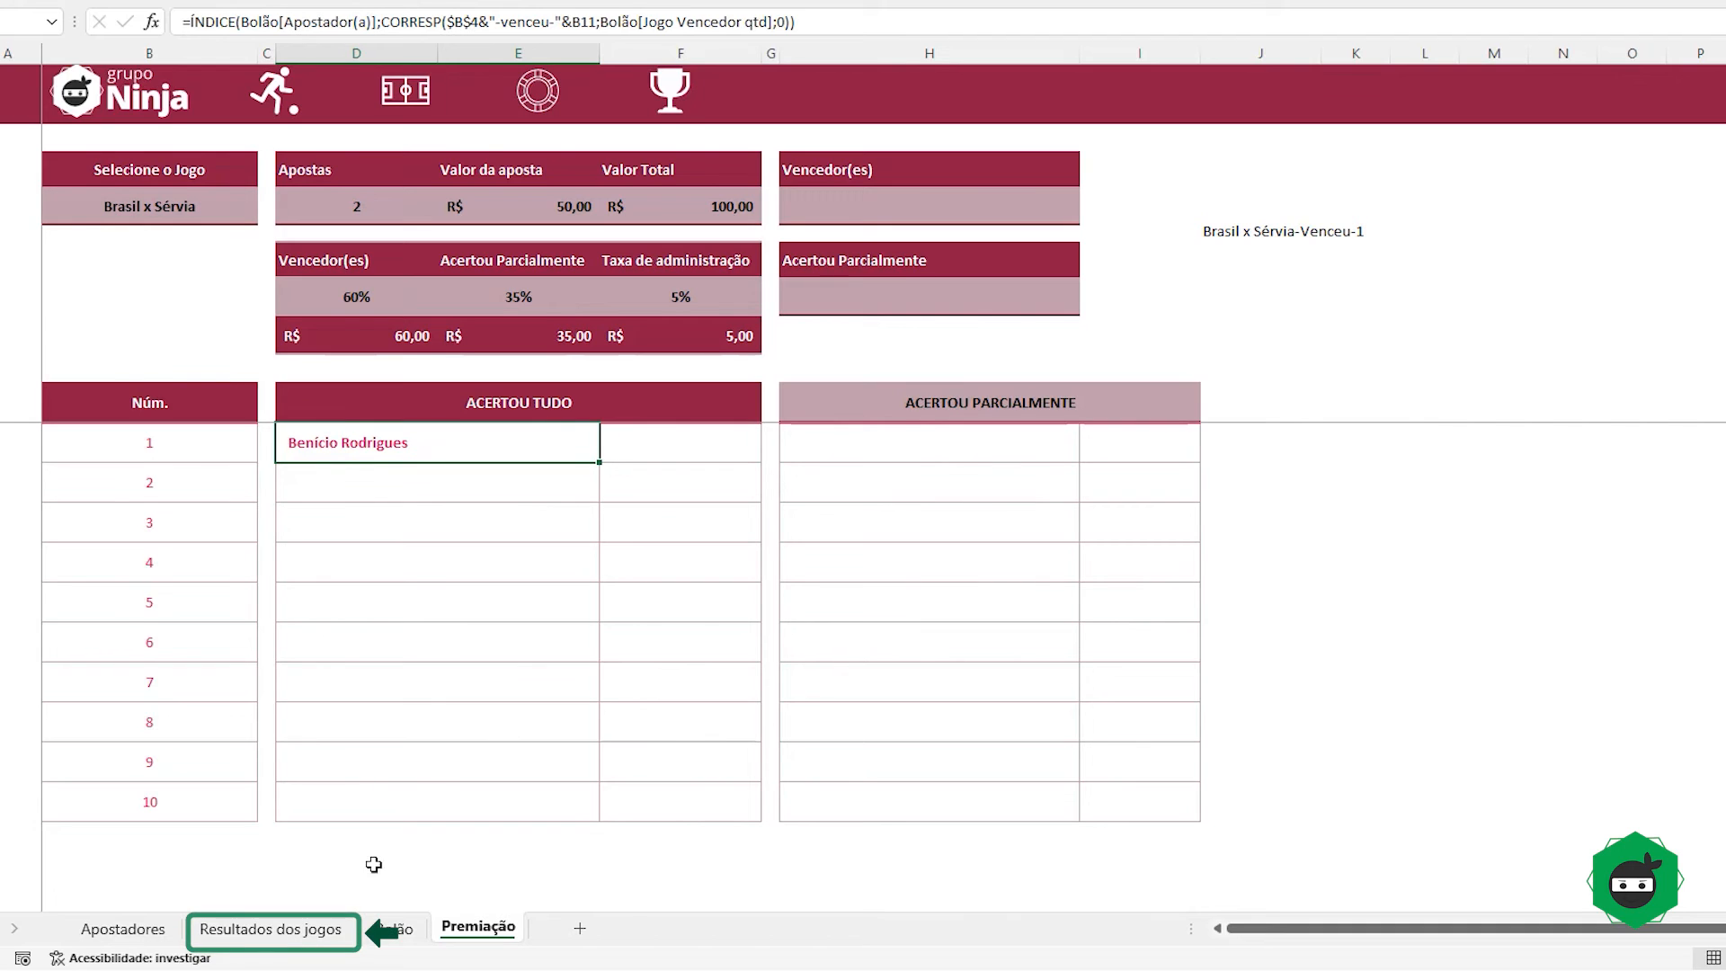
{"action": "left_click", "coordinate": [294, 938]}
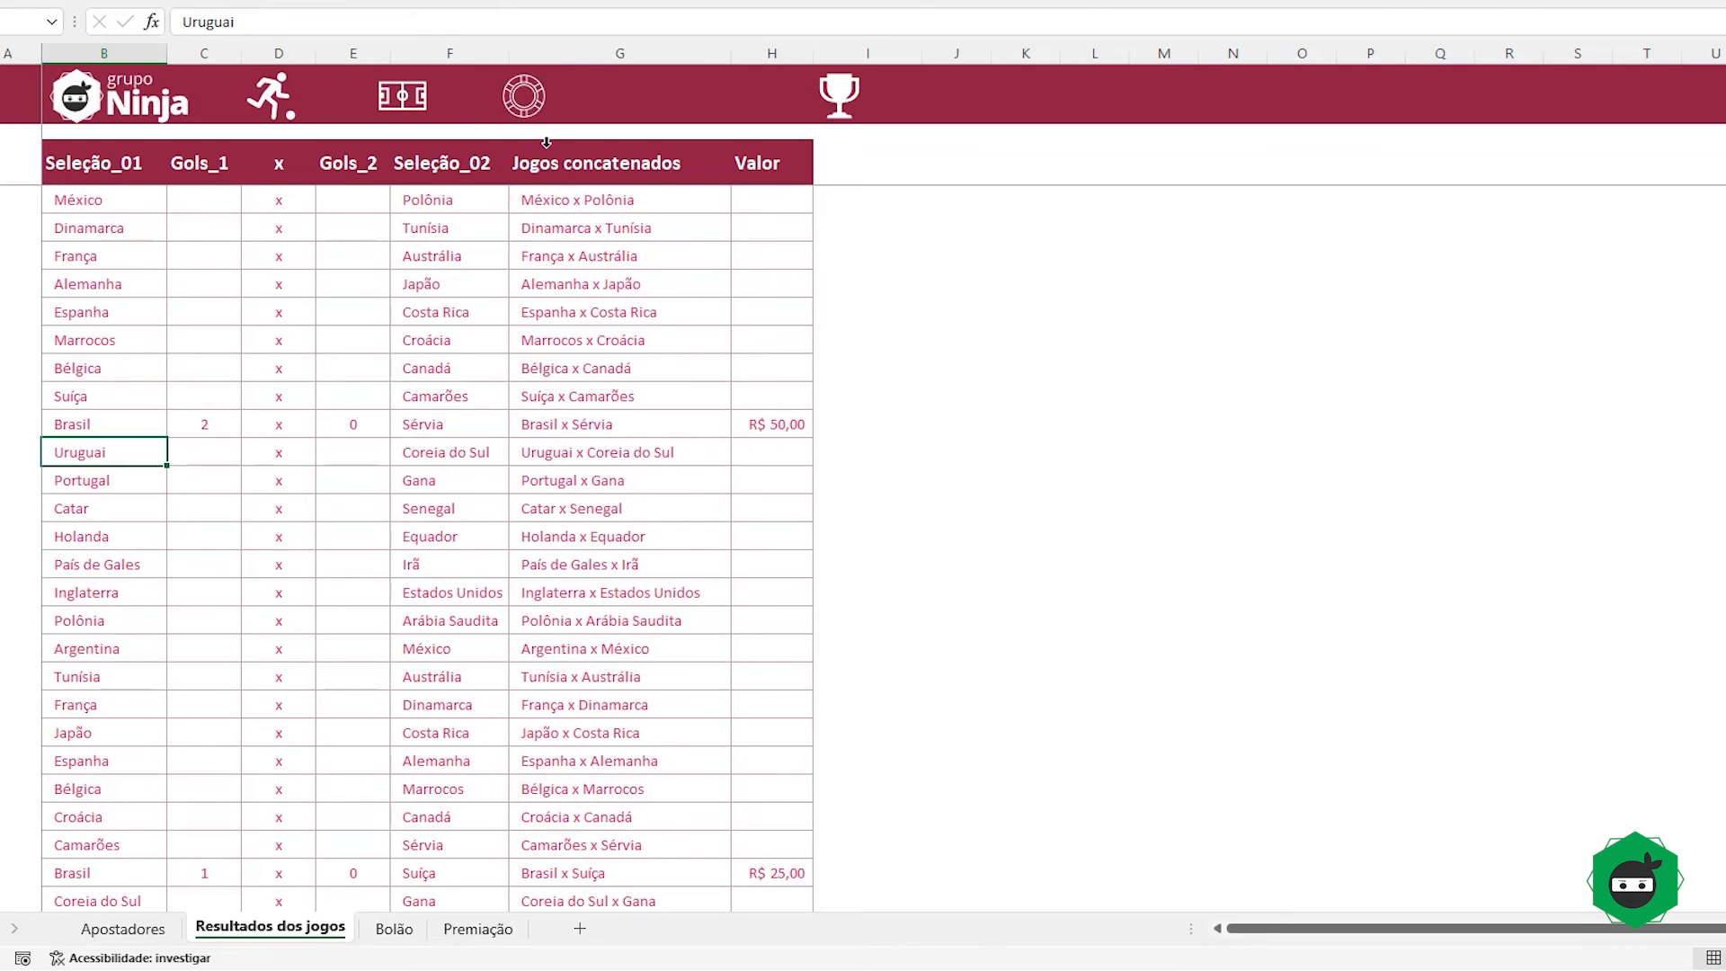
{"action": "left_click", "coordinate": [519, 91]}
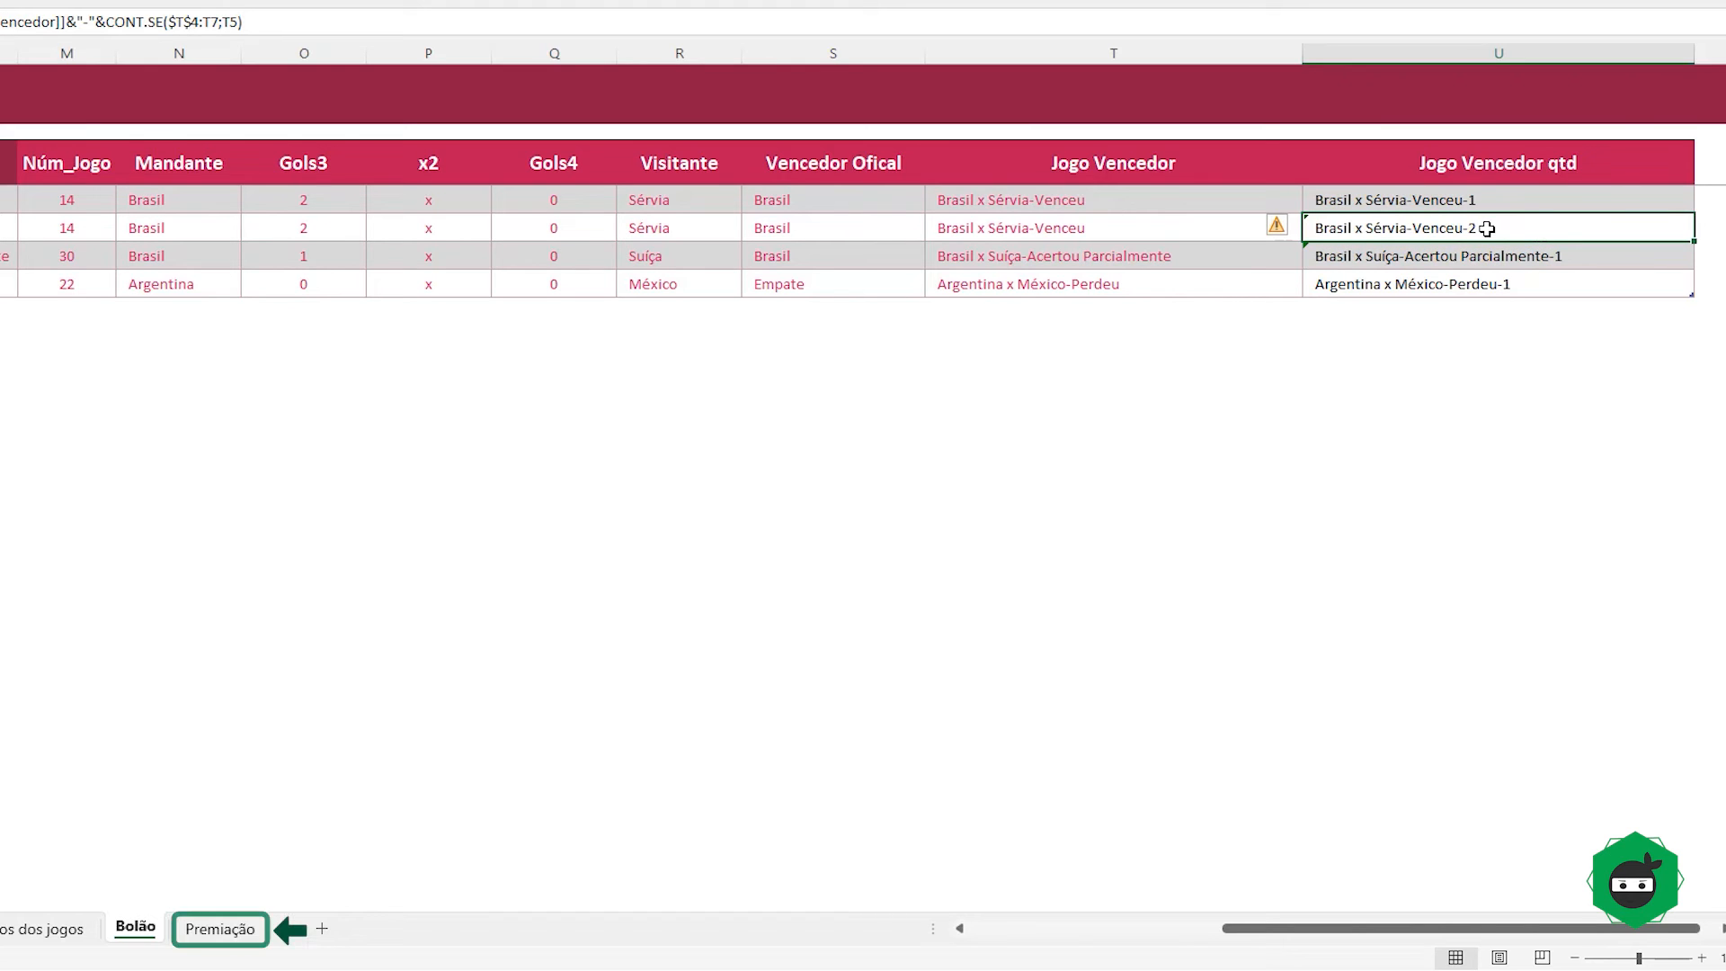
{"action": "left_click", "coordinate": [219, 941]}
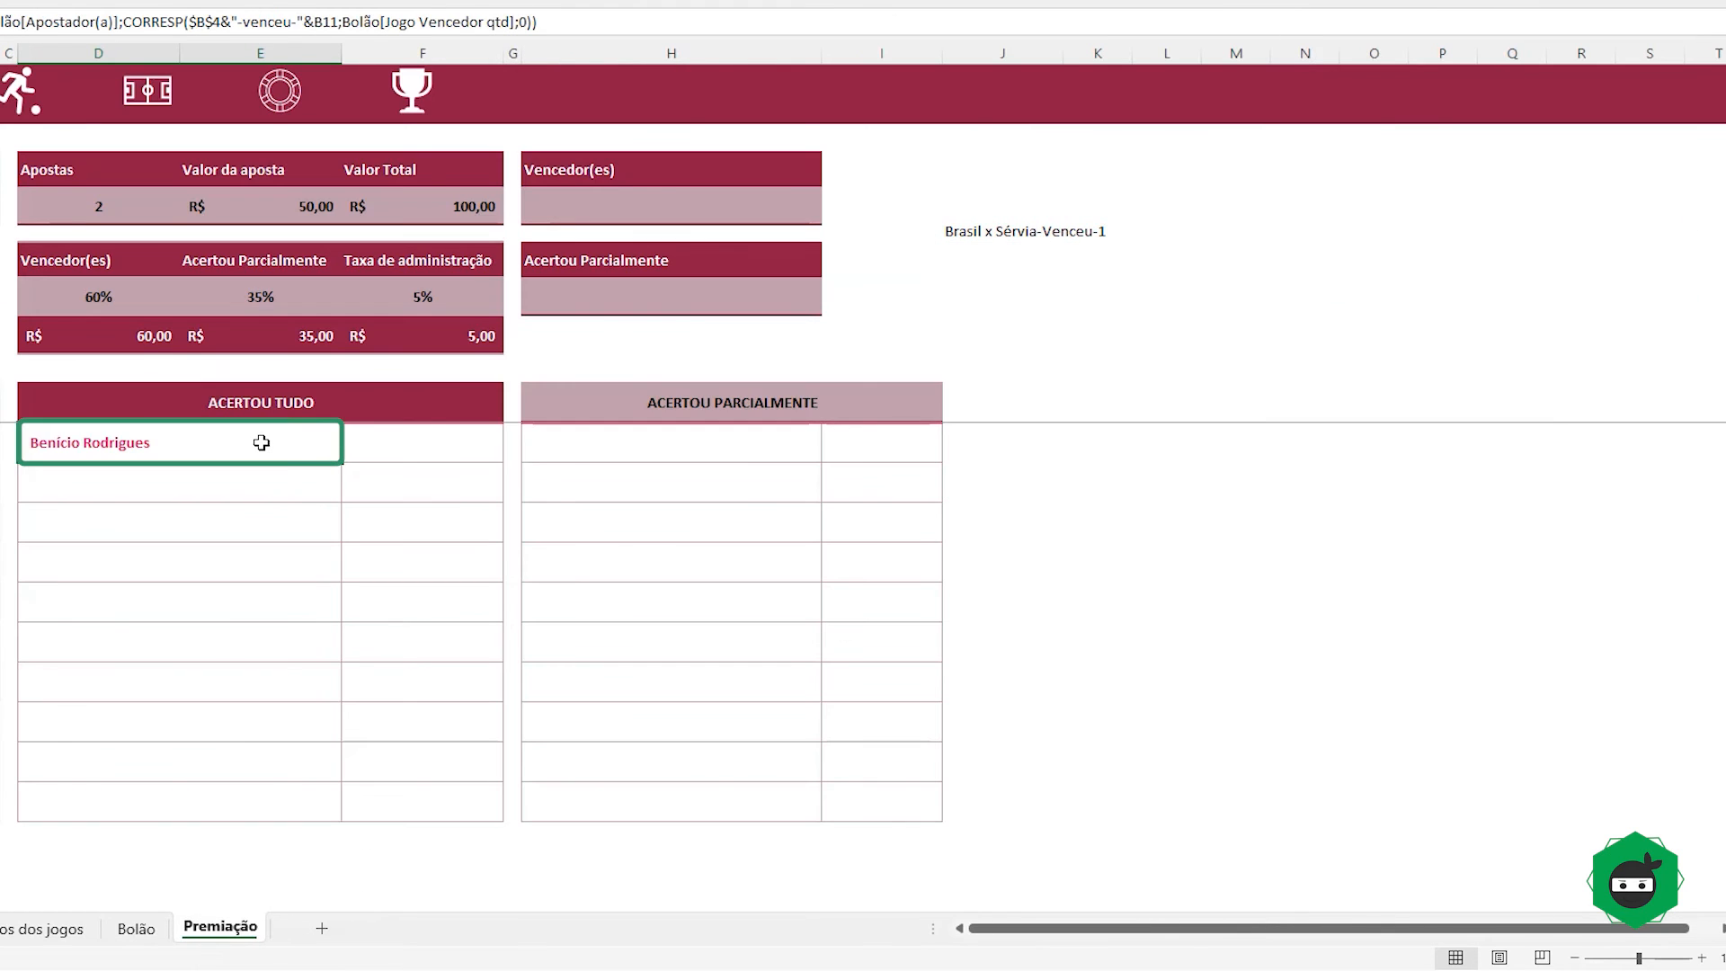
{"action": "double_click", "coordinate": [260, 442]}
{"action": "key", "text": "Escape"}
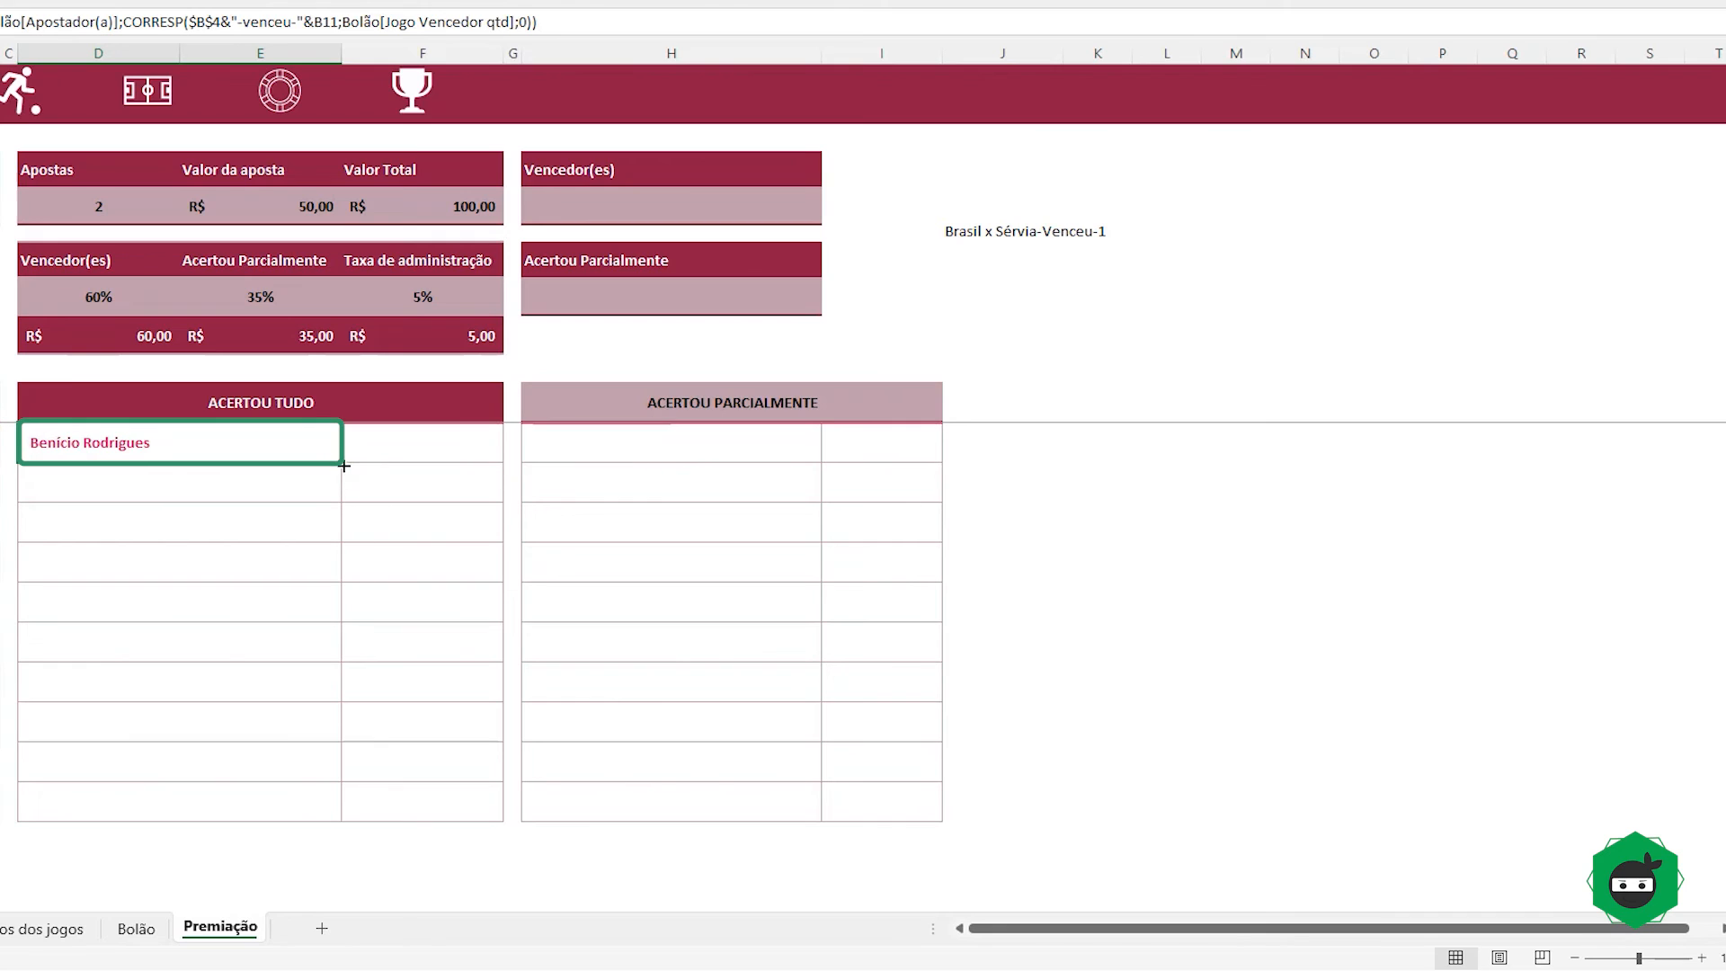
Step: Fill the winner formula down the ACERTOU TUDO list through Núm. 10 without copying the formatting
{"action": "left_click_drag", "start_coordinate": [343, 462], "coordinate": [347, 811]}
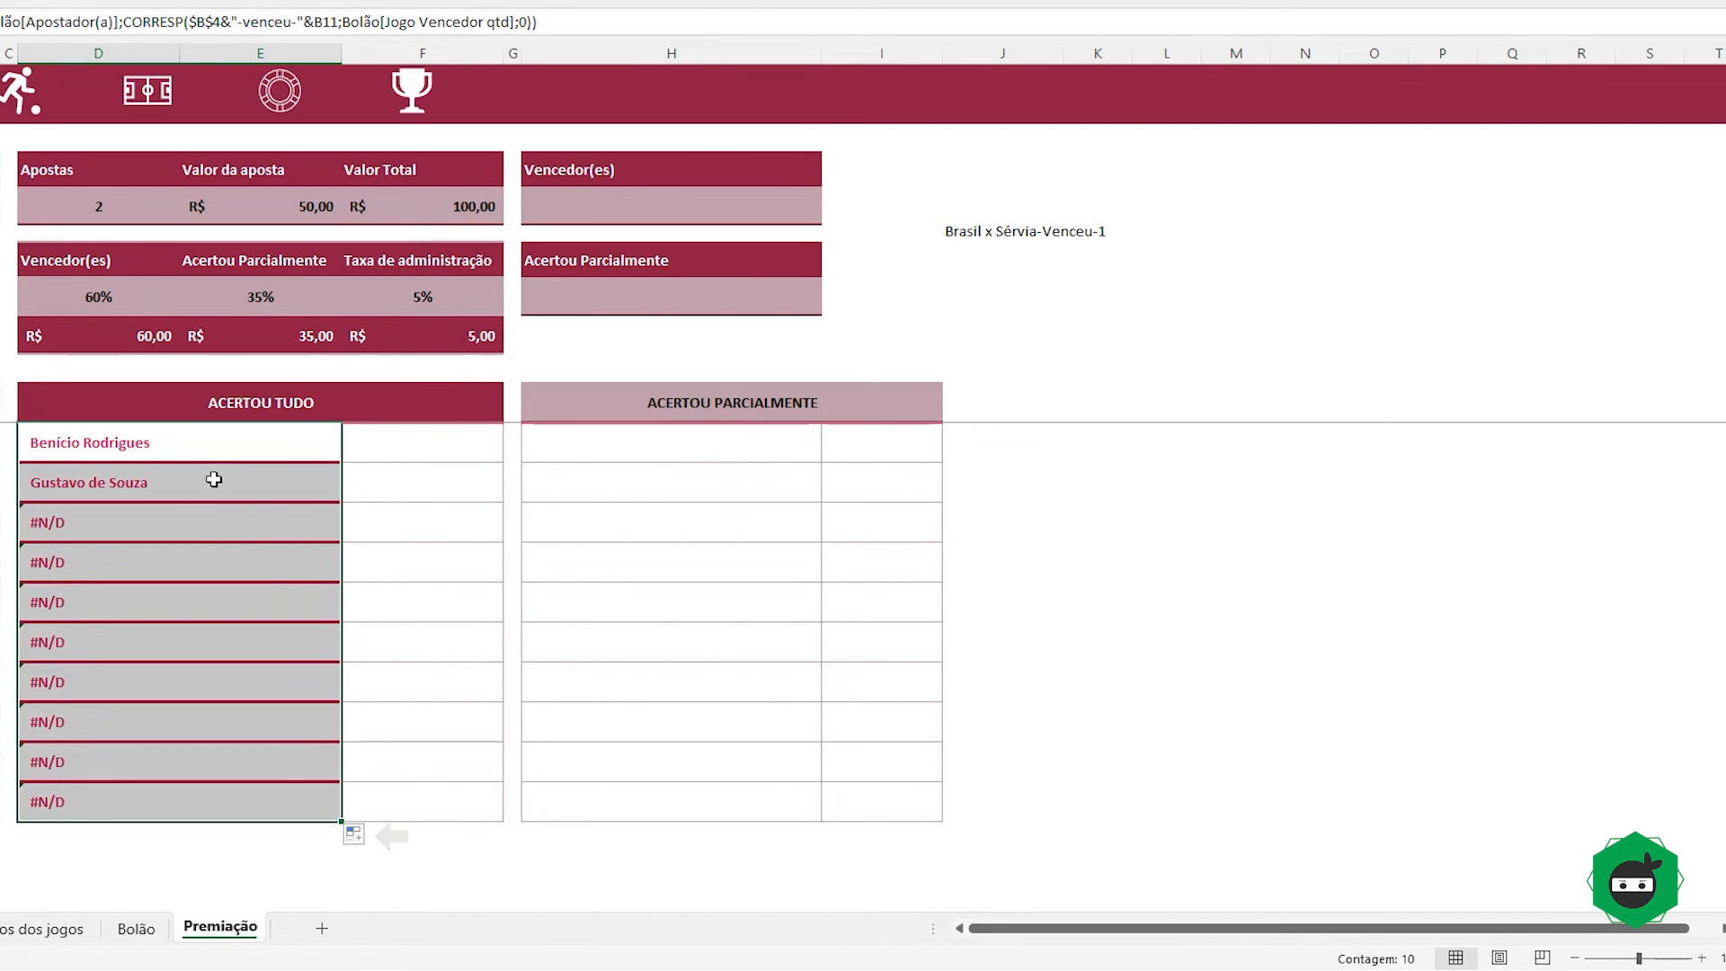
{"action": "left_click", "coordinate": [357, 834]}
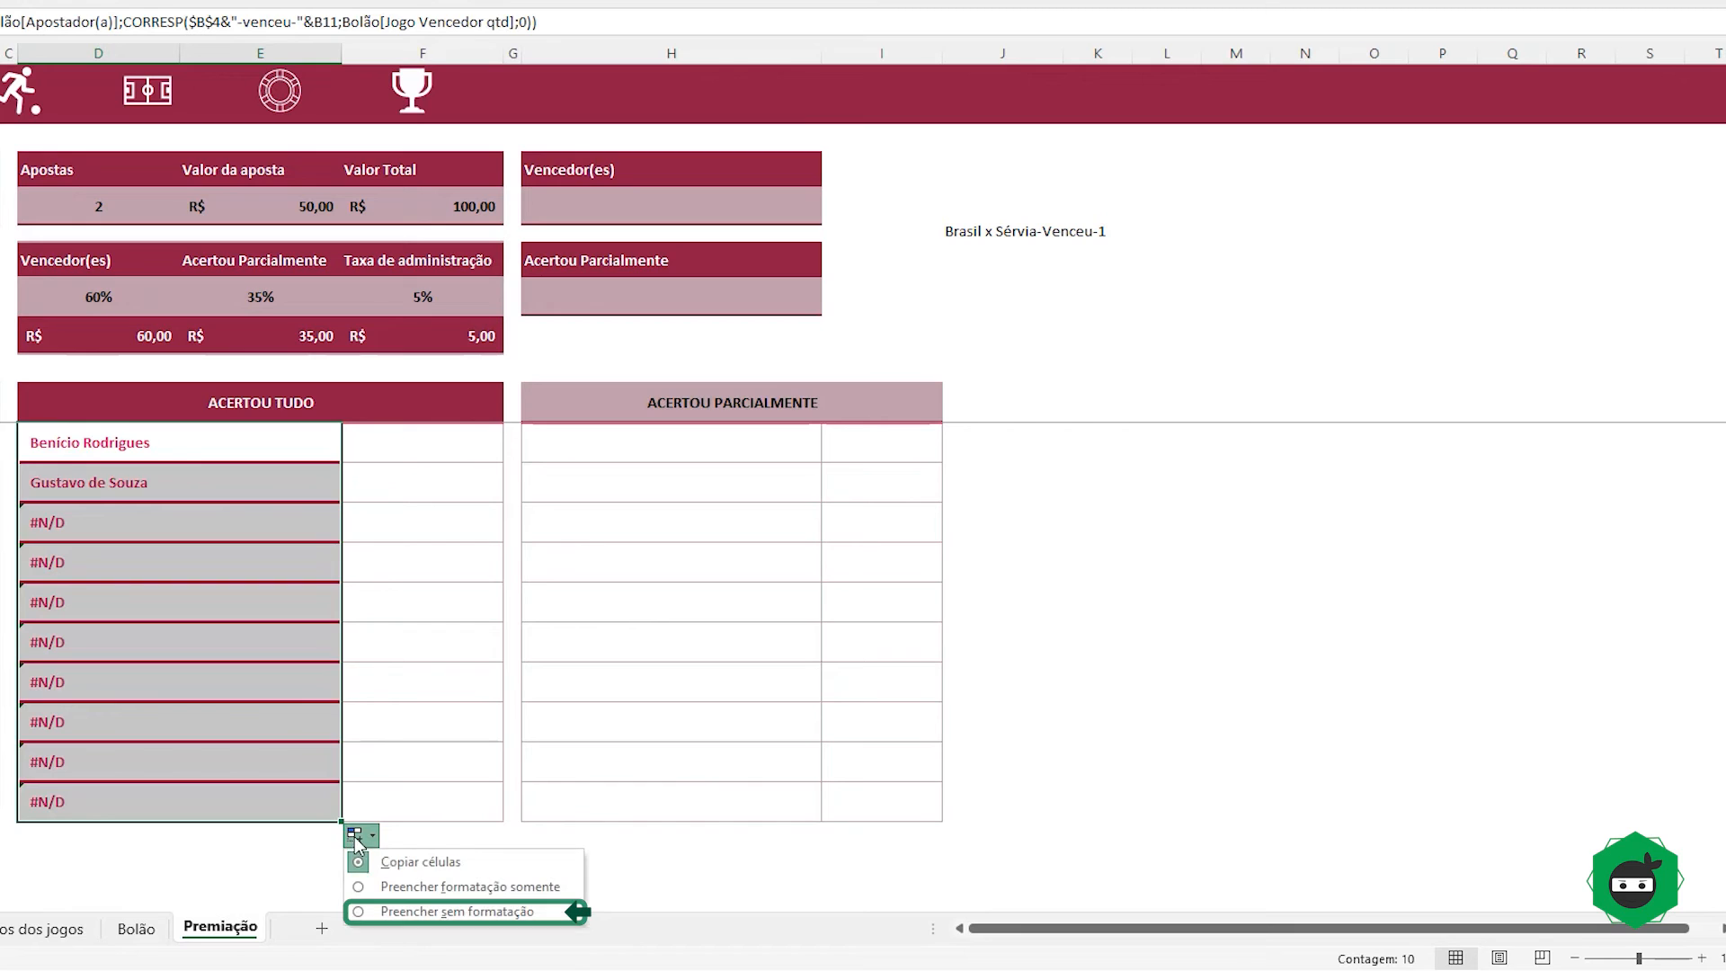
{"action": "left_click", "coordinate": [416, 910]}
{"action": "left_click", "coordinate": [106, 461]}
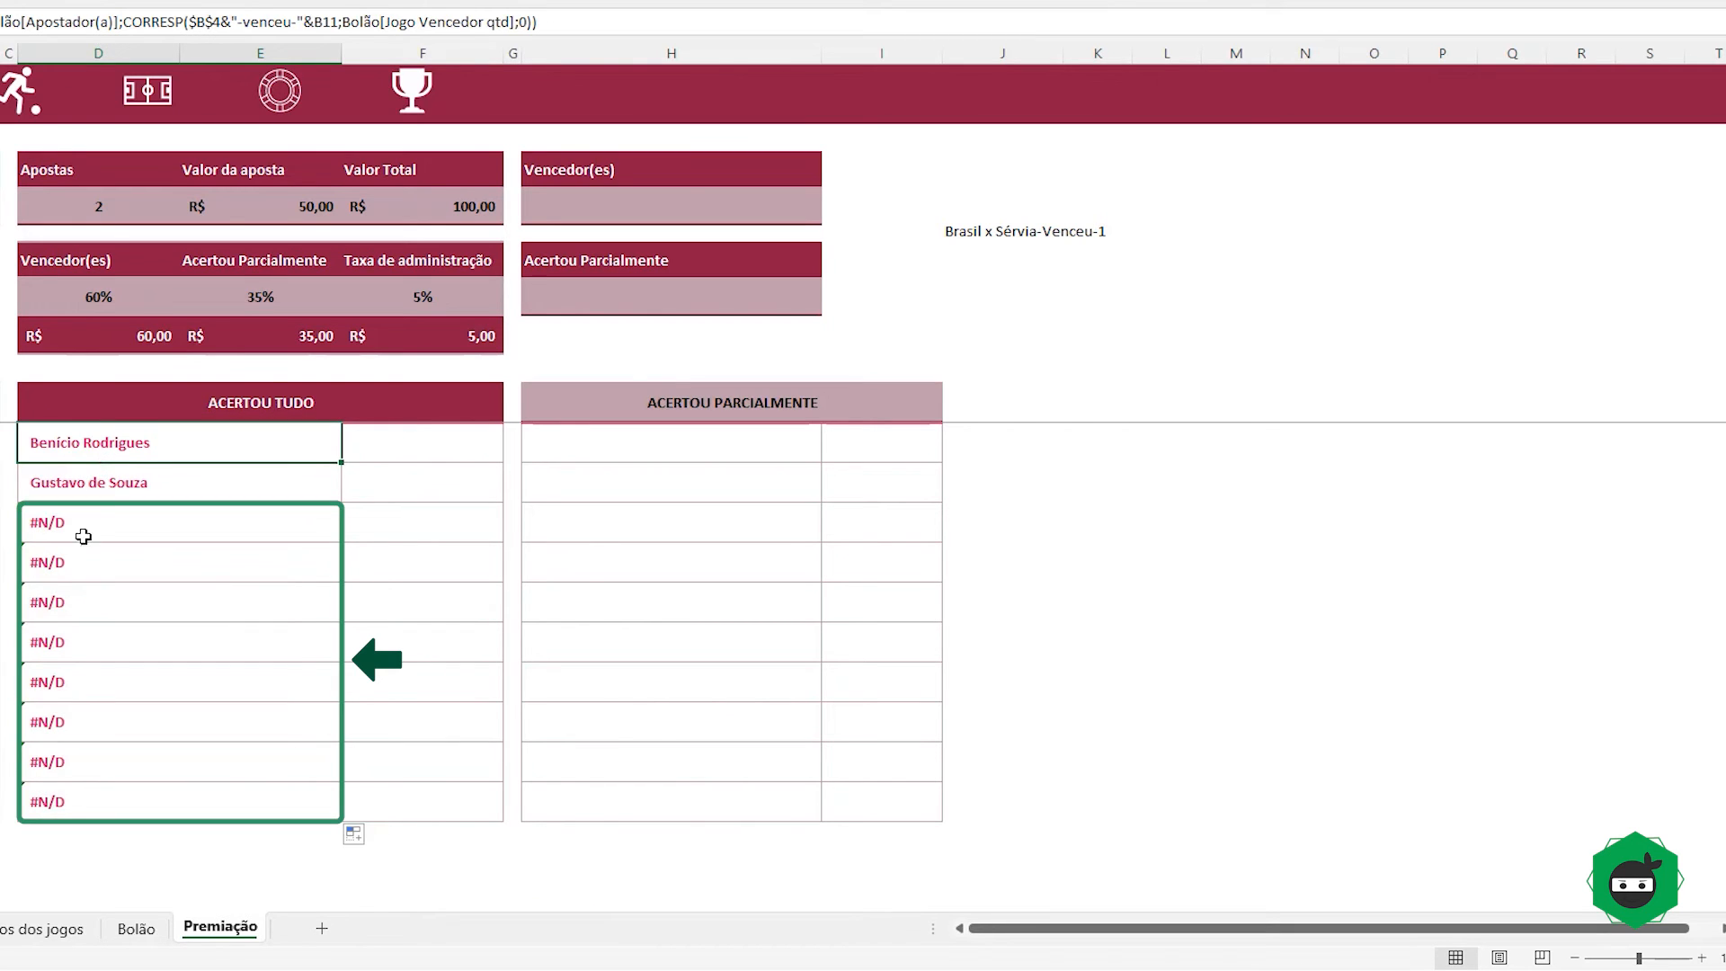
Step: Wrap the first ACERTOU TUDO formula in SEERRO with "" as the value returned on error
{"action": "left_click_drag", "start_coordinate": [79, 531], "coordinate": [97, 796]}
{"action": "left_click", "coordinate": [76, 452]}
{"action": "key", "text": "F2"}
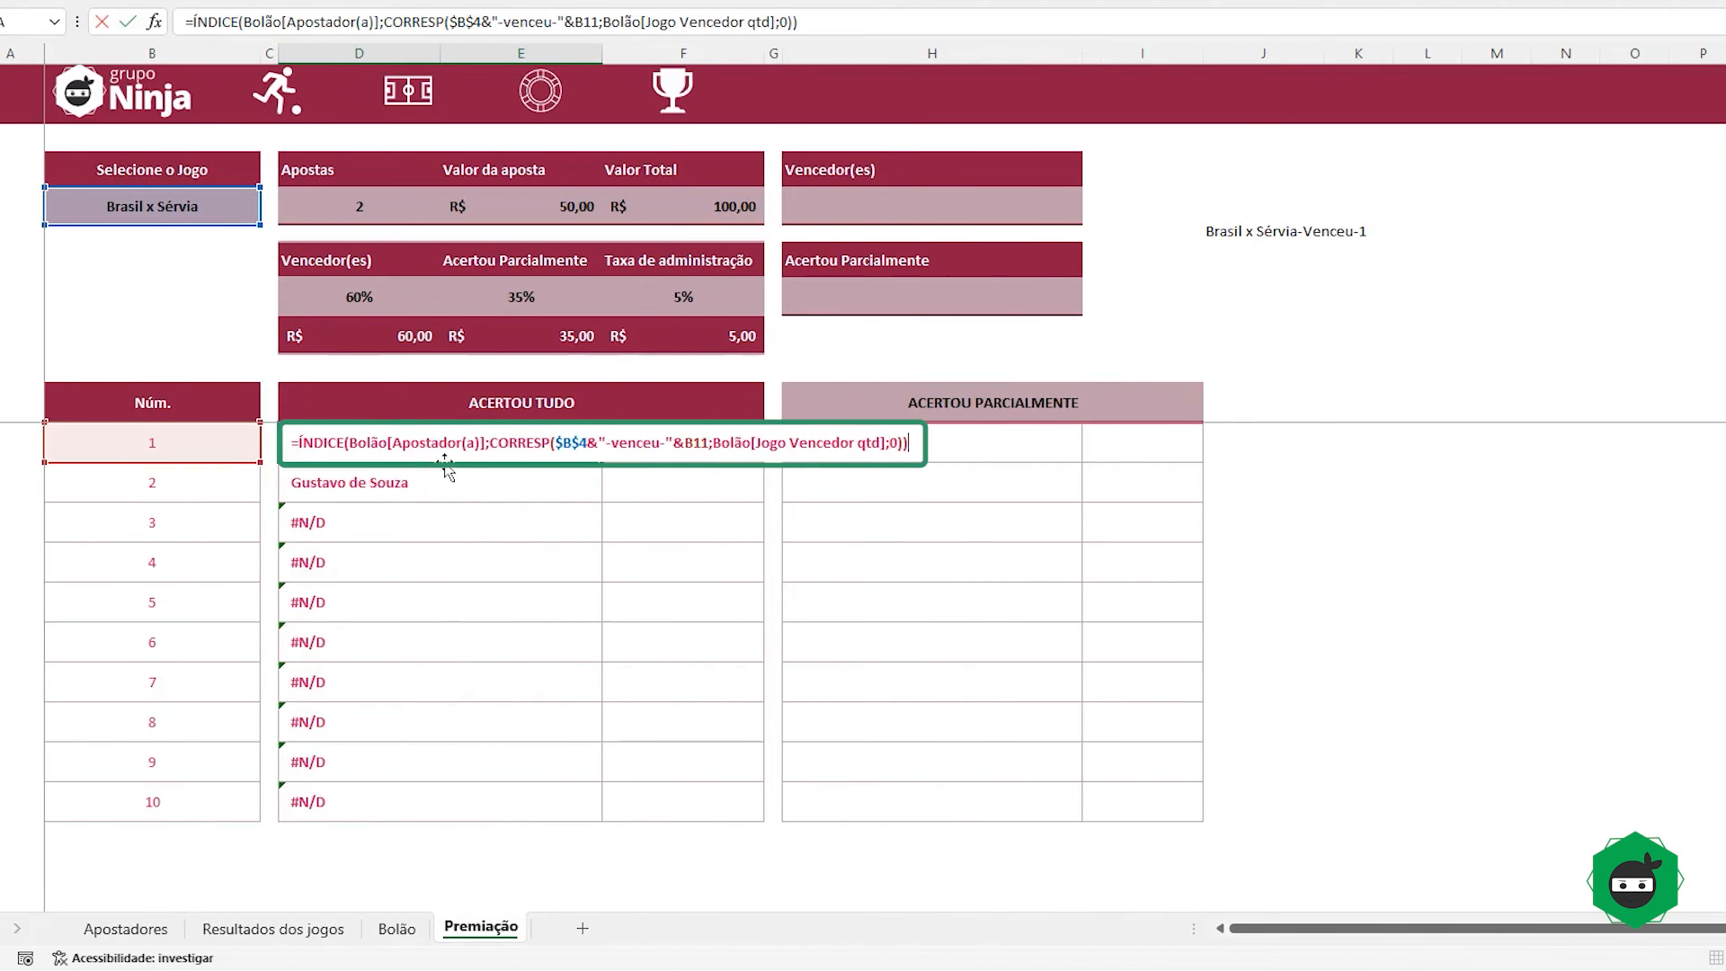
{"action": "key", "text": "Home"}
{"action": "key", "text": "Right"}
{"action": "type", "text": "SEERRO("}
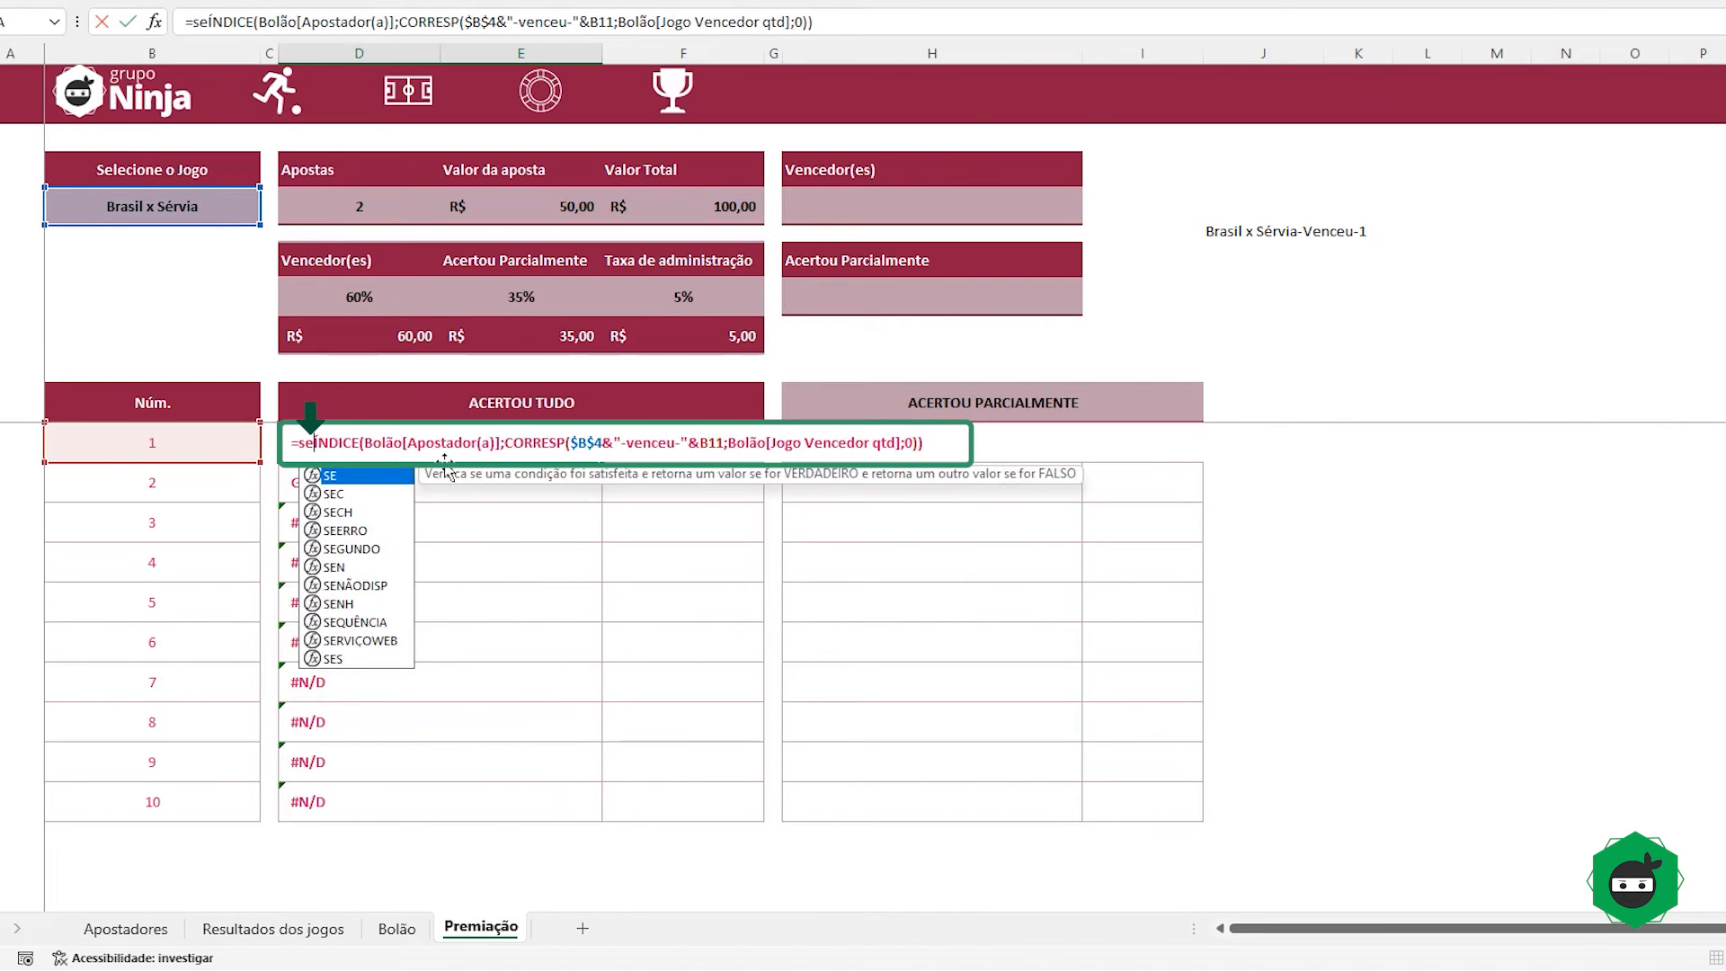
{"action": "key", "text": "End"}
{"action": "type", "text": ";\"\""}
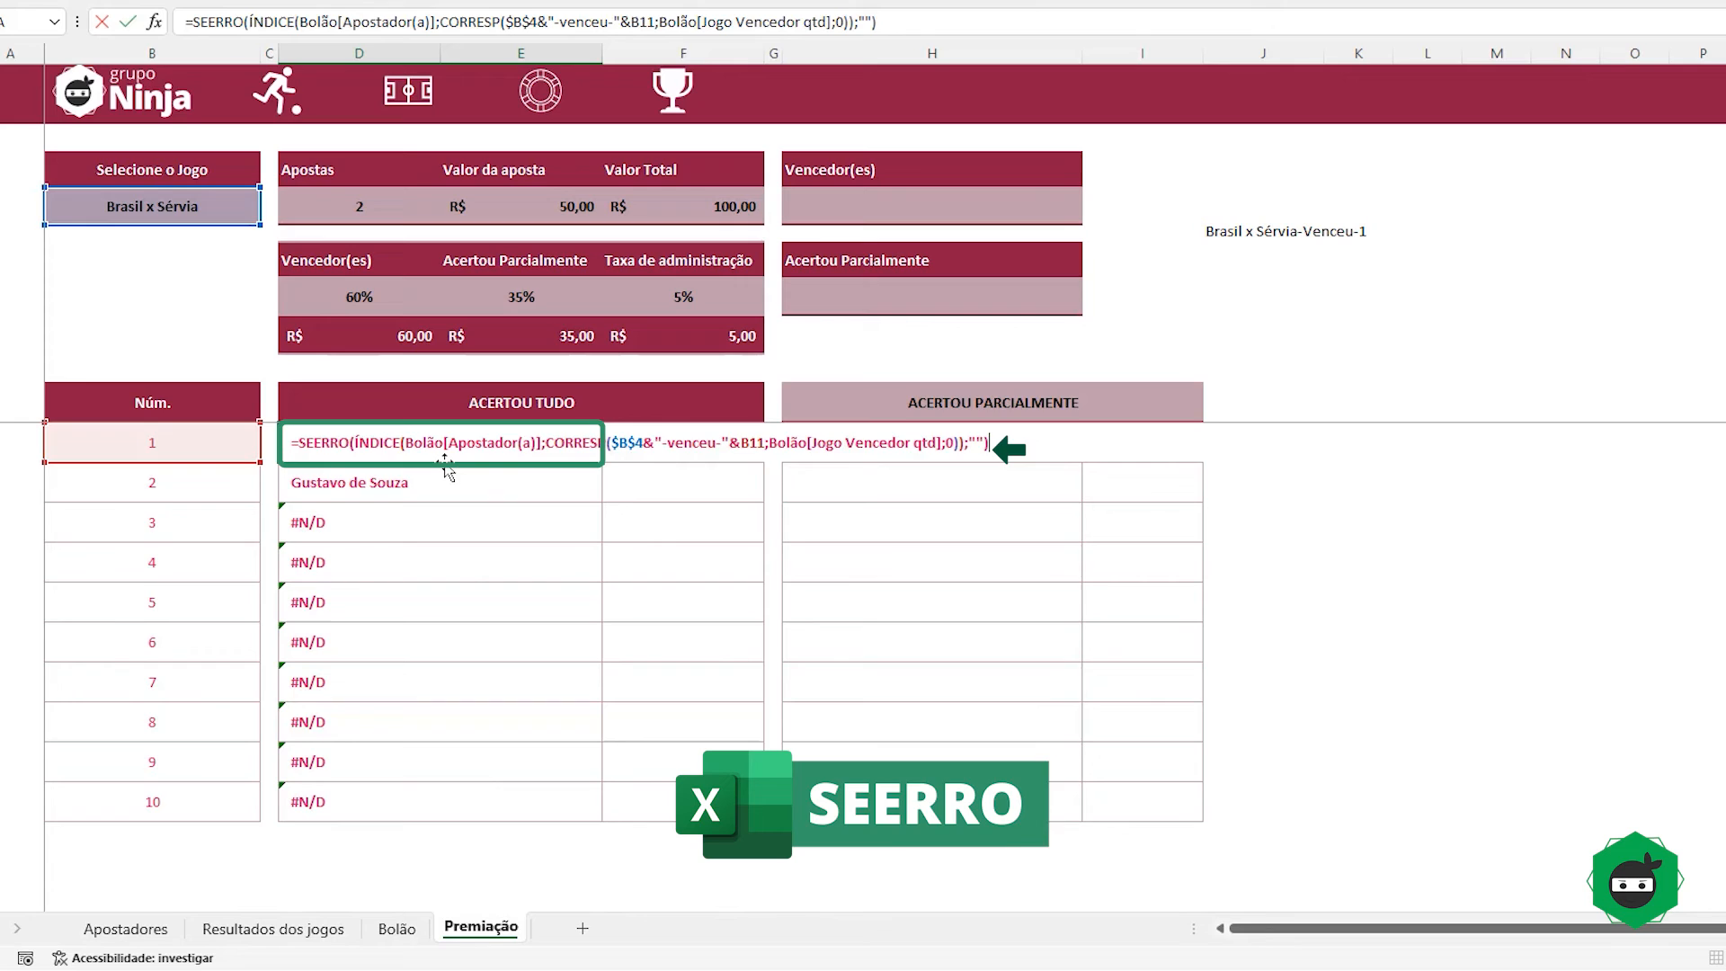
{"action": "key", "text": "Return"}
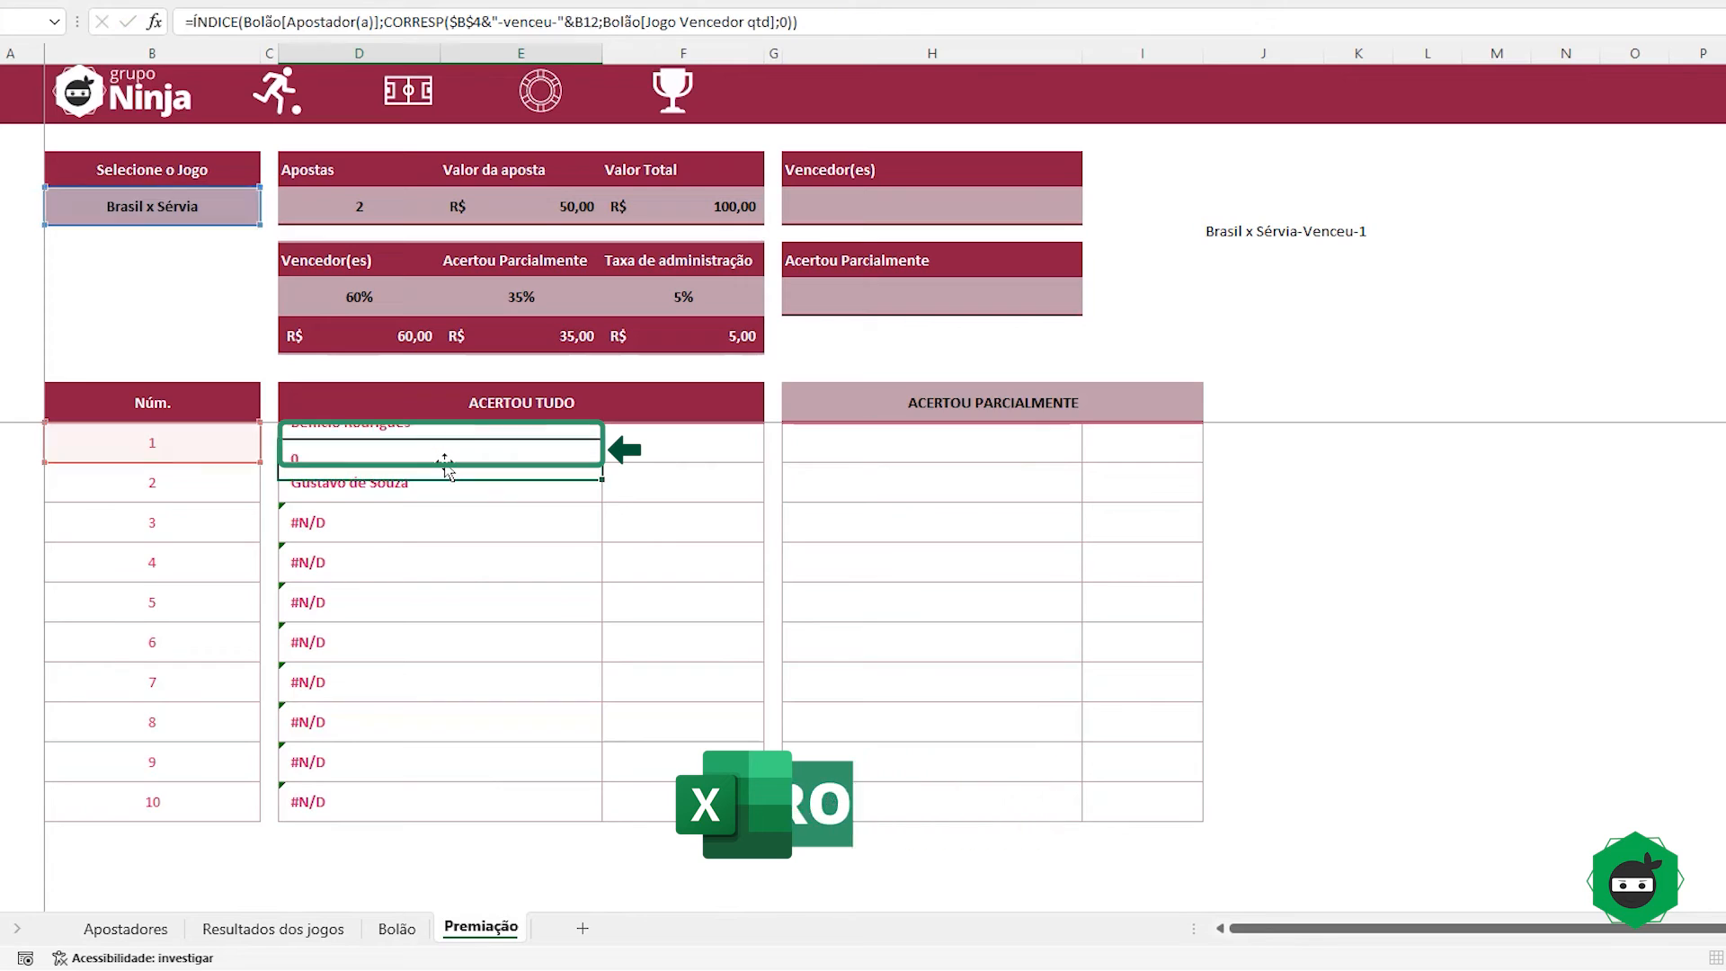
Step: Fill the SEERRO winner formula down the ACERTOU TUDO list through Núm. 10 without copying the formatting
{"action": "left_click", "coordinate": [471, 448]}
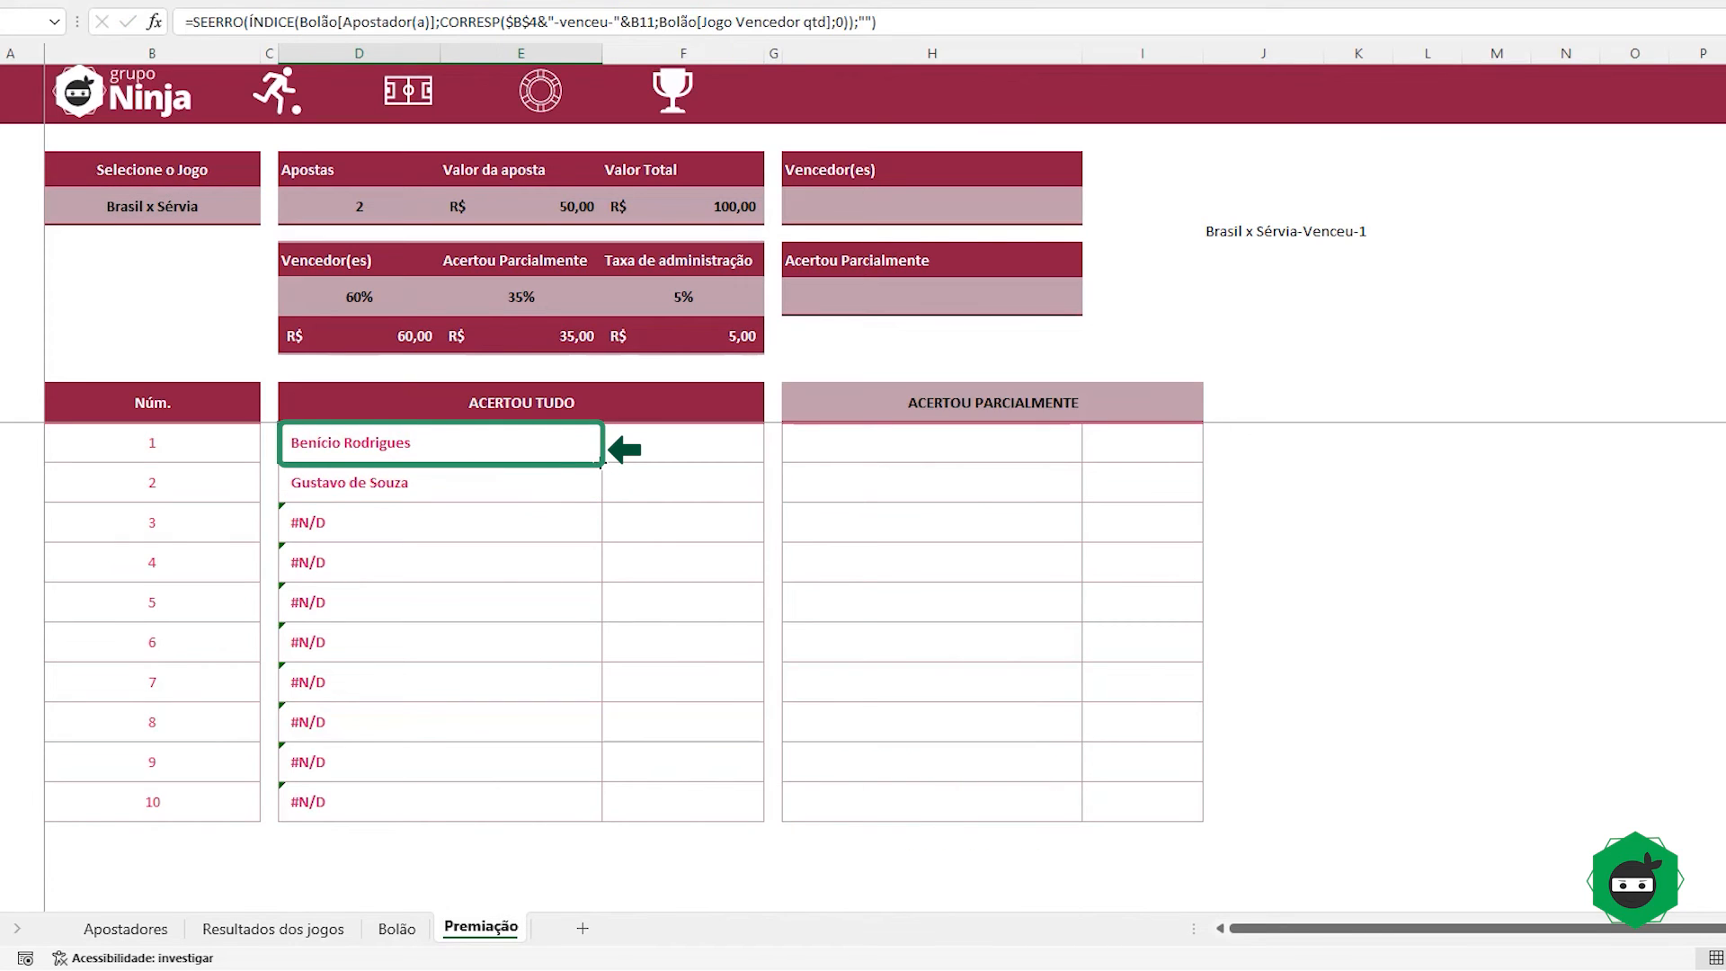
{"action": "left_click_drag", "start_coordinate": [603, 463], "coordinate": [625, 825]}
{"action": "left_click", "coordinate": [625, 836]}
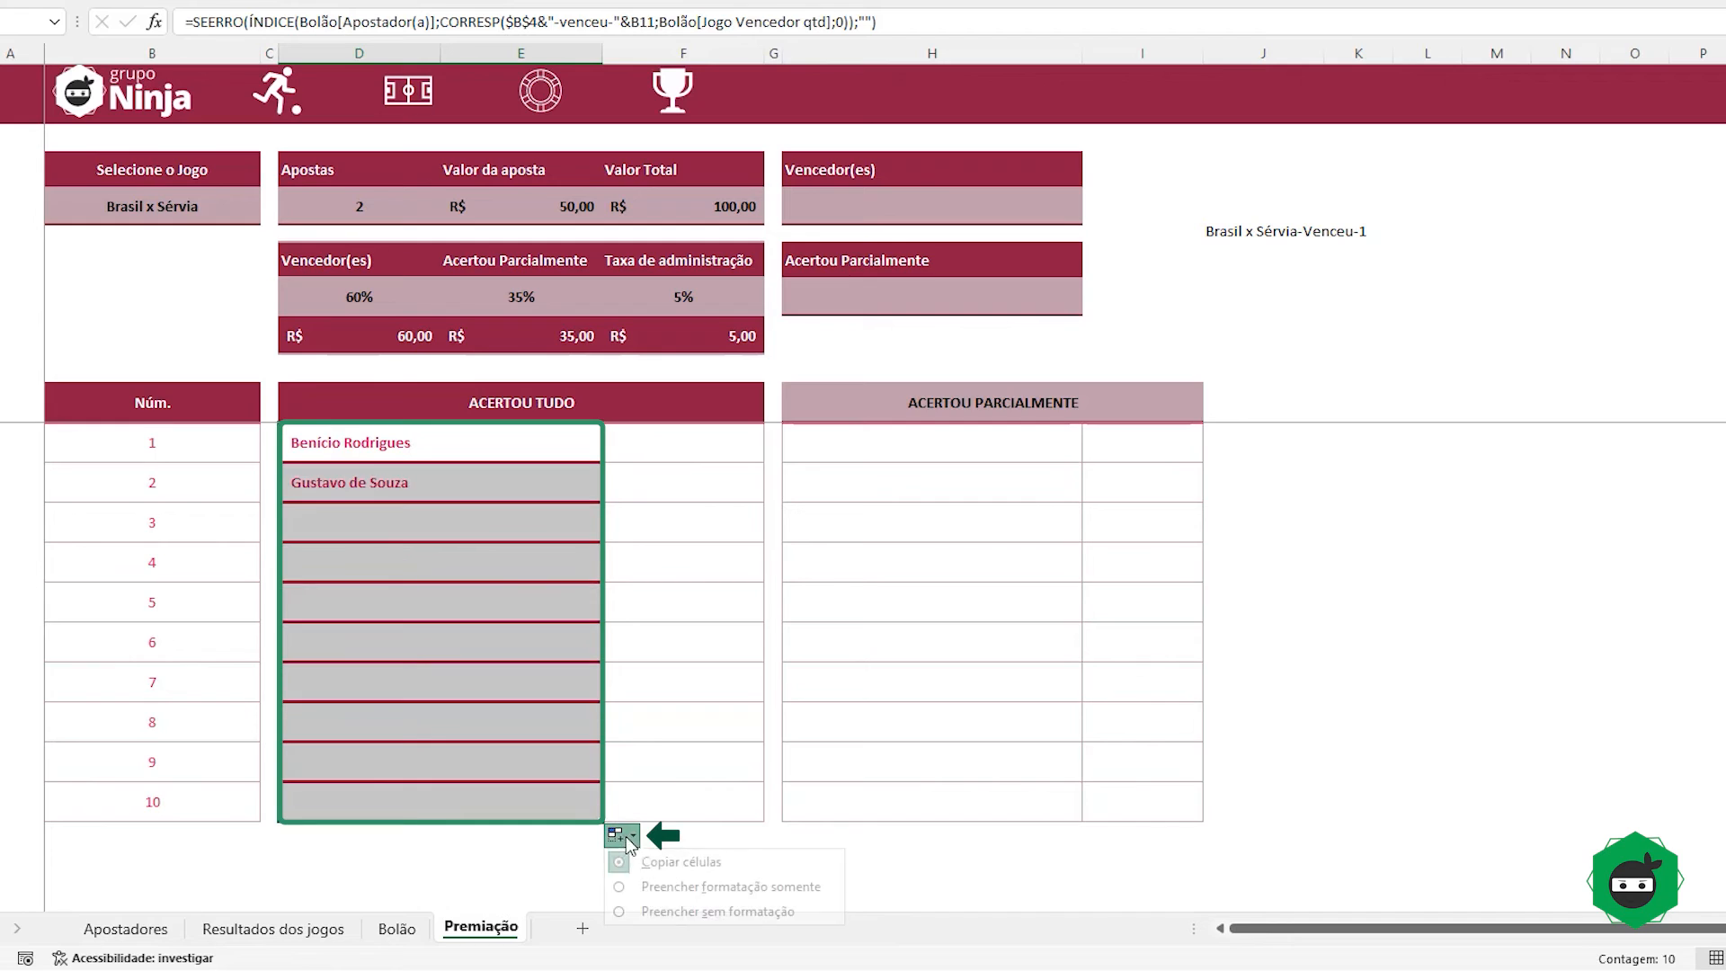
{"action": "left_click", "coordinate": [683, 910]}
{"action": "left_click_drag", "start_coordinate": [404, 444], "coordinate": [412, 490]}
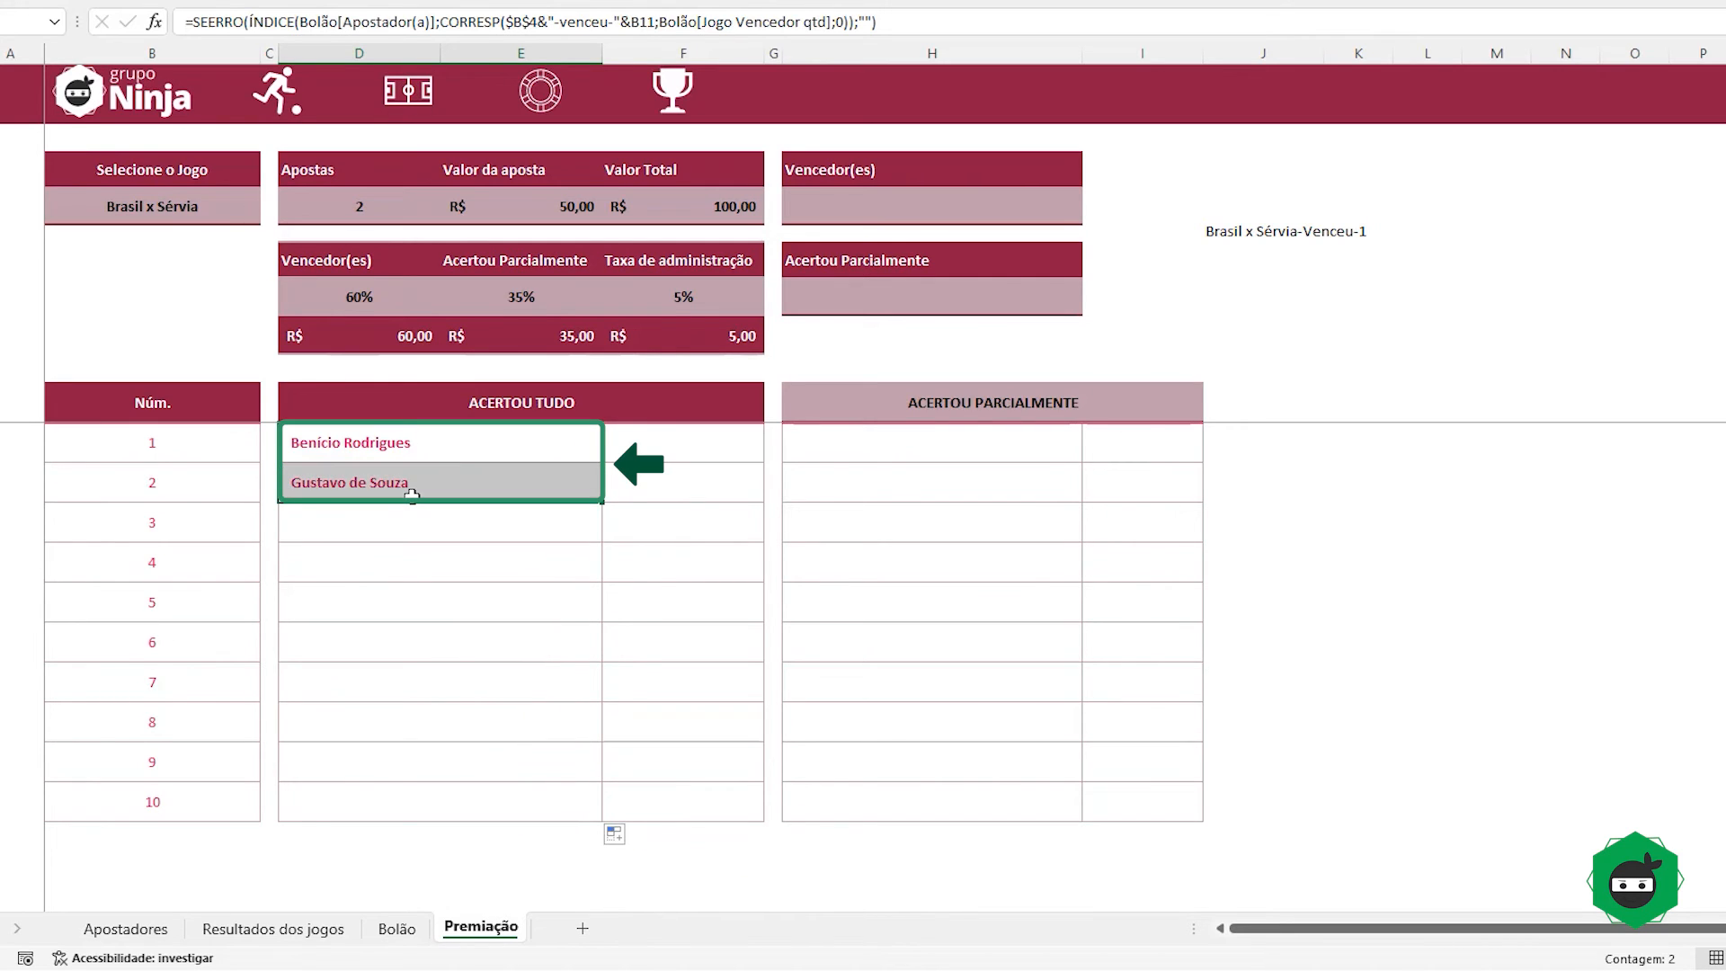
Step: Copy the text of the first ACERTOU TUDO formula into the first ACERTOU PARCIALMENTE cell
{"action": "left_click", "coordinate": [855, 448]}
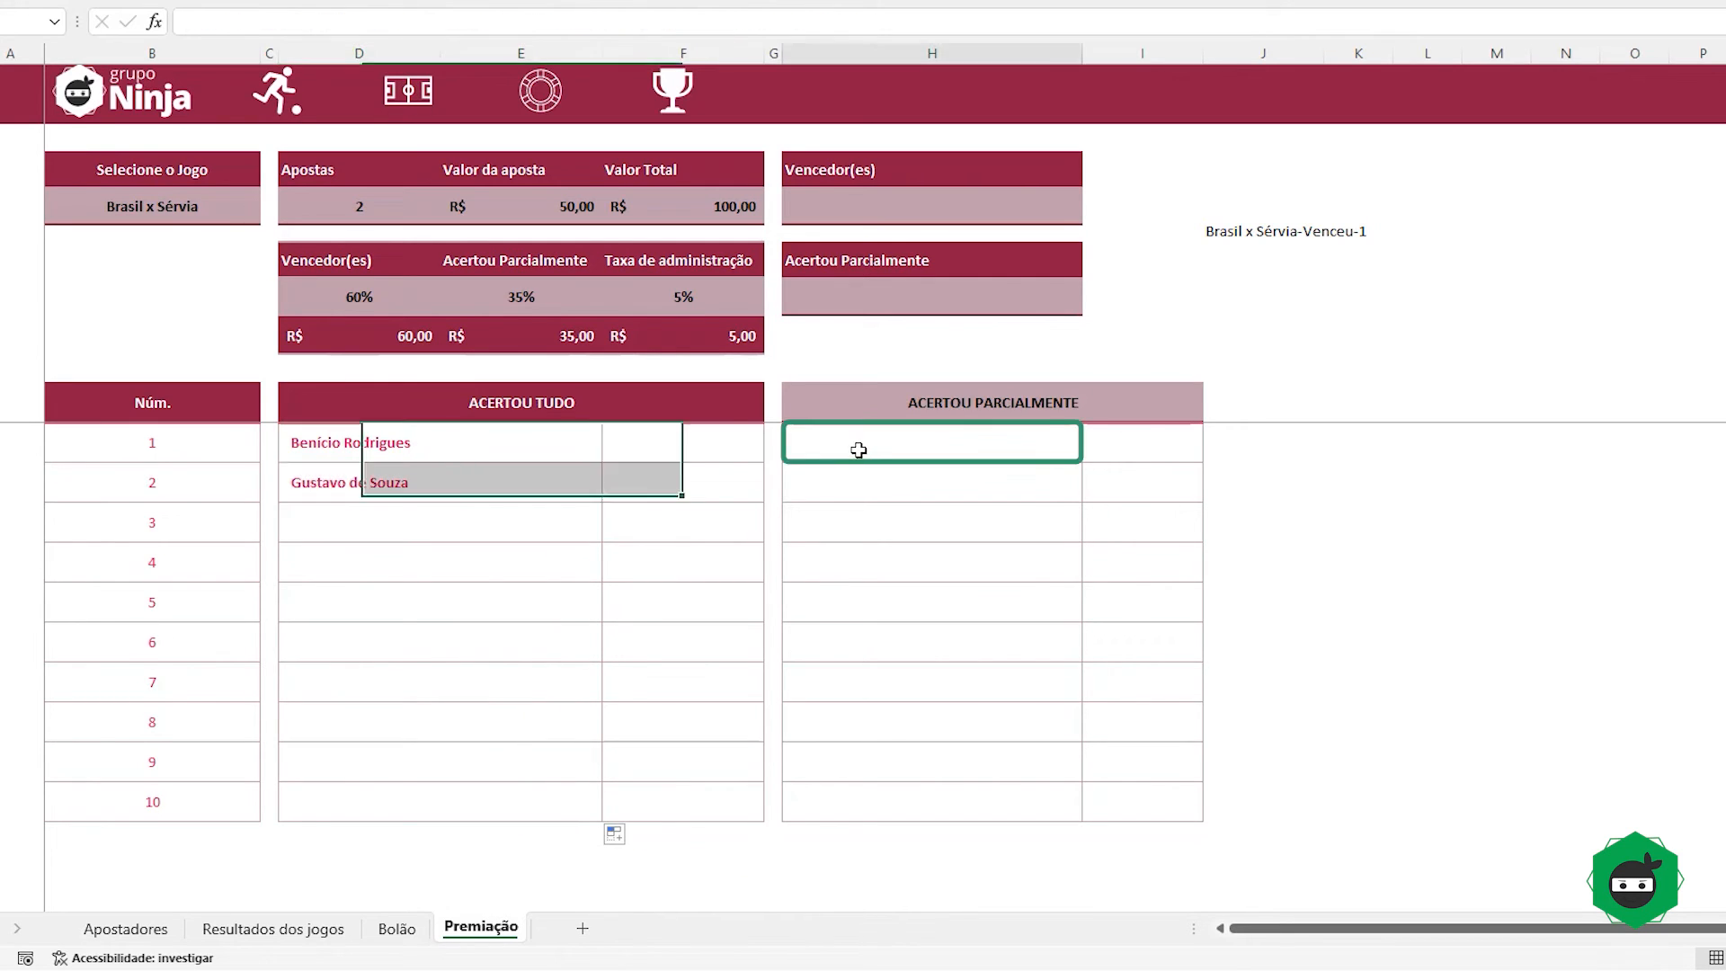
{"action": "left_click", "coordinate": [480, 437]}
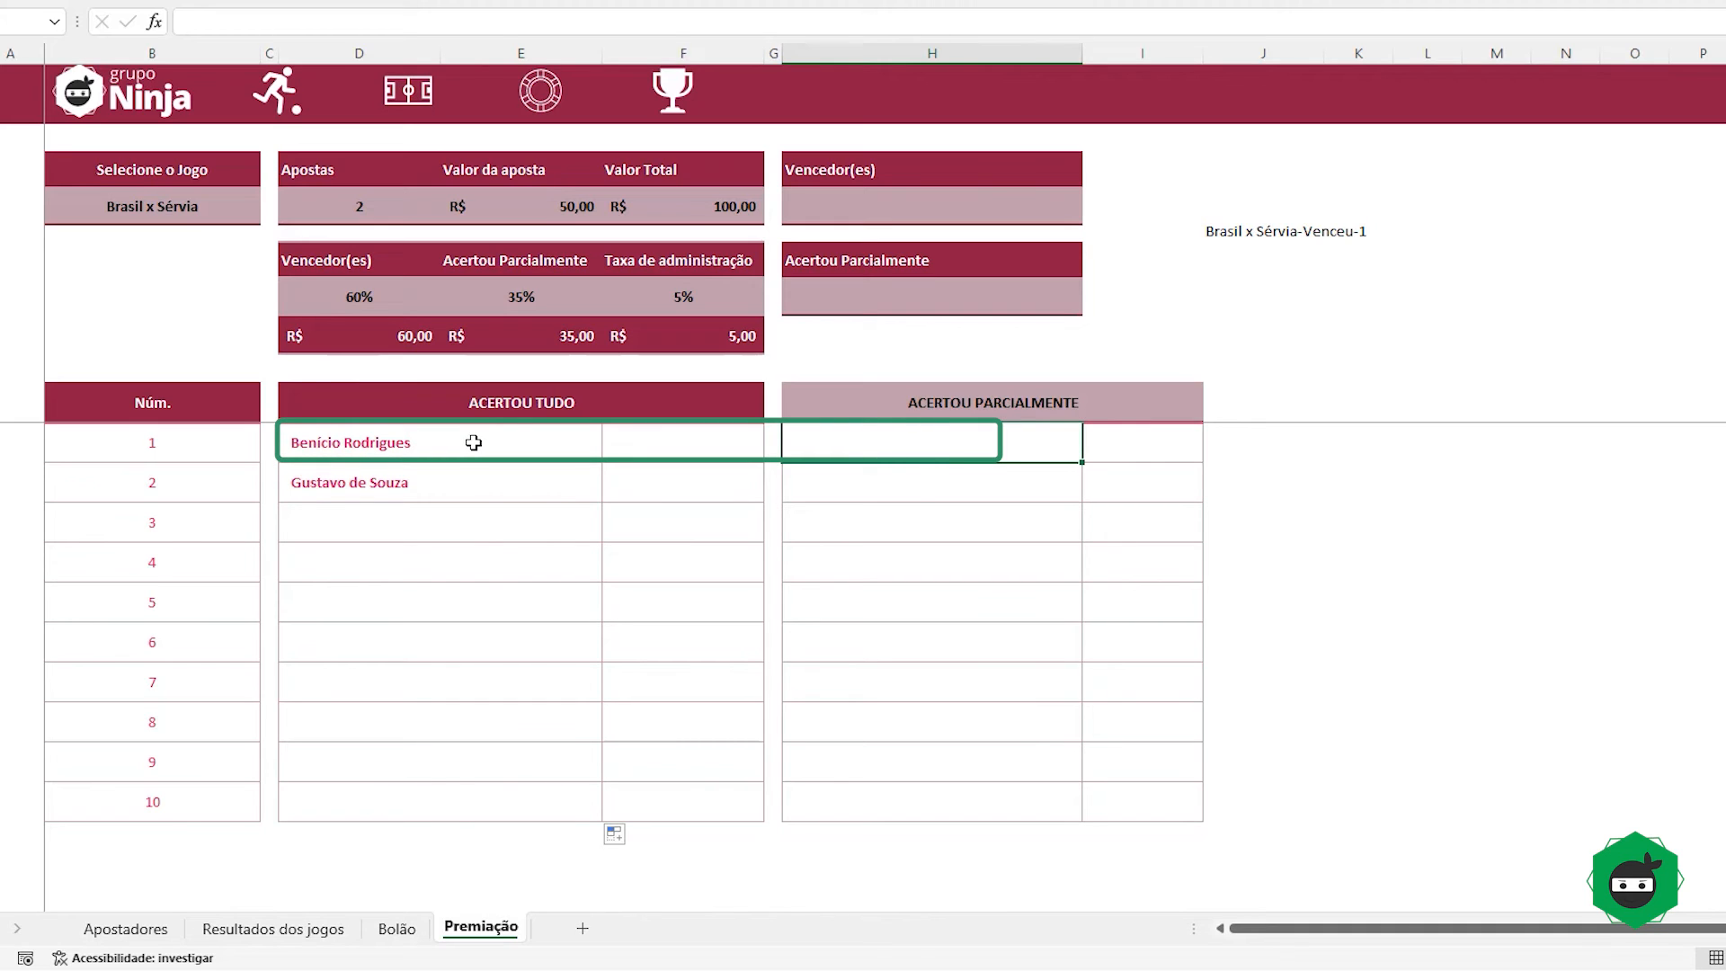
{"action": "triple_click", "coordinate": [474, 442]}
{"action": "key", "text": "ctrl+c"}
{"action": "key", "text": "Escape"}
{"action": "double_click", "coordinate": [902, 446]}
{"action": "key", "text": "ctrl+v"}
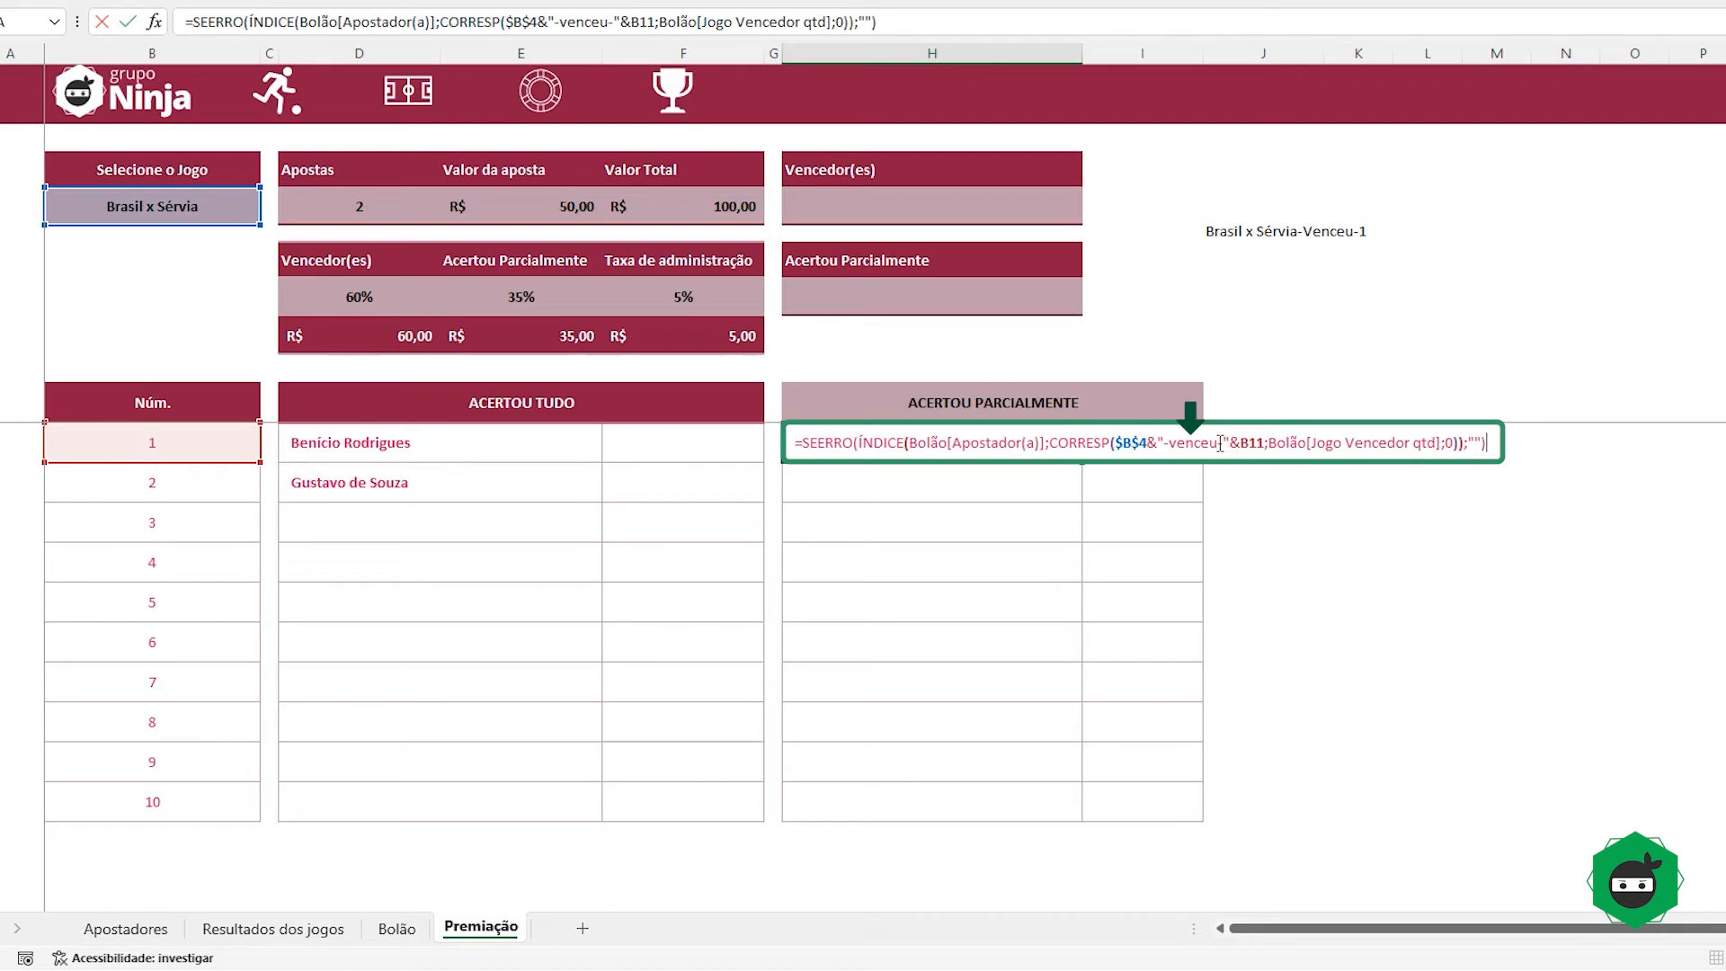
Step: Replace the lookup text "venceu" with "Acertou parcialmente" in the first ACERTOU PARCIALMENTE formula
{"action": "left_click_drag", "start_coordinate": [1172, 441], "coordinate": [1212, 443]}
{"action": "type", "text": "Acertou parcialme"}
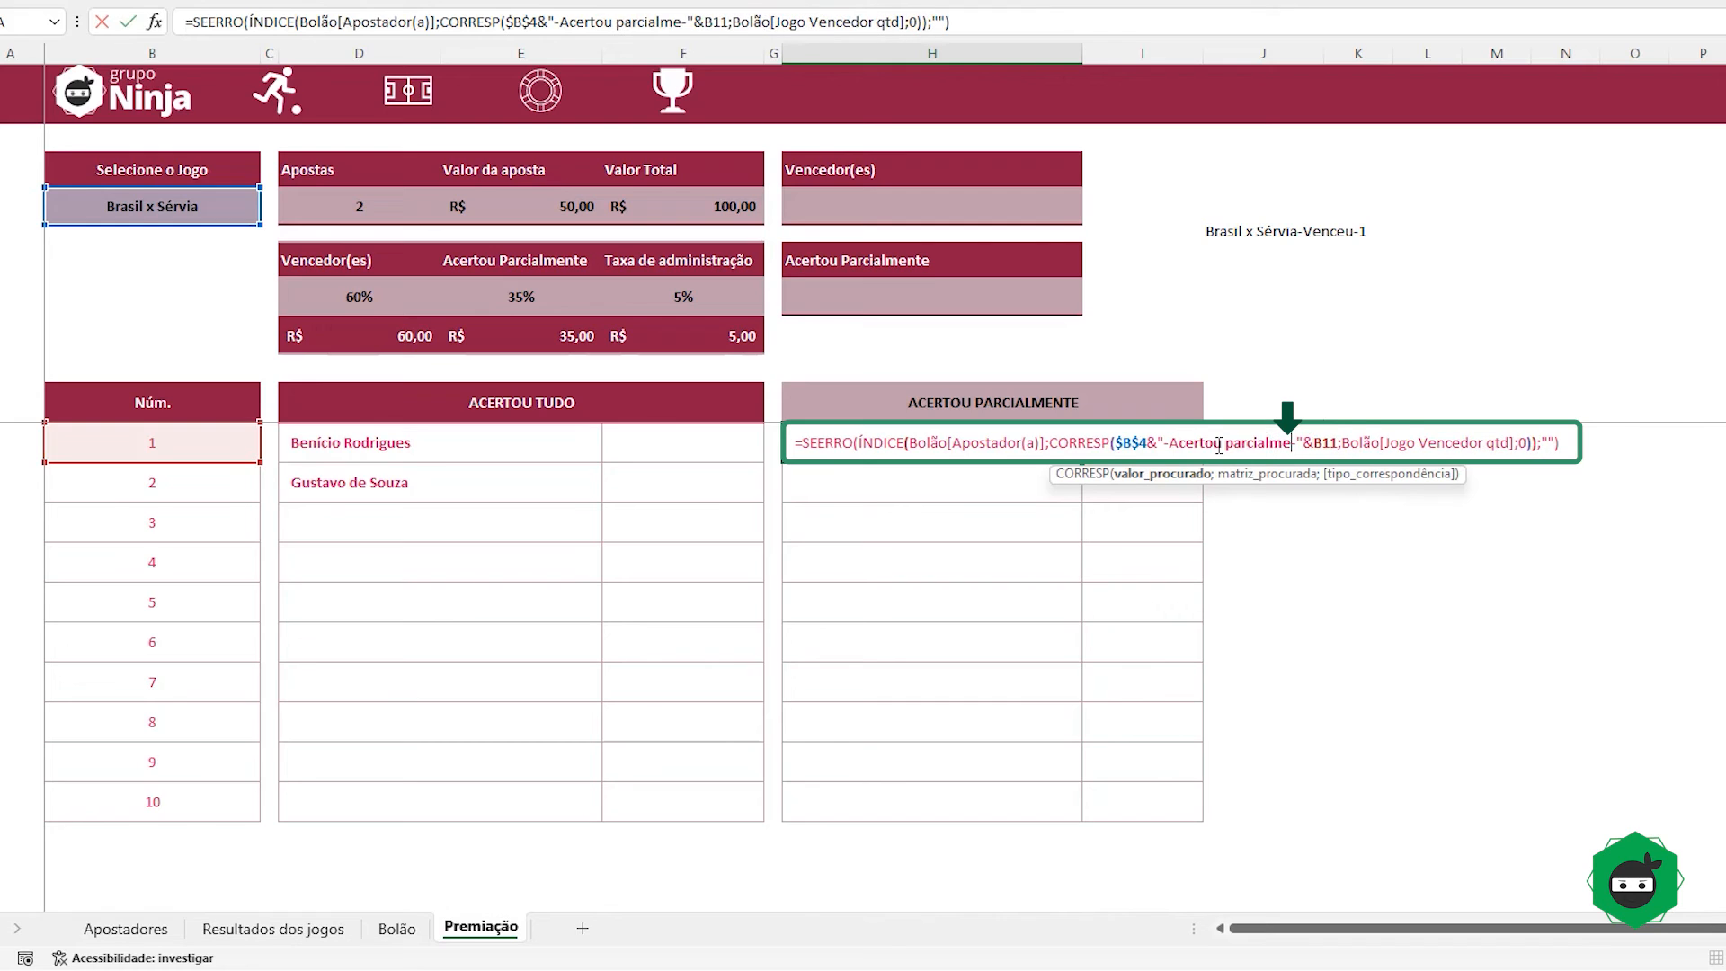
{"action": "type", "text": "nte"}
{"action": "key", "text": "Return"}
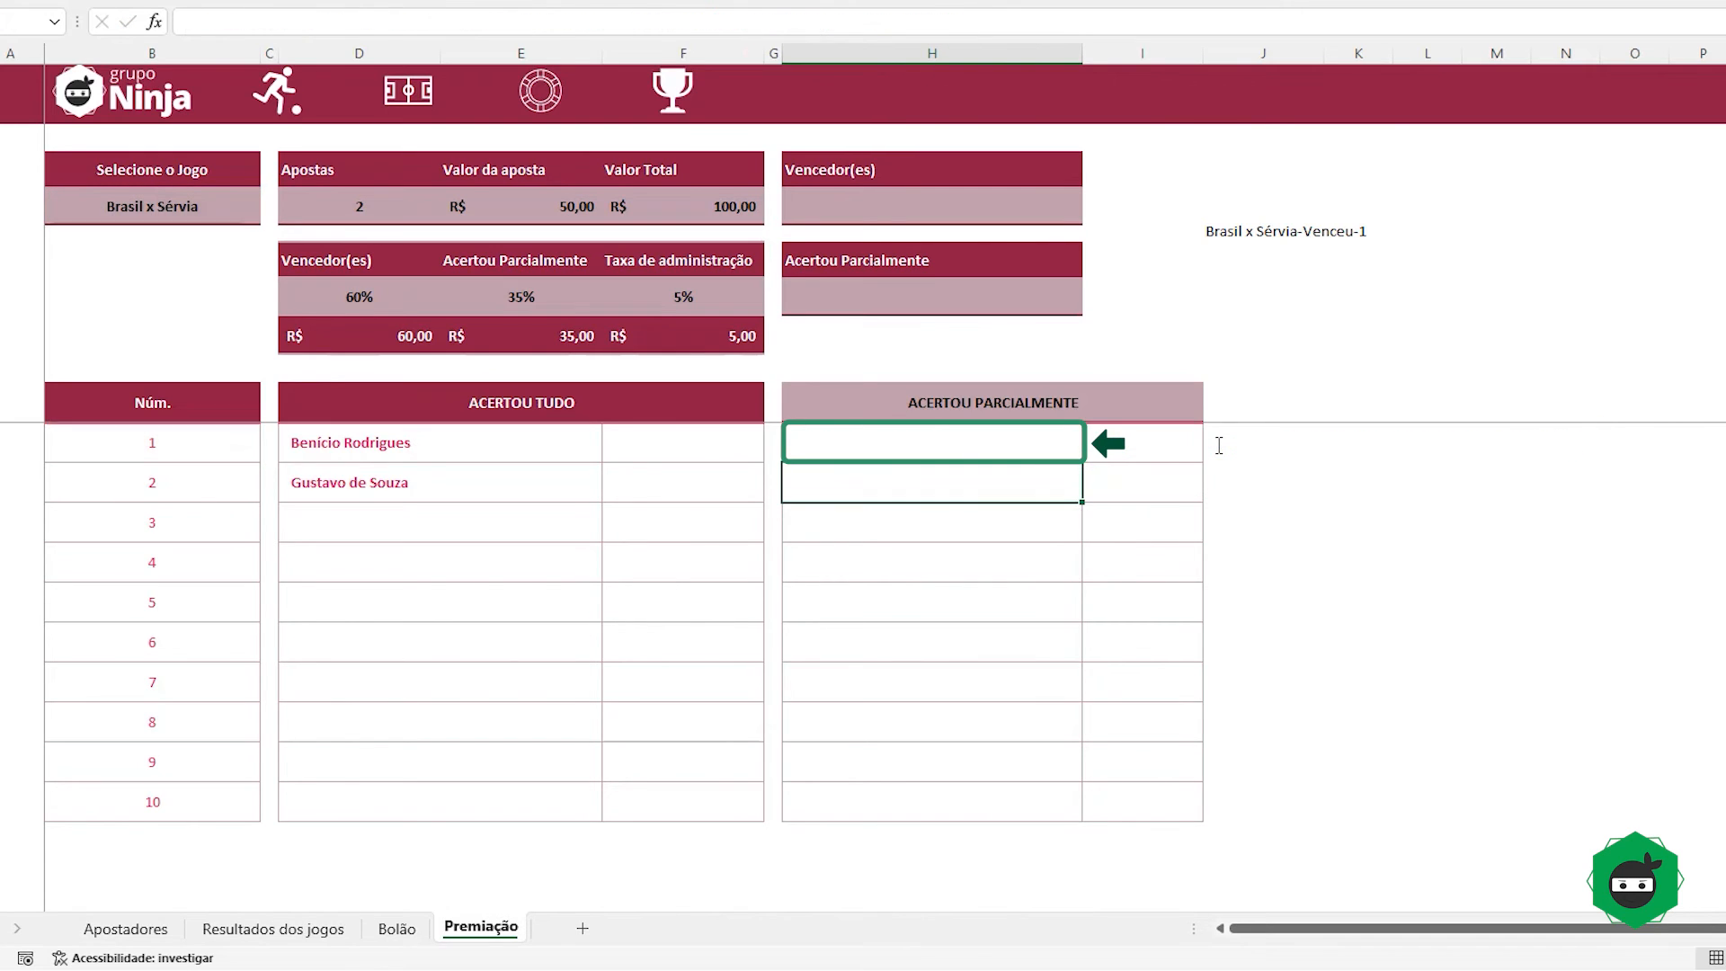
{"action": "left_click", "coordinate": [1028, 447]}
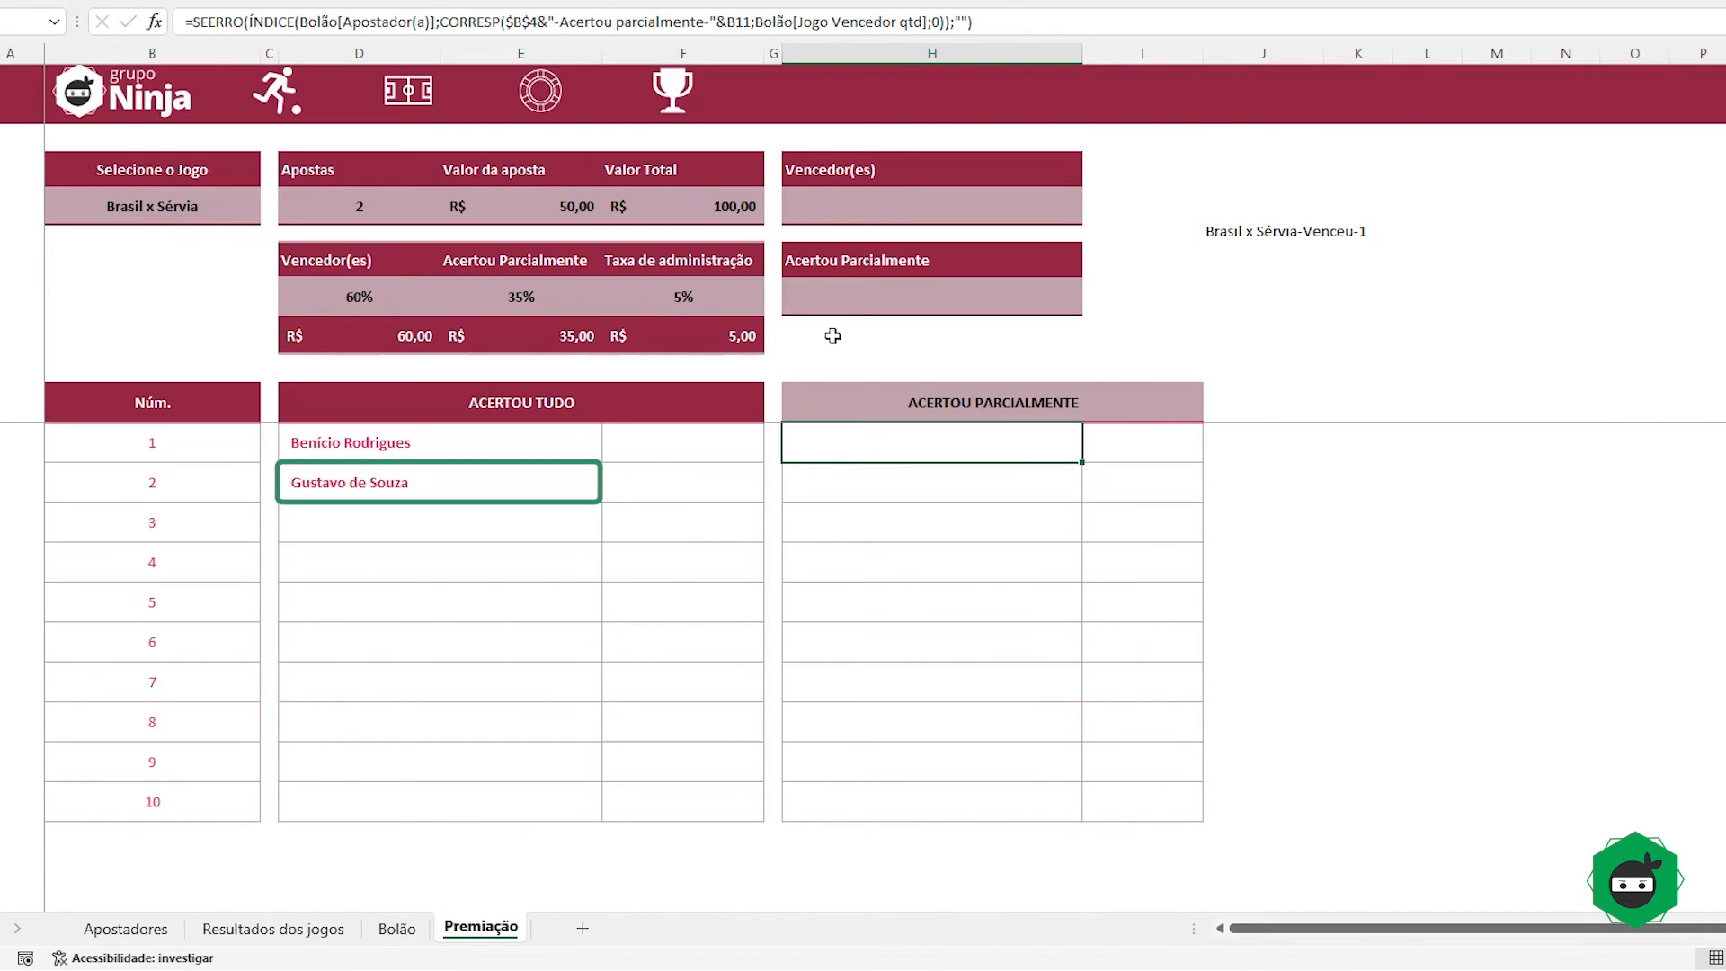
{"action": "left_click", "coordinate": [367, 479]}
{"action": "left_click", "coordinate": [934, 445]}
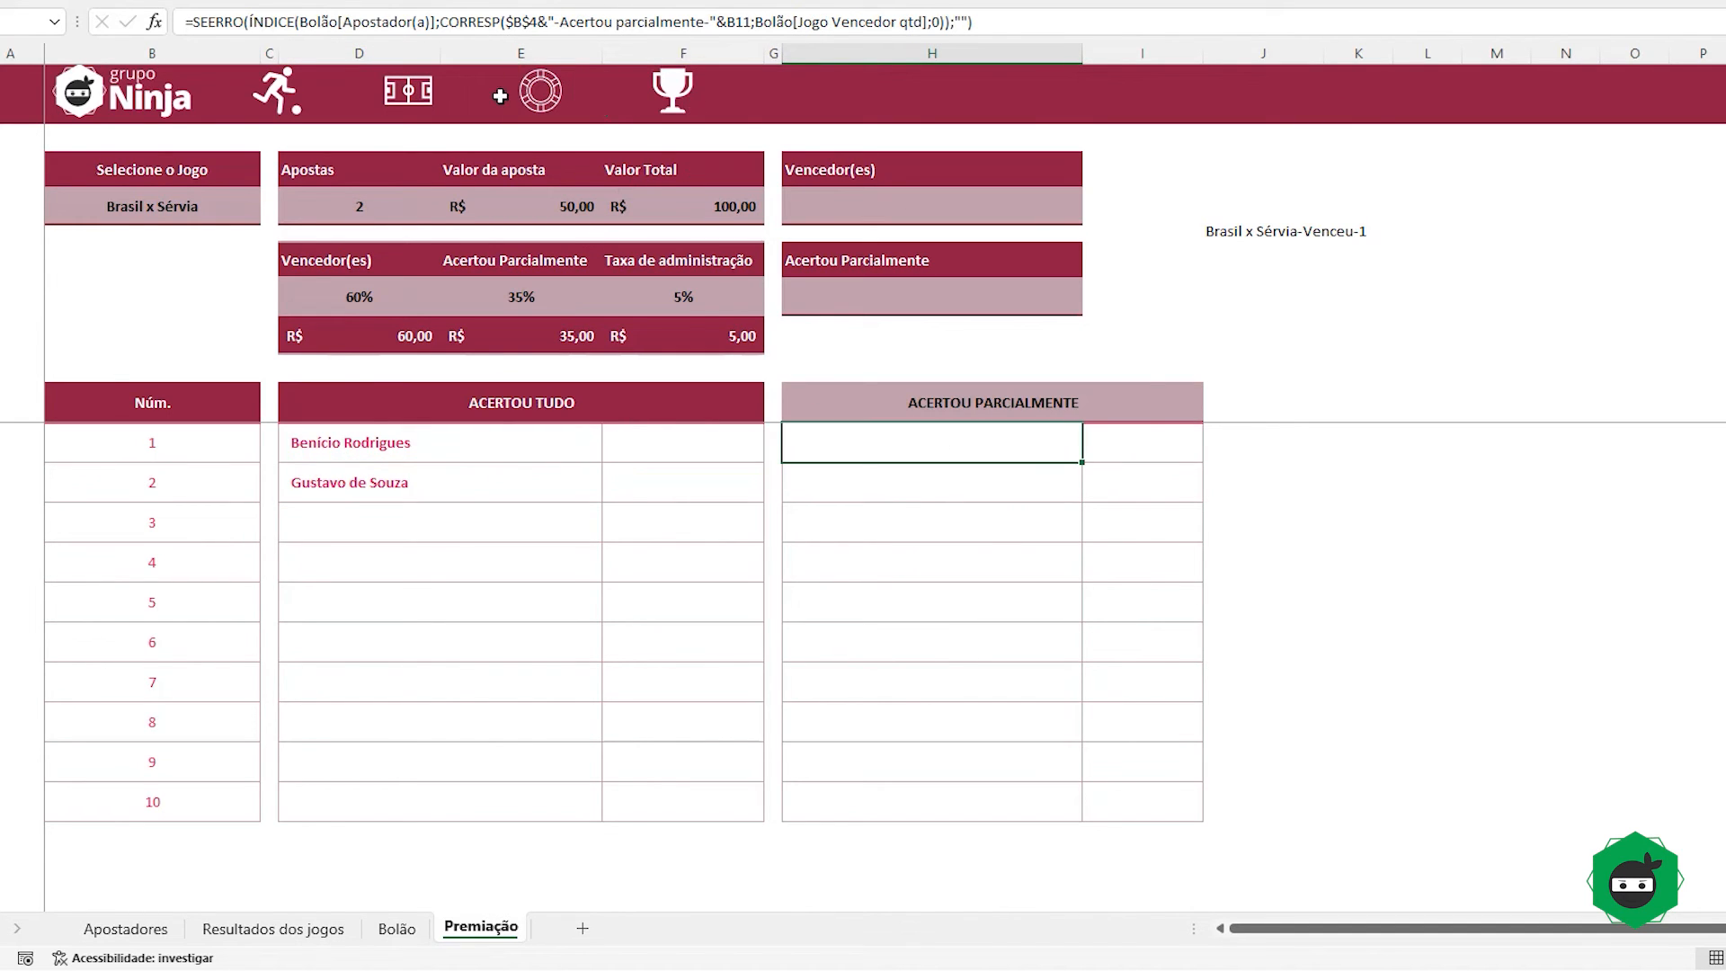
Step: On the Bolão sheet, set Ppt 02 of the second Brasil x Sérvia bet to 1 and return to Premiação
{"action": "left_click", "coordinate": [540, 89]}
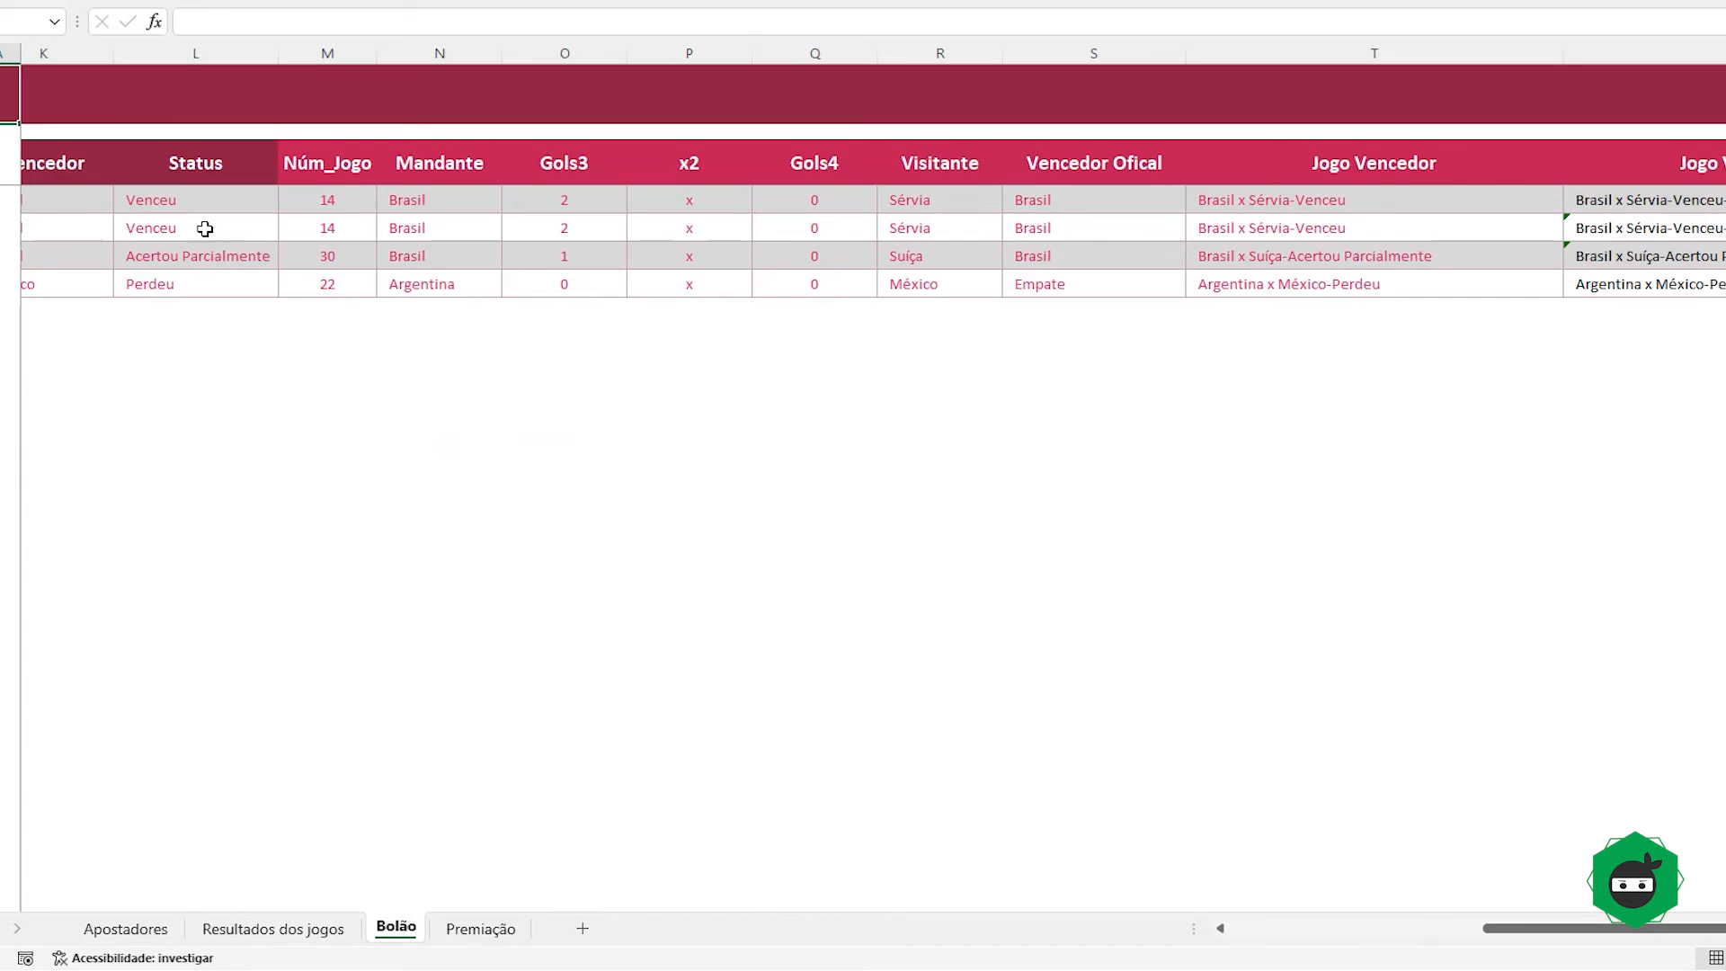
{"action": "left_click", "coordinate": [1308, 931]}
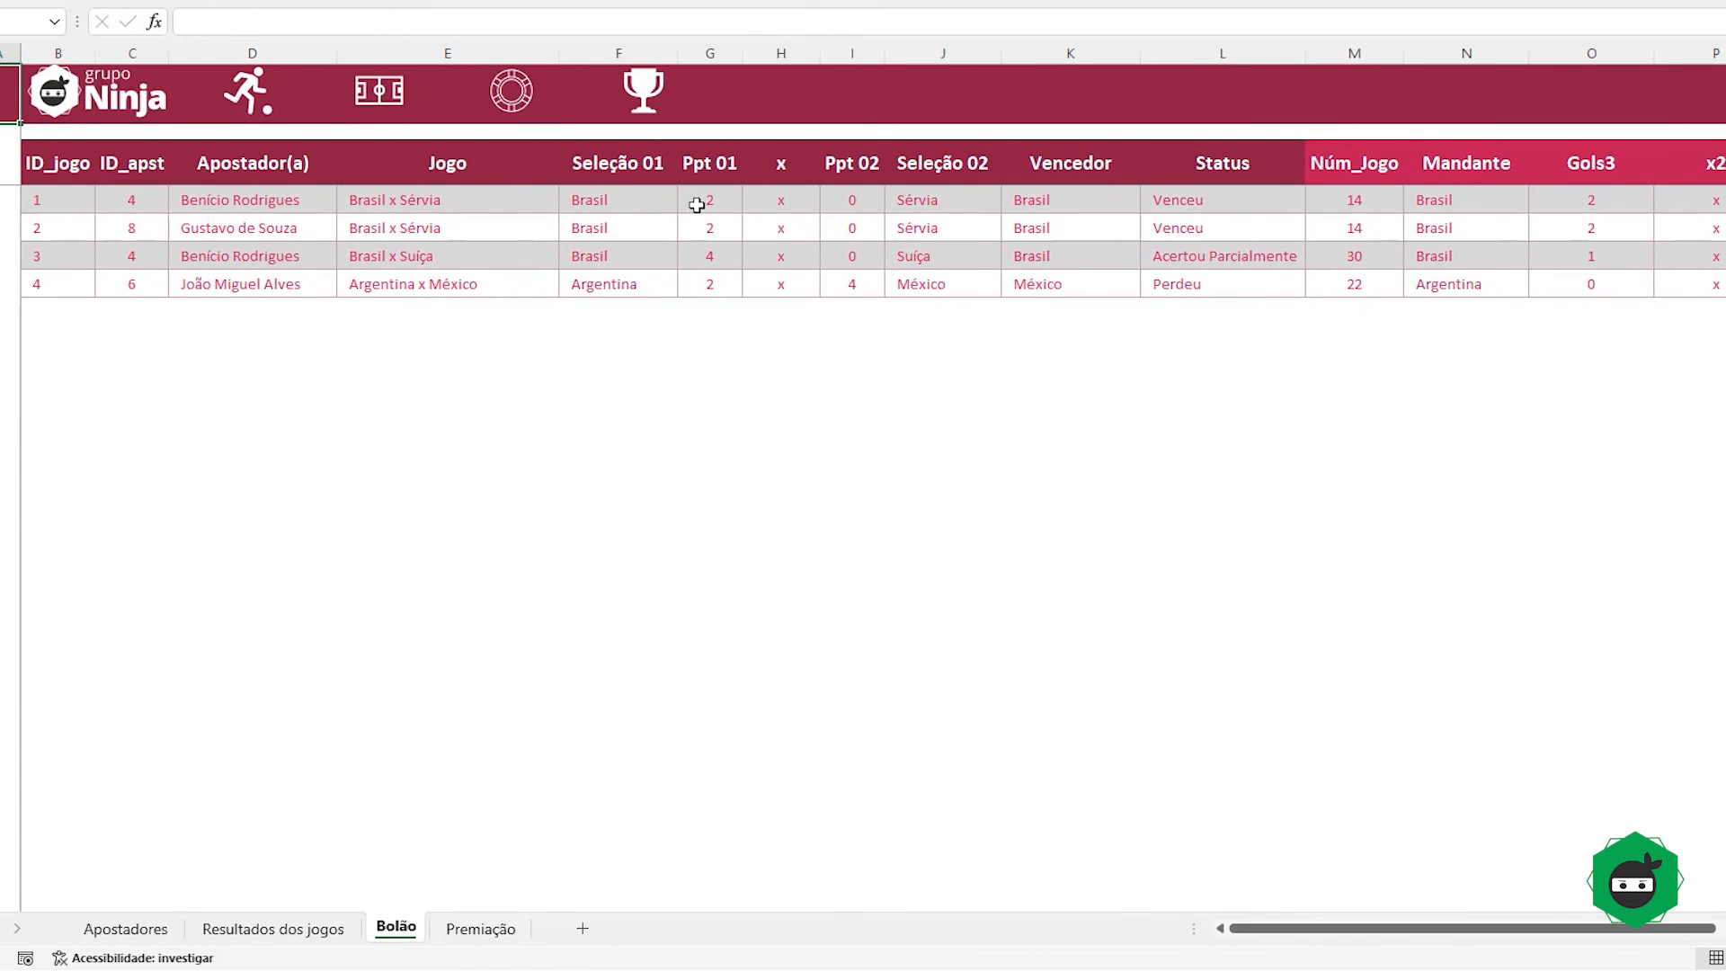
{"action": "left_click", "coordinate": [854, 229]}
{"action": "type", "text": "1"}
{"action": "left_click", "coordinate": [1177, 228]}
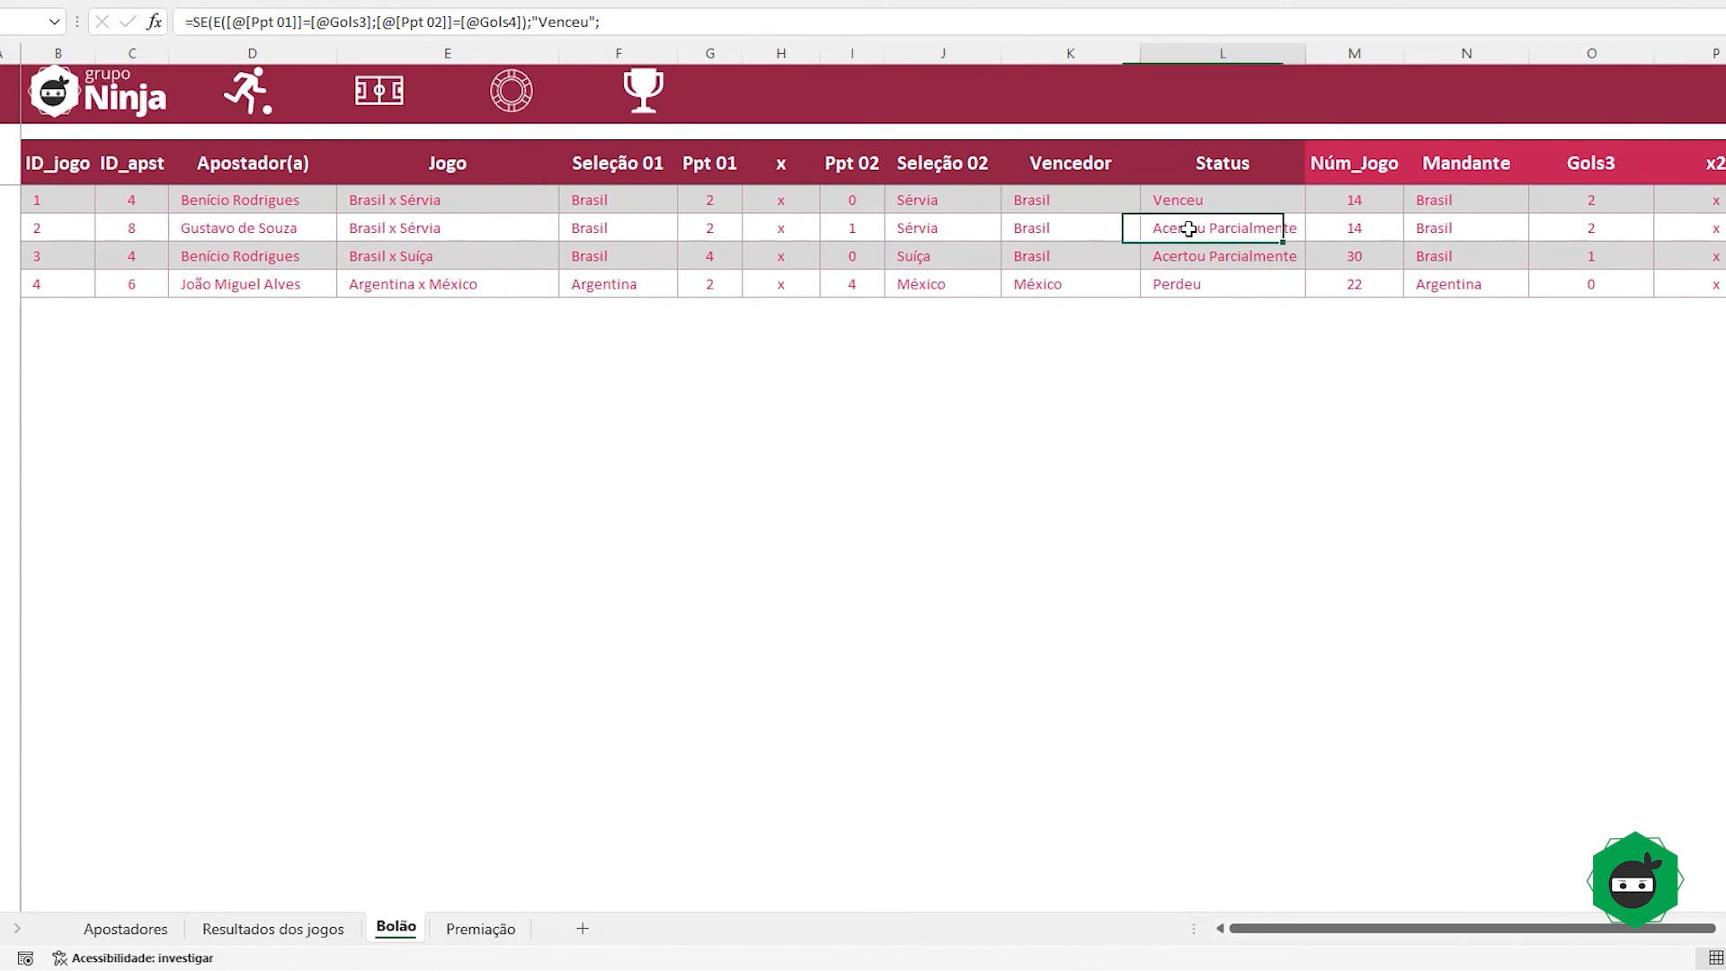
{"action": "left_click", "coordinate": [643, 89]}
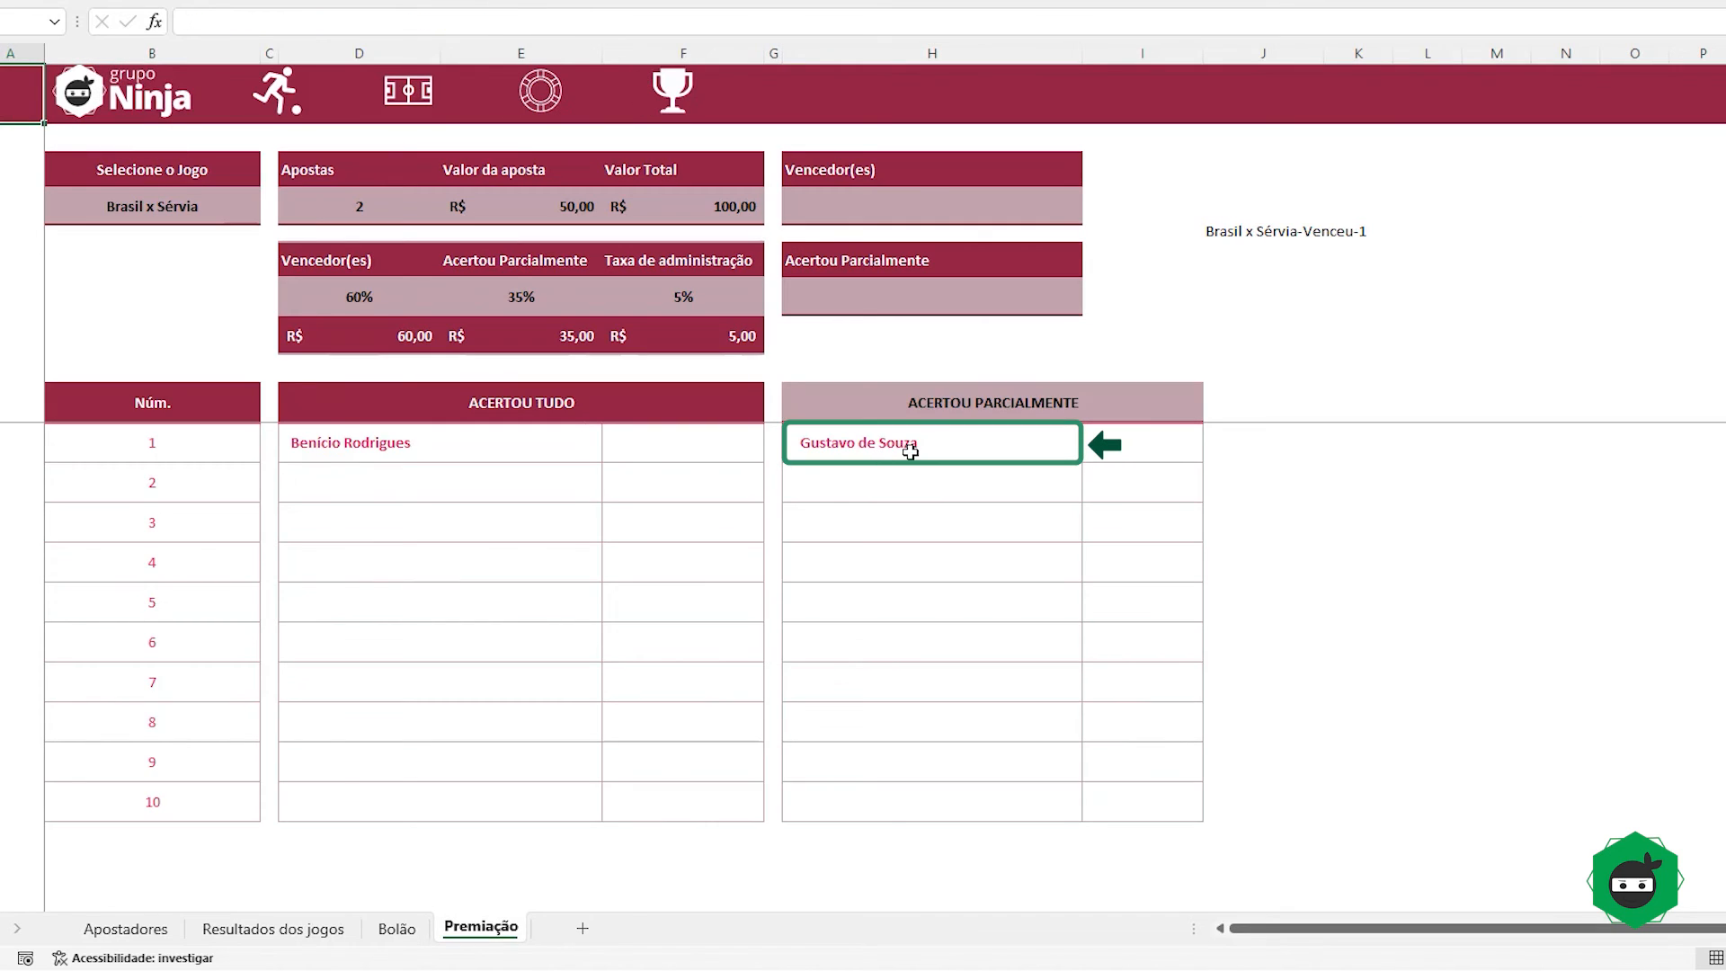
Step: Fill the partial-winner formula down the ACERTOU PARCIALMENTE list through Núm. 10 without copying the formatting
{"action": "left_click", "coordinate": [897, 449]}
{"action": "left_click_drag", "start_coordinate": [1083, 462], "coordinate": [1083, 821]}
{"action": "left_click", "coordinate": [1096, 834]}
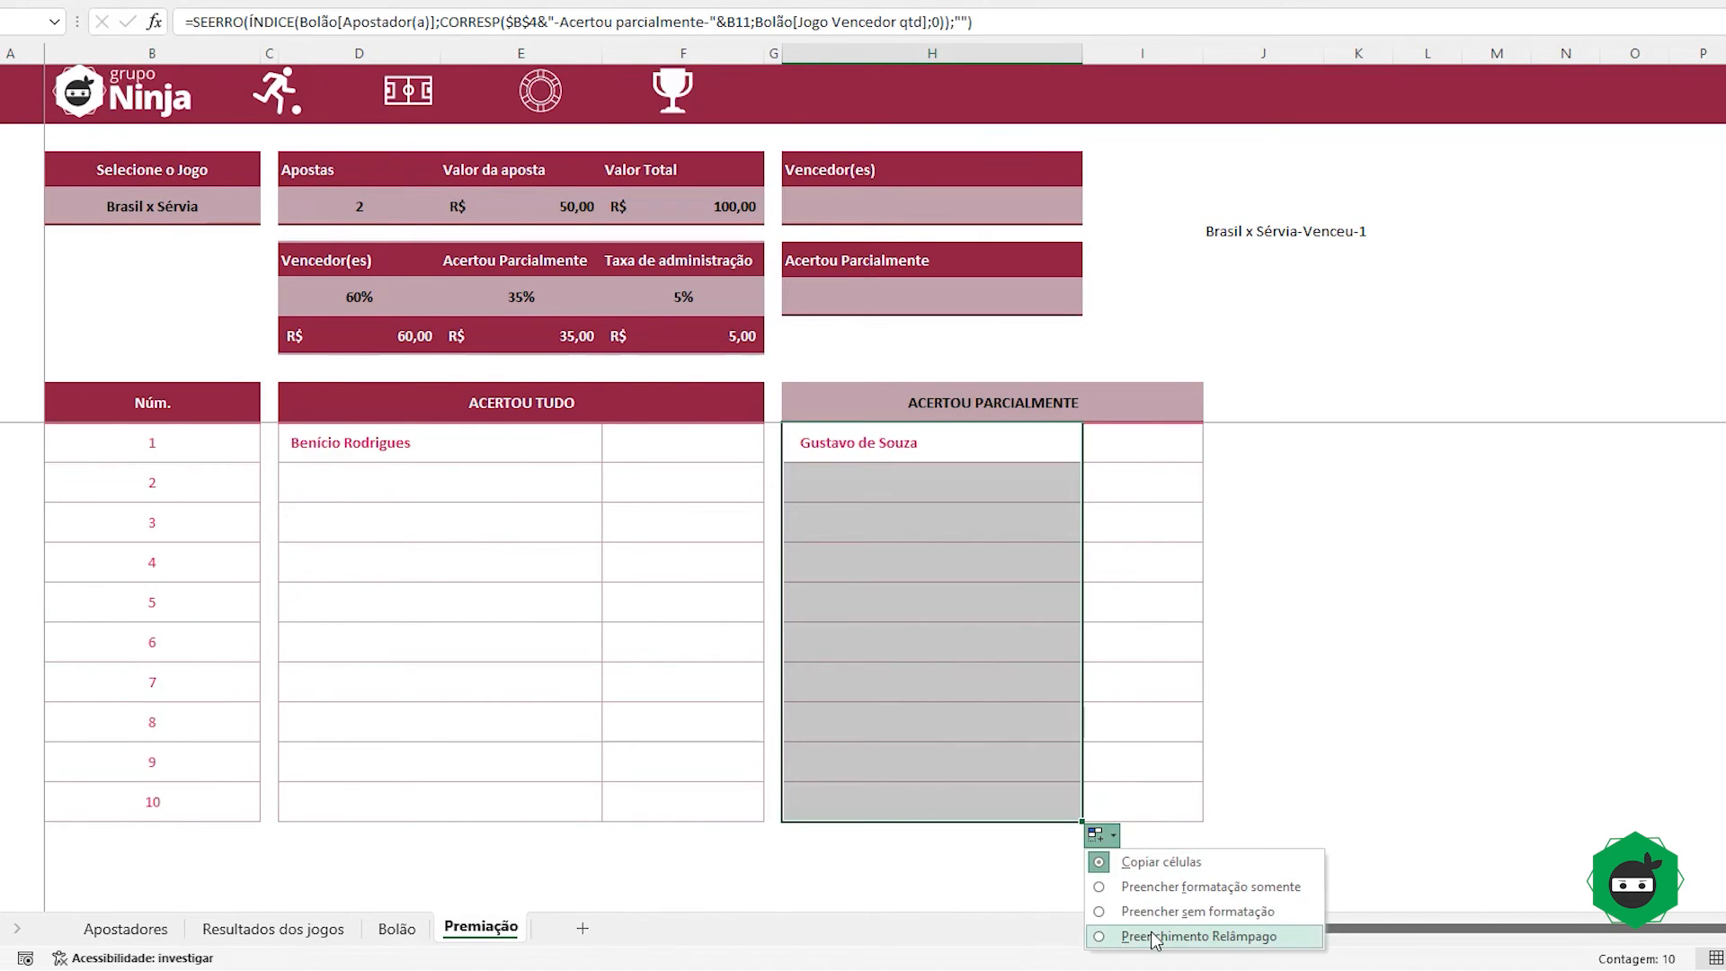
{"action": "left_click", "coordinate": [1160, 902]}
{"action": "left_click", "coordinate": [925, 522]}
{"action": "left_click", "coordinate": [652, 442]}
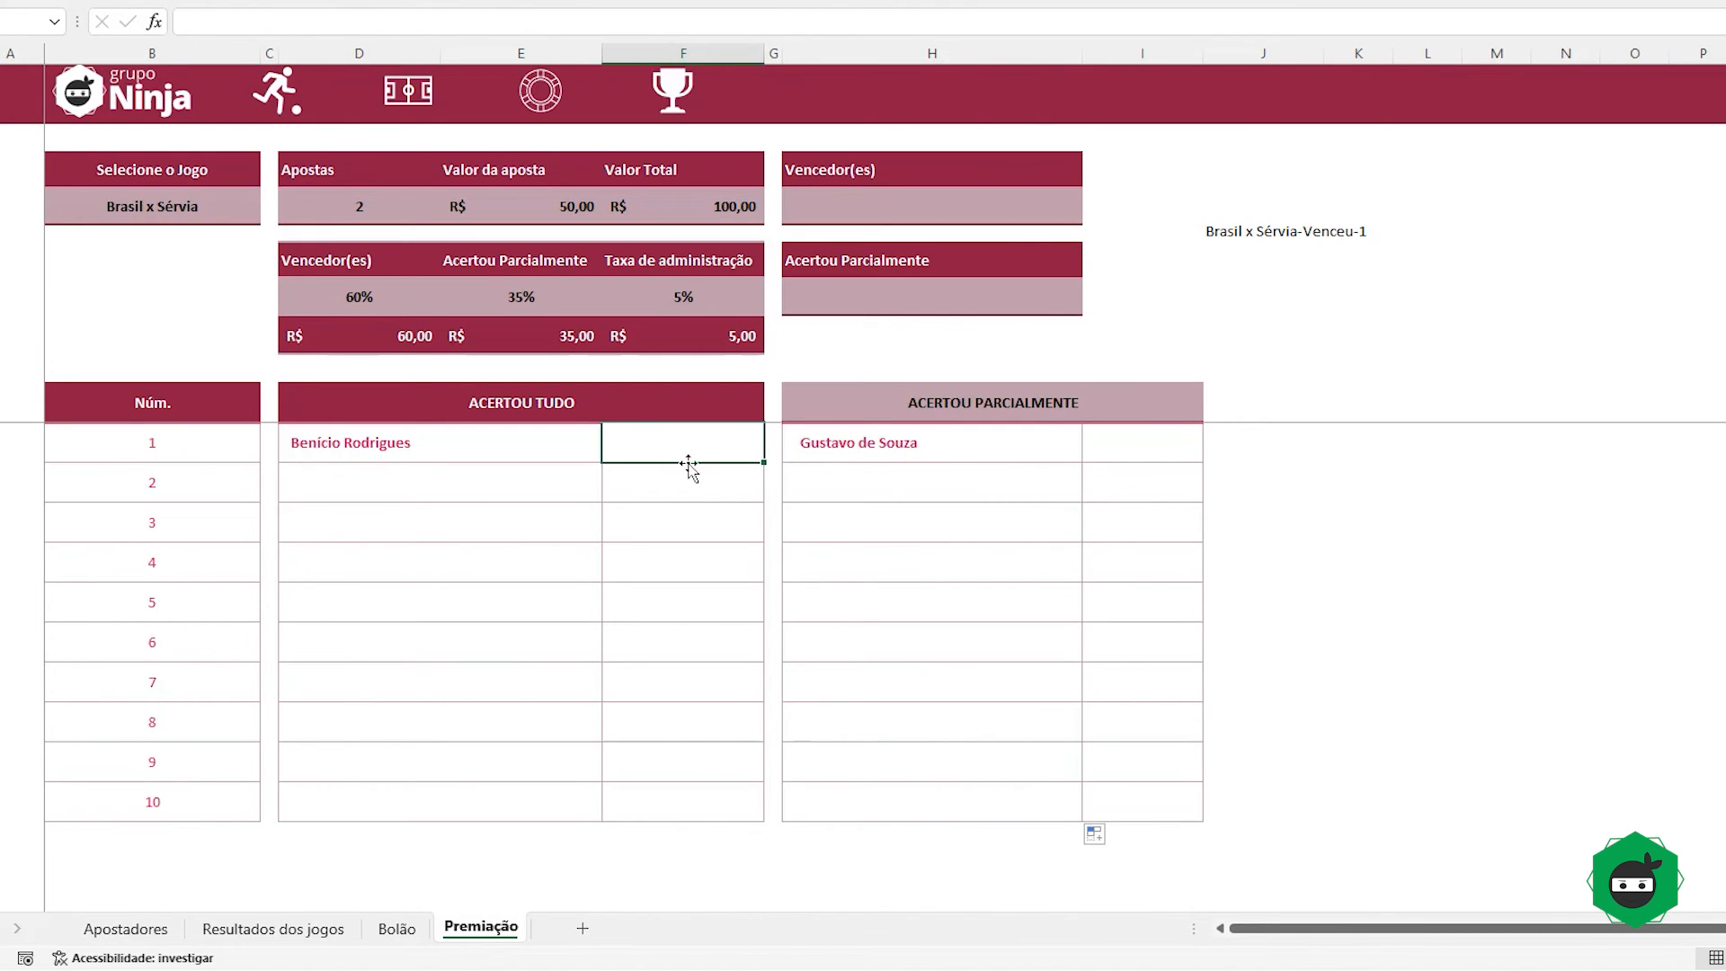
{"action": "left_click", "coordinate": [900, 211]}
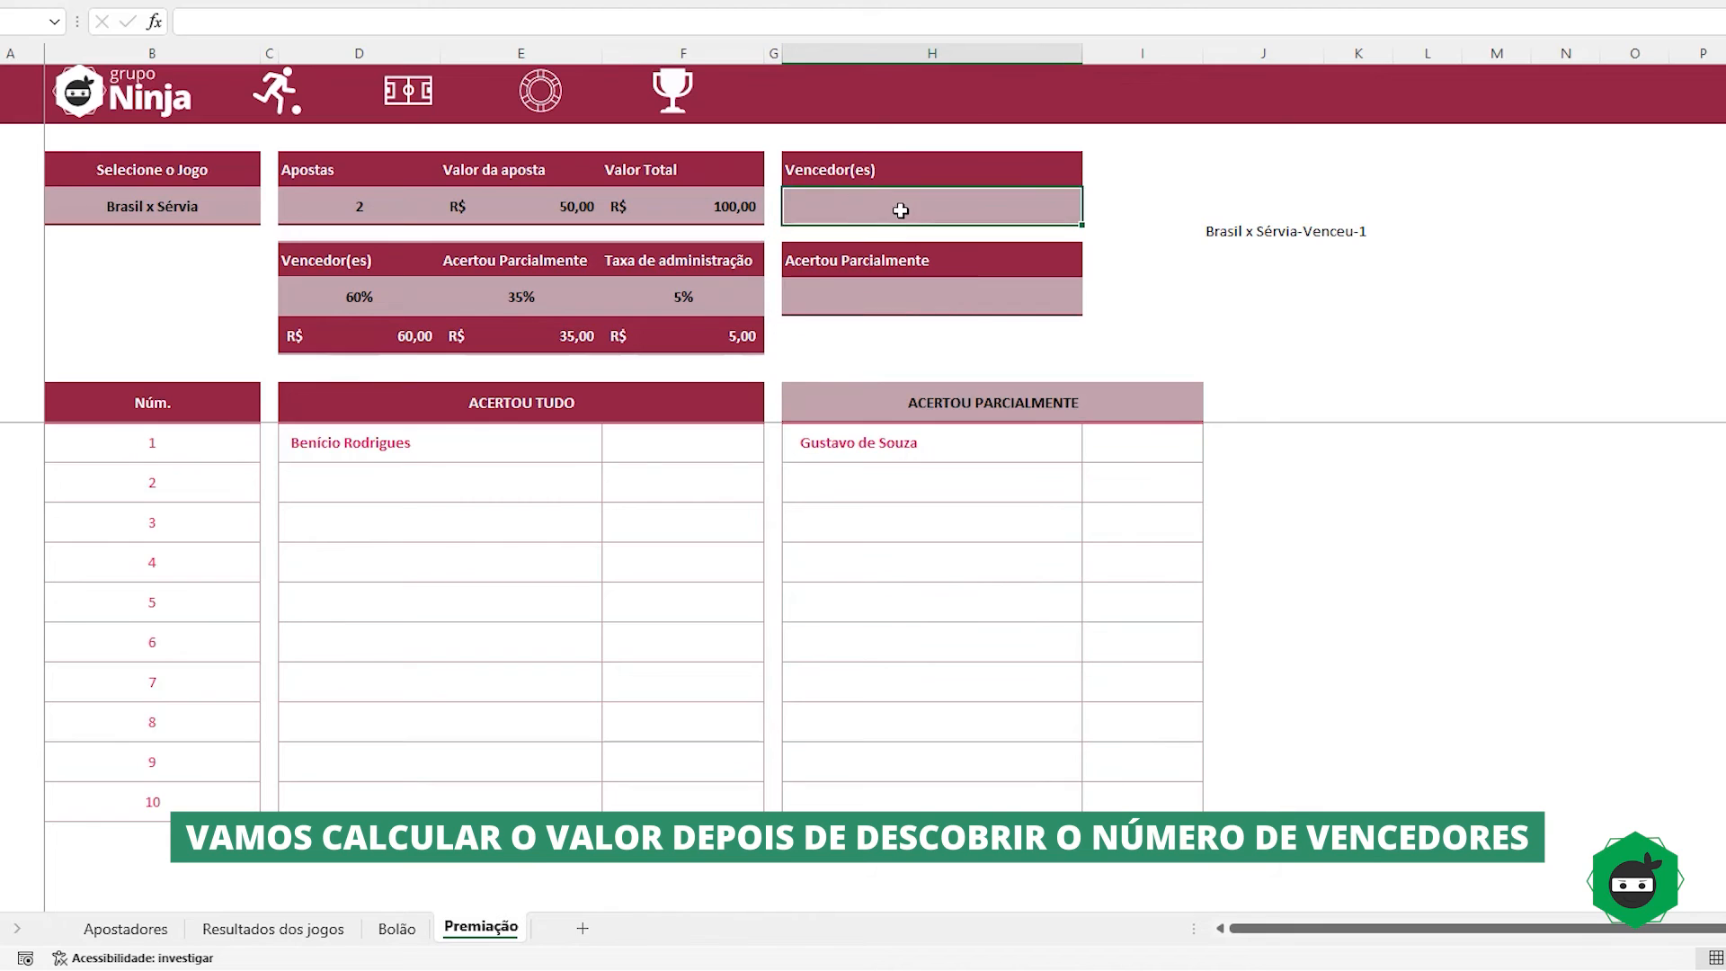
{"action": "left_click", "coordinate": [481, 449]}
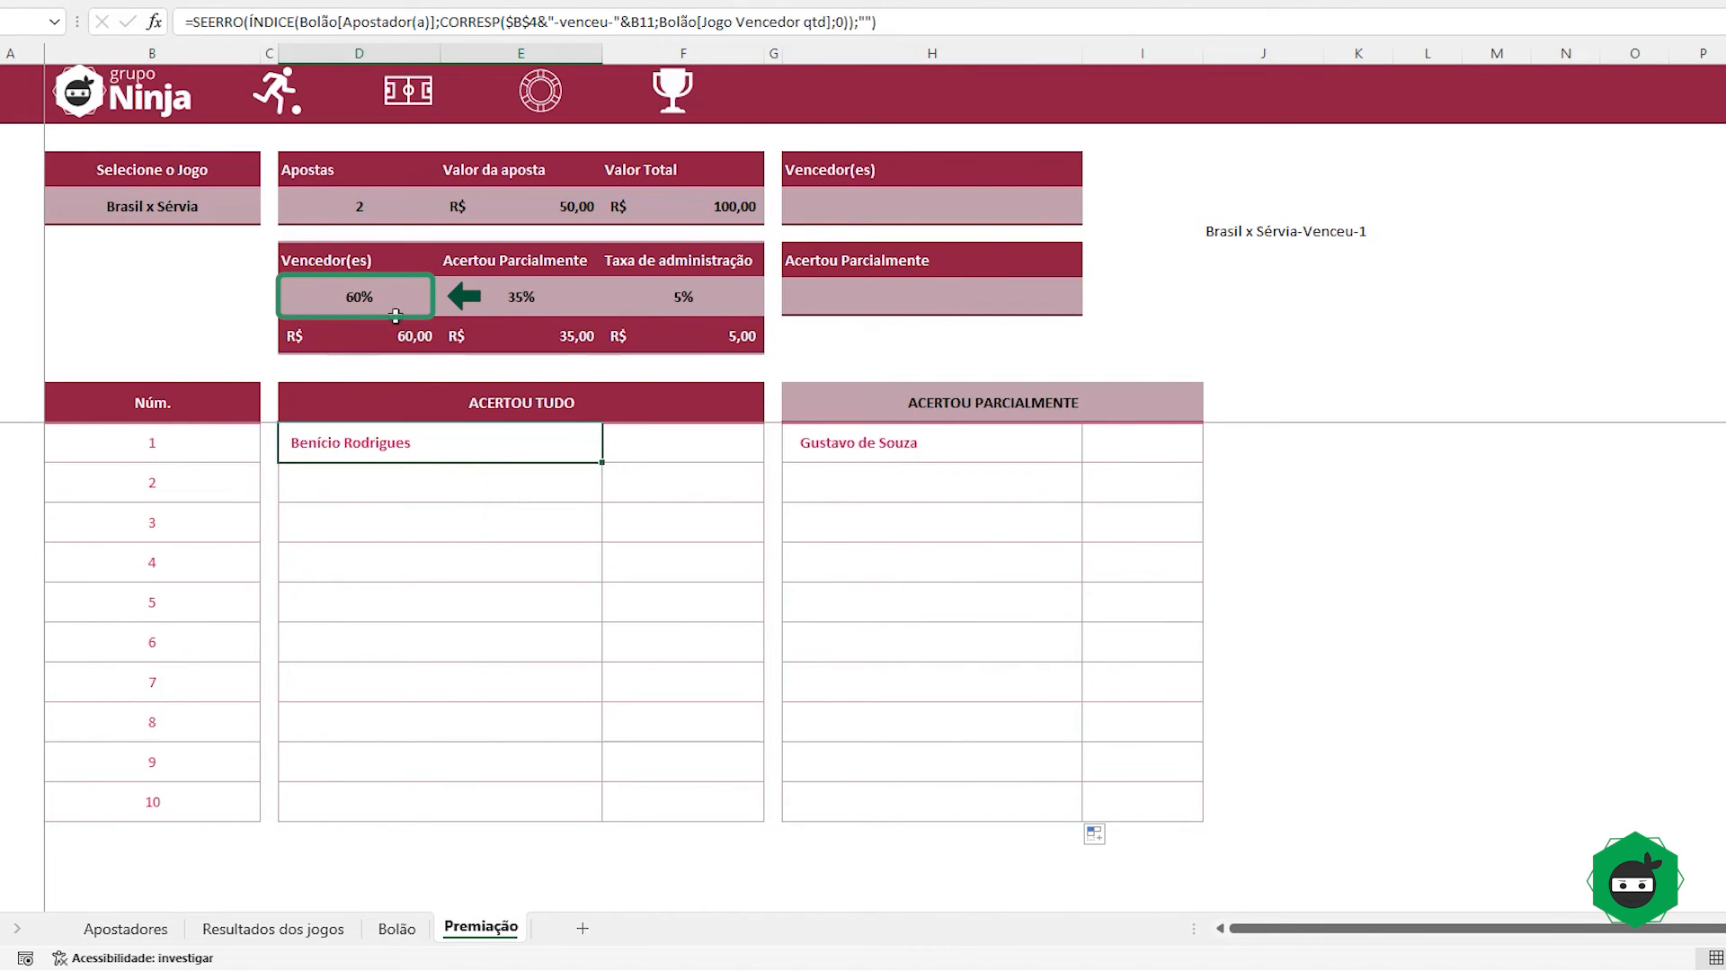
{"action": "left_click_drag", "start_coordinate": [389, 322], "coordinate": [387, 297]}
{"action": "left_click", "coordinate": [894, 204]}
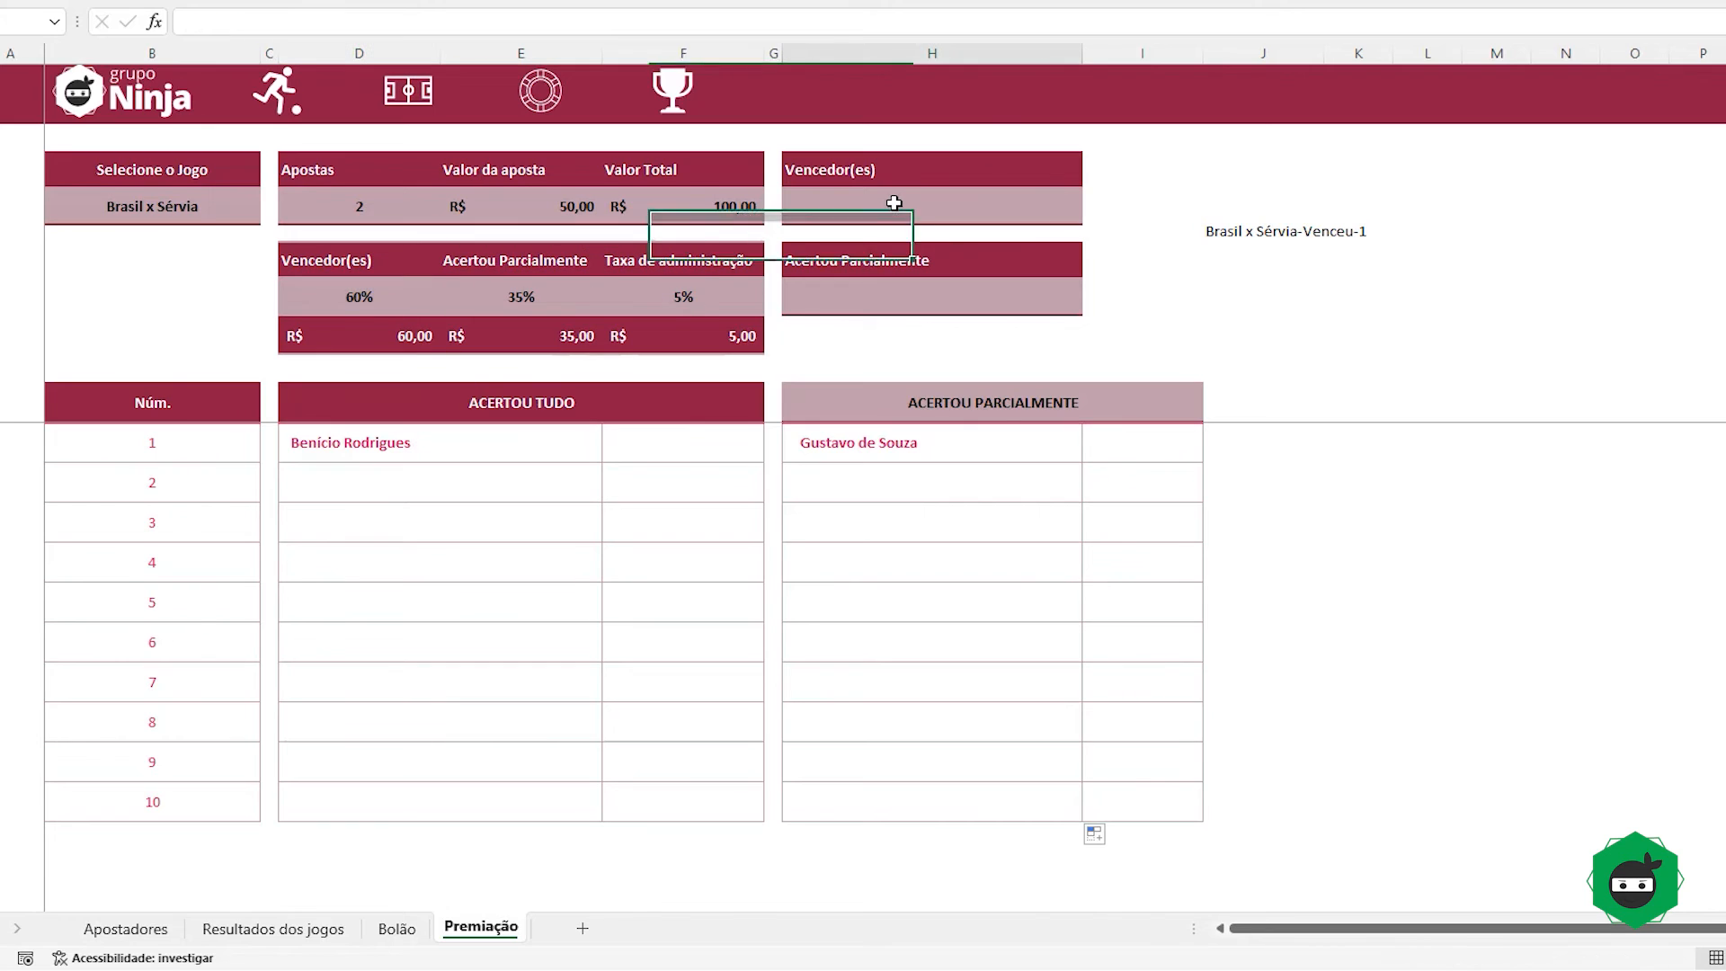
{"action": "left_click", "coordinate": [559, 451]}
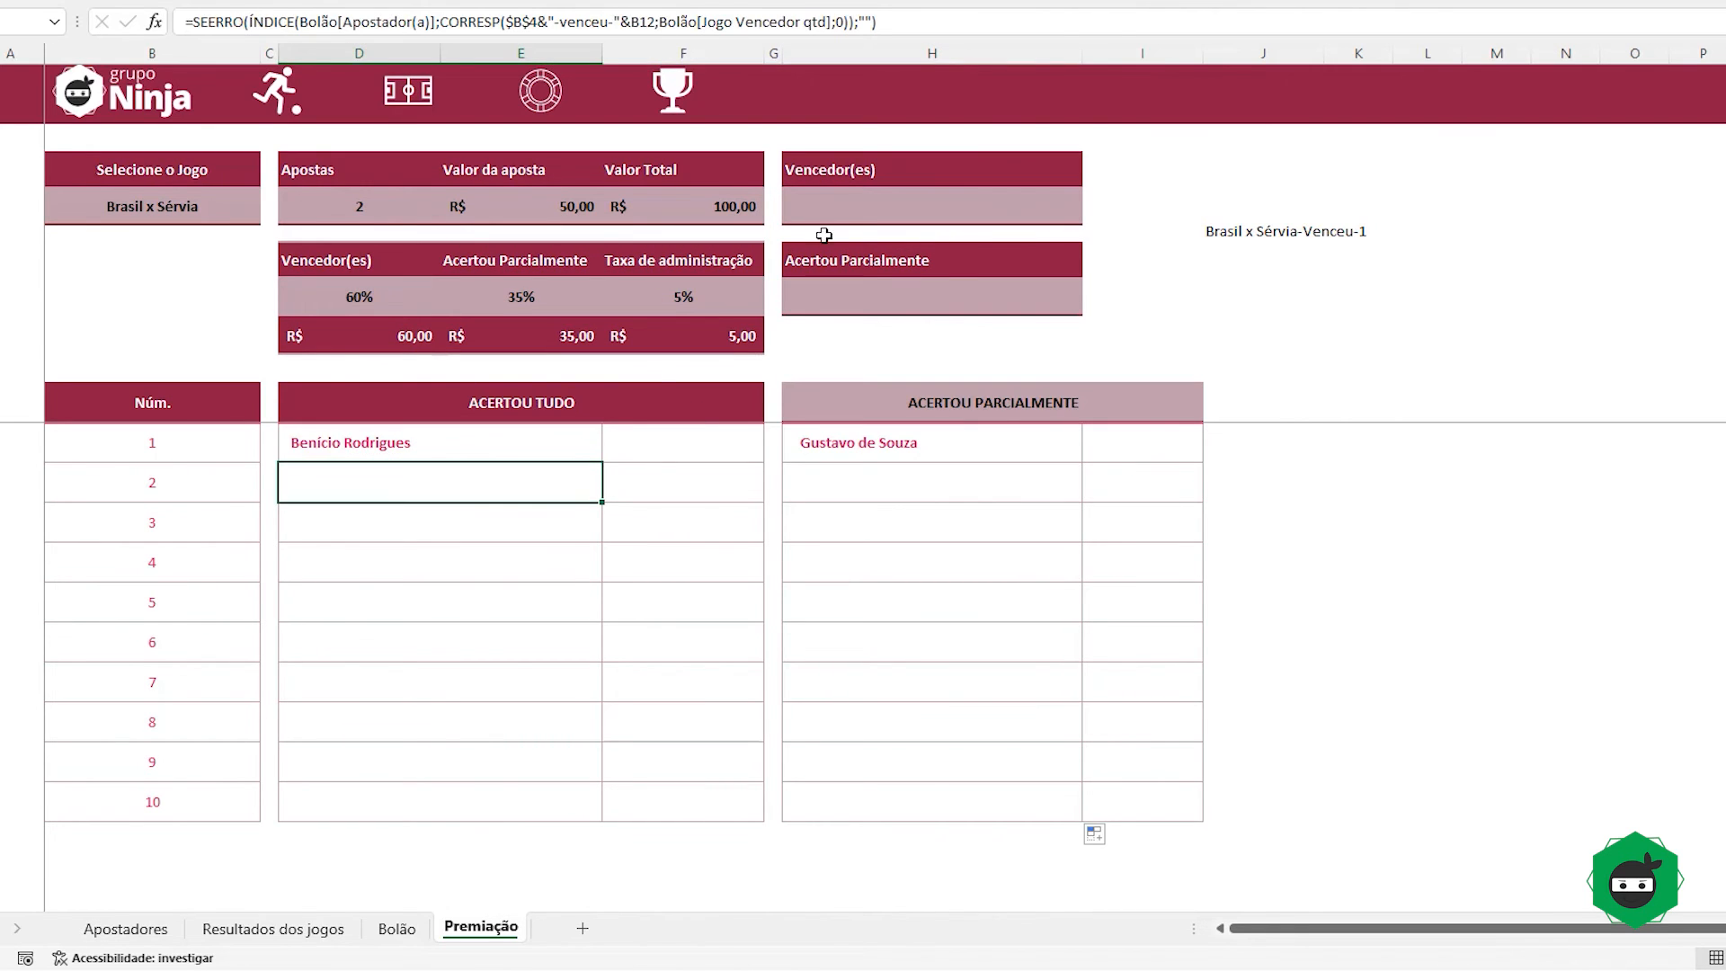
Step: Count the ACERTOU TUDO names in the Vencedor(es) cell with =CONT.VALORES(D11:E20)
{"action": "left_click", "coordinate": [859, 197]}
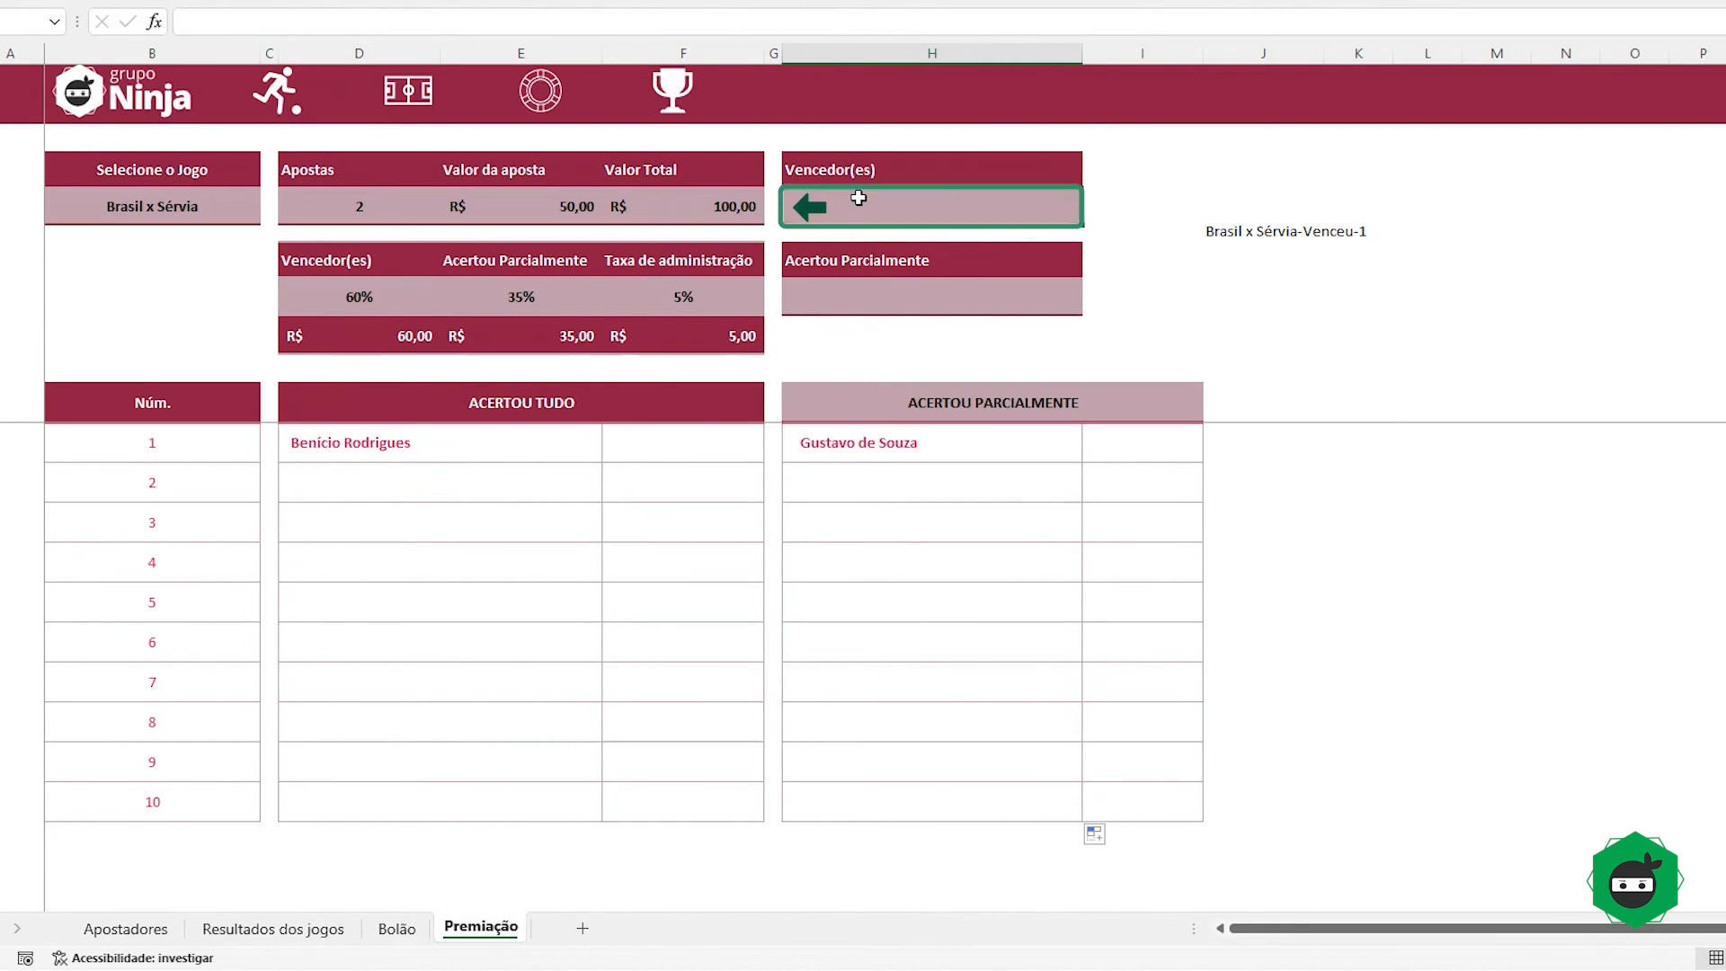
{"action": "type", "text": "=con"}
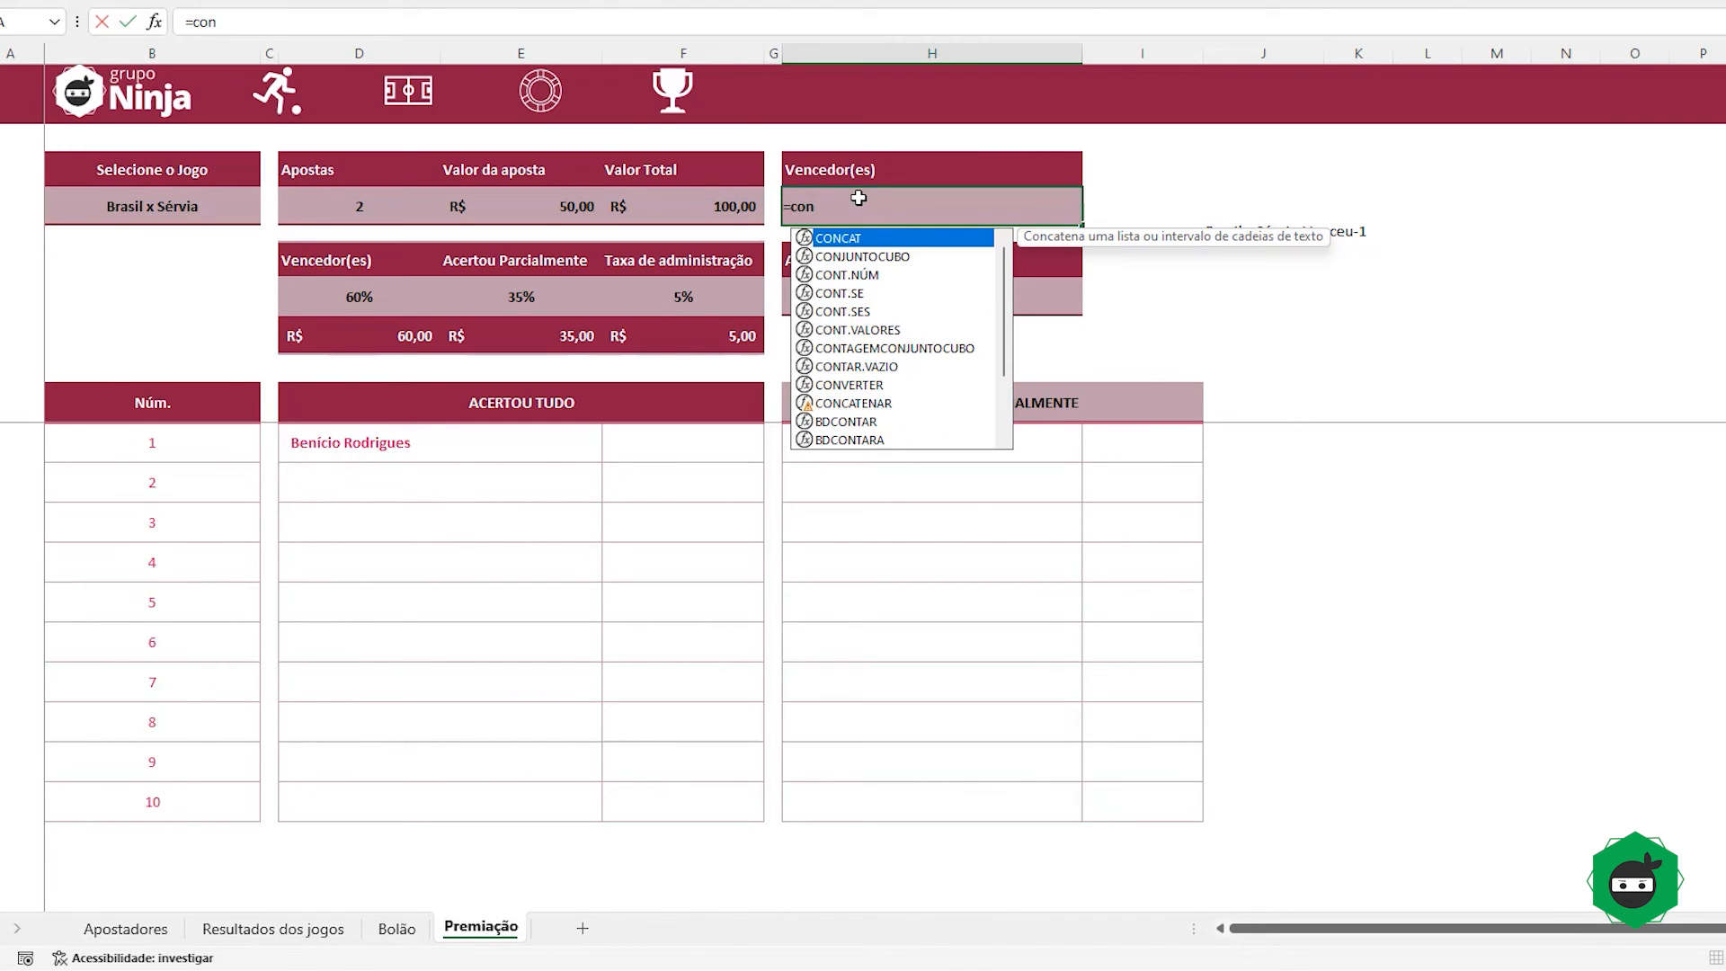
{"action": "double_click", "coordinate": [884, 331]}
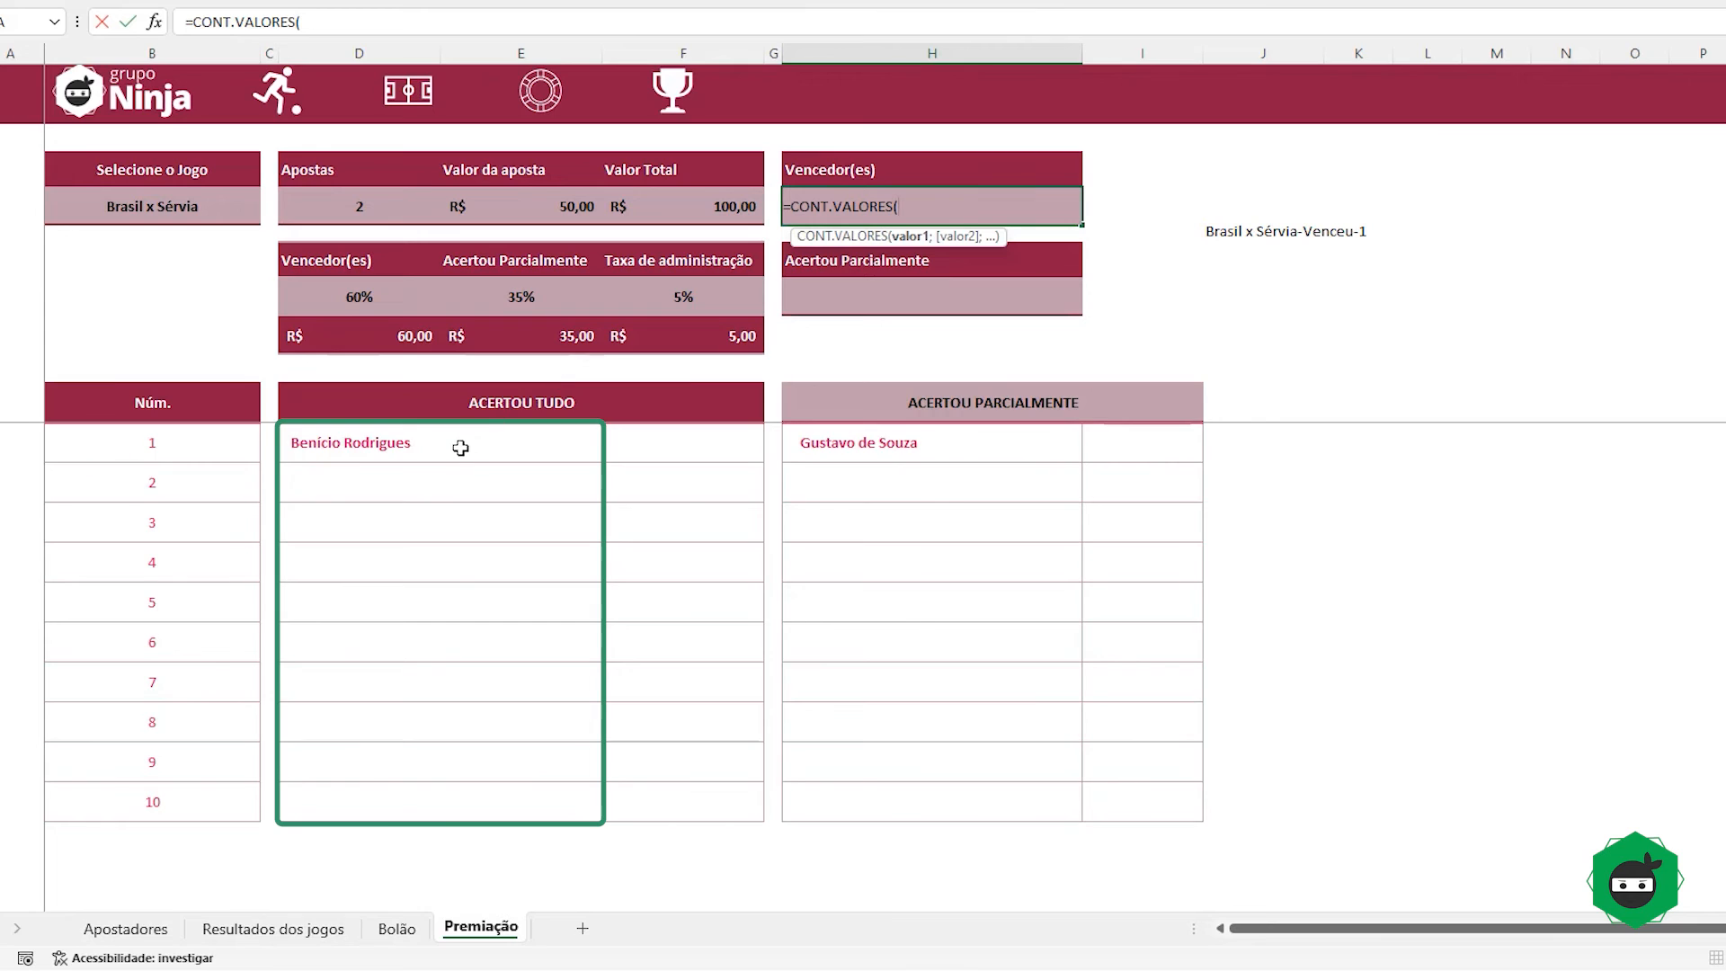
{"action": "key", "text": "Return"}
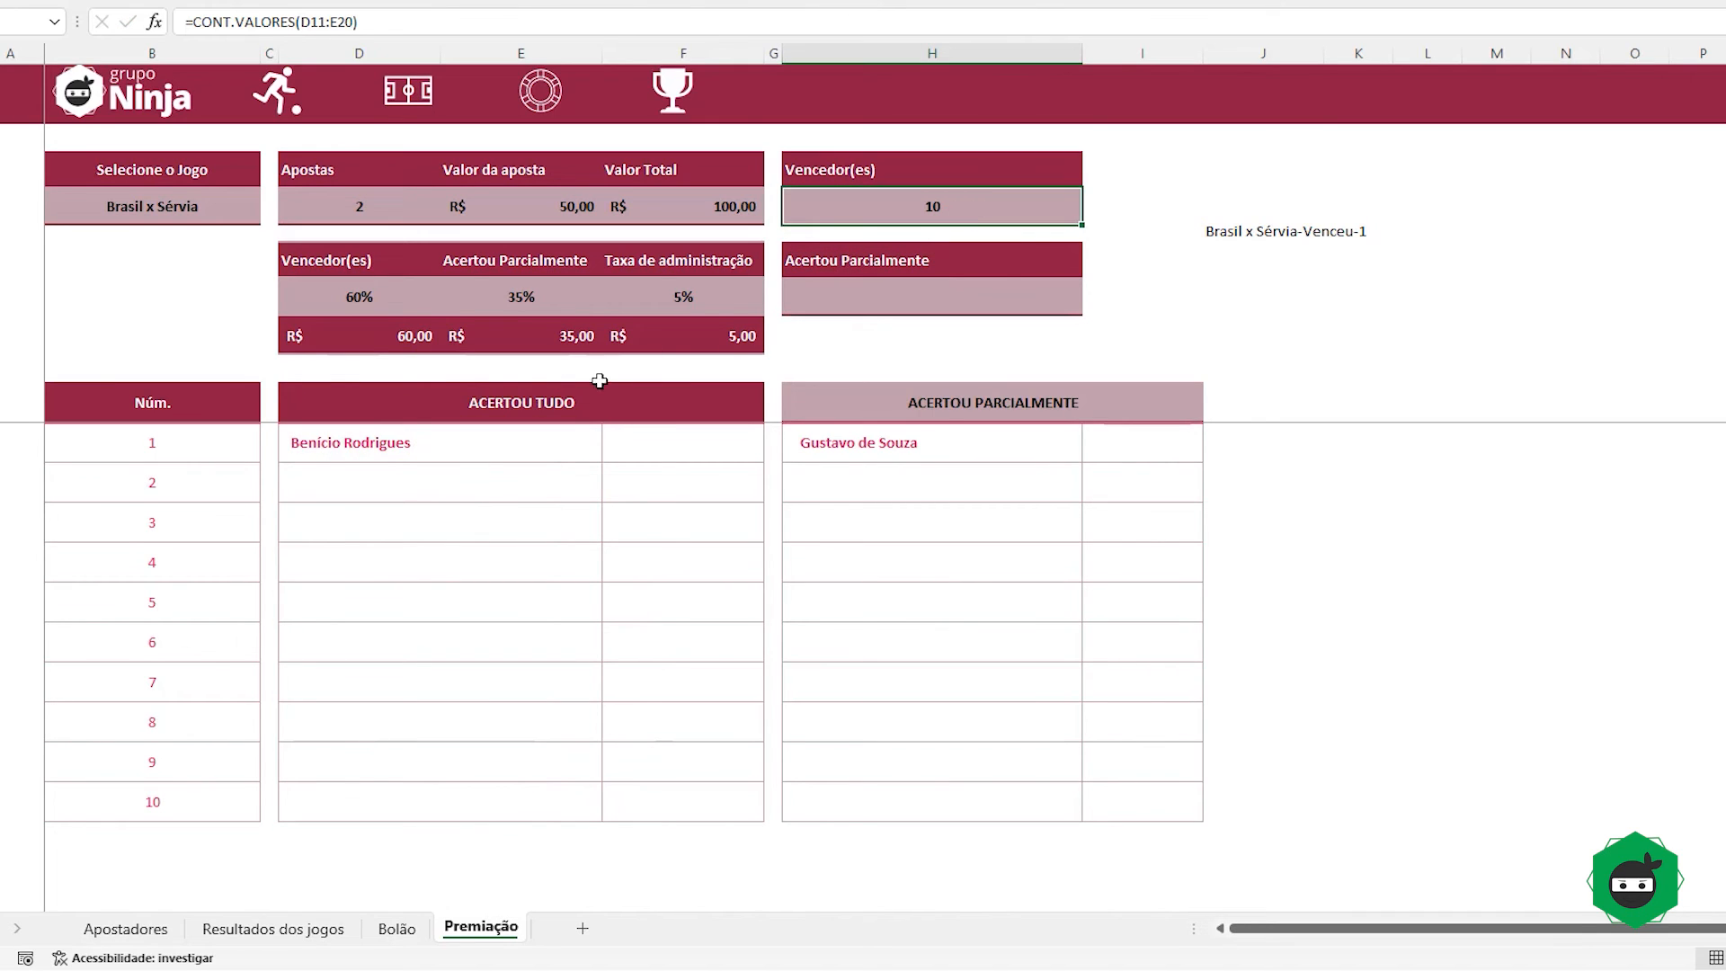
Step: Examine the ACERTOU TUDO range and the error value in its first SEERRO formula
{"action": "left_click", "coordinate": [479, 447]}
{"action": "key", "text": "ctrl+shift+Down"}
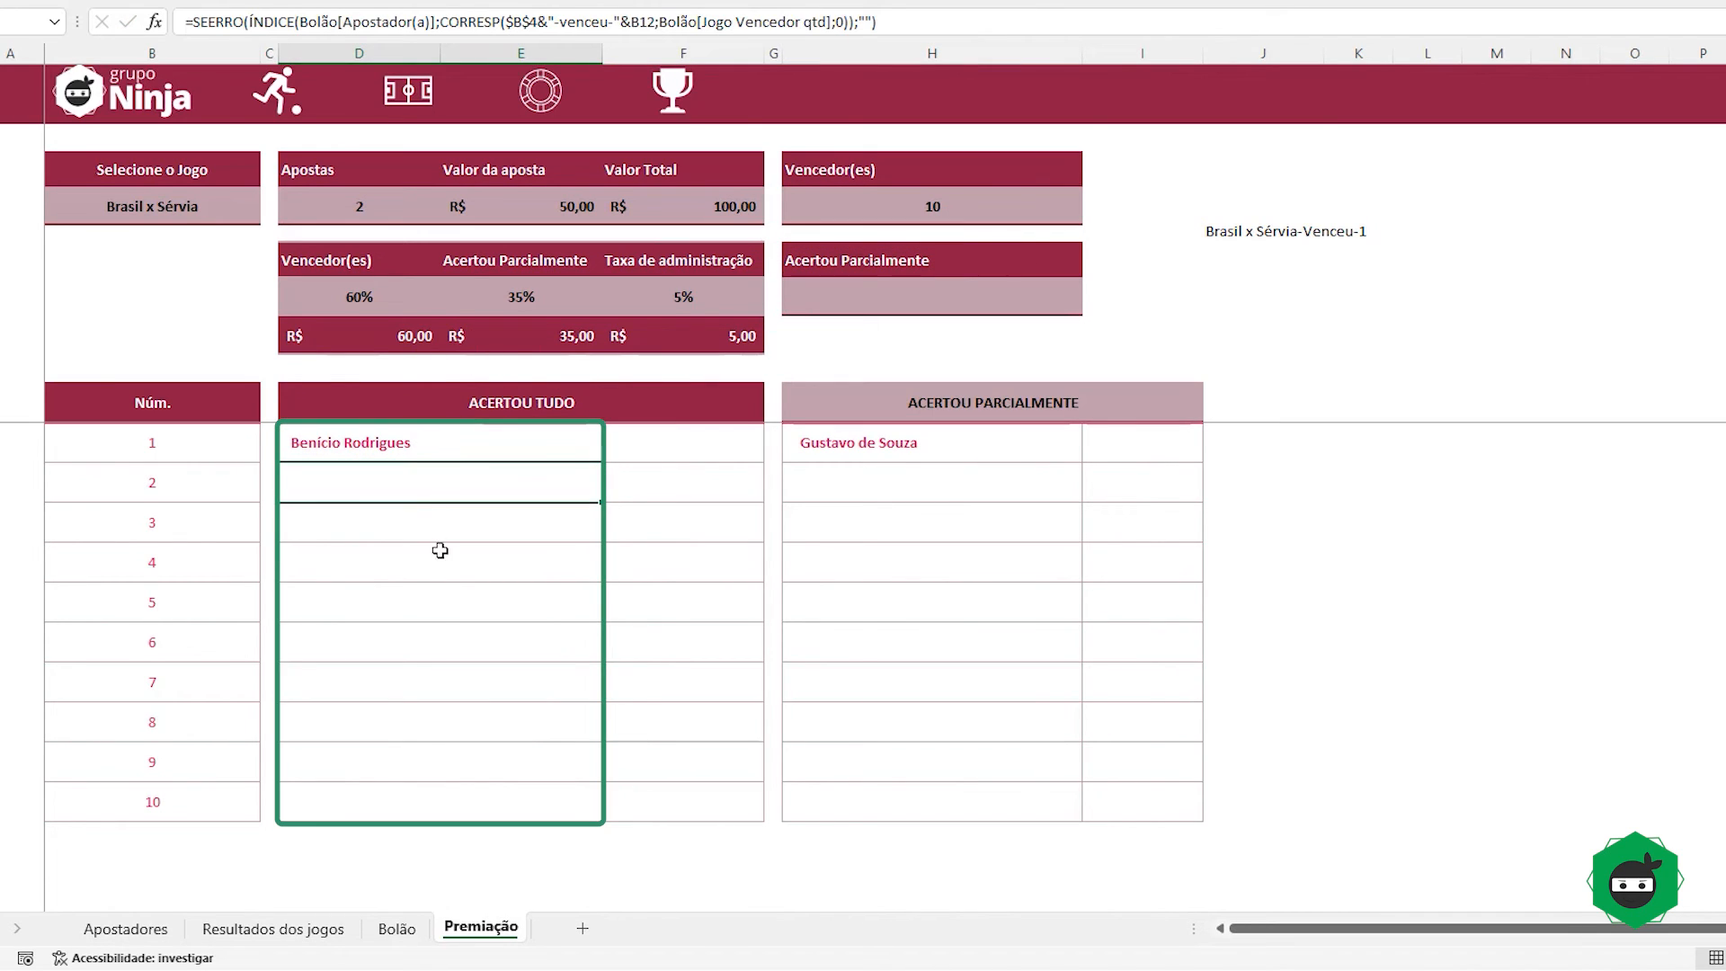
{"action": "double_click", "coordinate": [401, 442]}
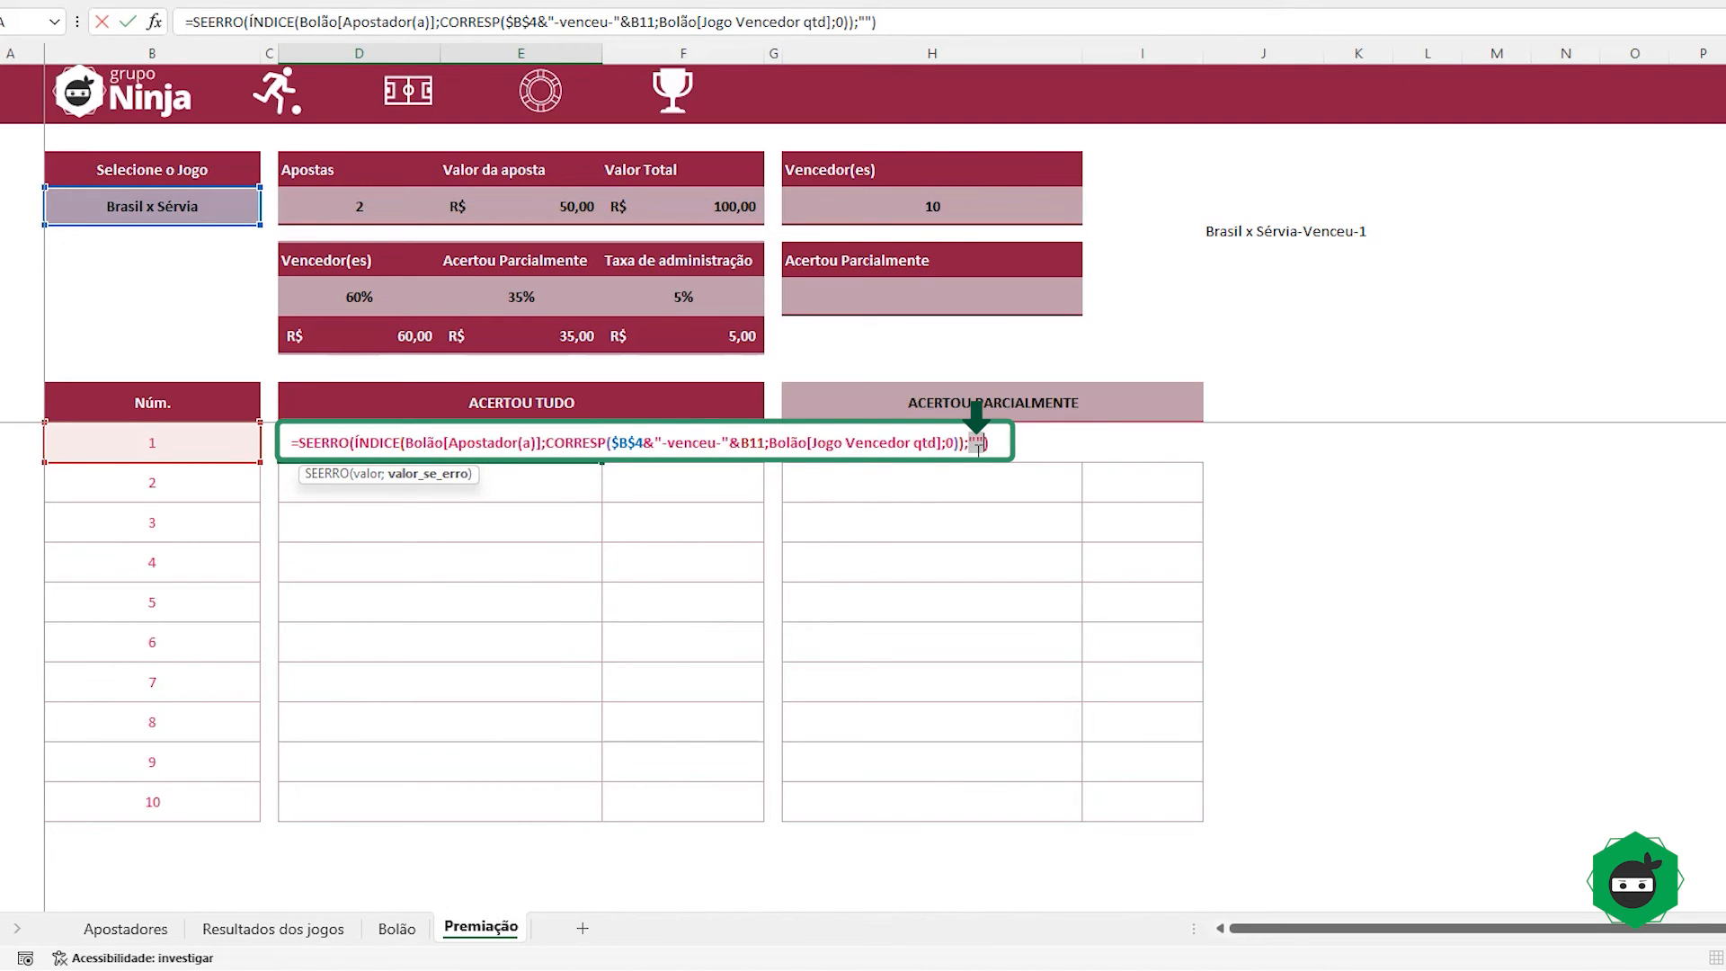
{"action": "key", "text": "Escape"}
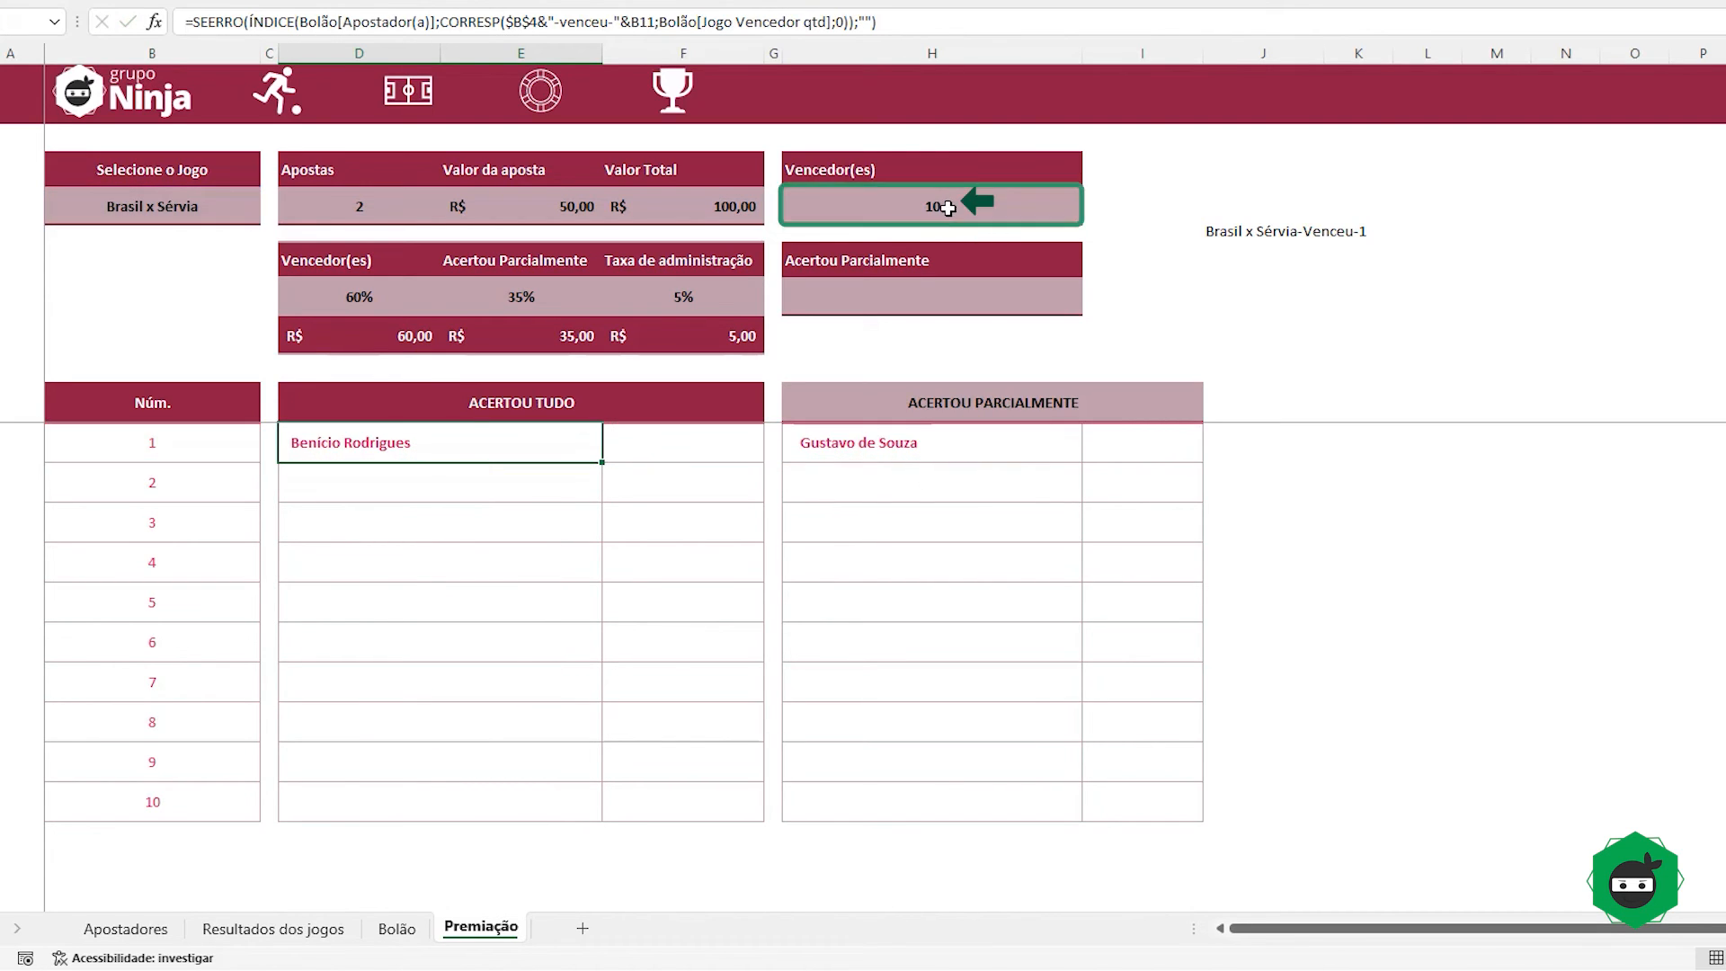
Step: Subtract the blank cells from the Vencedor(es) count by extending its formula to =CONT.VALORES(D11:E20)-CONTAR.VAZIO(D11:E20)
{"action": "left_click", "coordinate": [867, 206]}
{"action": "double_click", "coordinate": [867, 206]}
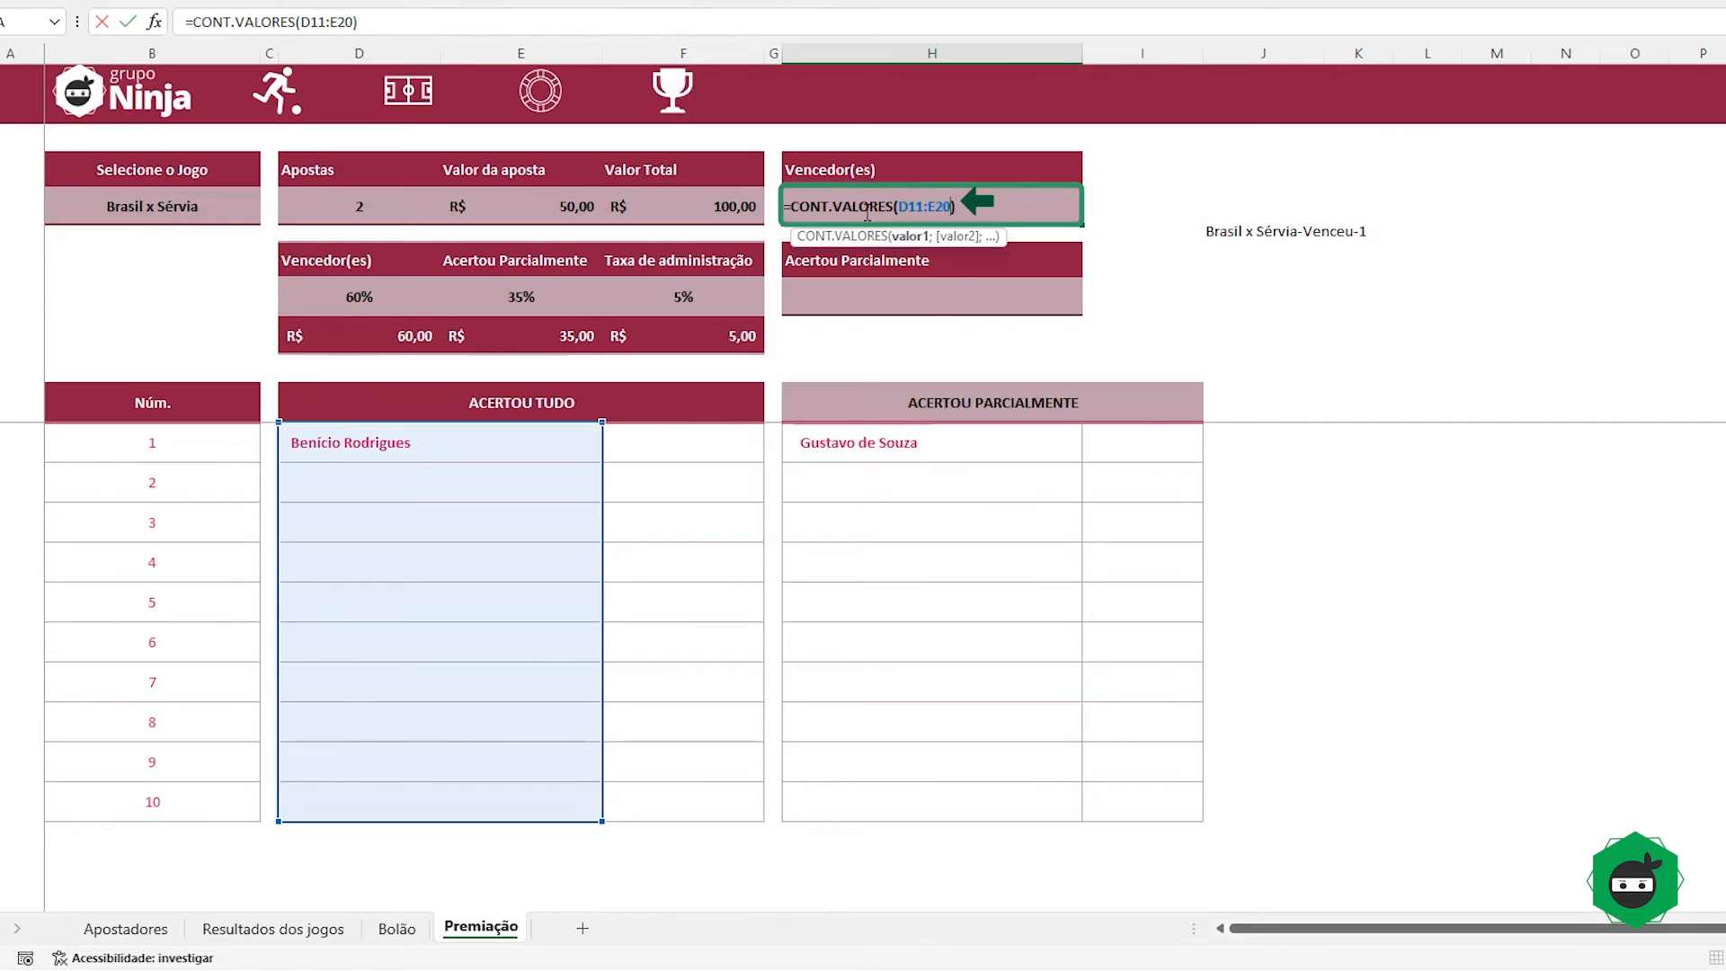
{"action": "left_click", "coordinate": [978, 207]}
{"action": "type", "text": "-"}
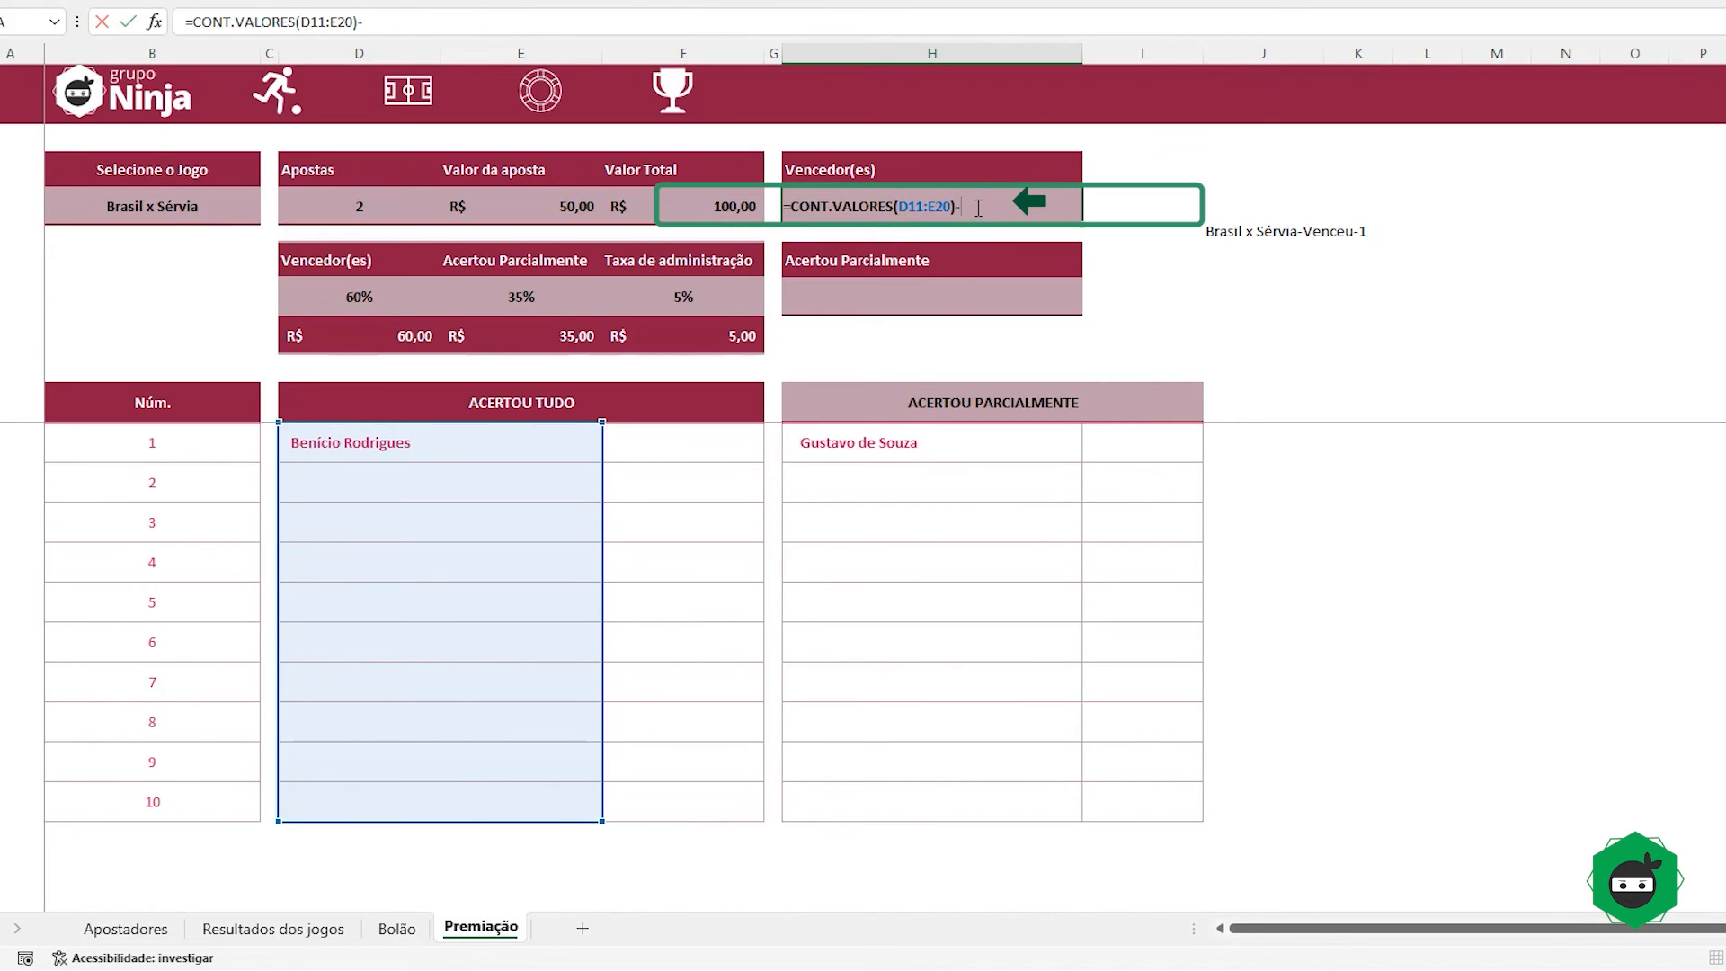
{"action": "type", "text": "CONT.VALORES(D11:E20)"}
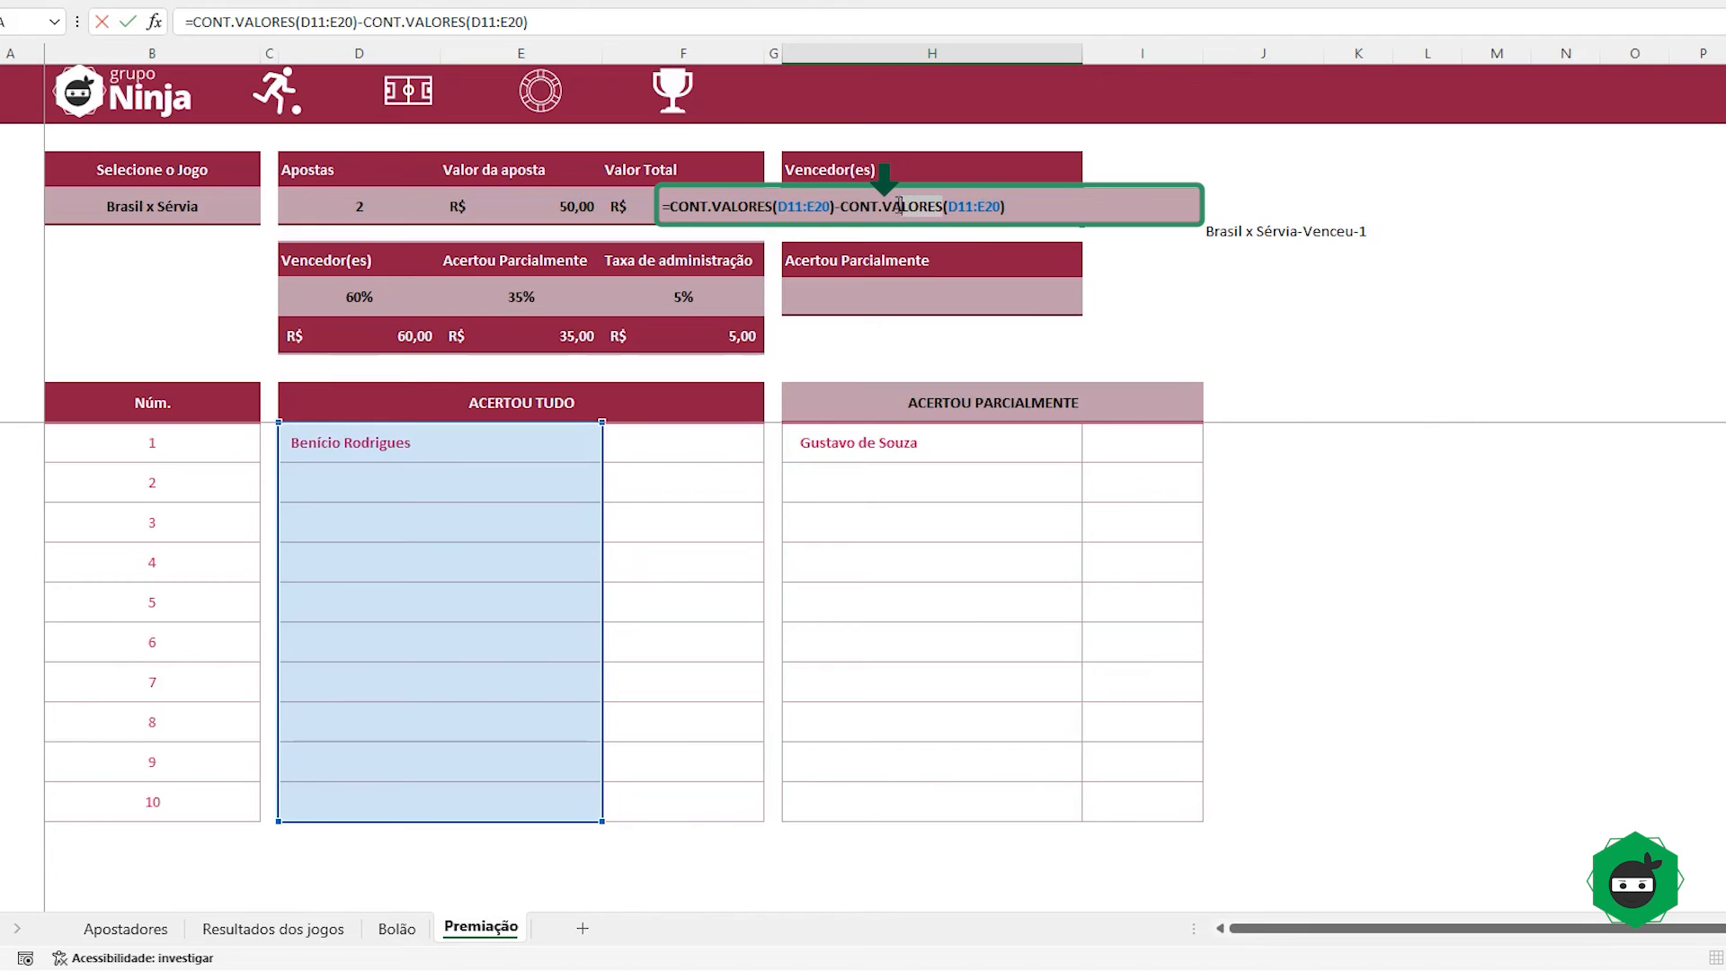
{"action": "key", "text": "BackSpace"}
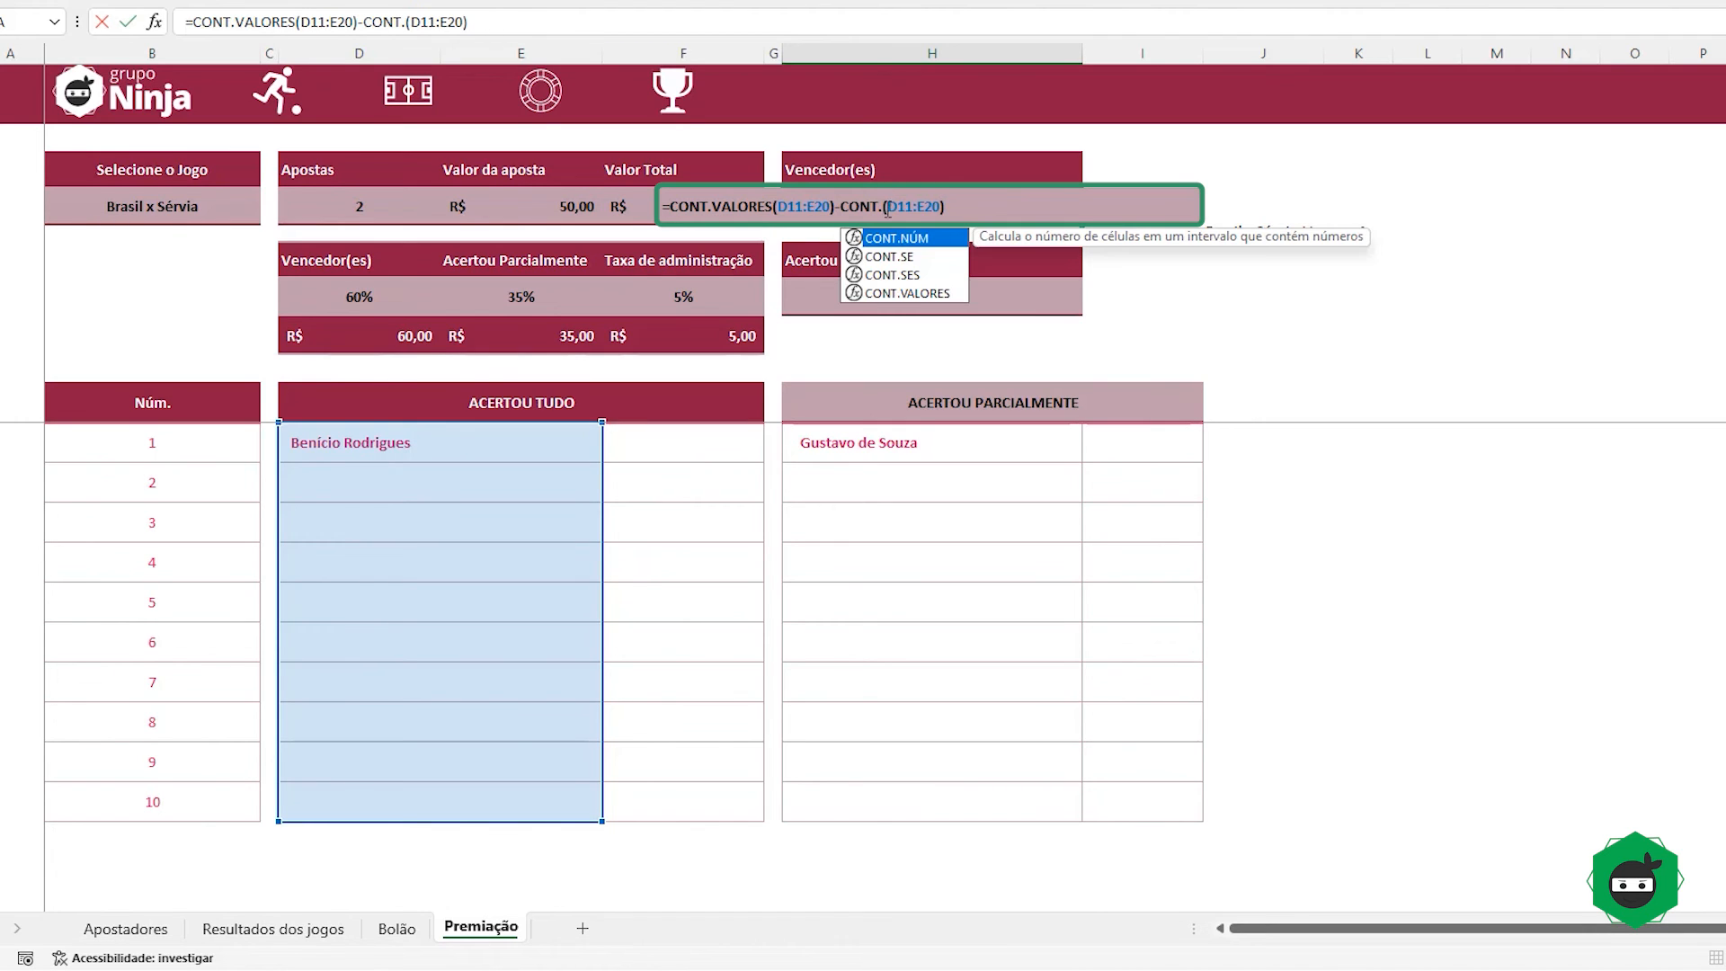
{"action": "key", "text": "BackSpace"}
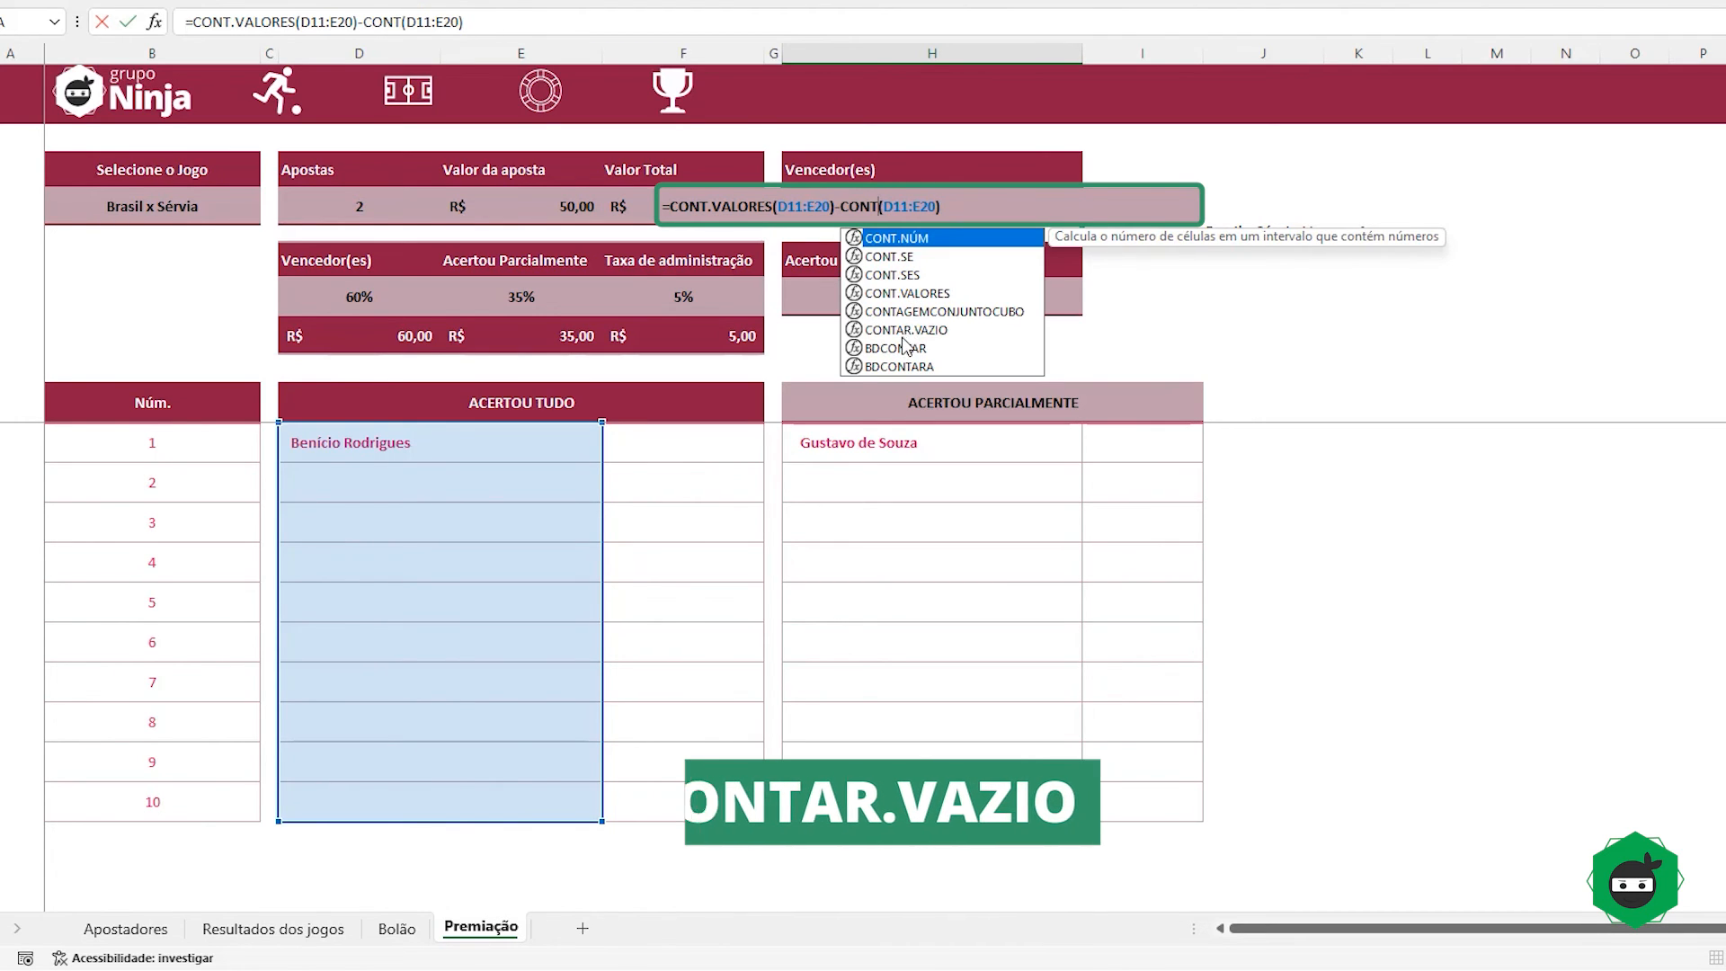
{"action": "left_click", "coordinate": [903, 331]}
{"action": "double_click", "coordinate": [904, 333]}
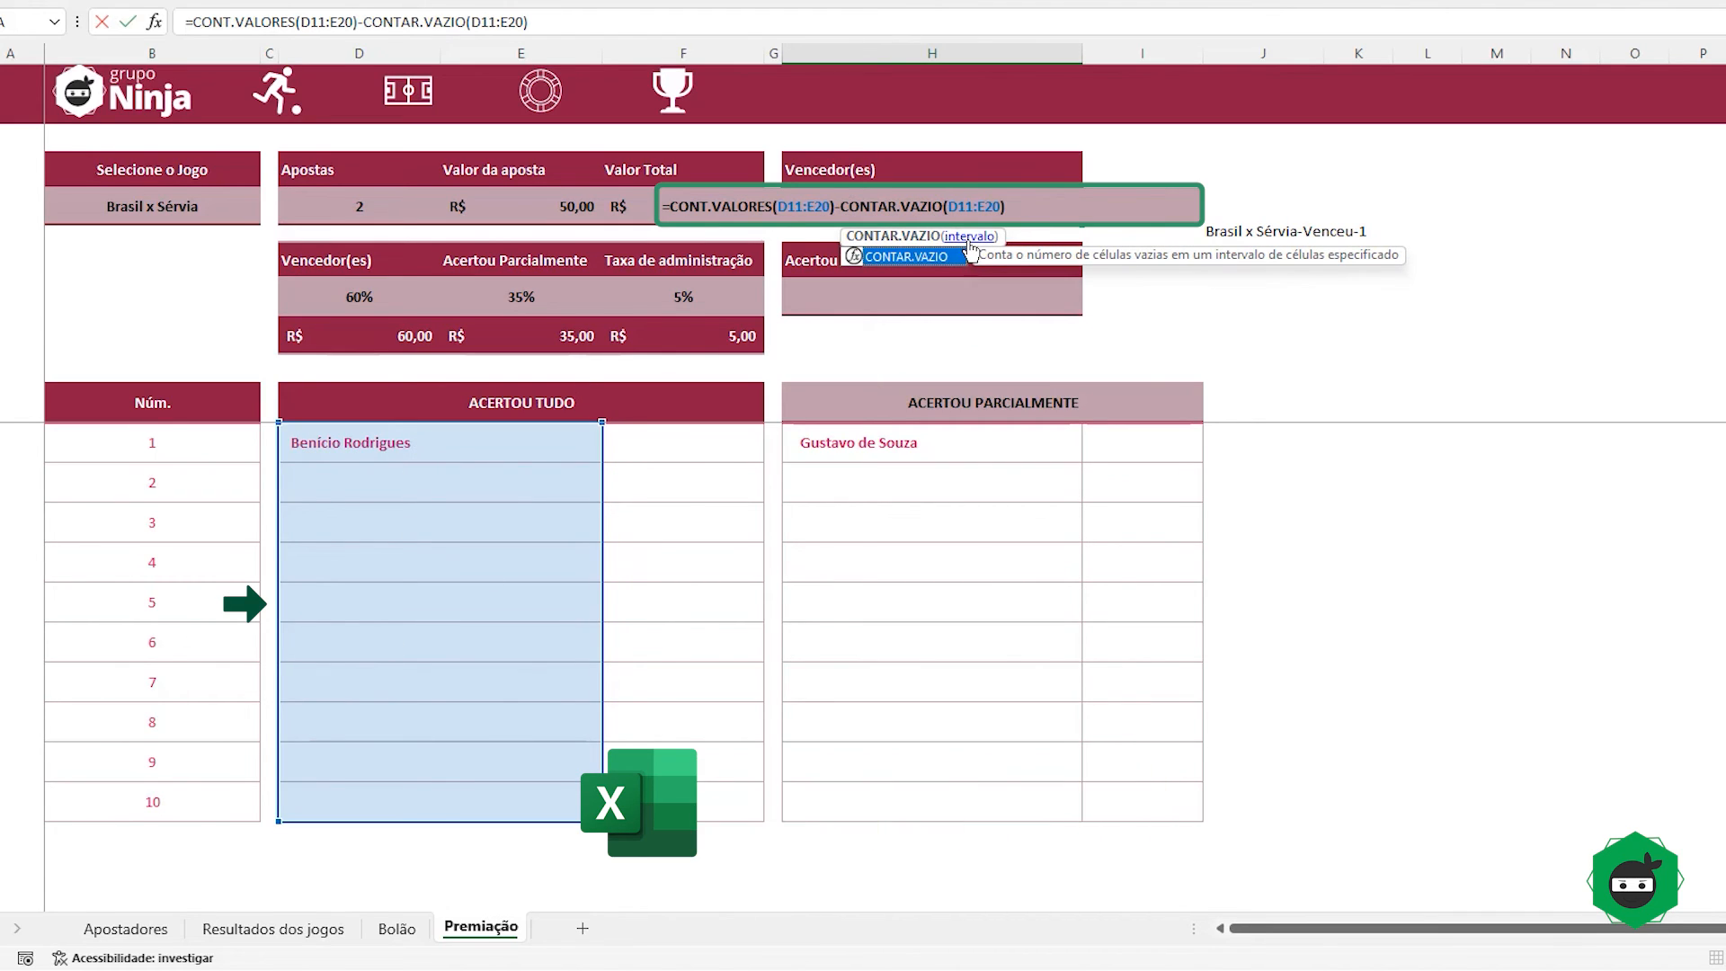
{"action": "left_click", "coordinate": [1016, 208]}
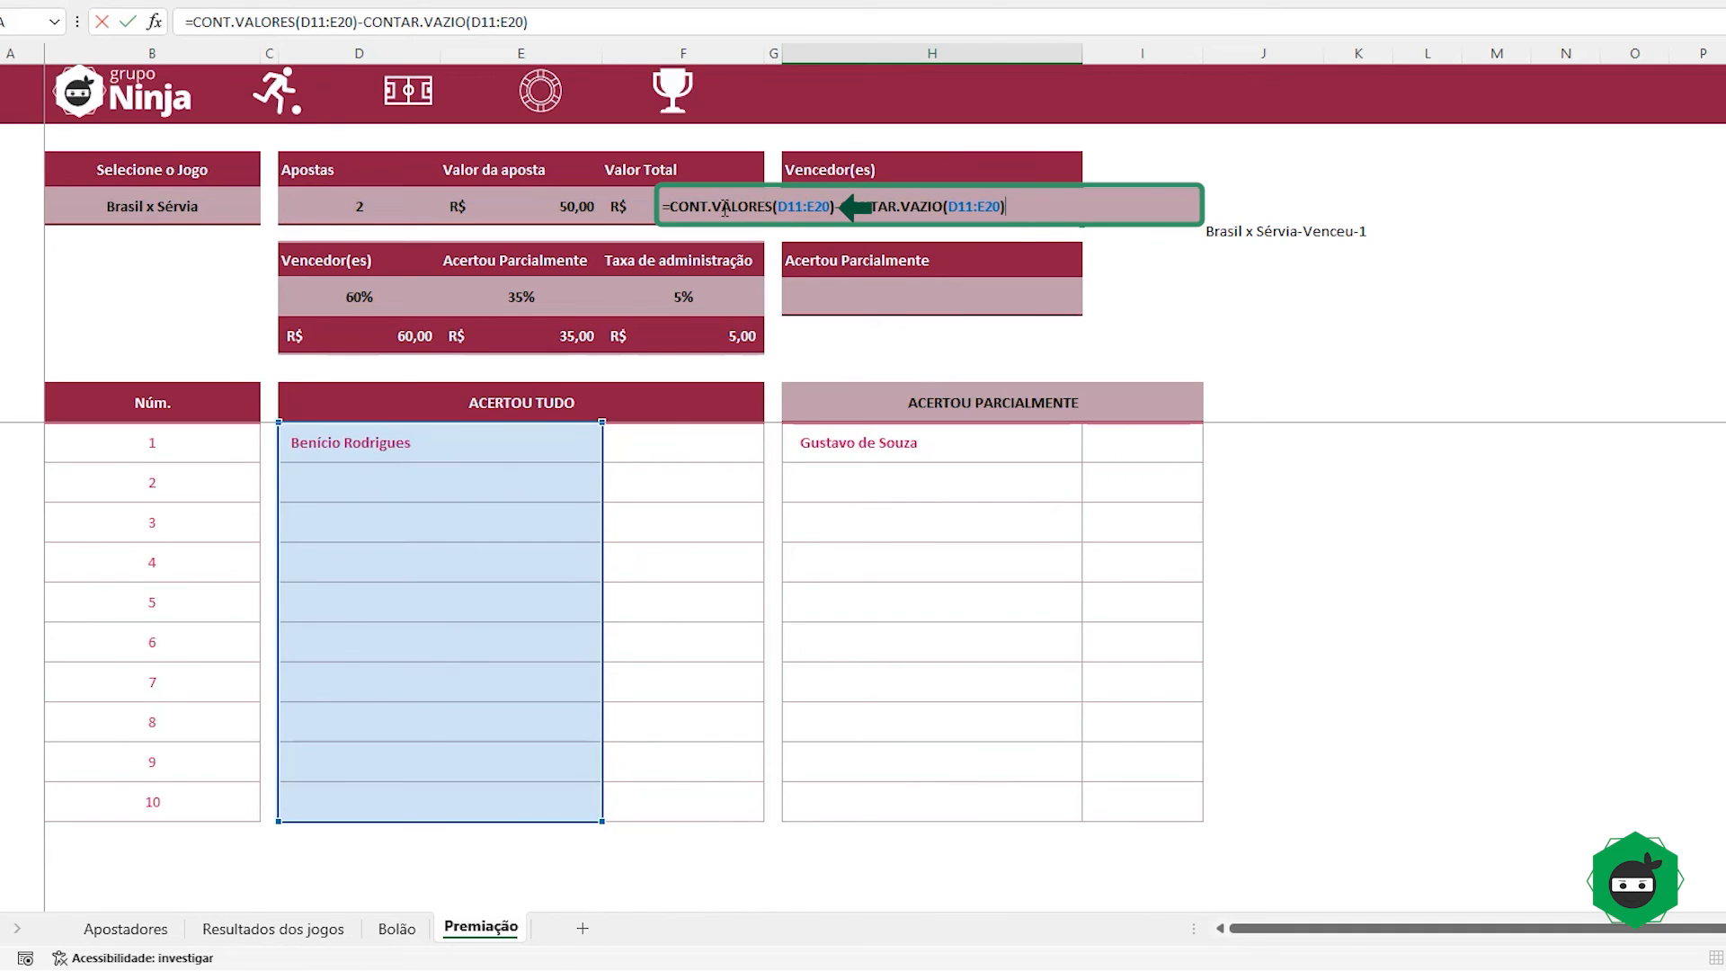
{"action": "left_click_drag", "start_coordinate": [671, 206], "coordinate": [1005, 208]}
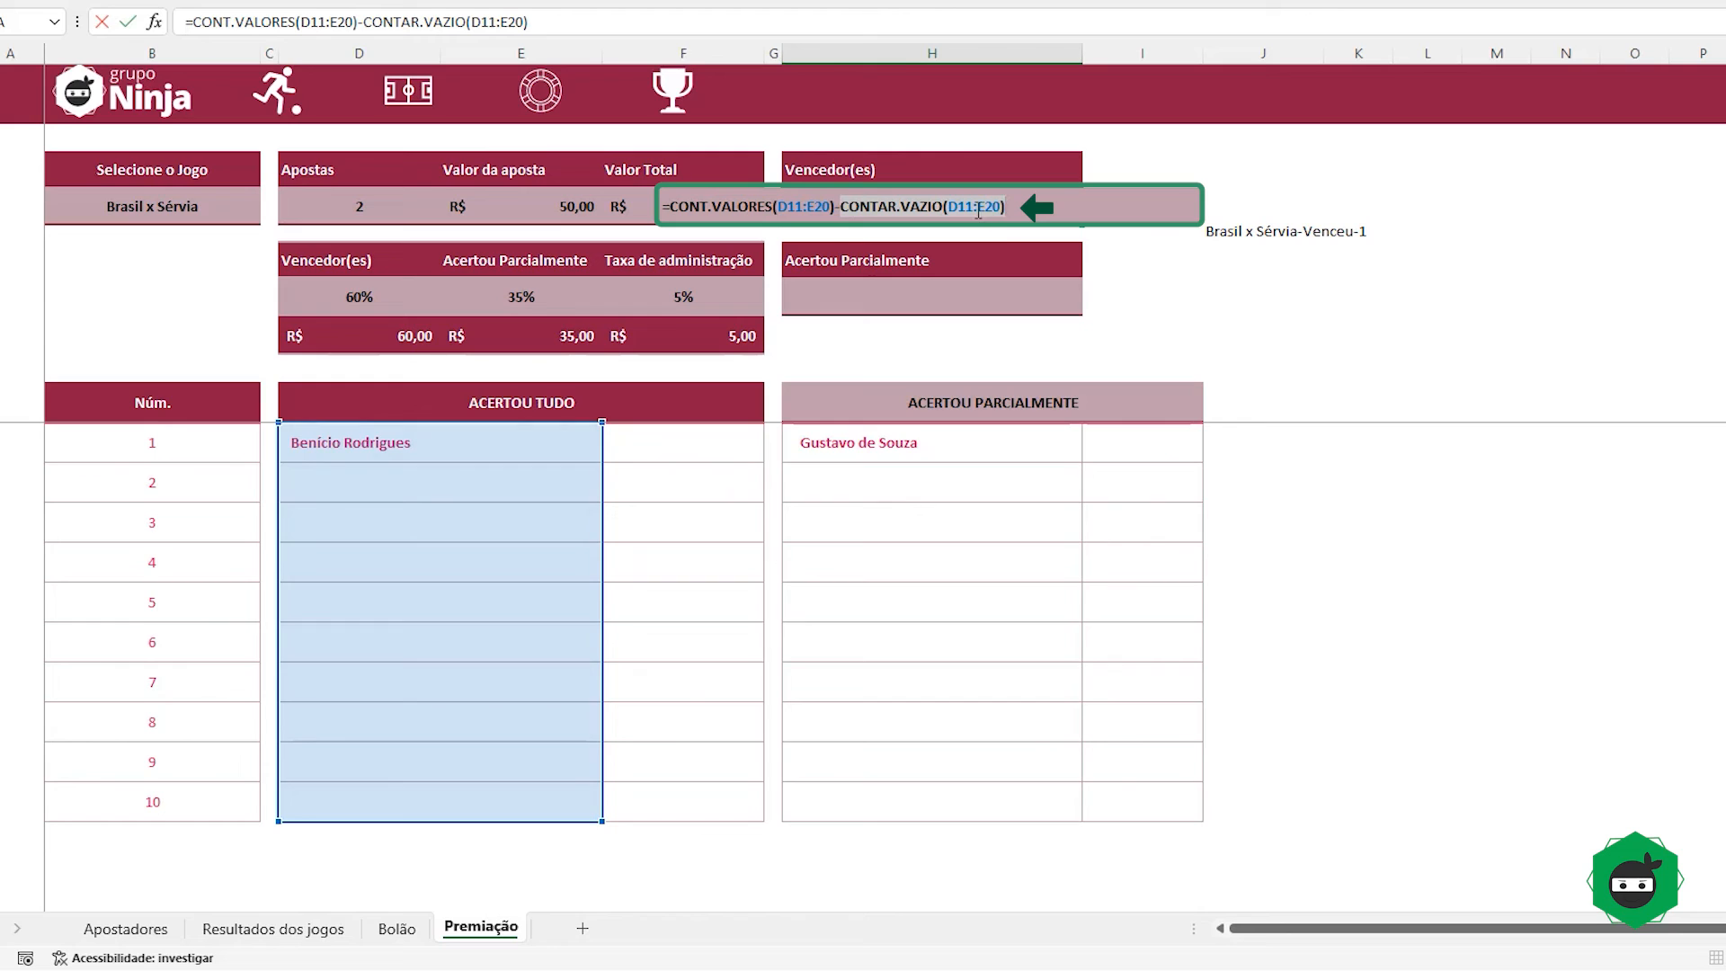
Step: Change both ranges in the Vencedor(es) formula to D11:D20
{"action": "left_click", "coordinate": [978, 207]}
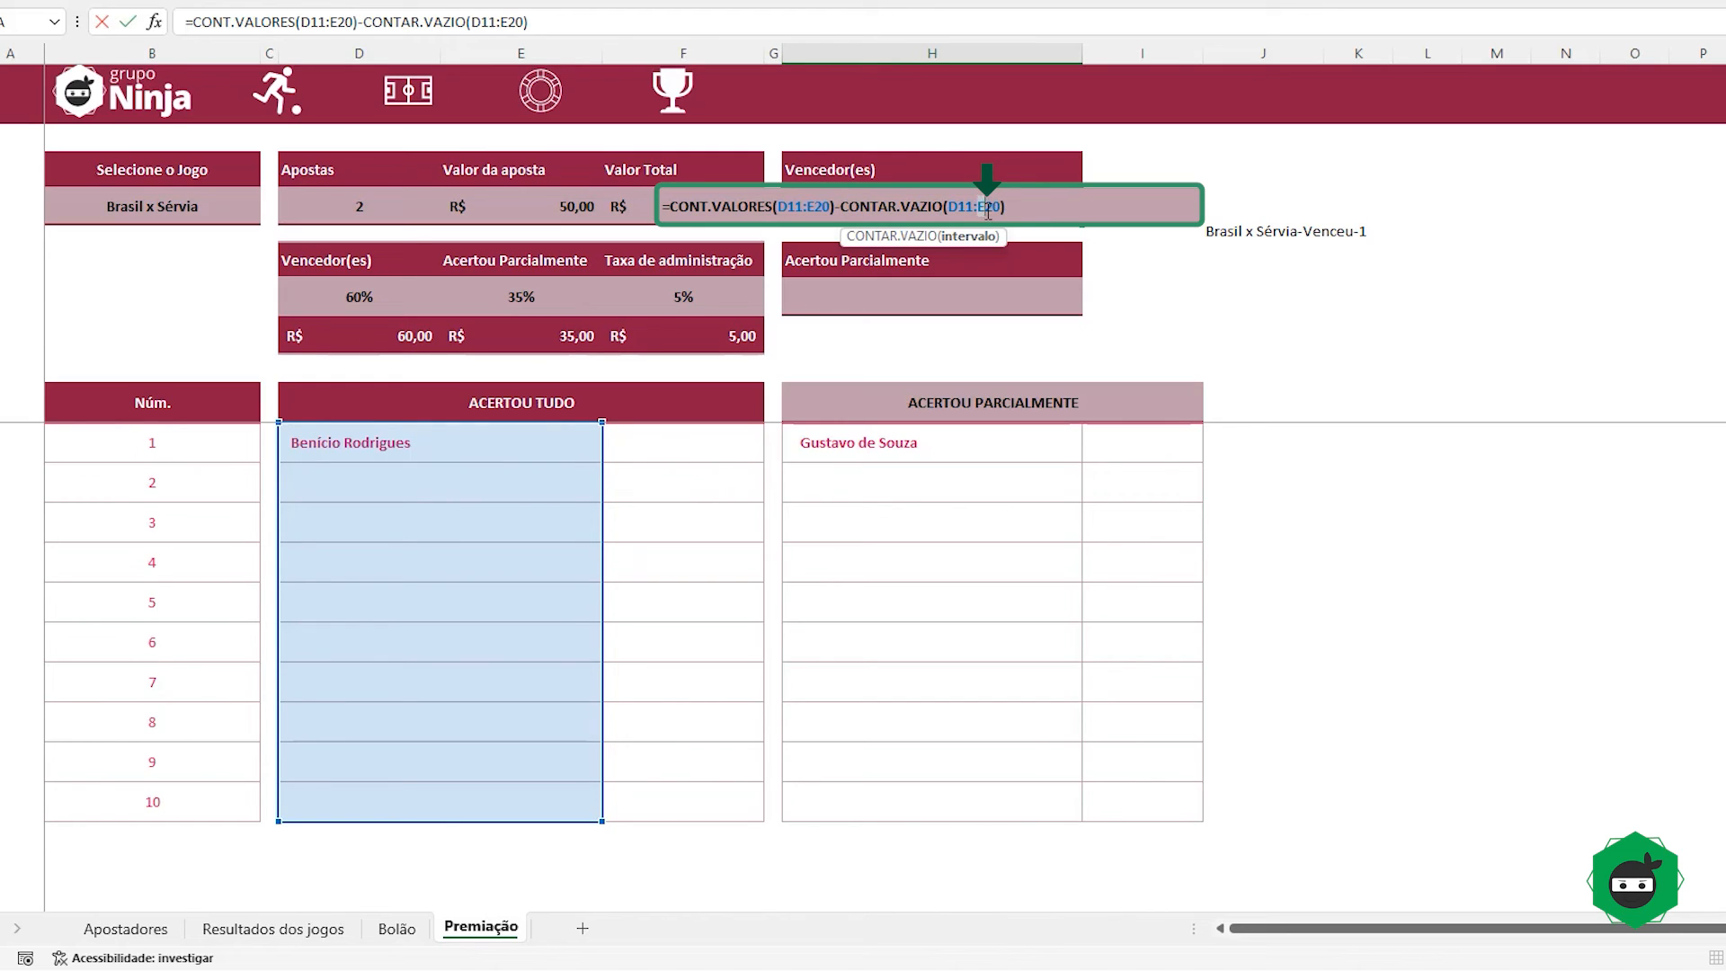
{"action": "type", "text": "d"}
{"action": "left_click", "coordinate": [811, 209]}
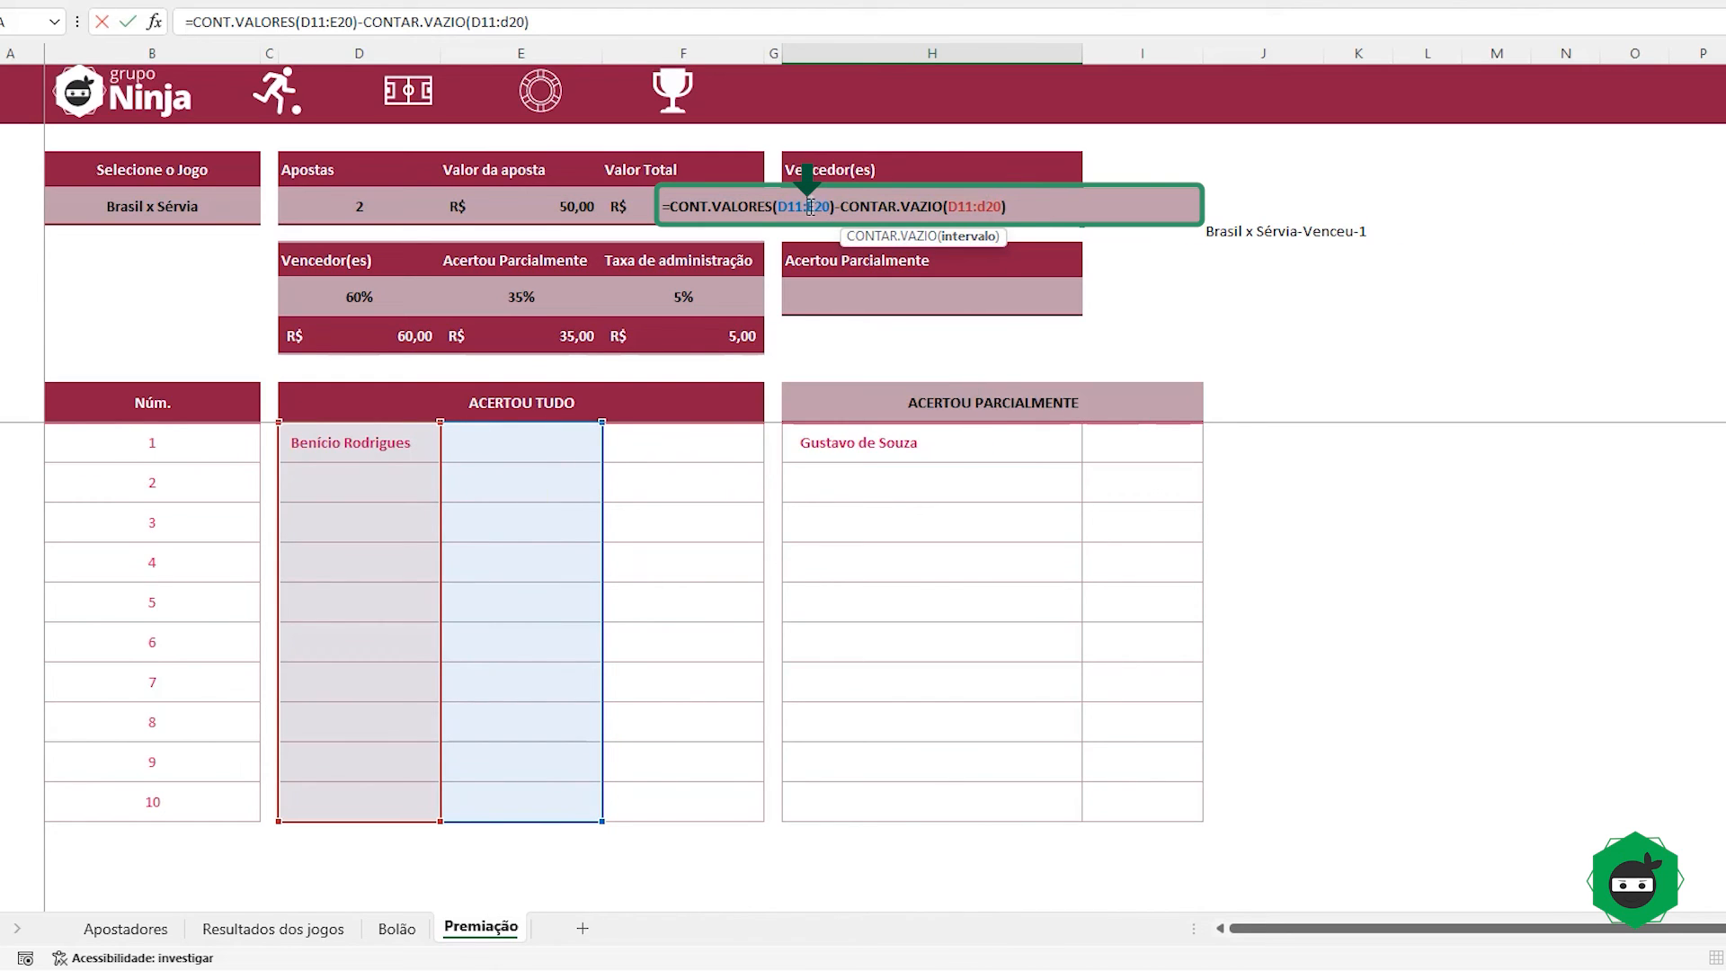
{"action": "key", "text": "Delete"}
{"action": "type", "text": "d"}
{"action": "left_click", "coordinate": [1013, 208]}
{"action": "key", "text": "Return"}
Step: Copy the Vencedor(es) formula into the Acertou Parcialmente count cell, change both ranges to H11:H20, and format the cell as Geral
{"action": "left_click", "coordinate": [985, 205]}
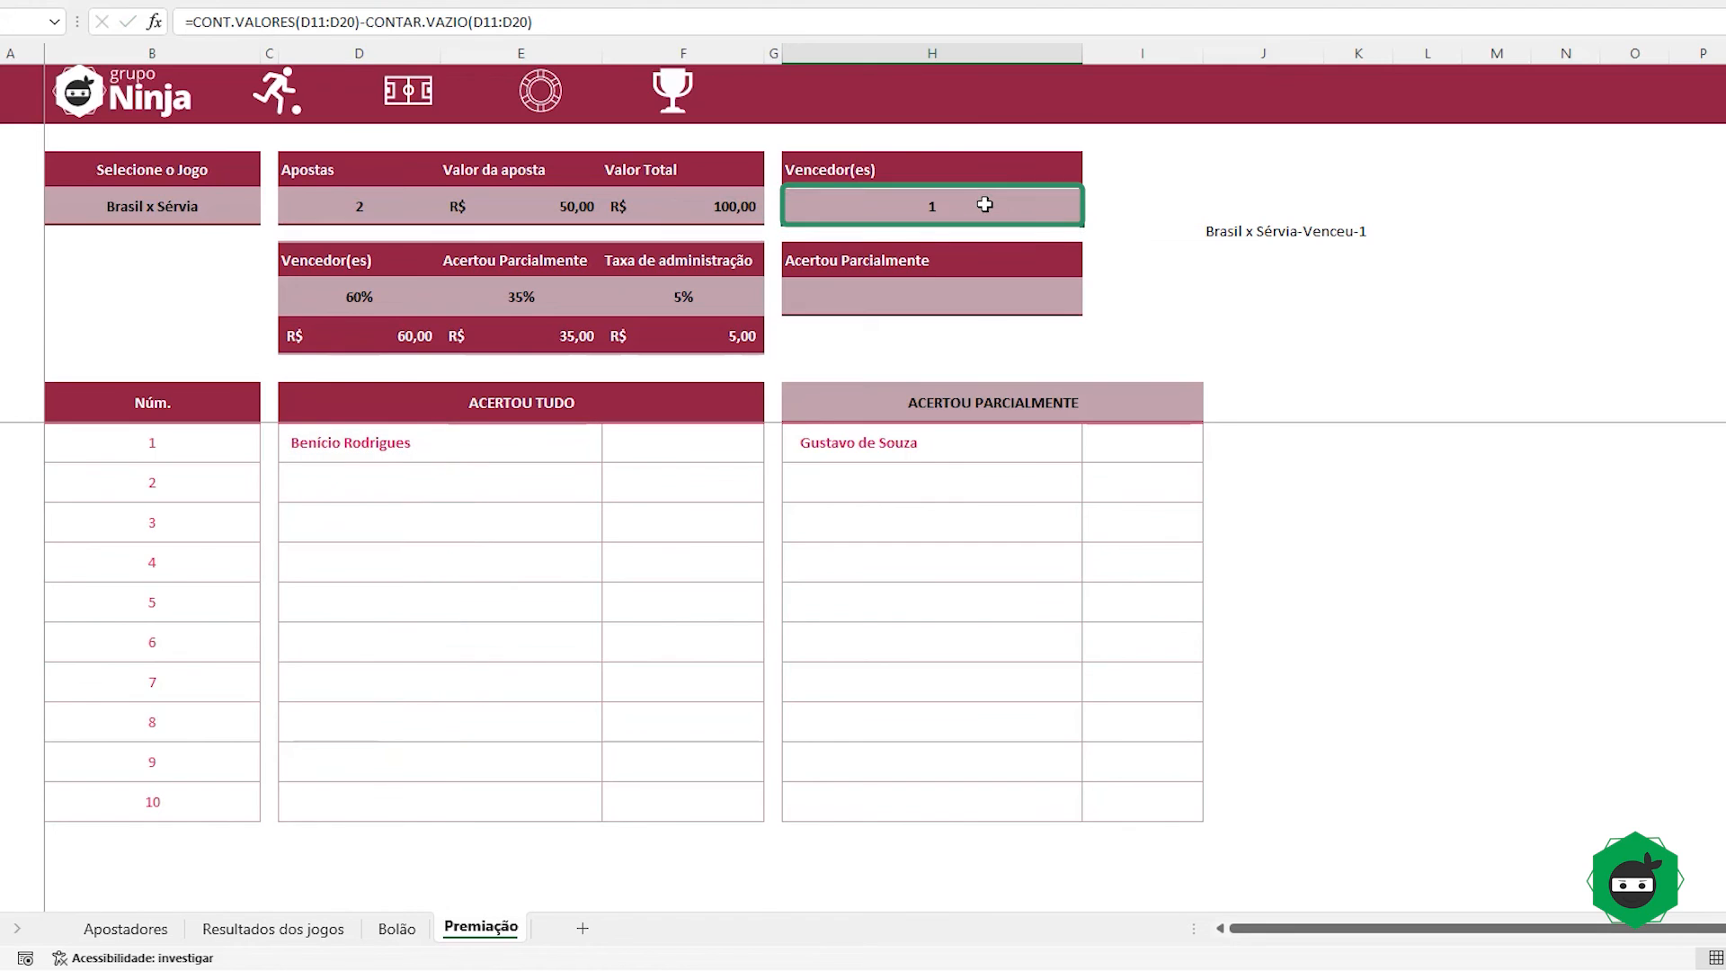
{"action": "double_click", "coordinate": [940, 207]}
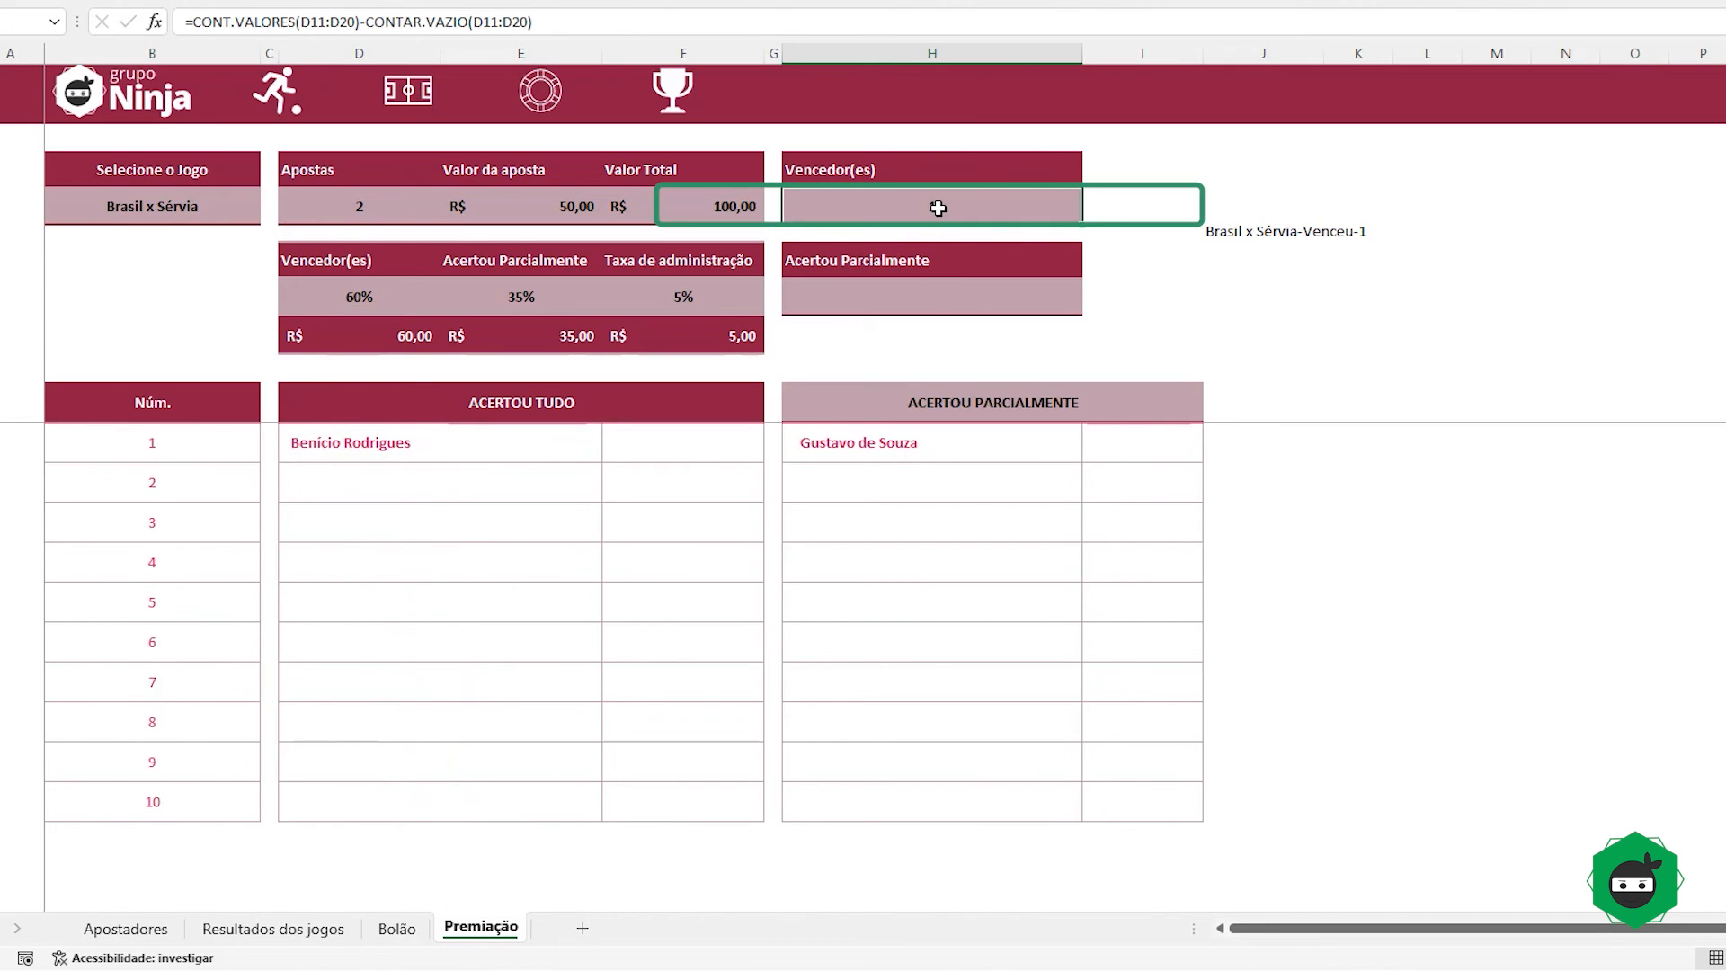
{"action": "key", "text": "ctrl+c"}
{"action": "triple_click", "coordinate": [940, 208]}
{"action": "key", "text": "ctrl+c"}
{"action": "key", "text": "Escape"}
{"action": "double_click", "coordinate": [924, 301]}
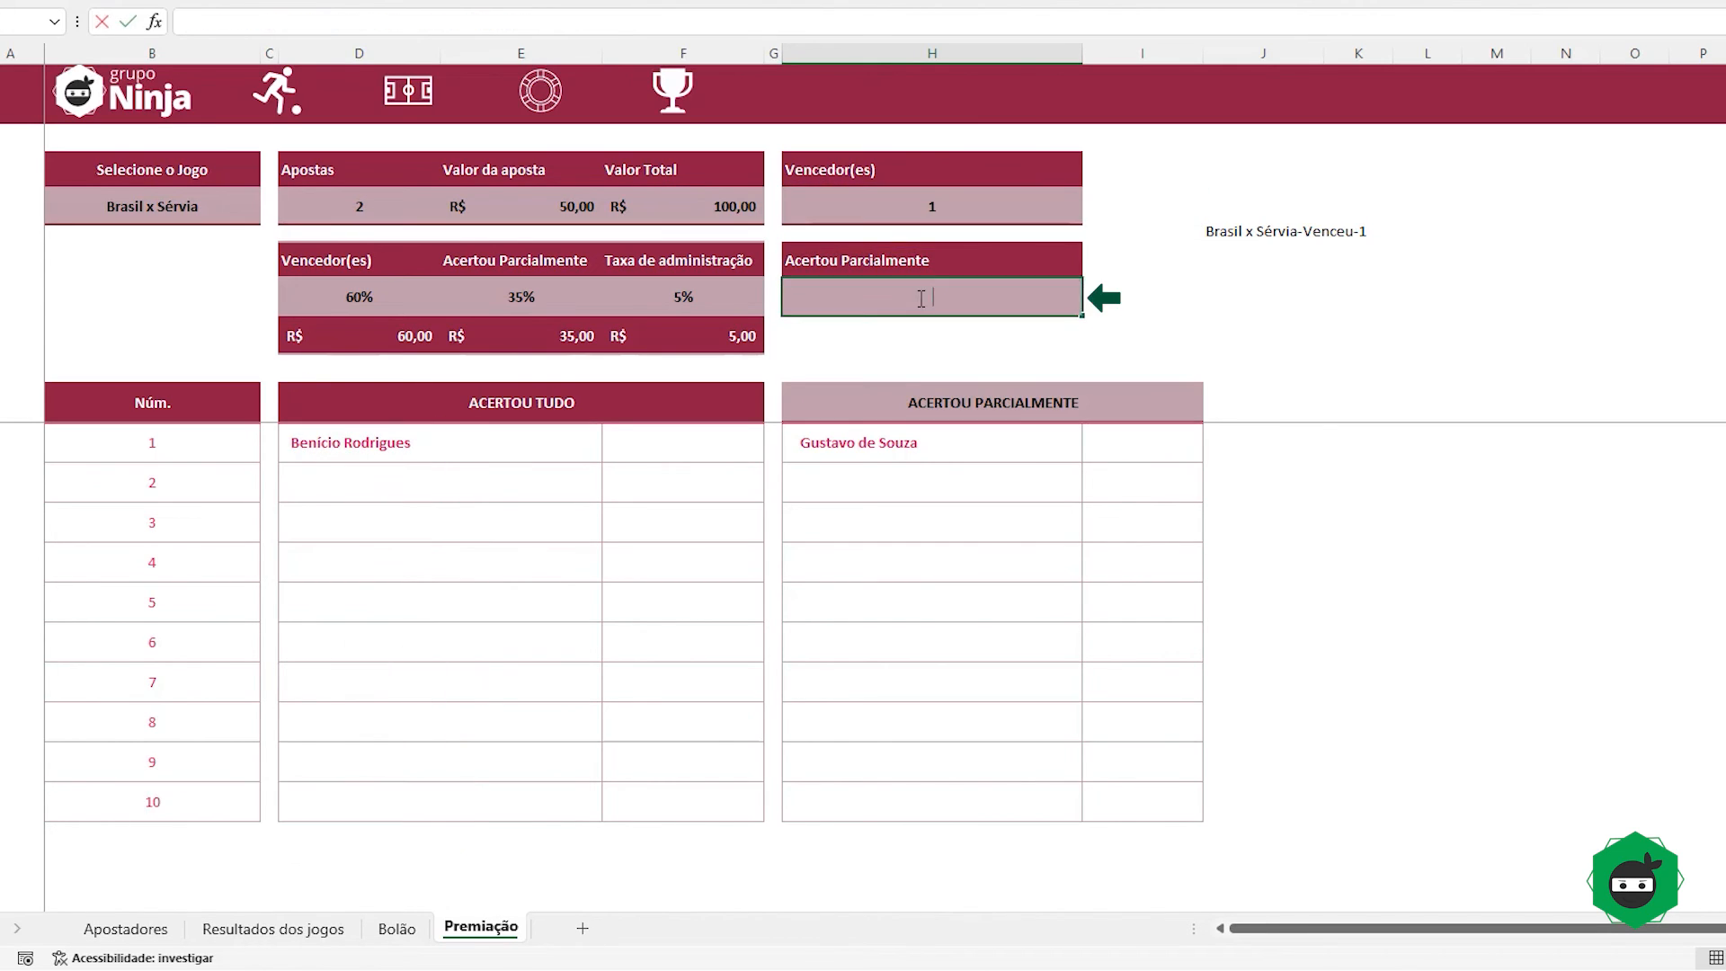
{"action": "key", "text": "ctrl+v"}
{"action": "left_click_drag", "start_coordinate": [441, 455], "coordinate": [903, 455]}
{"action": "left_click_drag", "start_coordinate": [440, 452], "coordinate": [891, 468]}
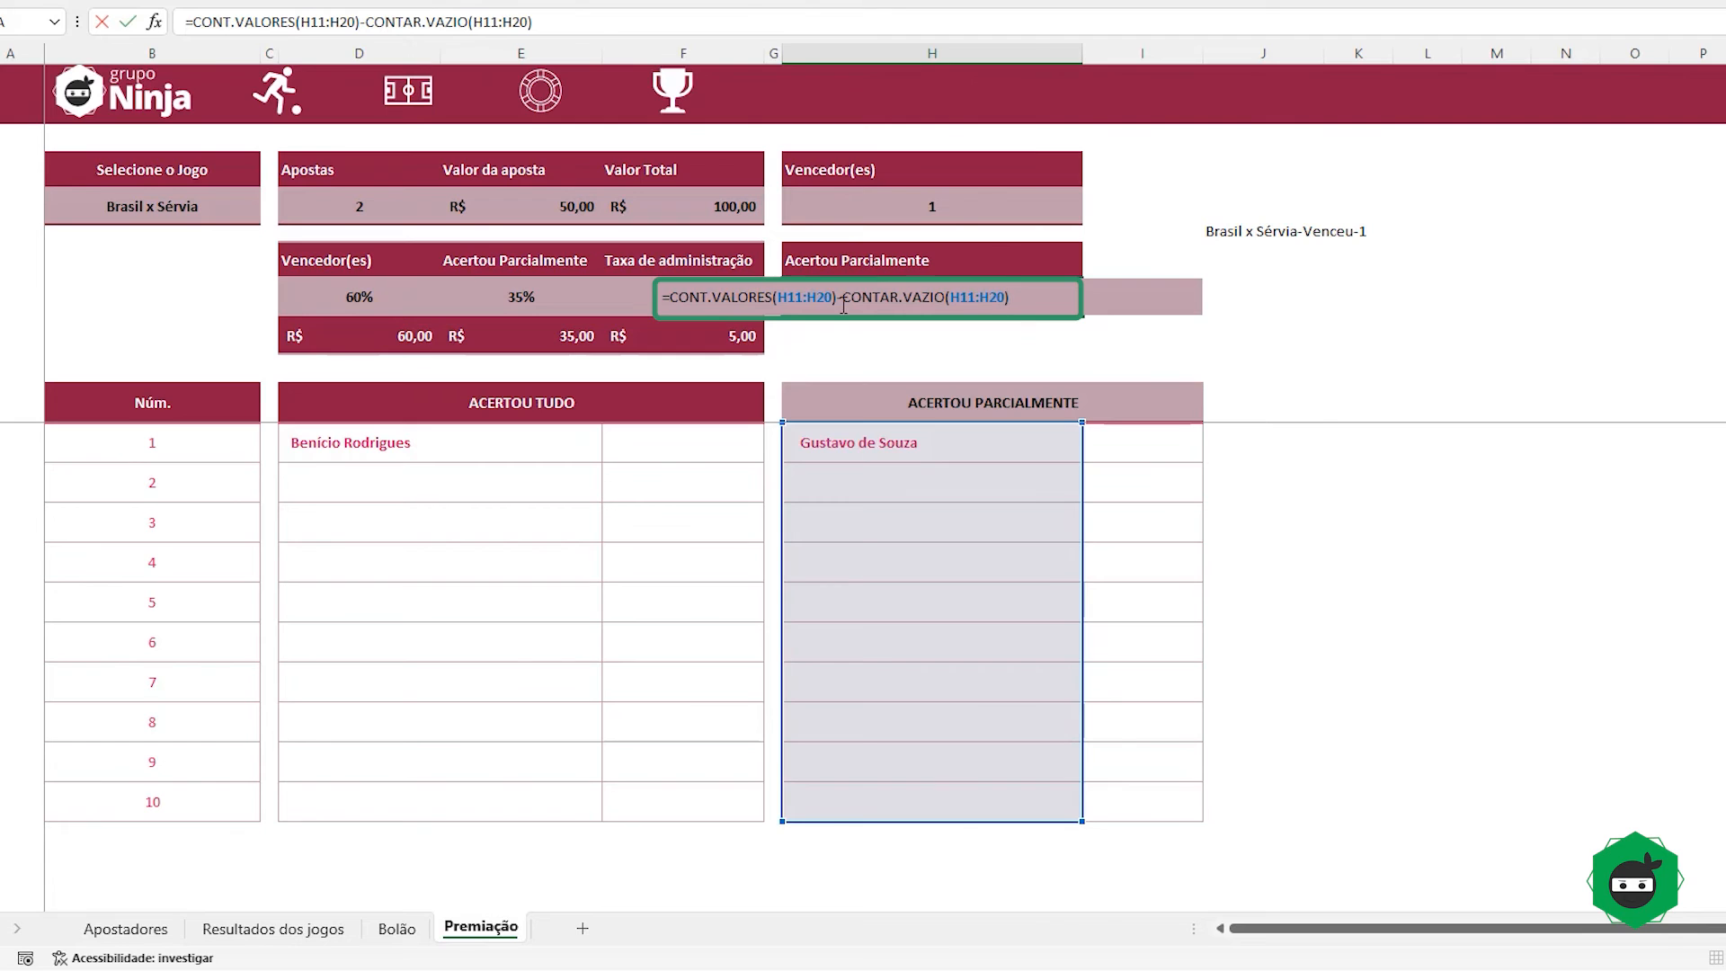
{"action": "key", "text": "Return"}
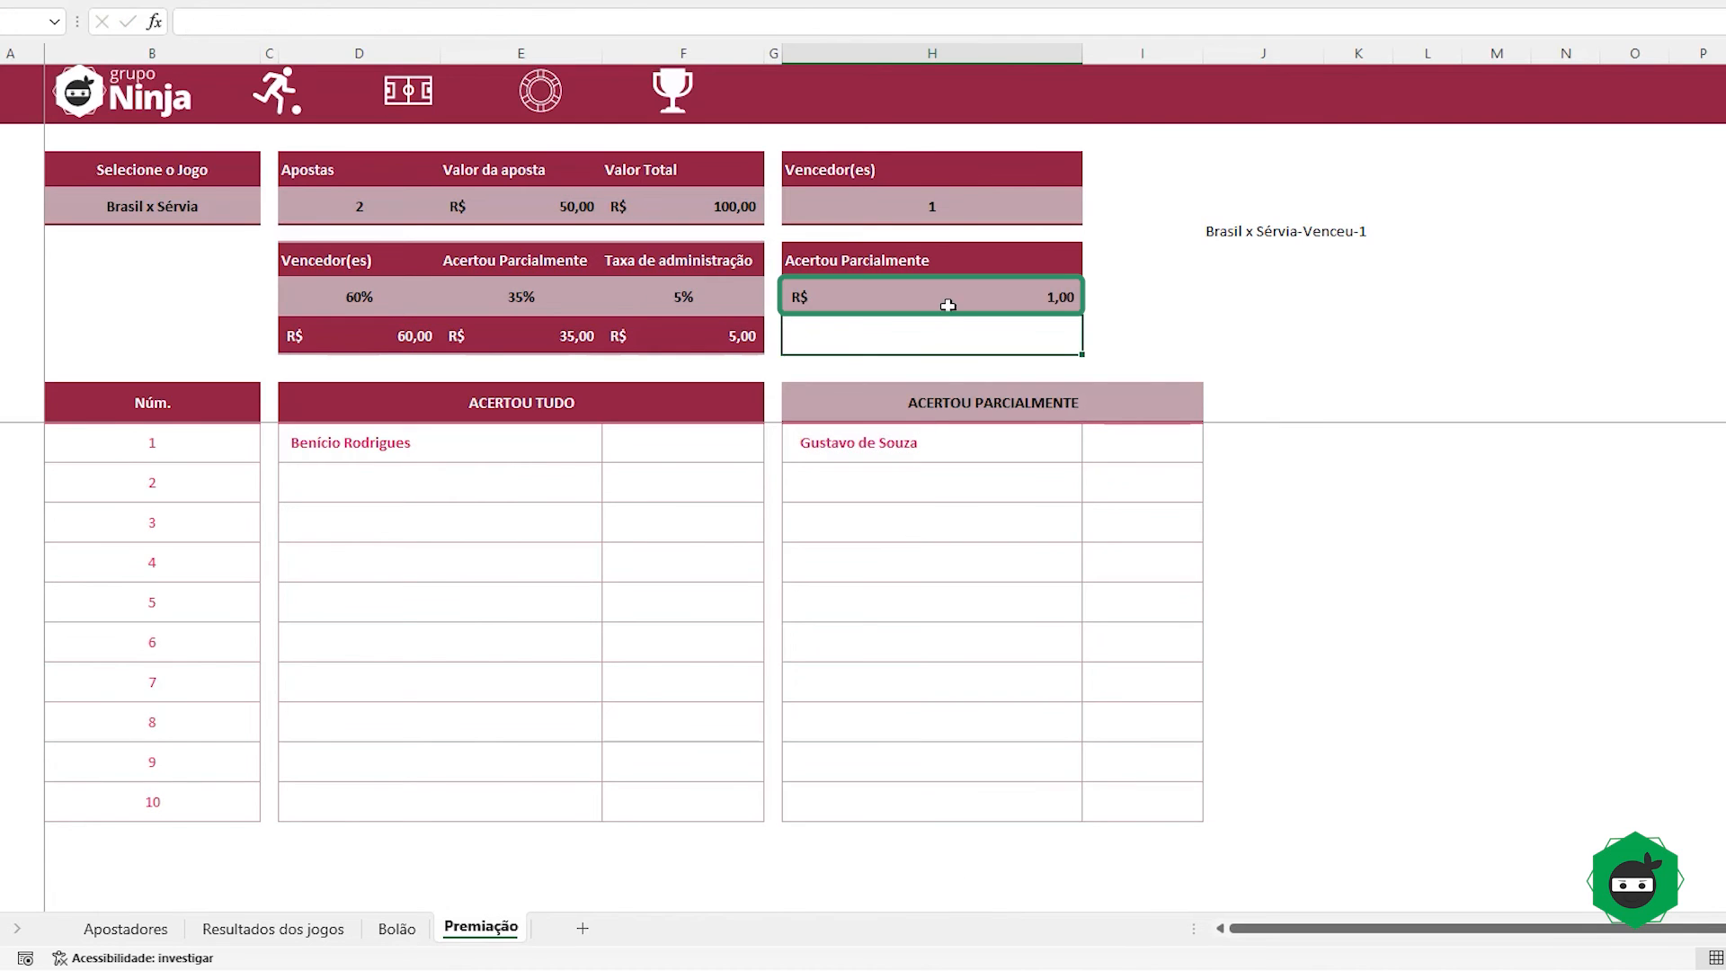
{"action": "left_click", "coordinate": [949, 305]}
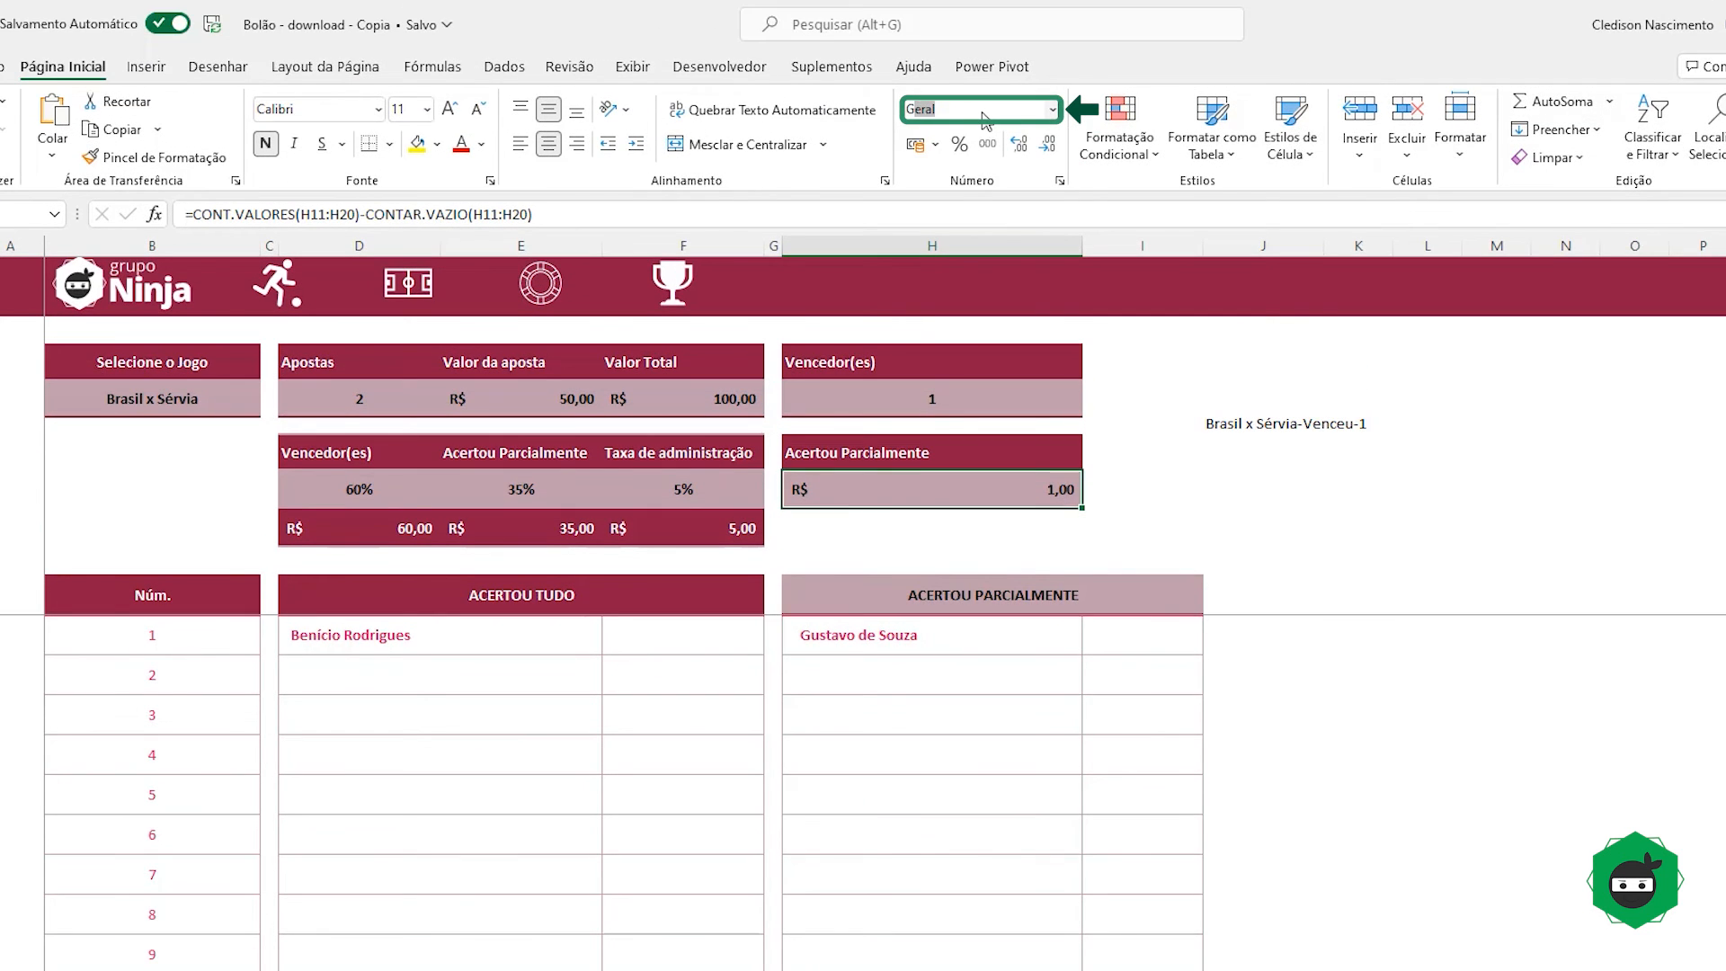
{"action": "key", "text": "Return"}
Step: Calculate the first ACERTOU TUDO winner's prize in F11 with =$D$8/$H$4
{"action": "left_click", "coordinate": [639, 643]}
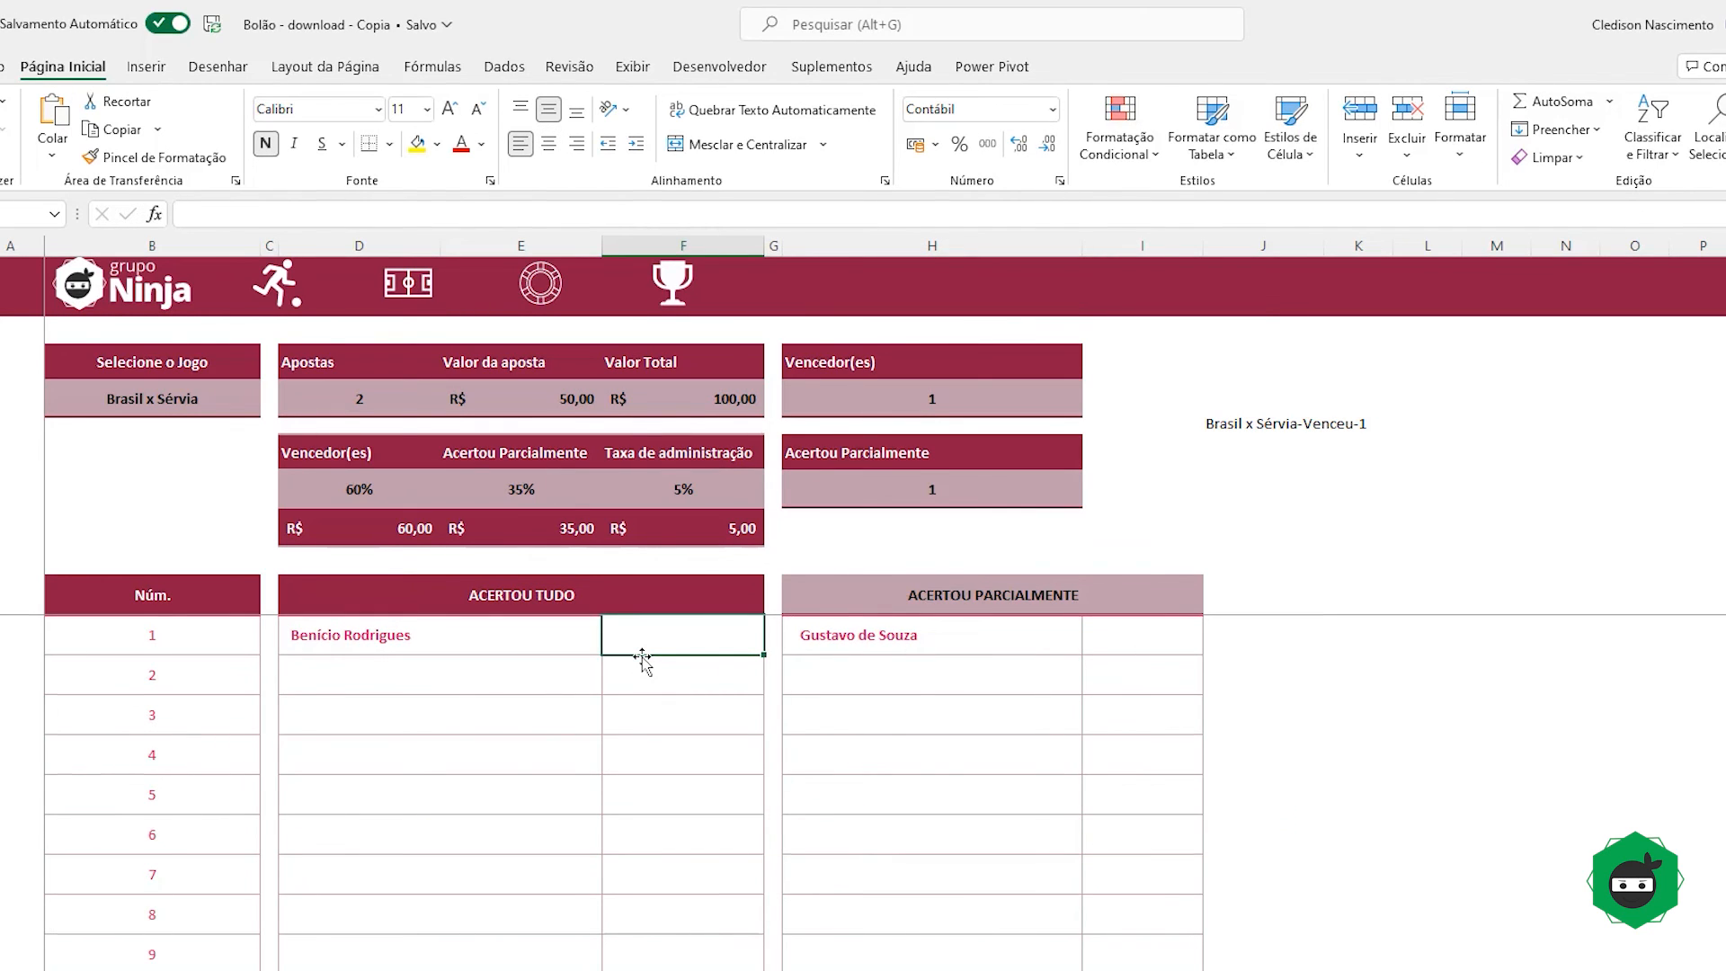
{"action": "type", "text": "="}
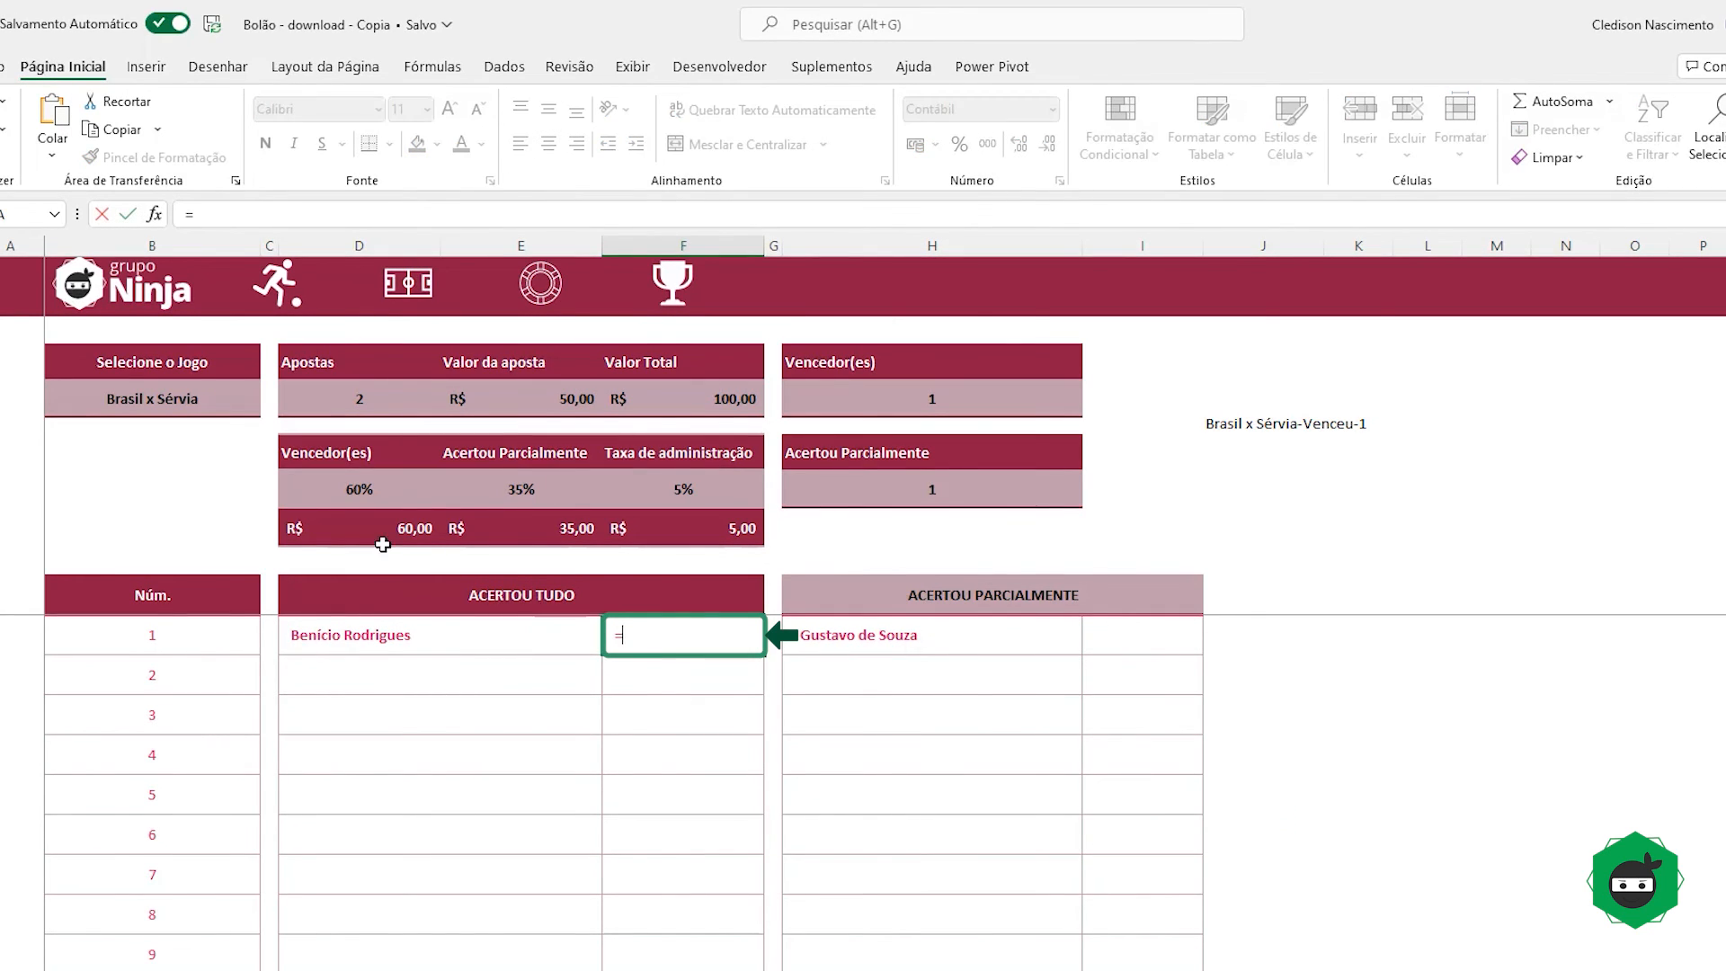
{"action": "left_click", "coordinate": [376, 529]}
{"action": "key", "text": "F4"}
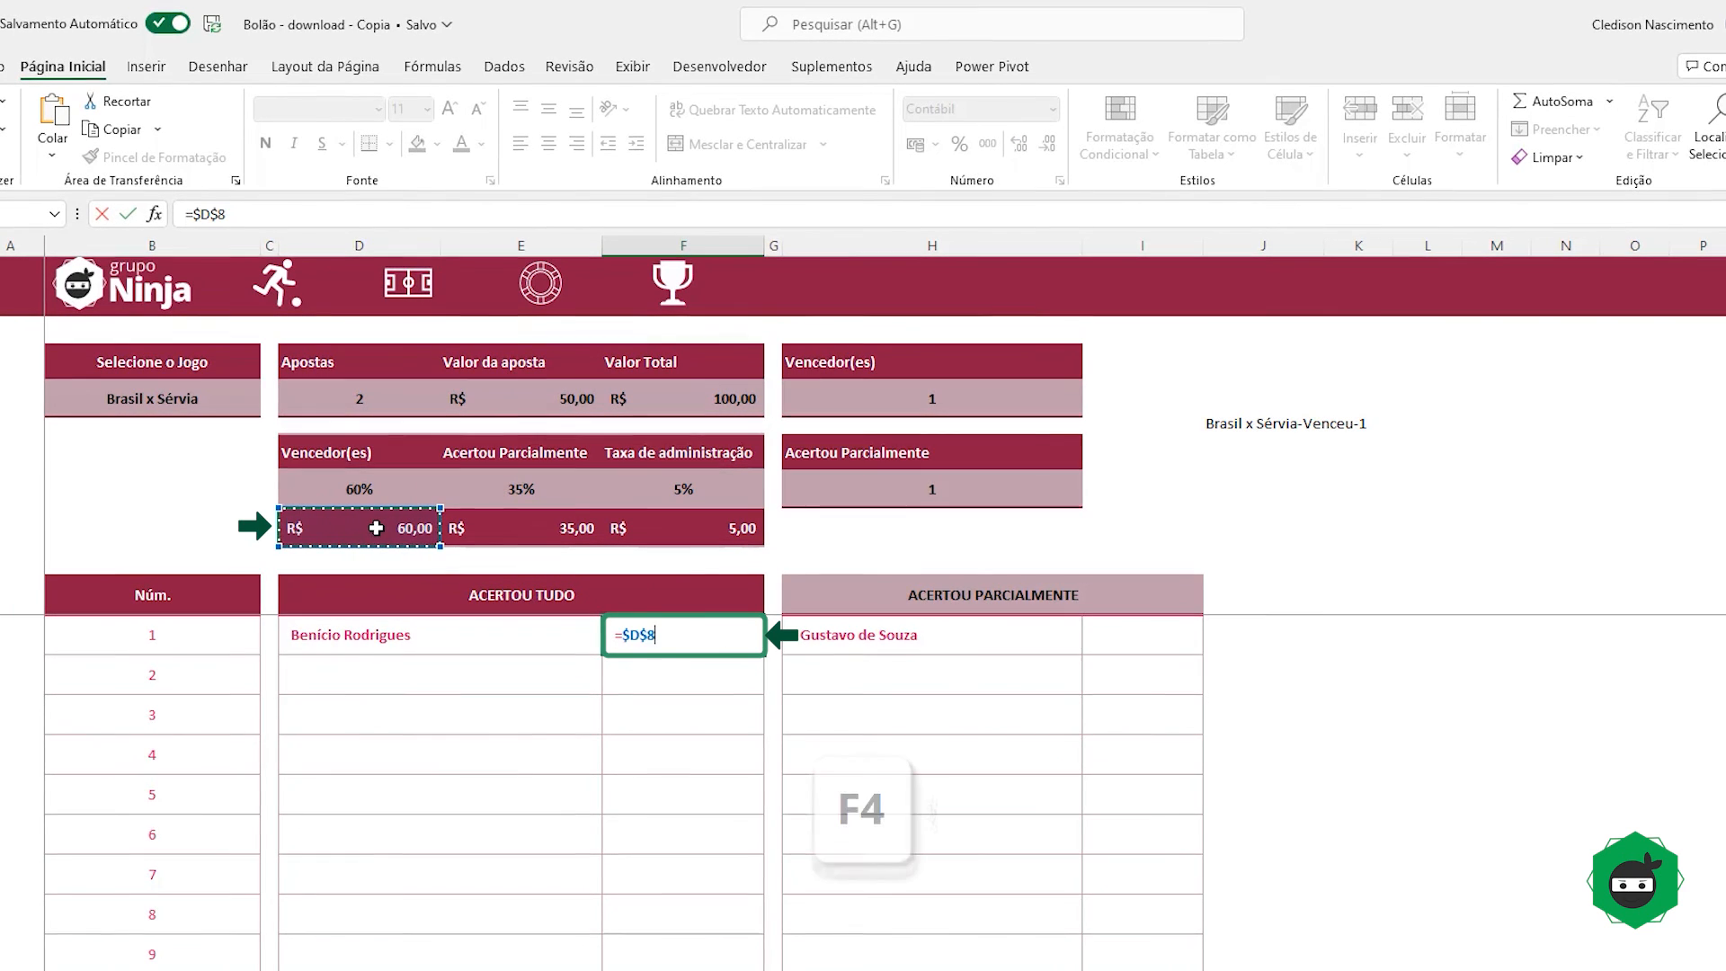
{"action": "type", "text": "/"}
{"action": "left_click", "coordinate": [879, 400]}
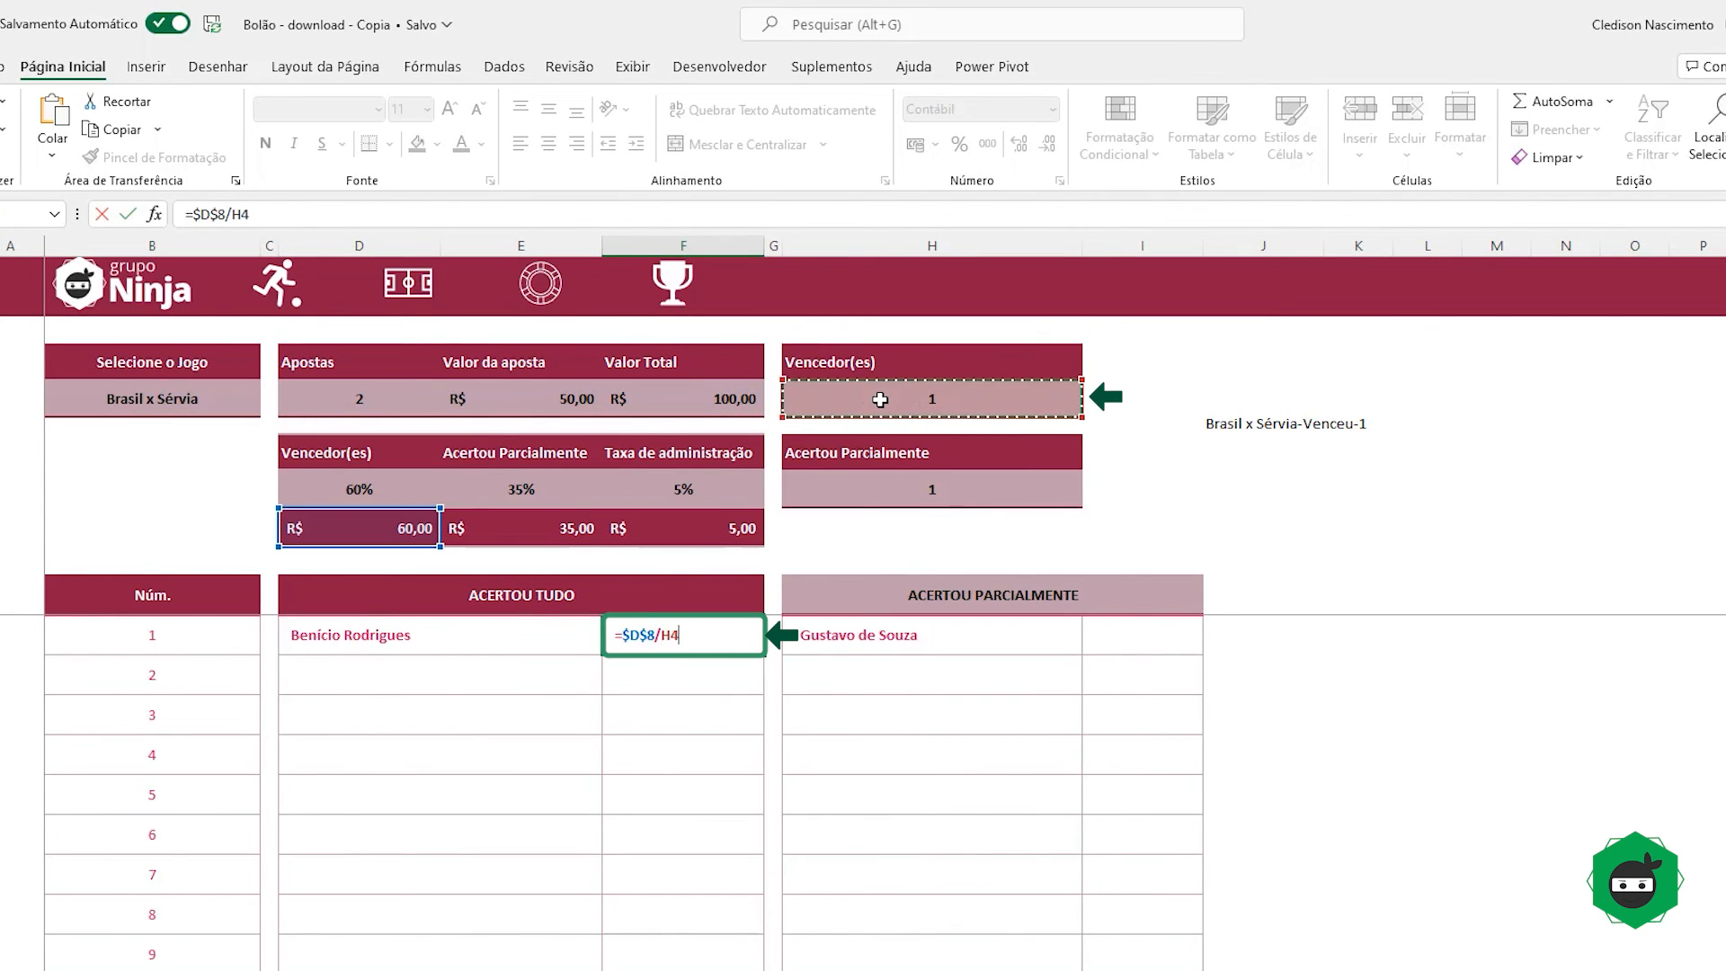
{"action": "key", "text": "F4"}
{"action": "key", "text": "Return"}
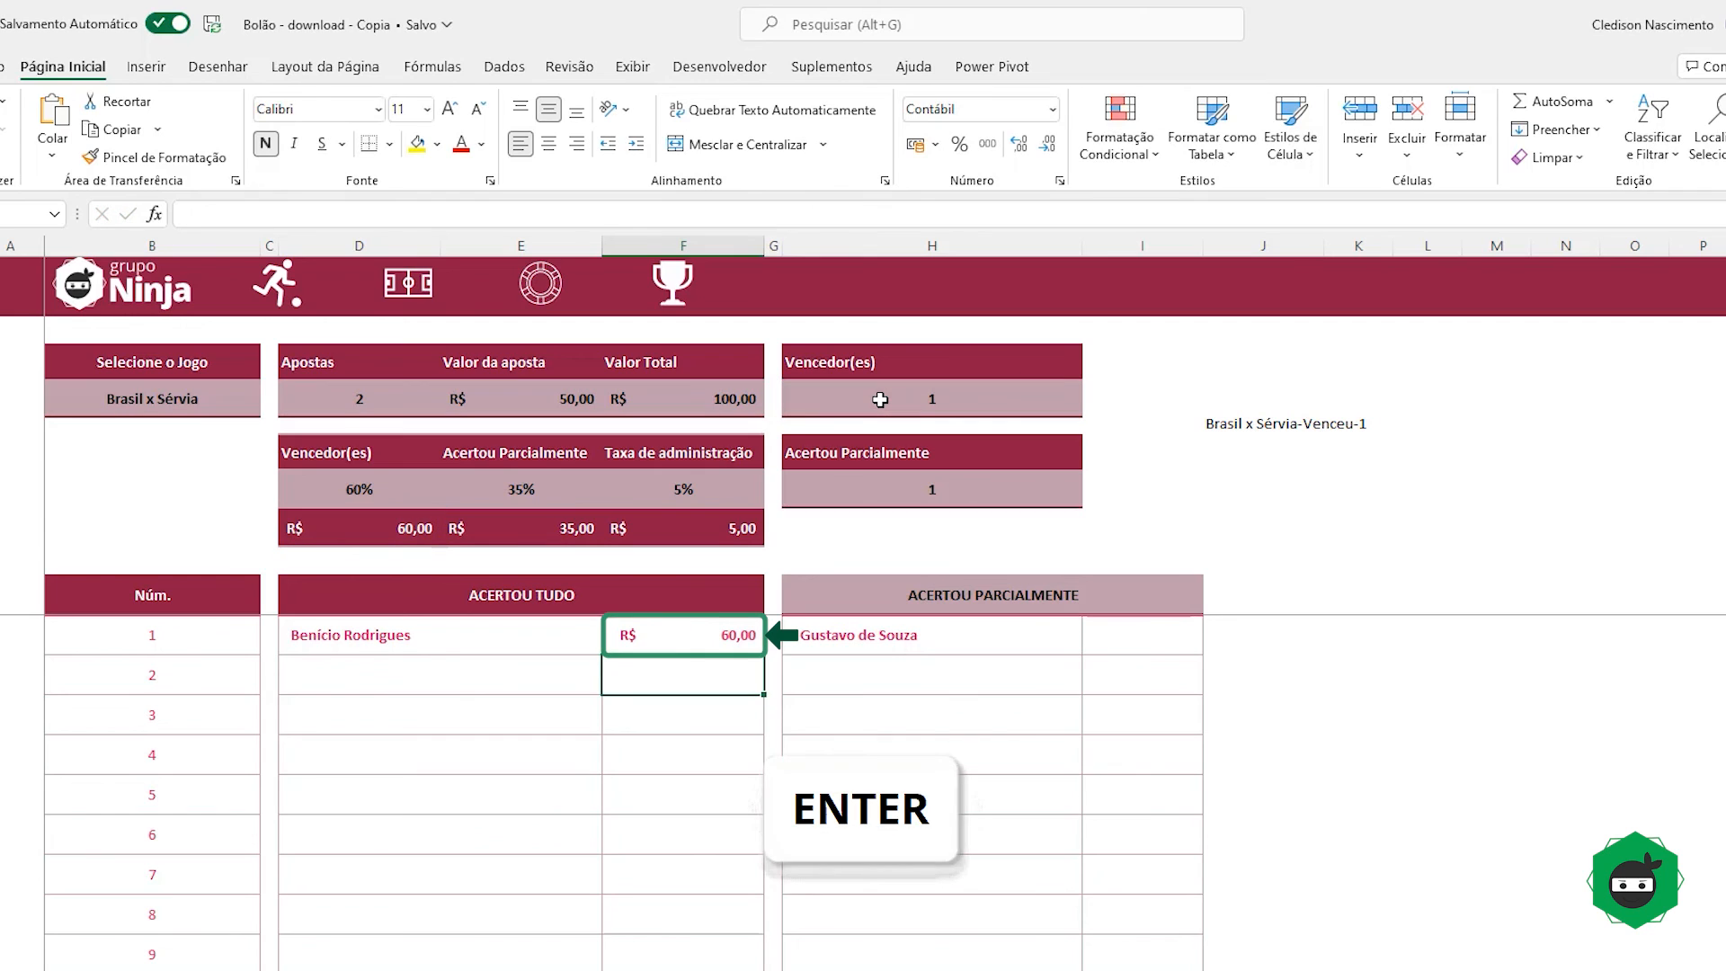
Step: Try to fill the ACERTOU TUDO prize formula down through Núm. 10
{"action": "left_click", "coordinate": [683, 634]}
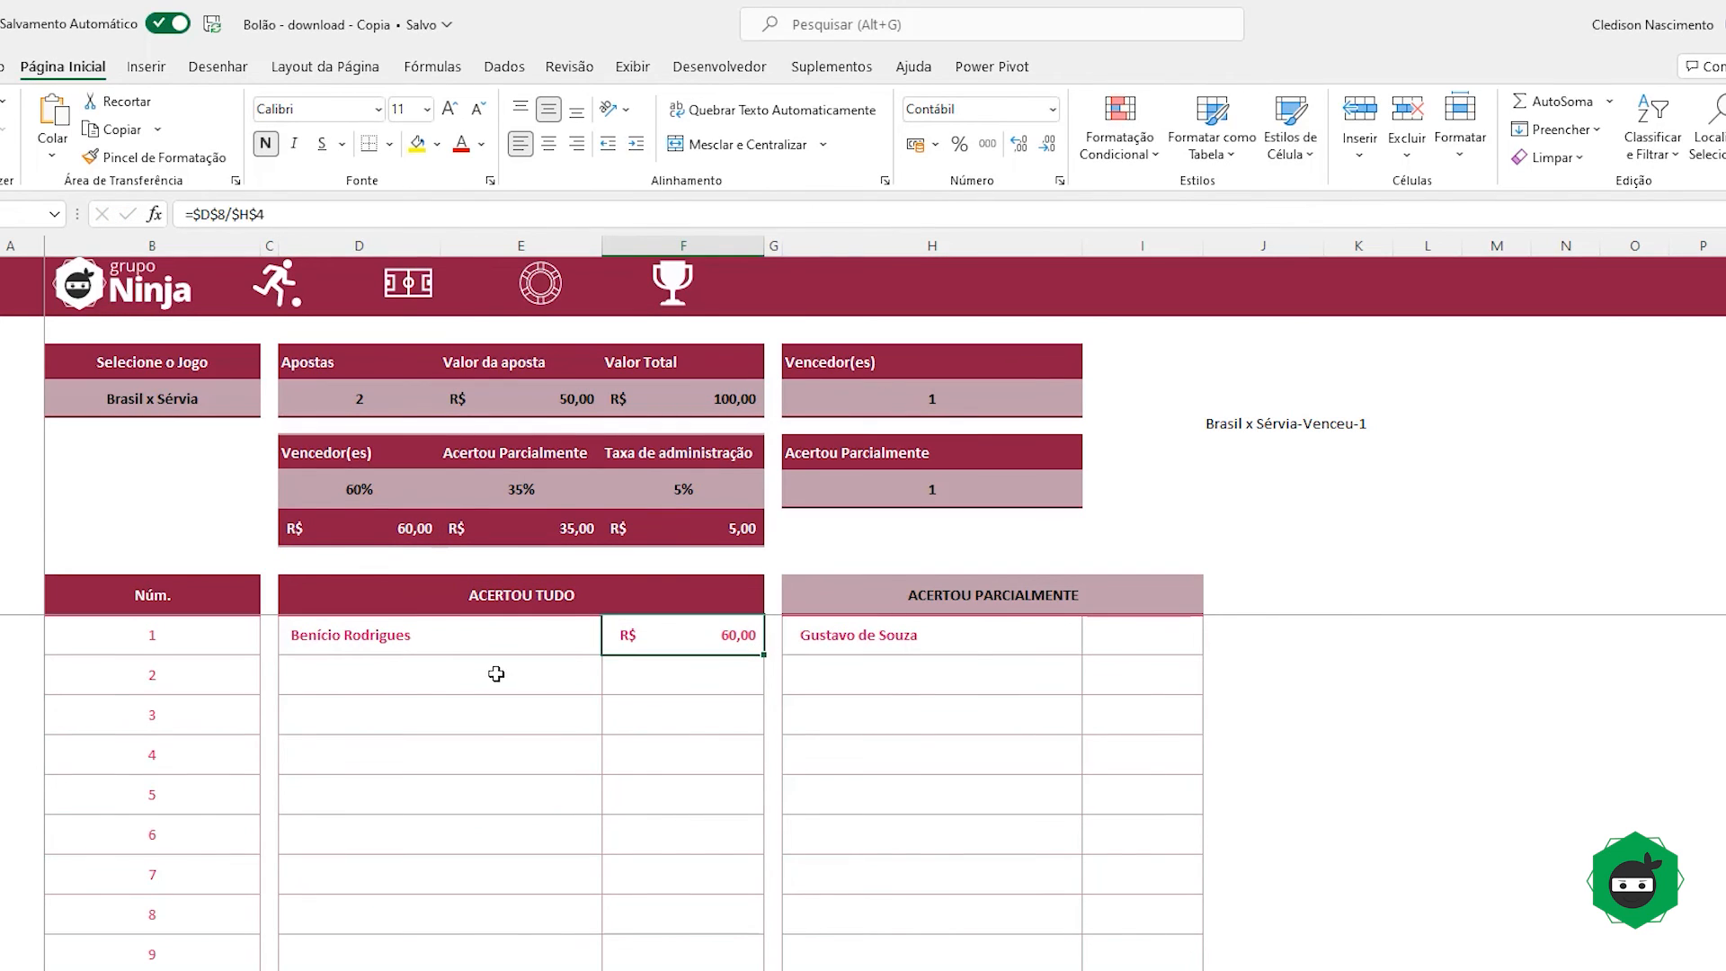
{"action": "left_click_drag", "start_coordinate": [496, 673], "coordinate": [500, 874]}
{"action": "left_click", "coordinate": [735, 640]}
{"action": "left_click_drag", "start_coordinate": [763, 655], "coordinate": [756, 892]}
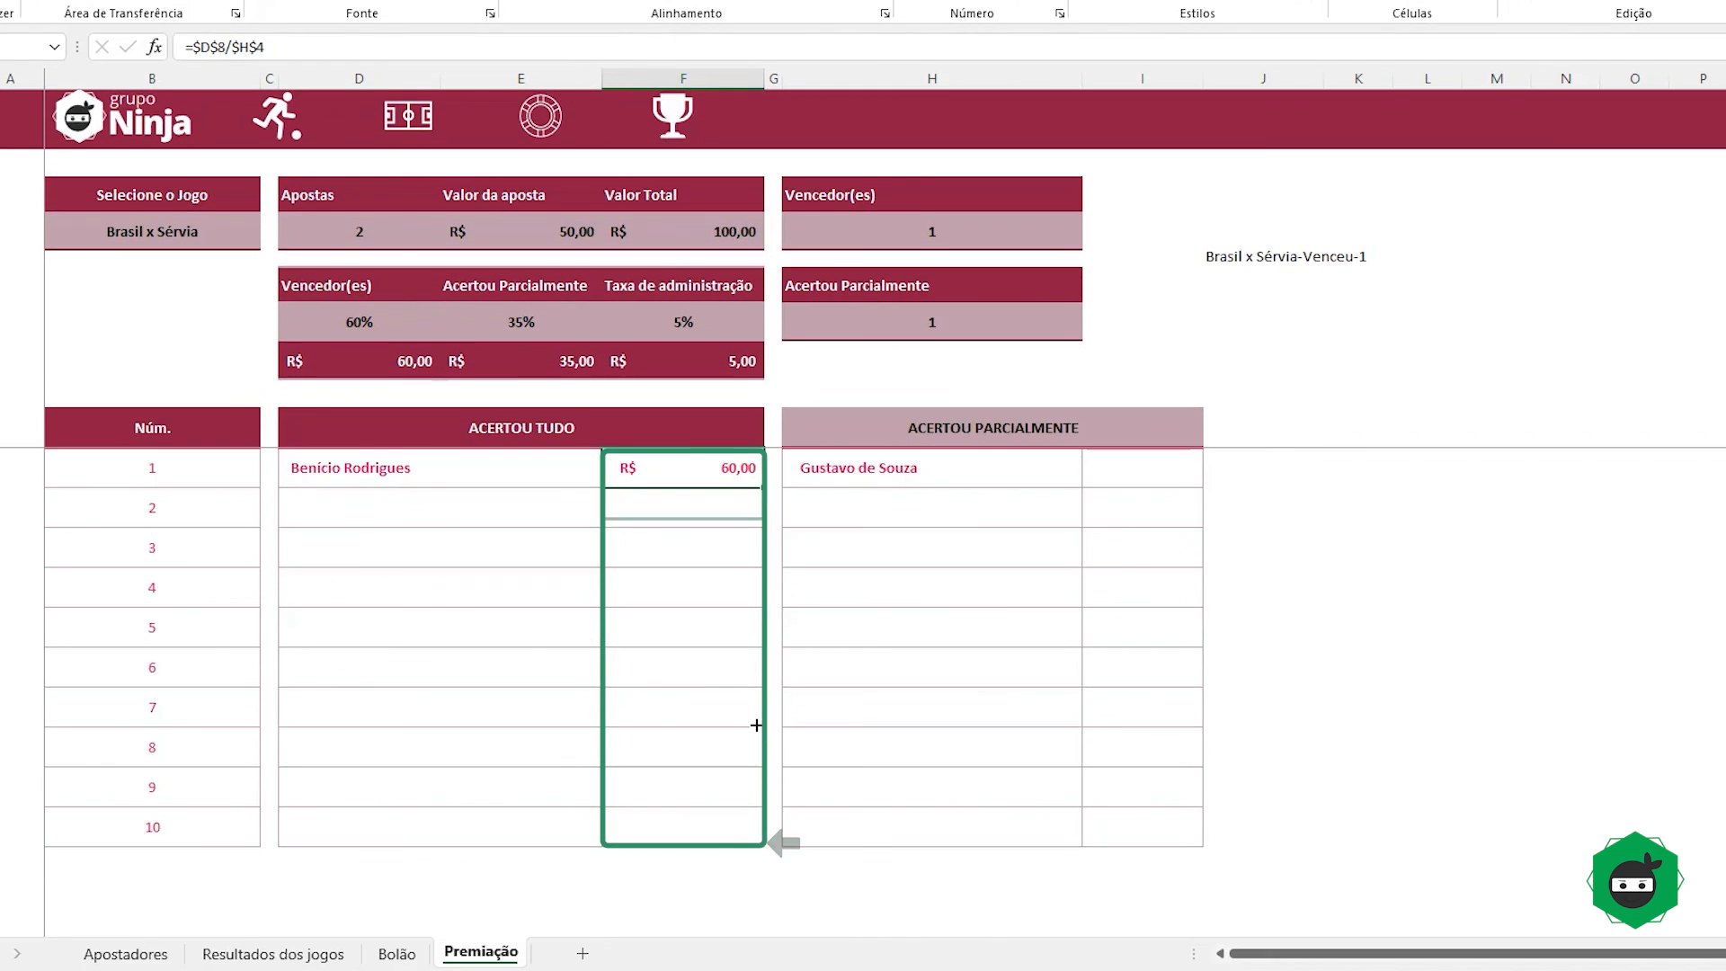
{"action": "left_click_drag", "start_coordinate": [756, 724], "coordinate": [757, 764]}
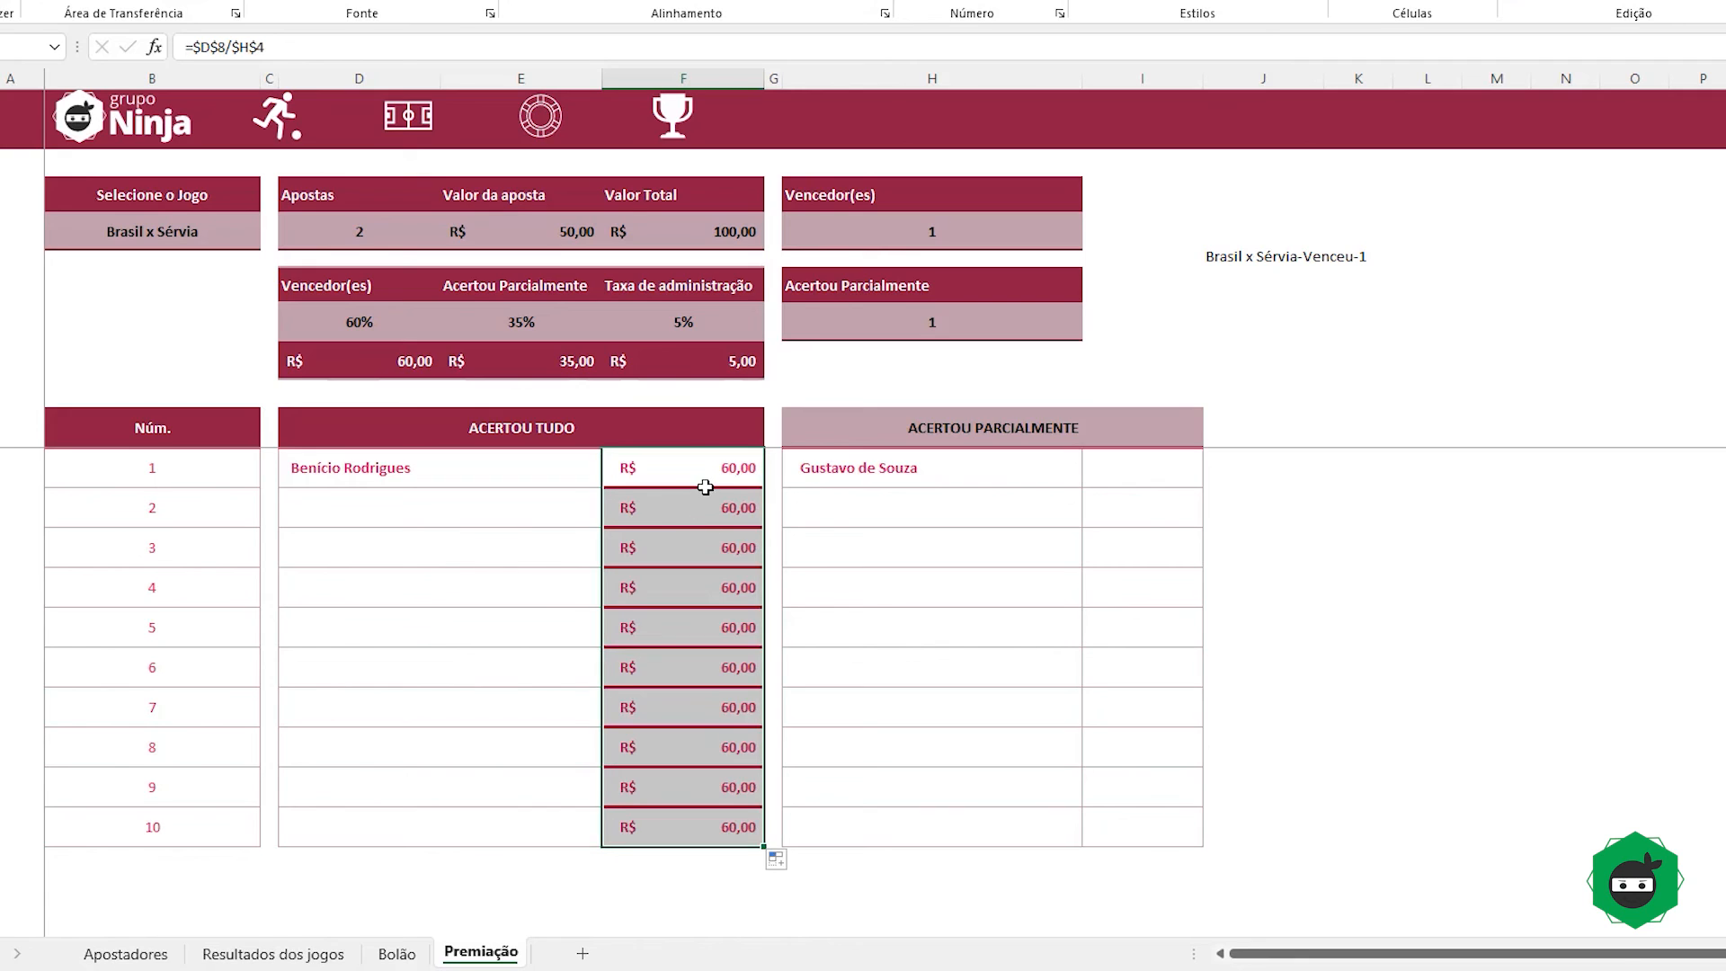
{"action": "key", "text": "ctrl+z"}
{"action": "left_click", "coordinate": [465, 506]}
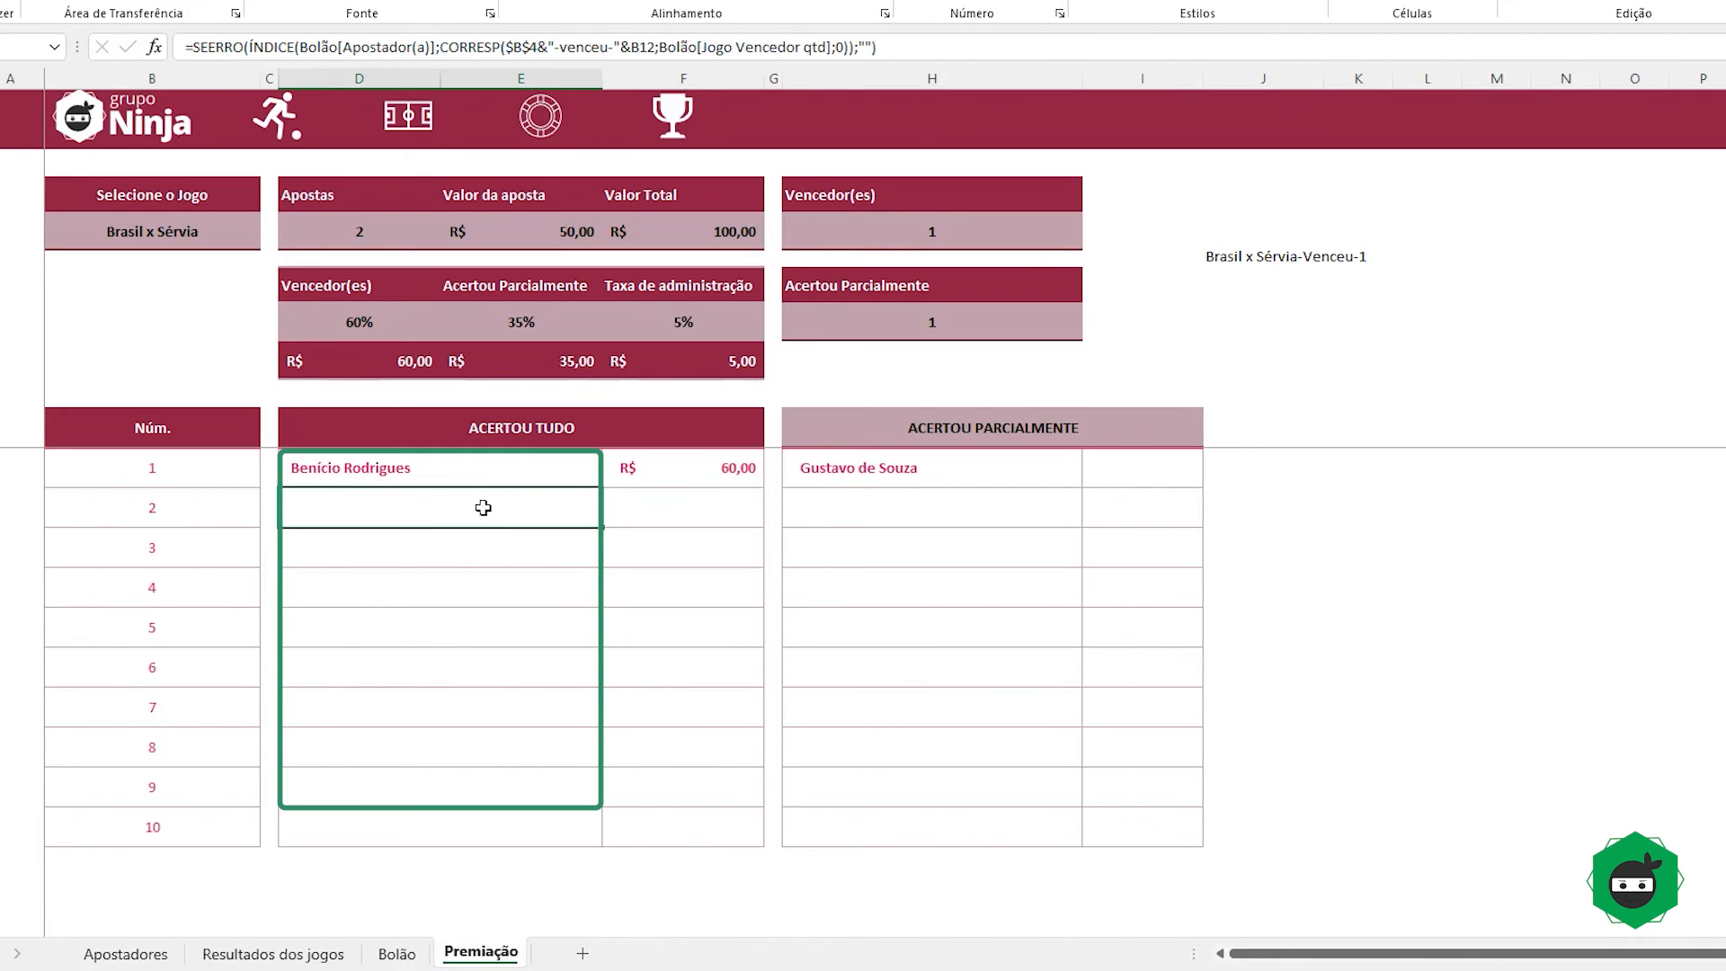
Step: Make the F11 prize blank when no winner is listed, using =SE(D11="";"";$D$8/$H$4)
{"action": "left_click", "coordinate": [661, 464]}
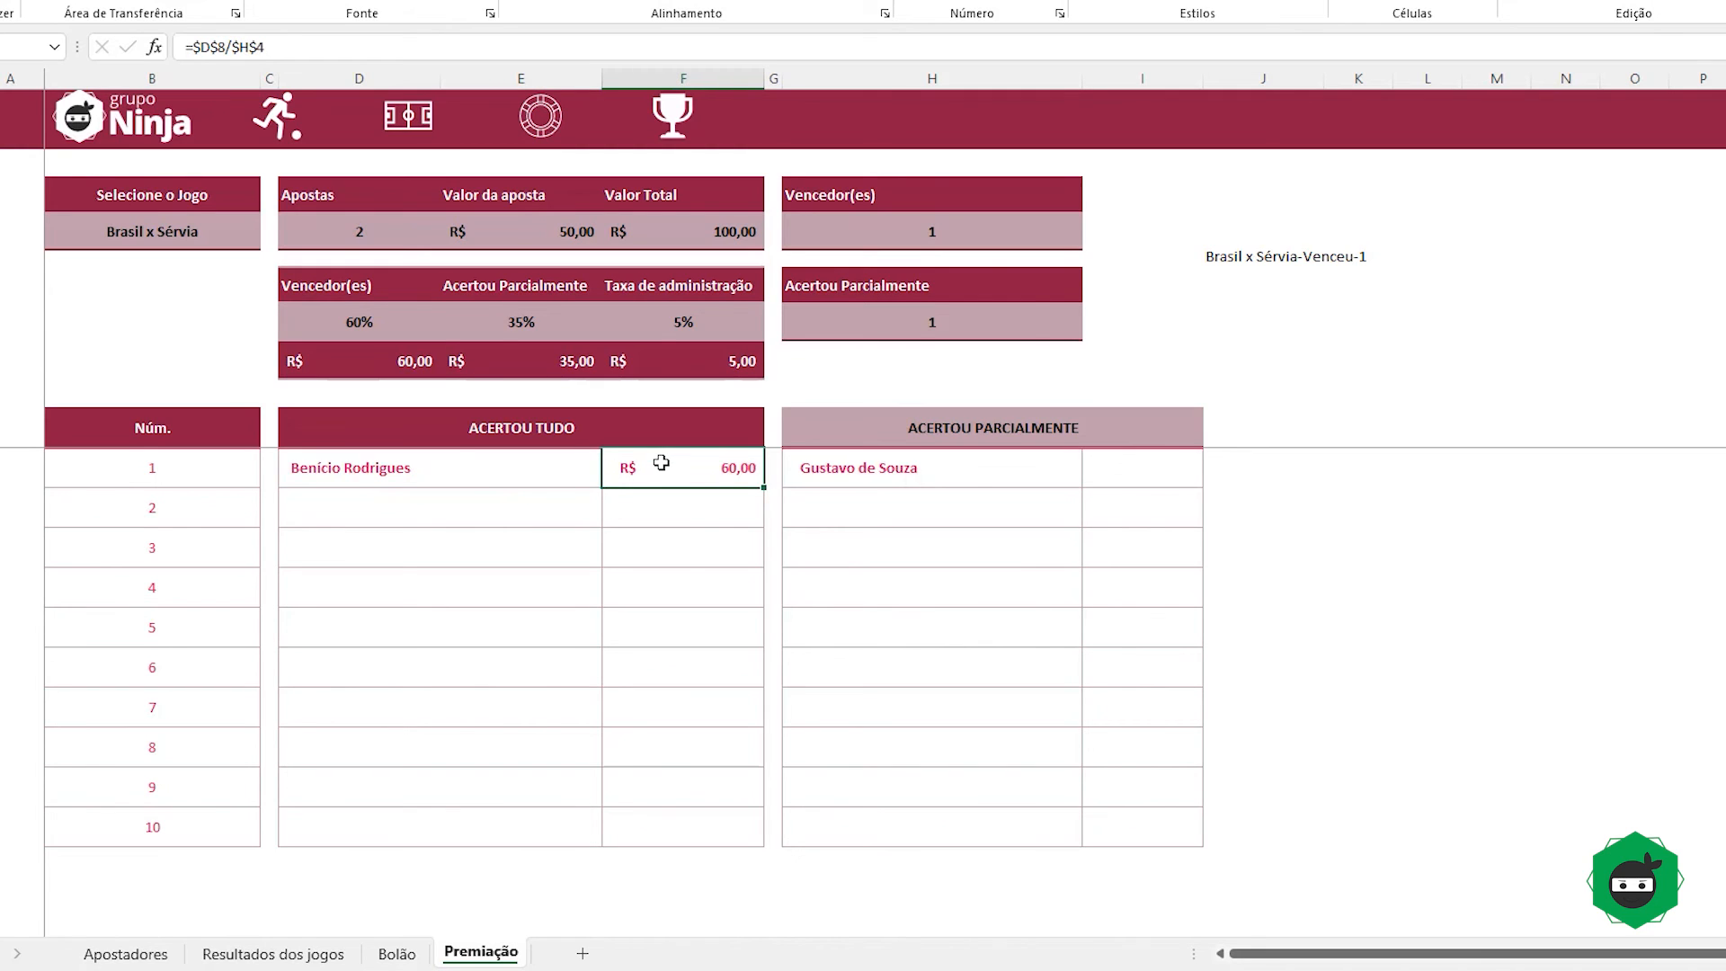
{"action": "key", "text": "F2"}
{"action": "key", "text": "Home"}
{"action": "key", "text": "Right"}
{"action": "type", "text": "se"}
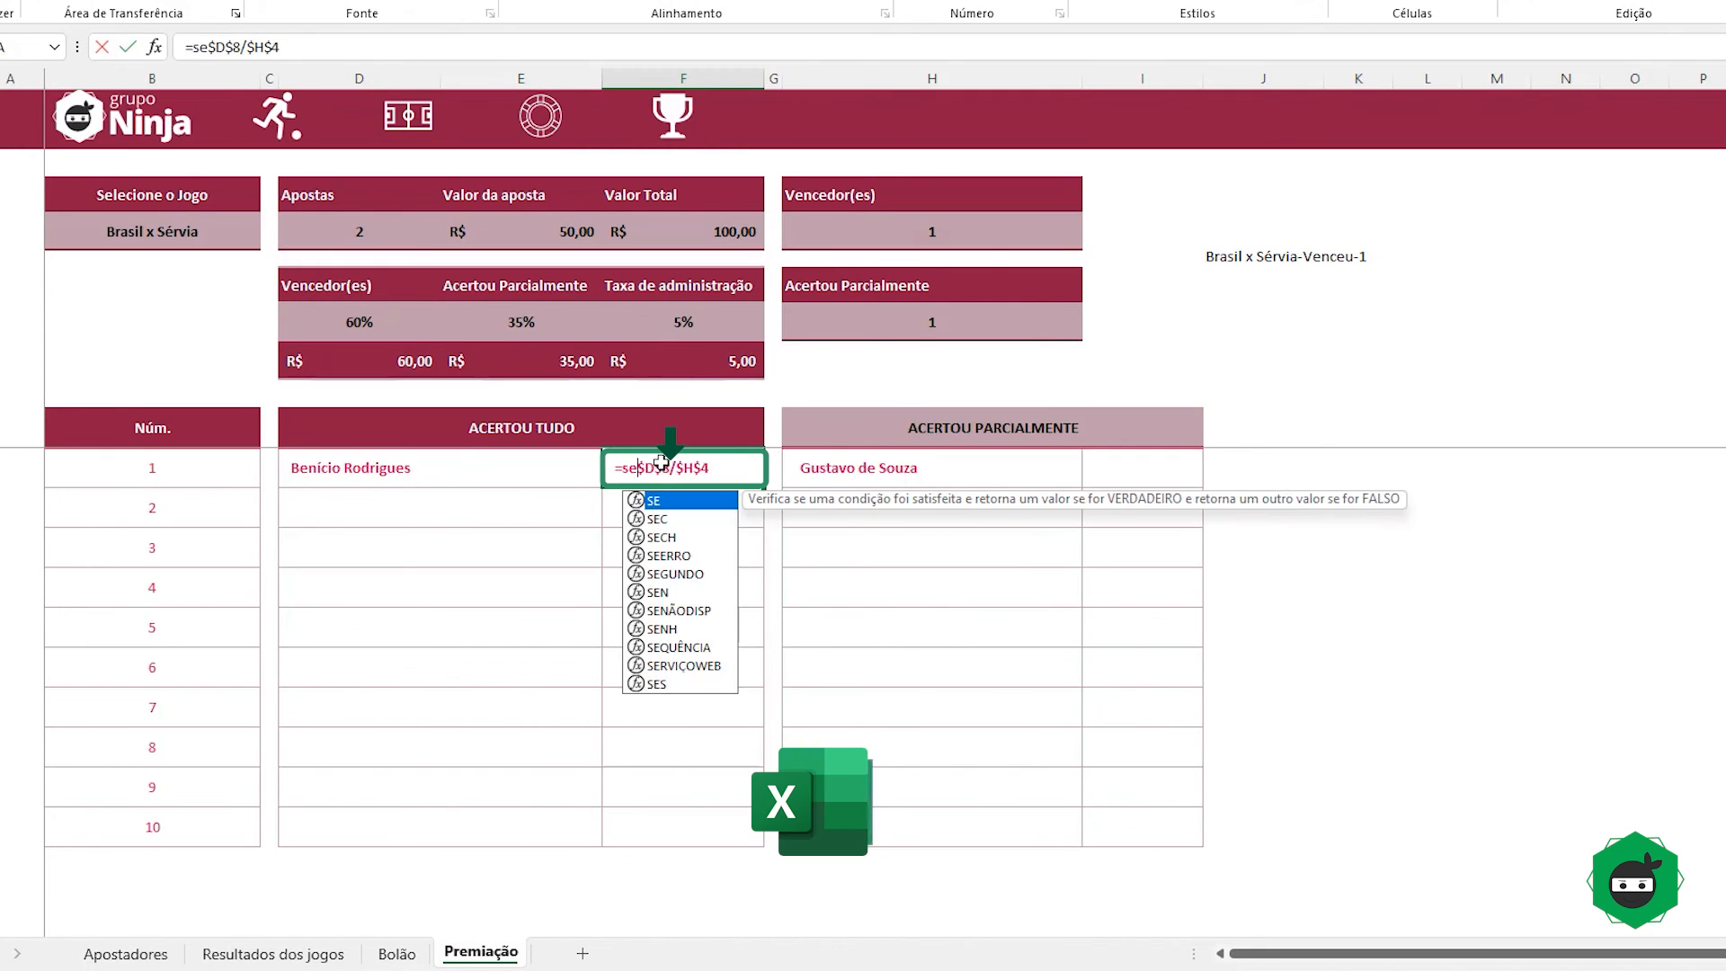
{"action": "key", "text": "Tab"}
{"action": "left_click", "coordinate": [501, 470]}
{"action": "type", "text": "=\"\";"}
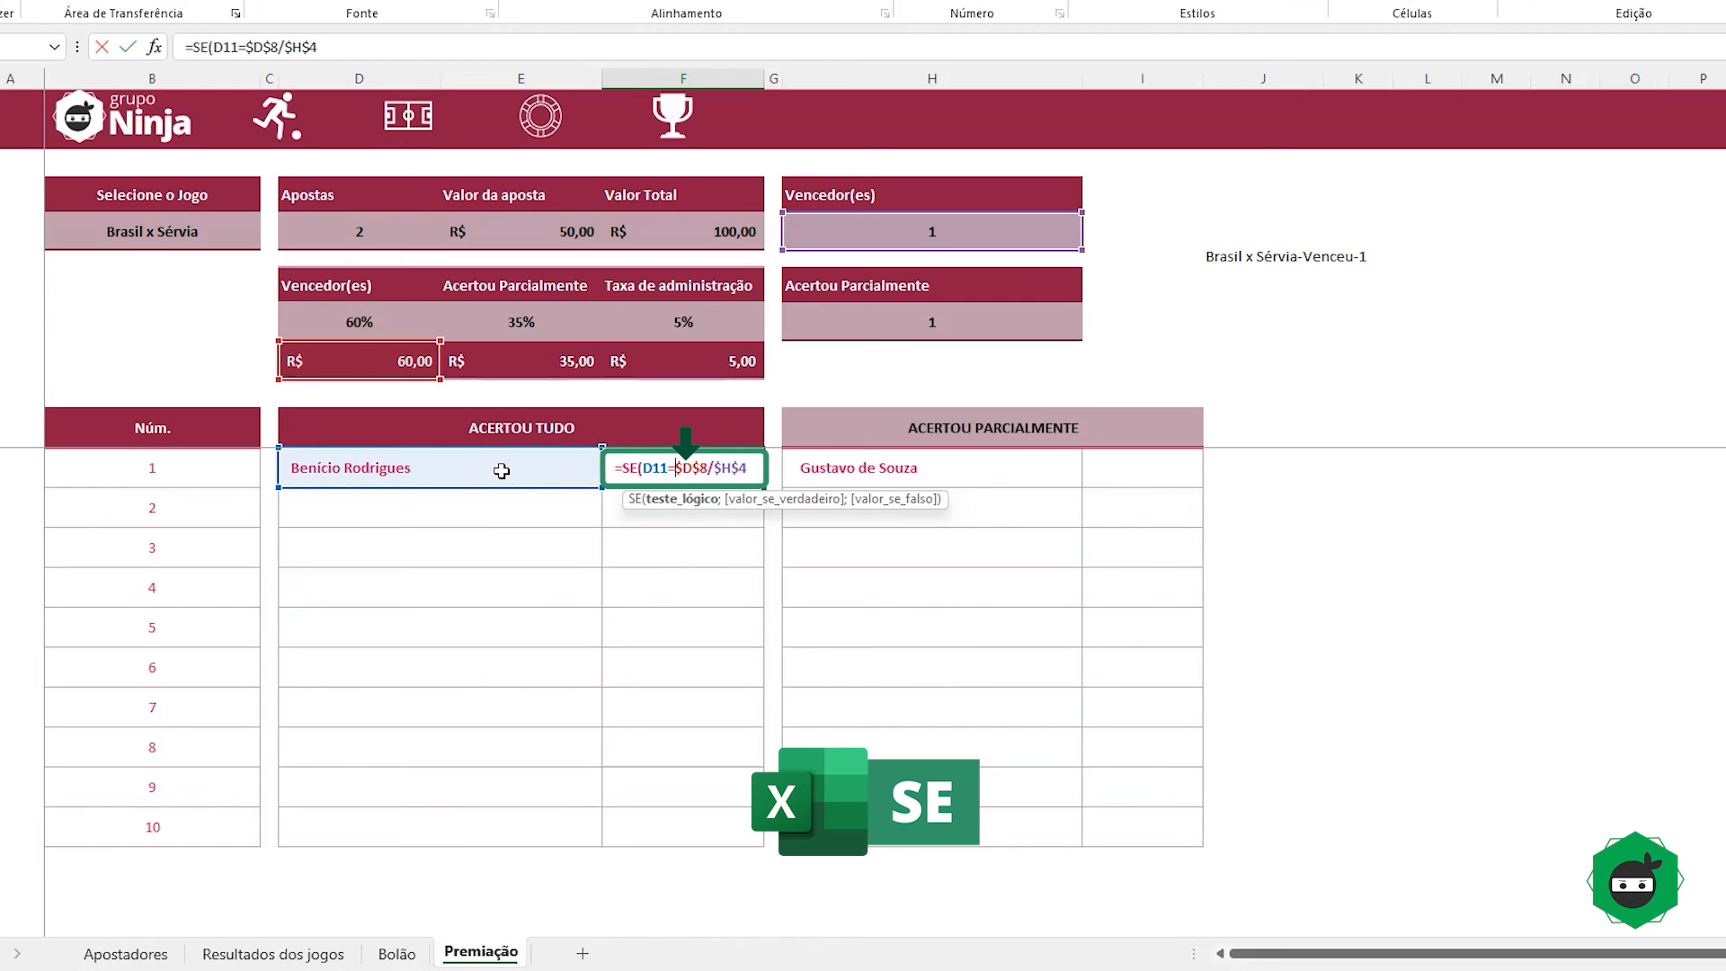
{"action": "type", "text": "\"\";"}
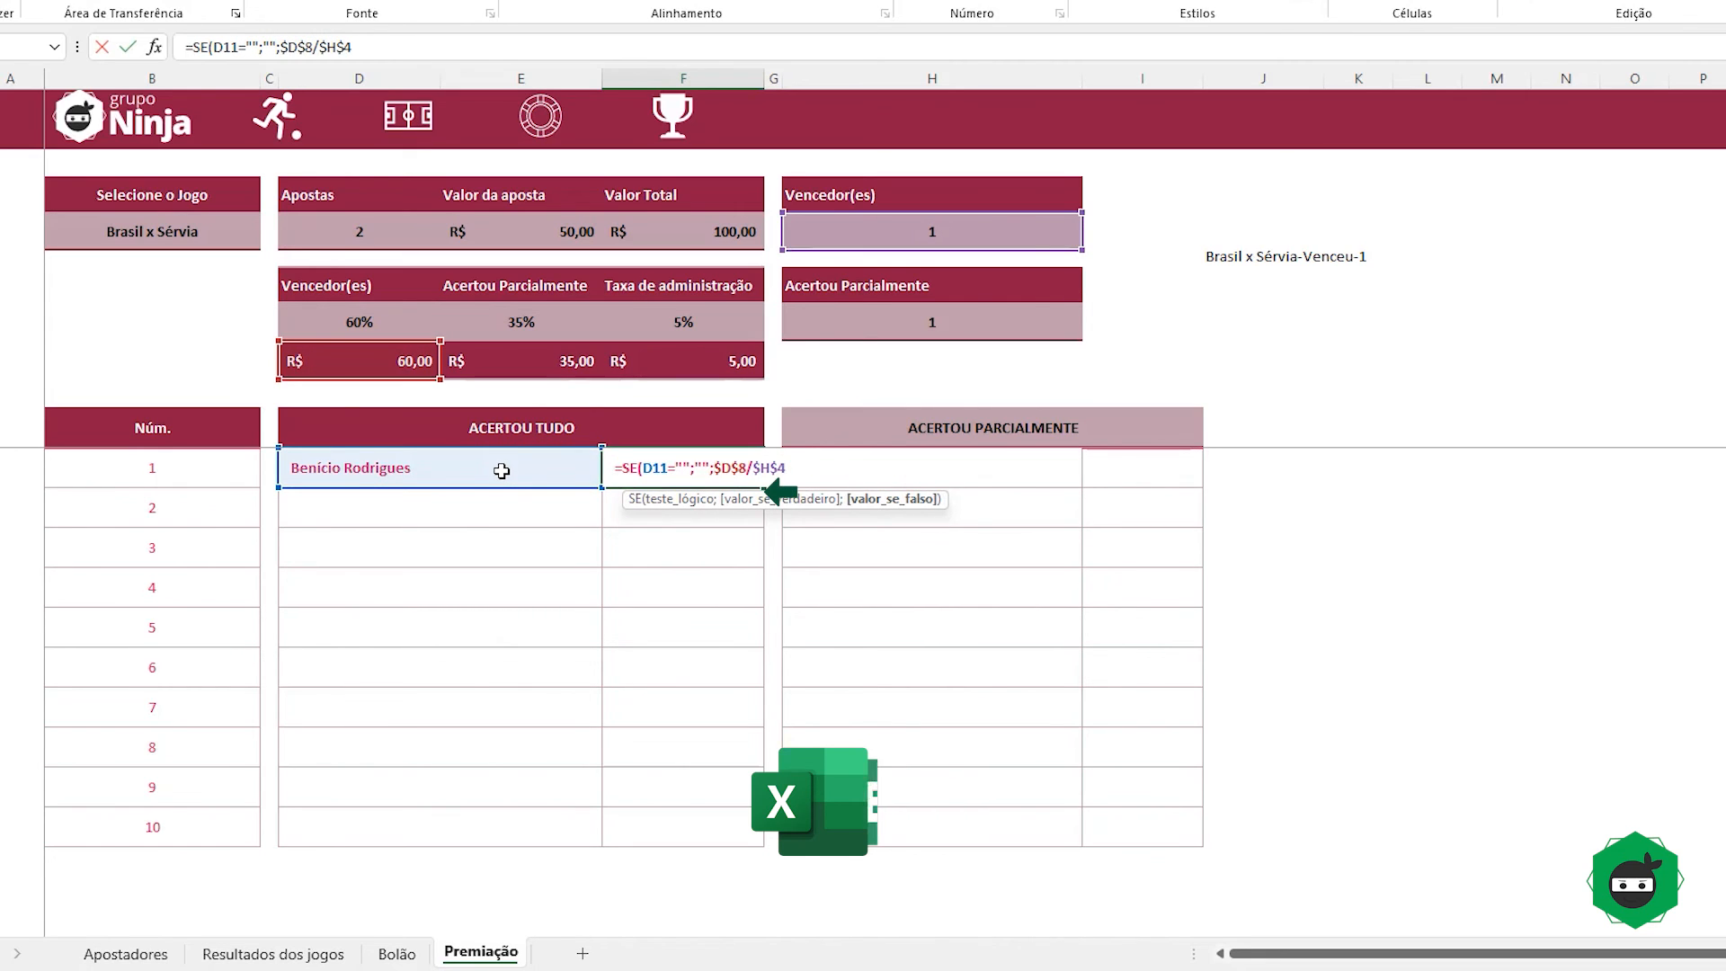
{"action": "key", "text": "Return"}
Step: Fill the conditional prize formula down the ACERTOU TUDO prize column through Núm. 10 without copying the formatting
{"action": "left_click", "coordinate": [728, 476]}
{"action": "left_click_drag", "start_coordinate": [762, 490], "coordinate": [725, 859]}
{"action": "left_click", "coordinate": [778, 863]}
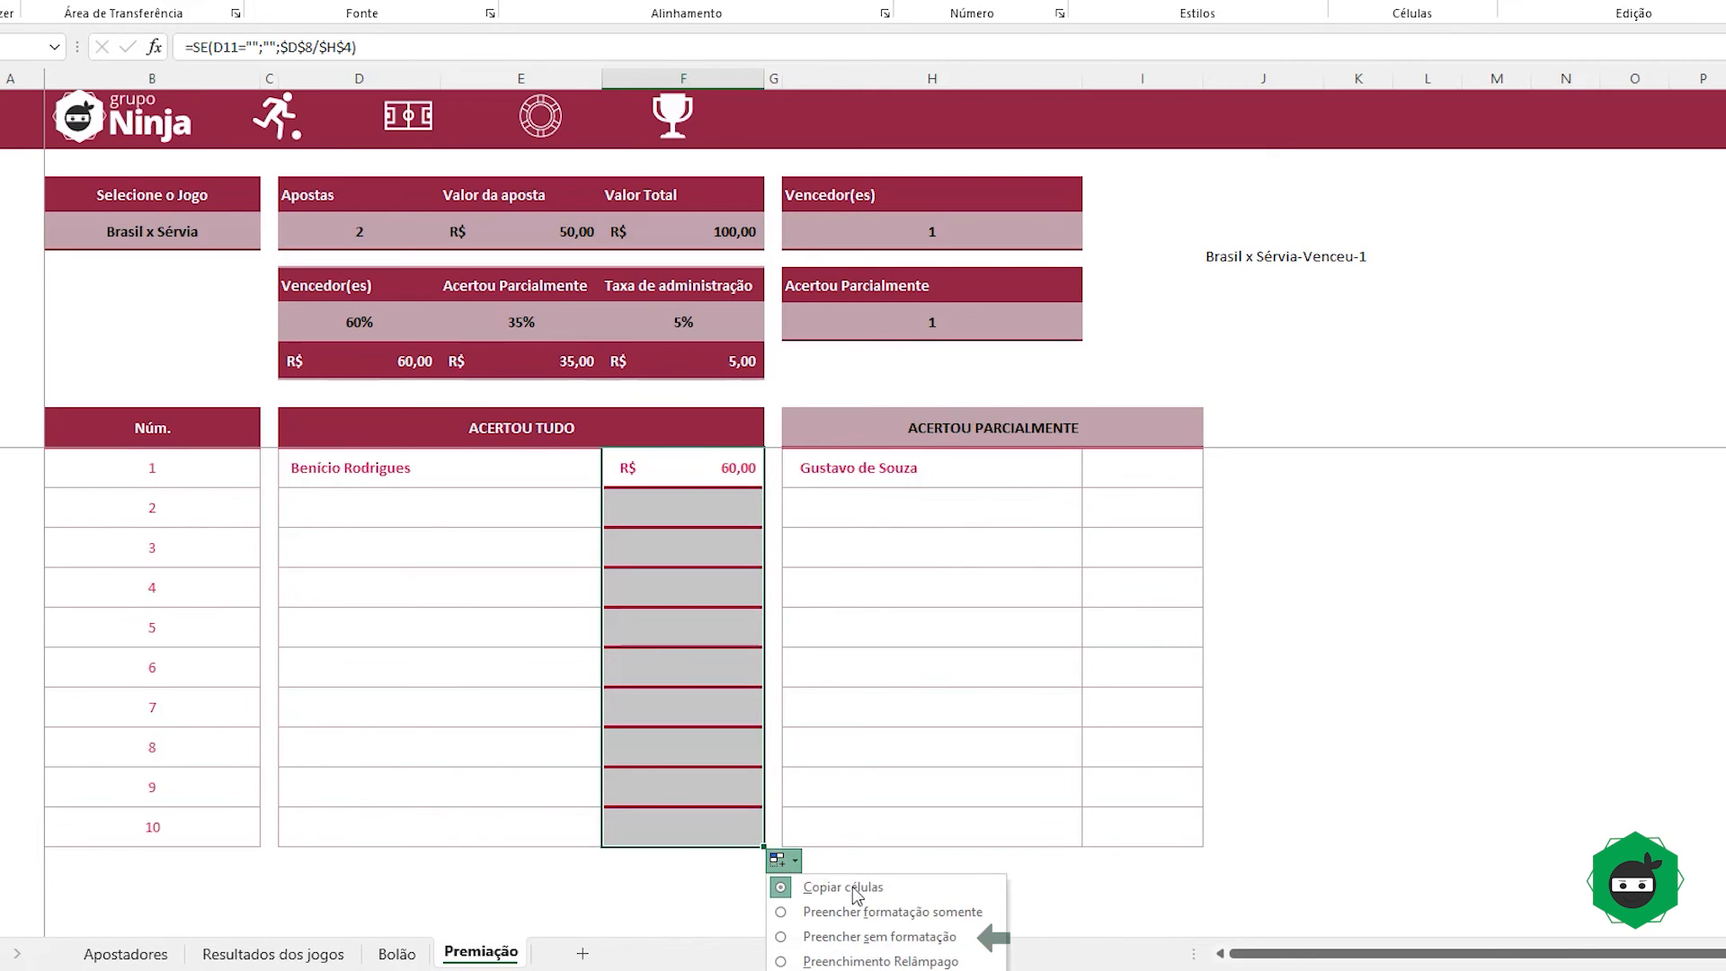
{"action": "left_click", "coordinate": [890, 934]}
Step: Copy the conditional prize formula text from F11 into I11, the first ACERTOU PARCIALMENTE prize cell
{"action": "double_click", "coordinate": [686, 465]}
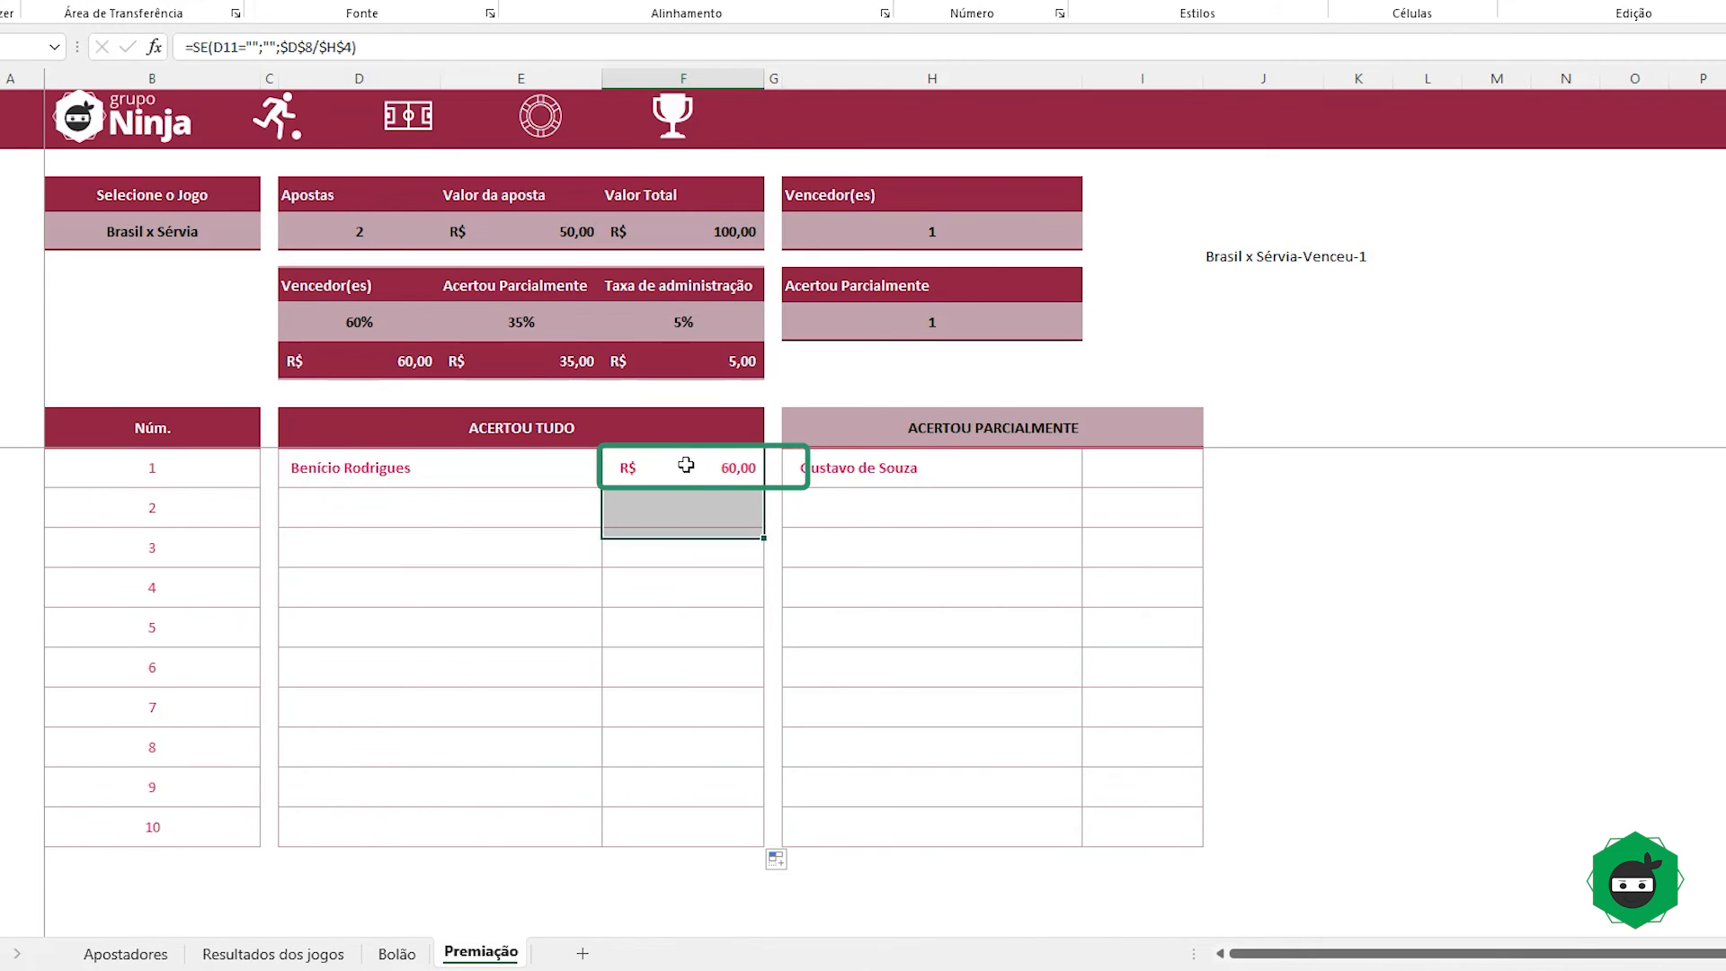
{"action": "key", "text": "ctrl+a"}
{"action": "key", "text": "ctrl+c"}
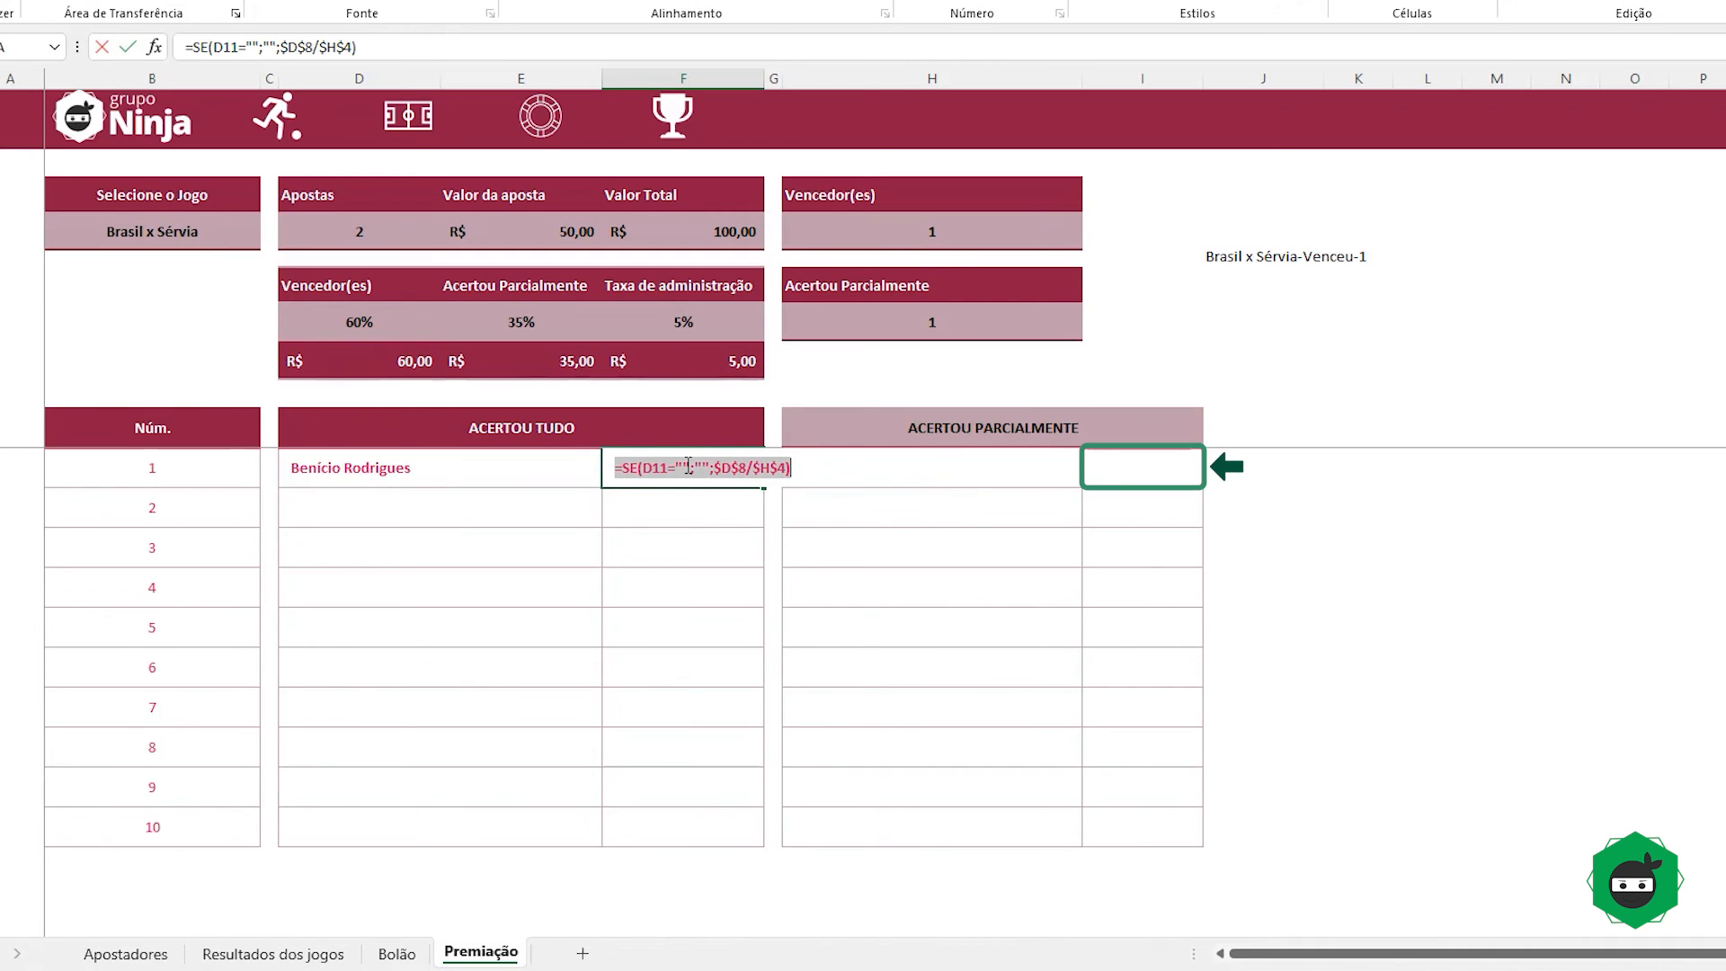
{"action": "key", "text": "Escape"}
{"action": "double_click", "coordinate": [1121, 467]}
{"action": "key", "text": "ctrl+v"}
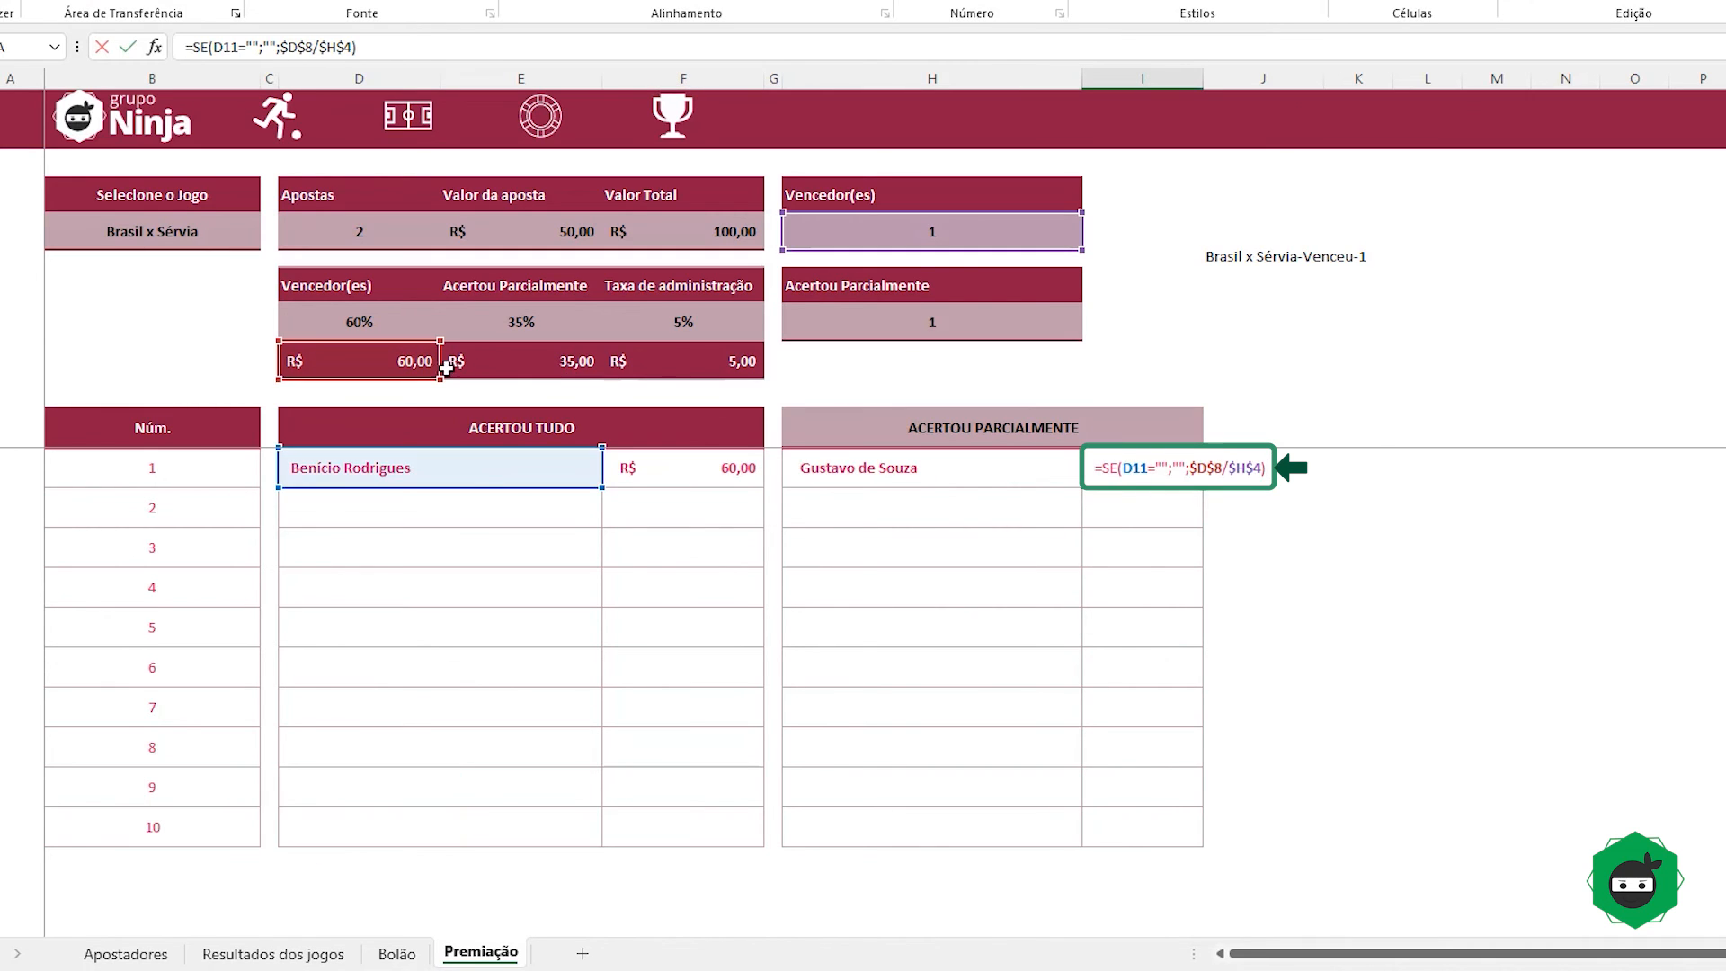
Step: Repoint the I11 formula's references to the partial-winner cells so it reads =SE(H11="";"";$E$8/$H$7)
{"action": "left_click_drag", "start_coordinate": [520, 490], "coordinate": [859, 472]}
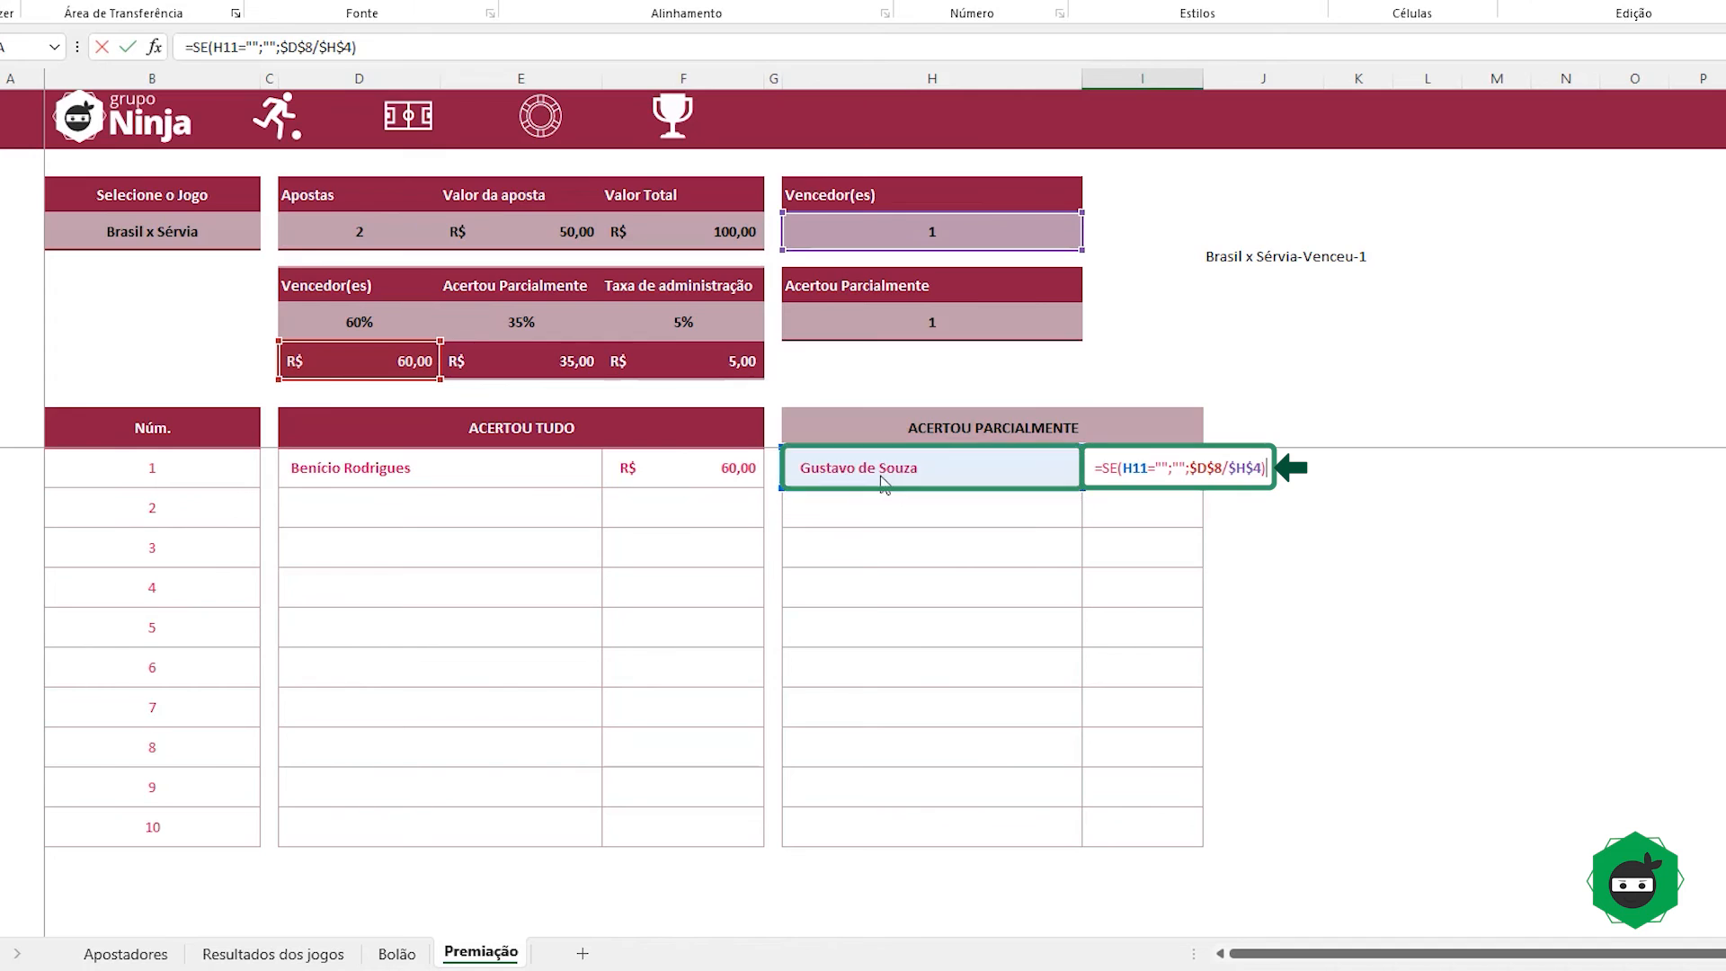
{"action": "left_click_drag", "start_coordinate": [376, 380], "coordinate": [514, 388]}
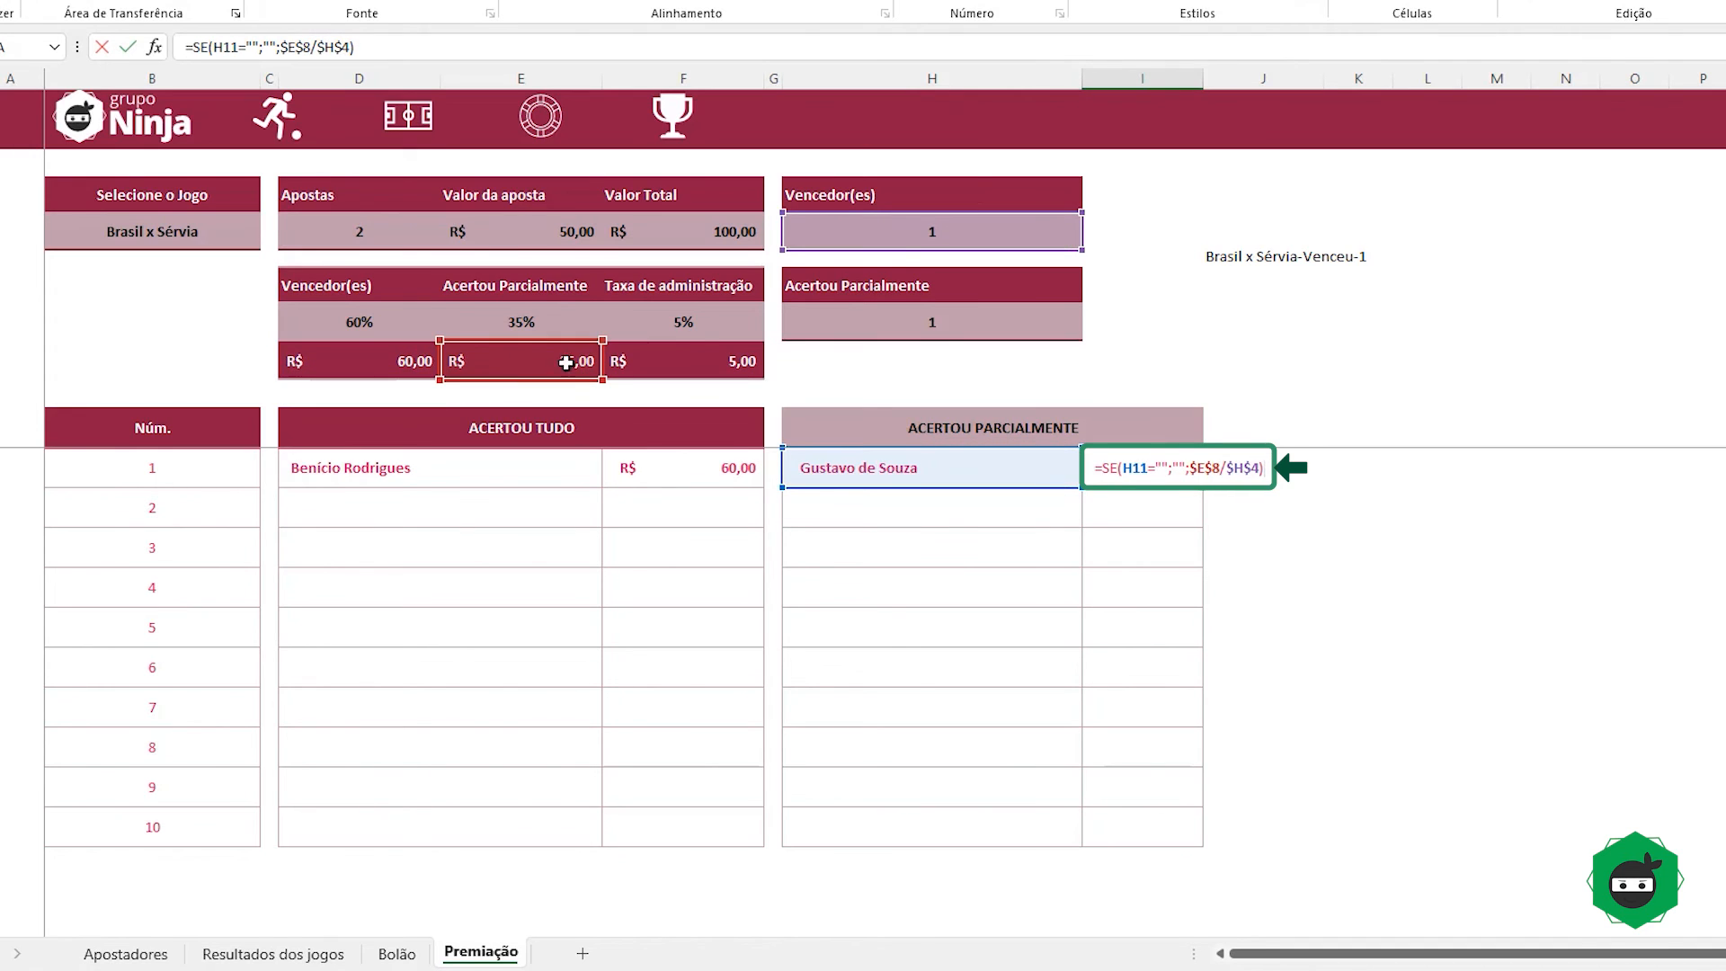
{"action": "left_click_drag", "start_coordinate": [898, 252], "coordinate": [903, 334]}
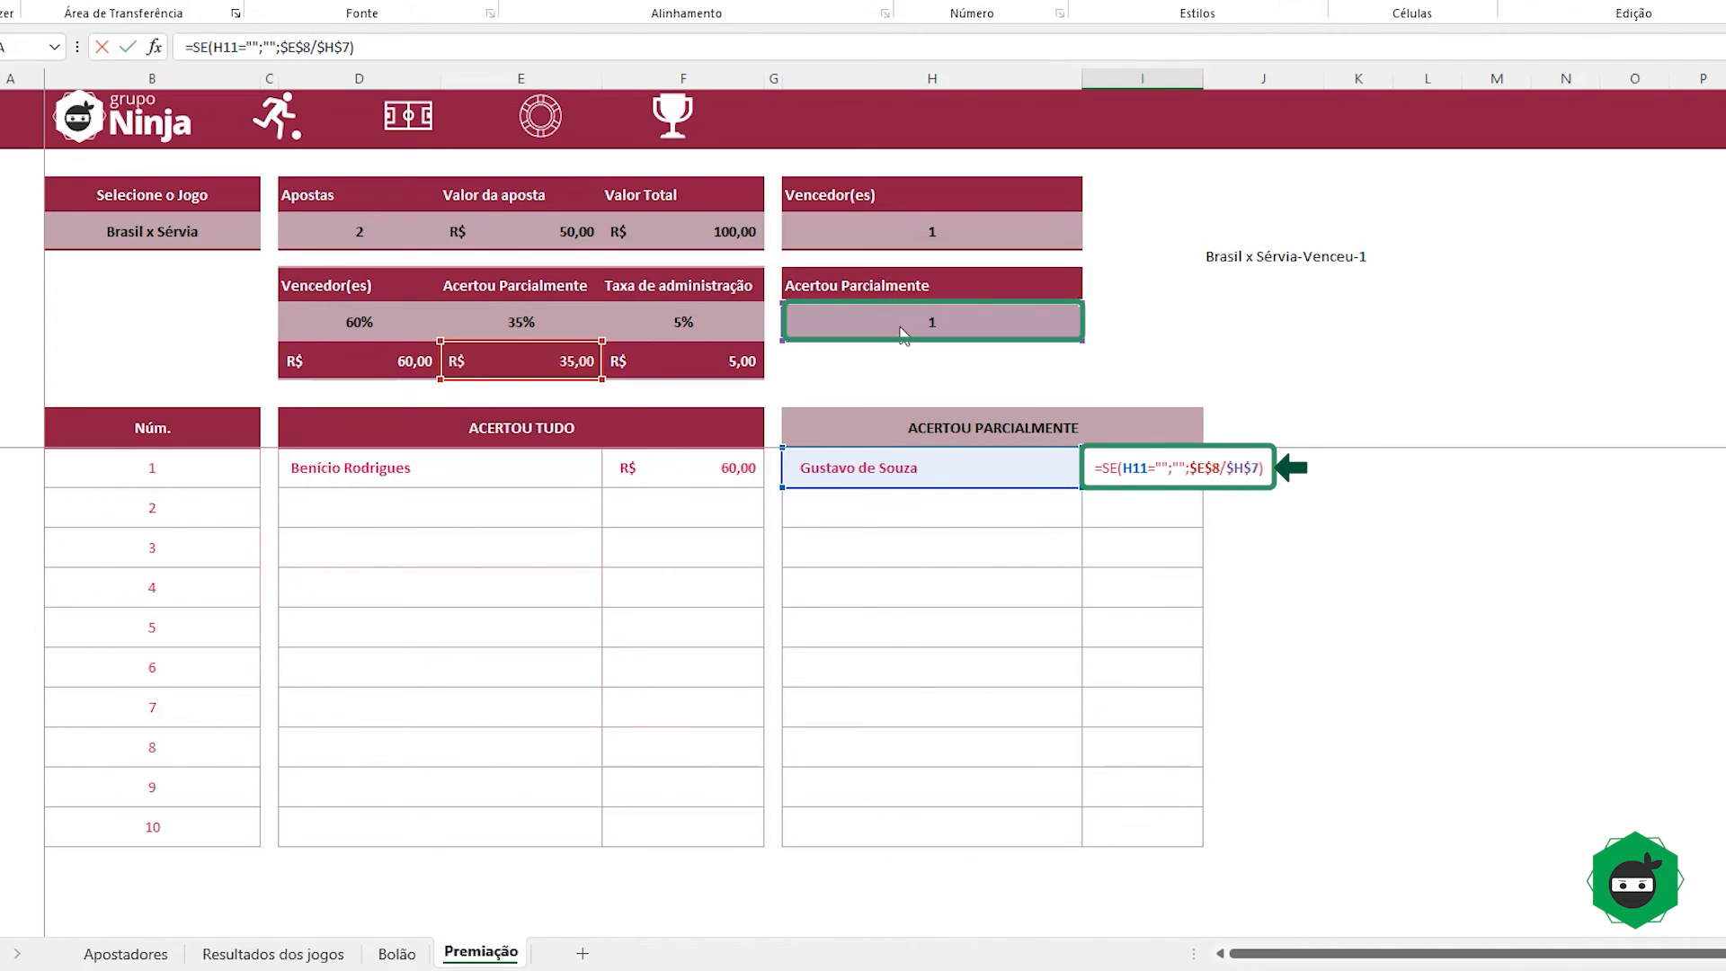
{"action": "key", "text": "Return"}
Step: Fill the I11 prize formula down the ACERTOU PARCIALMENTE prize column through Núm. 10
{"action": "left_click", "coordinate": [1177, 467]}
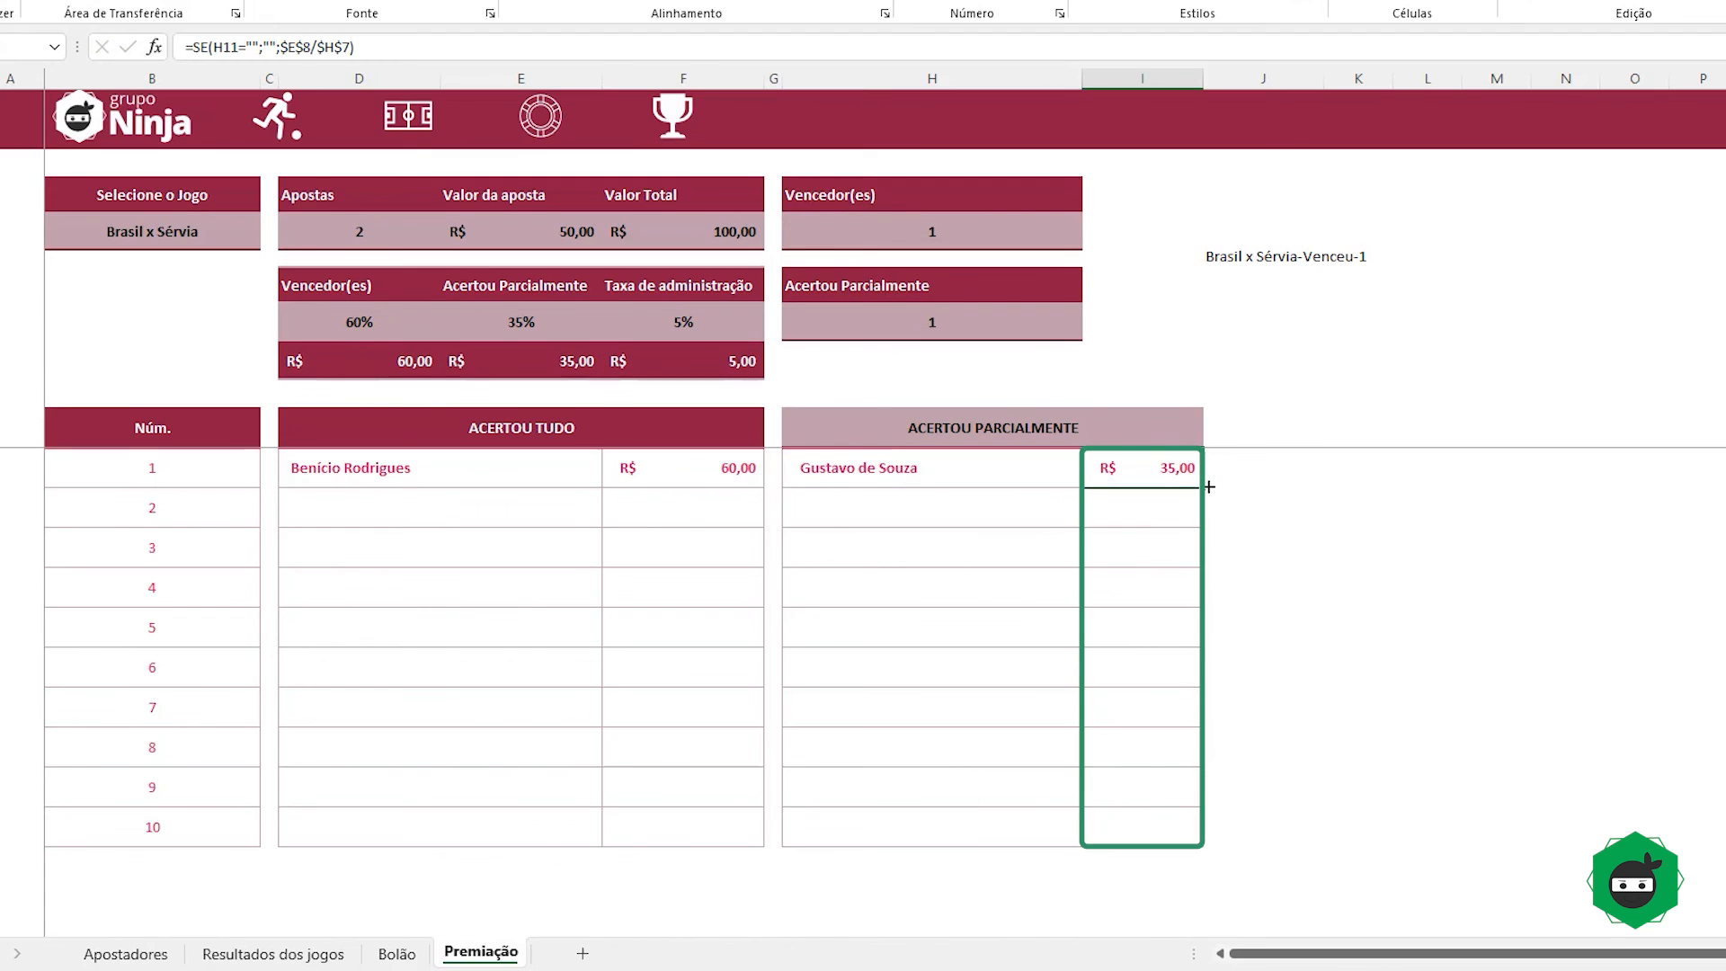
{"action": "double_click", "coordinate": [1208, 487]}
{"action": "left_click", "coordinate": [1337, 667]}
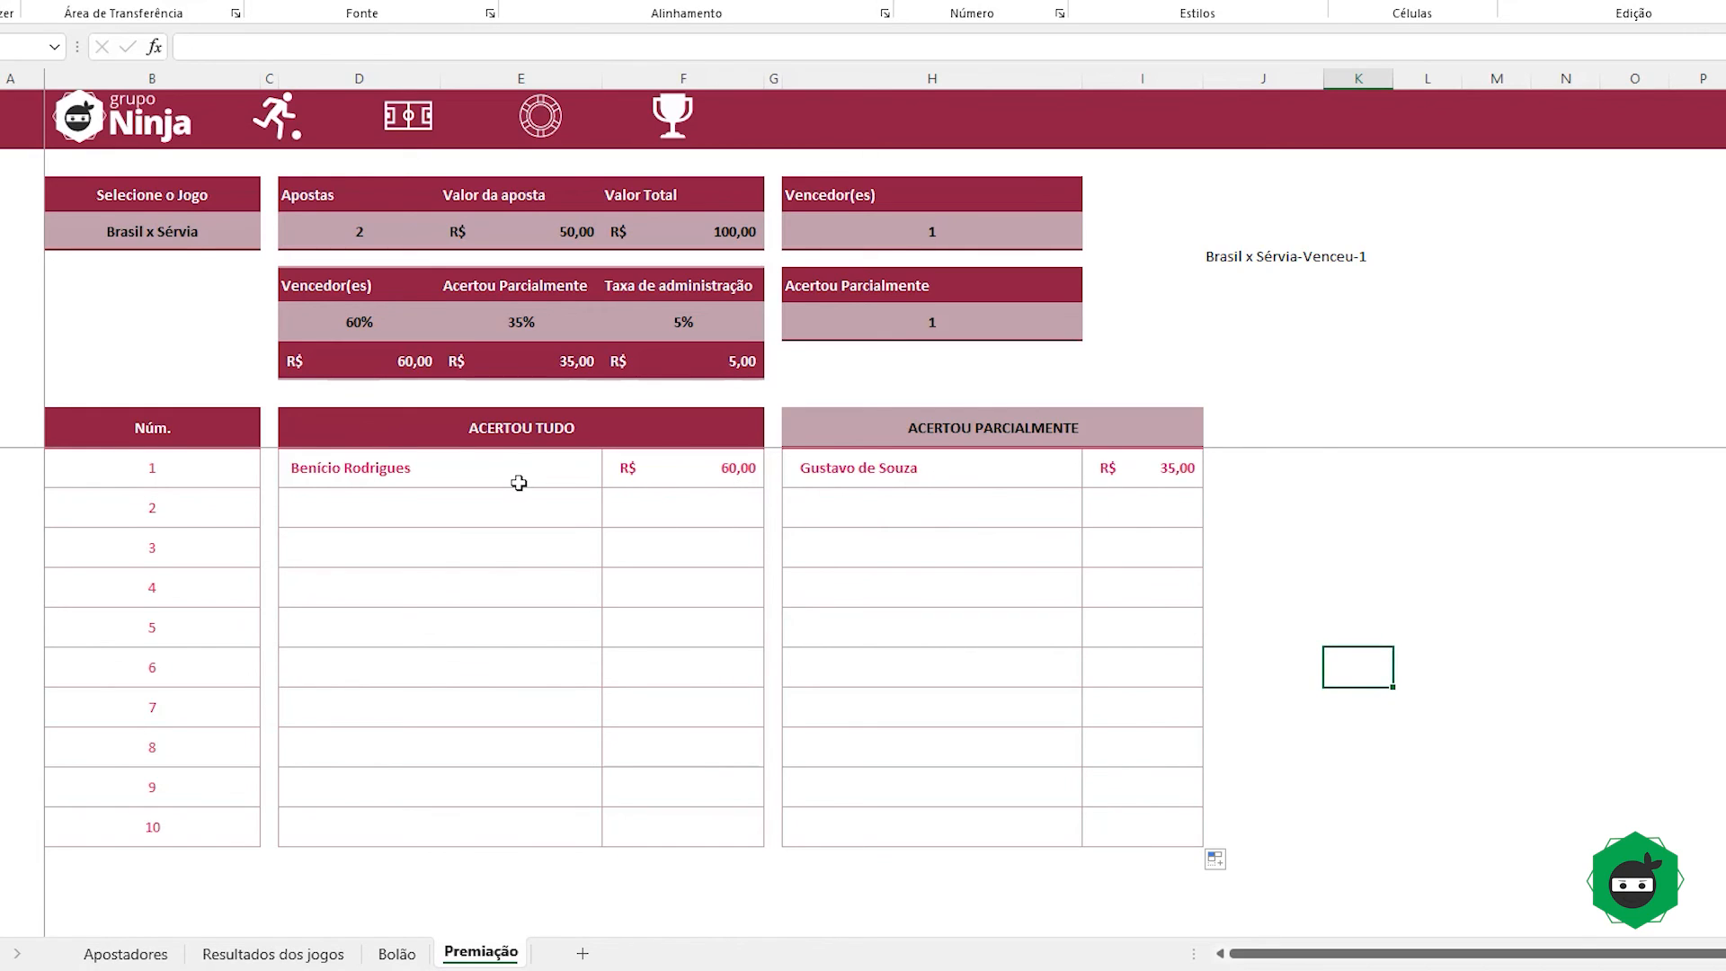
Step: Start a new bet row on the Bolão sheet with ID_apst 7
{"action": "left_click", "coordinate": [412, 499]}
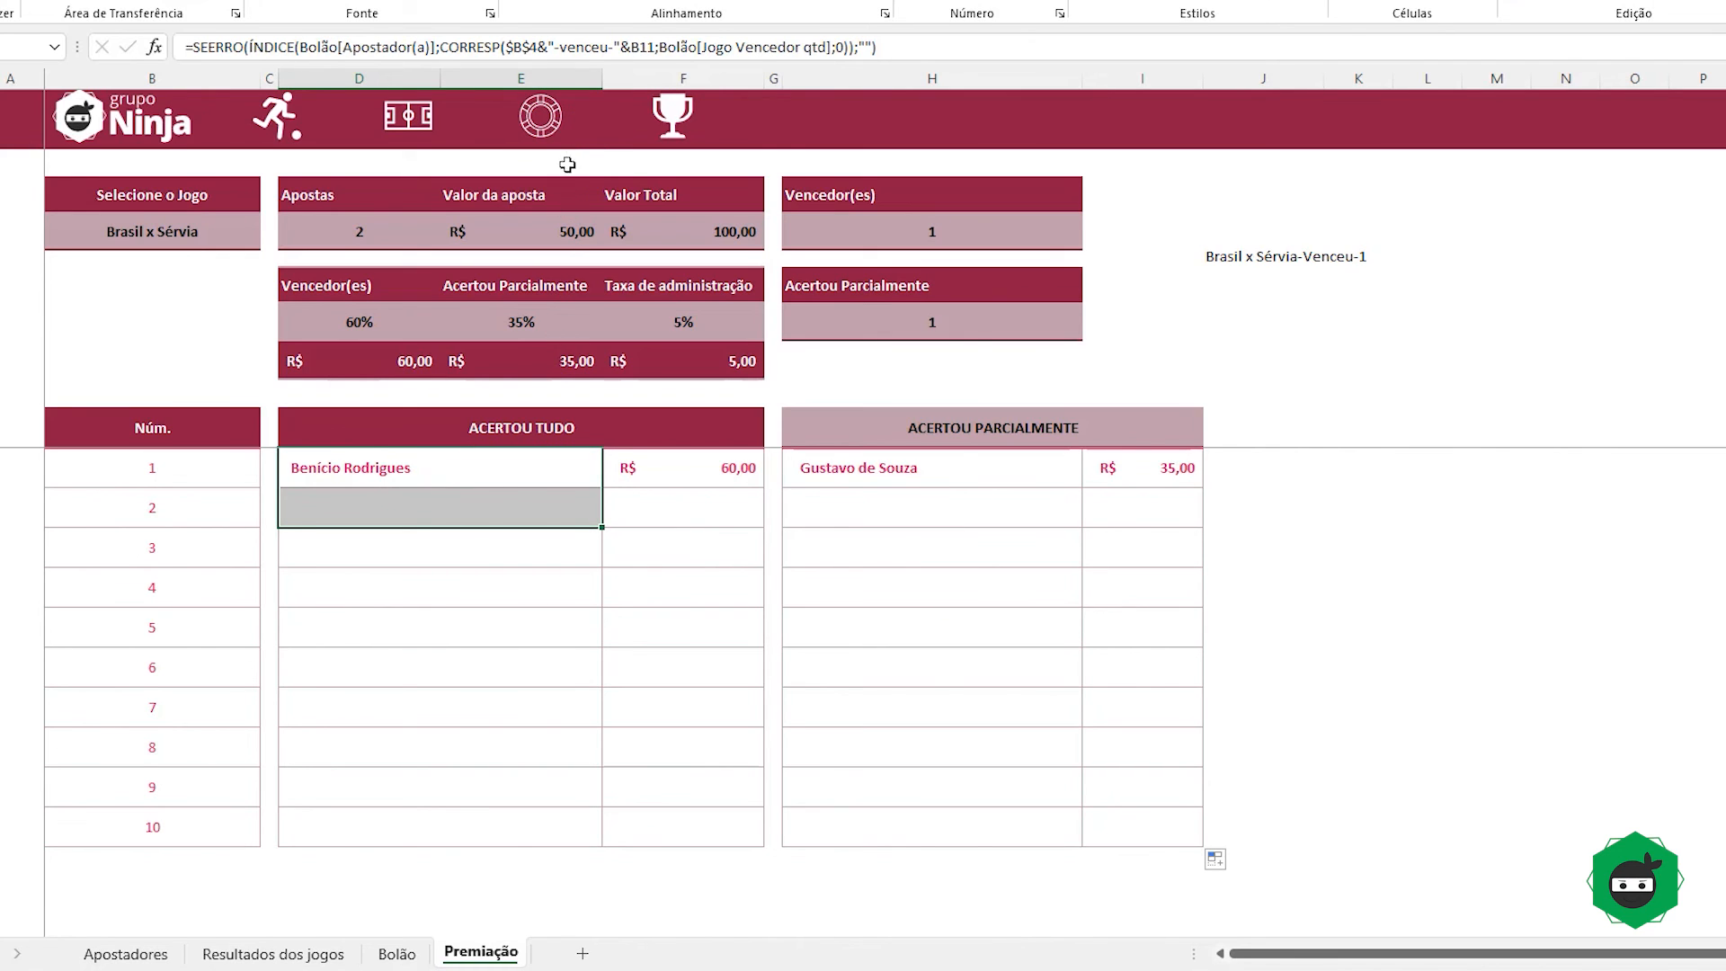
{"action": "left_click", "coordinate": [548, 129]}
{"action": "left_click", "coordinate": [135, 340]}
{"action": "type", "text": "7"}
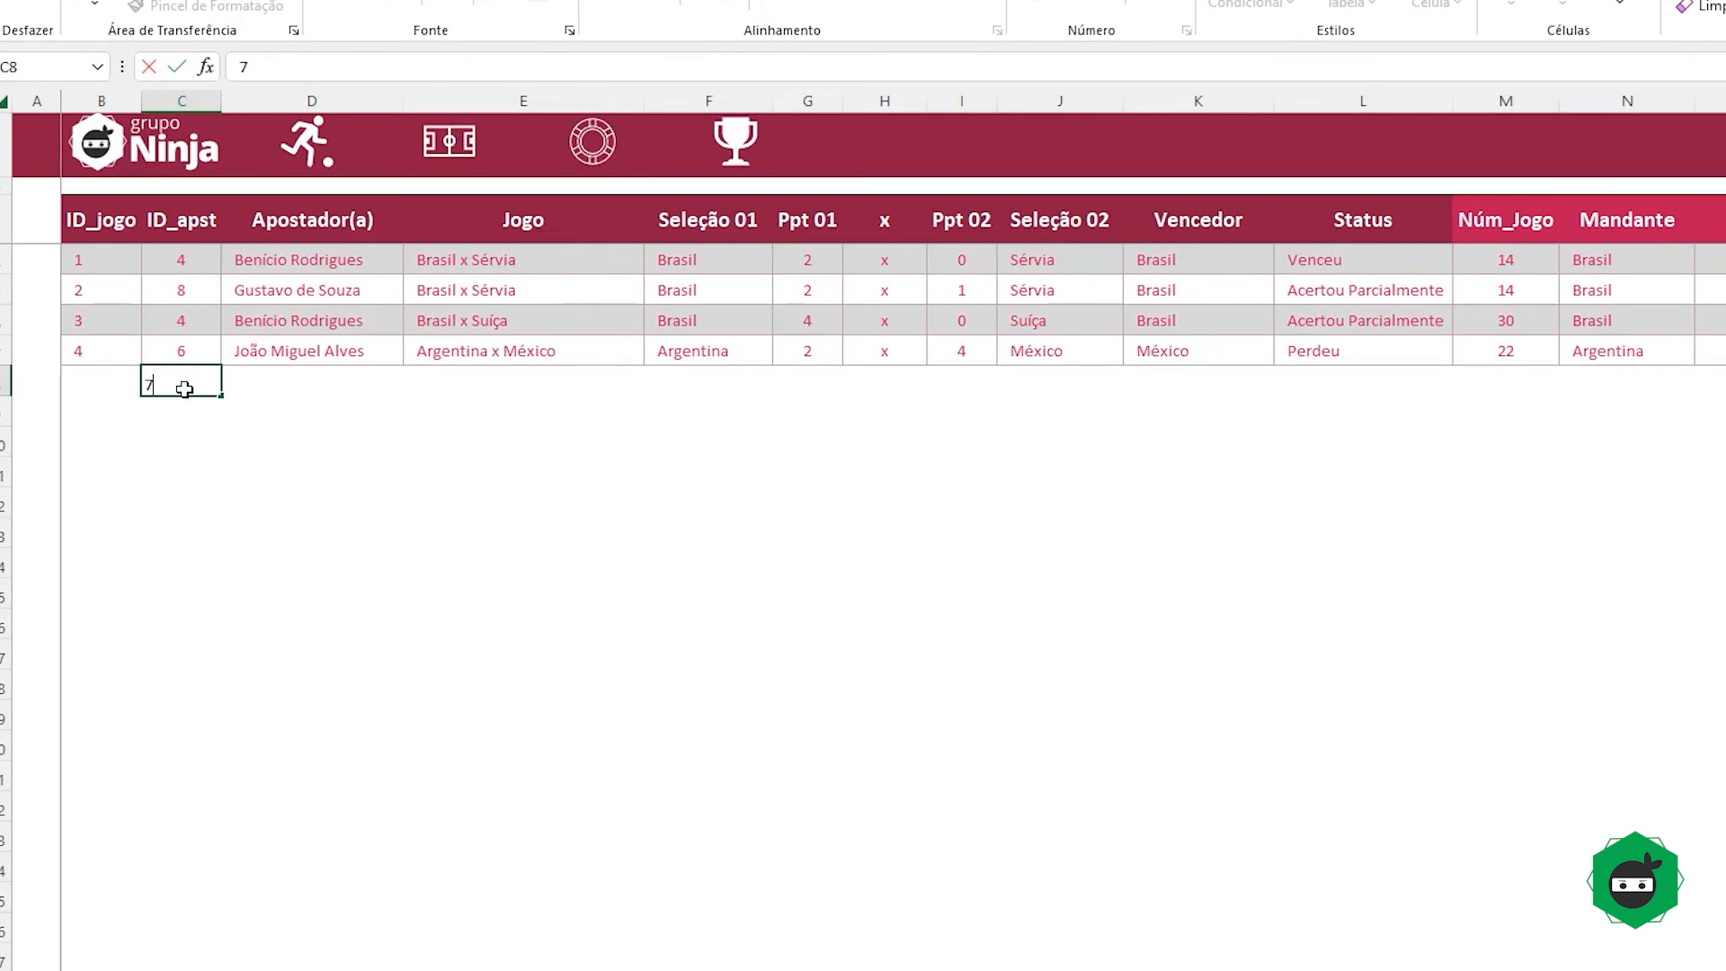
{"action": "key", "text": "Return"}
Step: Copy the formatting of the ID_jogo 4 row onto the new bet row below it
{"action": "left_click", "coordinate": [280, 391]}
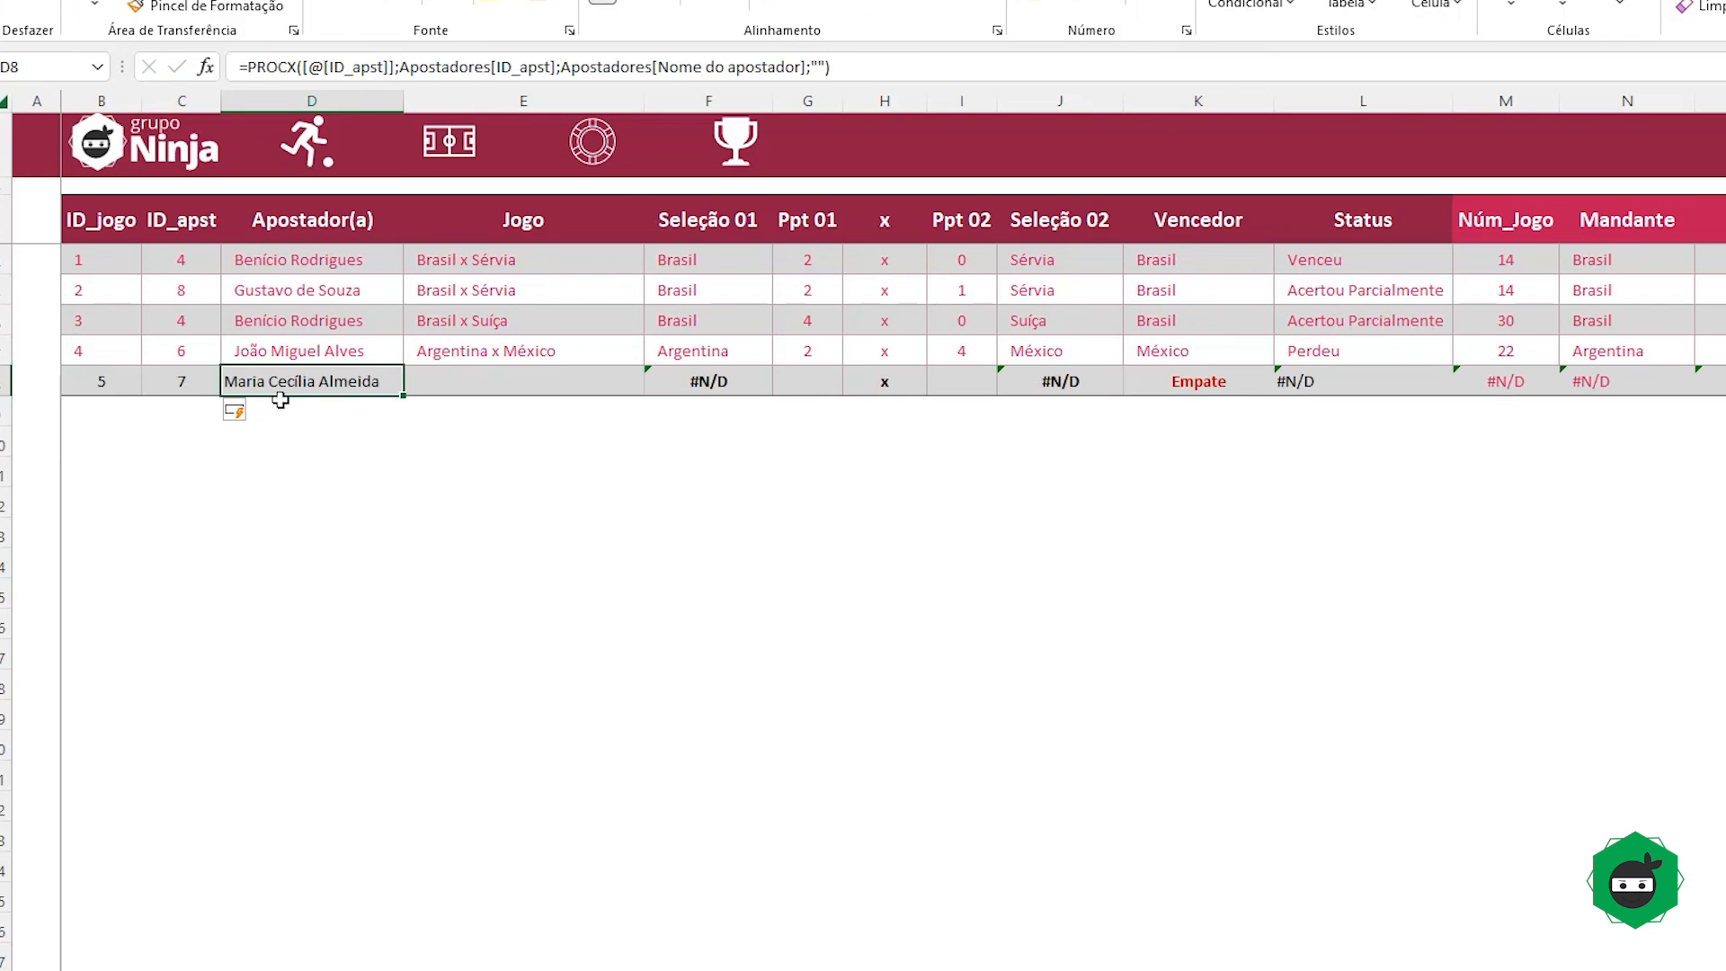
{"action": "left_click", "coordinate": [192, 350]}
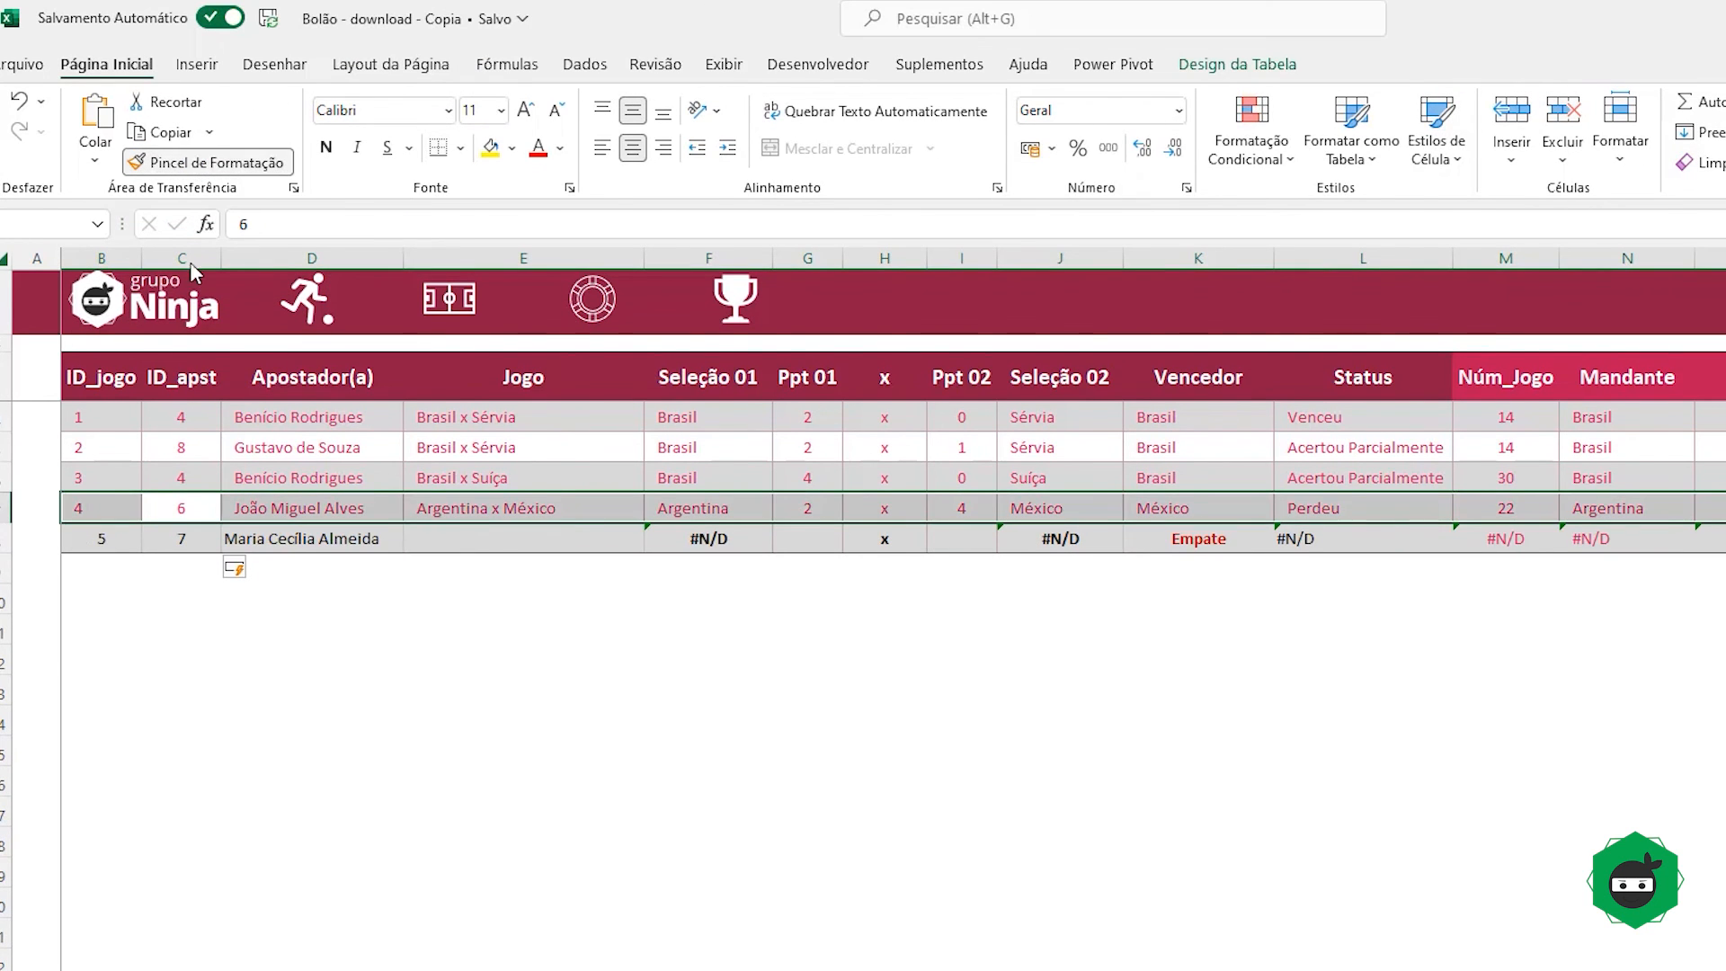
{"action": "left_click", "coordinate": [126, 539]}
Step: Choose Brasil x Sérvia as the Jogo for the new bet in E8
{"action": "left_click", "coordinate": [484, 531]}
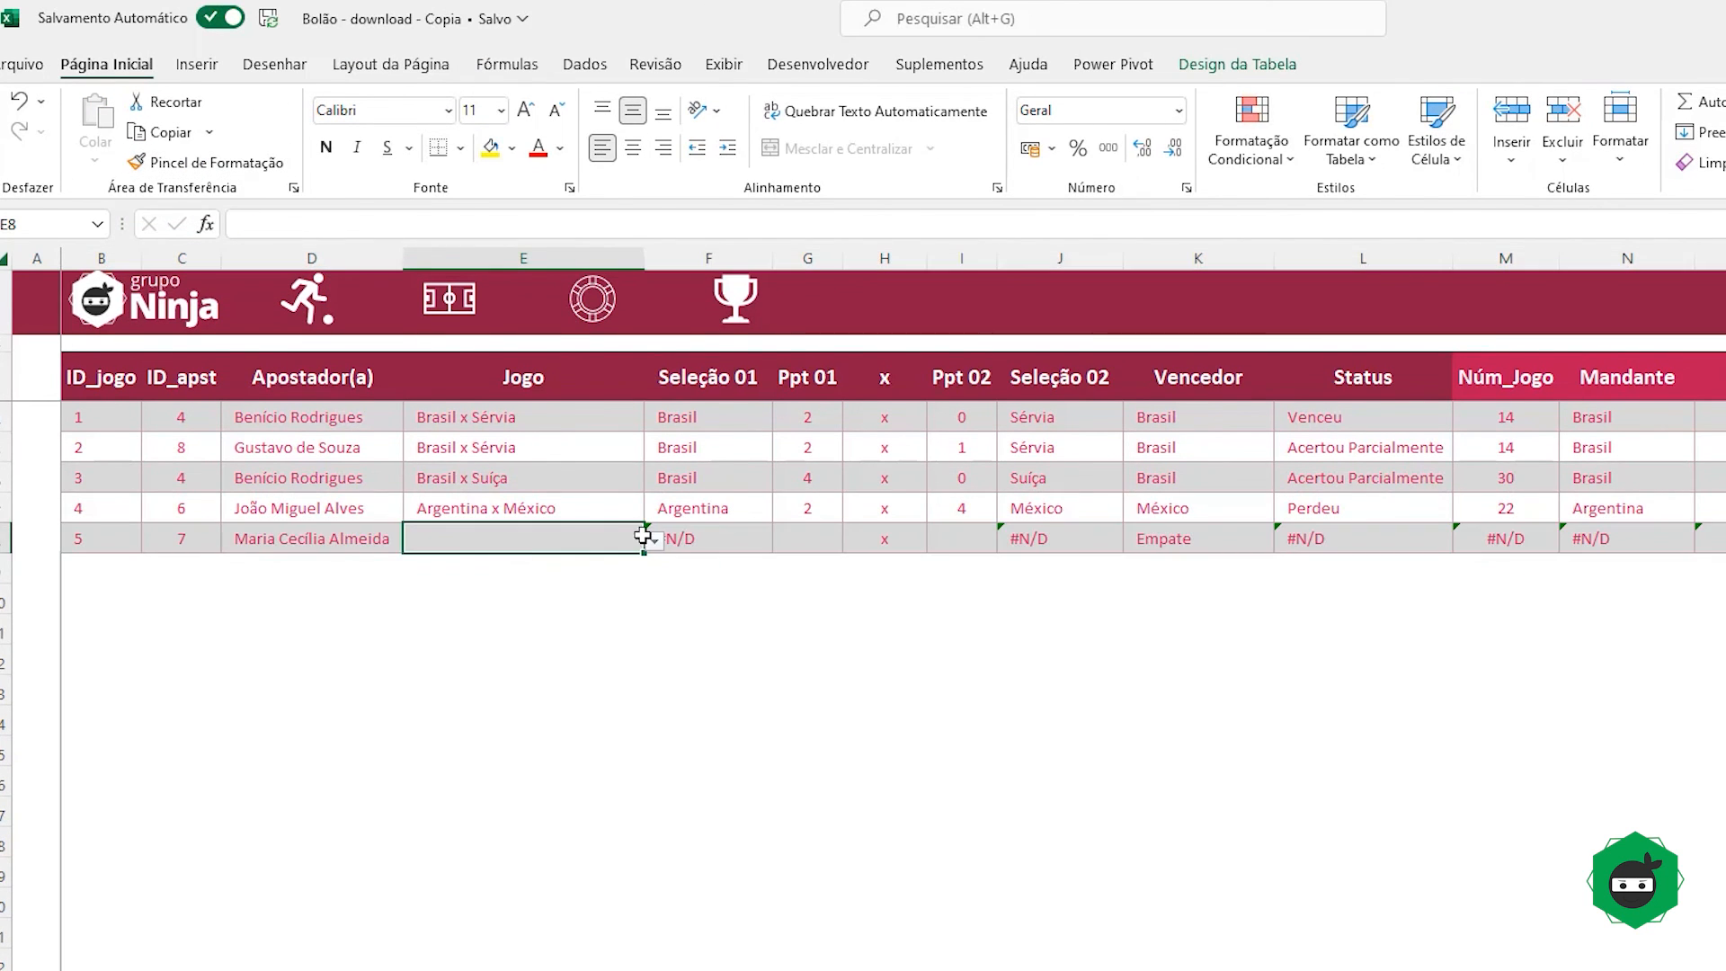
{"action": "left_click", "coordinate": [735, 300]}
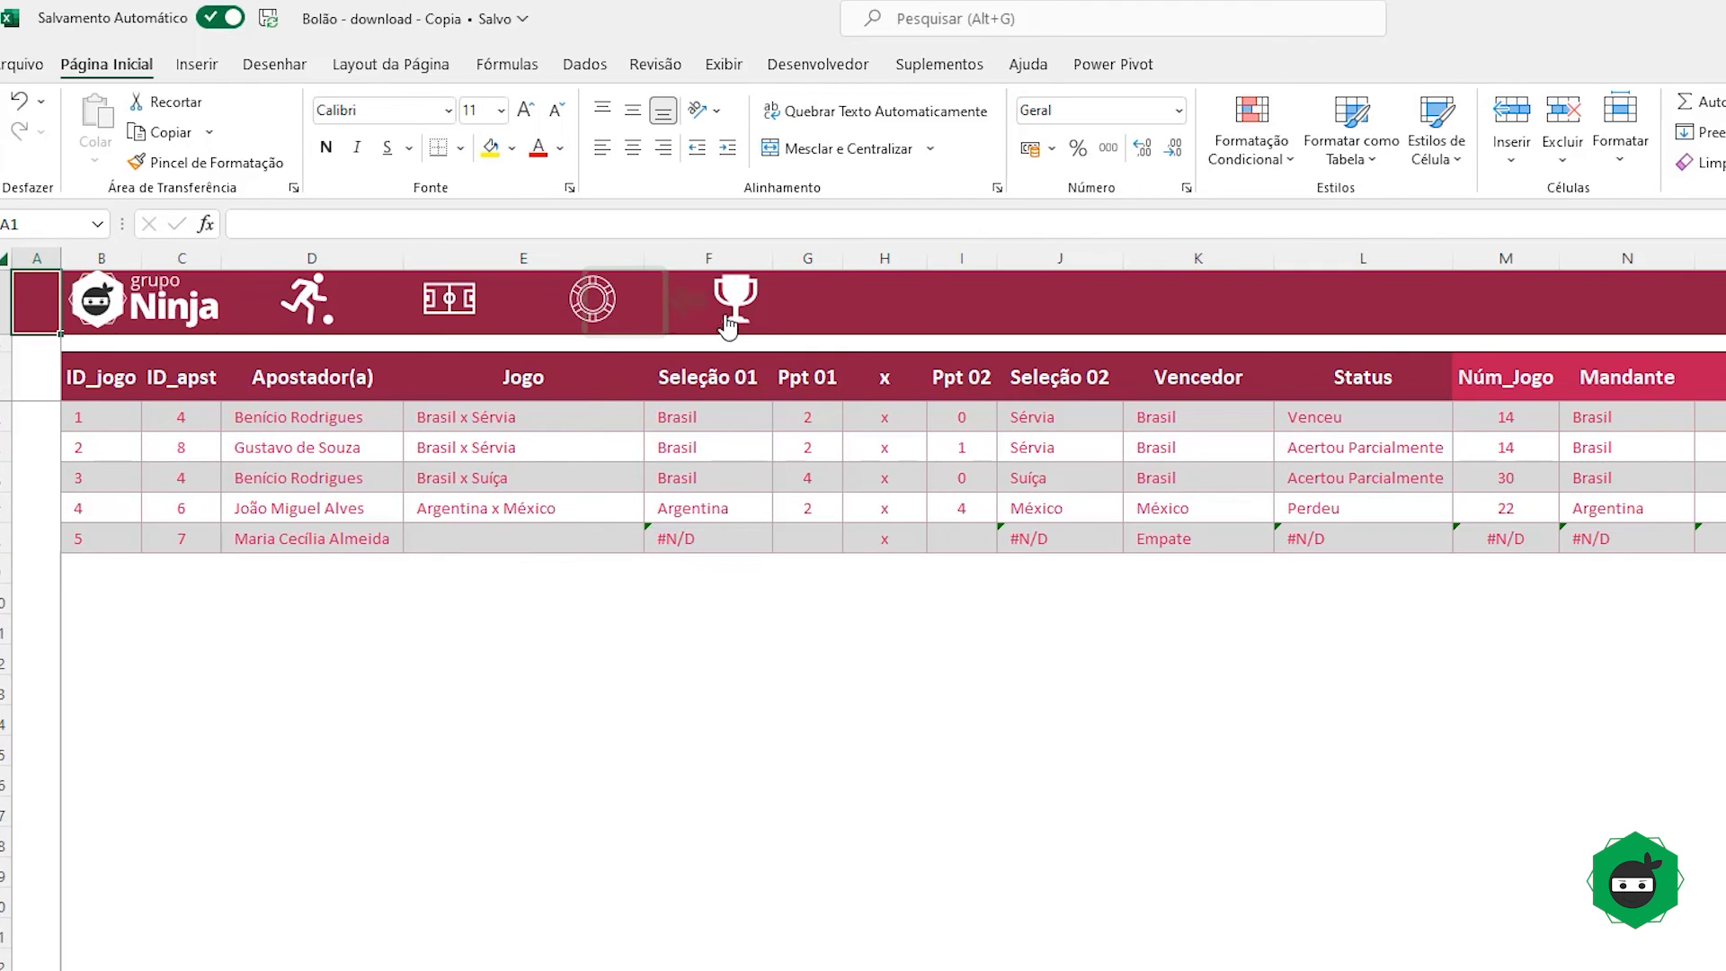
{"action": "left_click", "coordinate": [640, 318]}
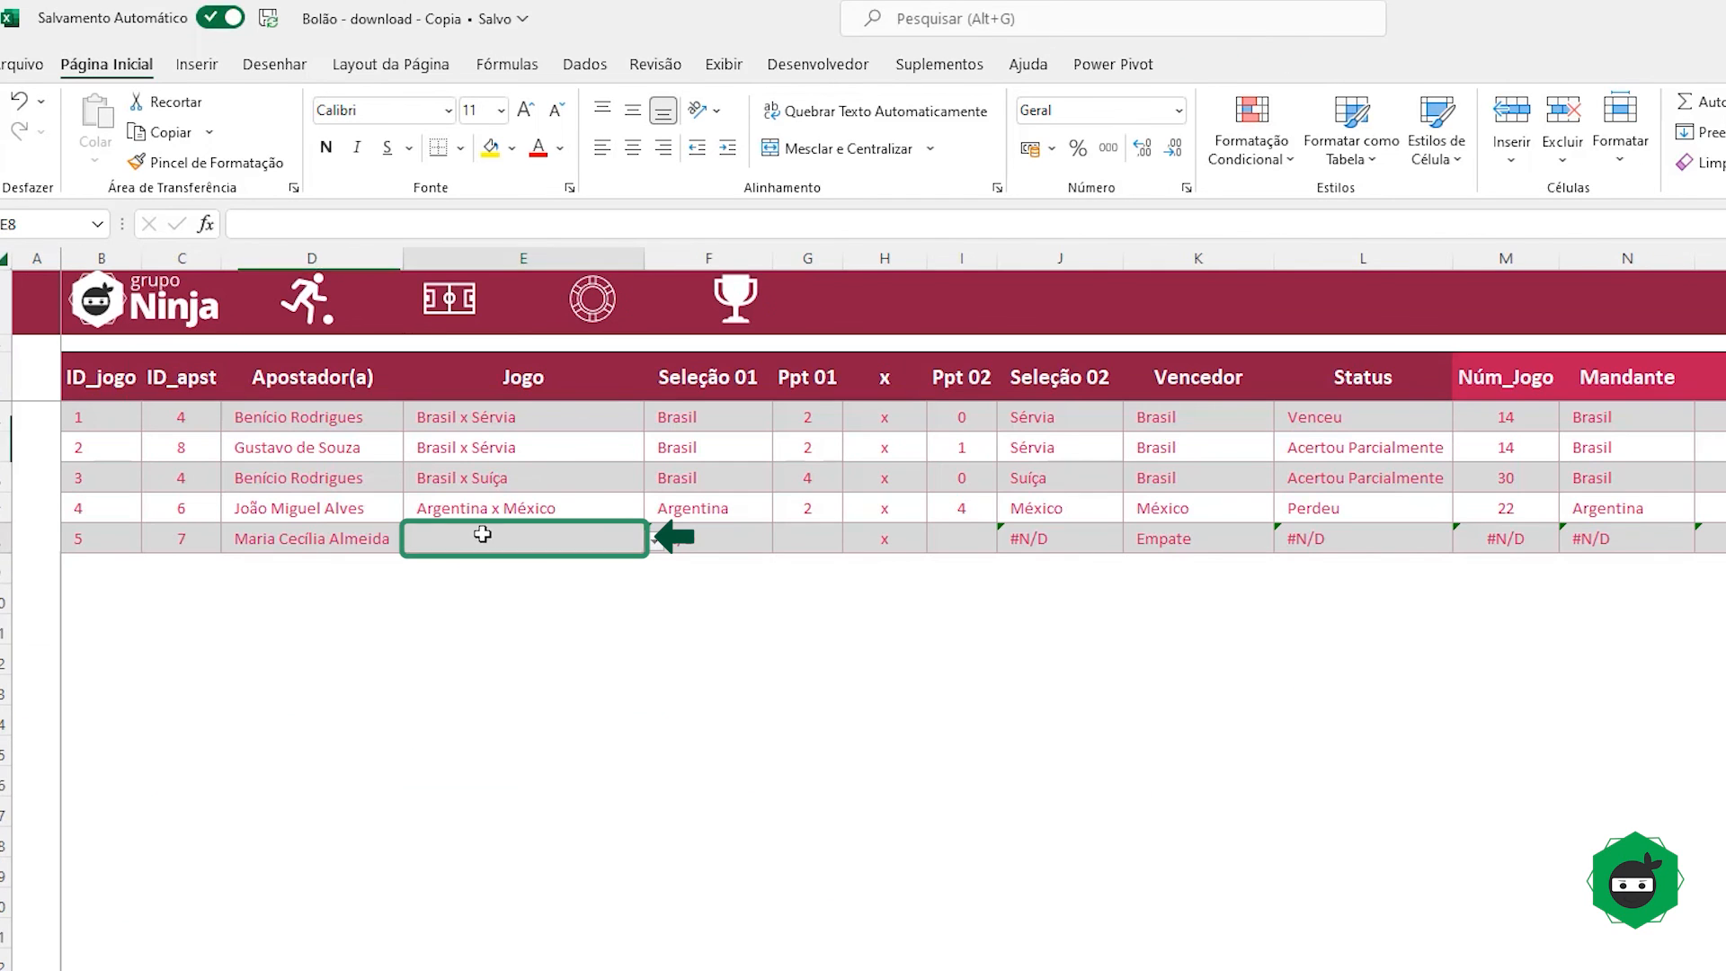
{"action": "type", "text": "Brasil x Sérvia"}
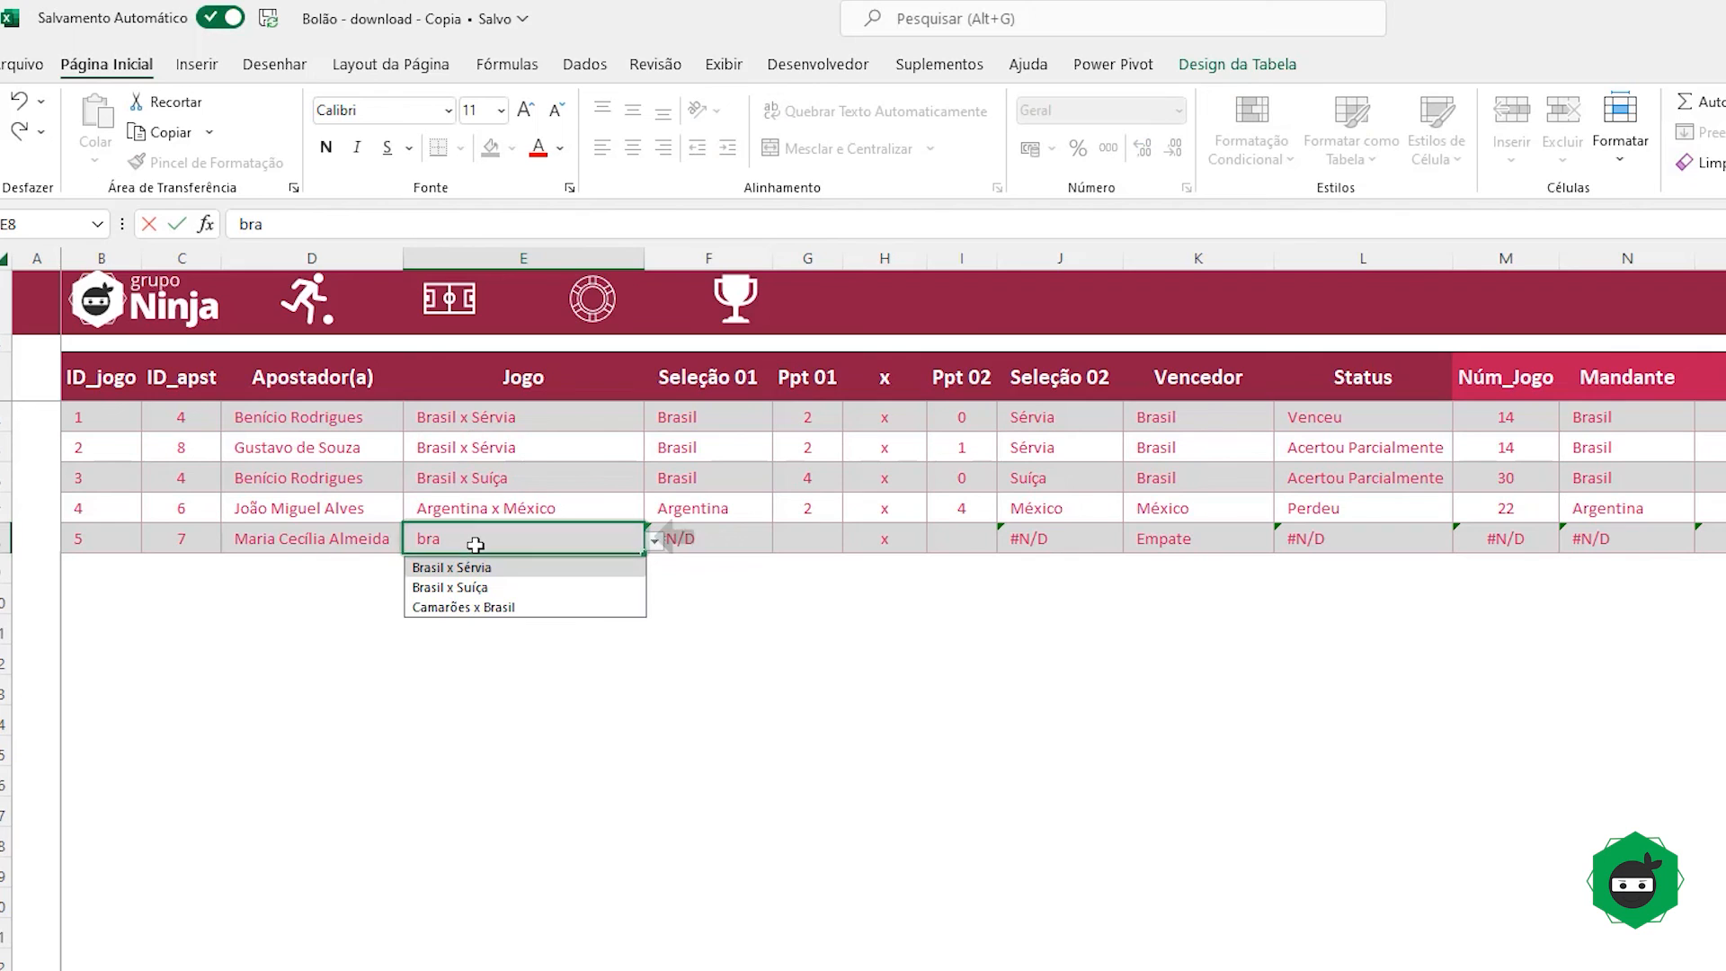
{"action": "key", "text": "Tab"}
{"action": "key", "text": "Tab"}
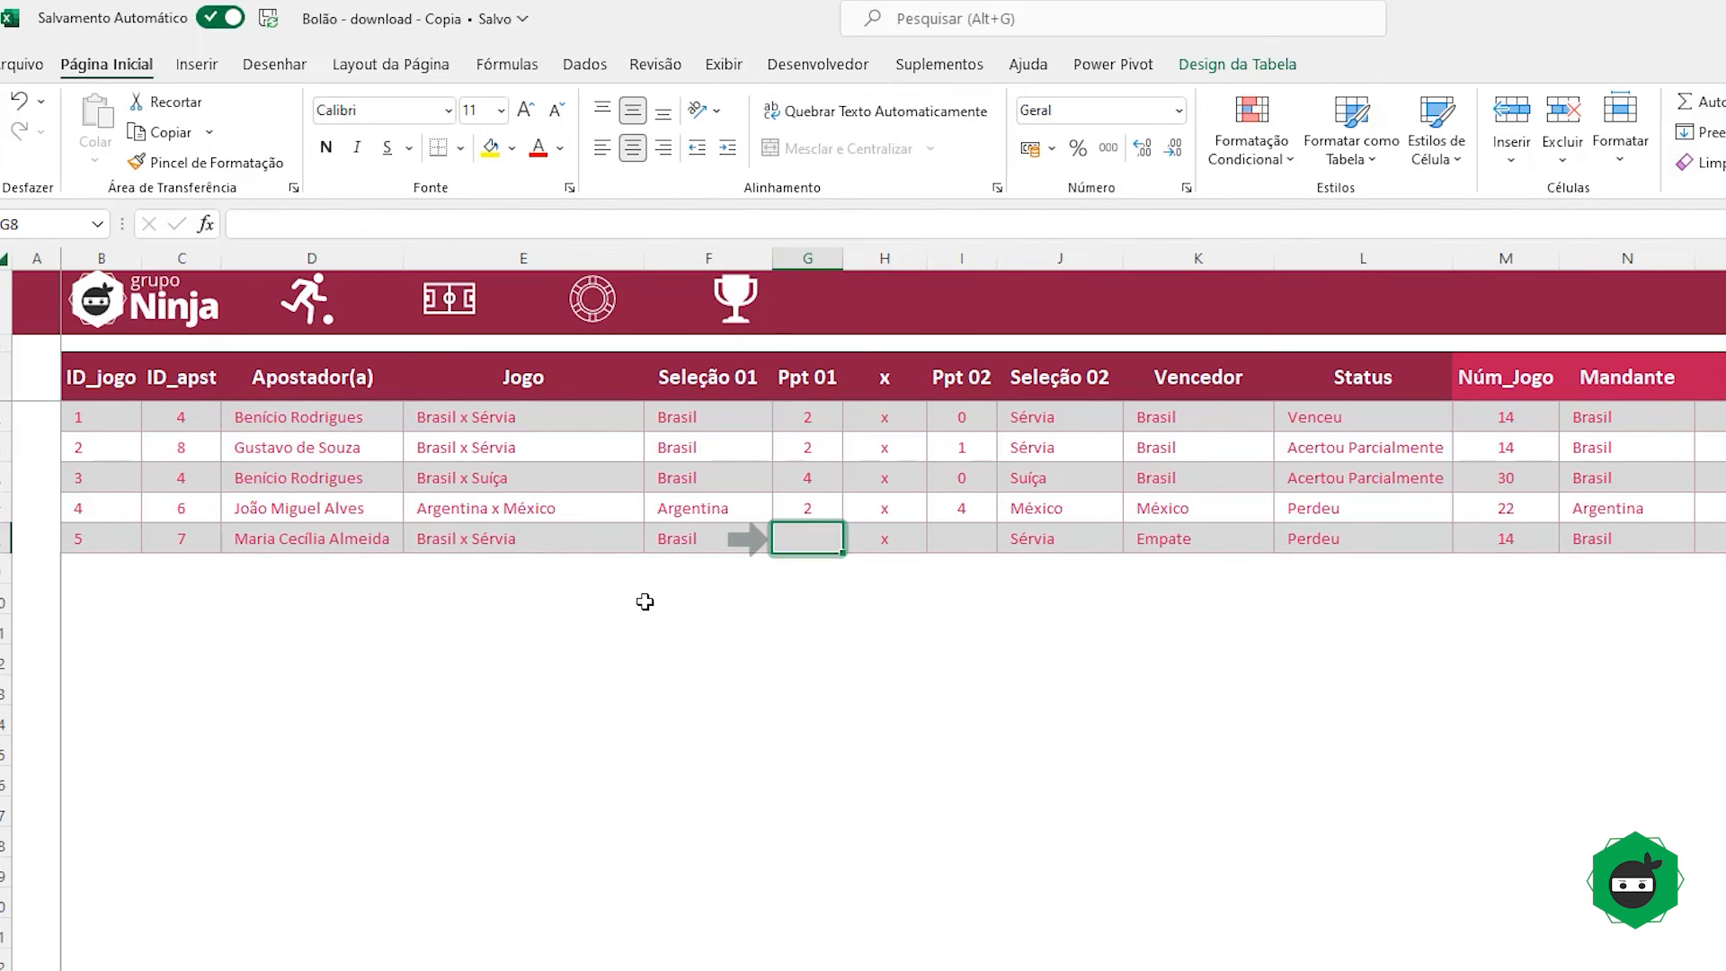
Step: Enter the new bet's predicted score as Ppt 01 2 and Ppt 02 0
{"action": "type", "text": "2"}
{"action": "key", "text": "Tab"}
{"action": "type", "text": "0"}
{"action": "key", "text": "Tab"}
{"action": "key", "text": "Tab"}
{"action": "key", "text": "Tab"}
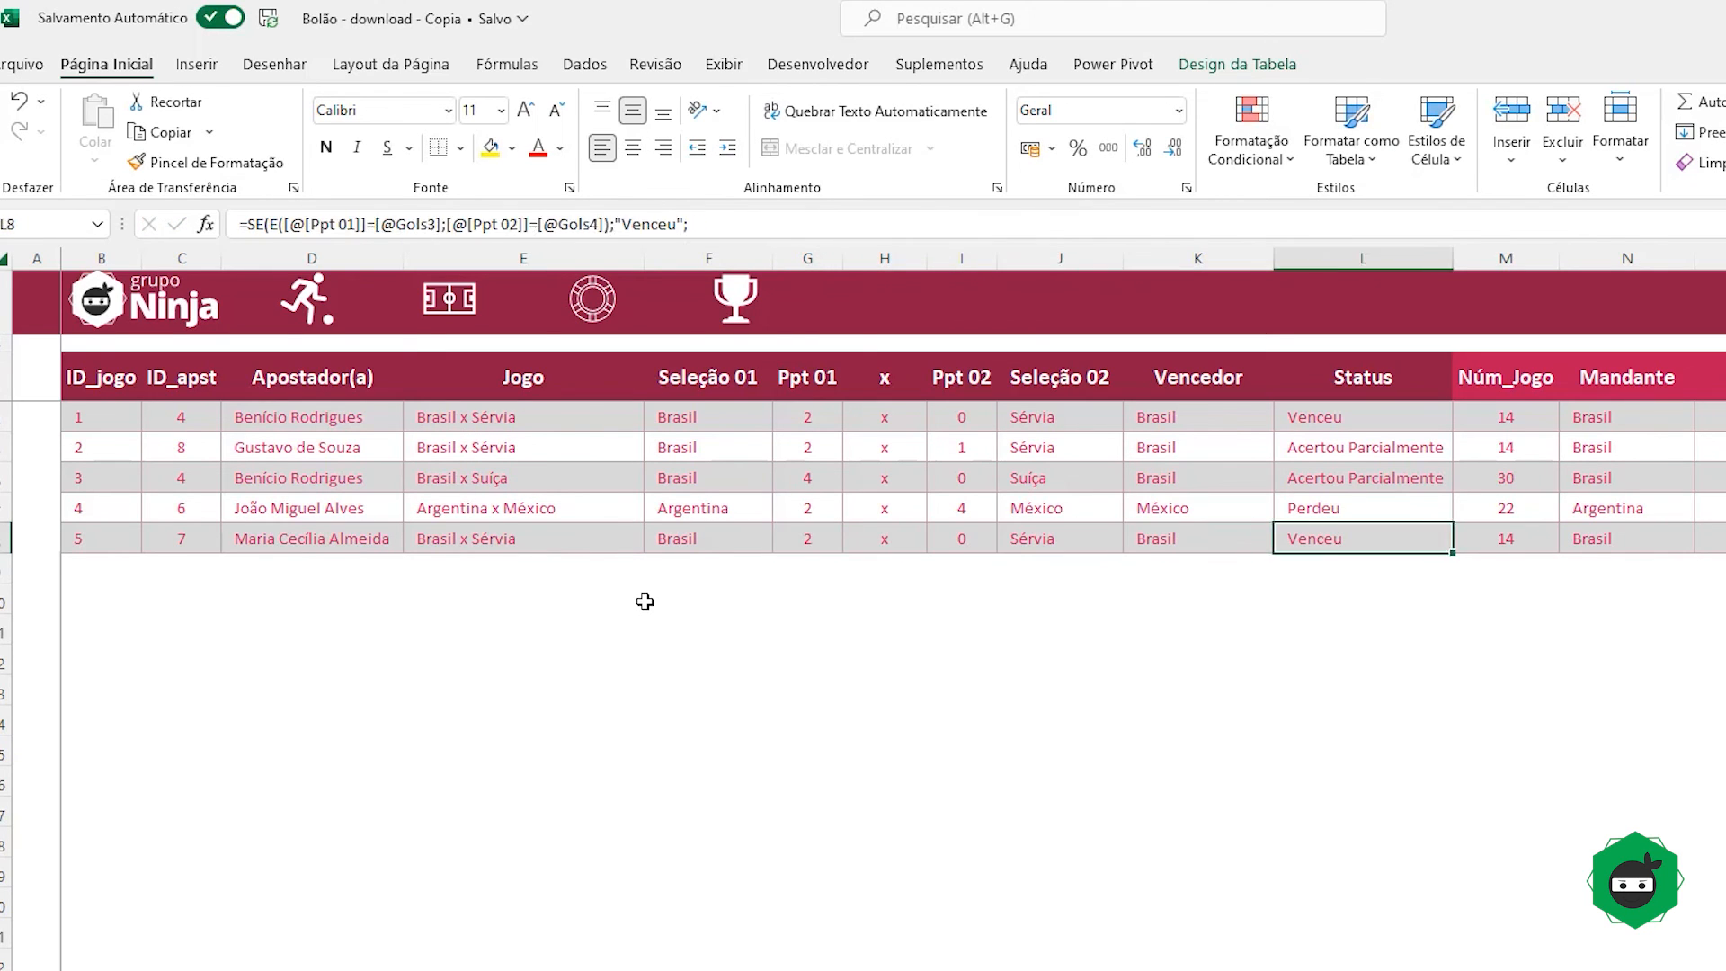
{"action": "key", "text": "Tab"}
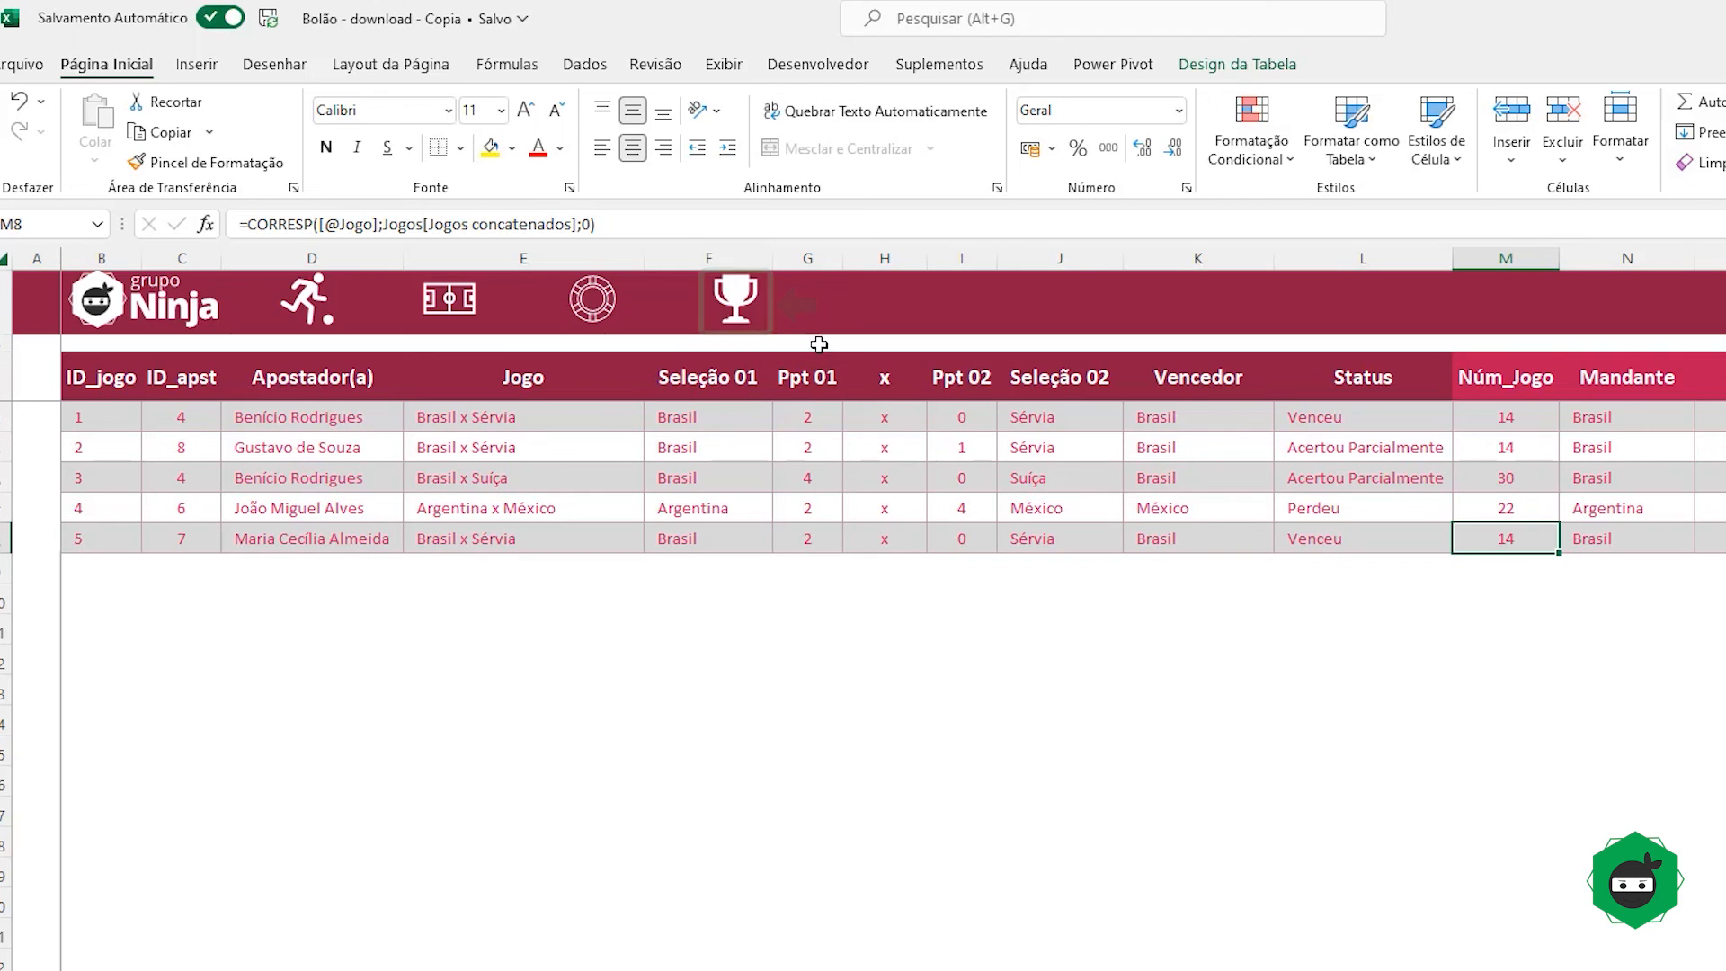
Step: Examine on the Premiação sheet how the 60% and 35% prize shares are split among the full and partial winners
{"action": "left_click", "coordinate": [746, 310]}
{"action": "left_click", "coordinate": [517, 723]}
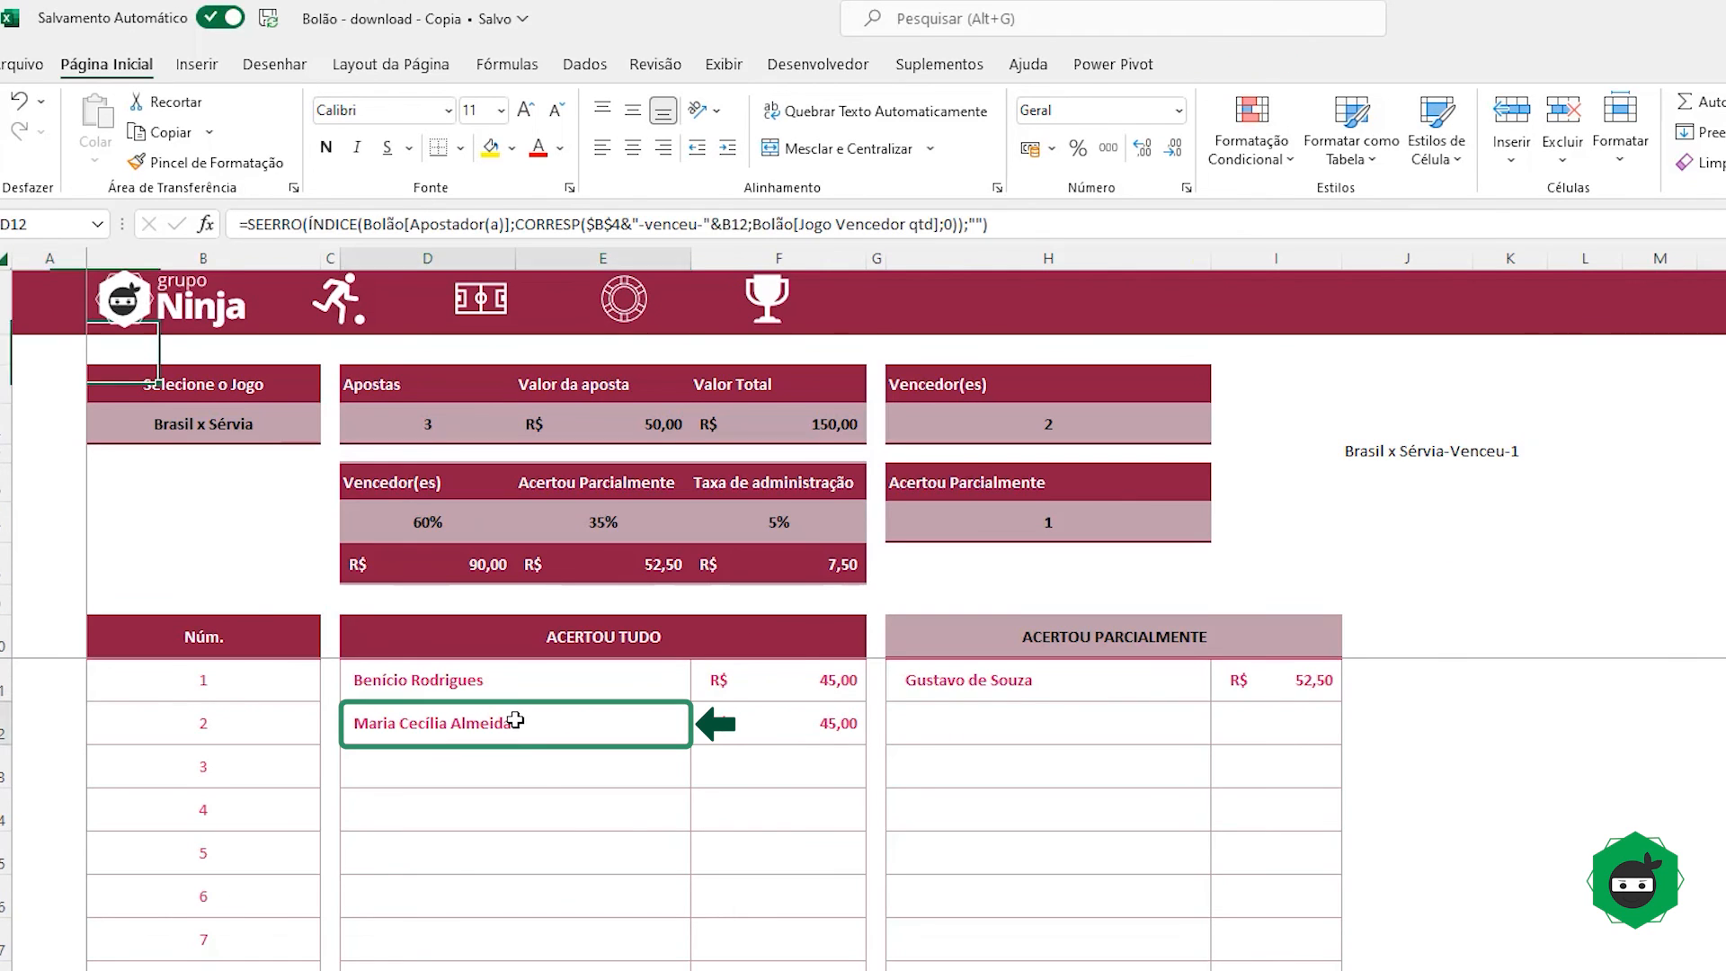
{"action": "left_click", "coordinate": [727, 723]}
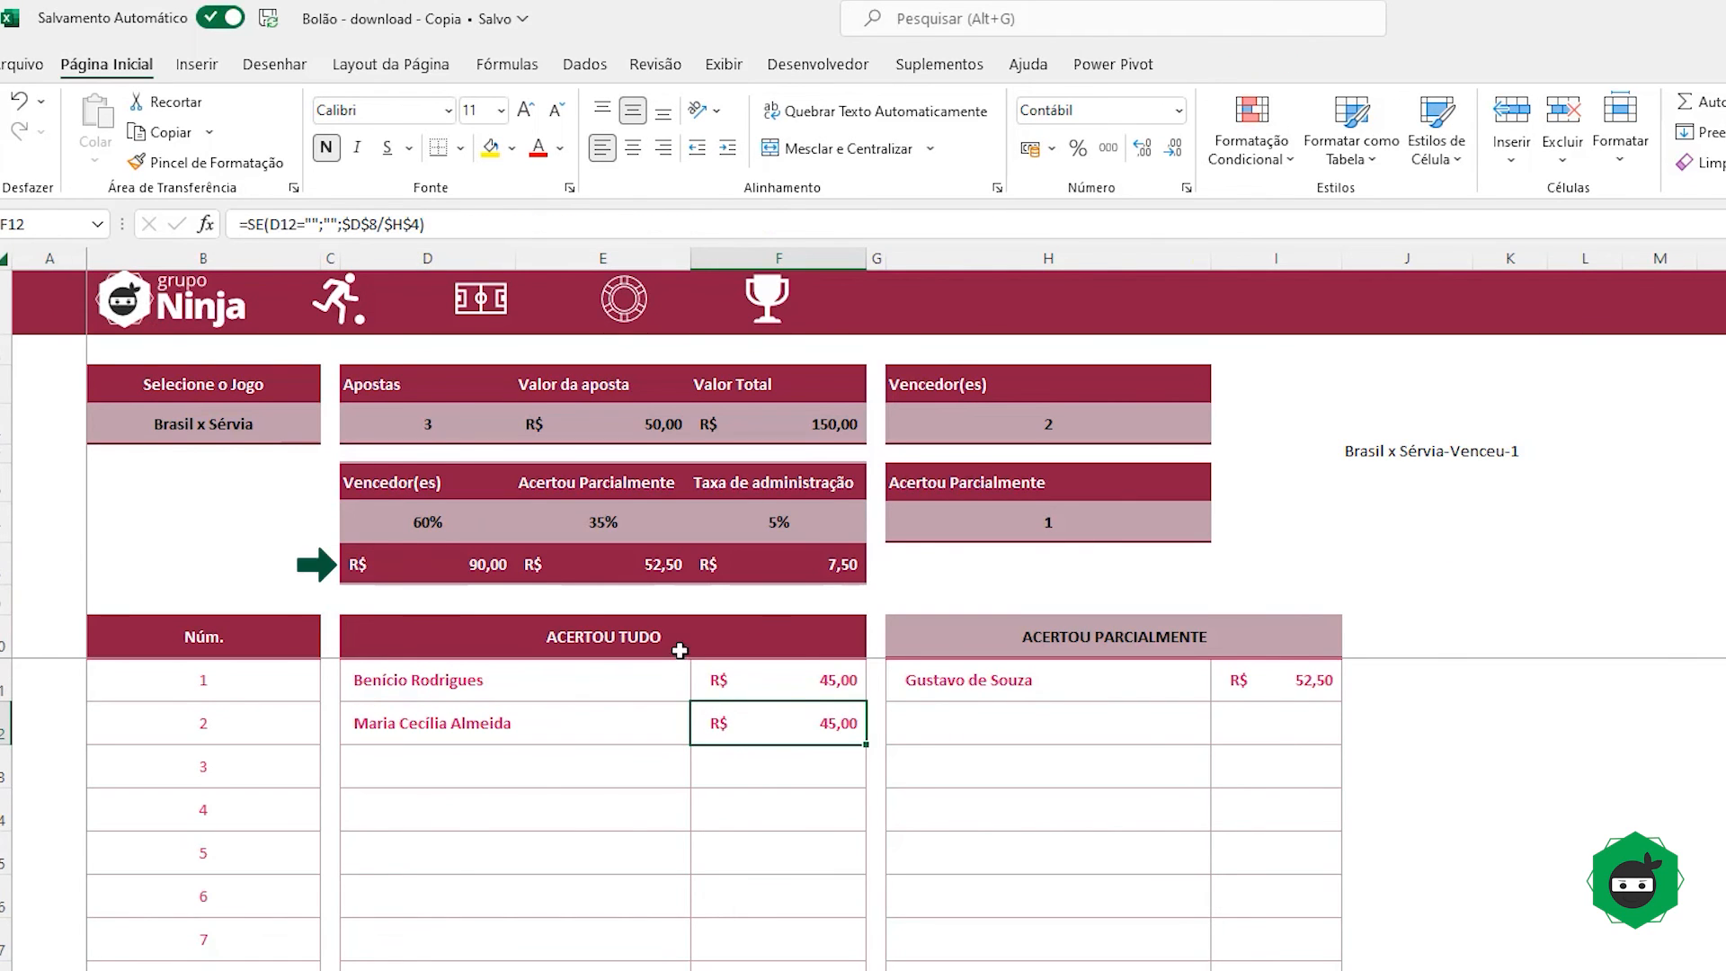
{"action": "left_click_drag", "start_coordinate": [482, 524], "coordinate": [471, 562]}
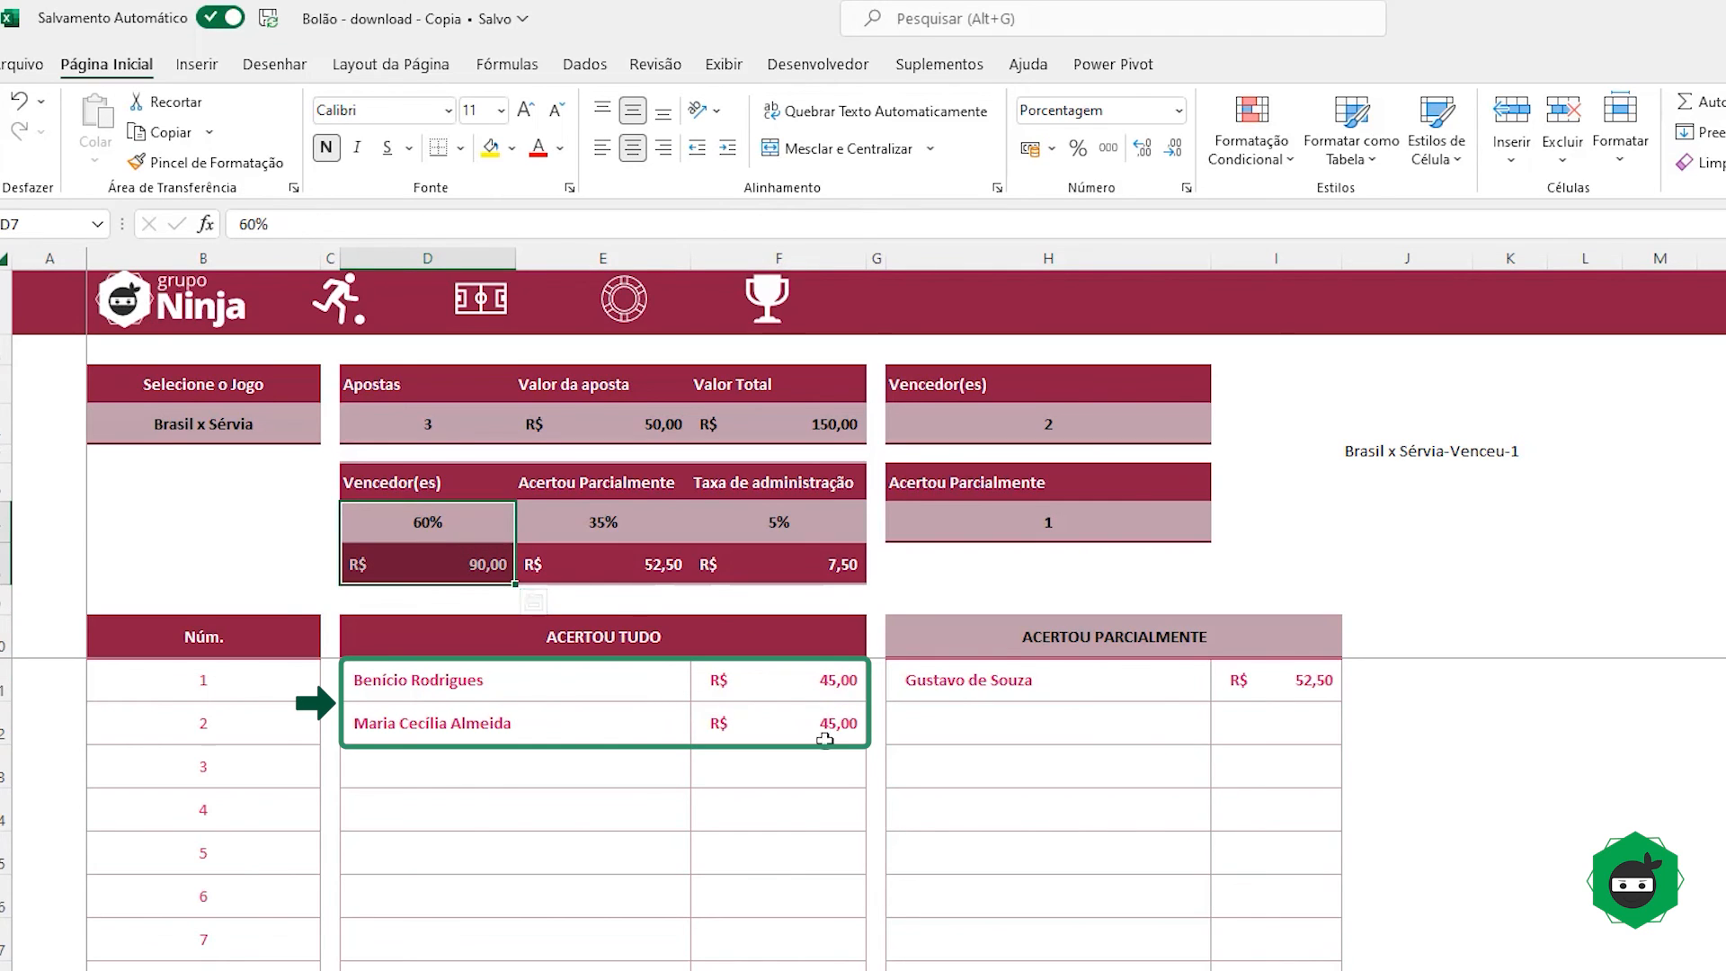
{"action": "left_click_drag", "start_coordinate": [809, 681], "coordinate": [805, 724]}
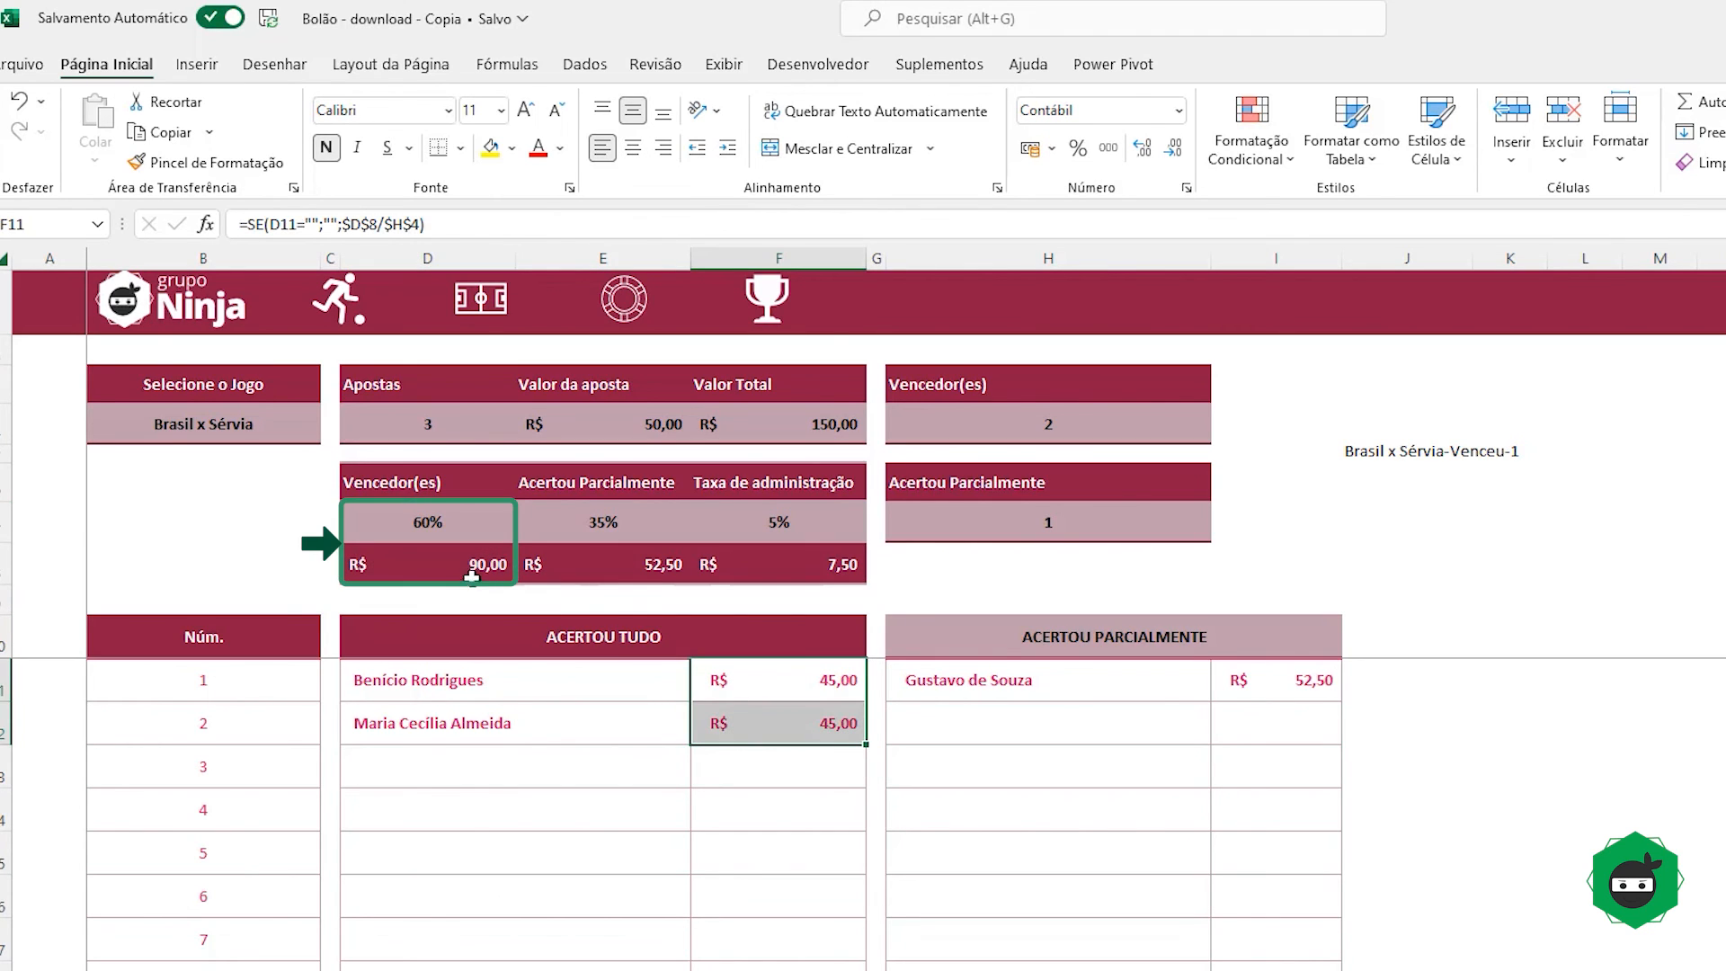
{"action": "left_click_drag", "start_coordinate": [430, 524], "coordinate": [432, 557]}
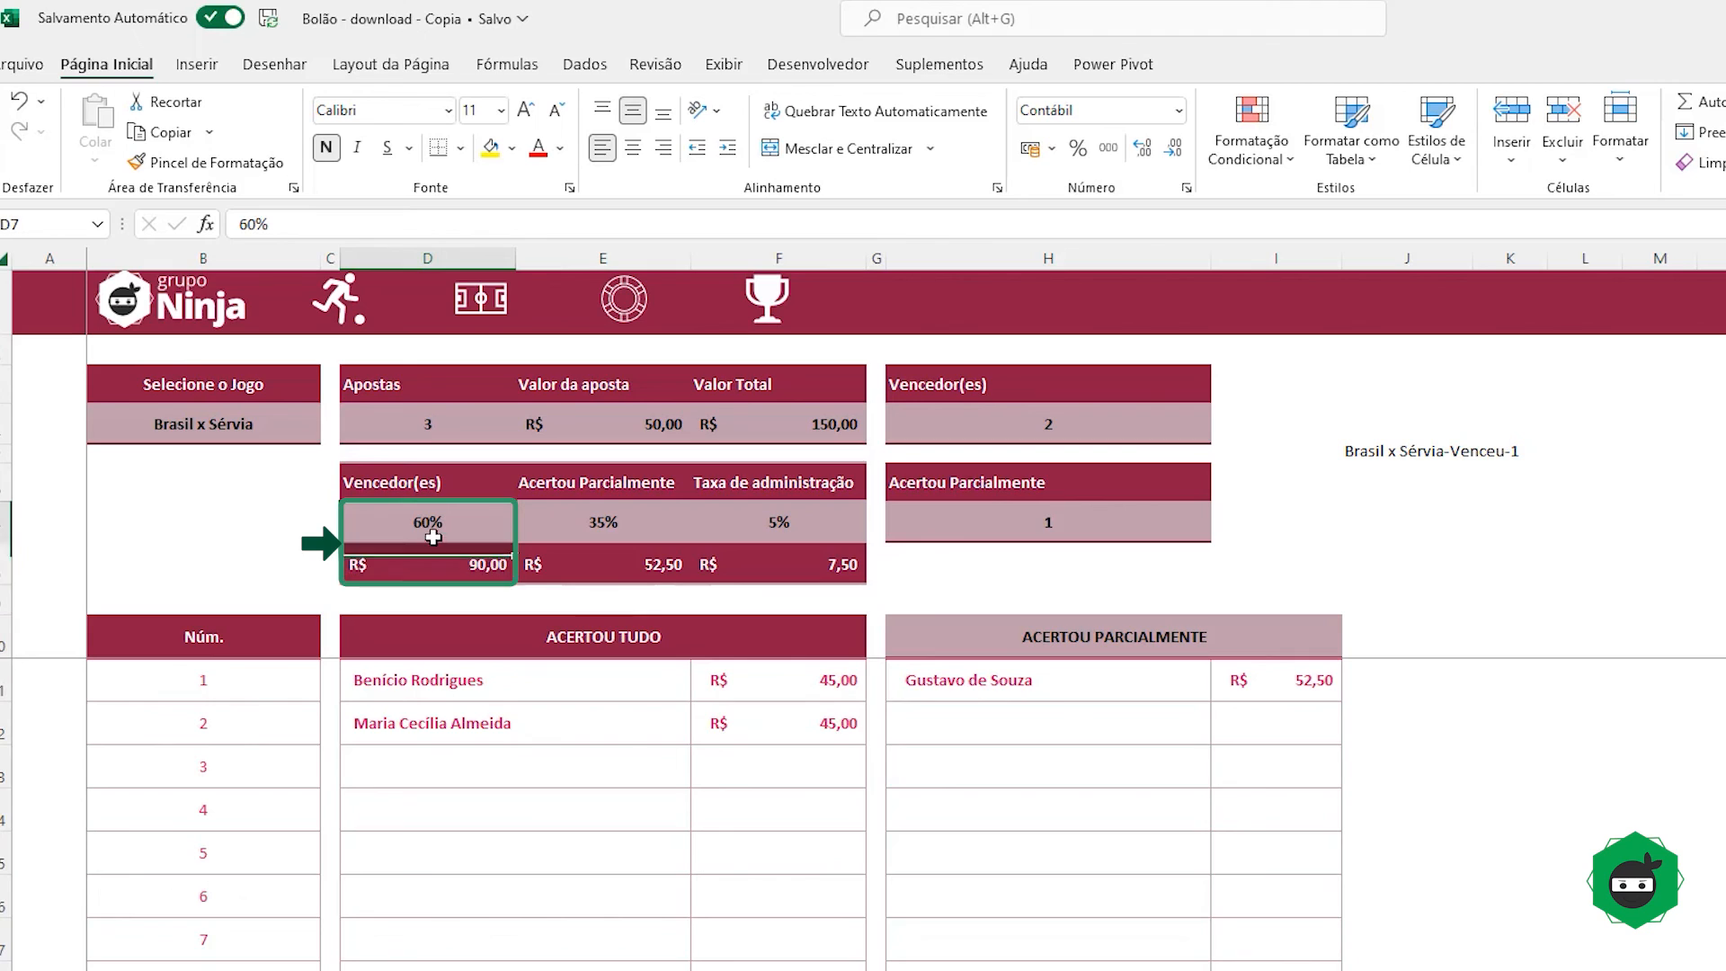
{"action": "left_click_drag", "start_coordinate": [1101, 680], "coordinate": [1252, 678]}
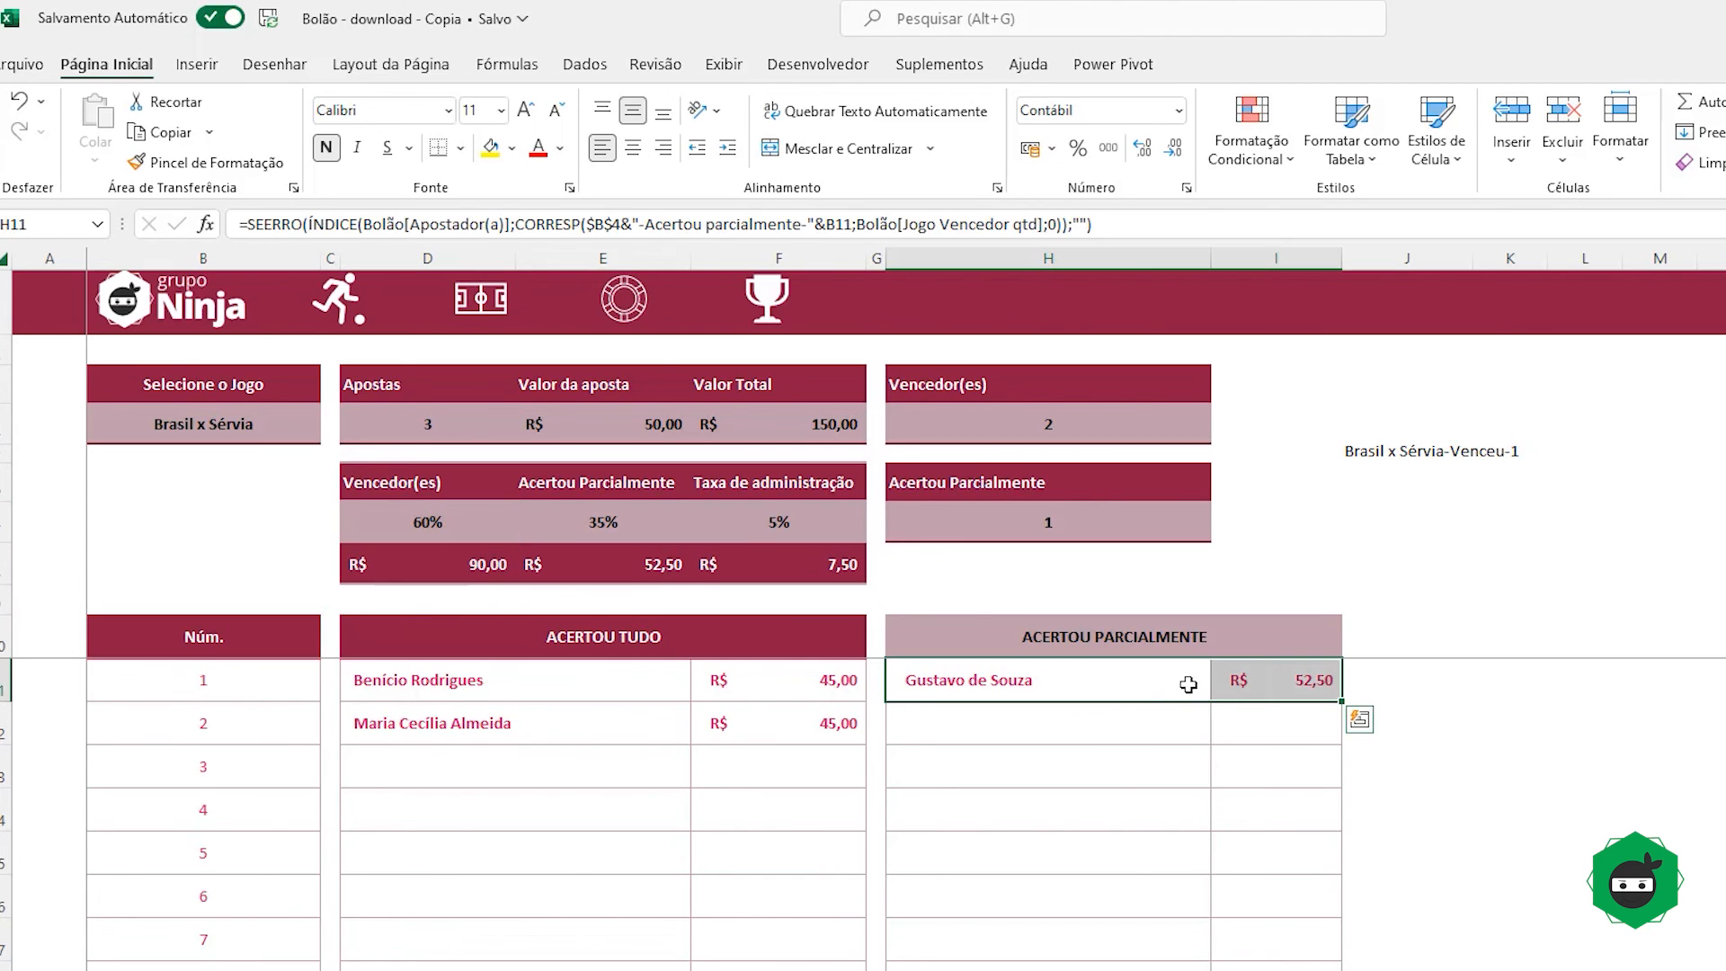
{"action": "left_click_drag", "start_coordinate": [1069, 687], "coordinate": [1262, 694]}
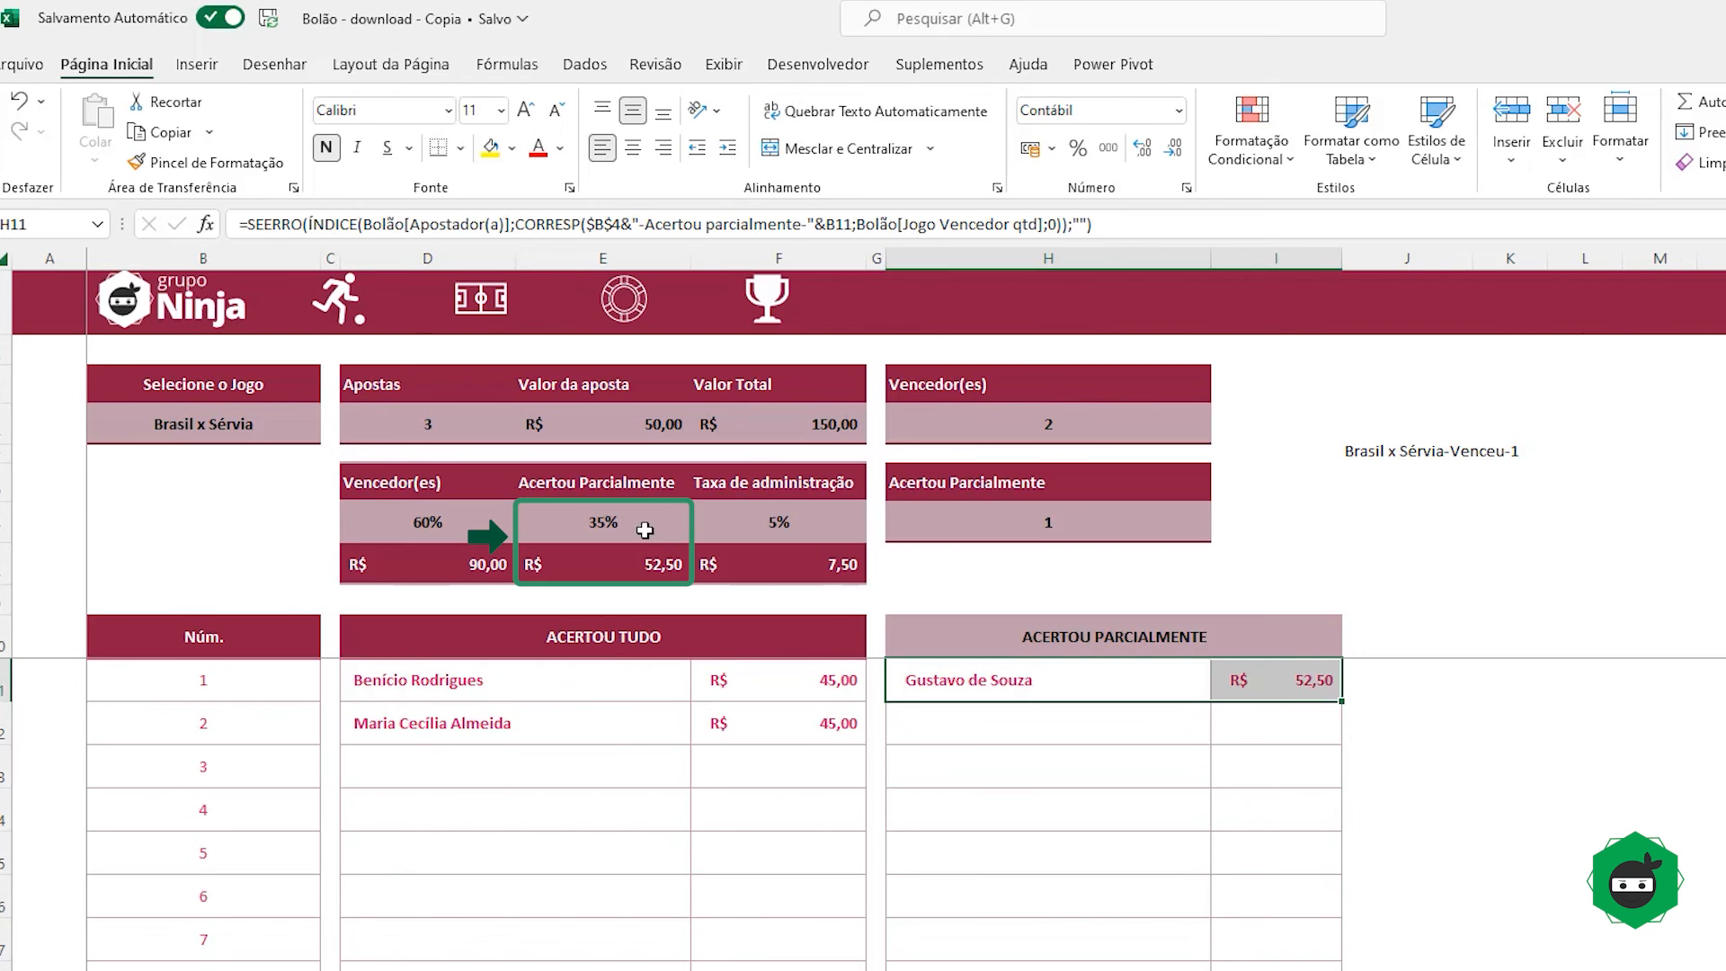
{"action": "left_click_drag", "start_coordinate": [644, 531], "coordinate": [639, 560]}
{"action": "left_click", "coordinate": [639, 560]}
{"action": "left_click", "coordinate": [1254, 687]}
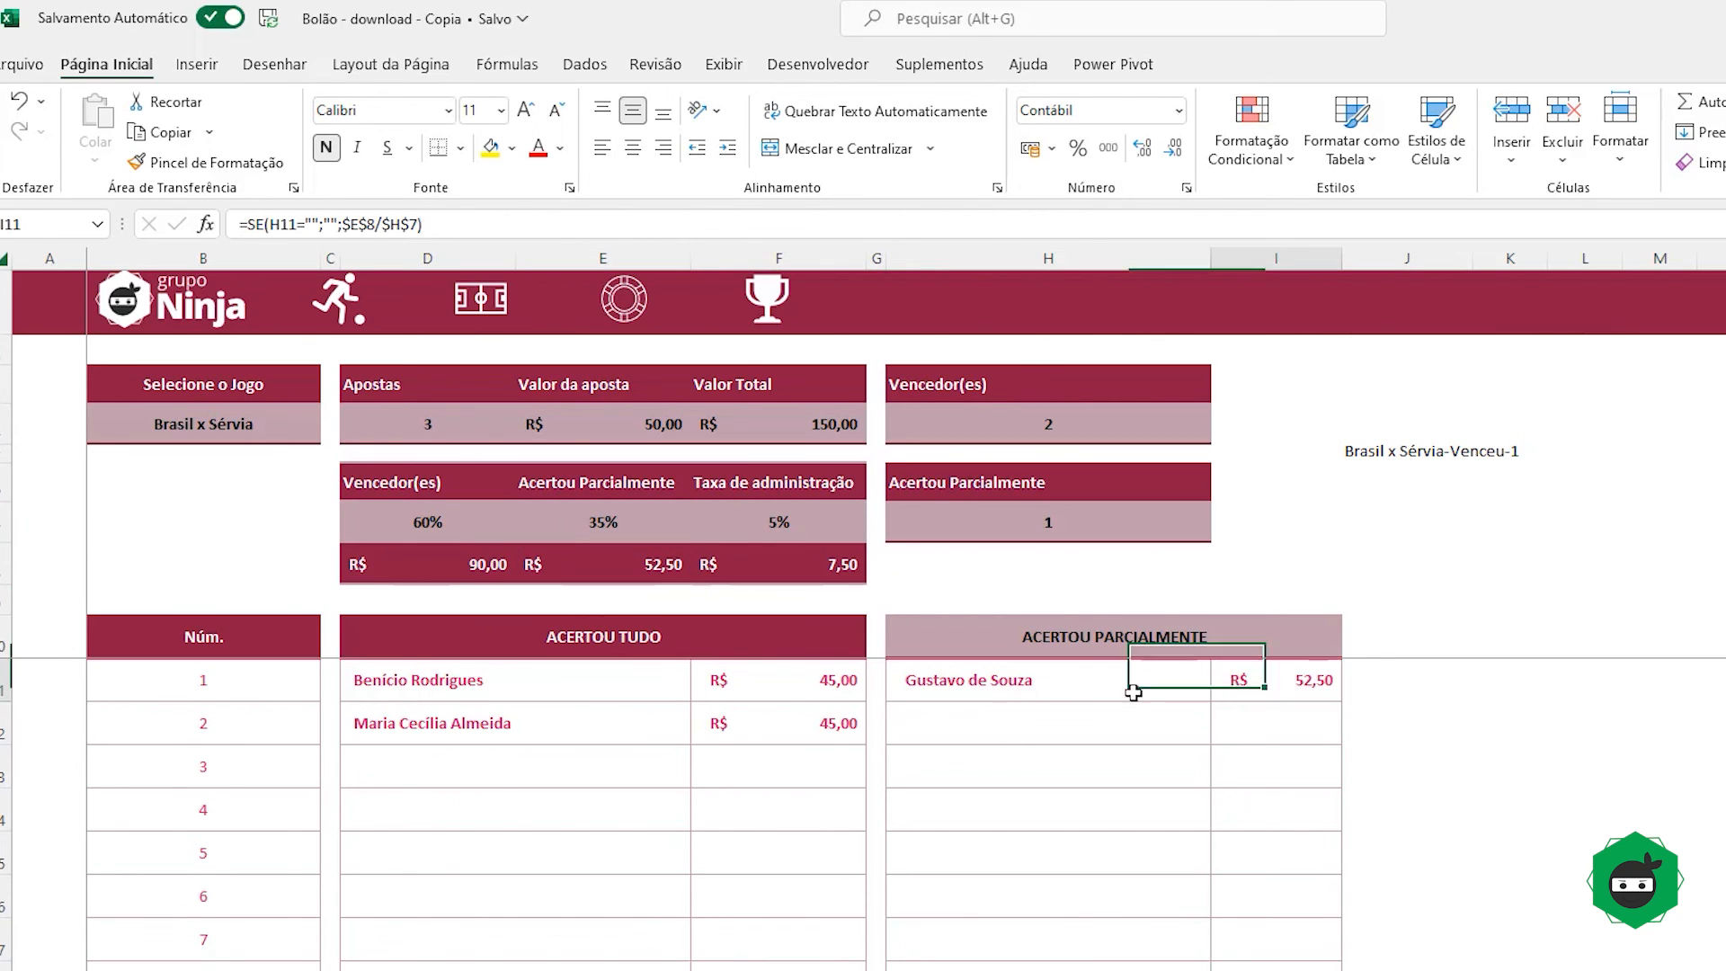
{"action": "left_click", "coordinate": [1057, 691]}
Step: Delete the leftover test text Brasil x Sérvia-Venceu-1 from J5 on the Premiação sheet
{"action": "left_click", "coordinate": [1356, 452]}
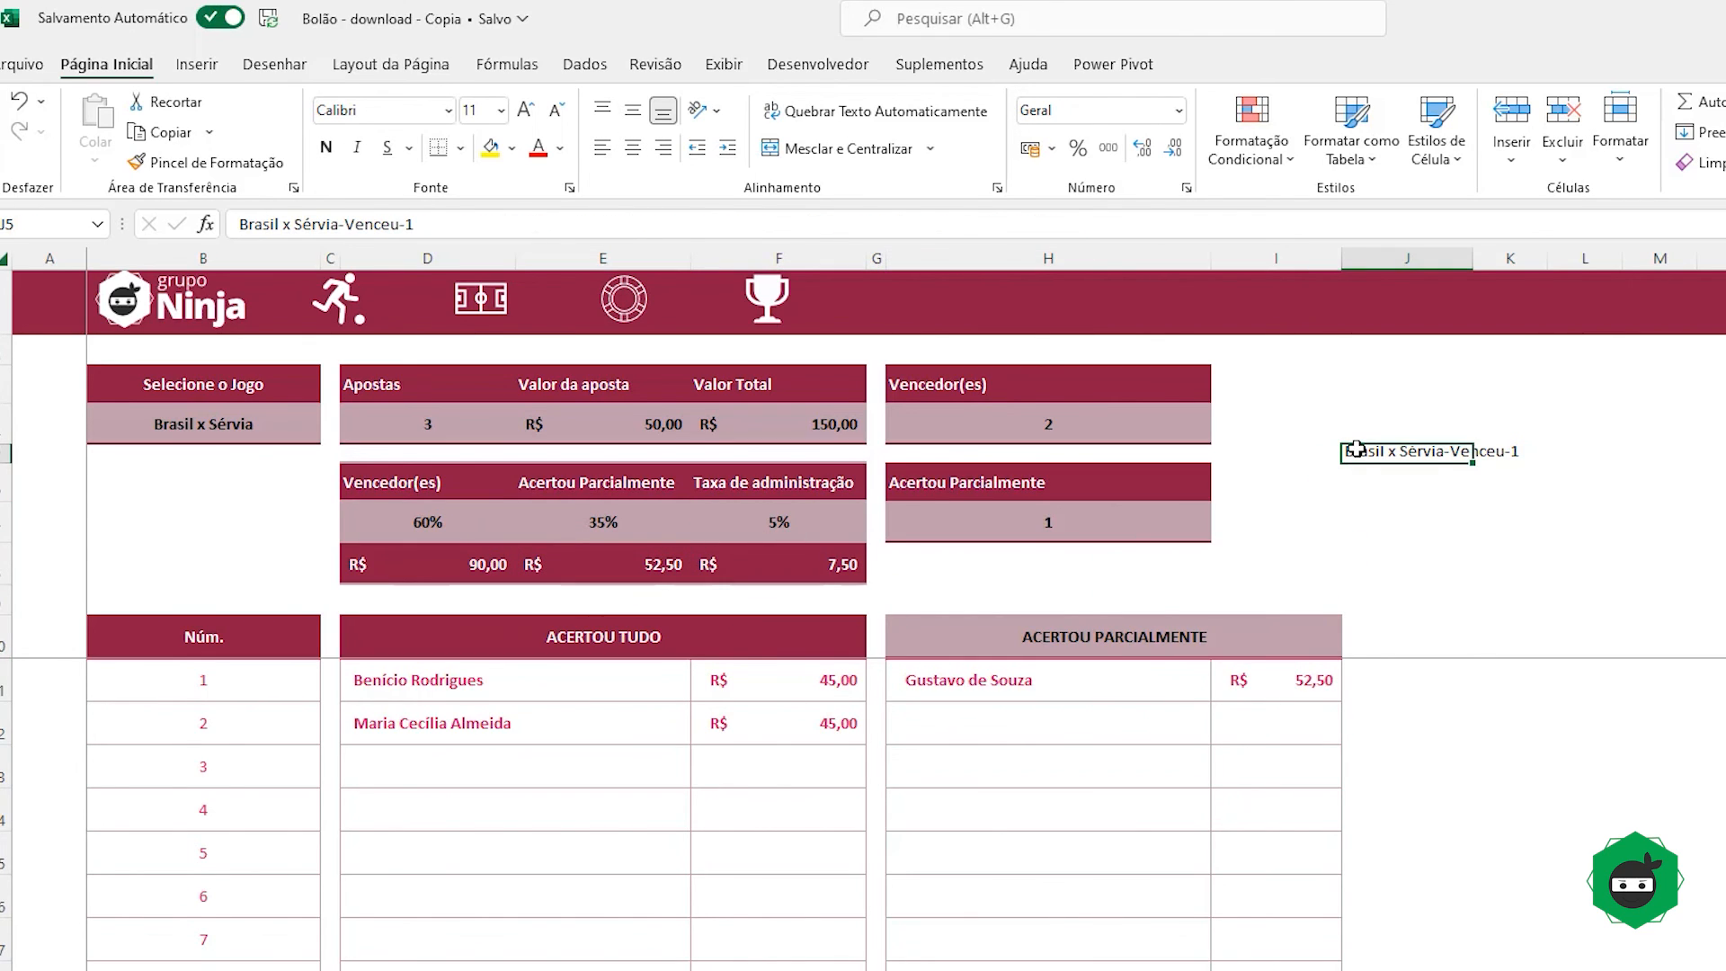
{"action": "key", "text": "Delete"}
Step: Review the names and prizes listed in the ACERTOU PARCIALMENTE and ACERTOU TUDO tables
{"action": "left_click_drag", "start_coordinate": [1032, 687], "coordinate": [1263, 967]}
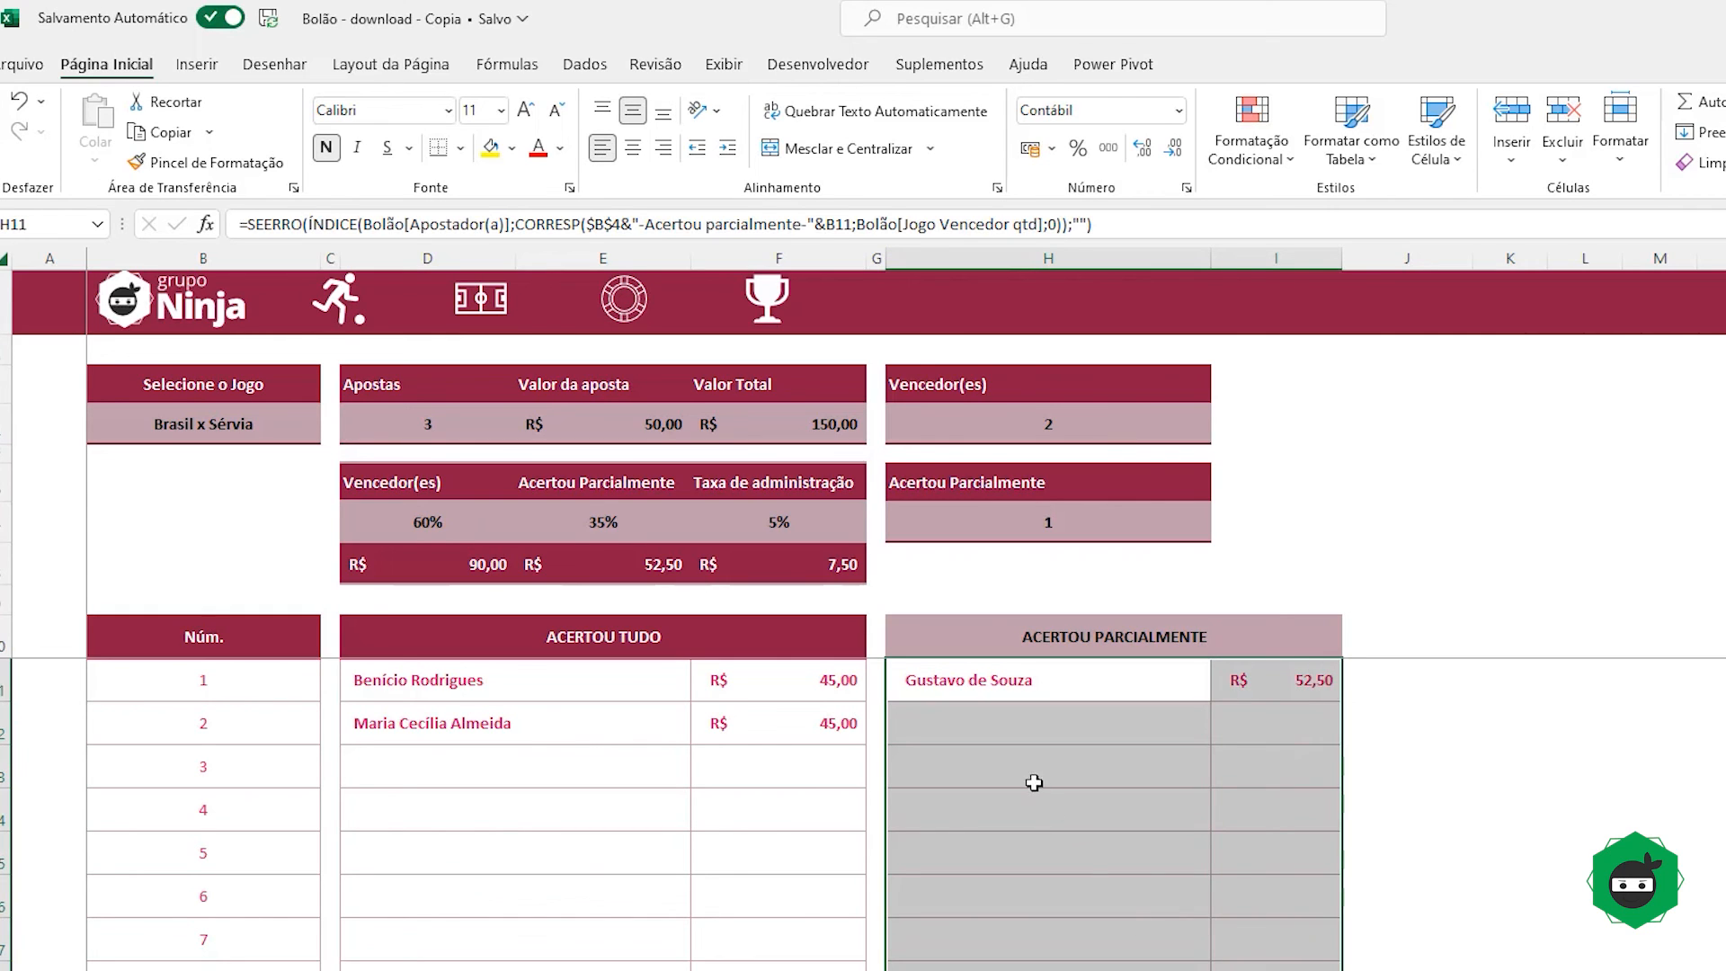
{"action": "left_click", "coordinate": [1012, 764]}
{"action": "left_click", "coordinate": [963, 719]}
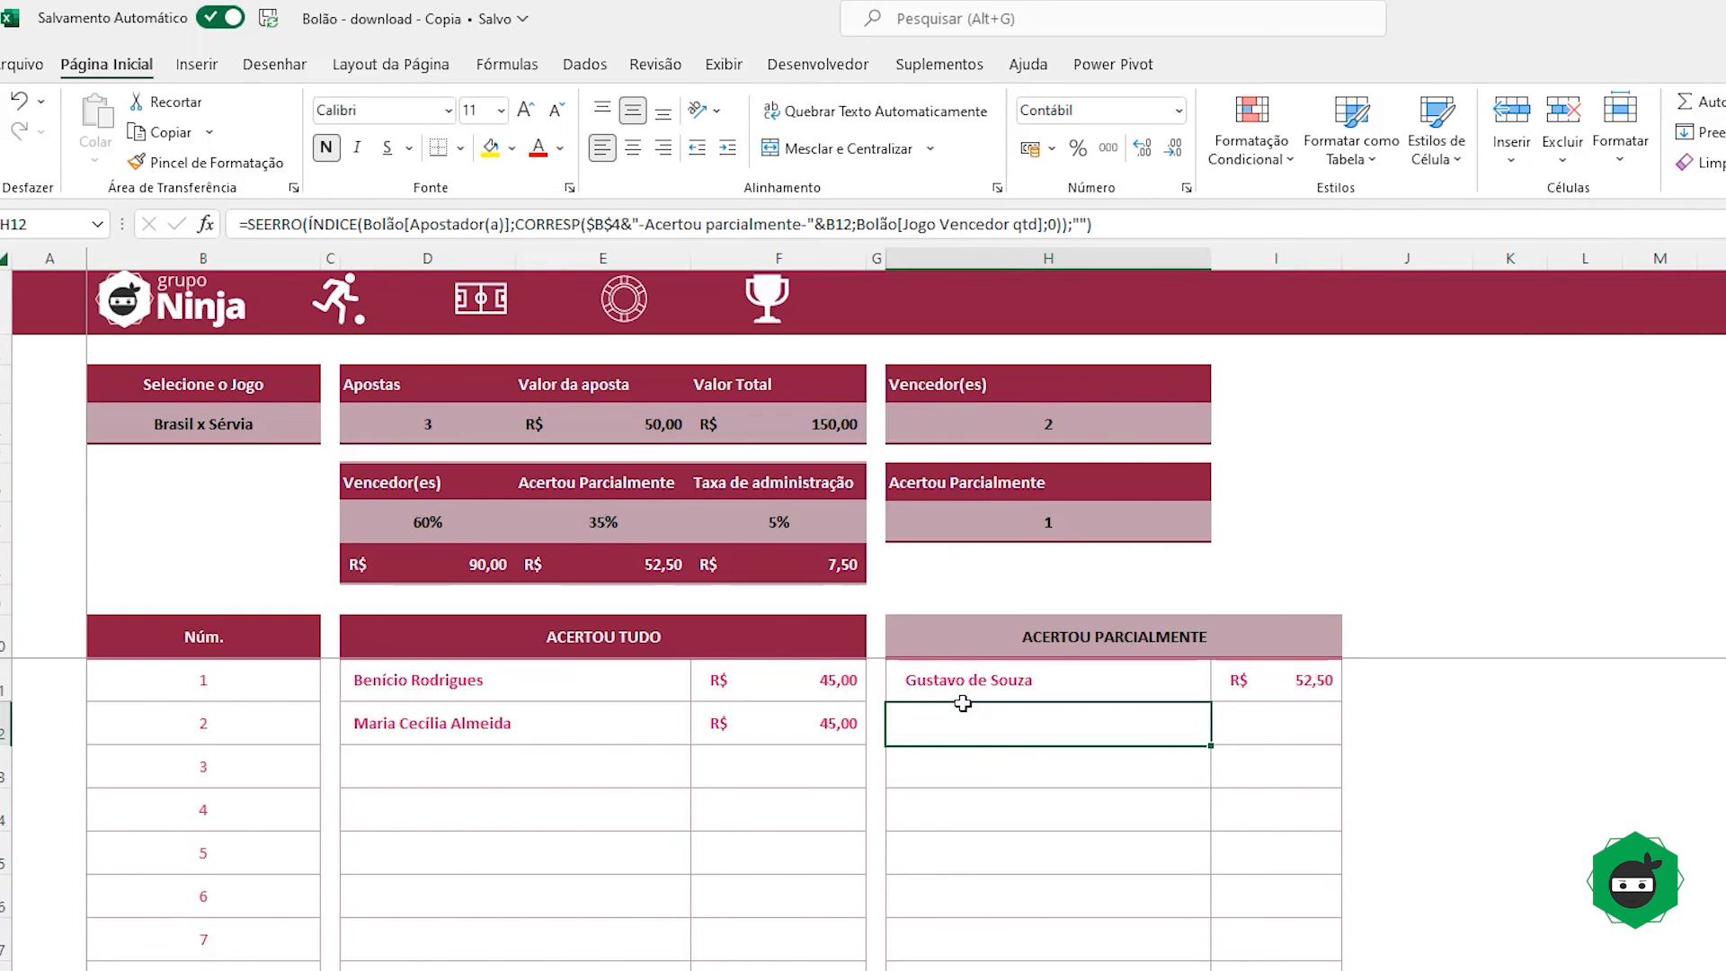
{"action": "left_click", "coordinate": [597, 696]}
{"action": "left_click", "coordinate": [715, 727]}
{"action": "left_click", "coordinate": [751, 679]}
{"action": "left_click", "coordinate": [642, 729]}
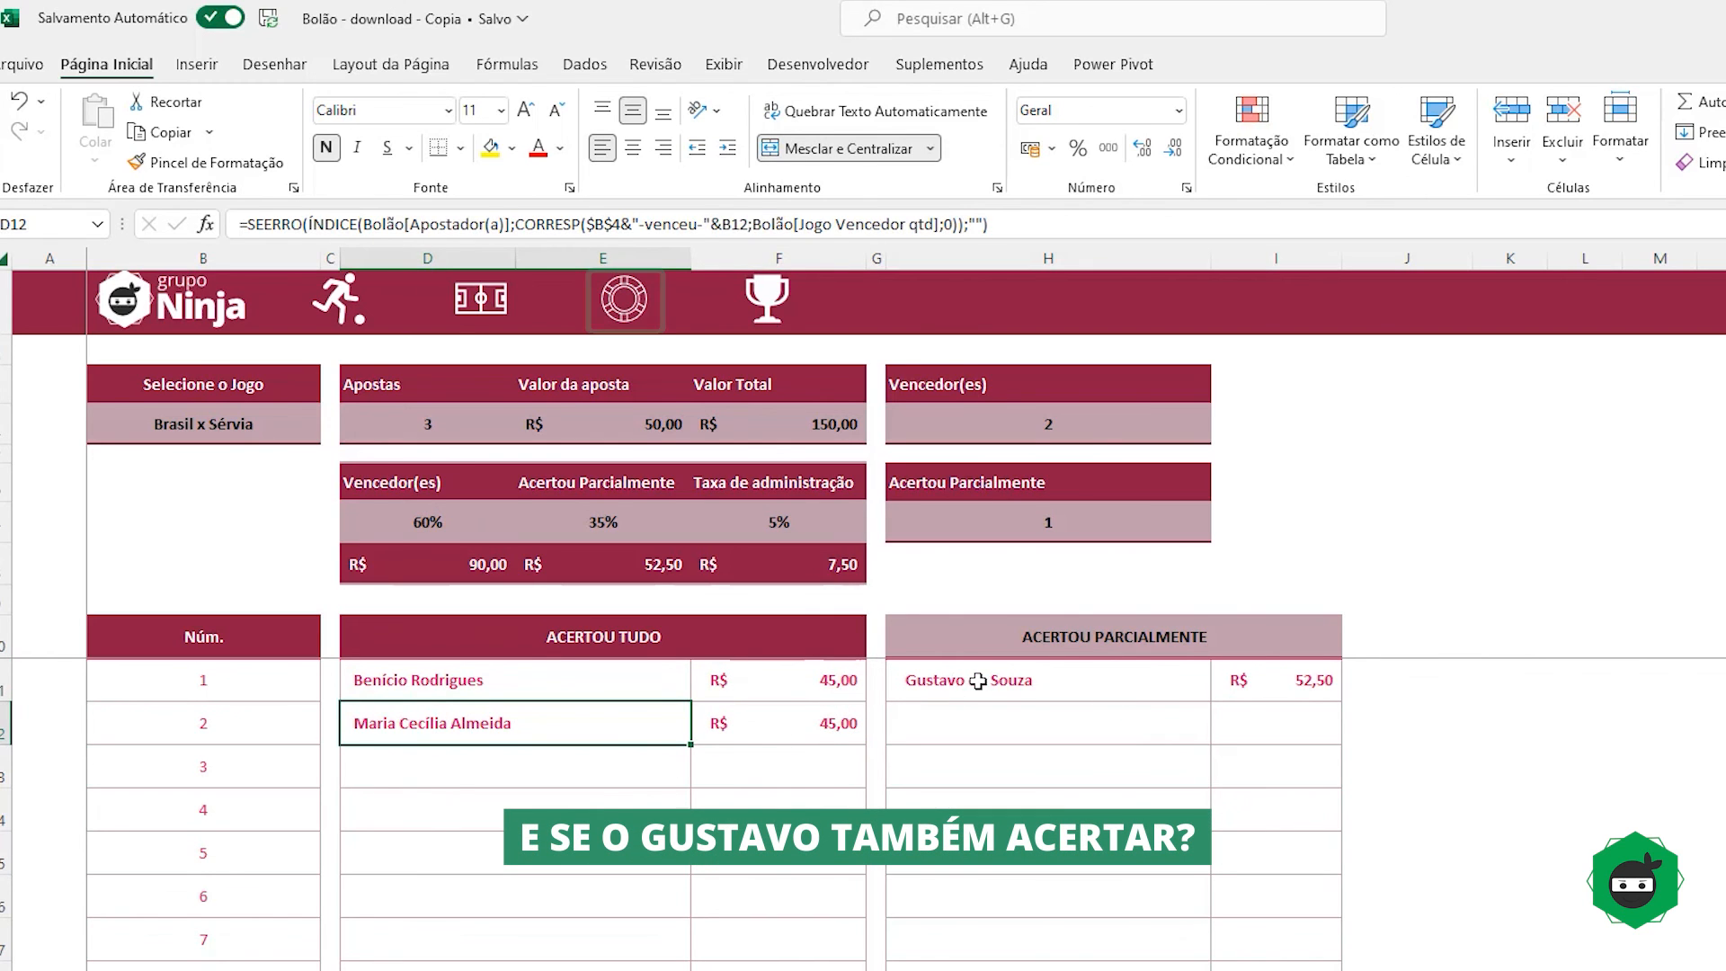
Step: Set Ppt 02 to 0 for the ID_jogo 2 bet on the Bolão sheet, and return to the Premiação sheet
{"action": "left_click", "coordinate": [767, 303]}
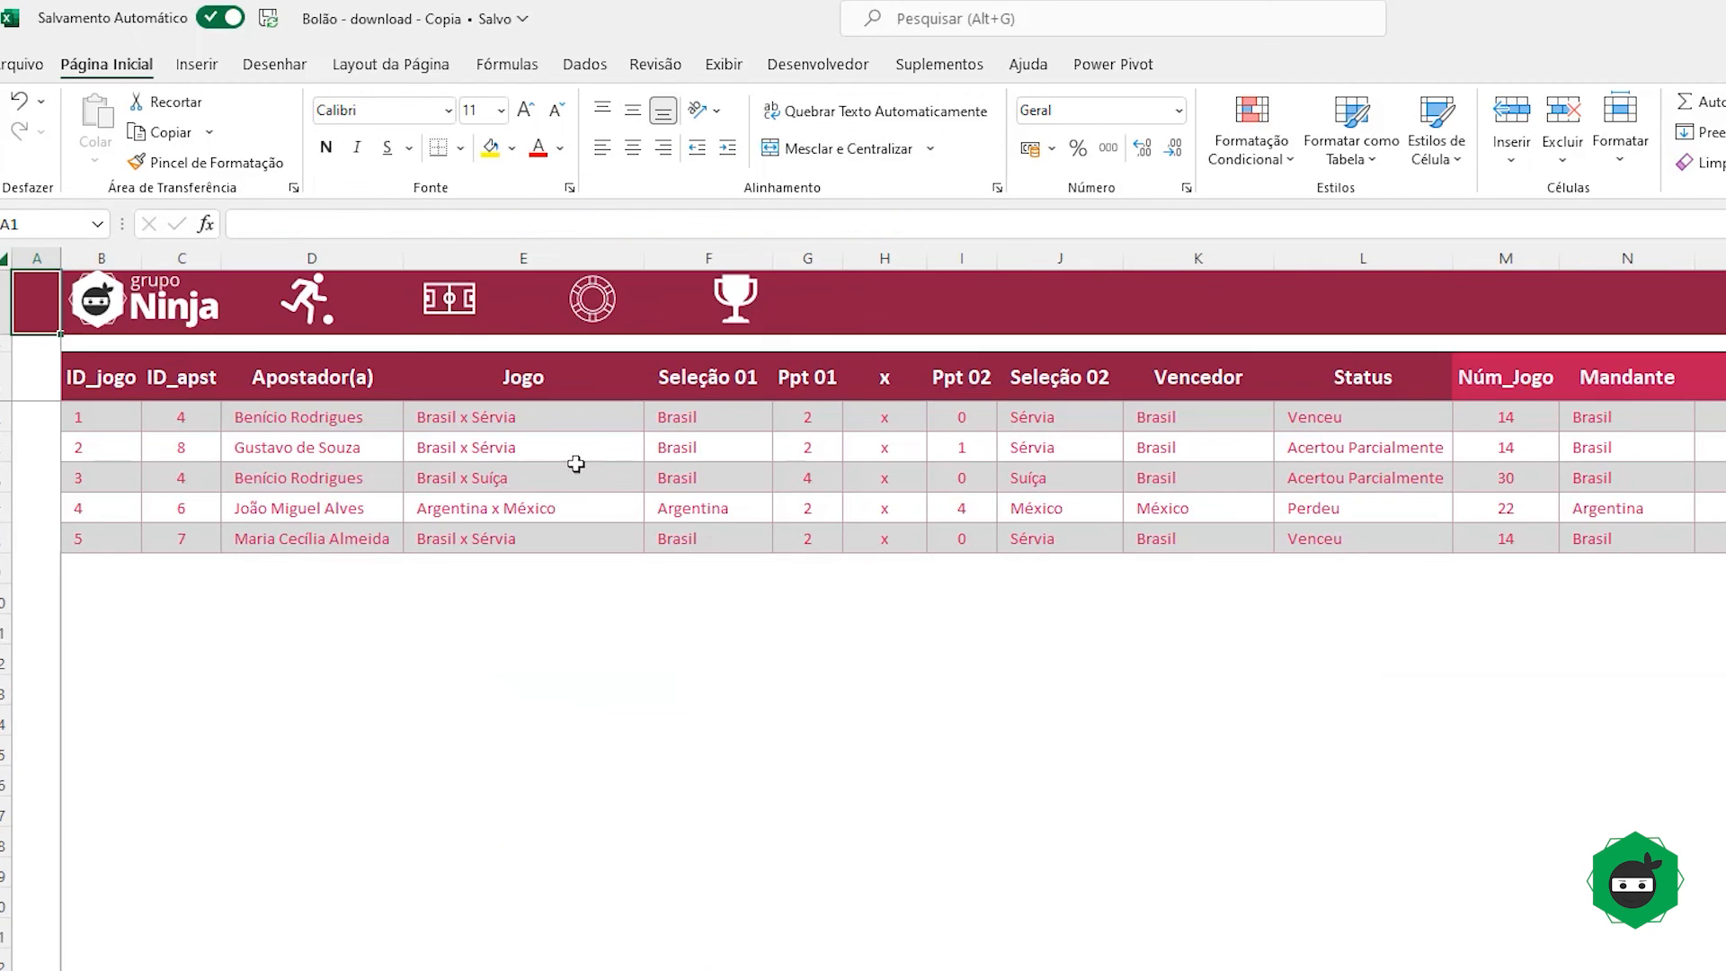
{"action": "left_click", "coordinate": [329, 449]}
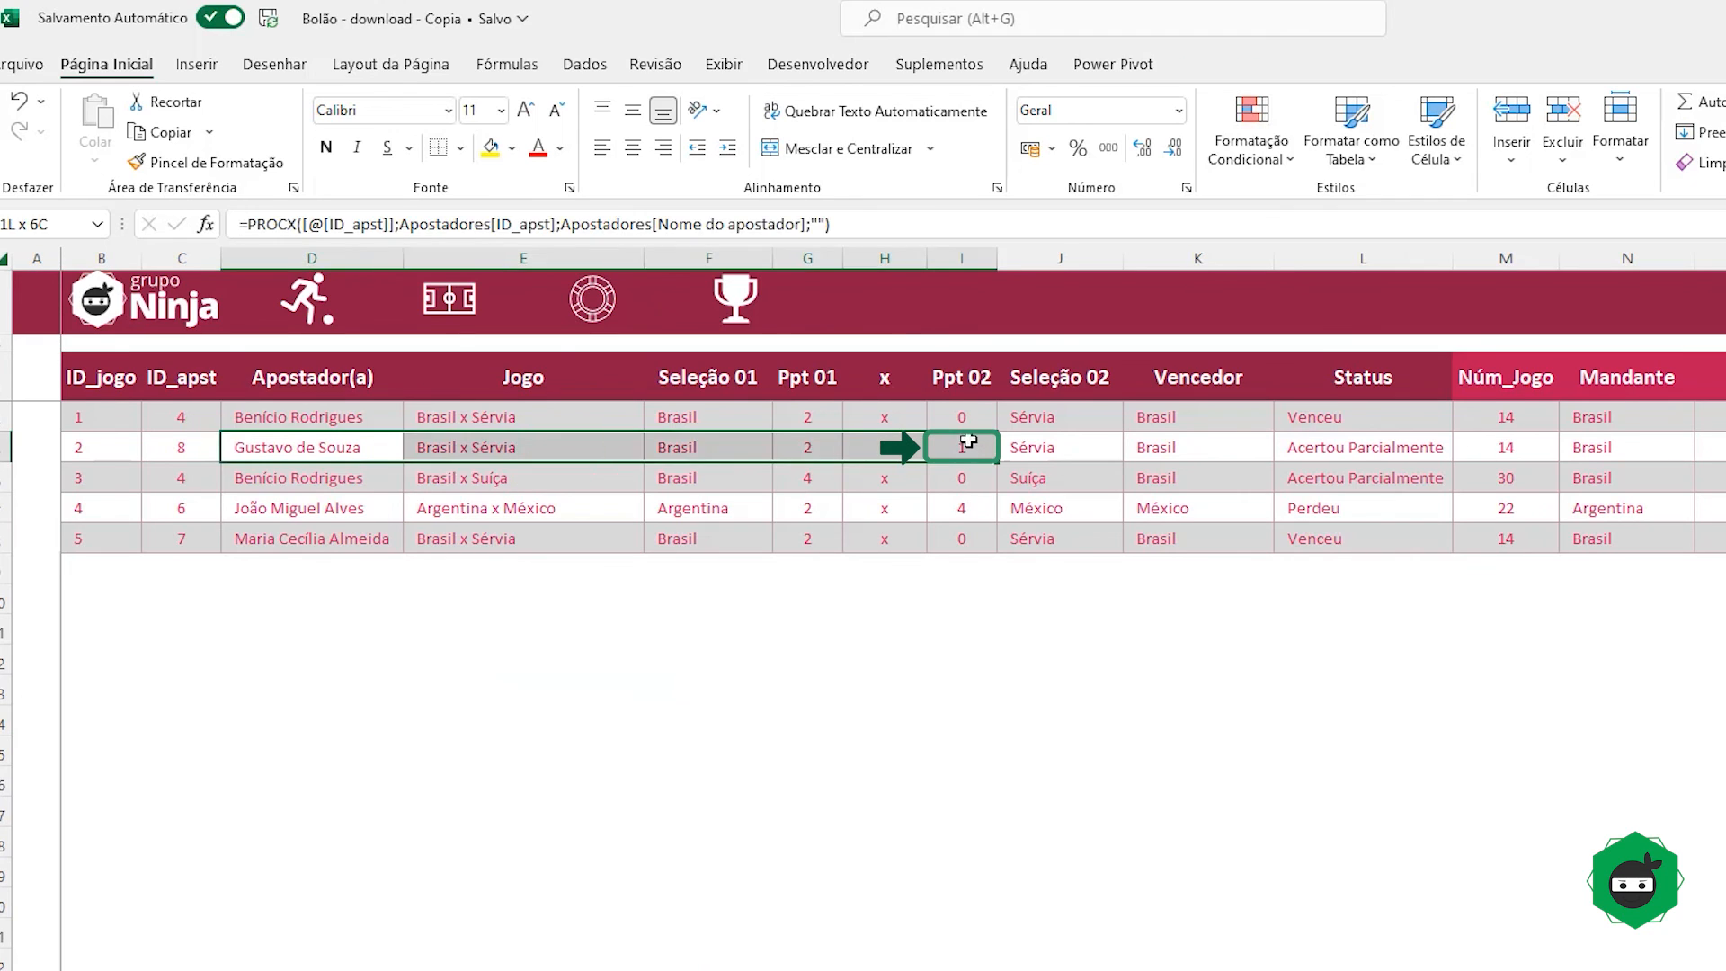
{"action": "left_click", "coordinate": [962, 447]}
{"action": "type", "text": "0"}
{"action": "key", "text": "Return"}
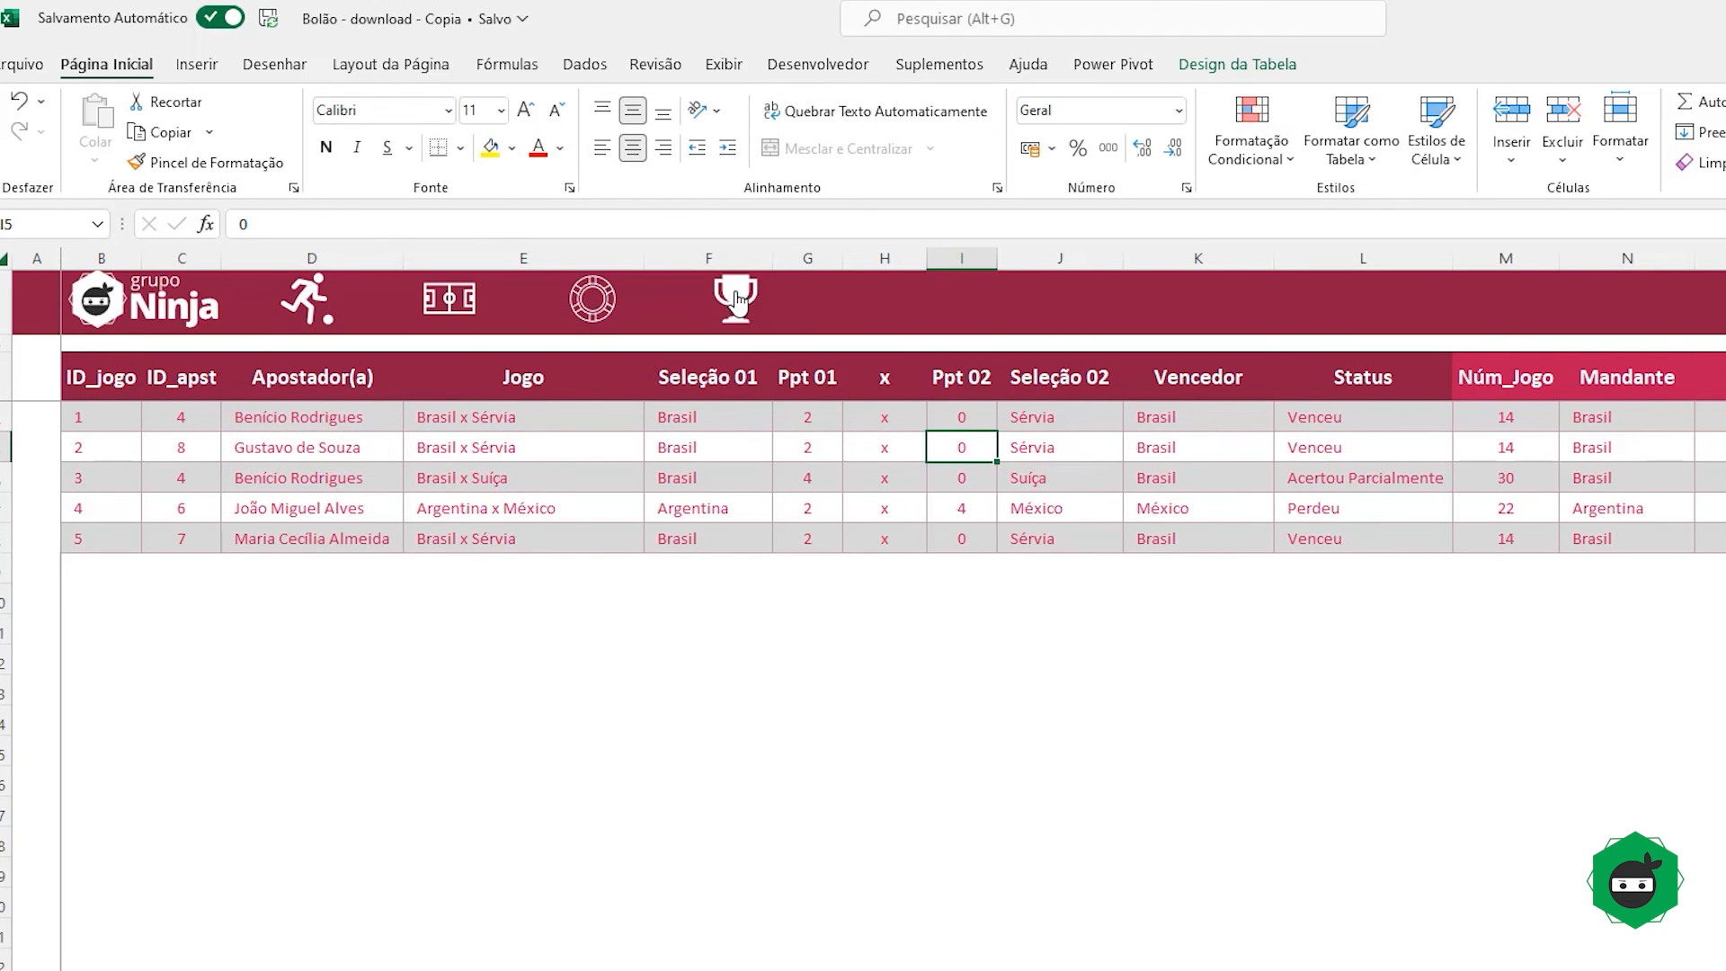
{"action": "left_click", "coordinate": [735, 301]}
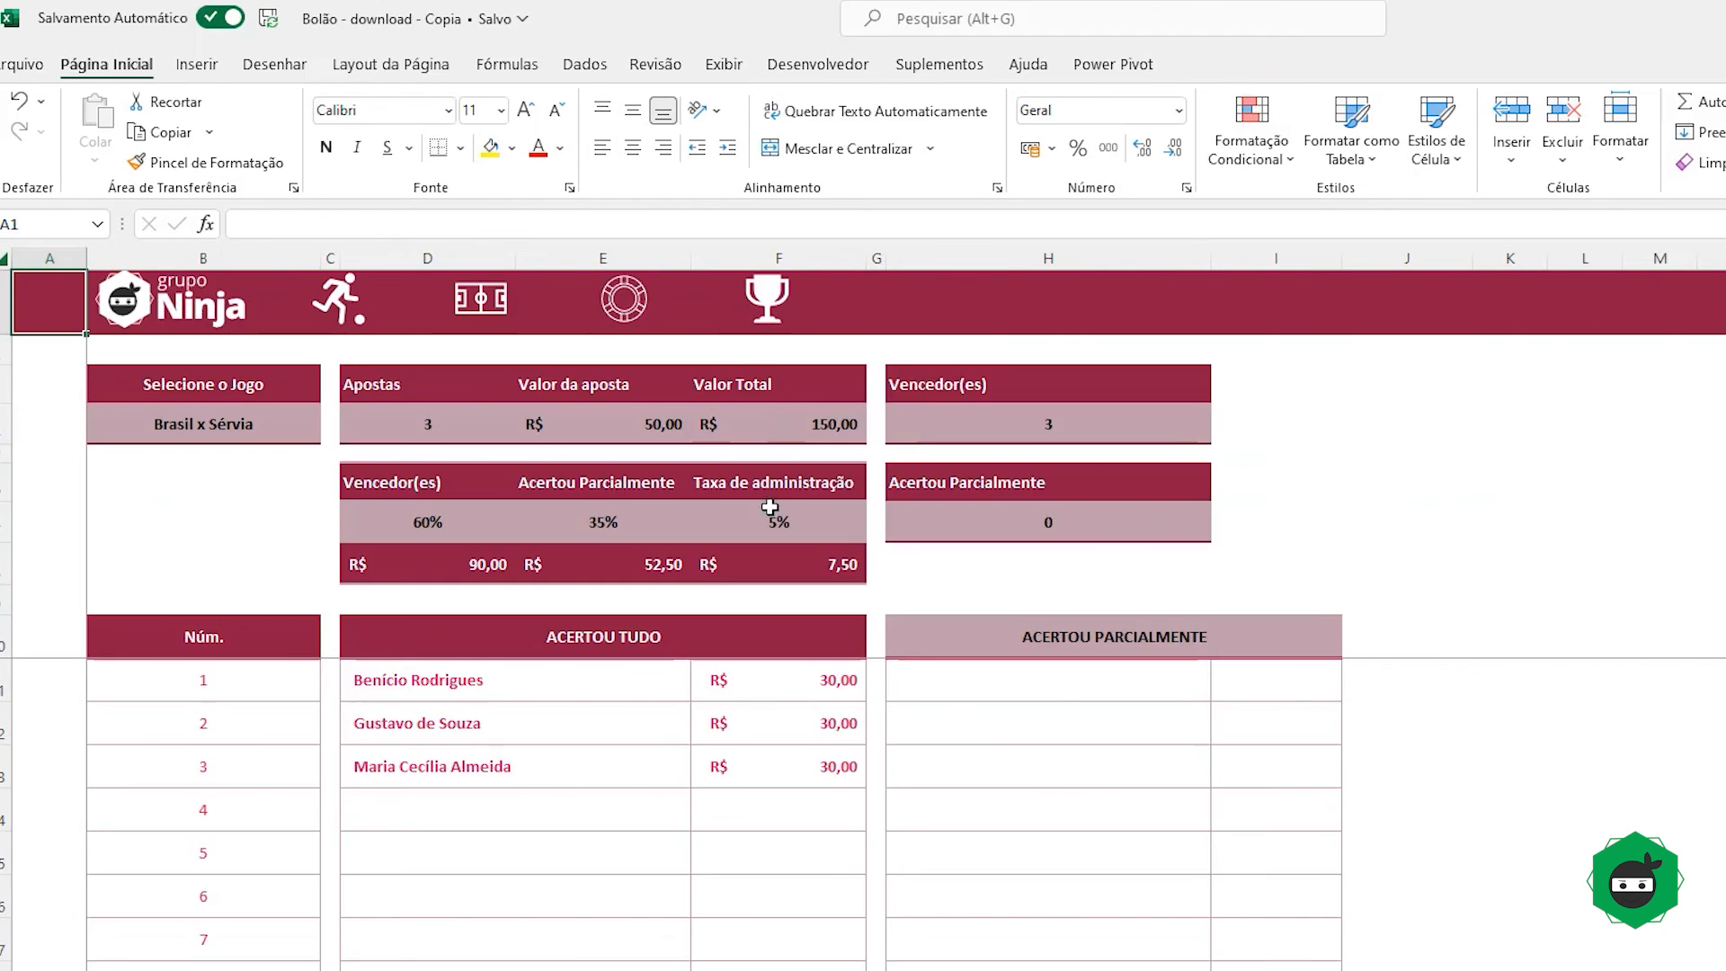
Step: Examine the ACERTOU TUDO prizes, the 60% and 35% prize shares, and the Acertou Parcialmente count in H7
{"action": "left_click", "coordinate": [732, 680]}
{"action": "left_click", "coordinate": [443, 540]}
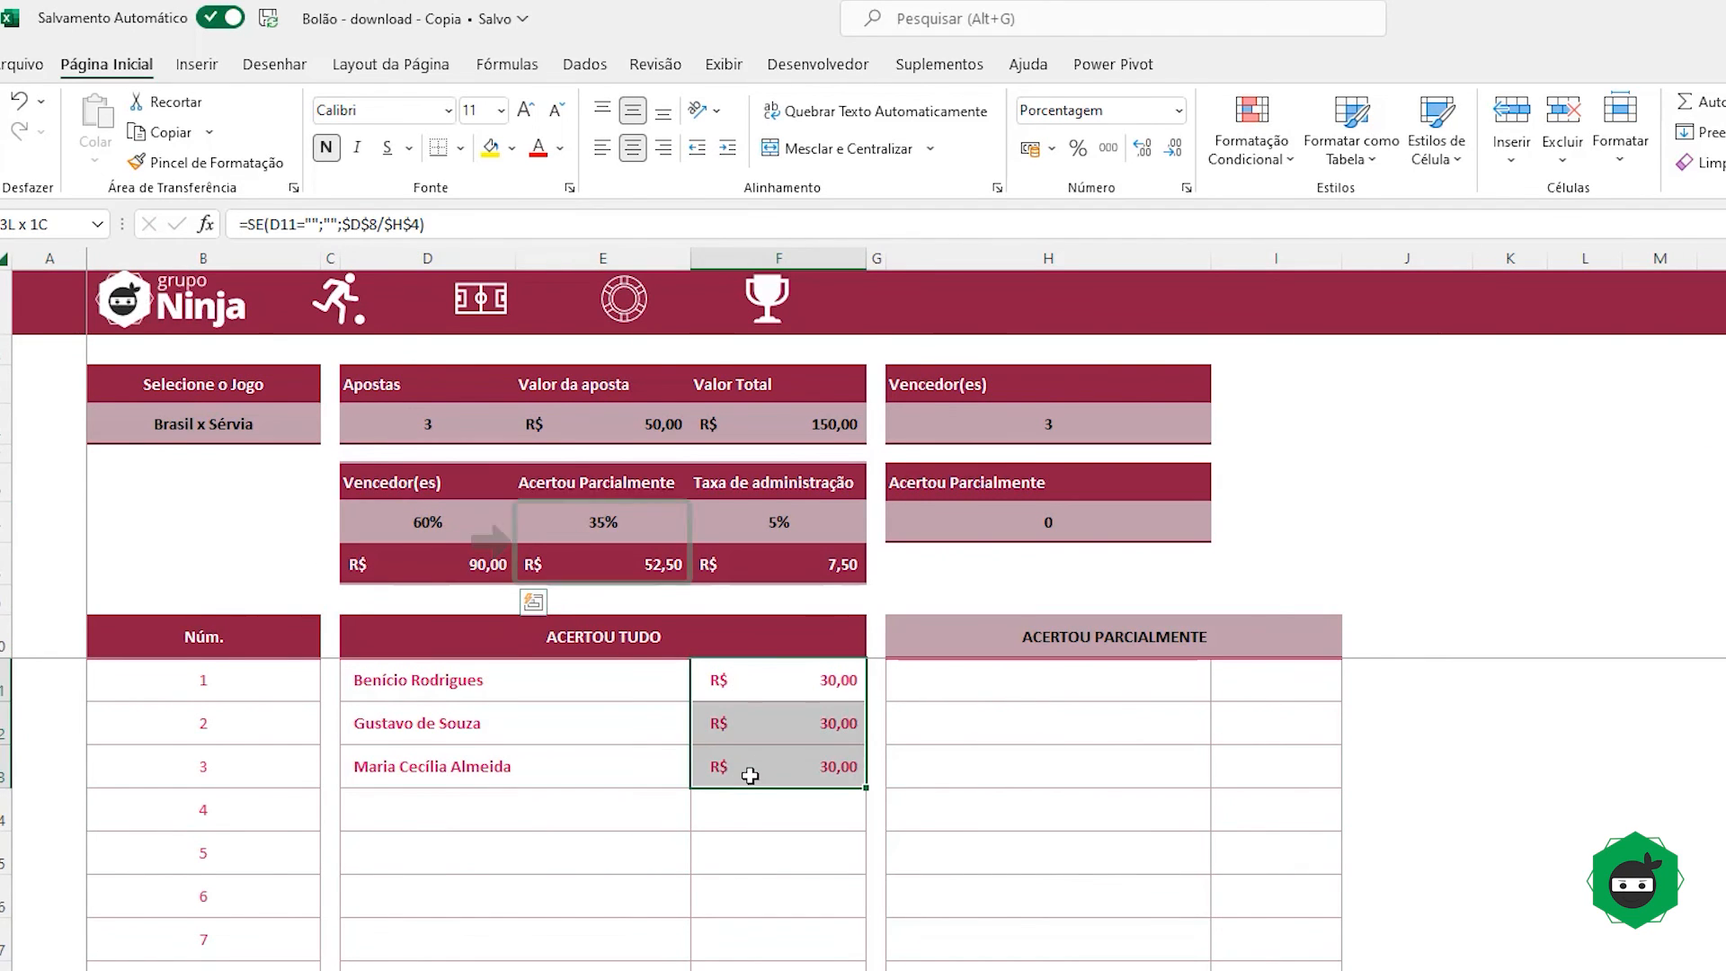
{"action": "left_click_drag", "start_coordinate": [611, 525], "coordinate": [633, 568]}
{"action": "left_click_drag", "start_coordinate": [1006, 674], "coordinate": [1225, 832]}
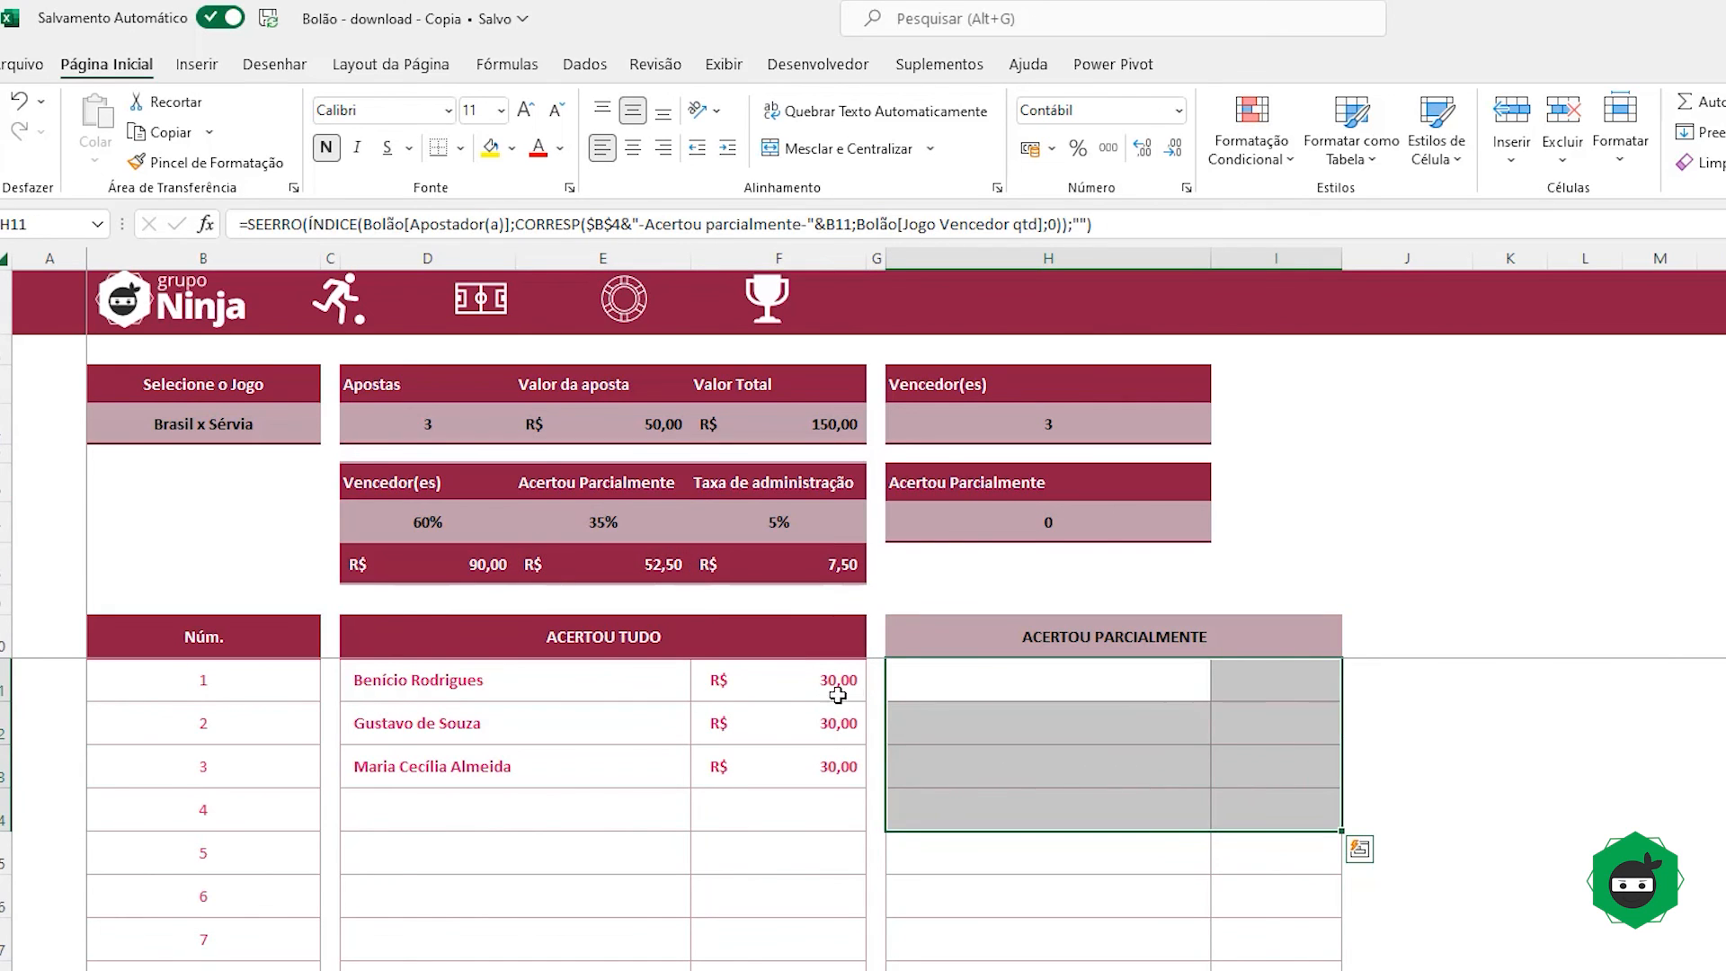
{"action": "left_click", "coordinate": [809, 688]}
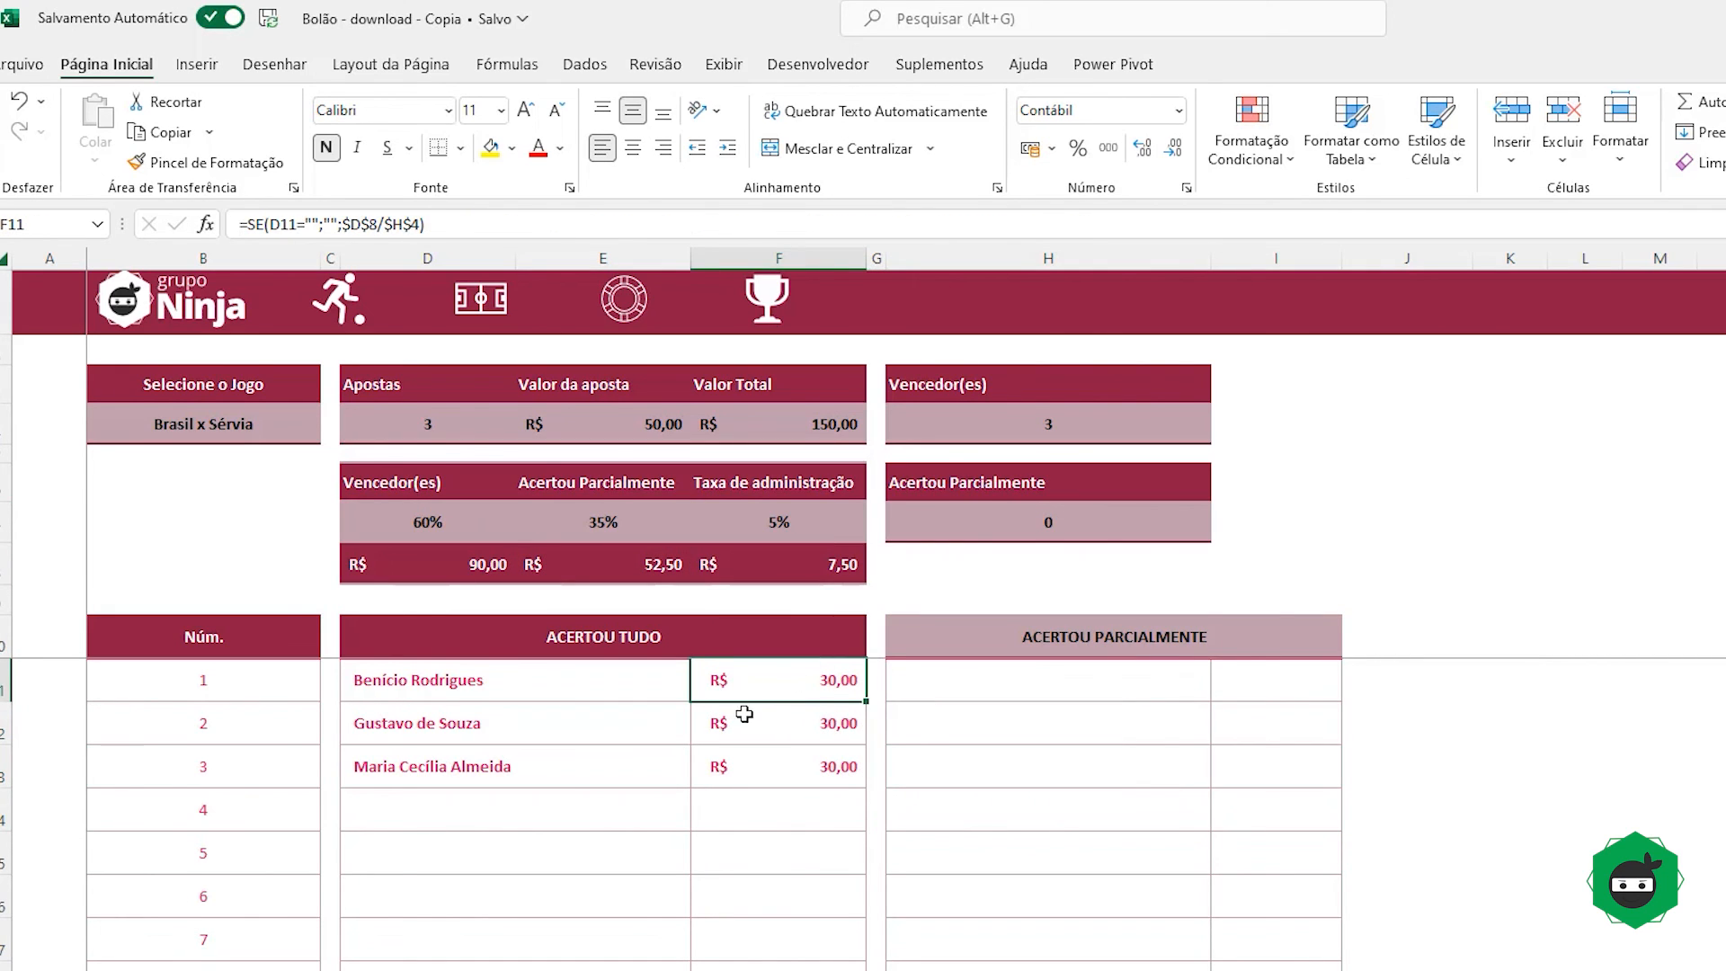
{"action": "left_click_drag", "start_coordinate": [989, 678], "coordinate": [1276, 966]}
{"action": "left_click", "coordinate": [1066, 520]}
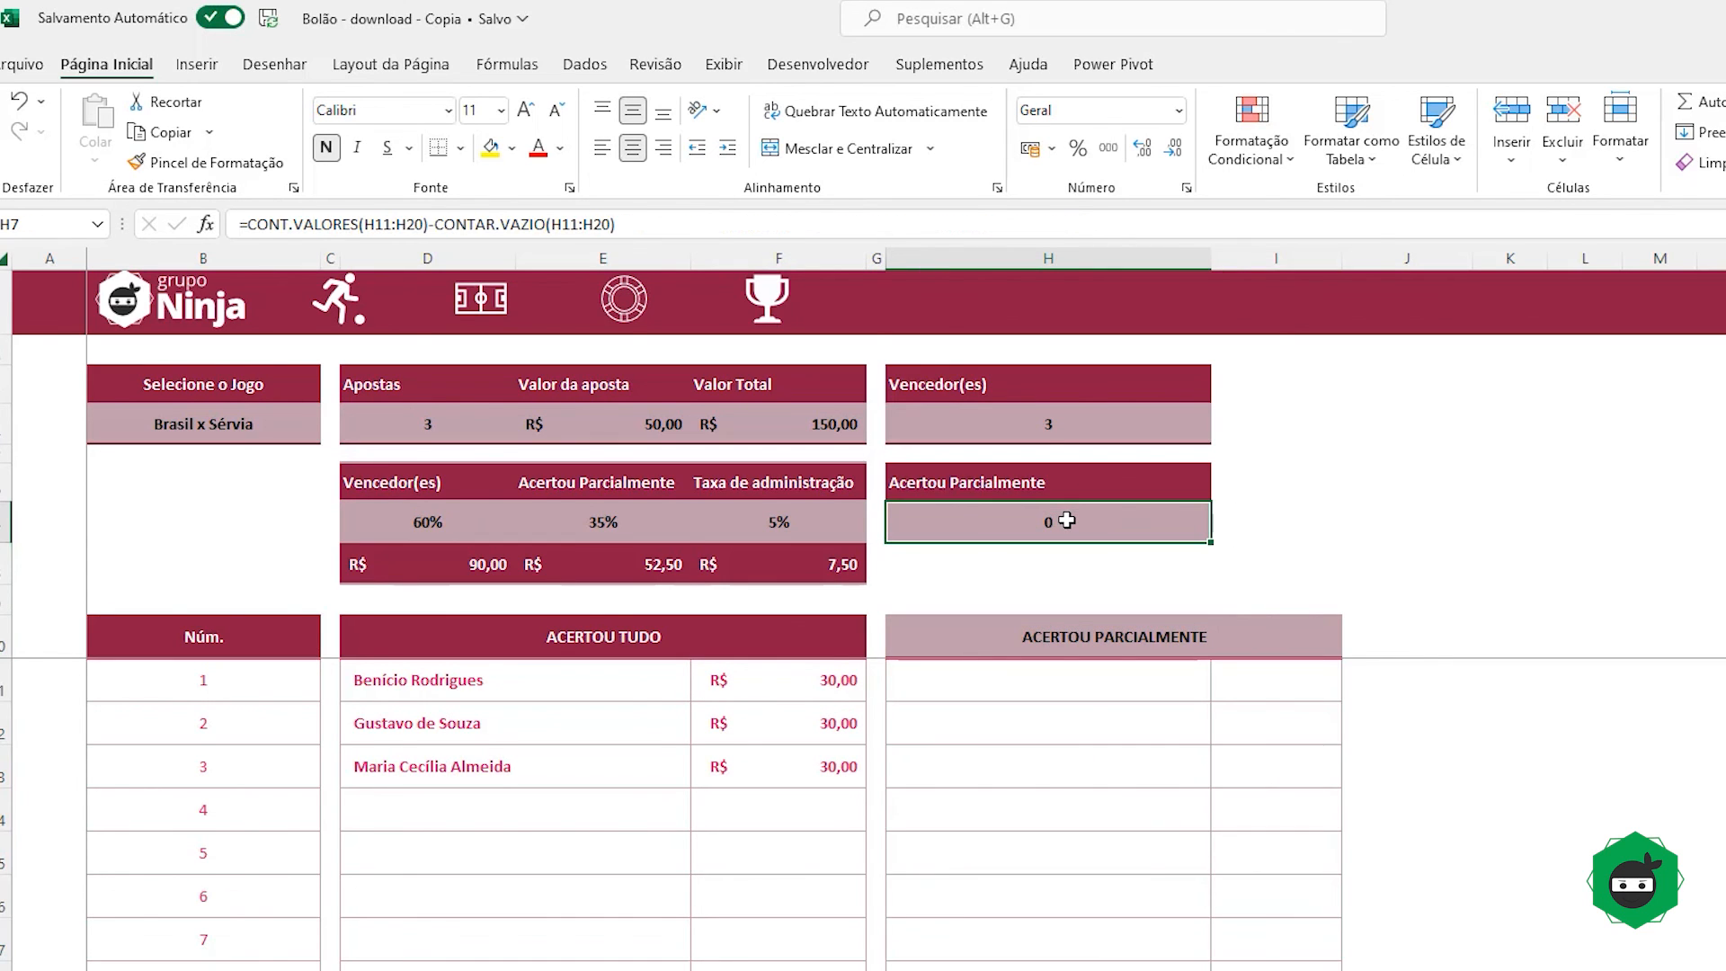
{"action": "left_click_drag", "start_coordinate": [443, 562], "coordinate": [639, 562]}
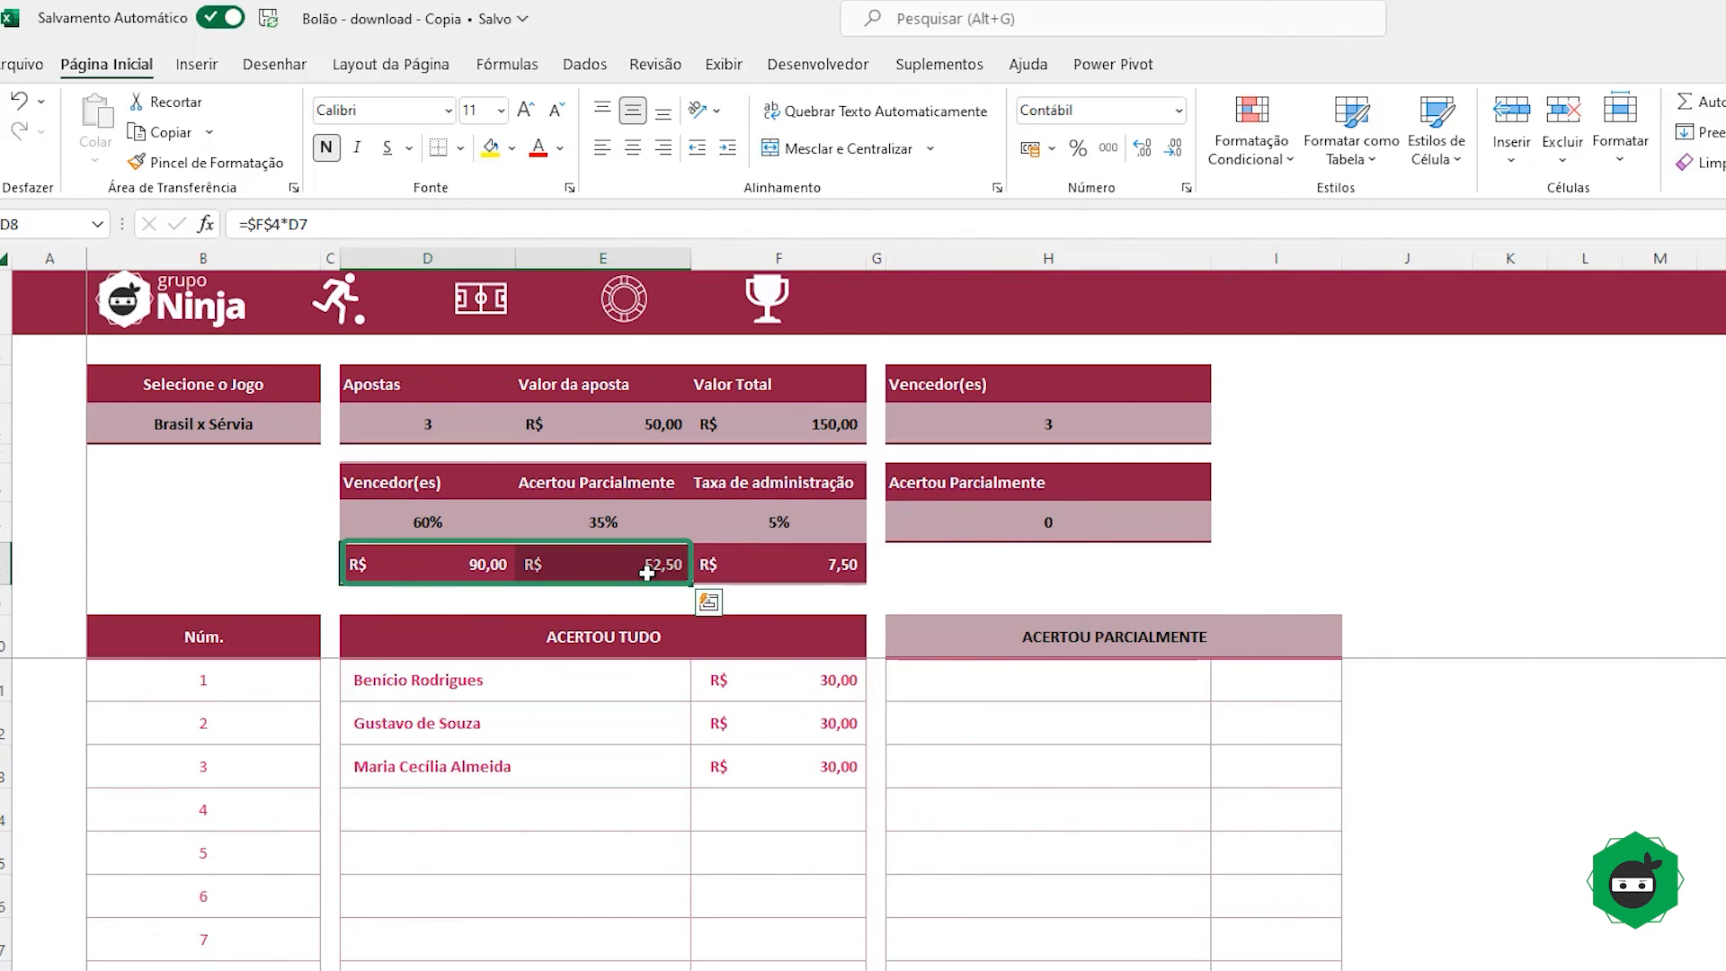
{"action": "left_click_drag", "start_coordinate": [745, 676], "coordinate": [752, 797]}
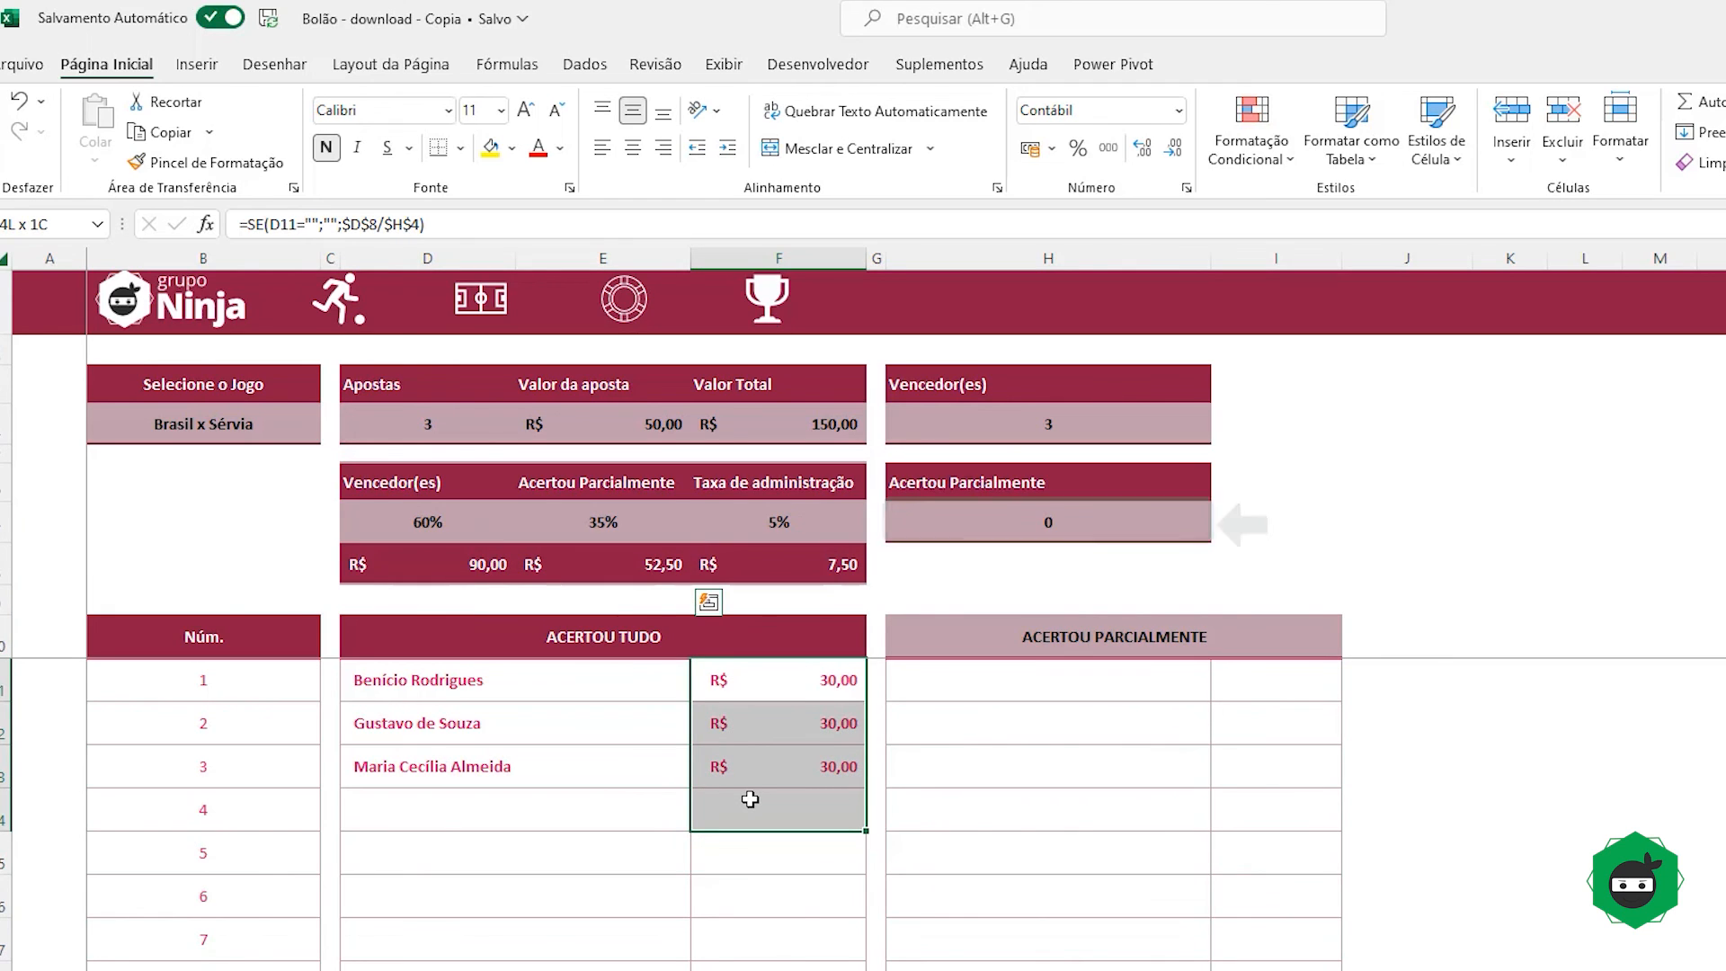
{"action": "left_click", "coordinate": [1059, 515]}
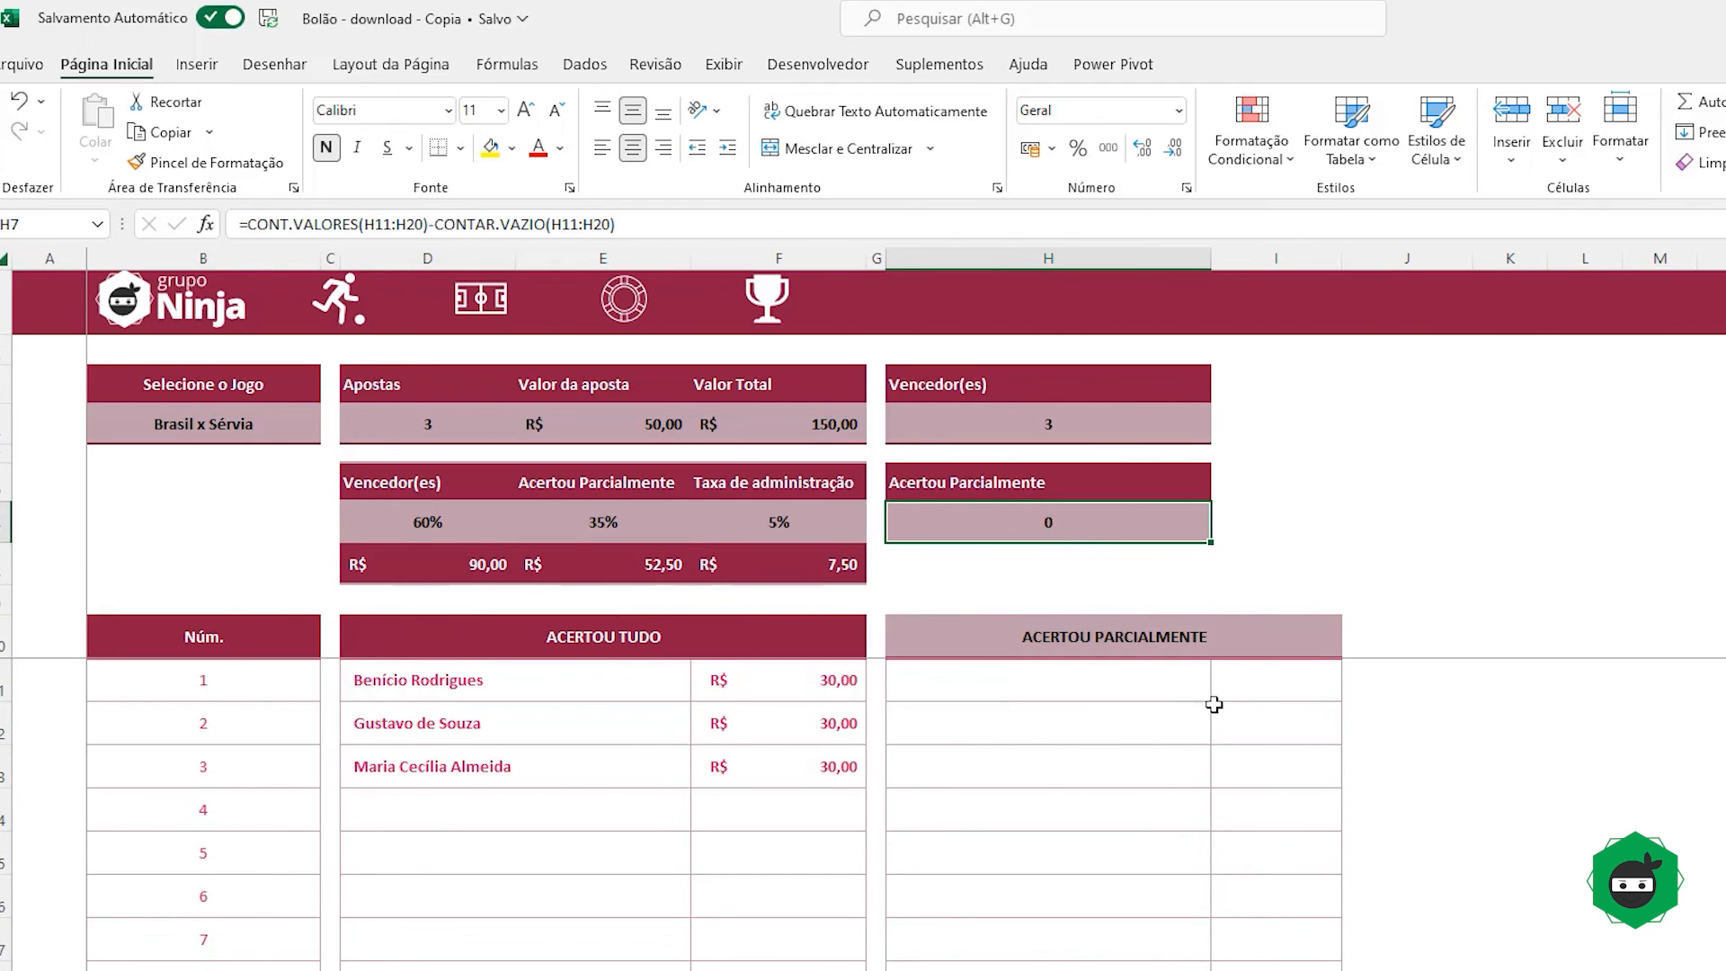
Step: Inspect the prize formula in F11, and delete the prize formulas from the ACERTOU TUDO value column
{"action": "left_click", "coordinate": [749, 683]}
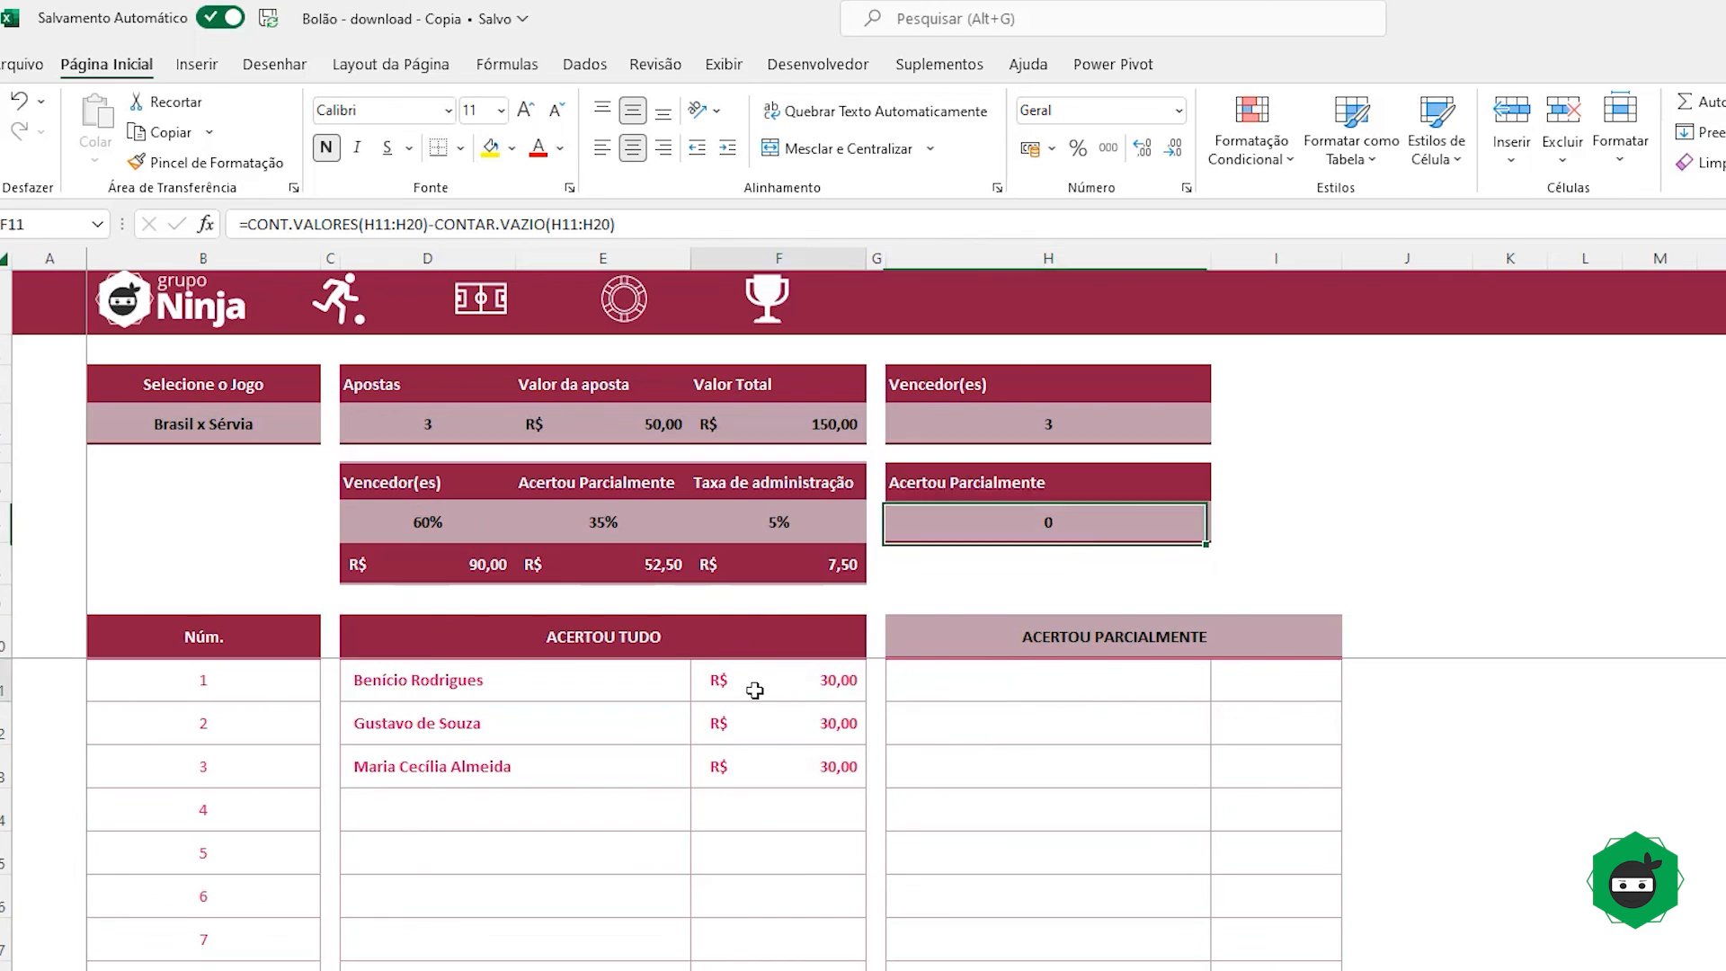
{"action": "double_click", "coordinate": [749, 683]}
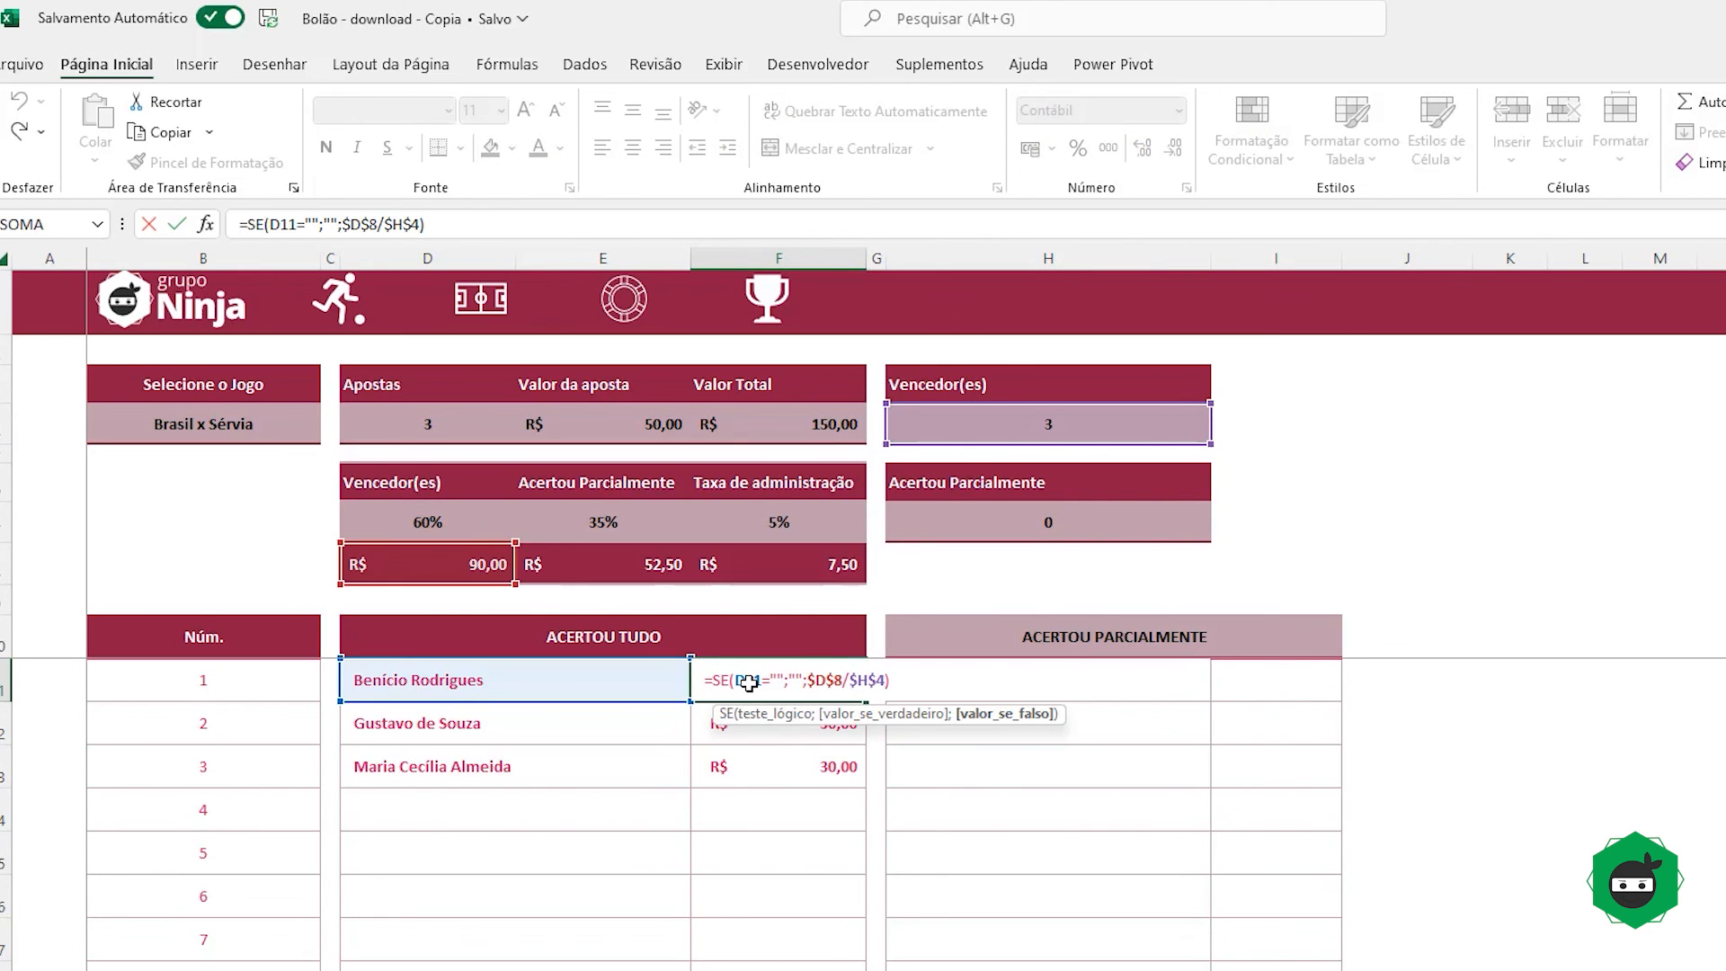
{"action": "key", "text": "Escape"}
{"action": "key", "text": "ctrl+shift+Down"}
{"action": "key", "text": "Delete"}
{"action": "key", "text": "Down"}
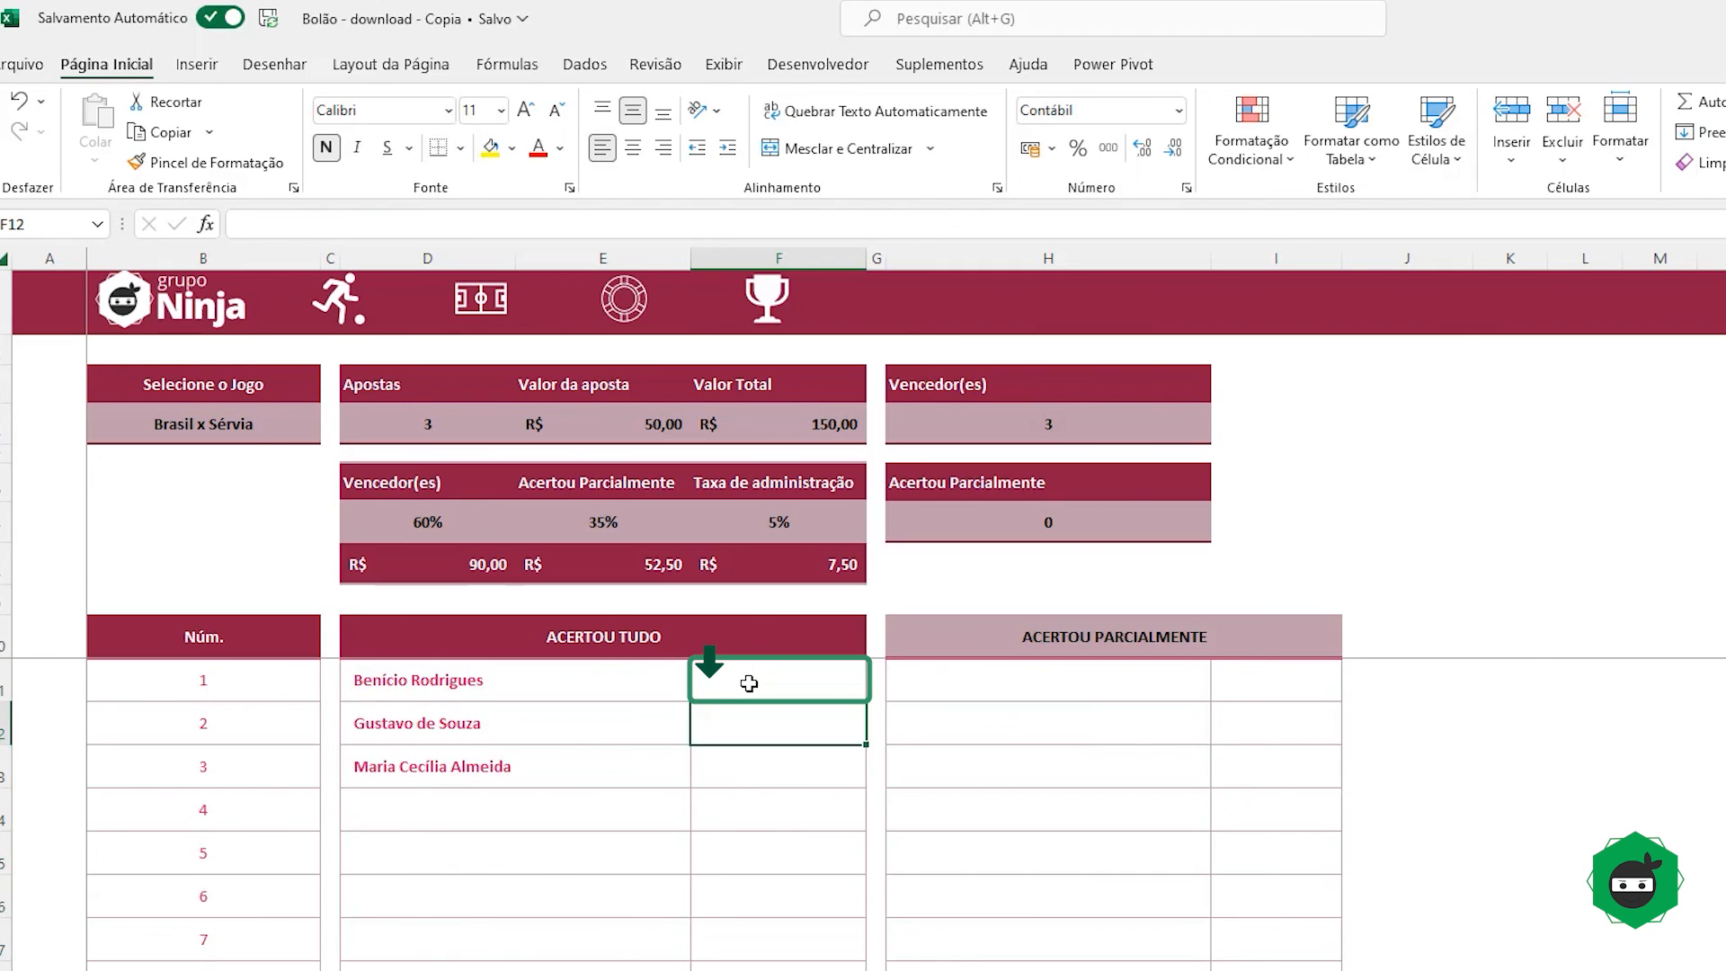
Step: Begin a SE formula in F11 that returns an empty text when D11 is blank: =SE(D11="";"";
{"action": "key", "text": "Up"}
{"action": "type", "text": "="}
{"action": "key", "text": "Tab"}
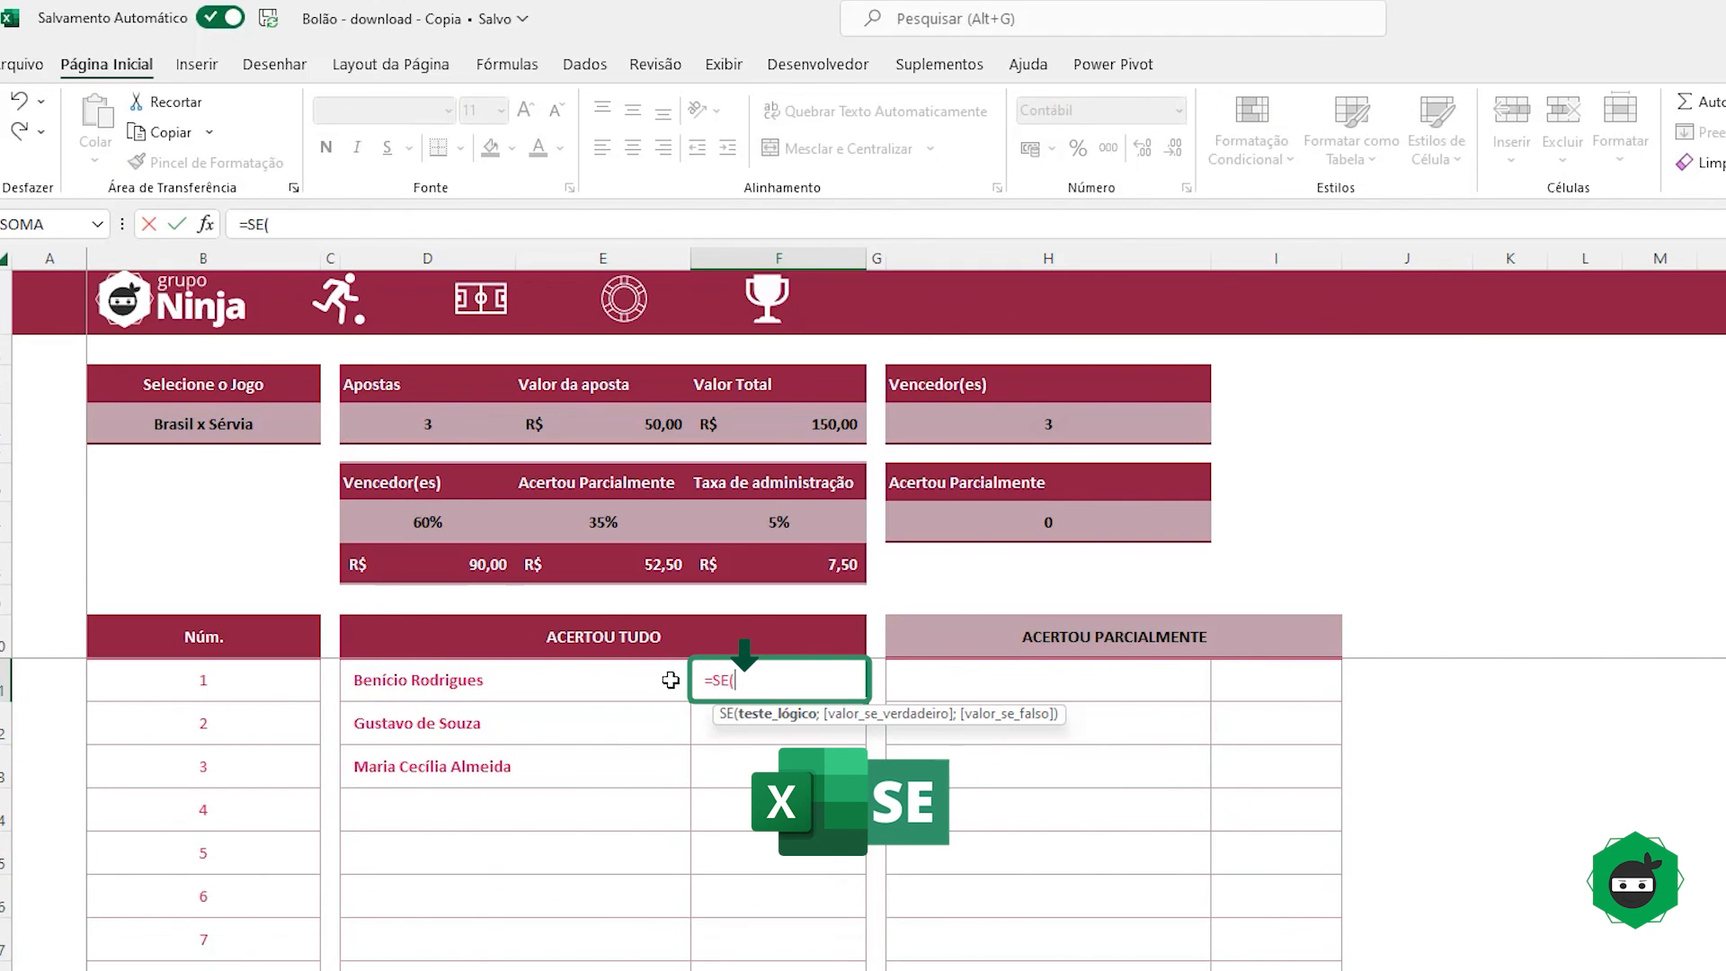
{"action": "left_click", "coordinate": [618, 680]}
{"action": "type", "text": "="}
{"action": "type", "text": "\"\";"}
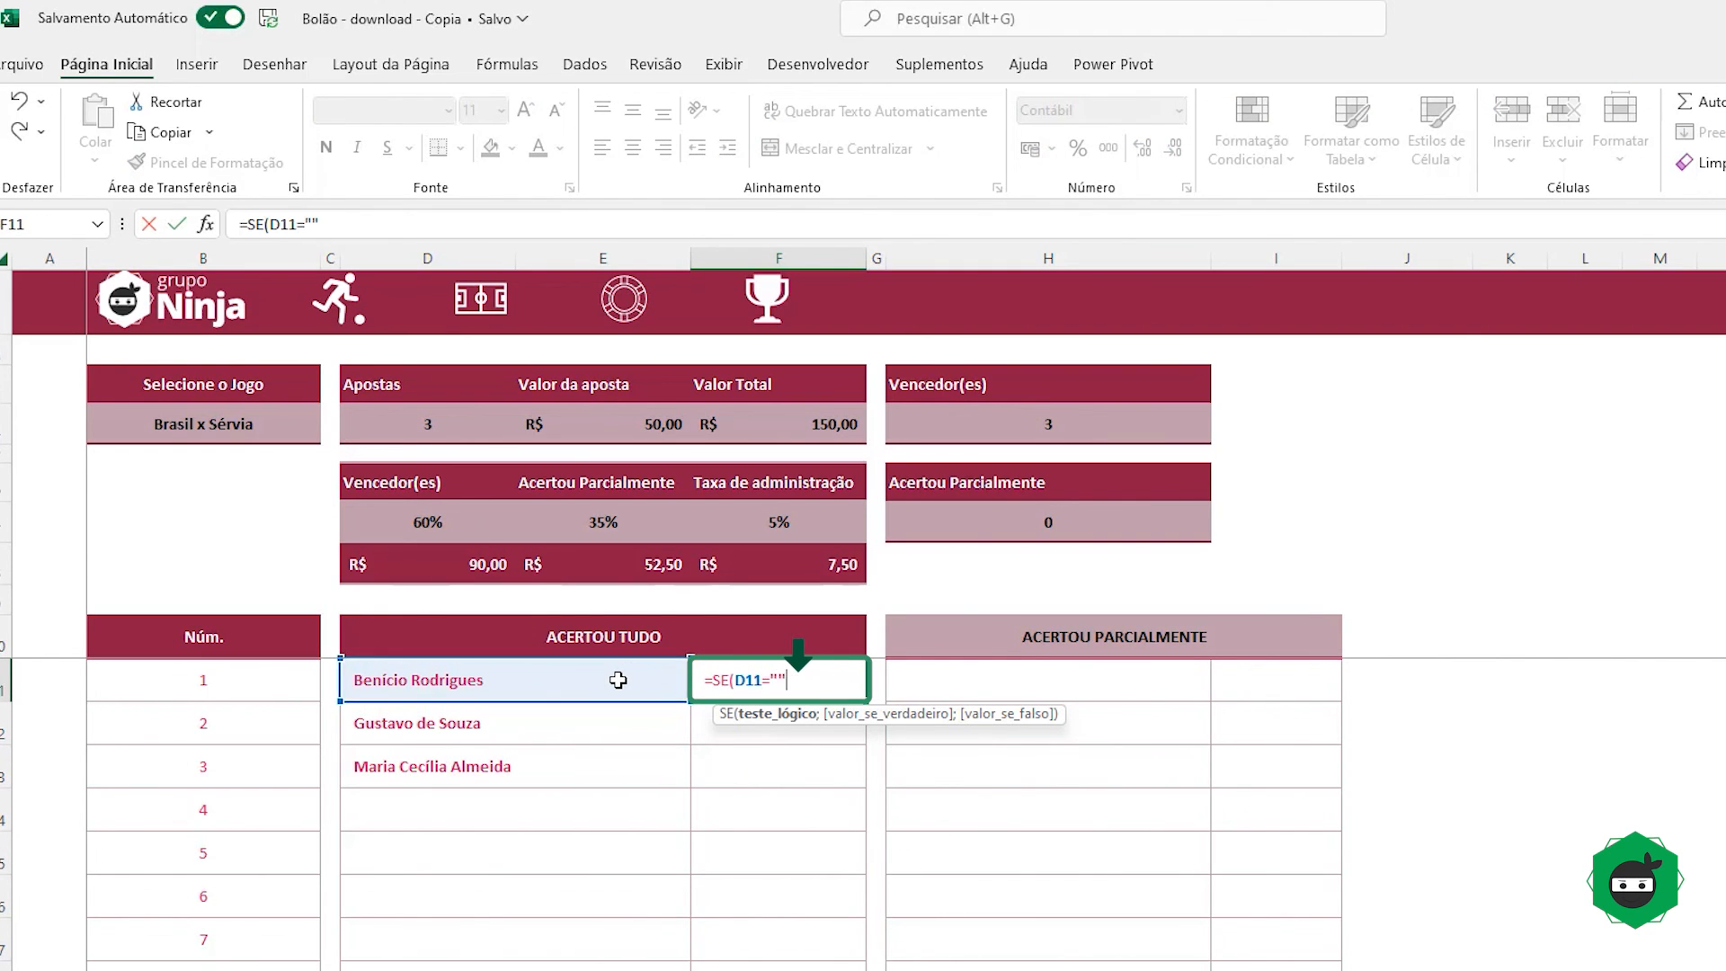
{"action": "type", "text": "\"\";"}
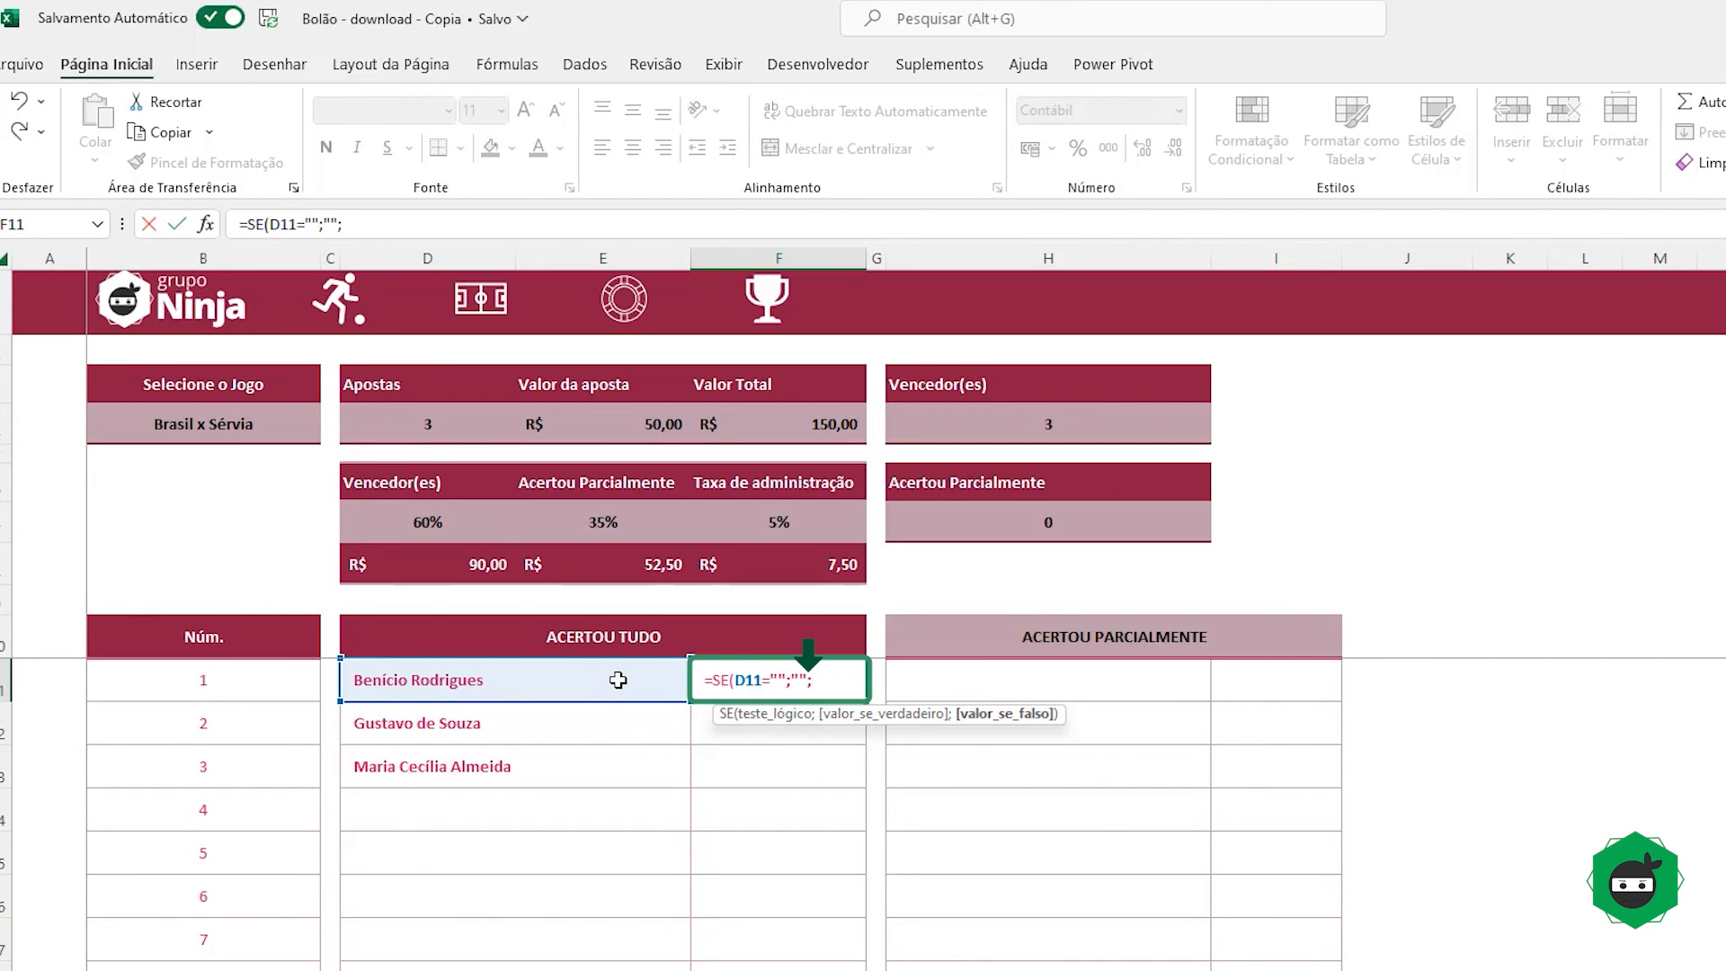
Step: On a new line of the F11 formula, nest a second SE that tests whether $H$7=0
{"action": "key", "text": "alt+Return"}
{"action": "type", "text": "se"}
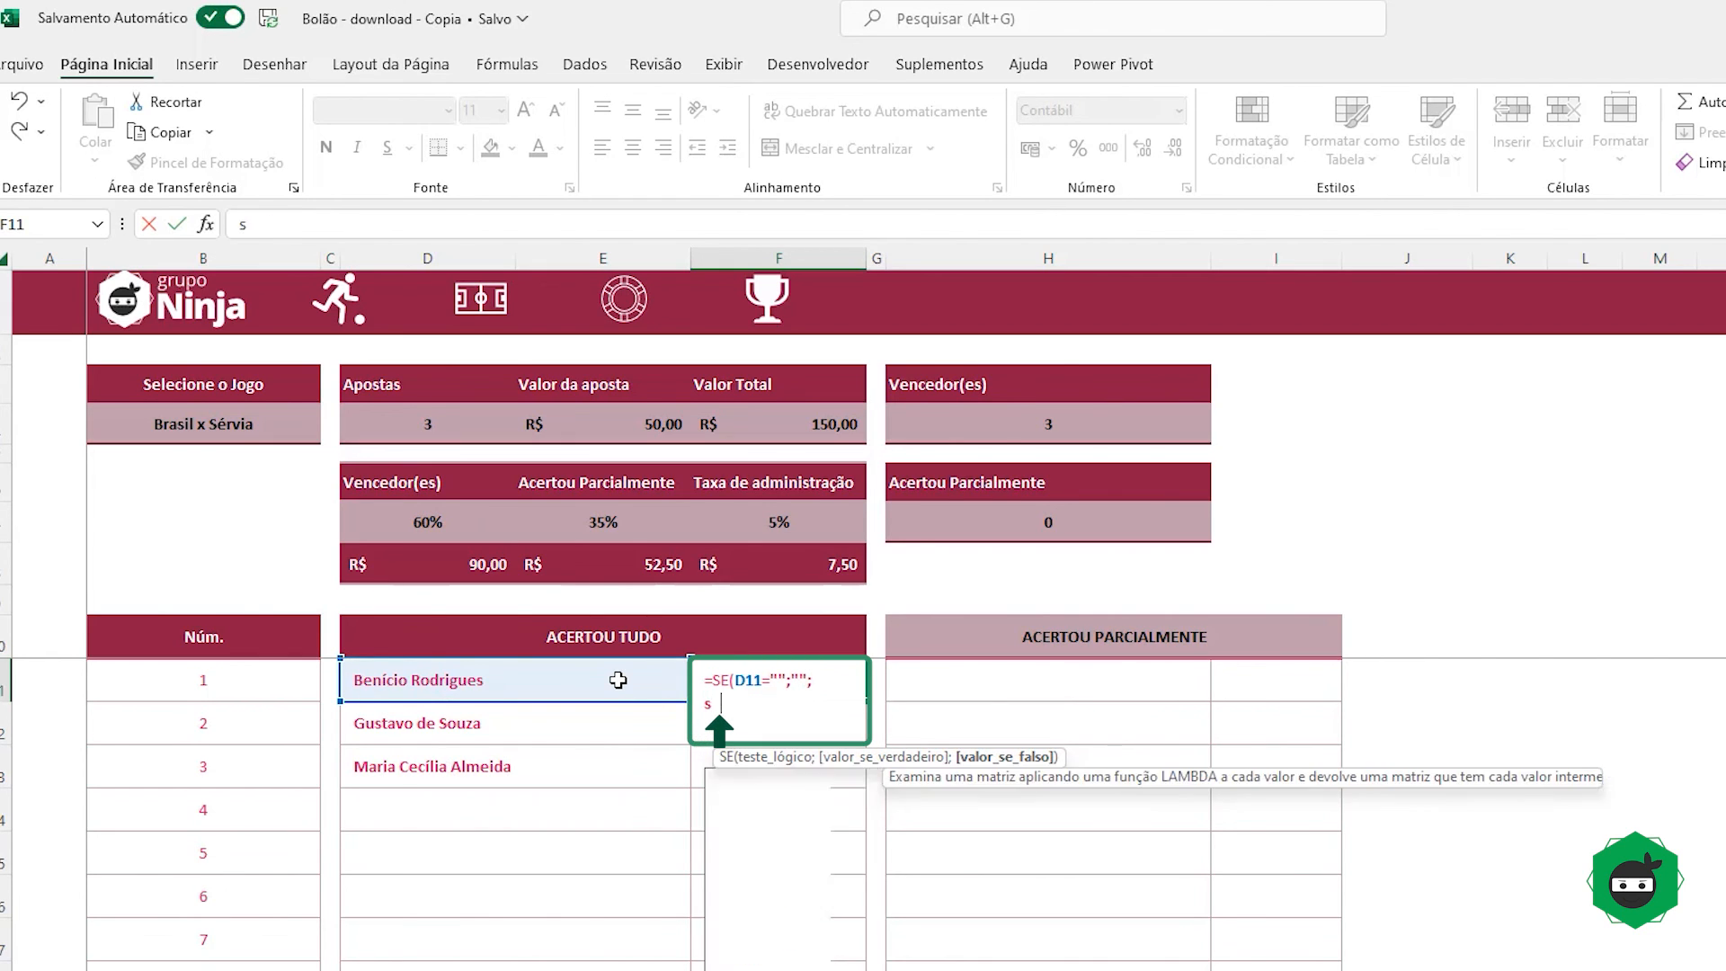
{"action": "key", "text": "Tab"}
{"action": "left_click", "coordinate": [994, 524]}
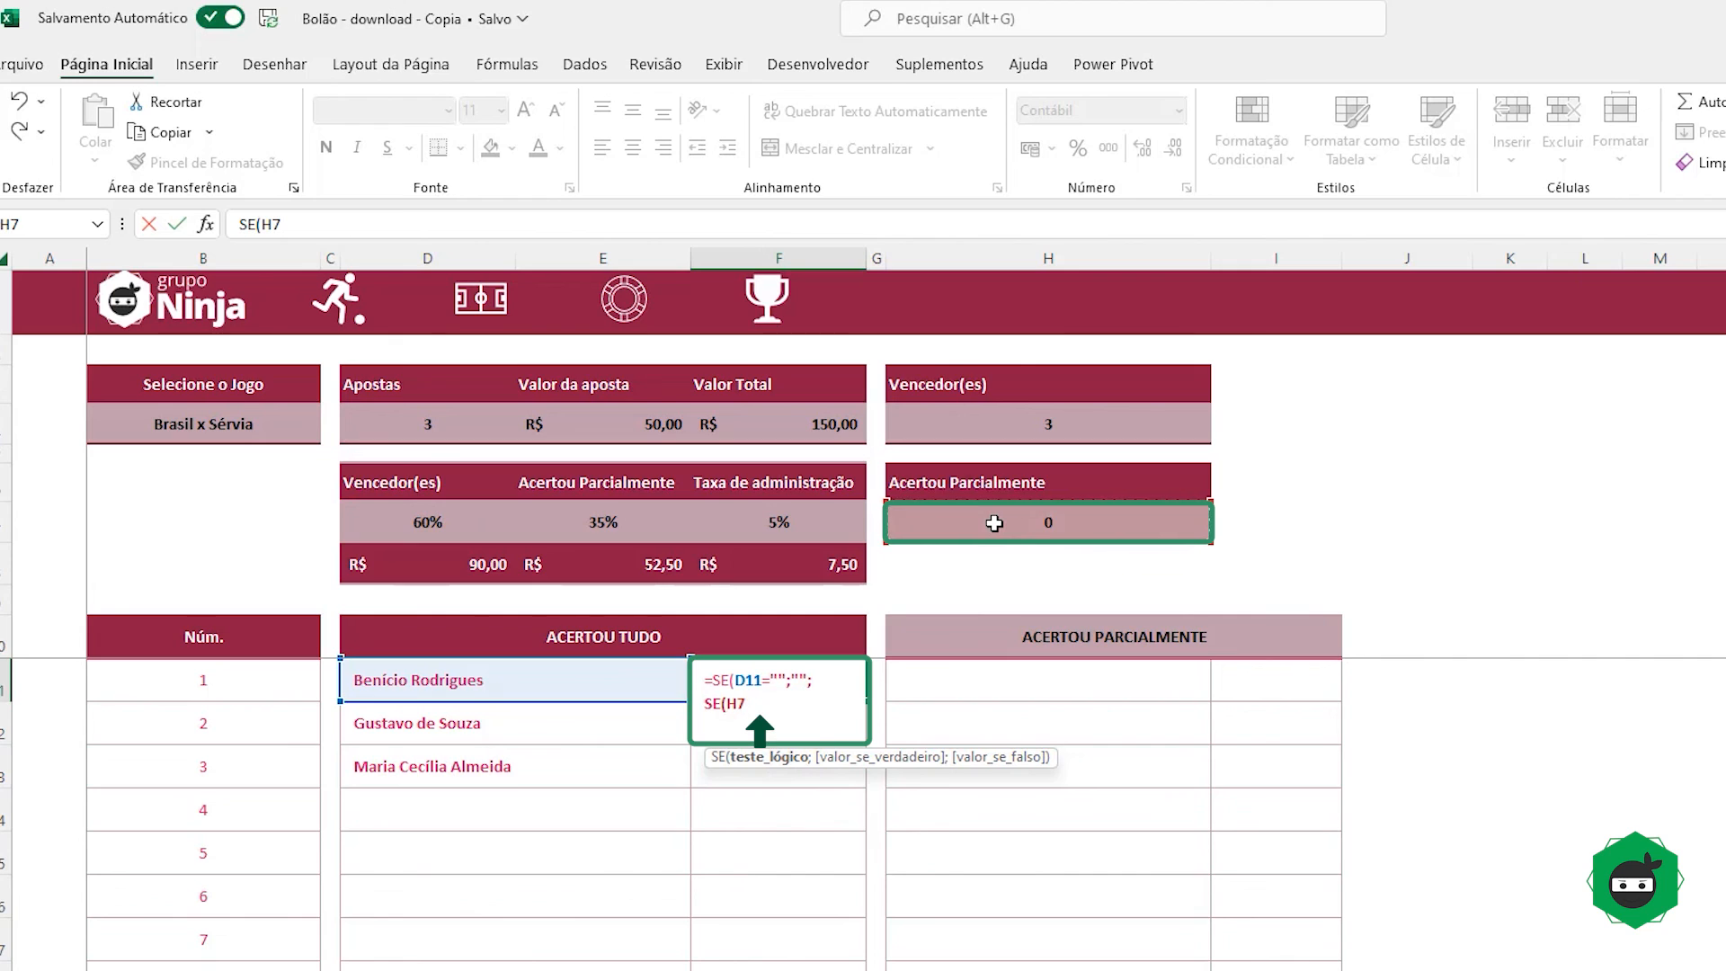
{"action": "key", "text": "F4"}
{"action": "type", "text": "=0"}
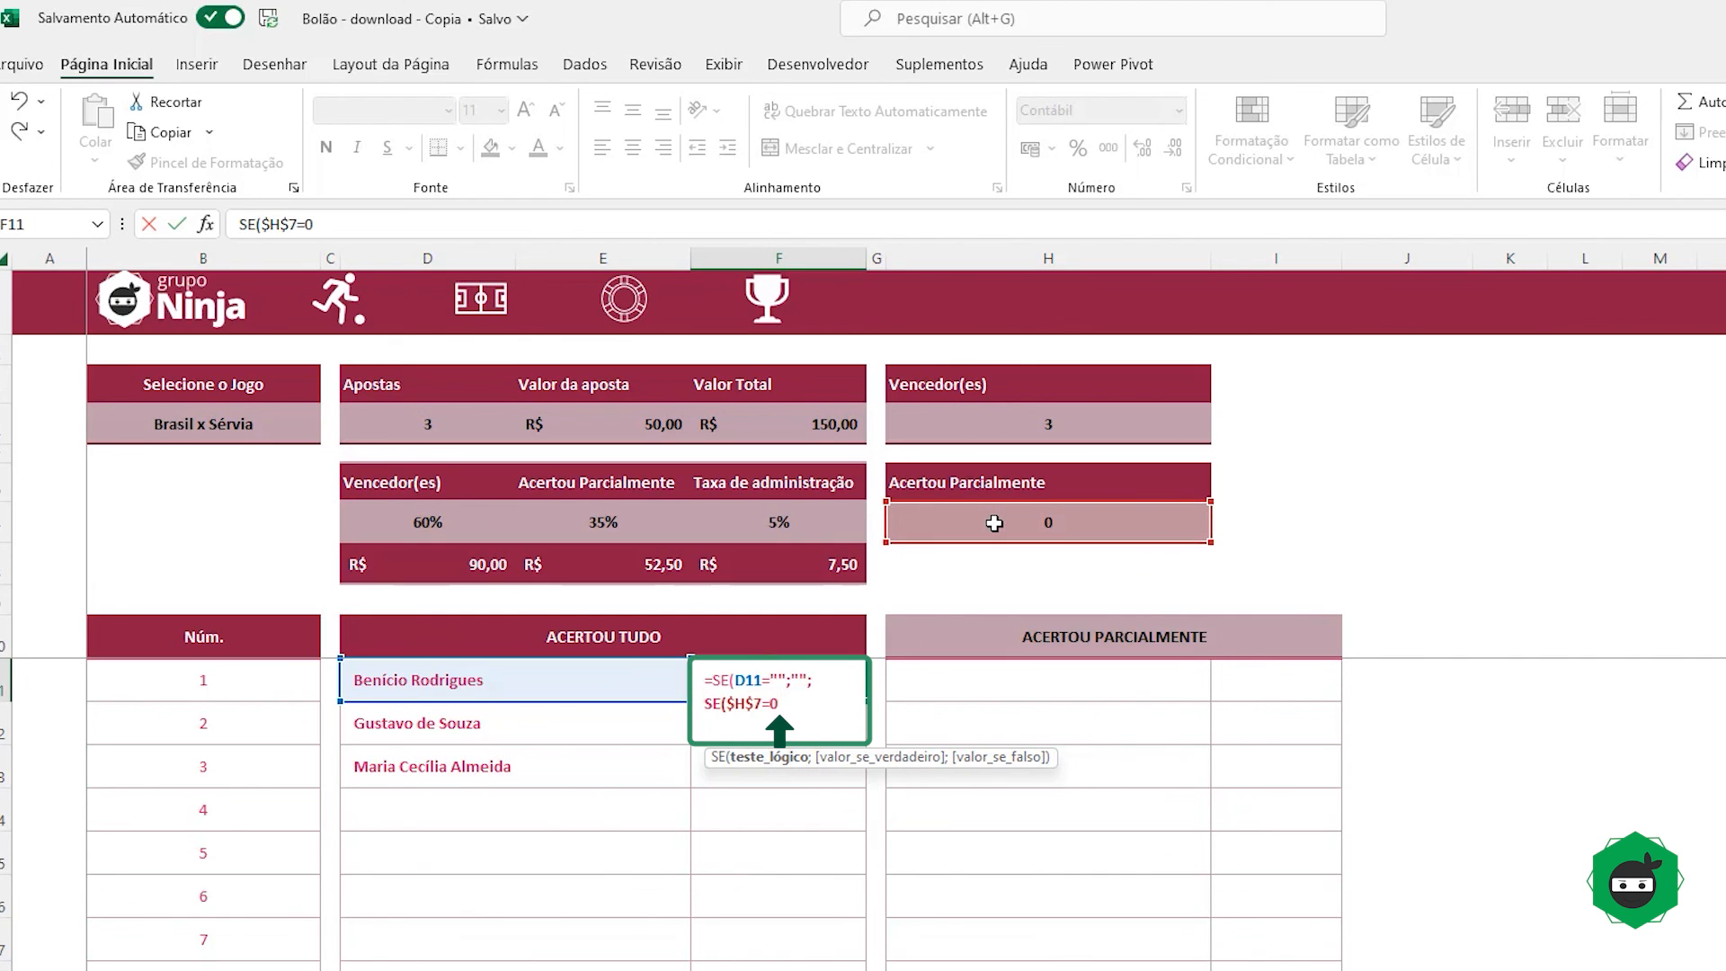
Step: Add SOMA($D$8:$E$8)/H4 as the nested SE's true result, splitting both prize shares among the full winners
{"action": "type", "text": ";so"}
{"action": "key", "text": "Tab"}
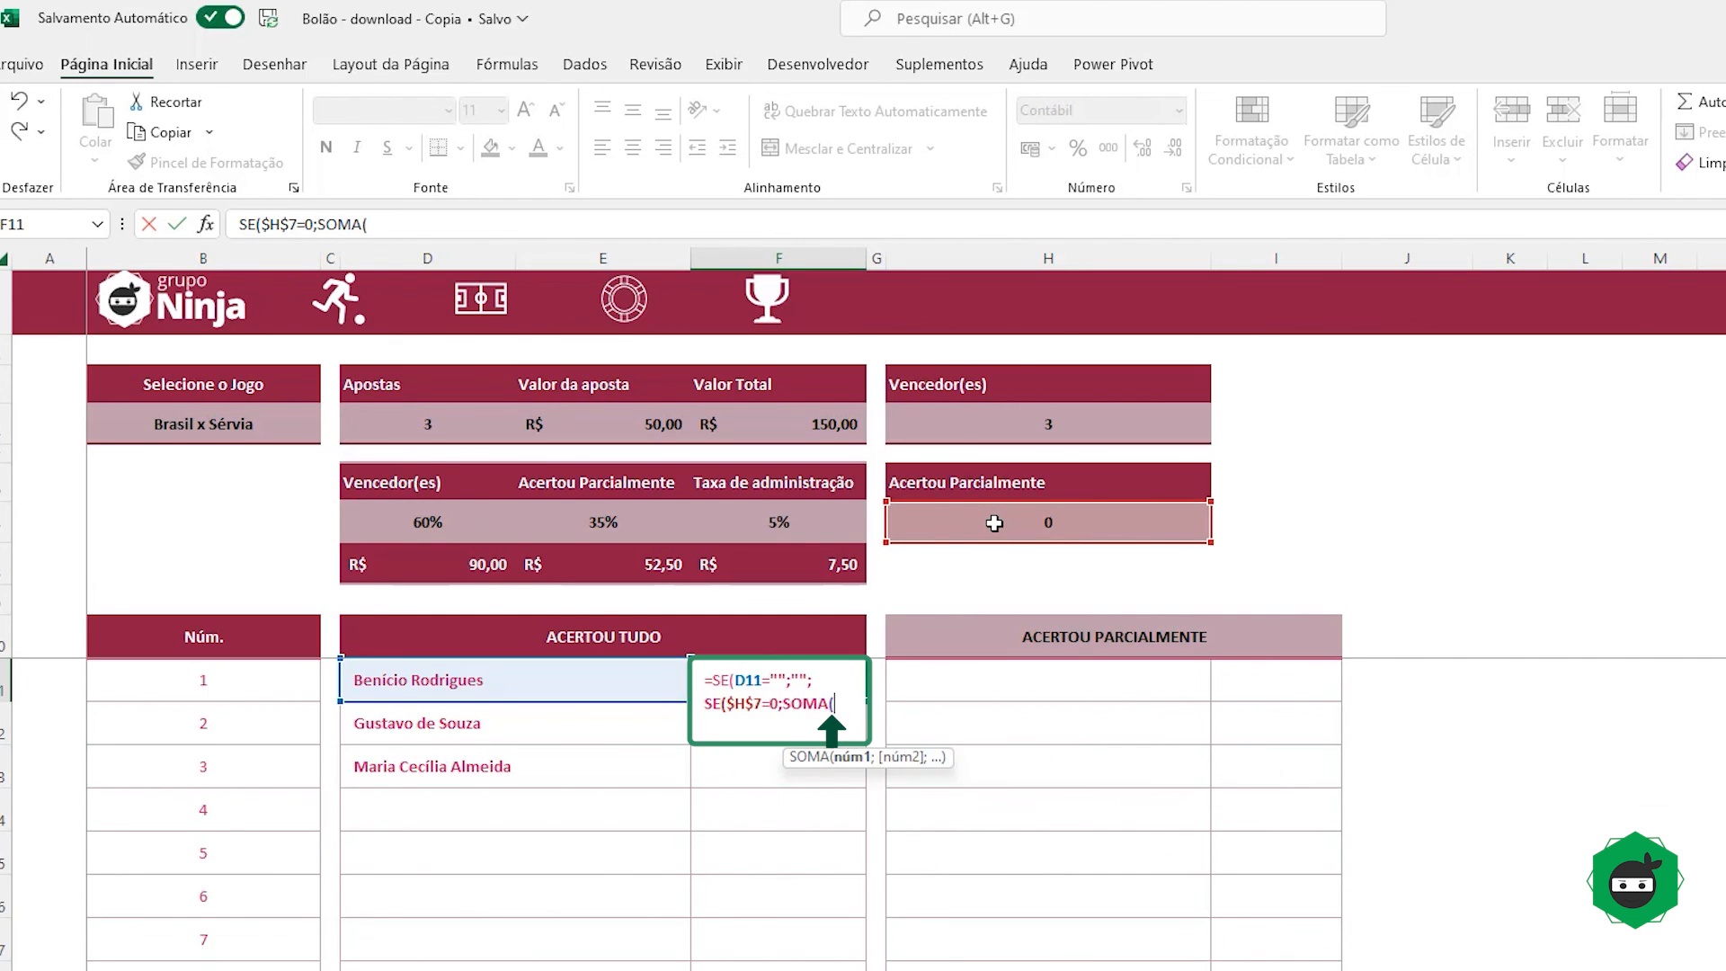
{"action": "left_click_drag", "start_coordinate": [377, 563], "coordinate": [579, 564]}
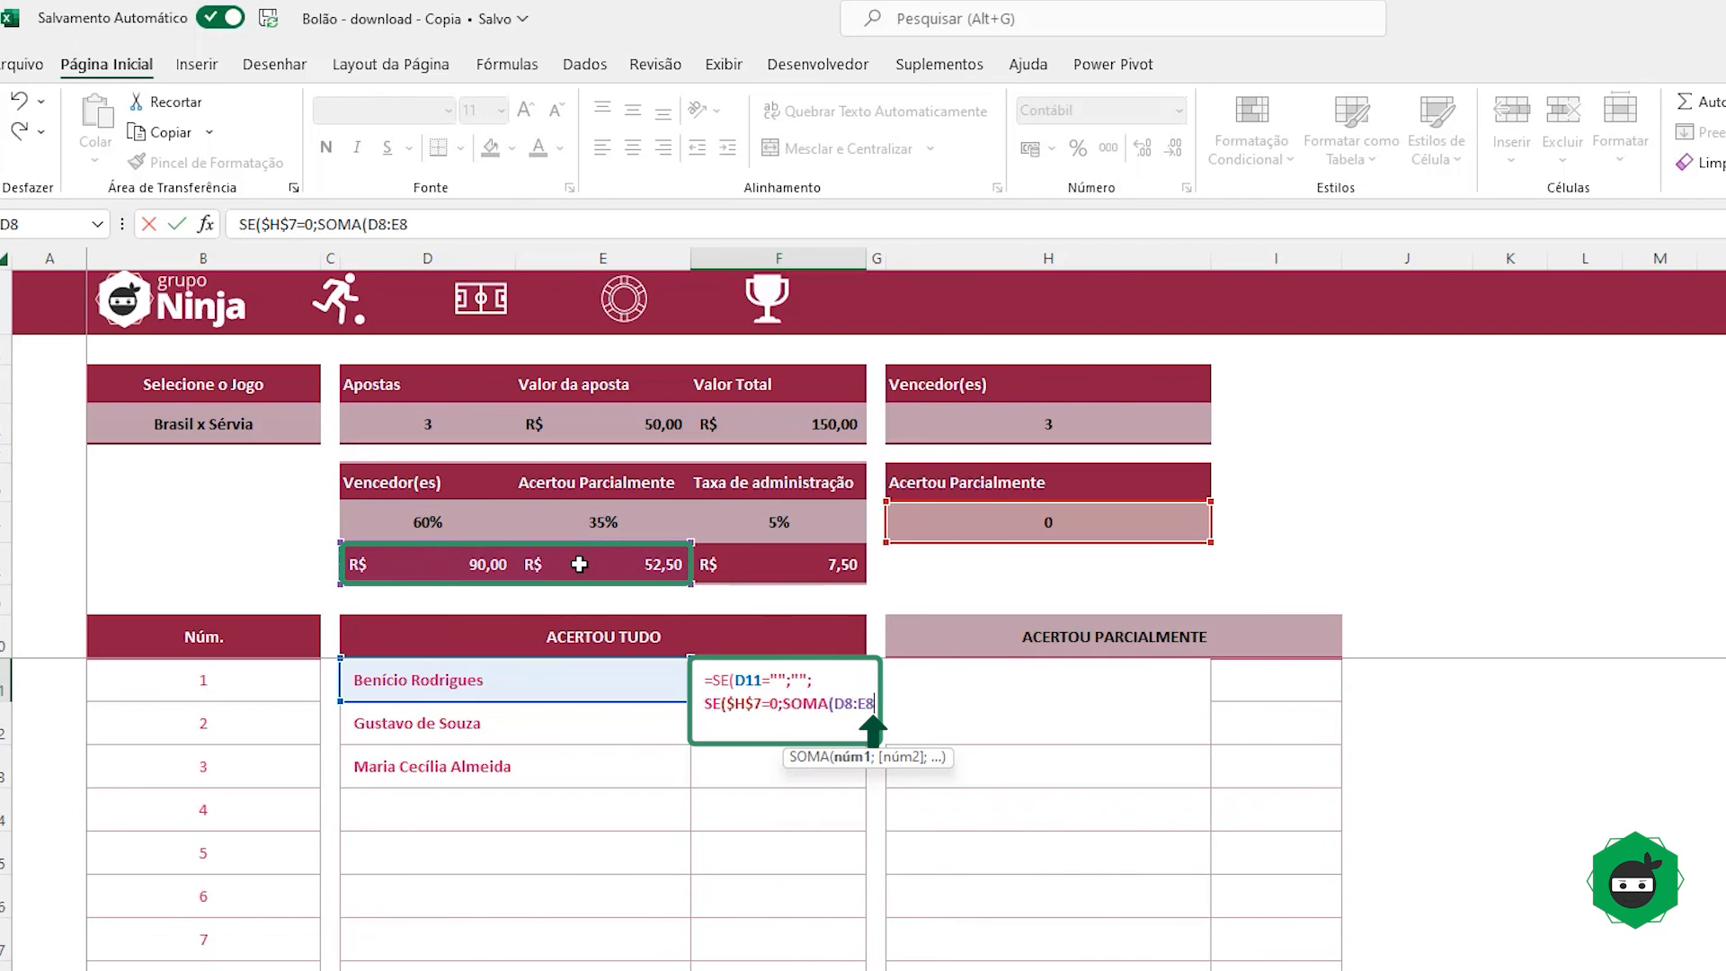
{"action": "key", "text": "F4"}
{"action": "type", "text": ")"}
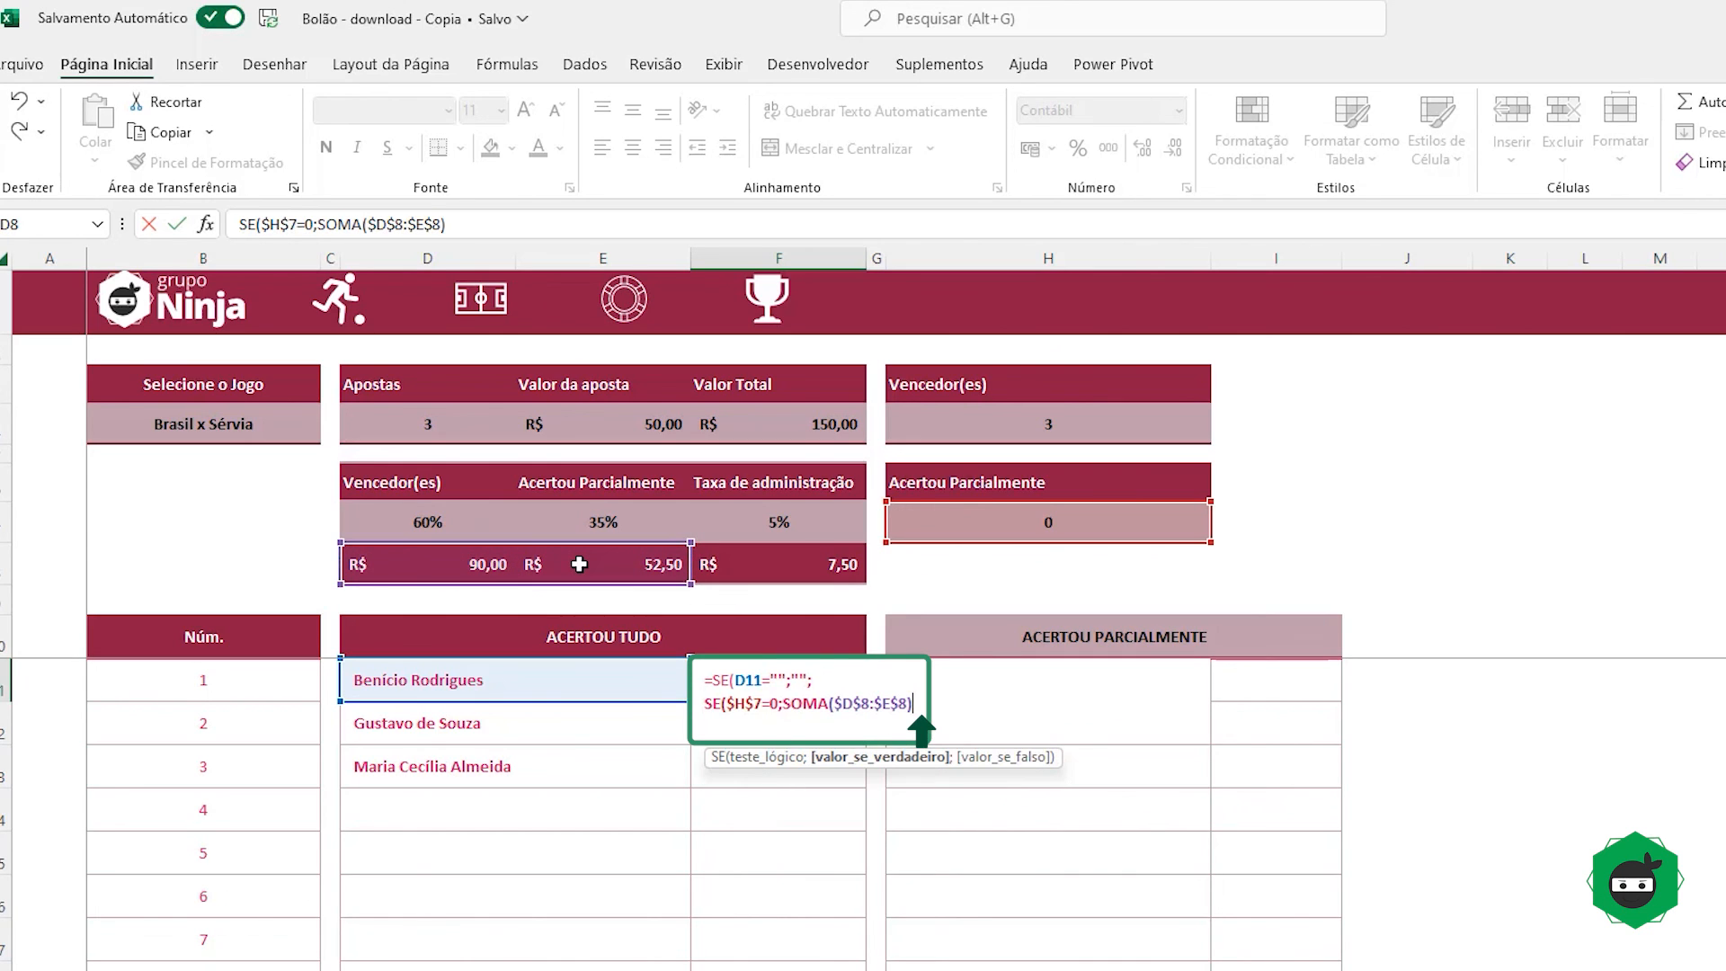
{"action": "type", "text": "/"}
{"action": "left_click", "coordinate": [1039, 425]}
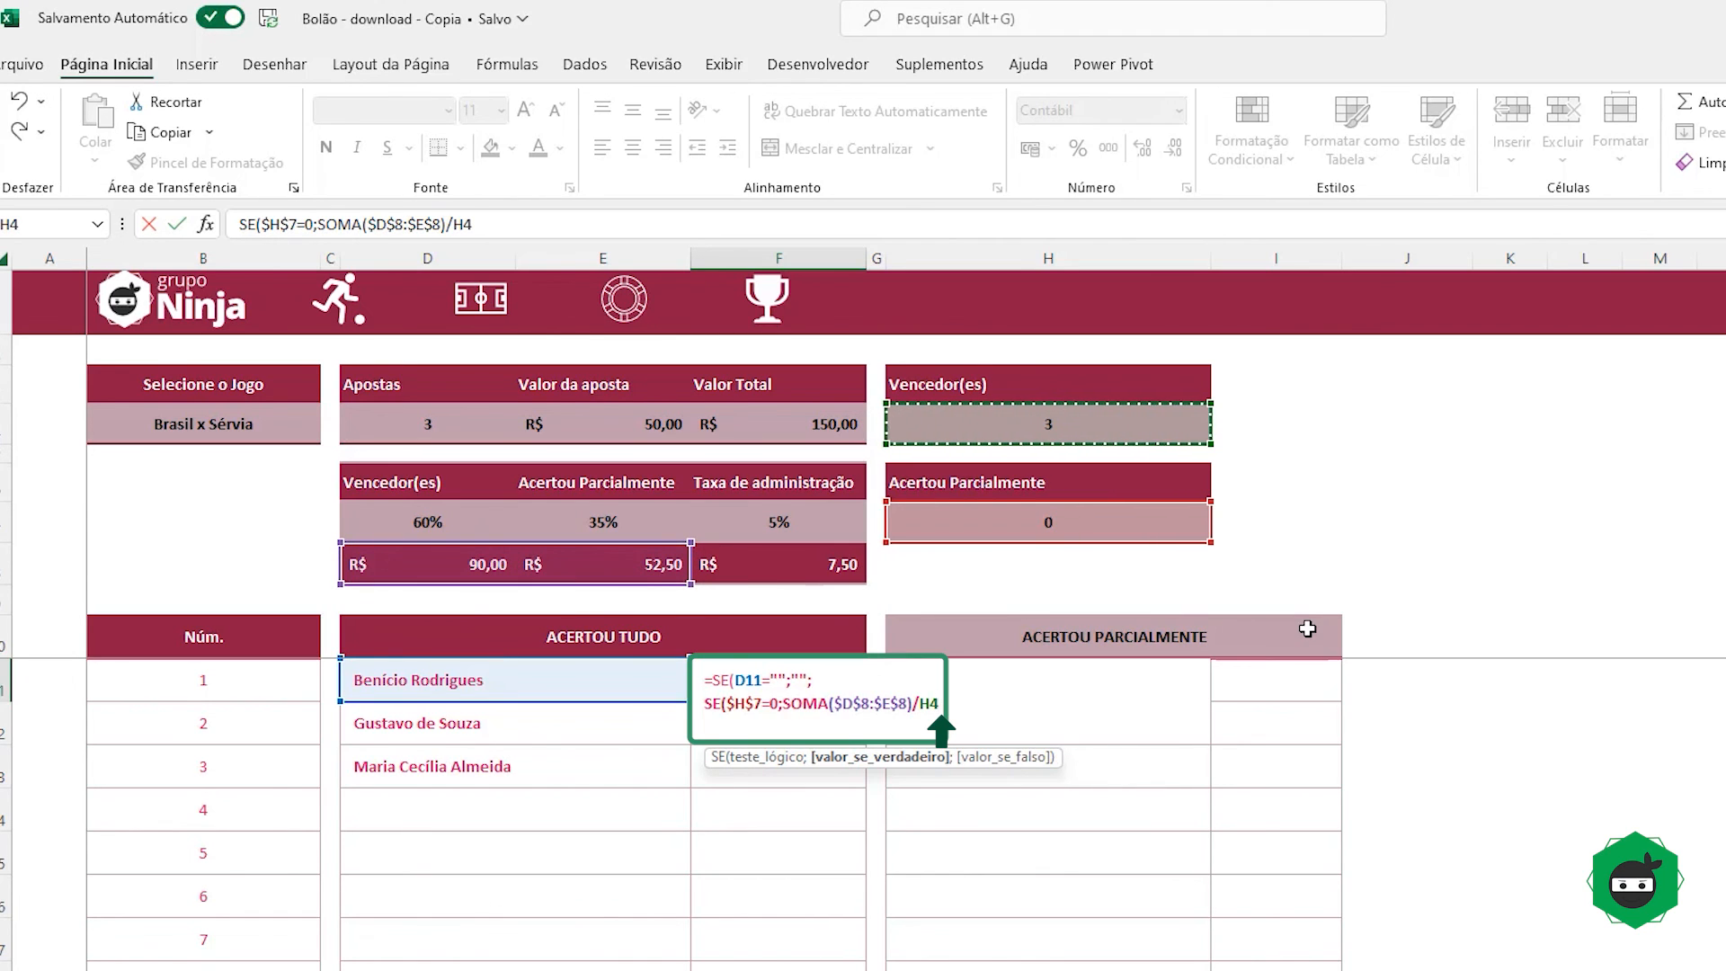
{"action": "type", "text": ";"}
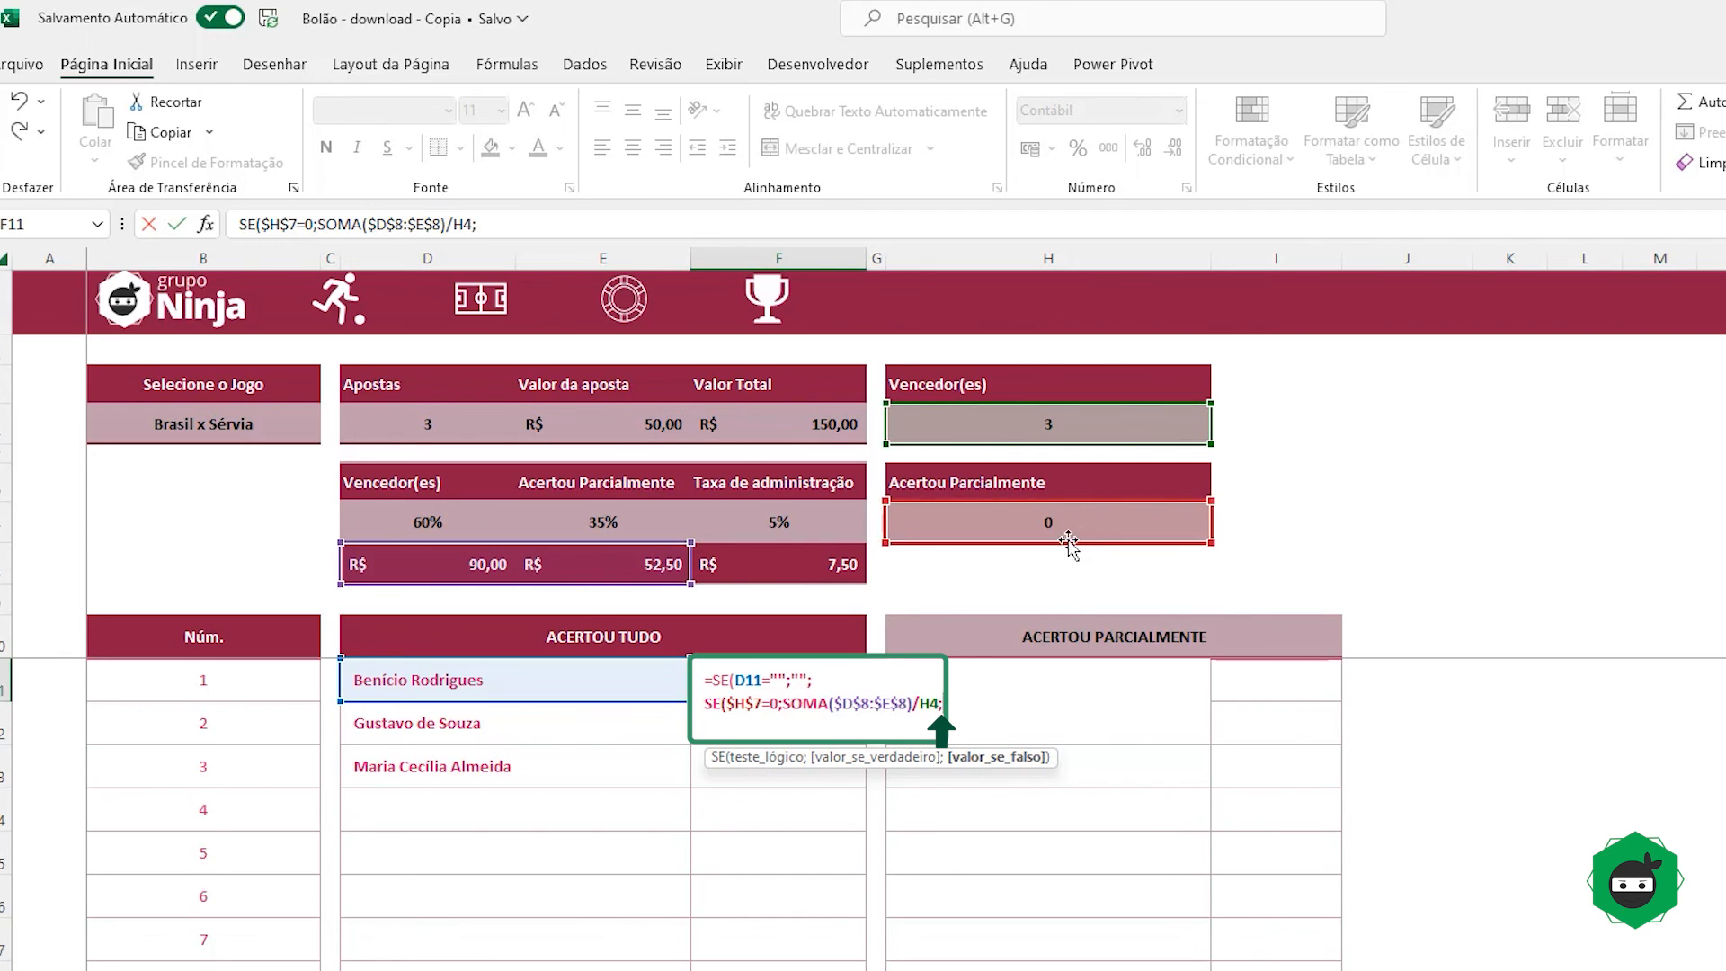
Step: Add $D$8/$H$4 as the nested SE's false result and close the formula
{"action": "left_click", "coordinate": [416, 565]}
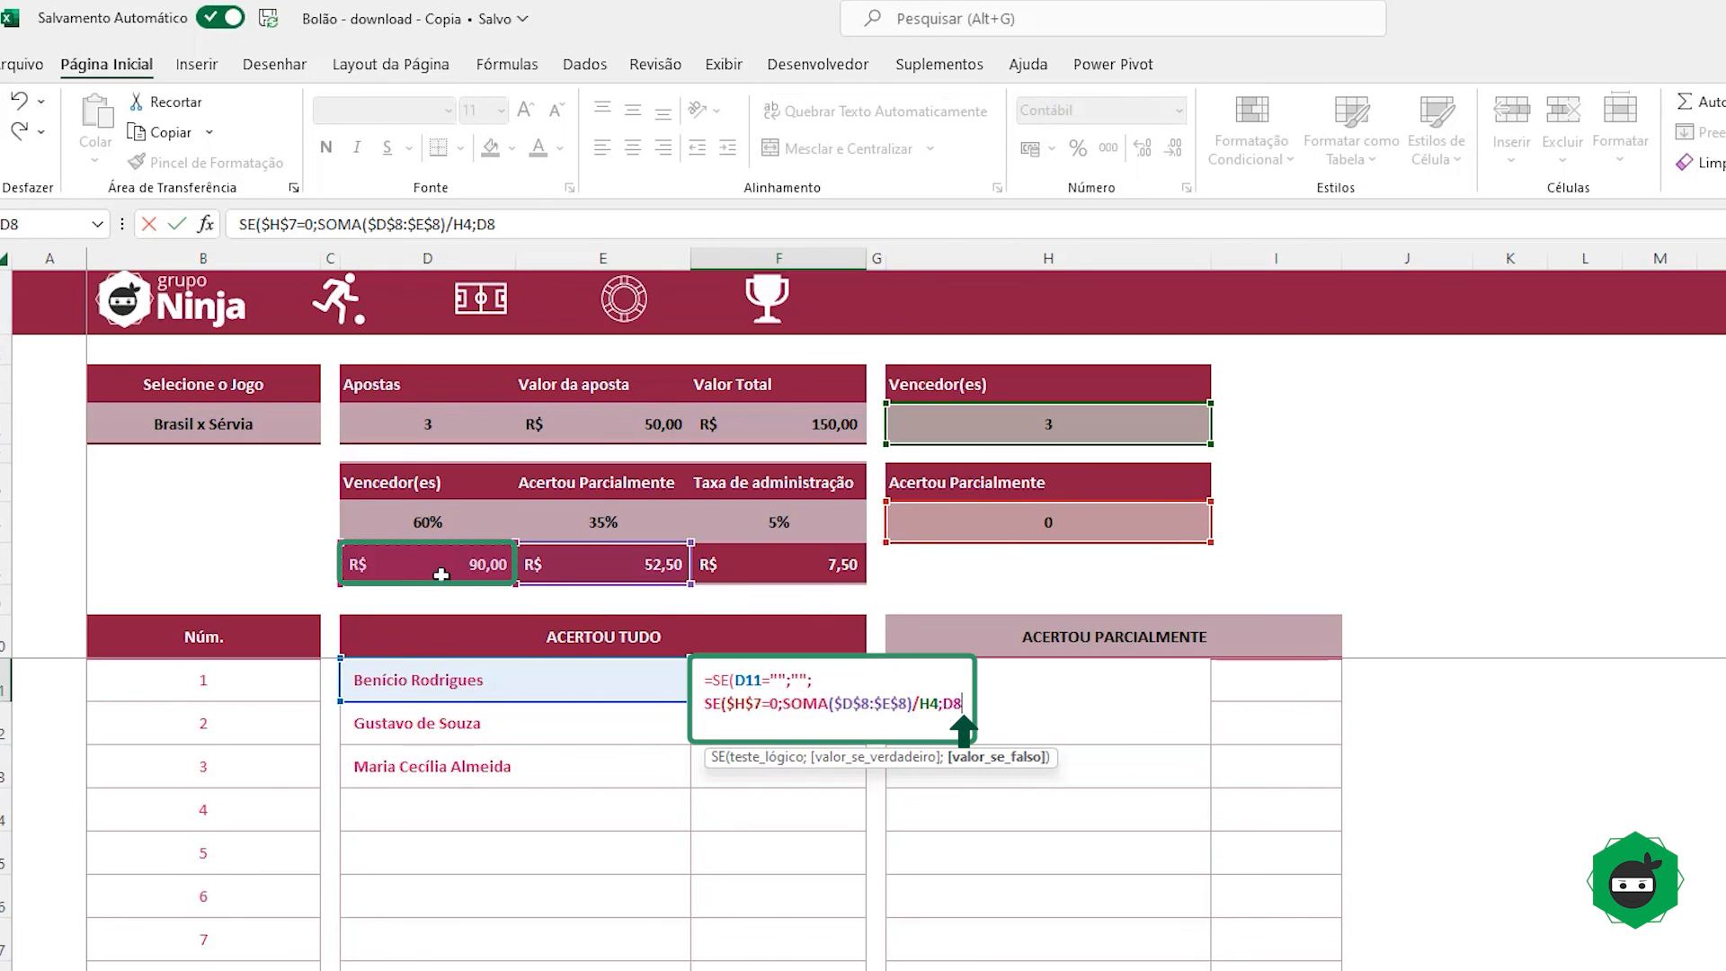
{"action": "key", "text": "F4"}
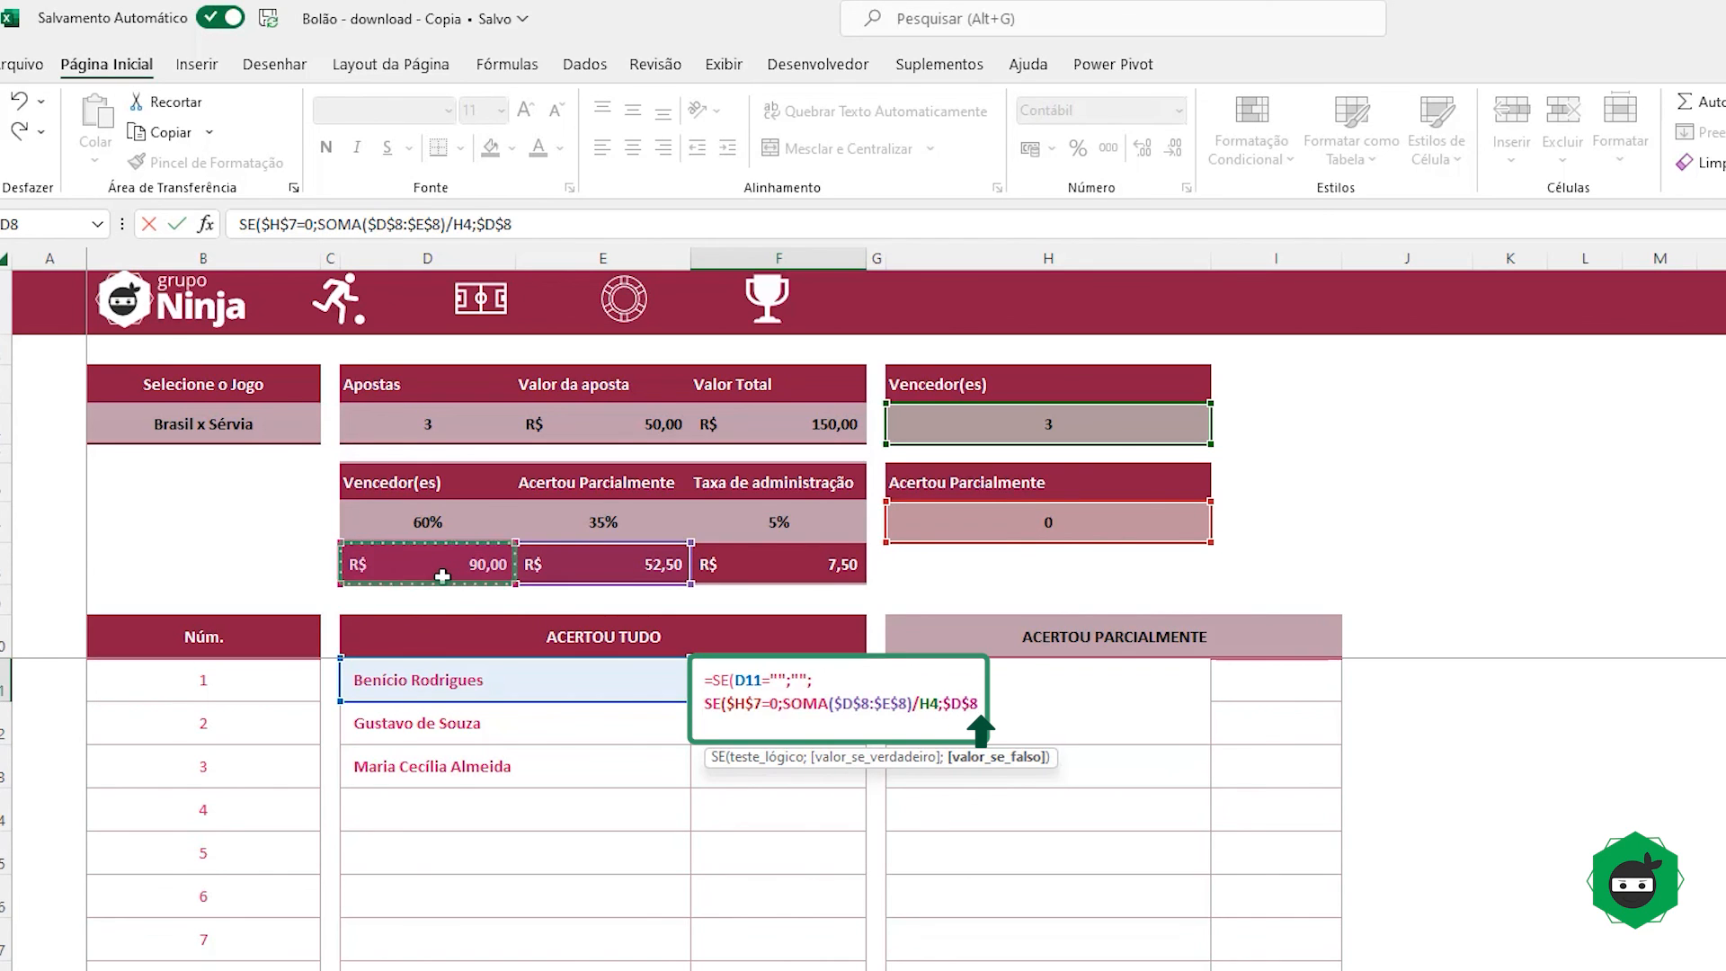
{"action": "type", "text": "/"}
{"action": "left_click", "coordinate": [1057, 424]}
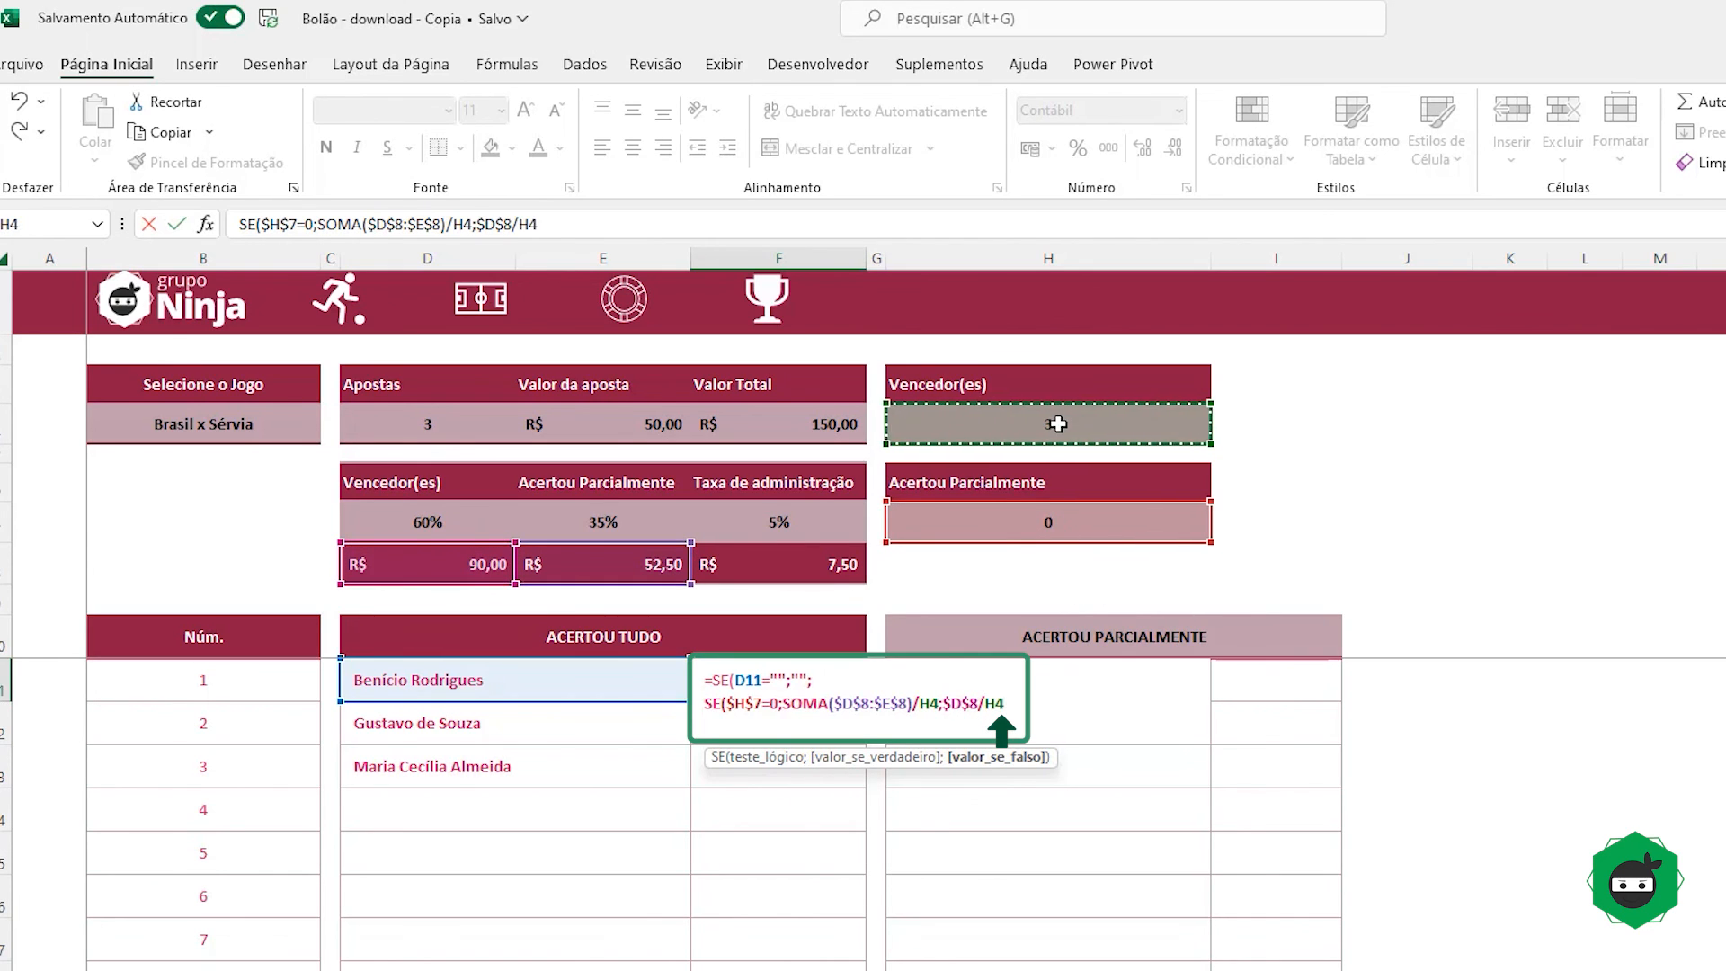
{"action": "key", "text": "F4"}
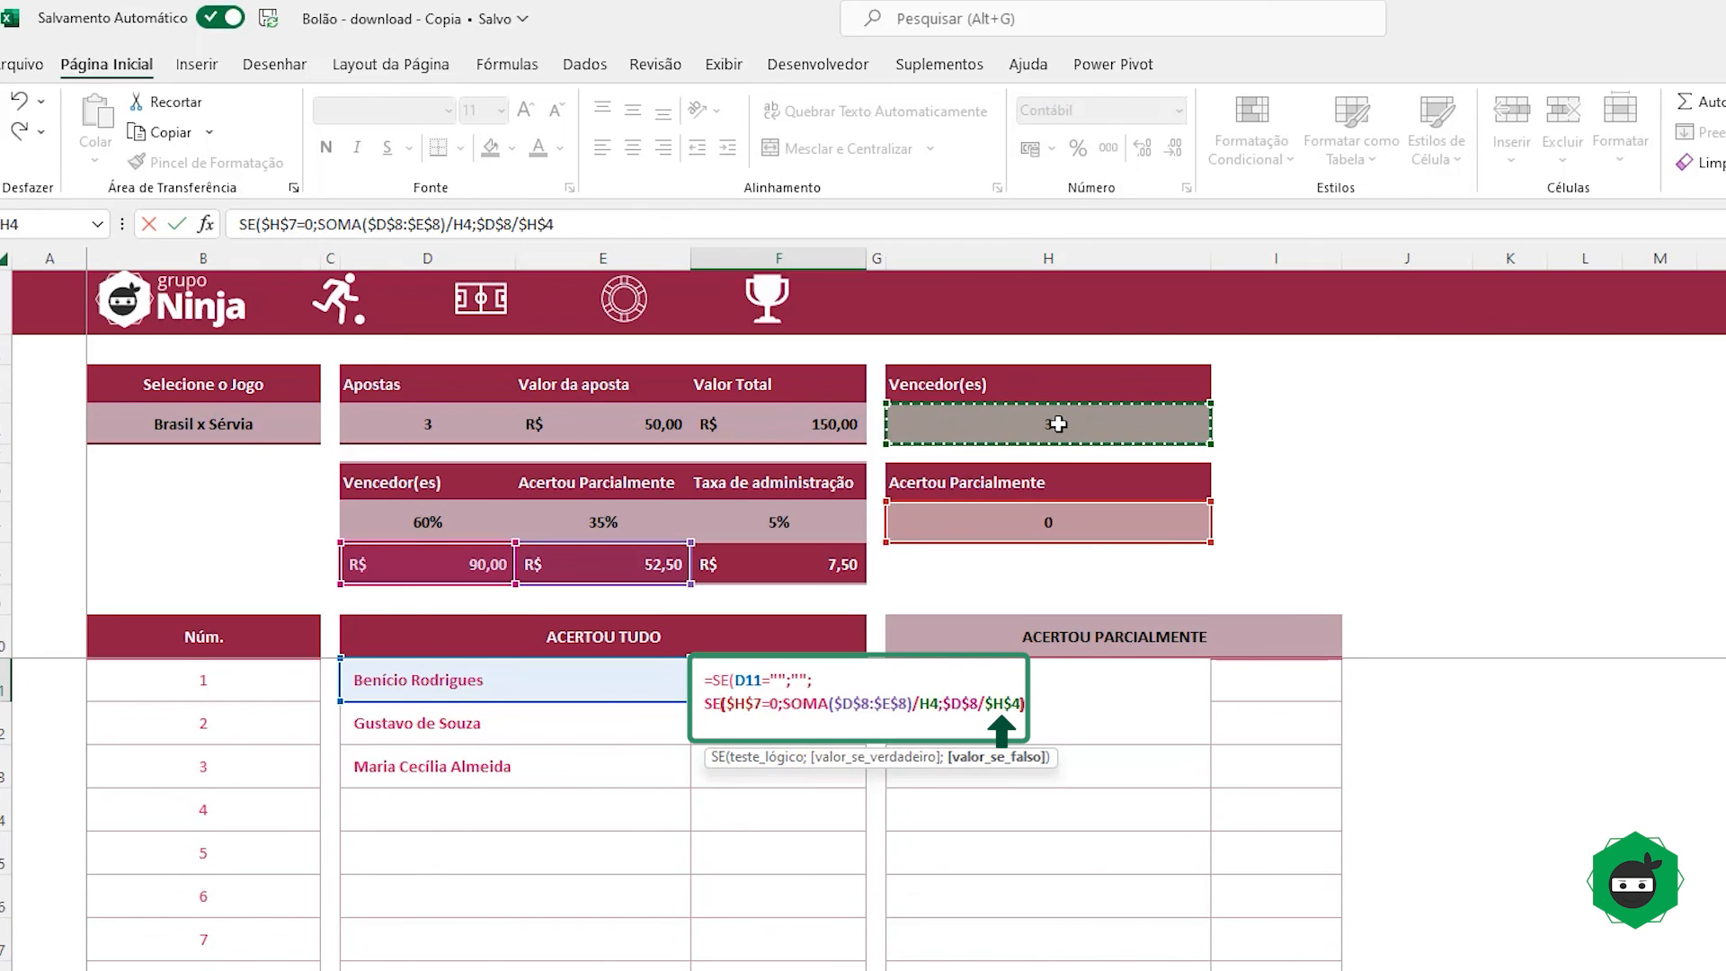
Step: Make the H4 divisor after SOMA absolute as $H$4, and commit the F11 formula
{"action": "left_click", "coordinate": [929, 703]}
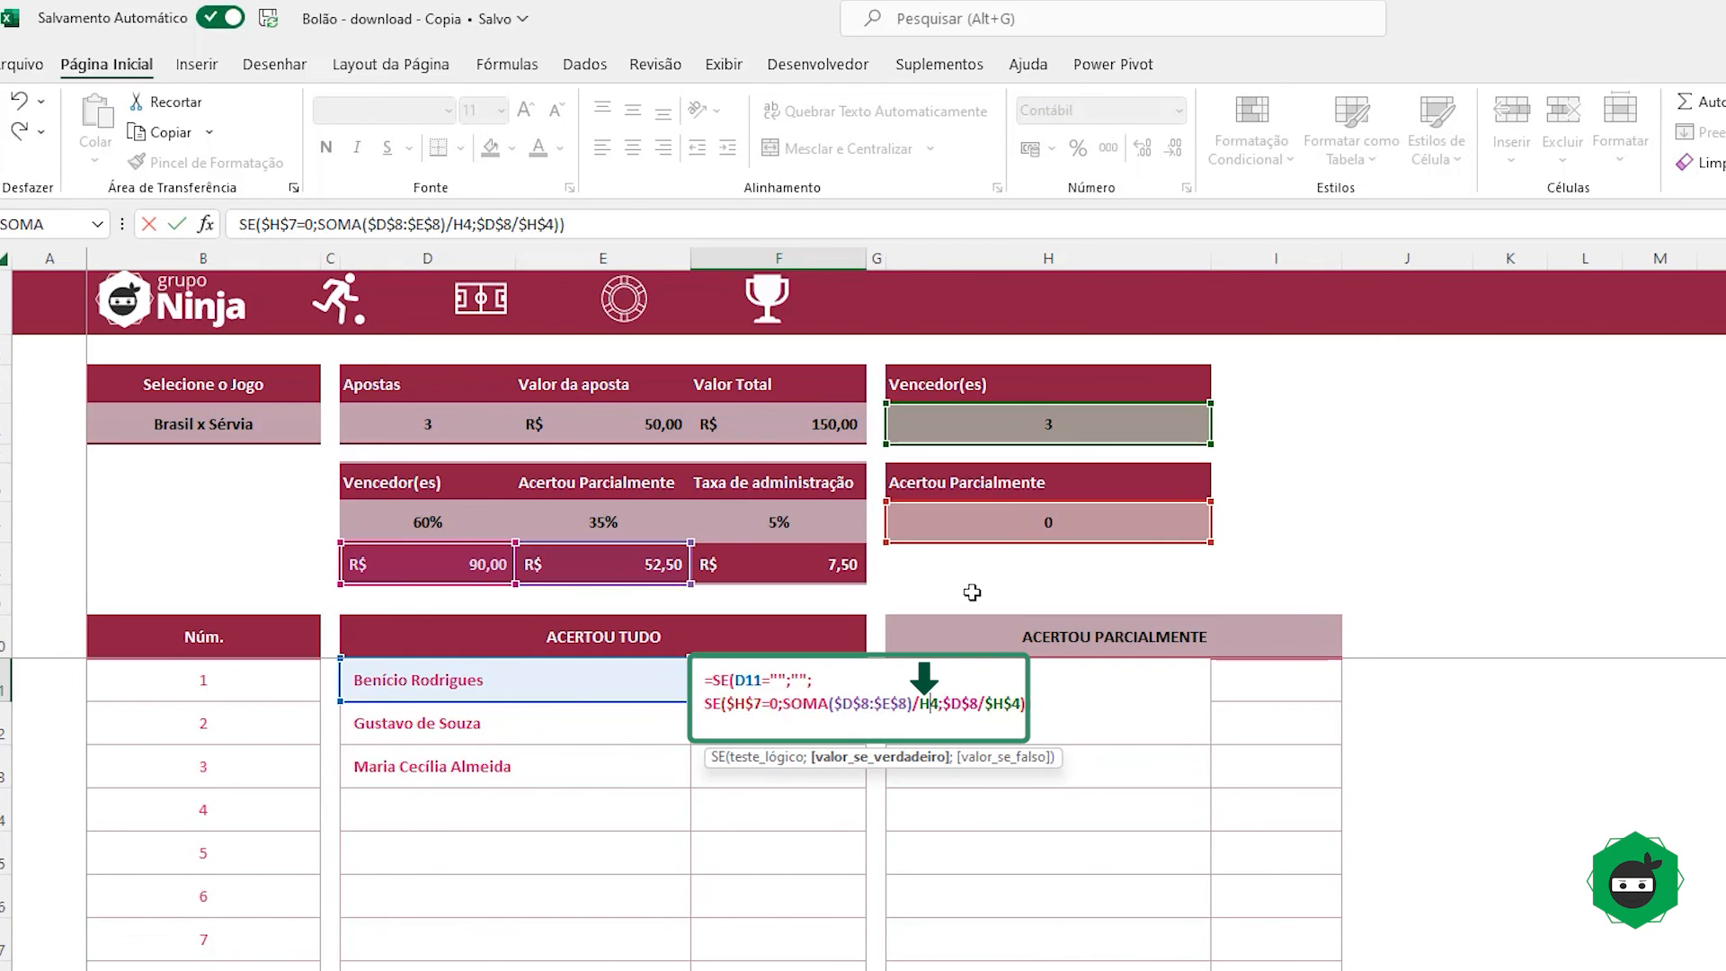
{"action": "key", "text": "F4"}
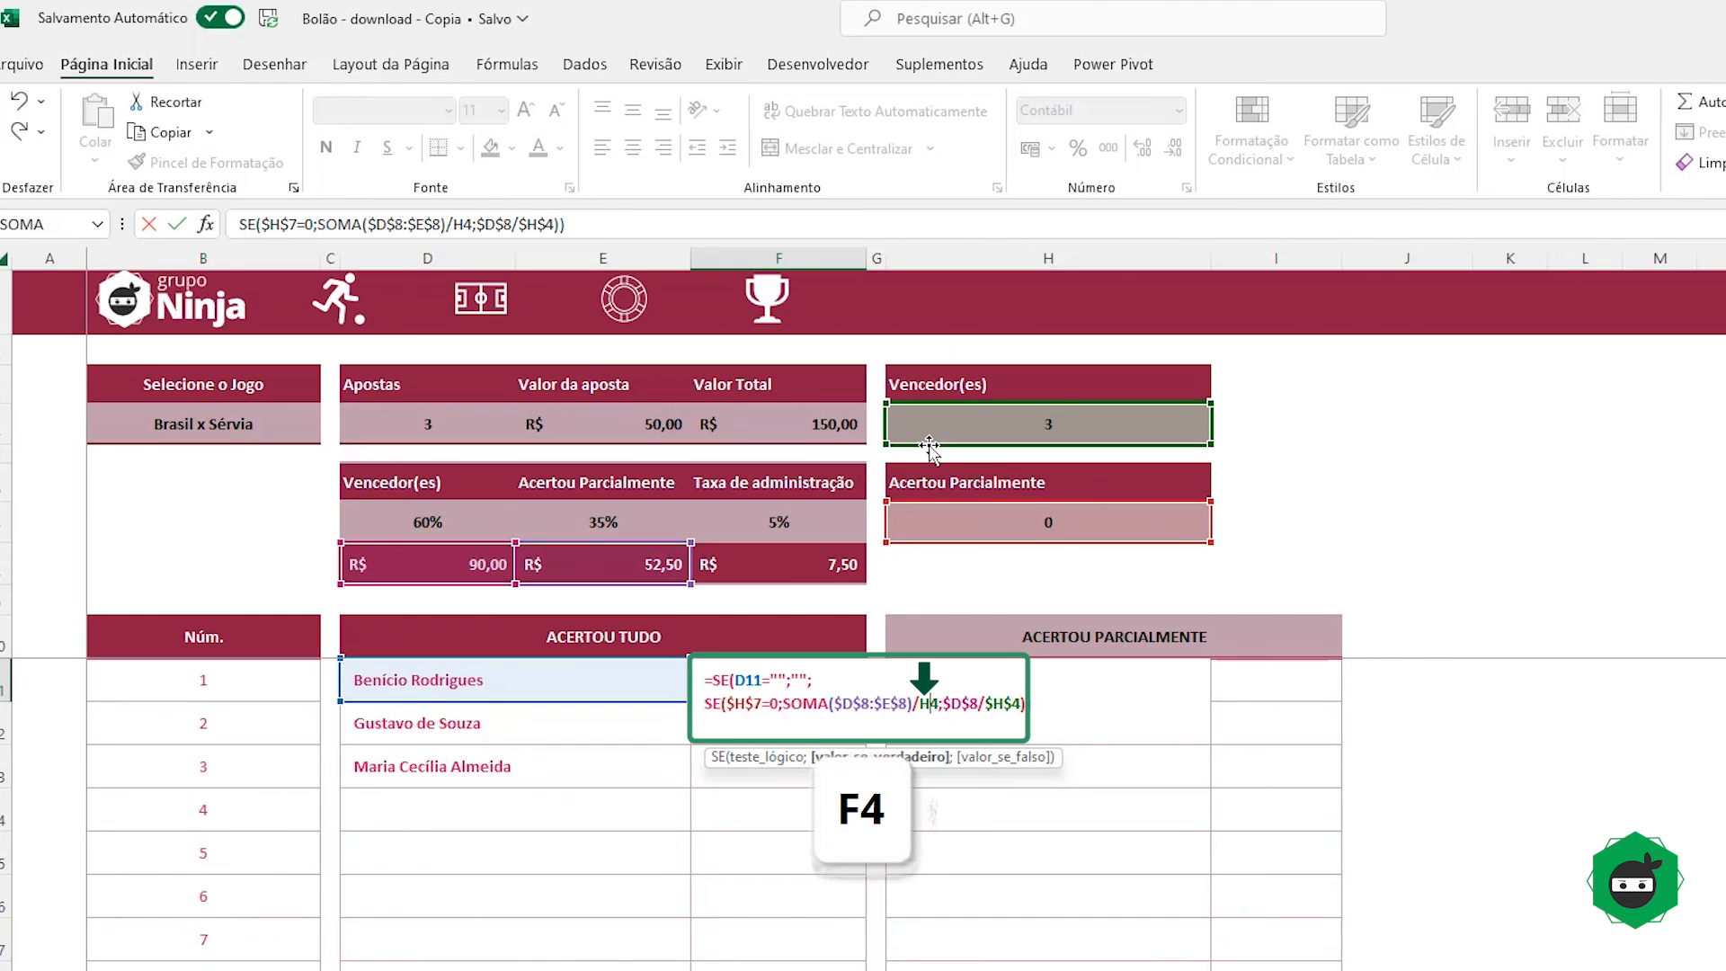
{"action": "key", "text": "Return"}
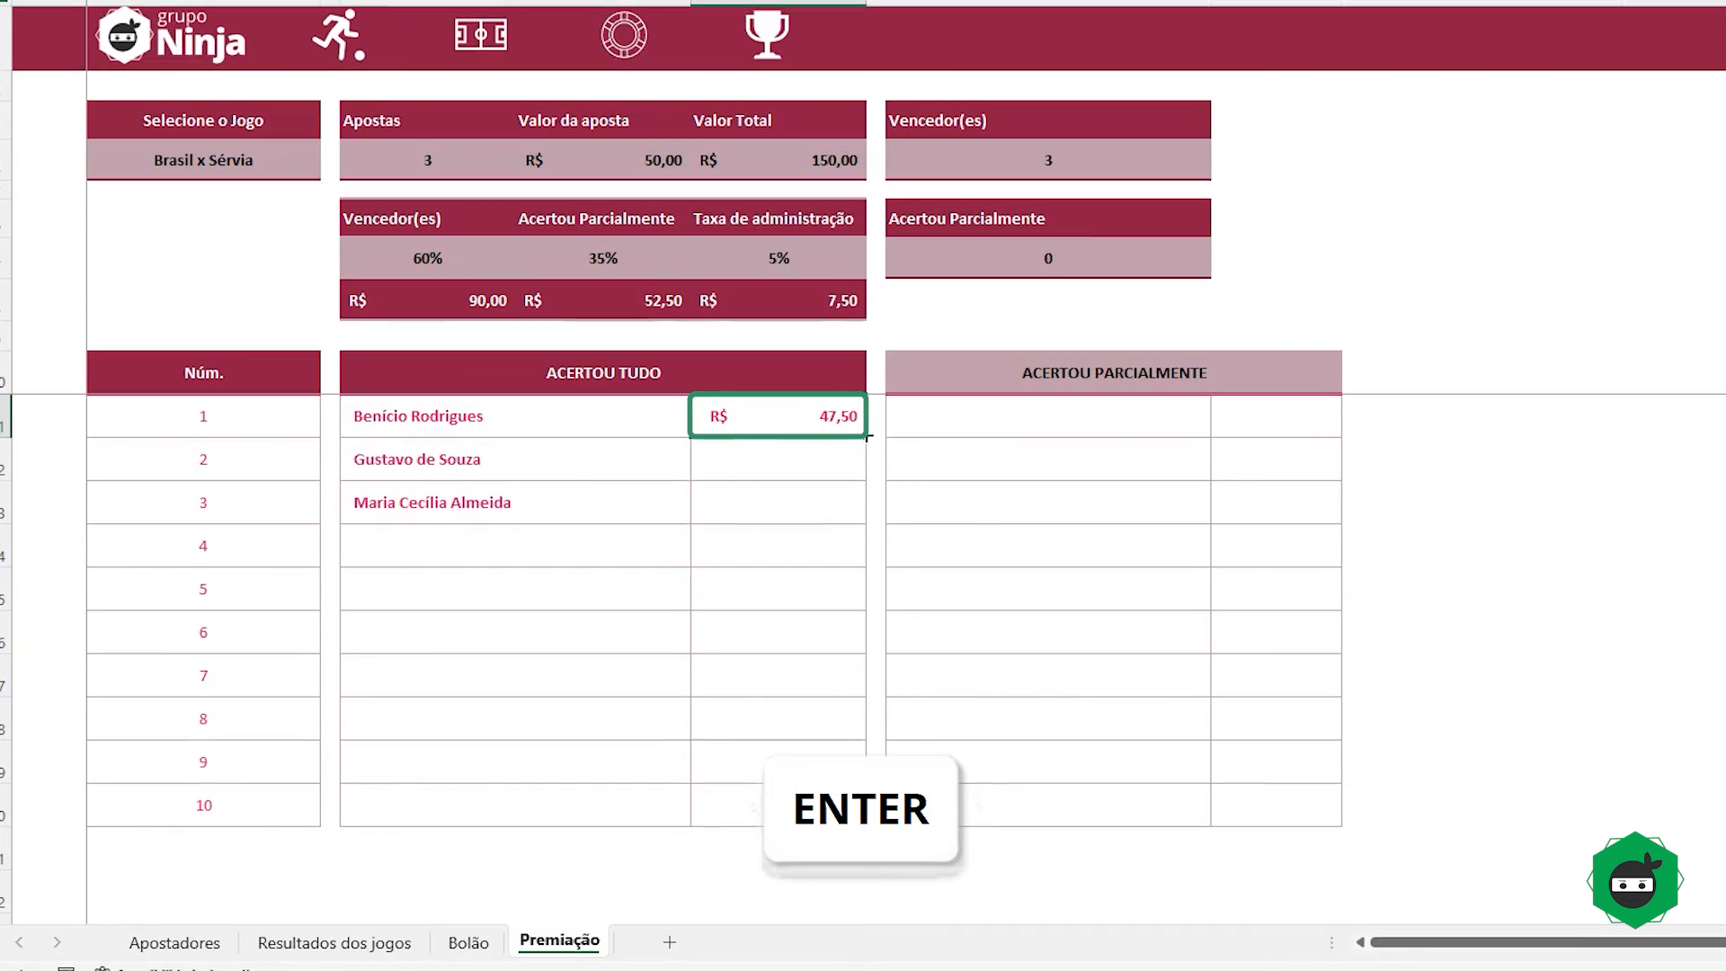
Step: Fill the F11 prize formula down through row 20 of the ACERTOU TUDO table without copying the formatting
{"action": "left_click_drag", "start_coordinate": [867, 438], "coordinate": [851, 795]}
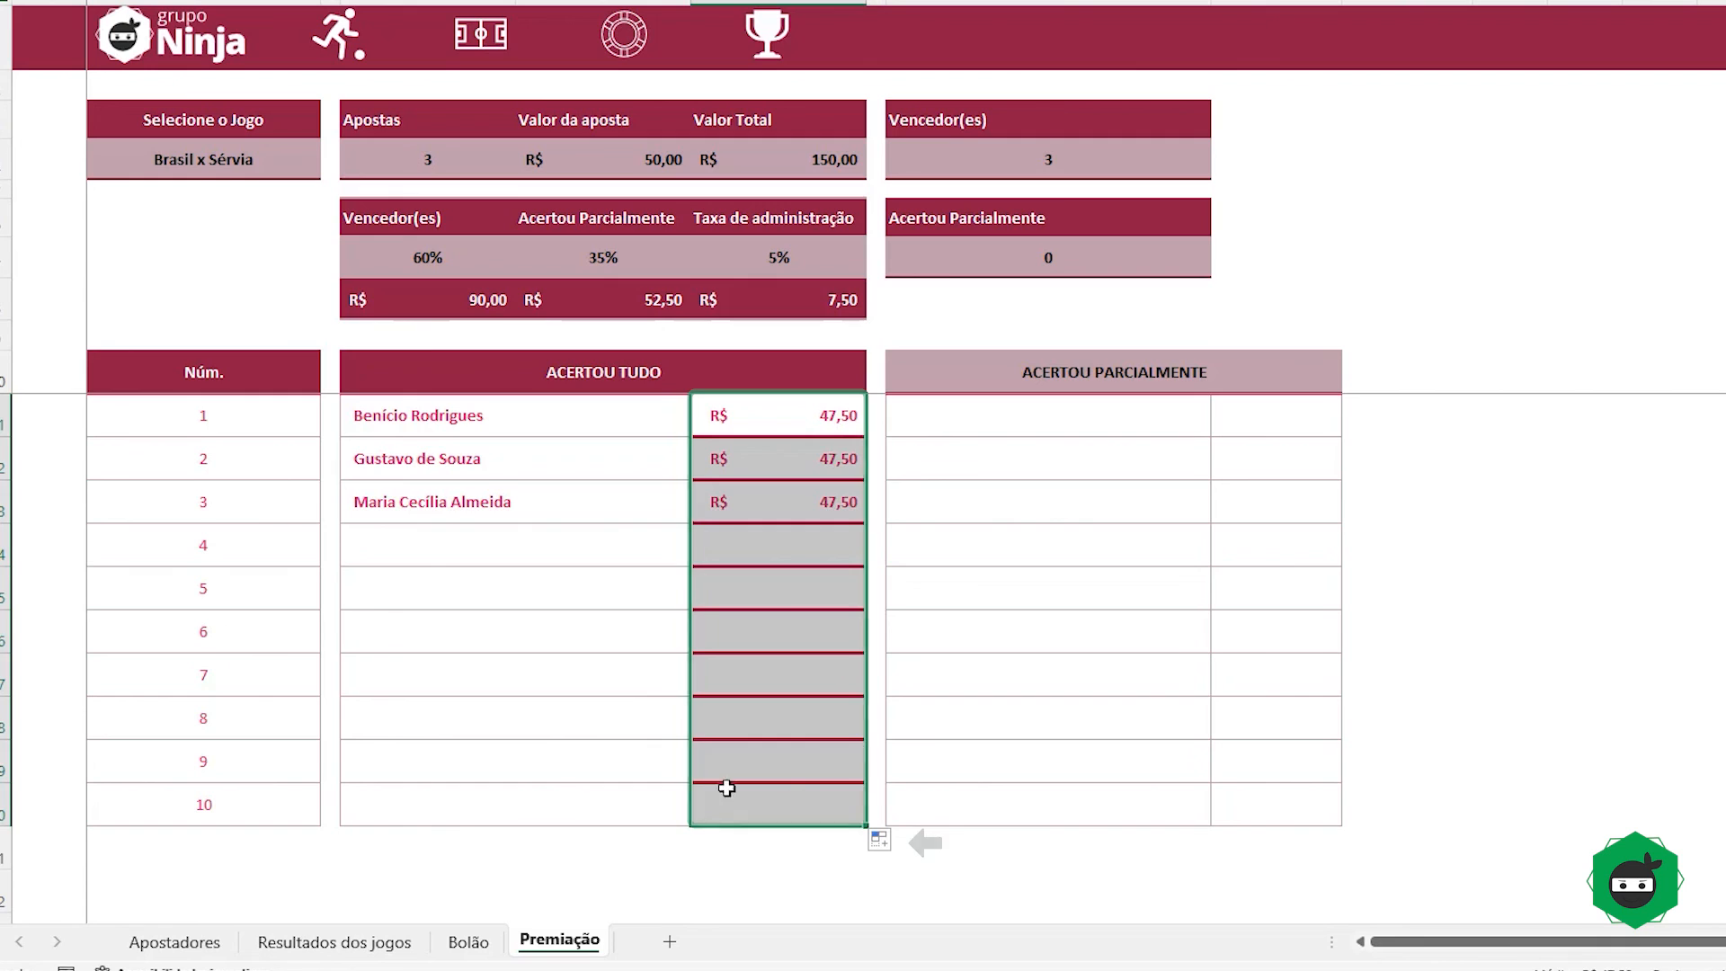
{"action": "left_click", "coordinate": [879, 838]}
{"action": "left_click", "coordinate": [980, 917]}
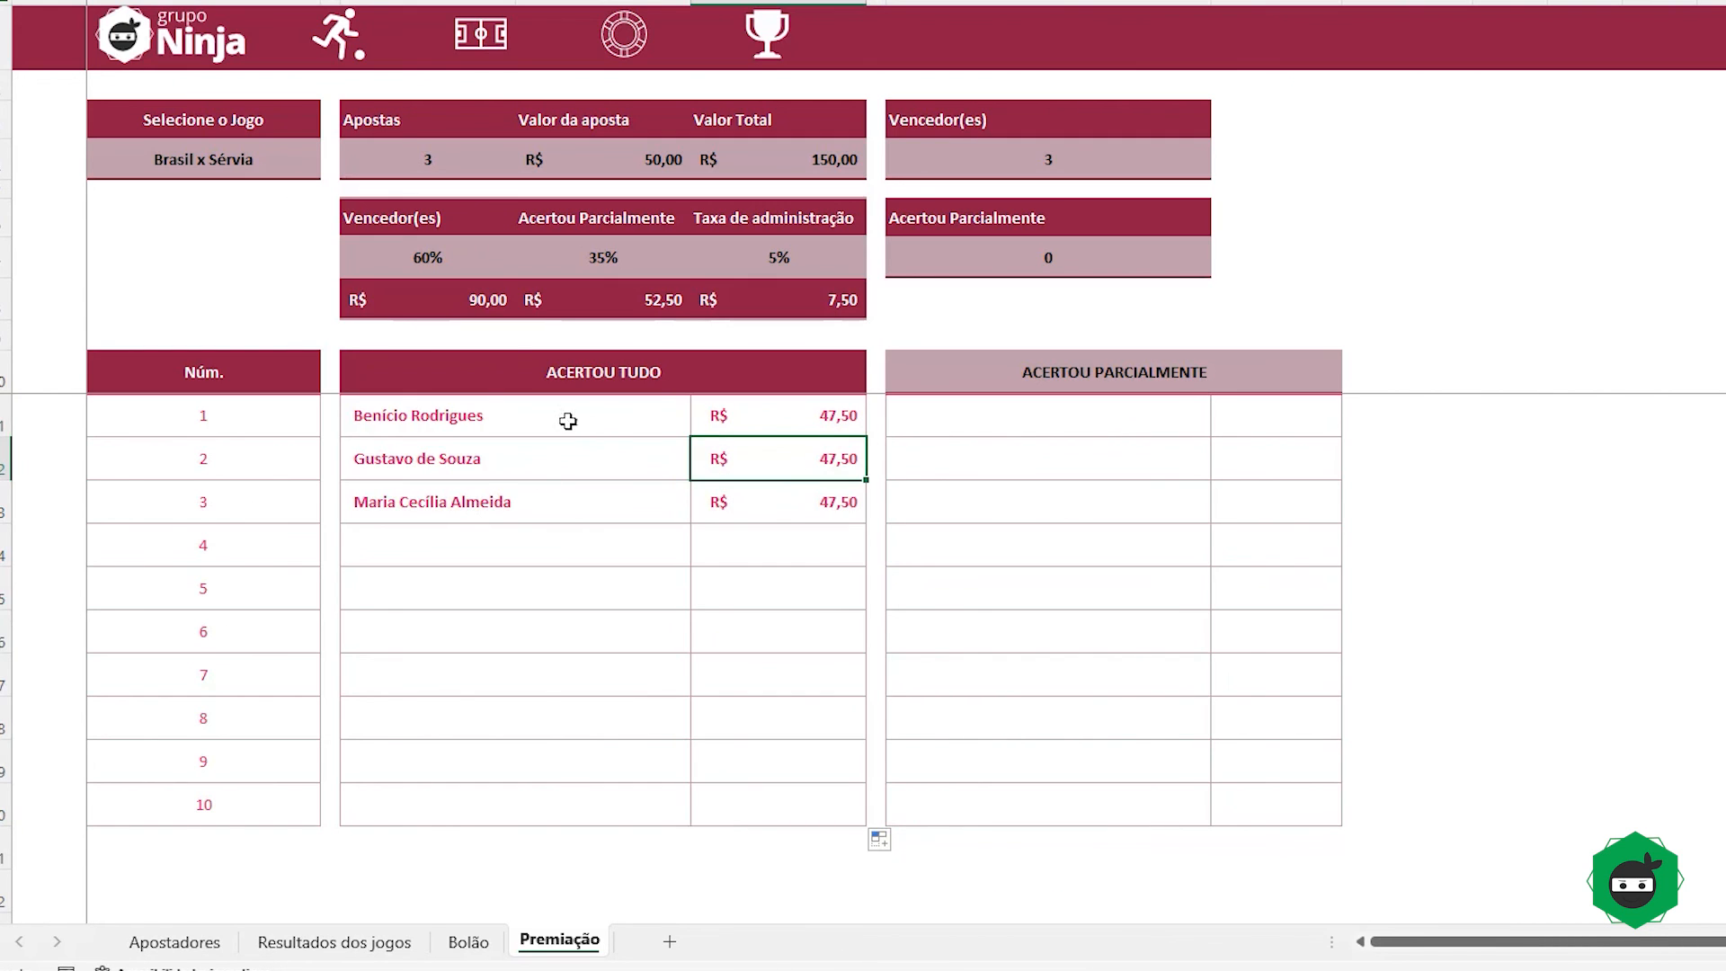
Step: Check the new ACERTOU TUDO prizes against the amounts in D8 and E8 and the ACERTOU PARCIALMENTE table
{"action": "left_click_drag", "start_coordinate": [457, 312], "coordinate": [629, 305]}
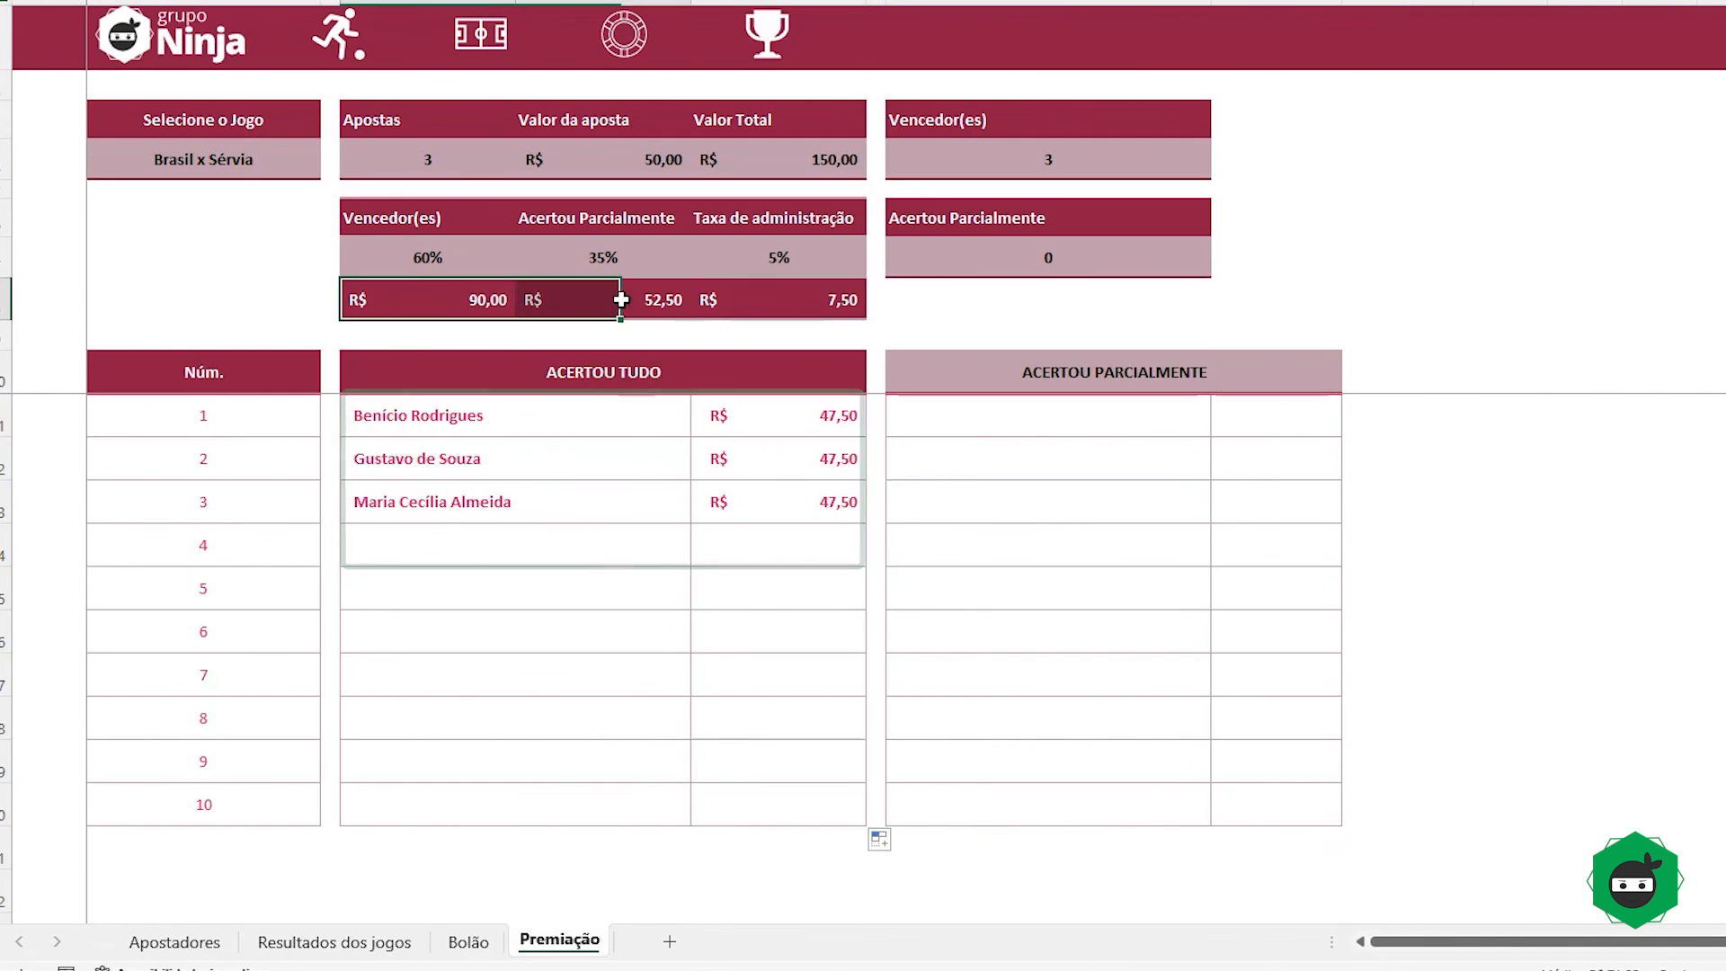
{"action": "left_click_drag", "start_coordinate": [550, 413], "coordinate": [741, 537]}
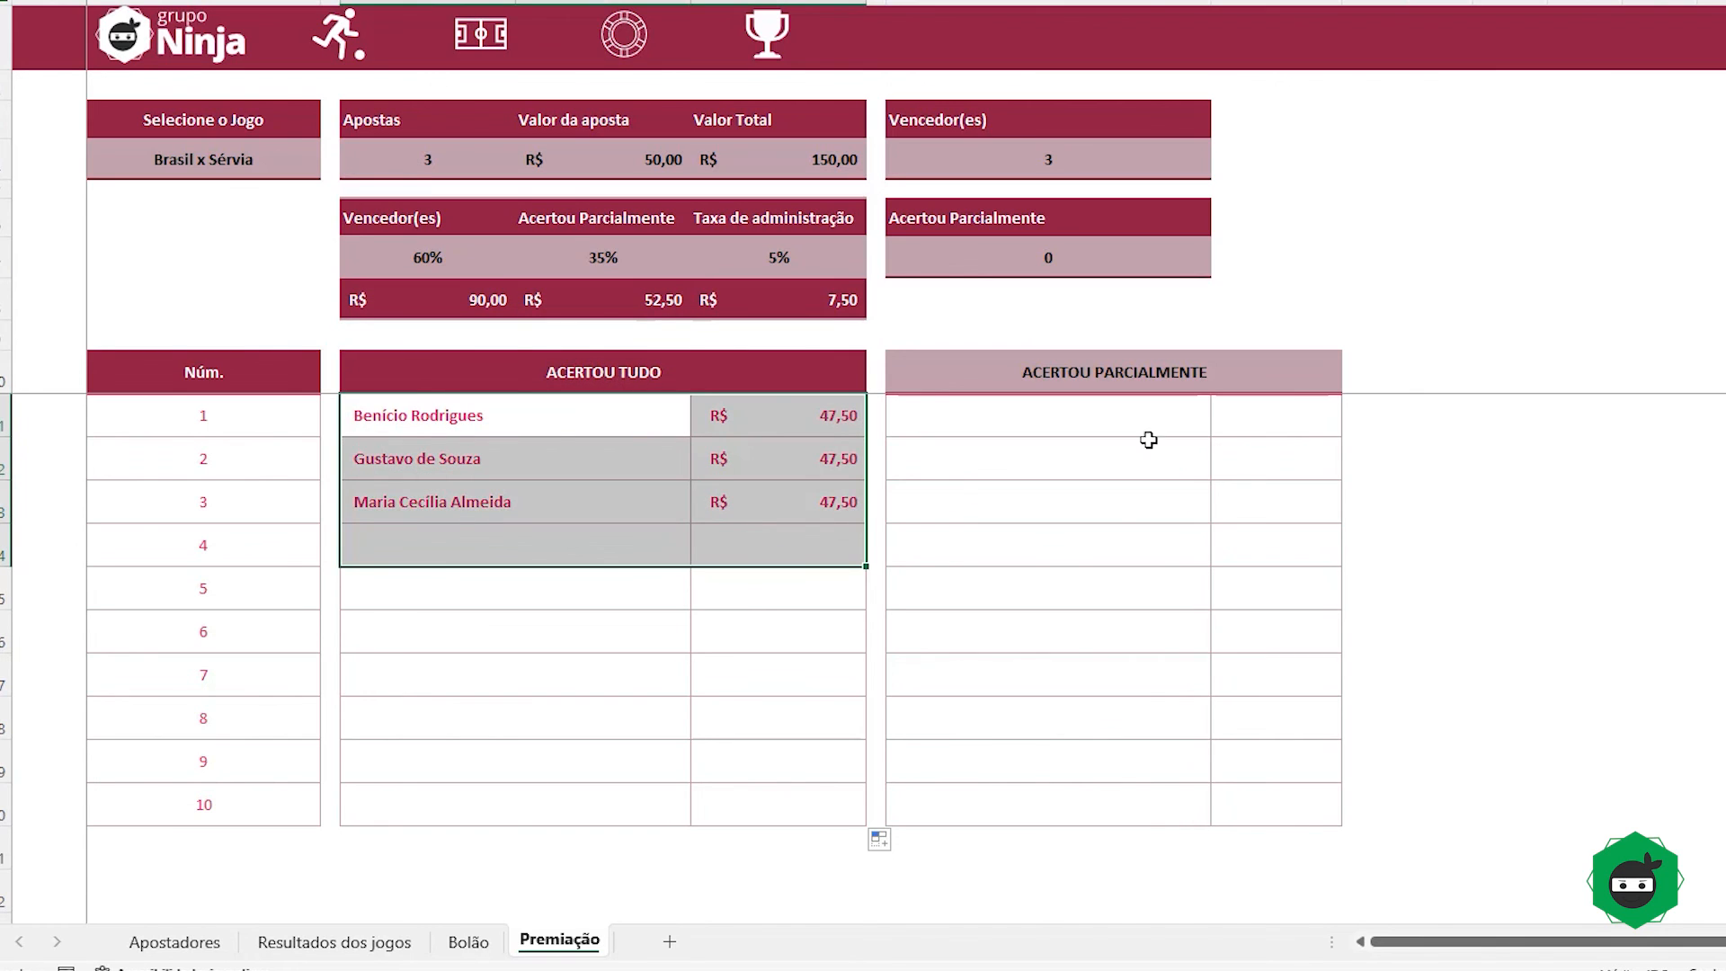
{"action": "left_click", "coordinate": [606, 296]}
{"action": "left_click", "coordinate": [640, 474]}
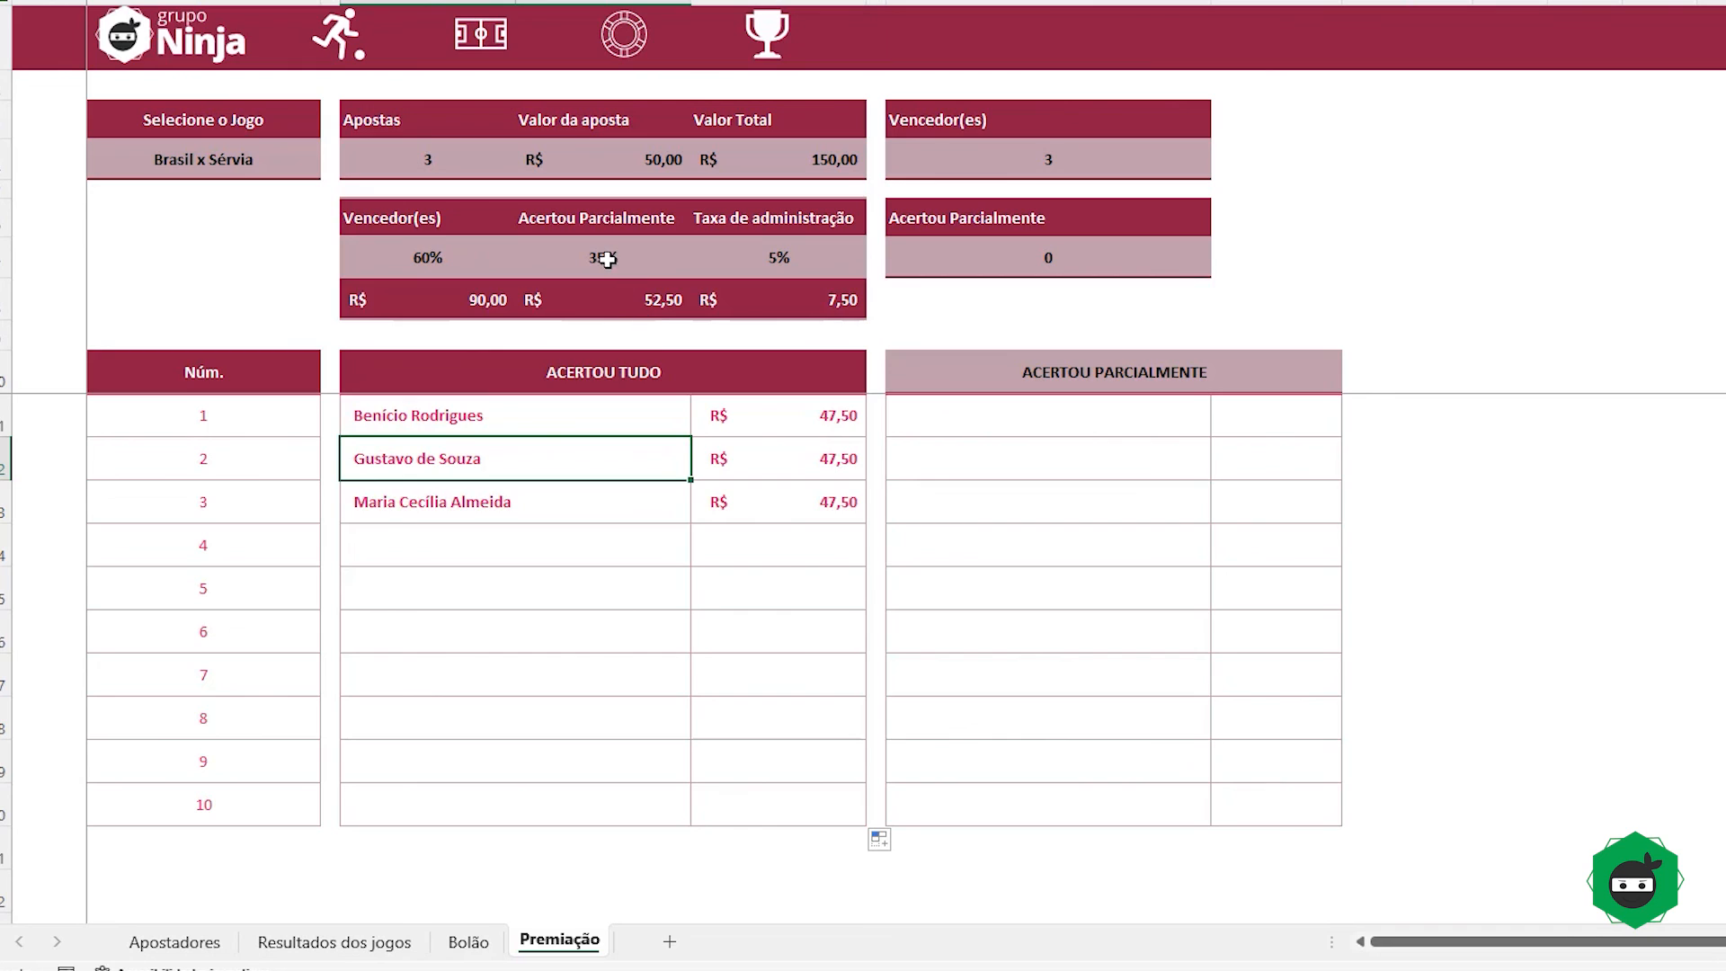
{"action": "left_click", "coordinate": [924, 419]}
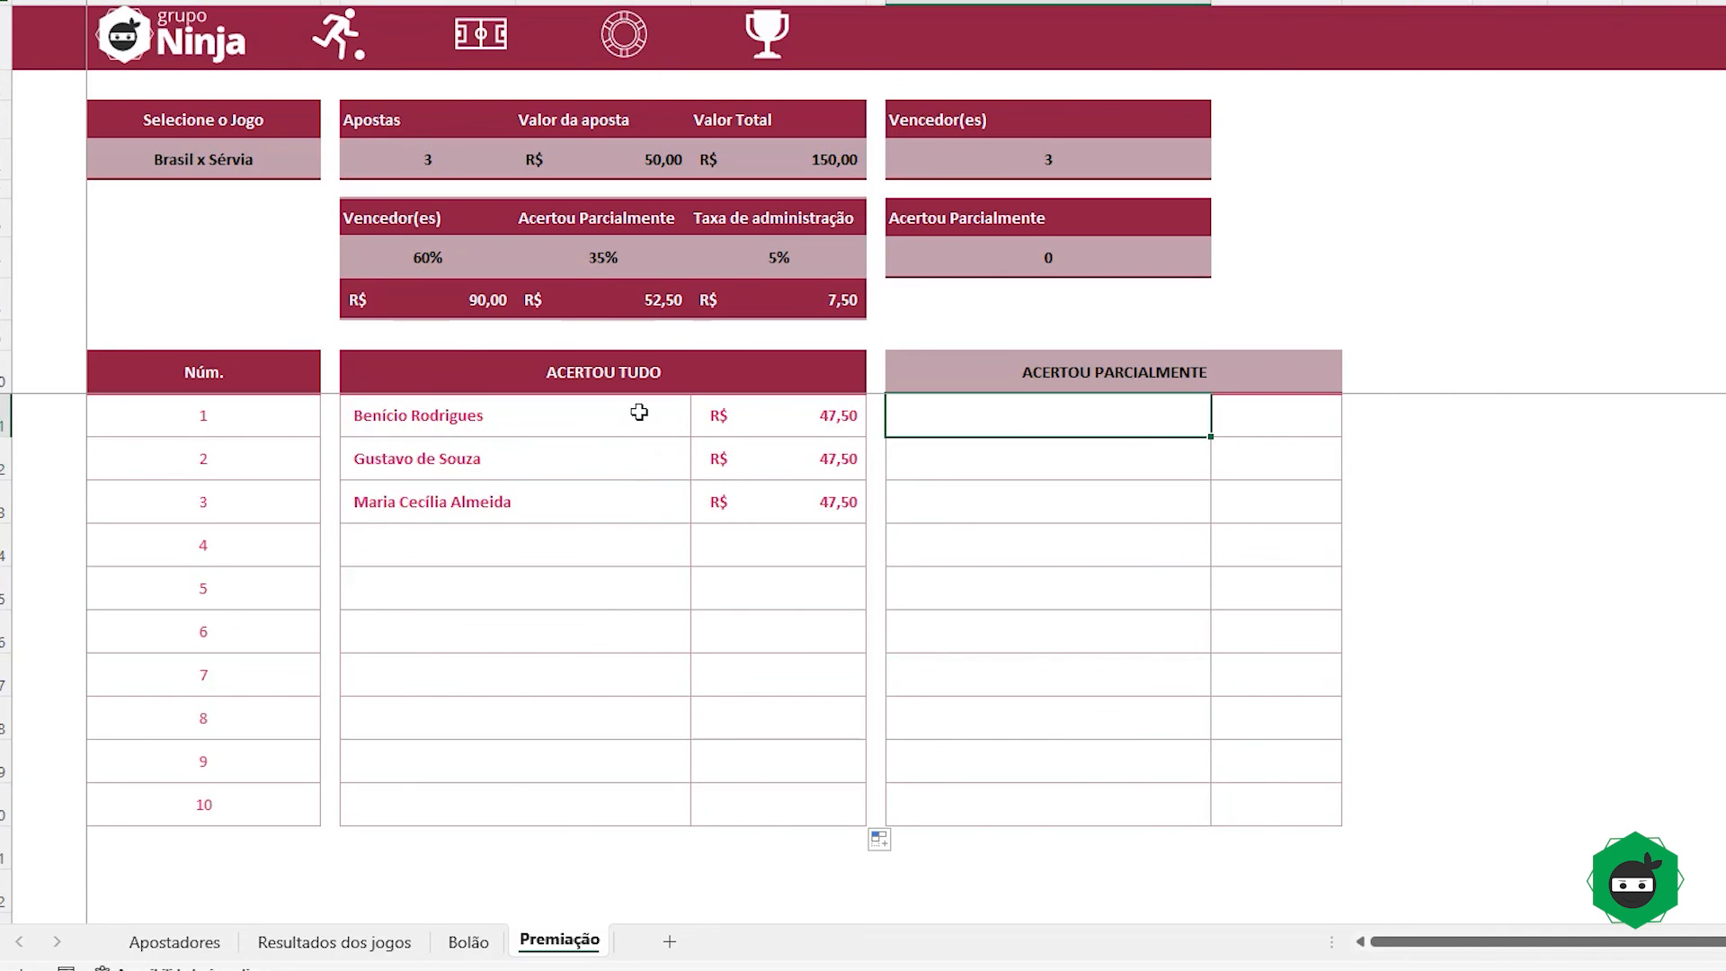
{"action": "left_click", "coordinate": [451, 304]}
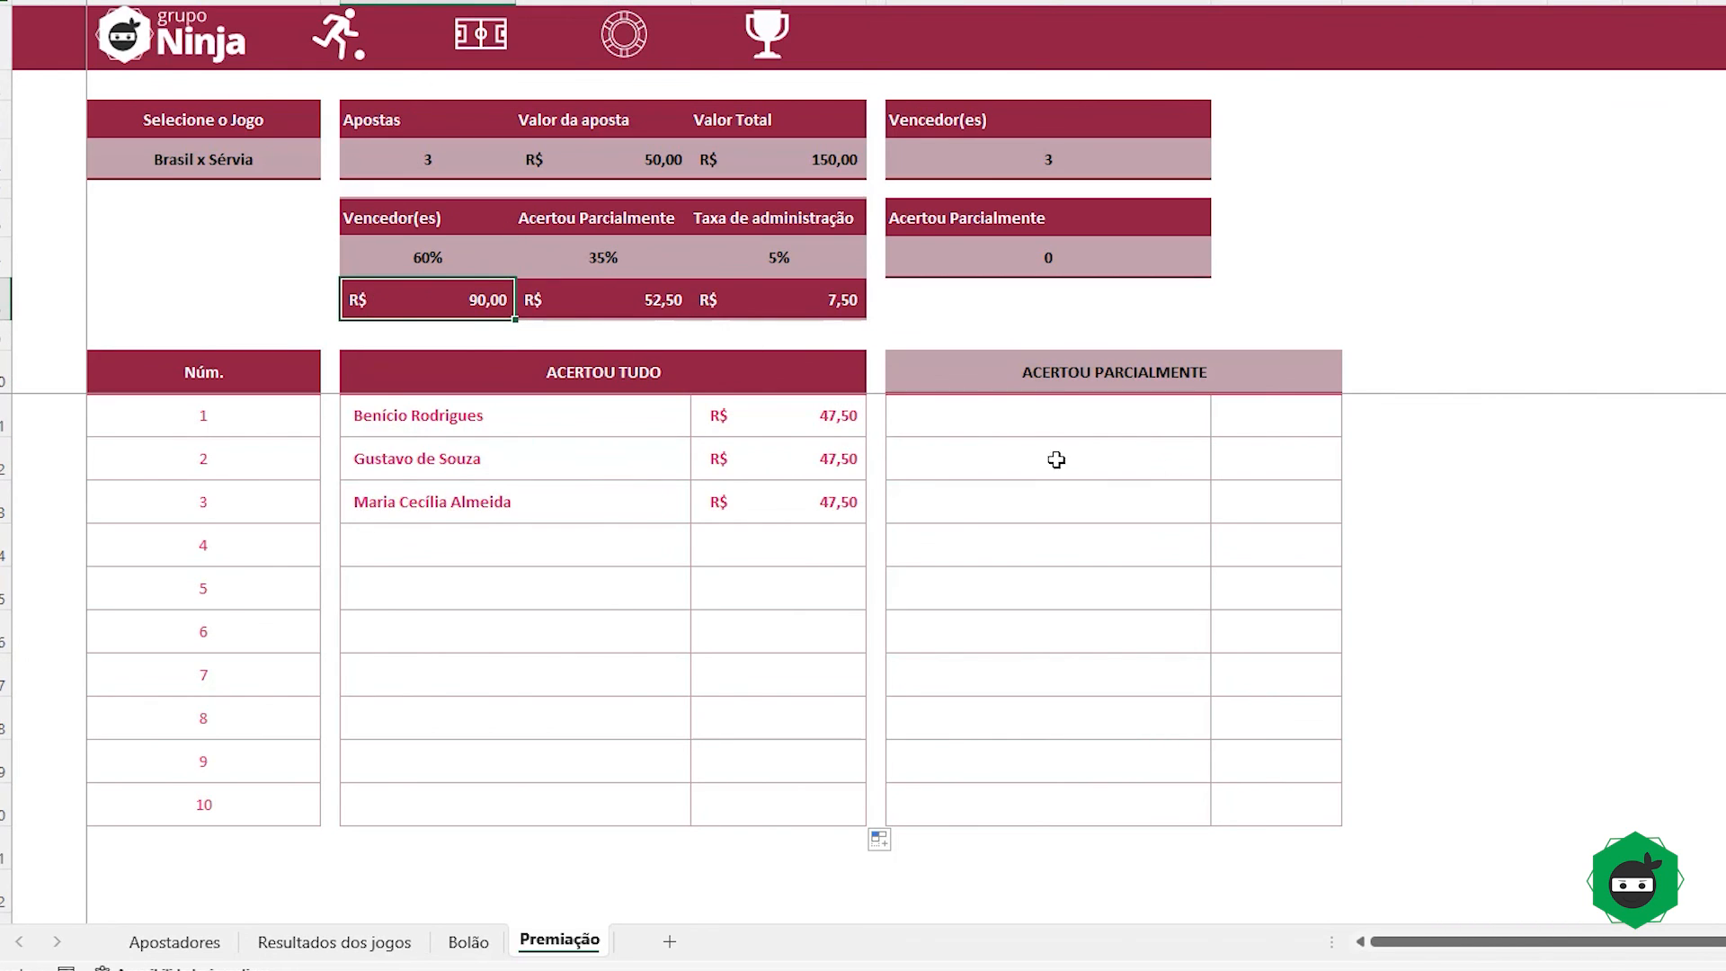
Step: Add a new bet in row 9 of the Bolão sheet with ID_apst 1 and the game Brasil x Sérvia
{"action": "left_click", "coordinate": [1245, 427]}
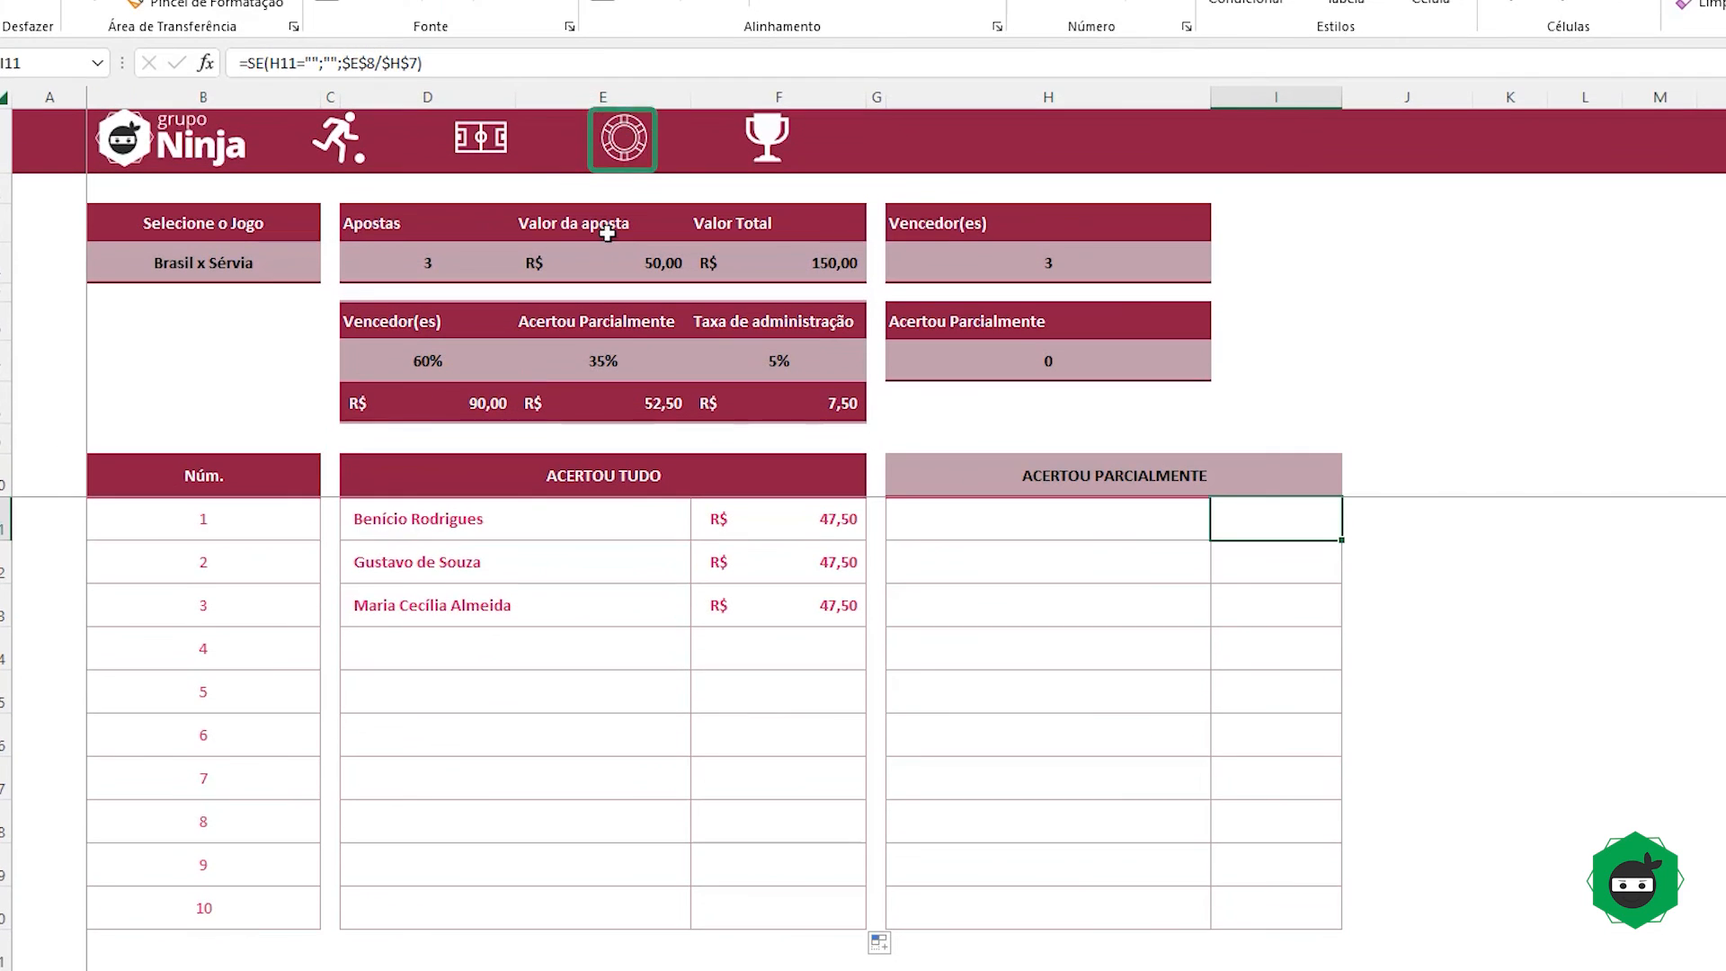
{"action": "left_click", "coordinate": [623, 34]}
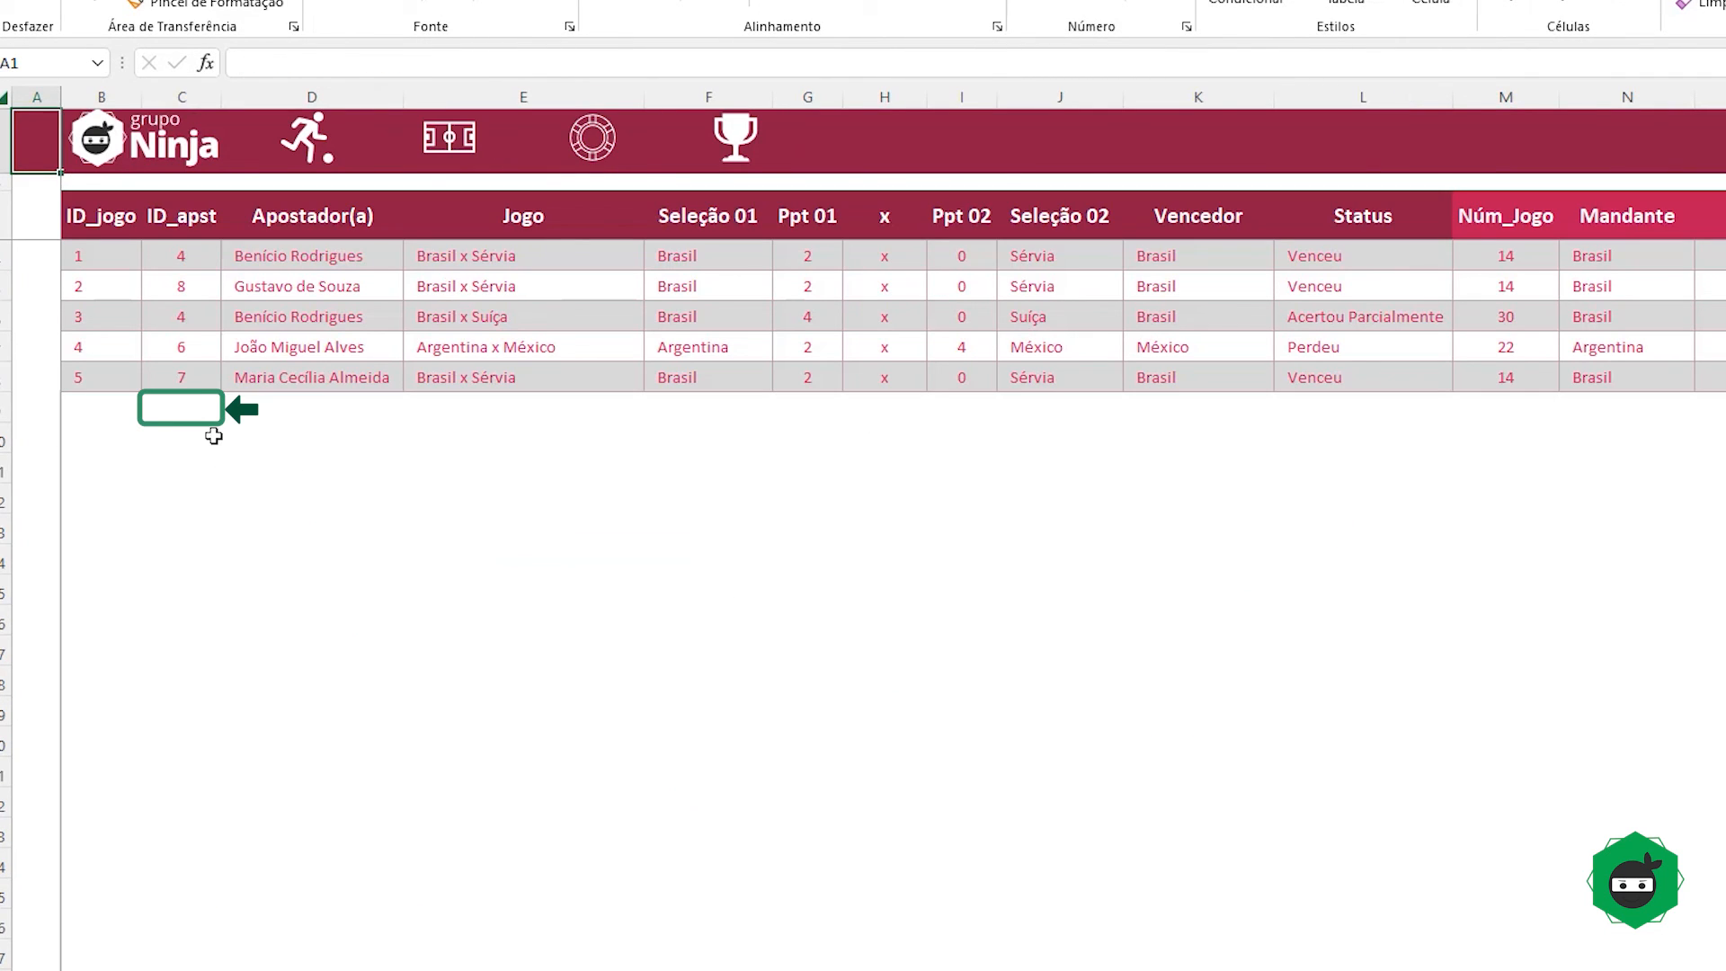
{"action": "left_click", "coordinate": [189, 401]}
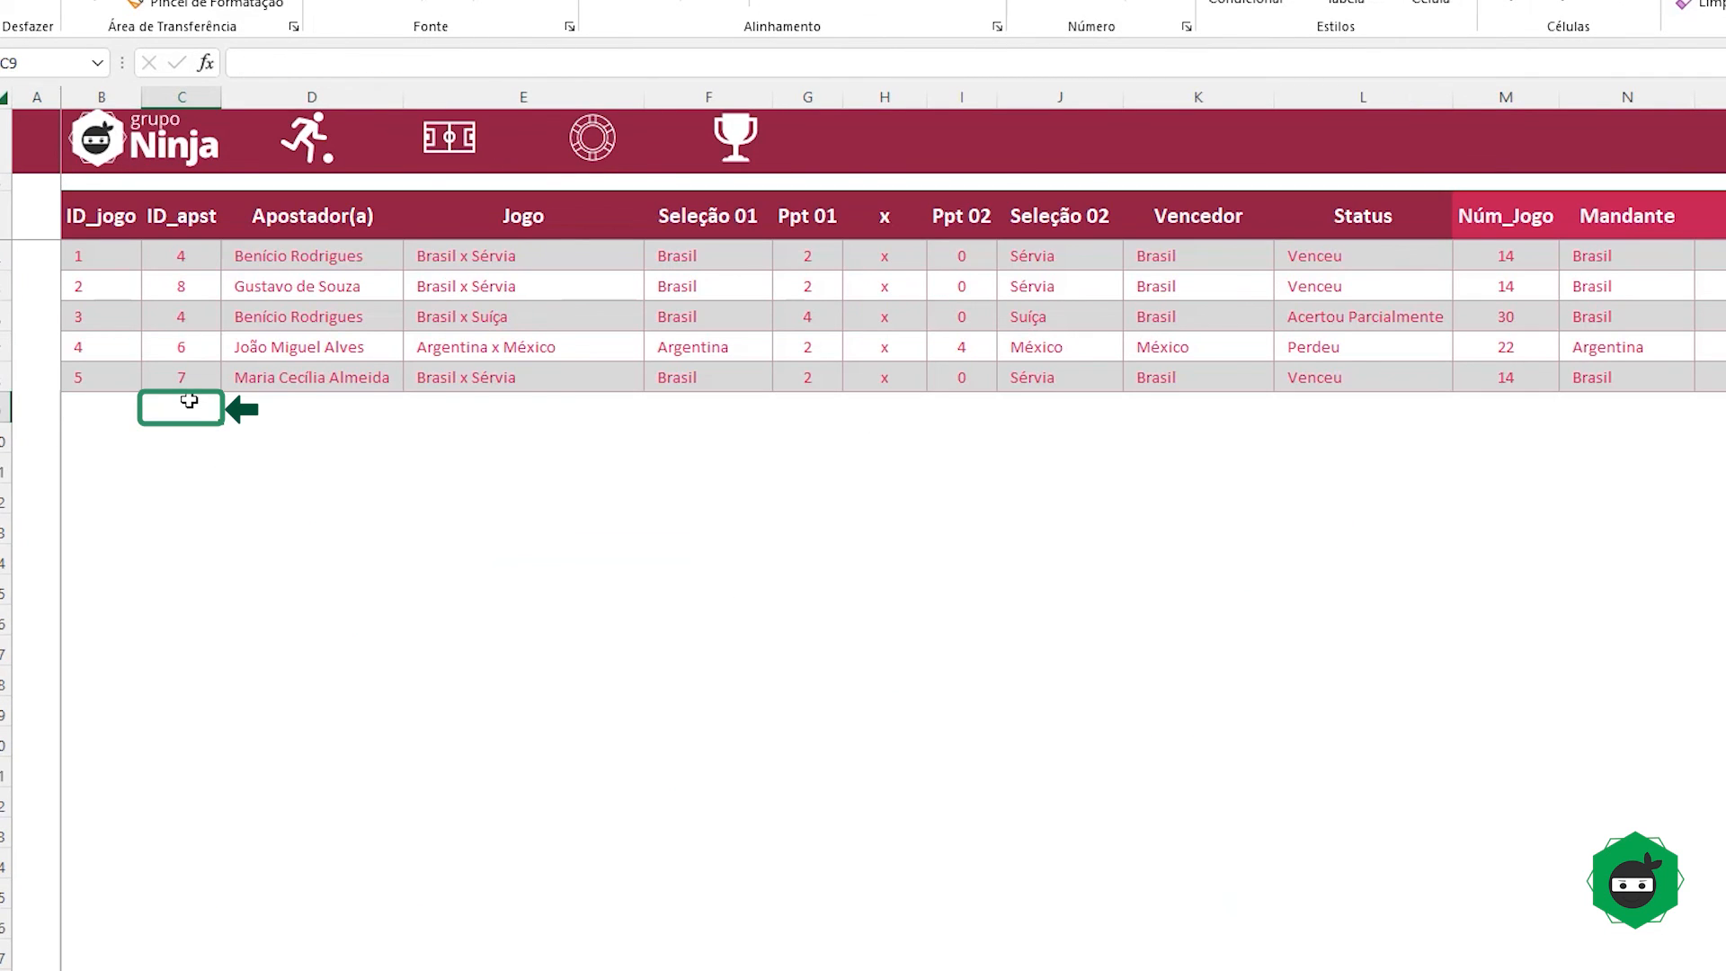
{"action": "type", "text": "1"}
{"action": "key", "text": "Tab"}
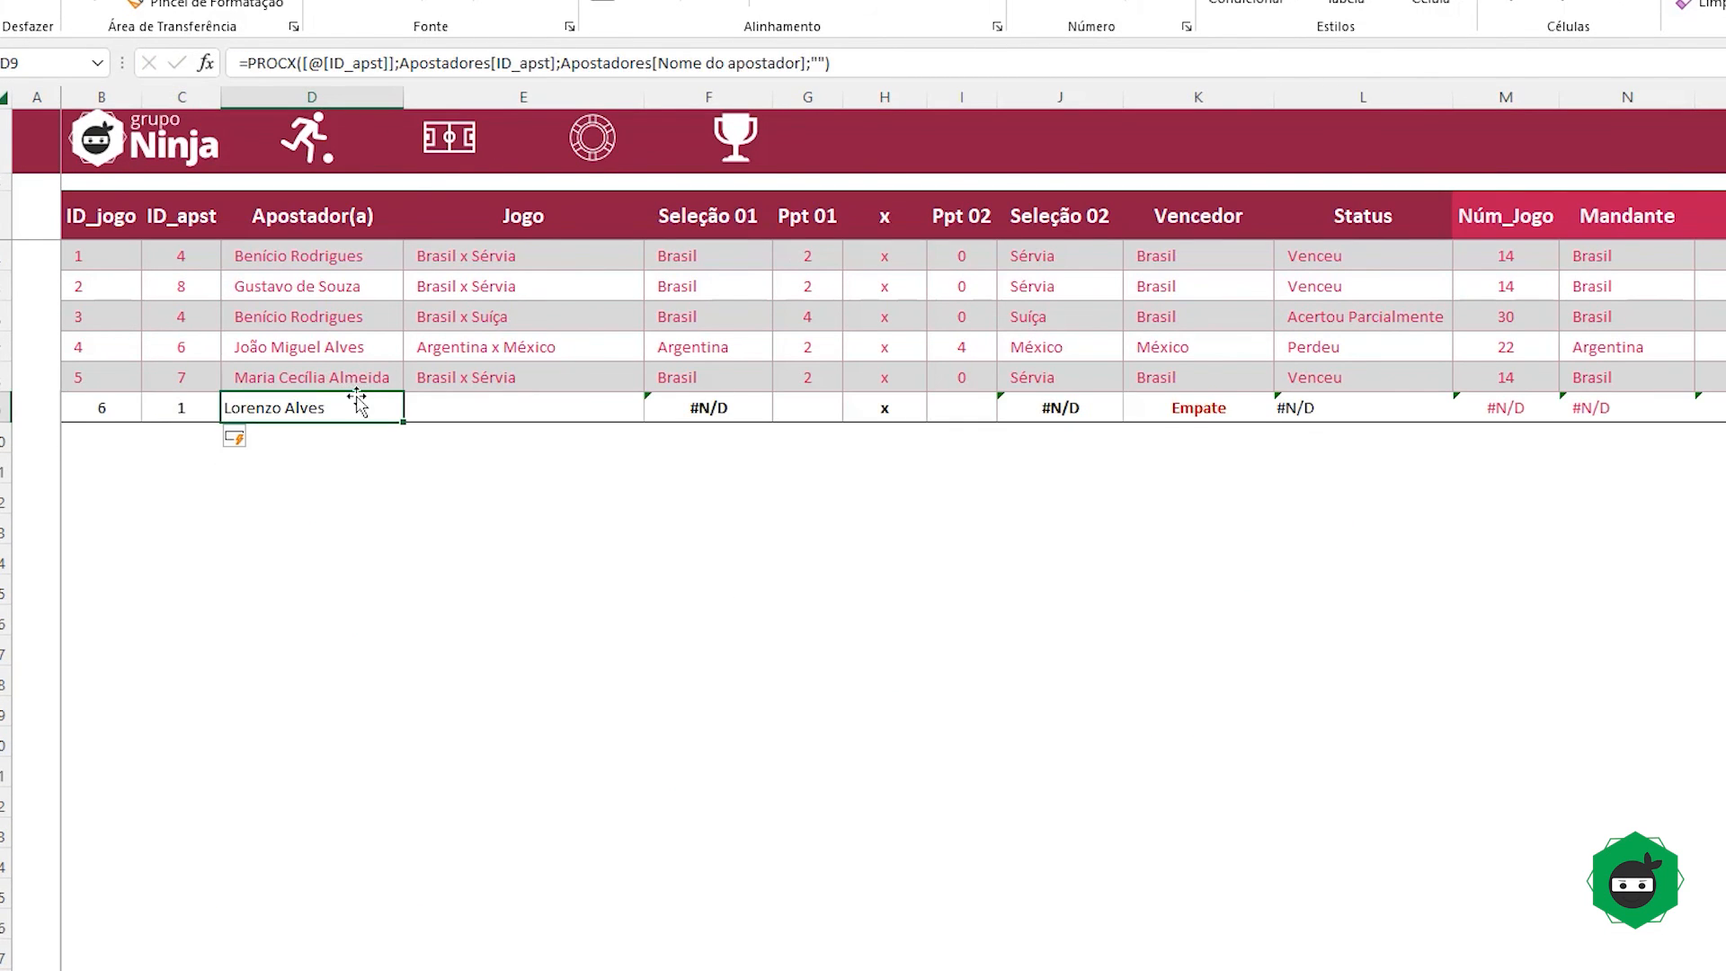
{"action": "left_click", "coordinate": [458, 407]}
{"action": "type", "text": "bra"}
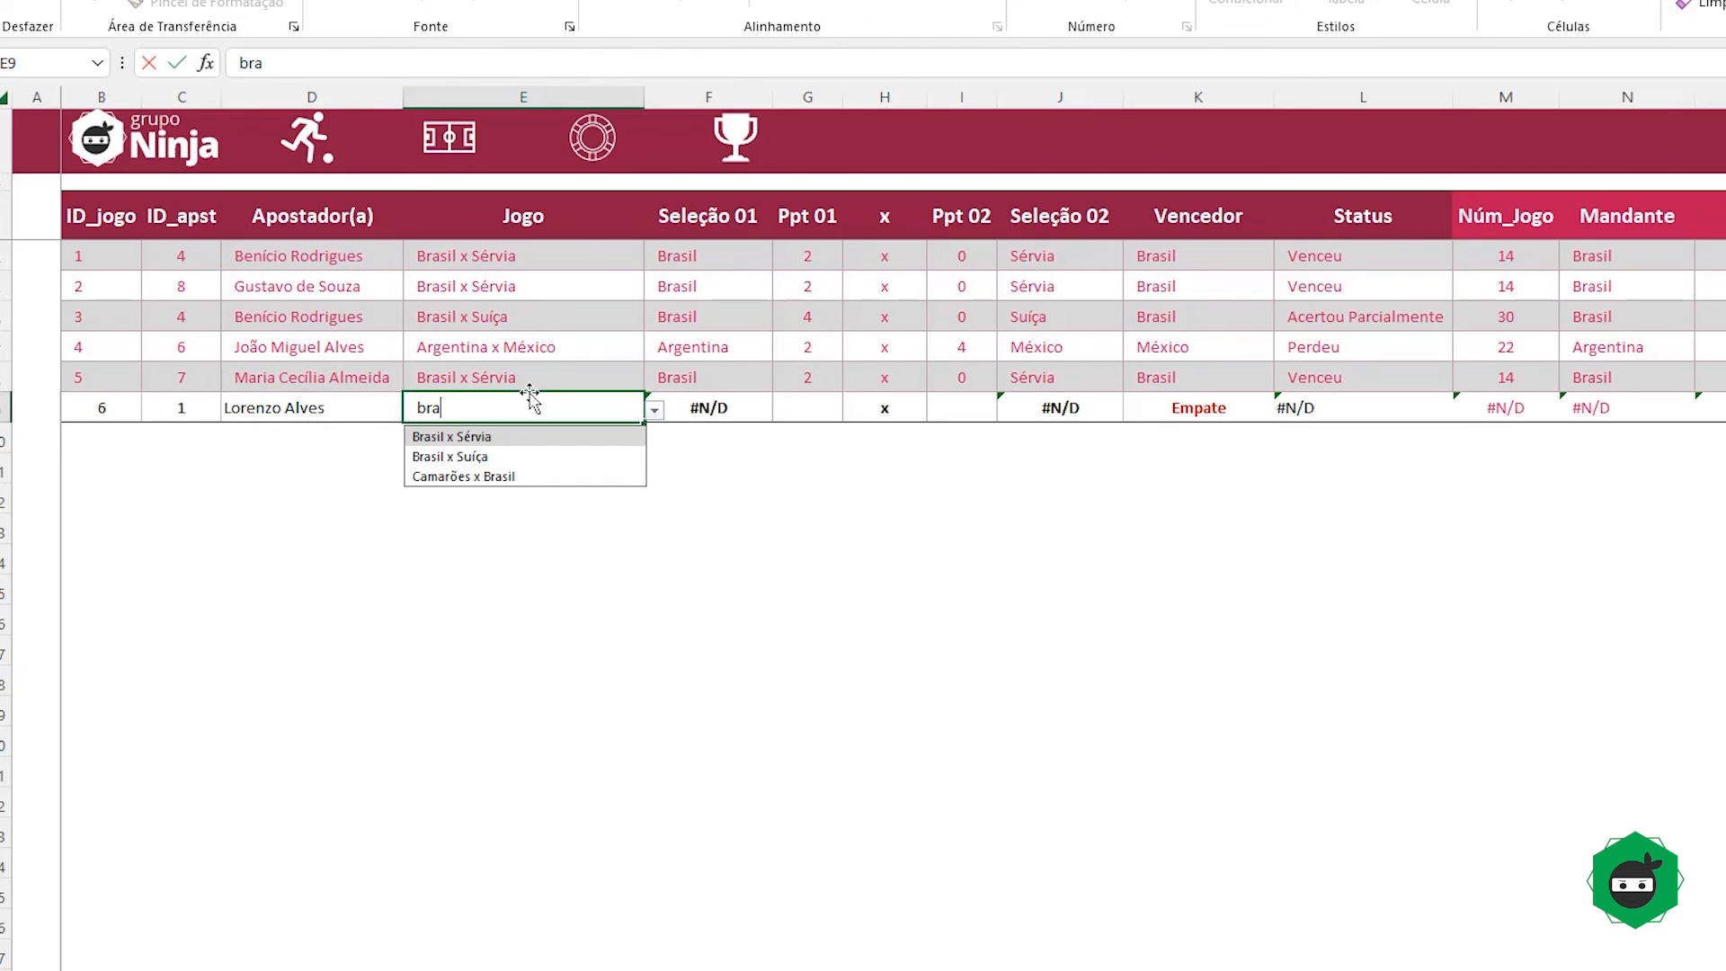
{"action": "key", "text": "Tab"}
Step: Enter the new bet's predicted score as 4 in Ppt 01 and 1 in Ppt 02
{"action": "left_click", "coordinate": [823, 403]}
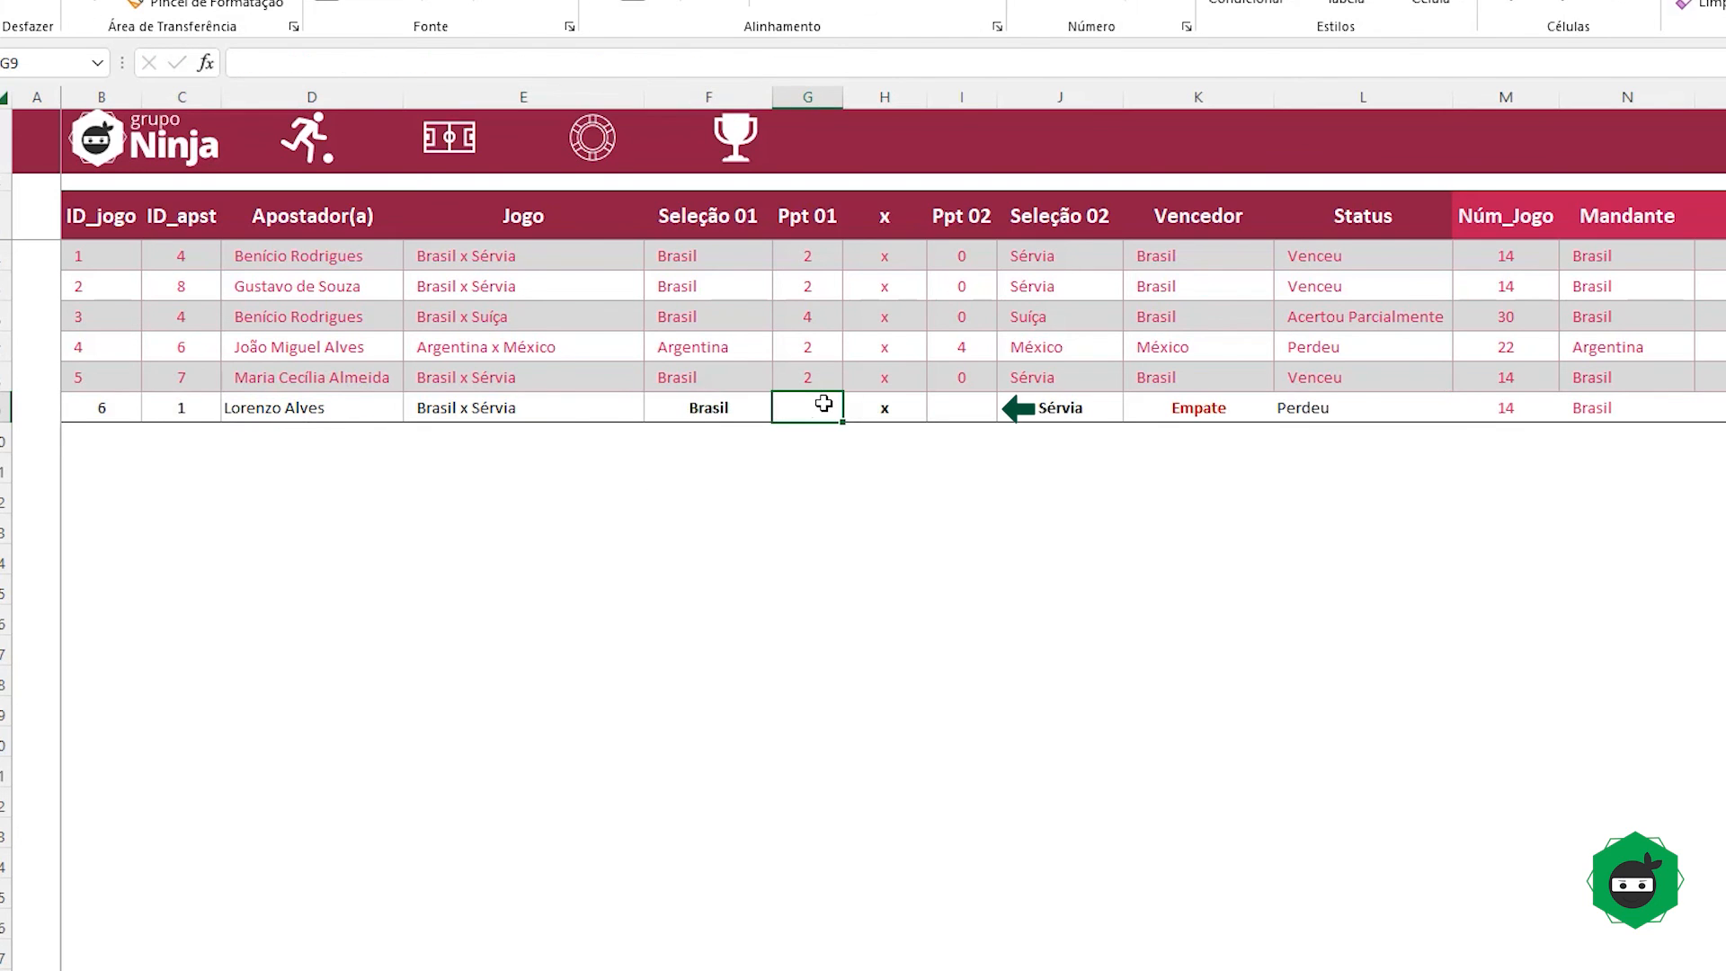
{"action": "type", "text": "4"}
{"action": "key", "text": "Tab"}
{"action": "key", "text": "Tab"}
{"action": "type", "text": "1"}
{"action": "key", "text": "Tab"}
{"action": "key", "text": "shift+Tab"}
Step: Check on the Premiação sheet how the prizes are split between the ACERTOU TUDO and ACERTOU PARCIALMENTE tables
{"action": "left_click", "coordinate": [736, 139]}
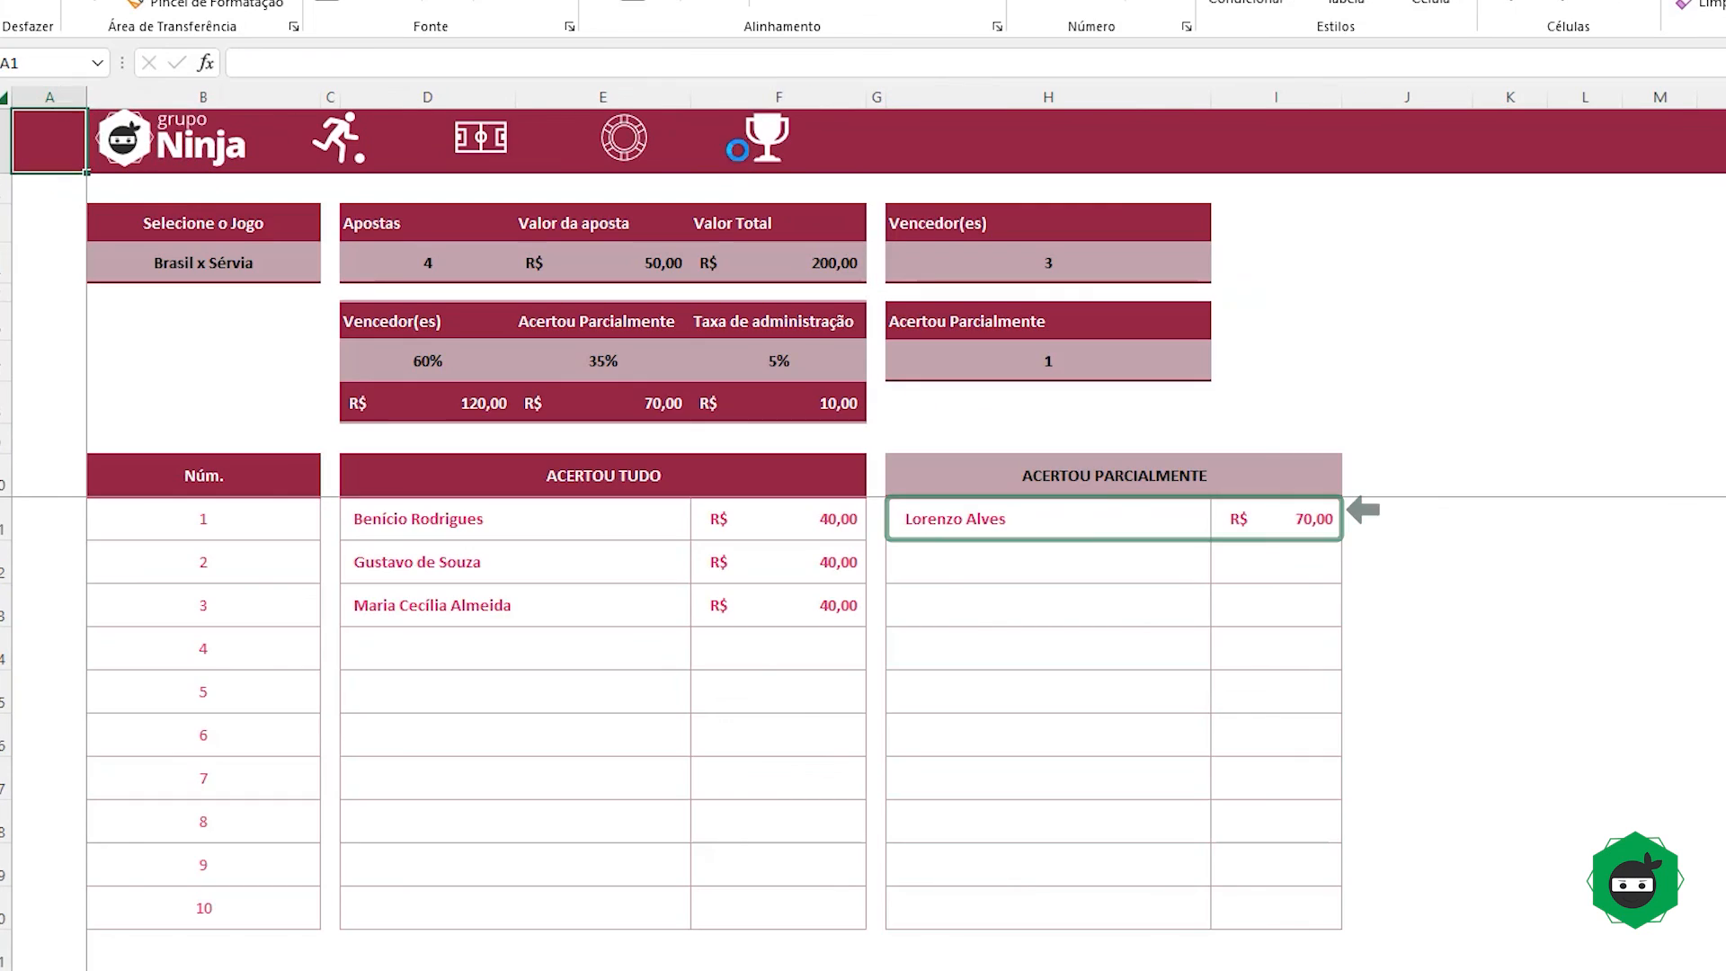
{"action": "left_click", "coordinate": [1031, 524]}
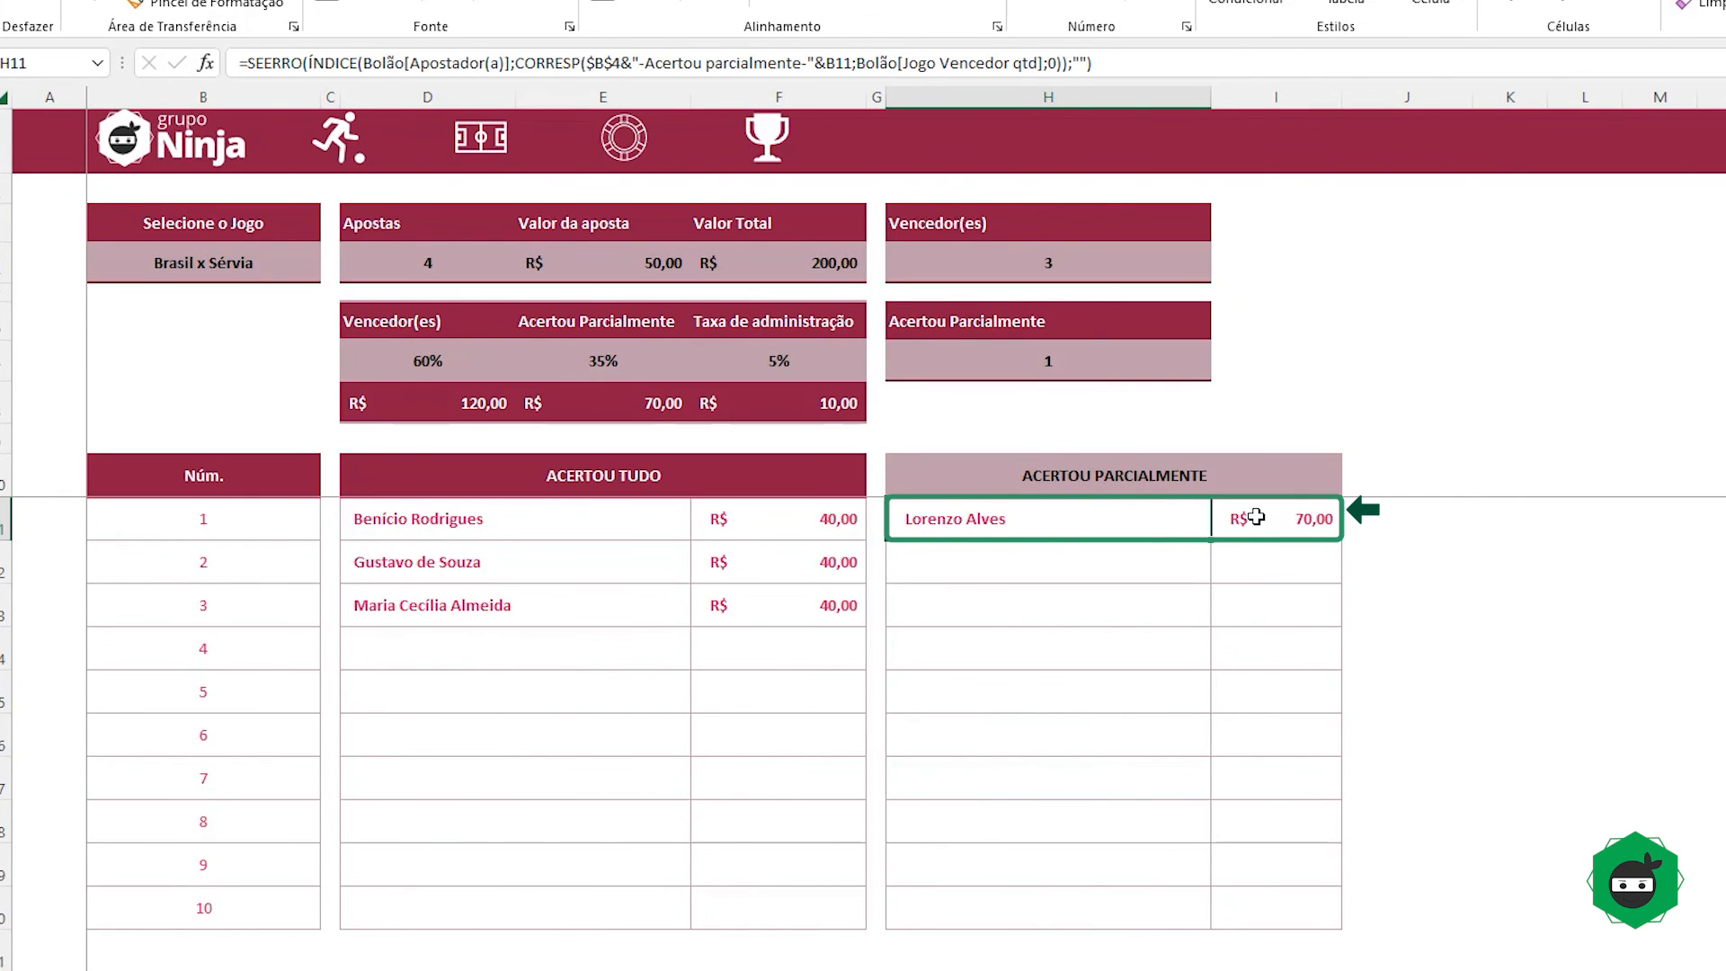
{"action": "left_click_drag", "start_coordinate": [1255, 517], "coordinate": [1119, 517]}
{"action": "left_click_drag", "start_coordinate": [831, 526], "coordinate": [815, 627]}
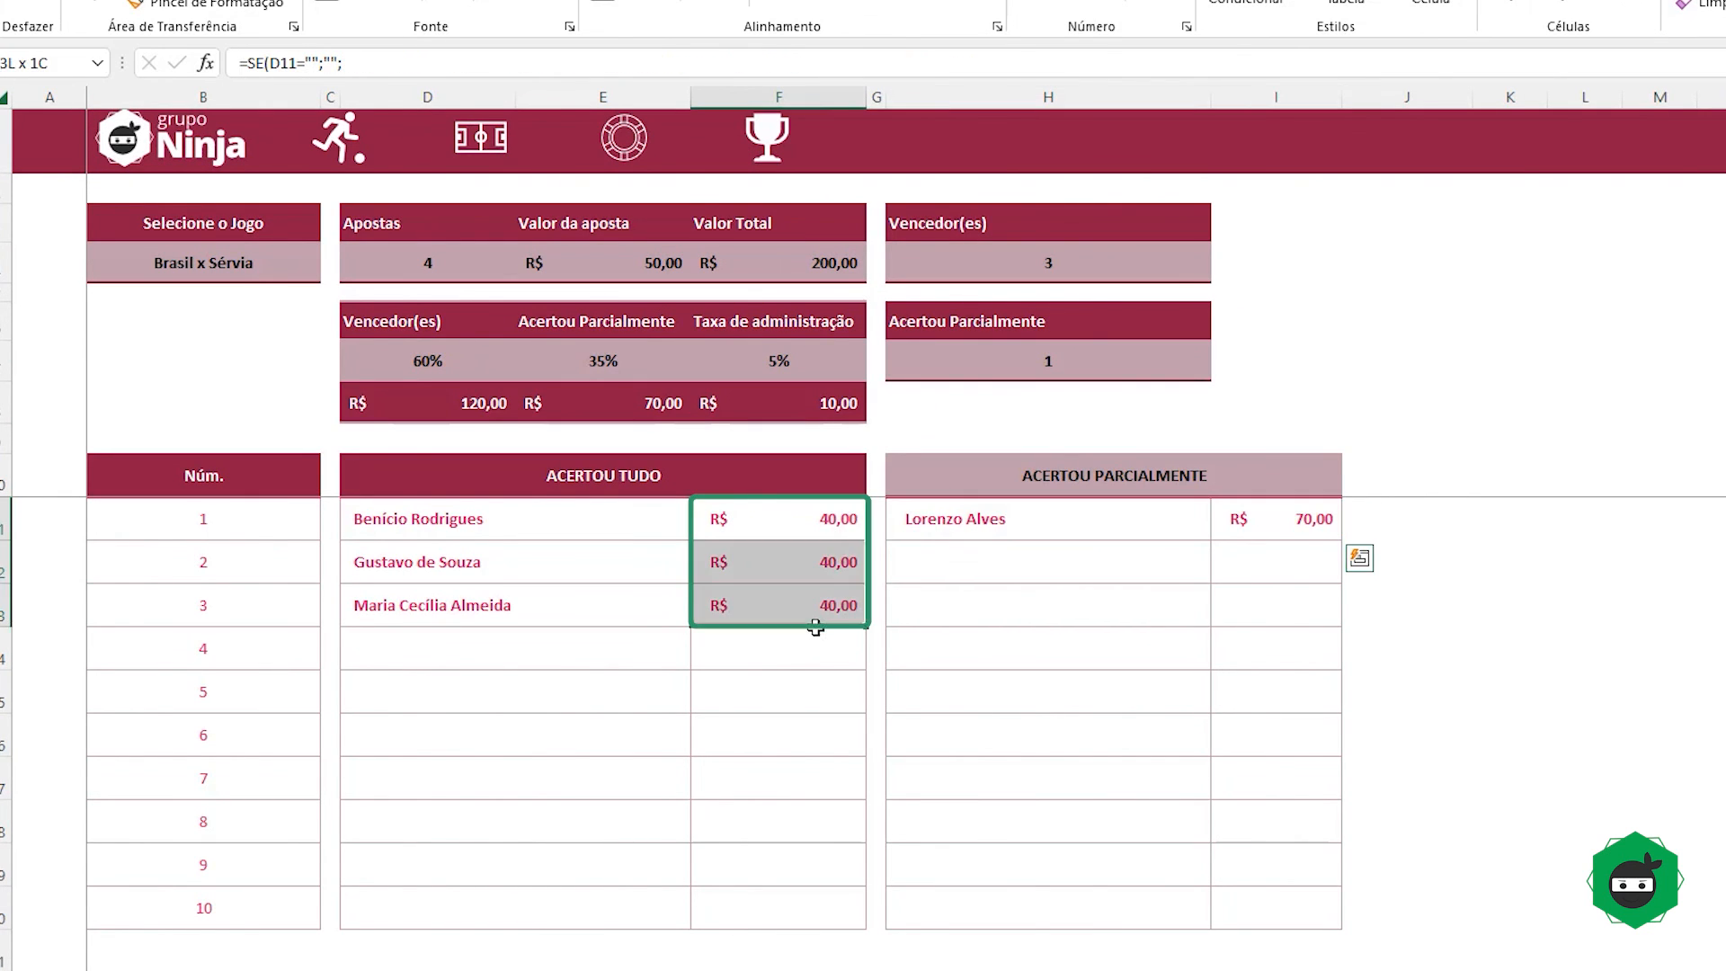
{"action": "left_click", "coordinate": [613, 534]}
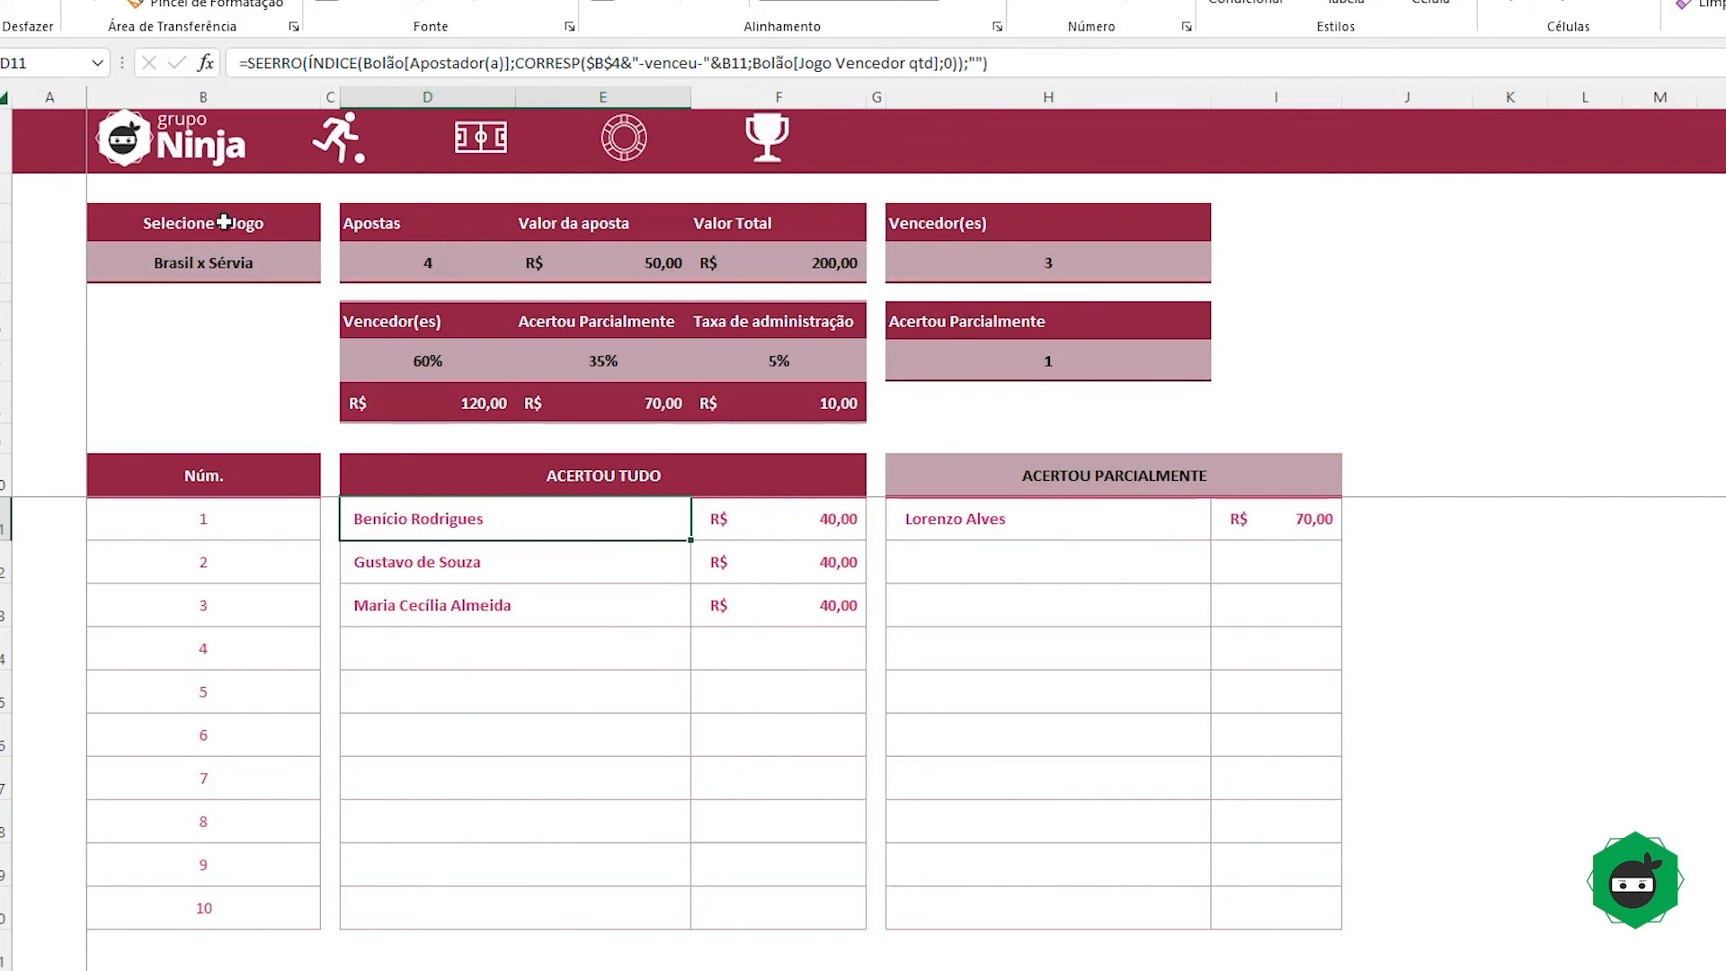
Step: Hide the Jogos concatenados column G on the Resultados dos jogos sheet
{"action": "left_click", "coordinate": [121, 220]}
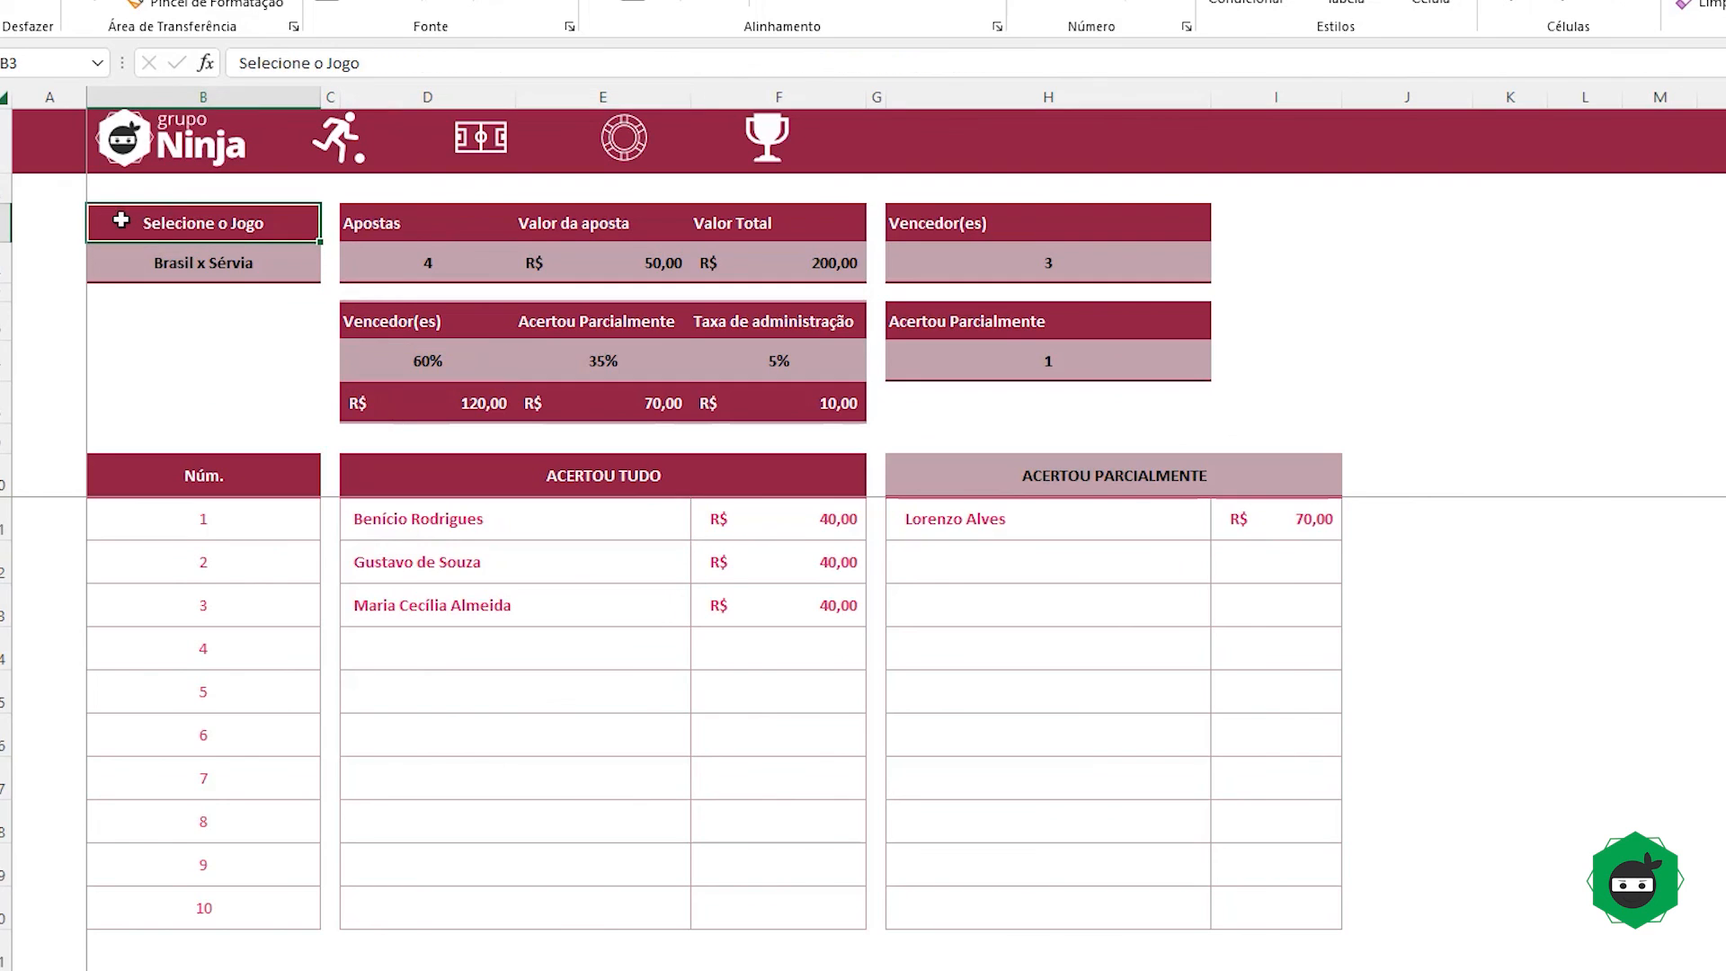
{"action": "left_click", "coordinate": [347, 155]}
{"action": "left_click", "coordinate": [486, 157]}
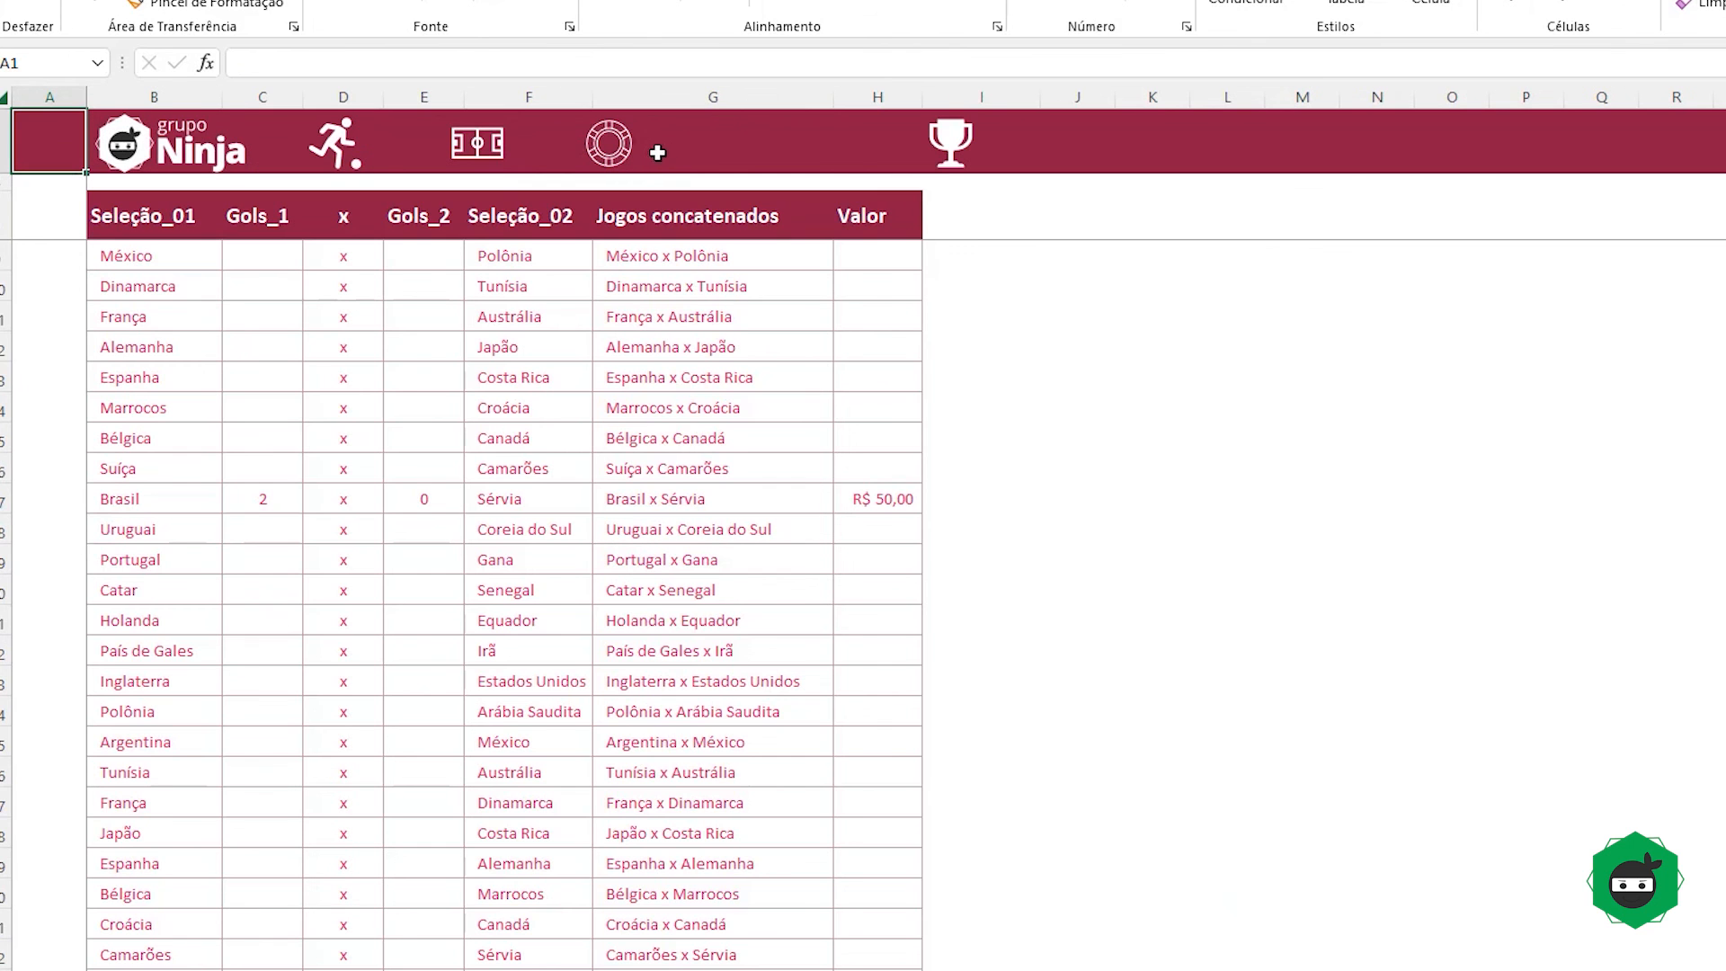
{"action": "right_click", "coordinate": [712, 106]}
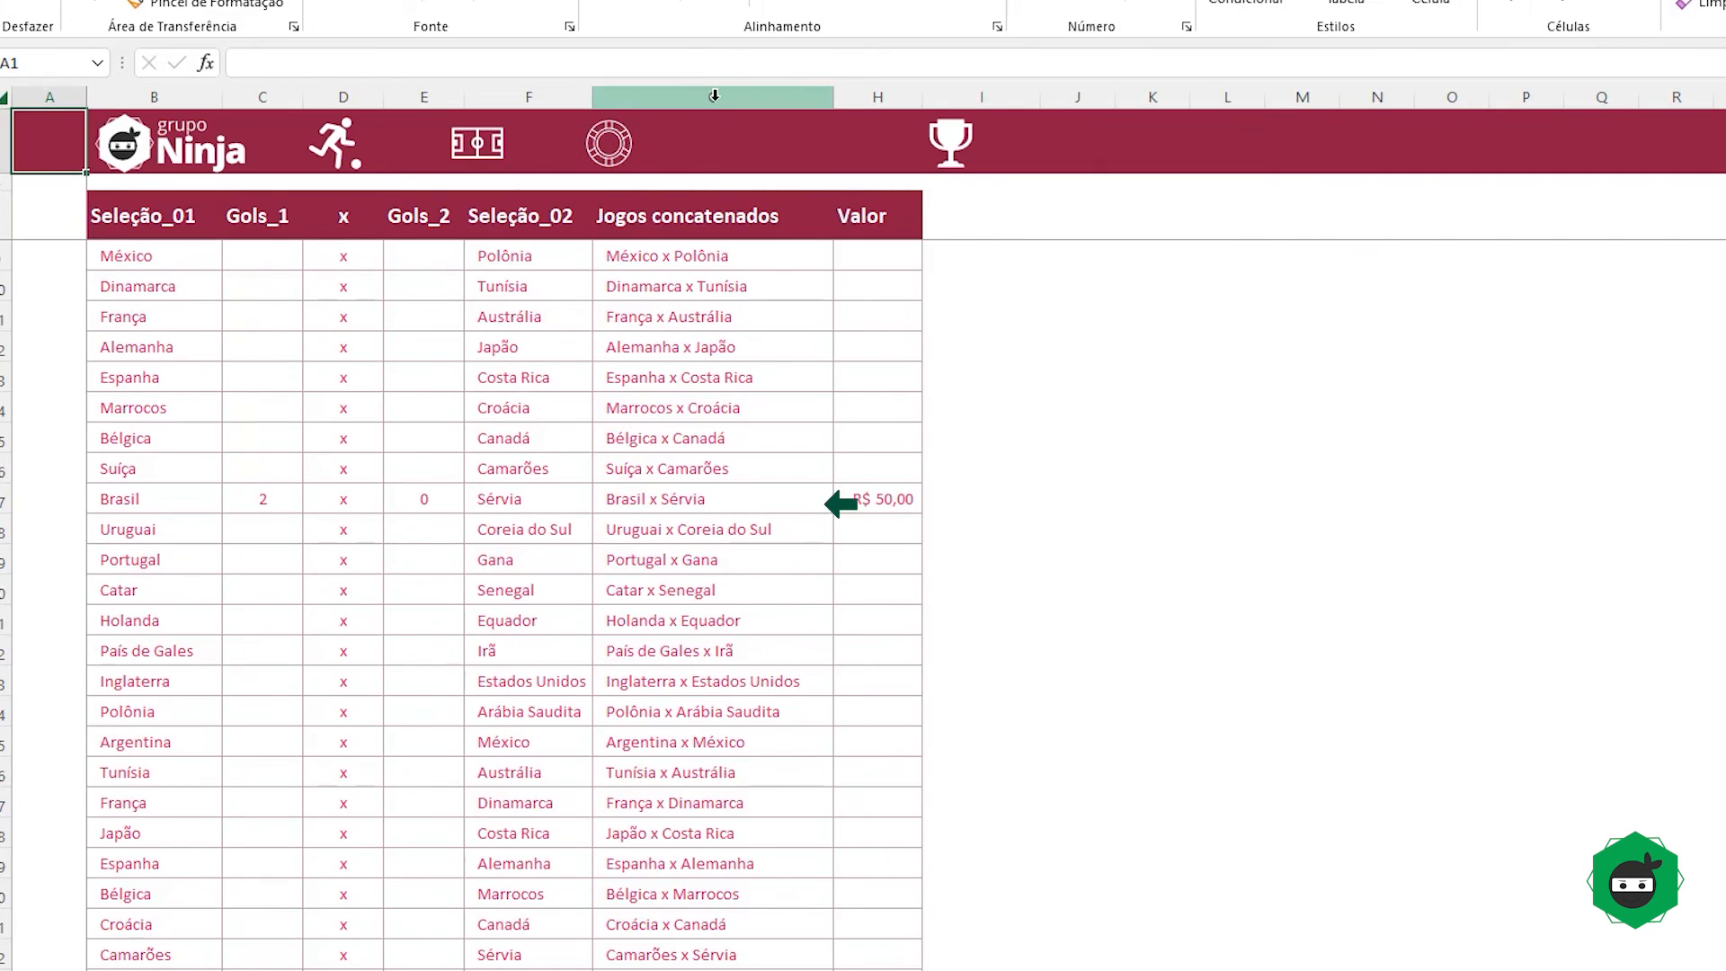
{"action": "left_click", "coordinate": [785, 502]}
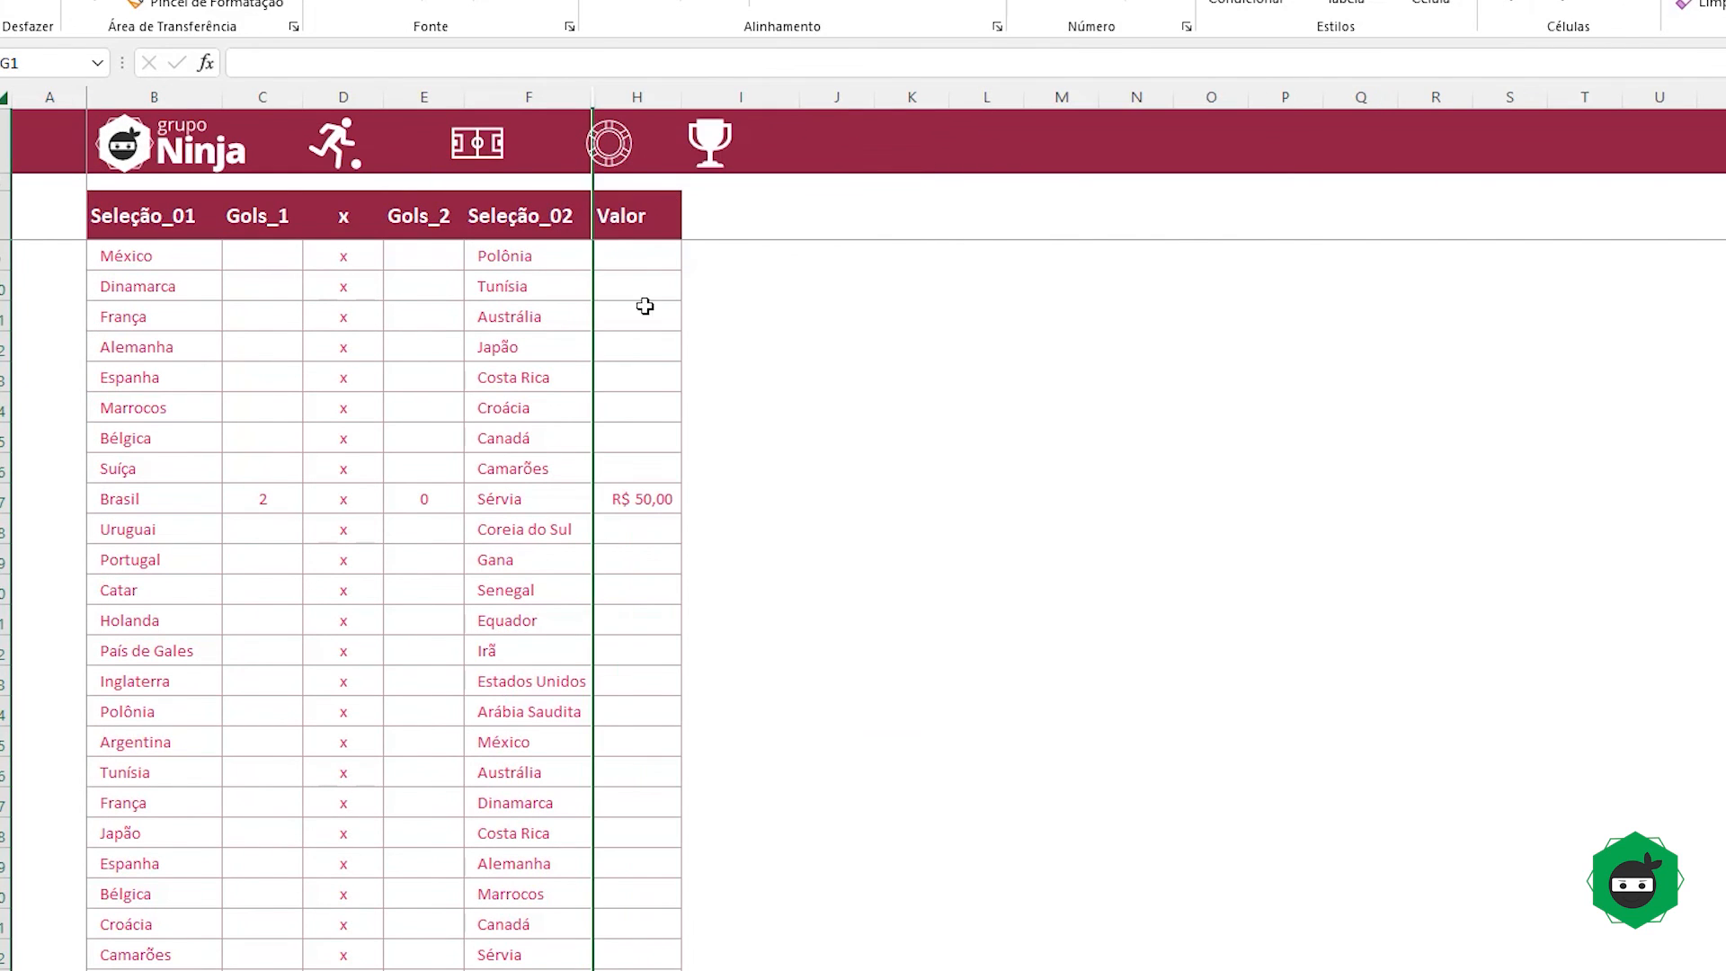
{"action": "left_click", "coordinate": [503, 350]}
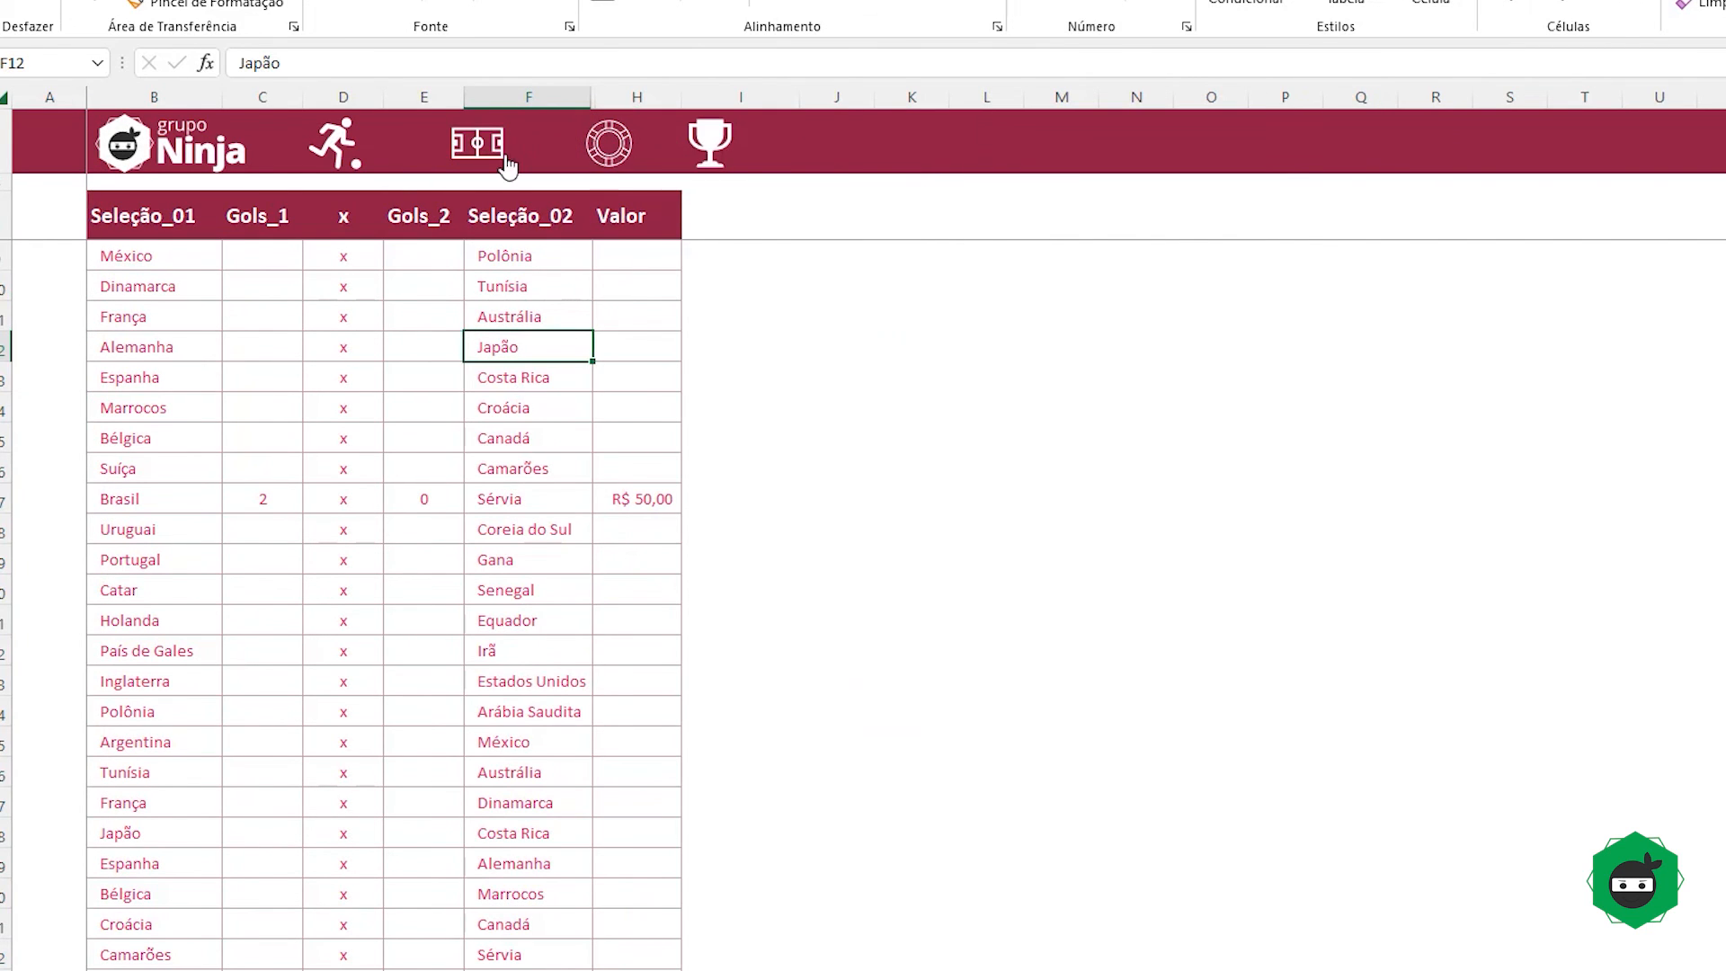
Step: Hide the helper columns M to U, from Núm_Jogo to Jogo Vencedor qtd, on the Bolão sheet
{"action": "left_click", "coordinate": [600, 153]}
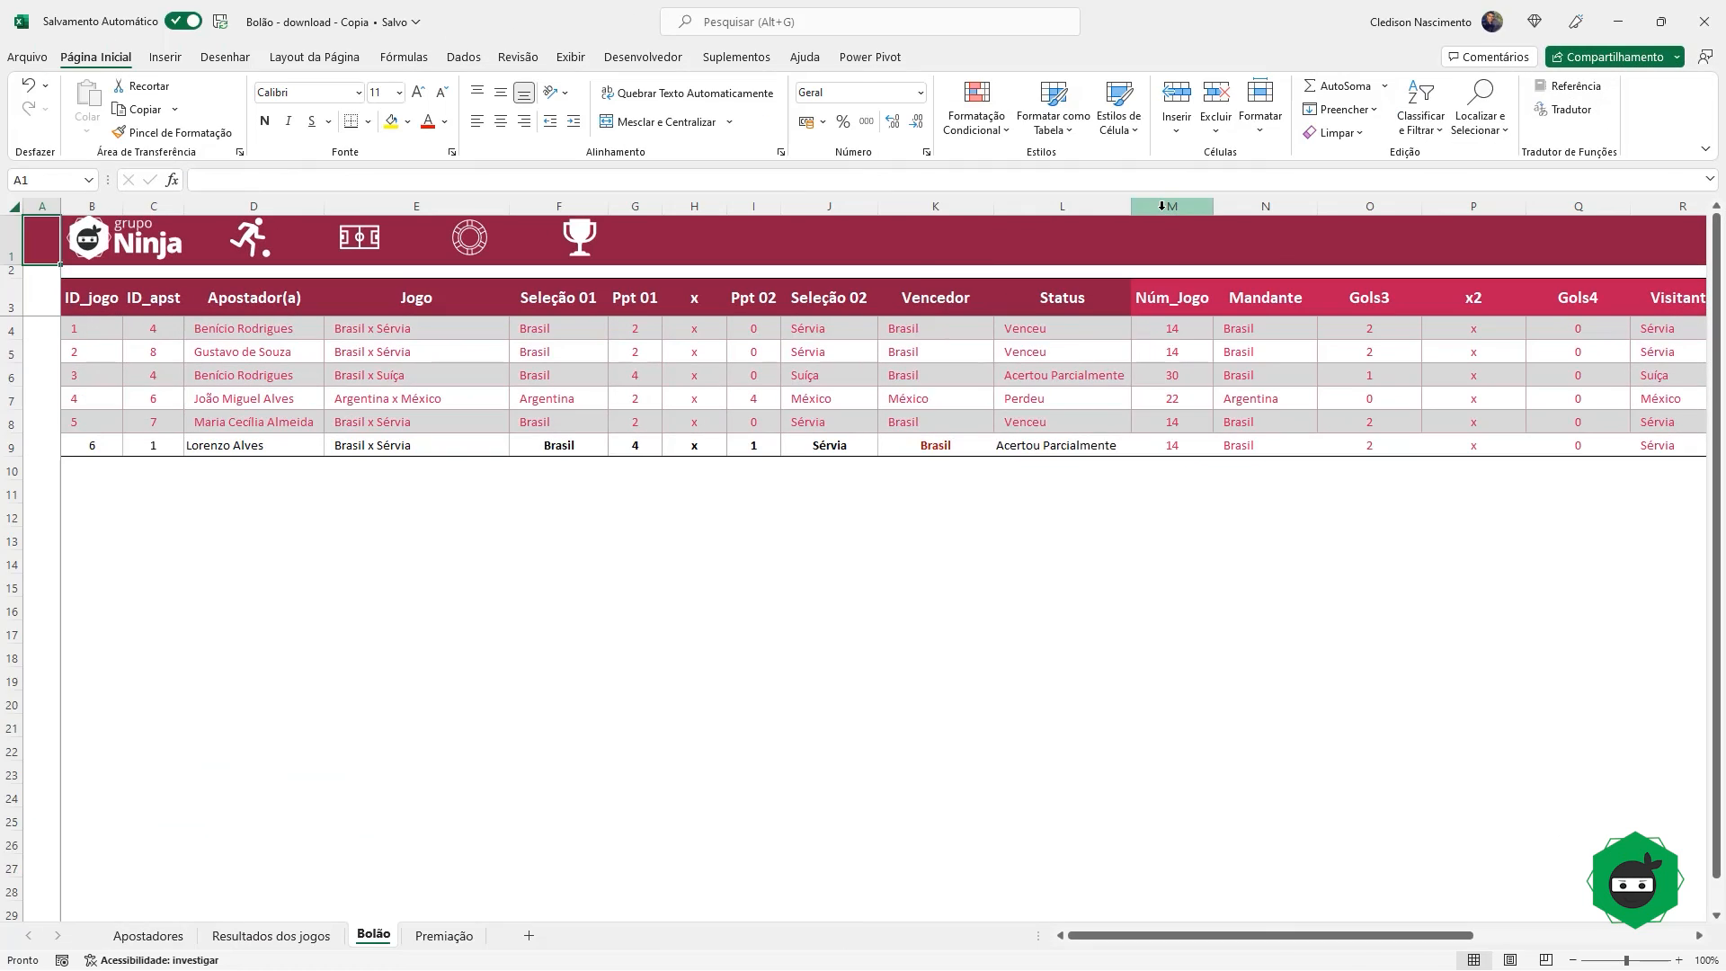
{"action": "left_click_drag", "start_coordinate": [1006, 96], "coordinate": [1721, 101]}
{"action": "left_click_drag", "start_coordinate": [1721, 208], "coordinate": [1394, 209]}
{"action": "right_click", "coordinate": [1393, 206]}
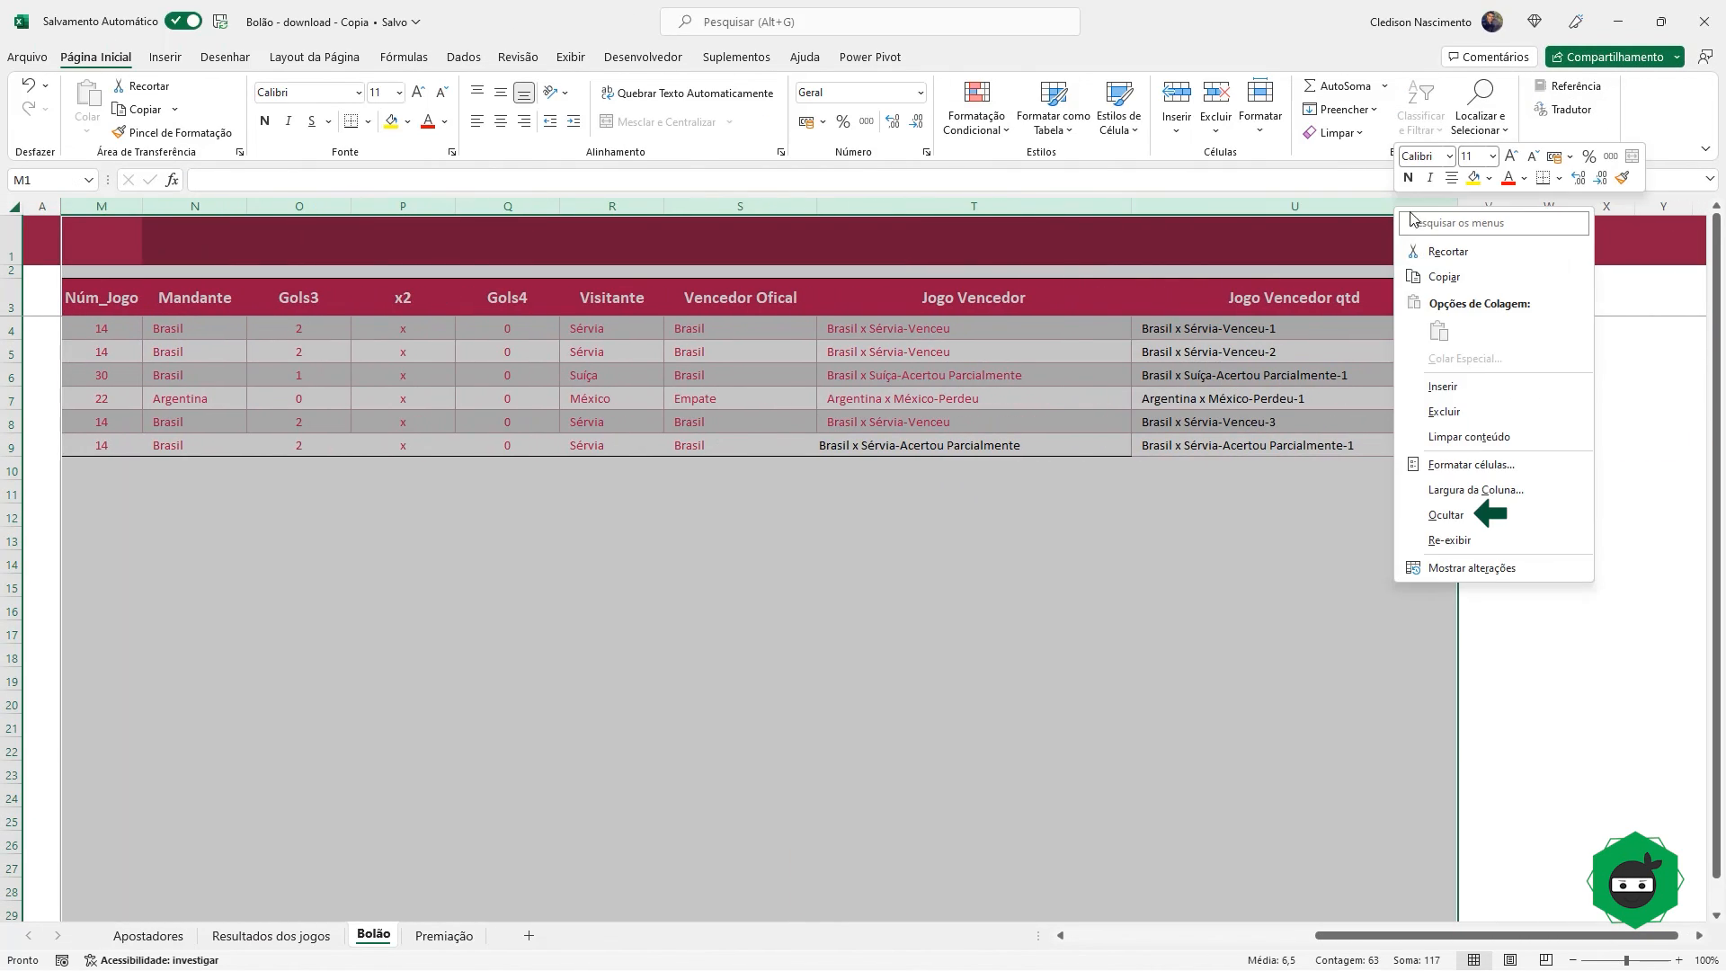
{"action": "left_click", "coordinate": [1463, 519]}
{"action": "left_click", "coordinate": [1287, 937]}
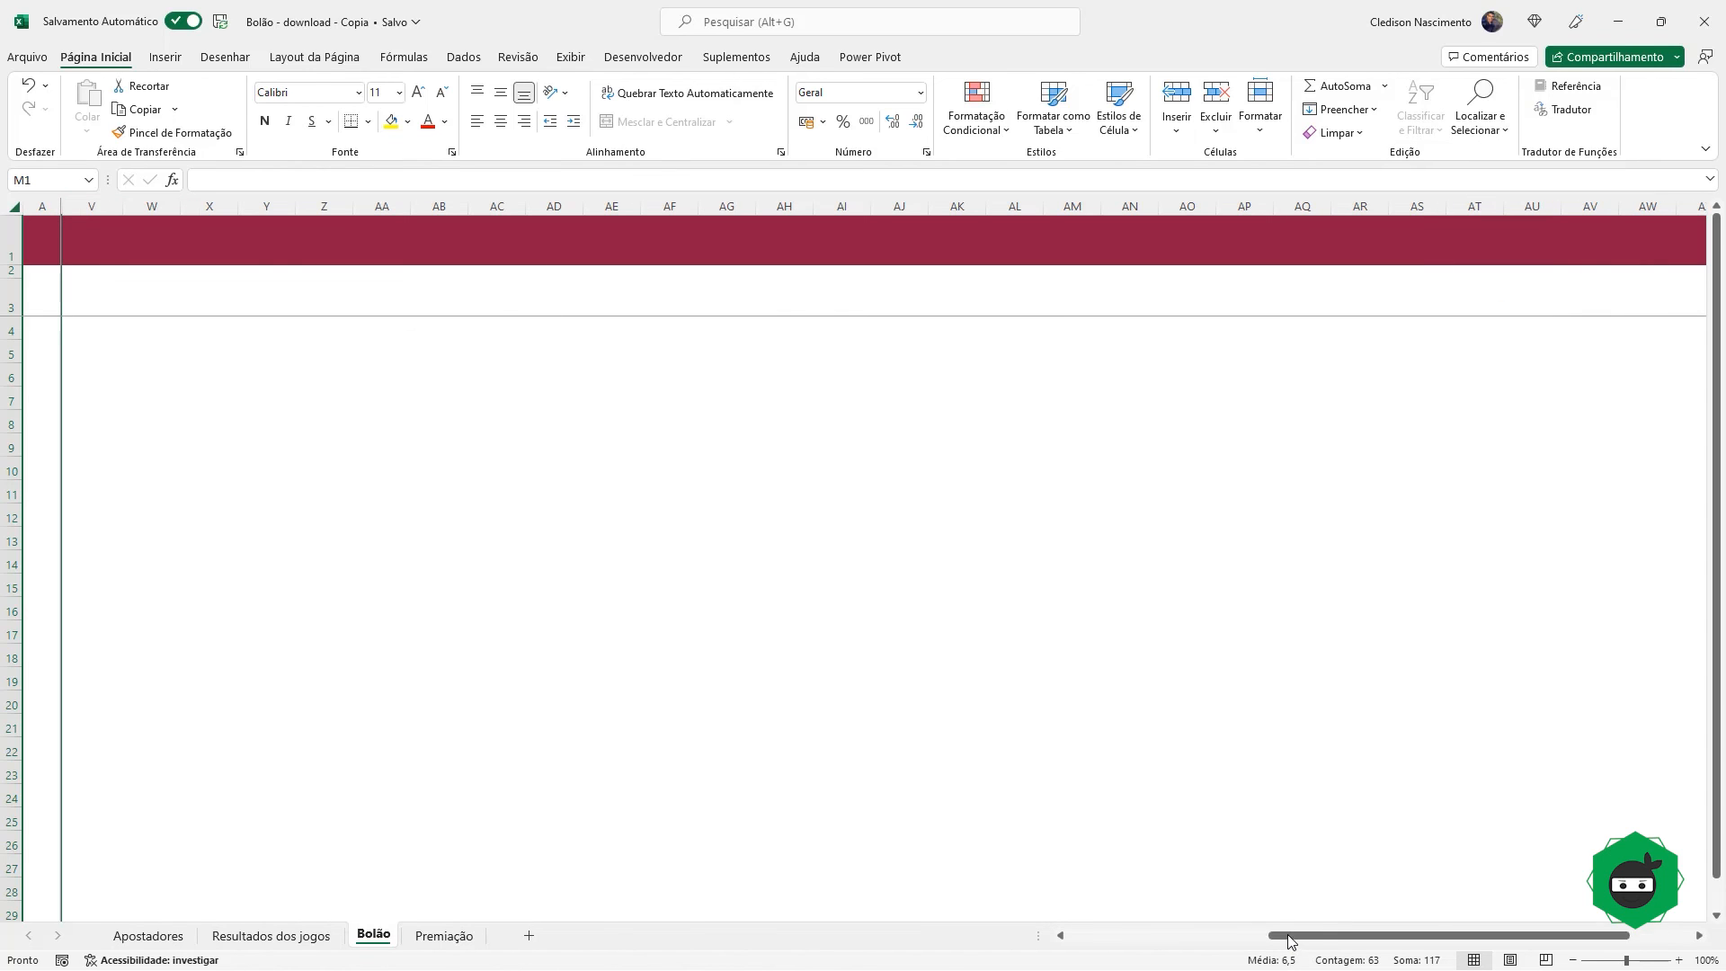
{"action": "left_click", "coordinate": [645, 637]}
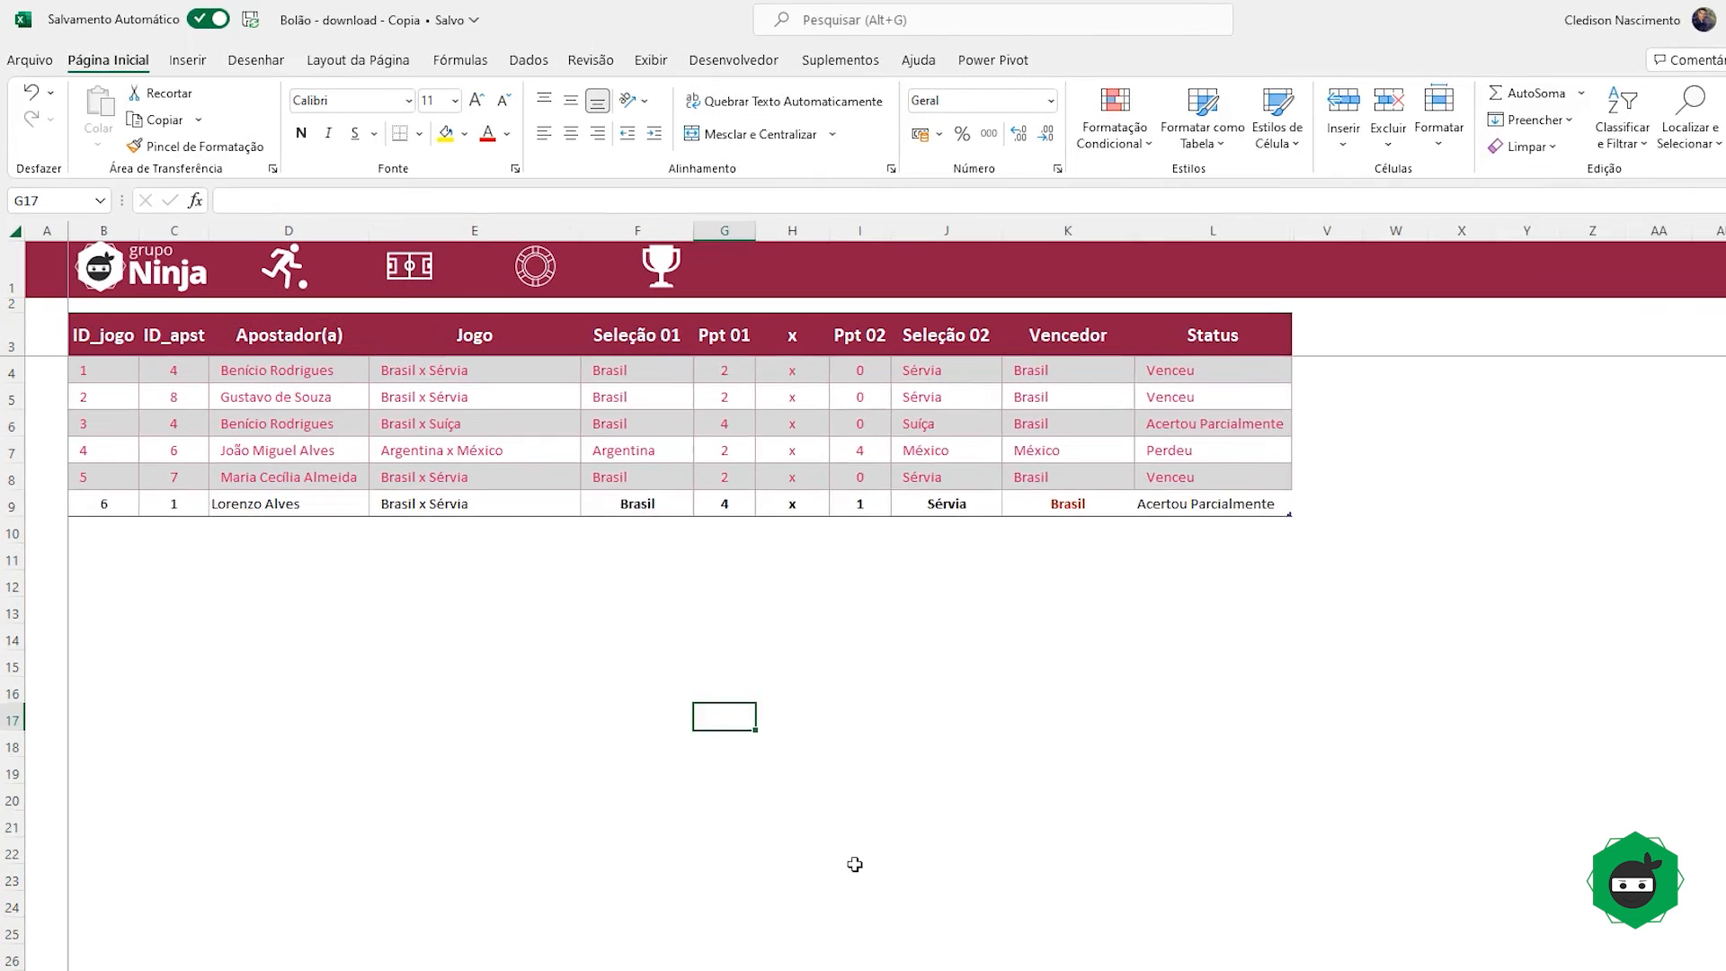
Step: Copy the formatting of table row 8 onto the new bet in row 9 with the Format Painter
{"action": "left_click", "coordinate": [125, 474]}
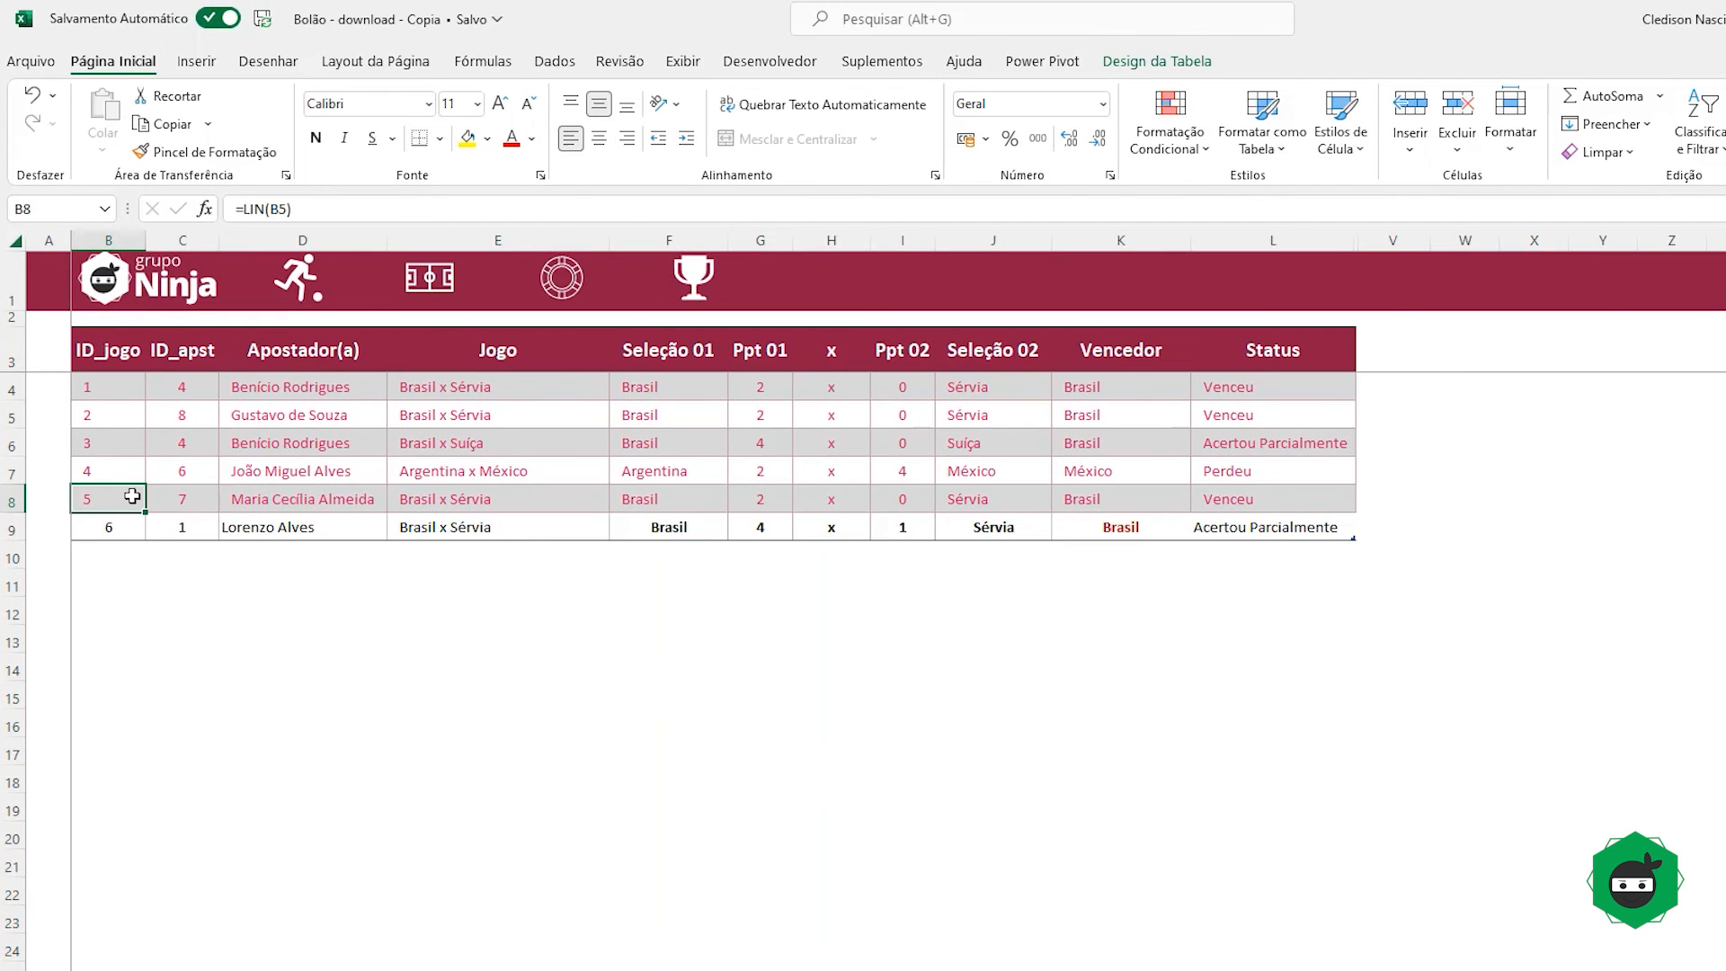
{"action": "key", "text": "shift+space"}
{"action": "key", "text": "ctrl+shift+Right"}
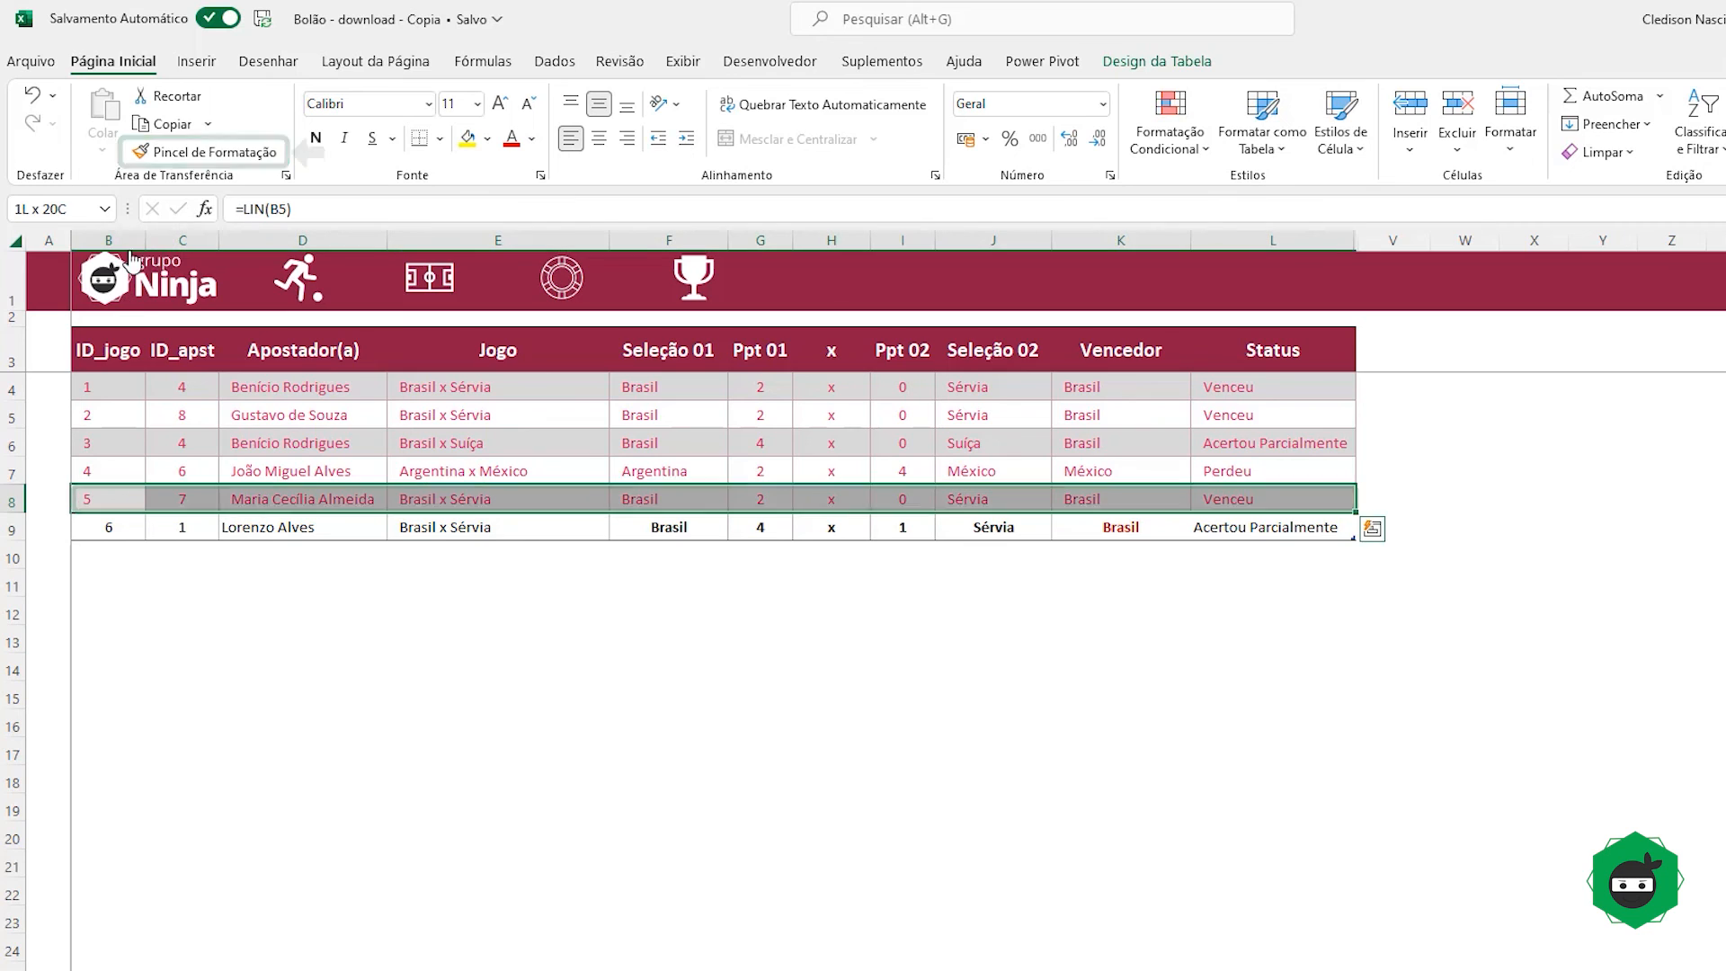
{"action": "left_click", "coordinate": [196, 154]}
{"action": "left_click", "coordinate": [105, 529]}
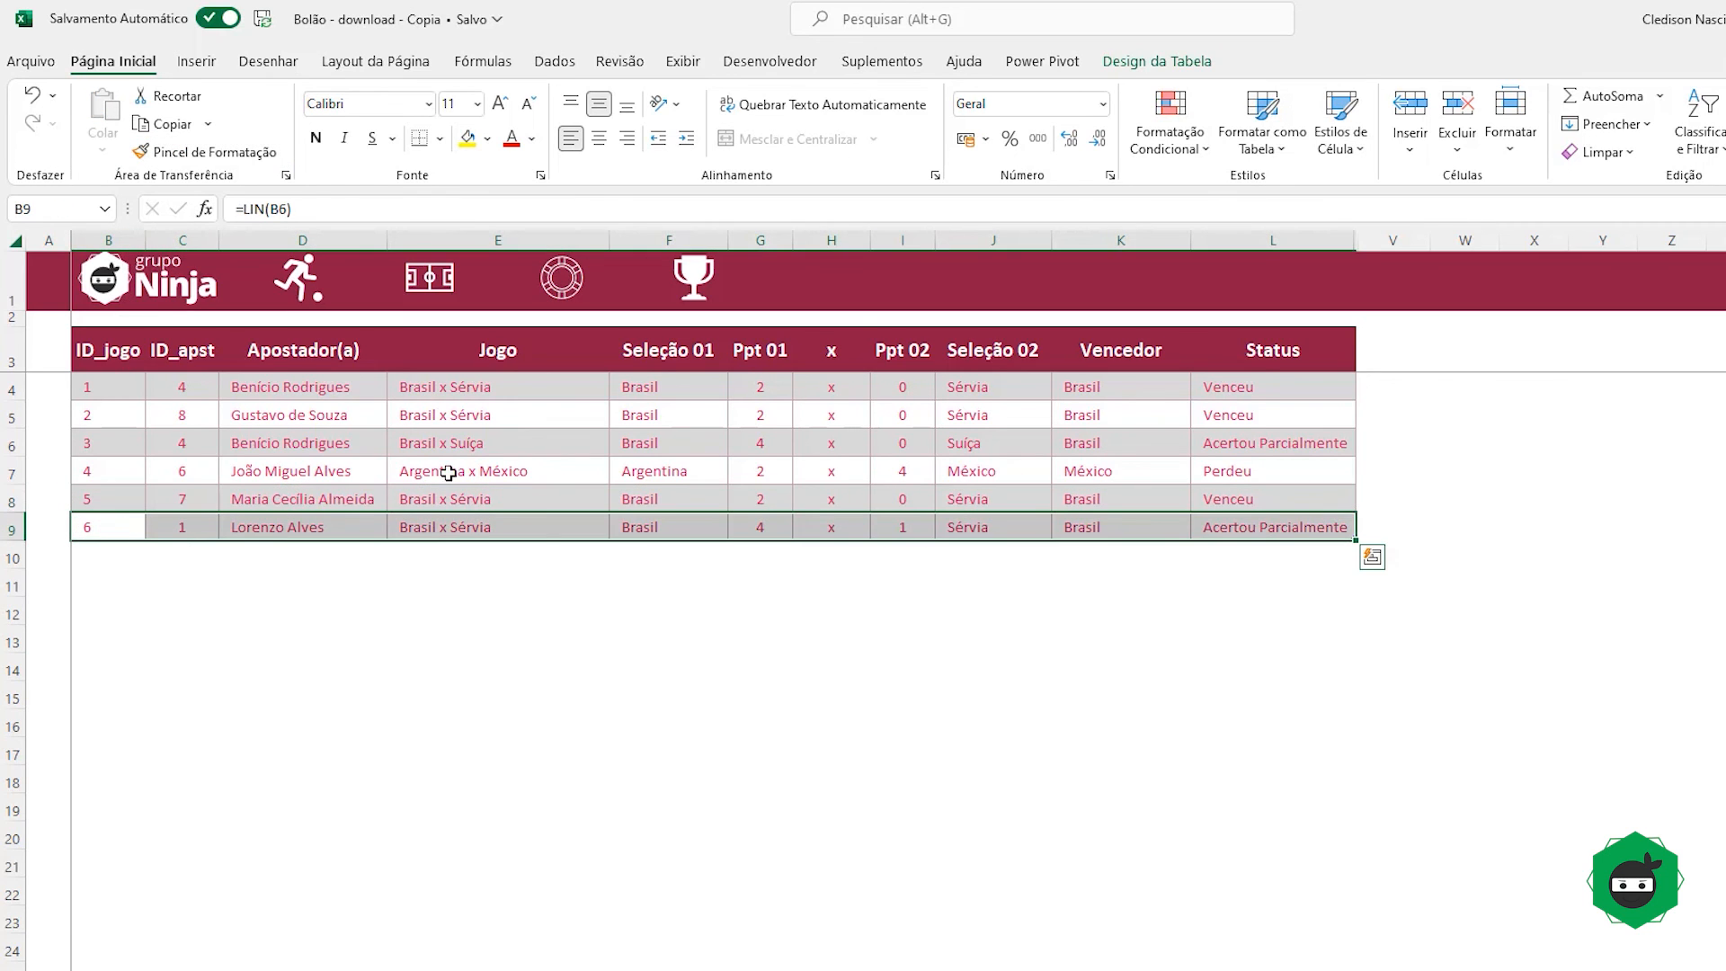
{"action": "left_click", "coordinate": [314, 441]}
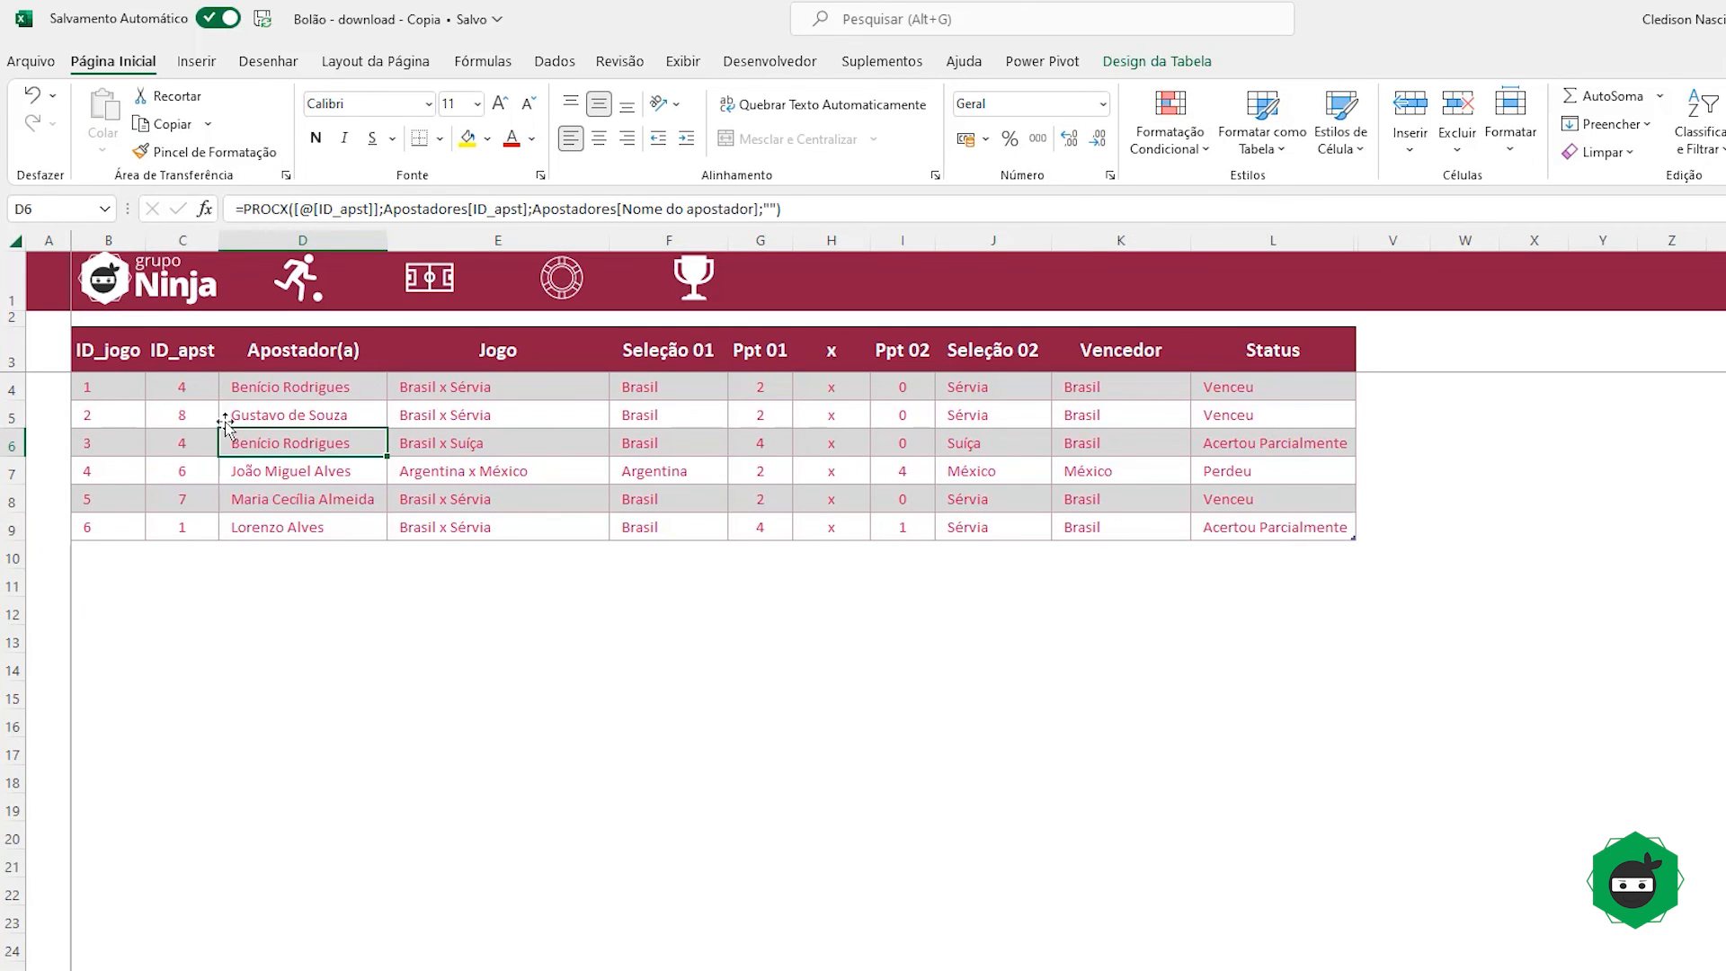
Step: Review the Apostadores list and the game list from the start of the Resultados dos jogos sheet
{"action": "left_click", "coordinate": [108, 355]}
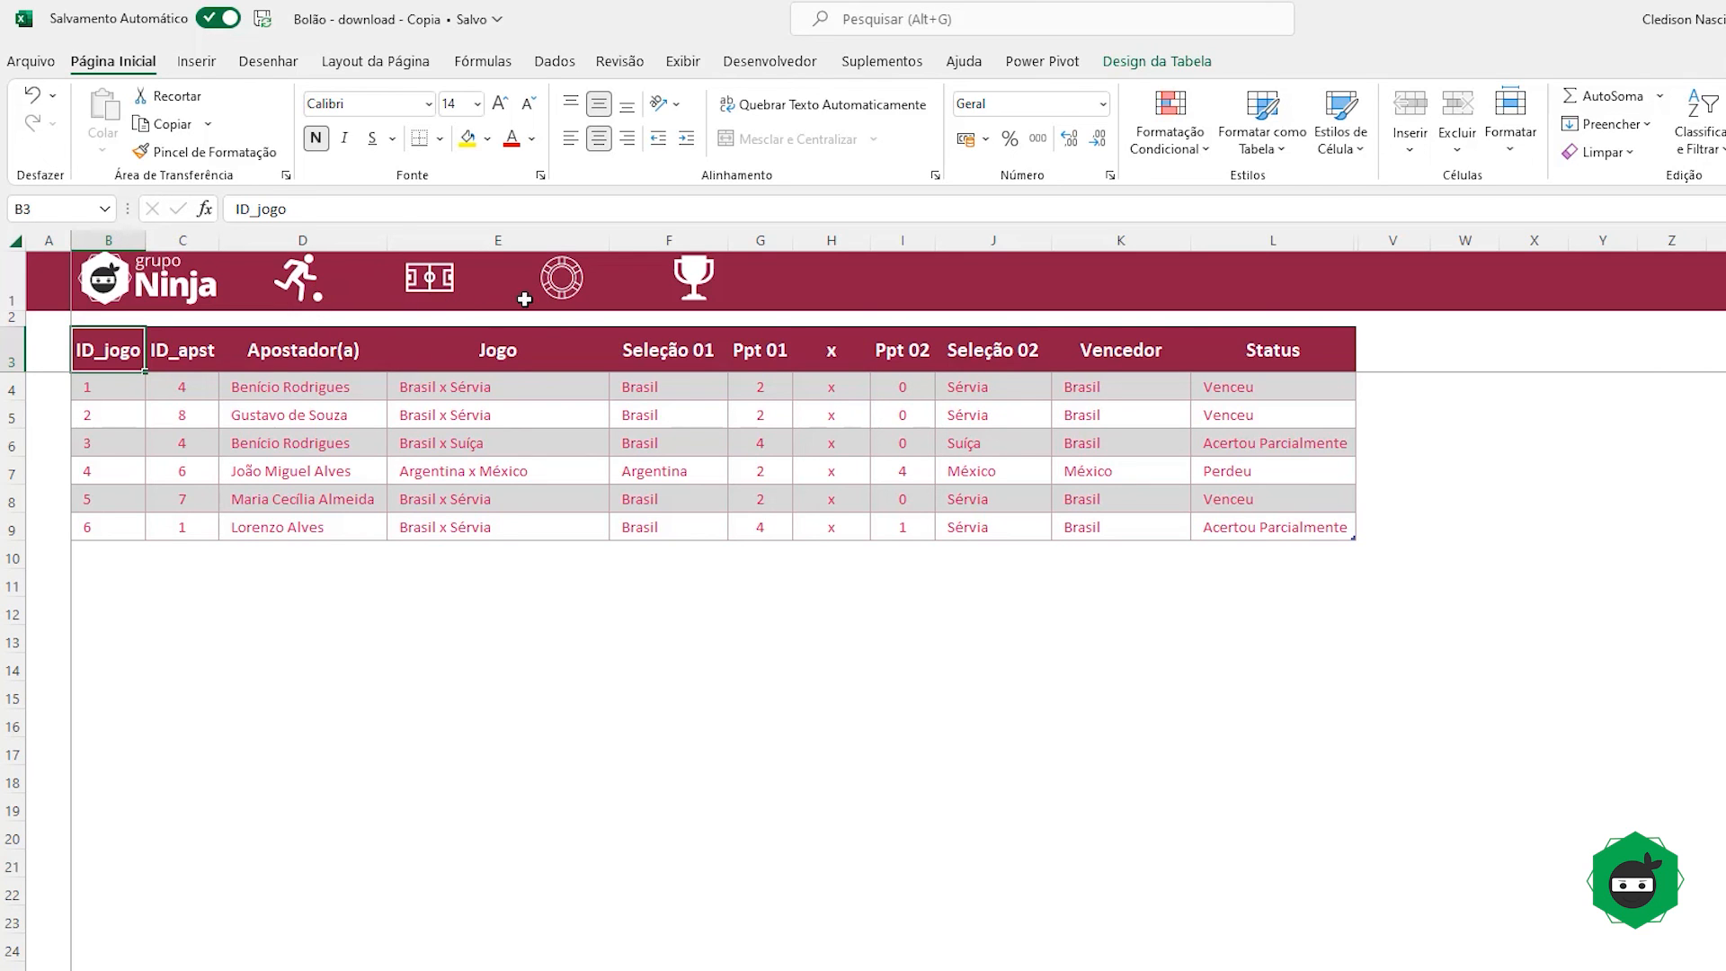
{"action": "left_click", "coordinate": [295, 279]}
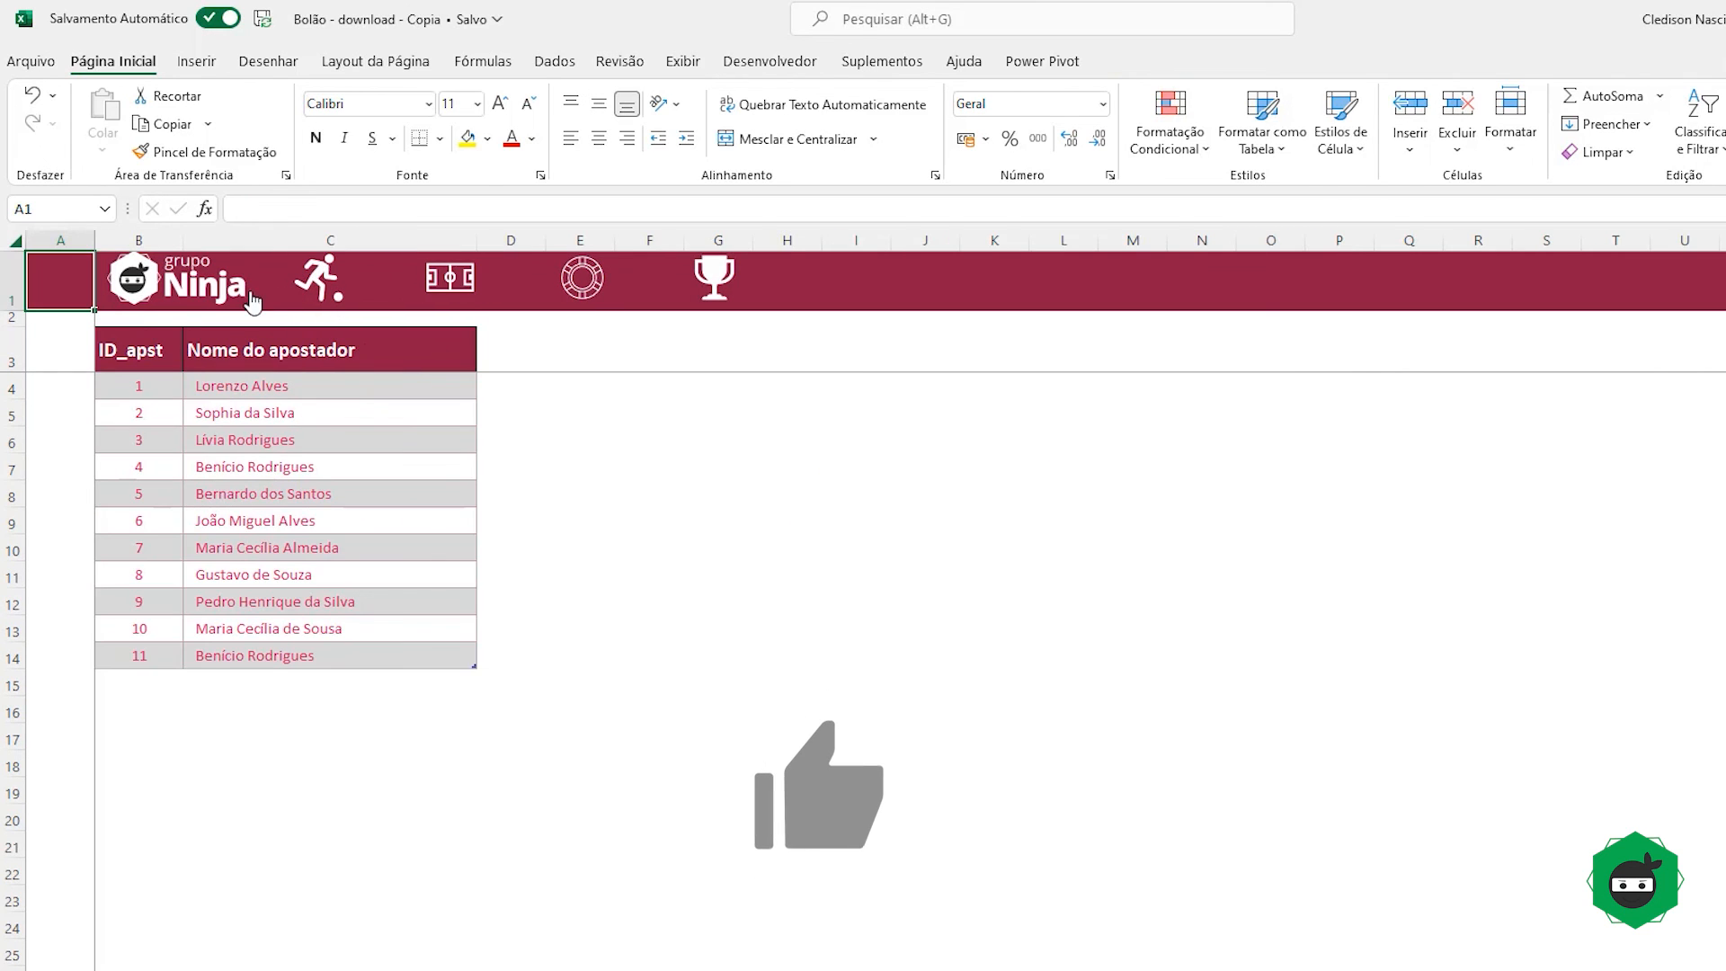
{"action": "left_click", "coordinate": [251, 296]}
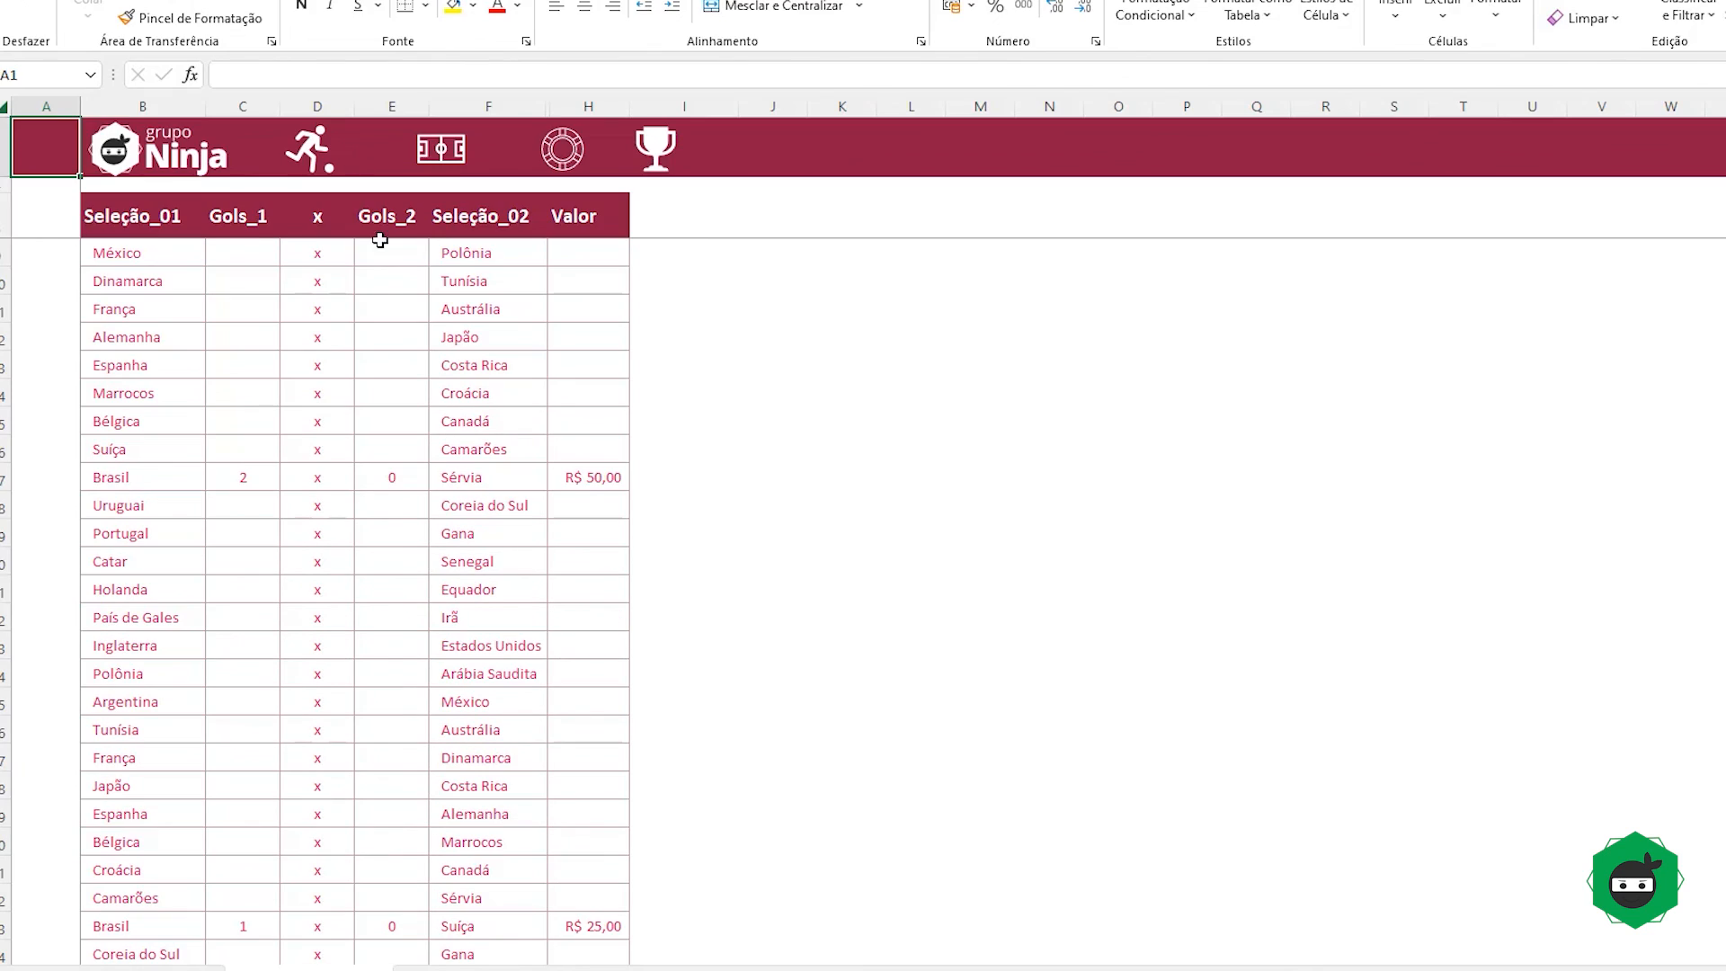
{"action": "left_click", "coordinate": [189, 343]}
{"action": "scroll", "coordinate": [175, 209], "scroll_direction": "up", "scroll_amount": 2}
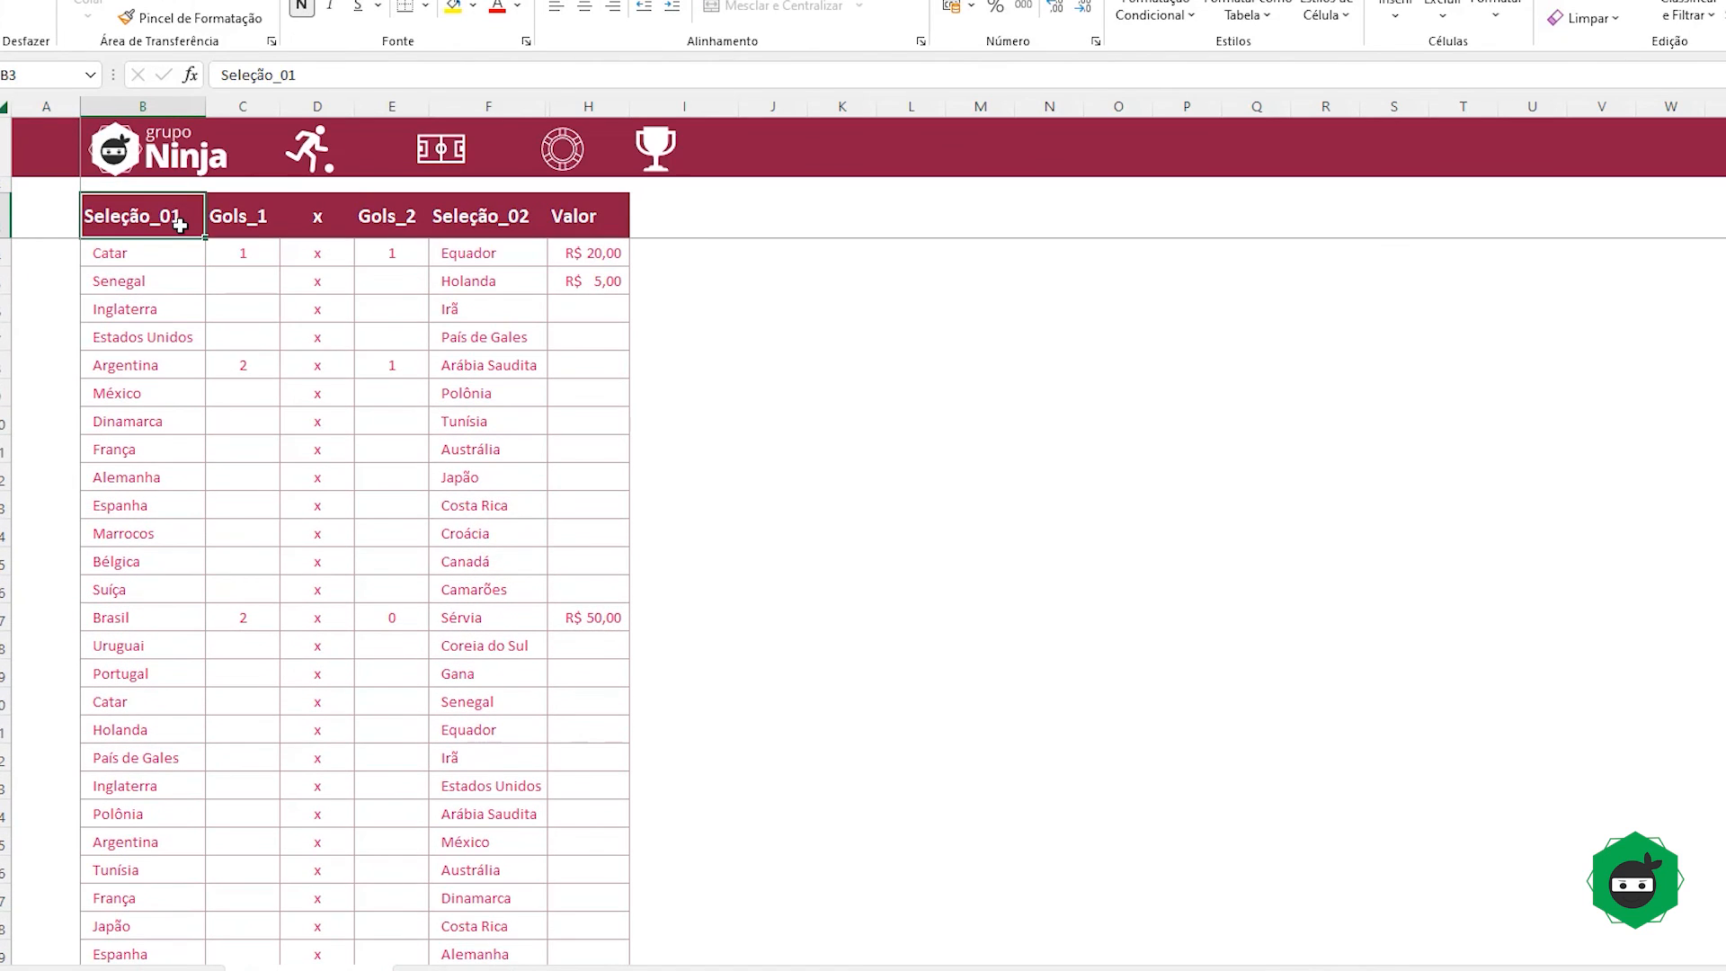